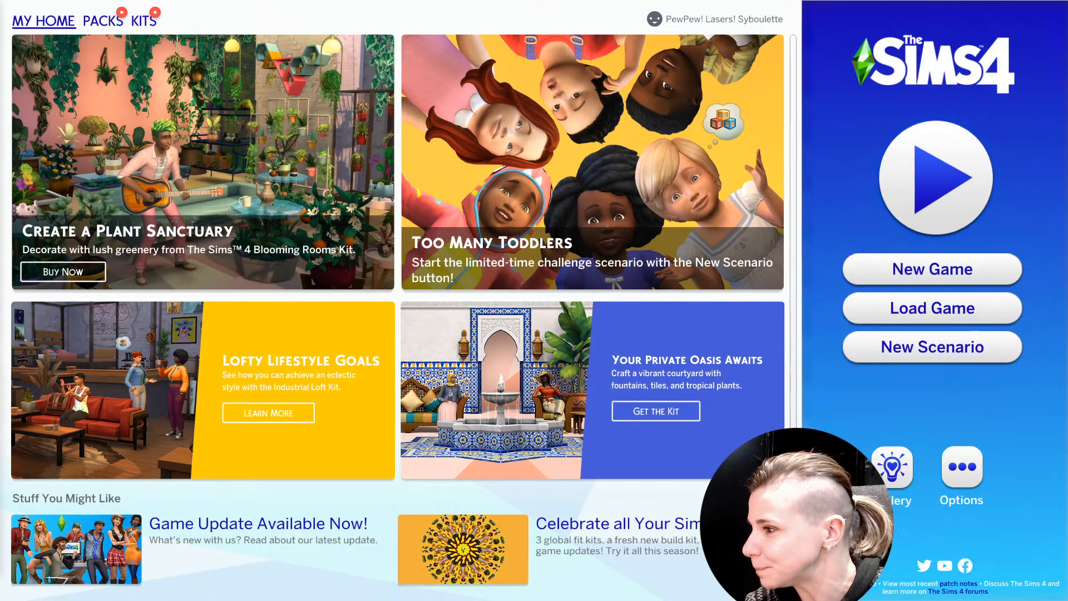
Resume the saved game, load the household on the Windenburg island lot, and dismiss the mod update notice
left_click(950, 195)
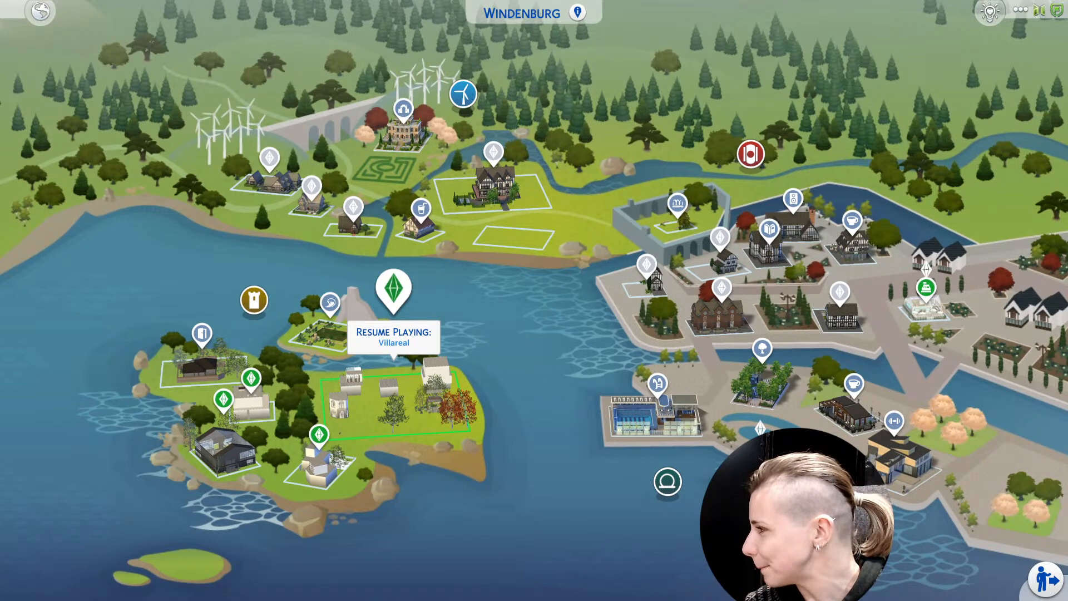
left_click(403, 424)
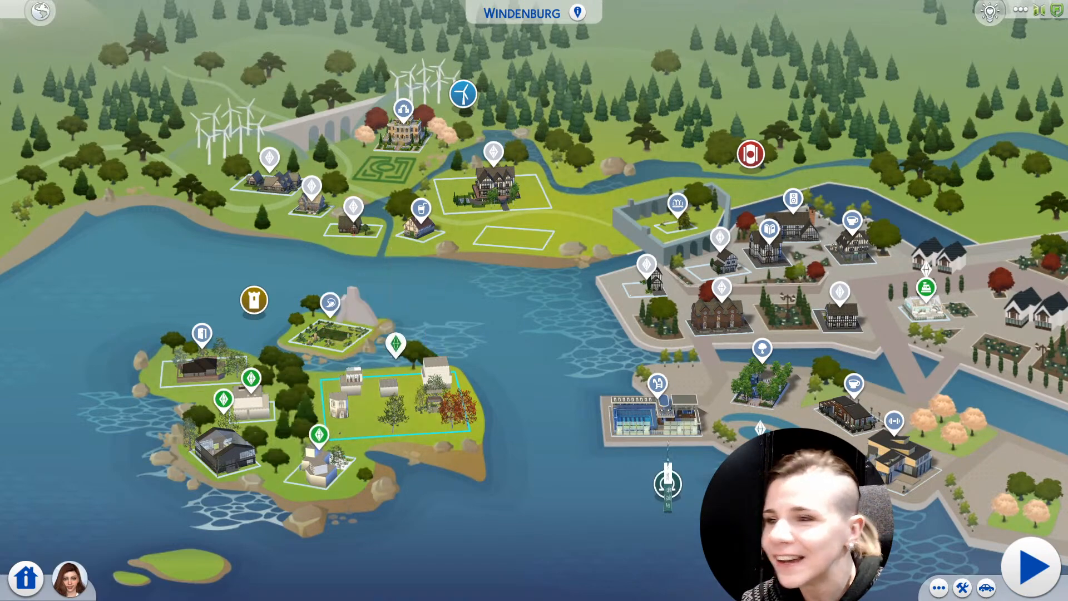
left_click(1030, 566)
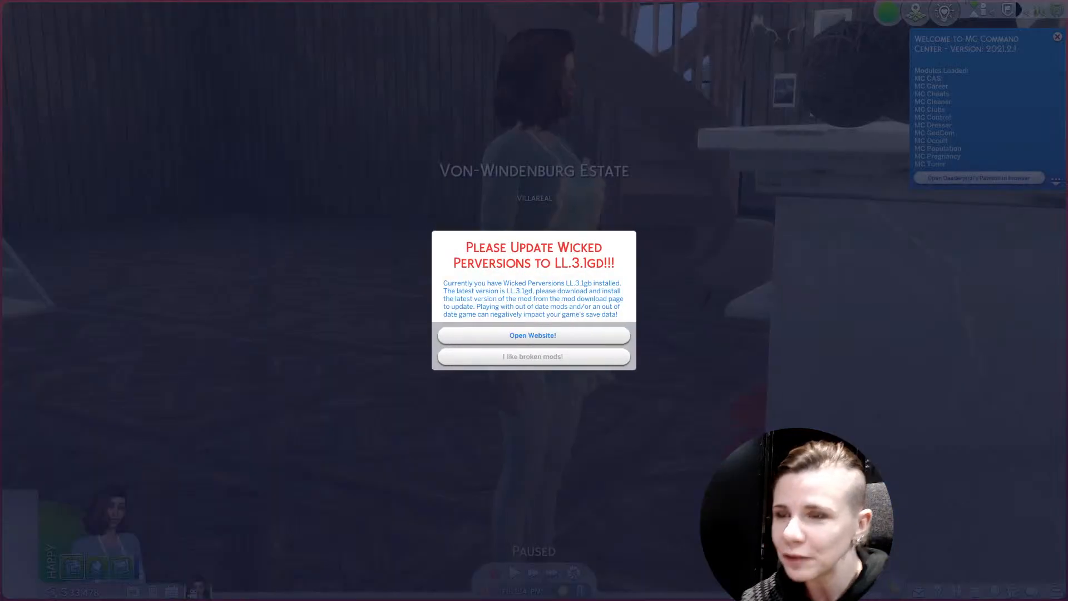
left_click(533, 356)
Bring the Sim and the white fireplace into close view and enter build mode
scroll(600, 345, "down", 5)
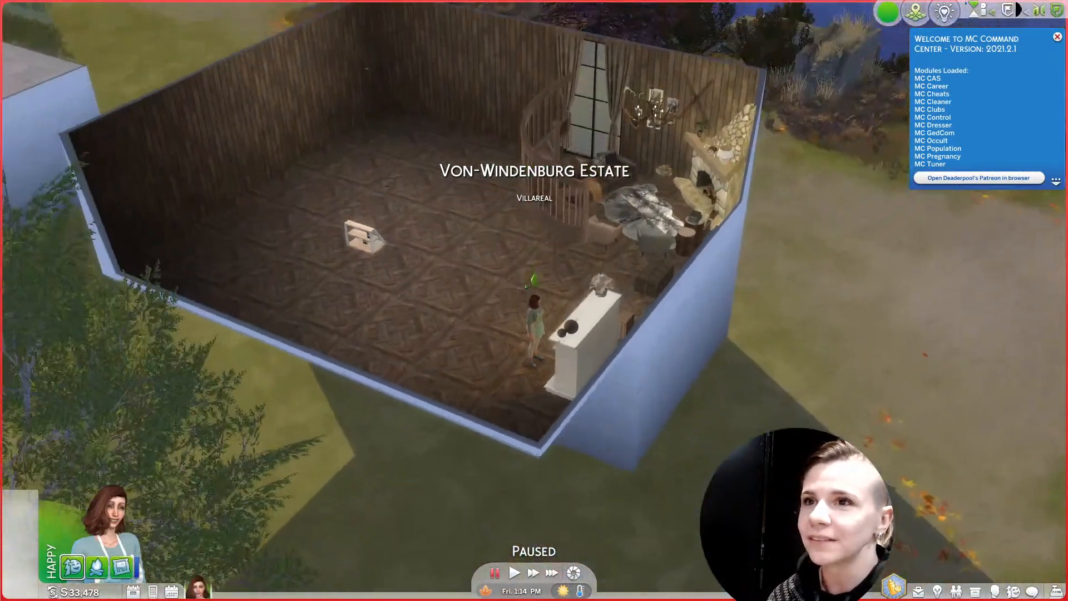
middle_click_drag(601, 344, 594, 349)
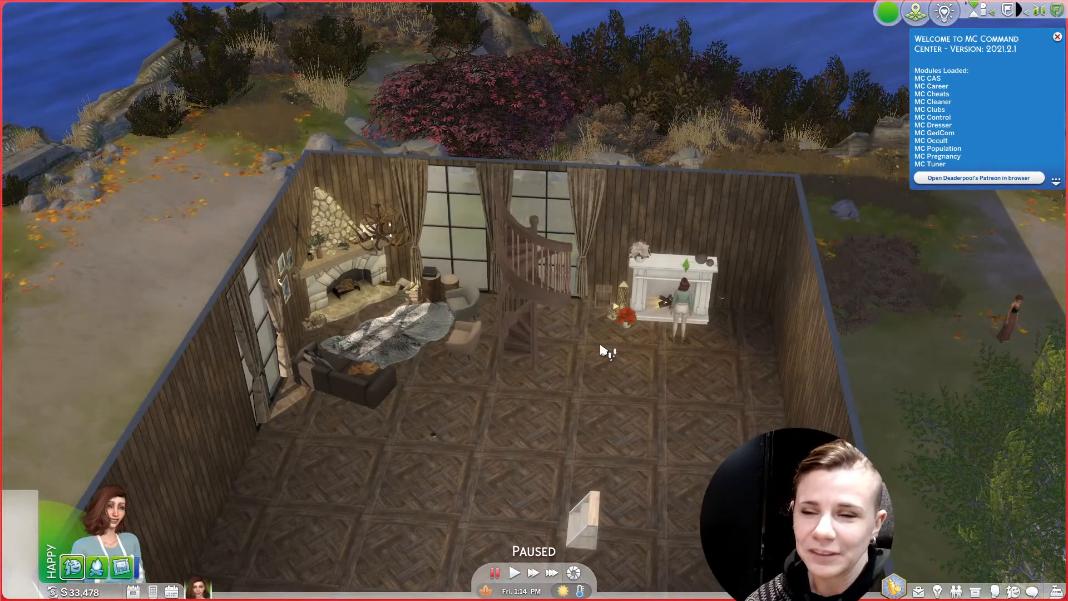
scroll(720, 369, "up", 6)
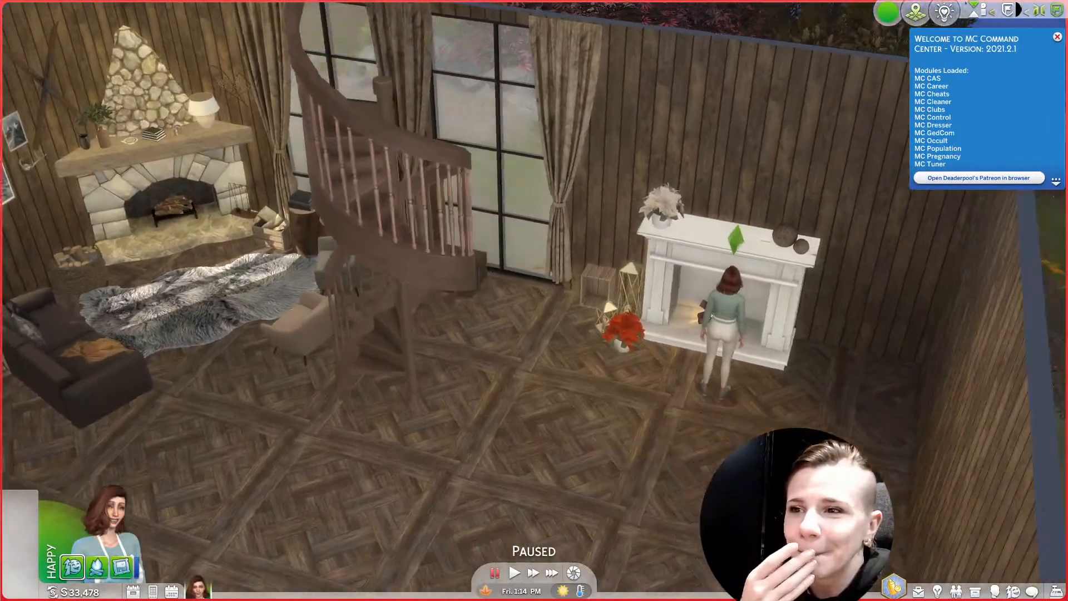
middle_click_drag(718, 453, 641, 451)
scroll(638, 451, "up", 5)
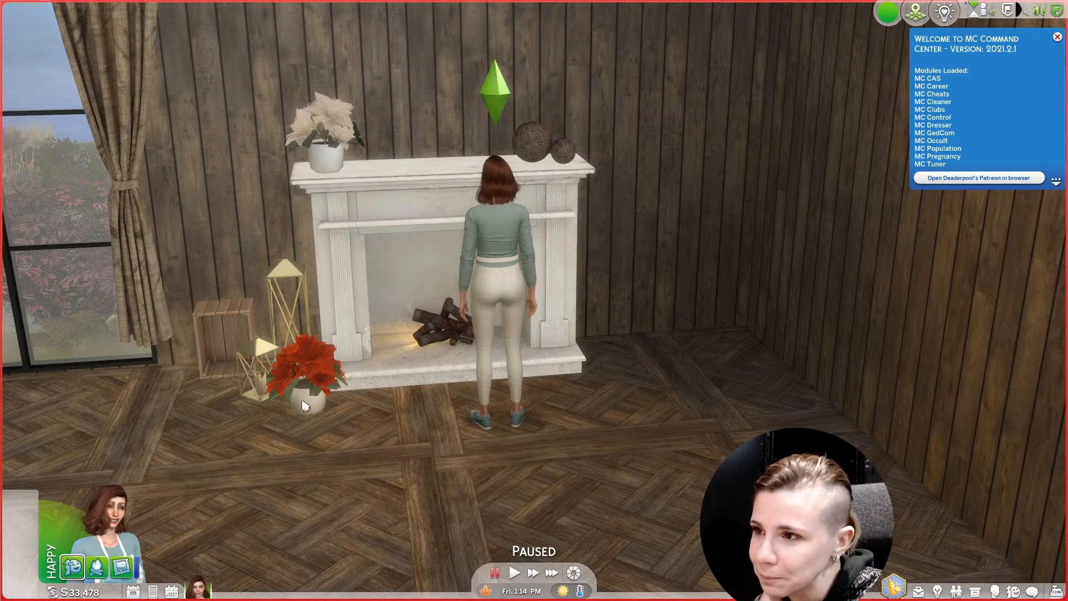
left_click(887, 14)
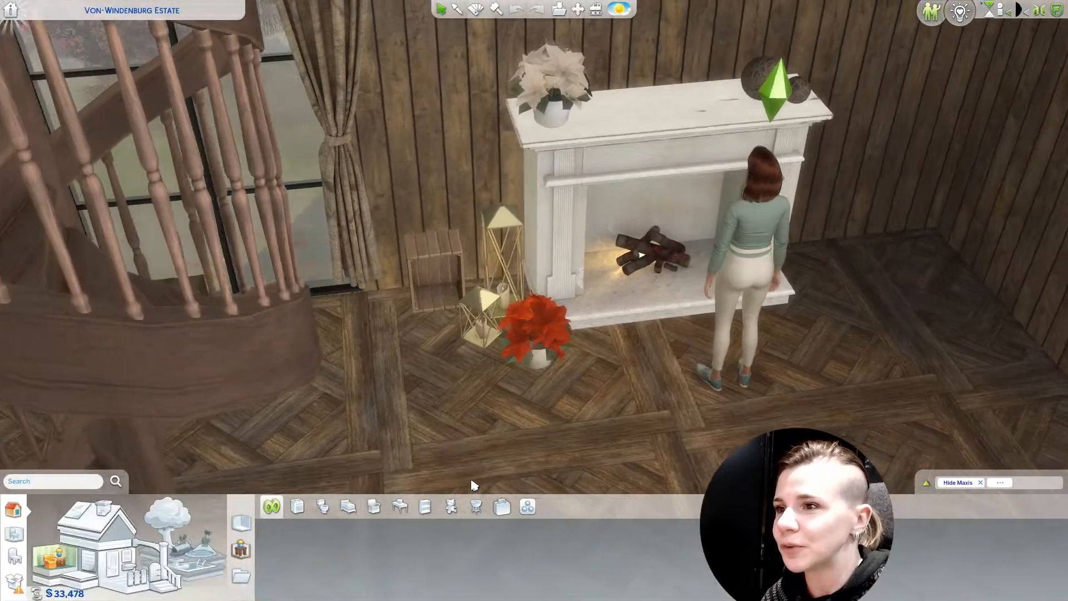
Show the colour swatches of the white poinsettia on the mantel with the Design tool, then leave the tool
scroll(584, 465, "up", 3)
middle_click_drag(586, 465, 515, 436)
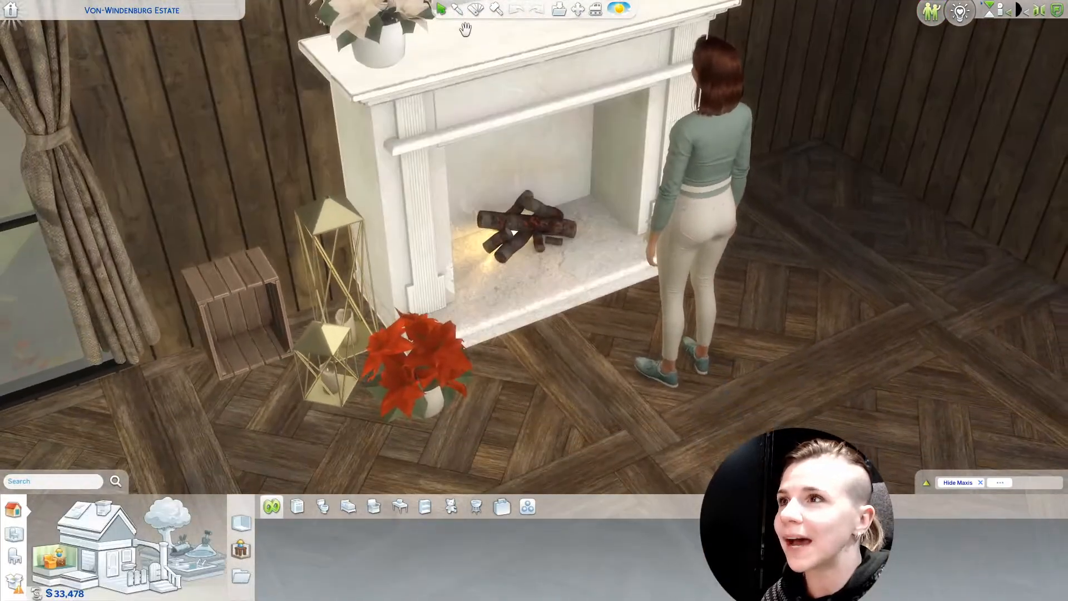
left_click(476, 9)
middle_click_drag(578, 239, 501, 245)
scroll(478, 323, "down", 2)
right_click_drag(459, 368, 479, 250)
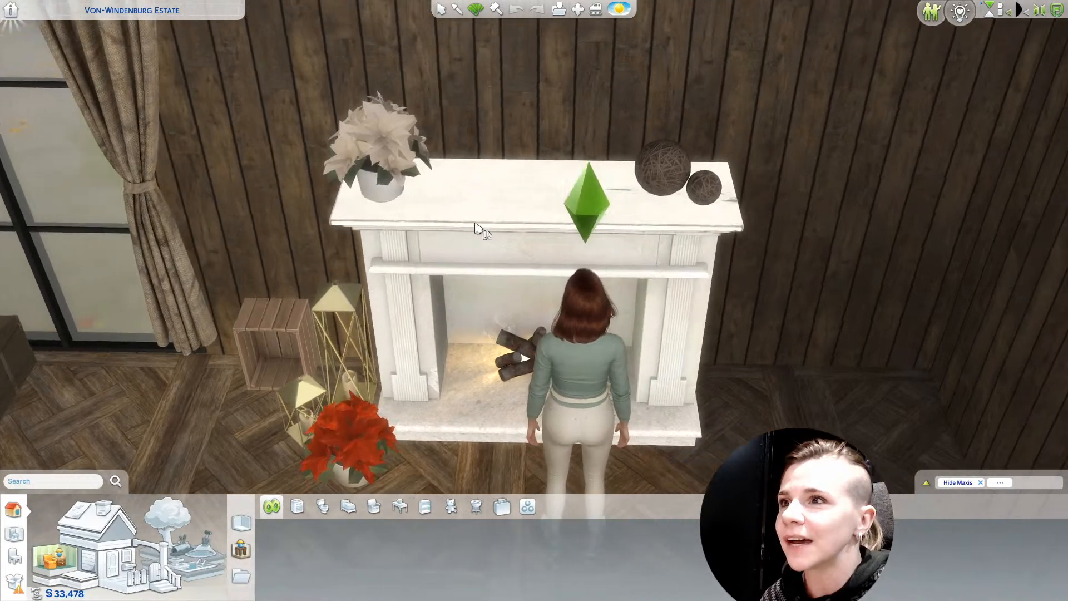
scroll(360, 253, "up", 2)
scroll(360, 255, "down", 3)
left_click(392, 184)
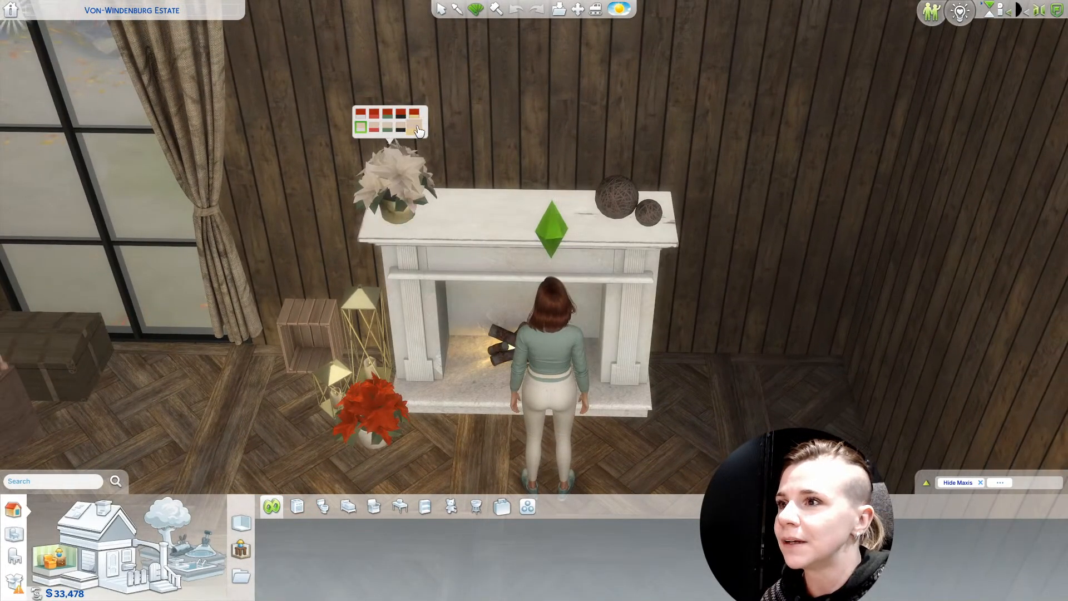
right_click_drag(398, 212, 456, 436)
scroll(455, 436, "down", 3)
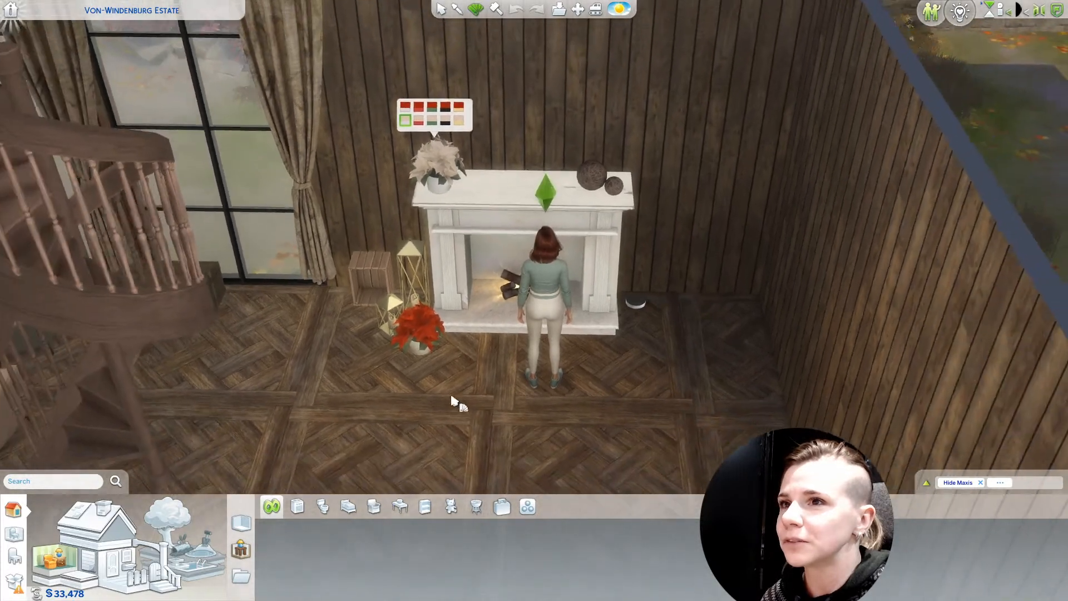
scroll(461, 414, "up", 3)
key("Escape")
Examine the white fireplace and the twig balls on its mantel from several angles
middle_click_drag(487, 459, 492, 463)
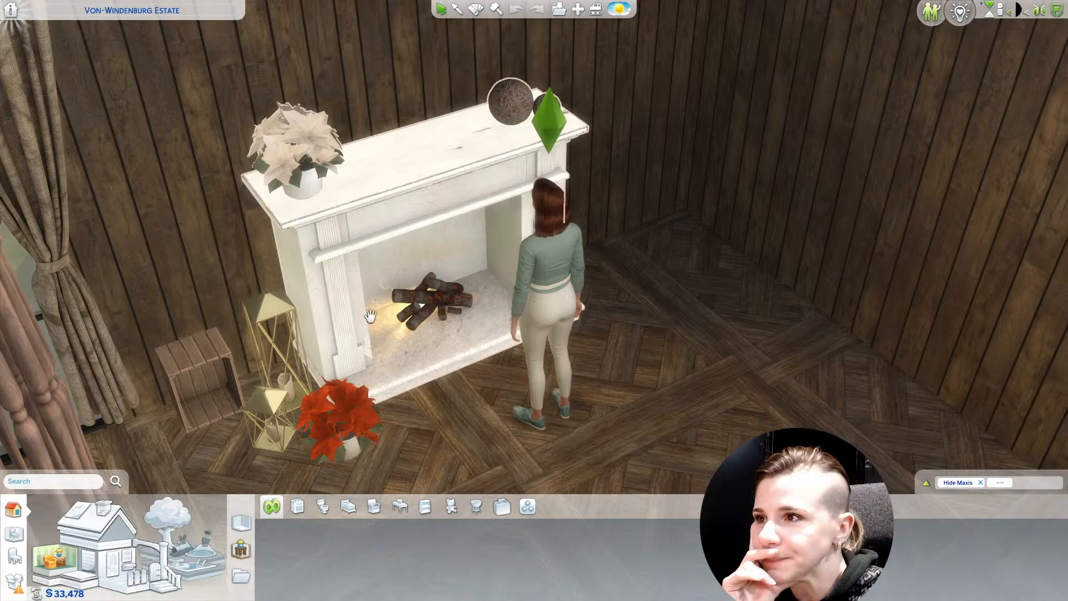
middle_click_drag(471, 448, 477, 445)
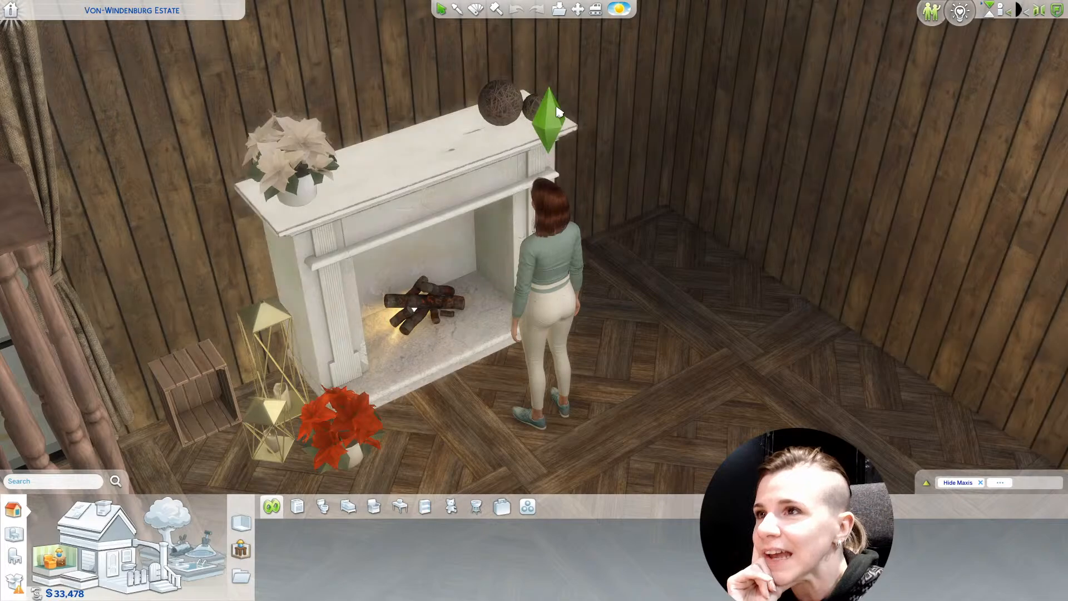
middle_click_drag(558, 111, 546, 167)
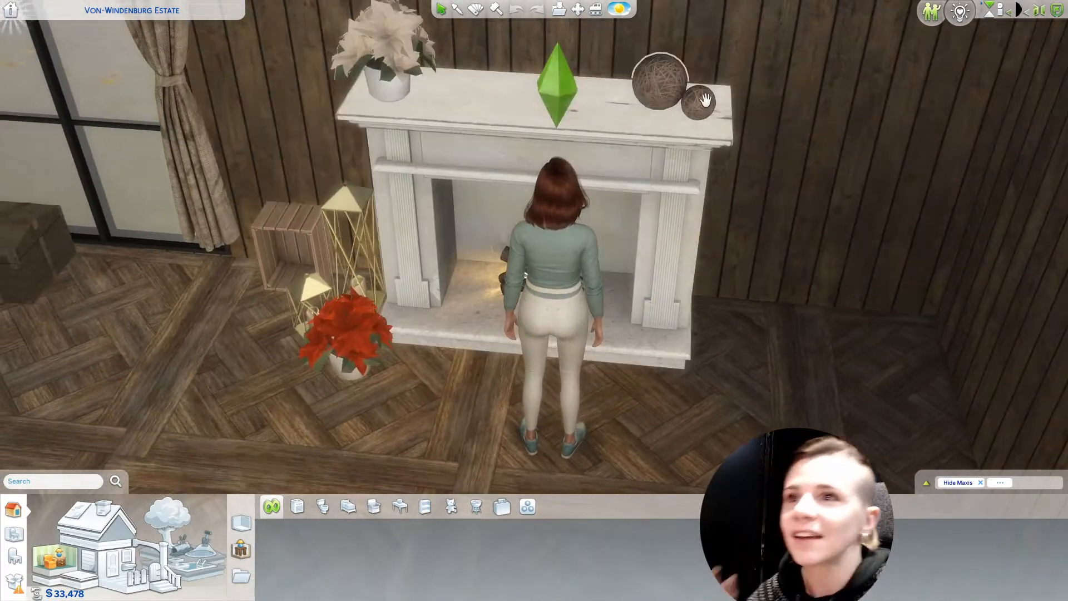
right_click_drag(836, 262, 603, 266)
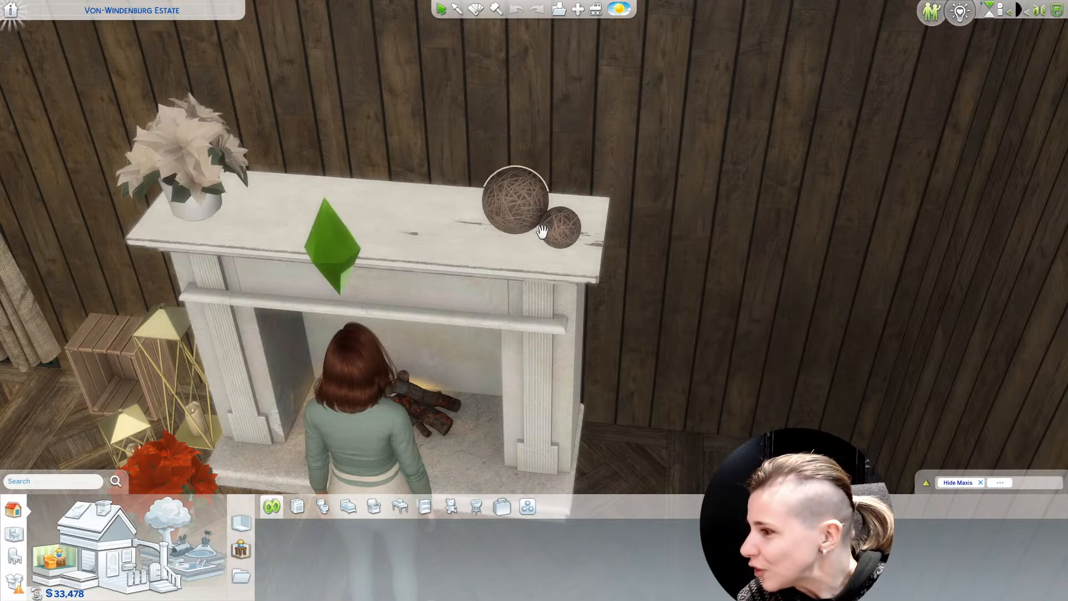
scroll(579, 351, "down", 4)
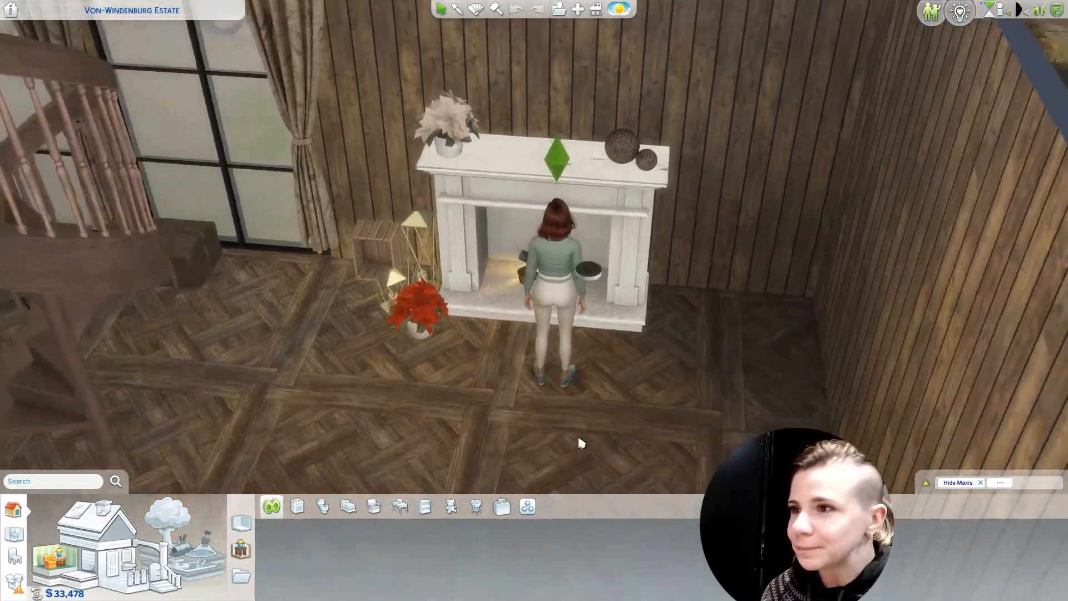
middle_click_drag(579, 443, 583, 445)
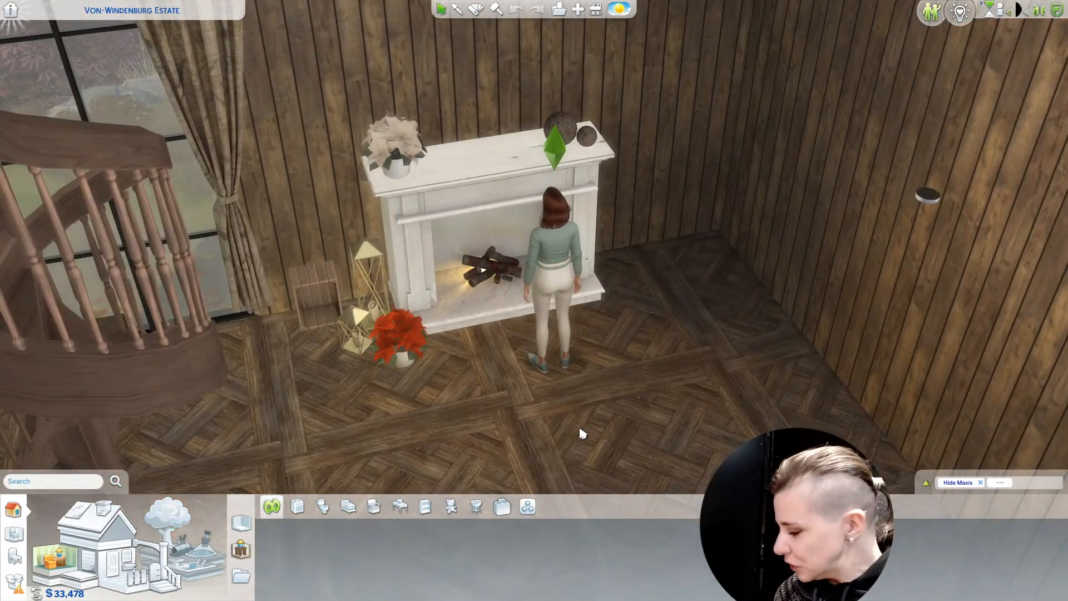
Switch from the game to Chrome with the Christmas 2020 Set page
key("super+d")
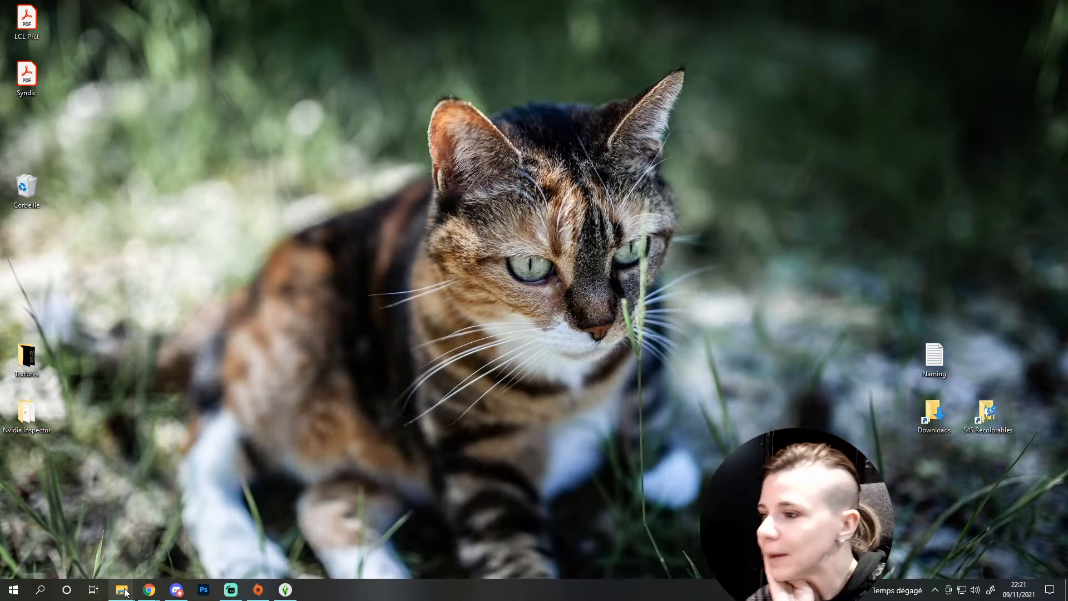
mouse_move(150, 593)
key("alt+Tab")
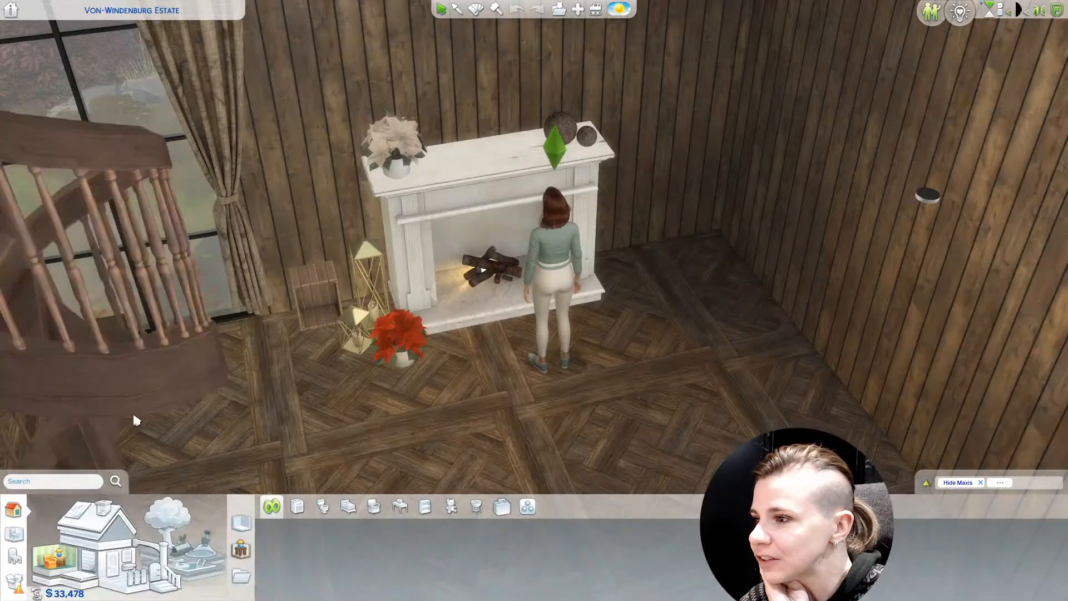
left_click_drag(1067, 4, 98, 1)
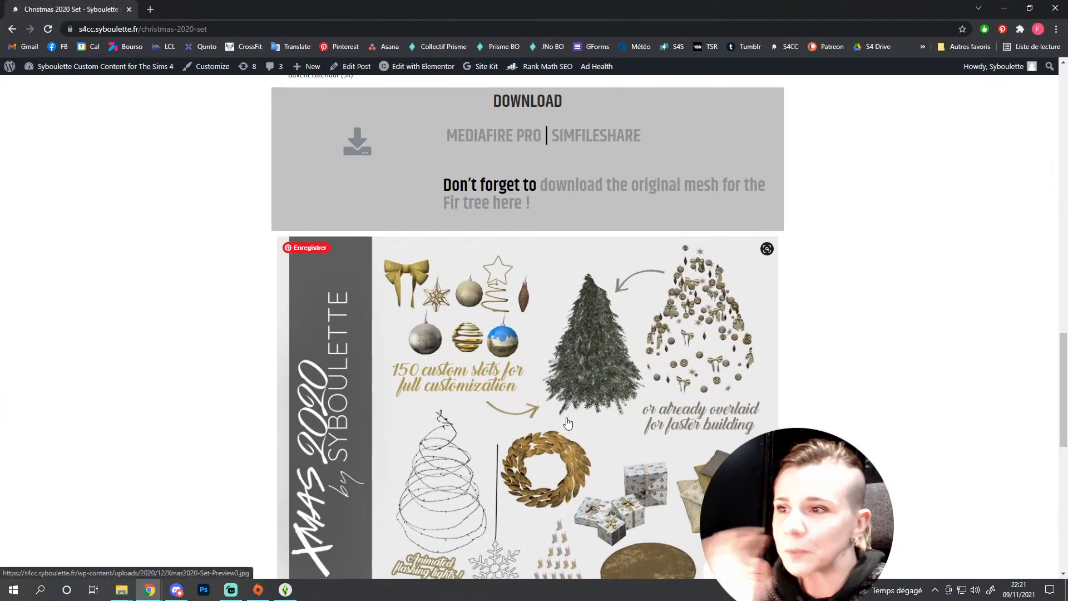
Examine the Christmas 2020 Set page's preview images, item notes, download section and overview of included decorations
scroll(534, 334, "down", 3)
scroll(534, 333, "down", 3)
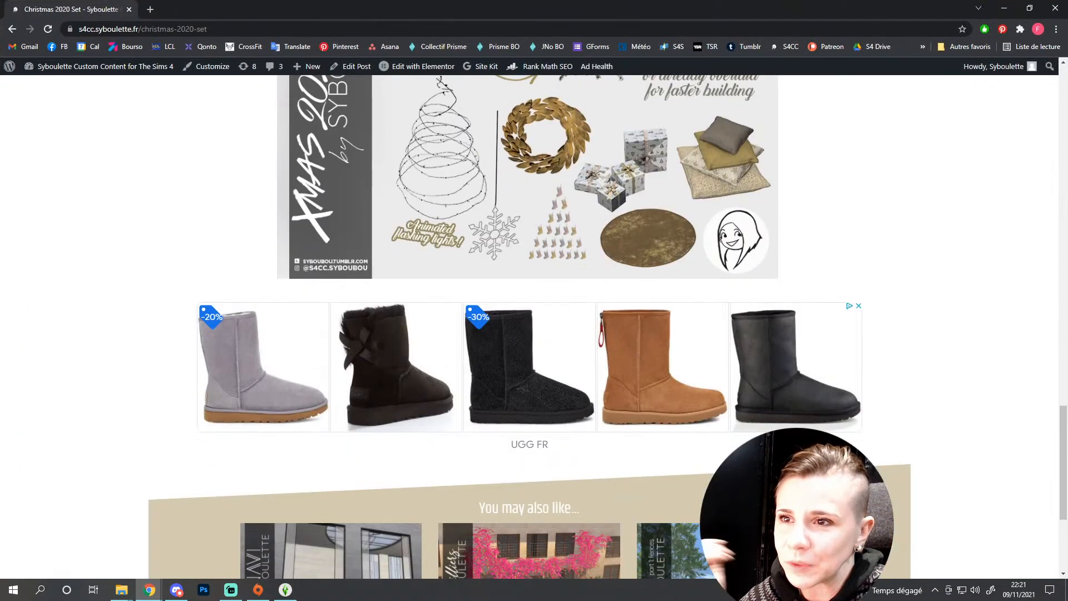
scroll(534, 334, "up", 5)
scroll(534, 333, "up", 7)
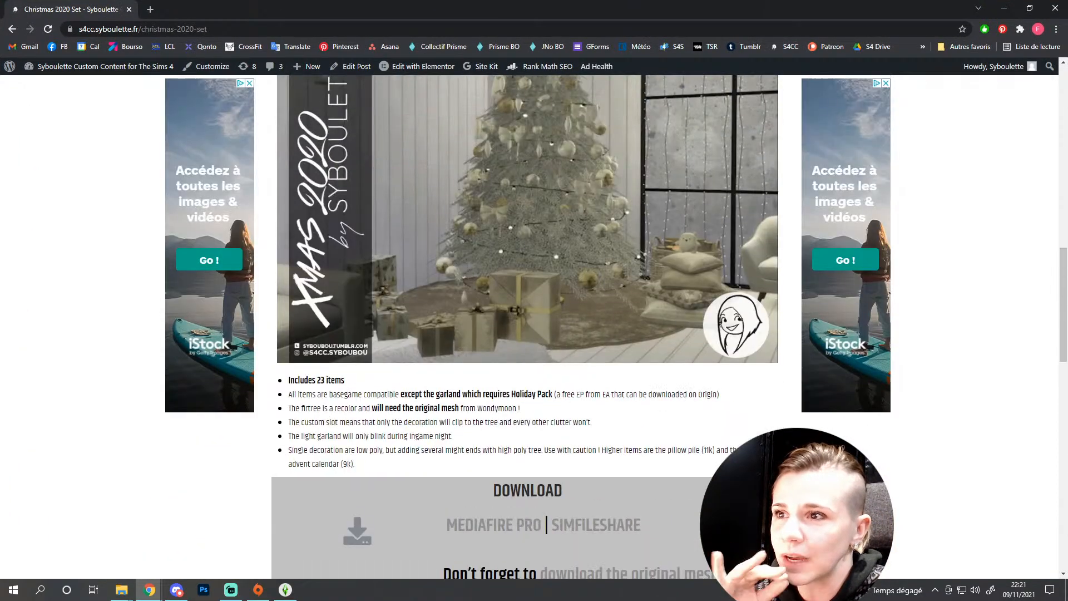
scroll(525, 328, "up", 6)
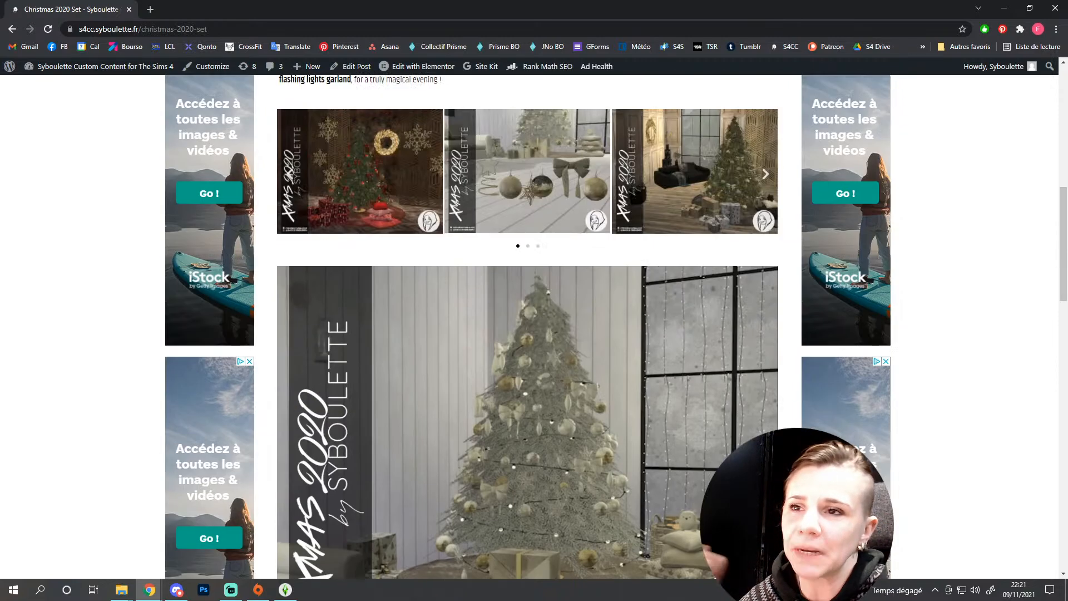
scroll(525, 328, "down", 5)
scroll(527, 327, "down", 4)
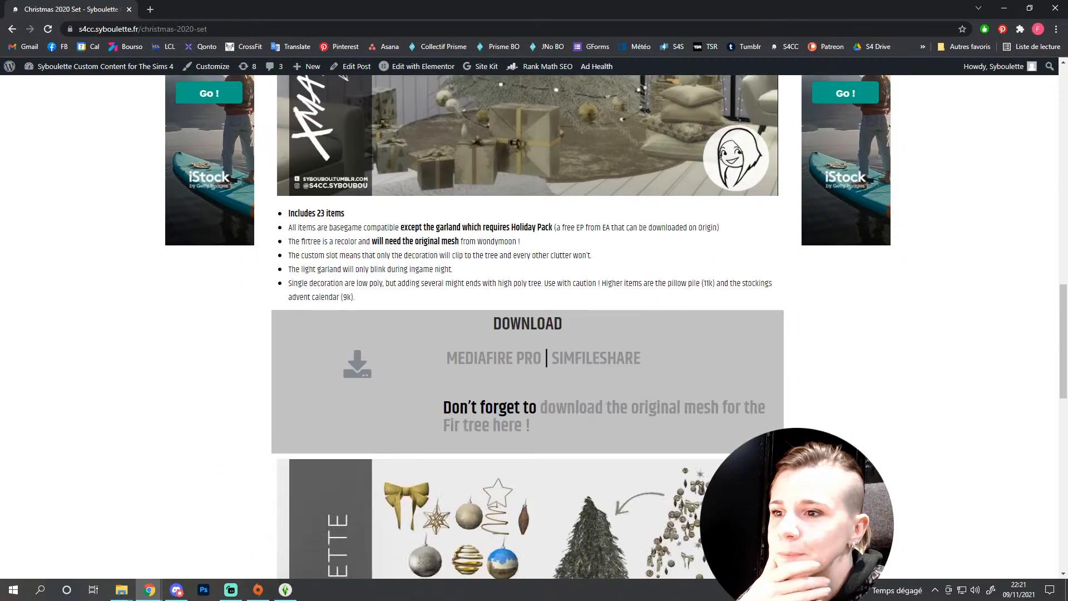
scroll(527, 327, "down", 4)
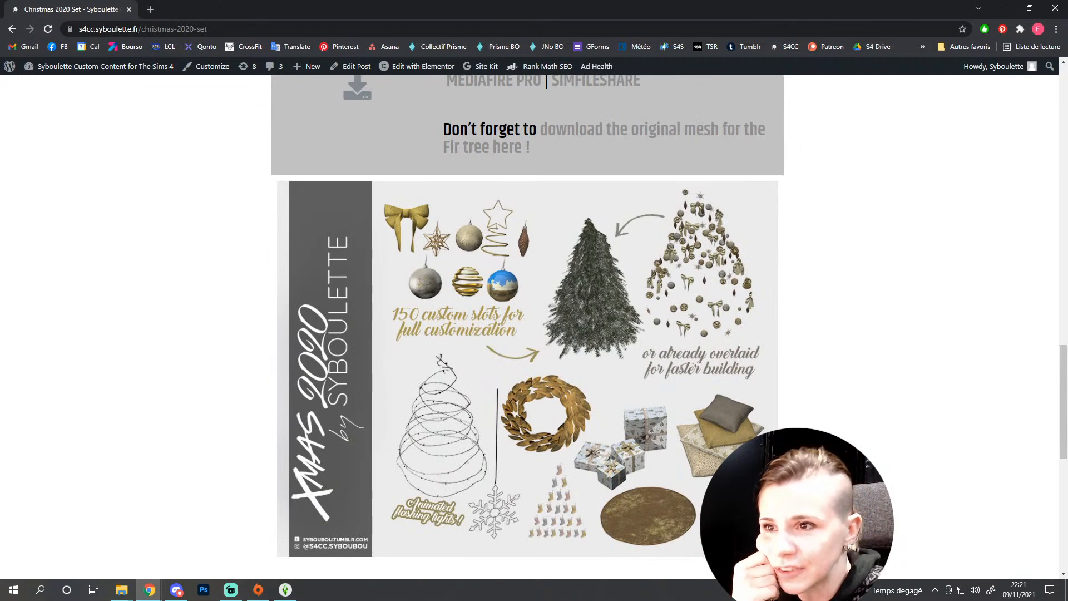
scroll(598, 375, "up", 4)
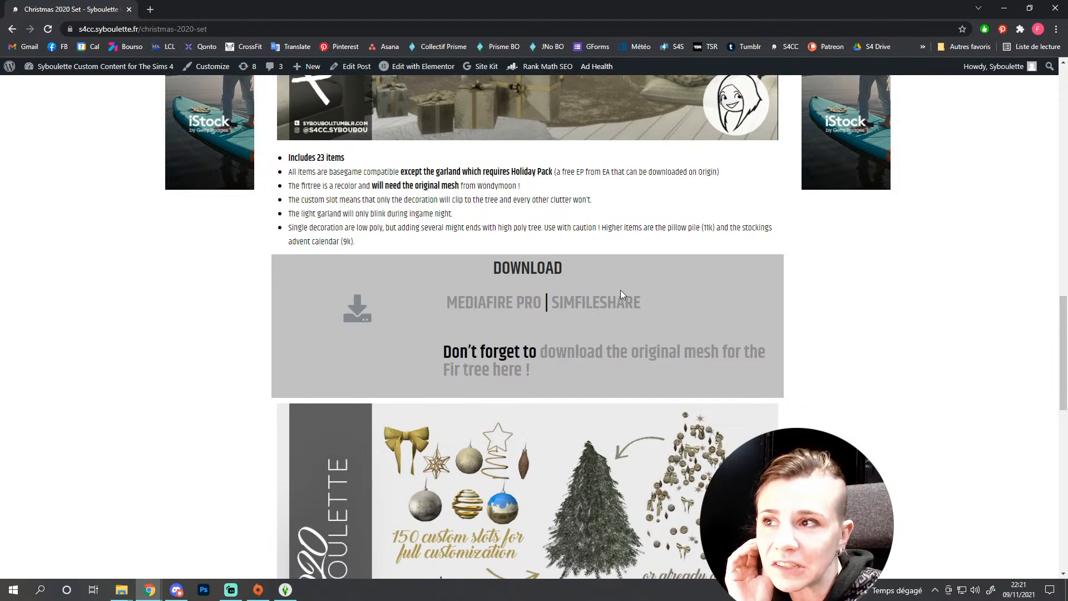
scroll(631, 530, "down", 4)
scroll(631, 529, "up", 3)
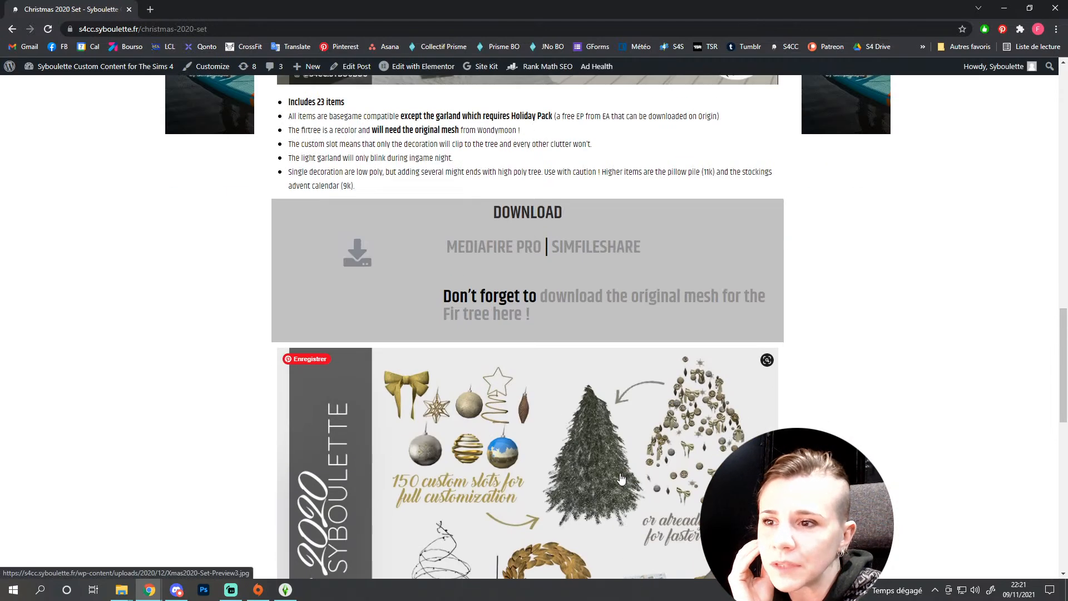
scroll(615, 493, "up", 2)
scroll(546, 410, "up", 3)
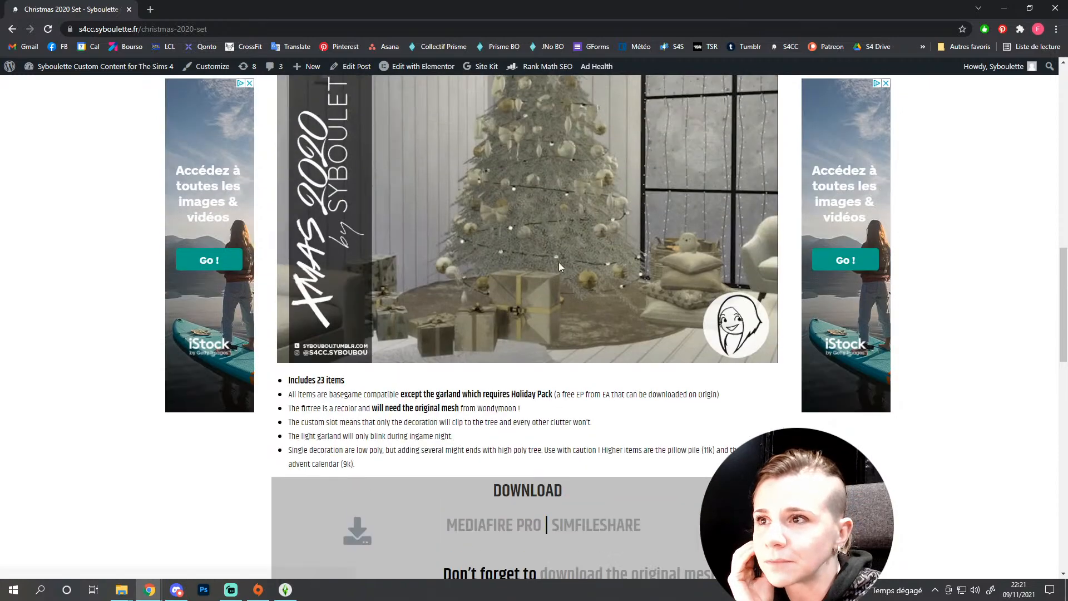
scroll(584, 279, "down", 7)
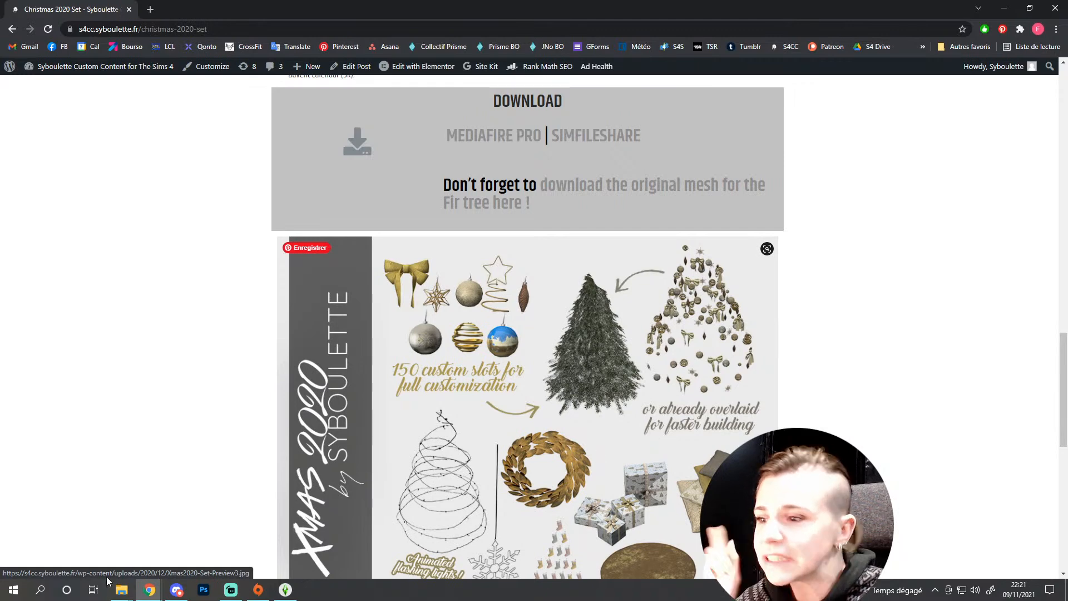
Switch to File Explorer, open the #Inspis folder in Furnitures > 153-Rustic xmas on the Sims (F:) drive, and maximize the window
left_click(121, 590)
left_click(214, 556)
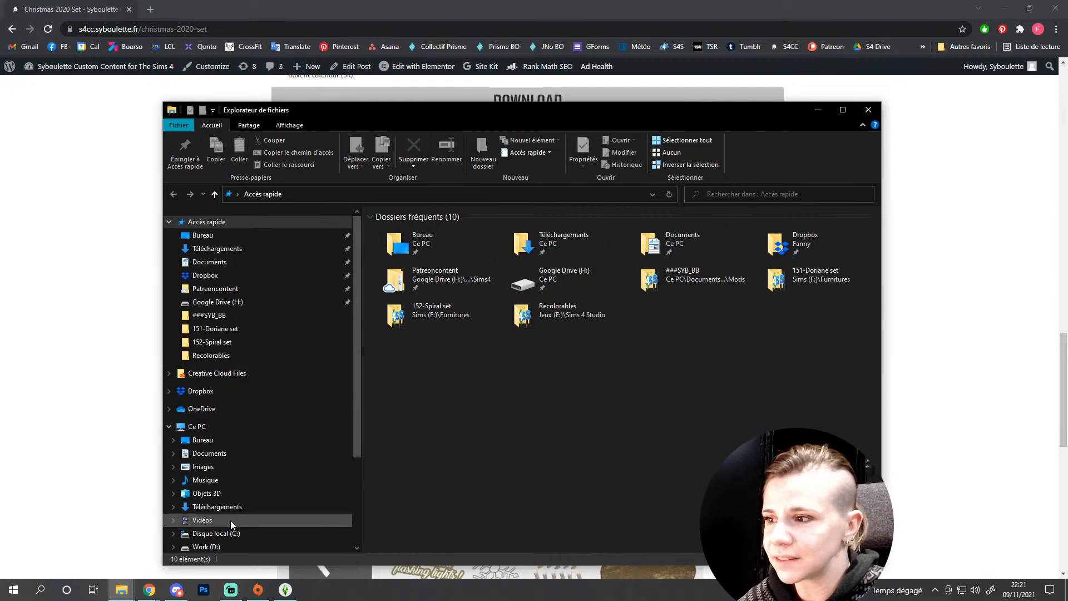
scroll(267, 479, "down", 2)
left_click(253, 510)
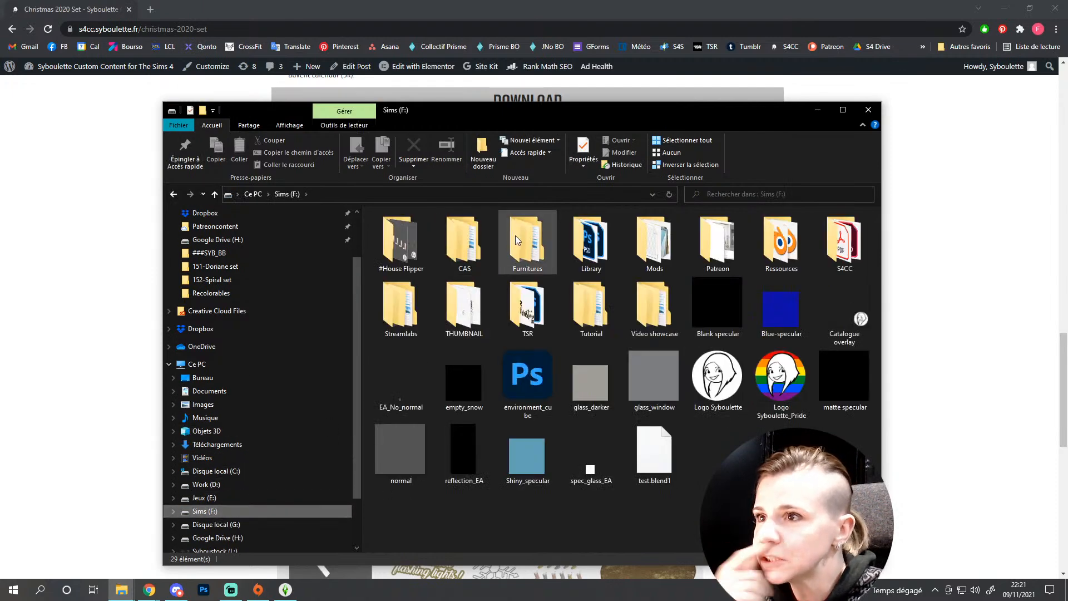
double_click(515, 236)
double_click(405, 343)
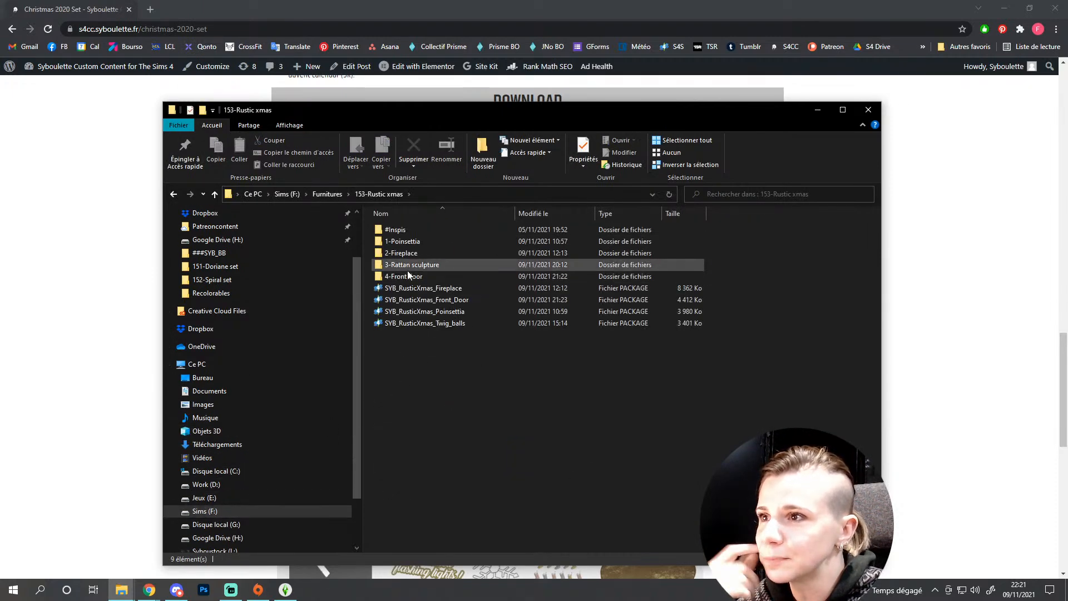
double_click(396, 230)
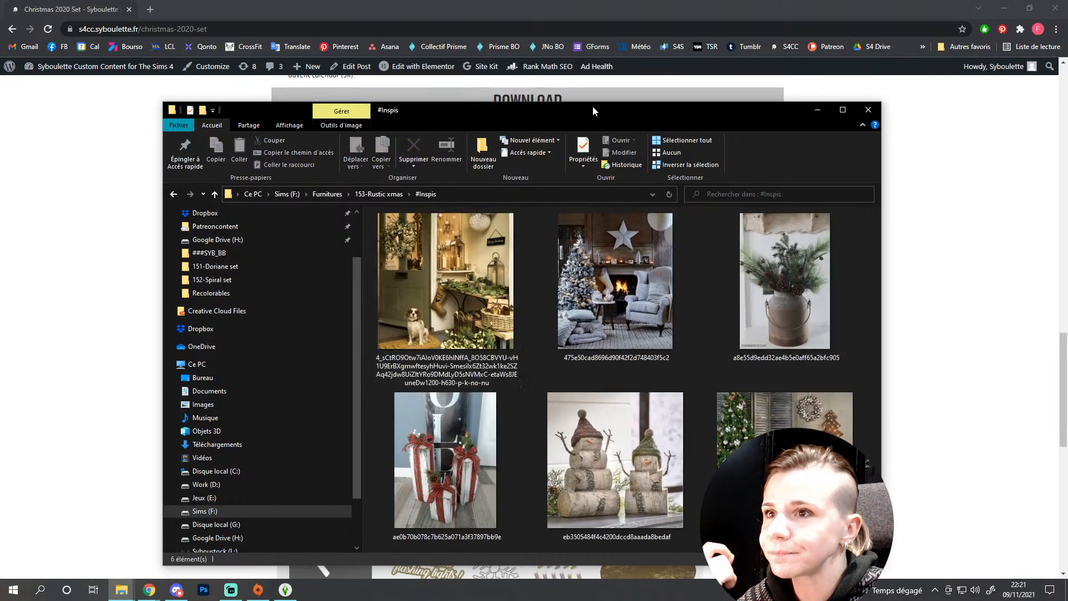
double_click(605, 112)
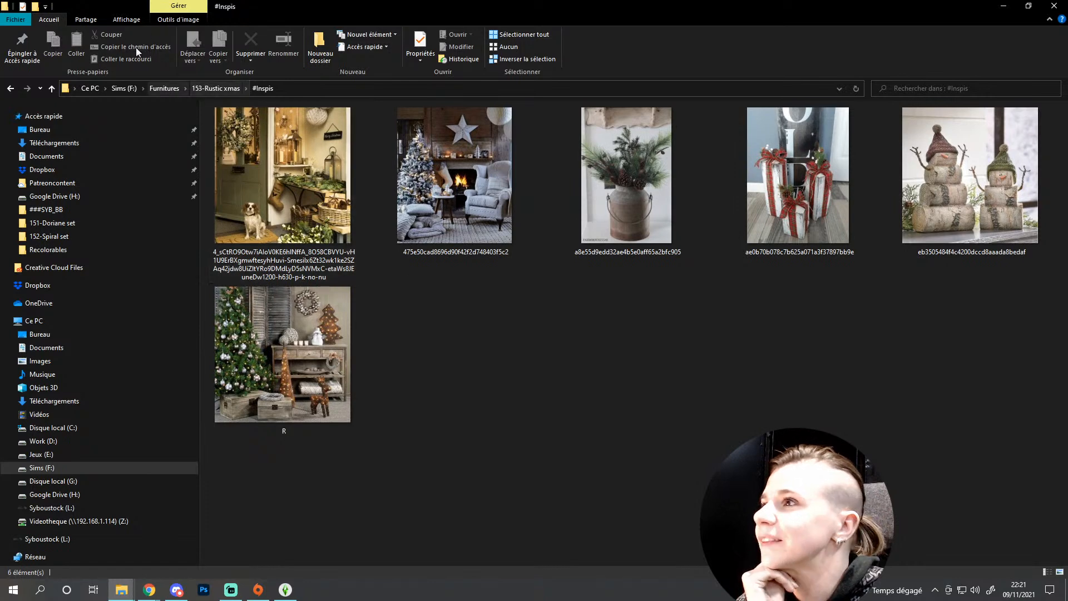
Examine the inspiration pictures of the decorated console with twig balls, the fireplace scene with the armchair, and the log snowmen
left_click(135, 21)
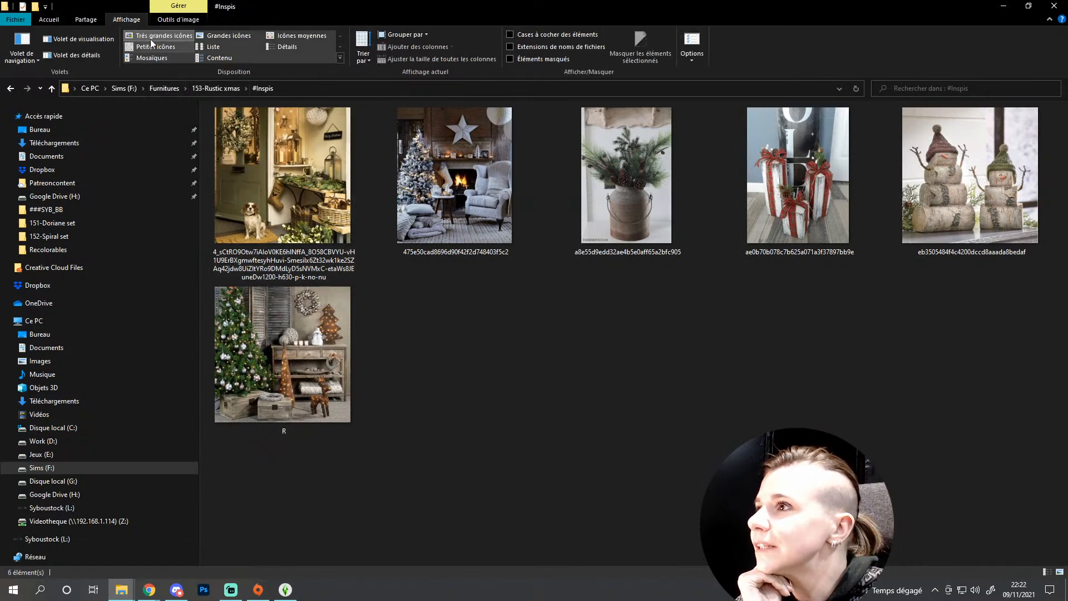
double_click(283, 354)
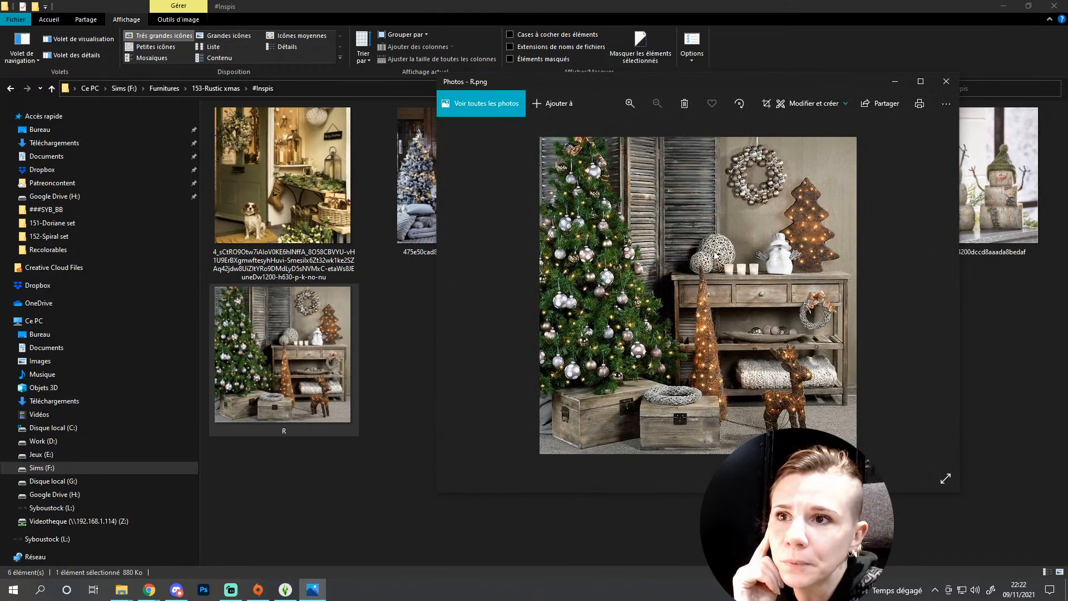
left_click(946, 81)
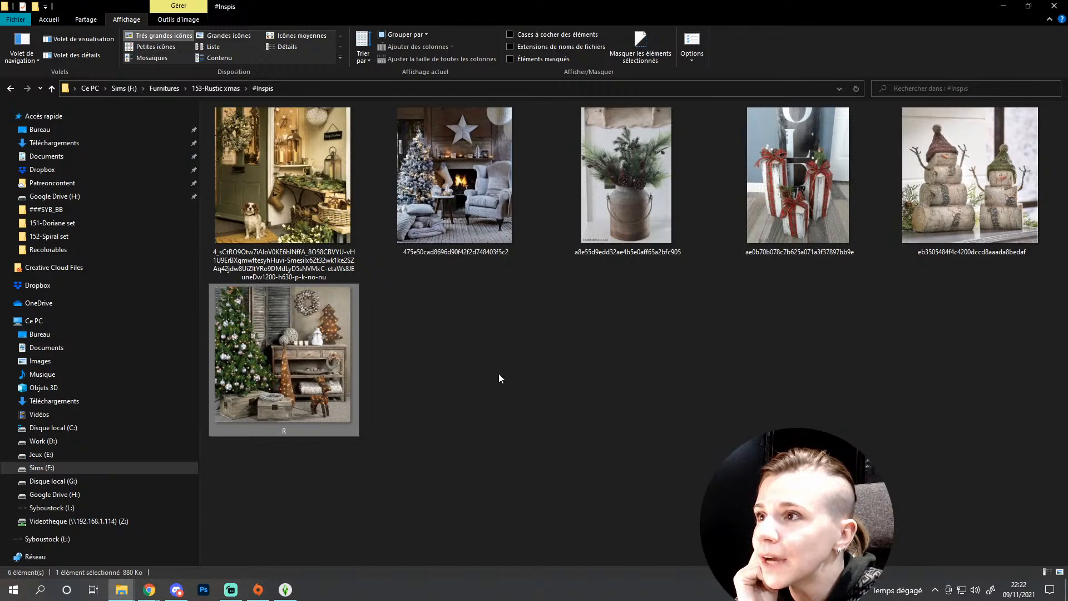
double_click(453, 239)
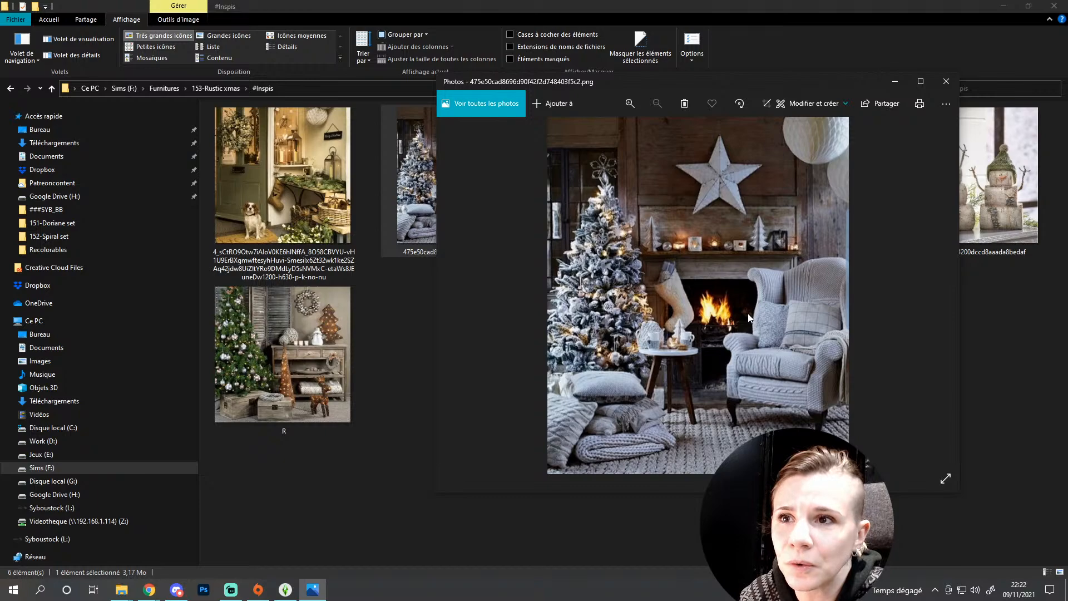
left_click_drag(770, 82, 474, 84)
left_click(650, 82)
double_click(970, 175)
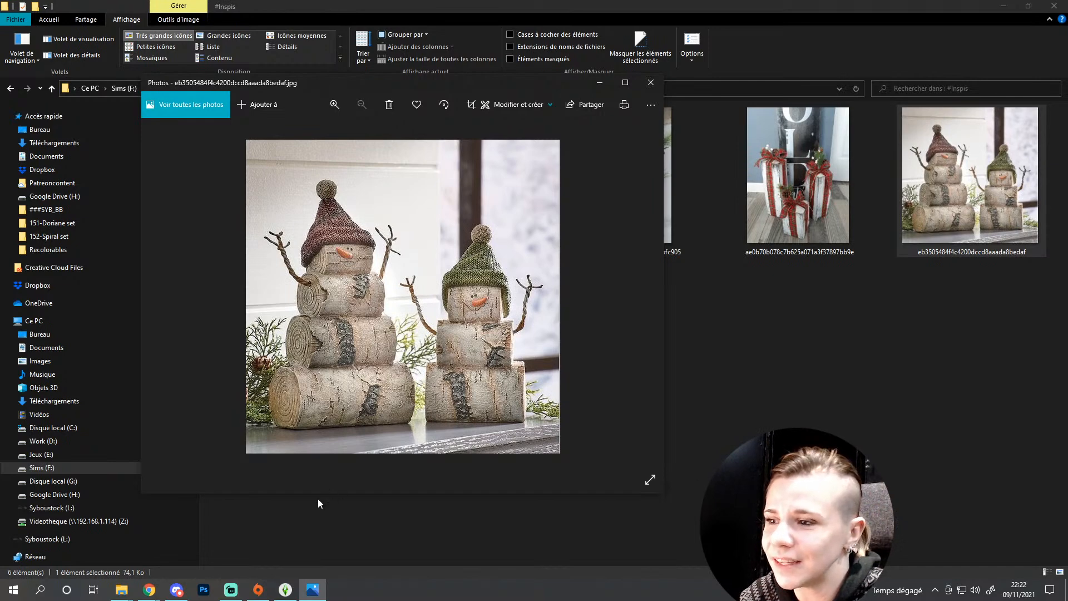
Switch back to The Sims 4 and examine the white fireplace, its surrounding decorations and the room from several angles
left_click(231, 588)
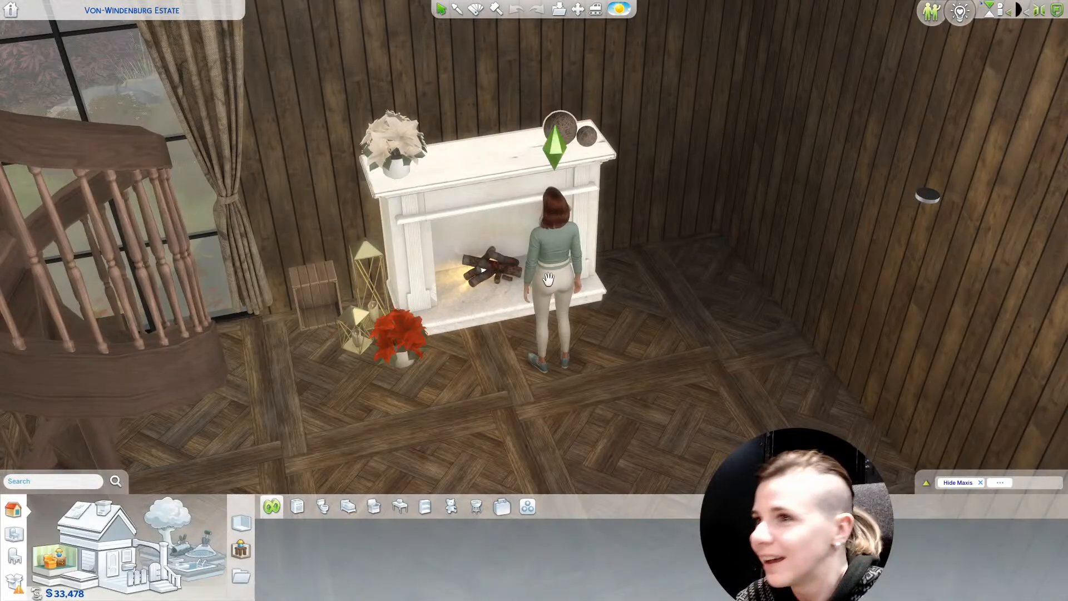
scroll(504, 425, "down", 3)
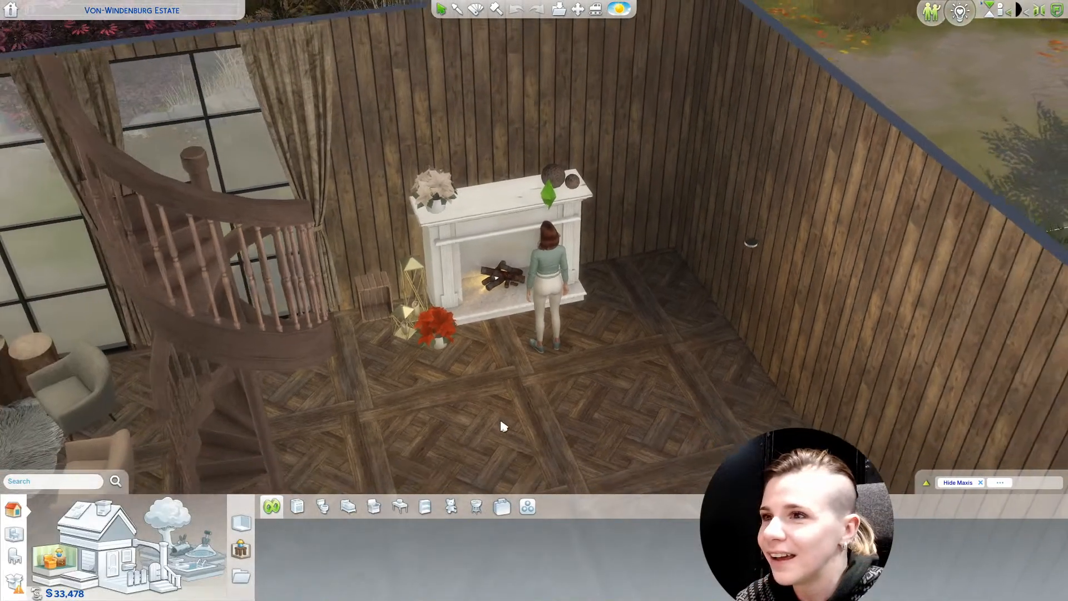
scroll(498, 429, "up", 3)
scroll(484, 431, "up", 2)
middle_click_drag(629, 434, 630, 416)
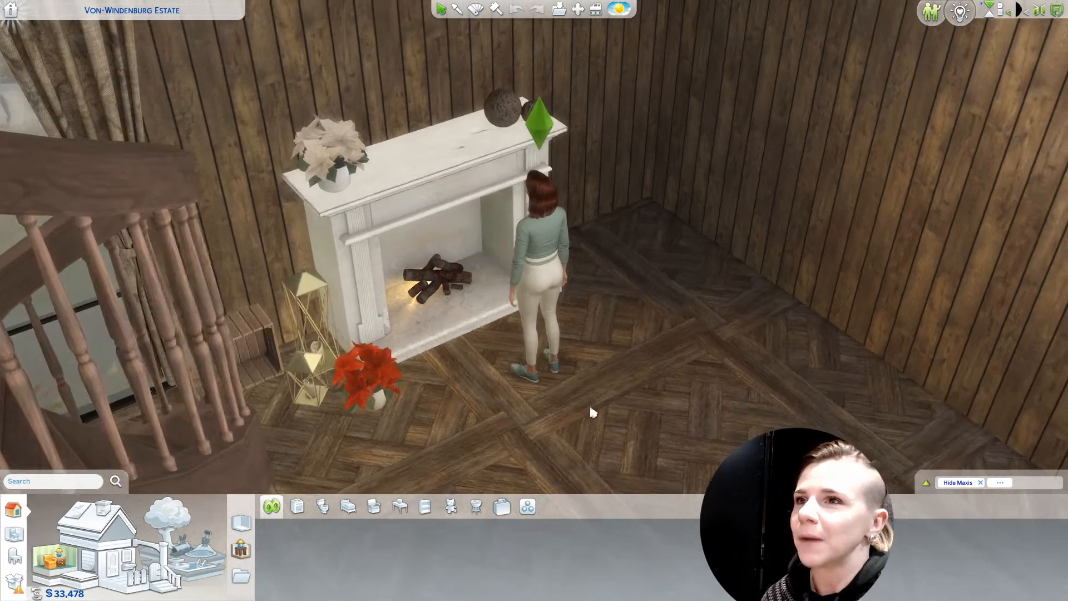
scroll(500, 261, "up", 3)
scroll(408, 409, "down", 2)
middle_click_drag(408, 410, 342, 420)
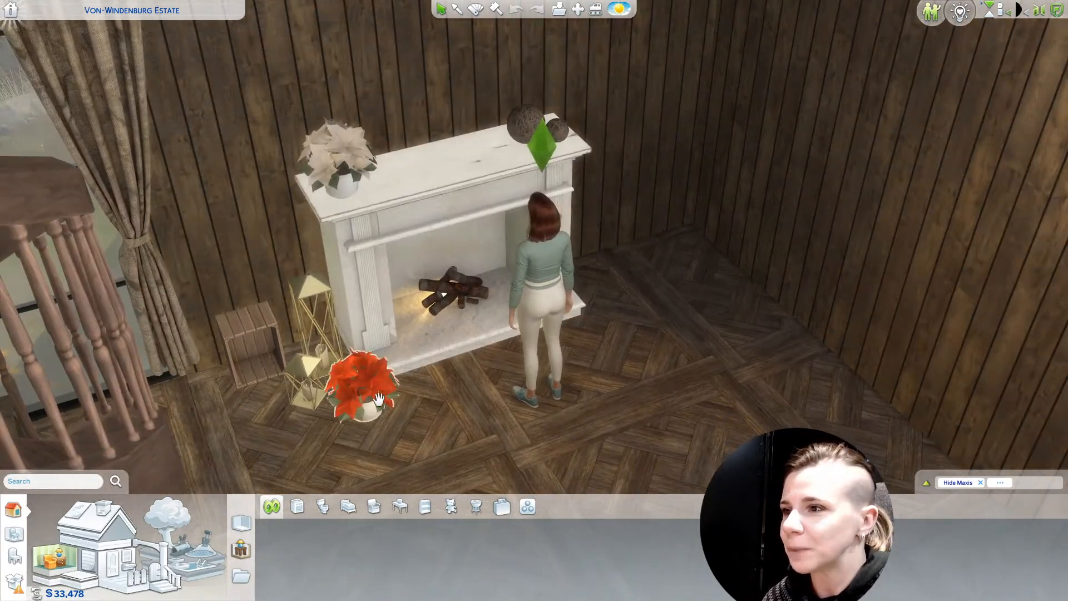
middle_click_drag(462, 321, 514, 297)
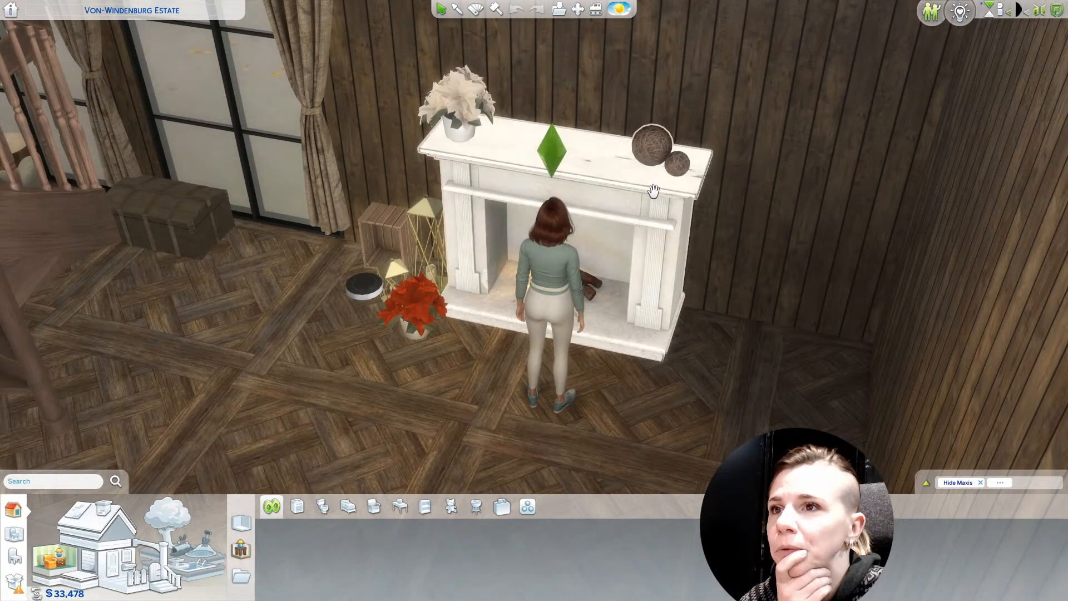
middle_click_drag(748, 366, 687, 371)
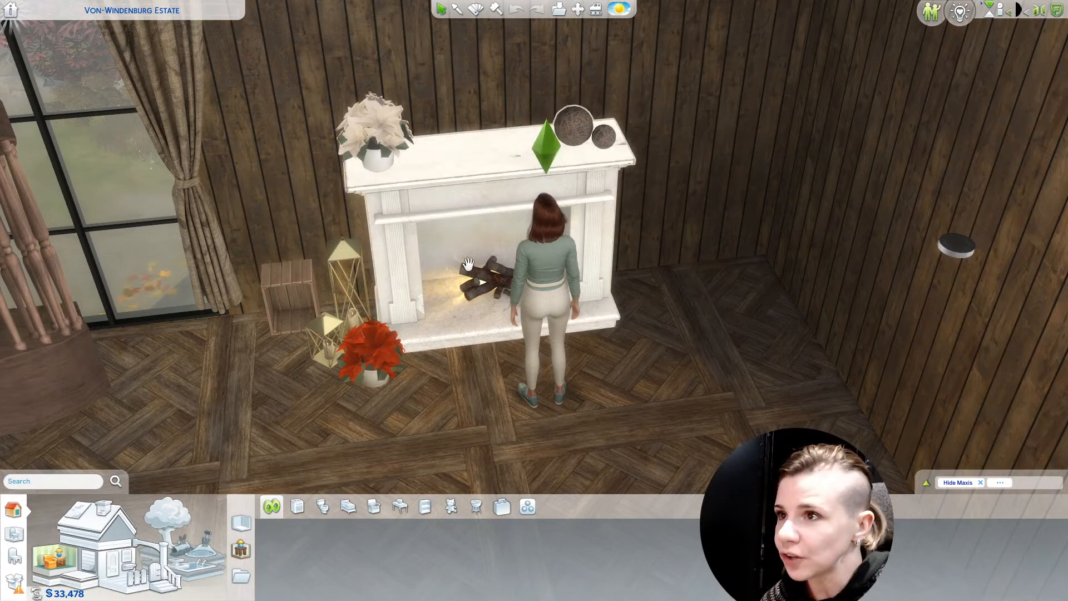
middle_click_drag(702, 425, 544, 457)
scroll(543, 434, "up", 3)
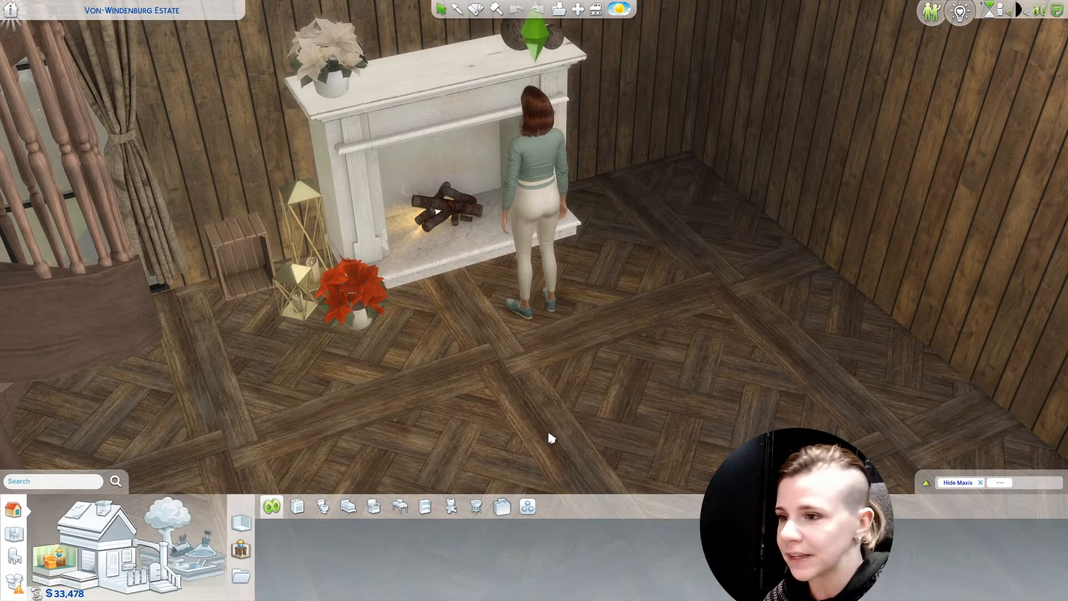
middle_click_drag(548, 433, 610, 285)
Bring up the log snowmen picture again, close it, and look at the fireplace in the game more closely
key("super+d")
left_click(312, 589)
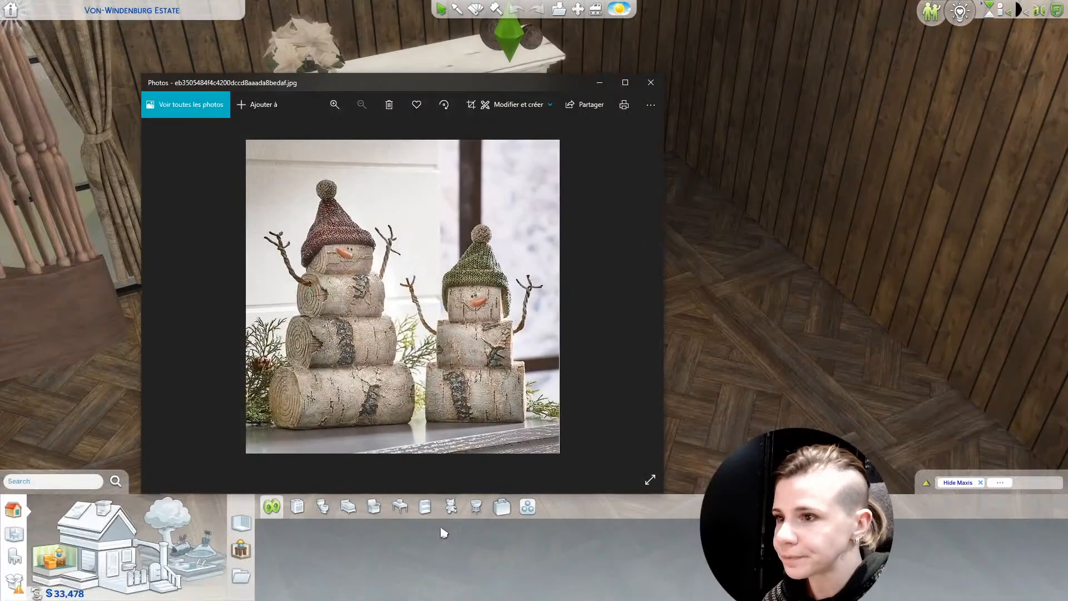
left_click(651, 83)
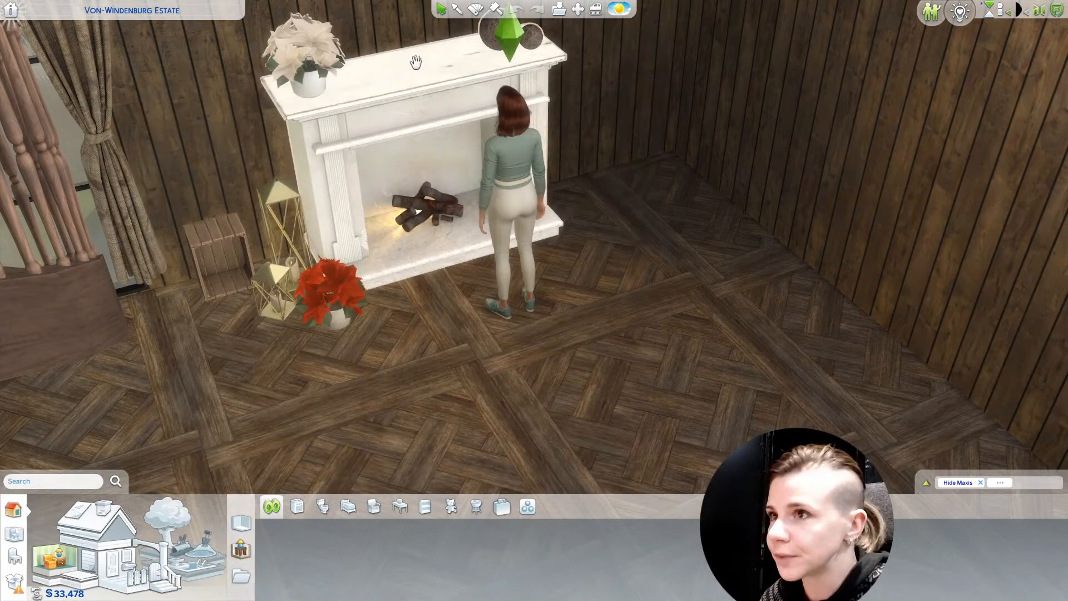
scroll(588, 210, "up", 4)
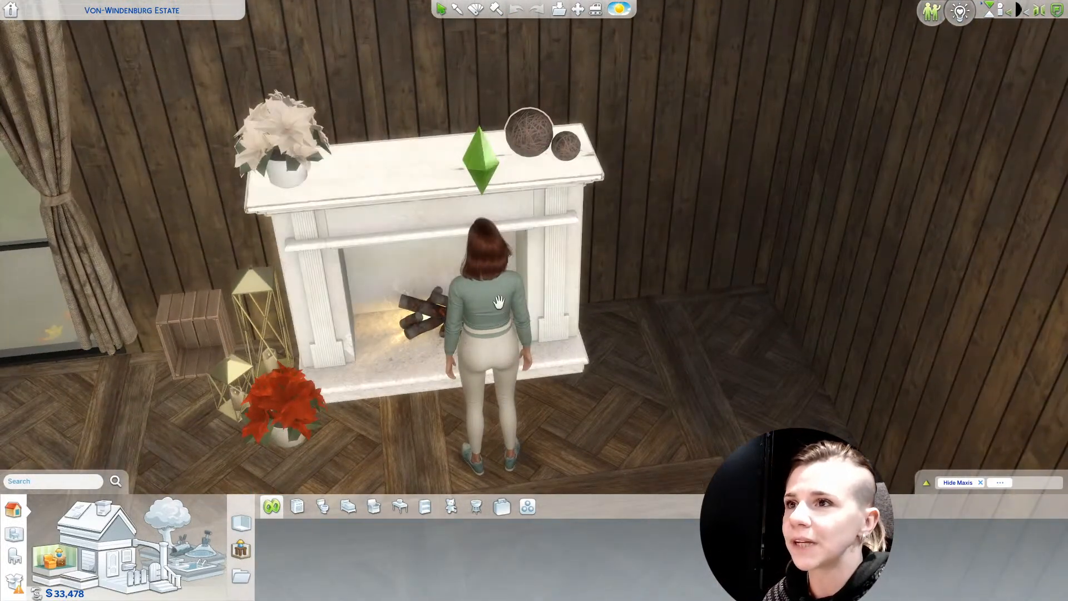
Switch to File Explorer's #Inspis folder and review the picture R with the decorated tree and console, closing it when done
key("super+d")
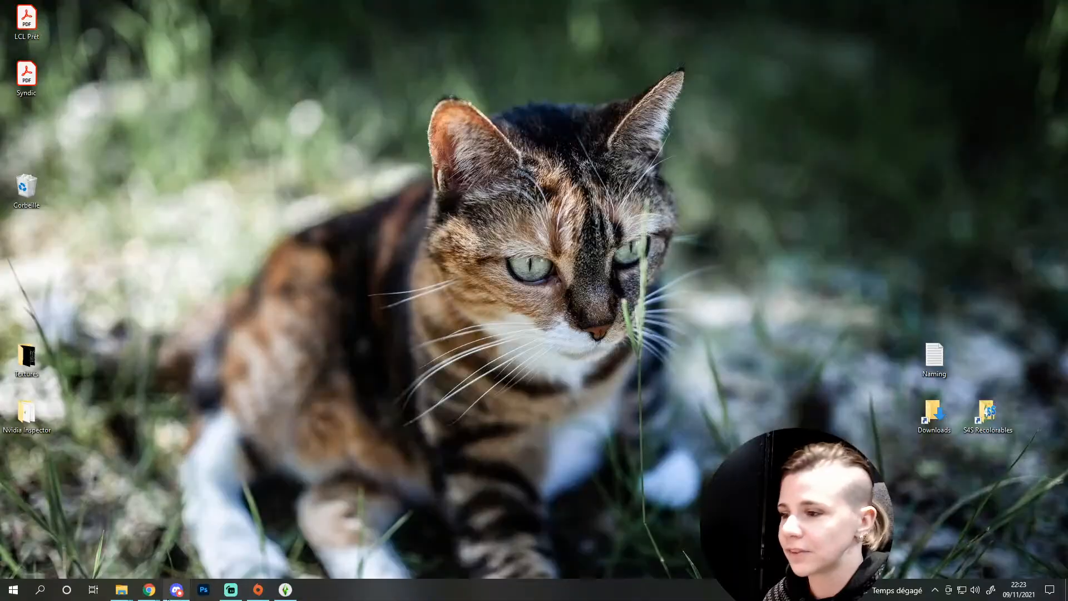
left_click(123, 591)
left_click(162, 545)
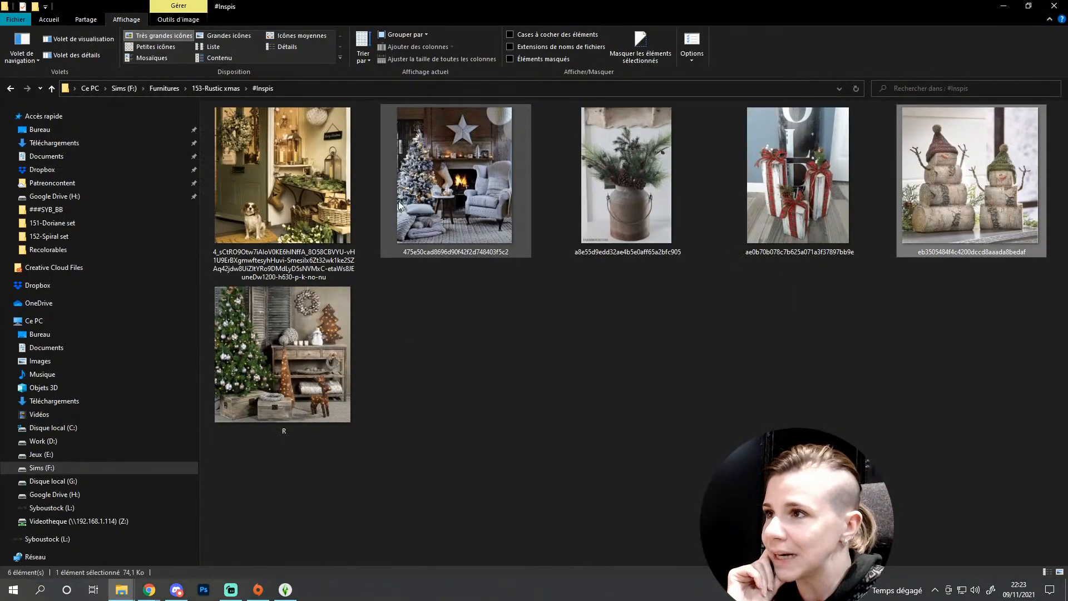
double_click(313, 433)
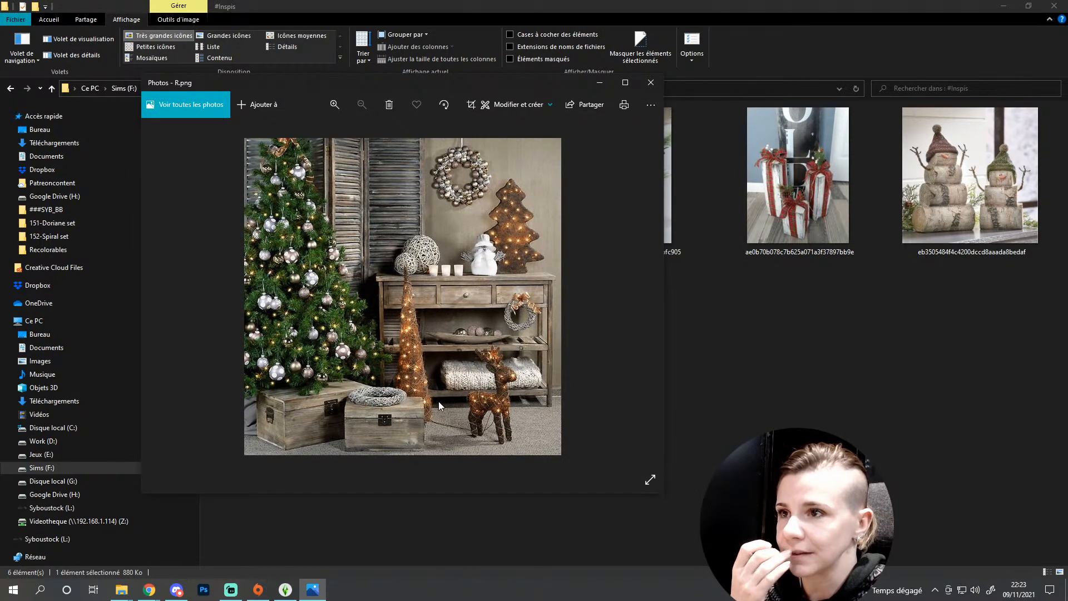
left_click(651, 82)
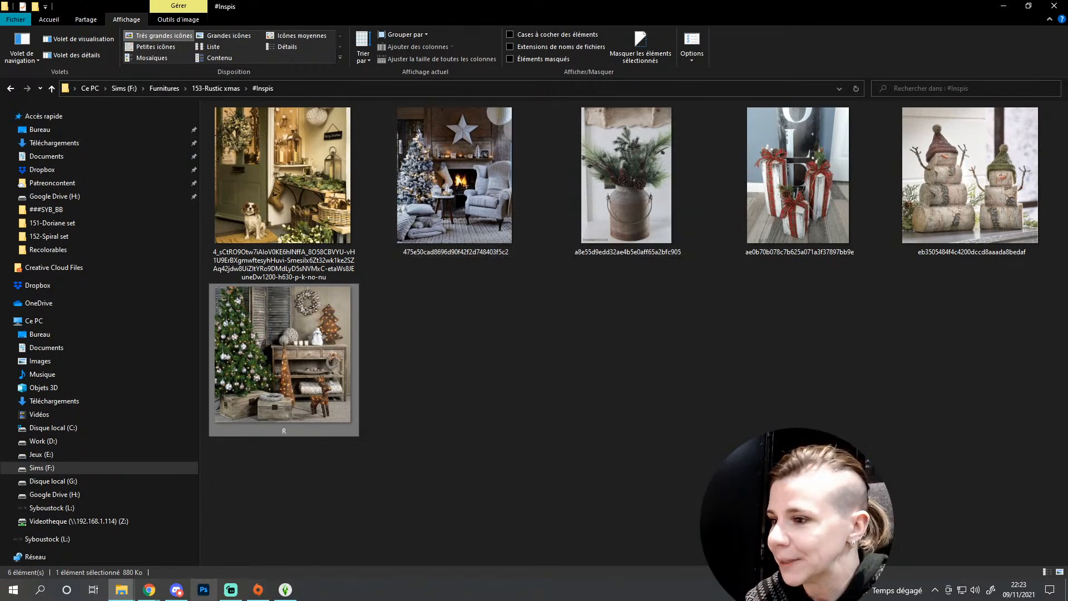
Return to The Sims 4 and exit the game
left_click(231, 591)
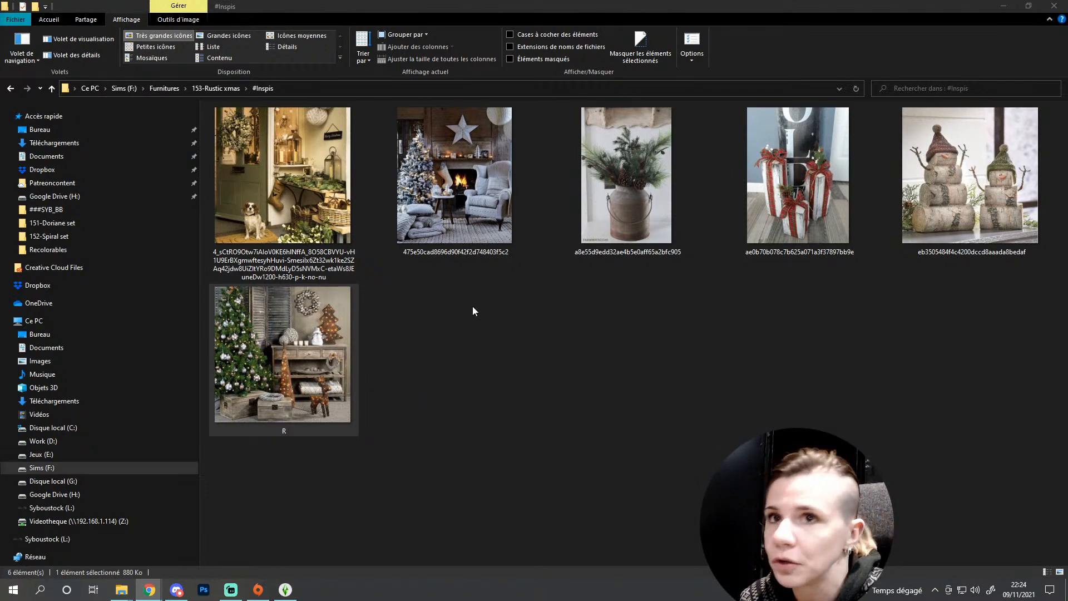
left_click(286, 589)
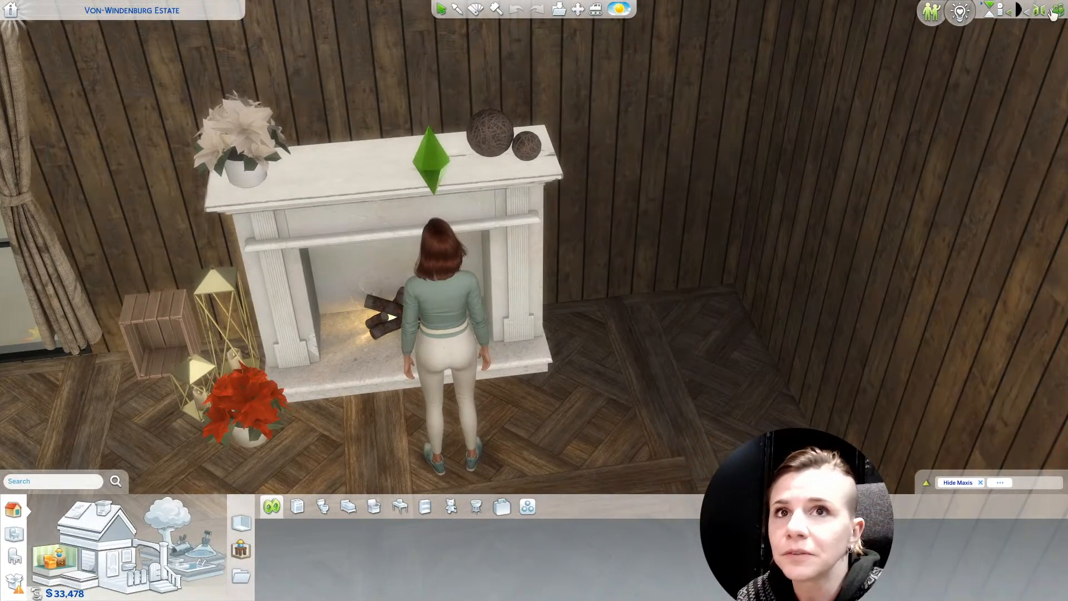
key("Escape")
left_click(548, 431)
left_click(531, 352)
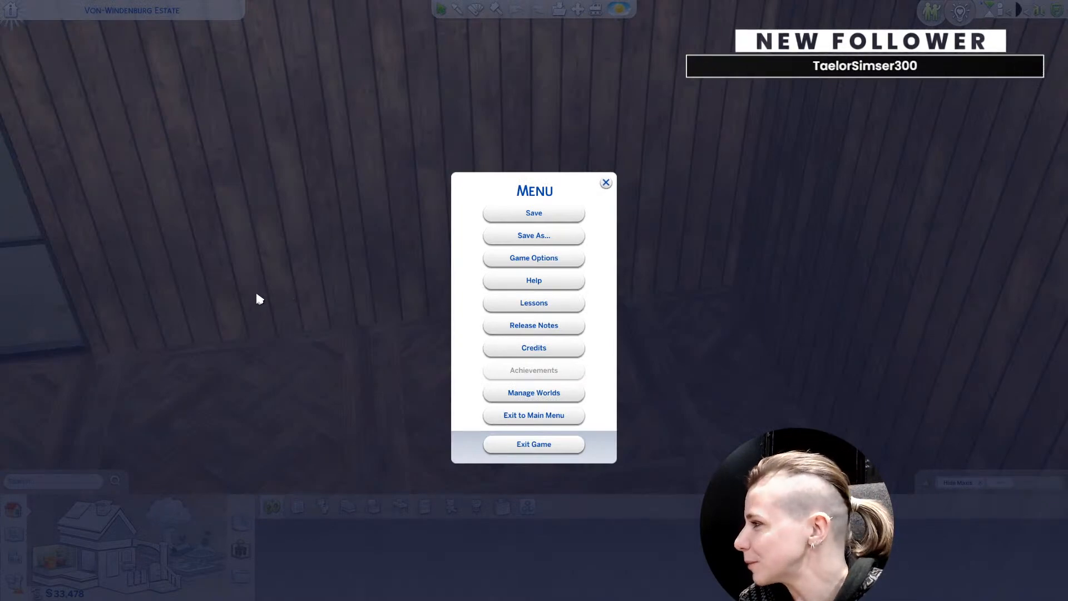
key("alt+Tab")
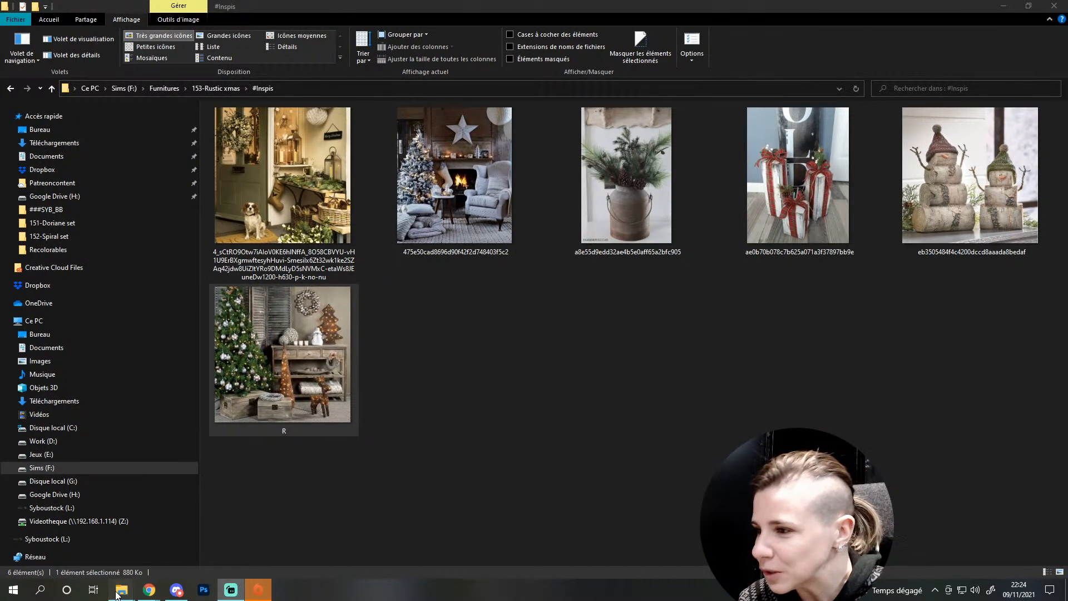
Launch Blender and dismiss its splash screen
left_click(9, 595)
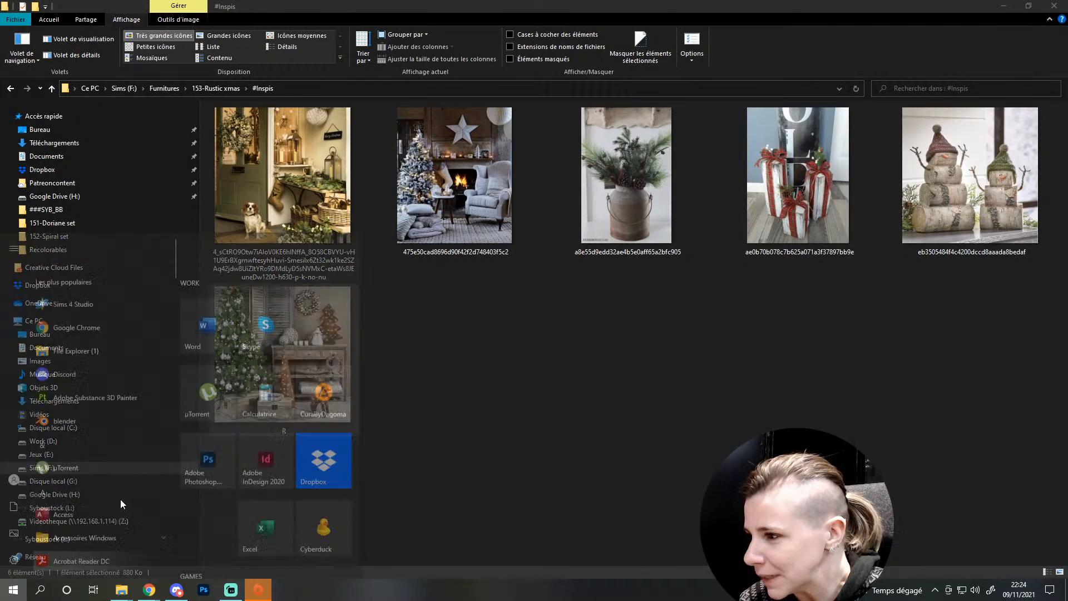
scroll(239, 458, "down", 1)
left_click(205, 521)
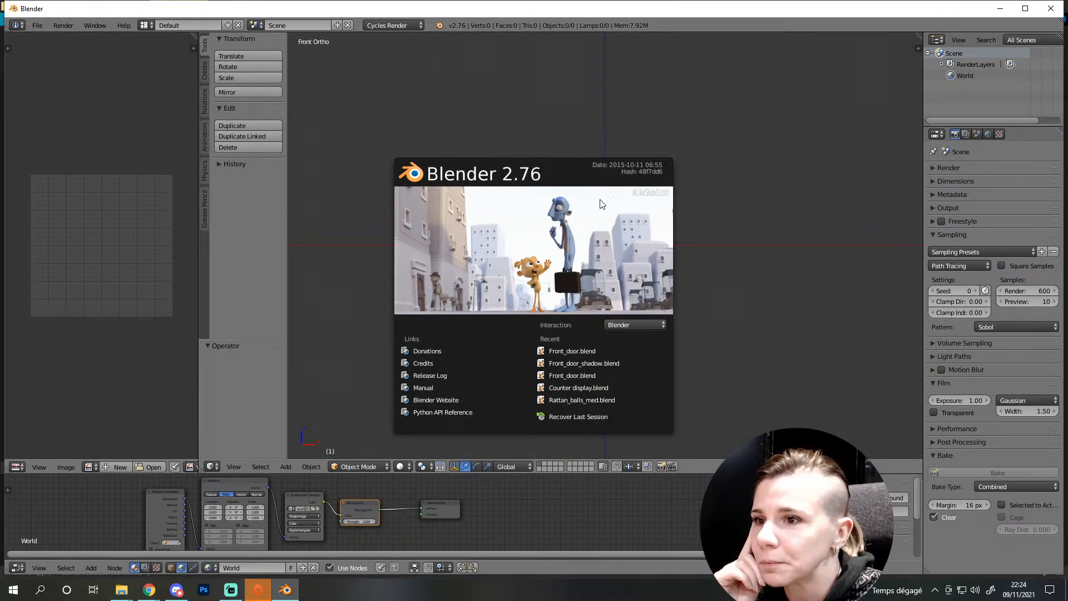
left_click(445, 186)
Open the recent file fireplace.blend and show the whole fireplace in solid shading from an angled view
left_click(38, 25)
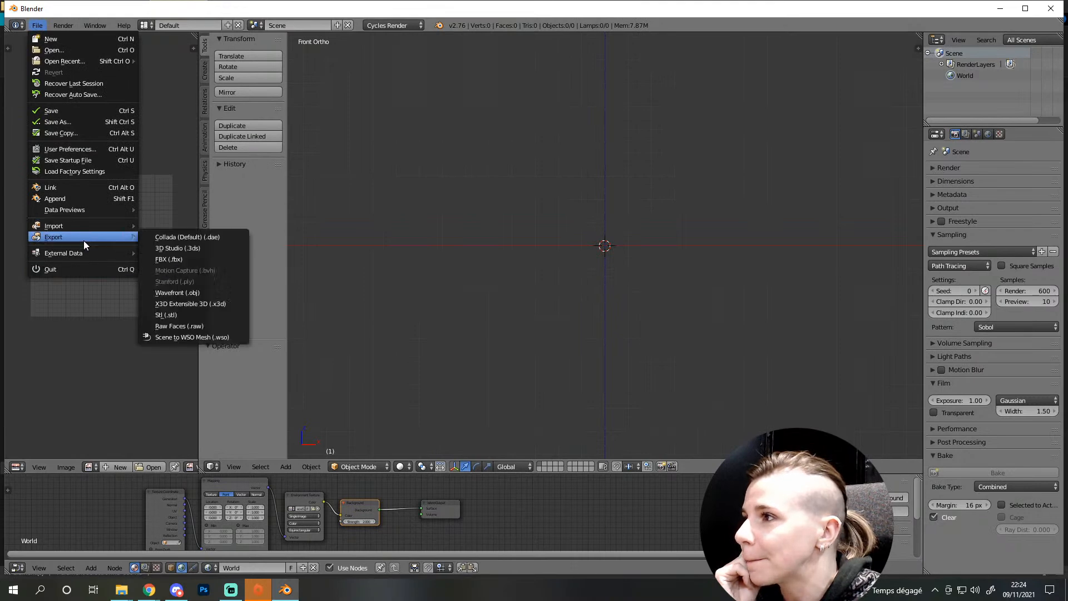
mouse_move(116, 61)
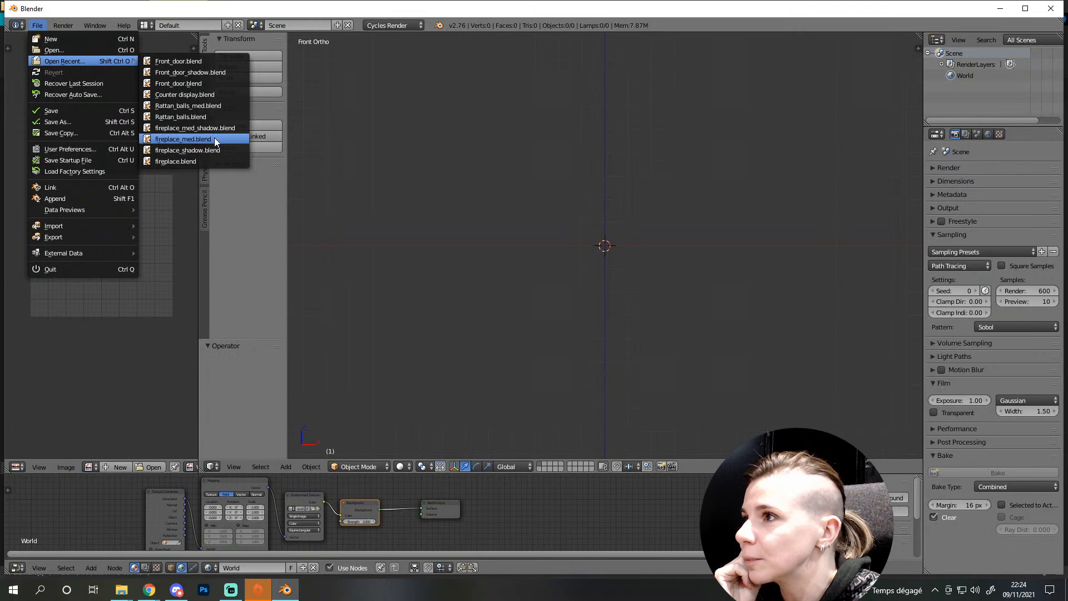
left_click(204, 160)
mouse_move(488, 408)
middle_mouse_down()
mouse_move(574, 452)
mouse_move(483, 438)
mouse_move(594, 410)
middle_mouse_up()
key("z")
scroll(594, 405, "down", 3)
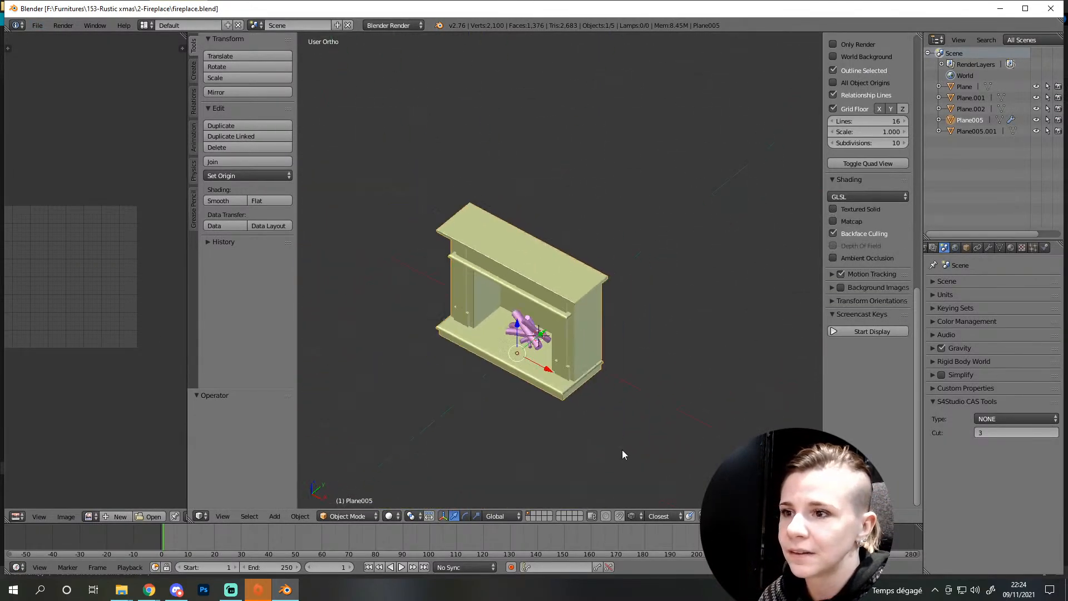
Begin saving the file under a new name and create a folder named 5-Socks inside 153-Rustic xmas
left_click(37, 26)
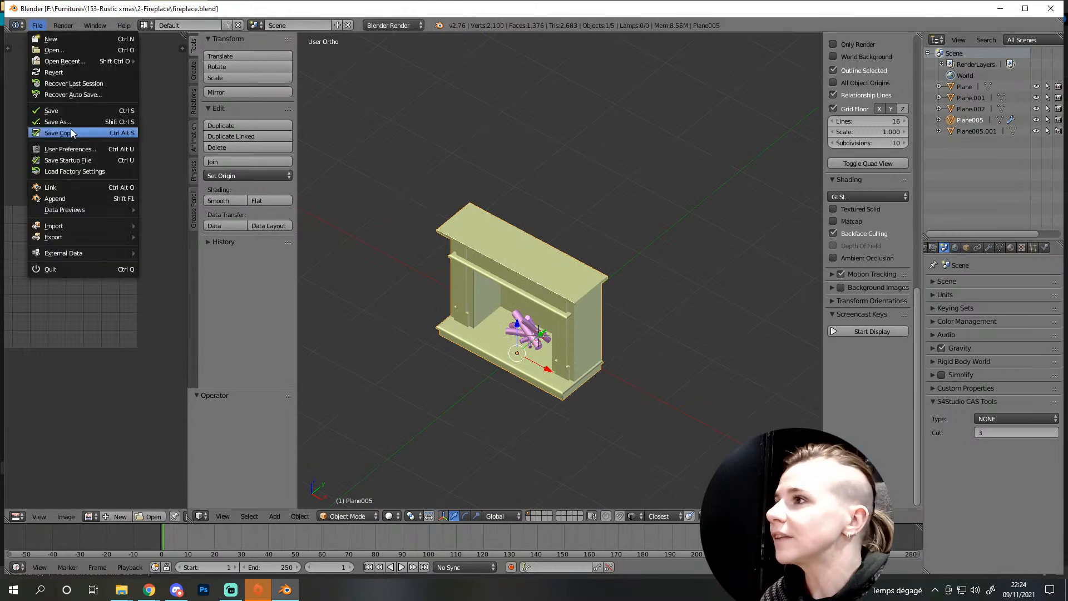
left_click(78, 124)
left_click(152, 79)
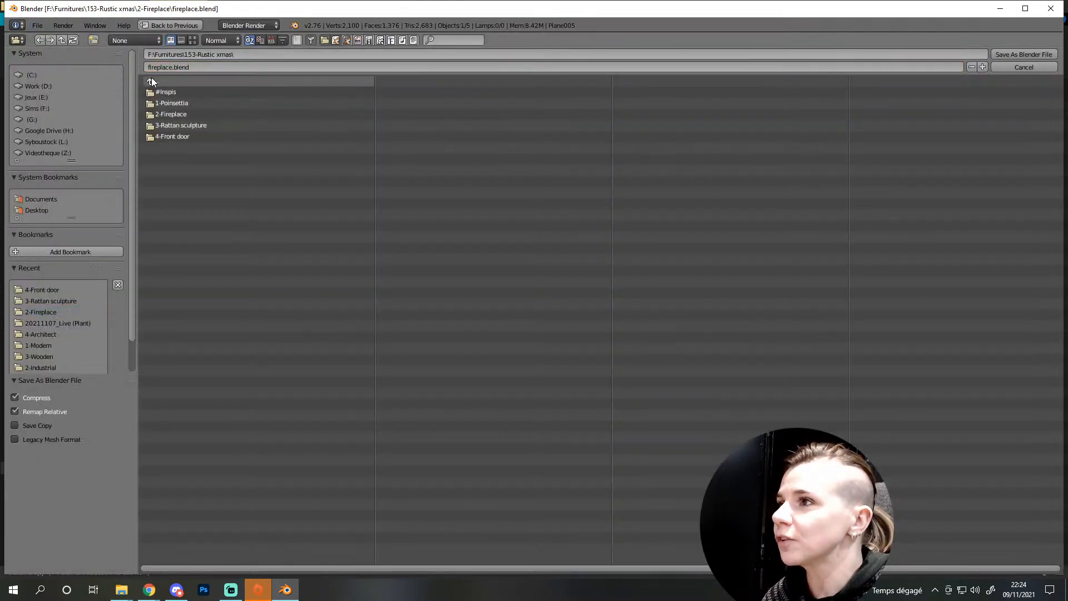
left_click(94, 40)
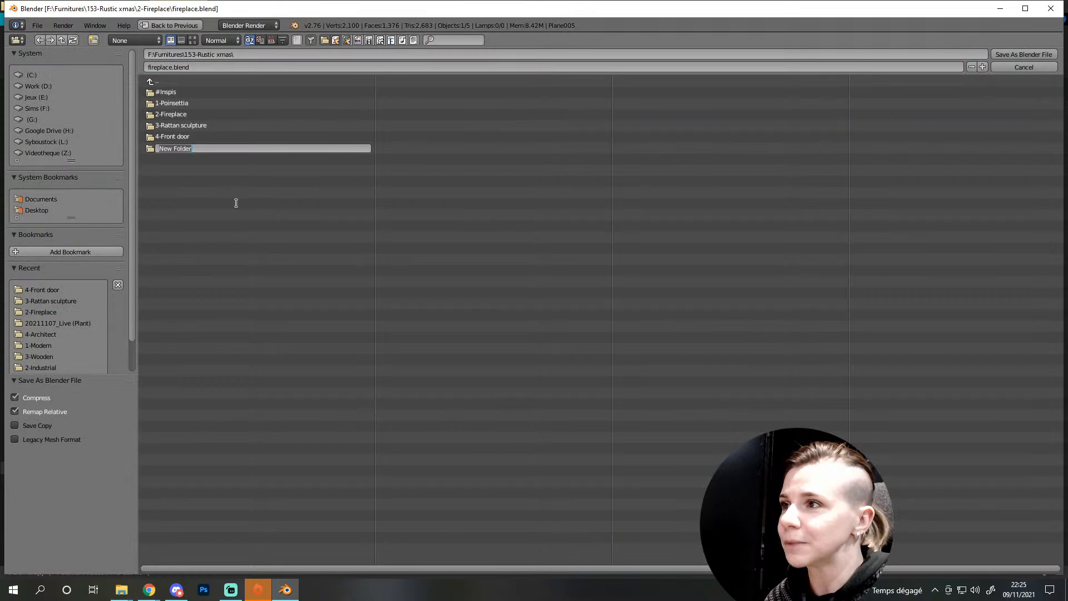
type("5-Socks")
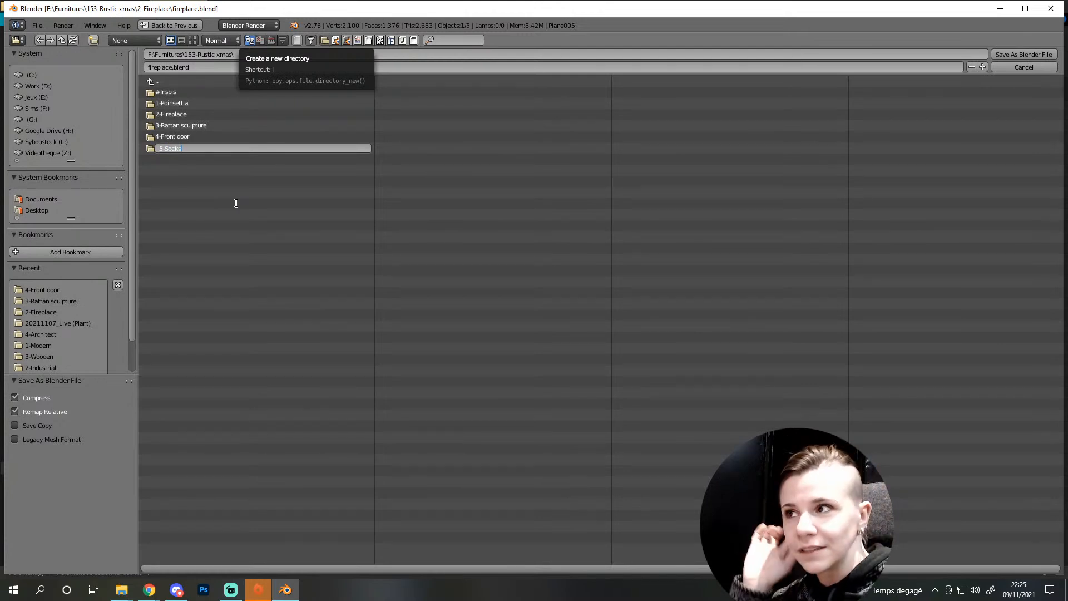
key("Return")
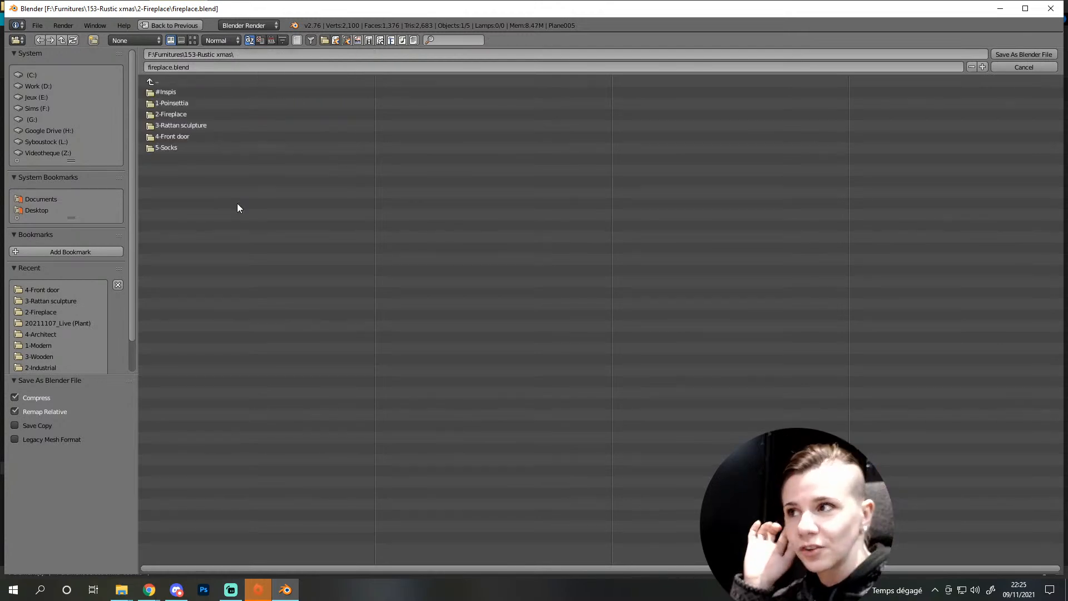
Save the file as Socks.blend in the 5-Socks folder
left_click(177, 146)
left_click(207, 67)
type("s\\")
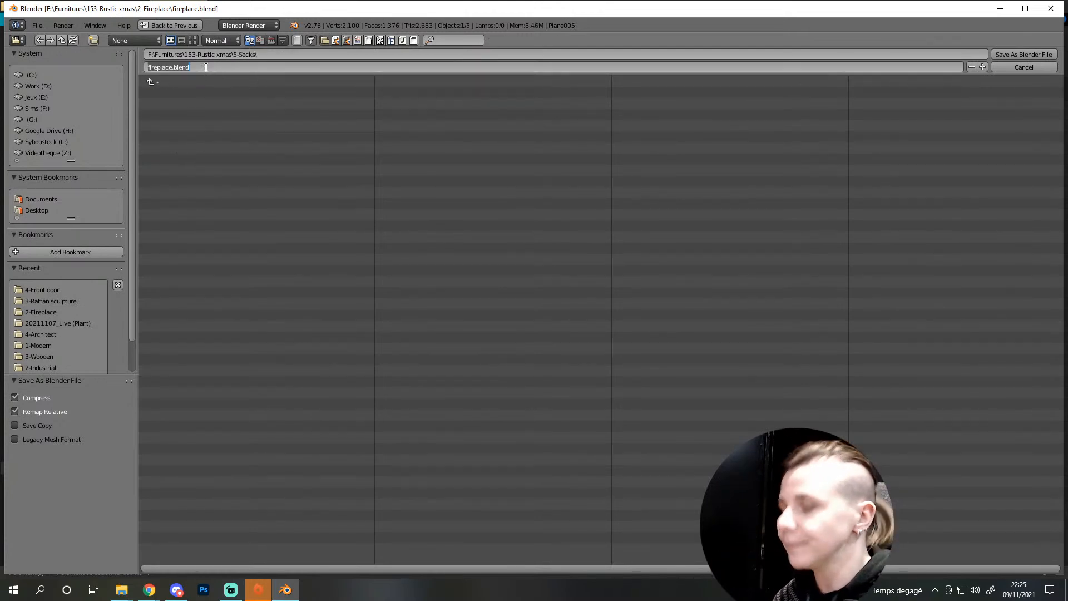
key("Return")
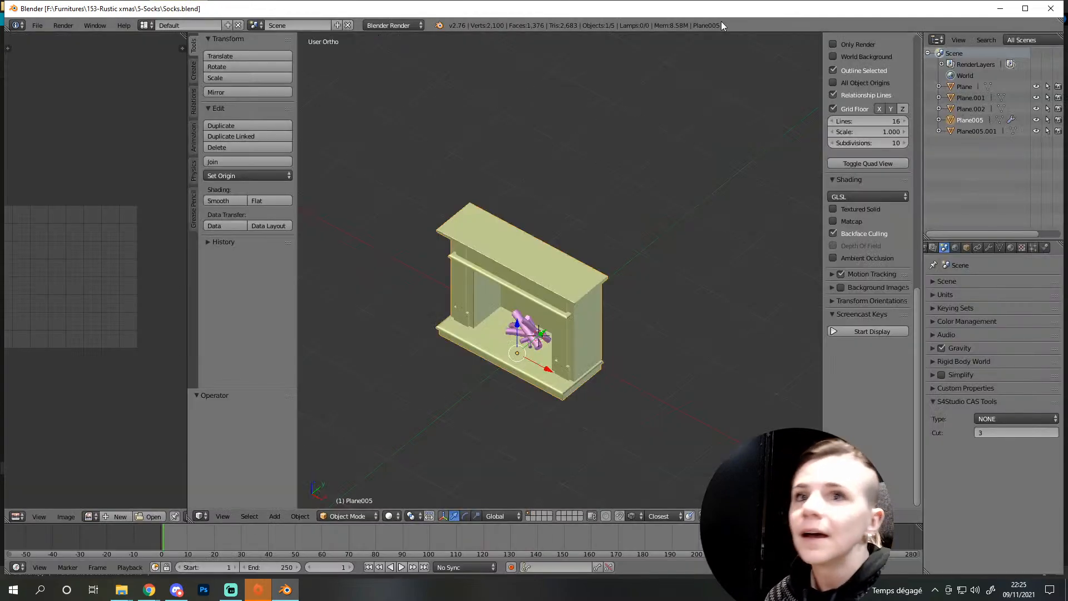
Delete the logs and the objects Plane, Plane.001 and Plane.002 so that only the fireplace mesh is left
scroll(479, 388, "up", 4)
key("x")
left_click(478, 389)
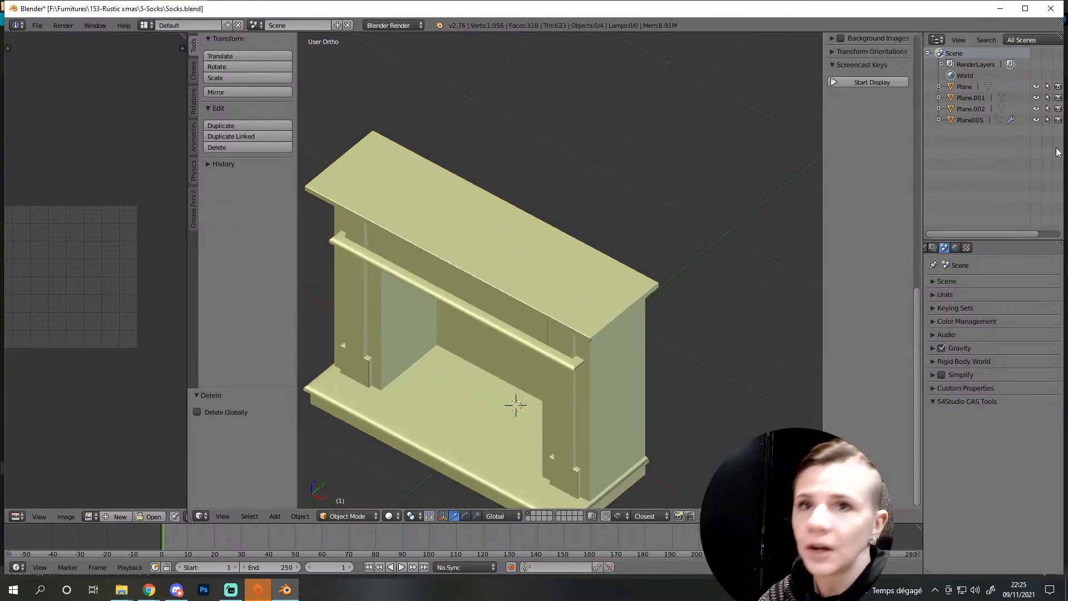
left_click(965, 108)
left_click(966, 99, "shift")
left_click(965, 87, "shift")
key("x")
left_click(444, 412)
Move the fireplace back by about 0.641 along the Y axis so its mantel front lines up with the scene's origin
right_click(456, 414)
scroll(565, 444, "down", 5)
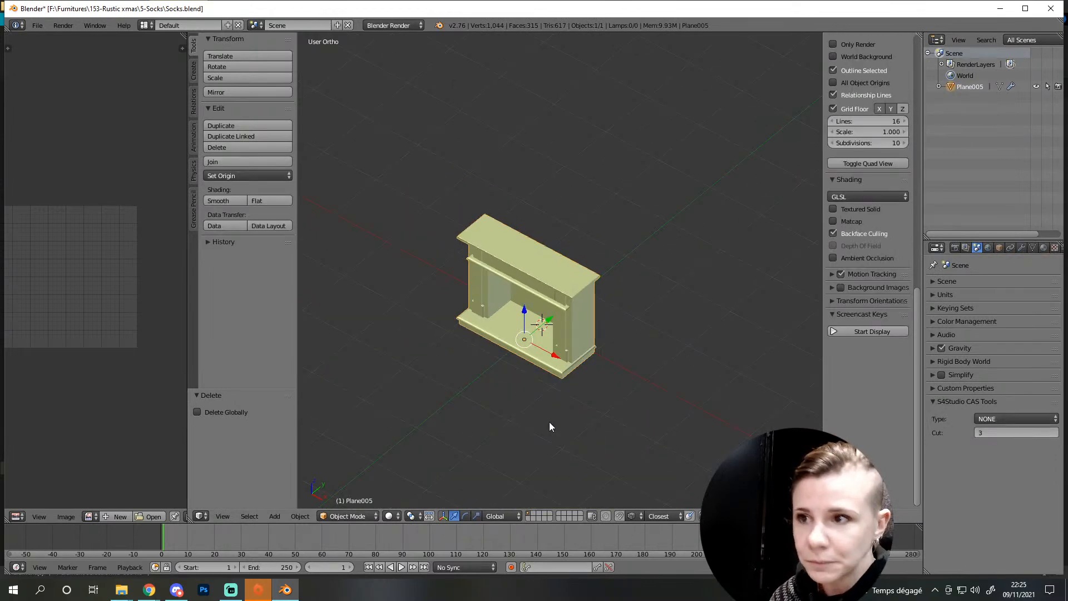
key("KP_3")
scroll(588, 471, "up", 3)
scroll(556, 430, "up", 3)
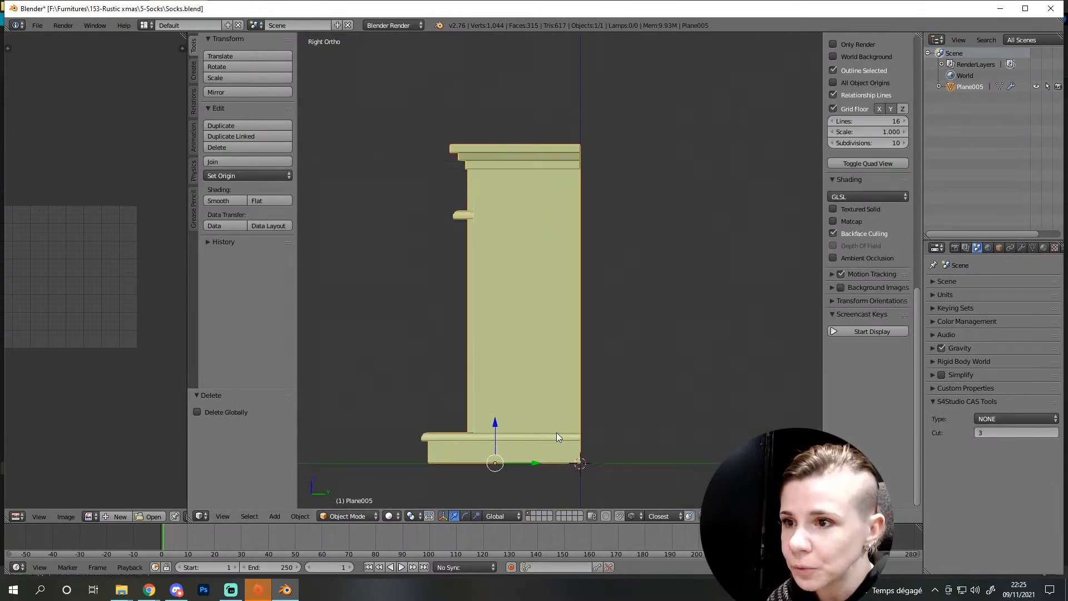
key("g")
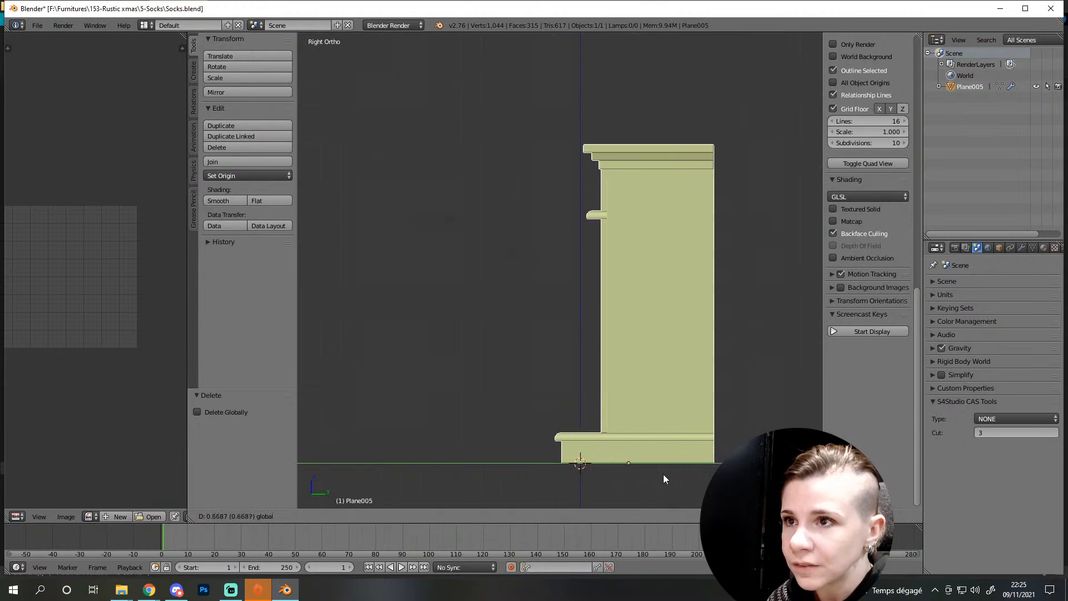
left_click(659, 474)
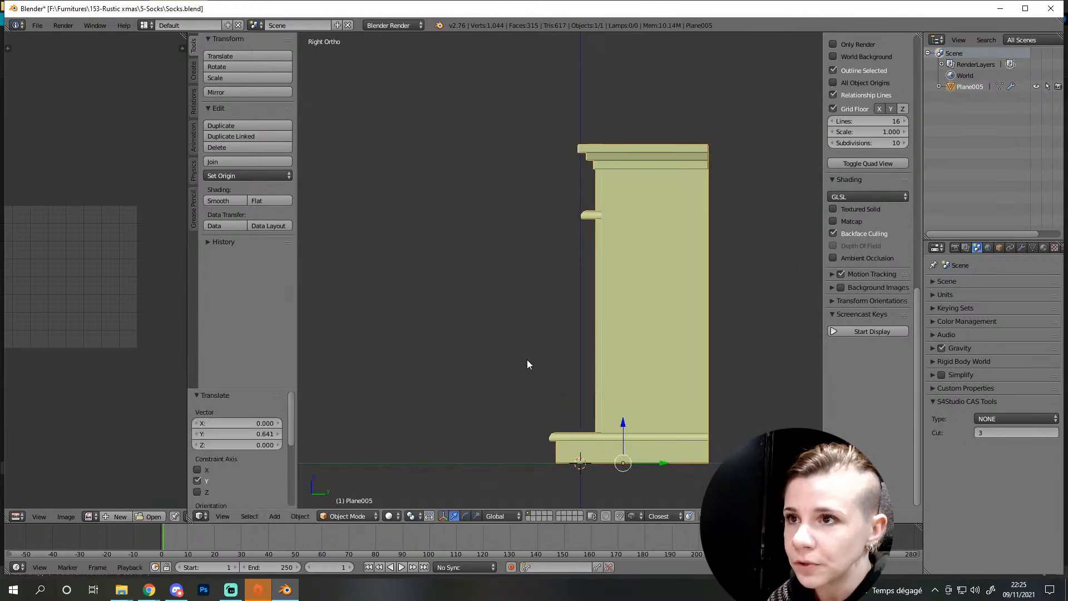
middle_click_drag(539, 369, 709, 402)
middle_click_drag(539, 380, 466, 326)
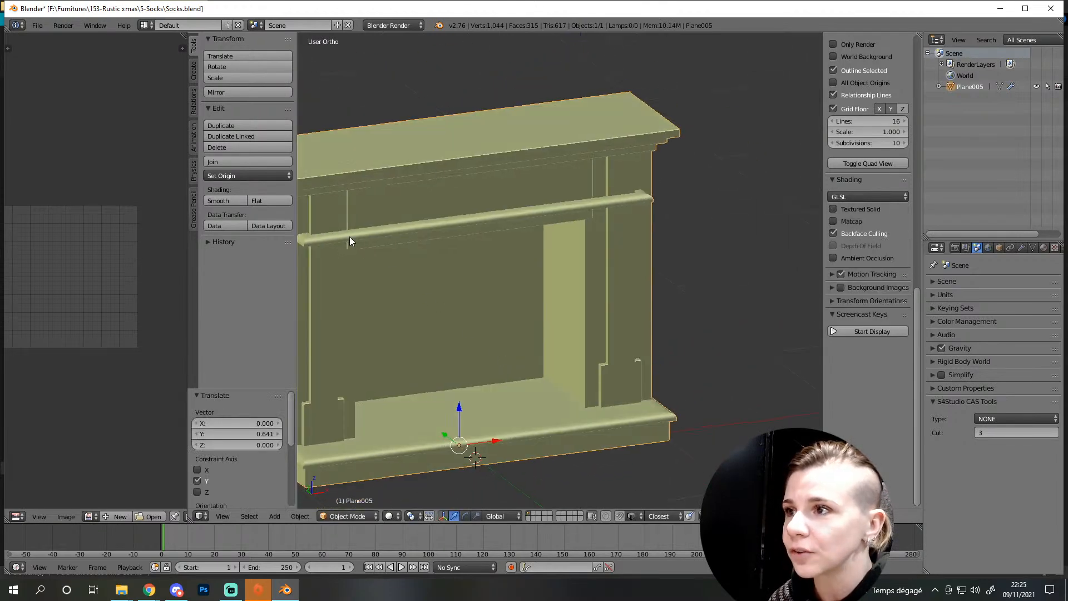
middle_click_drag(342, 239, 661, 307)
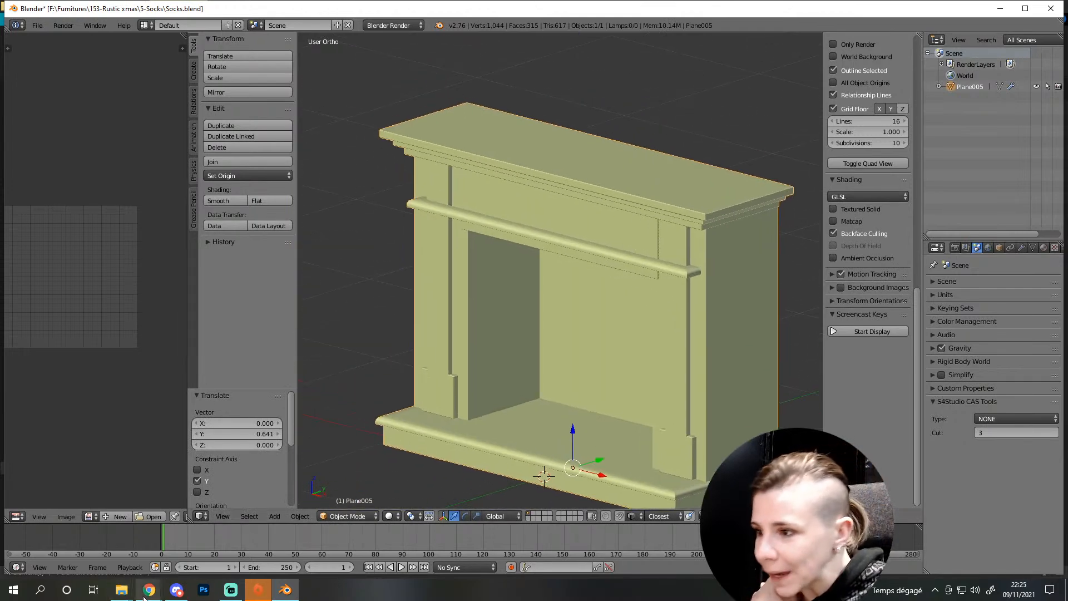
Switch to the #Inspis folder and view the inspiration photo of the stocking hanging beside the fireplace, then close it
mouse_move(140, 594)
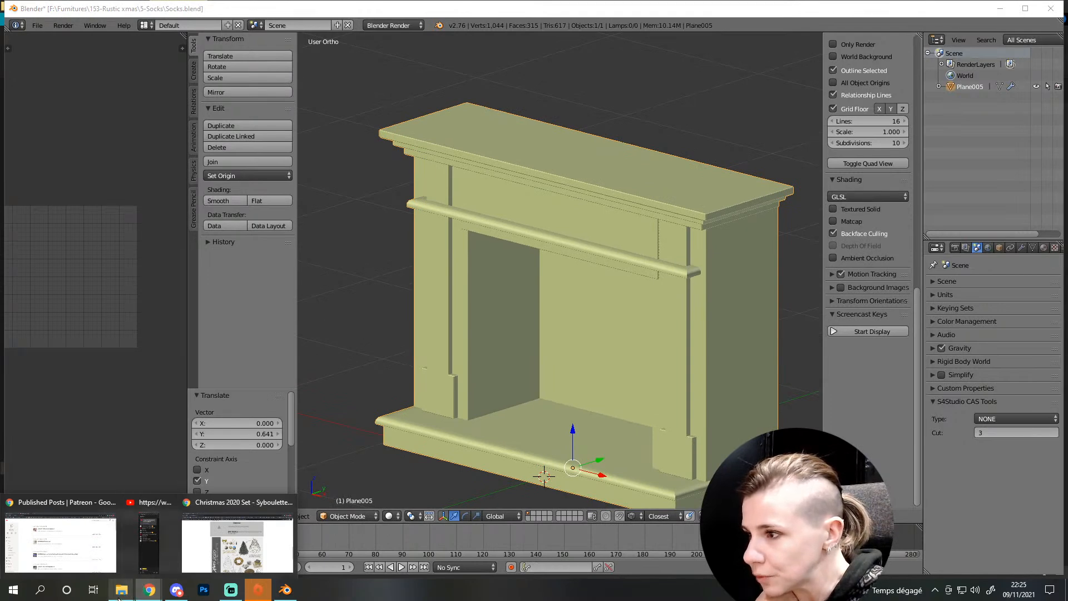
left_click(167, 540)
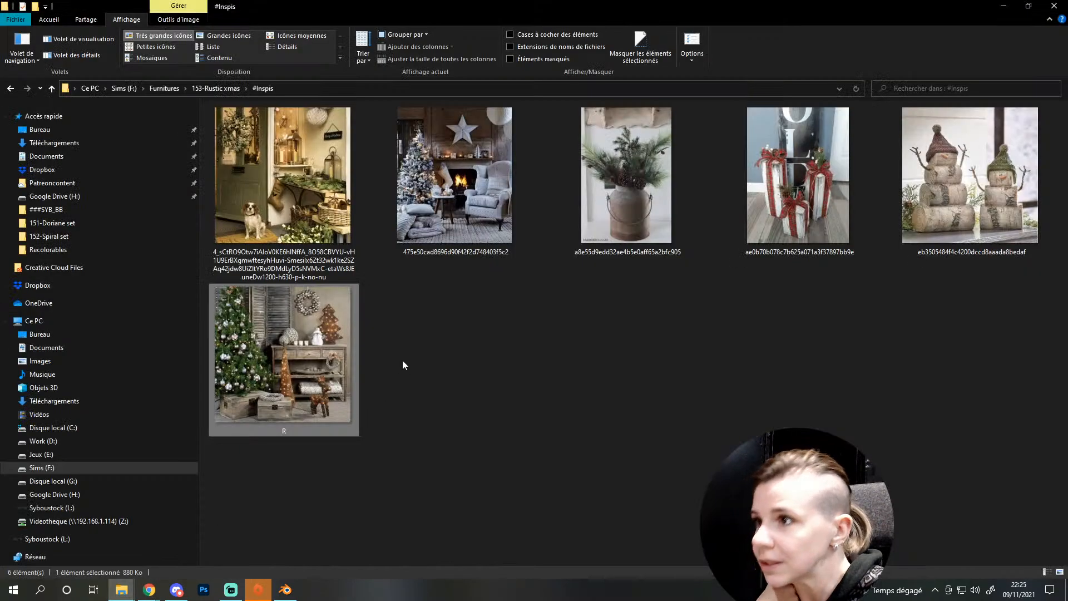
double_click(440, 208)
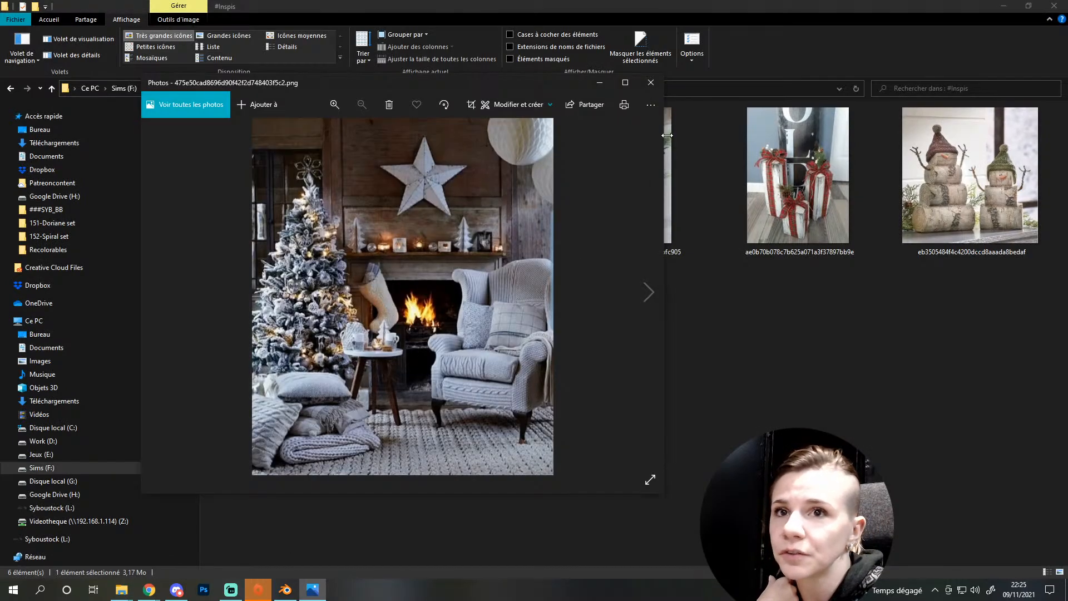
left_click(648, 83)
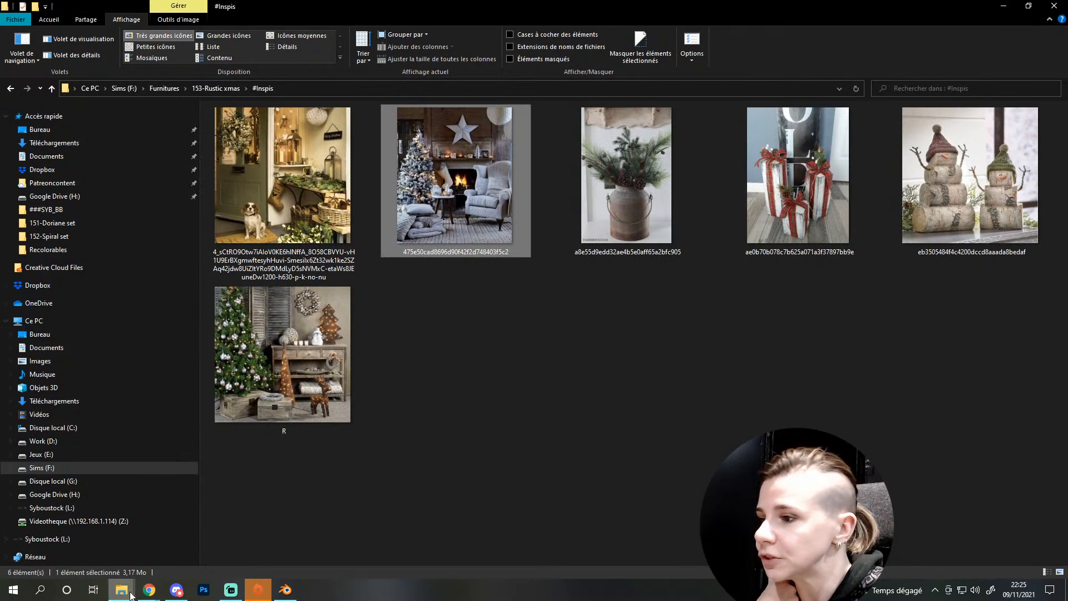
Switch to Chrome, open Pinterest and search for "rustic christmas socks"
left_click(148, 589)
left_click(210, 514)
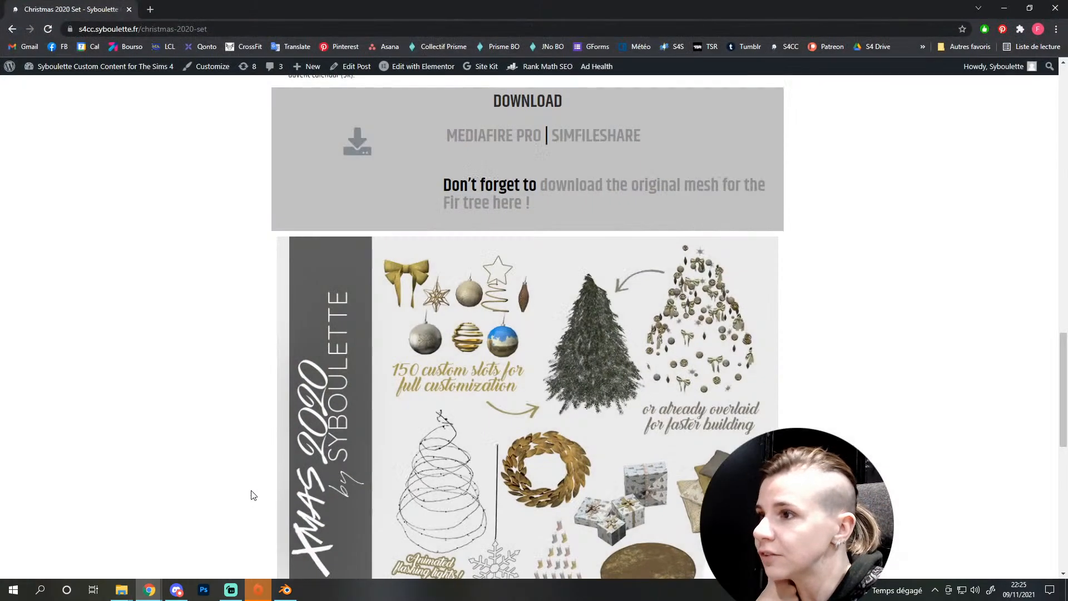
left_click(348, 49)
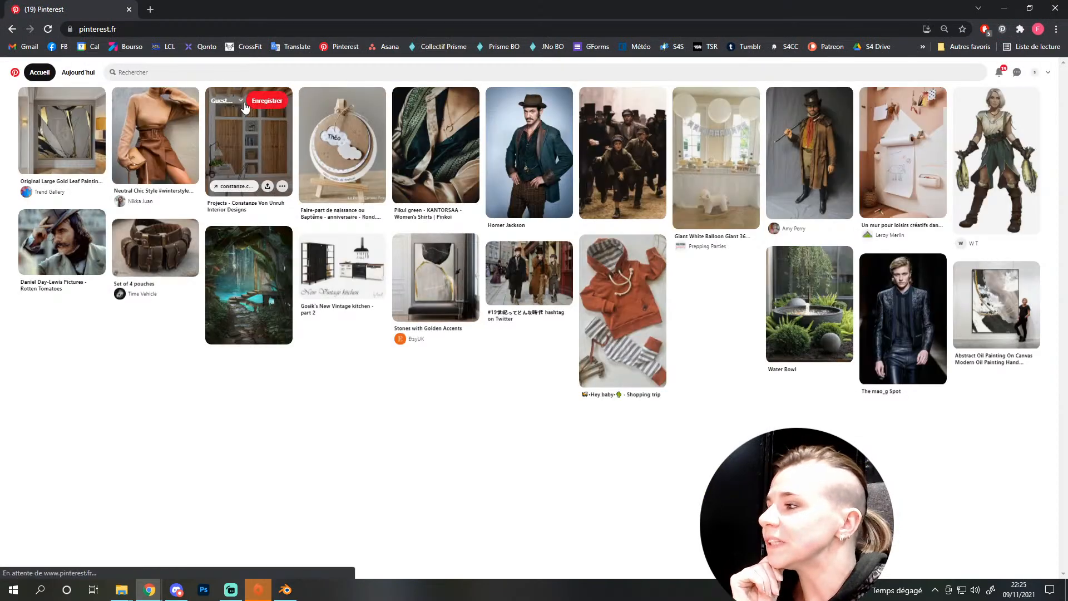
left_click(174, 68)
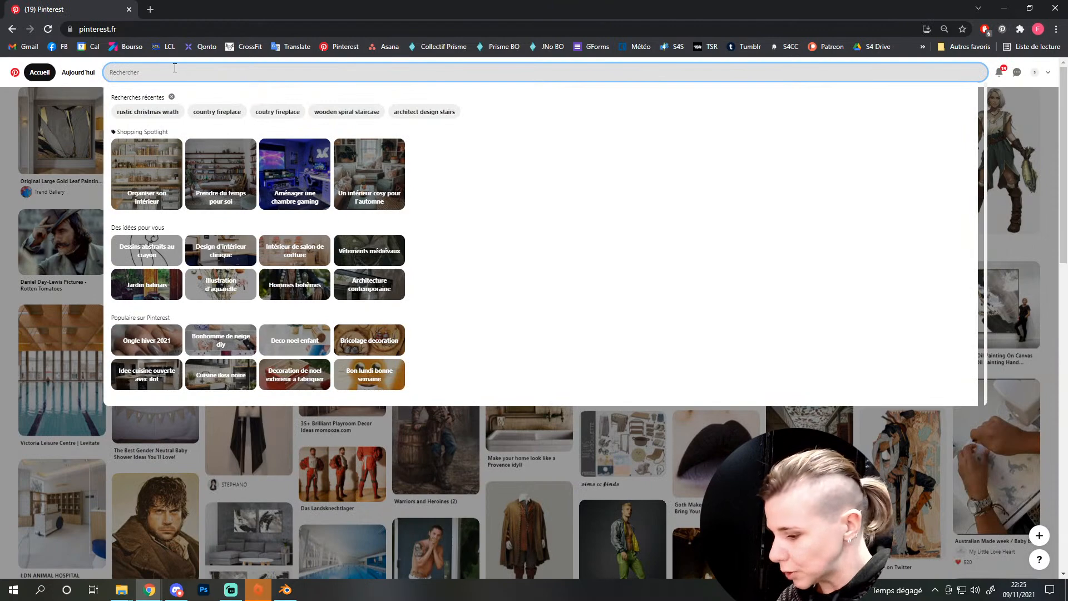
type("rustic christma")
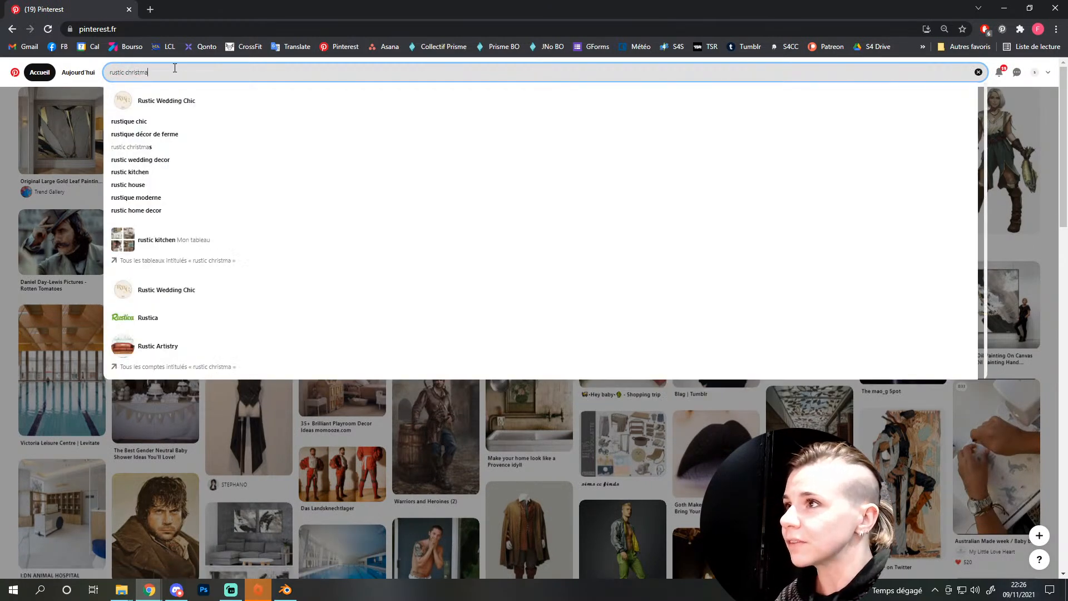
type("s socs")
key("BackSpace")
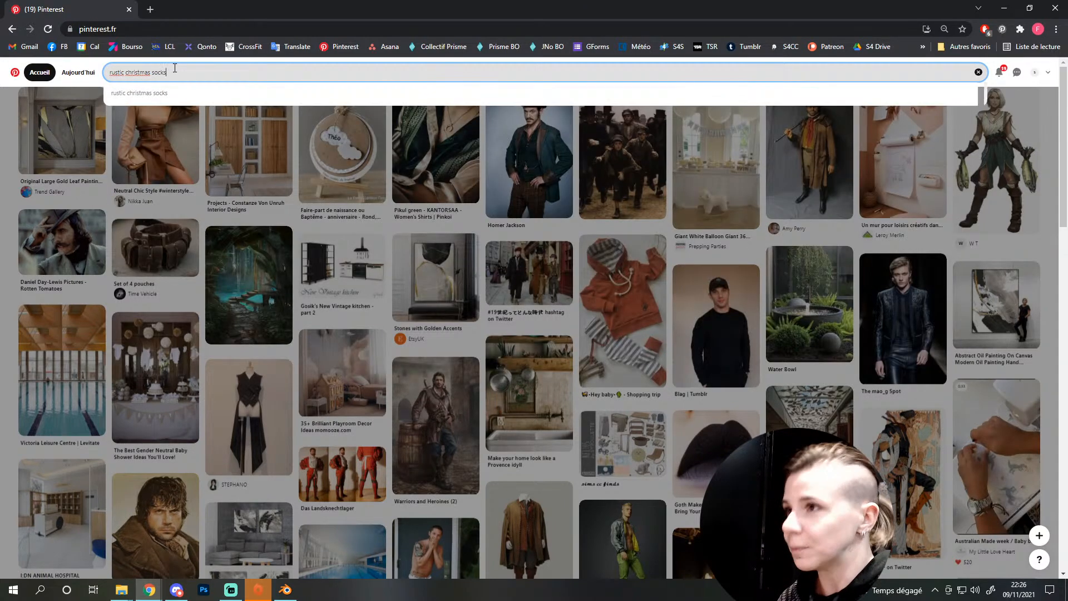
key("Return")
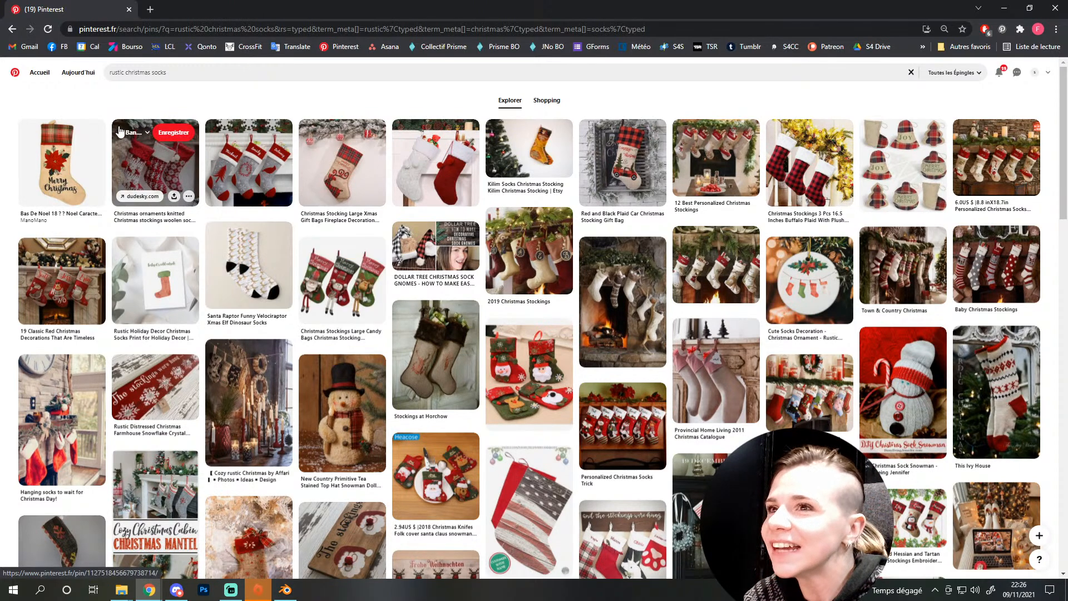
Examine the pin of knitted red and white Christmas stockings and the similar pins listed beneath it
left_click(155, 178)
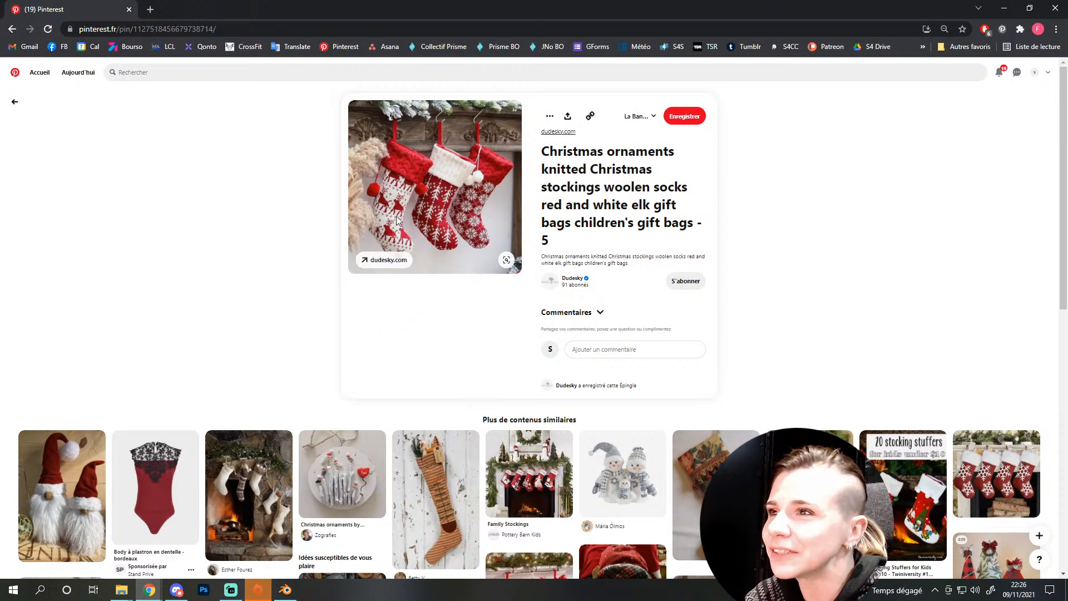
scroll(398, 223, "down", 3)
scroll(398, 222, "up", 3)
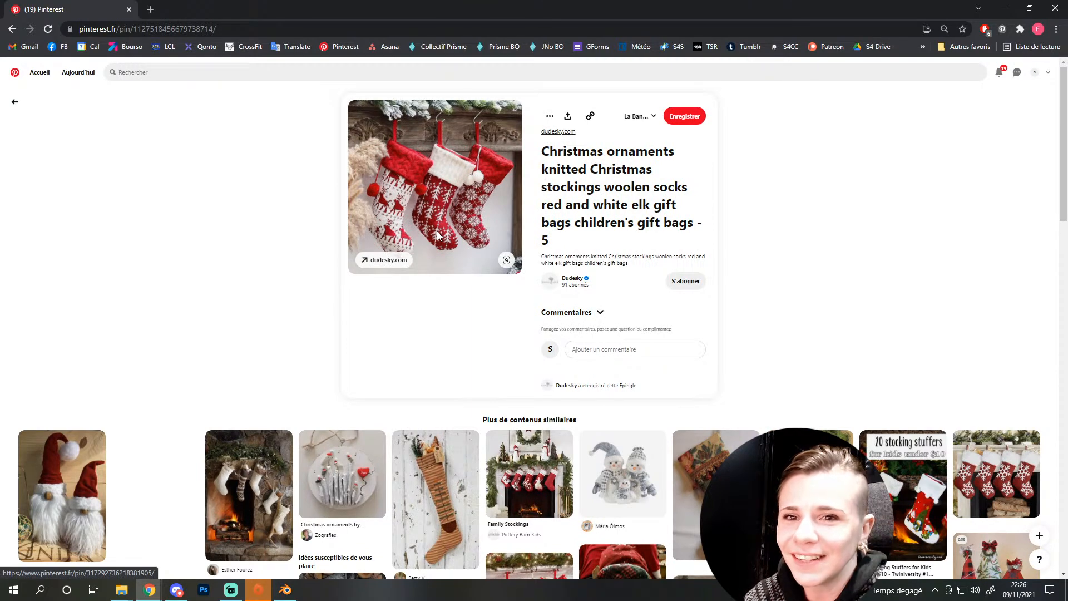
scroll(437, 229, "down", 2)
scroll(422, 222, "up", 2)
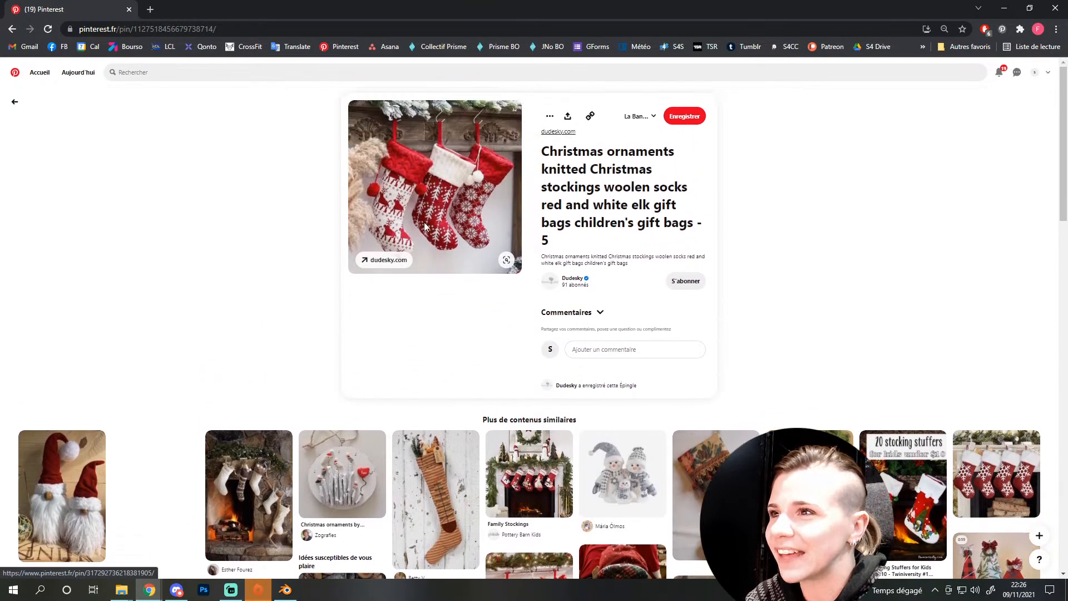
scroll(442, 232, "down", 3)
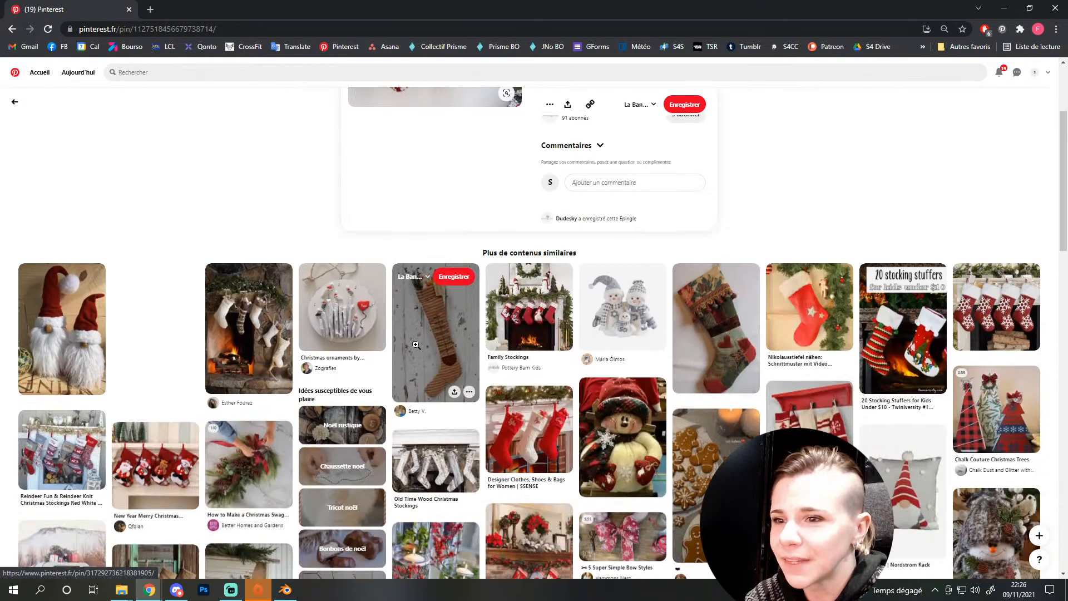
scroll(413, 344, "up", 3)
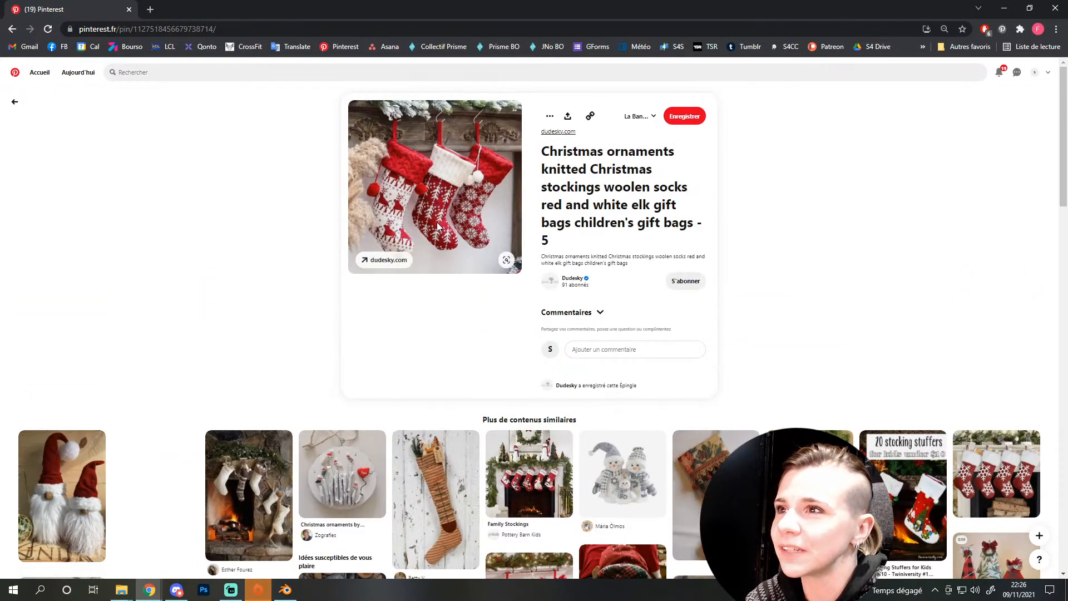
scroll(455, 218, "down", 2)
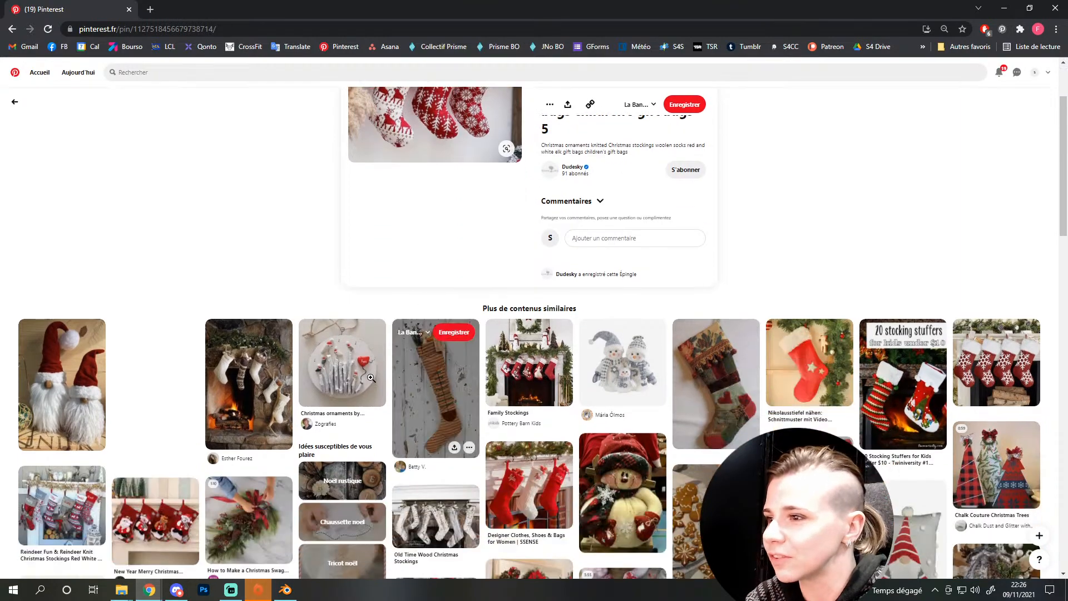
View the similar pin of pale stockings hanging on a stone fireplace and return to the search results
left_click(250, 383)
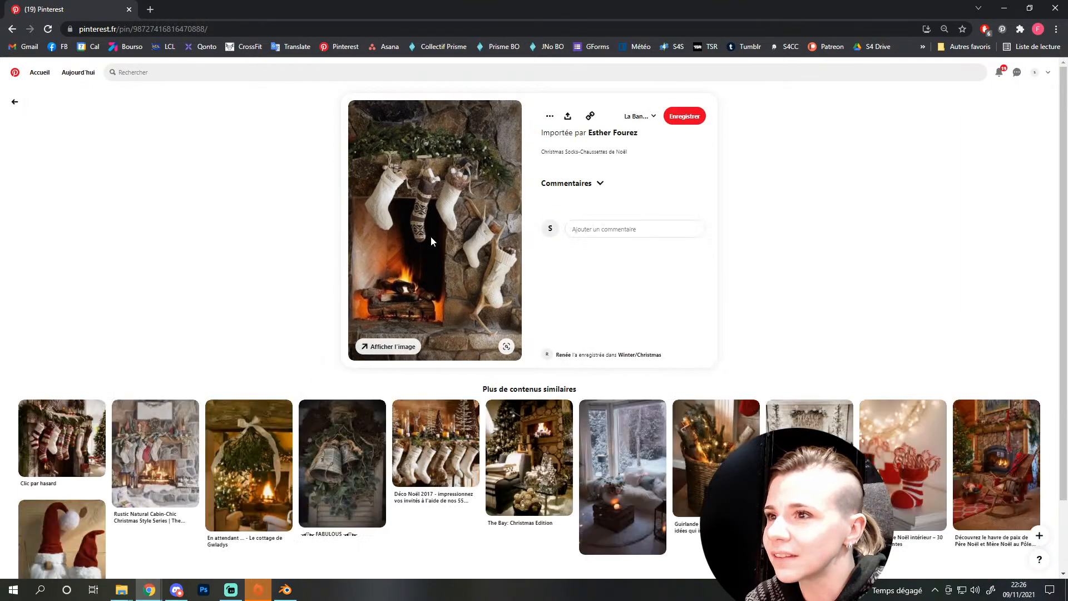
key("alt+Left")
right_click(429, 178)
left_click(201, 224)
scroll(201, 224, "up", 2)
left_click(201, 223)
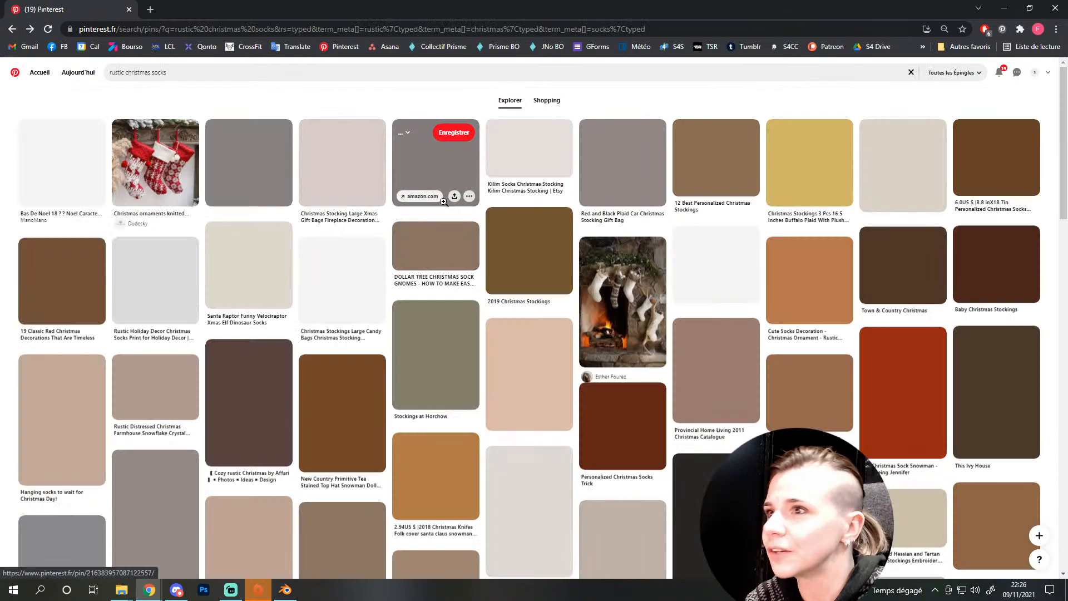
right_click(443, 201)
left_click(222, 335)
Reopen the knitted red and white stockings pin and save its image in the #Inspis folder of 153-Rustic xmas
left_click(156, 164)
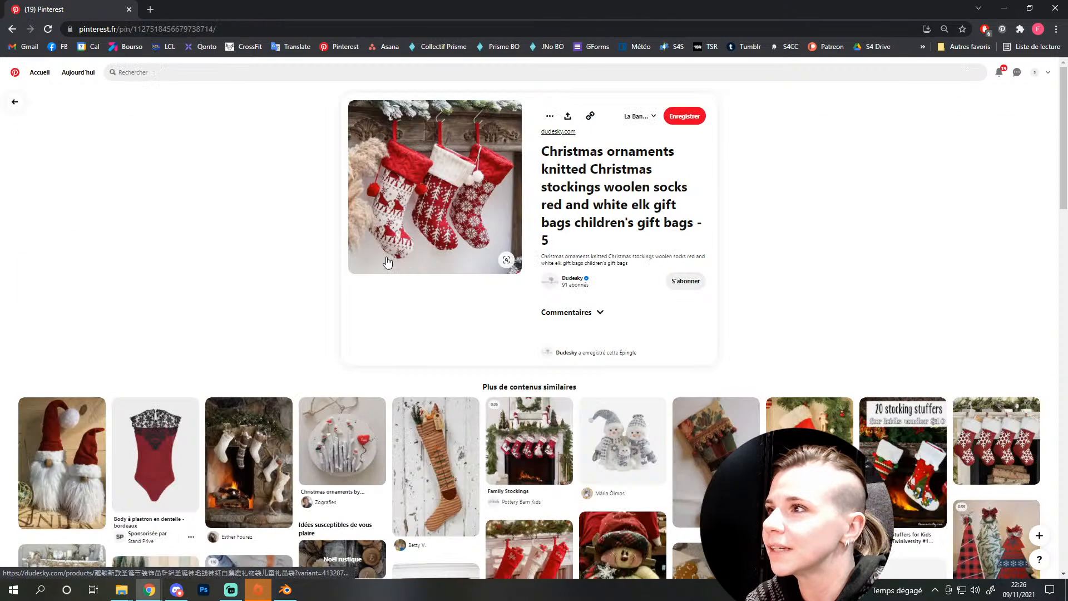
right_click(457, 178)
left_click(501, 200)
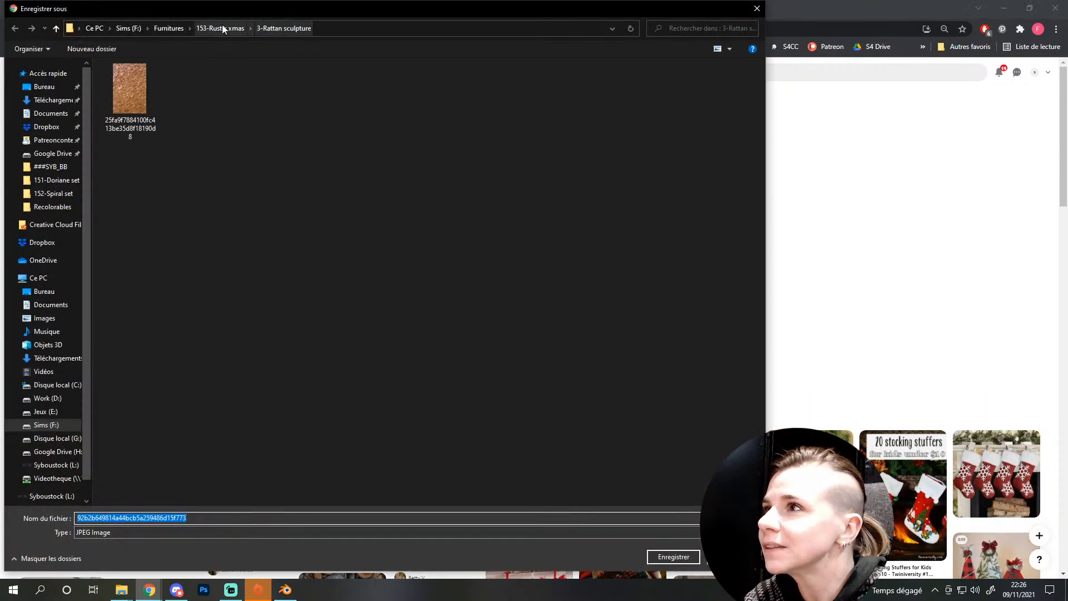
left_click(222, 28)
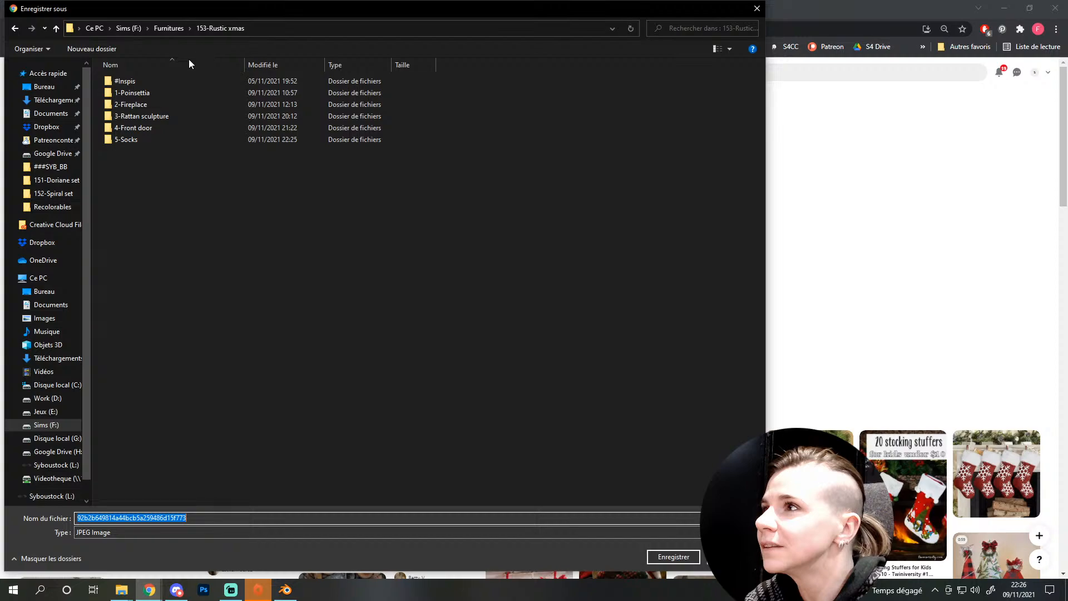
double_click(138, 79)
left_click(658, 558)
Browse similar stocking pins, viewing the Classic Fair Isle Stocking Collection and the Family Knit Christmas Stockings
scroll(522, 278, "down", 4)
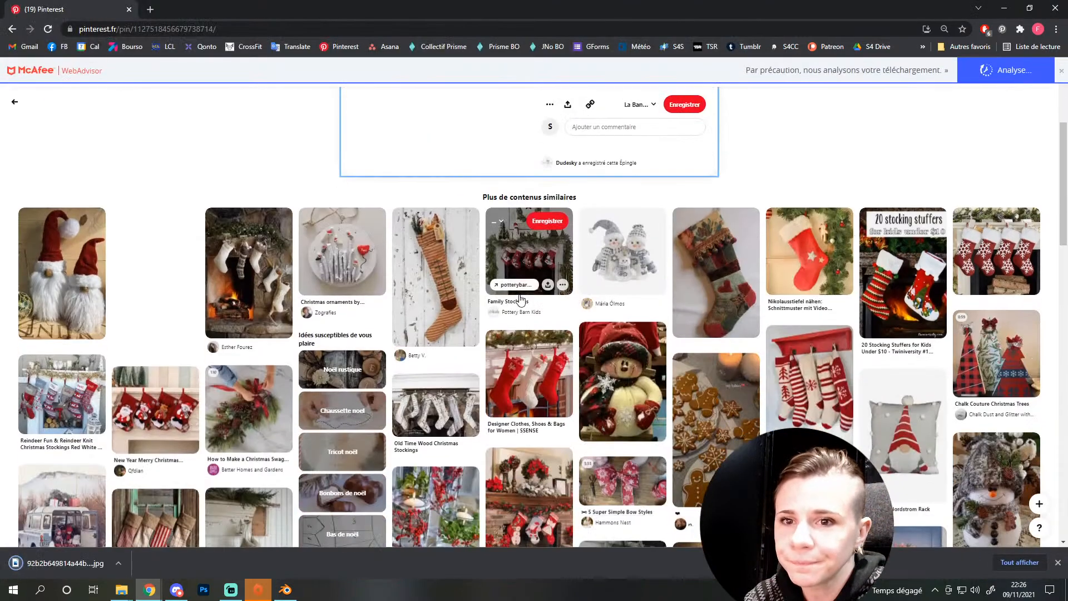
scroll(521, 255, "down", 3)
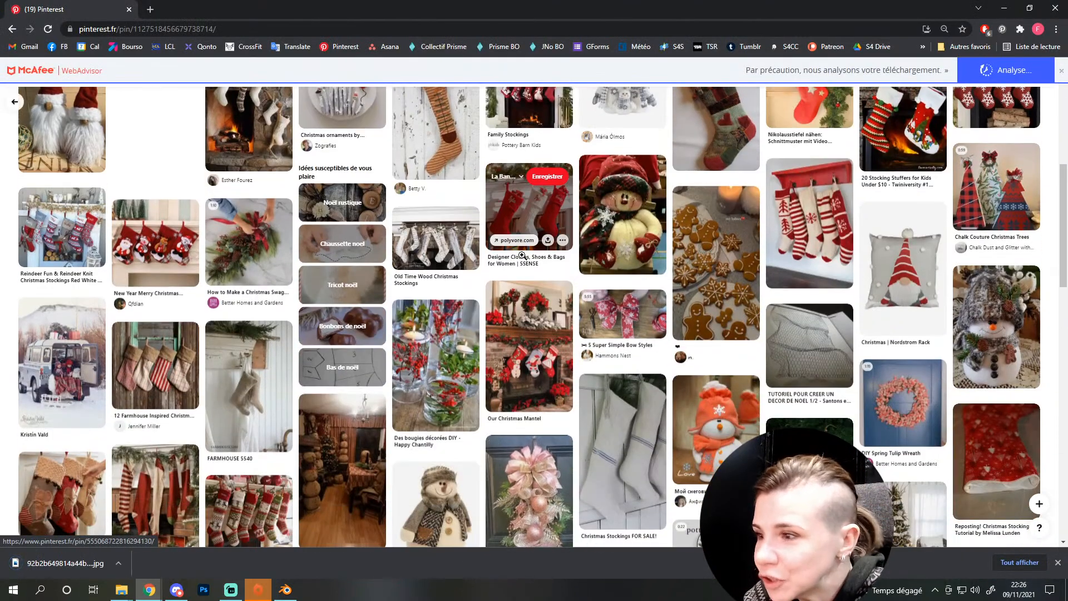
scroll(528, 245, "down", 2)
left_click(238, 417)
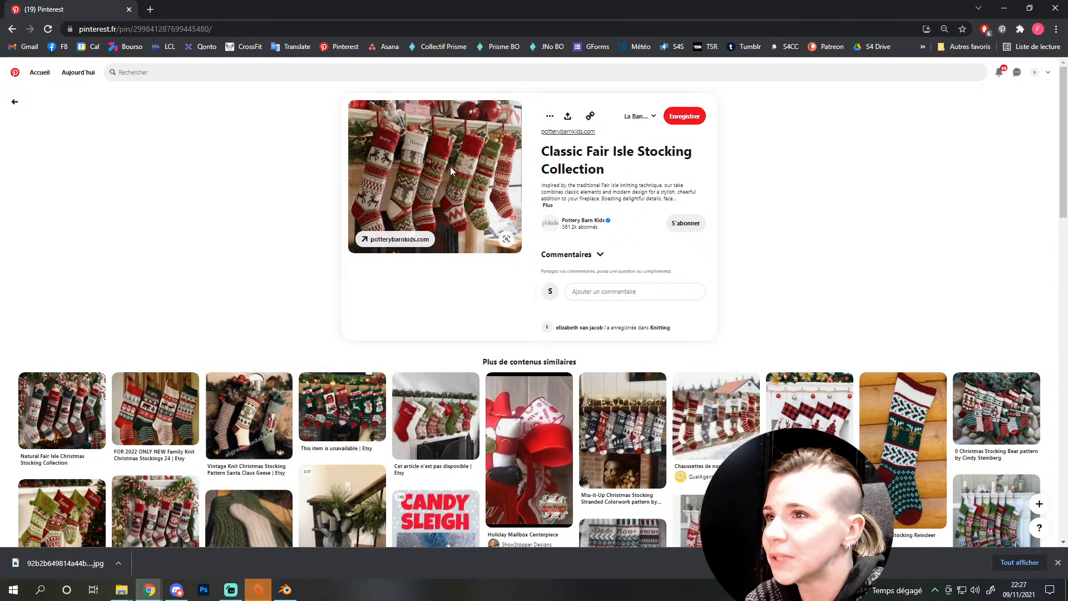
scroll(162, 279, "down", 2)
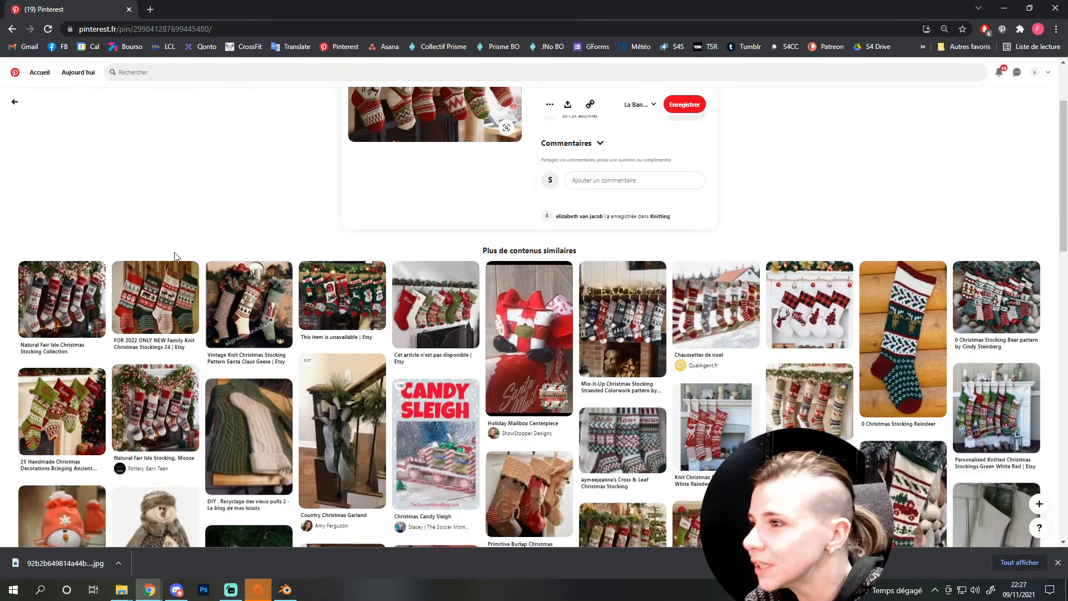
left_click(153, 299)
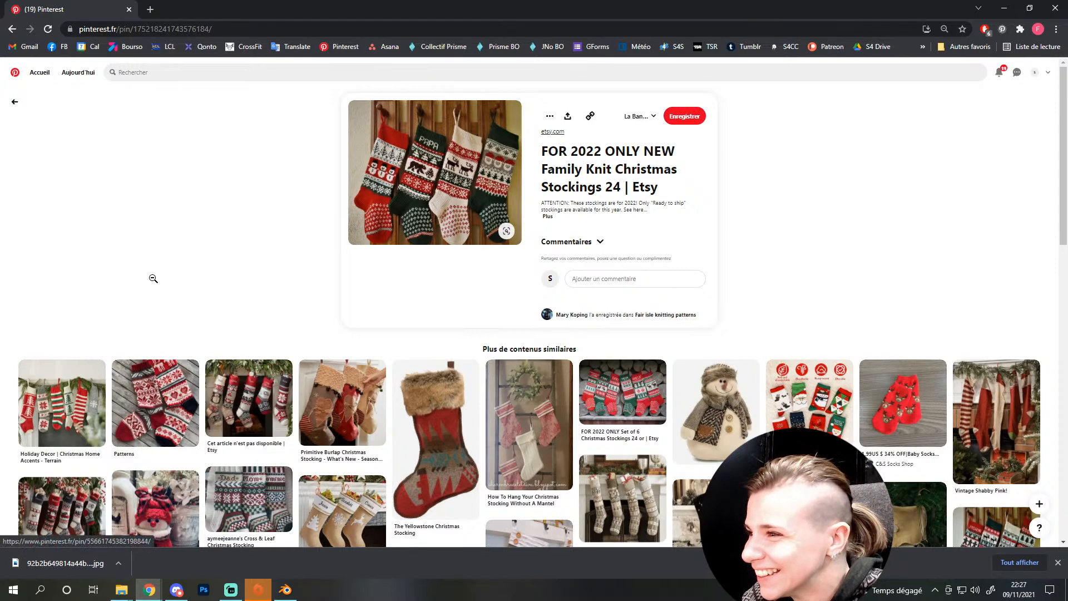
scroll(179, 260, "down", 4)
Open the 2021 Personalized Christmas Stockings pin and save its image in the #Inspis folder of 153-Rustic xmas
left_click(362, 306)
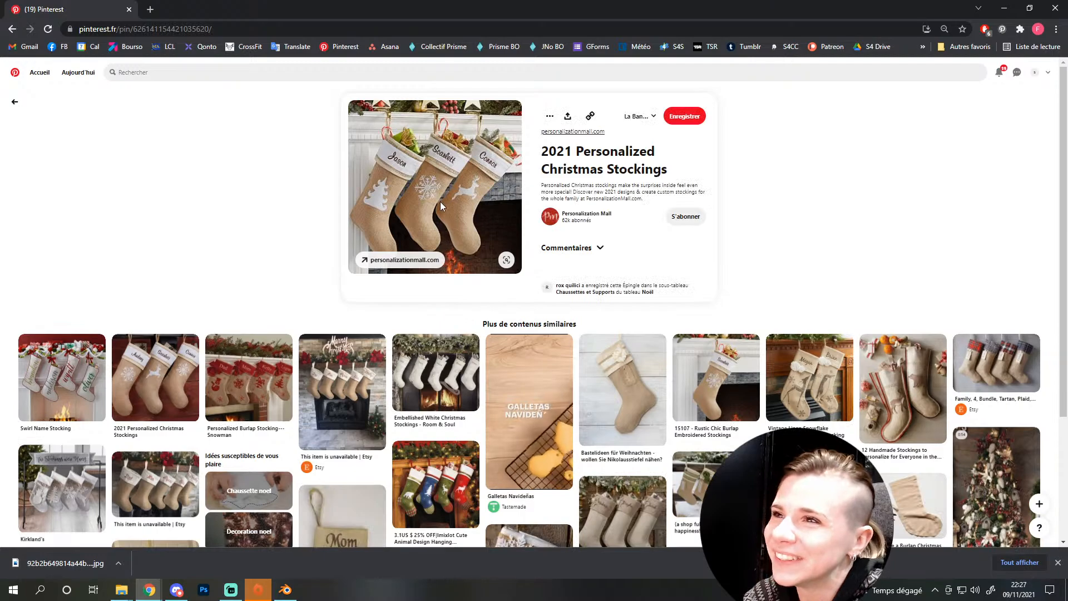
right_click(440, 203)
left_click(497, 222)
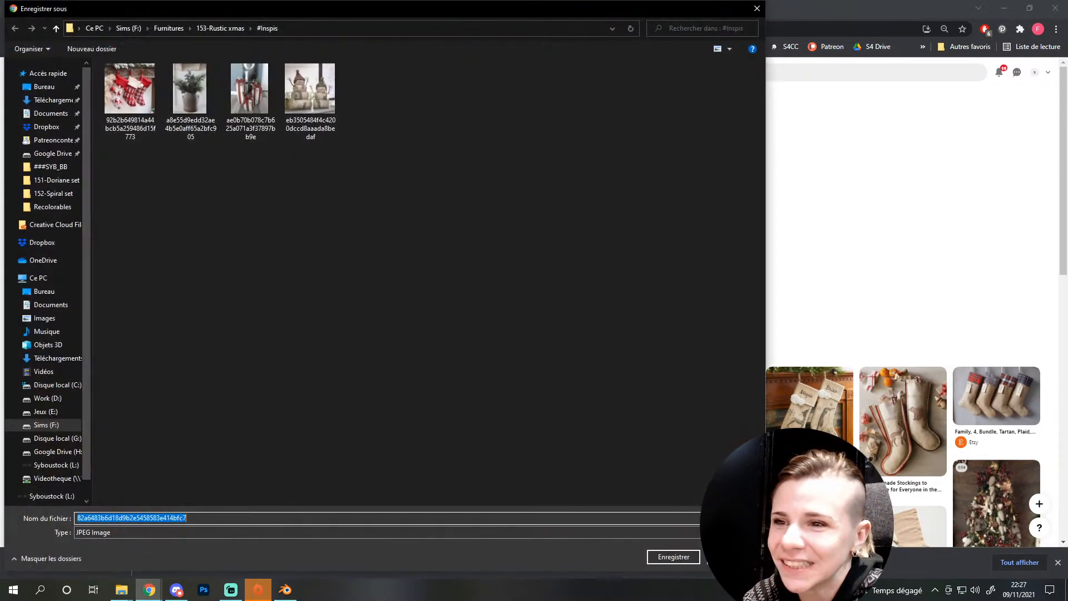
left_click(673, 557)
scroll(565, 443, "down", 4)
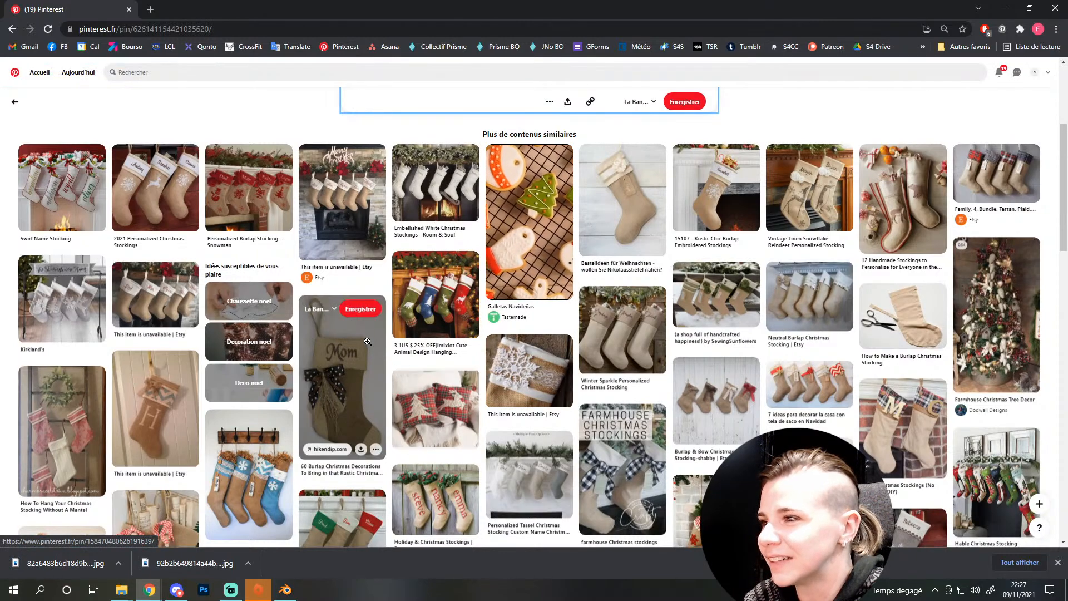
scroll(401, 337, "down", 3)
scroll(400, 336, "up", 6)
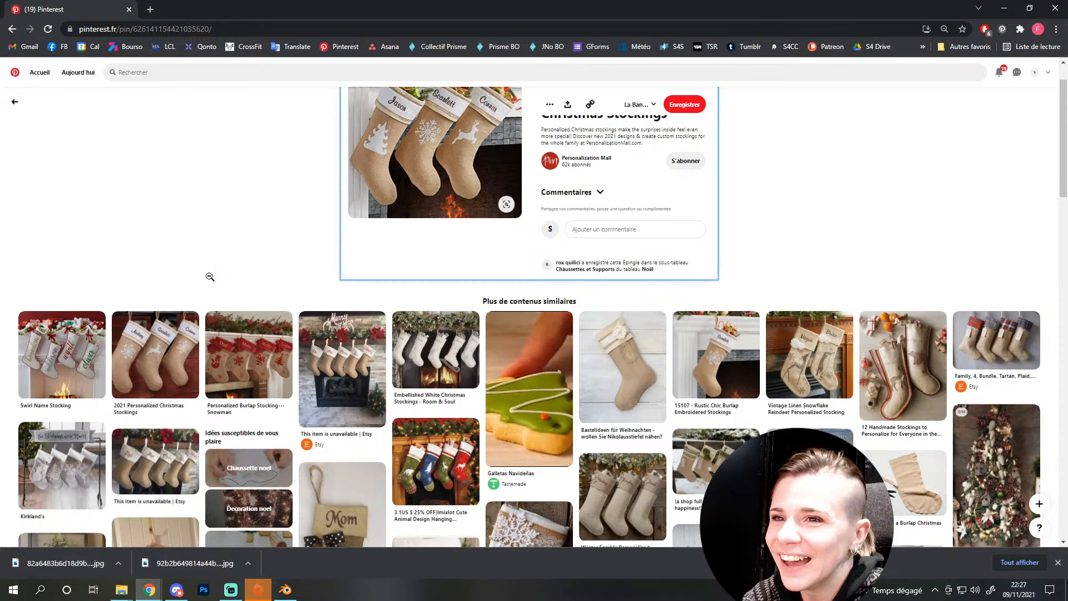
scroll(216, 289, "up", 1)
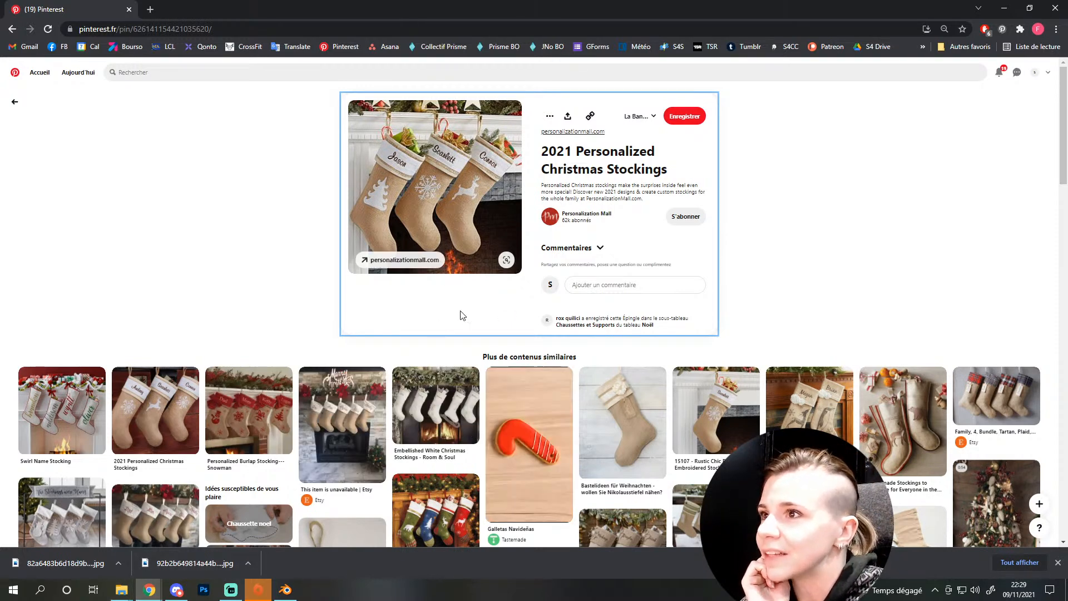
Switch to Blender, show the fireplace in front view and start the Screencast Keys display
left_click(294, 594)
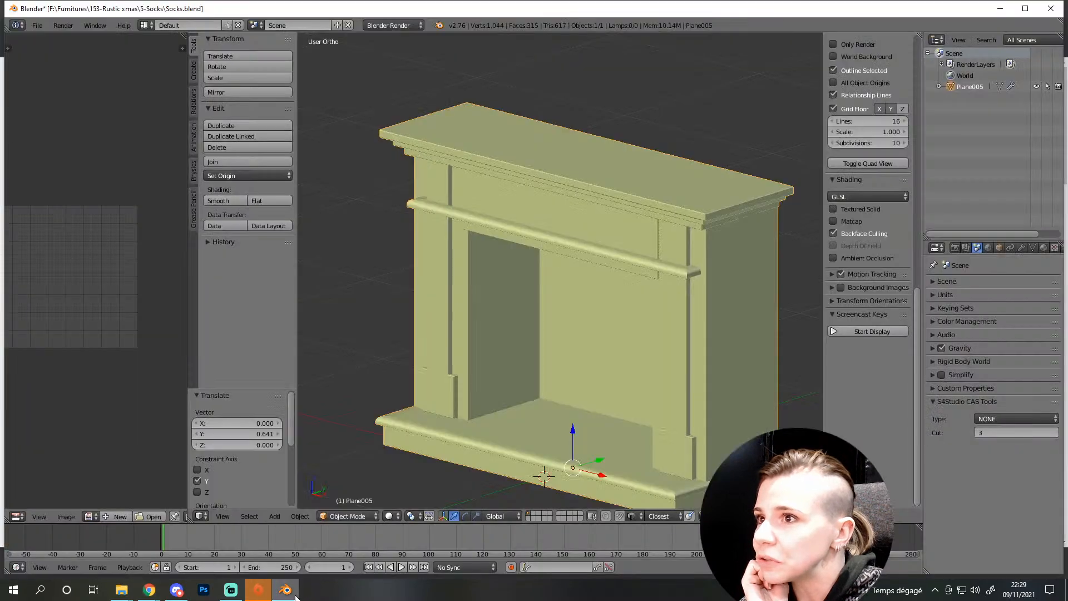
scroll(450, 405, "down", 4)
middle_click_drag(429, 405, 494, 427)
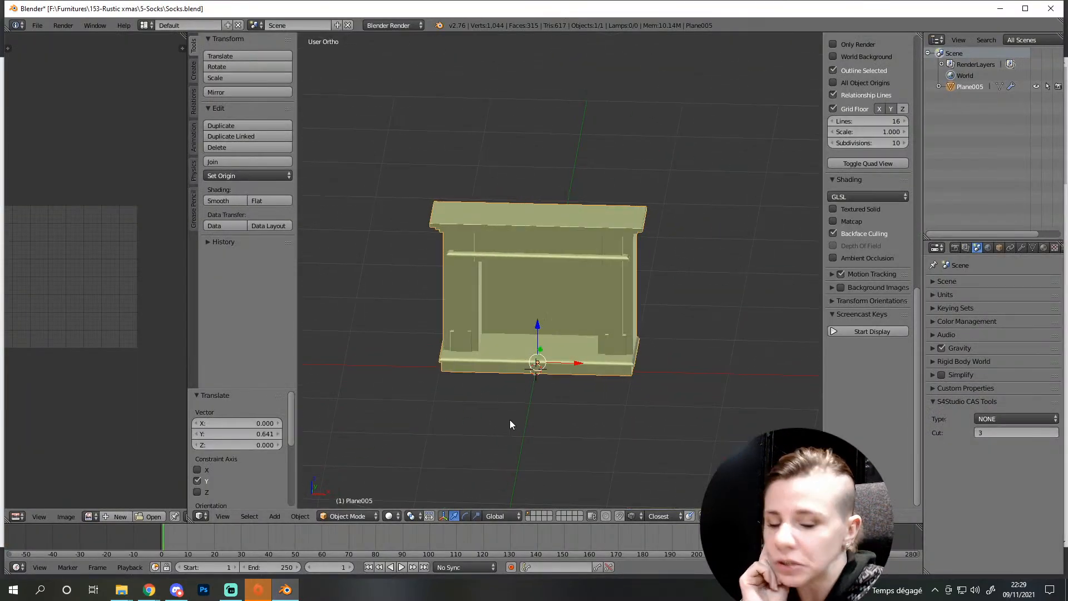
key("KP_1")
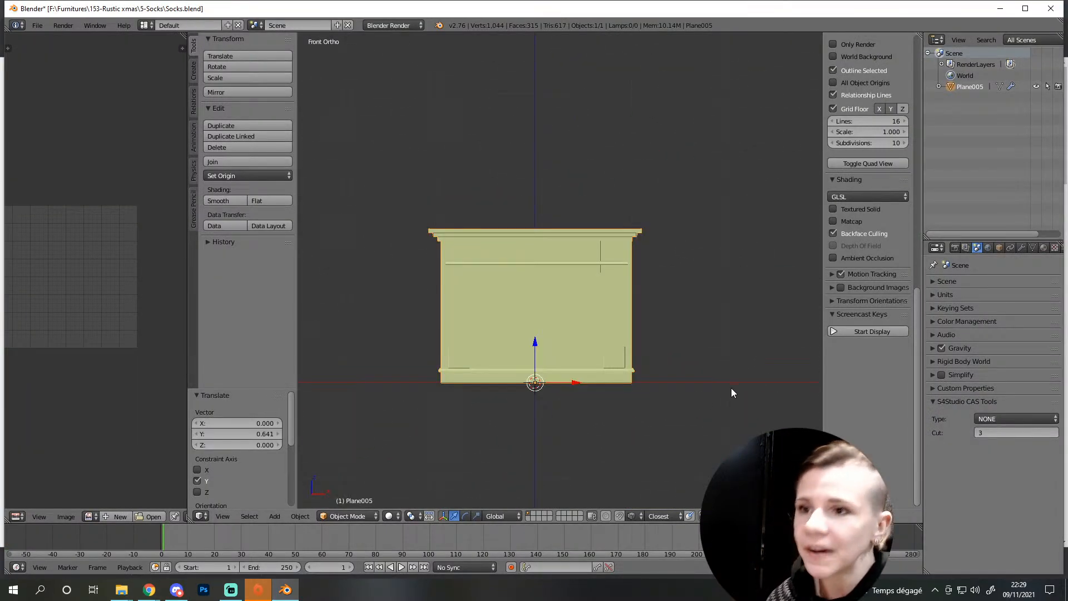
middle_click_drag(716, 350, 607, 355, "shift")
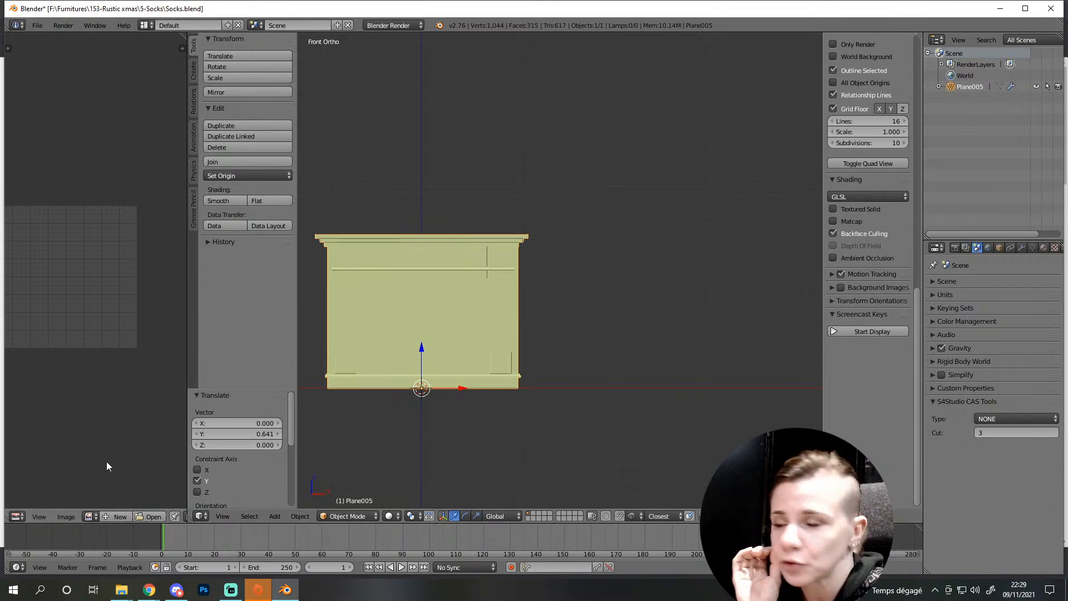
mouse_move(156, 591)
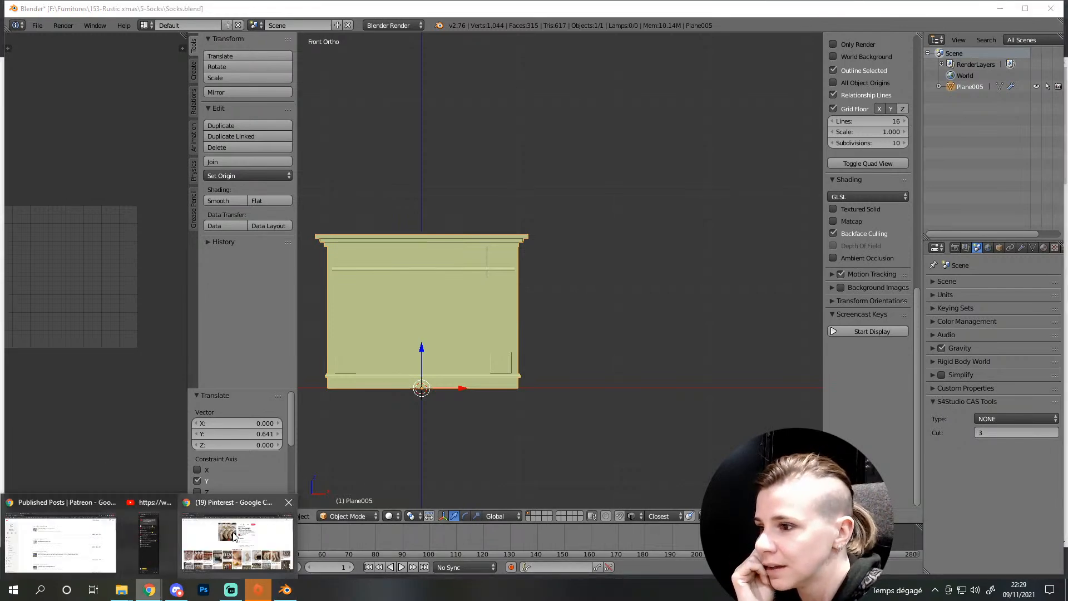
mouse_move(193, 537)
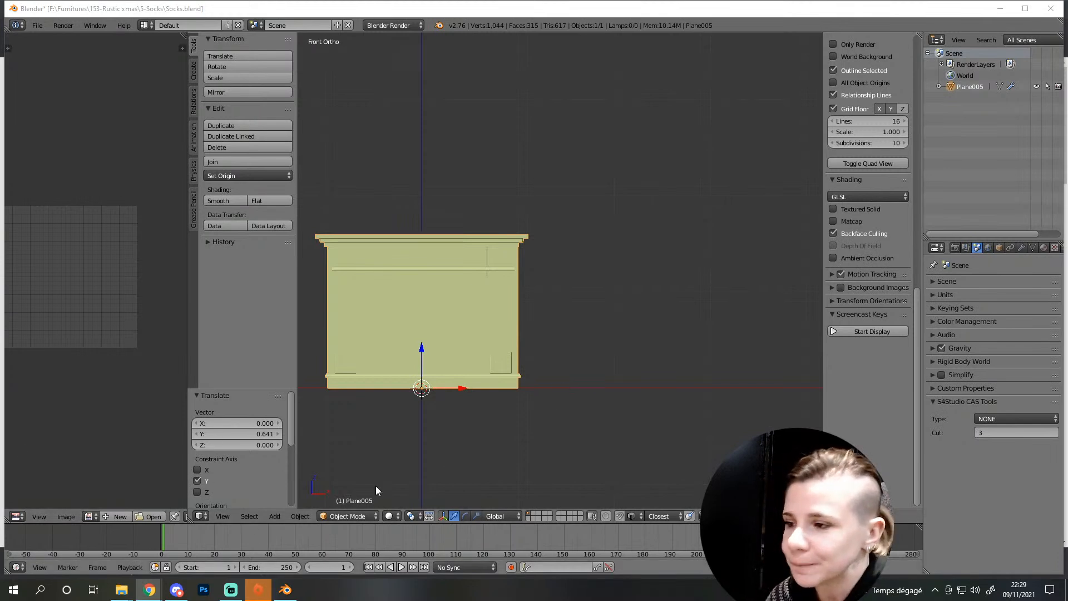
left_click(839, 330)
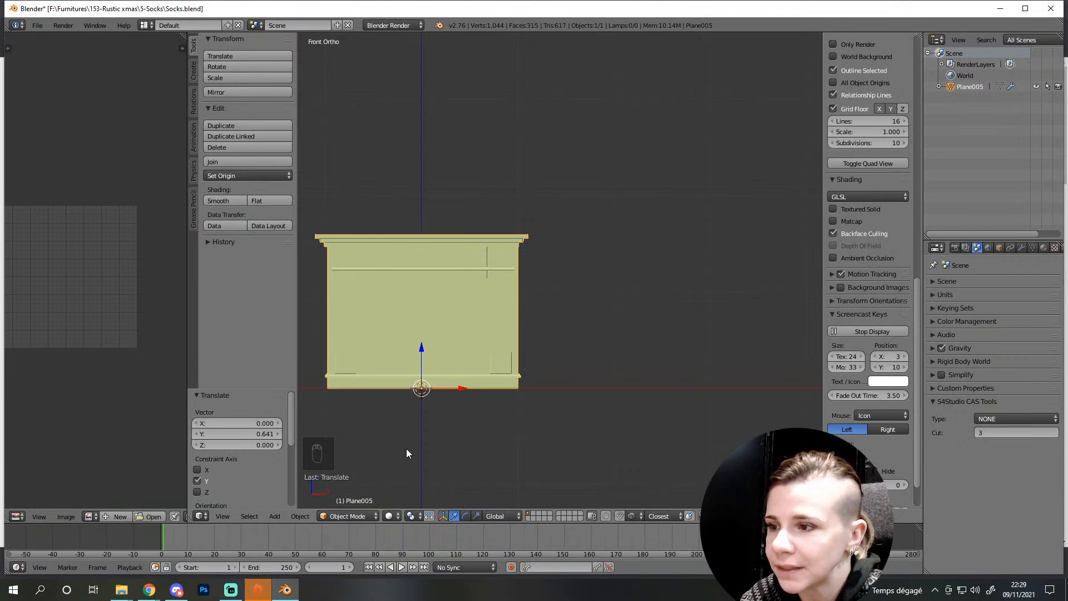
Enable background images for the 3D view and add an empty image slot
scroll(899, 360, "up", 5)
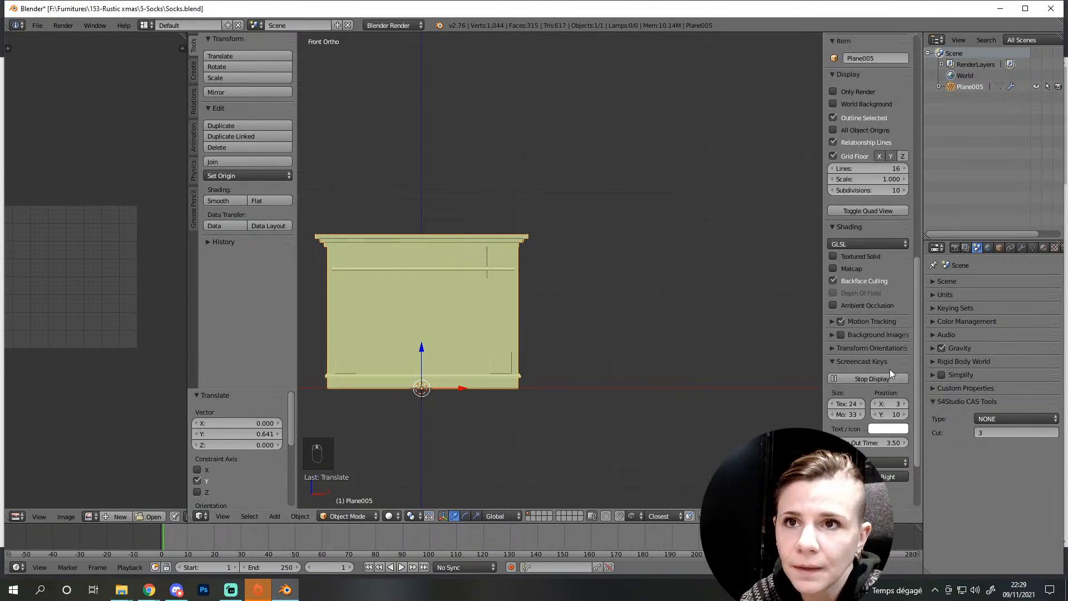
scroll(886, 363, "up", 8)
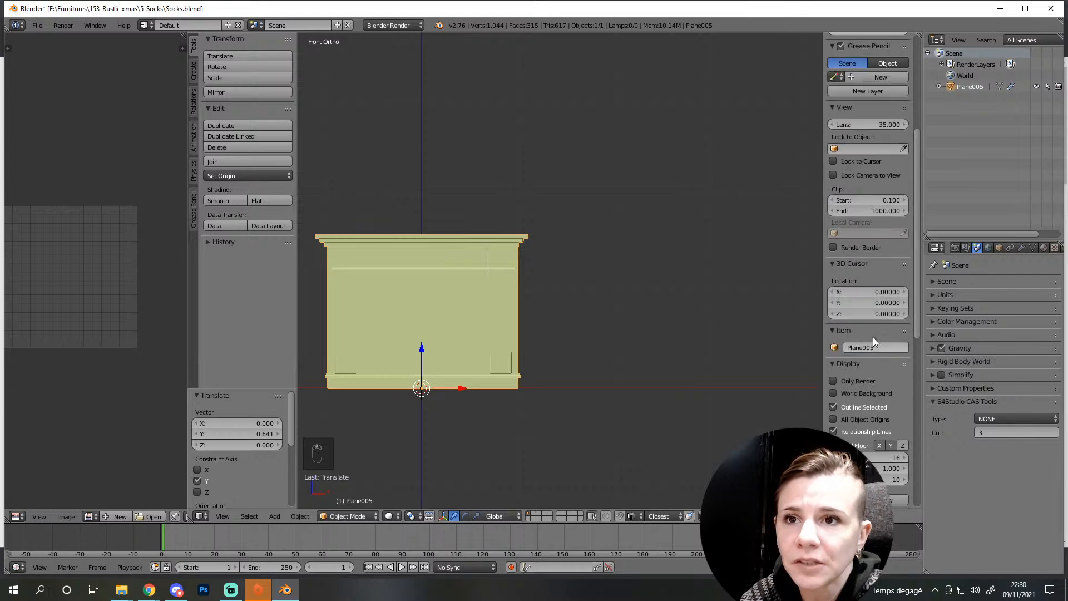
scroll(859, 311, "down", 12)
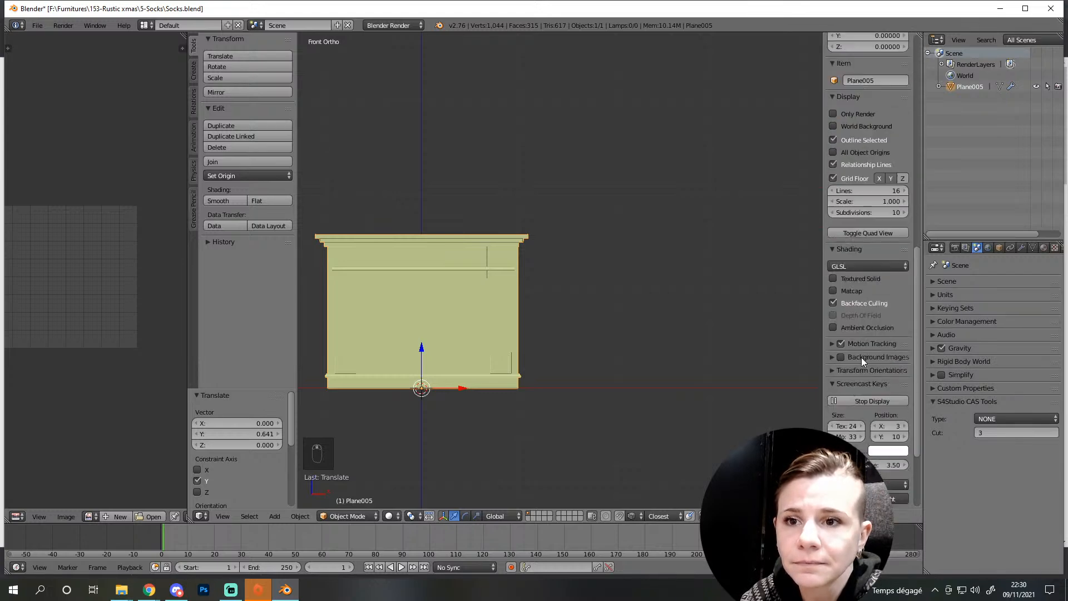
left_click(868, 357)
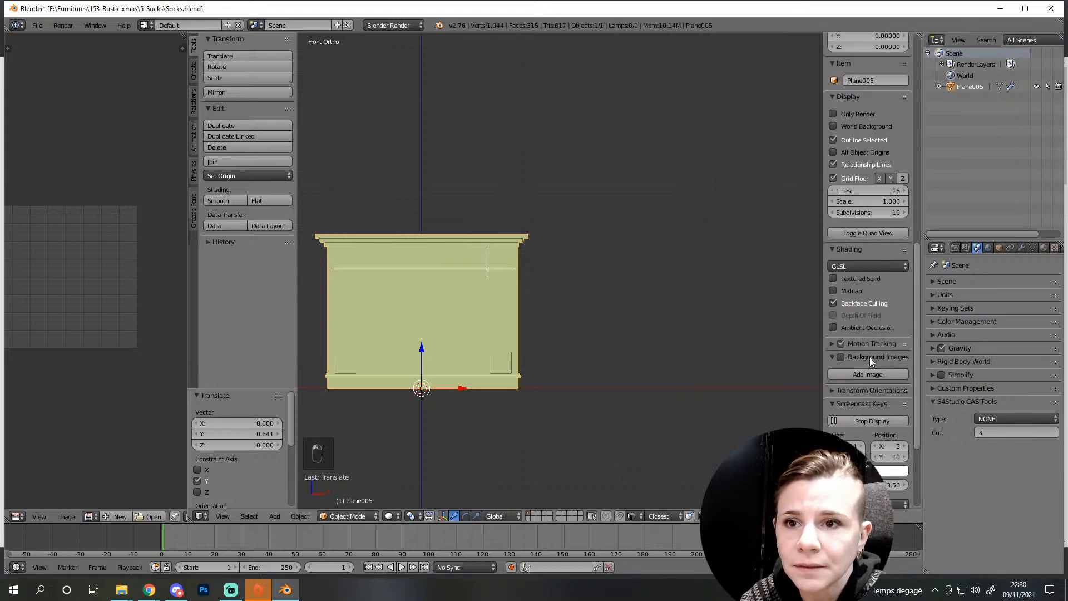
left_click(840, 356)
left_click(842, 374)
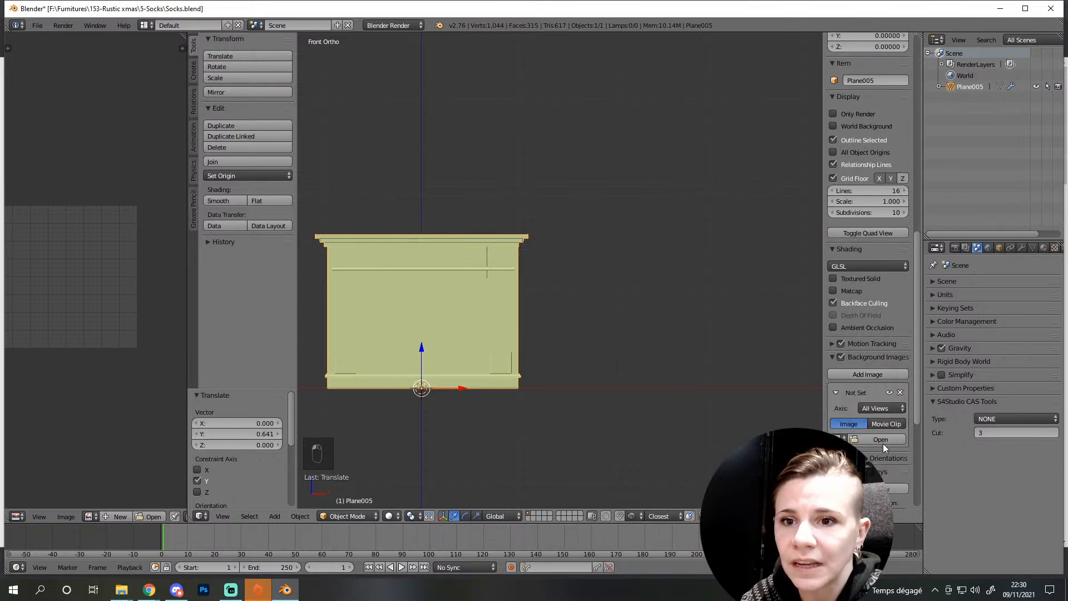
Load the picture of the three burlap stockings from the #Inspis folder as the background image
left_click(880, 440)
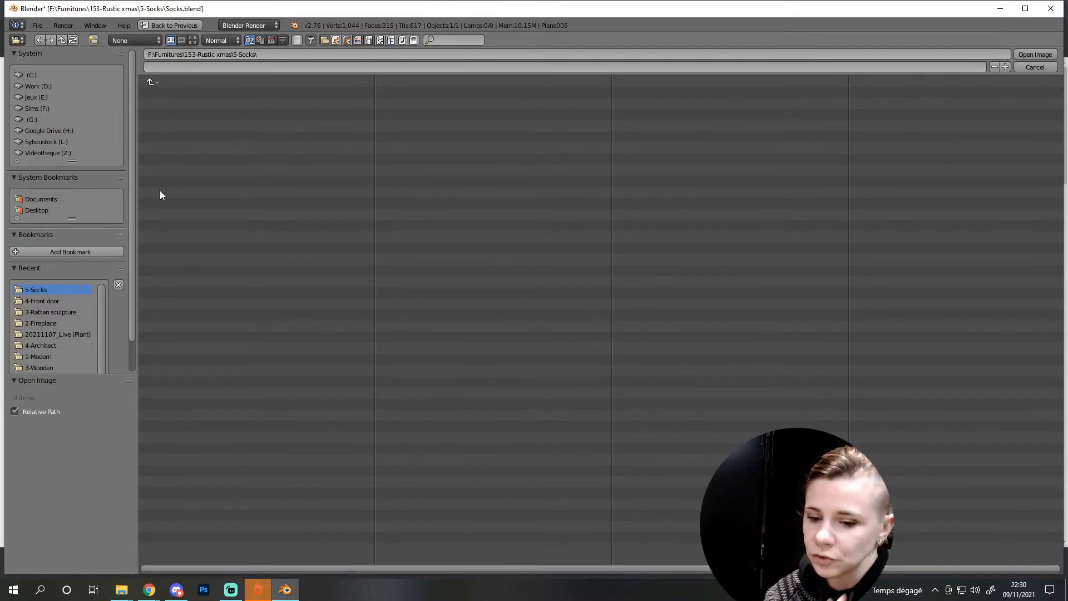
left_click(161, 79)
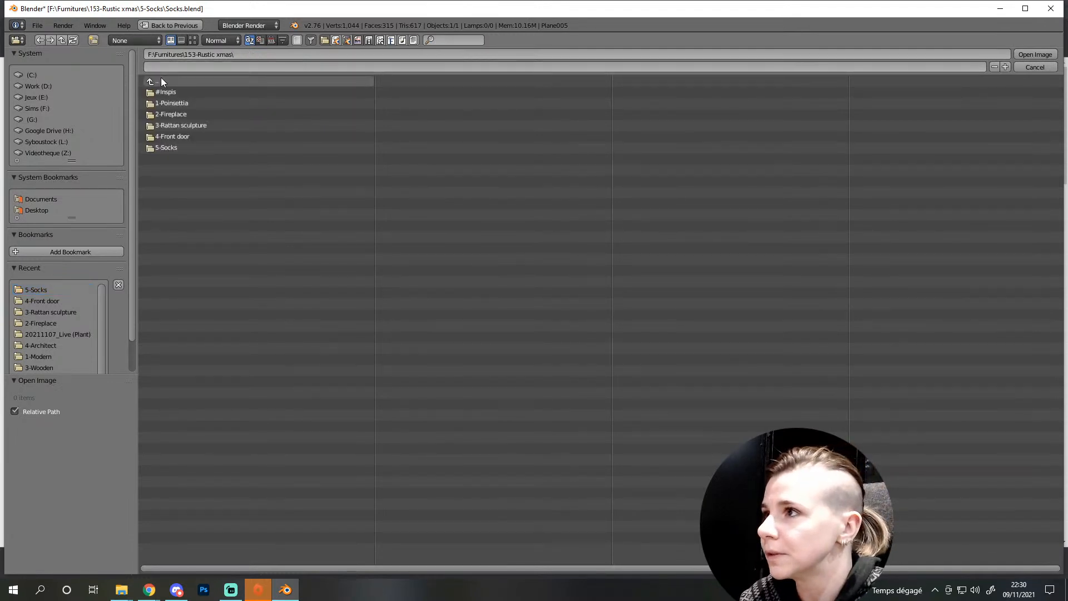
left_click(172, 93)
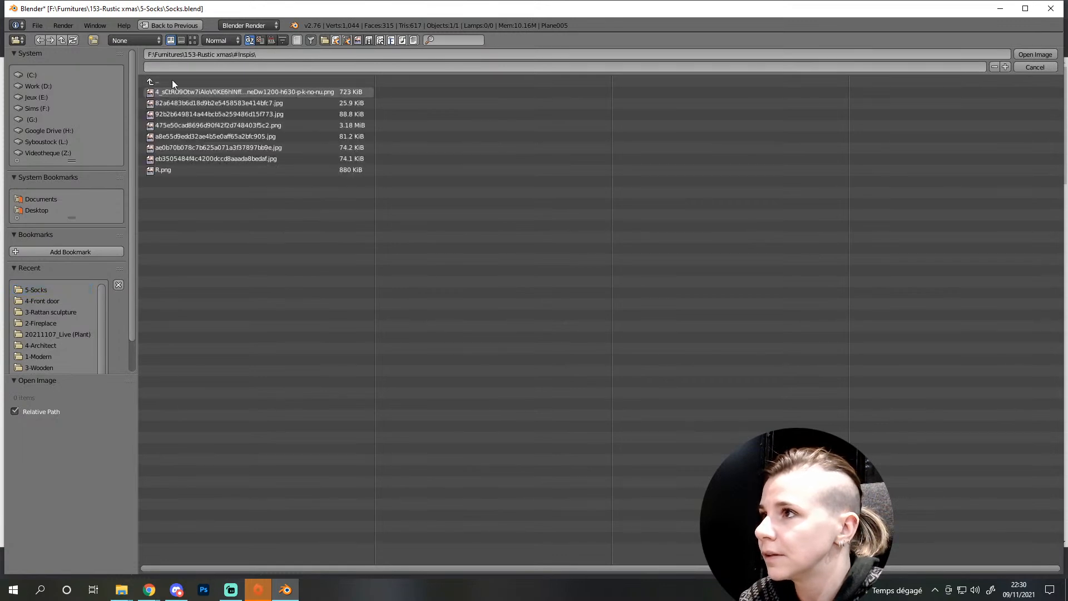
left_click(192, 40)
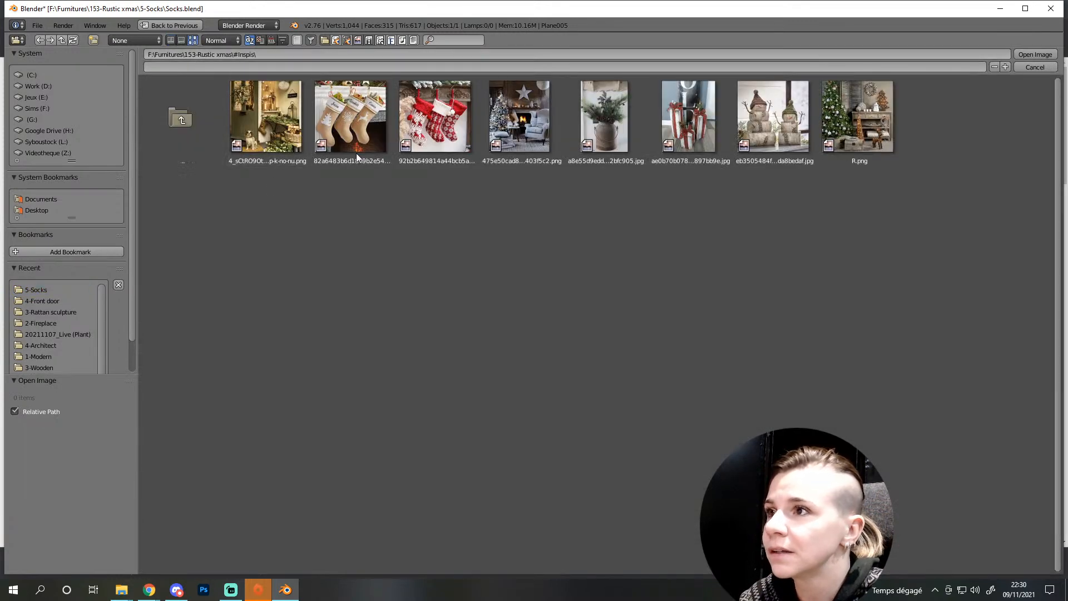
double_click(361, 96)
Set the size of the stocking background image to 1.50
scroll(586, 351, "down", 7)
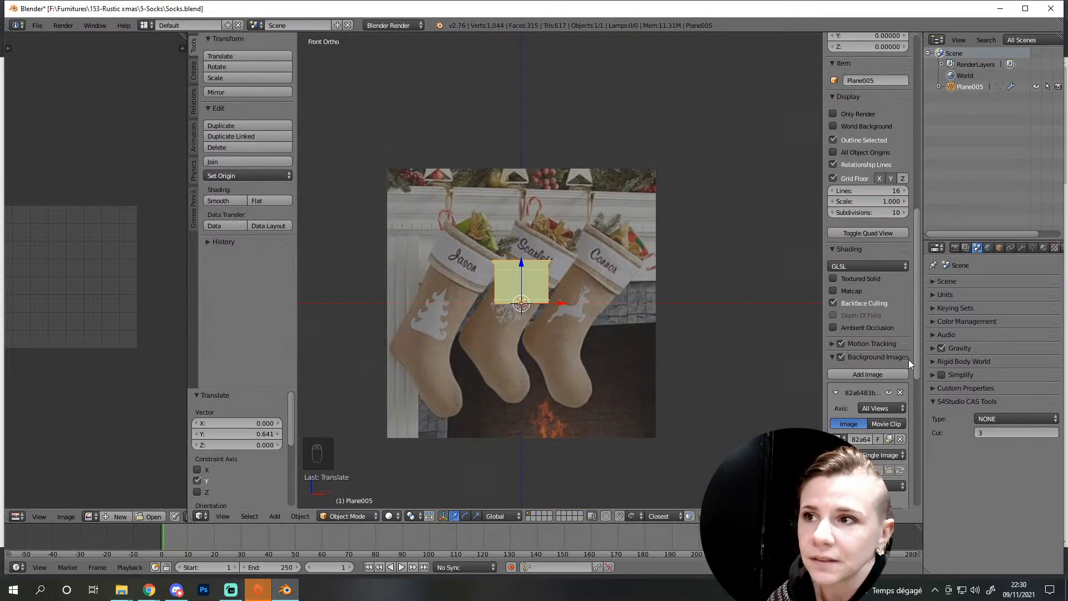
scroll(896, 387, "down", 5)
scroll(897, 388, "down", 6)
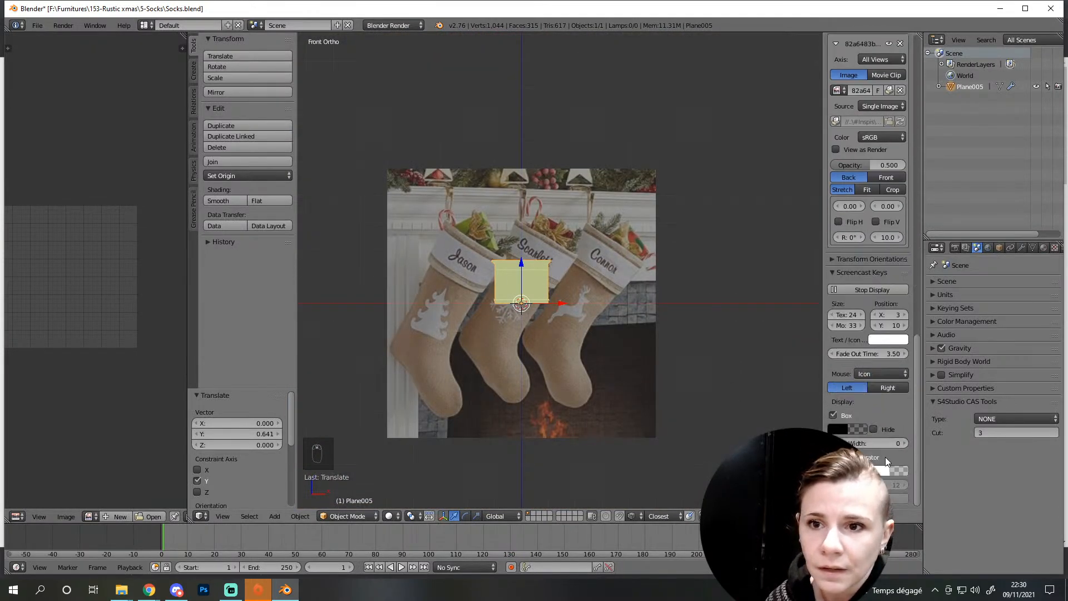
scroll(887, 462, "up", 1)
scroll(887, 462, "up", 5)
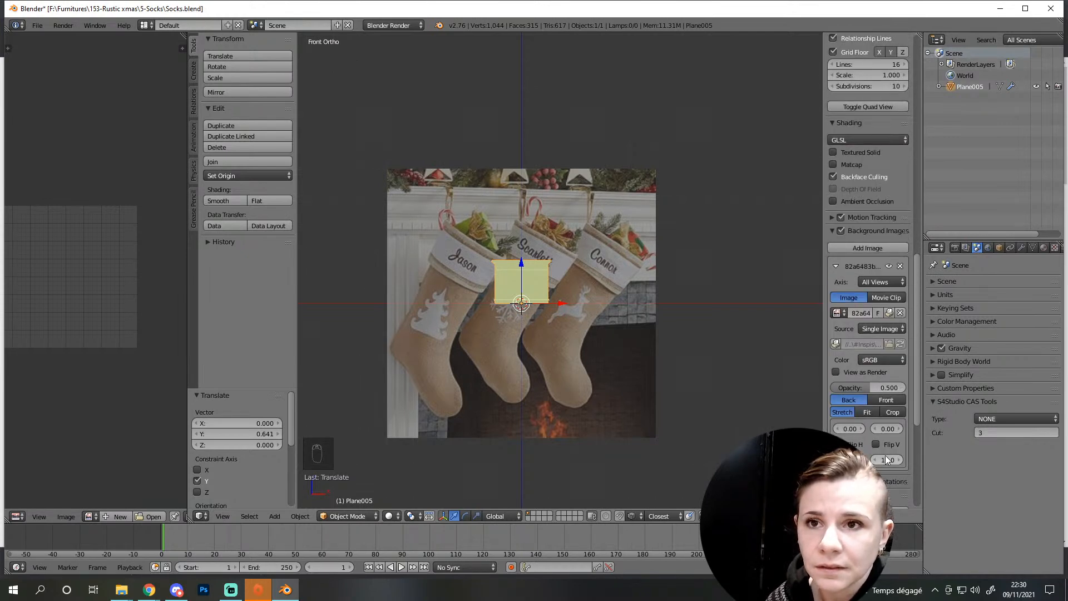
mouse_move(897, 463)
left_mouse_down()
mouse_move(865, 463)
mouse_move(897, 463)
left_mouse_up()
Offset the background image horizontally by 1.70 so it sits beside the fireplace
mouse_move(558, 303)
left_mouse_down()
mouse_move(629, 307)
mouse_move(564, 308)
left_mouse_up()
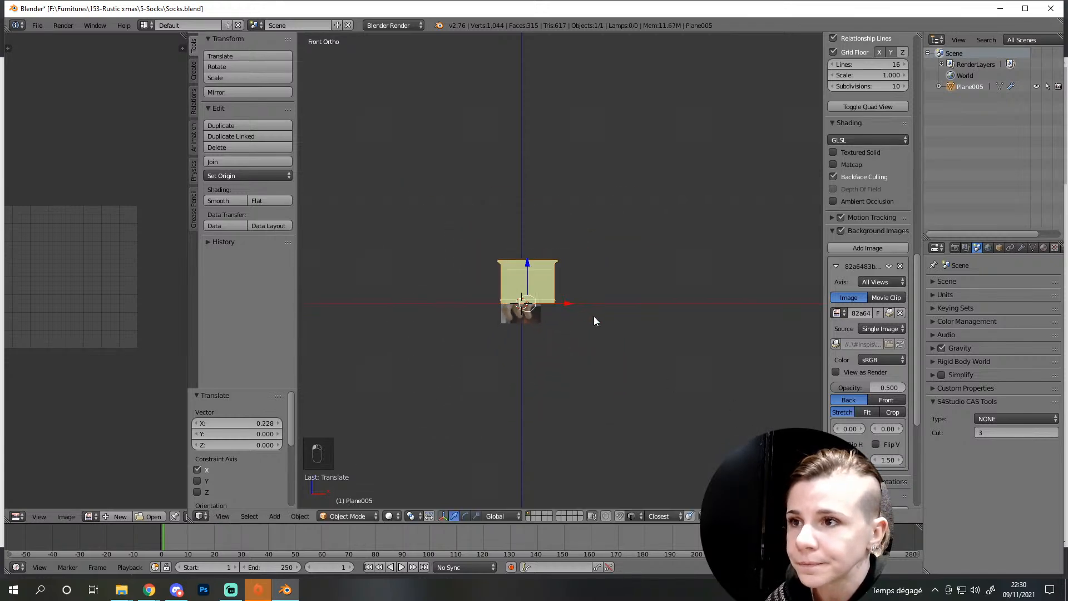
key("ctrl+z")
left_click_drag(849, 429, 859, 429)
scroll(628, 371, "up", 13)
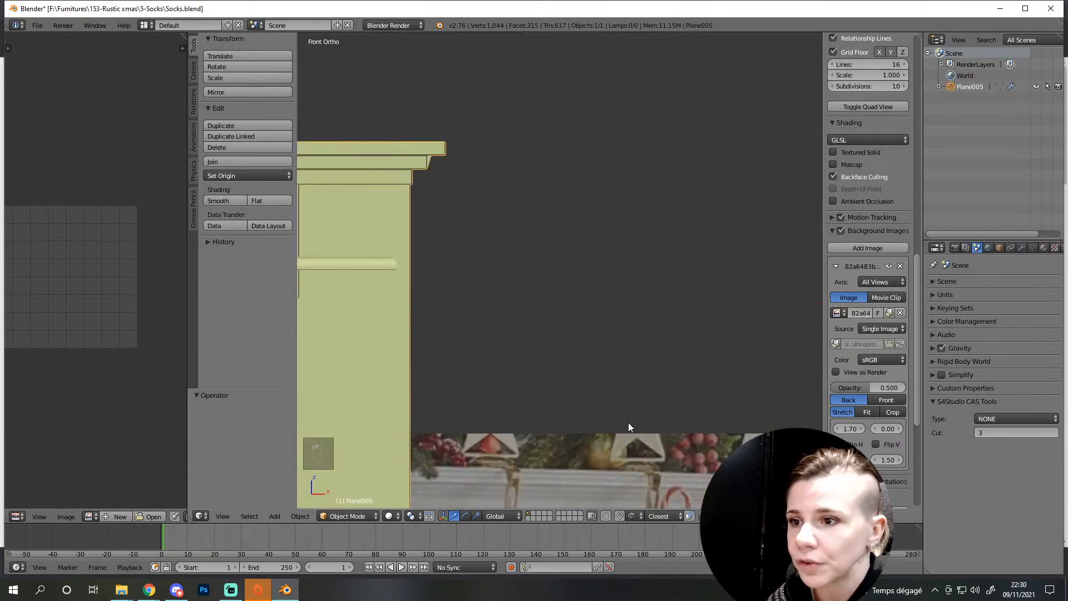
middle_click_drag(636, 386, 616, 439, "shift")
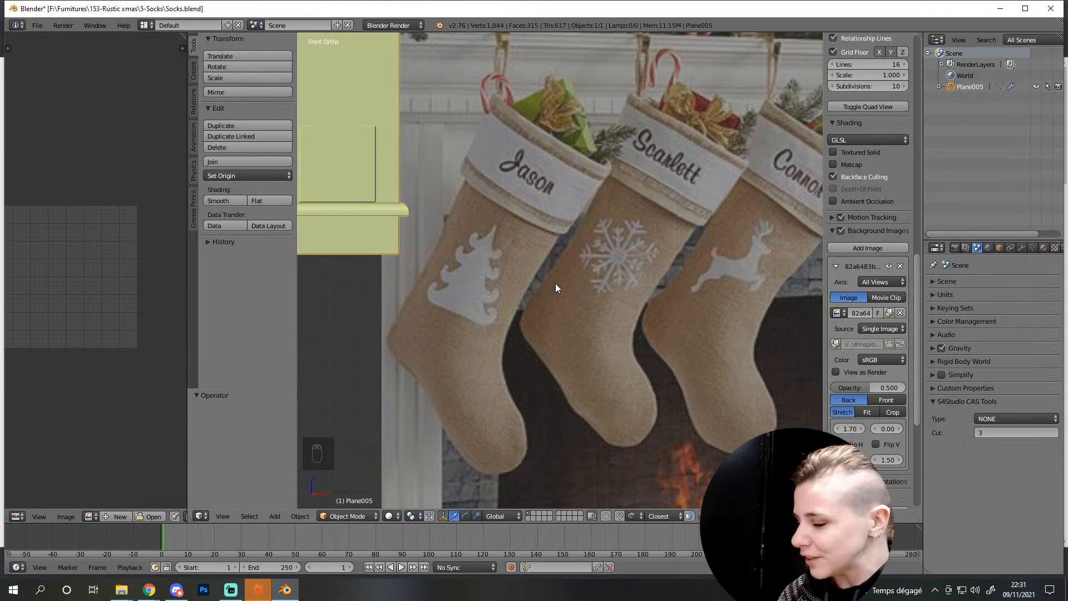
scroll(498, 269, "down", 4)
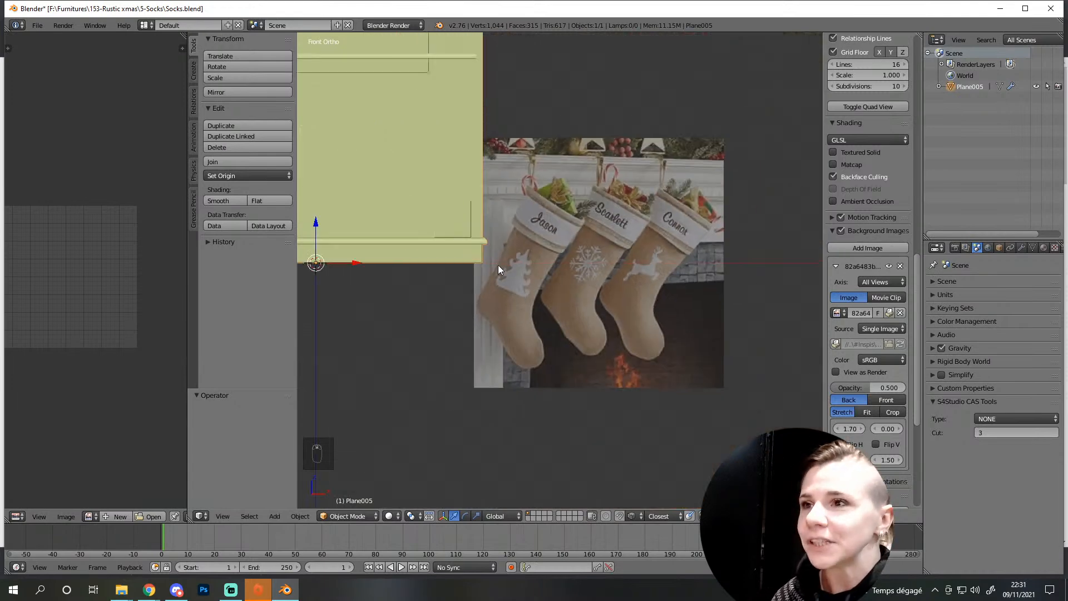
Rename the object Plane005 as Fireplace
double_click(966, 86)
type("Fireplace")
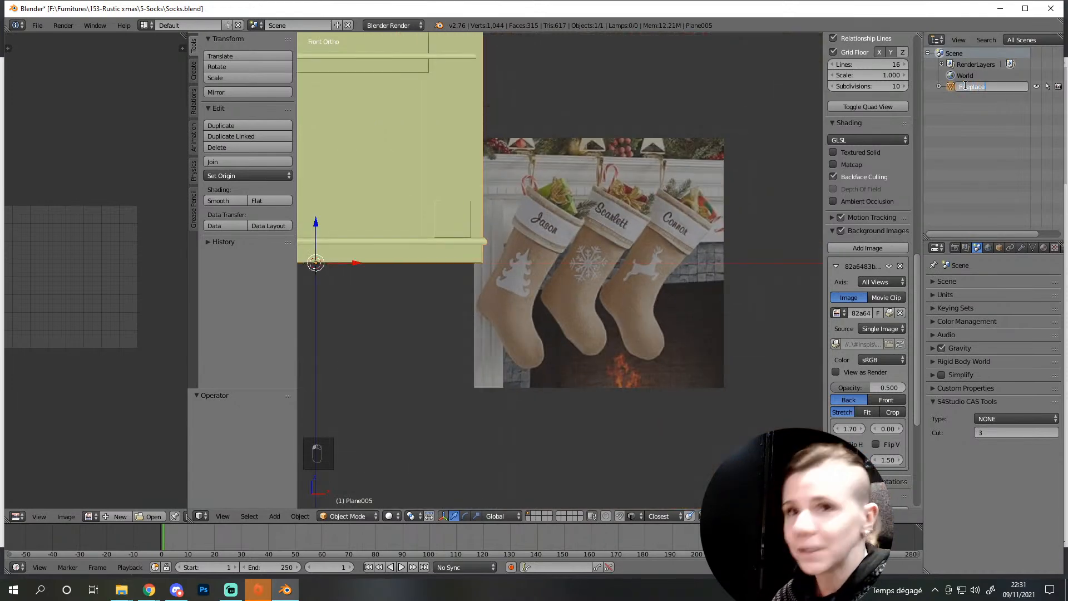
key("Return")
Add a plane mesh and rotate it 90° about the X axis
key("shift+a")
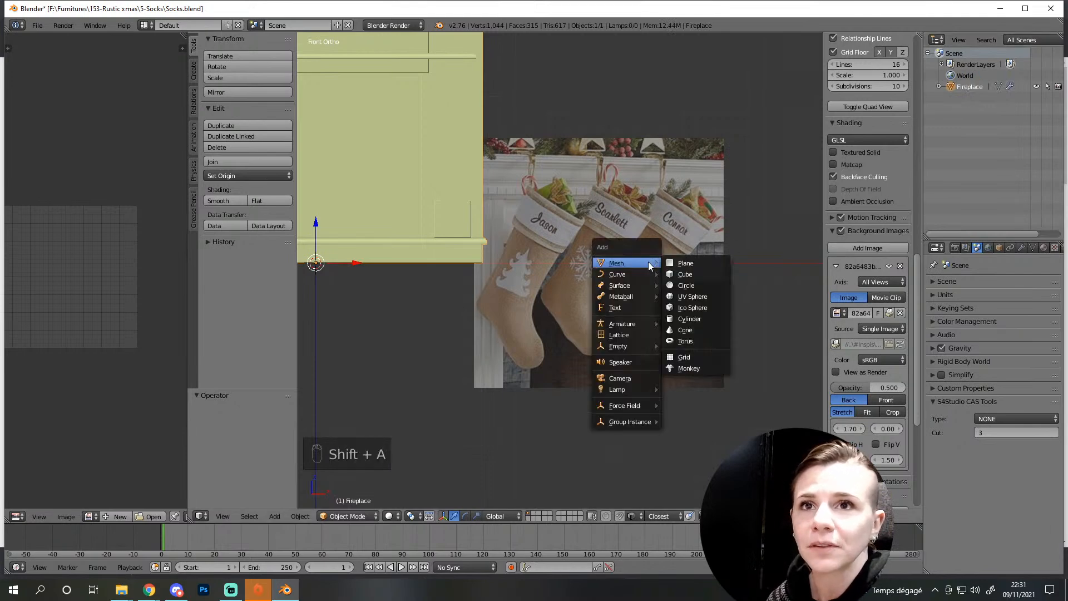
left_click(677, 265)
scroll(445, 304, "down", 4)
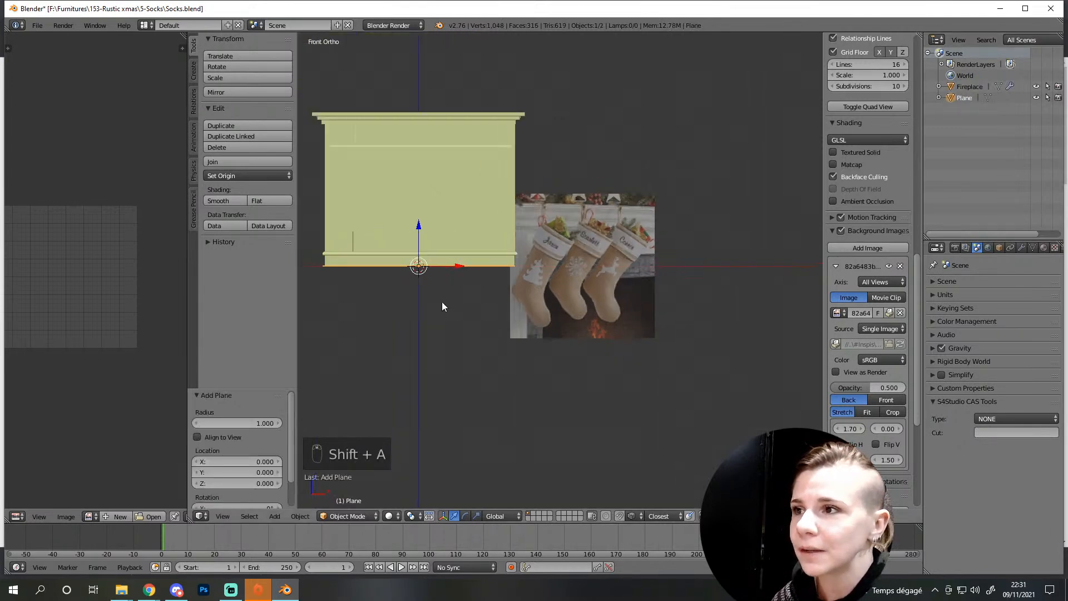
key("r")
key("x")
key("9")
key("0")
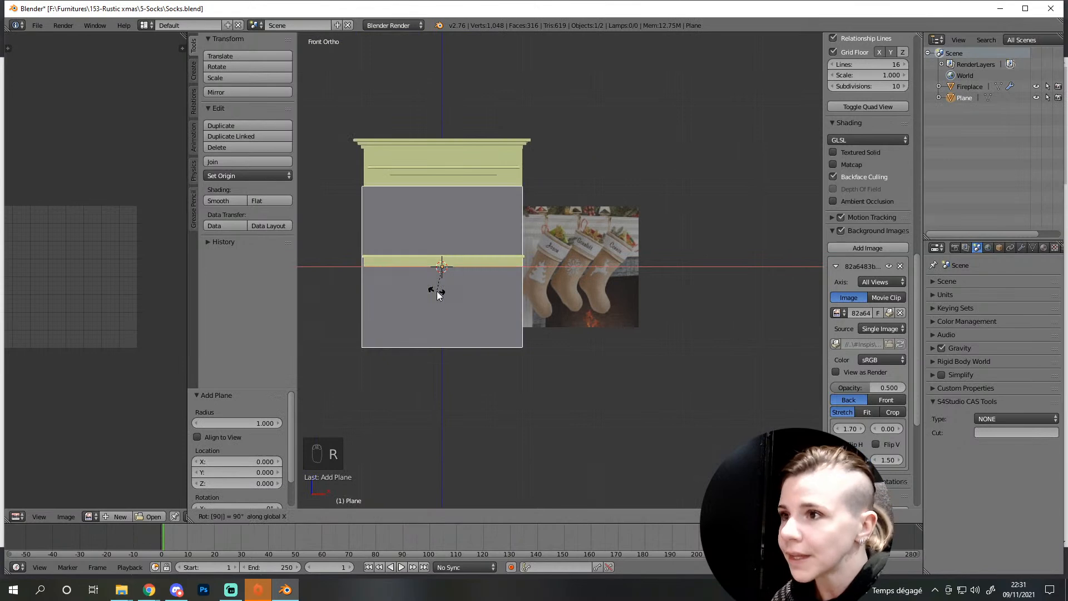
key("Return")
In Edit Mode, scale the plane down by a factor of 0.370 and by a further 0.305
scroll(550, 430, "up", 4)
key("Tab")
scroll(581, 433, "down", 4)
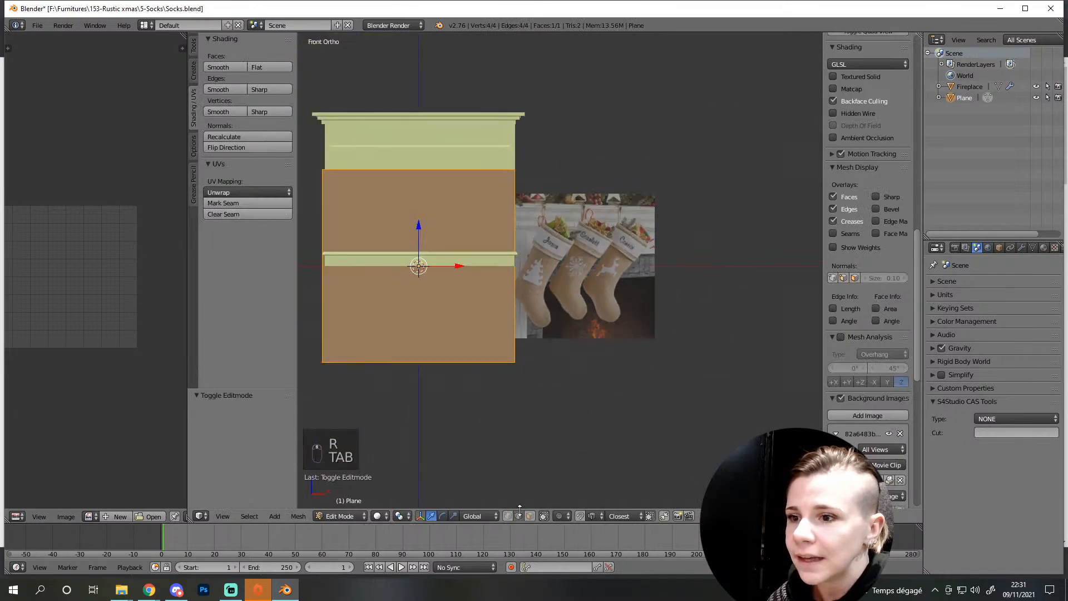
key("s")
left_click(448, 332)
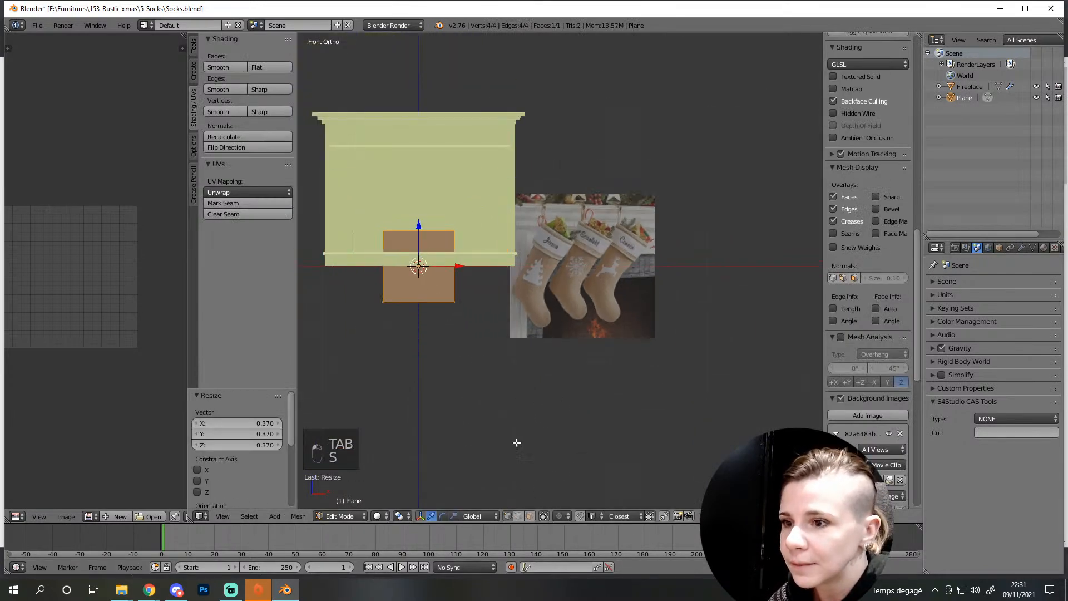
key("s")
left_click(445, 291)
Move the small plane onto the upper leg of the first stocking and rotate it to match the stocking's tilt
scroll(435, 291, "up", 4)
key("g")
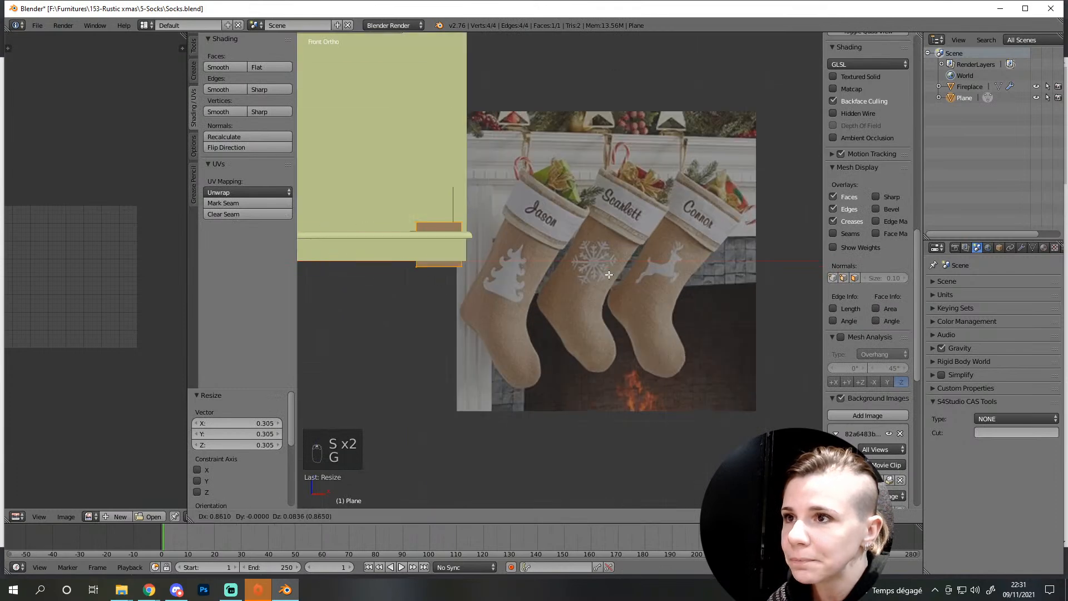
left_click(504, 331)
scroll(504, 329, "up", 3)
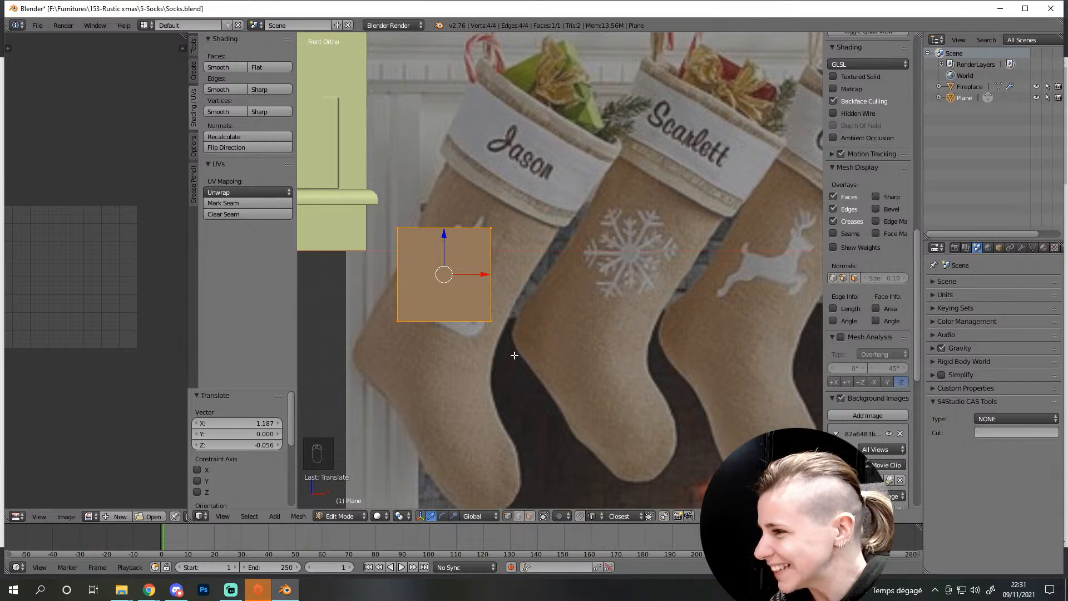
key("r")
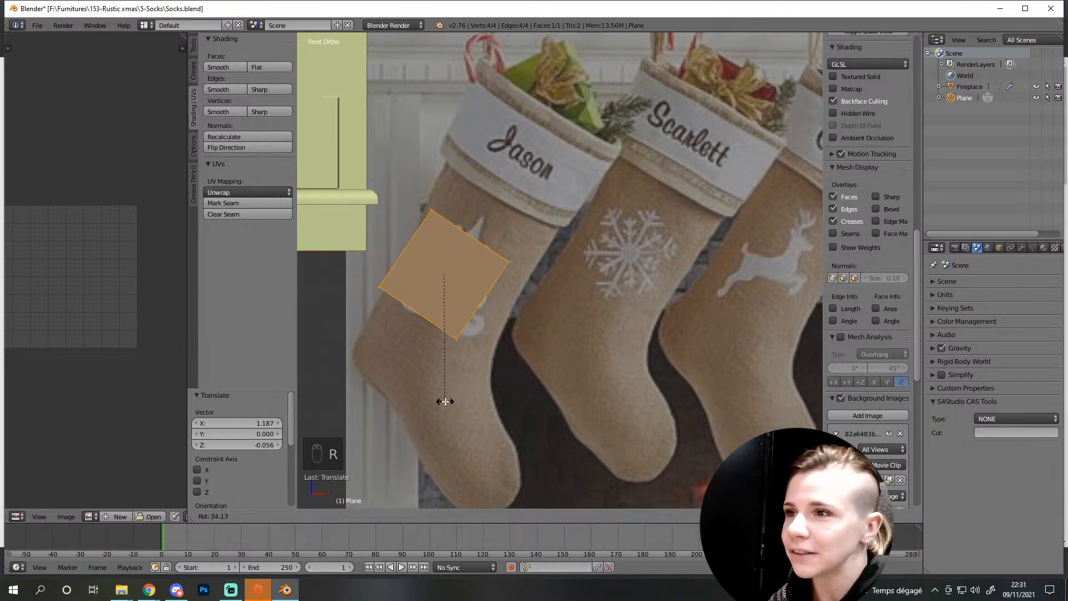
left_click(454, 400)
key("g")
left_click(522, 330)
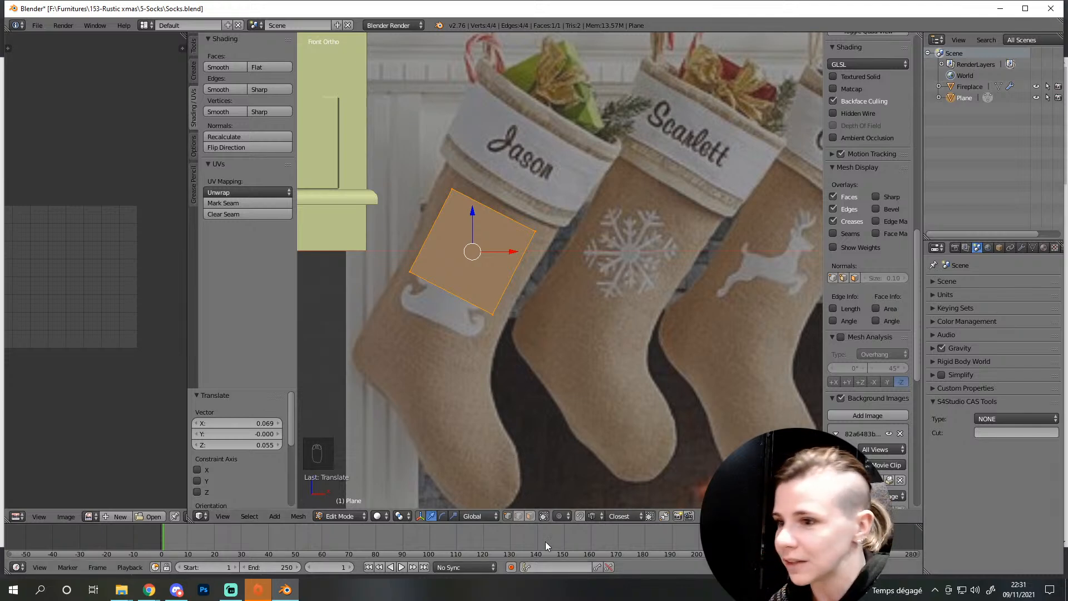
scroll(471, 363, "down", 2)
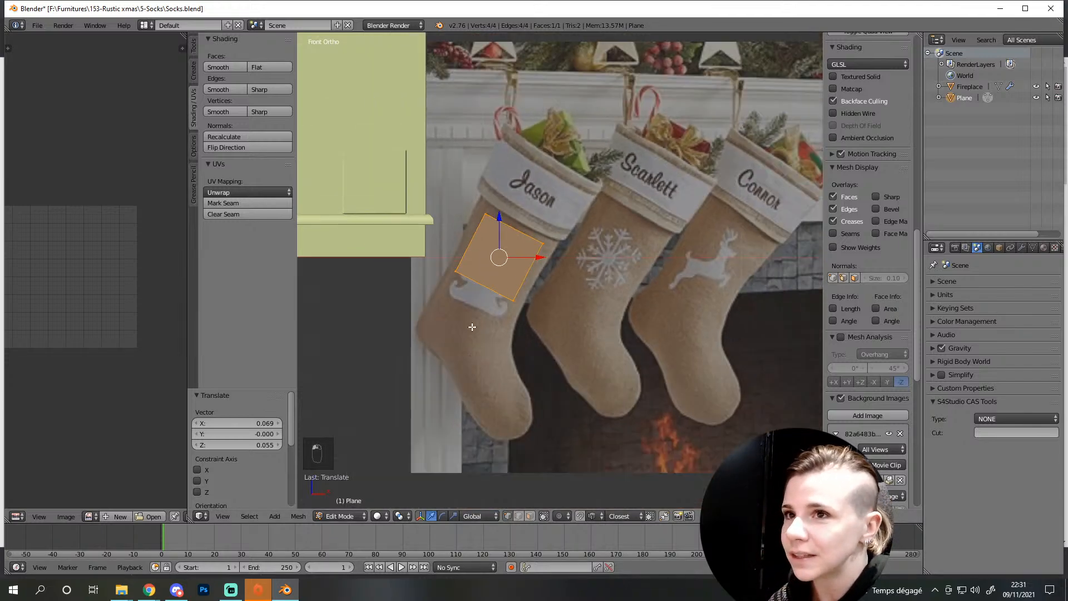
Move the plane's four corner vertices onto the sides of the first stocking's leg, with the upper two just below the cuff
middle_click_drag(472, 327, 415, 403, "shift")
scroll(414, 392, "up", 3)
right_click(356, 307)
middle_click_drag(389, 310, 513, 269, "shift")
key("g")
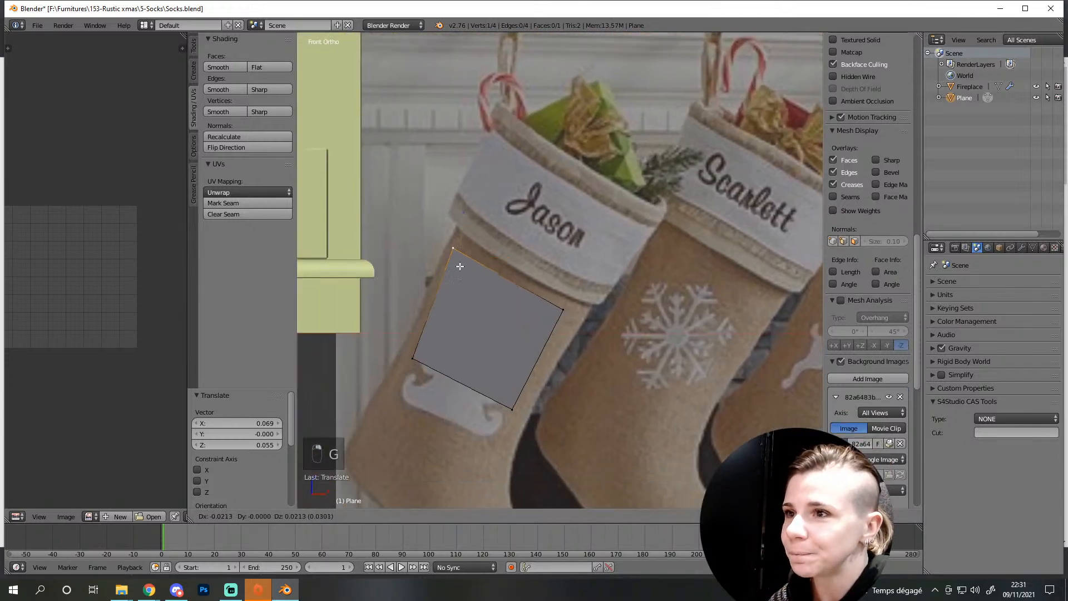
left_click(457, 263)
right_click(575, 318)
key("g")
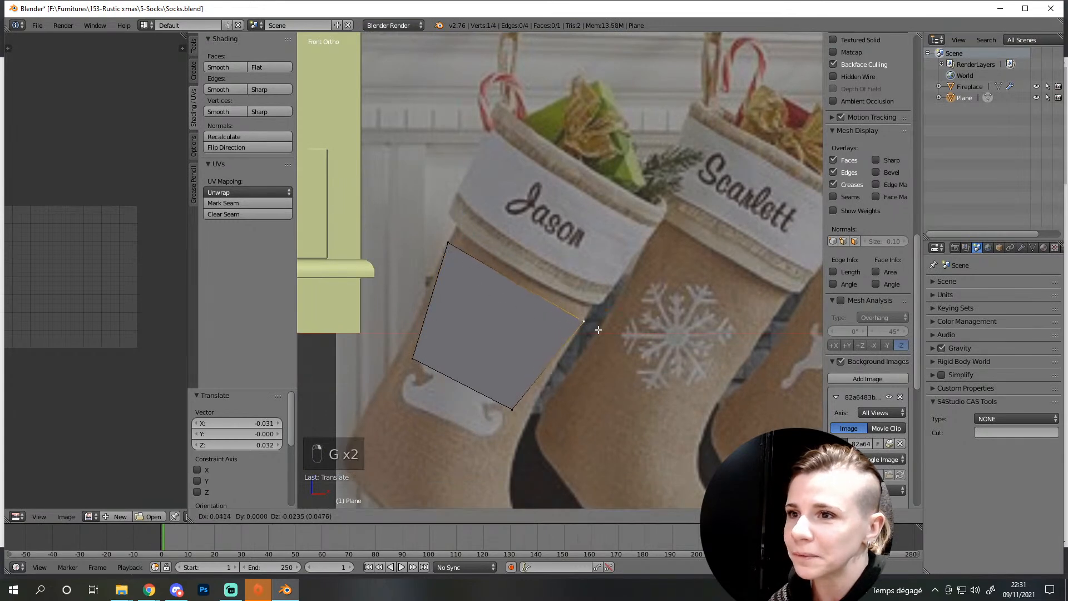
left_click(598, 330)
right_click(407, 361)
key("g")
left_click(371, 360)
right_click(512, 412)
key("g")
left_click(529, 441)
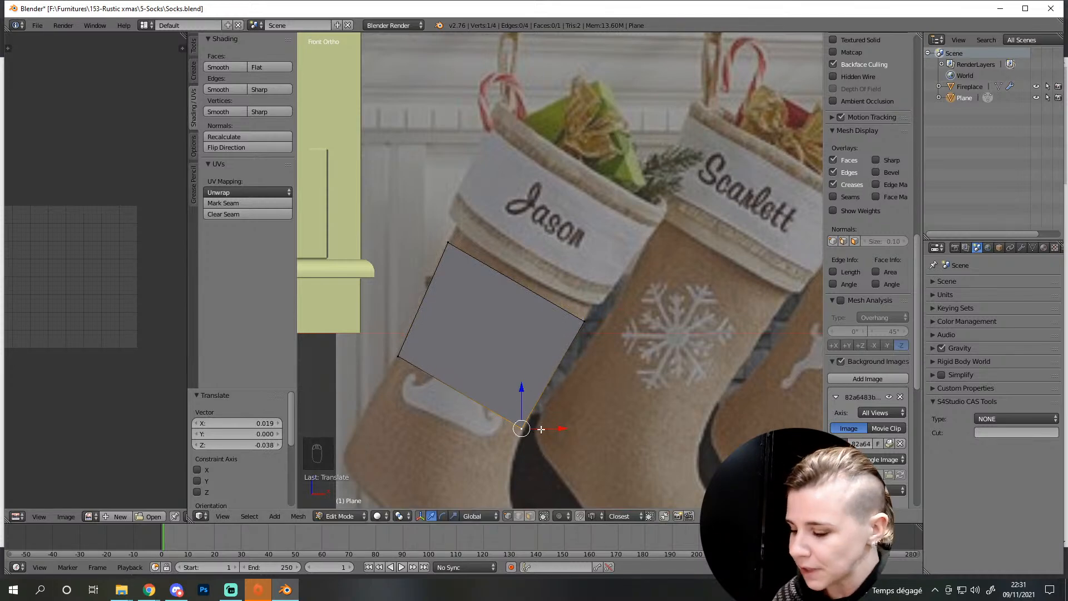
key("f")
right_click(522, 429)
key("g")
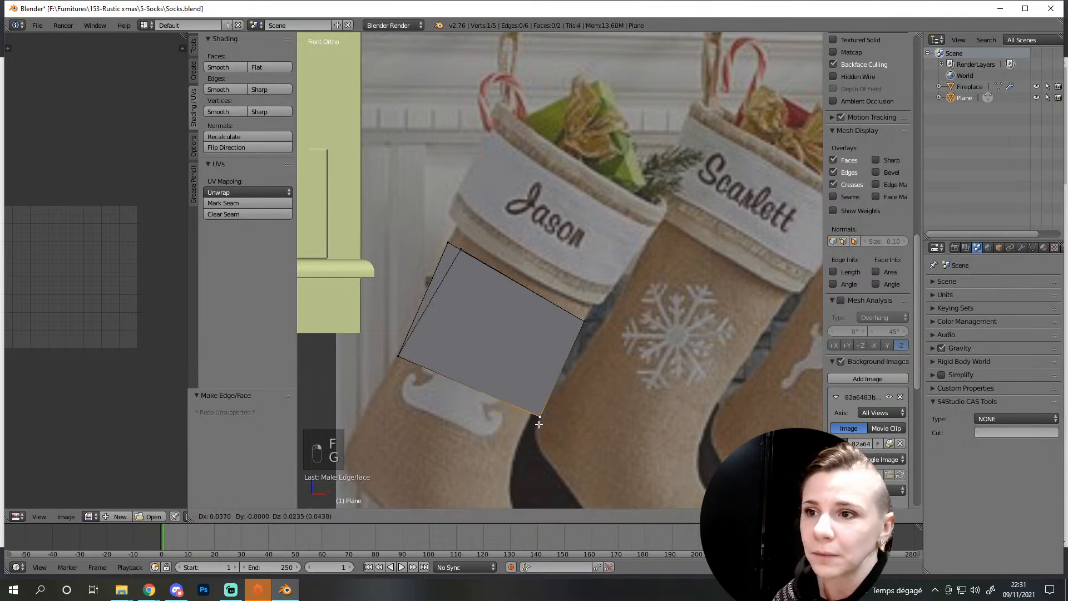
left_click(529, 421)
key("ctrl+z")
key("ctrl+z")
key("ctrl+z")
key("ctrl+z")
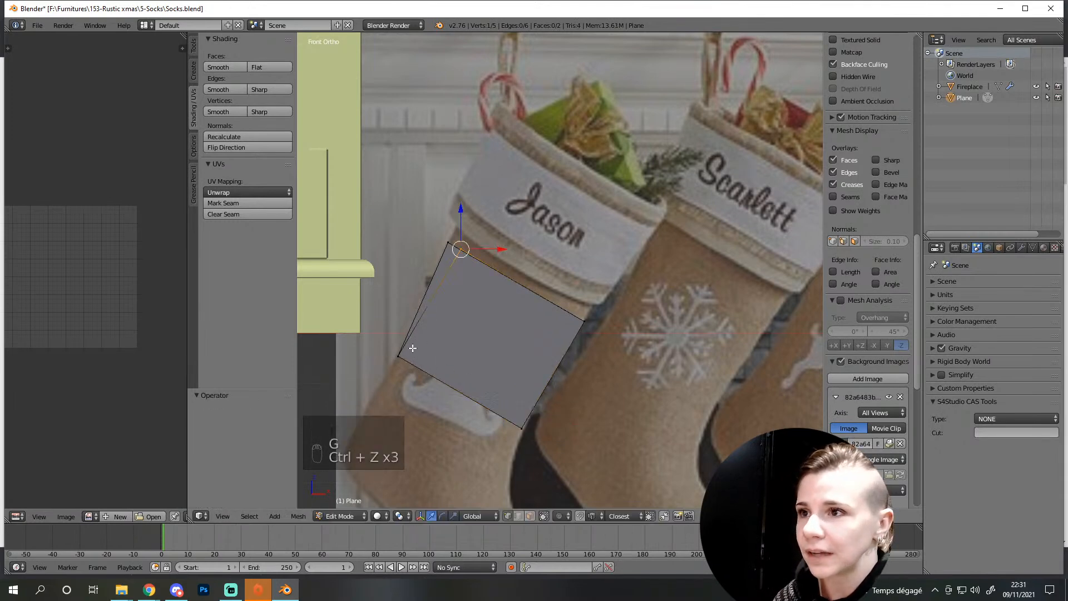
Fine-tune the plane's two lower corner vertices so they sit on the stocking's leg outline
key("g")
left_click(526, 445)
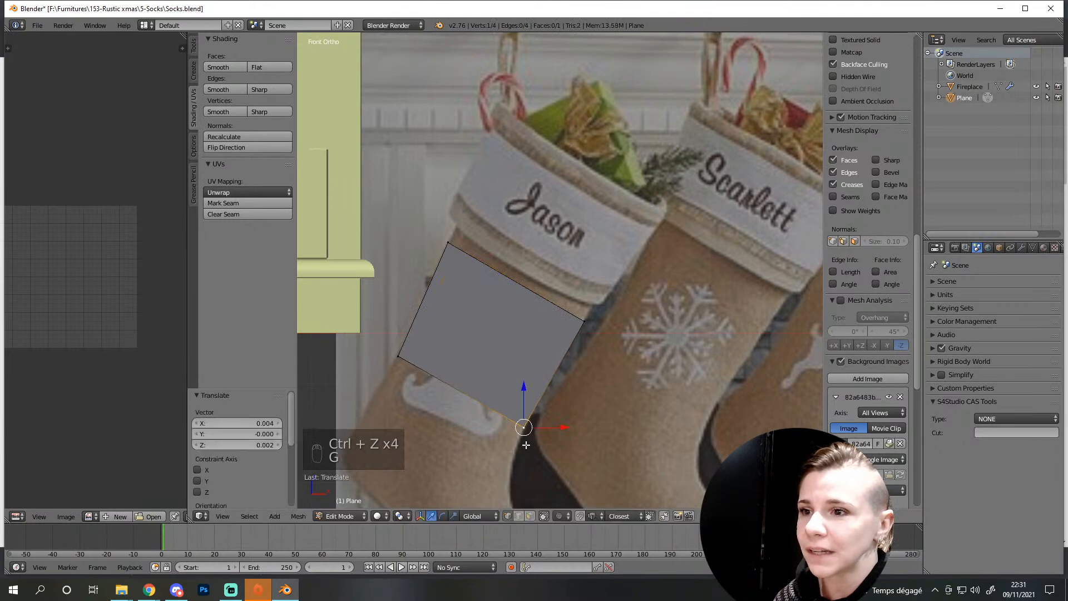
right_click(394, 360)
key("g")
left_click(397, 352)
Extrude the plane's upper edge a short distance up toward the stocking's cuff
right_click(449, 241)
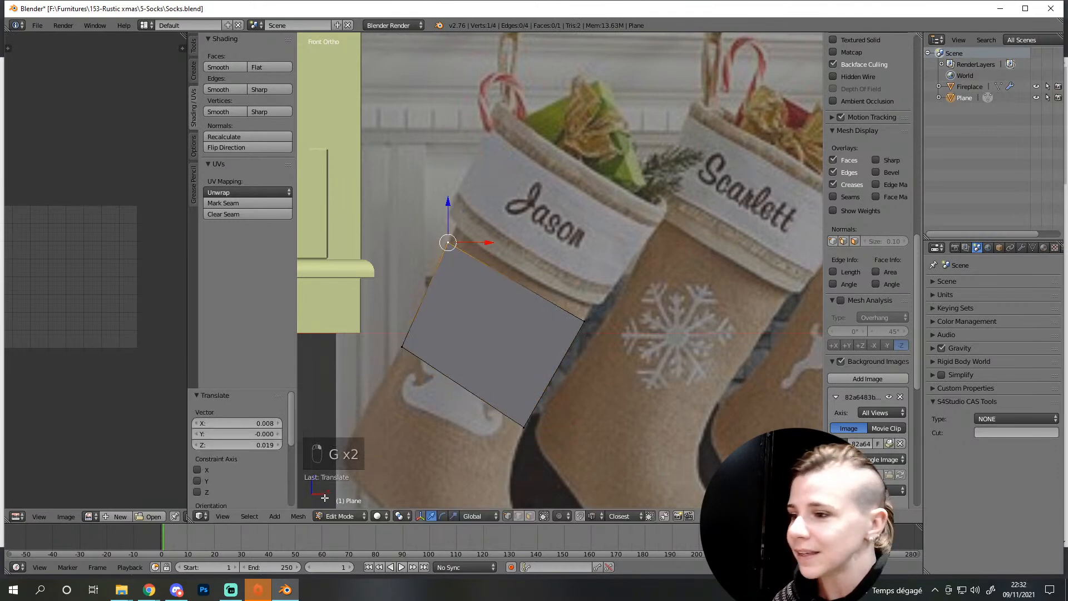
right_click(585, 322)
right_click(466, 243, "shift")
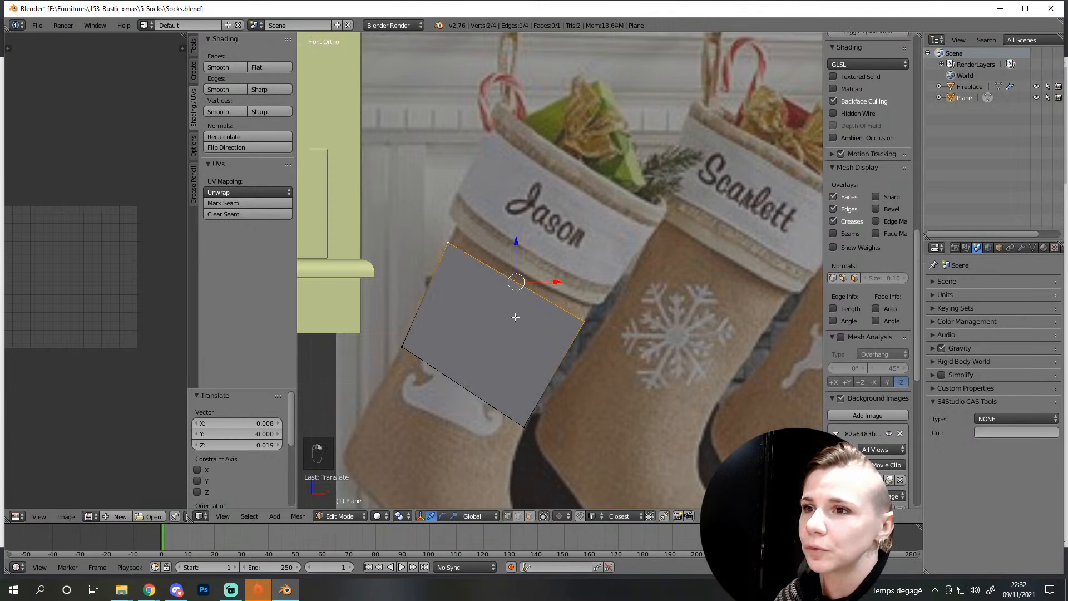
key("r")
right_click(515, 286)
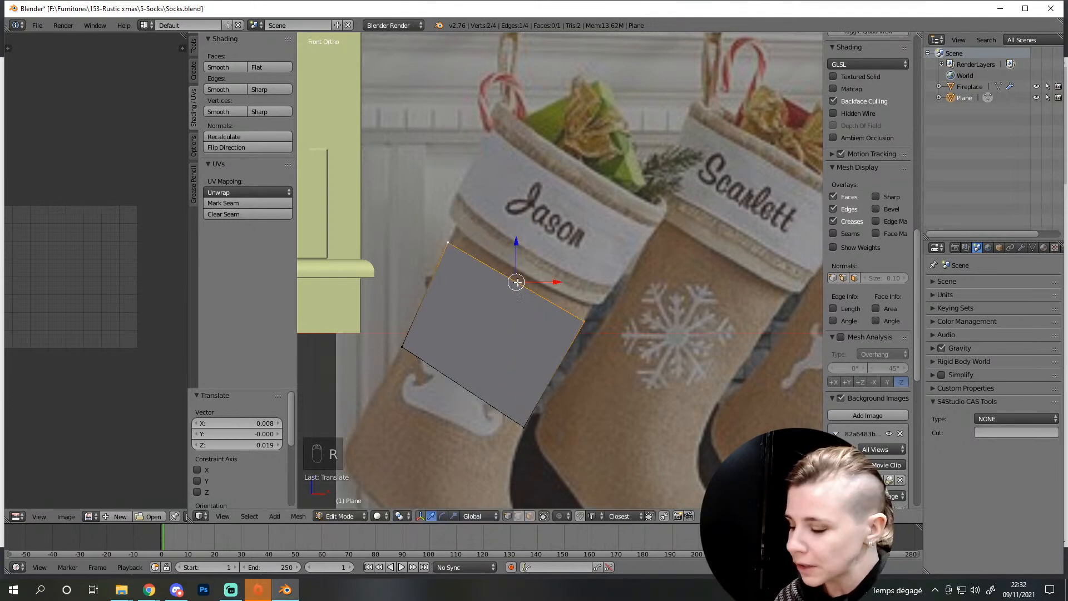
key("e")
left_click(521, 273)
Move the two new upper corner vertices to line up with the lower border of the cuff
right_click(590, 312)
key("e")
key("ctrl+z")
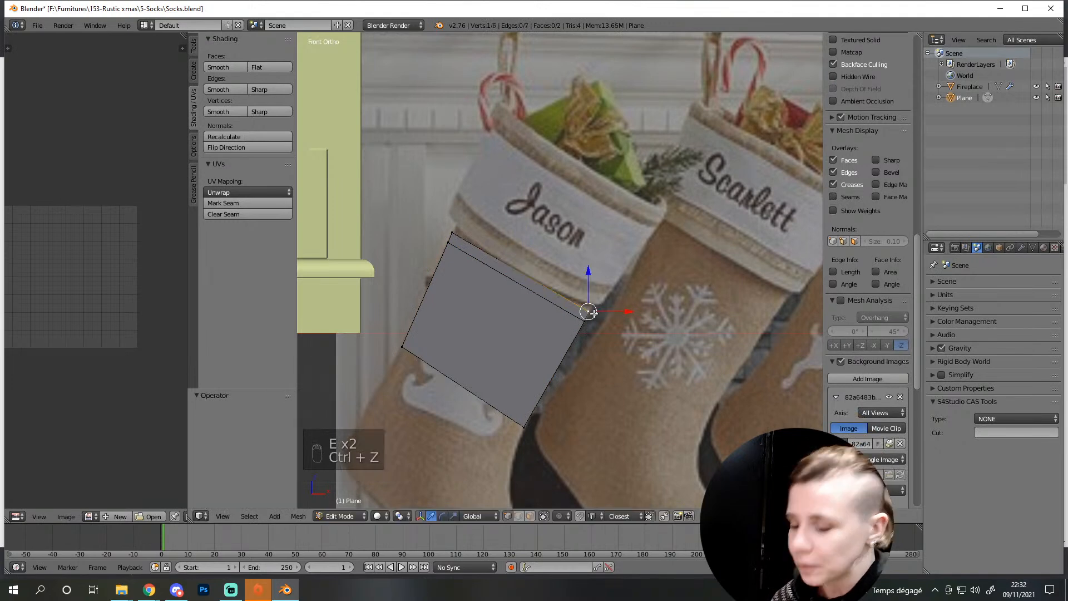
key("g")
left_click(598, 309)
right_click(453, 232)
key("g")
left_click(457, 226)
Extrude the mesh's lower edge down the leg by -0.063 in X and -0.110 in Z
scroll(526, 189, "down", 2)
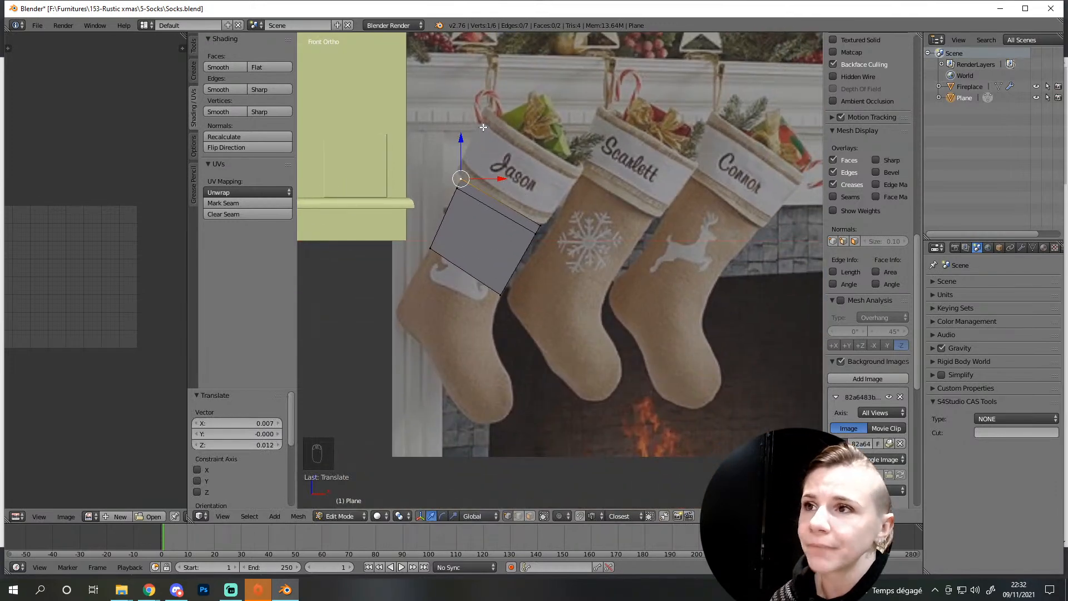
scroll(500, 337, "up", 3)
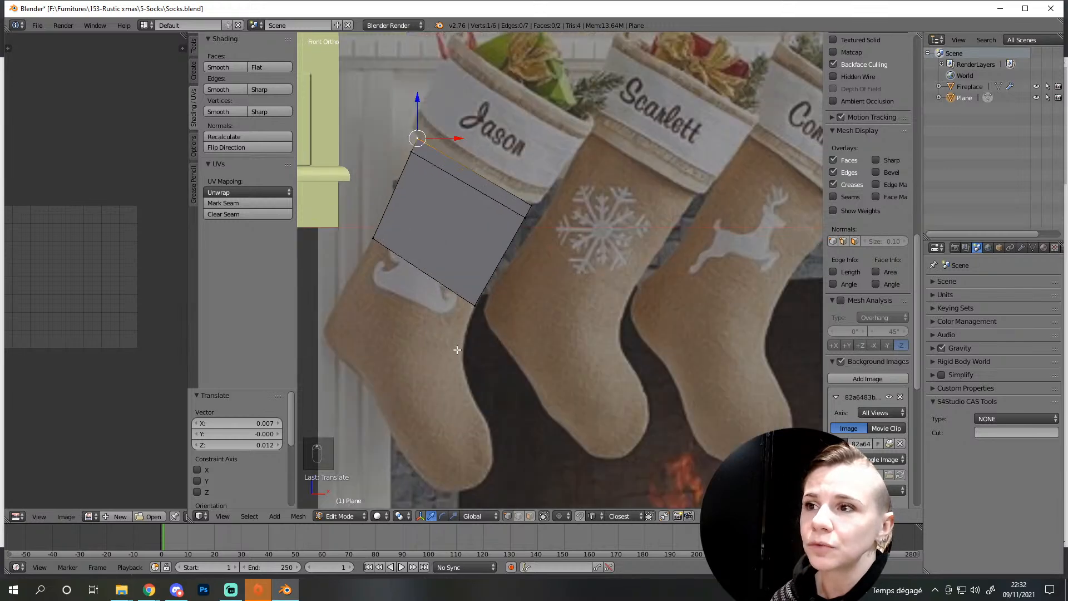
scroll(477, 345, "down", 1)
scroll(550, 367, "down", 2)
scroll(506, 376, "up", 2)
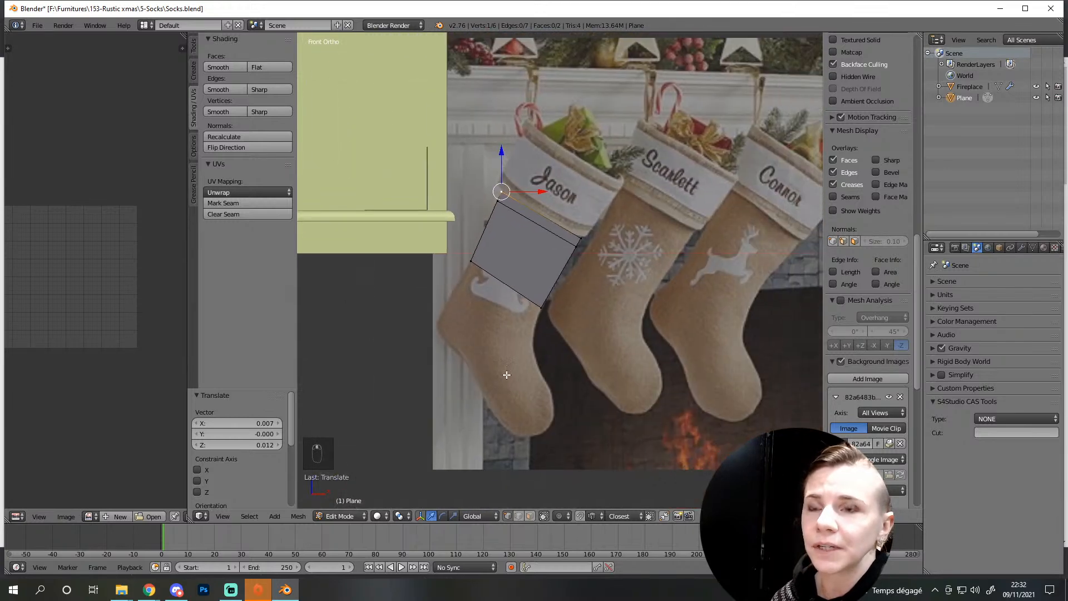
middle_click_drag(487, 393, 479, 318, "shift")
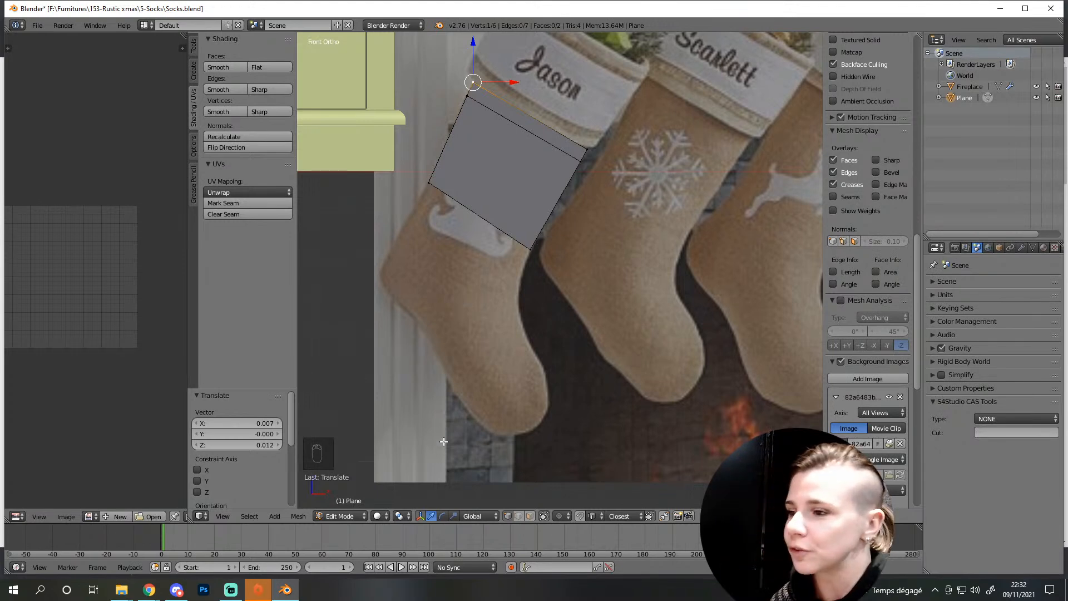
right_click(530, 257)
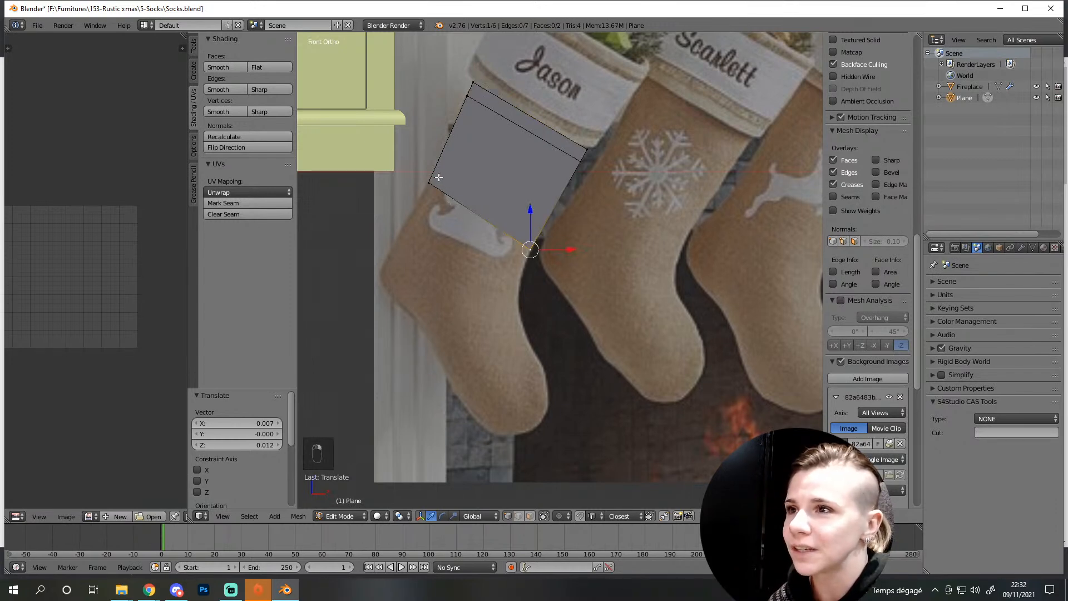
right_click(438, 228, "shift")
key("r")
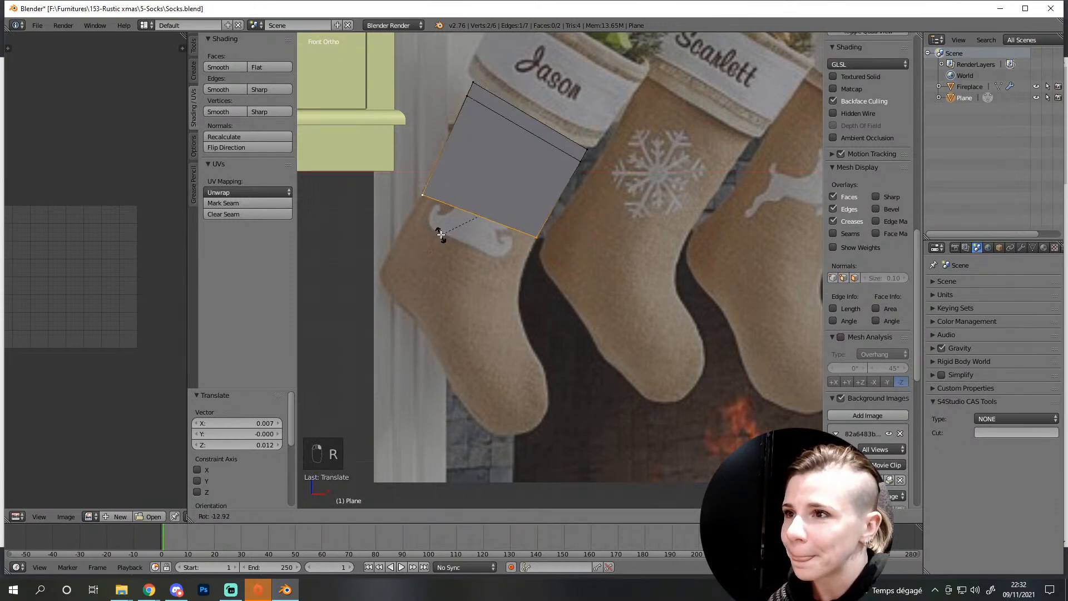
left_click(442, 237)
key("e")
left_click(503, 291)
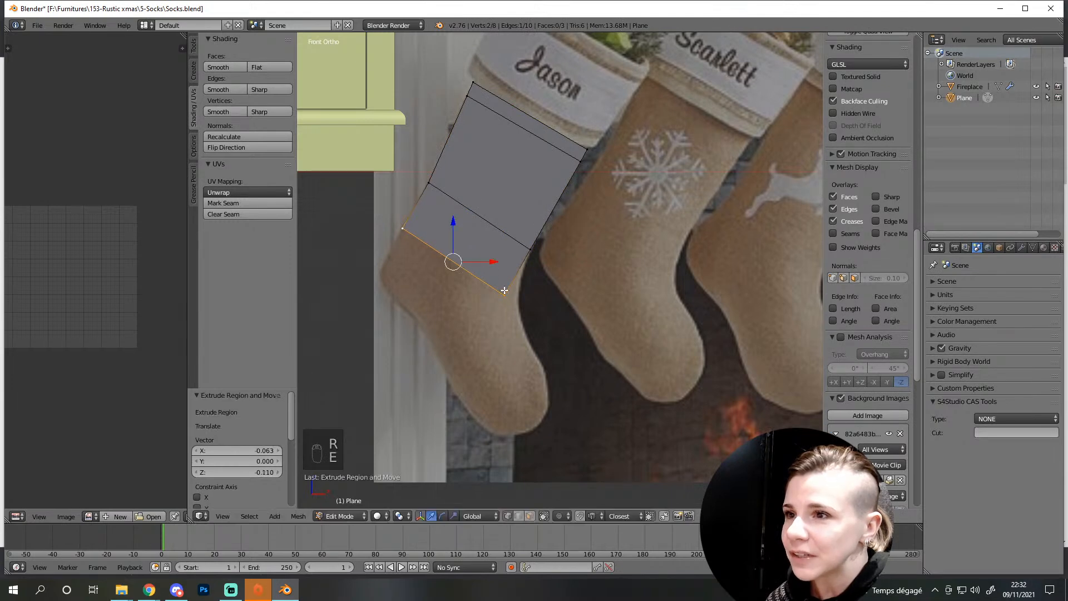
Move the extruded edge's front vertex by 0.036 in X and 0.030 in Z onto the stocking's outline
right_click(503, 293)
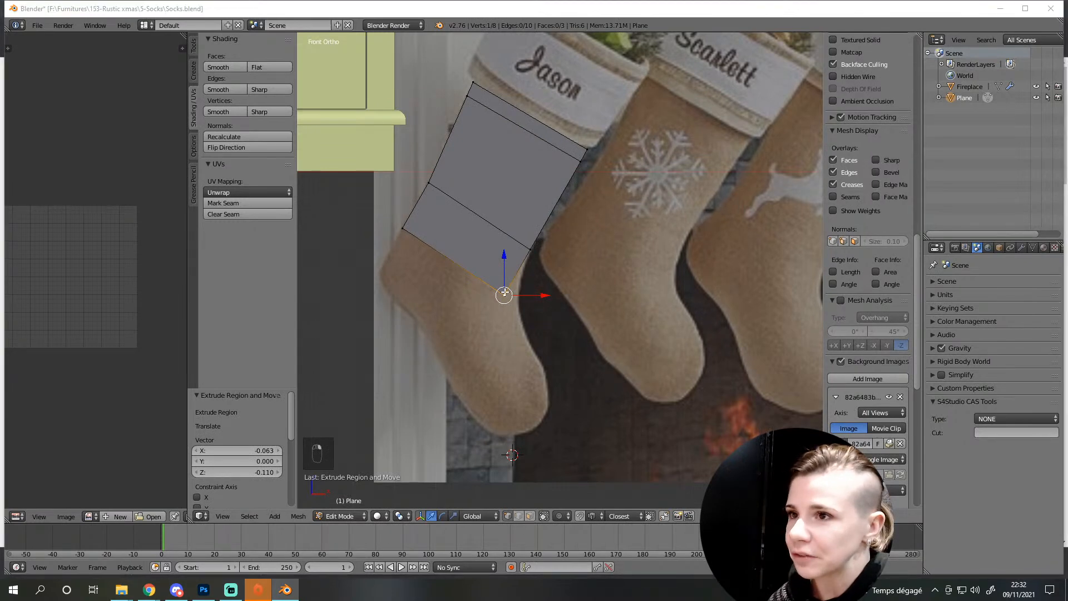
key("g")
left_click(523, 279)
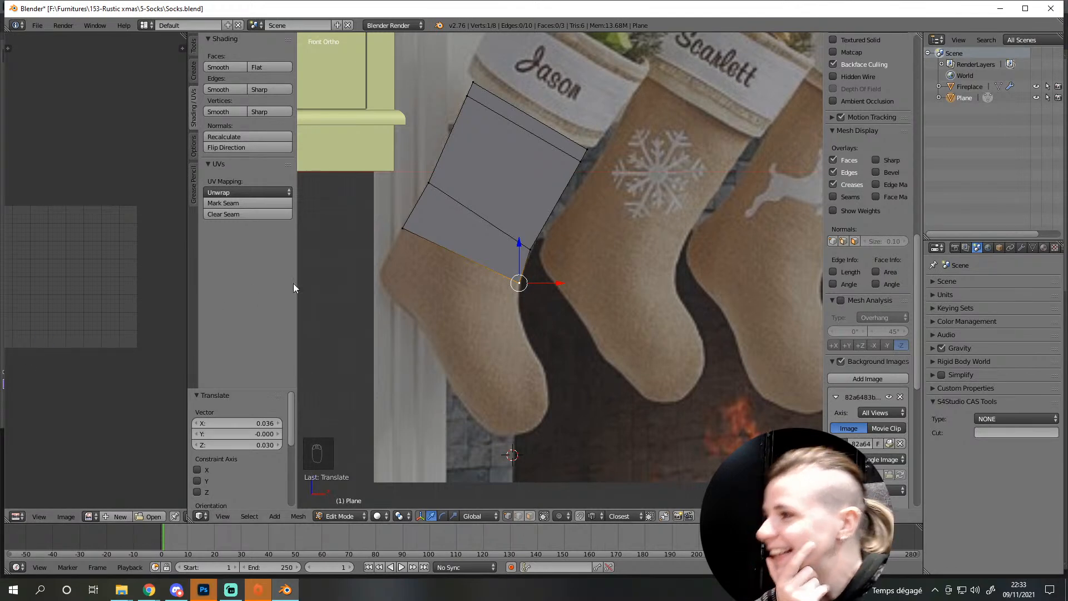
Extrude the lower edge again toward the heel by -0.039 in X and -0.070 in Z
right_click(408, 233)
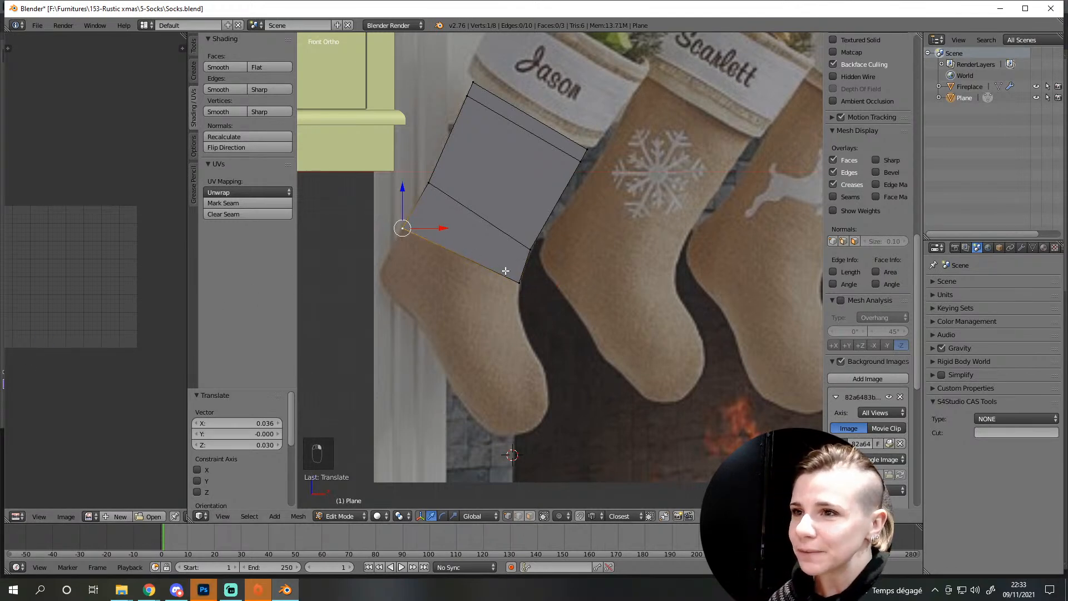
right_click(519, 282, "shift")
key("r")
left_click(425, 289)
key("e")
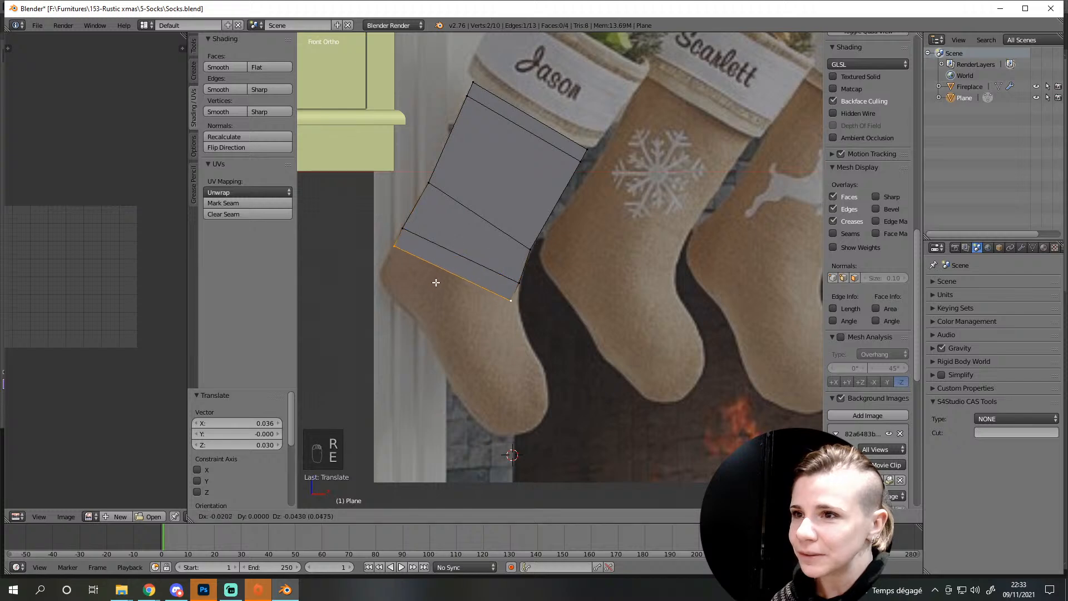
left_click(428, 291)
Move the newest edge's front vertex onto the stocking's outline where the instep begins
right_click(527, 309)
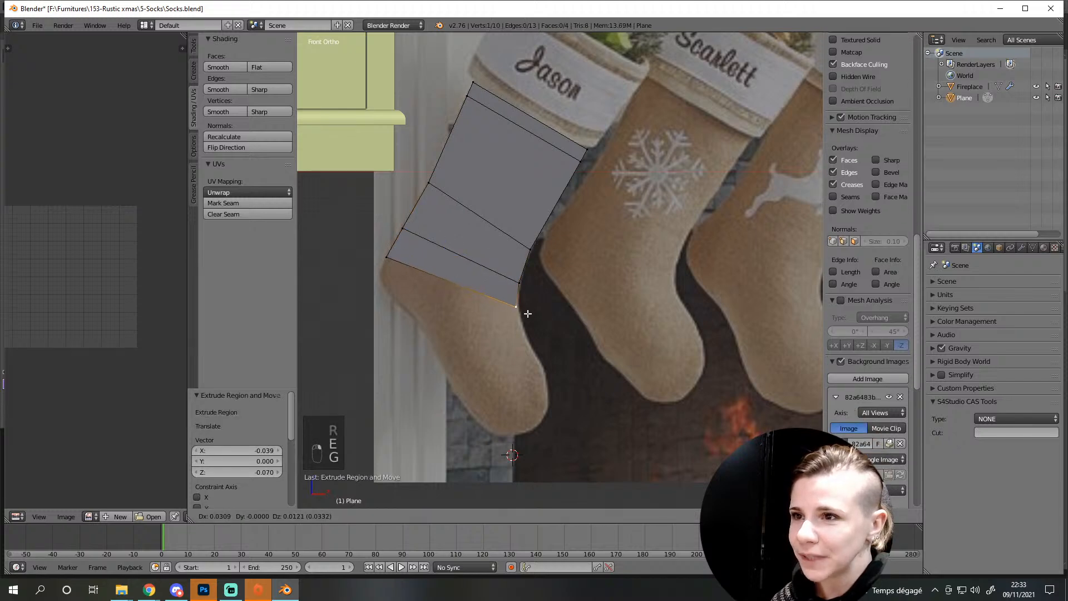
key("g")
left_click(528, 313)
scroll(524, 320, "up", 5)
key("g")
left_click(457, 400)
Trace the stocking's instep down to the toe with a chain of nine extruded vertices
middle_click_drag(463, 393, 516, 211, "shift")
left_click(509, 213, "ctrl")
left_click(525, 262, "ctrl")
left_click(541, 288, "ctrl")
left_click(564, 332, "ctrl")
left_click(575, 363, "ctrl")
left_click(580, 404, "ctrl")
left_click(577, 442, "ctrl")
left_click(560, 470, "ctrl")
left_click(540, 488, "ctrl")
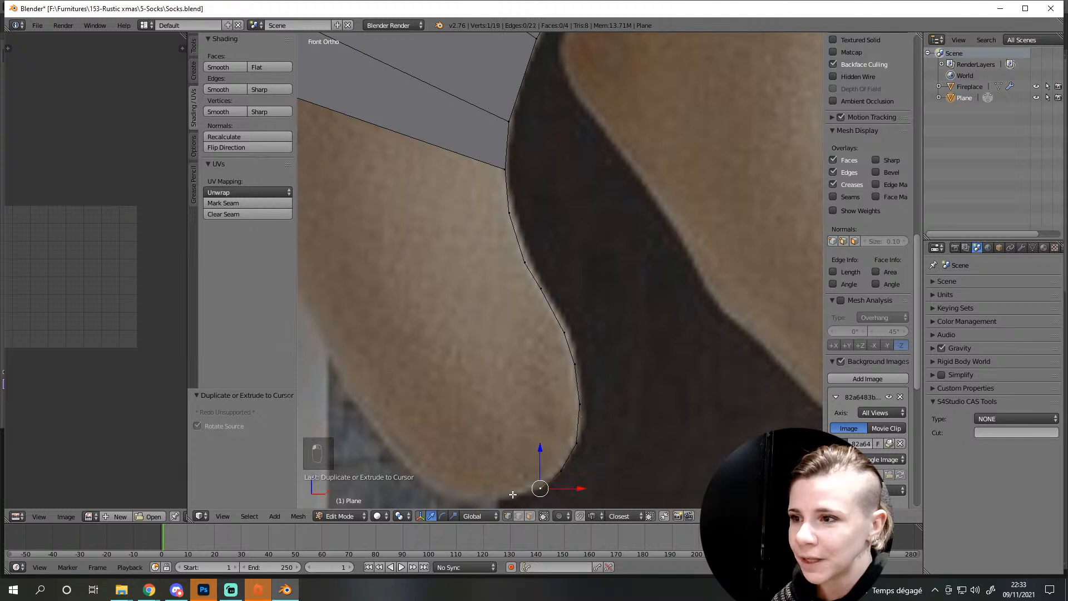
Continue the vertex chain around the toe and back along the sole with five more vertices
middle_click_drag(485, 395, 591, 278, "shift")
left_click(613, 382, "ctrl")
left_click(559, 377, "ctrl")
left_click(510, 347, "ctrl")
left_click(431, 236, "ctrl")
middle_click_drag(386, 148, 534, 388, "shift")
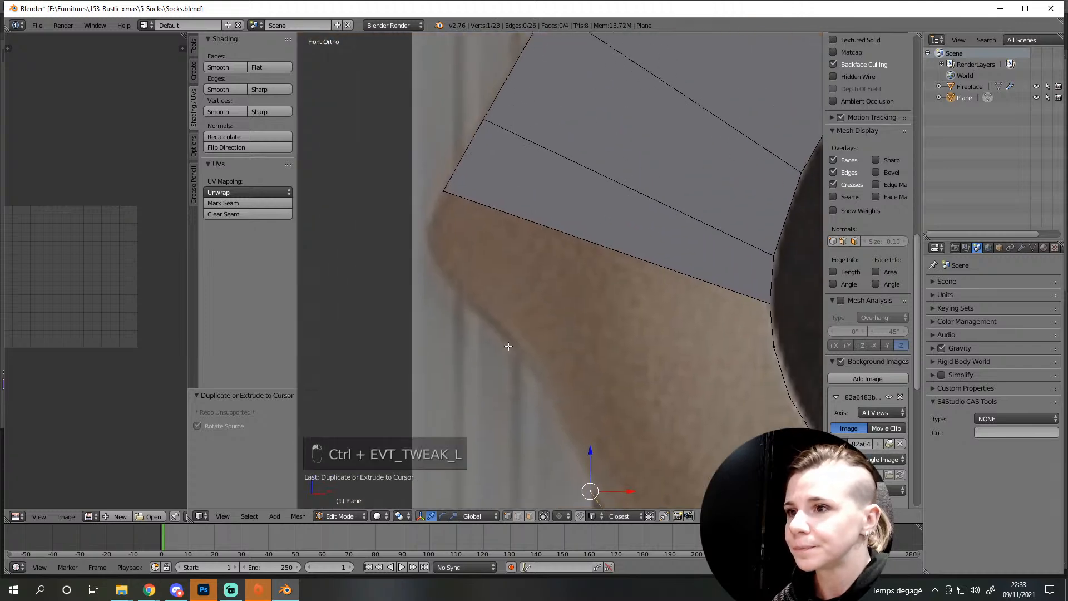
left_click(568, 443, "ctrl")
Redo the last sole vertex closer to the outline and extend the chain to the underside of the heel
left_click(506, 349, "ctrl")
key("ctrl+e")
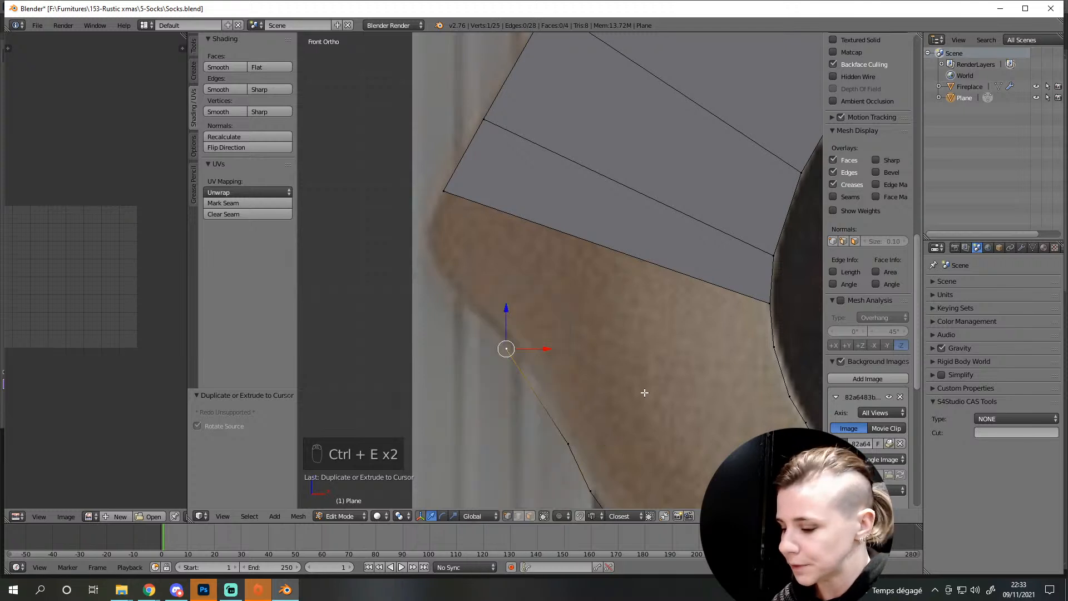
key("ctrl+z")
left_click(535, 373, "ctrl")
left_click(479, 314, "ctrl")
left_click(451, 292, "ctrl")
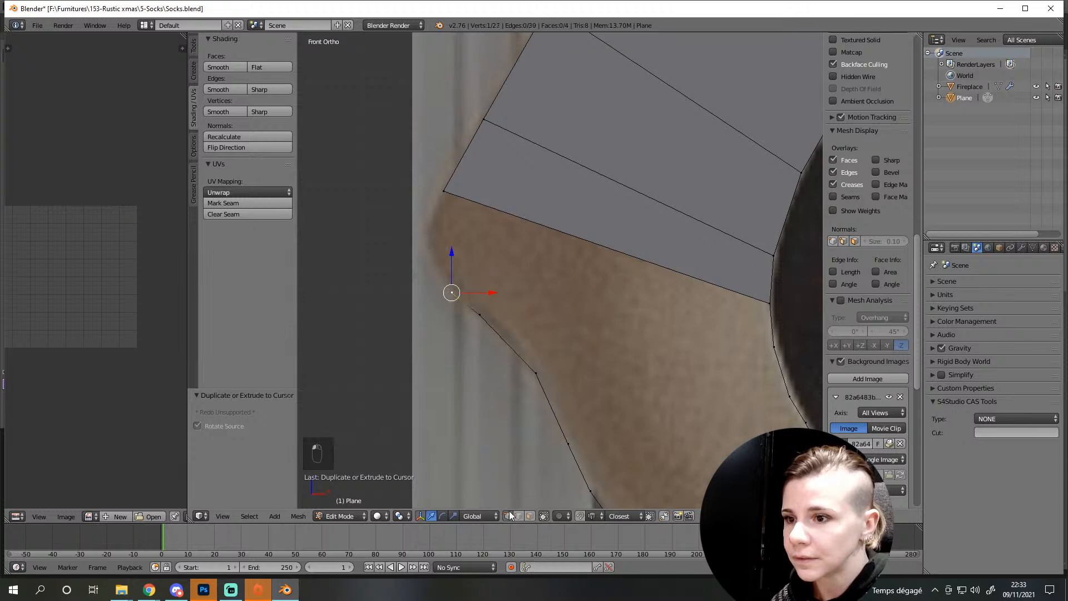
With the transform manipulator turned off, add two heel vertices and join the chain to the leg's back corner with an edge
left_click(420, 516)
left_click(432, 263, "ctrl")
left_click(430, 224, "ctrl")
left_click(444, 192, "shift")
key("f")
Nudge the vertices around the heel so the traced outline follows its rounded shape
scroll(461, 228, "down", 3)
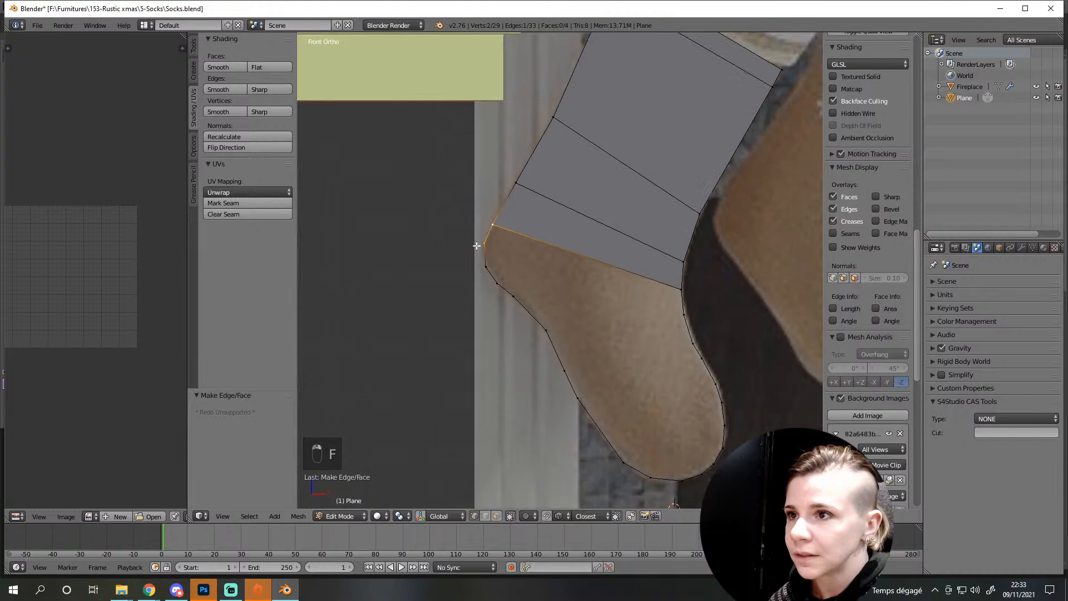
right_click(477, 246)
key("g")
left_click(476, 248)
key("g")
left_click(479, 240)
key("g")
left_click(486, 235)
key("g")
left_click(484, 256)
key("g")
left_click(493, 274)
right_click(515, 298)
key("g")
left_click(522, 302)
Clear the vertex selection and check the traced foot outline
scroll(630, 394, "down", 3)
middle_click_drag(631, 393, 598, 307, "shift")
key("a")
scroll(598, 307, "up", 3)
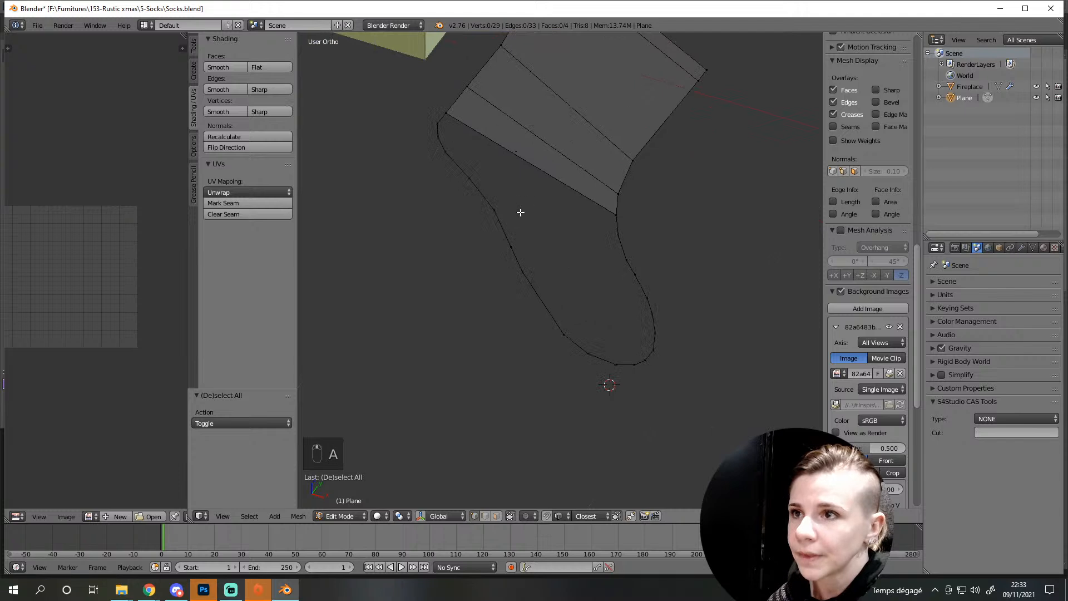
Fill two more faces below the leg from its lower edge, down to the back of the heel
middle_click_drag(519, 212, 550, 317, "shift")
right_click(530, 242)
key("f")
key("f")
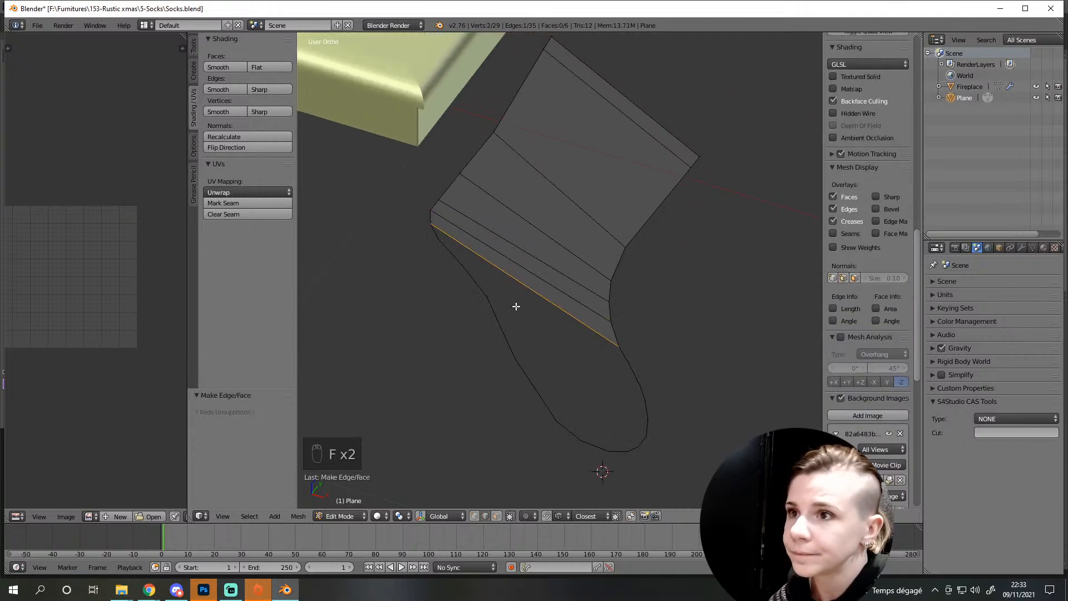
middle_click_drag(517, 305, 555, 271)
key("ctrl+e")
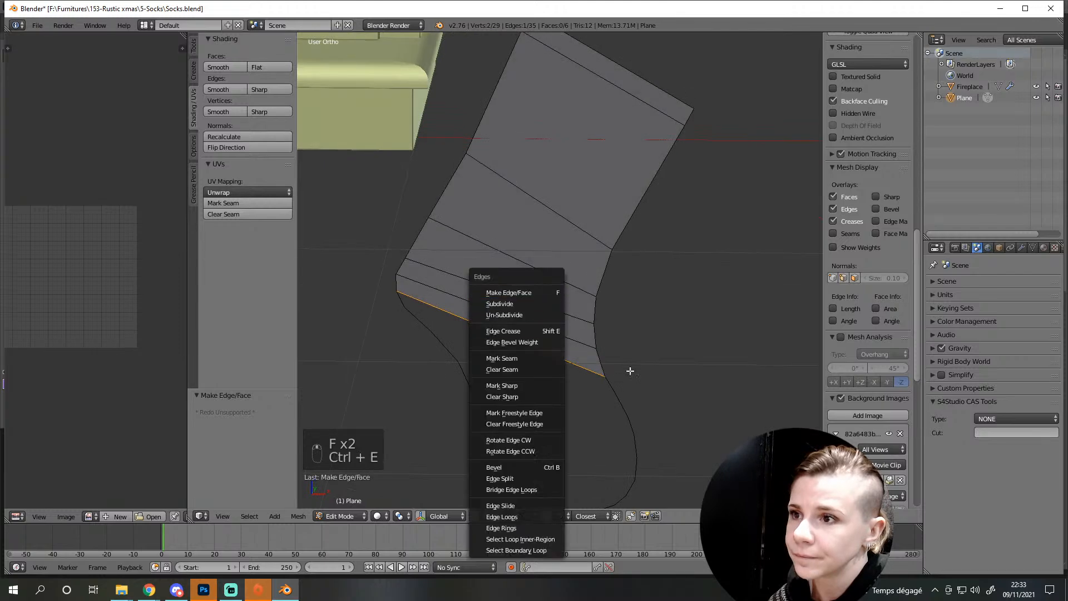
key("Tab")
key("Tab")
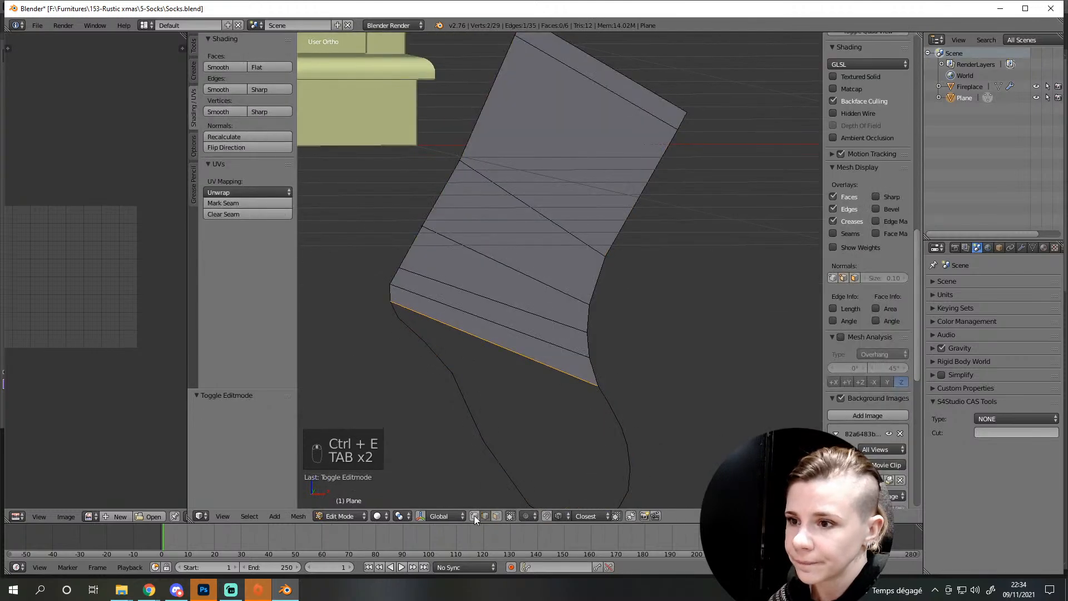
In wireframe display, fill a four-vertex face from the curved underside of the heel to the front ankle vertex
key("z")
right_click(397, 317)
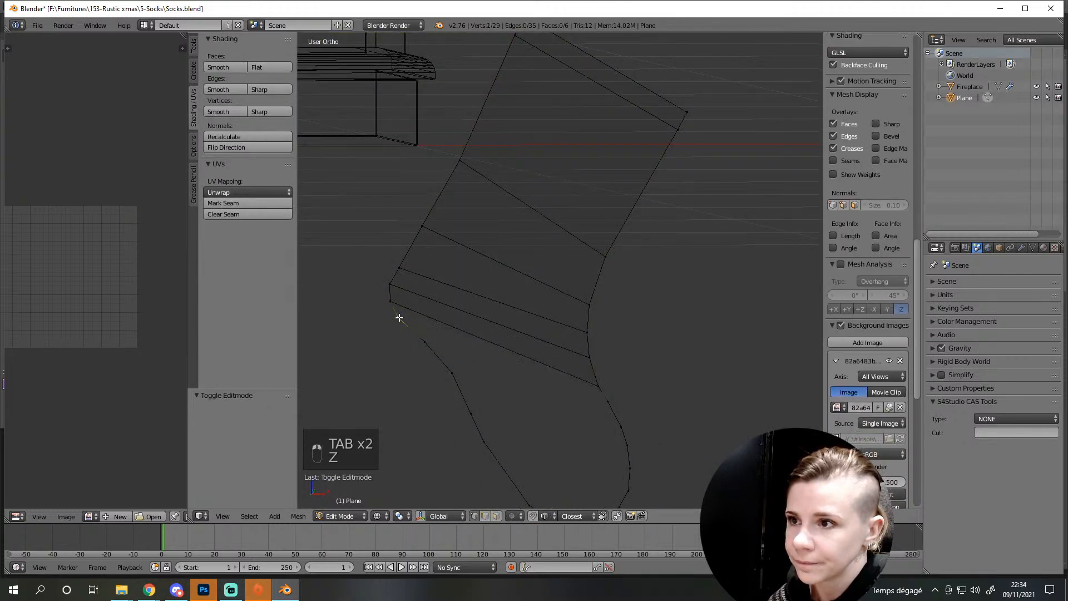
right_click(424, 342, "shift")
right_click(390, 301, "shift")
right_click(598, 385, "shift")
key("f")
Fill a face joining three sole vertices just past the heel with the same front ankle vertex
right_click(424, 342)
right_click(452, 372, "shift")
right_click(475, 415, "shift")
right_click(597, 385, "shift")
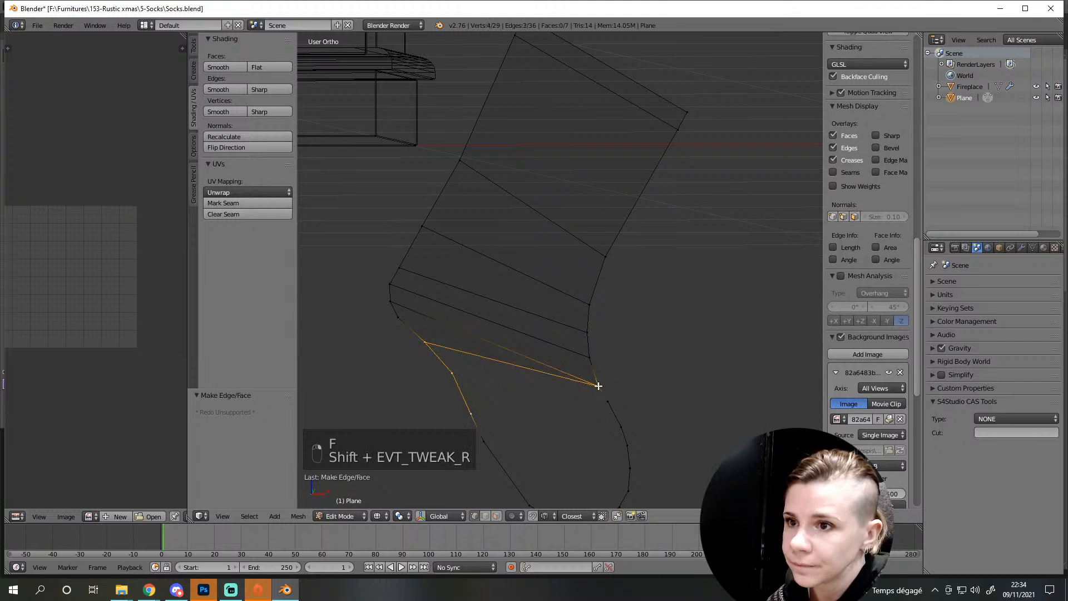
key("f")
middle_click_drag(555, 403, 544, 340, "shift")
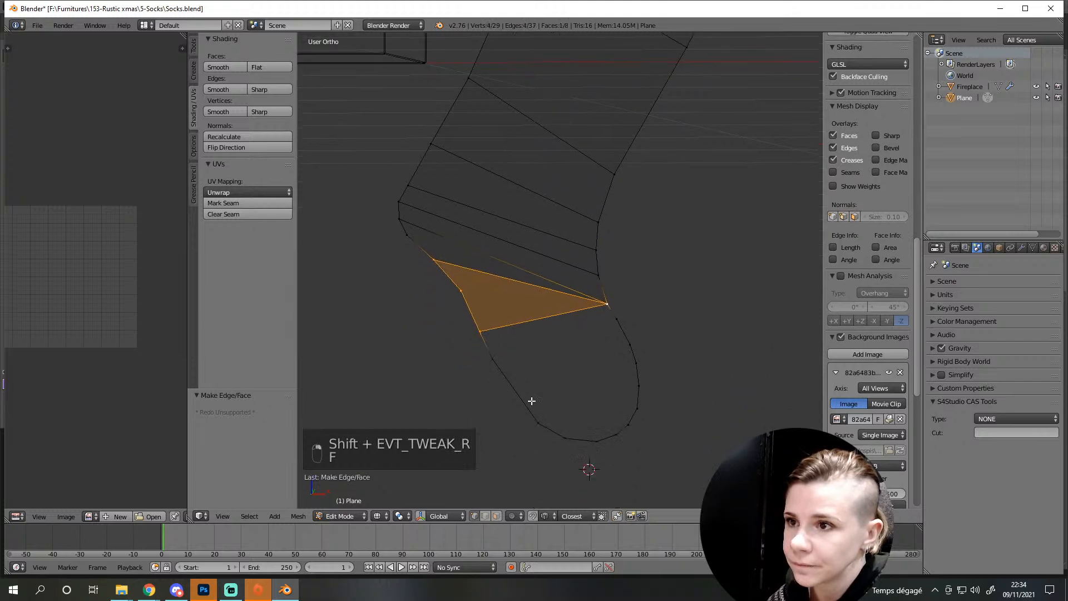
left_click(486, 516)
right_click(525, 321)
key("z")
key("f")
key("f")
key("ctrl+z")
key("ctrl+z")
key("ctrl+z")
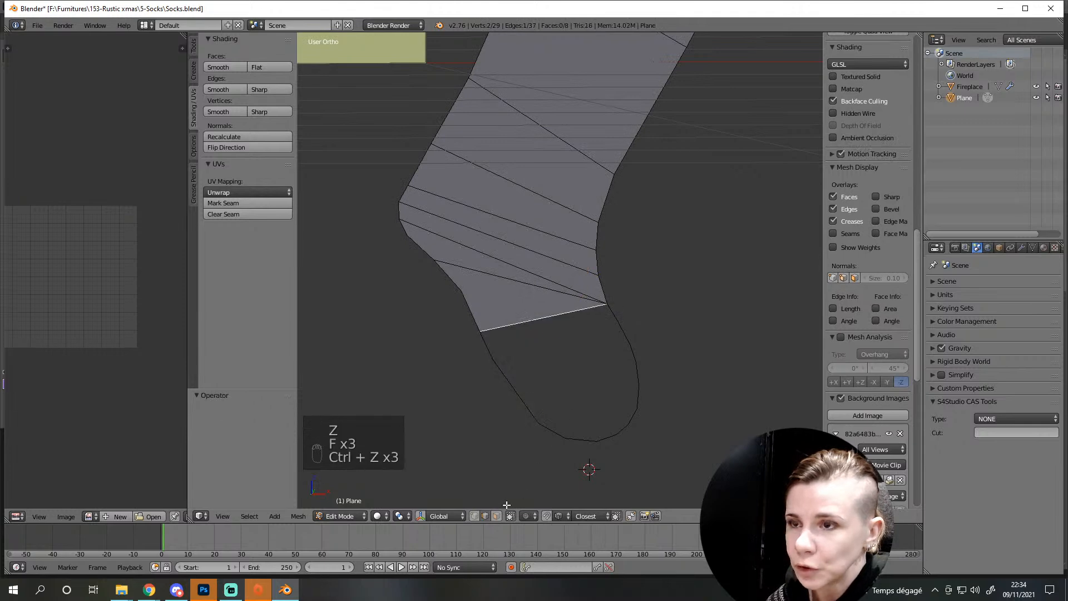
In wireframe display, fill two four-vertex faces across the middle of the foot between the instep and the sole
key("z")
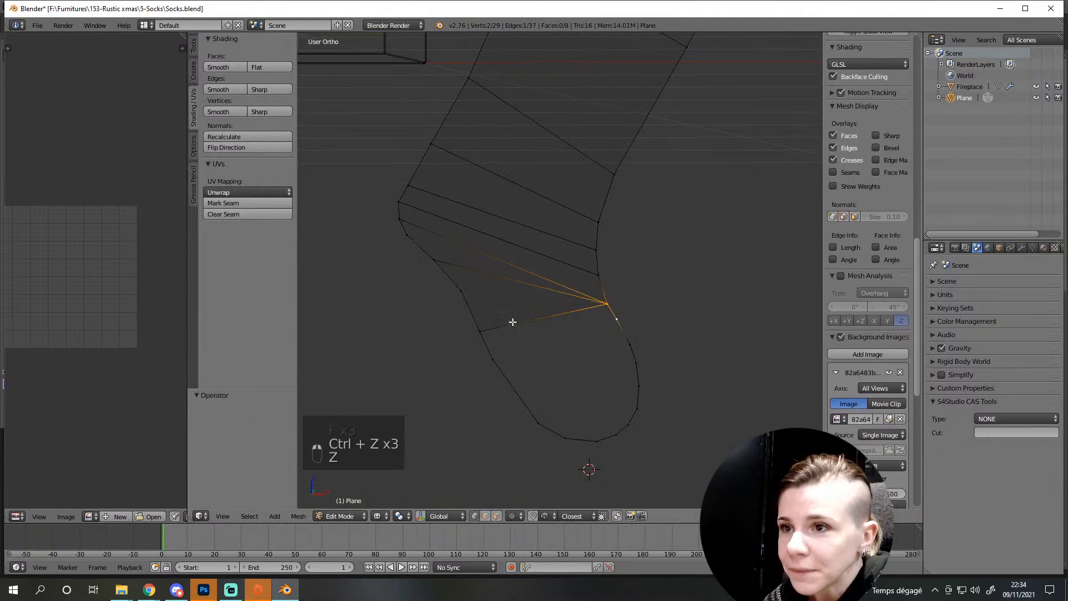
right_click(482, 333, "shift")
right_click(493, 359, "shift")
key("f")
right_click(618, 328)
right_click(630, 344, "shift")
right_click(538, 422, "shift")
right_click(493, 358, "shift")
key("f")
Fill two further four-vertex faces across the front of the foot, working toward the toe
right_click(631, 356)
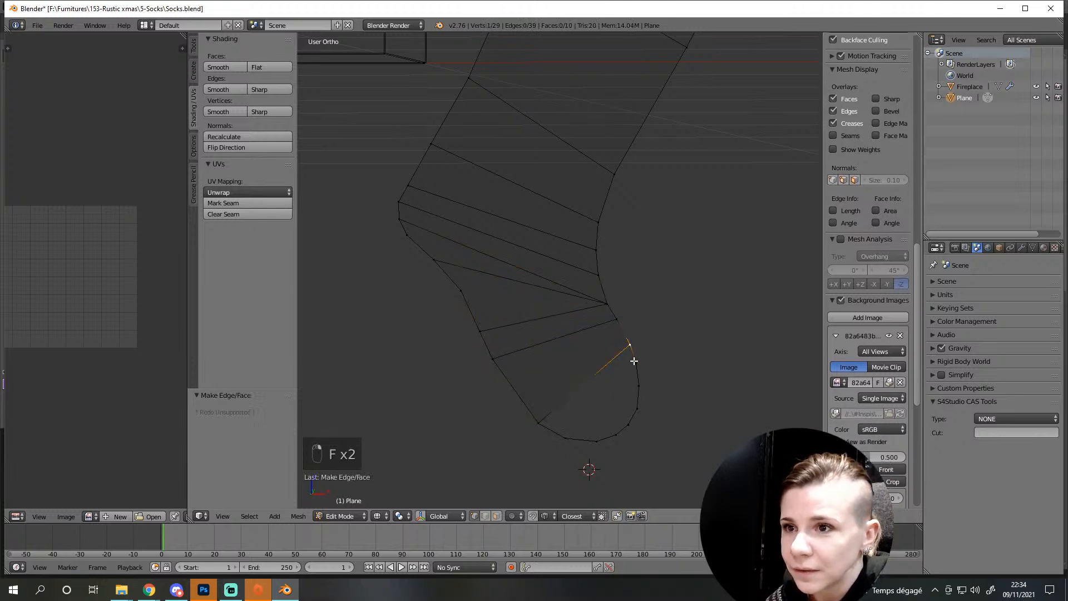
right_click(565, 437, "shift")
right_click(538, 423, "shift")
key("f")
right_click(565, 438)
right_click(638, 364, "shift")
right_click(641, 385, "shift")
right_click(595, 441, "shift")
key("f")
Fill the four-vertex face just inside the rounded toe tip
right_click(598, 437)
right_click(618, 432, "shift")
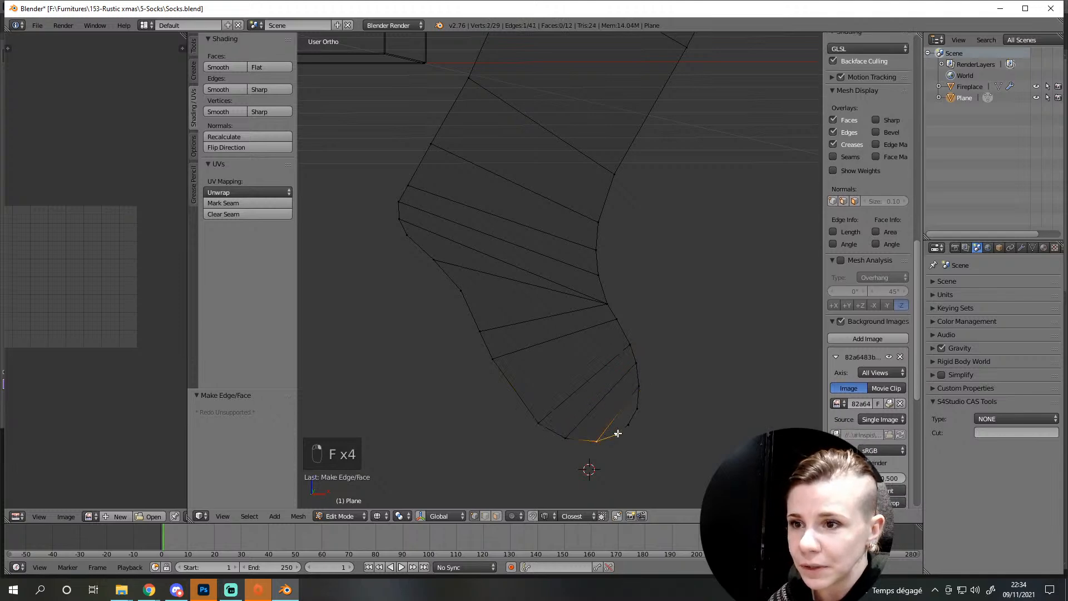
right_click(641, 386, "shift")
right_click(638, 410, "shift")
key("f")
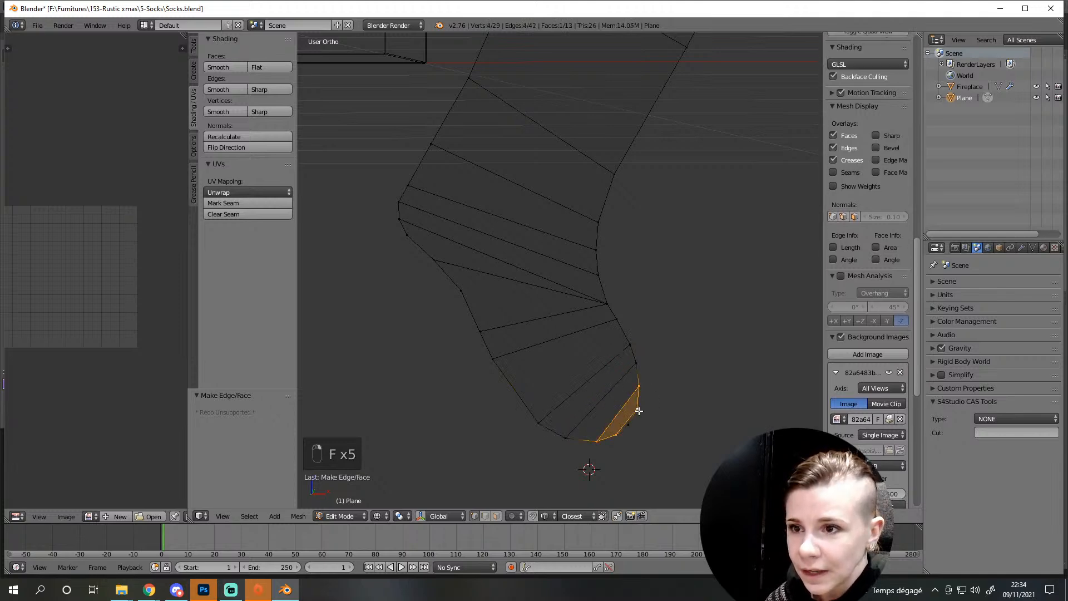
right_click(637, 411, "shift")
scroll(641, 406, "down", 2)
scroll(615, 350, "up", 6)
key("ctrl+z")
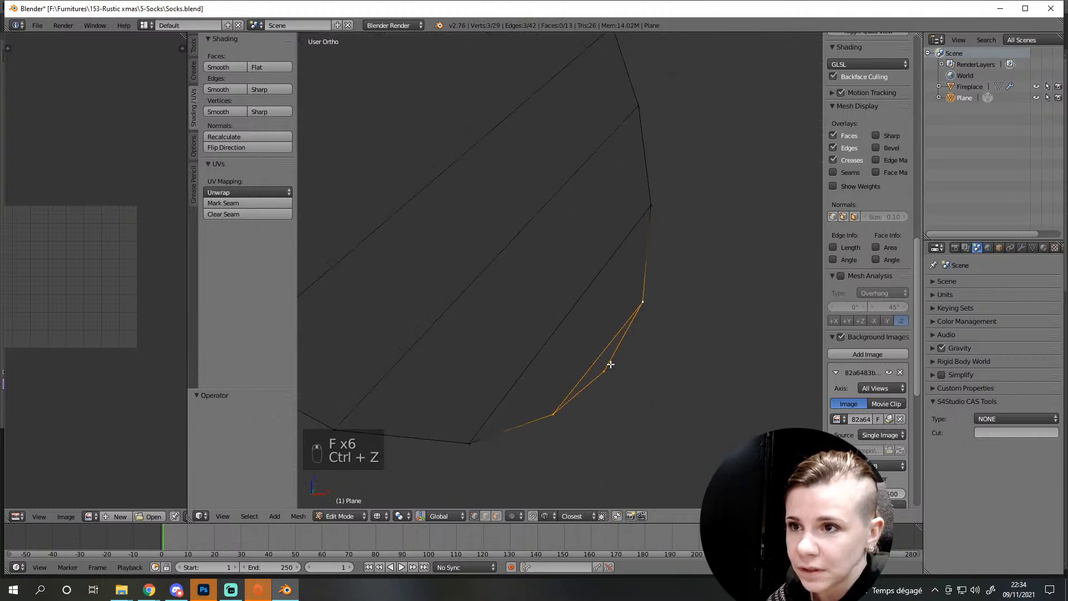
Select the two end vertices of the toe tip's upper open edge and subdivide that edge once
key("a")
right_click(606, 372)
right_click(640, 307, "shift")
left_click(194, 47)
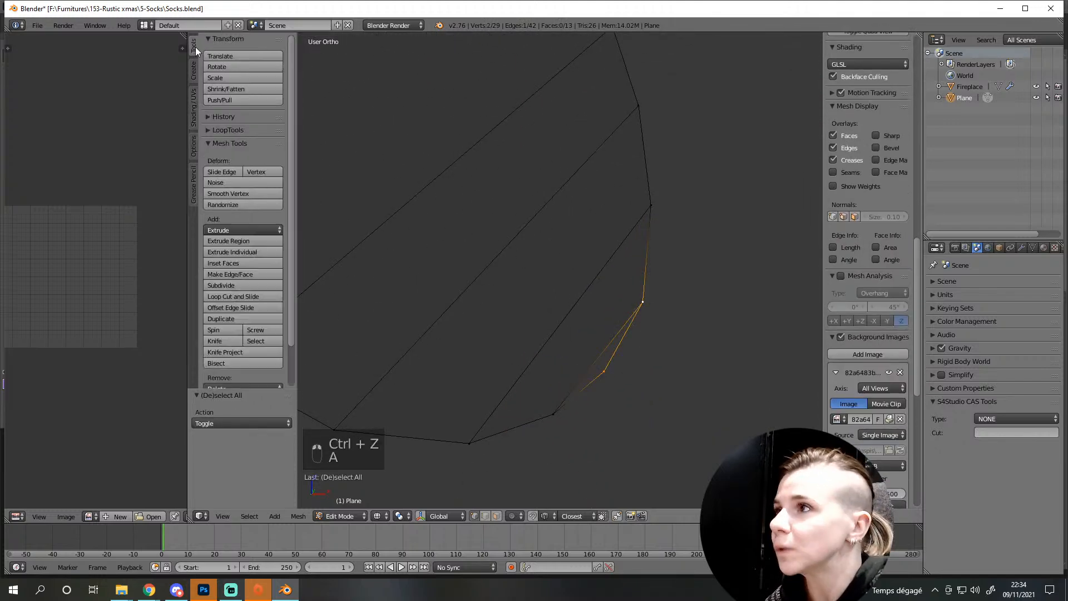
left_click(220, 285)
Reposition the new toe vertex and its lower neighbour so the toe tip follows a smooth curve
right_click(622, 335)
key("g")
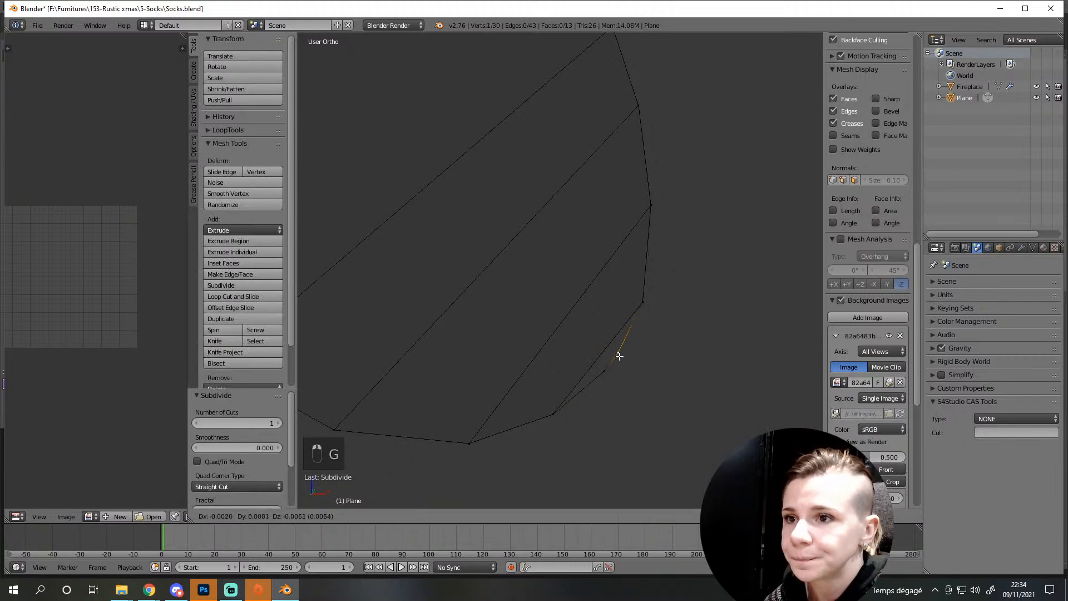
left_click(612, 362)
key("g")
left_click(603, 375)
key("g")
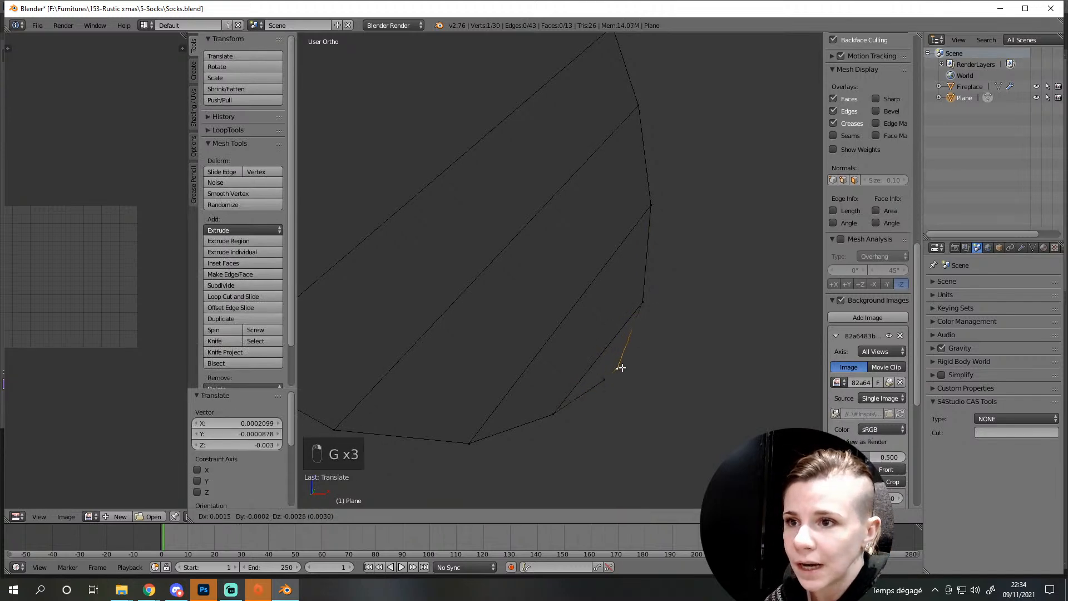
left_click(615, 361)
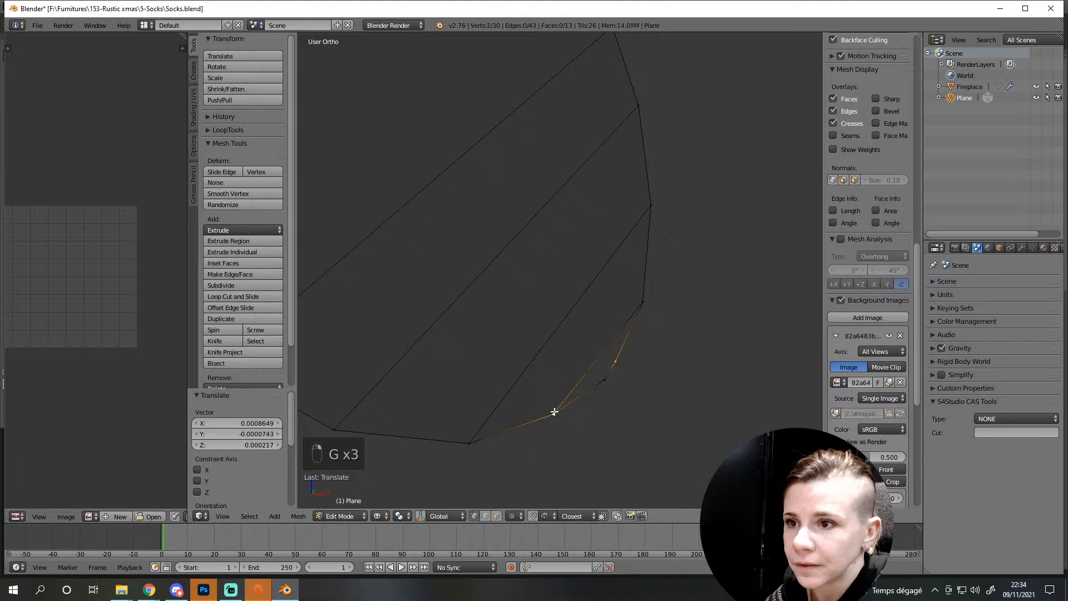
Select the four toe-tip vertices and fill the last open gap with a face
right_click(554, 411, "shift")
right_click(609, 383, "shift")
right_click(646, 299, "shift")
key("g")
right_click(638, 323)
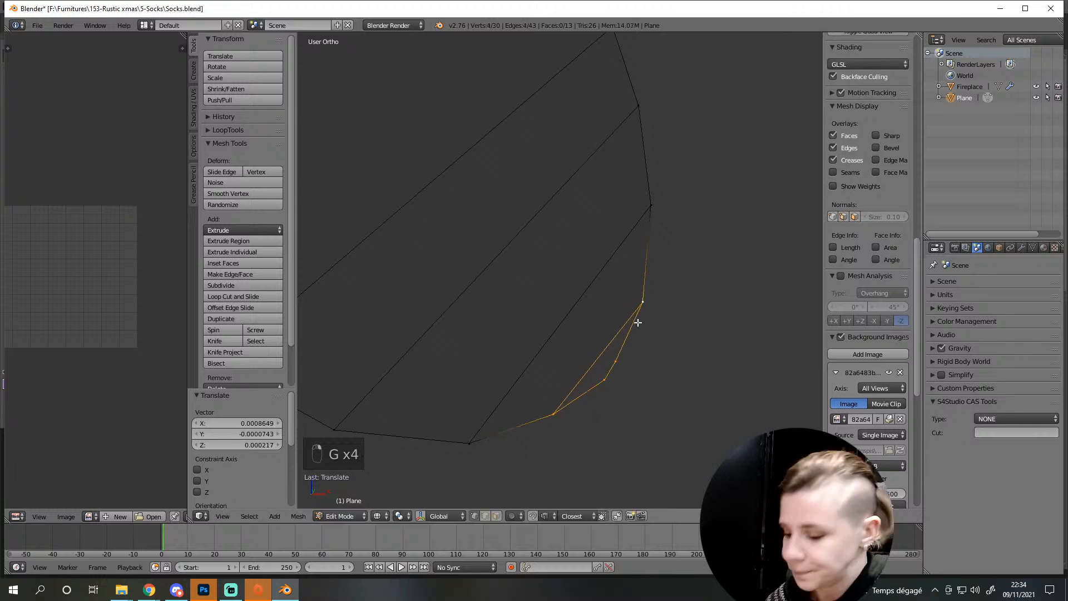
key("f")
scroll(637, 318, "down", 4)
Return to Object Mode with solid shading and check the filled sock silhouette against the reference picture
key("a")
key("Tab")
key("z")
middle_click_drag(567, 265, 492, 357)
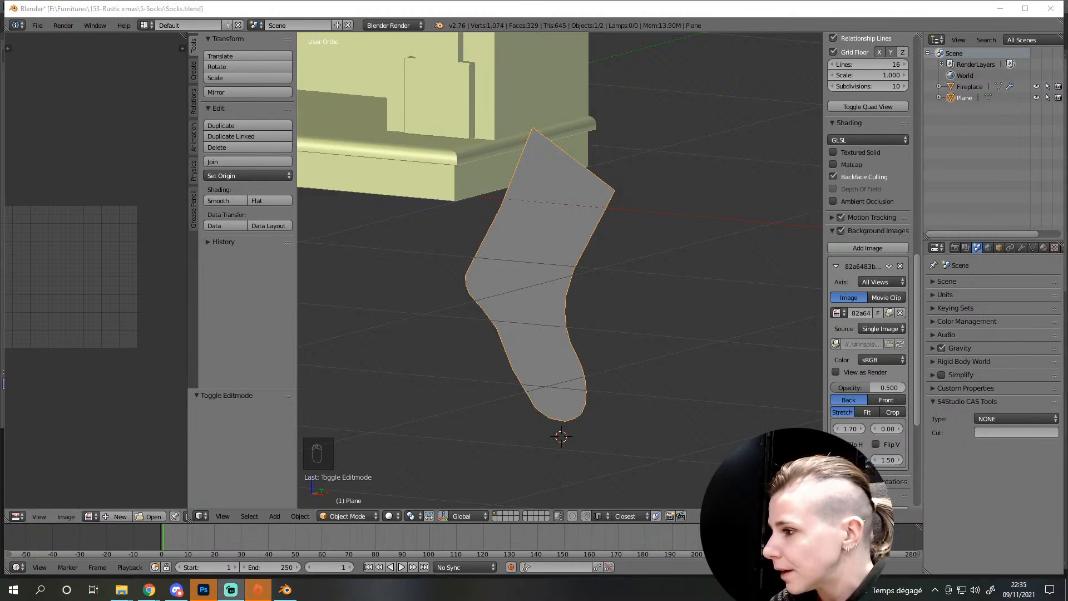
middle_click_drag(510, 286, 551, 456)
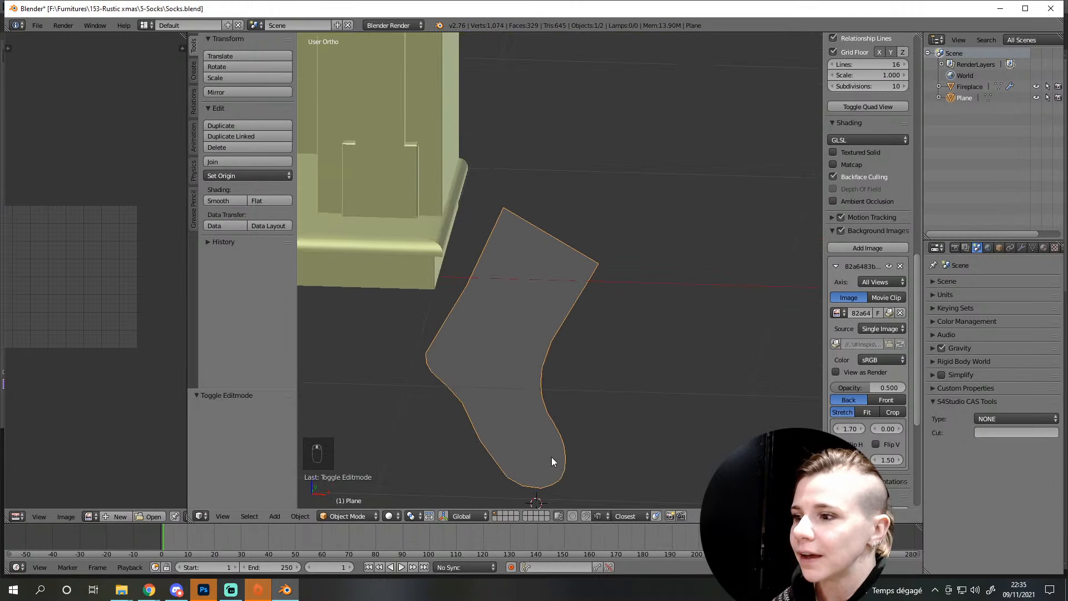
key("KP_1")
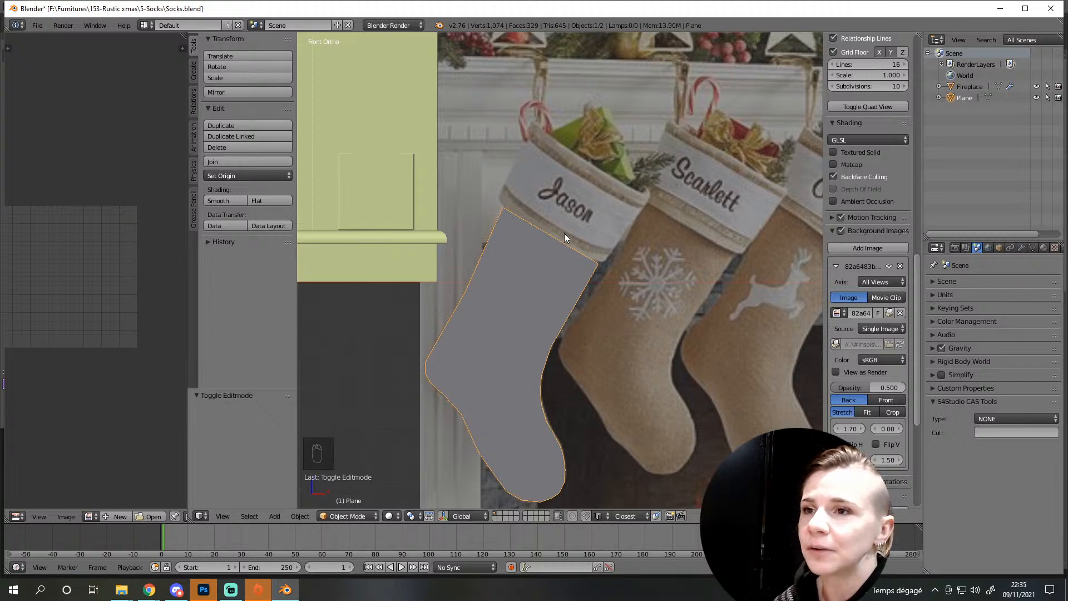
Extrude the entire flat sock mesh by about 0.034 along its normal to give it thickness
middle_click_drag(555, 237, 499, 370)
key("Tab")
key("l")
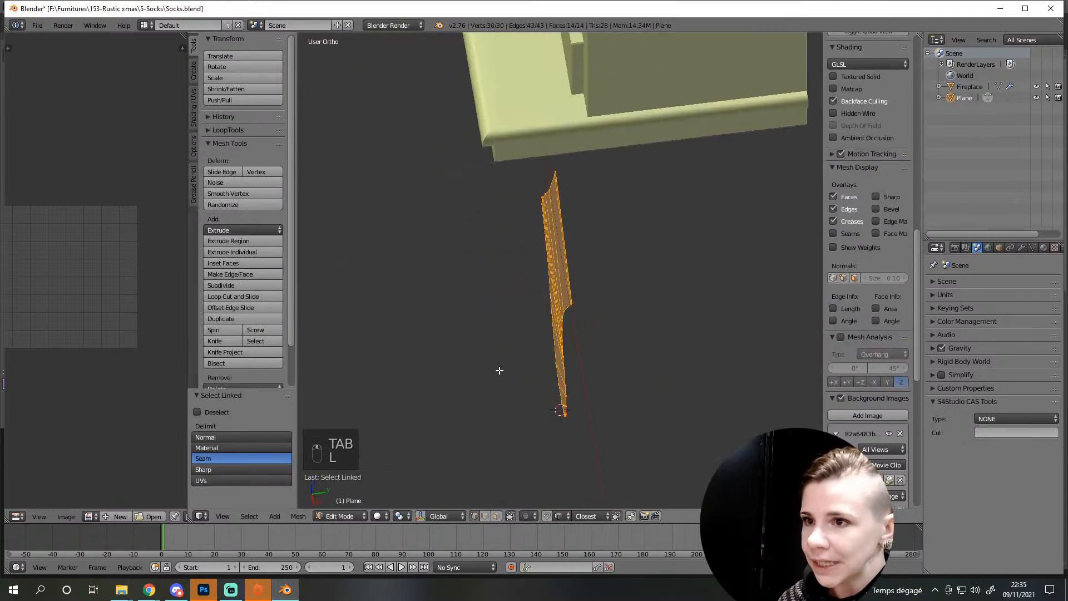
key("e")
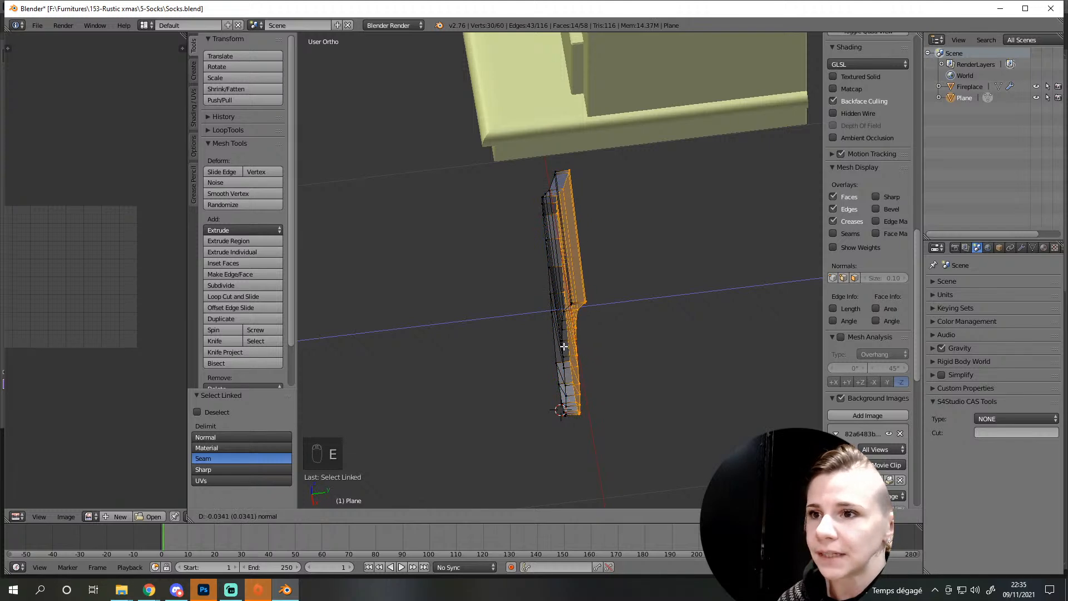
left_click(563, 345)
mouse_move(563, 346)
middle_mouse_down()
mouse_move(601, 358)
mouse_move(560, 362)
middle_mouse_up()
scroll(560, 362, "up", 3)
key("a")
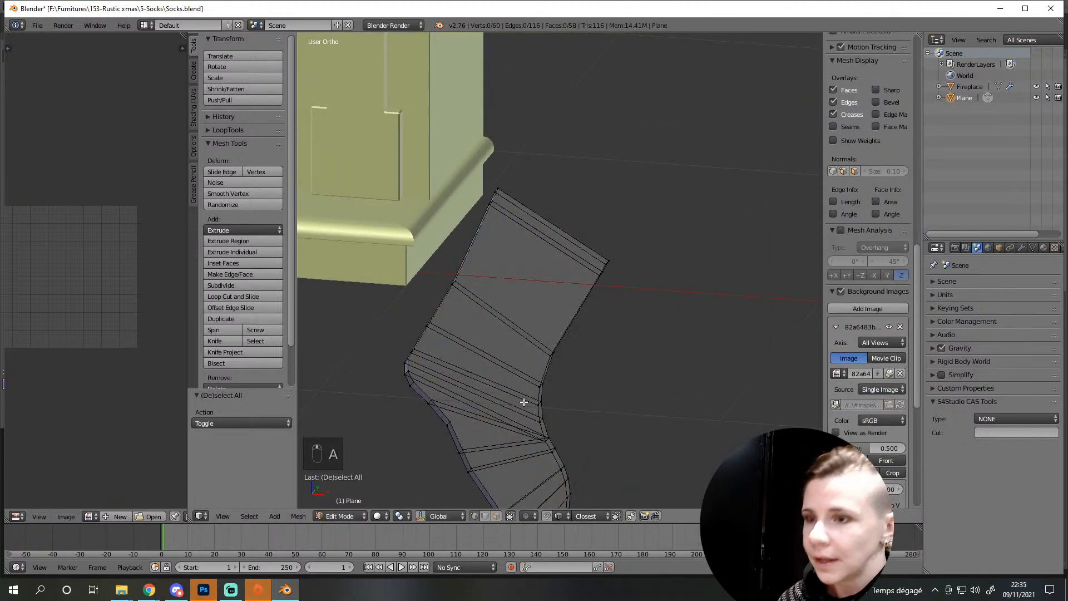
Select the whole linked sock mesh and flip the direction of its normals
key("l")
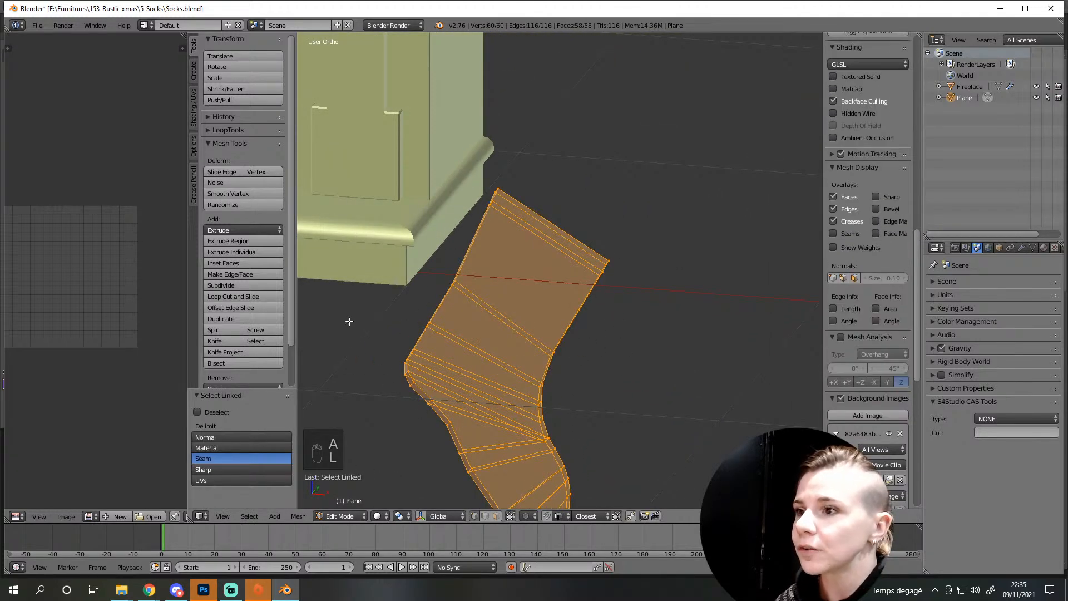
left_click(192, 105)
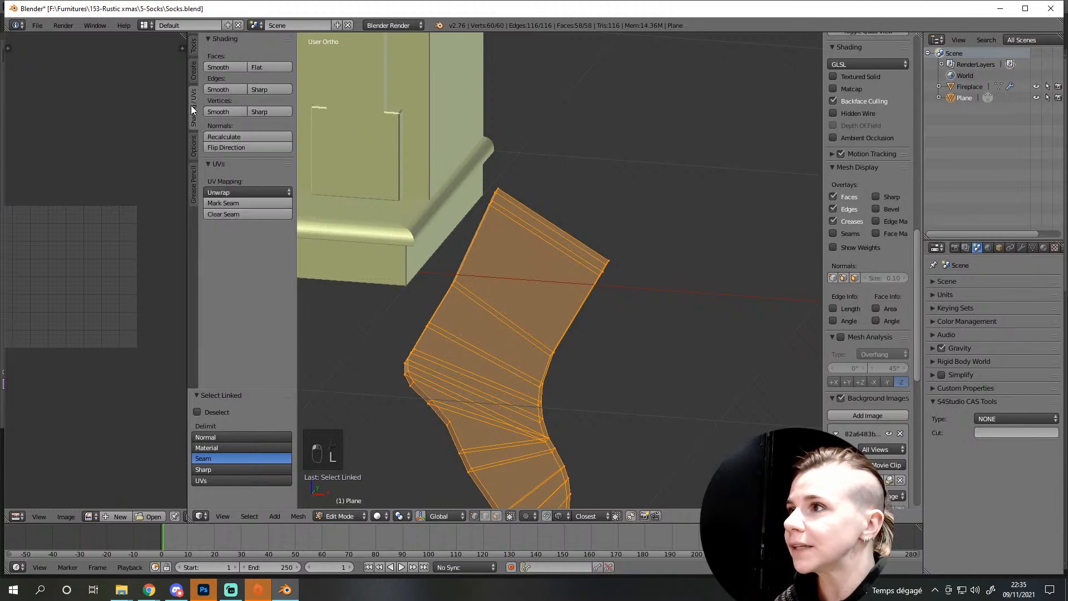
left_click(219, 146)
middle_click_drag(489, 274, 489, 317)
key("a")
middle_click_drag(591, 417, 601, 329)
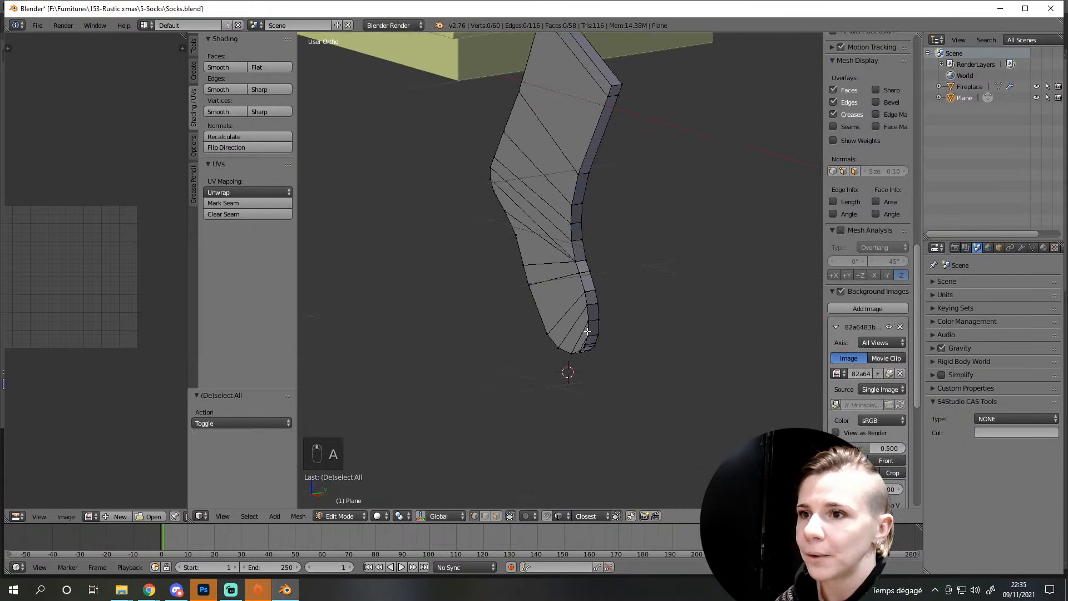
In face selection mode, extrude the sock's top opening face in place and scale it uniformly by 1.034
middle_click_drag(597, 376, 580, 419)
left_click(496, 515)
right_click(607, 236)
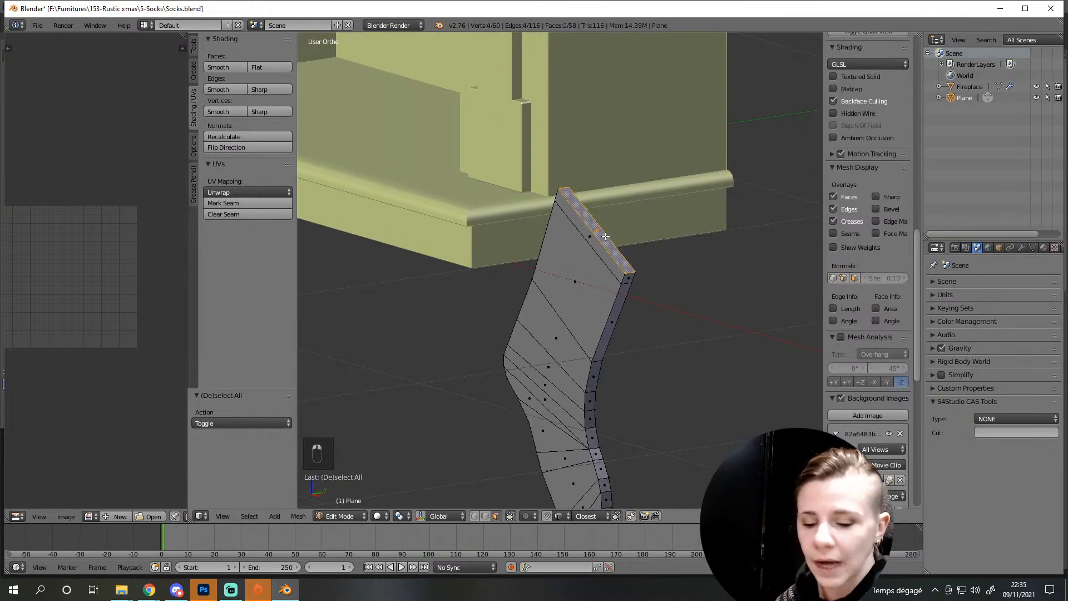
key("KP_1")
middle_click_drag(609, 241, 603, 292, "shift")
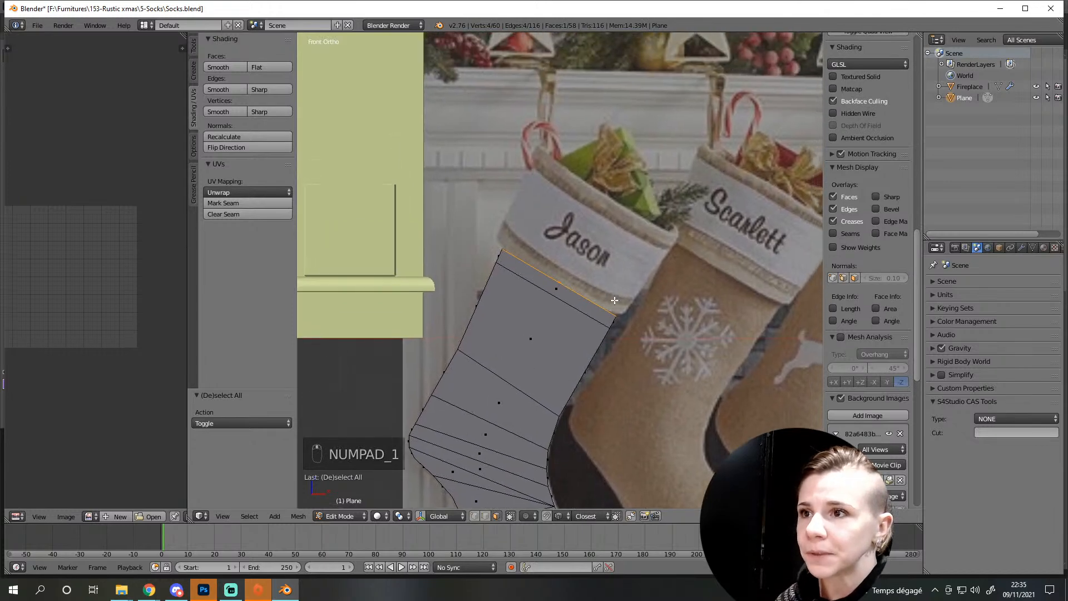
key("e")
right_click(620, 306)
middle_click_drag(621, 306, 526, 328)
key("s")
left_click(662, 295)
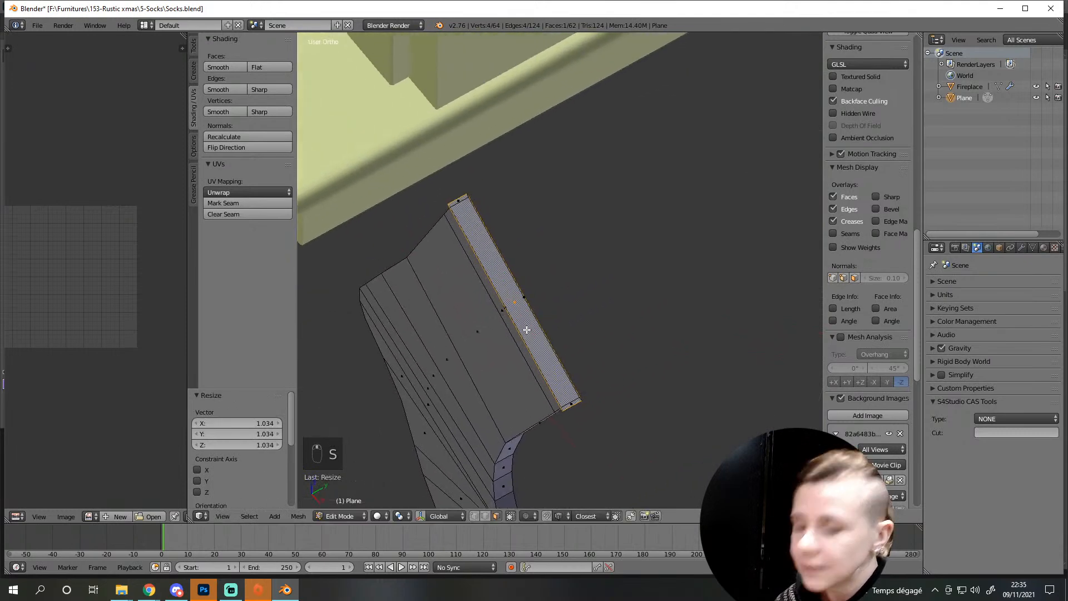
Scale the extruded top face by 1.347 along the Y axis only
key("s")
key("y")
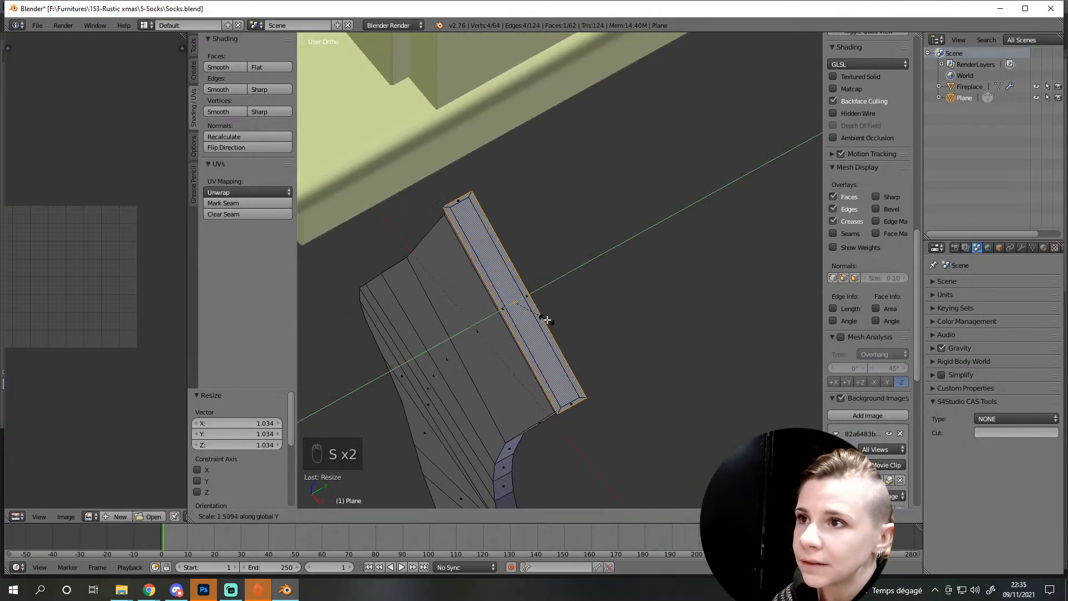
left_click(526, 330)
Over the front reference in wireframe, extrude the top face up by X 0.006 and Z 0.010 and scale it by 1.101
middle_click_drag(525, 330, 601, 286)
key("KP_1")
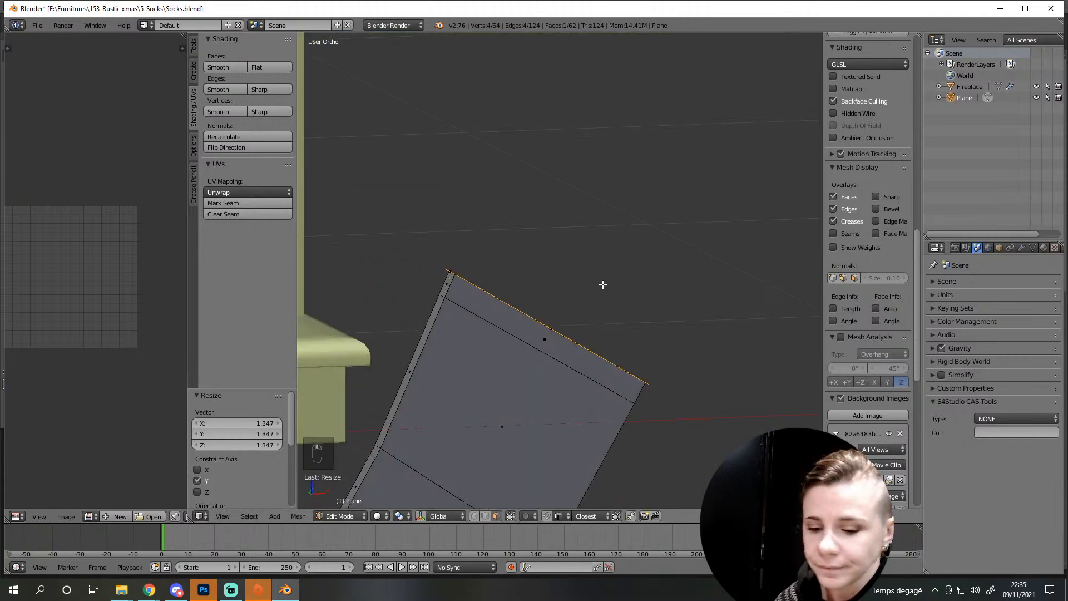
key("z")
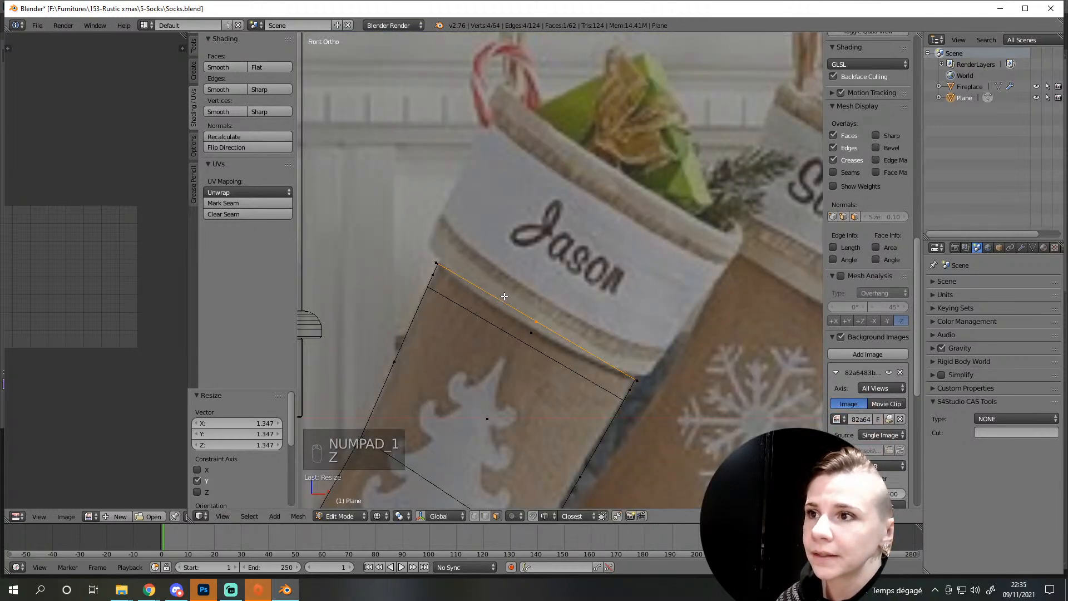
key("e")
key("s")
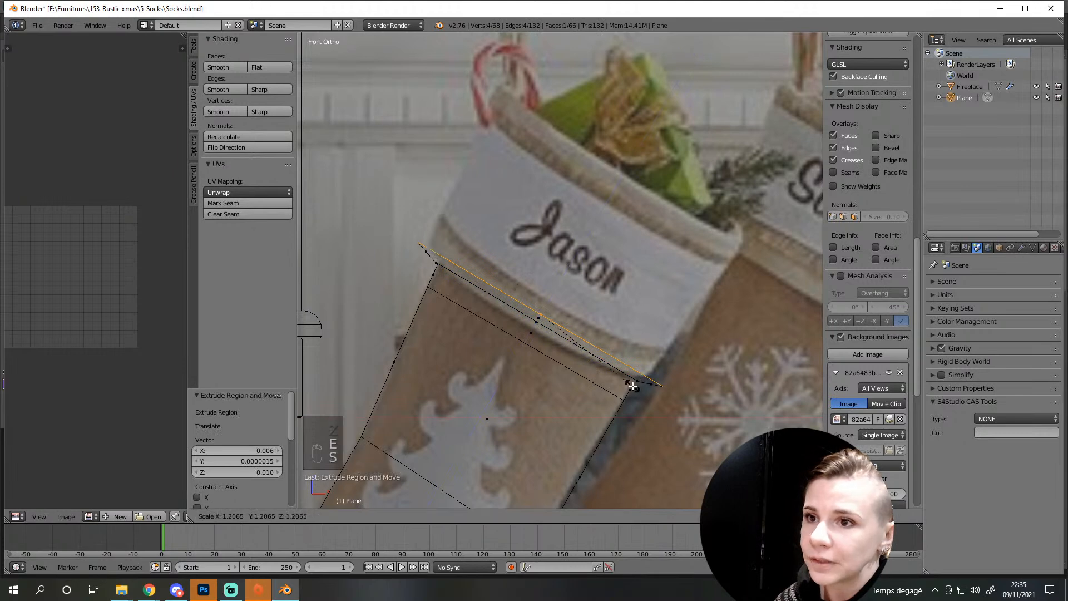
left_click(628, 375)
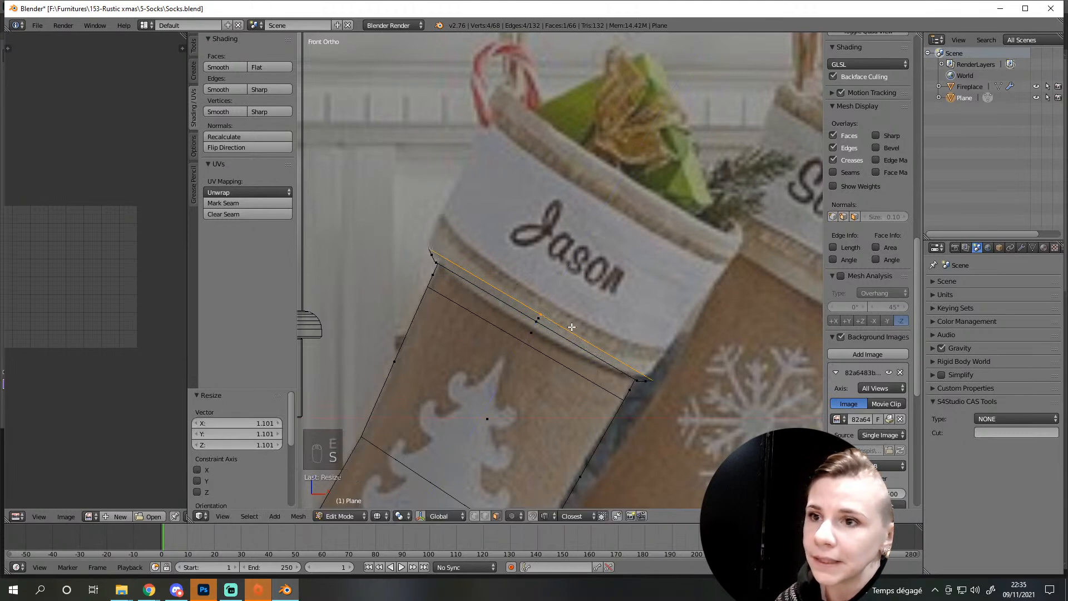
Undo the in-place extrusion of the sock's top face together with the preceding scaling and extrusion
key("e")
right_click(615, 182)
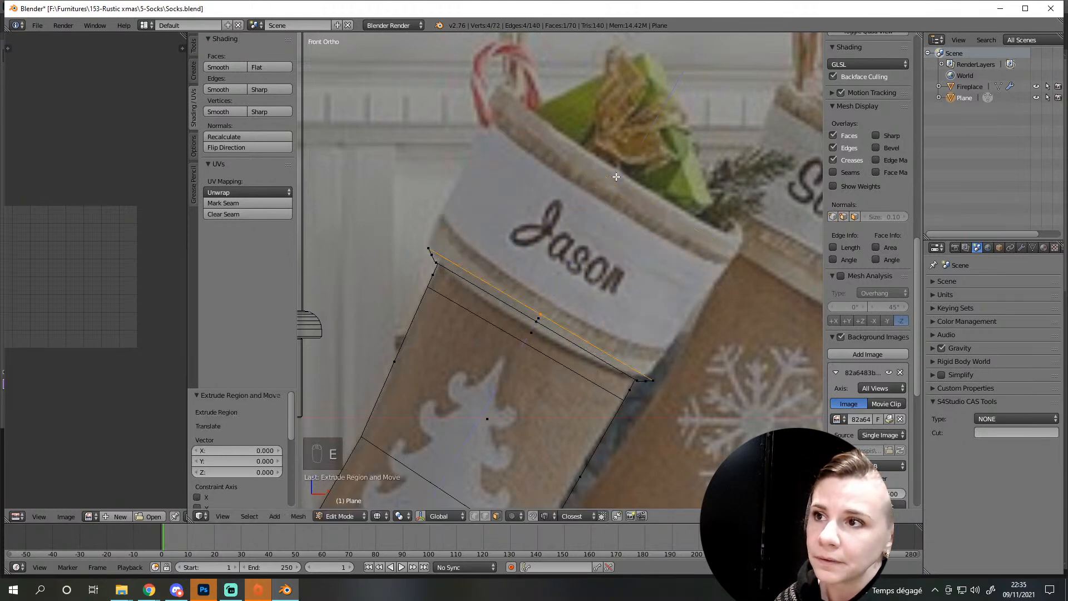
key("ctrl+z")
key("ctrl+z")
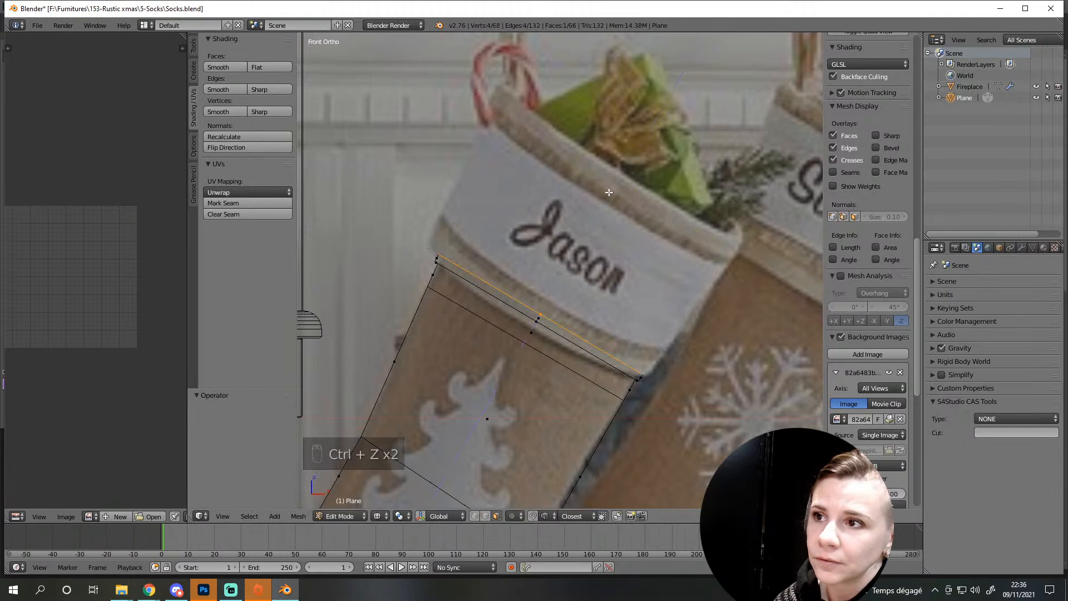
key("ctrl+z")
Try scaling the extruded top face uniformly by 1.074, and undo the recent scaling
key("s")
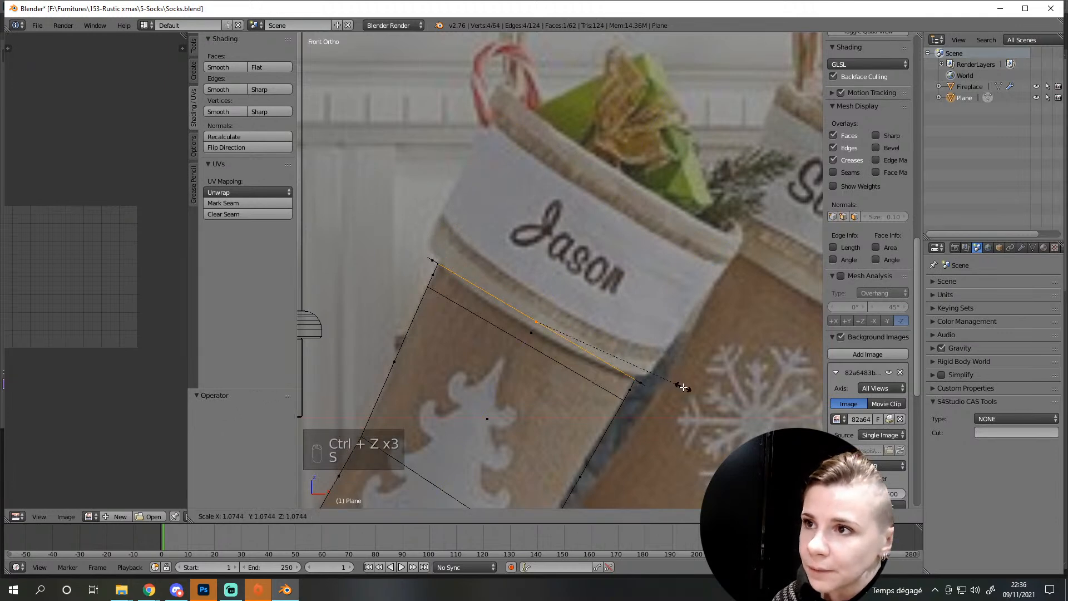
left_click(675, 383)
key("g")
right_click(639, 317)
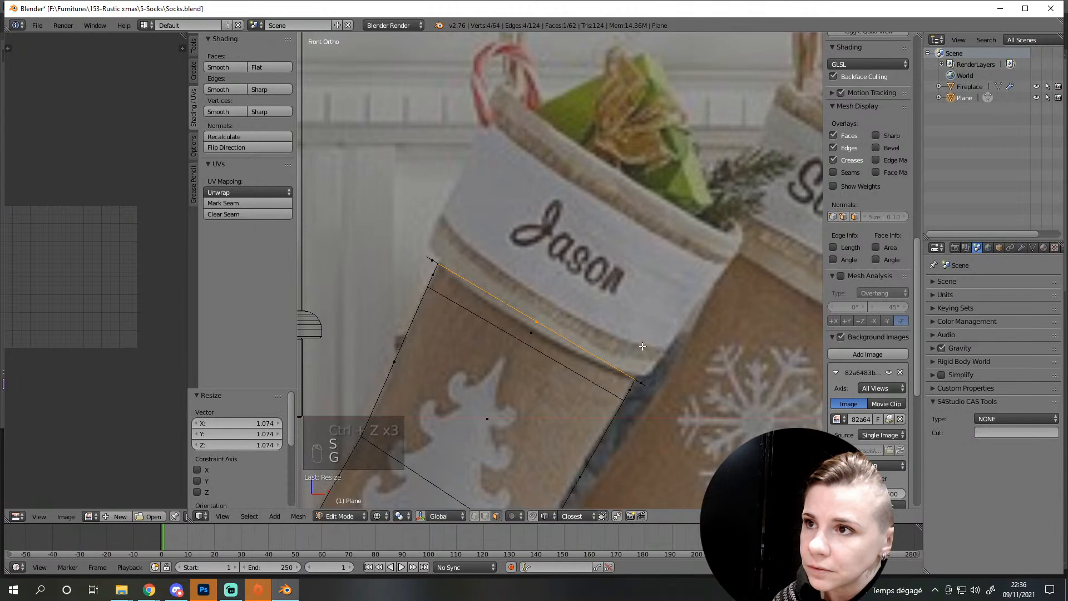
key("ctrl+z")
key("ctrl+z")
key("ctrl+z")
Scale the extruded top face uniformly by 1.148 and raise it by 0.016 along Z over the front reference
middle_click_drag(558, 284, 606, 393)
key("s")
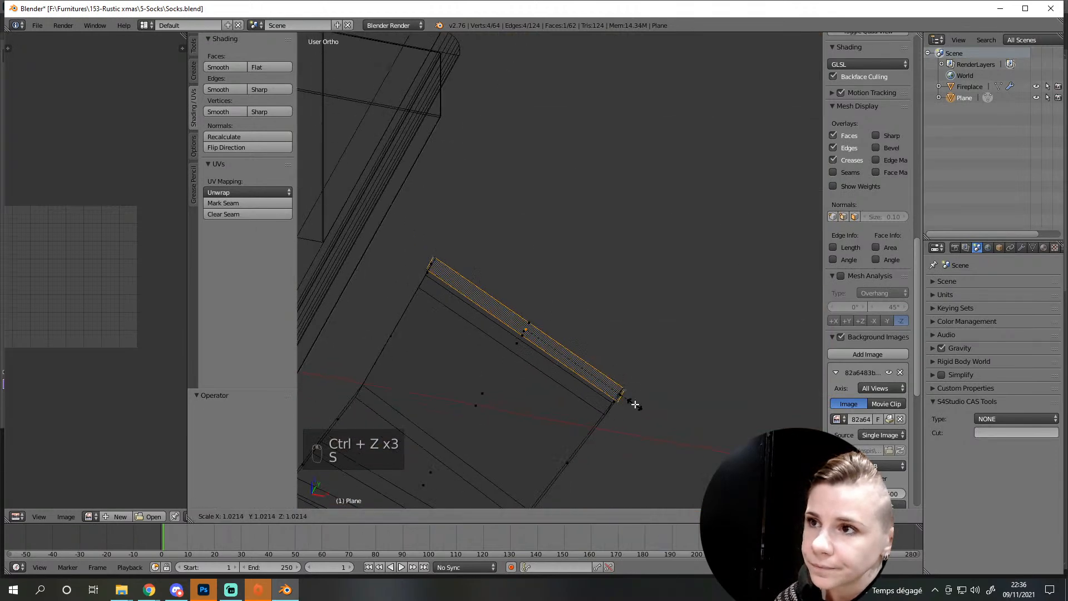
left_click(643, 417)
key("KP_1")
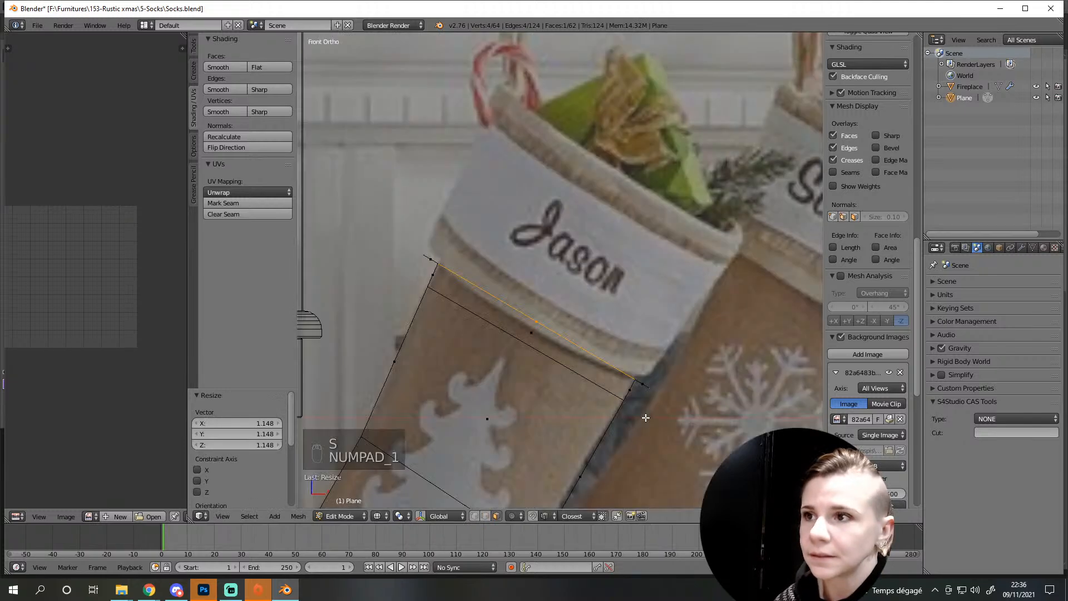
key("g")
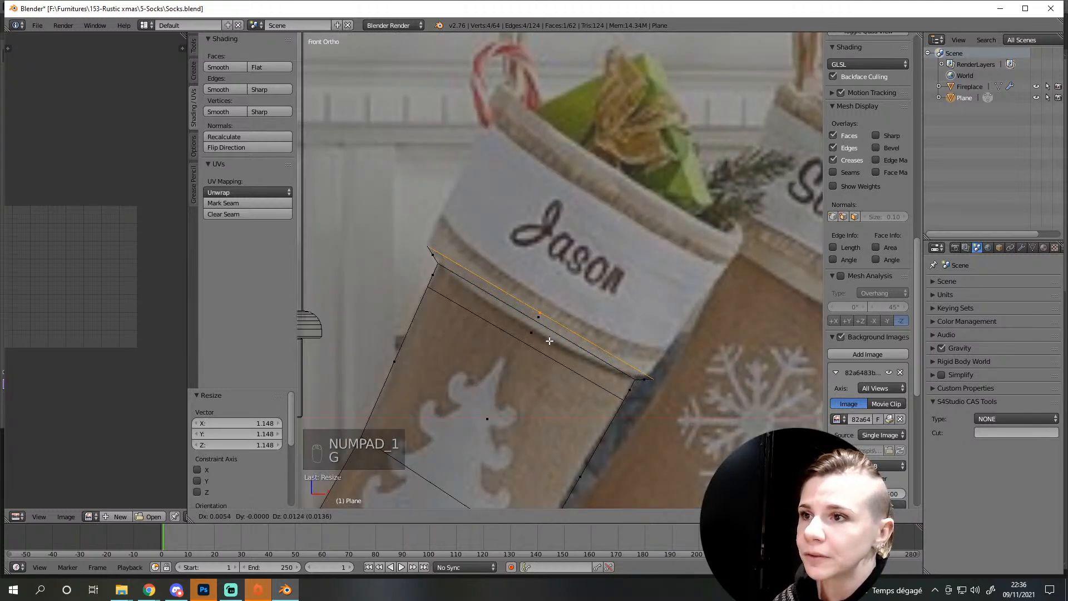
left_click(545, 339)
Extrude the top face by X 0.118 and Z 0.201 to the reference cuff's upper rim and scale it by 1.087
key("e")
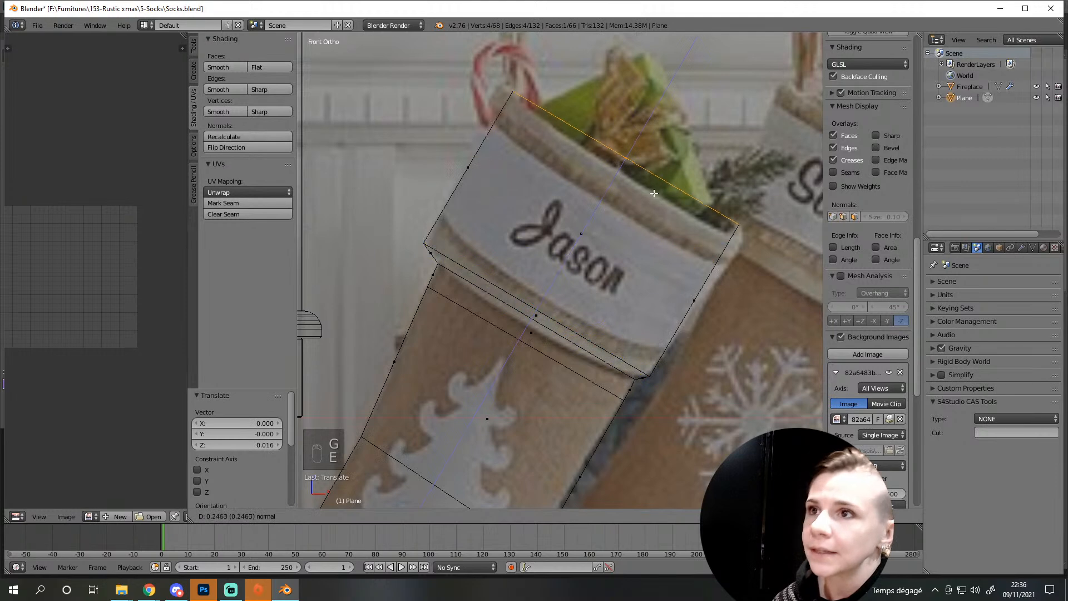
right_click(786, 267)
key("s")
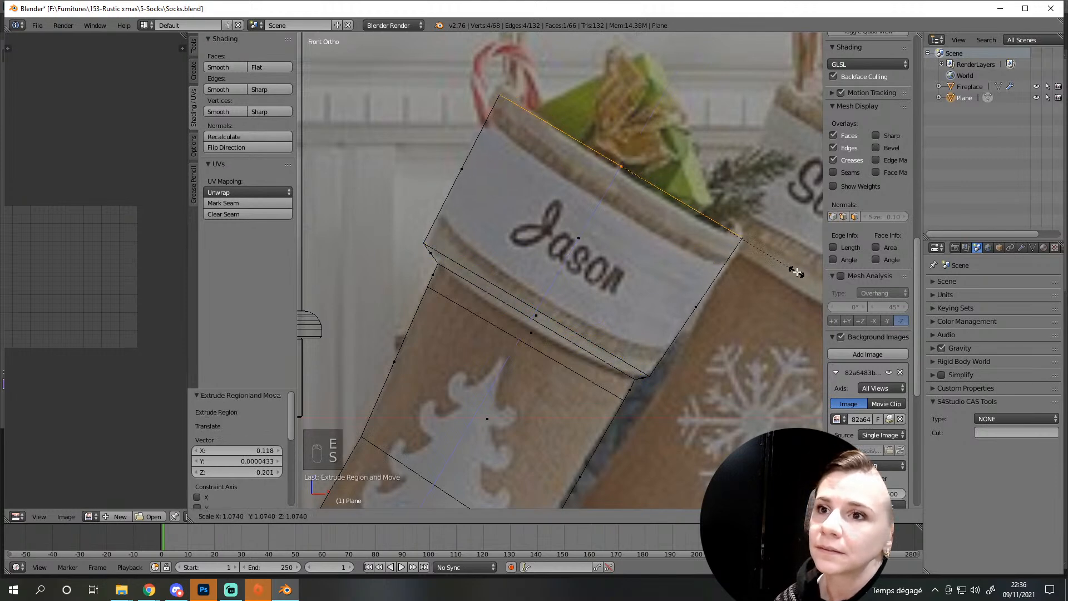
left_click(798, 274)
Inspect the sock and its cuff from several angles in solid shading, both in Edit Mode and in Object Mode
key("z")
middle_click_drag(603, 229, 519, 270)
scroll(519, 272, "down", 4)
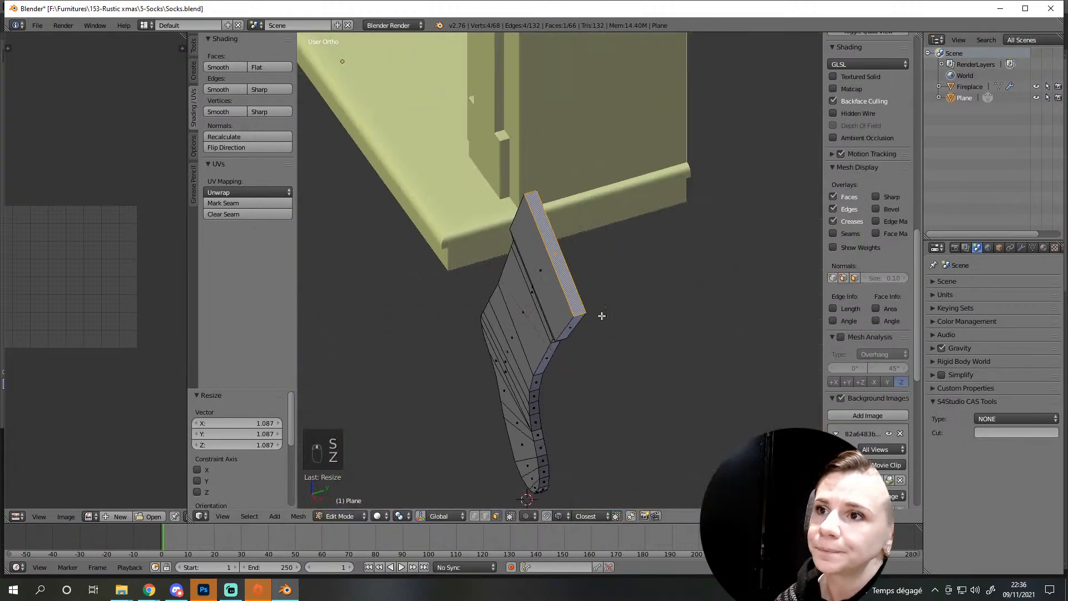
key("a")
scroll(593, 345, "down", 4)
middle_click_drag(593, 348, 708, 331)
key("a")
key("Tab")
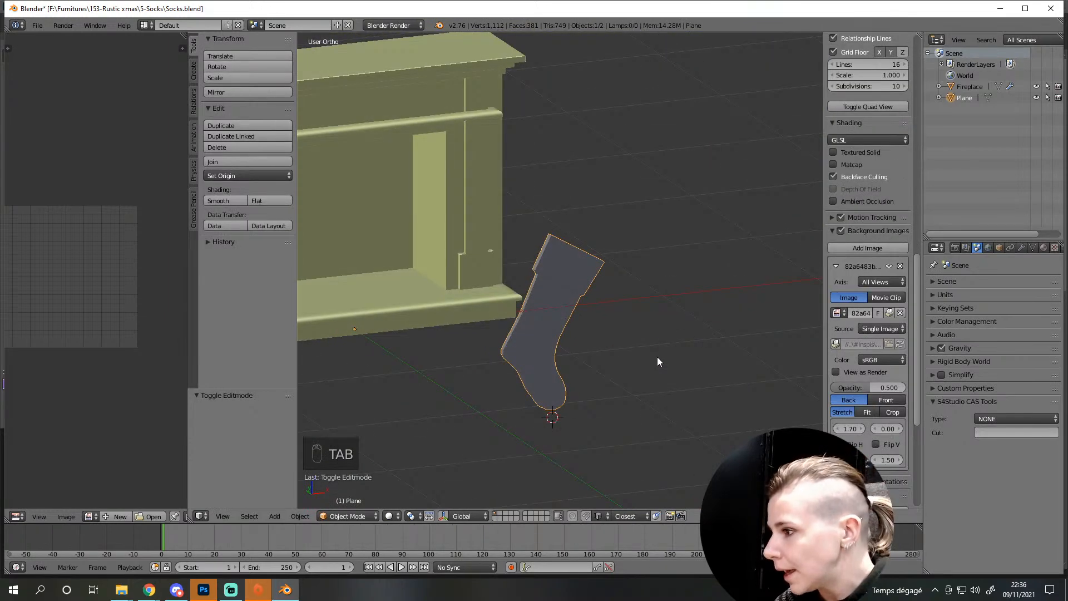
middle_click_drag(656, 356, 544, 346)
Try a single centred loop cut running lengthwise down the sock from the cuff, and undo it
key("Tab")
key("ctrl+r")
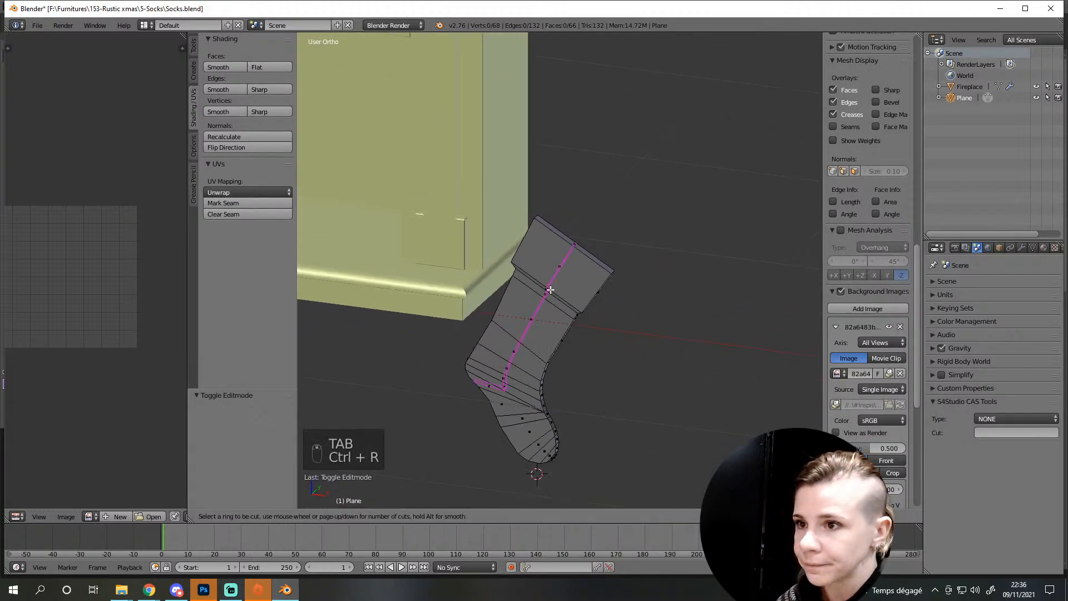
left_click(550, 291)
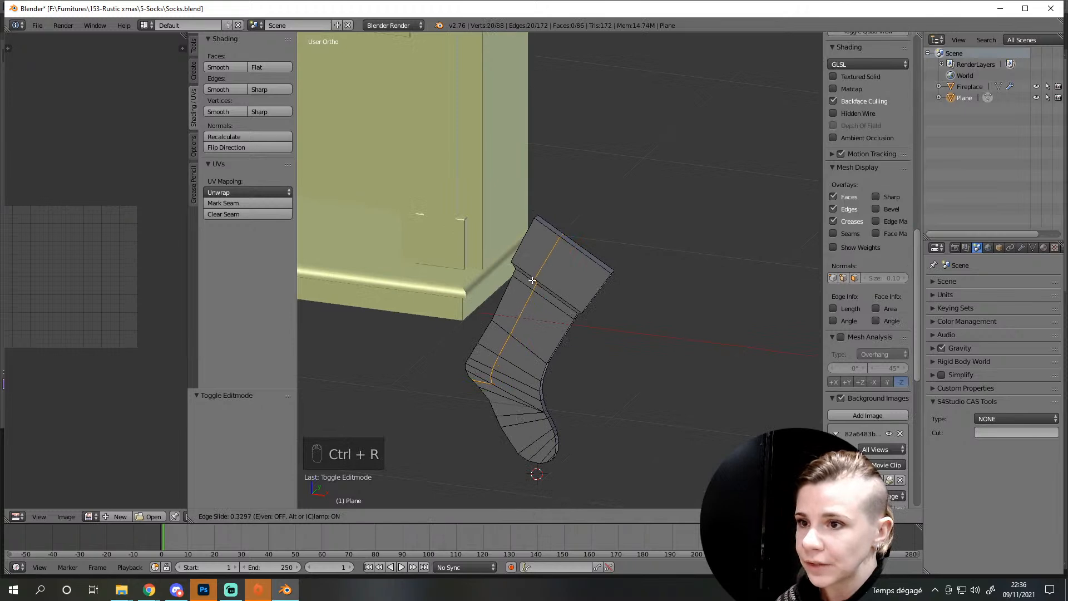
right_click(538, 287)
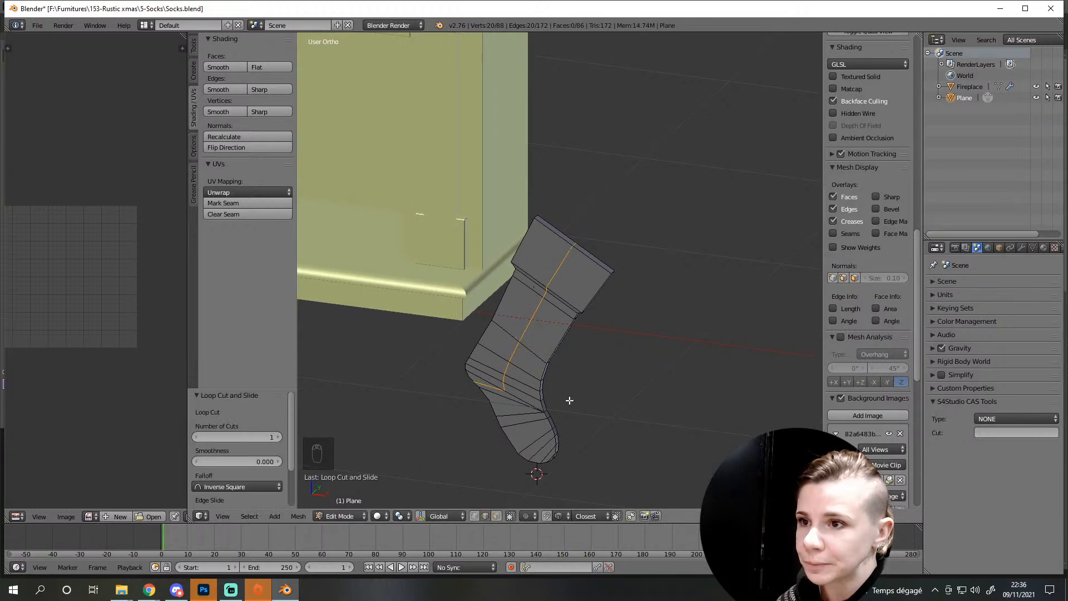
key("ctrl+z")
Examine the edge layout around the sock's heel and foot, previewing a loop cut across the leg without applying it
scroll(578, 333, "up", 5)
middle_click_drag(602, 372, 582, 410)
scroll(546, 284, "down", 3)
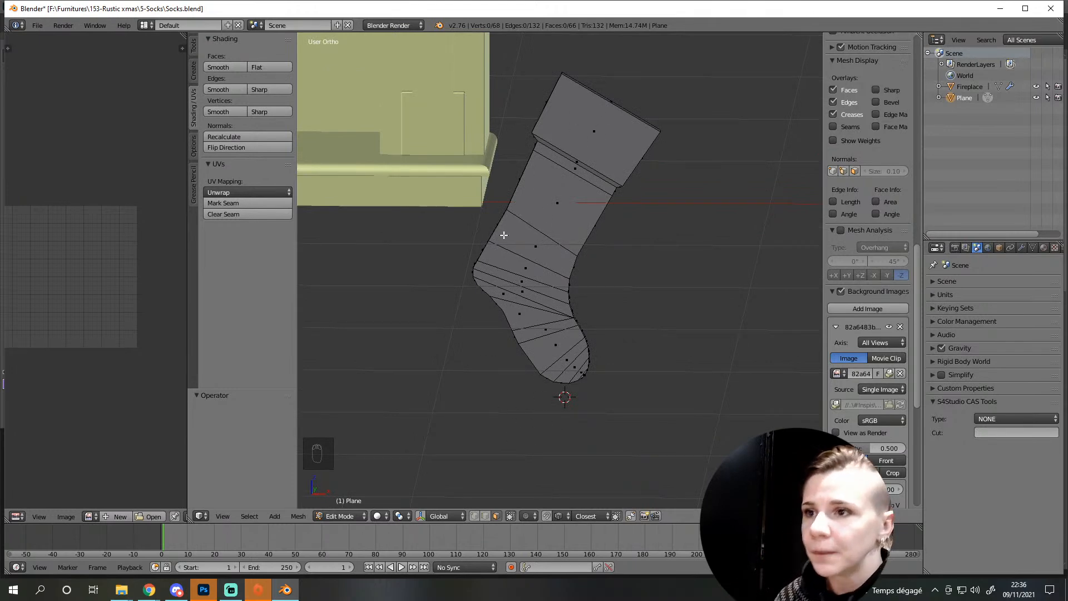
middle_click_drag(580, 368, 599, 379)
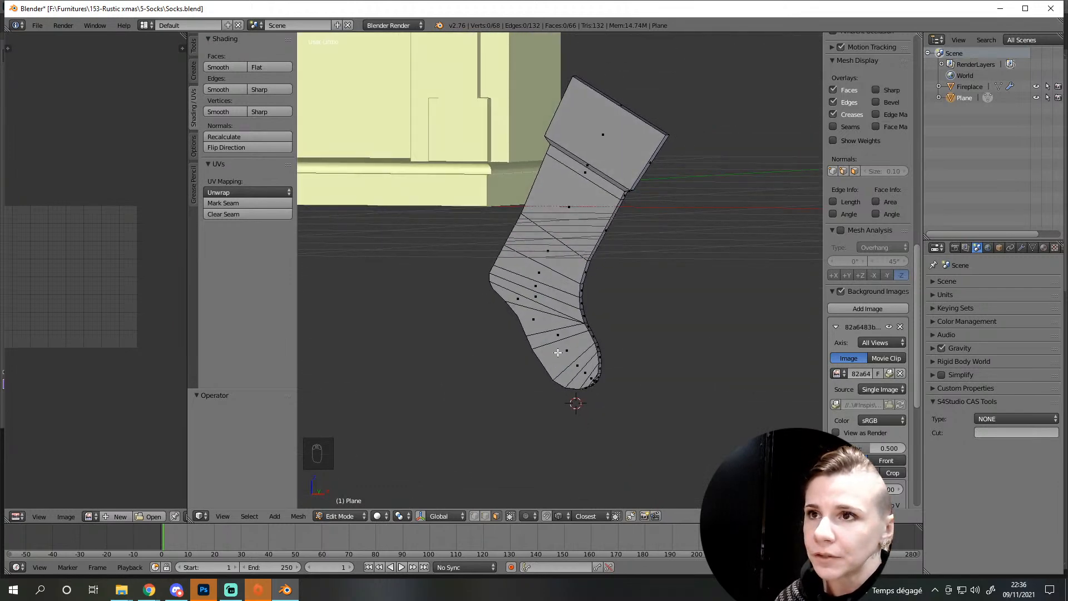
key("ctrl+z")
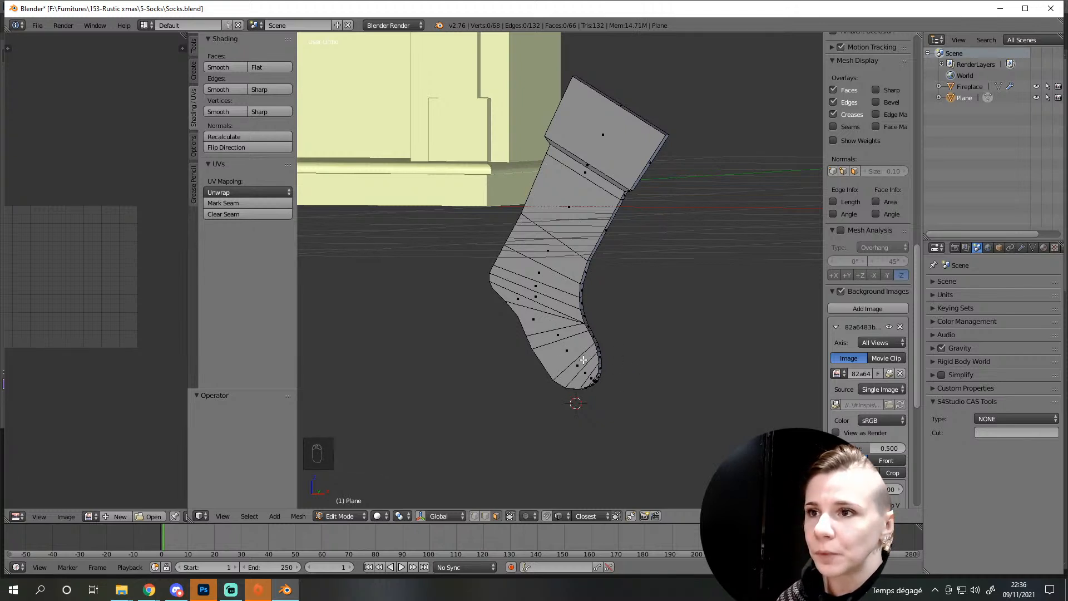
key("ctrl+r")
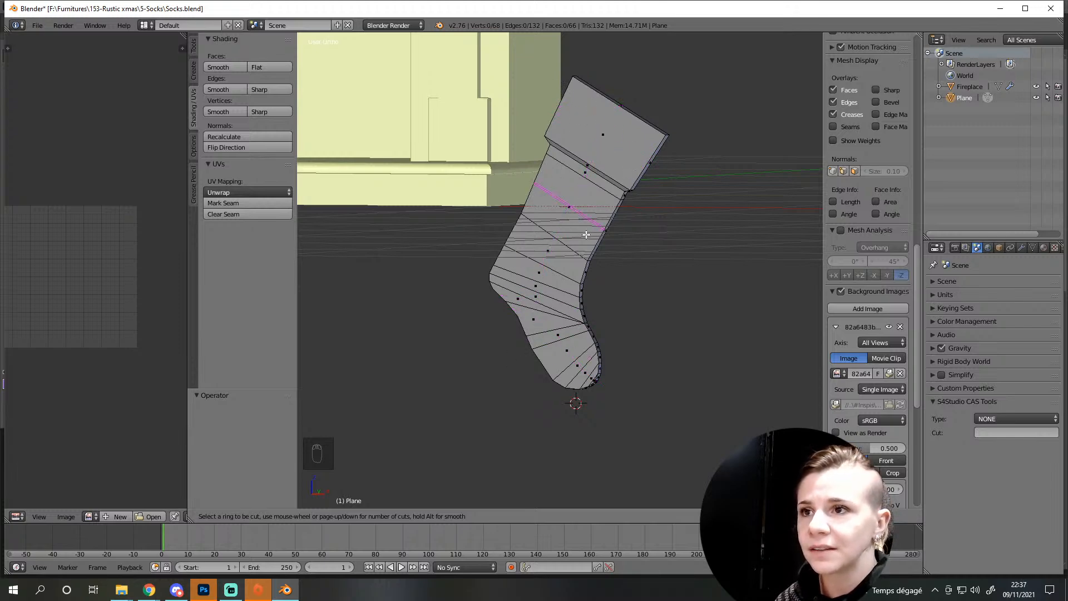
key("Escape")
In Object Mode, undo the sock's thickness and cuff back to the flat traced shape, and reopen it in Edit Mode
key("Tab")
key("ctrl+z")
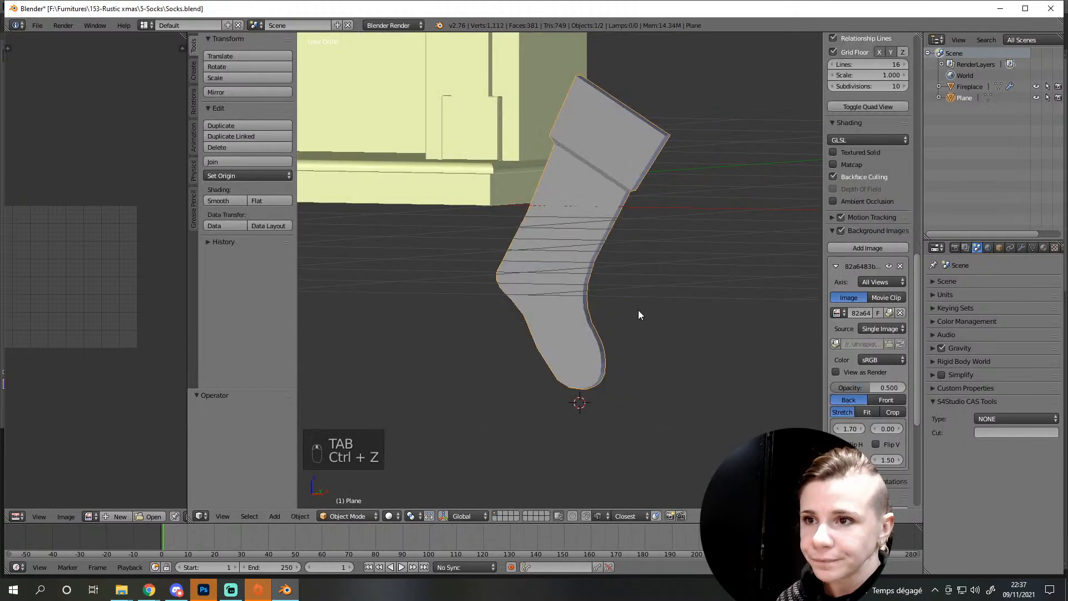
key("ctrl+z")
scroll(638, 309, "up", 2)
key("Tab")
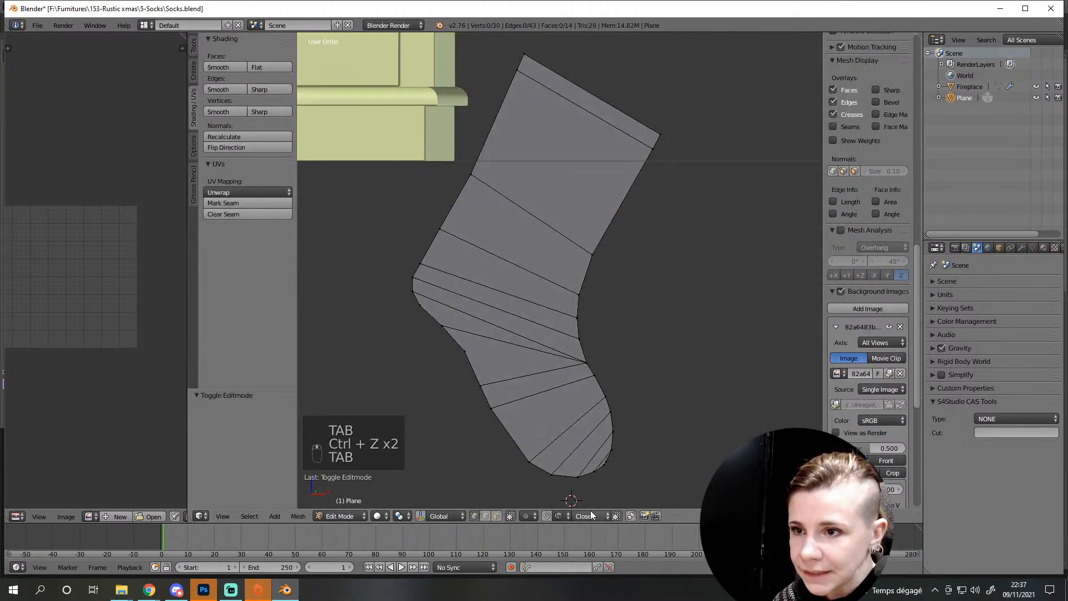
Select the four faces between the heel and the toe and delete only the faces, keeping their edges
right_click(556, 422)
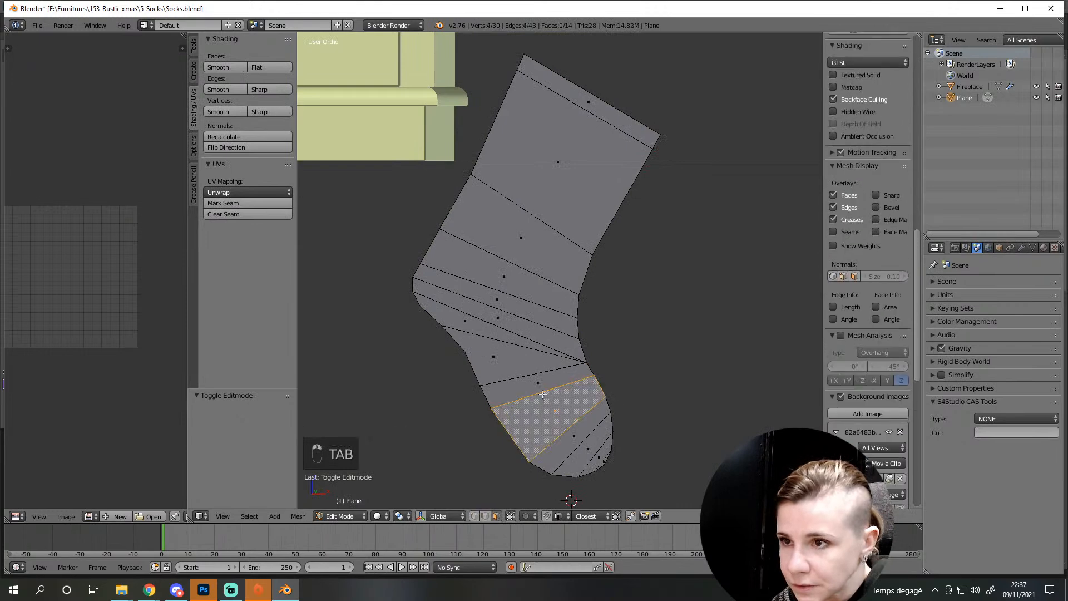
right_click(492, 329, "ctrl")
key("Delete")
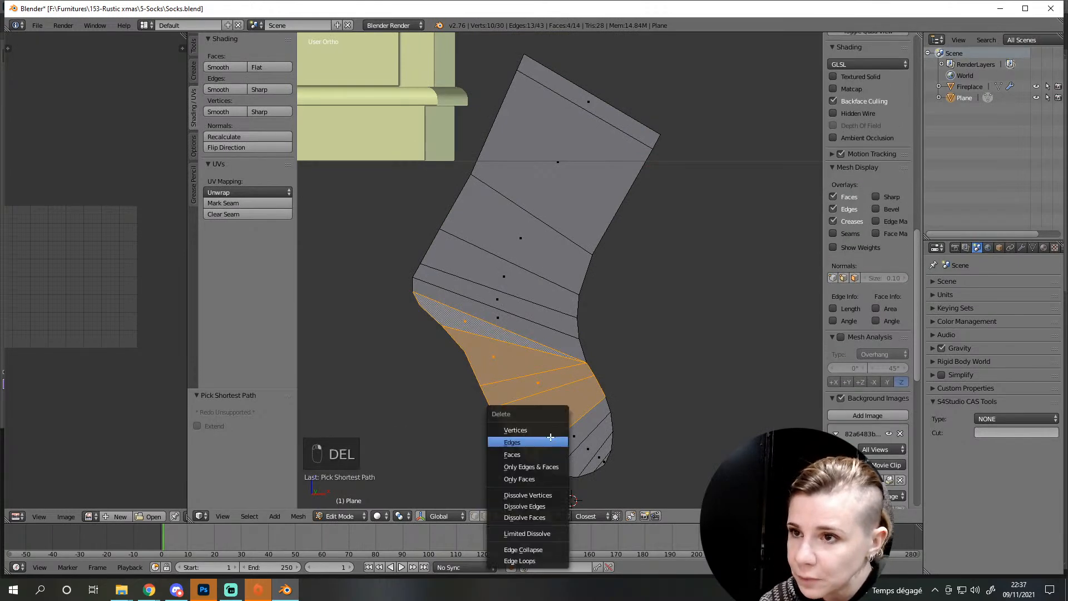
left_click(517, 455)
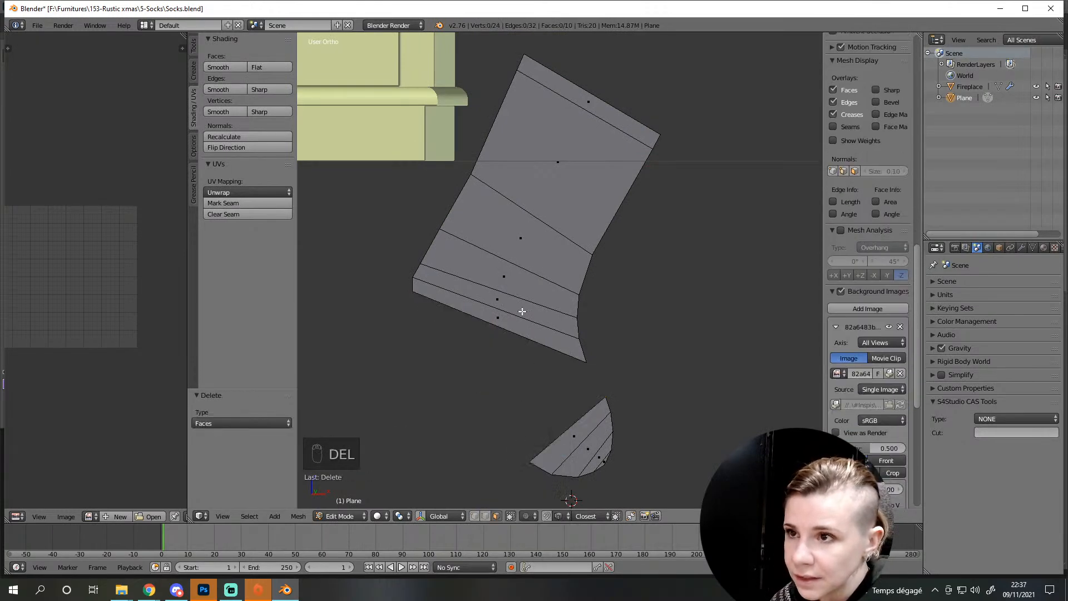
key("ctrl+z")
key("Delete")
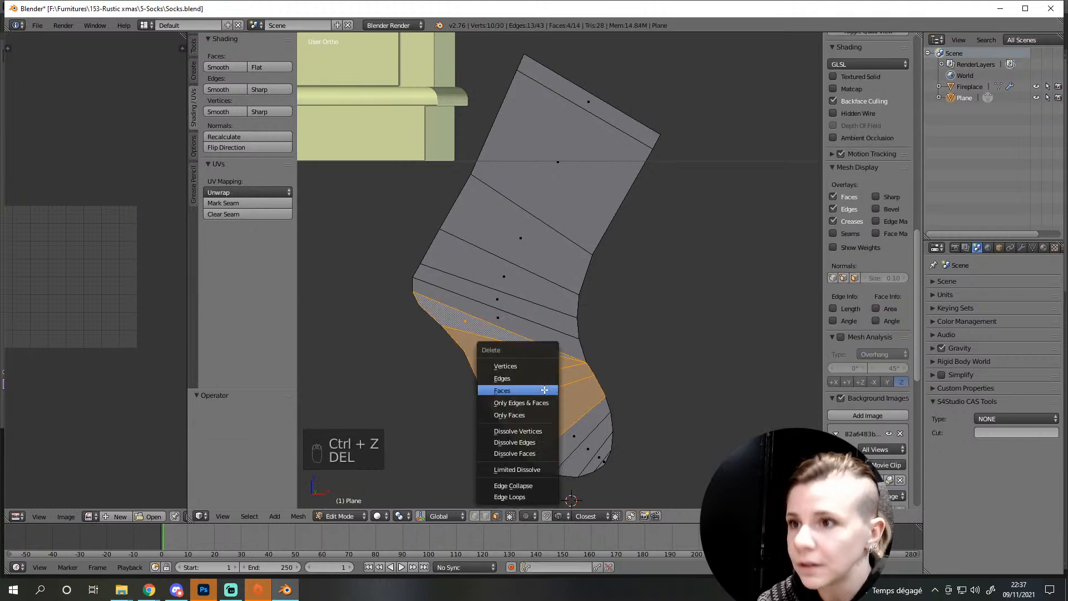
left_click(526, 414)
In edge selection mode, delete the four edges crossing the emptied area between the heel and the toe
middle_click_drag(562, 382, 582, 321, "shift")
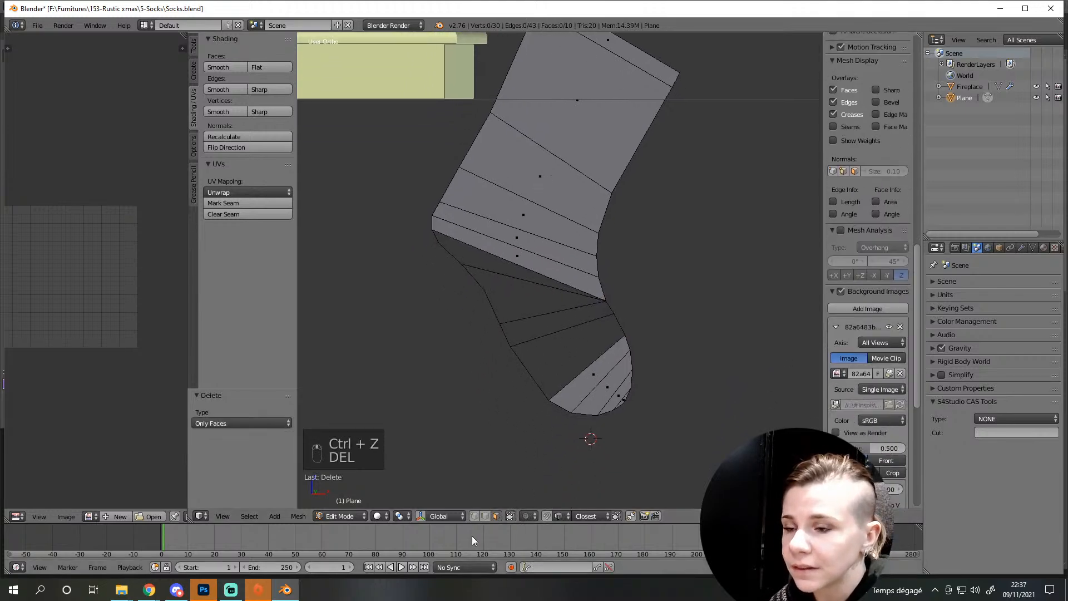
left_click(553, 334)
left_click(548, 313, "shift")
left_click(531, 286, "shift")
left_click(530, 269, "shift")
key("Delete")
left_click(500, 233)
In vertex selection mode, fill two adjoining four-sided faces across the foot just above the toe section
scroll(557, 279, "up", 3)
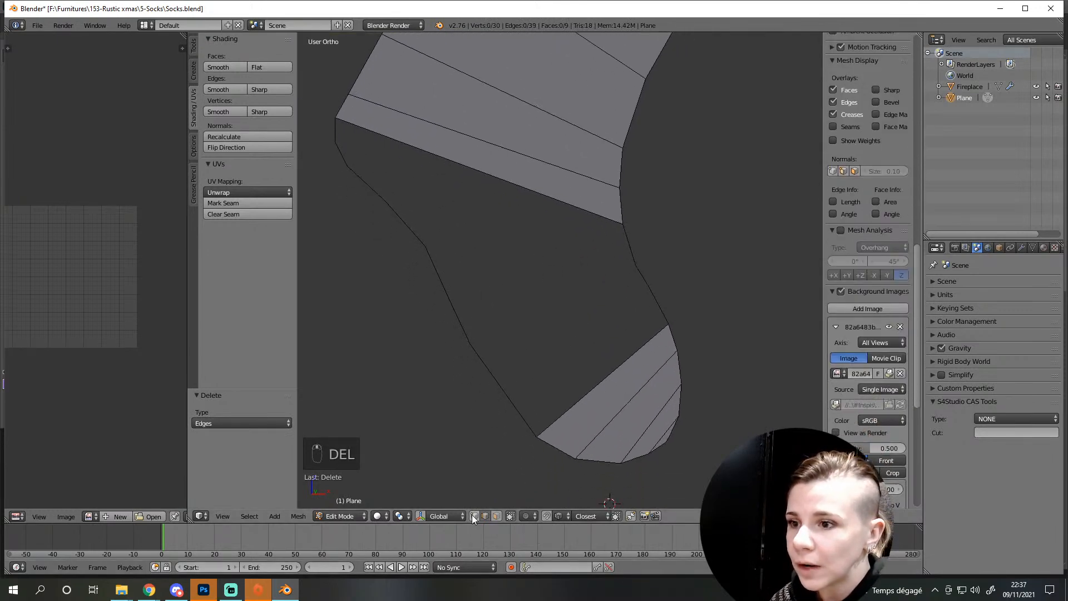
left_click(538, 435)
left_click(469, 342, "shift")
left_click(649, 289, "shift")
left_click(661, 329, "shift")
key("f")
right_click(638, 268)
right_click(640, 286, "shift")
right_click(472, 339, "shift")
right_click(456, 303, "shift")
key("f")
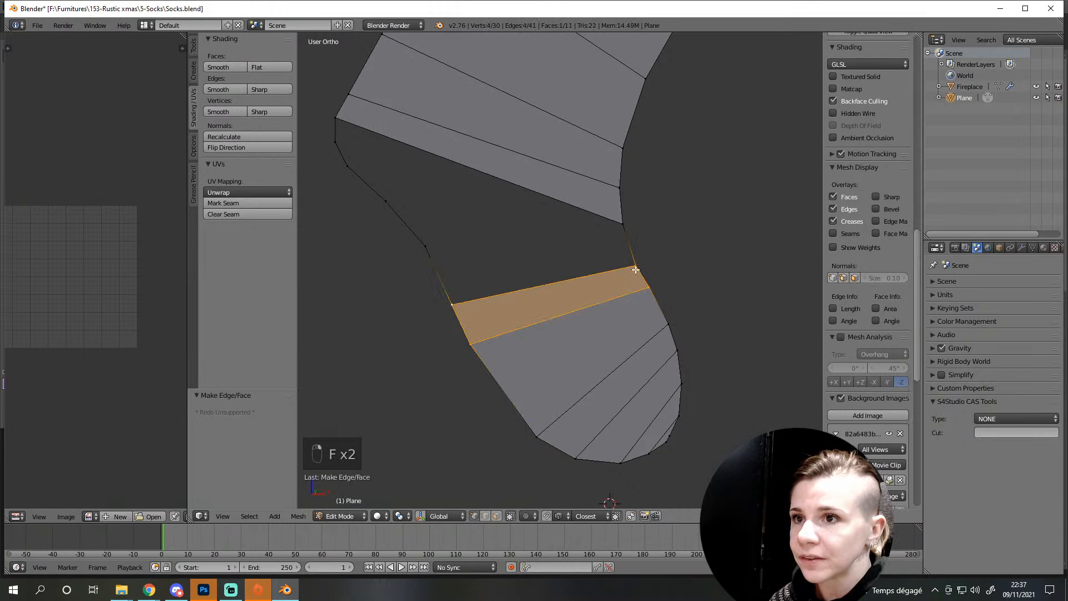
Subdivide the short outline edge at the front of the ankle gap twice, and one of its new middle segments once more
middle_click_drag(556, 264, 583, 348, "shift")
key("a")
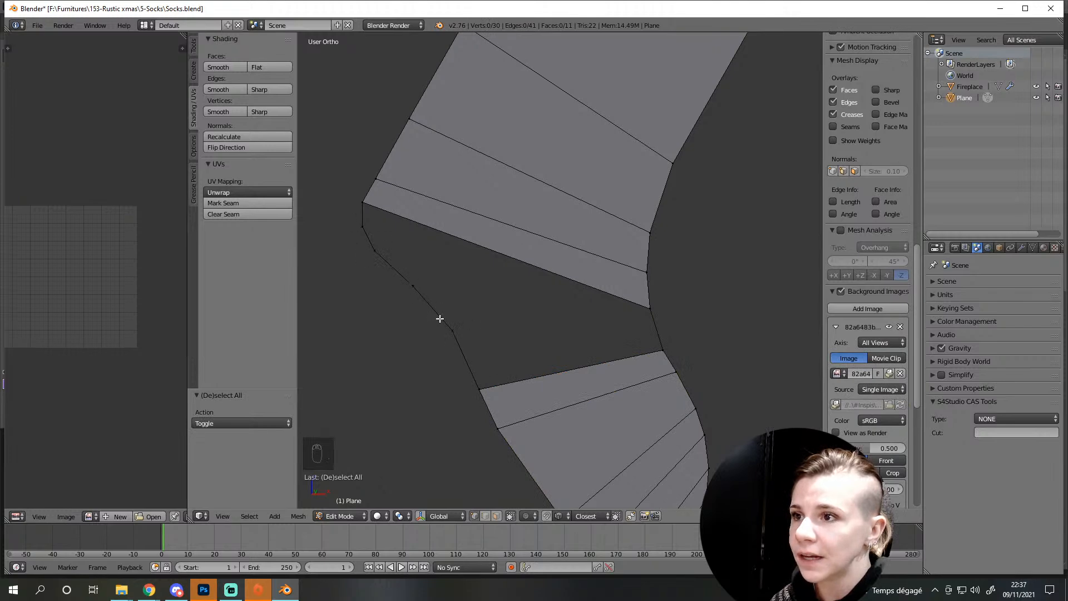
right_click(678, 343)
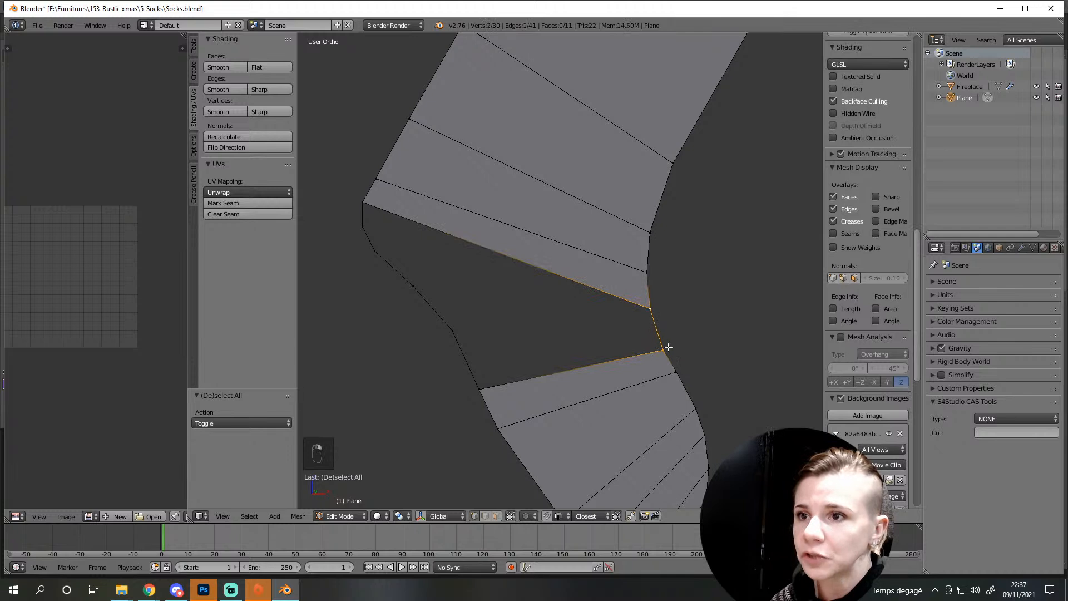
left_click(194, 47)
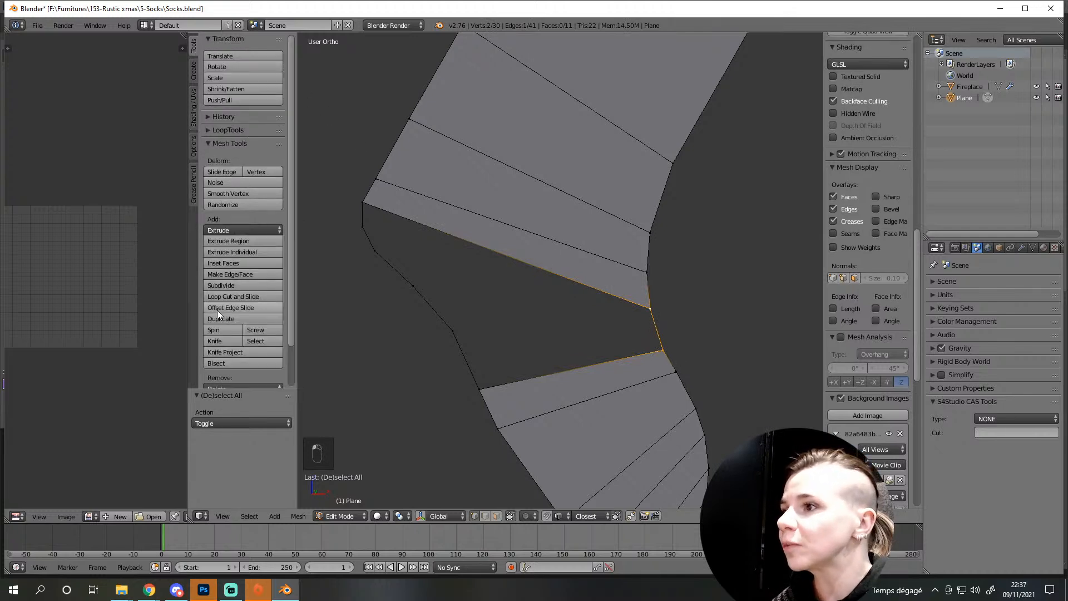
left_click(228, 286)
left_click(228, 286)
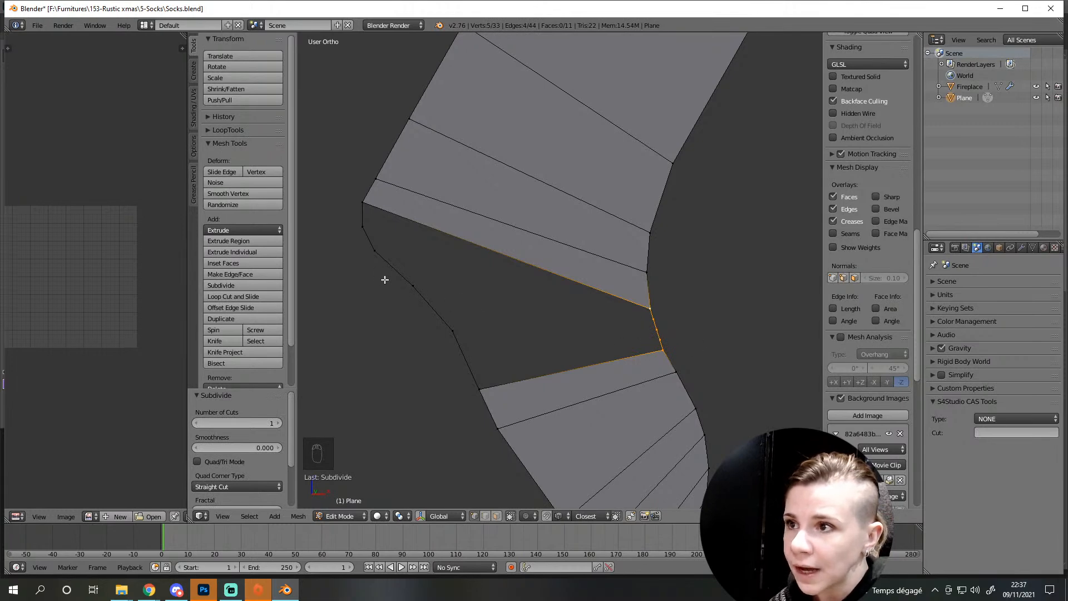
right_click(654, 322)
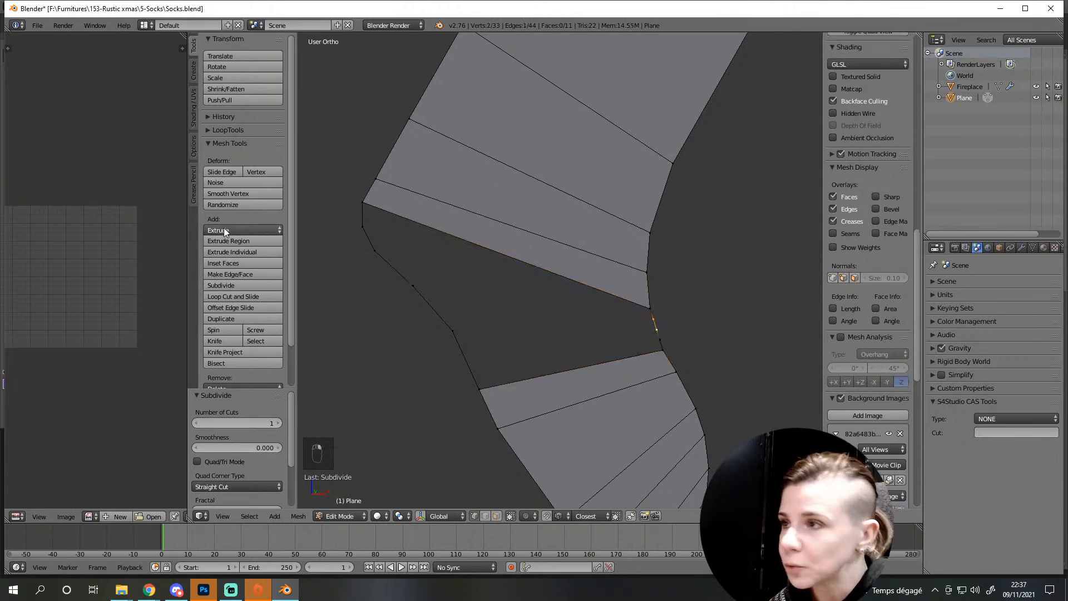
left_click(223, 285)
Fill the remaining heel gap with five successive faces, starting from the foot section's open upper edge
right_click(662, 351)
left_click(496, 515)
left_click(485, 516)
right_click(545, 378)
key("f")
key("f")
key("f")
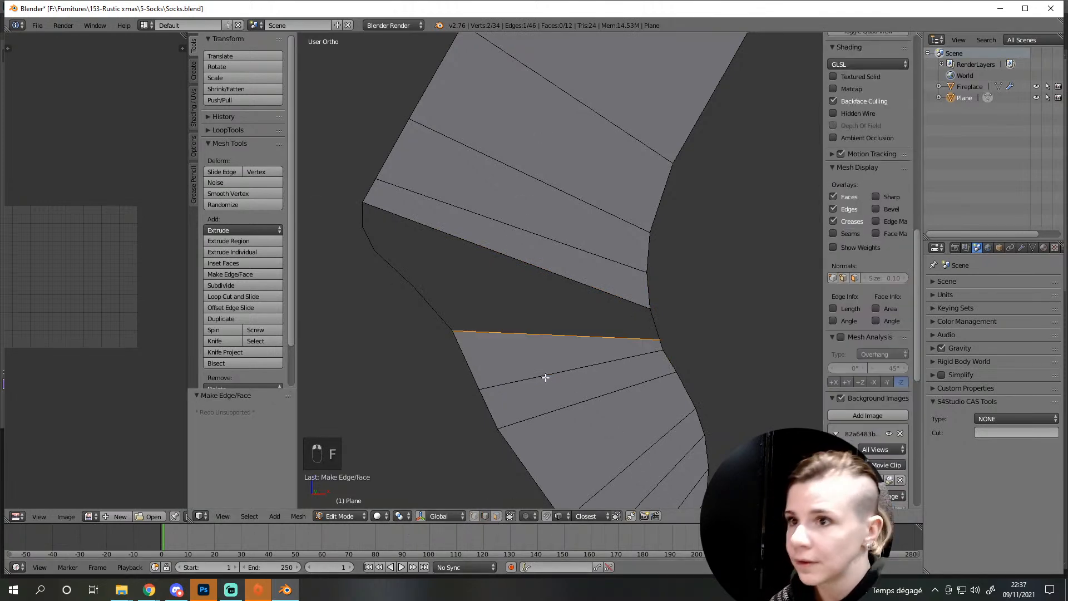
key("f")
key("f")
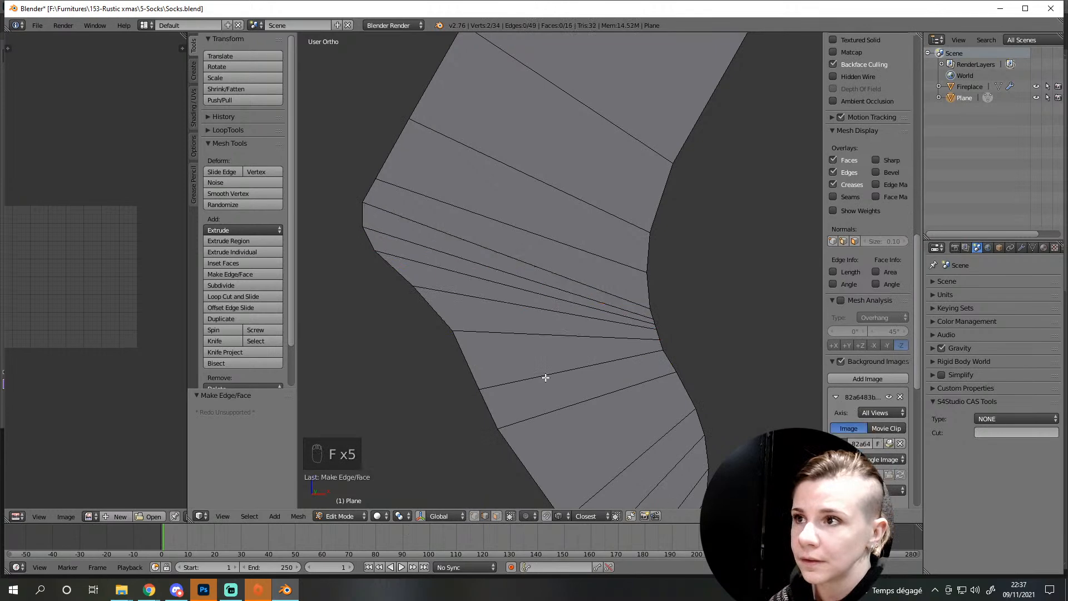
scroll(572, 373, "down", 5)
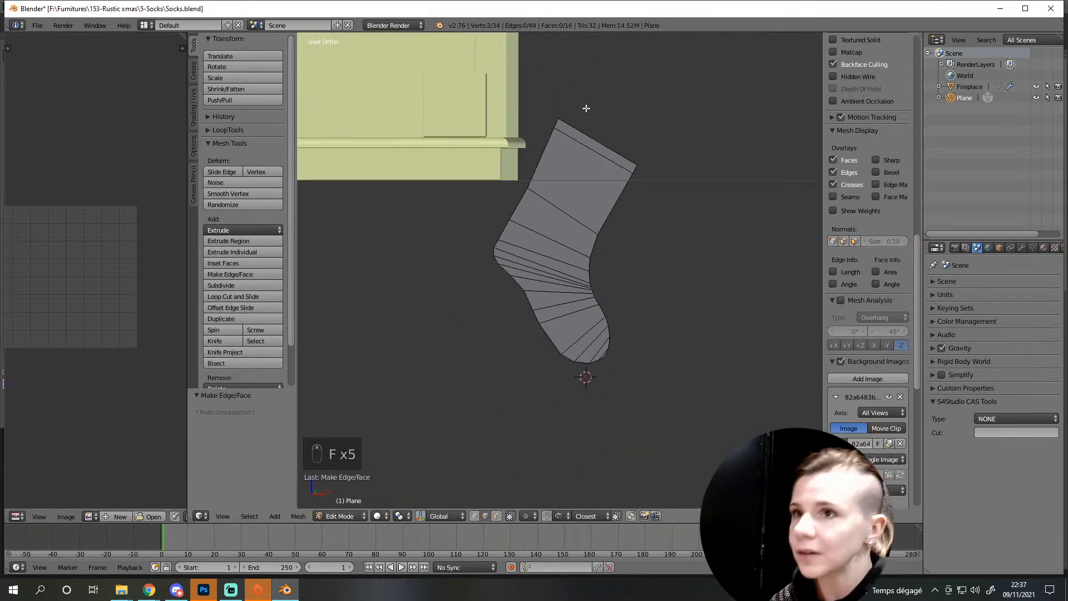
Add three lengthwise loop cuts through the flat sock mesh, running from the opening down to the toe
key("ctrl+r")
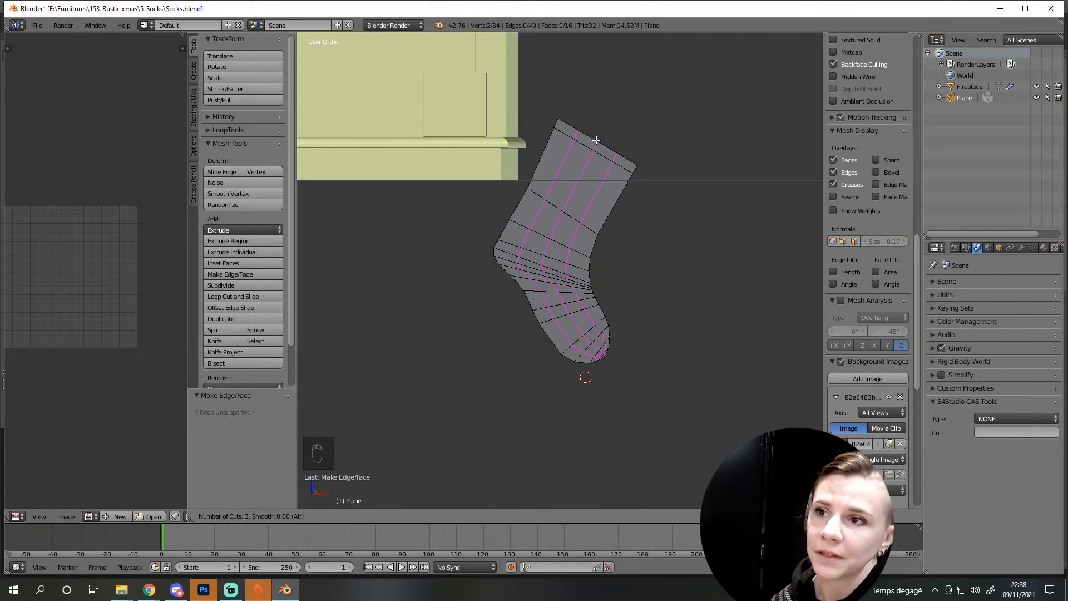
left_click(595, 141)
left_click(596, 140)
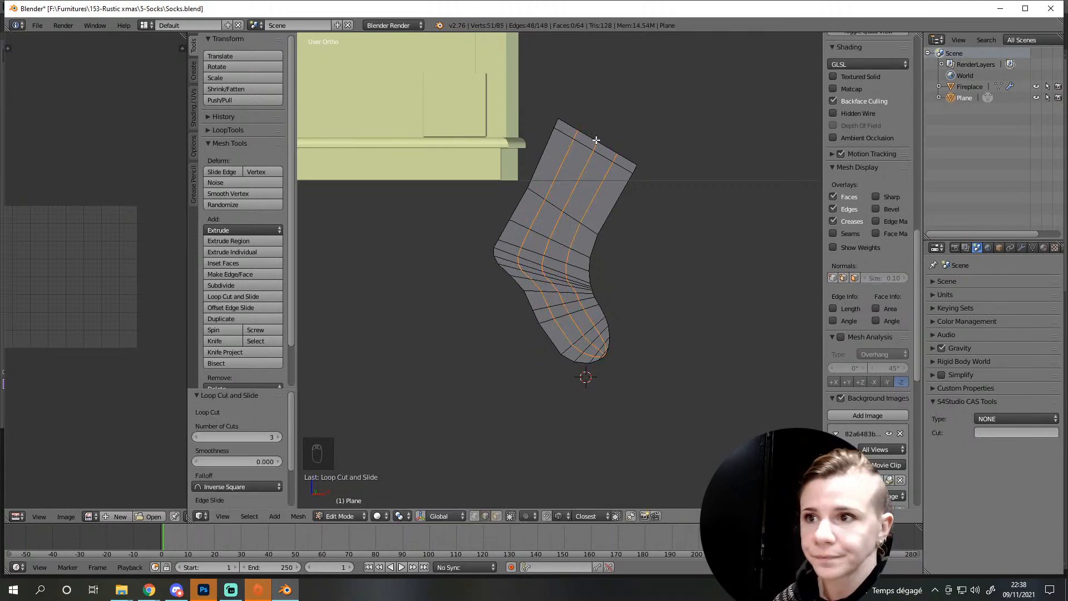
Extrude the entire flat sock mesh sideways to give it thickness
middle_click_drag(546, 212, 600, 319)
key("a")
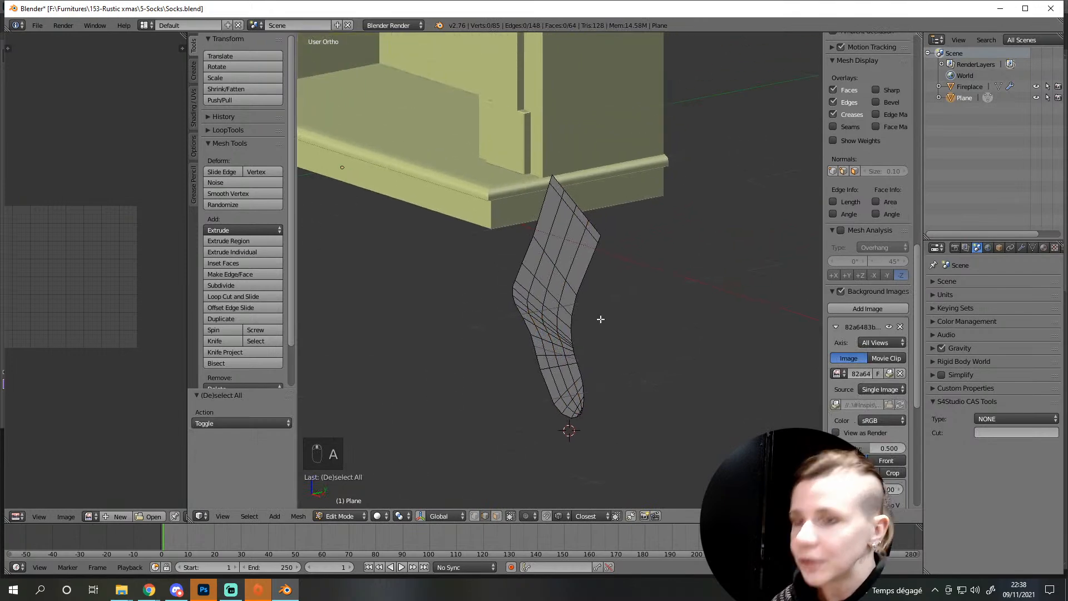
key("a")
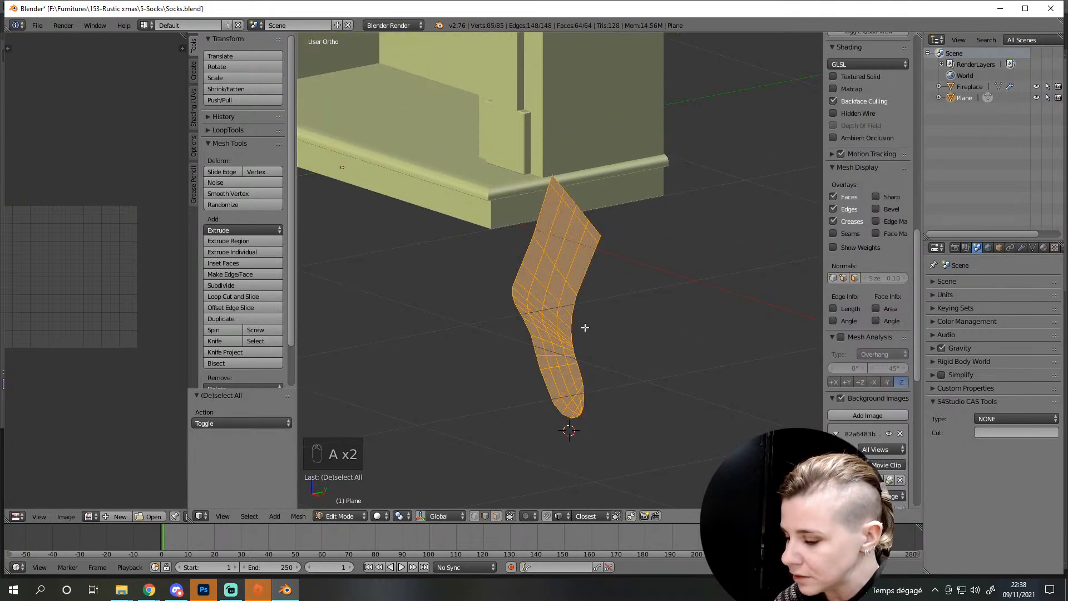
key("e")
right_click(601, 327)
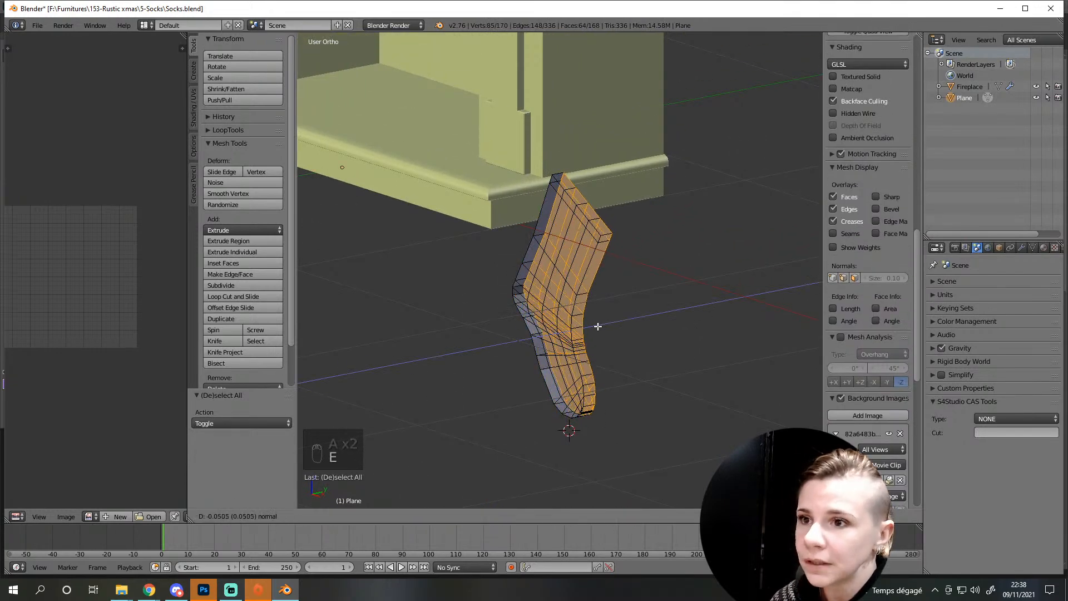
Select the whole thickened sock and recalculate its normals
key("a")
key("a")
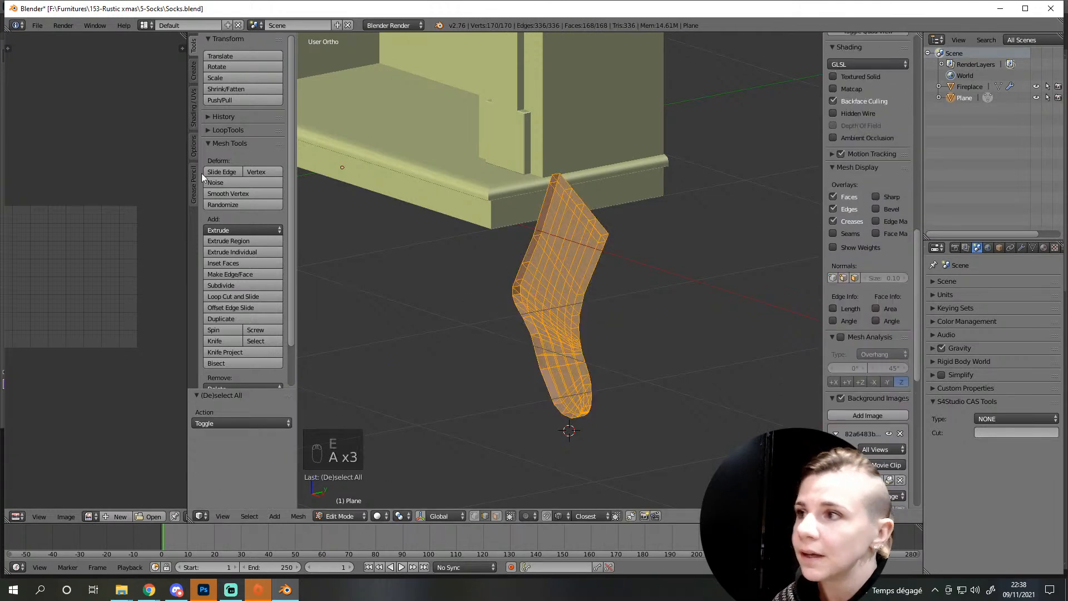
left_click(191, 103)
left_click(230, 136)
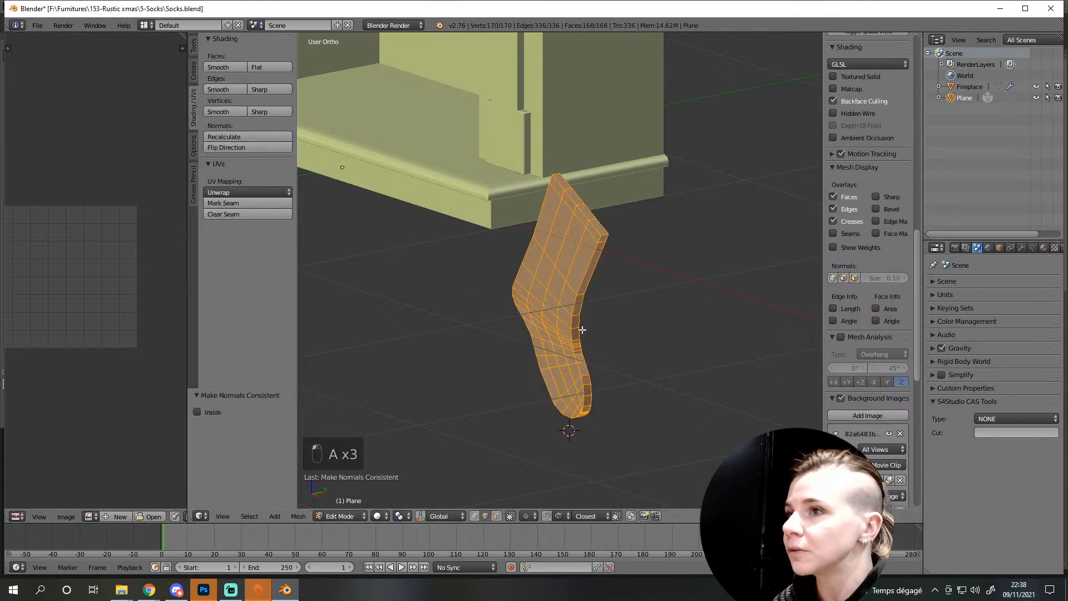
In face selection mode, select the four narrow faces along the sock's top opening
scroll(615, 358, "up", 5)
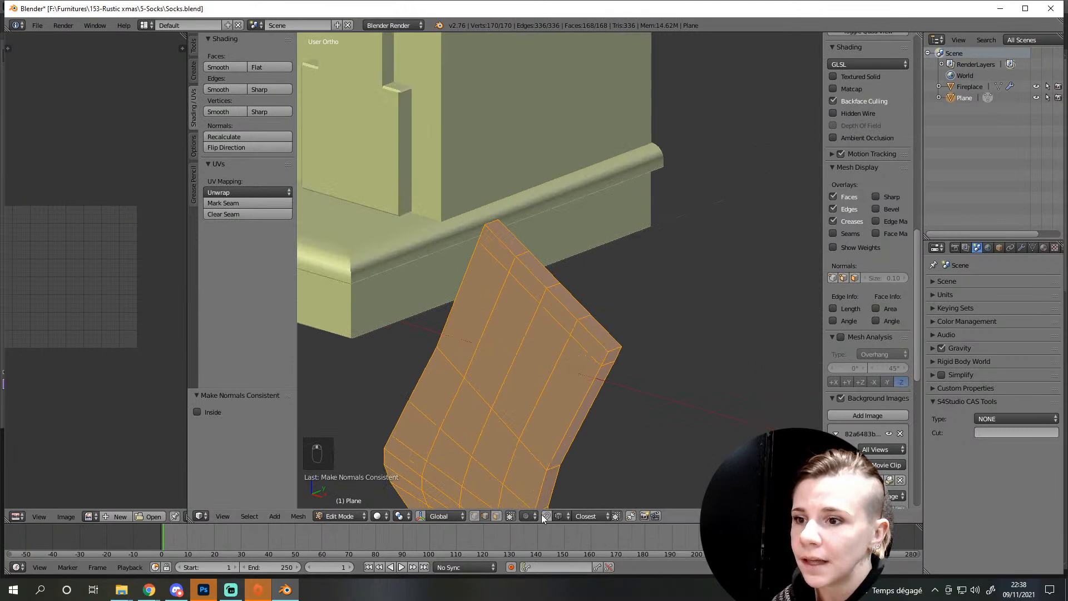
left_click(496, 515)
right_click(605, 332)
right_click(489, 224, "ctrl")
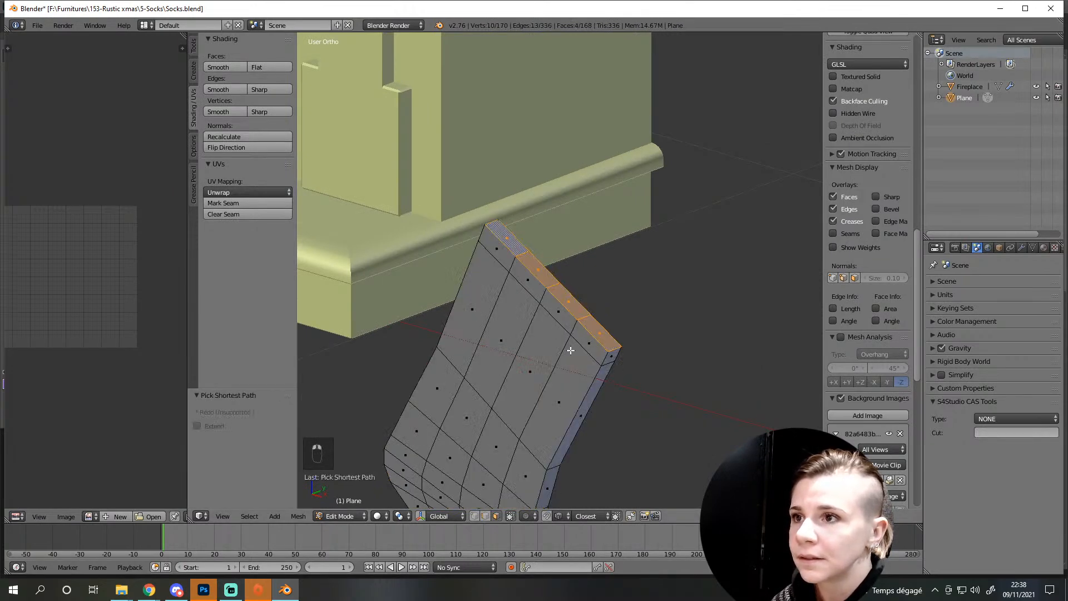
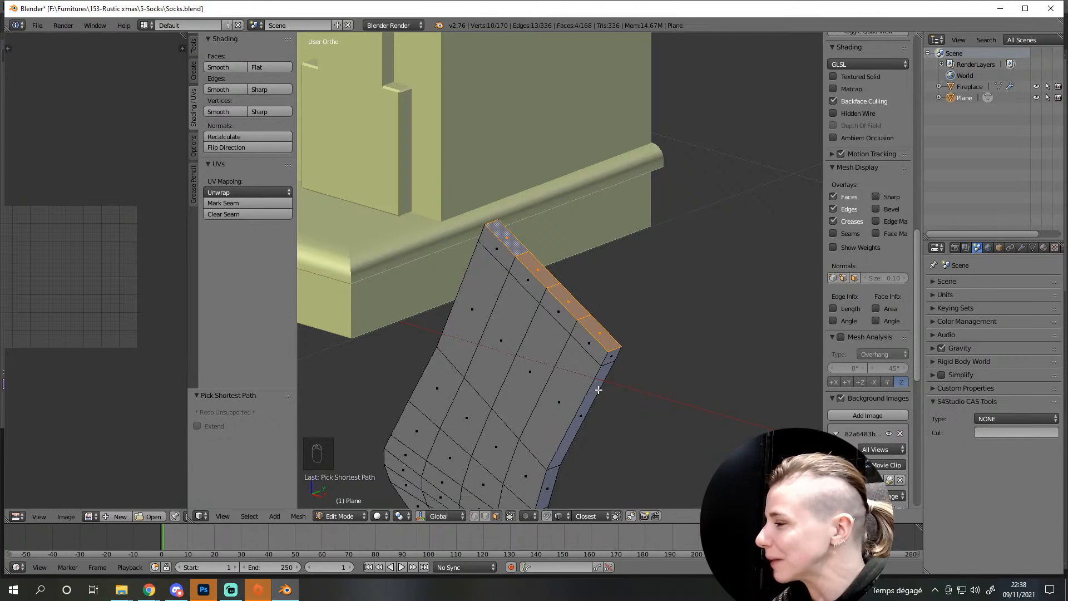
right_click(602, 360)
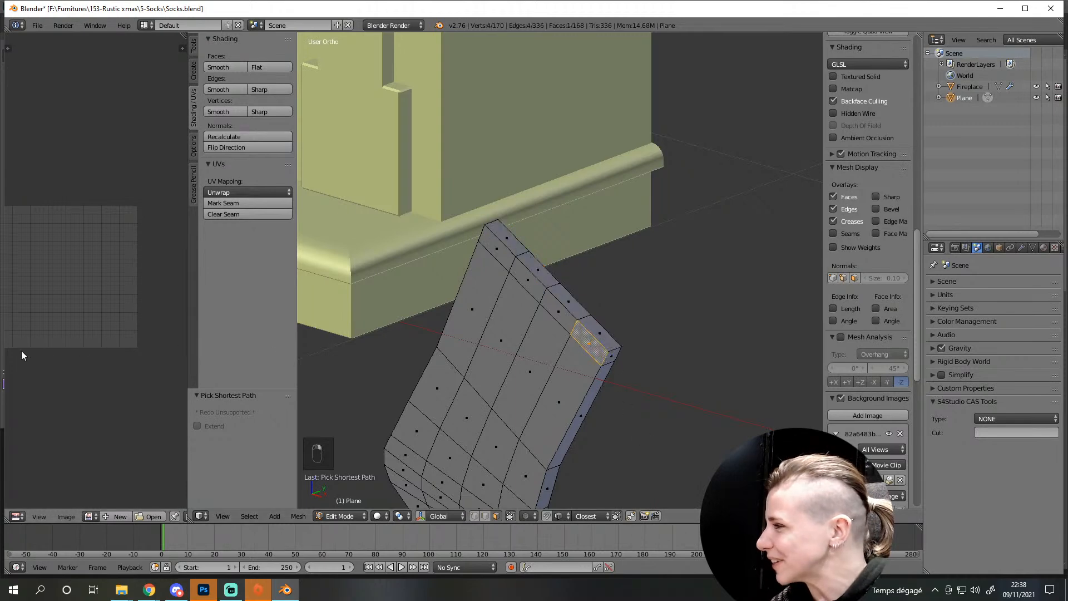
middle_click_drag(398, 306, 647, 377)
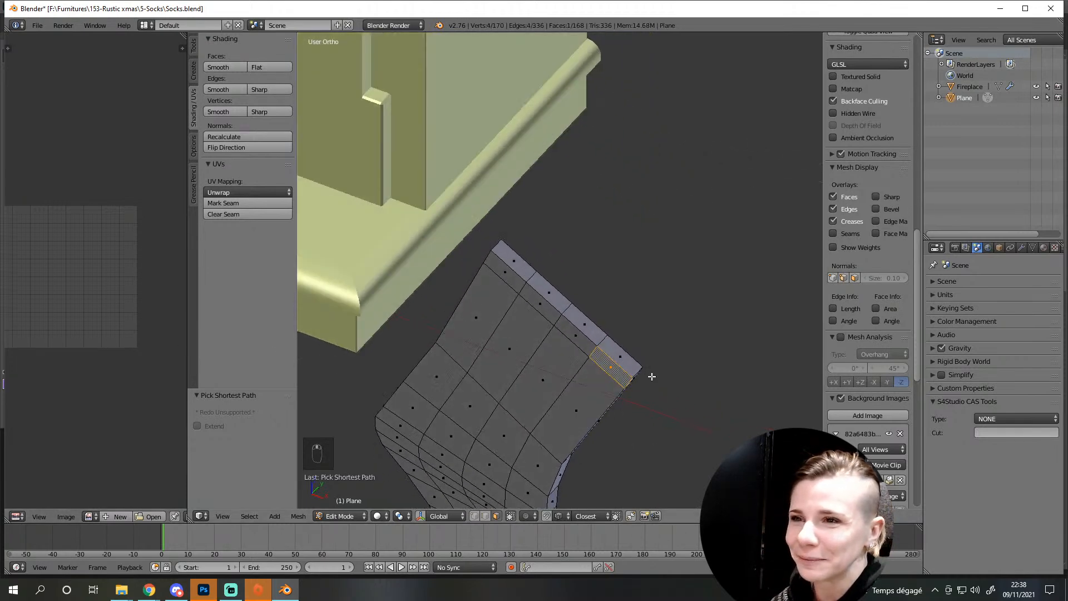
right_click(499, 254, "shift")
right_click(556, 297, "ctrl")
middle_click_drag(584, 328, 544, 394)
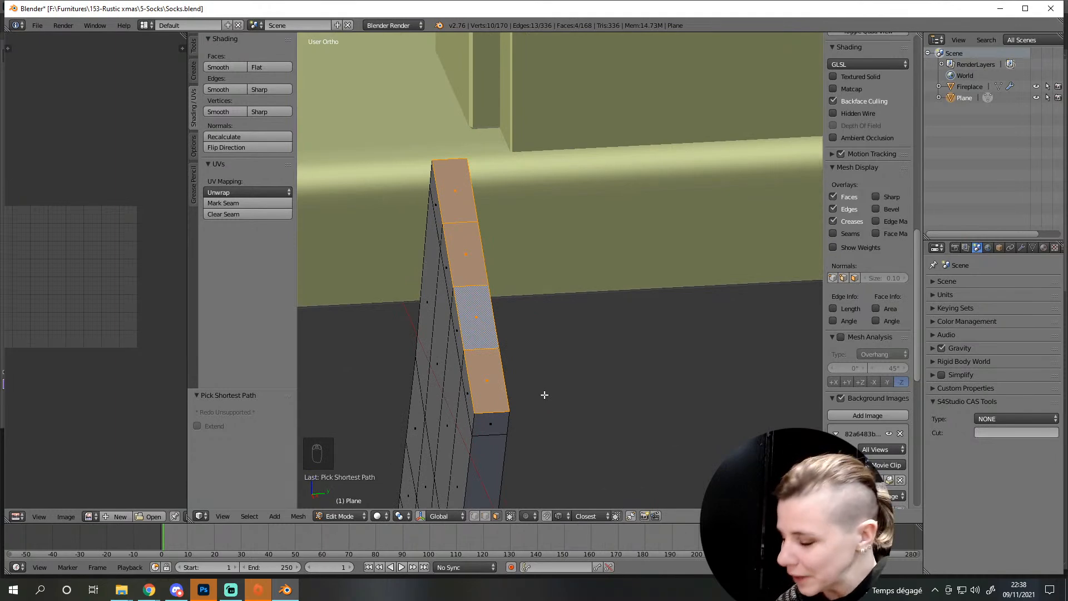
Extrude the top faces in place using Region (Vertex Normals), and scale them about 1.16 overall plus about 1.34 along Y
key("alt+e")
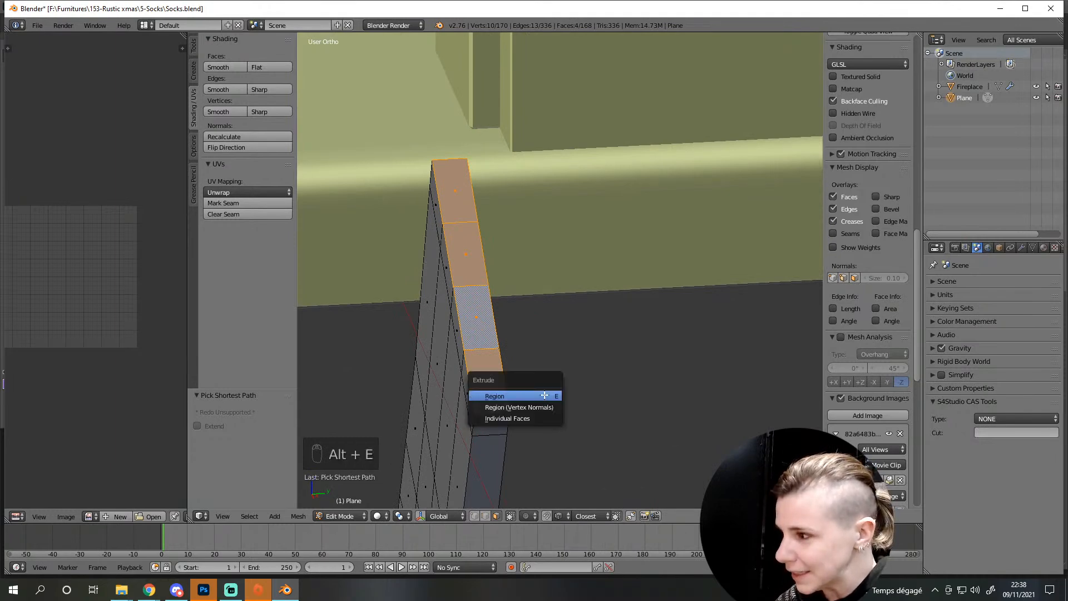
left_click(505, 406)
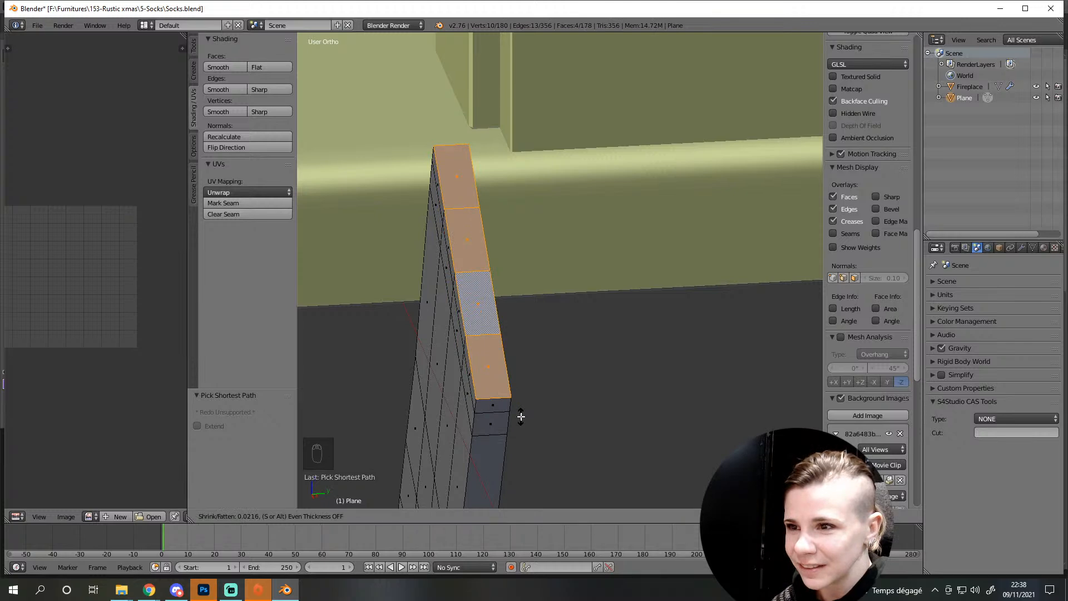
right_click(523, 418)
key("s")
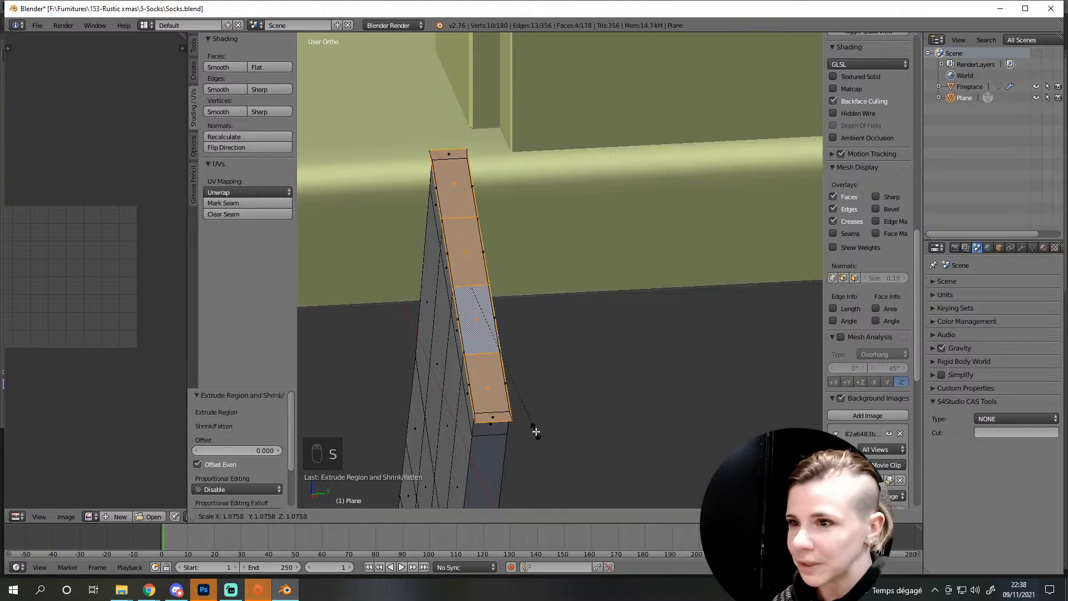
left_click(542, 442)
key("s")
key("y")
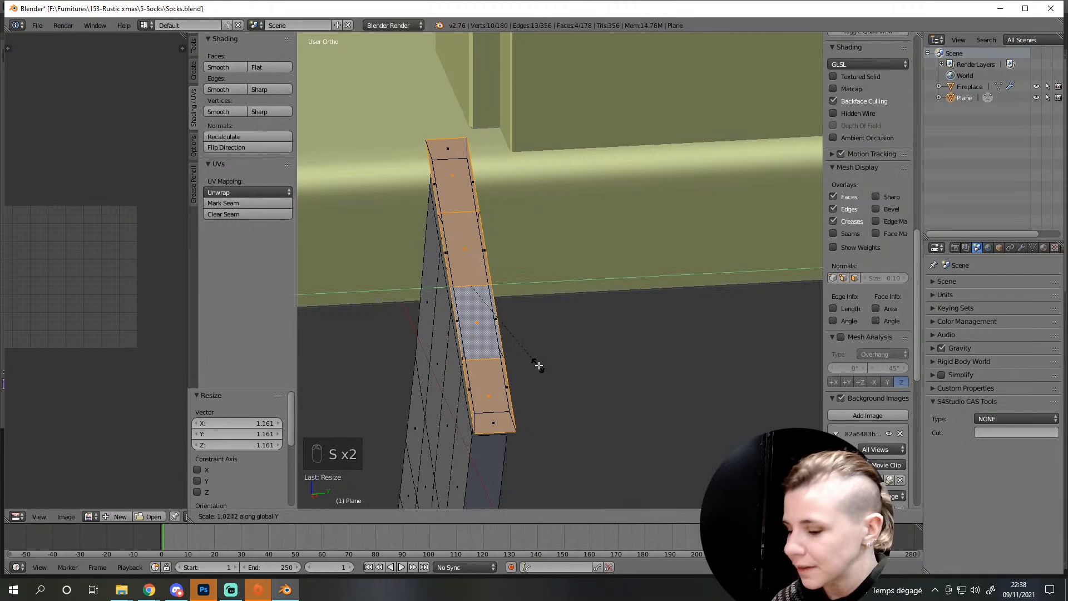
left_click(579, 371)
In front view, move the flared top faces about 0.005 along X and 0.019 along Z
middle_click_drag(496, 400, 604, 362)
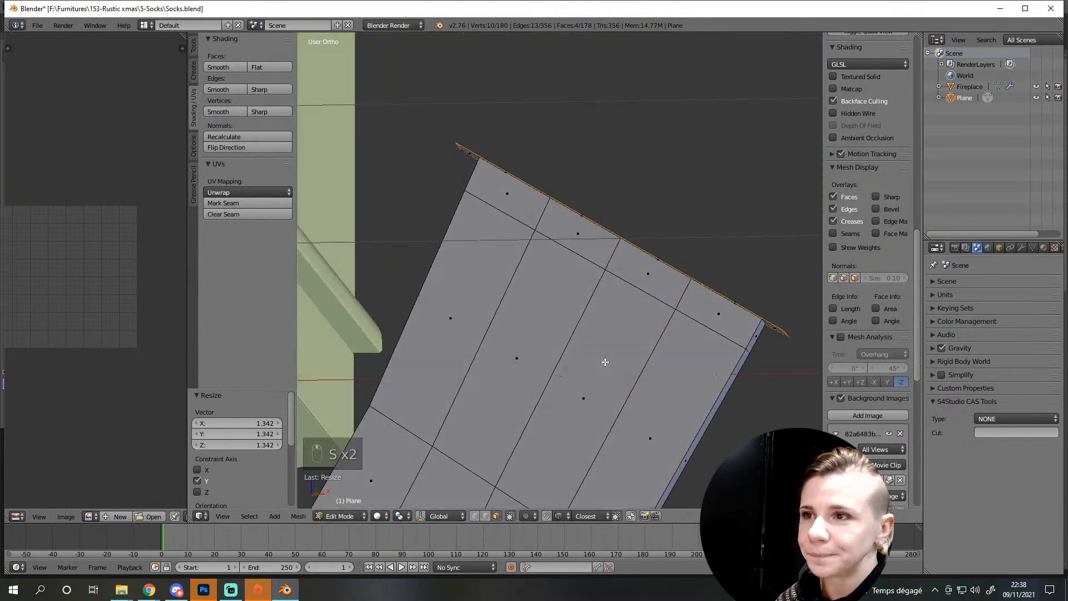
key("KP_1")
key("g")
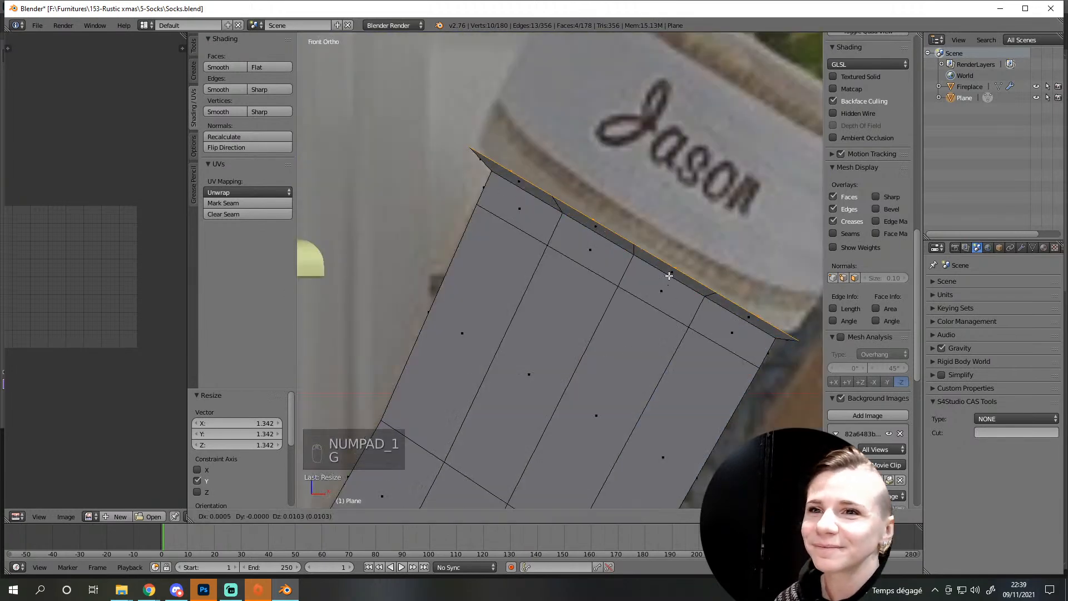
left_click(673, 269)
Extrude the top faces up to about the reference cuff's height, and scale them by about 1.119
scroll(679, 311, "down", 3)
middle_click_drag(683, 334, 614, 395, "shift")
key("e")
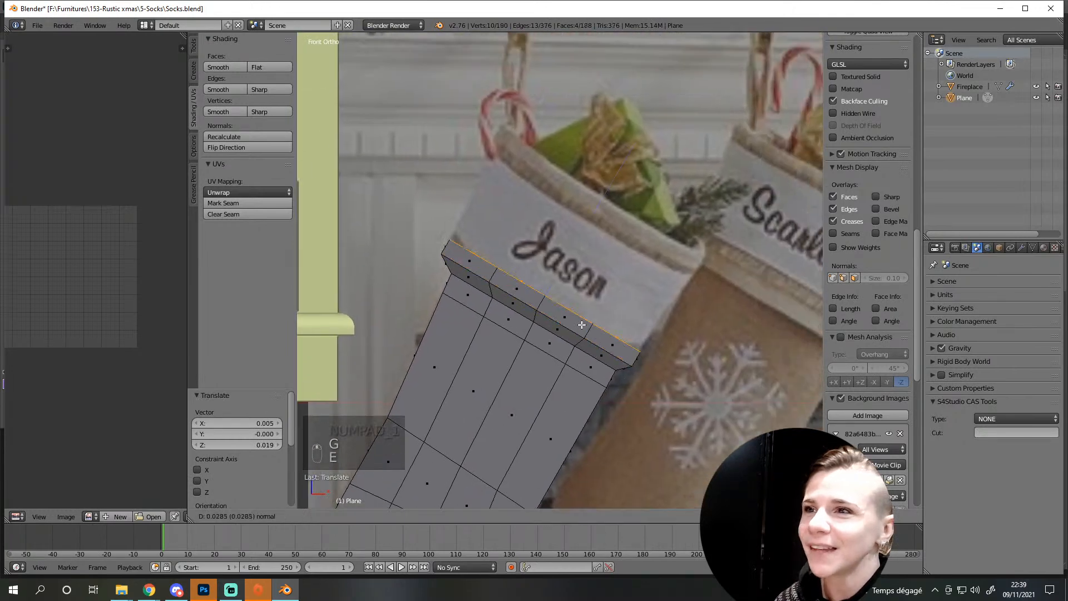
left_click(640, 228)
key("s")
left_click(702, 288)
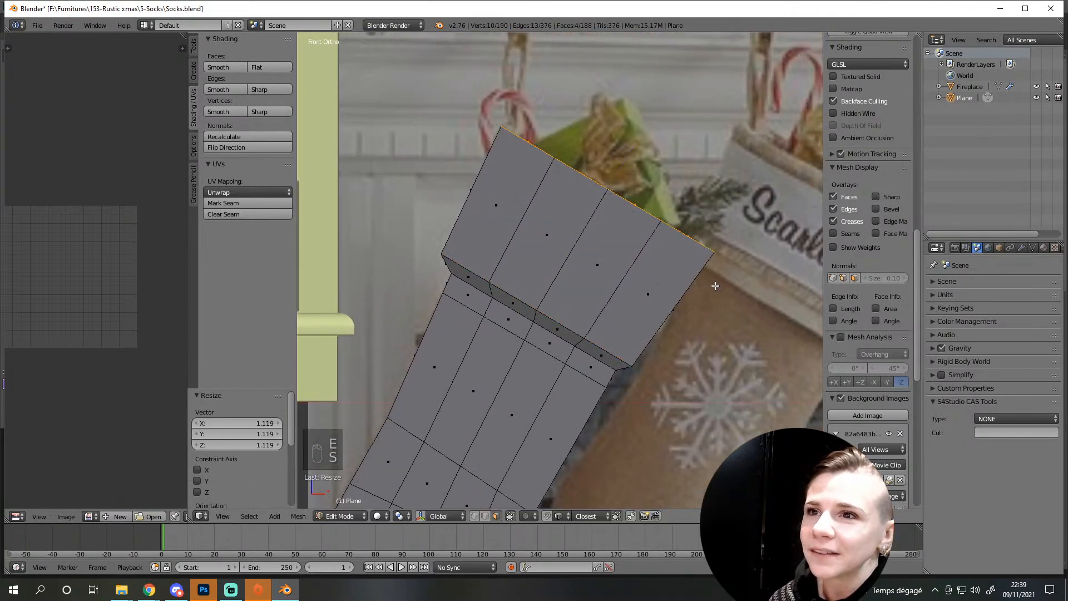
Examine the sock and its new cuff in Object Mode and again in Edit Mode from several angles
scroll(677, 333, "down", 4)
middle_click_drag(677, 332, 584, 402)
scroll(584, 382, "up", 2)
key("a")
key("Tab")
scroll(573, 392, "down", 3)
scroll(584, 402, "up", 3)
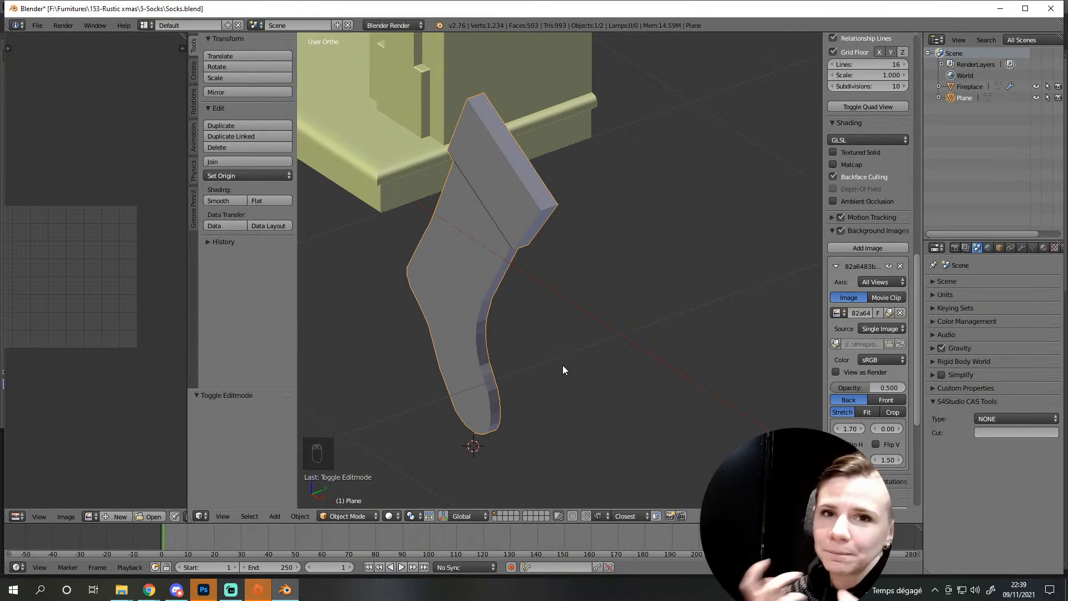
scroll(562, 365, "up", 4)
key("Tab")
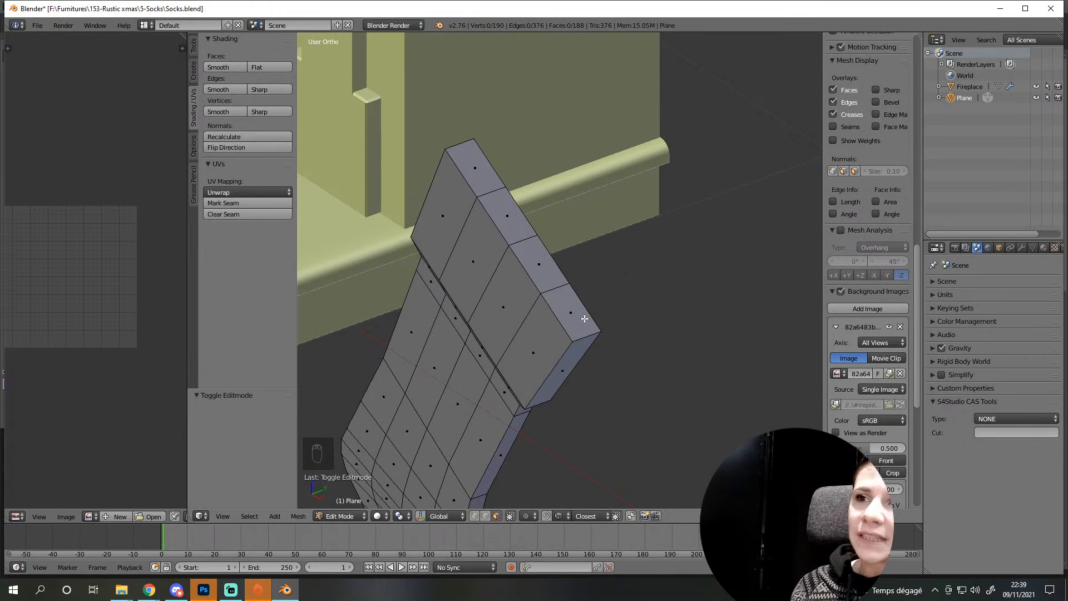
scroll(478, 411, "down", 3)
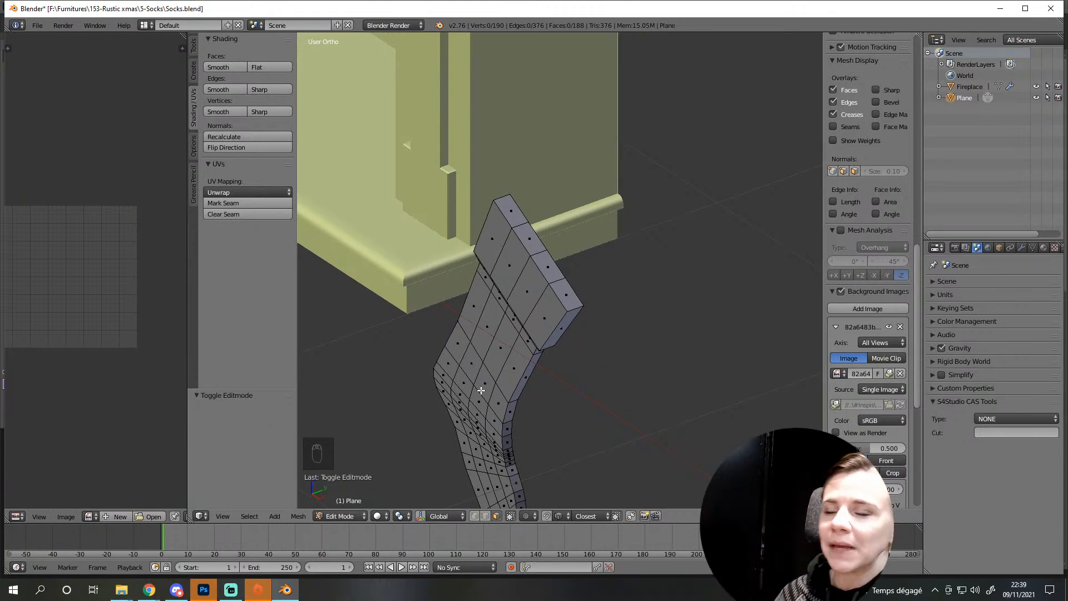
middle_click_drag(521, 428, 562, 401)
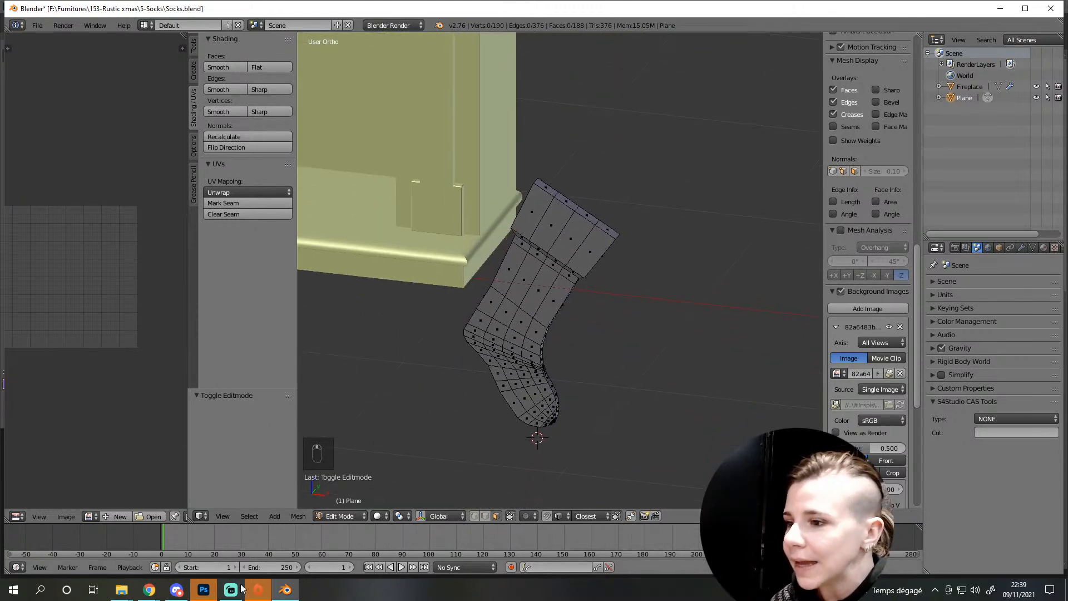
Switch to Chrome to check the Christmas stockings reference on Pinterest, and return to the sock in Blender
mouse_move(147, 596)
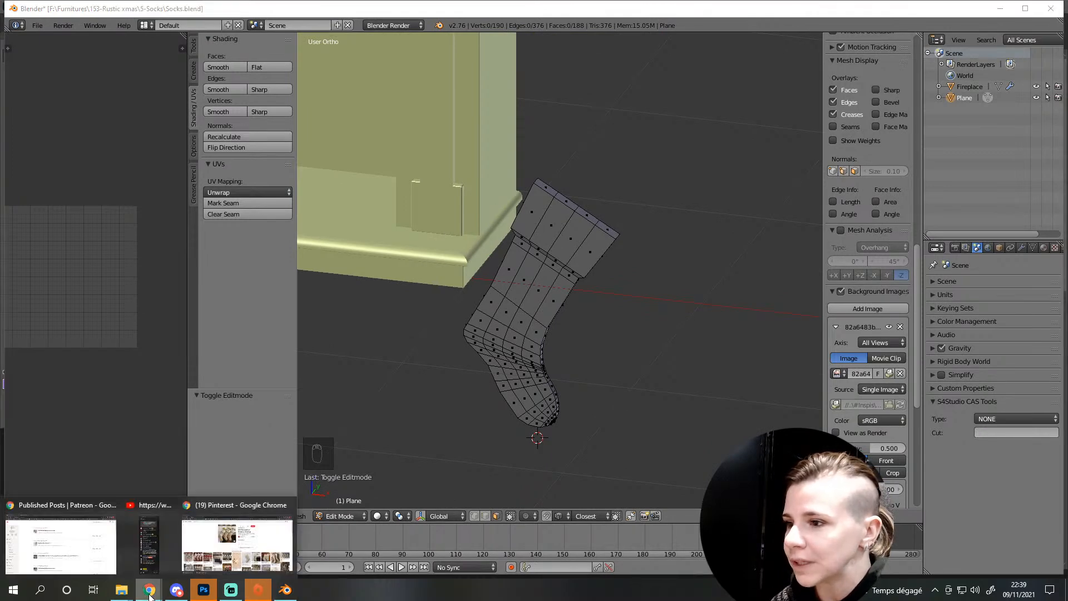
left_click(242, 504)
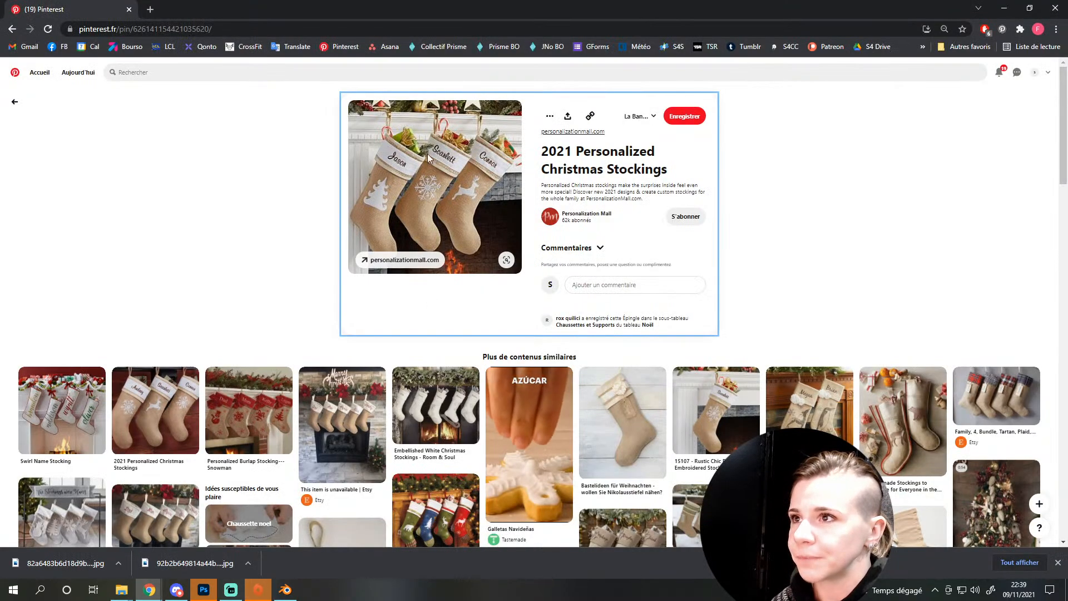
left_click(285, 589)
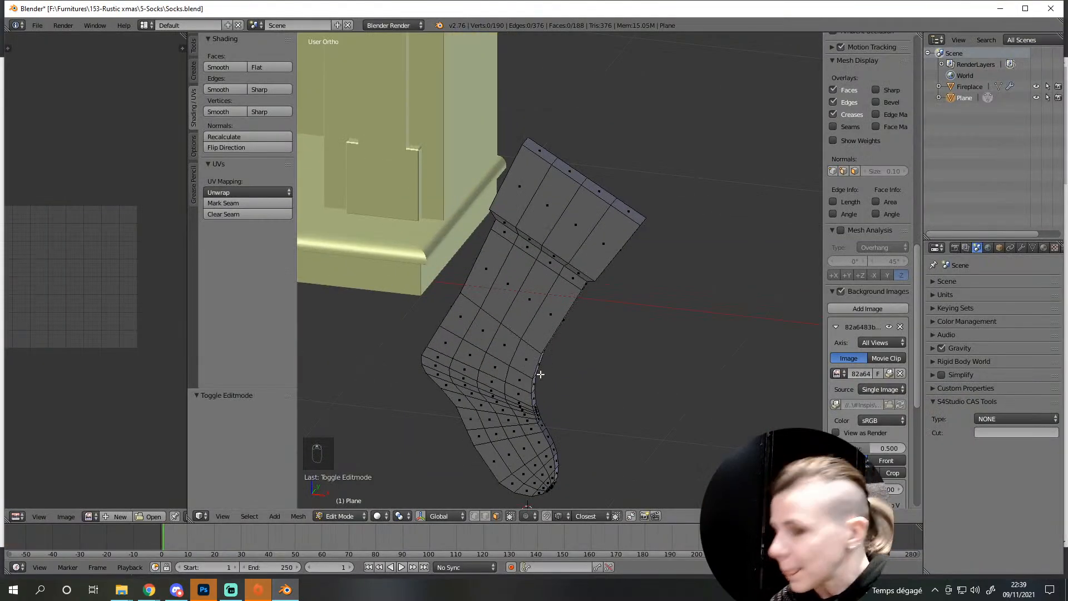
middle_click_drag(527, 290, 530, 282)
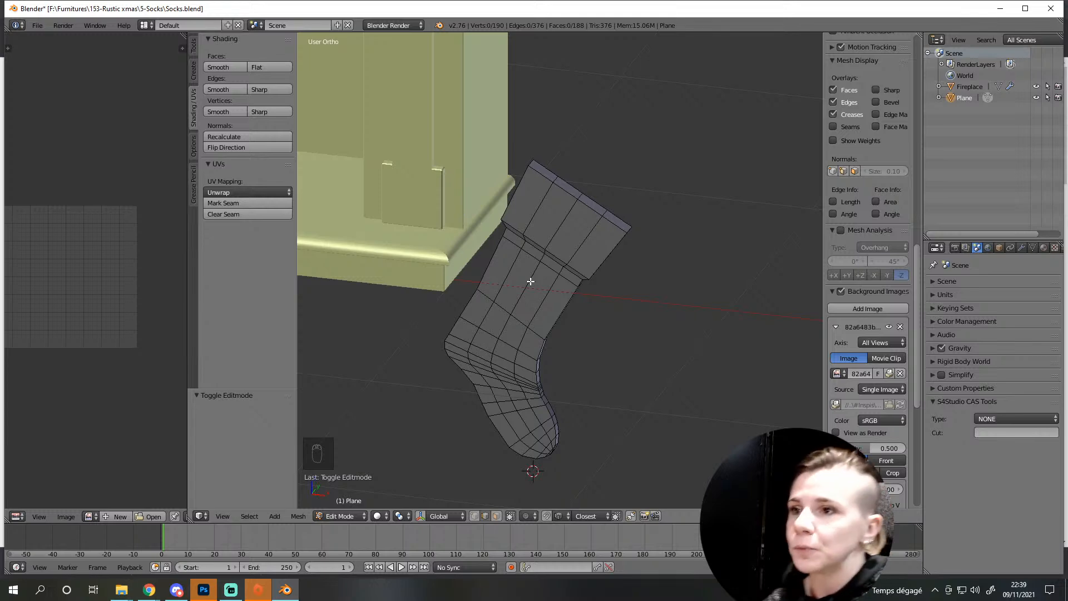
Select the central lengthwise edge loop around the sock and set proportional editing to Connected
right_click(530, 282, "alt")
middle_click_drag(522, 300, 499, 338)
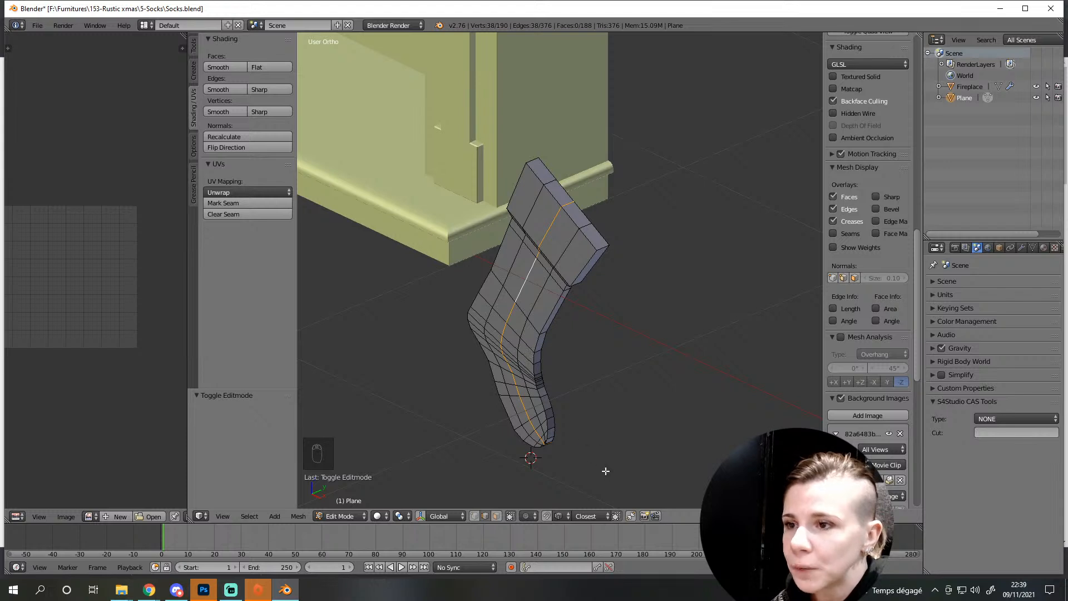
left_click(527, 516)
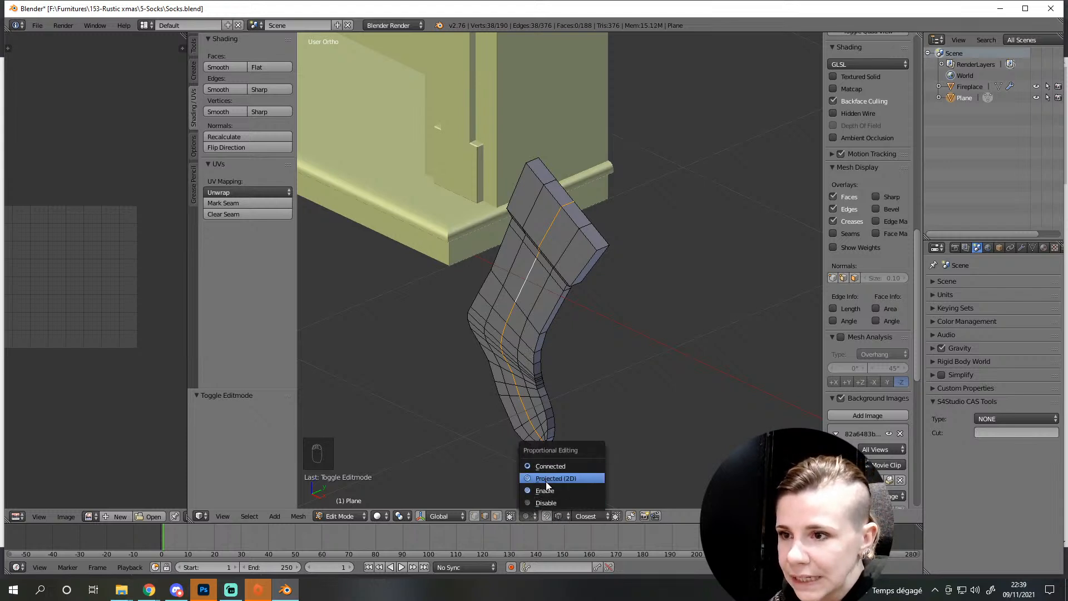
left_click(547, 466)
key("s")
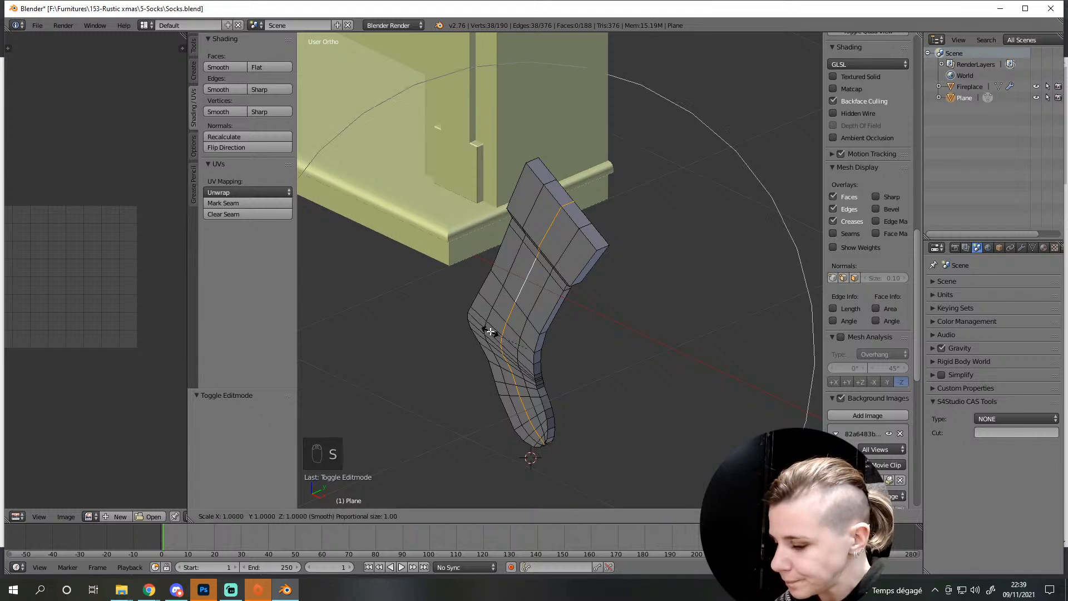
key("y")
scroll(453, 336, "up", 10)
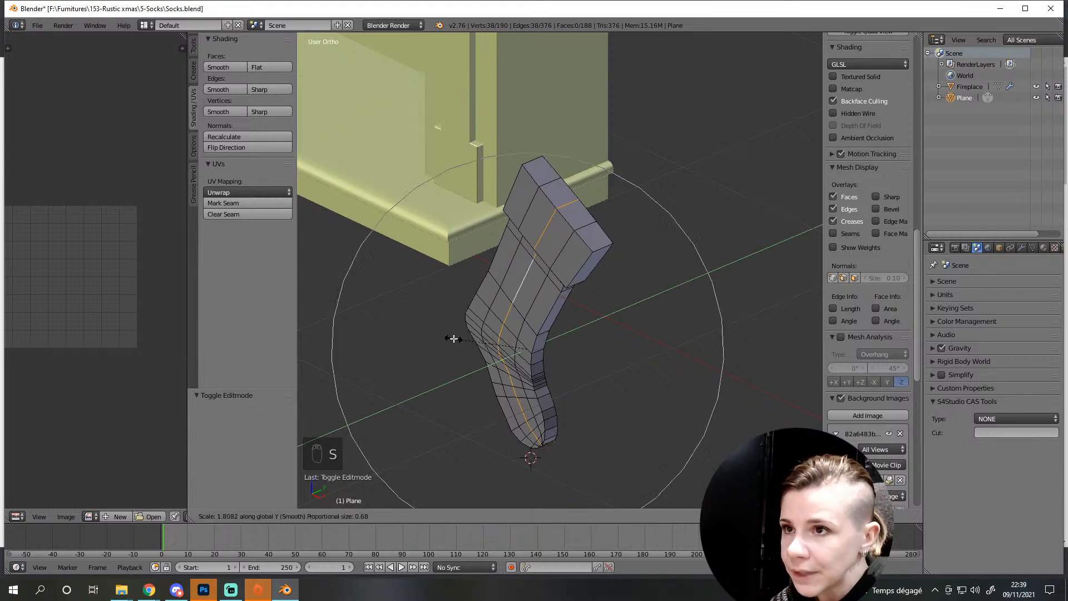
scroll(439, 339, "up", 9)
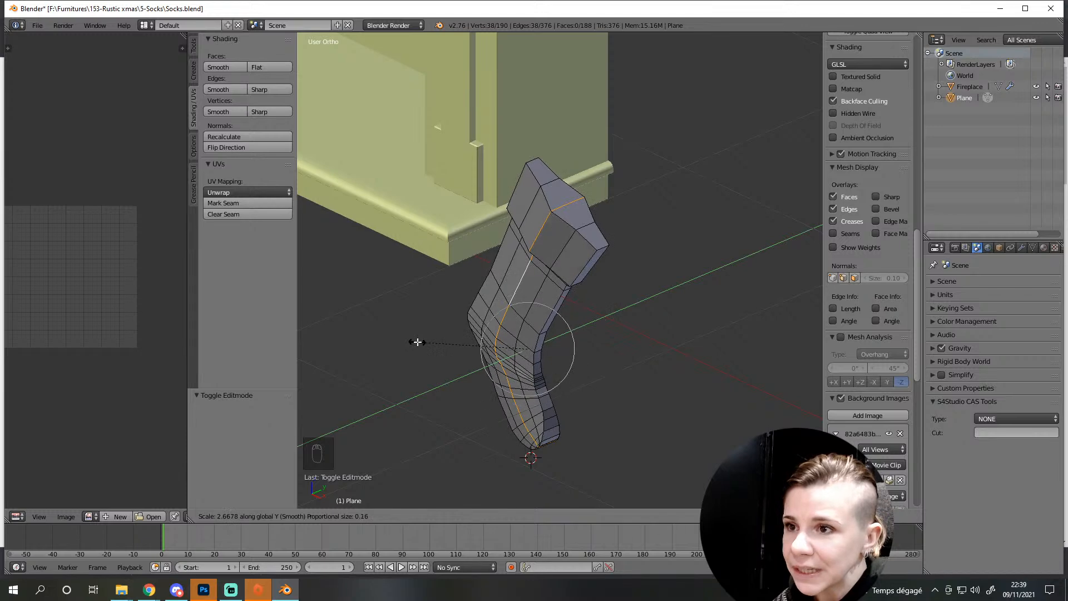
right_click(395, 346)
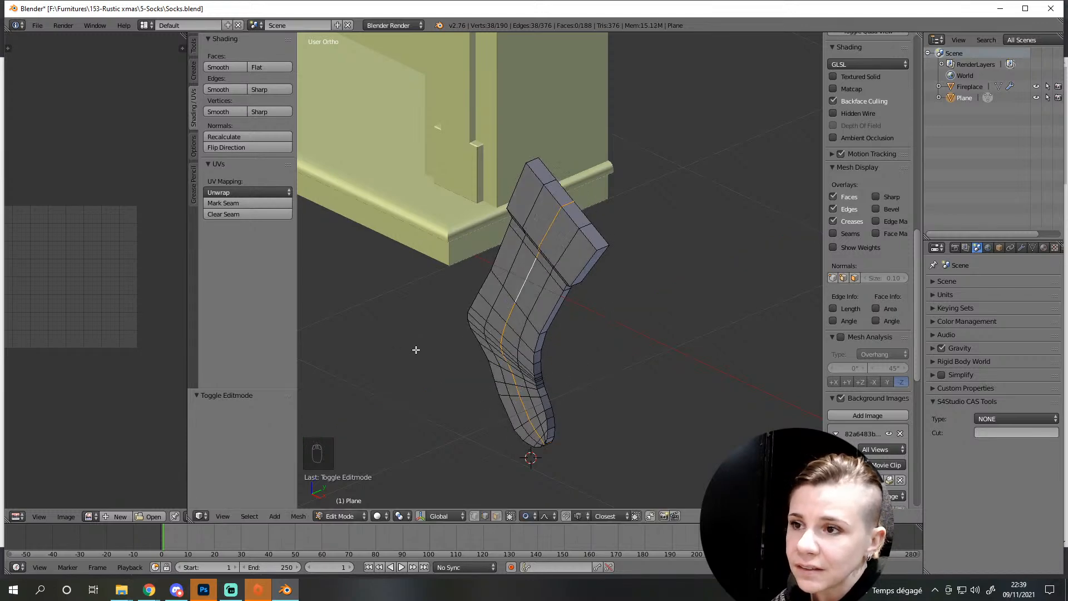
Try to scale the sock's central edge loop uniformly with Connected proportional editing and Smooth falloff
scroll(501, 353, "down", 2)
middle_click_drag(515, 355, 455, 279)
scroll(455, 279, "up", 4)
scroll(512, 396, "down", 4)
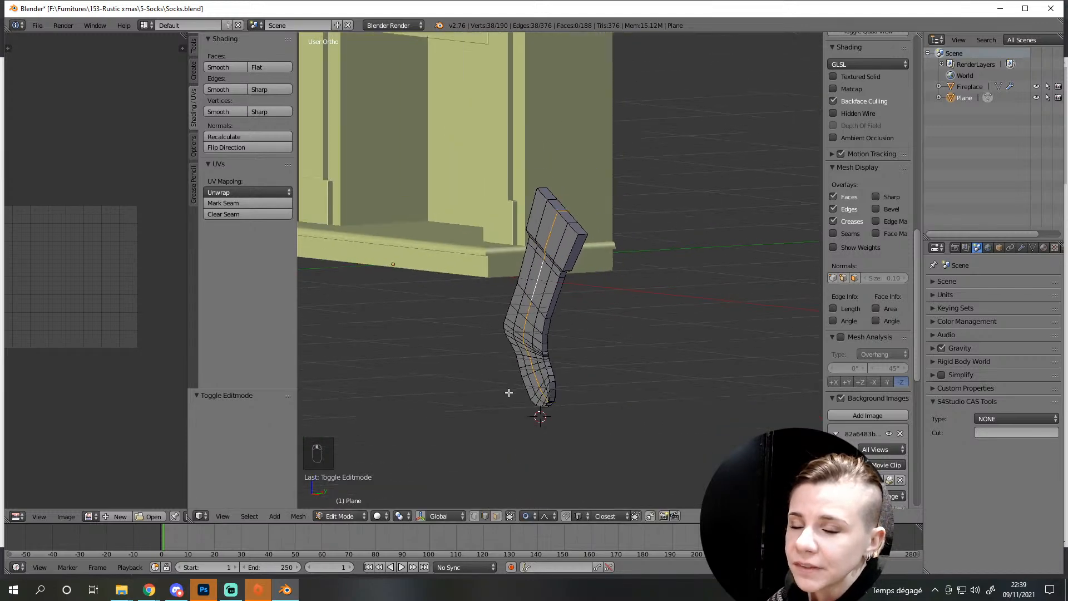
scroll(546, 346, "up", 3)
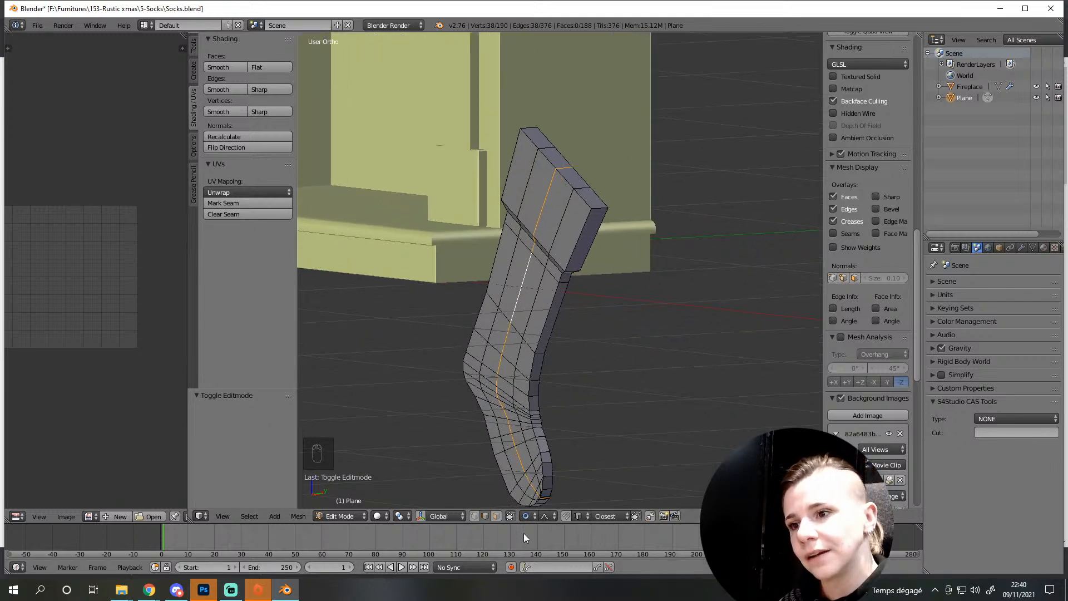
left_click(546, 515)
left_click(563, 487)
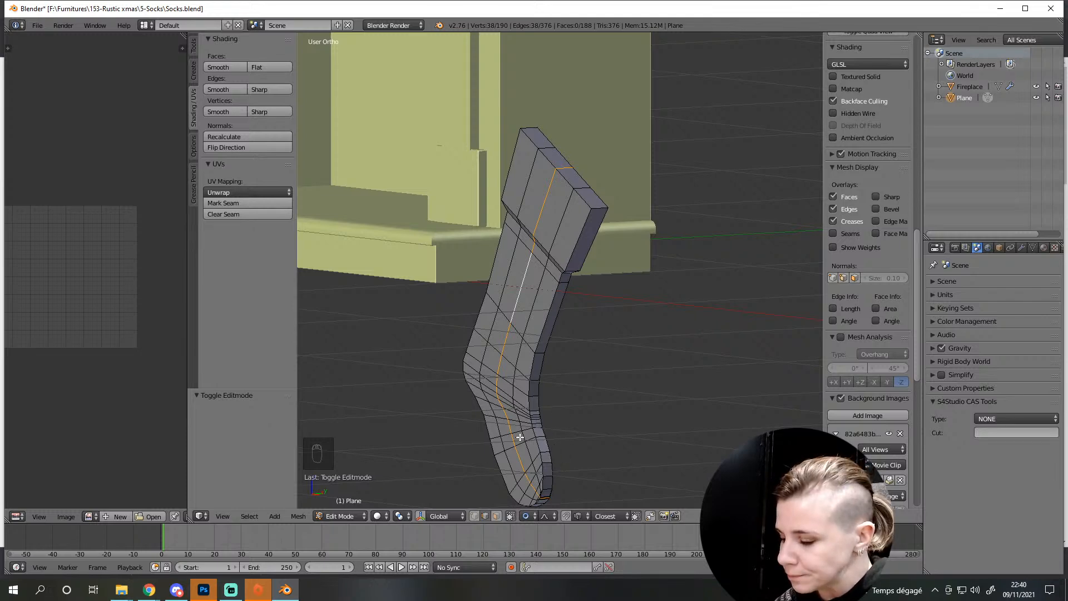
key("s")
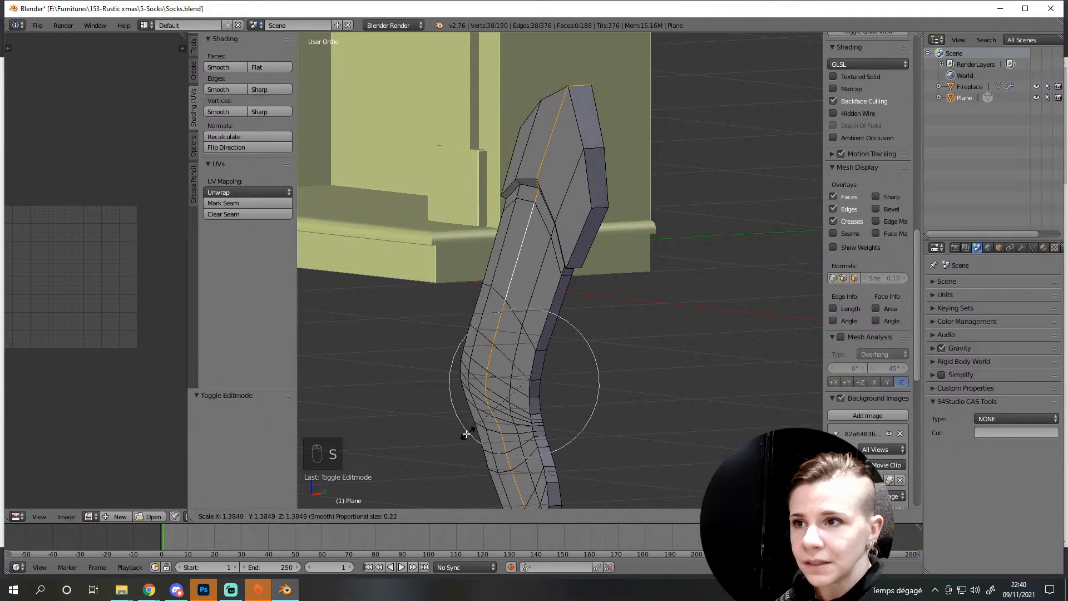
scroll(423, 447, "up", 15)
right_click(423, 447)
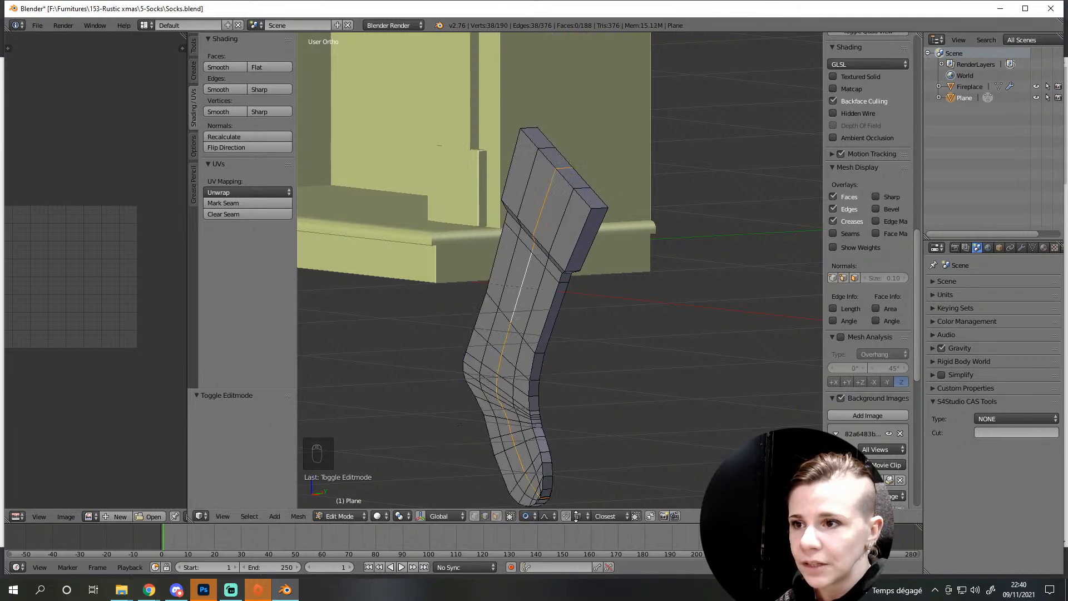
Try to scale the central loop with proportional editing disabled, and set proportional editing back to Connected
left_click(523, 516)
left_click(537, 503)
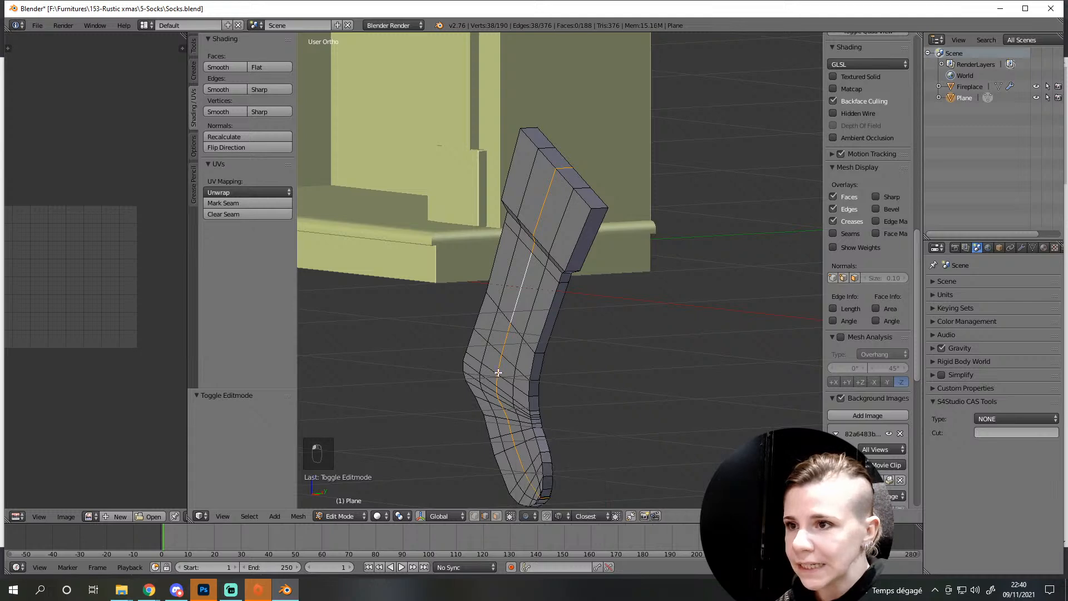
key("s")
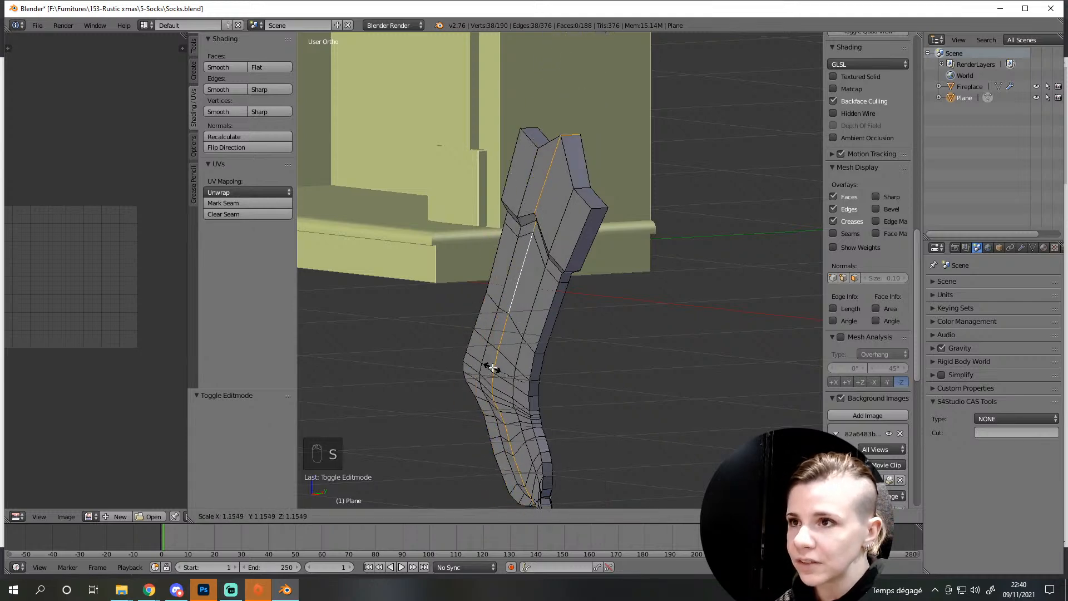
right_click(579, 463)
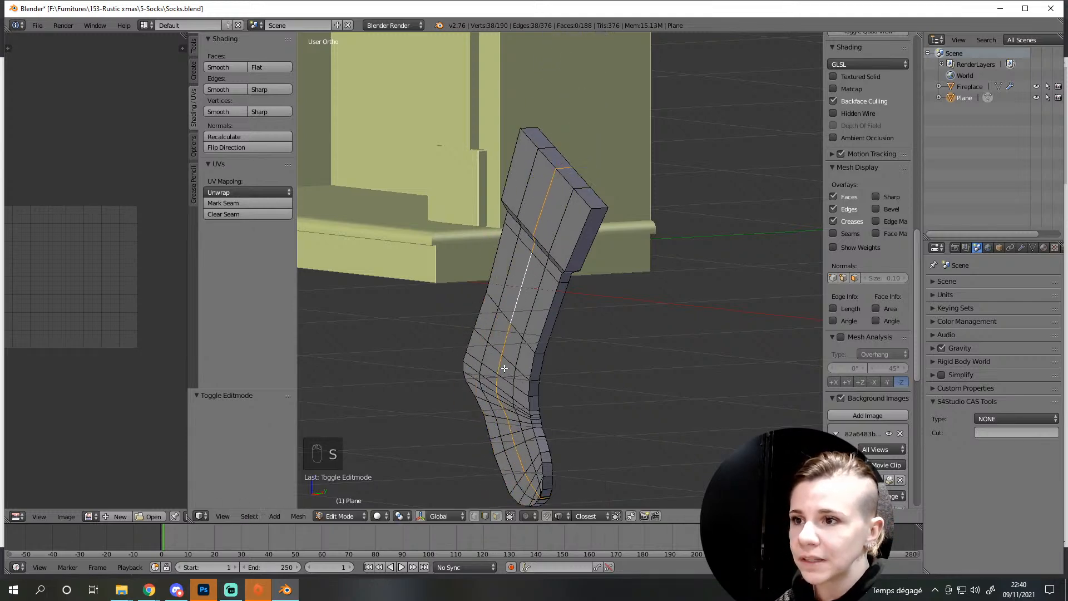
left_click(525, 515)
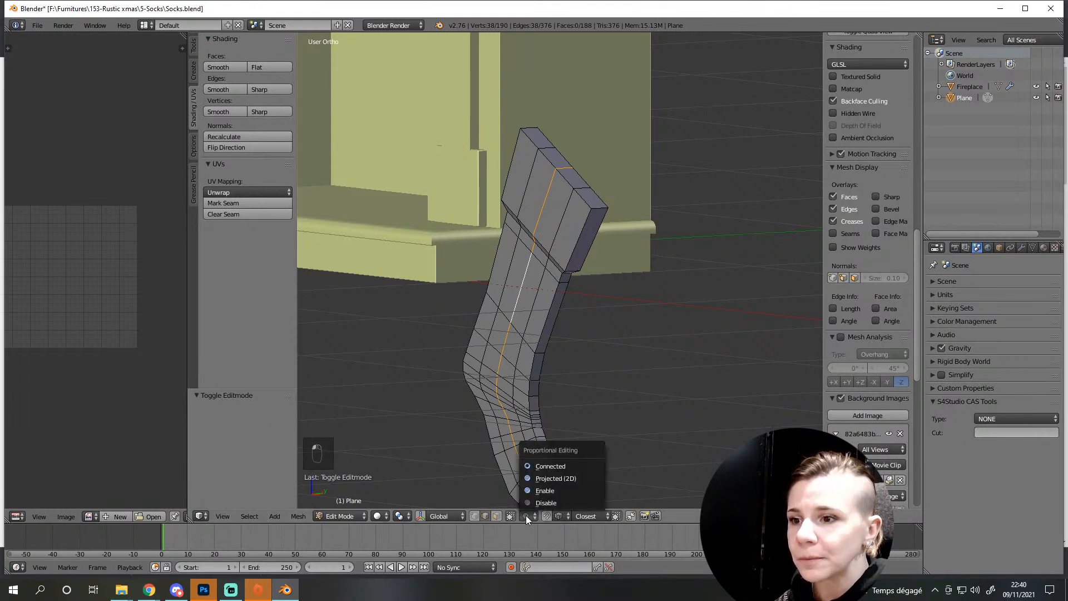
left_click(554, 473)
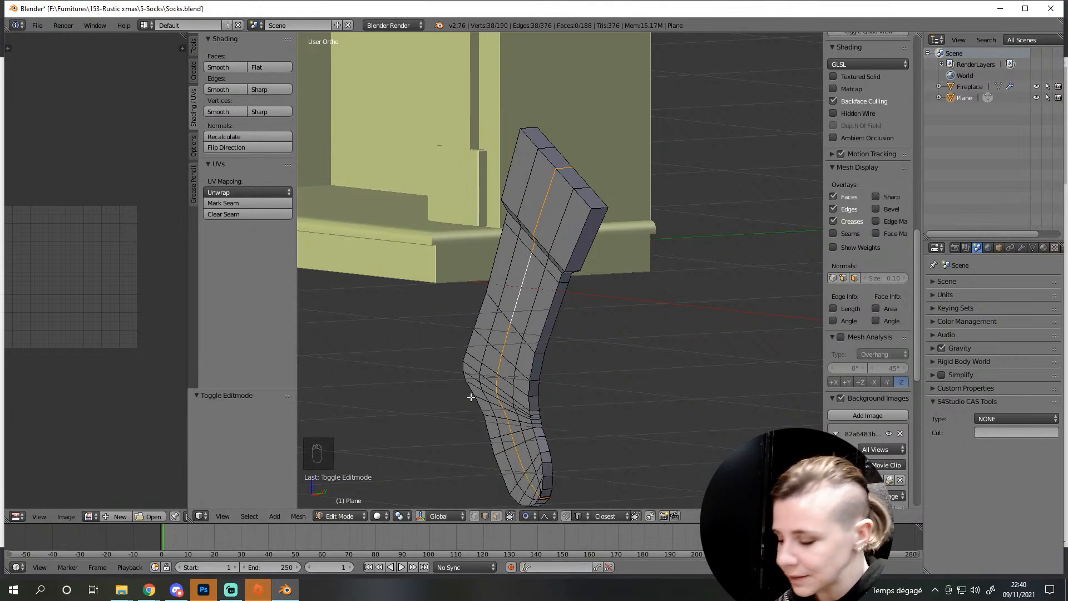
Try to scale the central loop by about 3.6 along the Y axis with a proportional size of 0.24
key("s")
key("y")
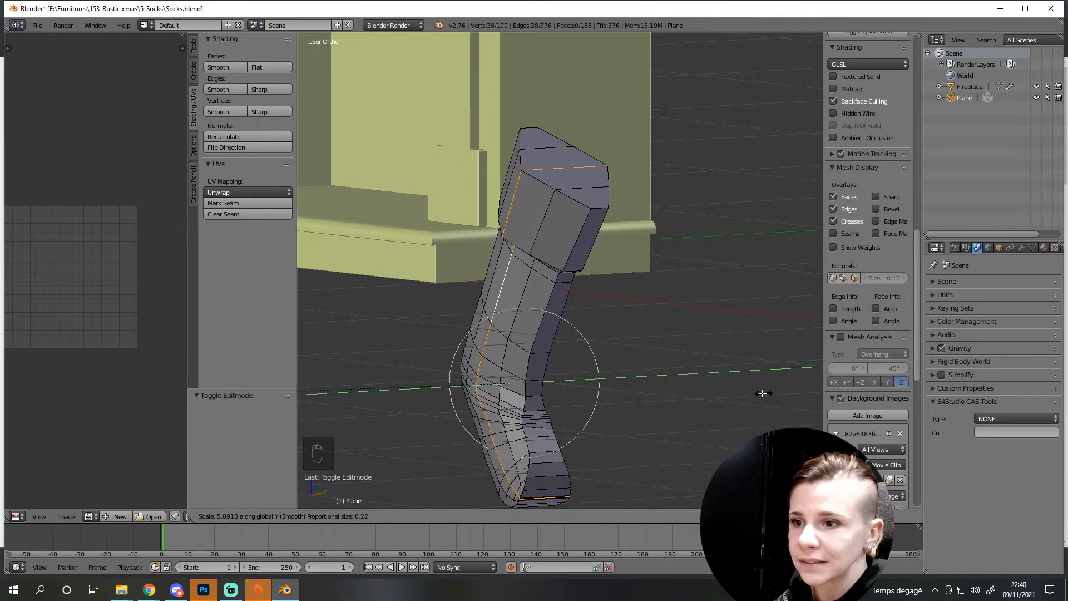
scroll(753, 393, "down", 1)
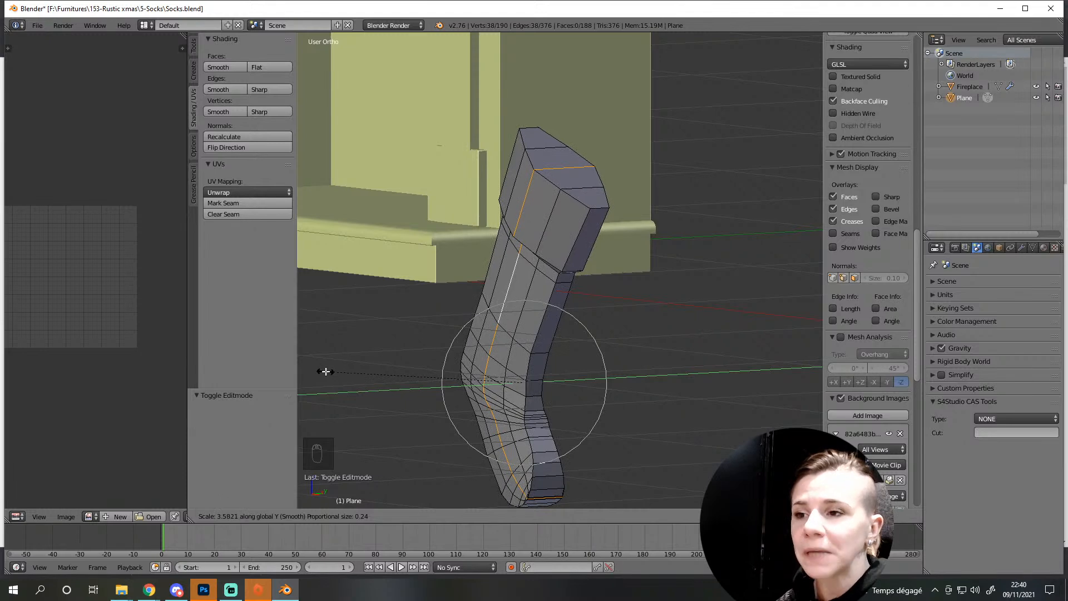
key("Escape")
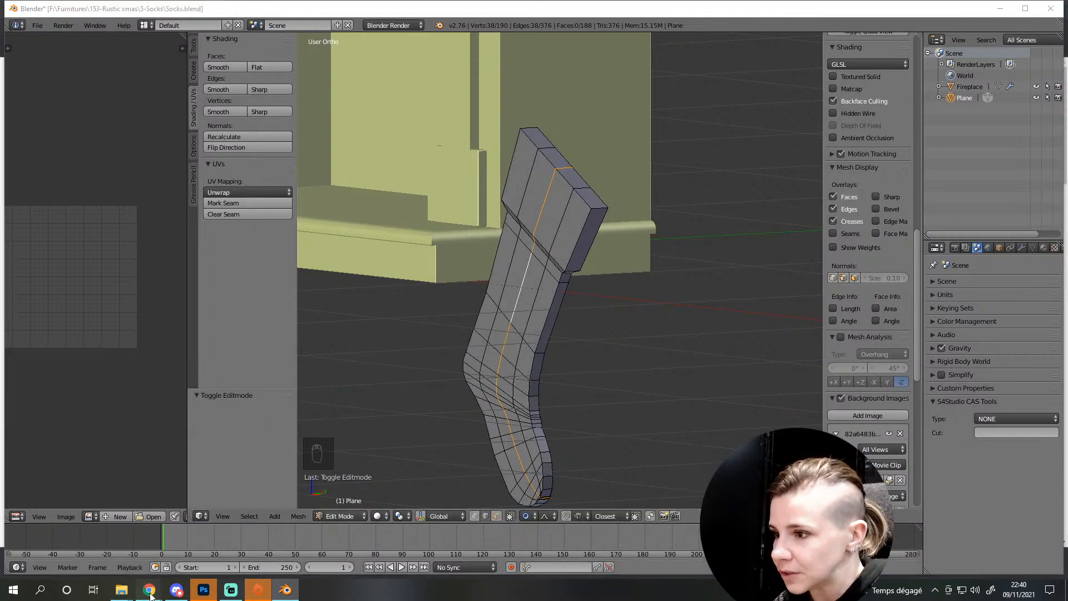
Switch to Chrome to check the stocking reference, and return to the sock in Blender
mouse_move(149, 590)
left_click(209, 504)
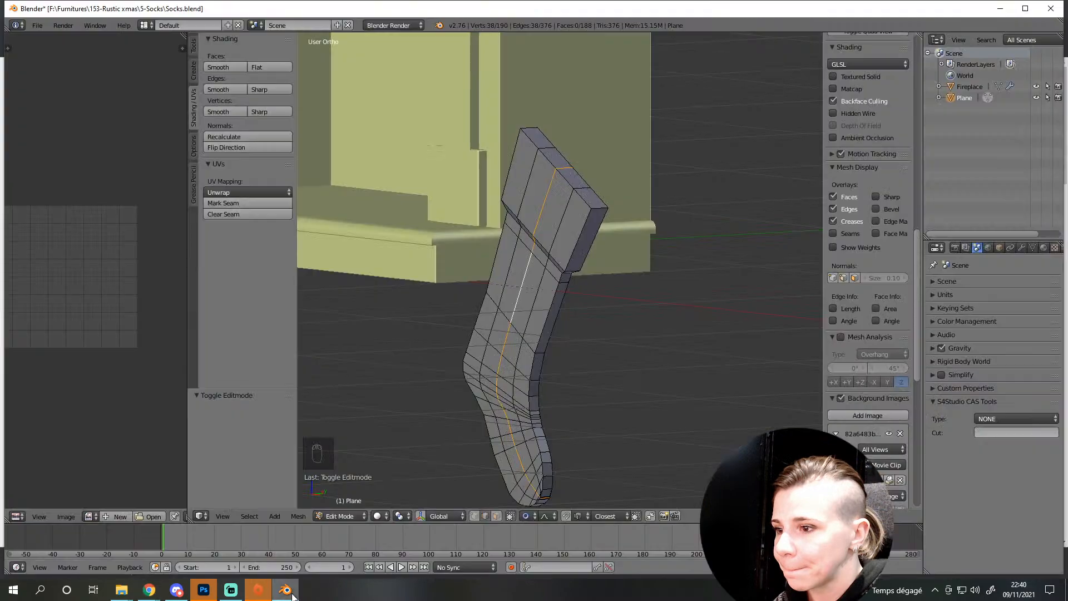
key("alt+Tab")
Scale the central edge loop, including its edge across the cuff's top, by about 3.252 along Y with a proportional size of 0.26
middle_click_drag(522, 463, 496, 425)
scroll(490, 439, "up", 2)
middle_click_drag(481, 462, 493, 357, "shift")
scroll(439, 430, "down", 3)
right_click(524, 132, "shift")
scroll(478, 356, "down", 3)
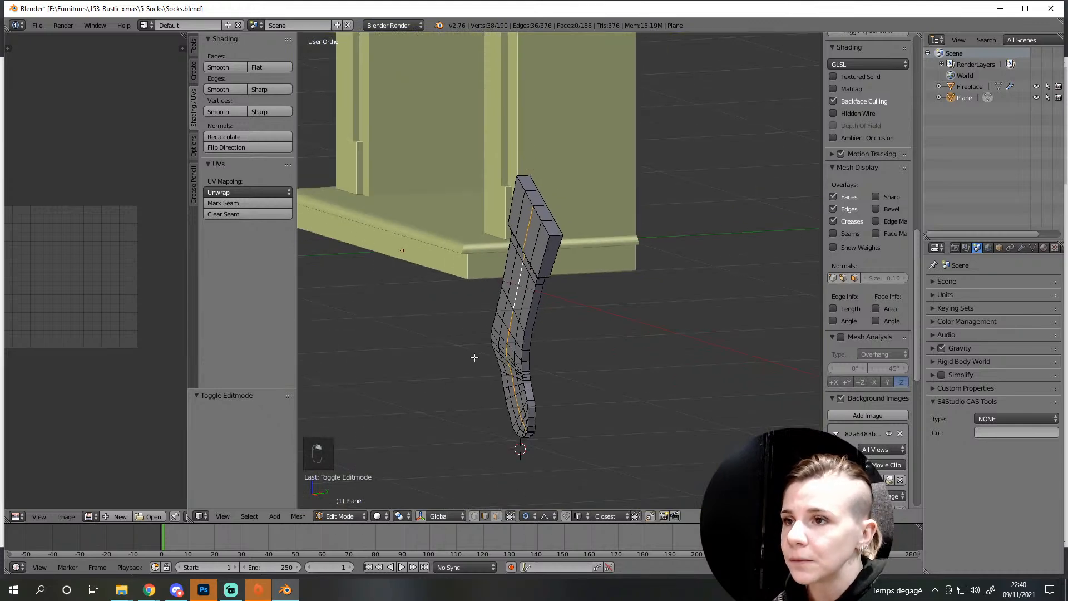
key("ctrl+z")
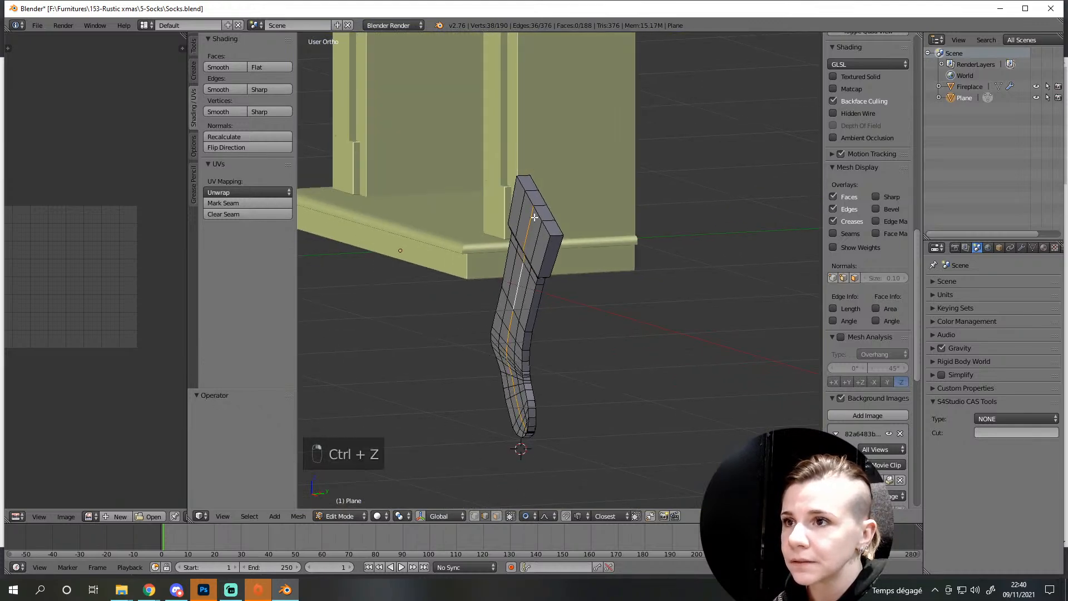
middle_click_drag(548, 215, 548, 336)
key("s")
key("y")
scroll(611, 328, "up", 3)
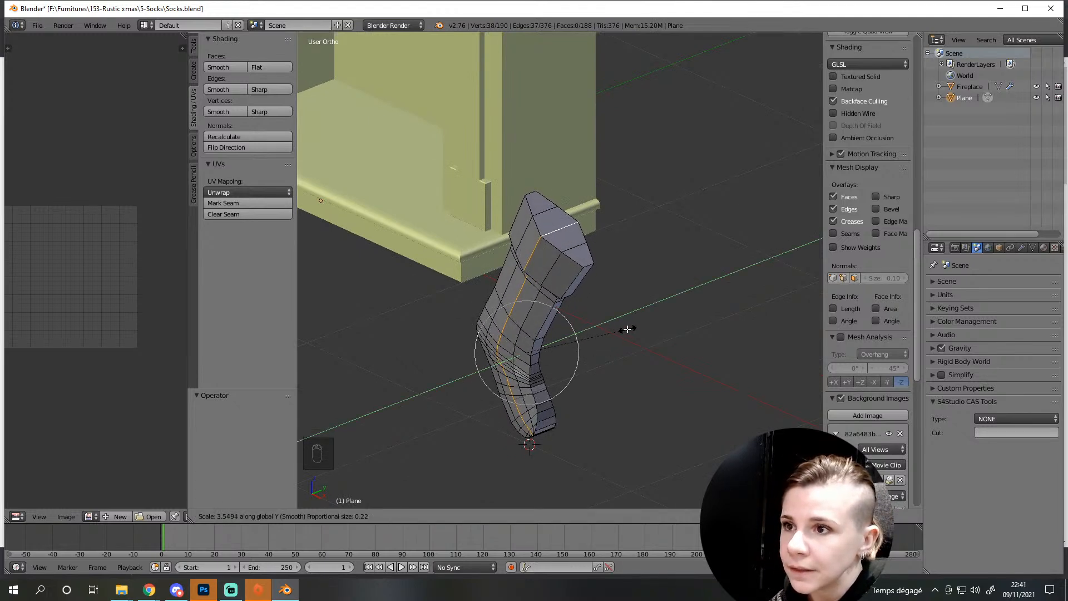
scroll(627, 329, "down", 2)
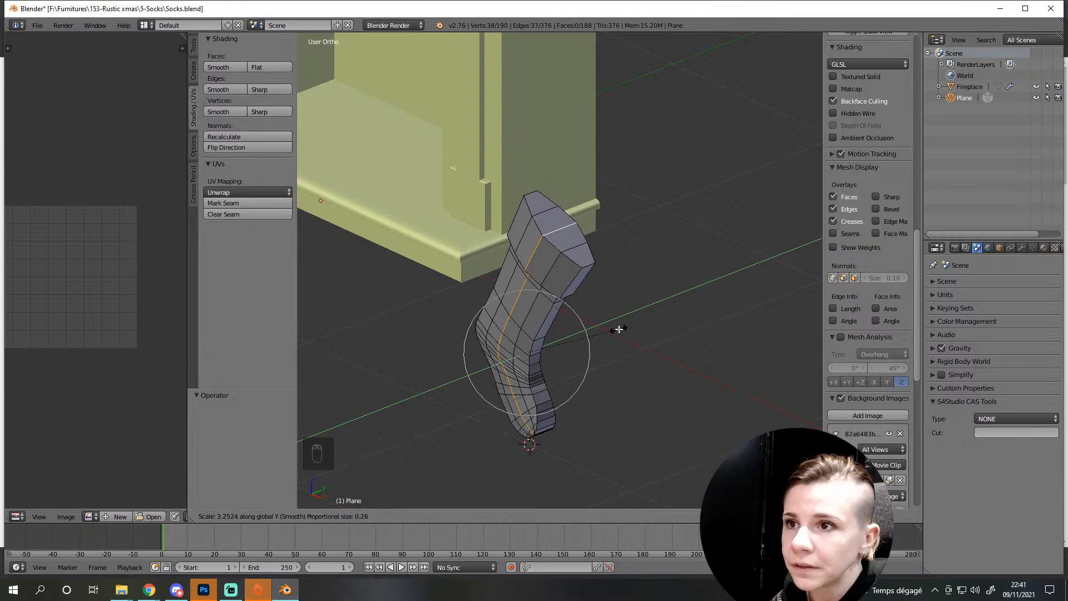
left_click(618, 328)
Slide the outermost two bunched edges on the toe's rim away from the cluster, by factors of about 0.755 and 0.660
scroll(600, 362, "up", 8)
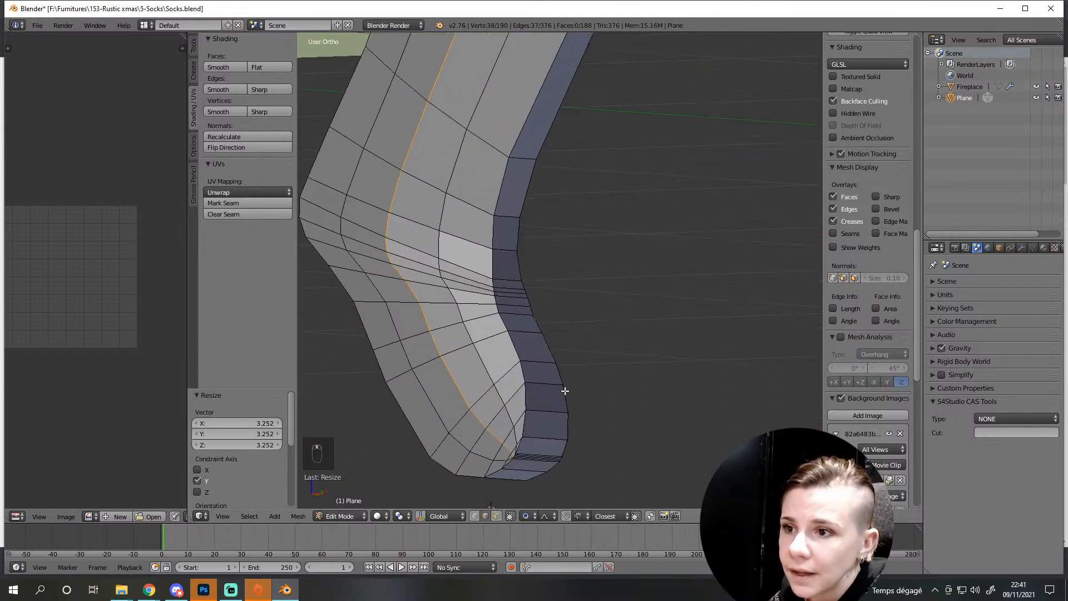
middle_click_drag(567, 396, 543, 376)
scroll(536, 373, "up", 4)
right_click(484, 362)
right_click(493, 356, "shift")
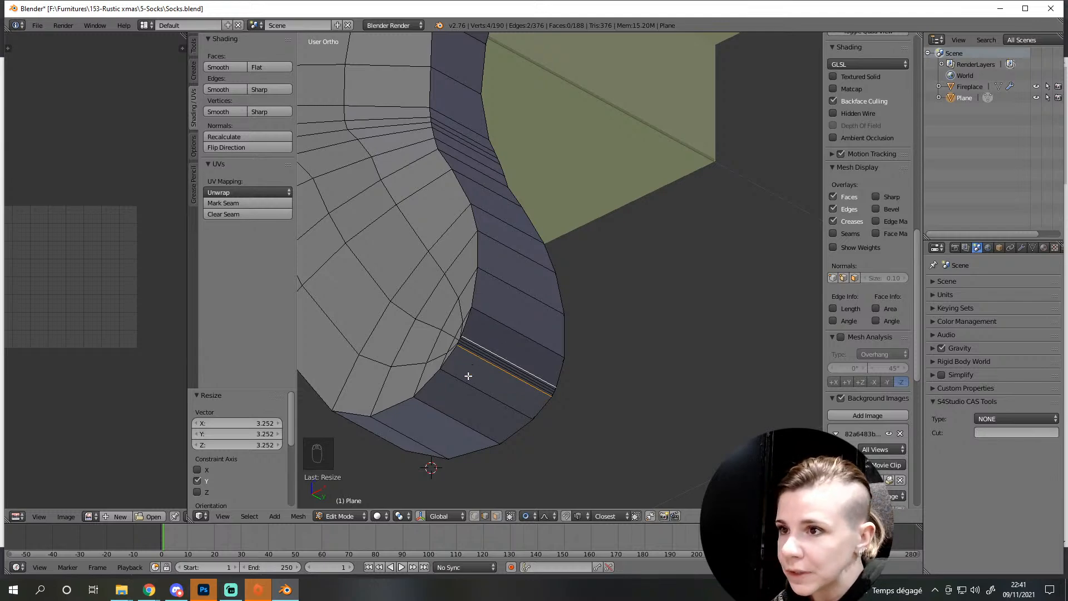
key("a")
right_click(479, 361)
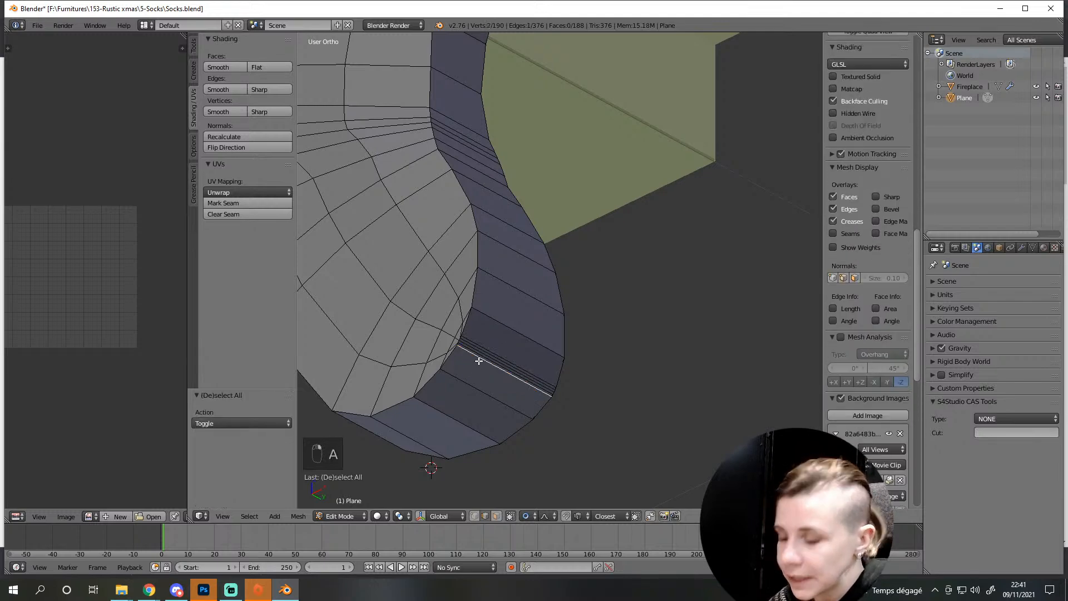
key("g")
key("g")
left_click(494, 350)
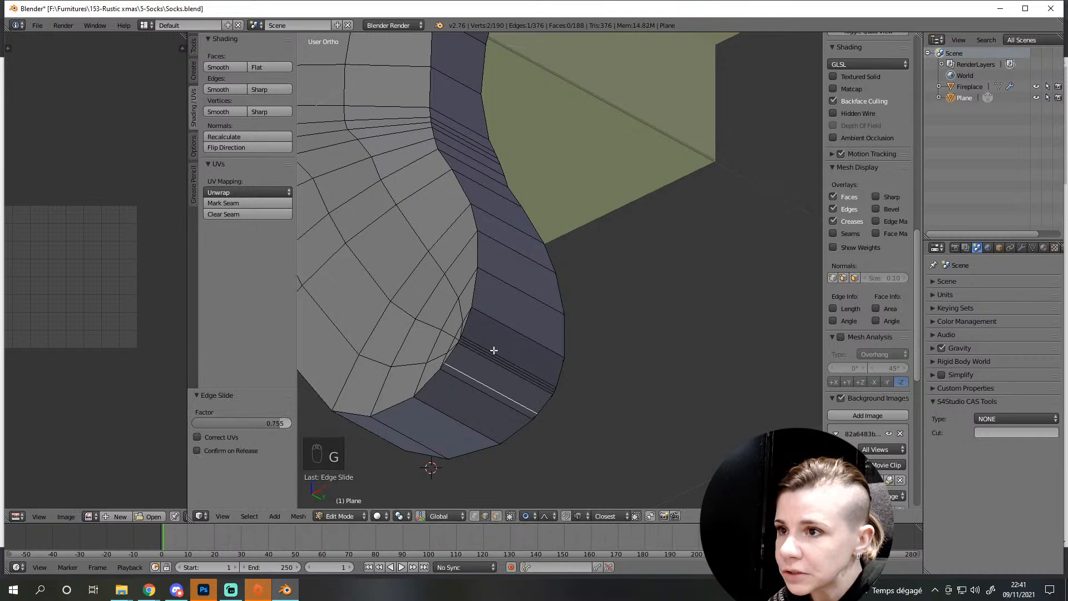
key("g")
key("g")
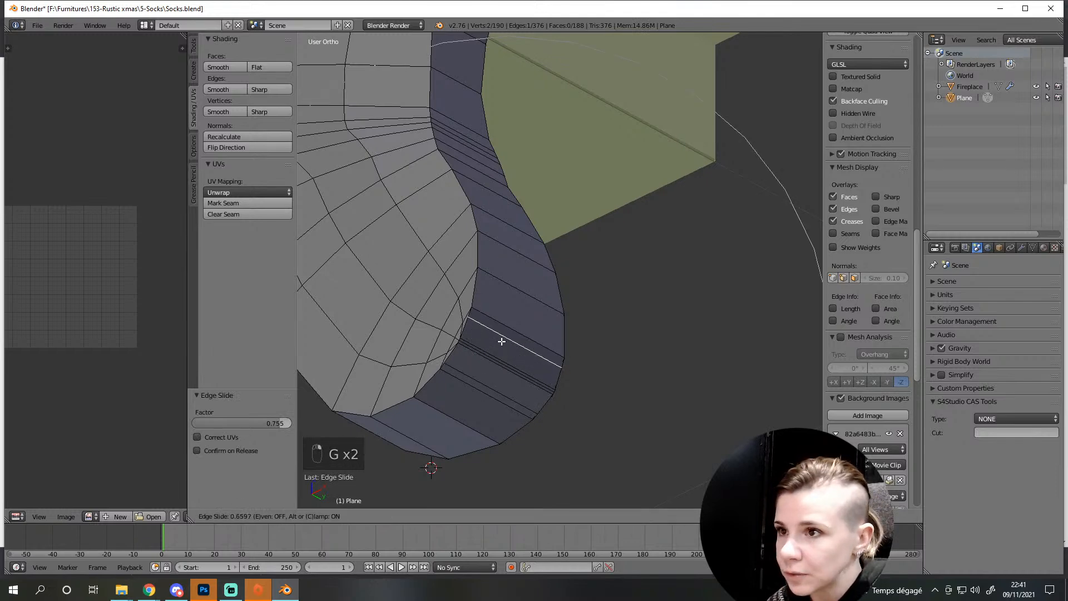
left_click(501, 341)
Spread the inner bunched toe edges with Edge Slide, the upper by about -0.552 and the lower by about 0.211 and again 0.209
right_click(501, 351, "alt")
right_click(501, 351)
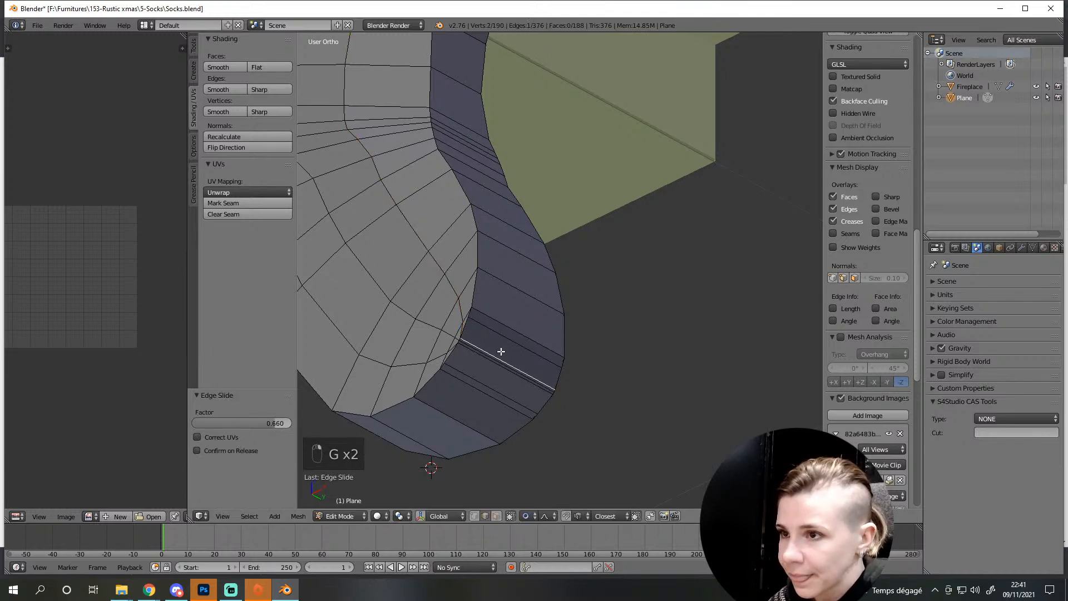
key("g")
key("g")
left_click(503, 345)
right_click(489, 362)
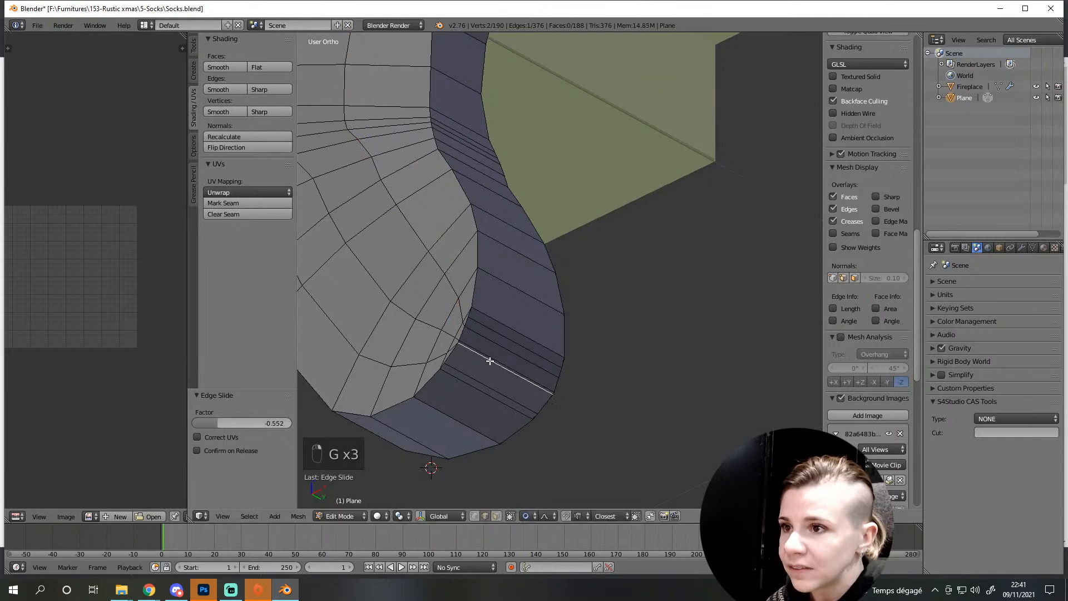
key("g")
key("g")
left_click(489, 366)
key("g")
key("g")
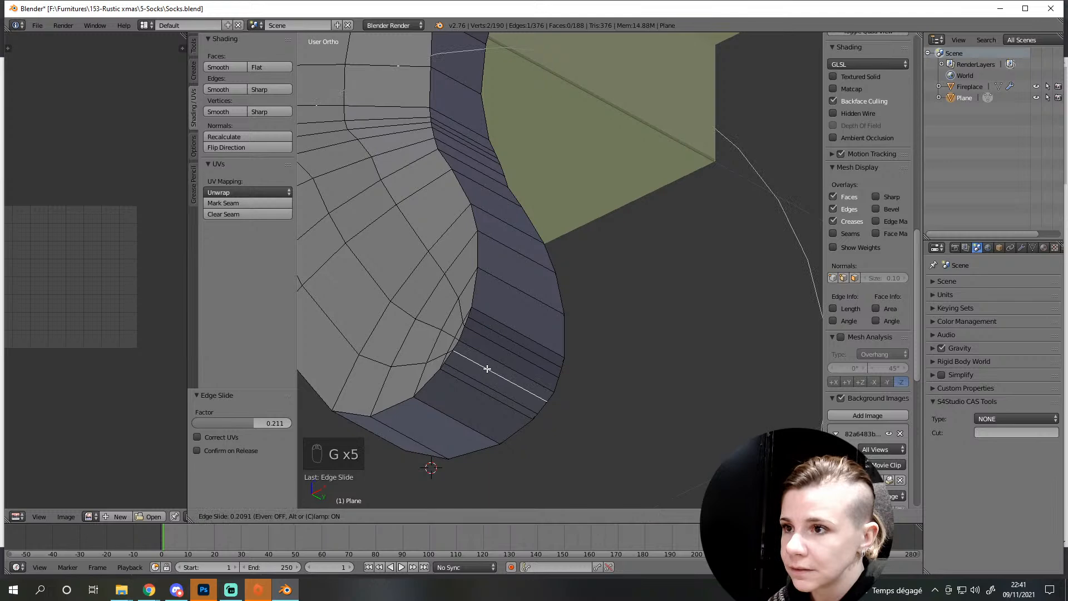
left_click(482, 372)
Slide the lowest of the spread toe edges back towards its neighbours by a factor of about -0.146
right_click(477, 381)
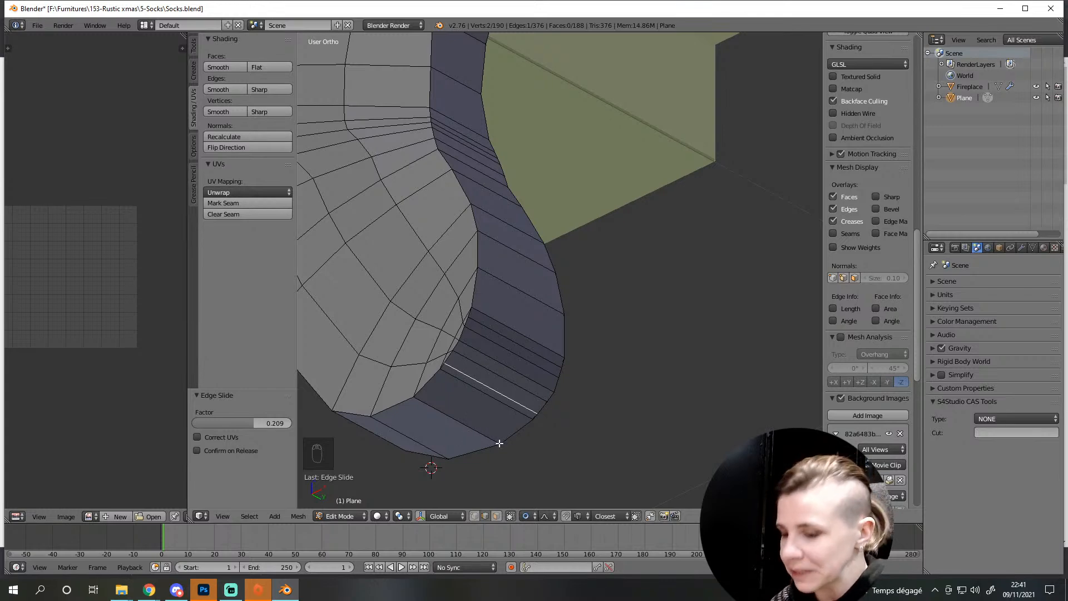
key("g")
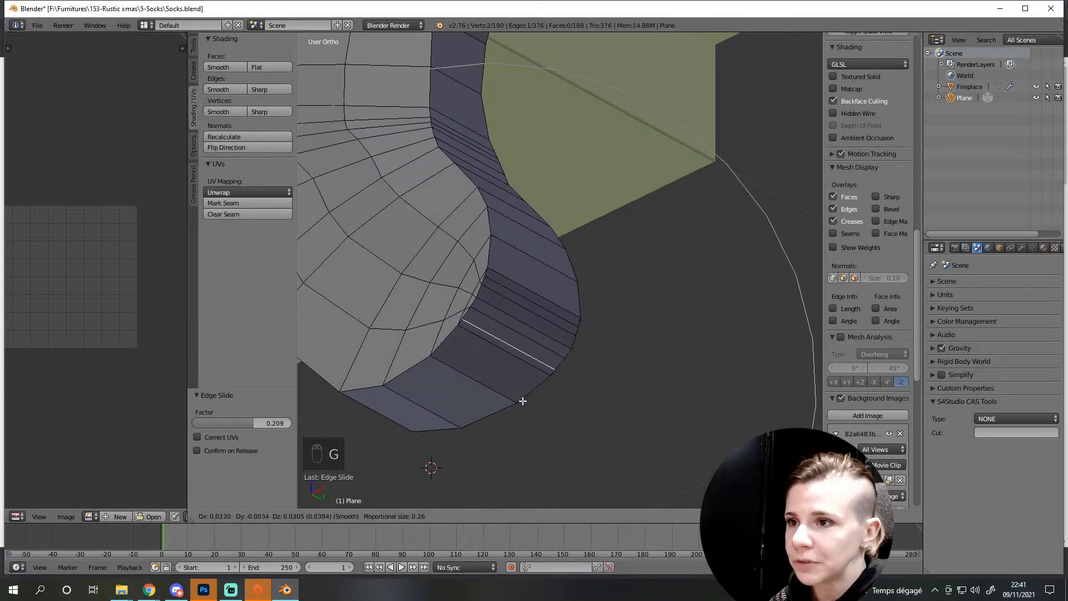
right_click(523, 401)
key("g")
key("g")
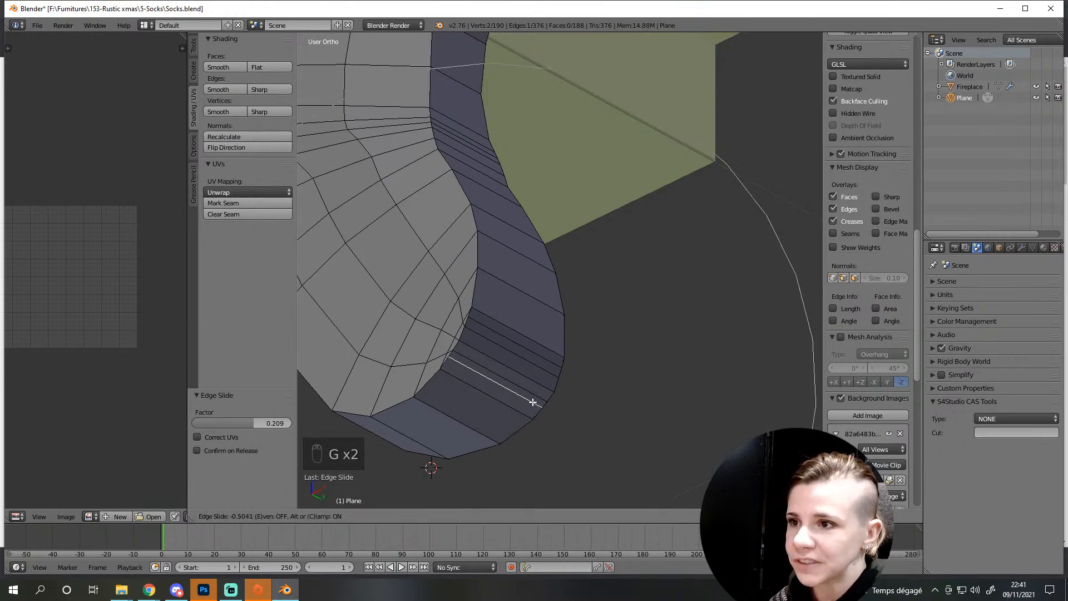
left_click(532, 406)
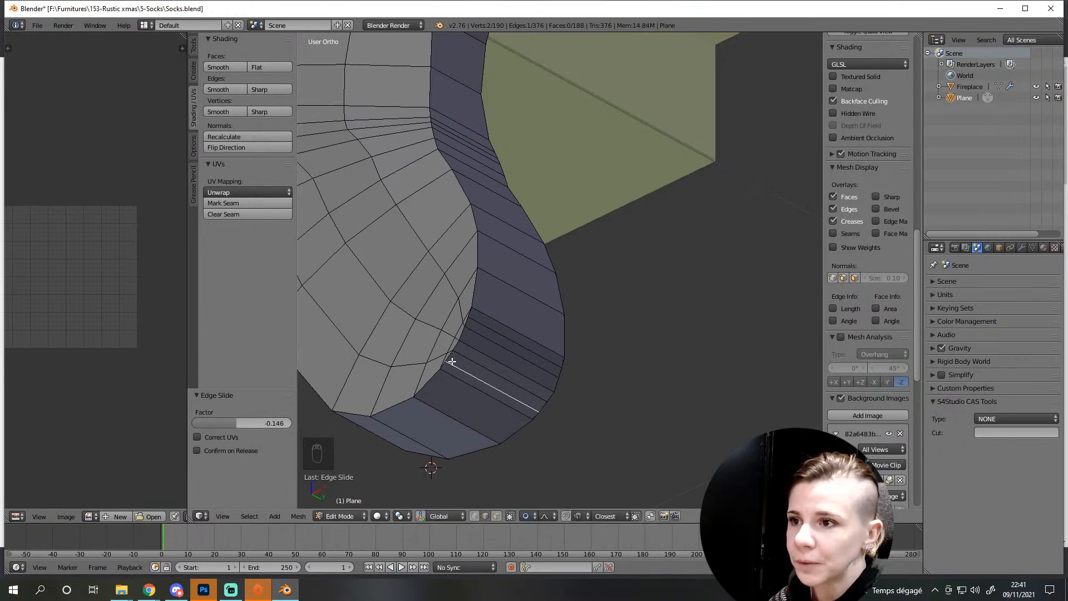
Clear the edge selection and select the middle edge of the evenly spread group across the toe's rim
scroll(488, 334, "down", 4)
key("a")
middle_click_drag(484, 353, 525, 372)
scroll(556, 411, "up", 4)
scroll(557, 411, "up", 1)
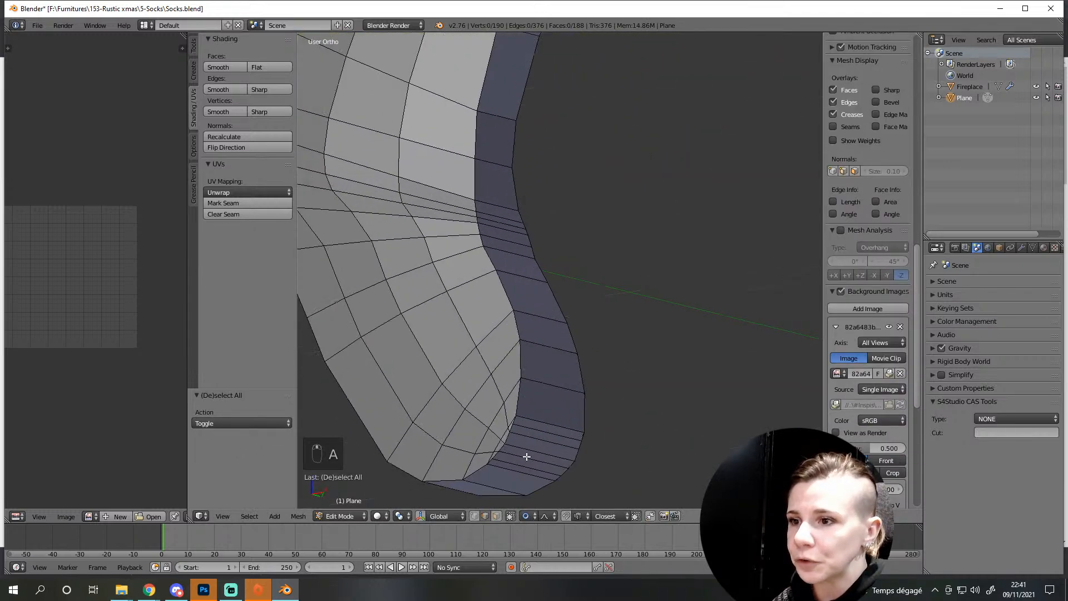
right_click(526, 451)
Try to narrow the toe by scaling the selected edge to about 0.3 along Y with a proportional size of 0.15
key("s")
key("y")
scroll(568, 457, "up", 6)
scroll(557, 453, "down", 3)
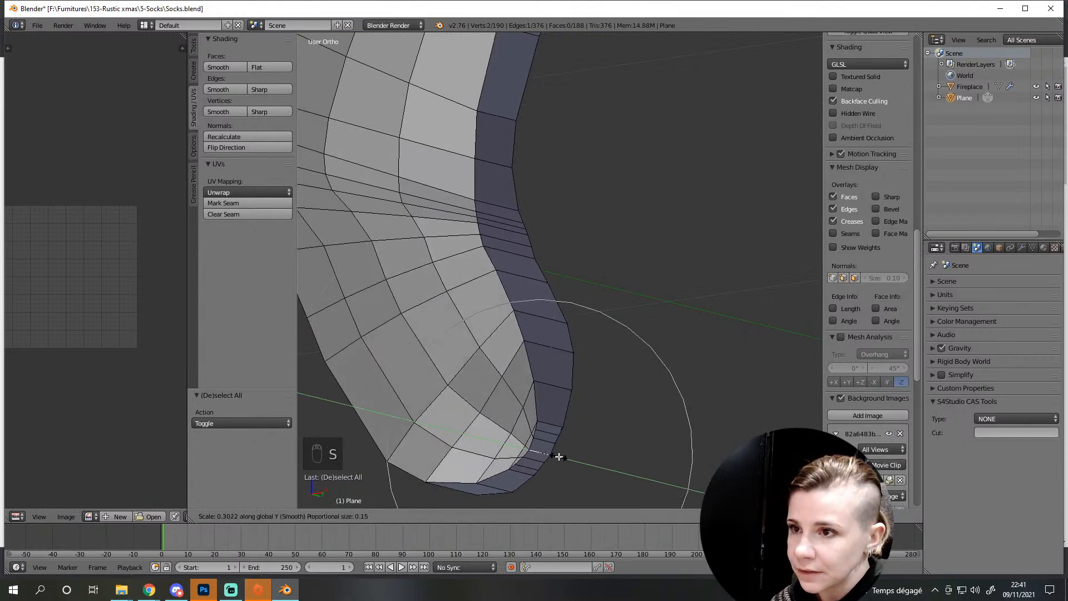
left_click(556, 454)
middle_click_drag(582, 485, 568, 402)
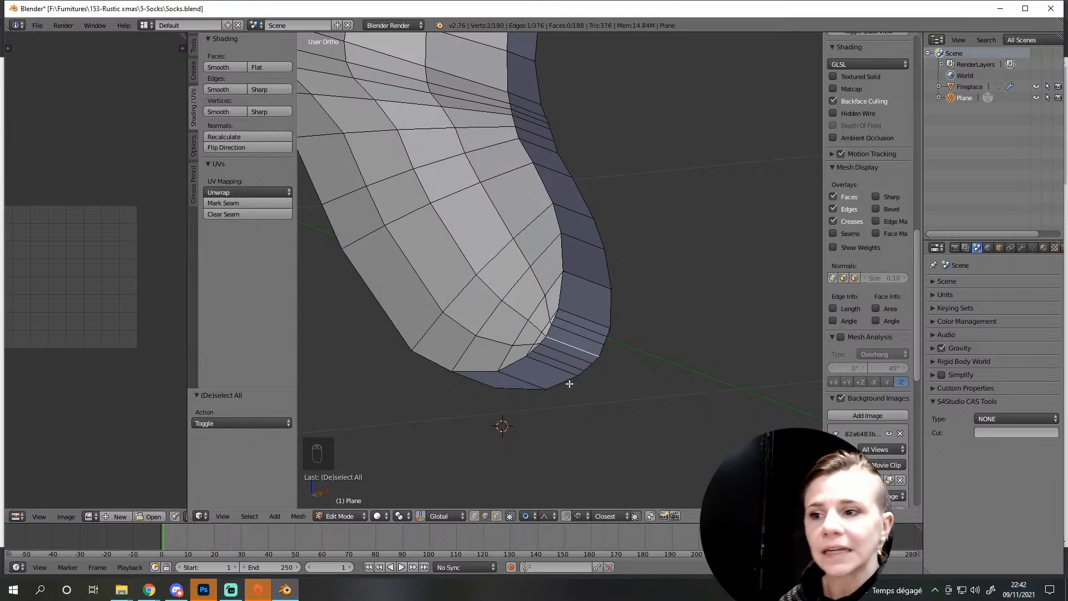
Try to narrow the toe by scaling the selected rim edge along Y with Smooth and Sphere falloff at proportional size 0.18
middle_click_drag(536, 401, 565, 439)
key("s")
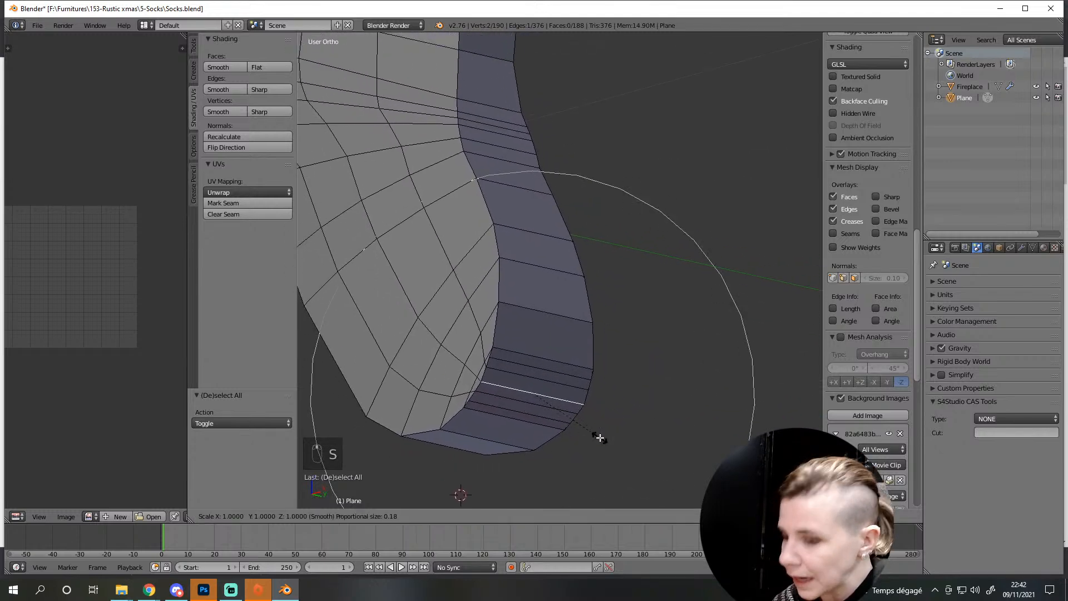
key("y")
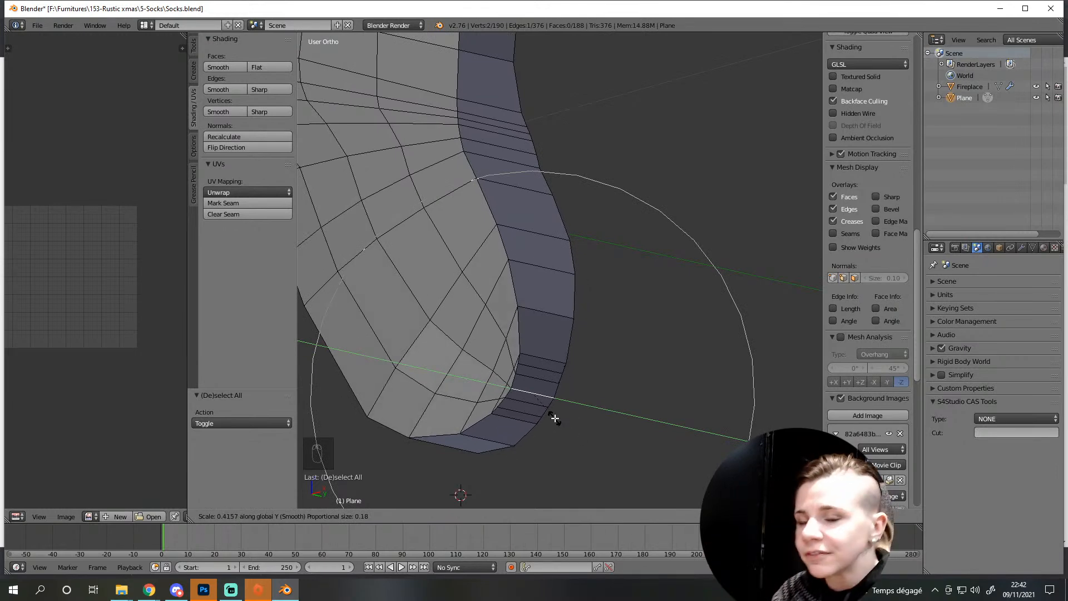
right_click(552, 417)
left_click(546, 516)
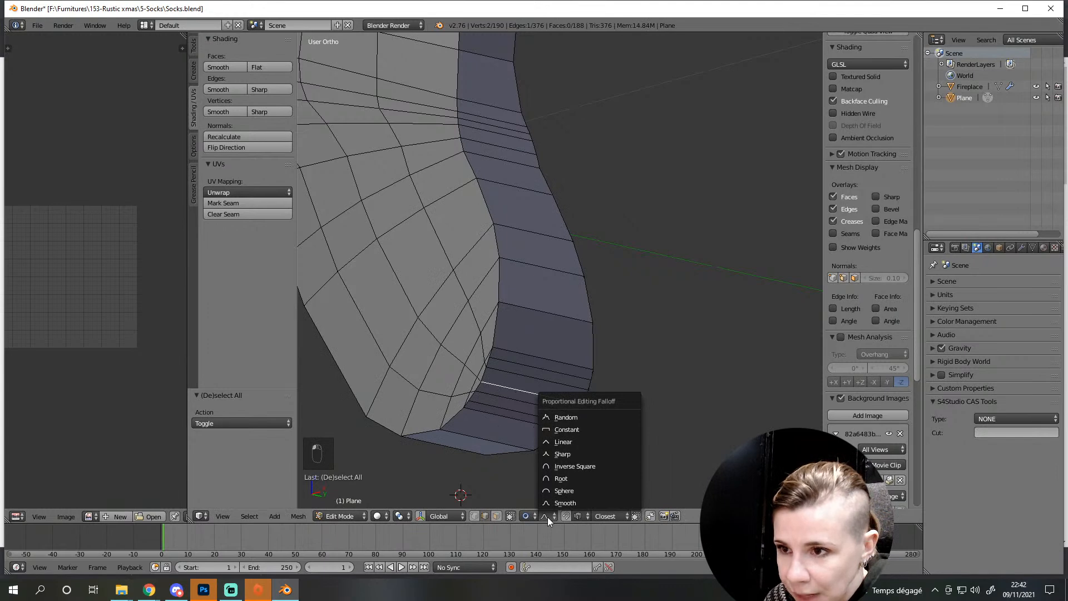
left_click(560, 490)
key("s")
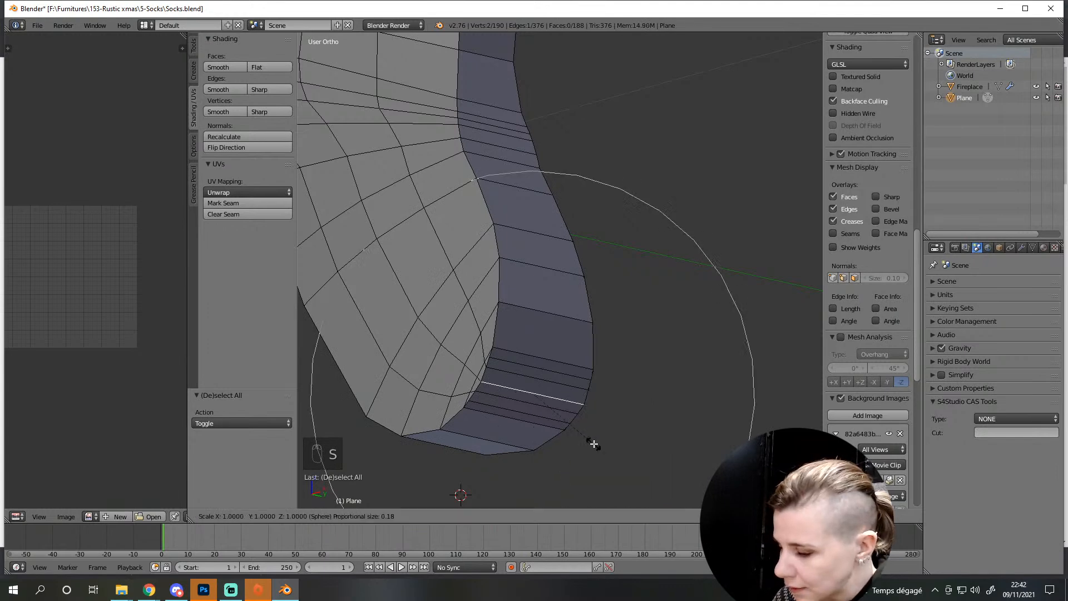
key("y")
right_click(540, 427)
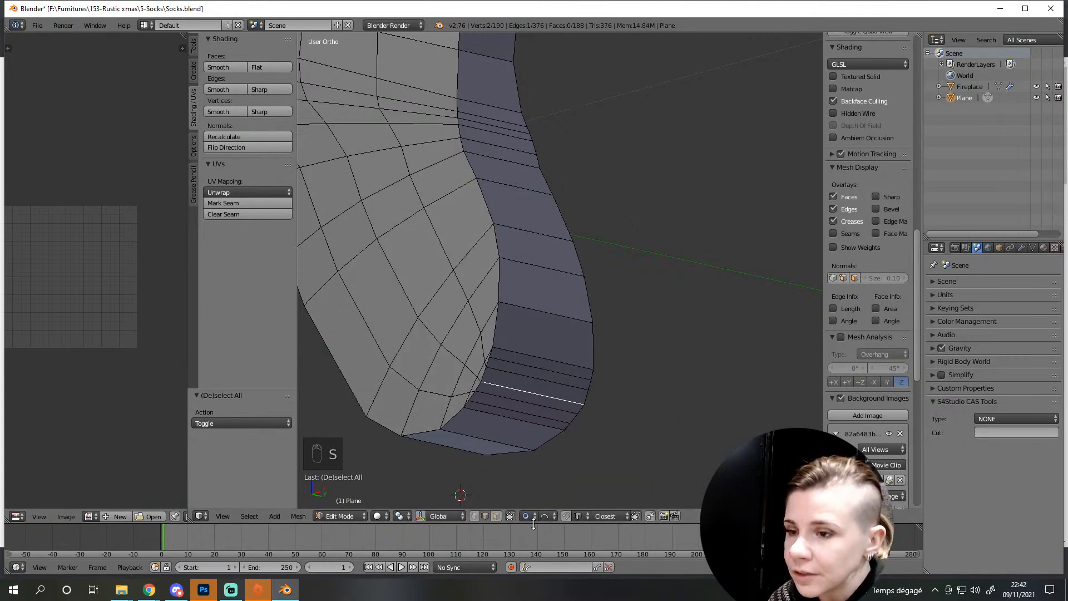
Try scaling the selected toe edge to about 0.3 along Y with Sharp falloff and a proportional size of 0.10
left_click(543, 516)
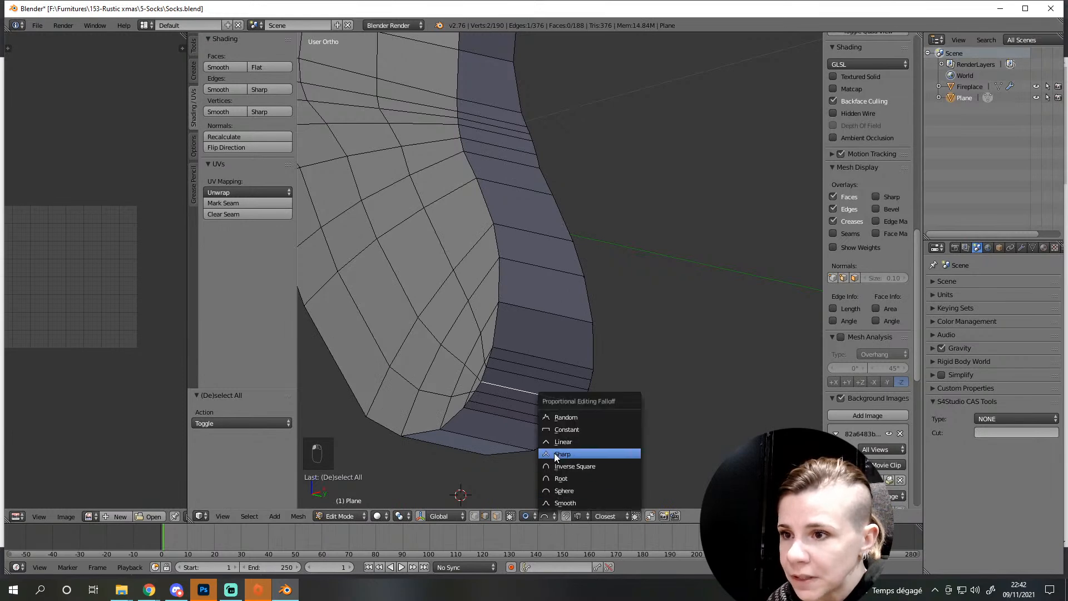
left_click(554, 452)
key("s")
key("y")
scroll(589, 423, "up", 2)
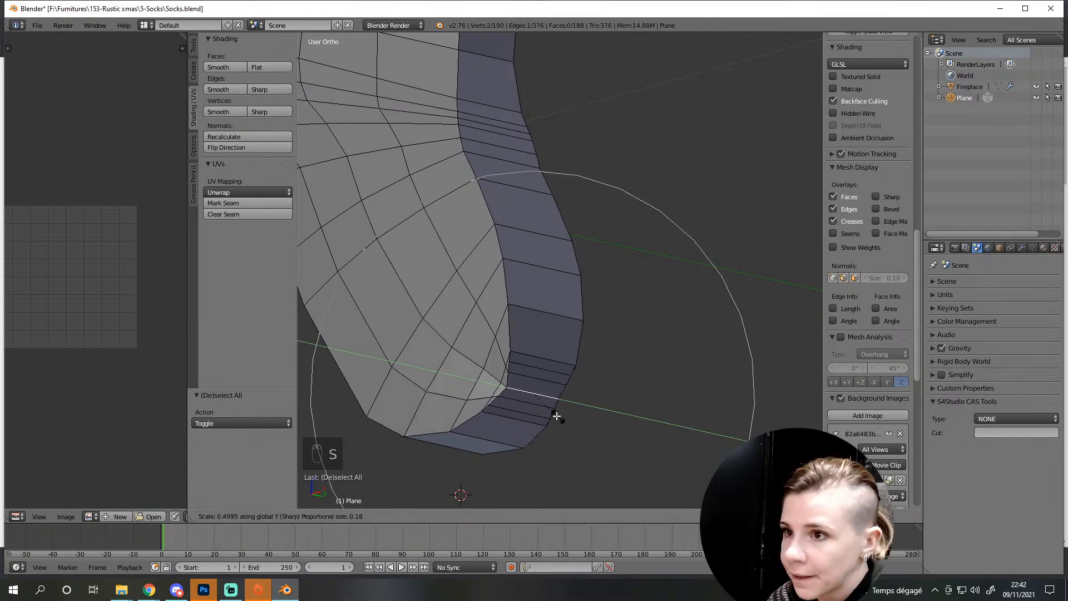
scroll(544, 409, "up", 3)
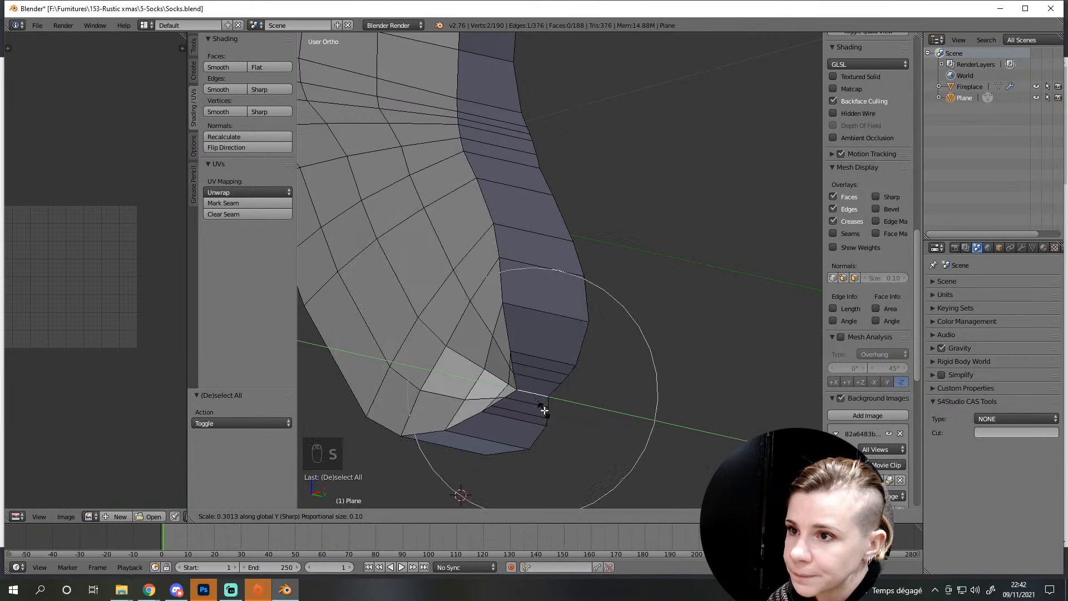
left_click(544, 410)
Retry narrowing the selected toe edge along Y with a smaller proportional editing radius
left_click(545, 519)
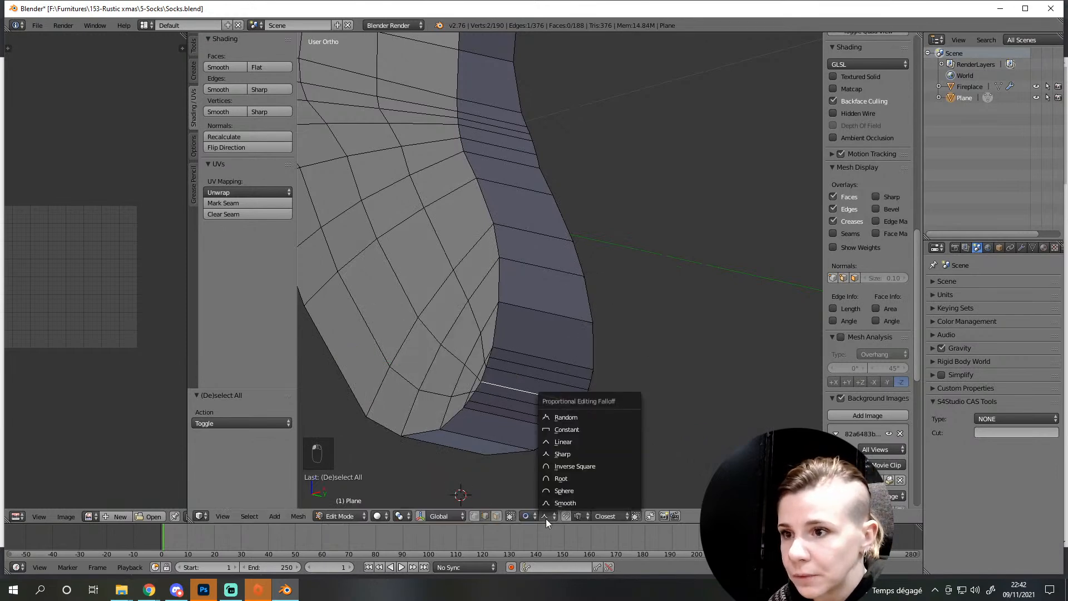
left_click(623, 457)
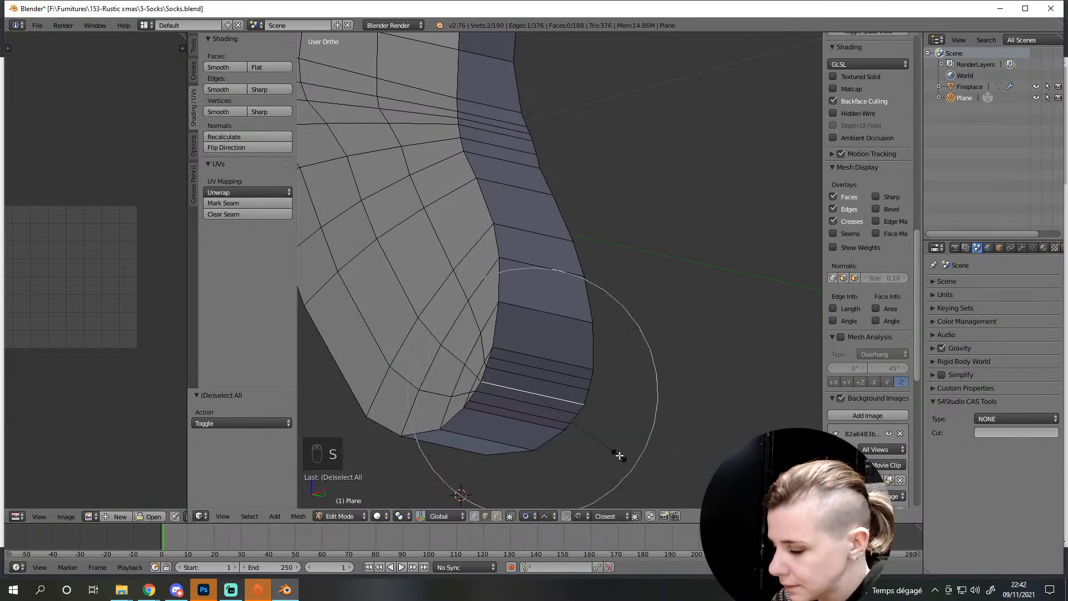
key("s")
key("y")
scroll(556, 432, "up", 2)
right_click(557, 431)
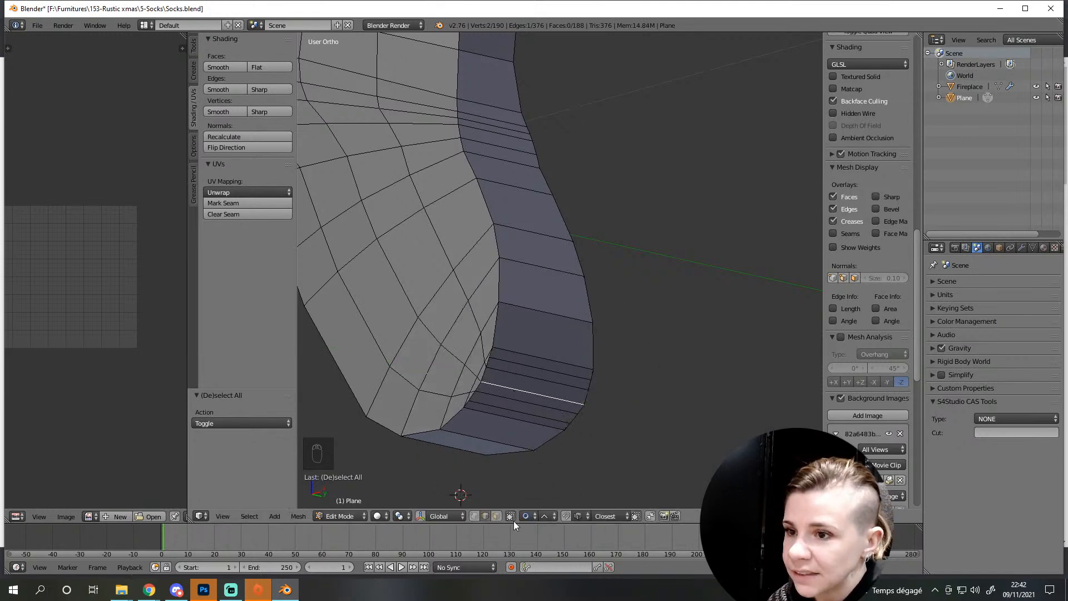
Try scaling the selected toe edge to about 0.55 along Y with Root falloff and a proportional size of 0.05
left_click(544, 517)
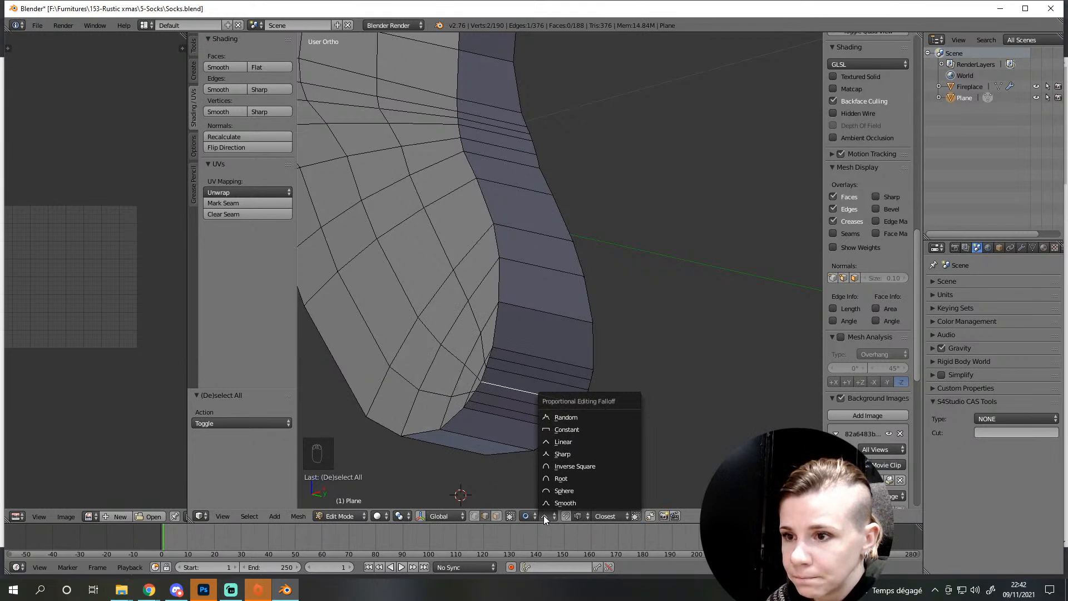
left_click(559, 479)
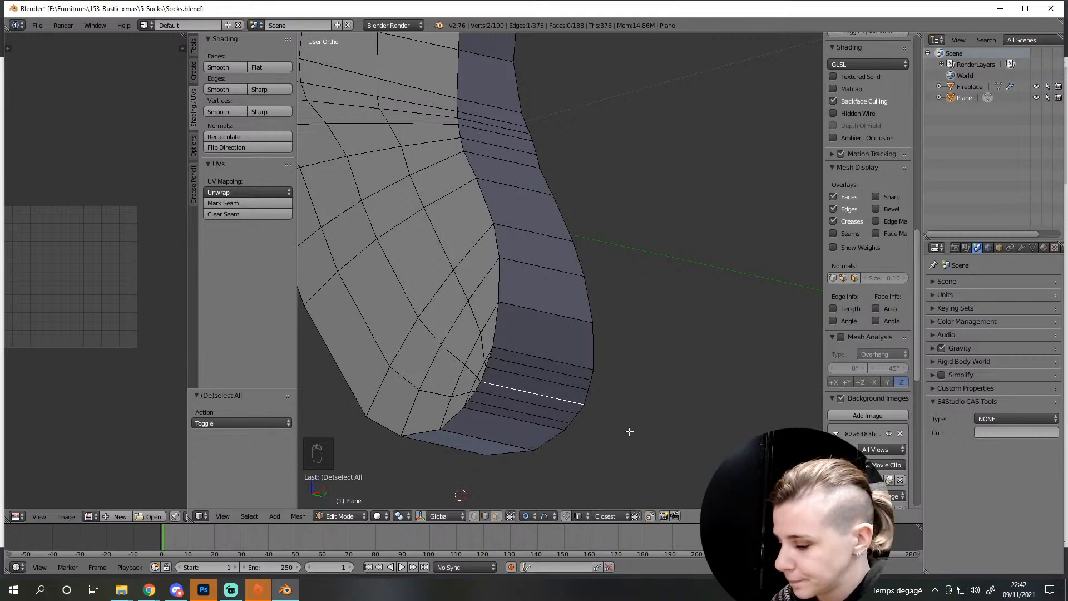
key("s")
key("y")
scroll(582, 424, "up", 5)
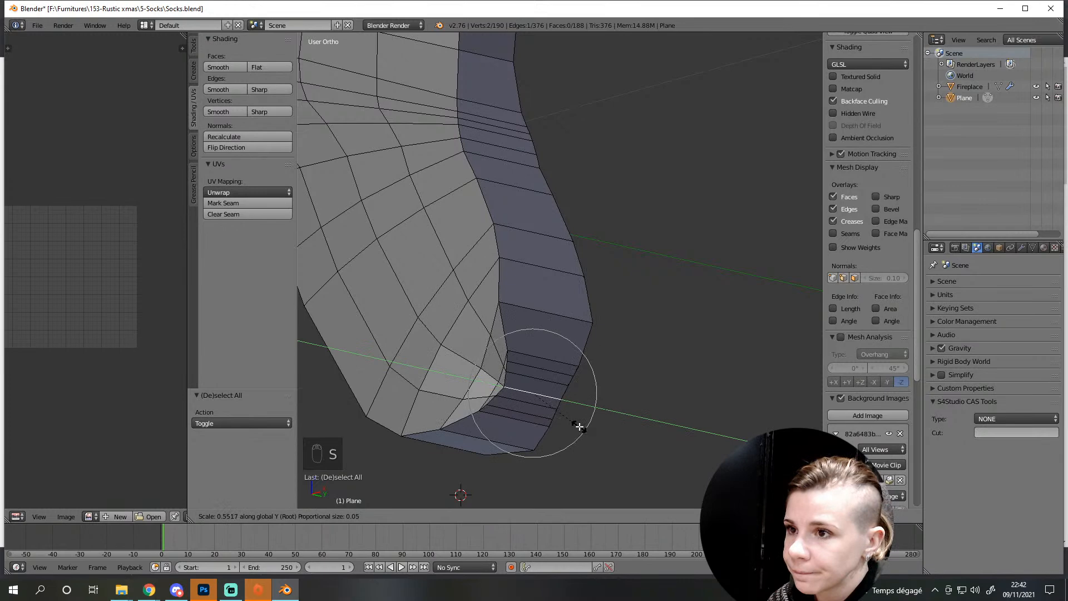
left_click(578, 427)
Narrow the toe by scaling the selected edge to about 0.34 along Y with Sharp falloff and a proportional size of about 0.32
left_click(565, 519)
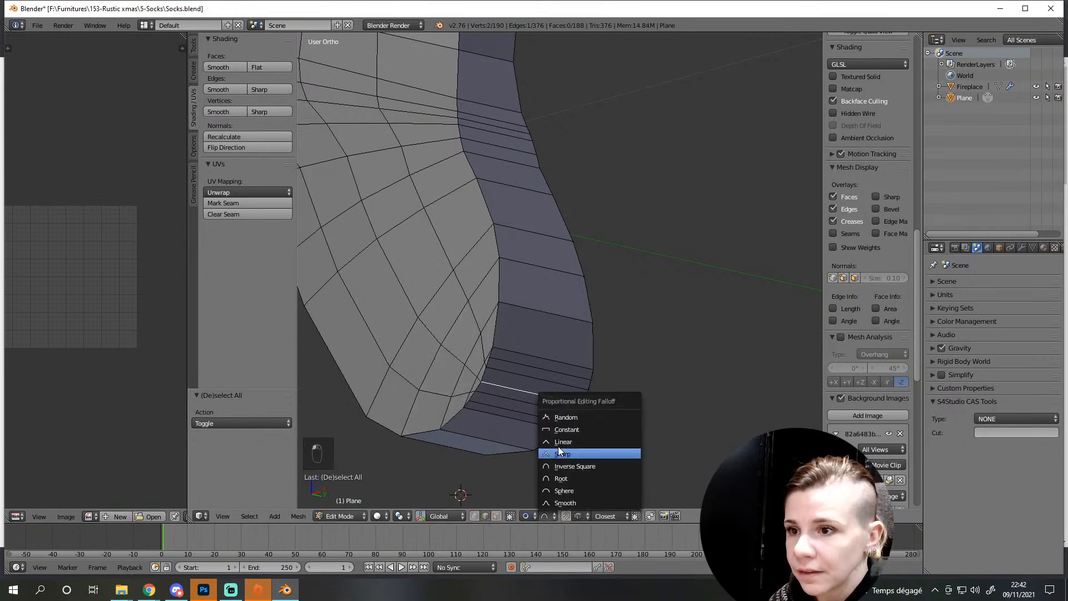
left_click(559, 456)
left_click(547, 519)
left_click(577, 451)
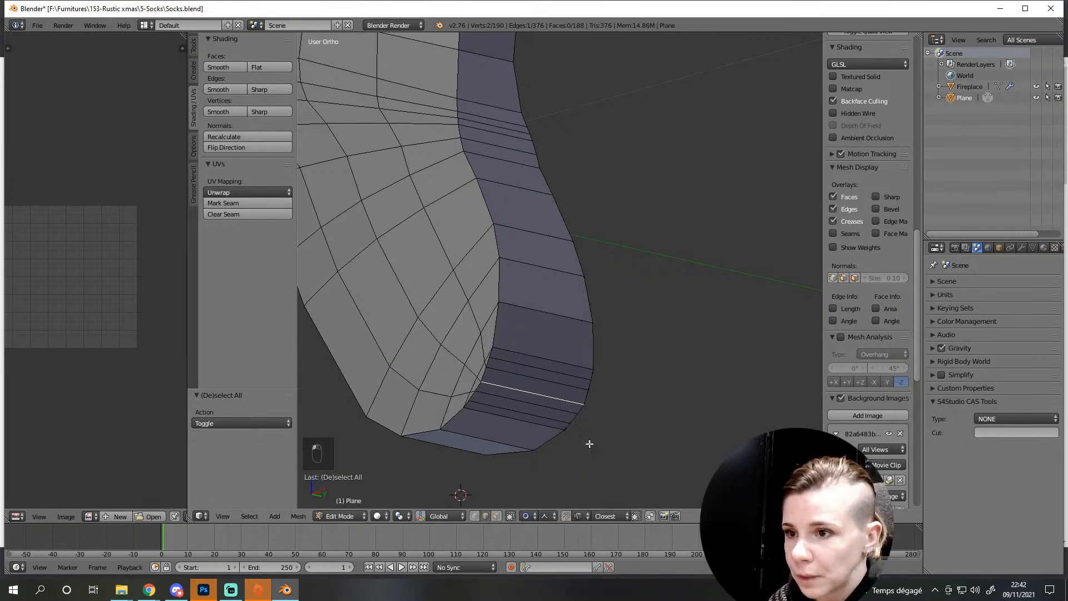
key("s")
key("y")
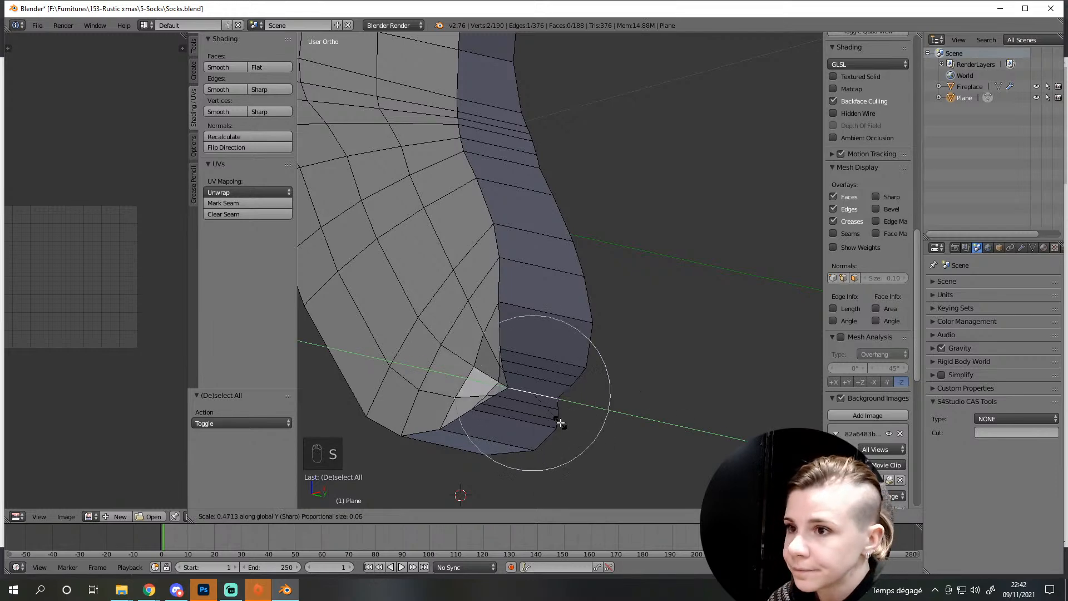
scroll(559, 421, "down", 10)
scroll(559, 421, "down", 10)
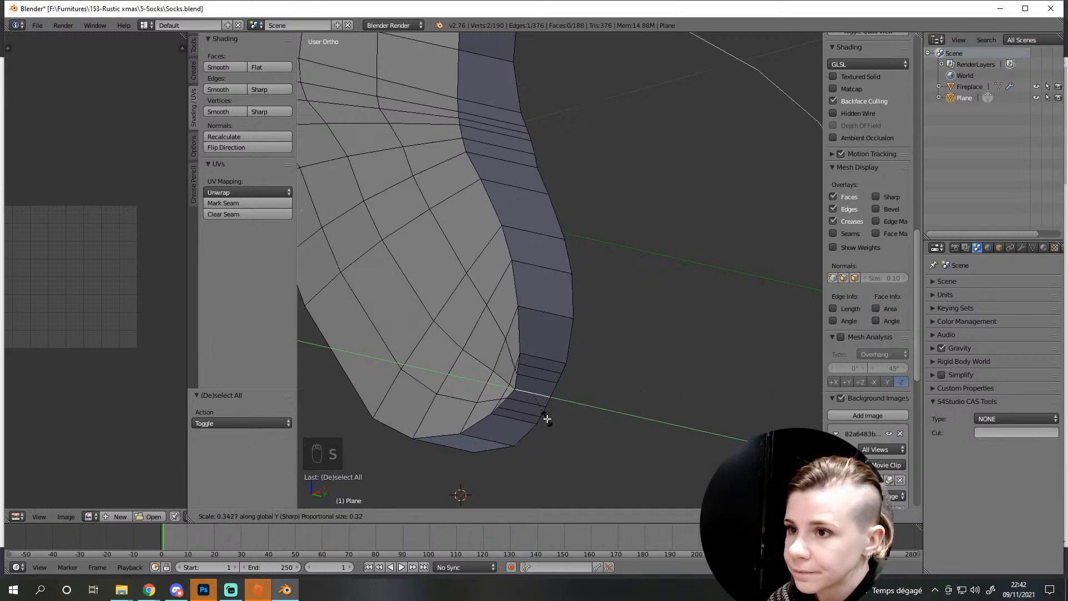
left_click(543, 418)
Clear the selection, select the edge loop along one side of the sock's rim, and undo the stray loop across the heel
scroll(544, 419, "down", 3)
middle_click_drag(544, 419, 427, 398)
middle_click_drag(505, 288, 512, 418, "shift")
key("a")
middle_click_drag(513, 419, 539, 287)
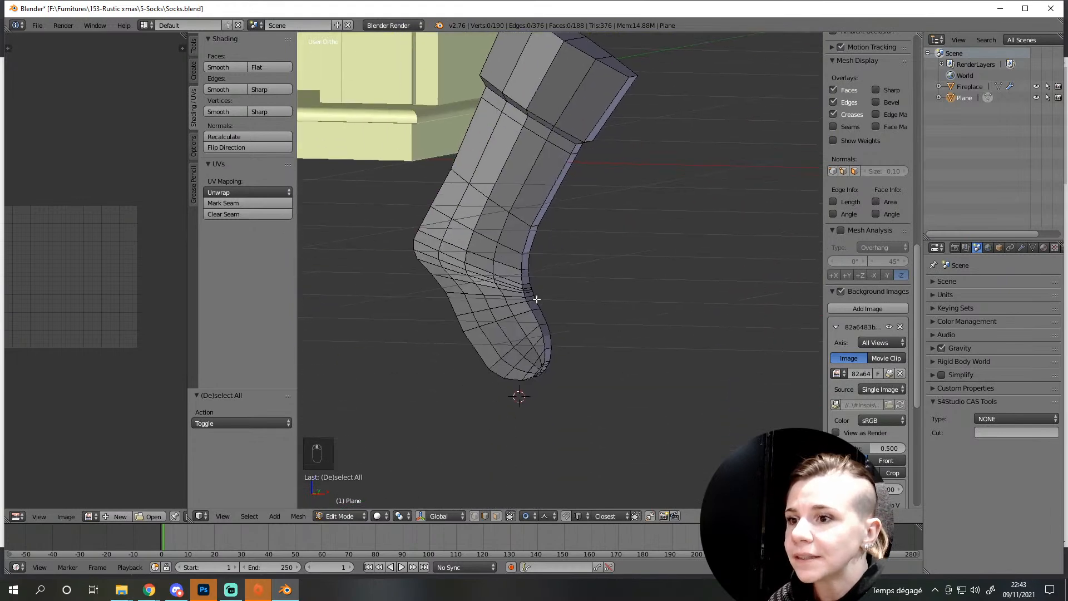
right_click(522, 241, "alt")
right_click(503, 378, "alt+shift")
scroll(546, 385, "up", 3)
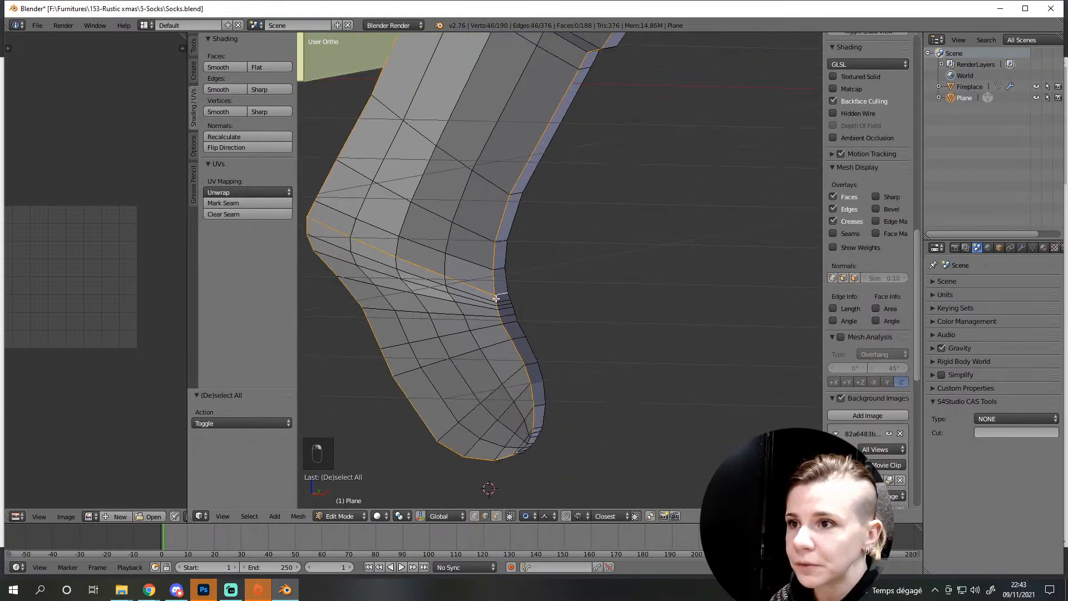
key("ctrl+z")
Add the rim loop on the sock's opposite side and the missing toe rim edges to the selection
middle_click_drag(500, 281, 691, 300)
right_click(725, 352, "alt+shift")
middle_click_drag(702, 383, 529, 374)
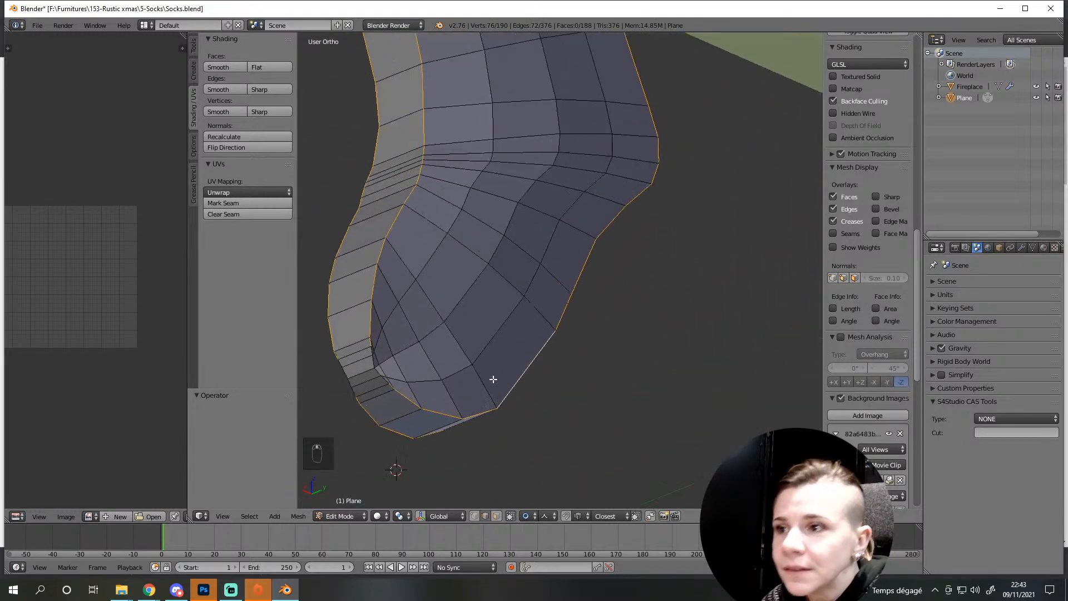
right_click(379, 371, "alt+shift")
right_click(343, 386, "alt+shift")
middle_click_drag(343, 386, 627, 376)
middle_click_drag(536, 391, 489, 297)
scroll(497, 368, "down", 1)
scroll(497, 317, "up", 3)
Try to bevel the selected rim loops with an offset of about 0.022 and one segment
key("ctrl+b")
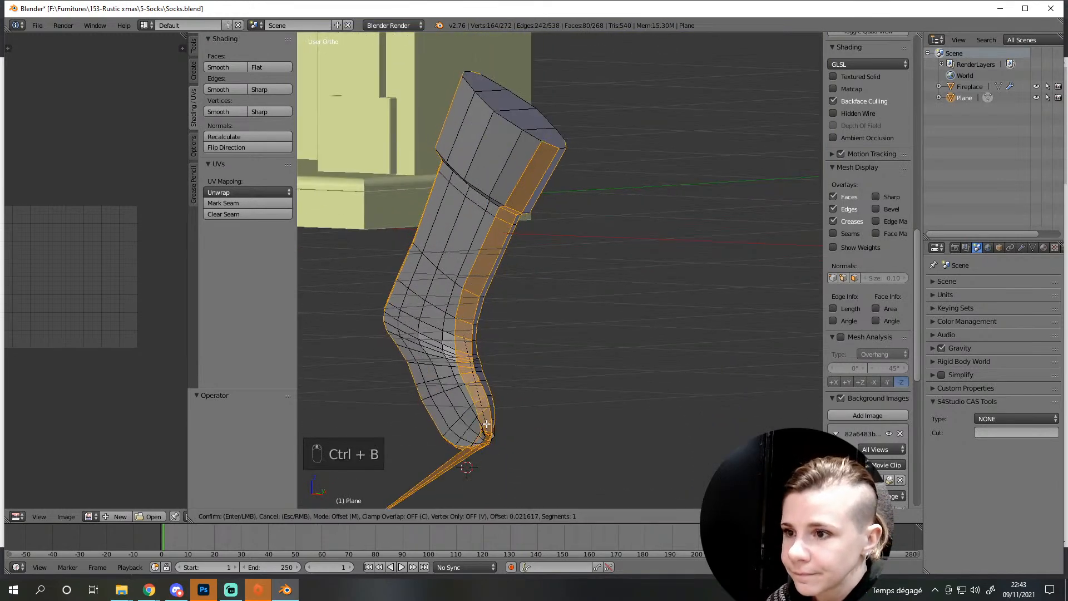
right_click(489, 428)
middle_click_drag(489, 428, 490, 290, "shift")
scroll(498, 298, "up", 3)
middle_click_drag(544, 380, 511, 504)
Switch to vertex selection and apply the sock object's scale, returning to mesh editing
left_click(475, 515)
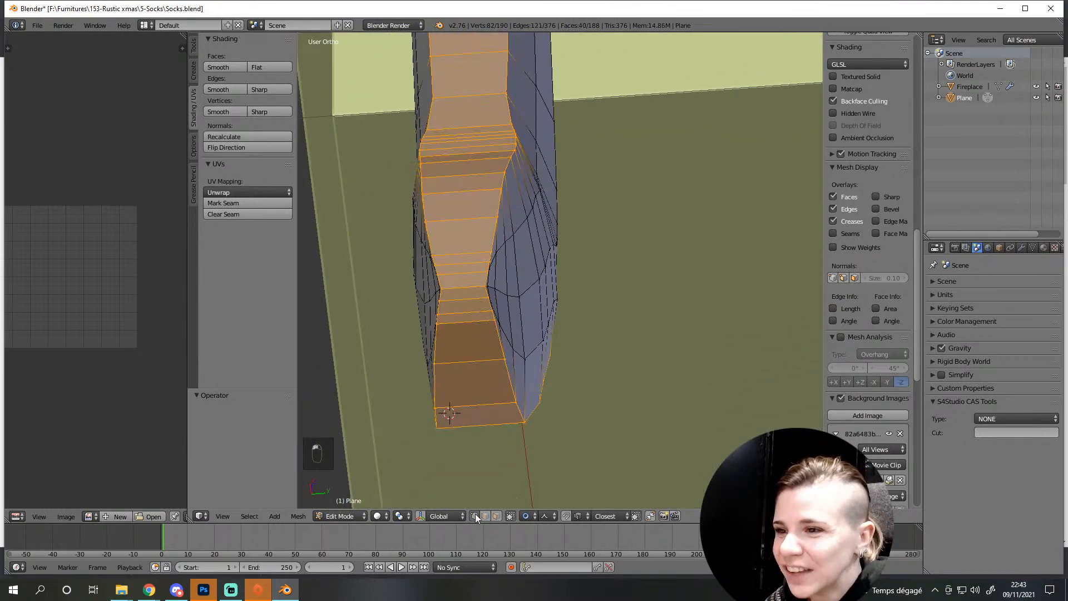
middle_click_drag(453, 450, 501, 421)
middle_click_drag(482, 335, 522, 400, "shift")
key("Tab")
key("ctrl+a")
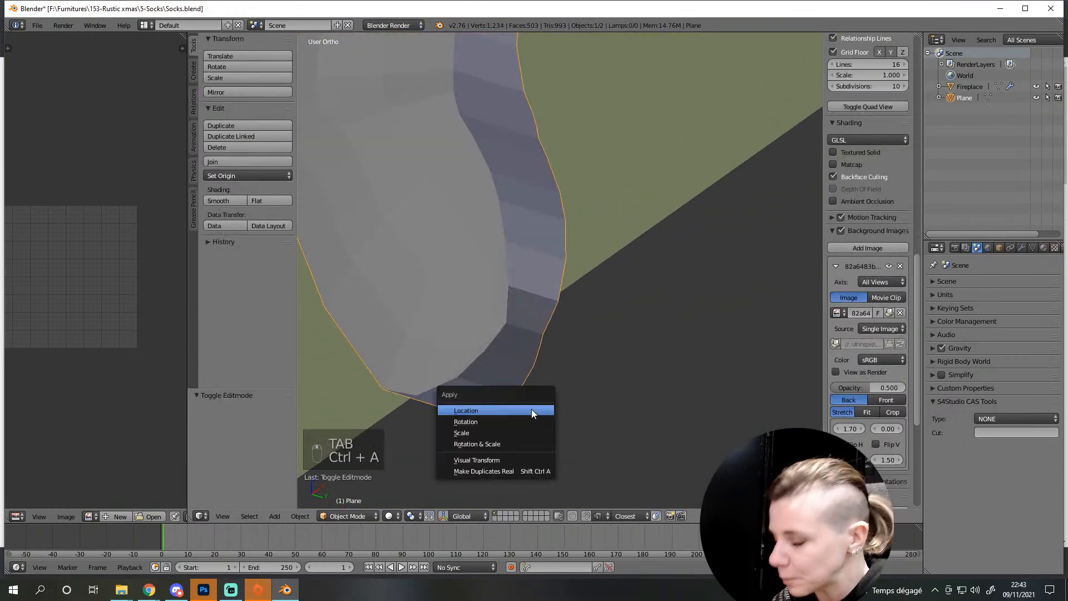
left_click(504, 434)
key("Tab")
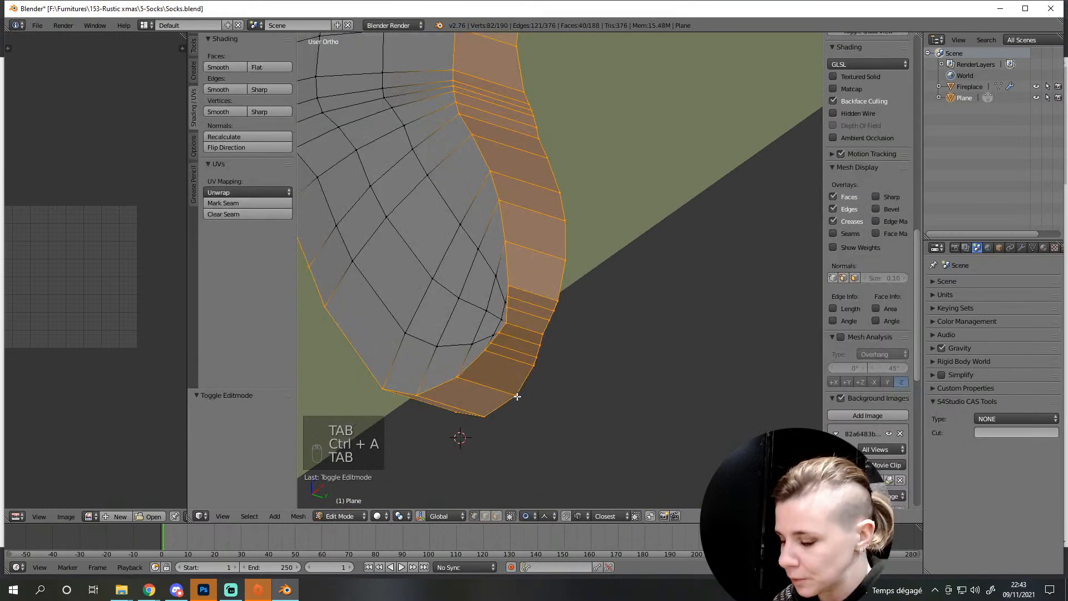
Try beveling the selected rim again with offsets of about 0.007 and 0.003
key("ctrl+b")
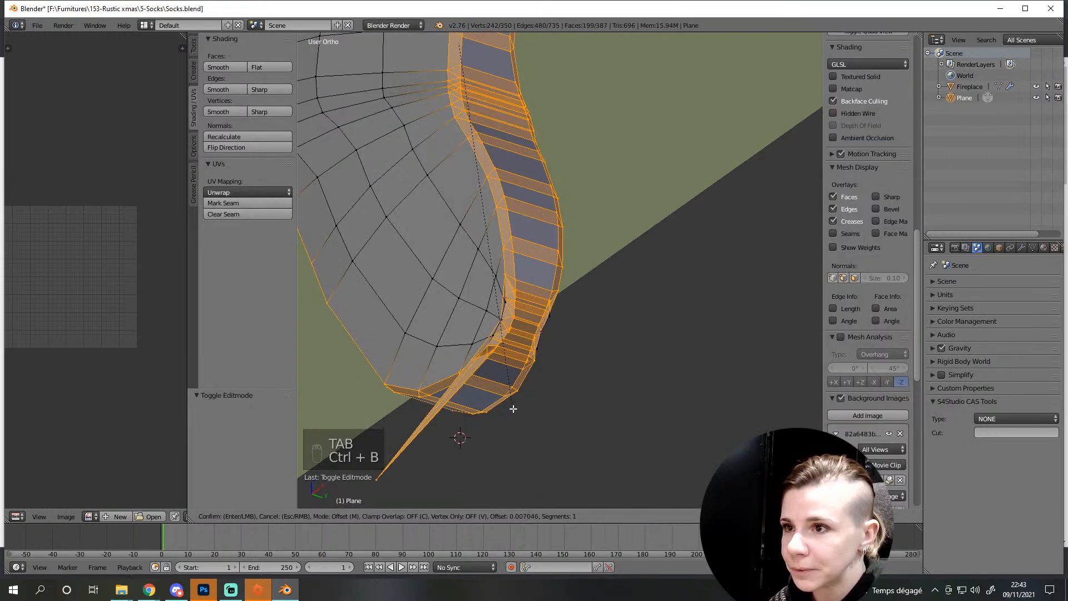
right_click(512, 409)
scroll(513, 409, "up", 3)
middle_click_drag(493, 419, 553, 378)
key("ctrl+b")
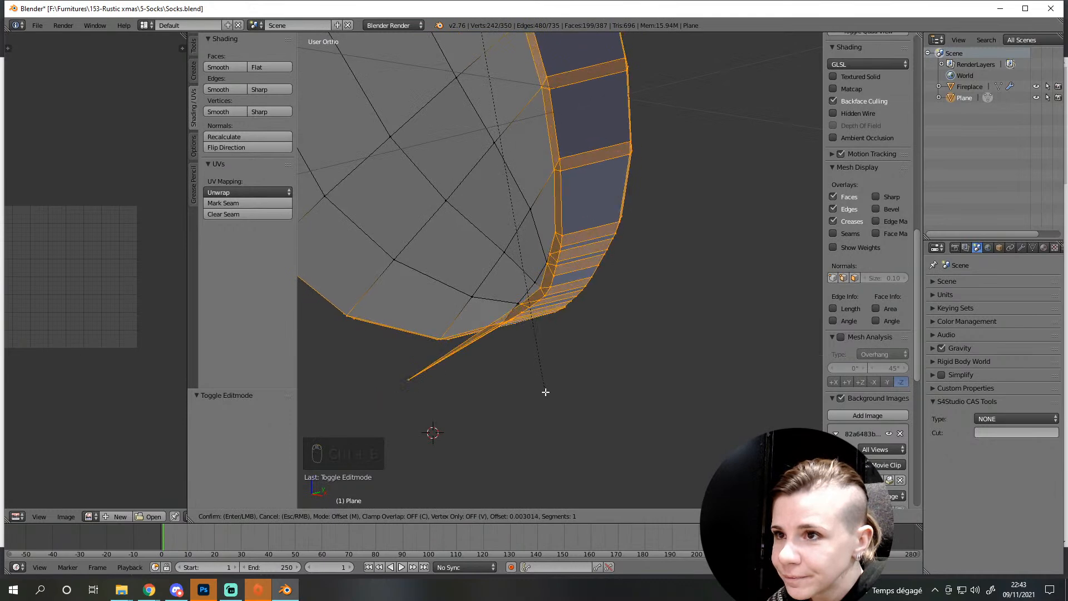
right_click(544, 392)
Select the whole sock mesh and remove doubles with a merge distance of 0.0001
key("a")
key("a")
key("a")
left_click(194, 45)
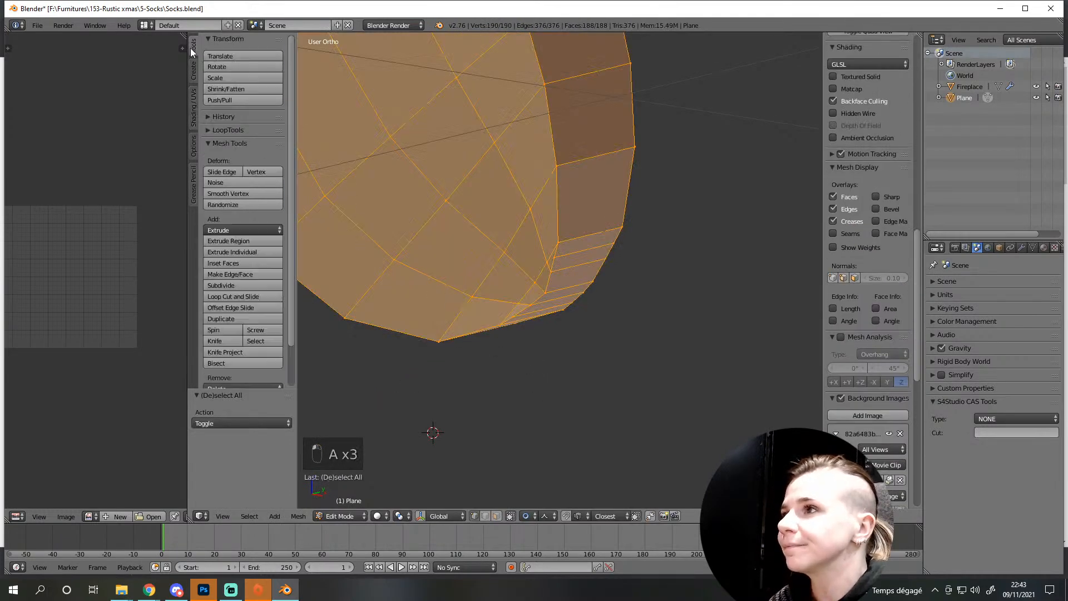
scroll(248, 312, "down", 2)
left_click(239, 365)
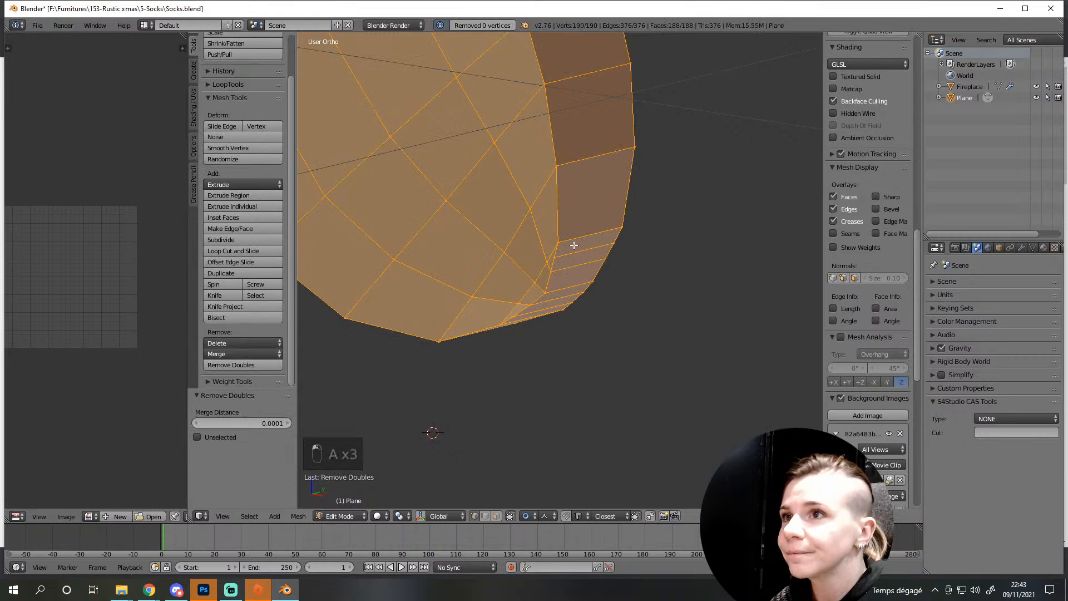
Clear the selection and reselect the rim's edge loops along both sides of the sock, including the toe
key("a")
right_click(538, 297, "alt+shift")
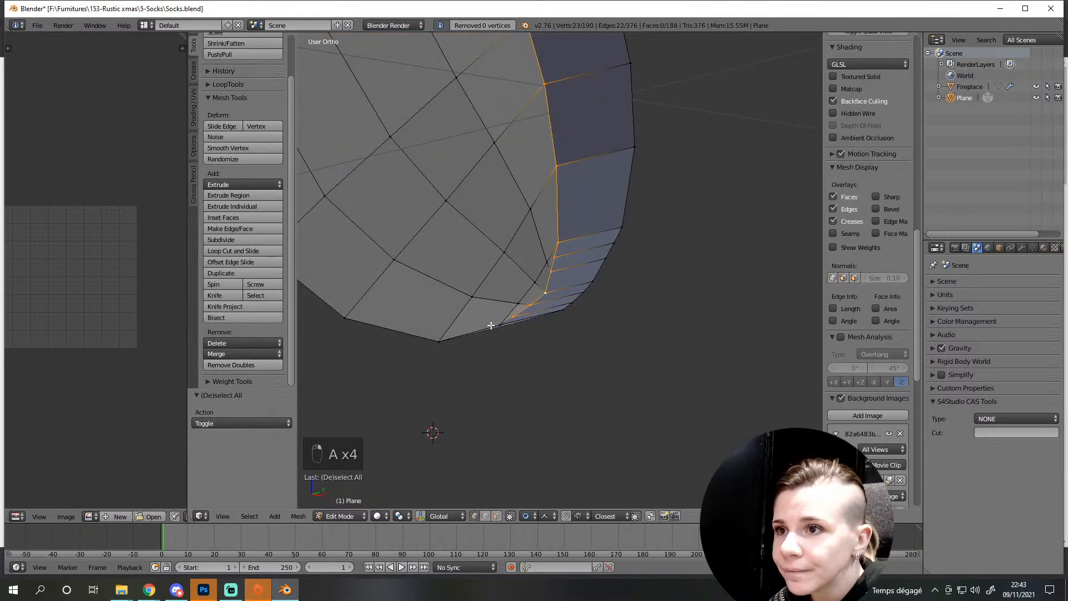
right_click(618, 195, "alt+shift")
middle_click_drag(617, 195, 405, 276)
right_click(609, 311, "alt+shift")
right_click(561, 275, "alt+shift")
middle_click_drag(561, 274, 616, 353)
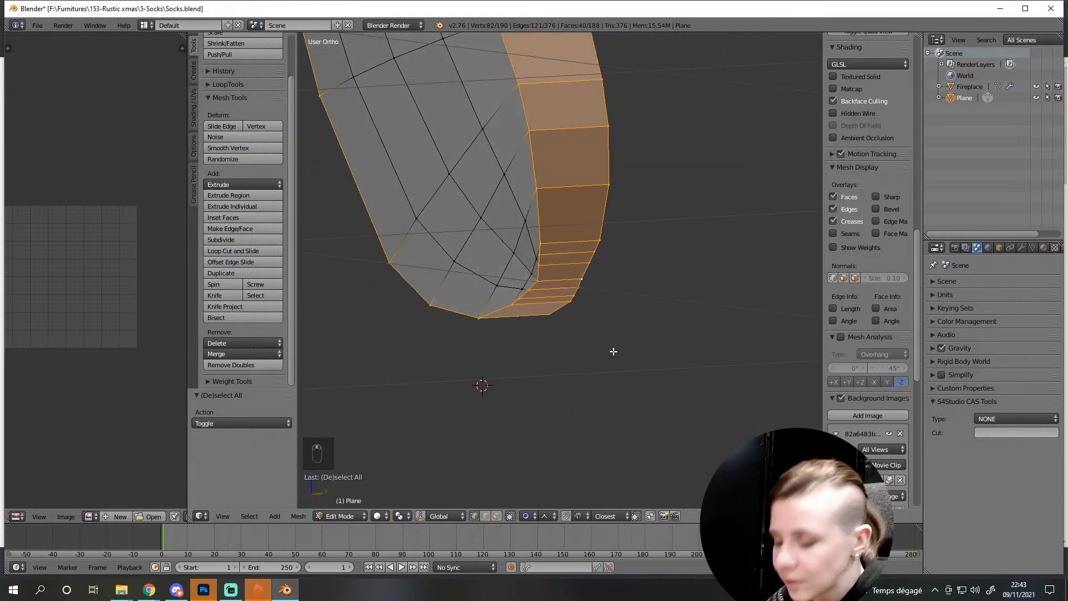
Try beveling the selected rim edges with an offset of about 0.0016, then again with about 0.0015, inspecting the toe corners
key("ctrl+b")
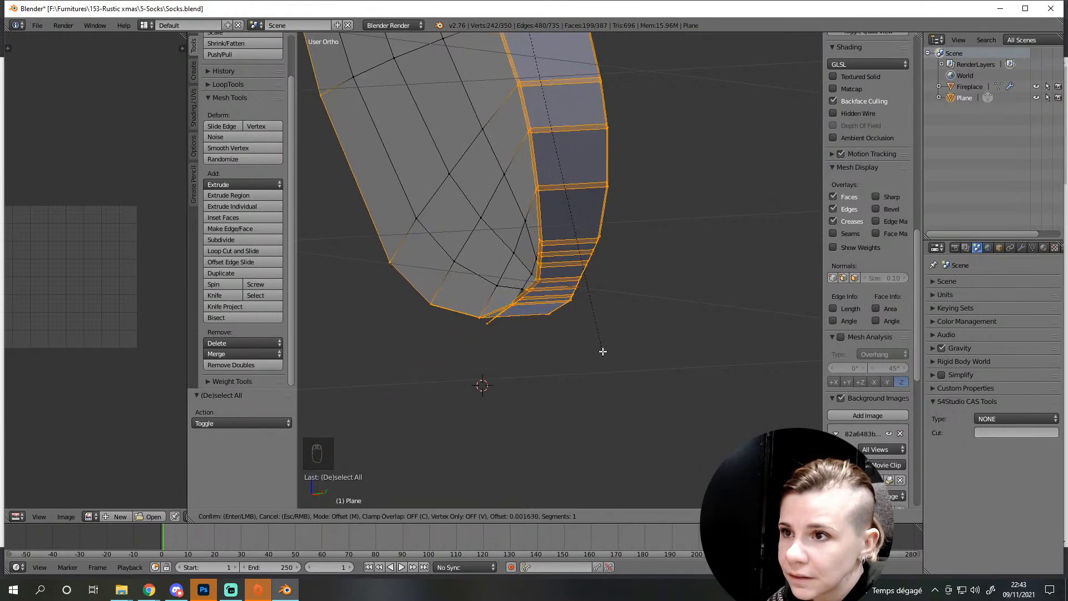
left_click(602, 351)
middle_click_drag(591, 355, 555, 364)
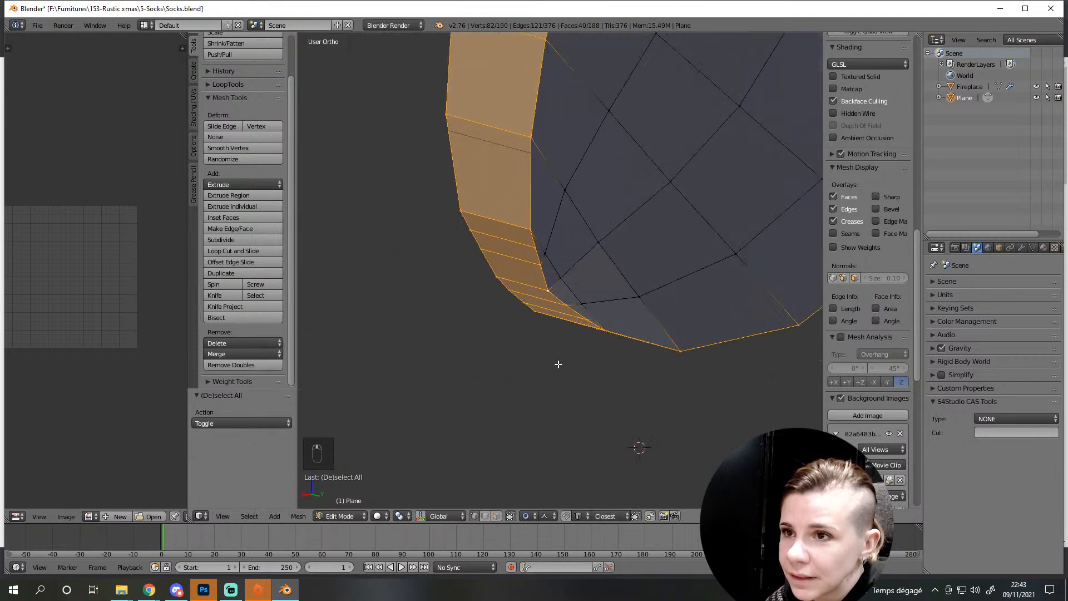
scroll(605, 394, "up", 3)
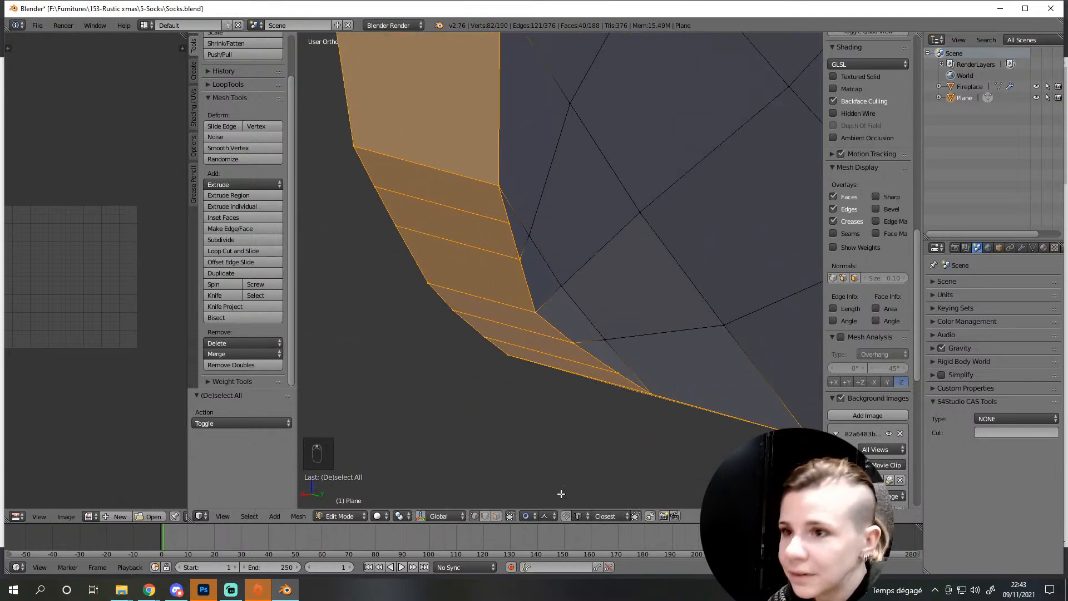
key("ctrl+b")
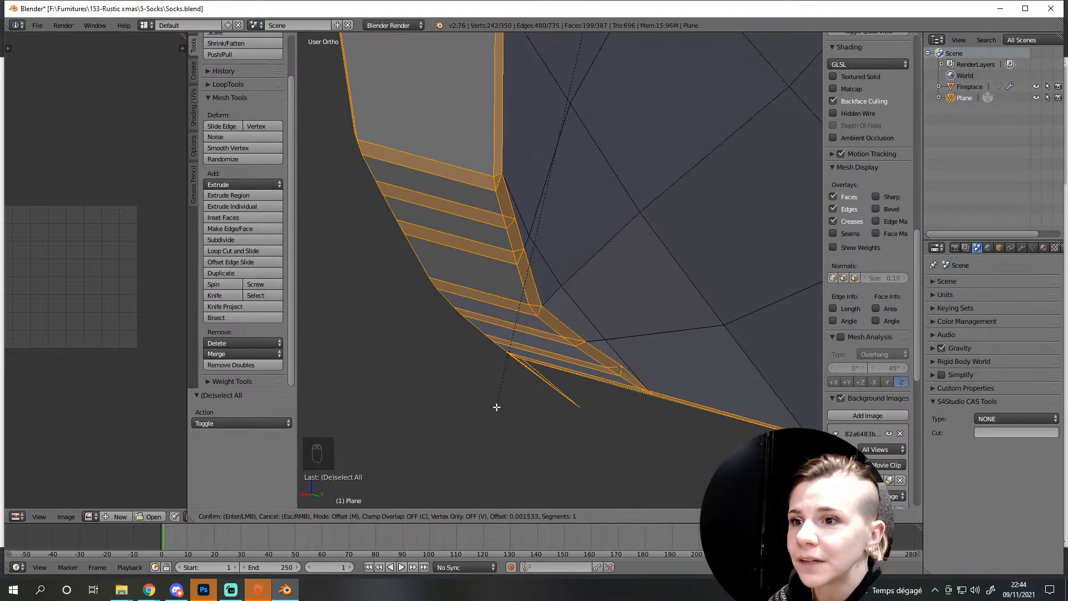
left_click(496, 407)
middle_click_drag(493, 405, 566, 320)
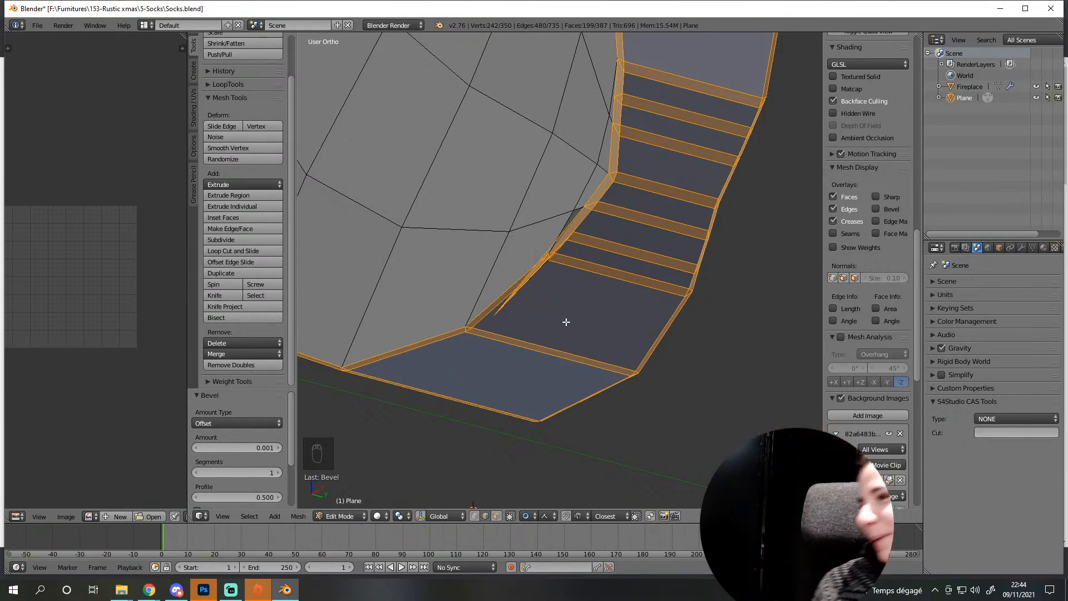
scroll(572, 325, "down", 3)
middle_click_drag(572, 325, 518, 370)
scroll(589, 374, "up", 3)
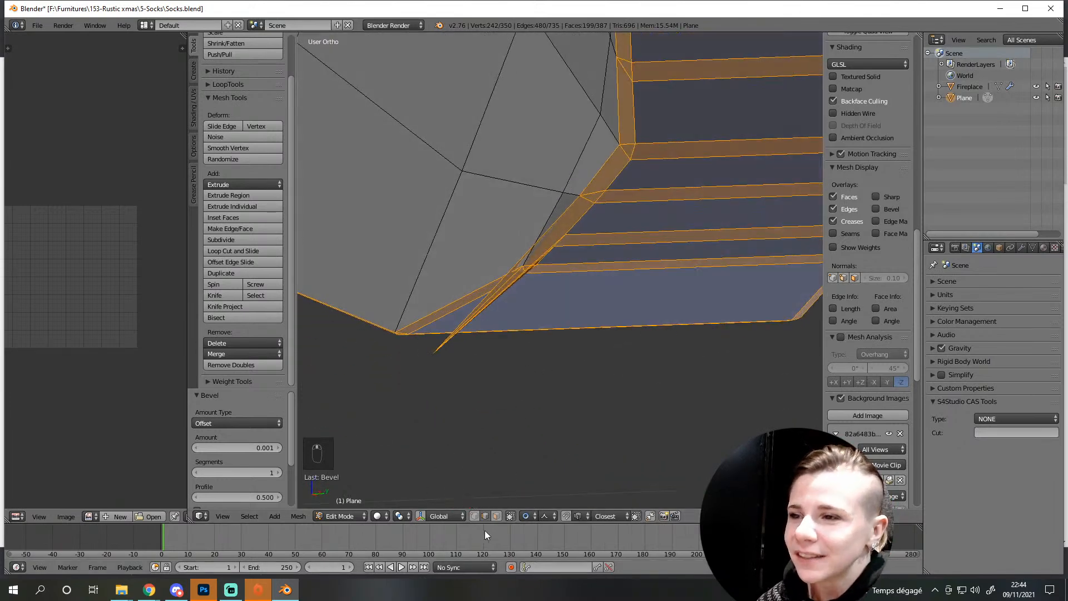
Slide the stray bevel vertex below the toe corner back up along its edge onto the rim
right_click(432, 356)
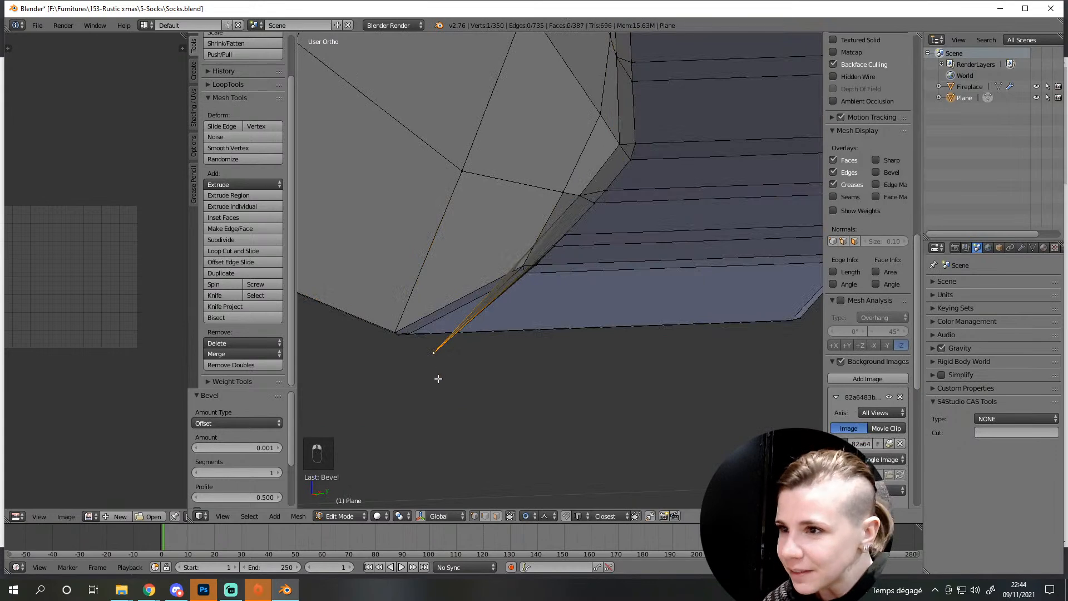
key("g")
key("g")
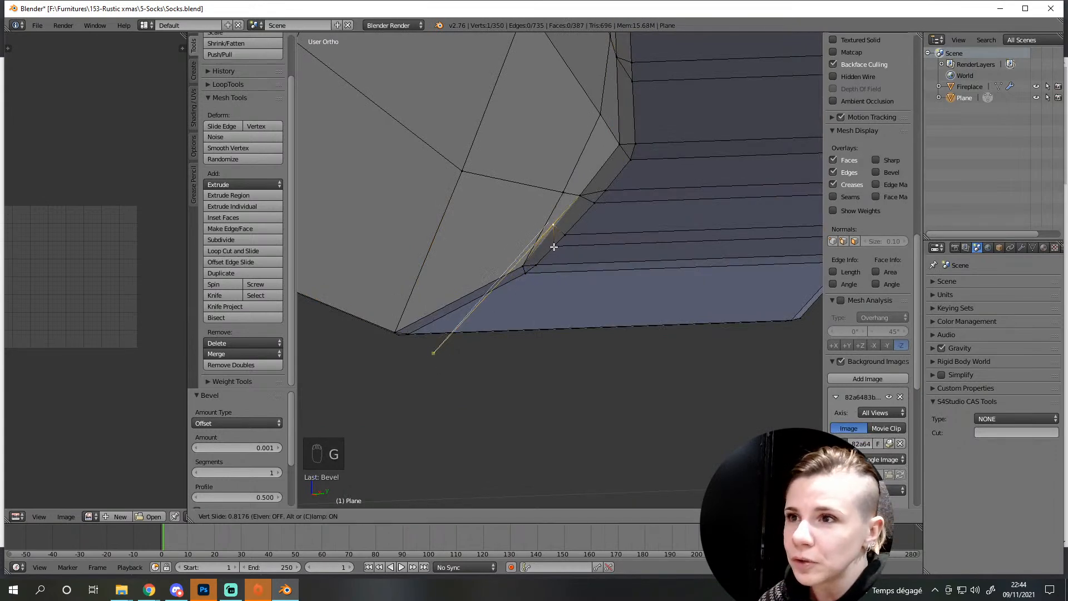
left_click(551, 248)
Disable proportional editing and reposition the selected toe corner vertex on the beveled rim
middle_click_drag(549, 238, 611, 337)
key("Tab")
key("Tab")
key("g")
right_click(626, 264)
left_click(524, 516)
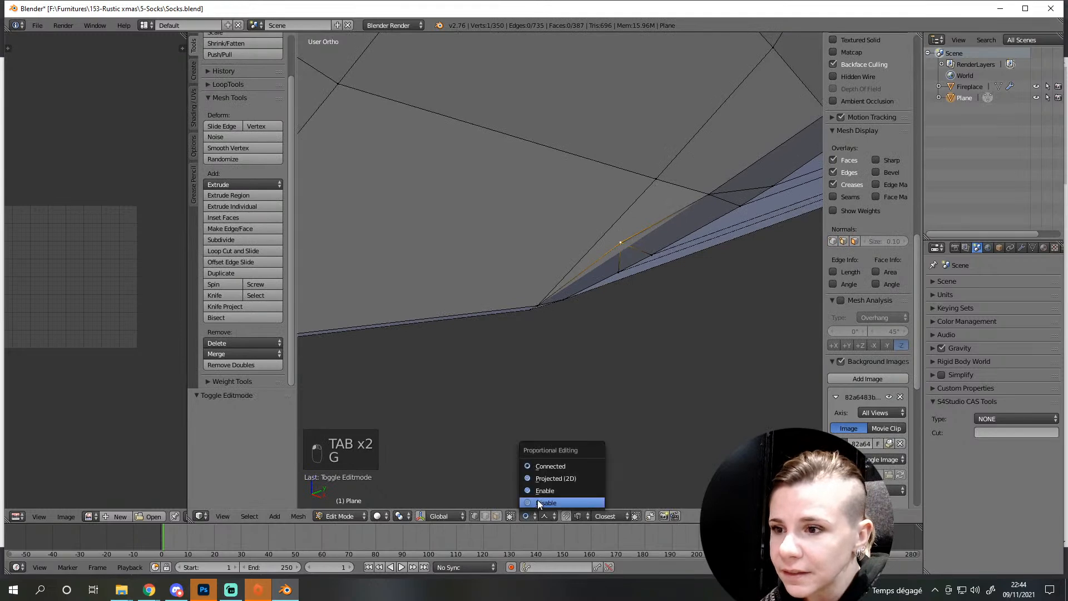
left_click(537, 500)
key("g")
left_click(597, 322)
mouse_move(597, 321)
middle_mouse_down()
mouse_move(541, 300)
mouse_move(583, 321)
middle_mouse_up()
Clear the selection and nudge a bevel corner vertex on the toe's rim into line with its neighbours
key("a")
scroll(512, 335, "up", 4)
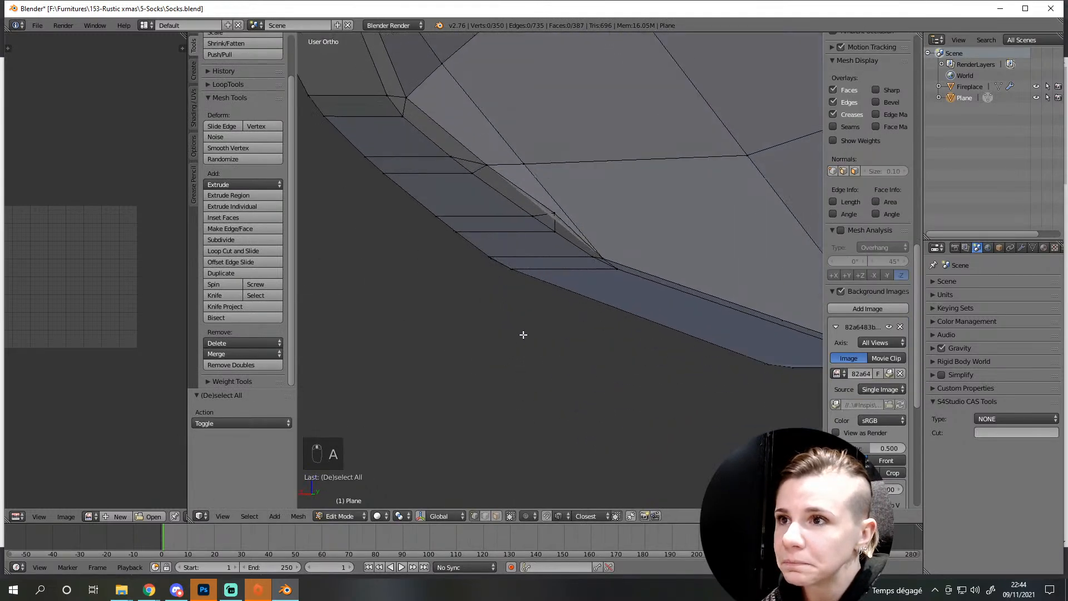
right_click(550, 179)
key("g")
left_click(548, 184)
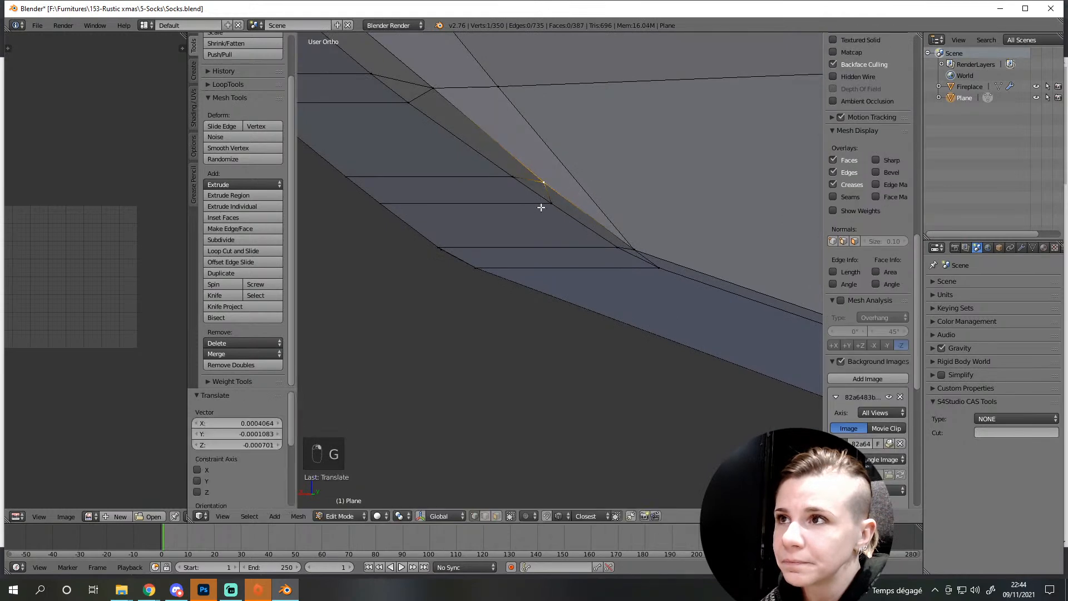
Check the sock in object mode, undo the rim bevel and toe vertex adjustments, and return to mesh editing
key("a")
scroll(496, 352, "down", 6)
key("Tab")
middle_click_drag(578, 394, 625, 400)
key("ctrl+z")
key("ctrl+z")
key("ctrl+z")
key("ctrl+z")
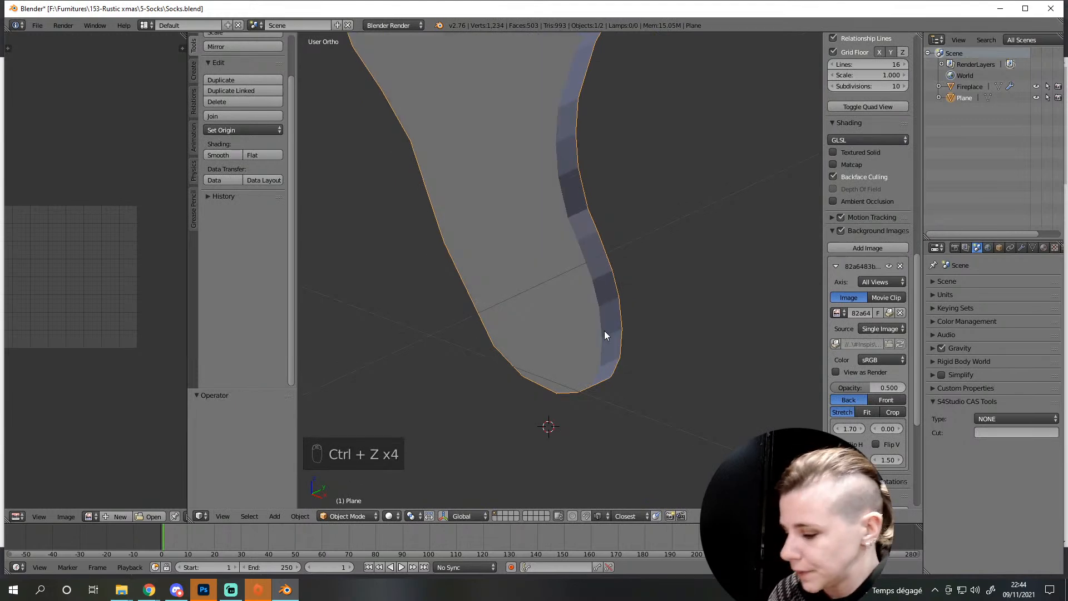
key("ctrl+shift+z")
key("Tab")
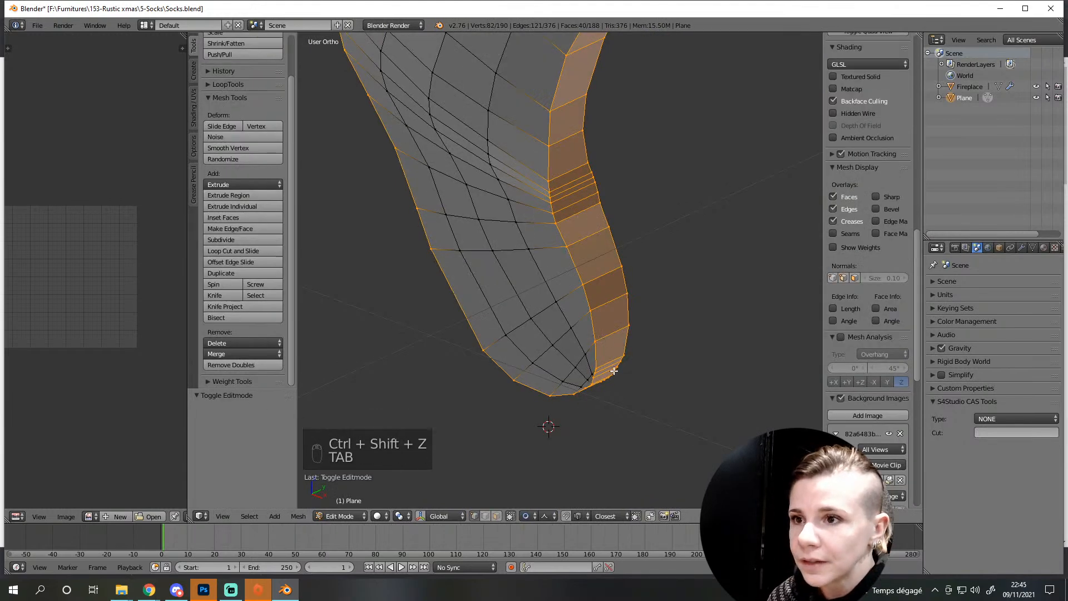
Clear the selection and add three evenly spaced loop cuts lengthwise around the sock's side strip
key("a")
key("a")
middle_click_drag(612, 375, 584, 441)
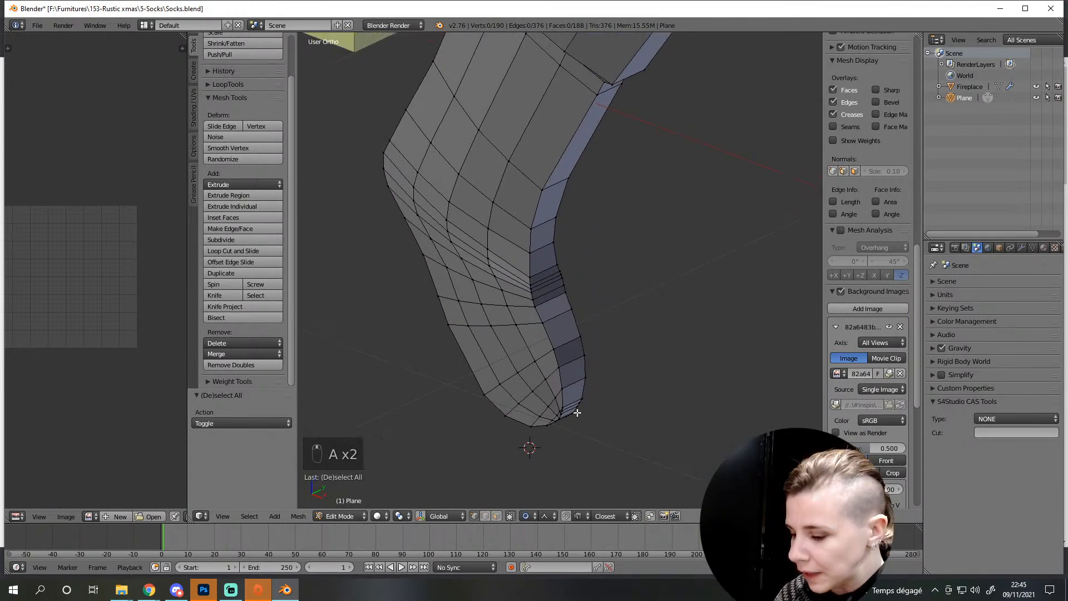
key("ctrl+r")
scroll(569, 348, "up", 2)
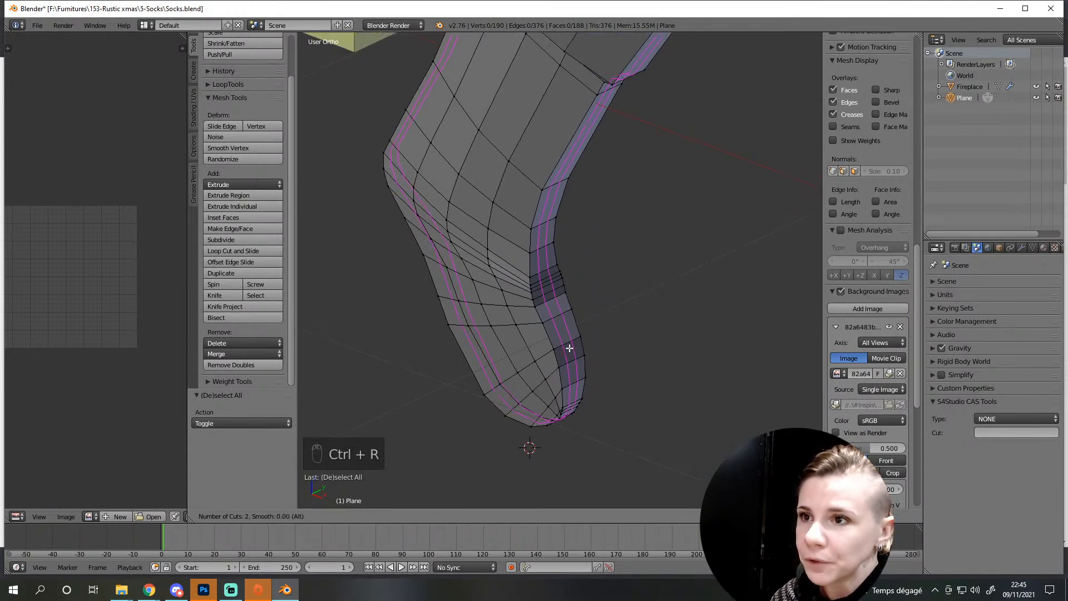
left_click(568, 348)
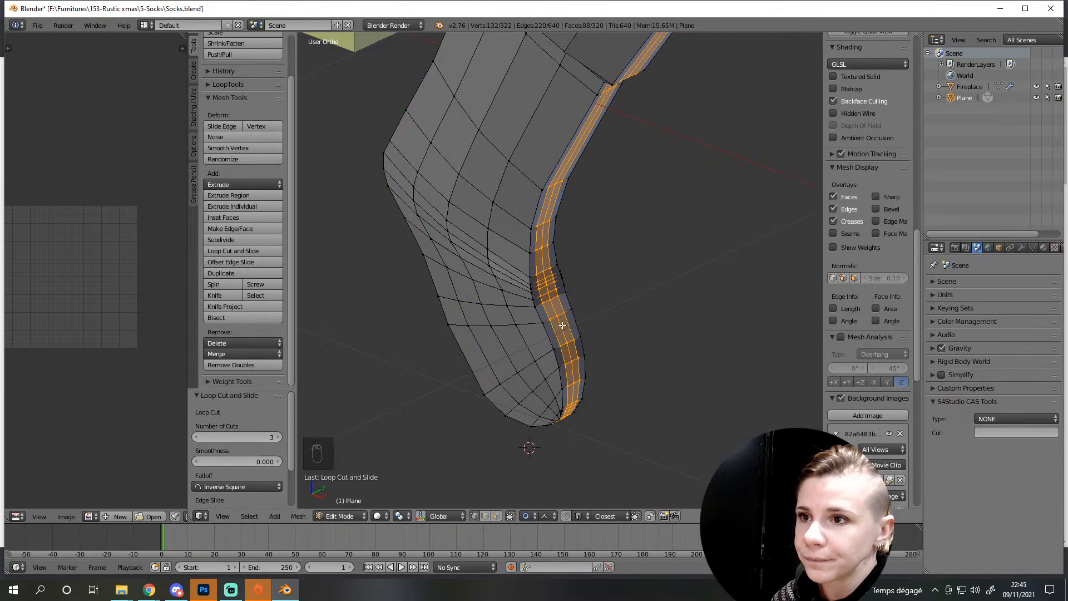
left_click(559, 319)
Try enlarging the side strip's middle edge loop to about 1.32 using a Smooth proportional falloff
scroll(557, 411, "down", 3)
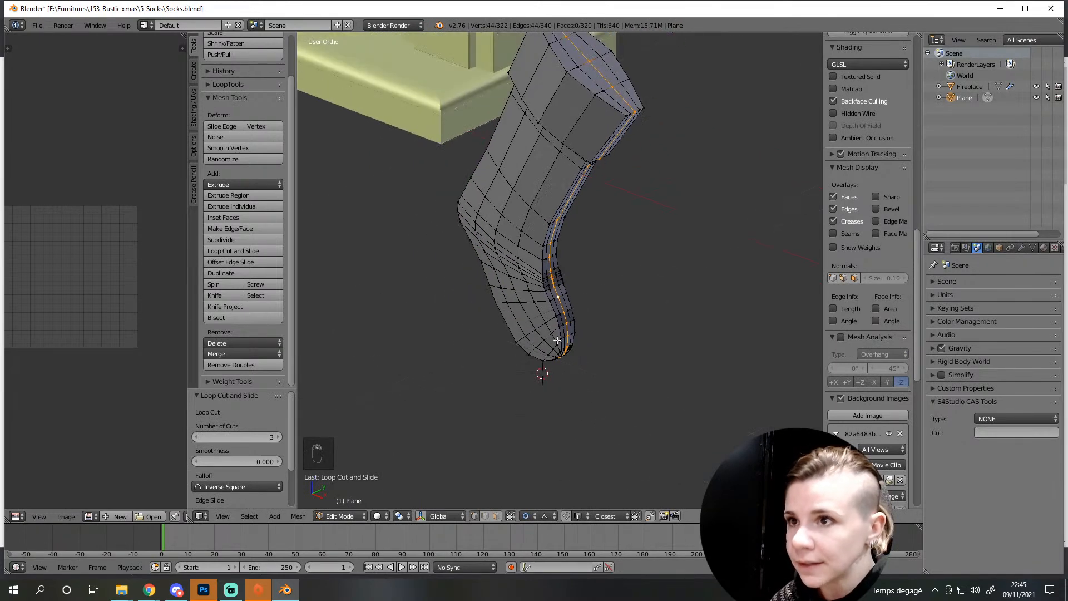
middle_click_drag(562, 359, 557, 404, "shift")
left_click(548, 515)
left_click(565, 490)
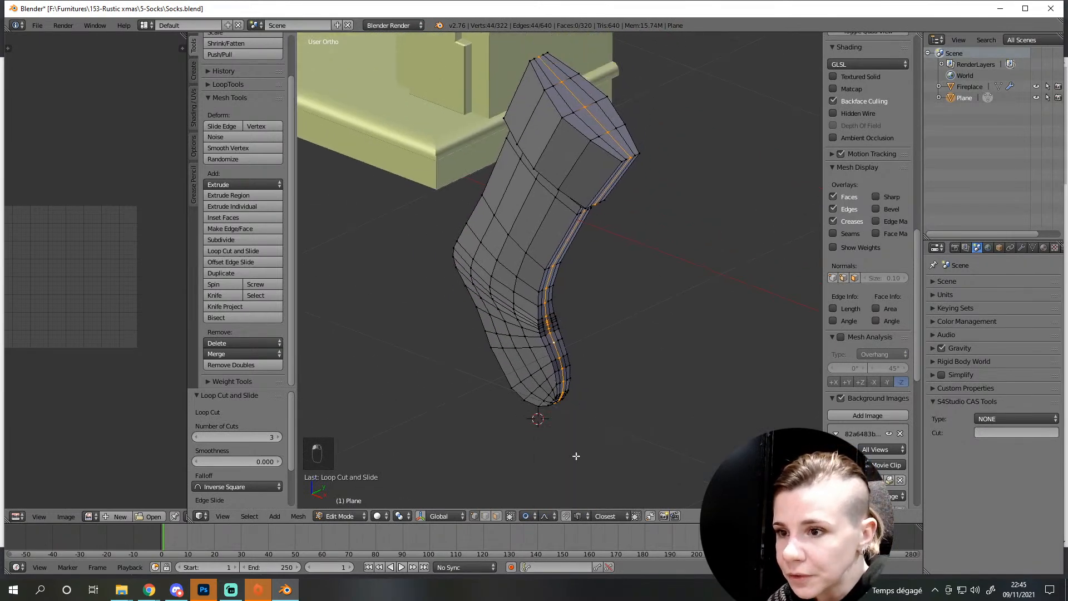
key("s")
scroll(562, 360, "up", 4)
scroll(565, 363, "down", 3)
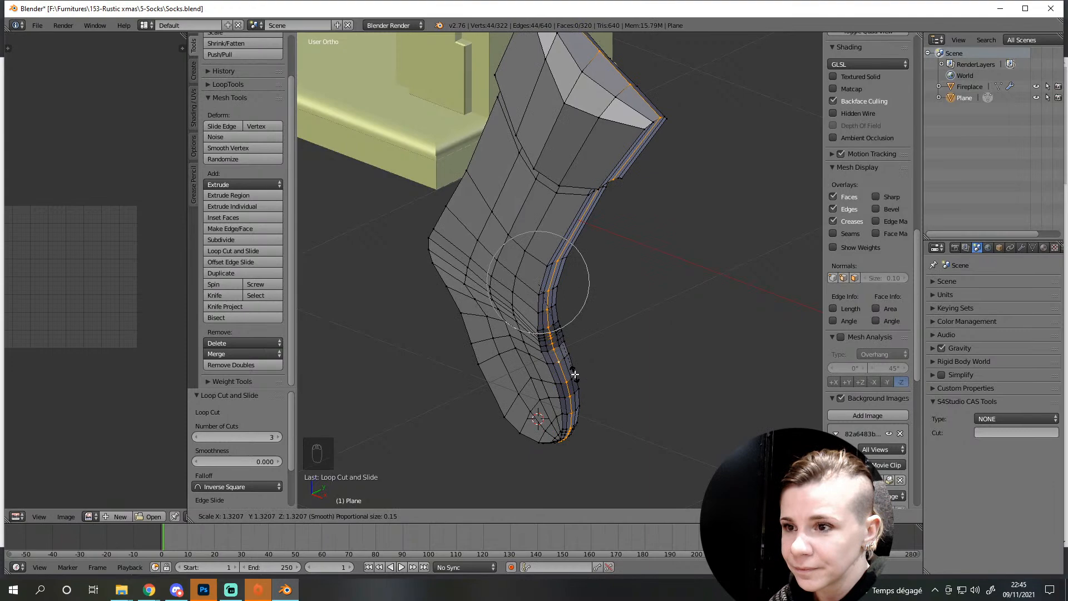
right_click(574, 375)
Select the outer edge loops on both sides of the side strip, including the toe
middle_click_drag(576, 381, 648, 427)
scroll(600, 320, "up", 3)
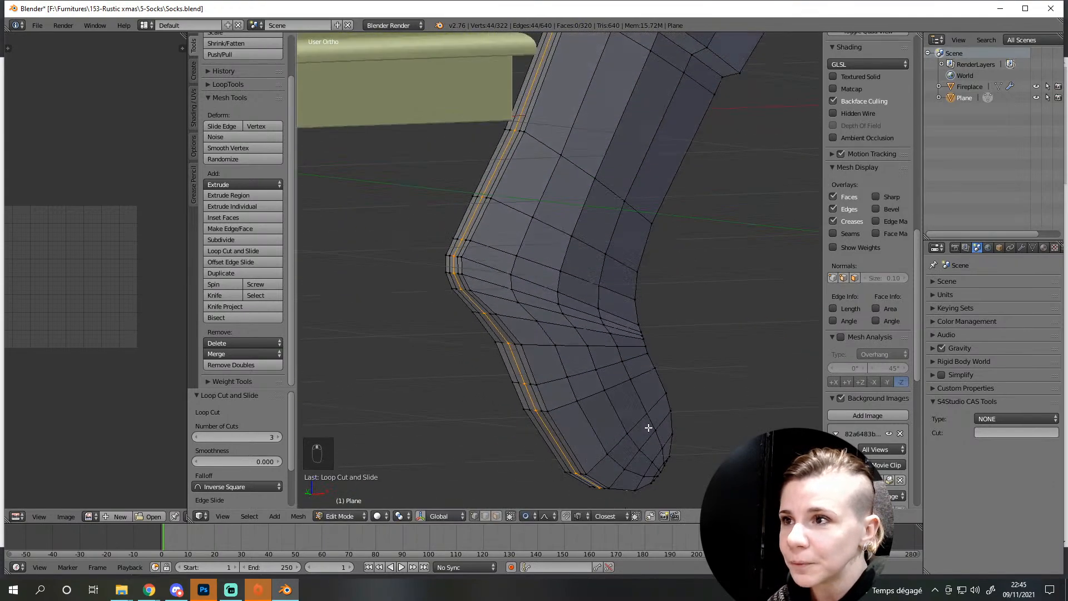
right_click(565, 424, "alt")
key("a")
right_click(565, 424, "alt")
right_click(665, 385, "alt+shift")
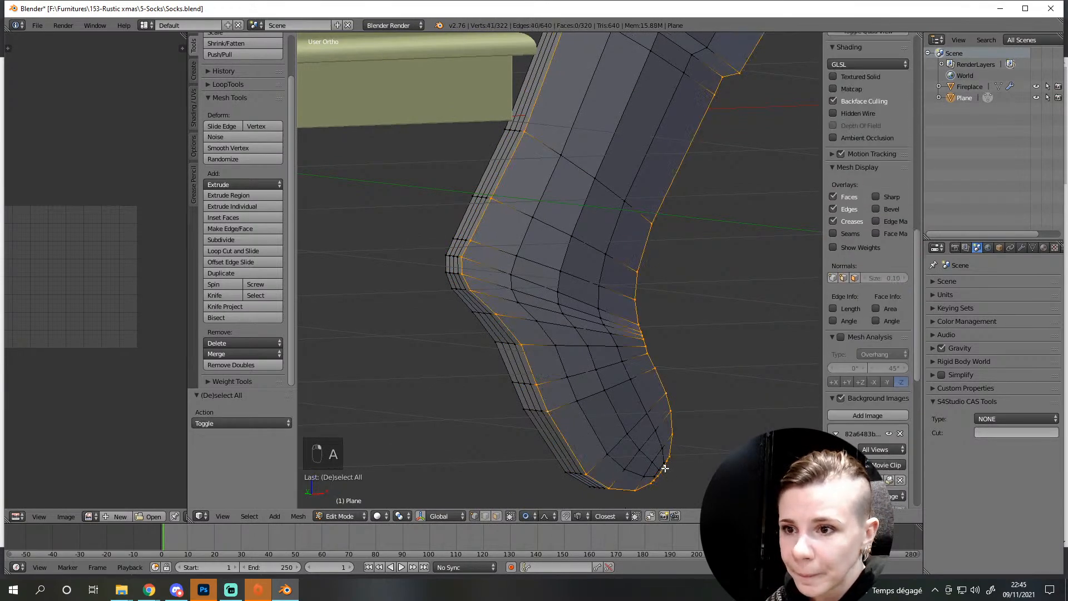
right_click(552, 452, "alt+shift")
middle_click_drag(560, 448, 796, 447)
right_click(477, 398, "alt+shift")
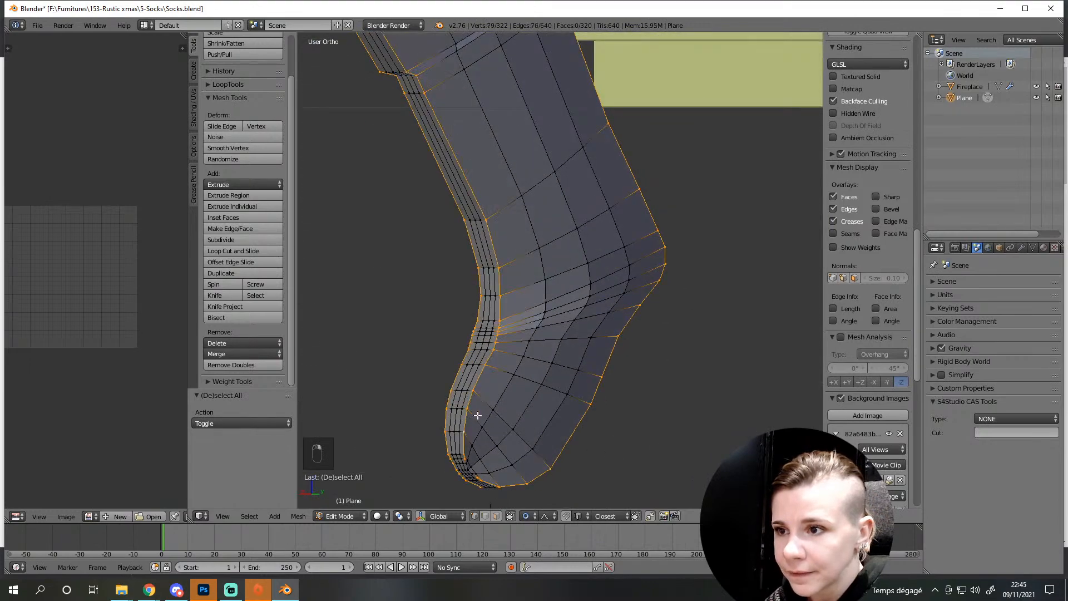
Reselect the side strip's middle edge loop and try enlarging it with a wider proportional influence of about 0.28
key("a")
middle_click_drag(477, 412, 522, 452)
right_click(479, 425, "alt")
key("s")
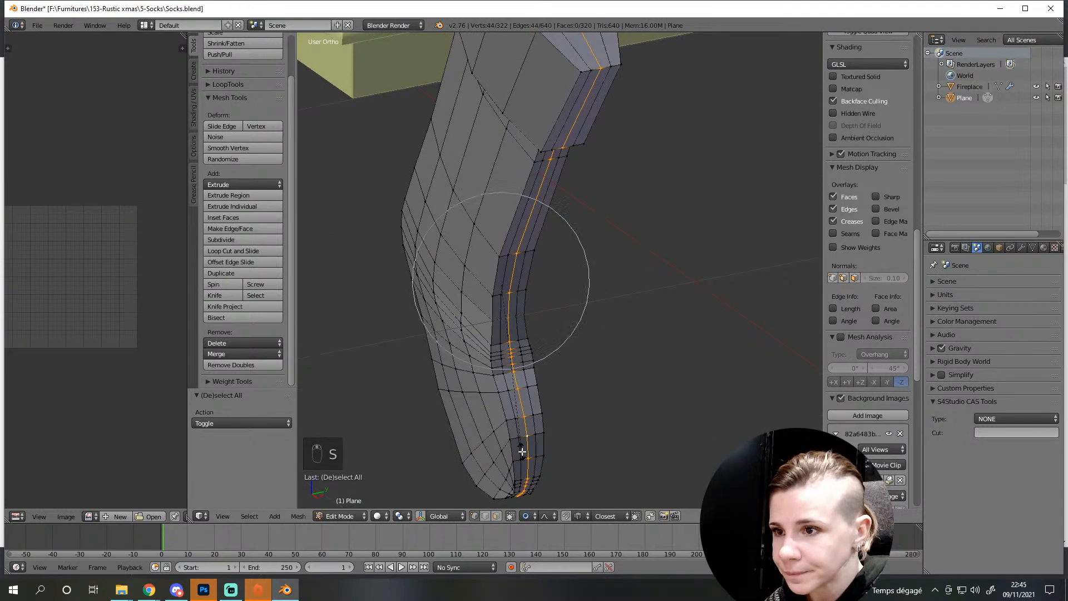
scroll(529, 462, "down", 5)
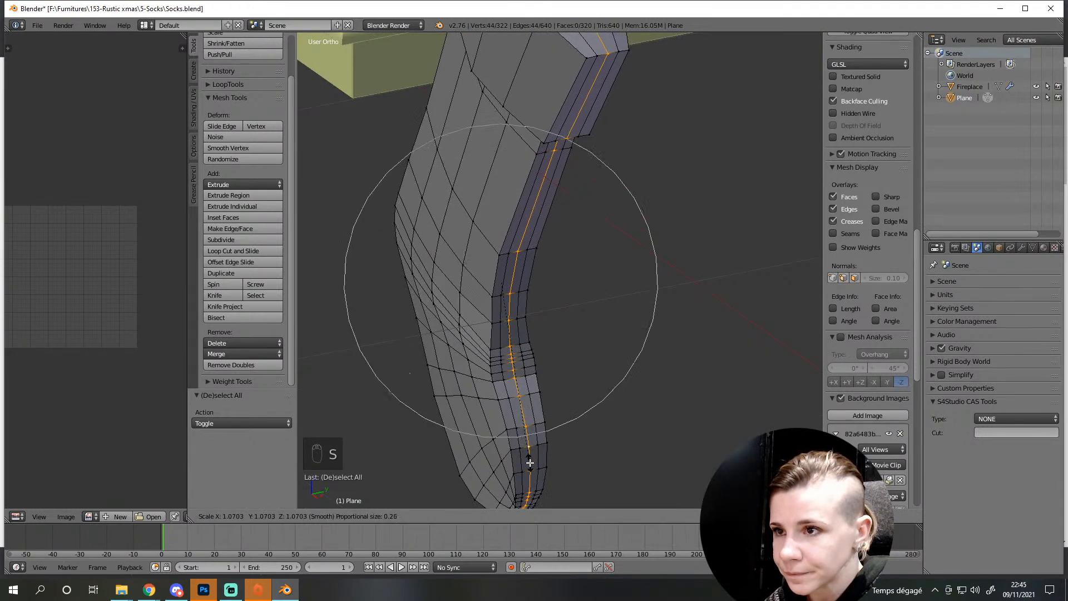
right_click(543, 493)
Clear the selection and select the outline edge loop along one side of the sock, including the toe segments
scroll(543, 493, "down", 1)
middle_click_drag(548, 468, 567, 373, "shift")
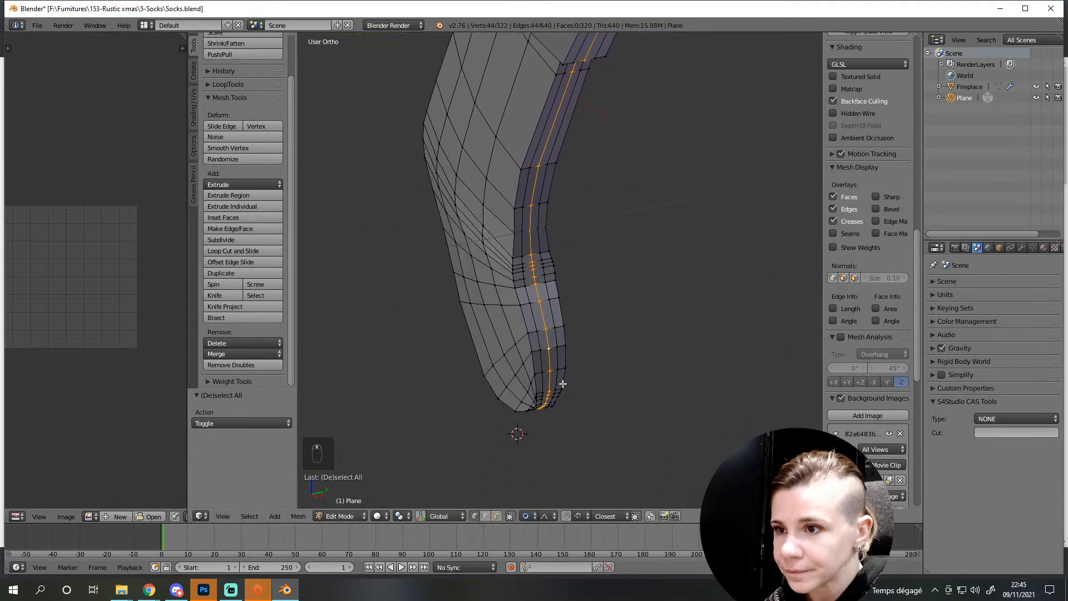
scroll(561, 395, "up", 3)
key("a")
right_click(502, 369, "alt")
scroll(472, 417, "down", 3)
right_click(495, 403, "alt+shift")
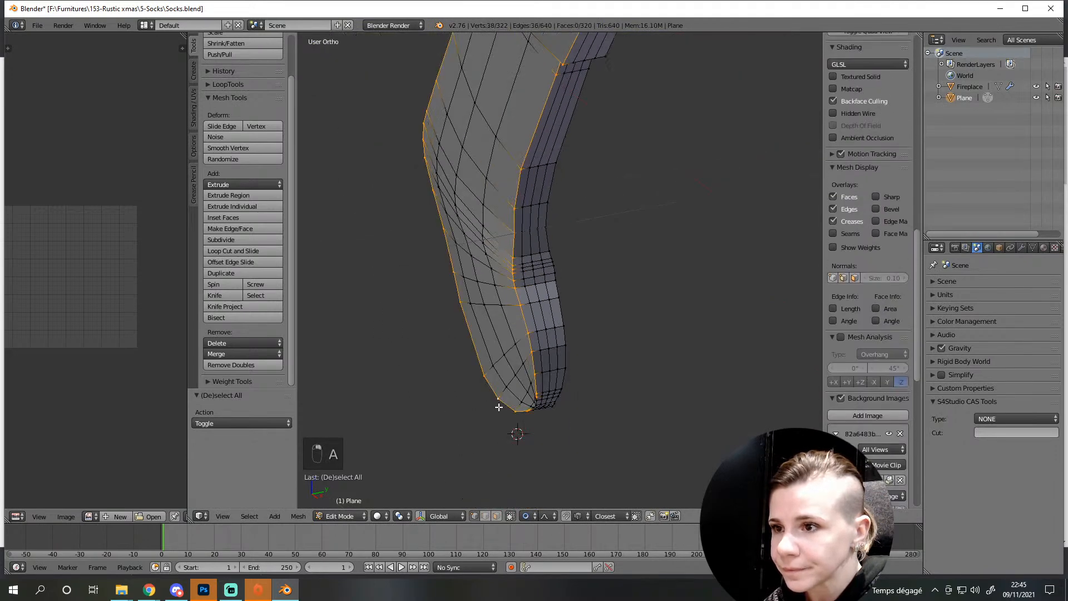
scroll(531, 405, "up", 5)
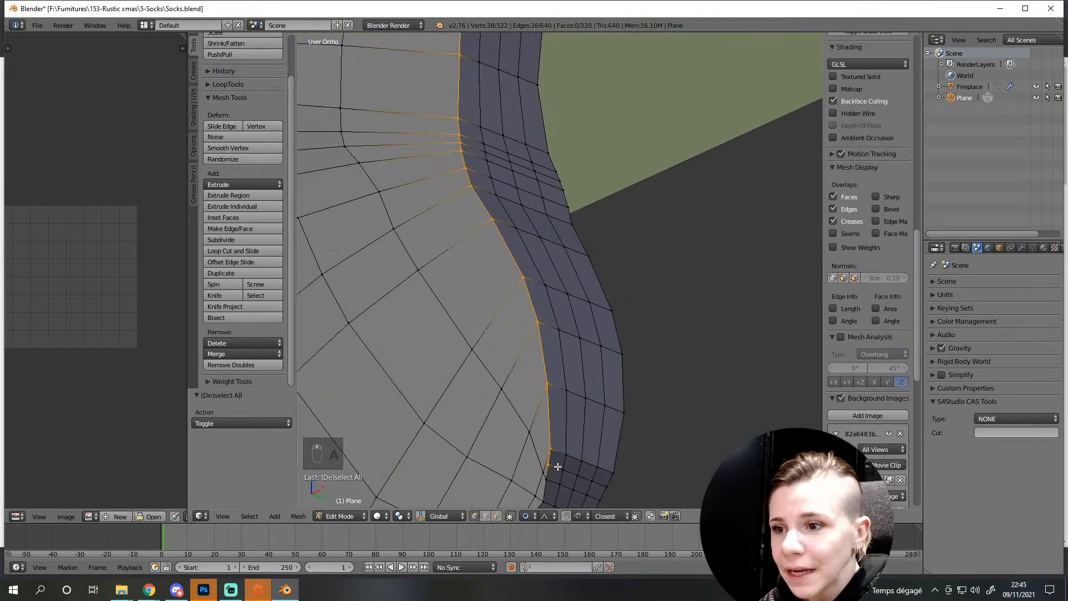
right_click(551, 368, "alt+shift")
Add the opposite side's outline edge loop and toe segments to the selection and switch to edge selection
middle_click_drag(618, 395, 495, 397)
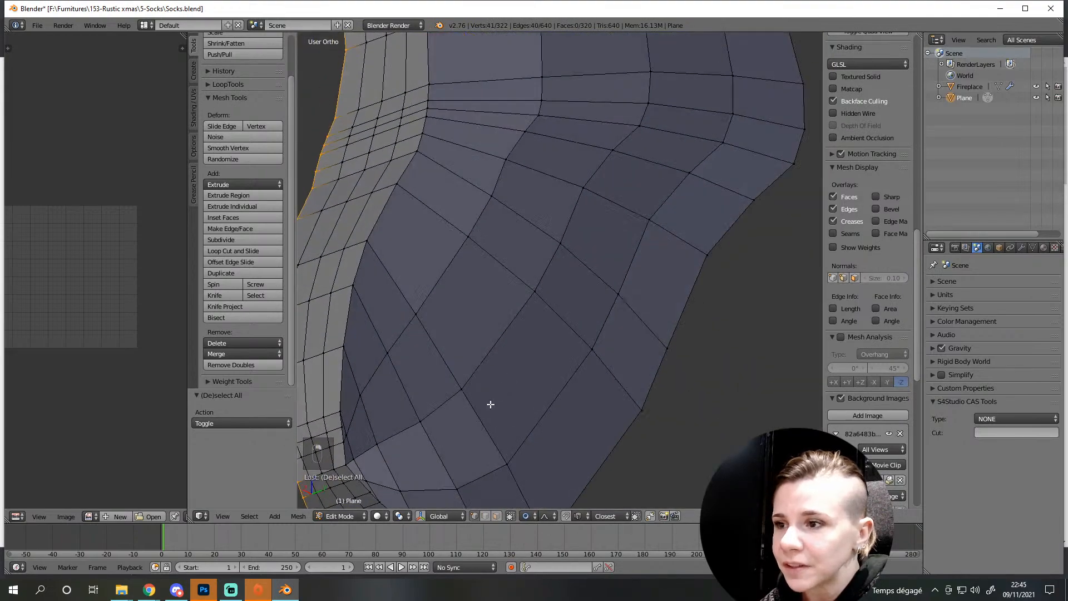
middle_click_drag(445, 479, 553, 415, "shift")
right_click(573, 424, "alt+shift")
right_click(476, 252, "alt+shift")
scroll(604, 258, "down", 6)
middle_click_drag(588, 169, 538, 342)
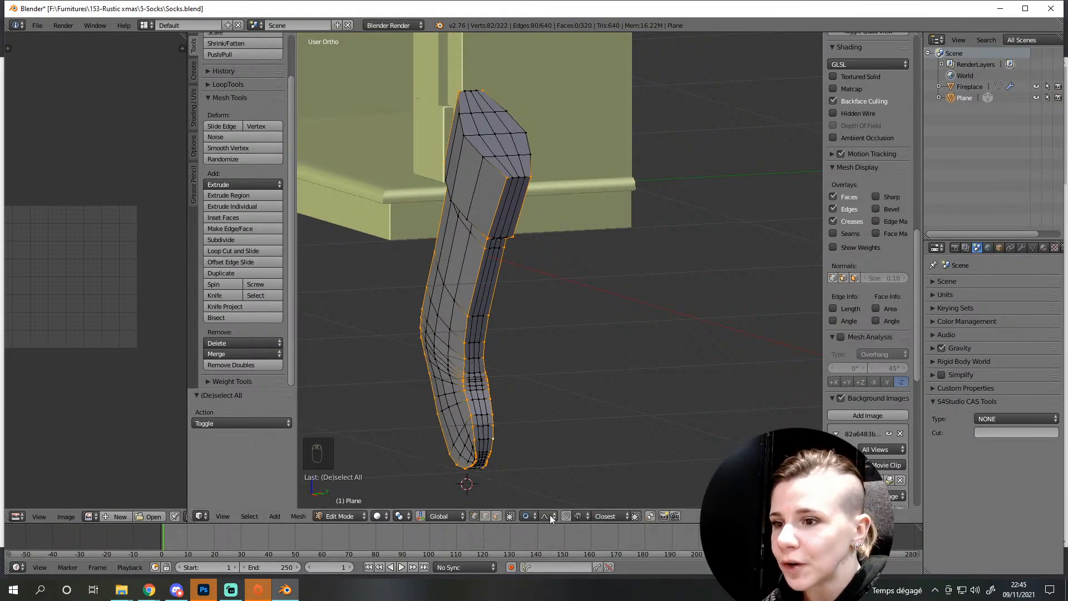
left_click(485, 517)
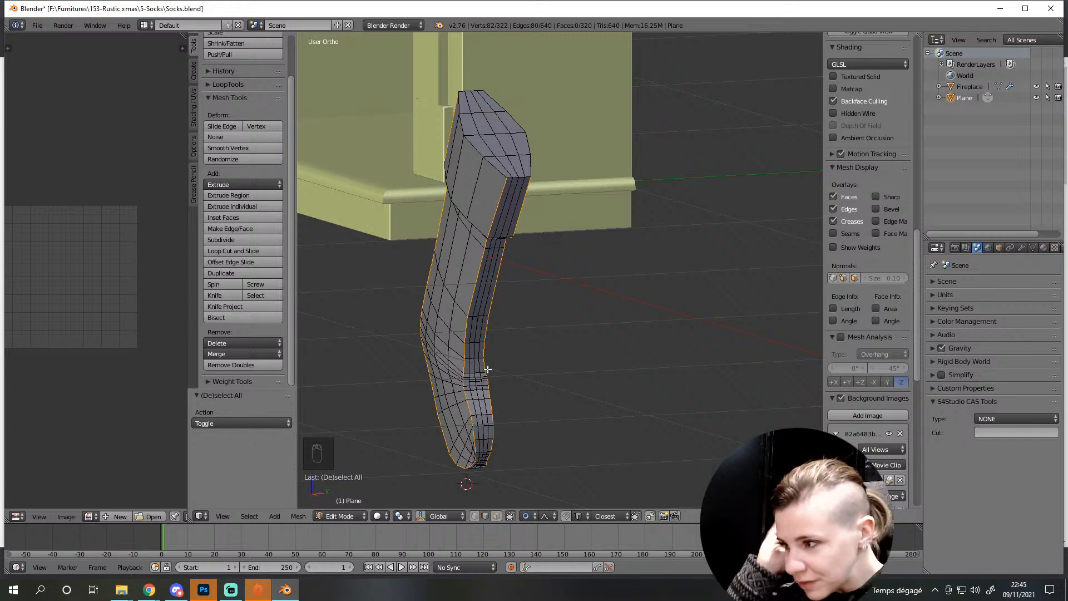
Try scaling both outline loops to about 0.93 on all axes except Y with a proportional size of 0.06
middle_click_drag(503, 355, 571, 381)
scroll(561, 286, "up", 2)
scroll(568, 374, "up", 3)
key("s")
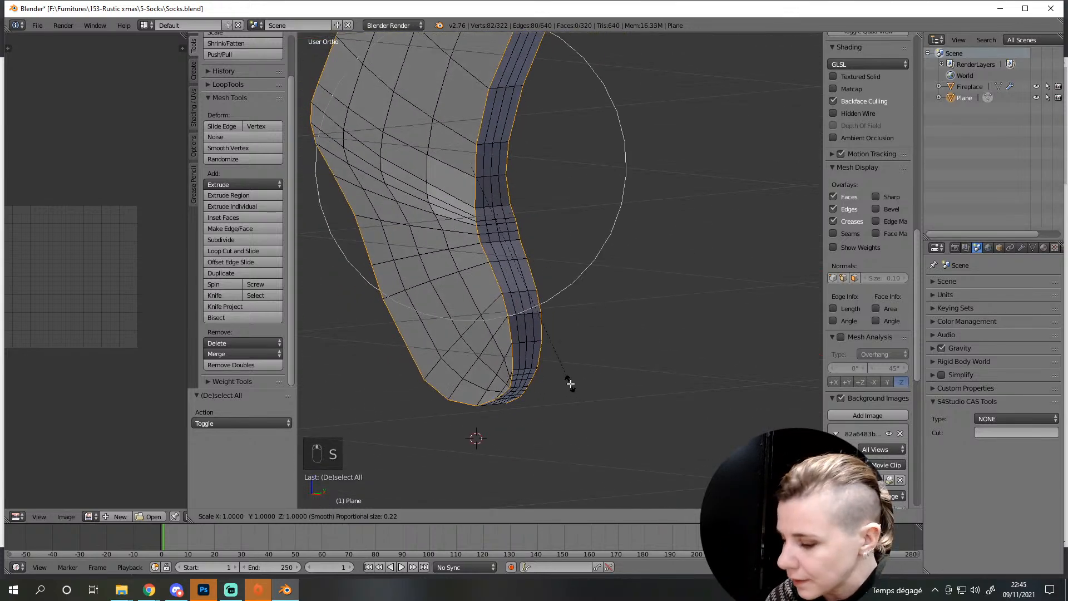
key("shift+y")
scroll(551, 370, "up", 3)
scroll(549, 372, "up", 3)
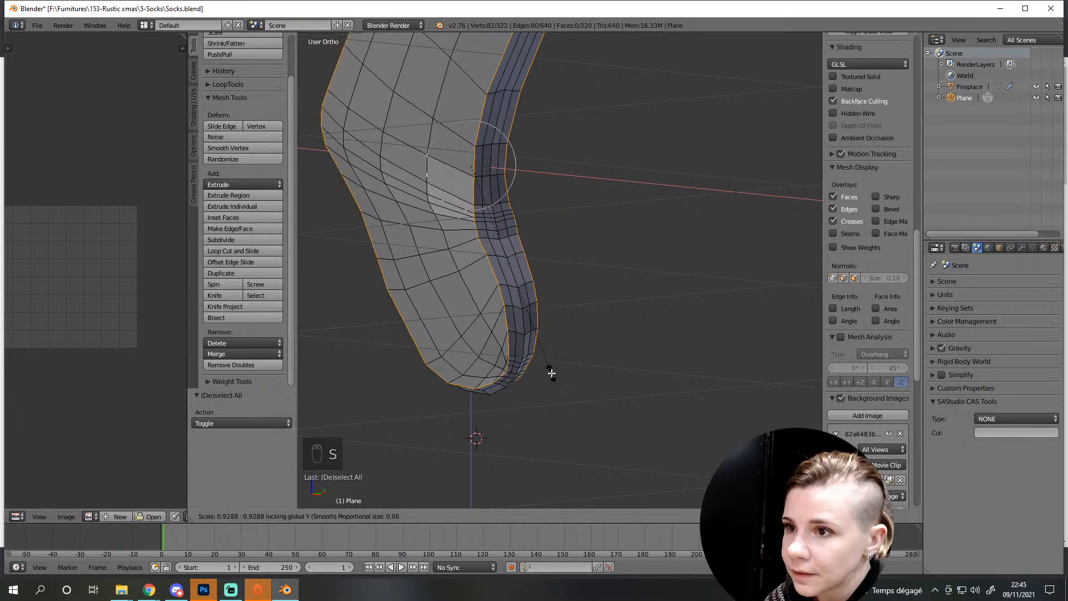
left_click(548, 369)
Switch the proportional falloff to Sharp and scale both outline loops along Y to about 0.473 with a proportional size of 0.06
left_click(549, 513)
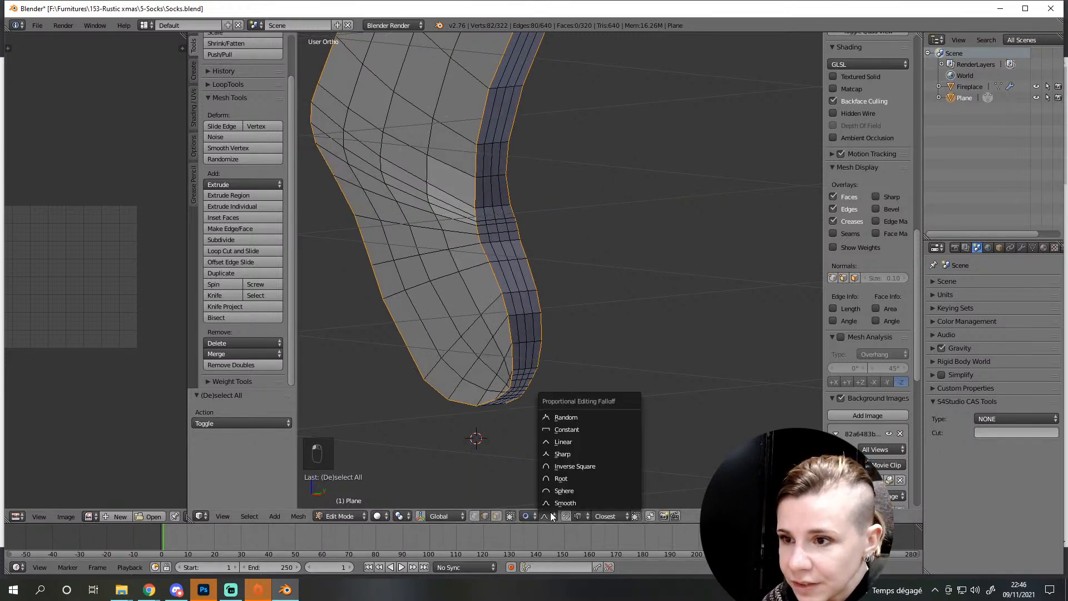
left_click(565, 452)
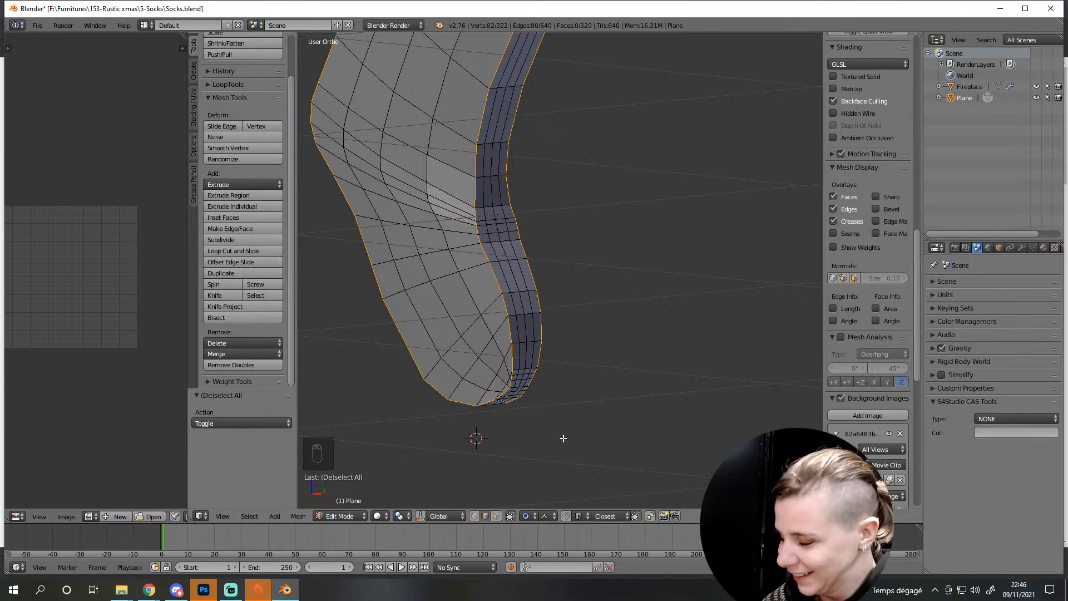
middle_click_drag(600, 424, 578, 422)
key("s")
key("y")
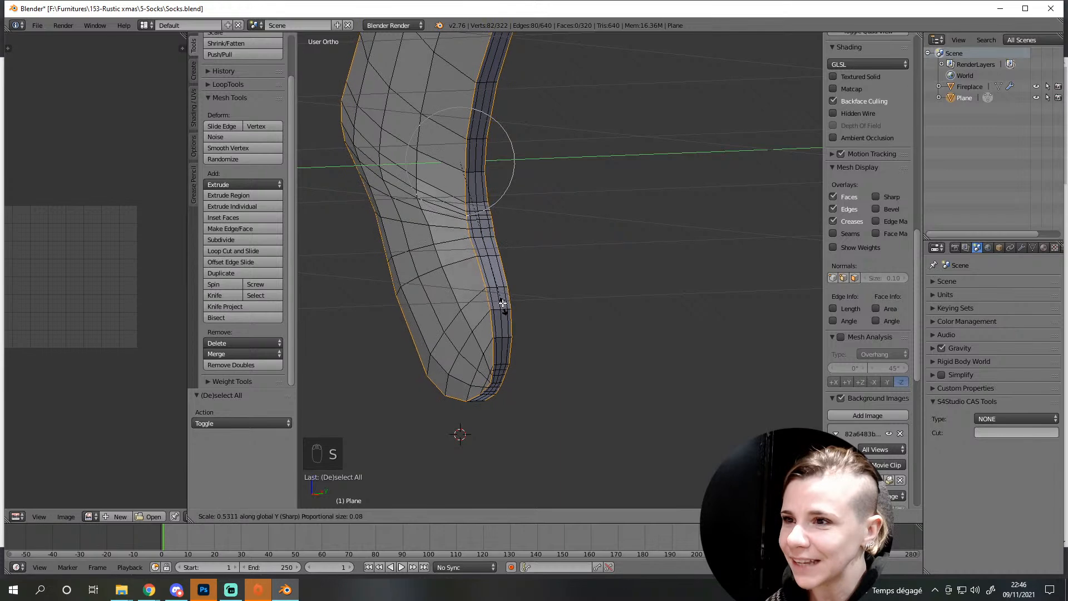
scroll(504, 292, "down", 5)
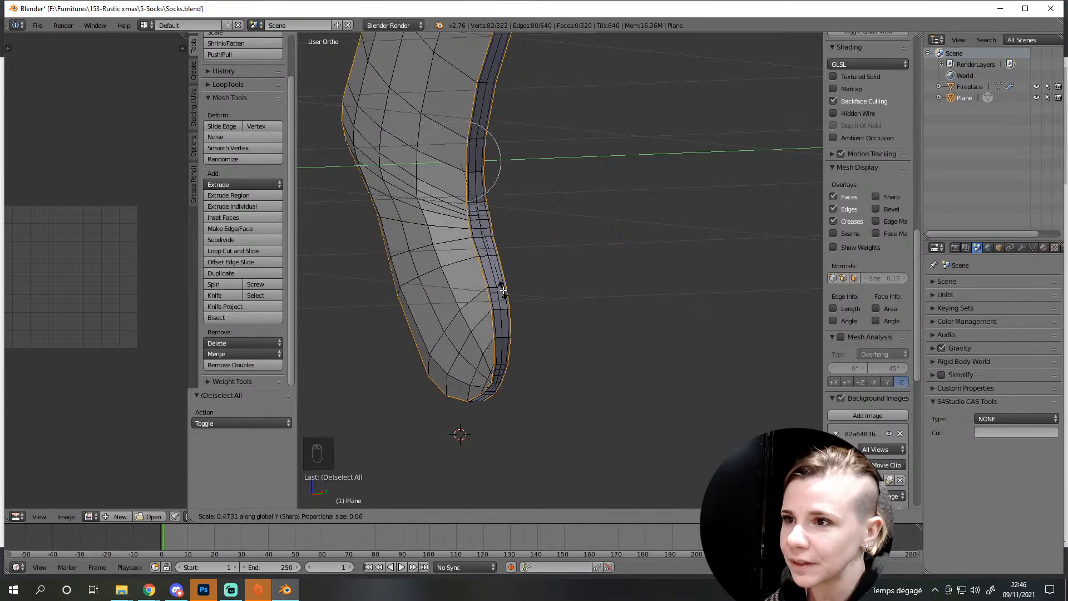
left_click(504, 292)
scroll(504, 328, "up", 3)
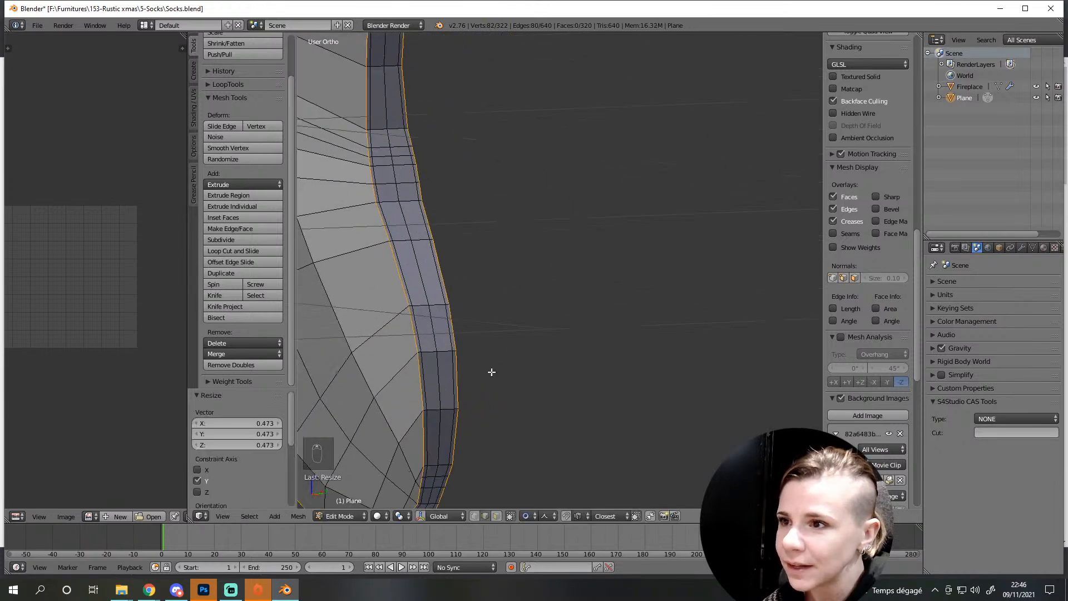
Select the two extra edge loops beside the side strip's borders and delete them as edge loops
key("a")
right_click(431, 384, "alt")
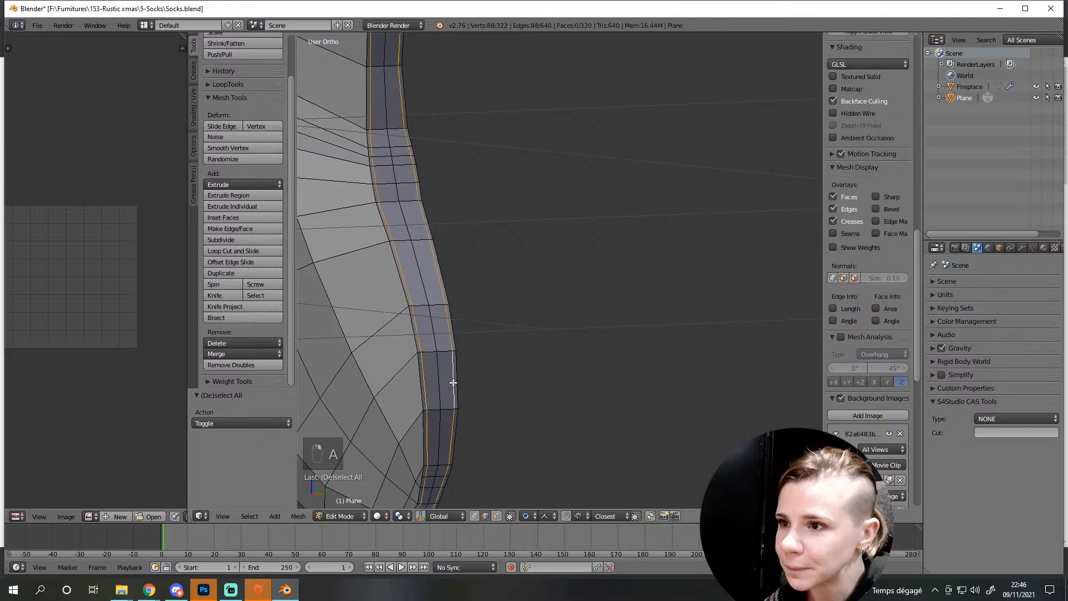
key("Delete")
left_click(424, 496)
middle_click_drag(439, 377, 457, 402)
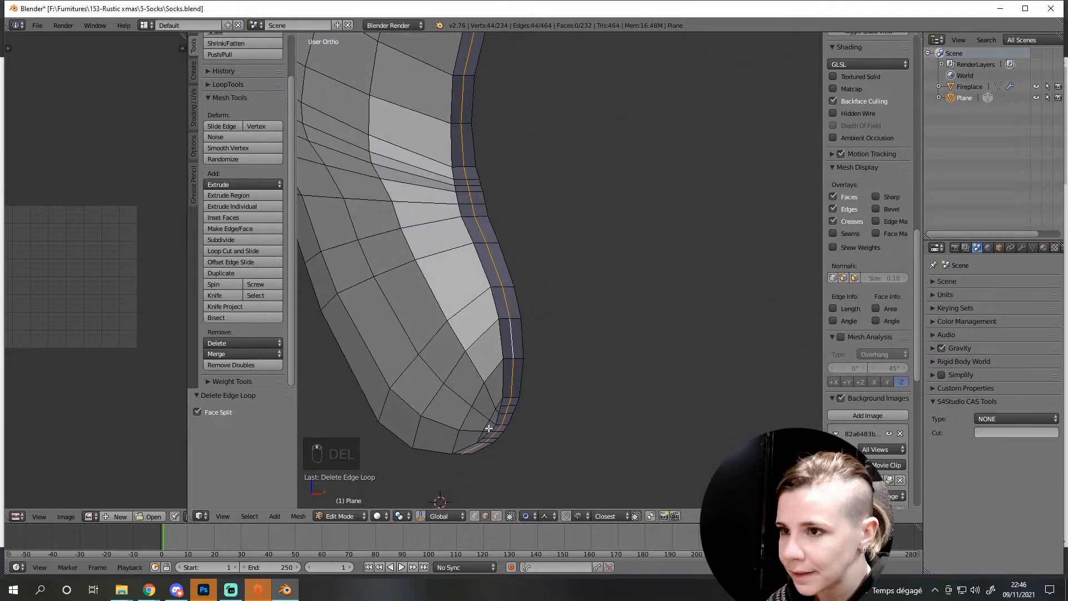
Enlarge the side strip's middle edge loop uniformly to about 1.027 with a proportional size of 0.07, and return to Object Mode
key("KP_1")
middle_click_drag(631, 407, 553, 441)
key("s")
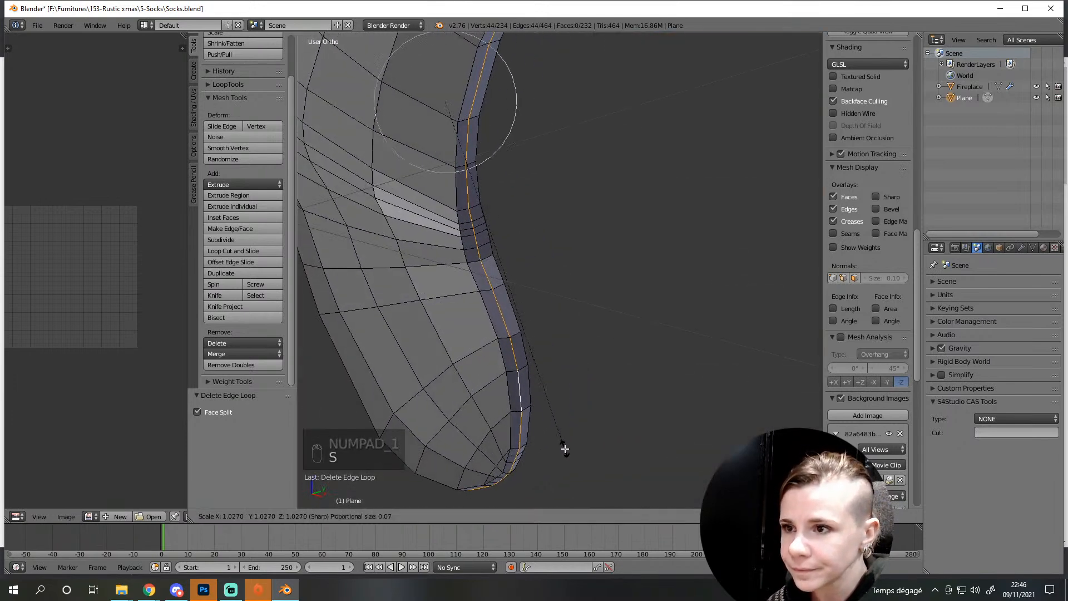
left_click(565, 449)
scroll(568, 442, "down", 3)
key("a")
key("Tab")
scroll(592, 333, "up", 2)
Add an Edge Split modifier with an 80° split angle to the sock and apply smooth shading
left_click(1021, 247)
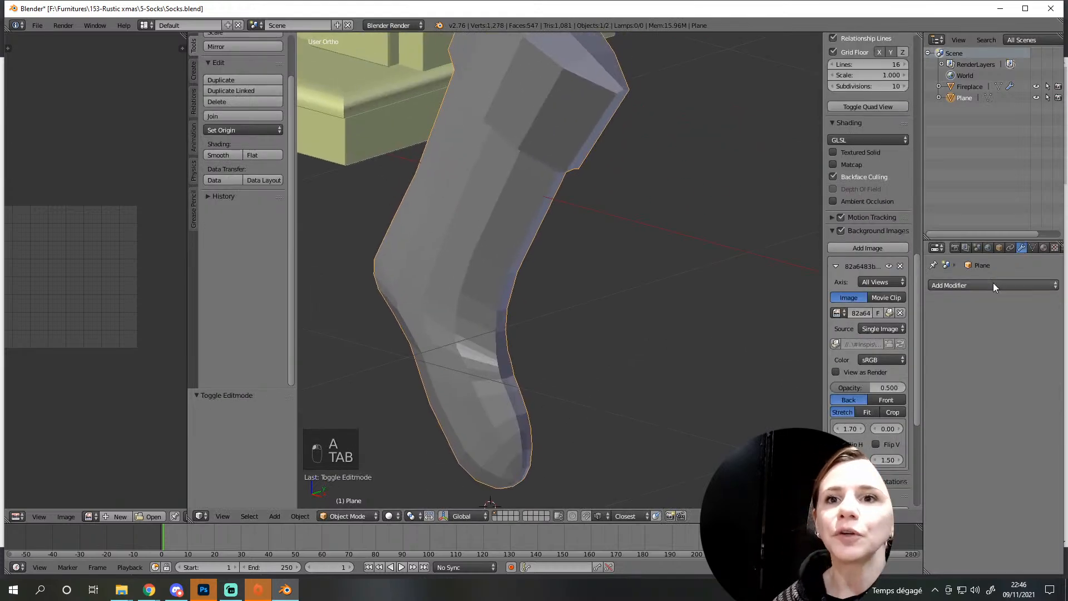
left_click(993, 285)
left_click(835, 371)
left_click(982, 350)
type("80")
key("Return")
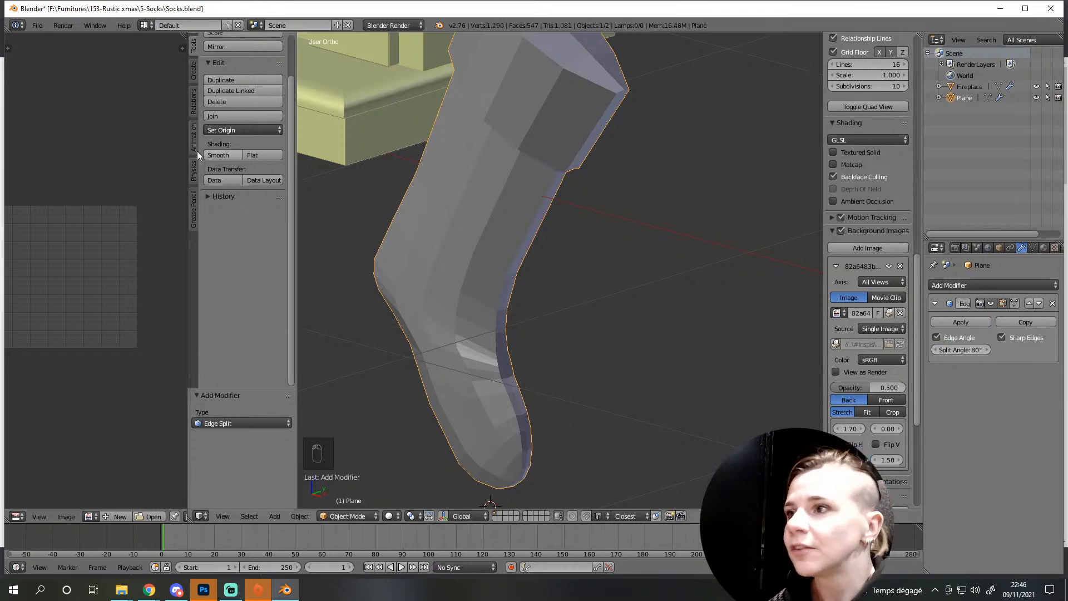
left_click(223, 155)
Mark the edge loop where the cuff meets the sock's leg as sharp and return to Object Mode
mouse_move(514, 318)
middle_mouse_down()
mouse_move(493, 390)
mouse_move(546, 304)
middle_mouse_up()
key("Tab")
scroll(505, 400, "up", 3)
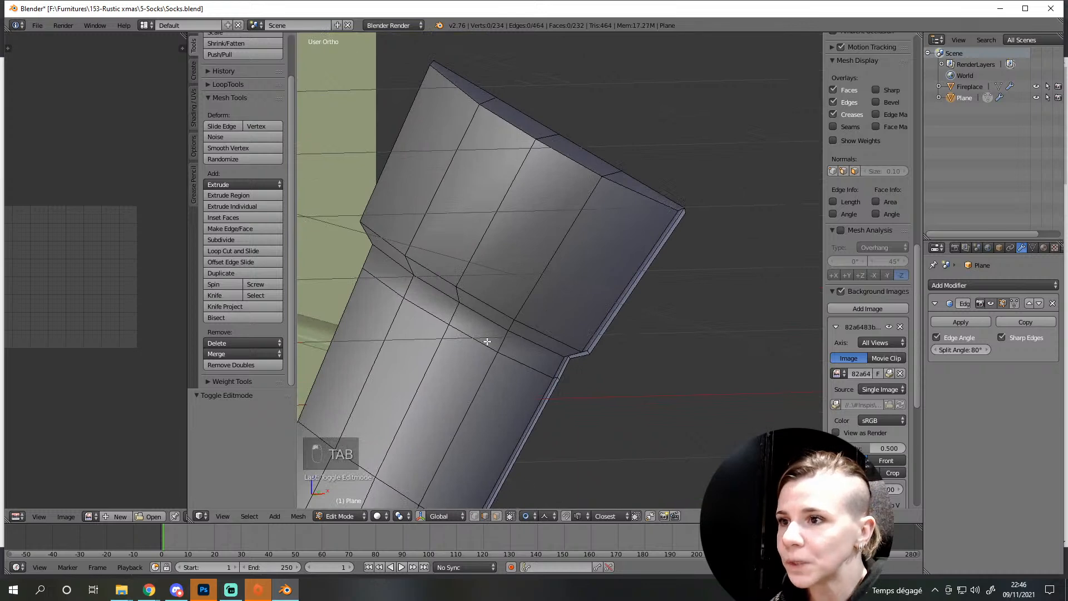
right_click(504, 327, "alt")
middle_click_drag(505, 325, 381, 336)
scroll(390, 343, "down", 3)
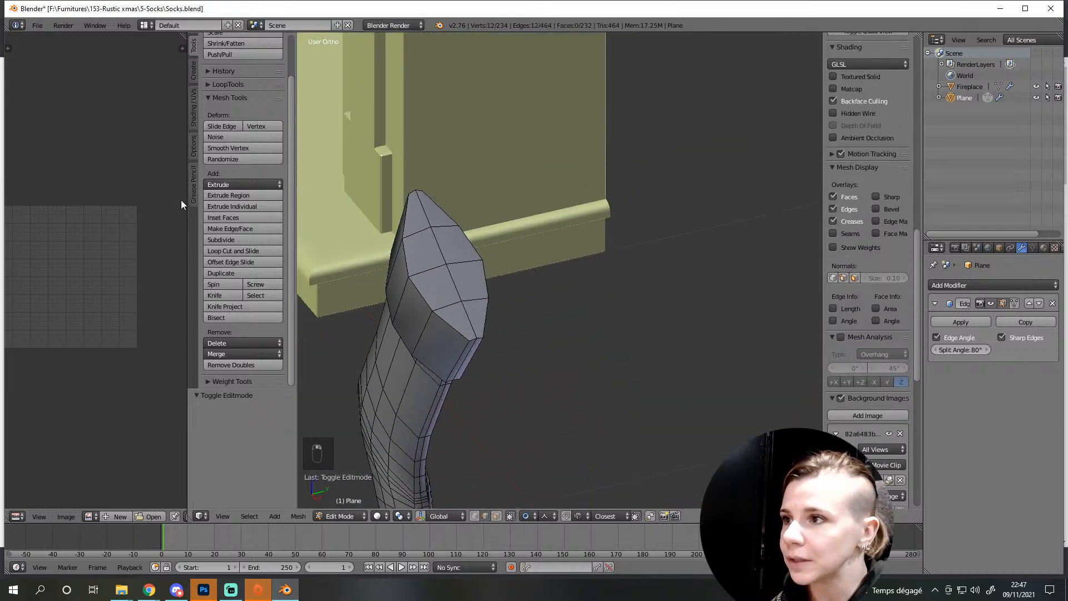
left_click(194, 107)
left_click(259, 89)
middle_click_drag(367, 228, 483, 289)
key("a")
key("Tab")
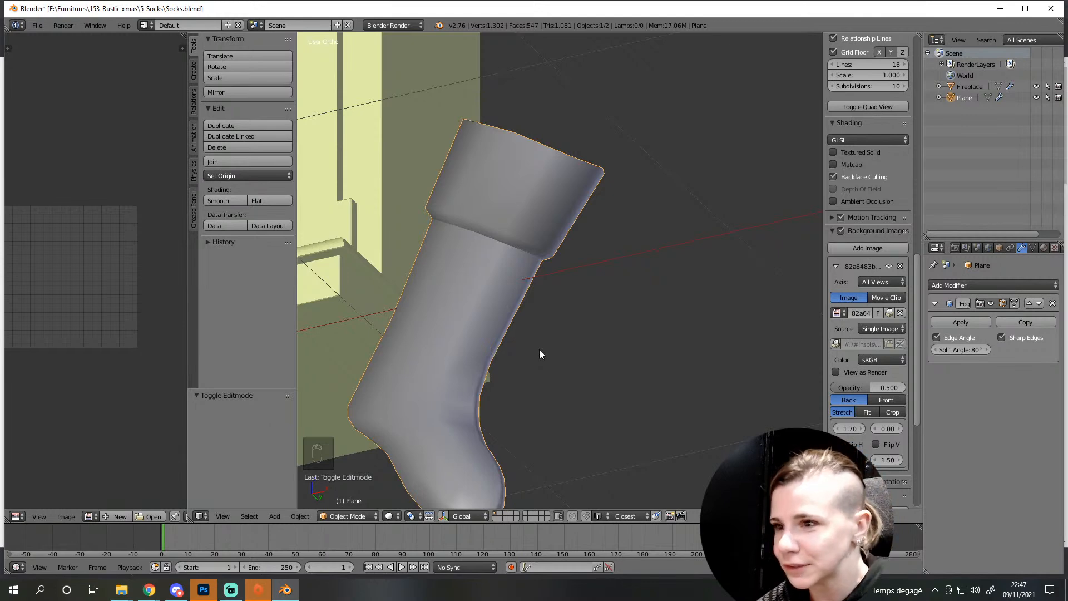
Examine the smooth-shaded sock from several angles, especially the toe, heel and side strip
middle_click_drag(539, 350, 562, 165)
scroll(535, 349, "up", 4)
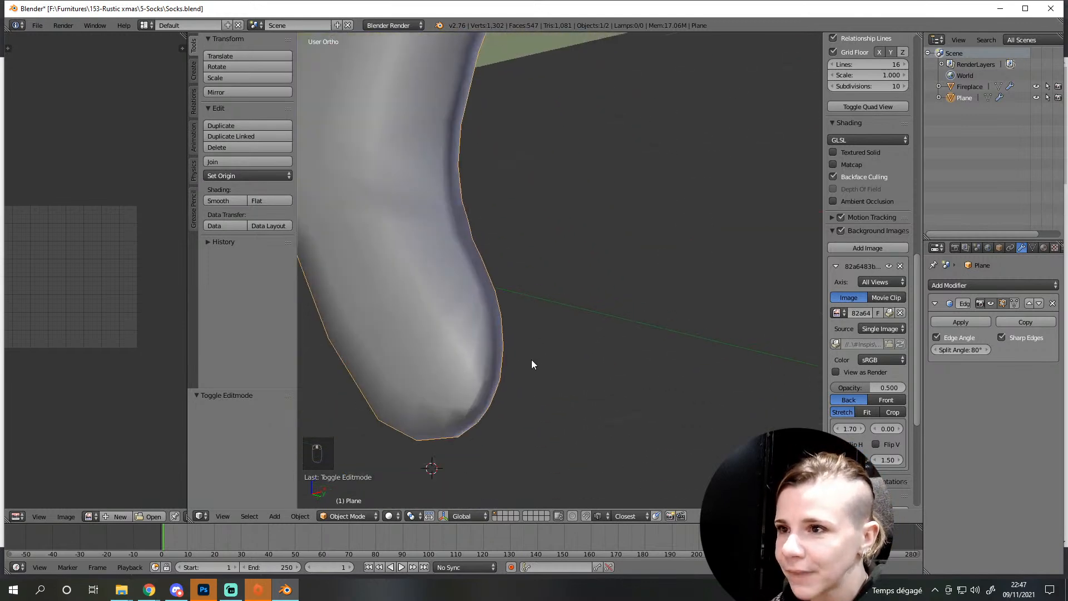
middle_click_drag(472, 361, 552, 436, "shift")
scroll(545, 427, "down", 3)
middle_click_drag(502, 369, 569, 404)
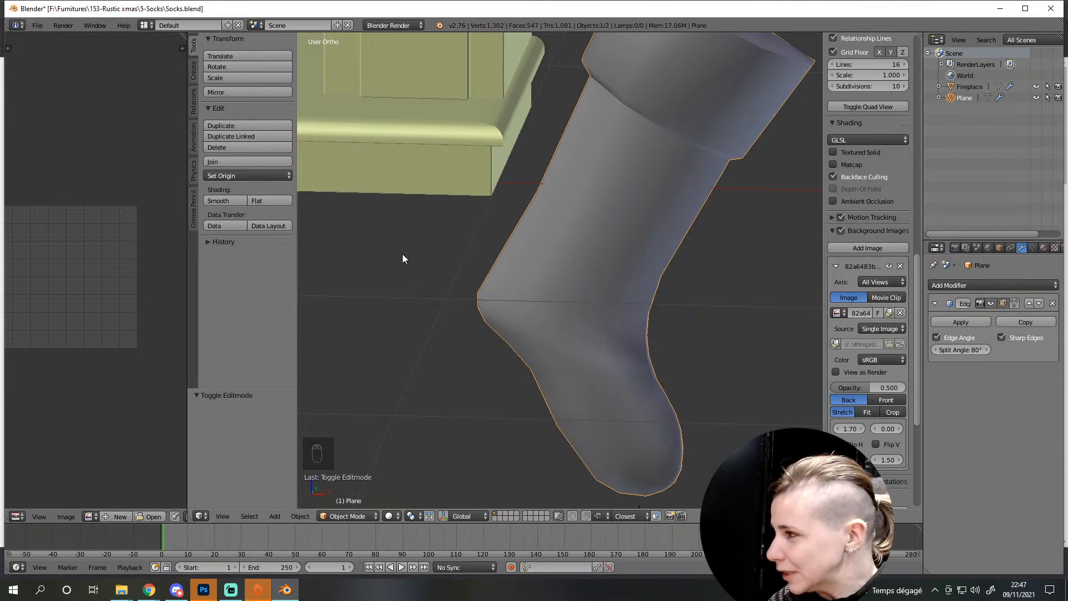
scroll(596, 345, "down", 3)
middle_click_drag(596, 344, 574, 374)
scroll(574, 374, "up", 5)
middle_click_drag(576, 435, 638, 412)
scroll(581, 395, "up", 1)
Compare the sock's mesh topology with its smooth shading around the foot, ankle and cuff
key("Tab")
scroll(598, 422, "down", 4)
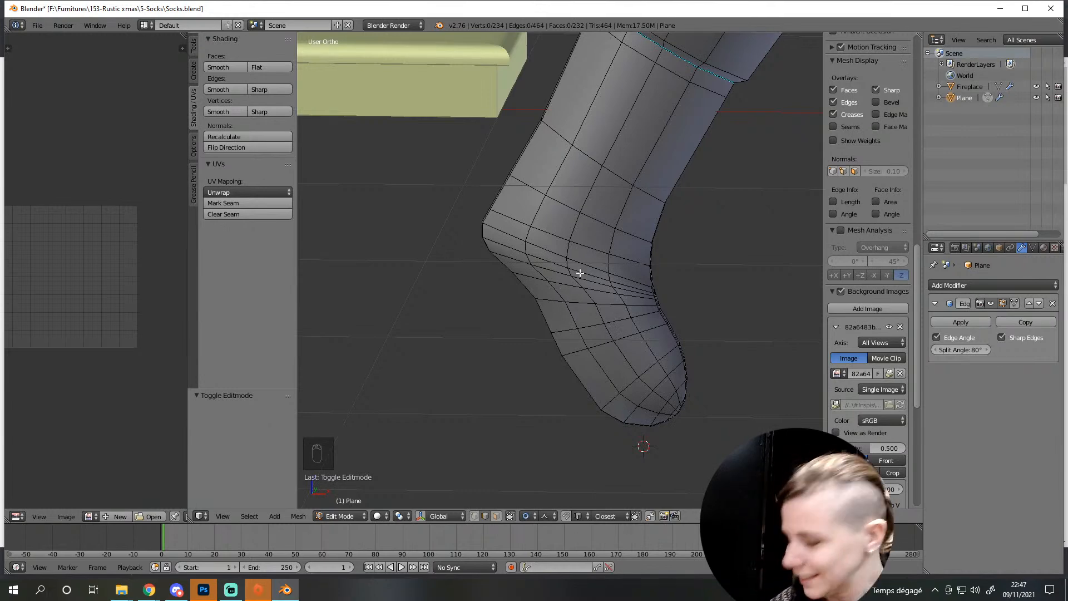
scroll(606, 267, "down", 3)
middle_click_drag(607, 268, 509, 266)
middle_click_drag(520, 266, 545, 391, "shift")
key("Tab")
scroll(556, 262, "up", 3)
scroll(554, 273, "down", 2)
scroll(557, 273, "down", 3)
key("Tab")
scroll(535, 360, "up", 5)
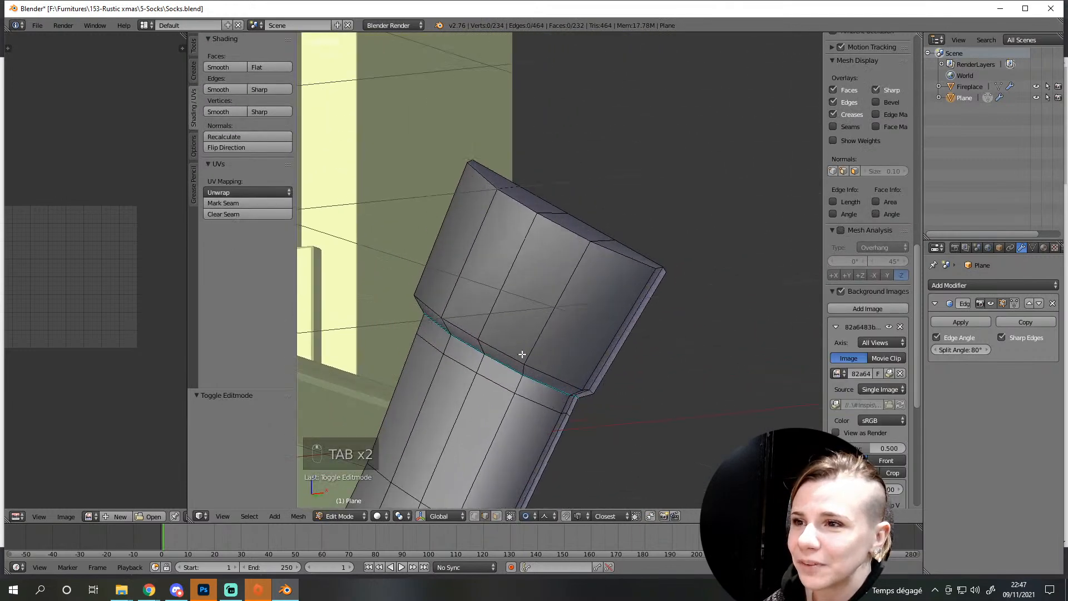
Bevel the edge loop at the lower end of the stocking's cuff by about 0.013 with two segments
right_click(510, 352, "alt")
key("ctrl+b")
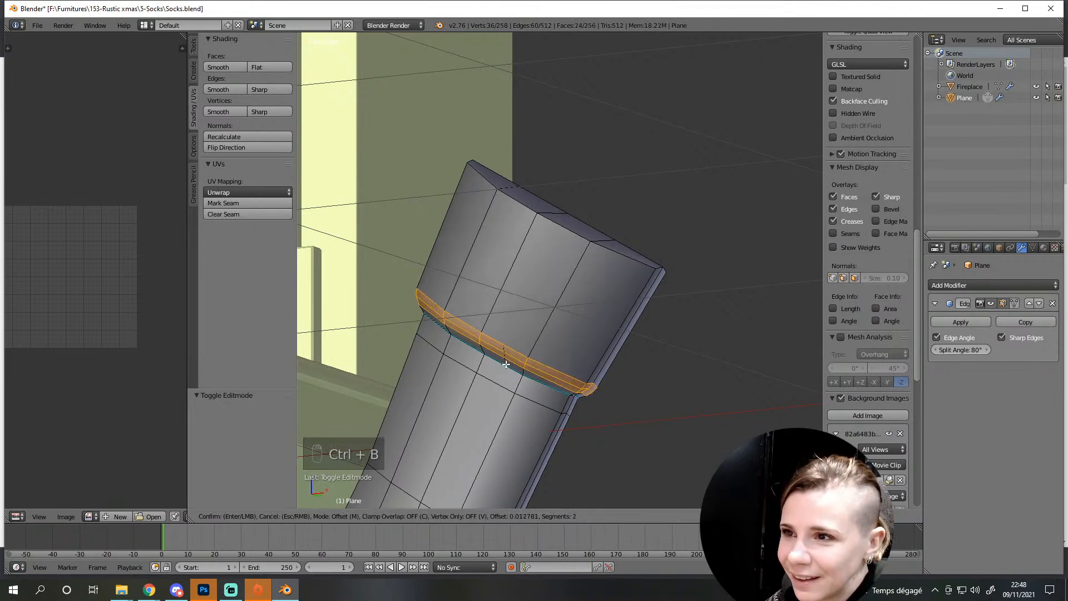
left_click(505, 364)
middle_click_drag(506, 365, 494, 428)
key("a")
Bevel the rim edge loop around the stocking's top opening by about 0.014 with two segments
right_click(529, 291, "alt")
right_click(477, 453, "alt")
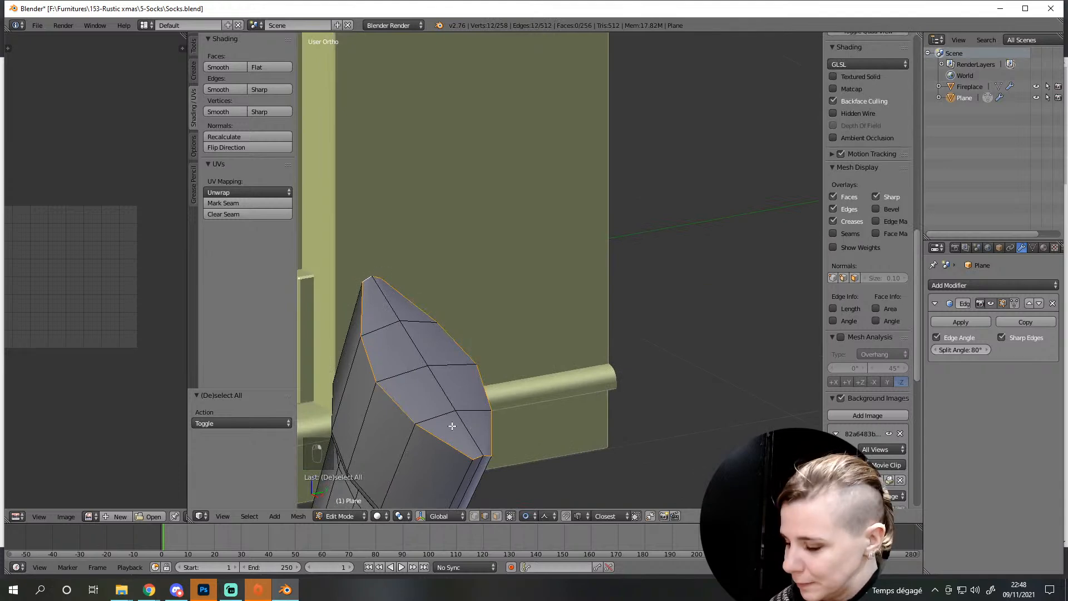
key("ctrl+b")
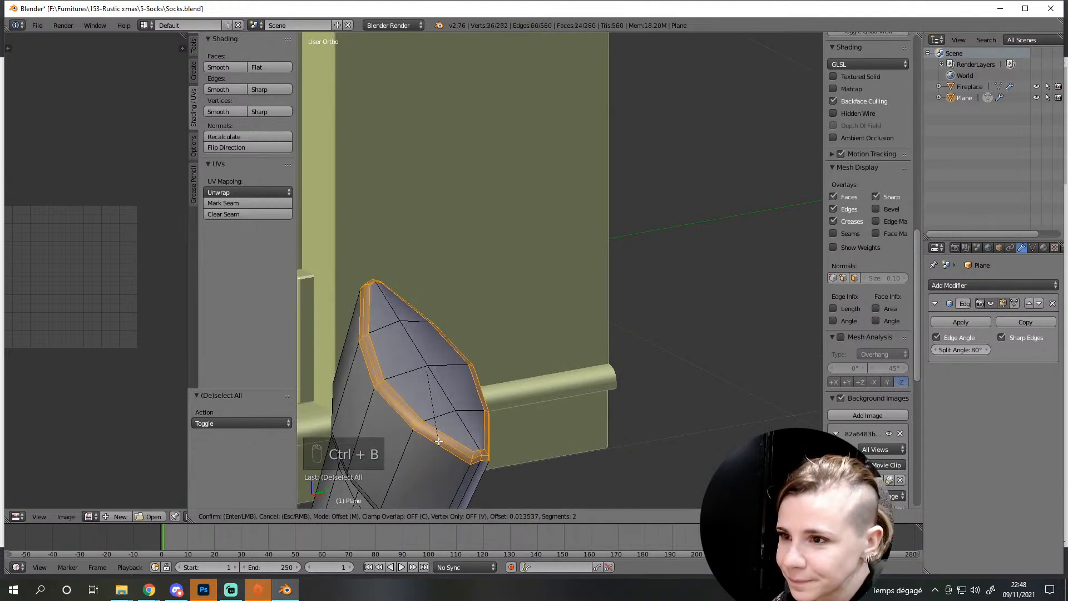
Select all the cap faces inside the bevelled rim in face mode and extrude them inward to hollow the cuff
left_click(495, 516)
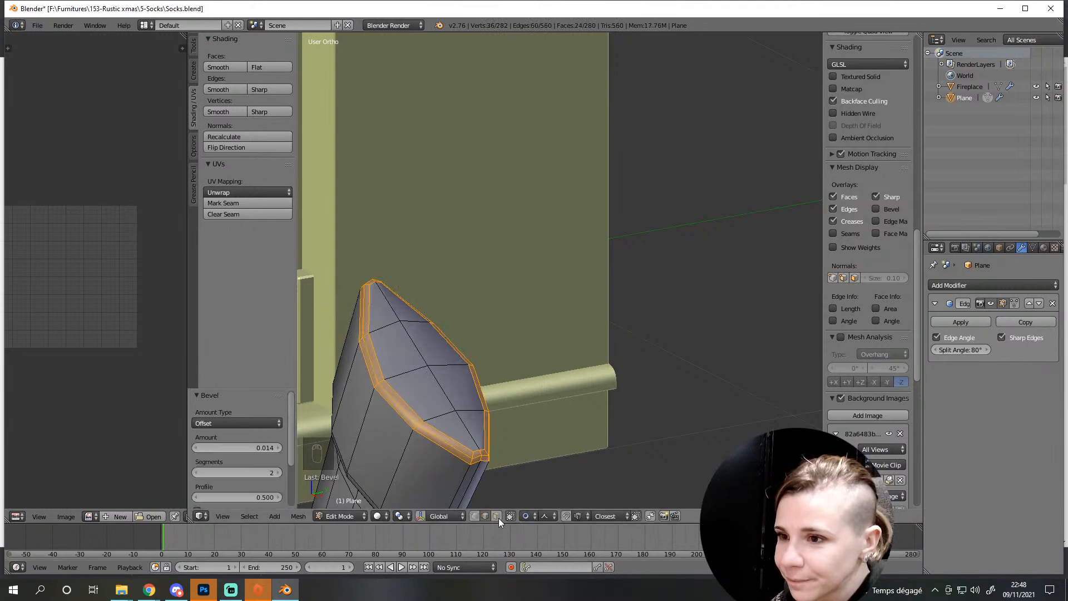
right_click(457, 433)
right_click(443, 347, "shift")
right_click(456, 384, "shift")
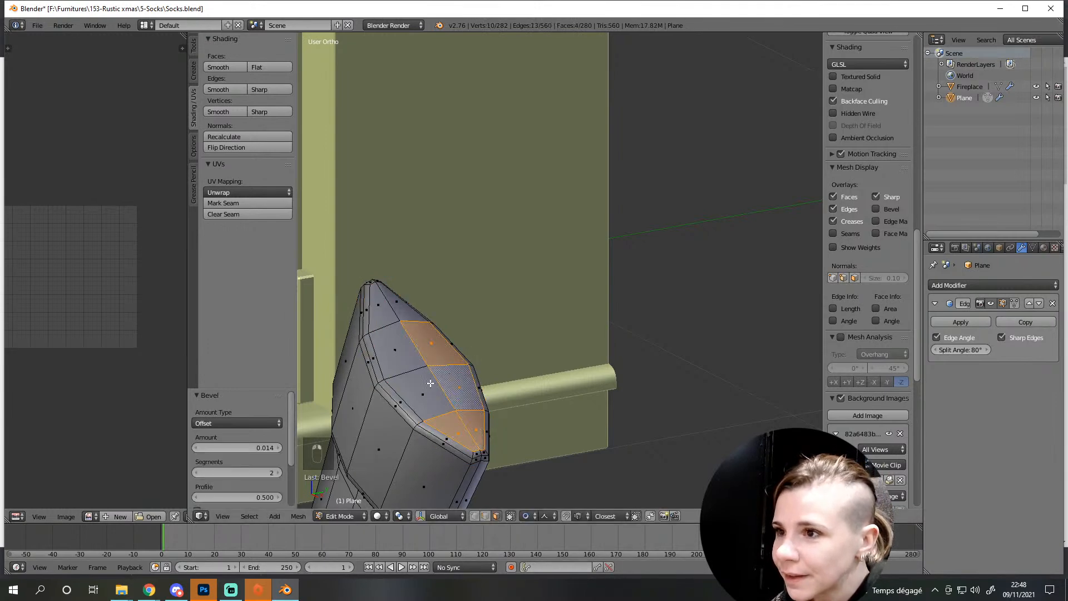
right_click(424, 388, "shift")
right_click(398, 350, "shift")
right_click(398, 307, "shift")
right_click(399, 306, "shift")
right_click(380, 313, "shift")
right_click(396, 308, "shift")
scroll(400, 320, "down", 4)
middle_click_drag(401, 319, 556, 358)
scroll(446, 393, "down", 3)
scroll(552, 434, "up", 3)
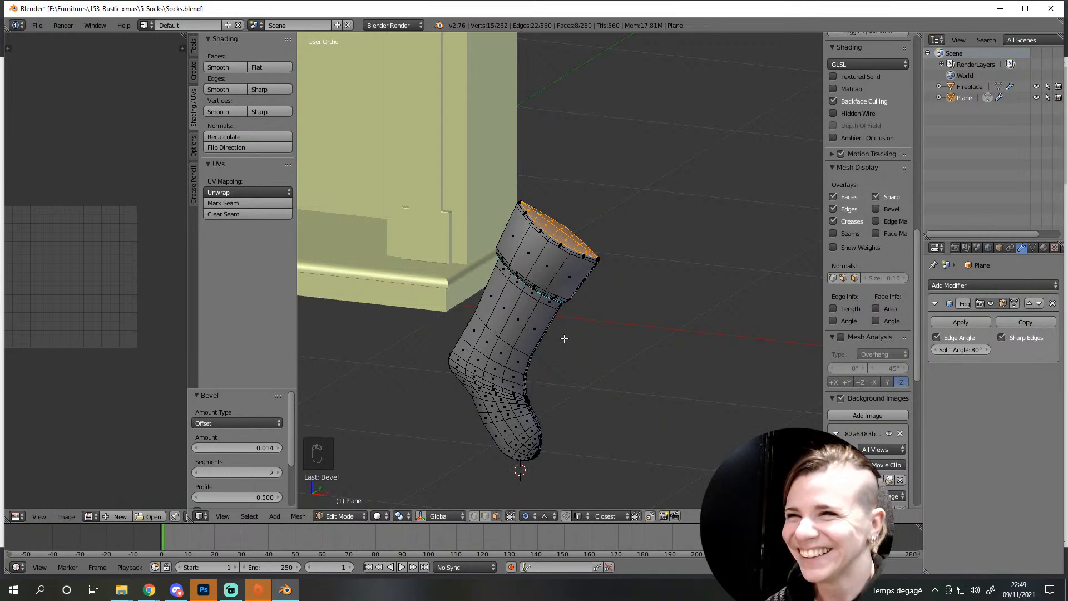
scroll(565, 339, "up", 3)
middle_click_drag(577, 336, 560, 376, "shift")
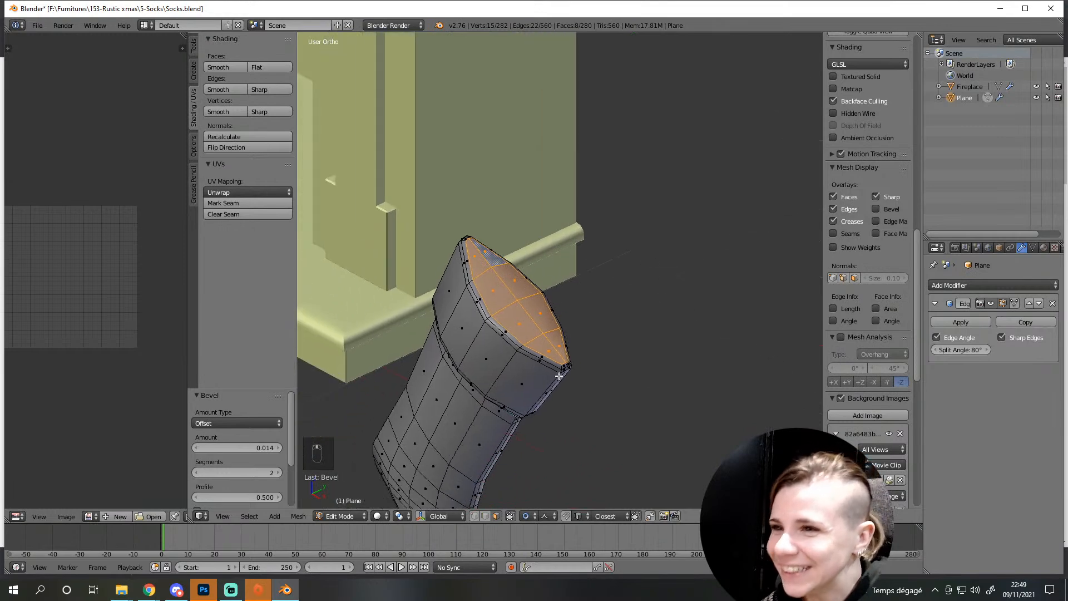
scroll(560, 376, "up", 3)
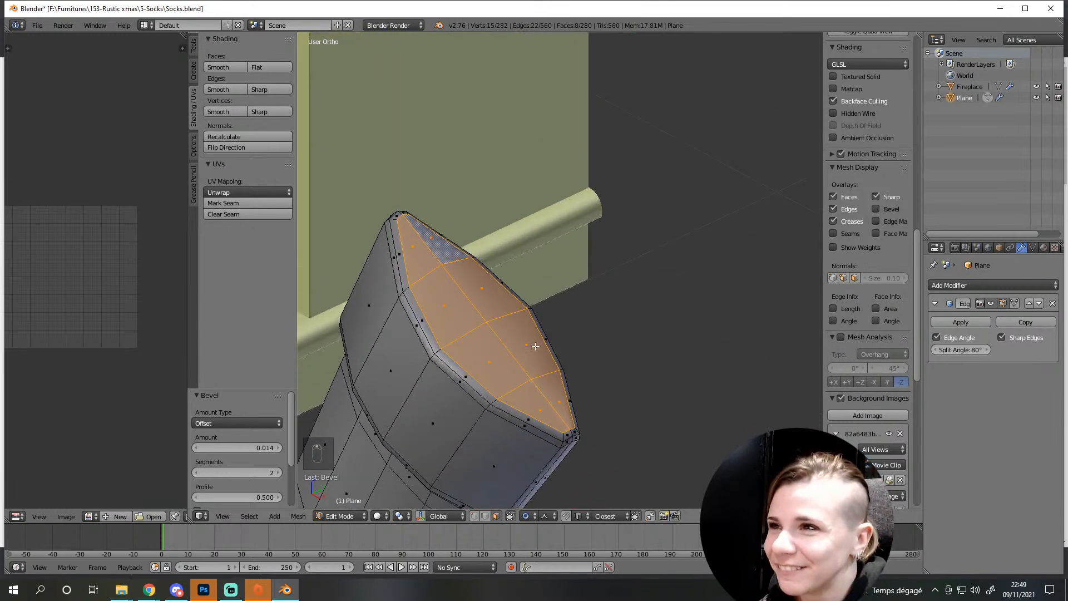
key("e")
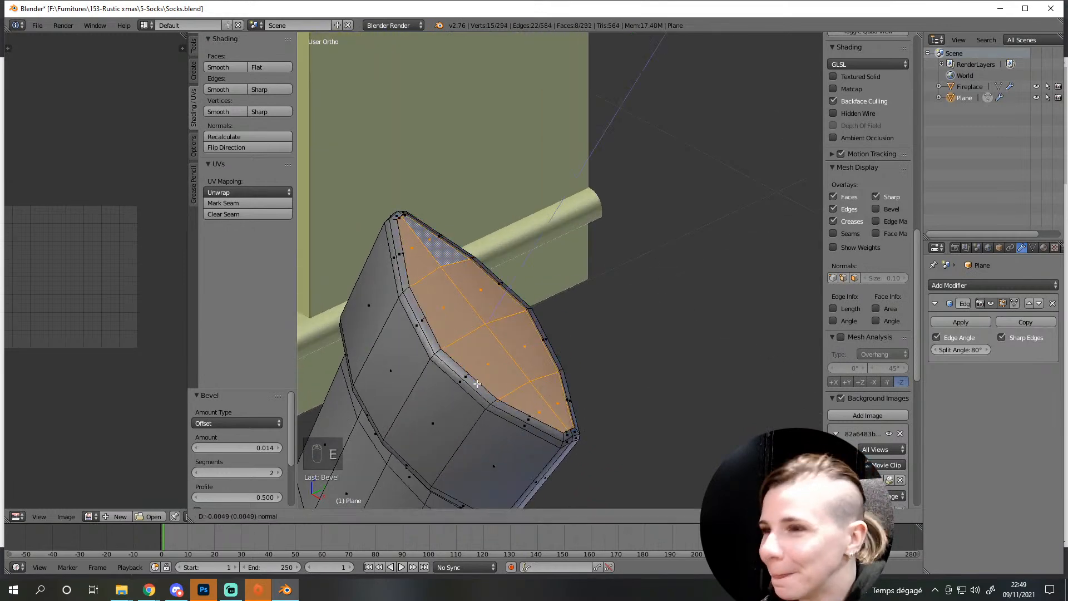
left_click(455, 406)
Scale the extruded faces inside the opening along the Y axis and clear the selection
middle_click_drag(454, 406, 482, 401)
key("s")
key("y")
left_click(472, 389)
middle_click_drag(471, 390, 549, 395)
key("a")
Examine the hollowed opening and the overall stocking shape in Object Mode from several angles
key("Tab")
scroll(548, 395, "up", 5)
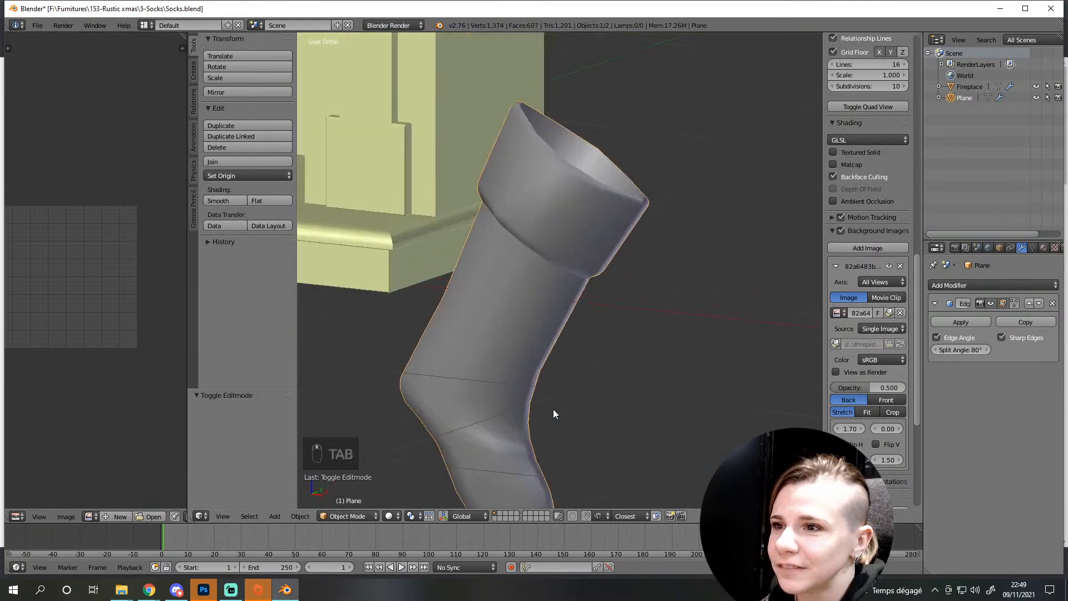
mouse_move(565, 340)
middle_mouse_down()
mouse_move(543, 383)
mouse_move(536, 278)
mouse_move(565, 334)
mouse_move(556, 358)
mouse_move(601, 329)
mouse_move(560, 361)
middle_mouse_up()
key("Tab")
key("Tab")
middle_click_drag(529, 309, 481, 396)
scroll(531, 380, "up", 3)
scroll(532, 380, "down", 5)
middle_click_drag(538, 377, 571, 423)
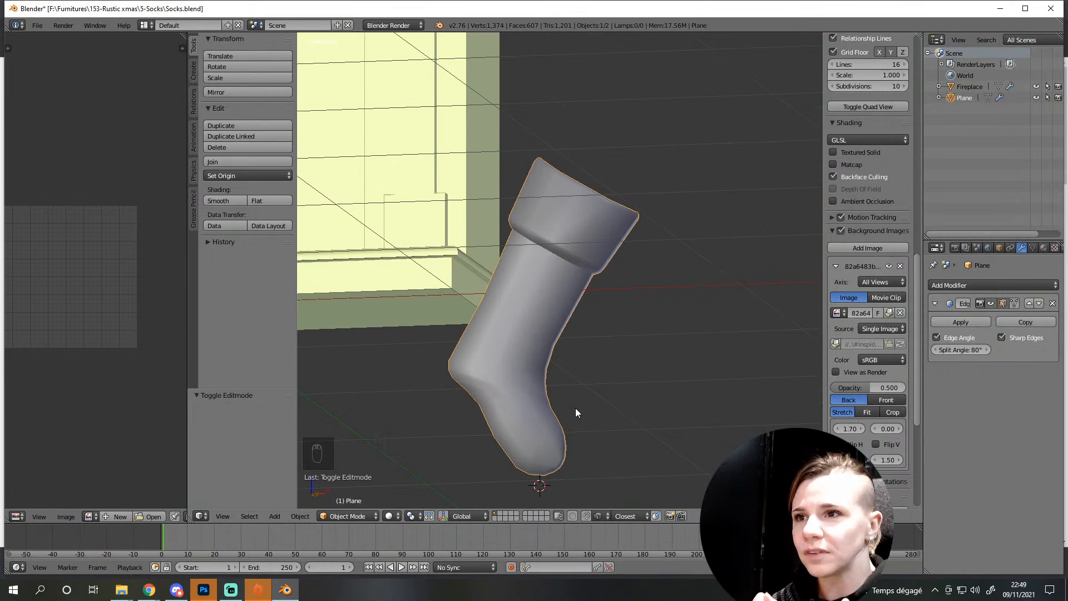
Return to Edit Mode with vertex selection and use proportional editing with the Smooth falloff
key("Tab")
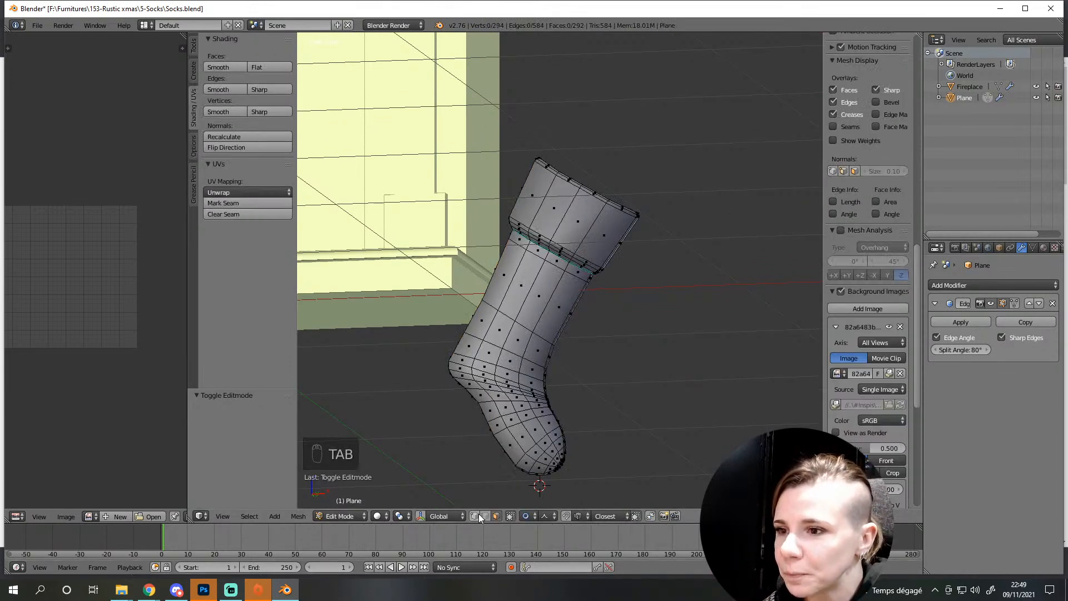
key("KP_5")
scroll(492, 353, "up", 2)
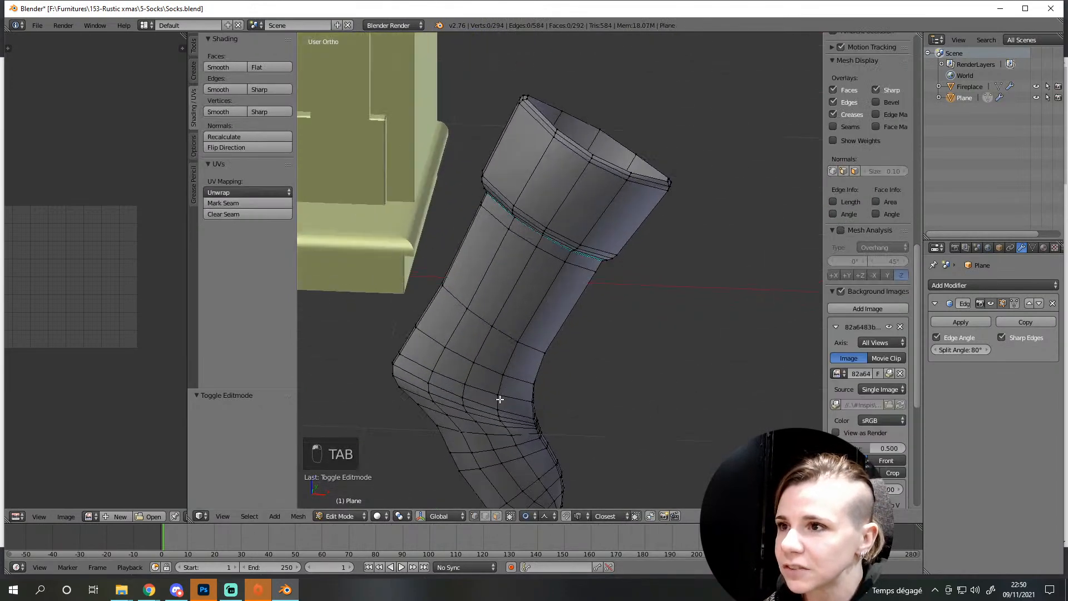
left_click(525, 515)
left_click(544, 515)
left_click(562, 491)
Try to scale up the edge loop running around the stocking's side profile, using proportional editing in front view
mouse_move(528, 394)
middle_mouse_down()
mouse_move(505, 369)
mouse_move(517, 425)
mouse_move(527, 392)
middle_mouse_up()
scroll(531, 362, "down", 3)
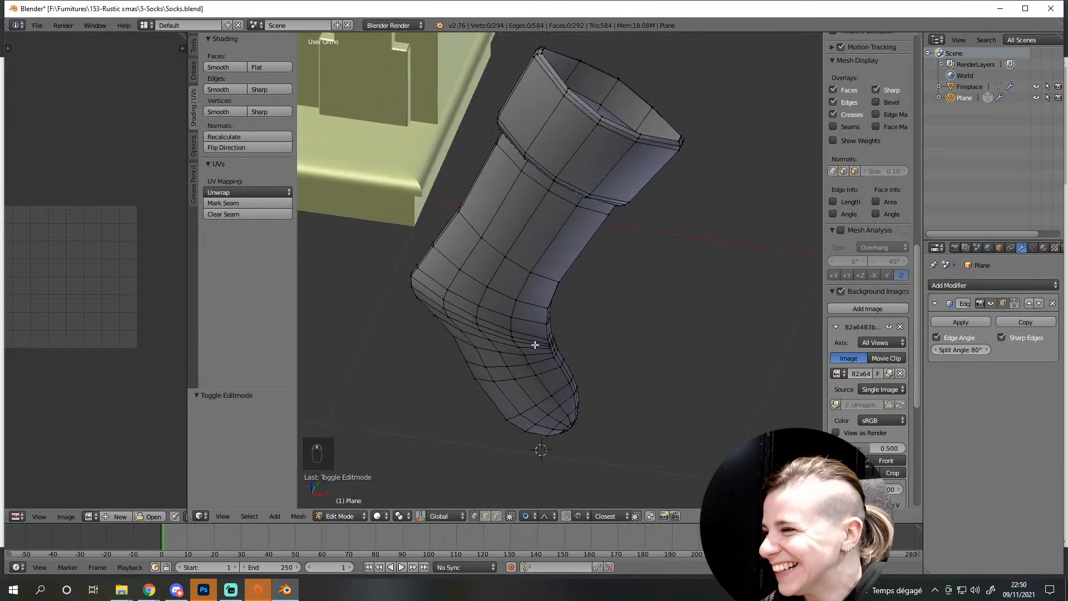
middle_click_drag(535, 345, 519, 319)
scroll(589, 317, "up", 5)
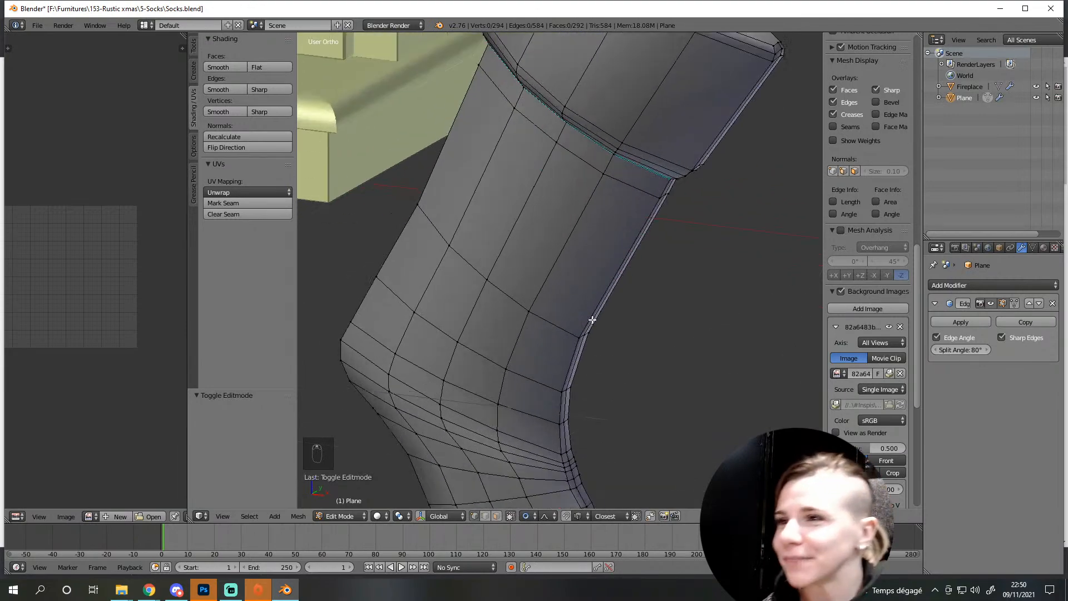
scroll(622, 380, "down", 5)
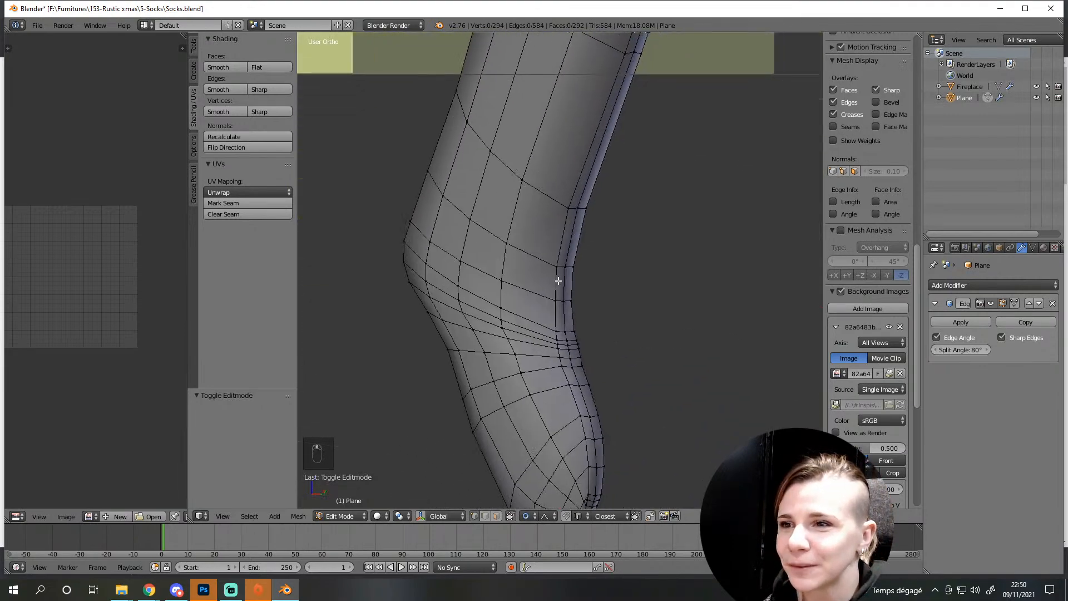
scroll(607, 302, "up", 3)
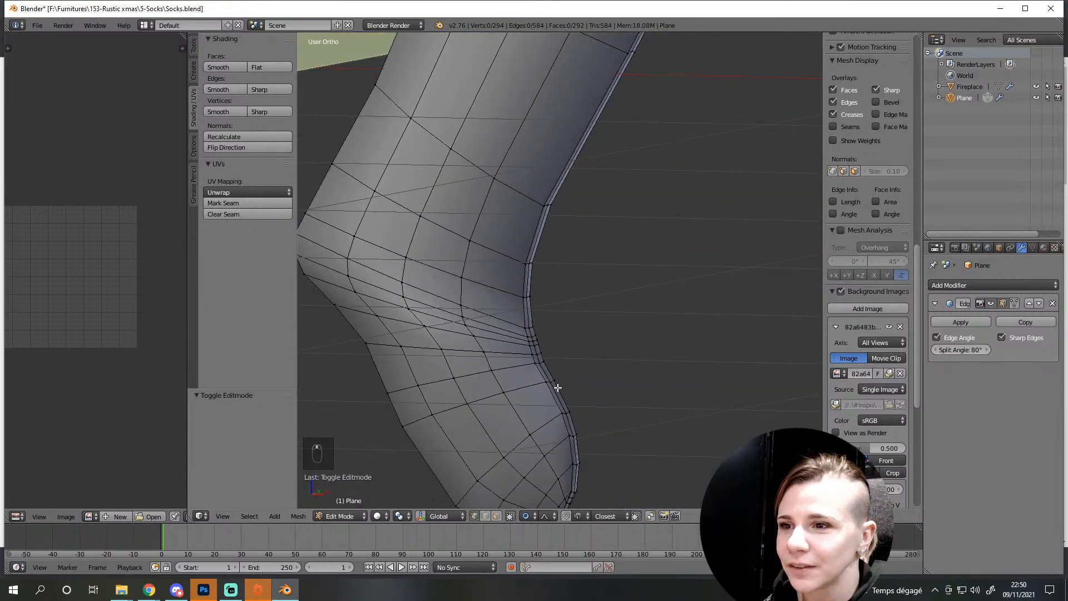
scroll(557, 386, "up", 1)
right_click(531, 304, "alt")
scroll(532, 305, "down", 4)
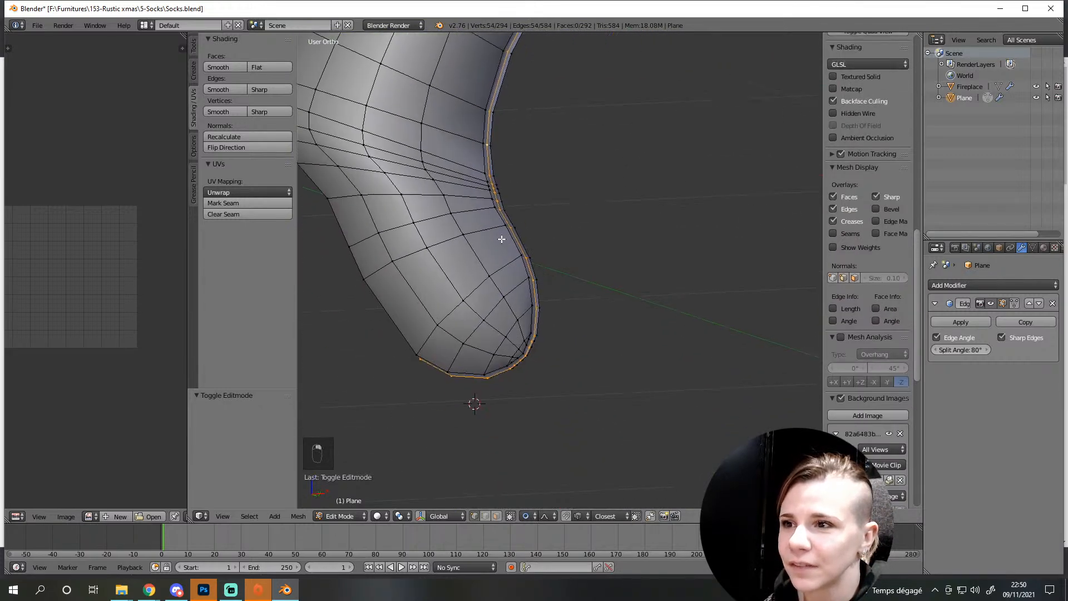
scroll(570, 399, "up", 4)
key("KP_1")
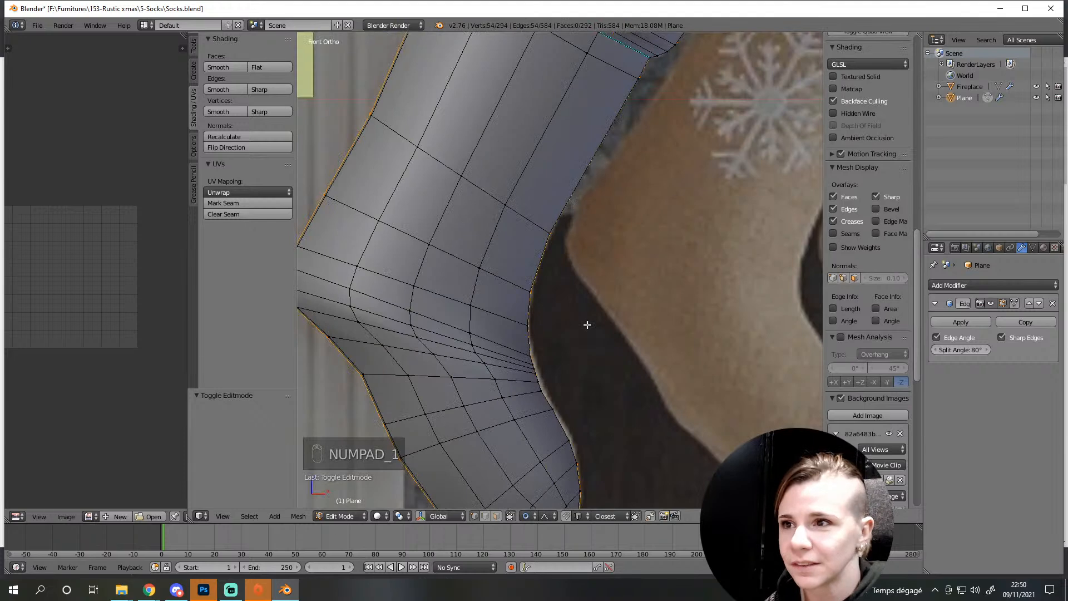
scroll(587, 325, "down", 2)
scroll(550, 289, "up", 2)
left_click(400, 518)
left_click(447, 466)
scroll(601, 372, "down", 2)
key("s")
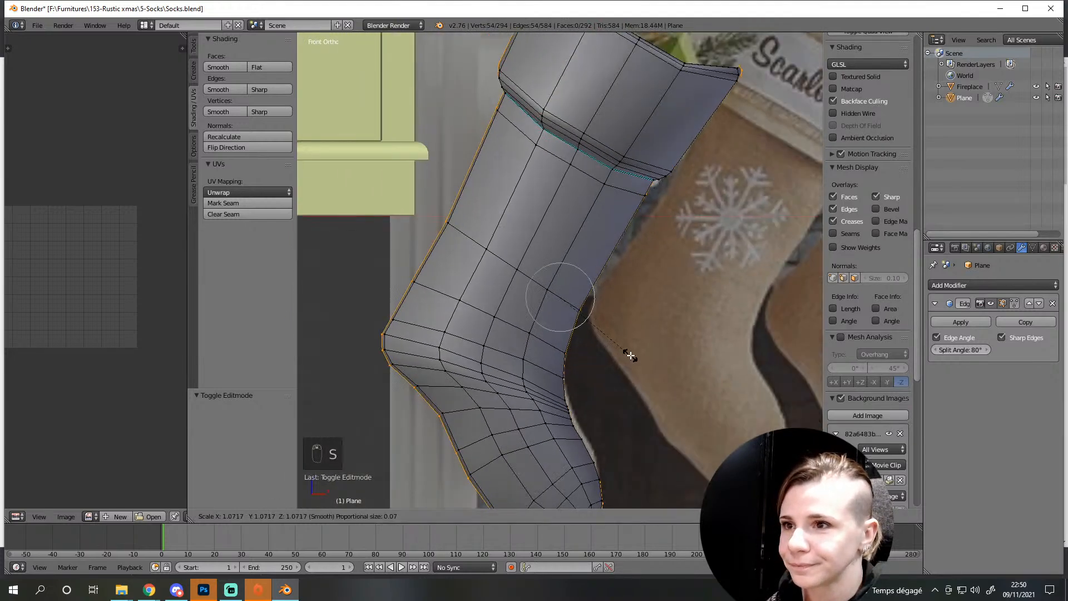
scroll(628, 358, "up", 1)
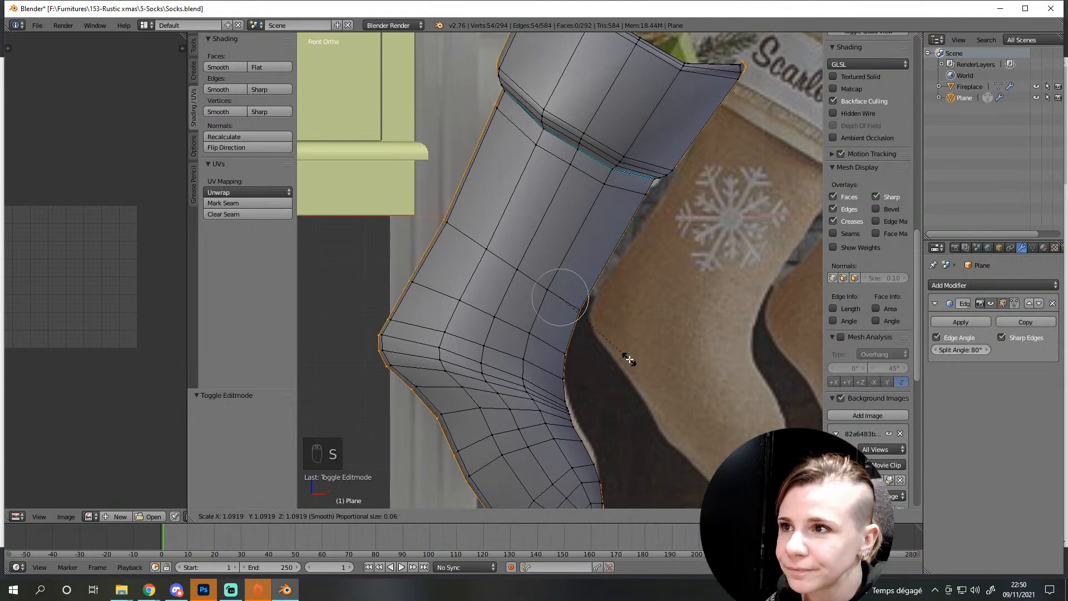
left_click(629, 359)
Select the edge path along the front profile from cuff to toe and move it about 0.005 outward toward the reference outline
middle_click_drag(628, 359, 638, 266)
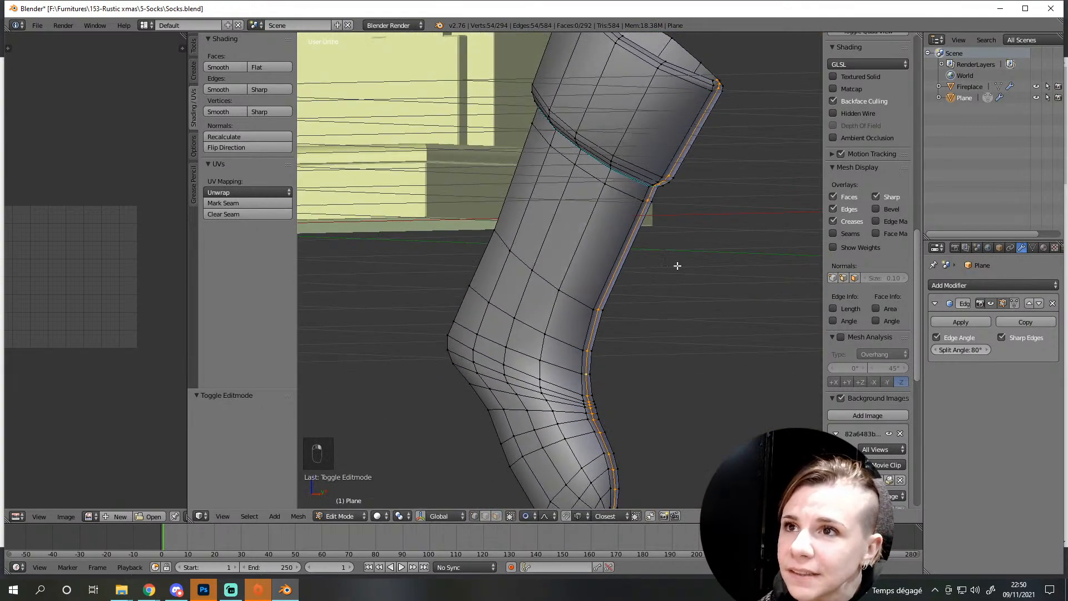
right_click(706, 121)
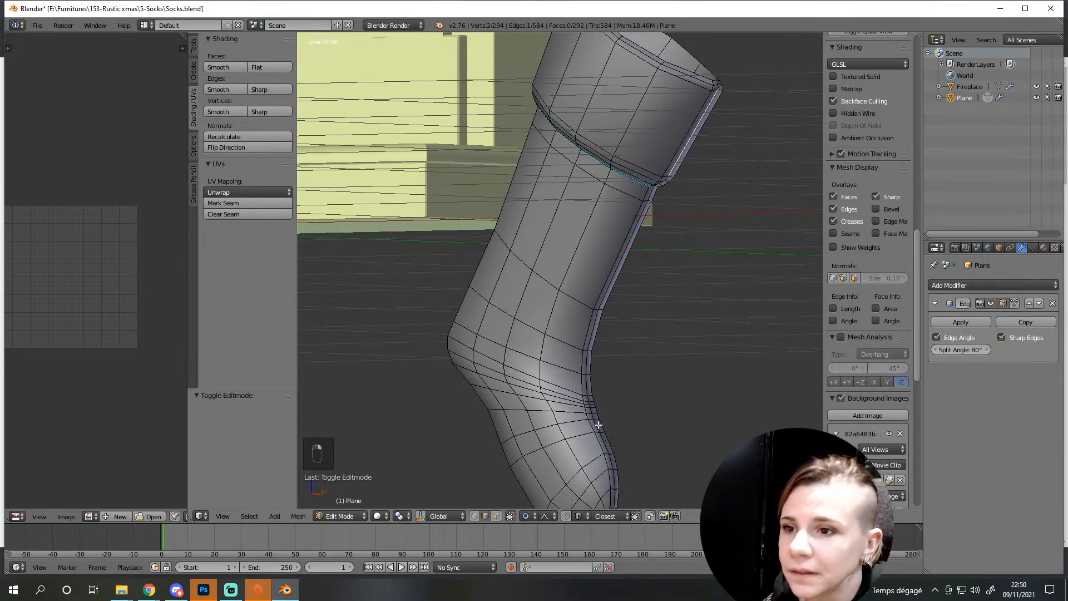
key("KP_1")
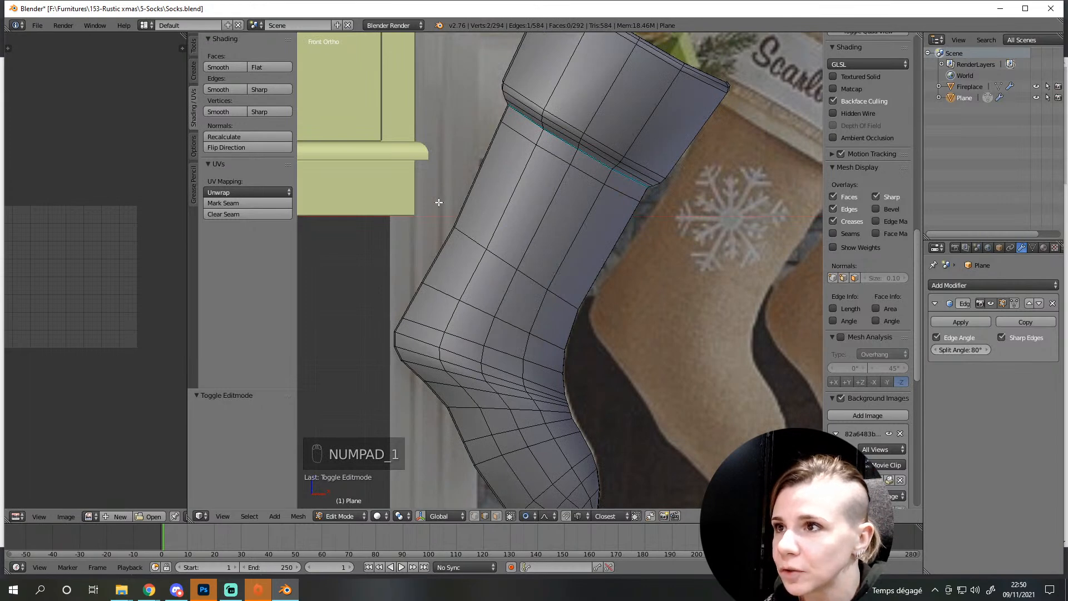
middle_click_drag(555, 474, 548, 363, "shift")
scroll(632, 345, "up", 3)
right_click(642, 354, "ctrl")
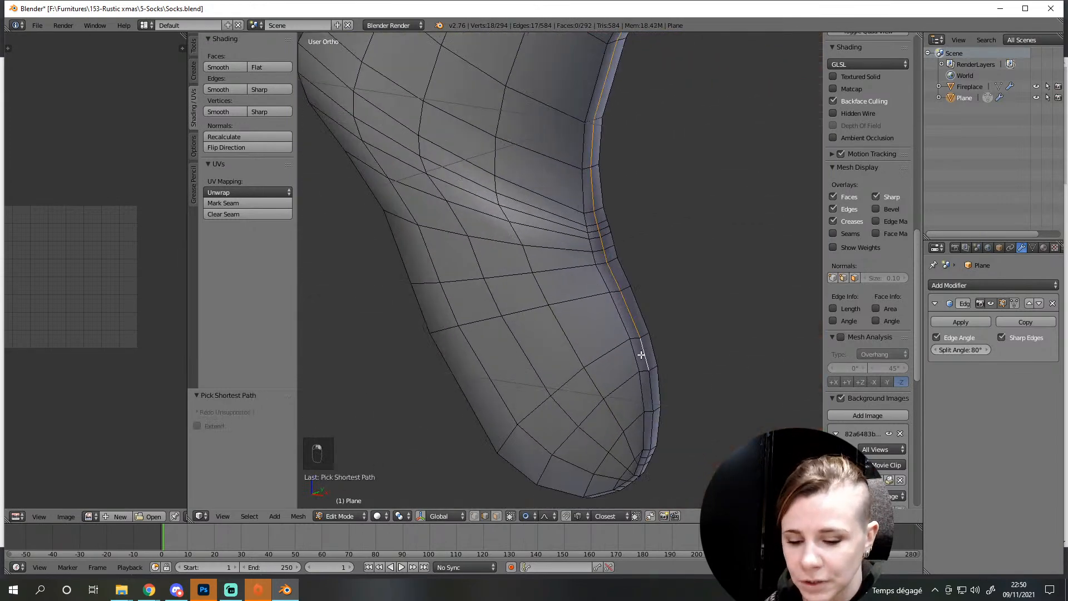
key("KP_1")
scroll(623, 339, "down", 2)
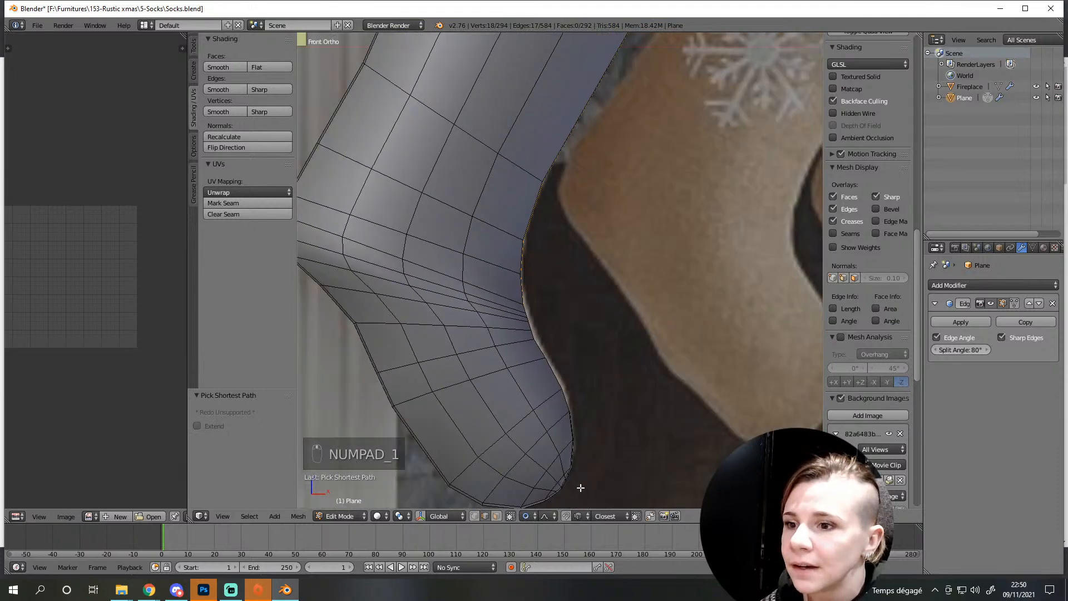
key("g")
scroll(575, 354, "up", 15)
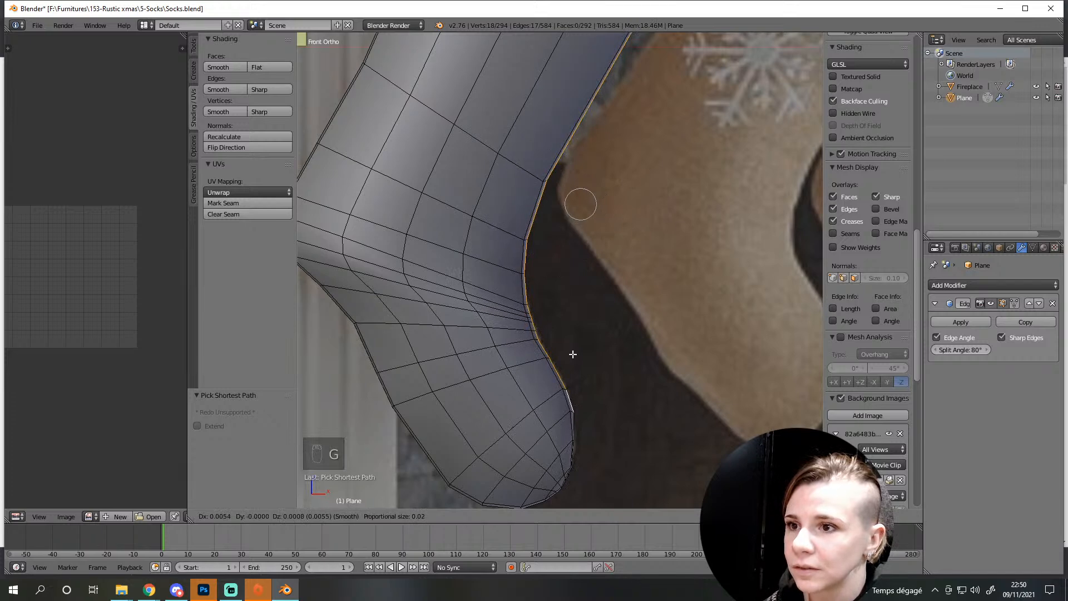
left_click(573, 354)
key("a")
key("Tab")
Select the short edges beside the side rim at the toe tip and move them slightly away from the rim
middle_click_drag(632, 429, 601, 298)
scroll(601, 298, "up", 3)
key("Tab")
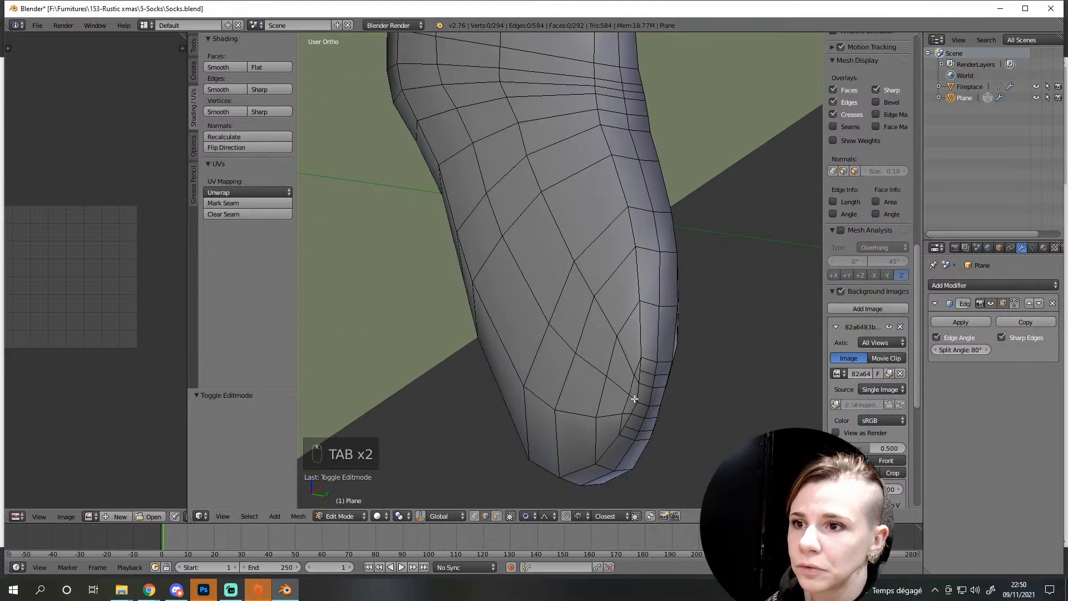
key("Tab")
middle_click_drag(617, 432, 673, 458)
key("Tab")
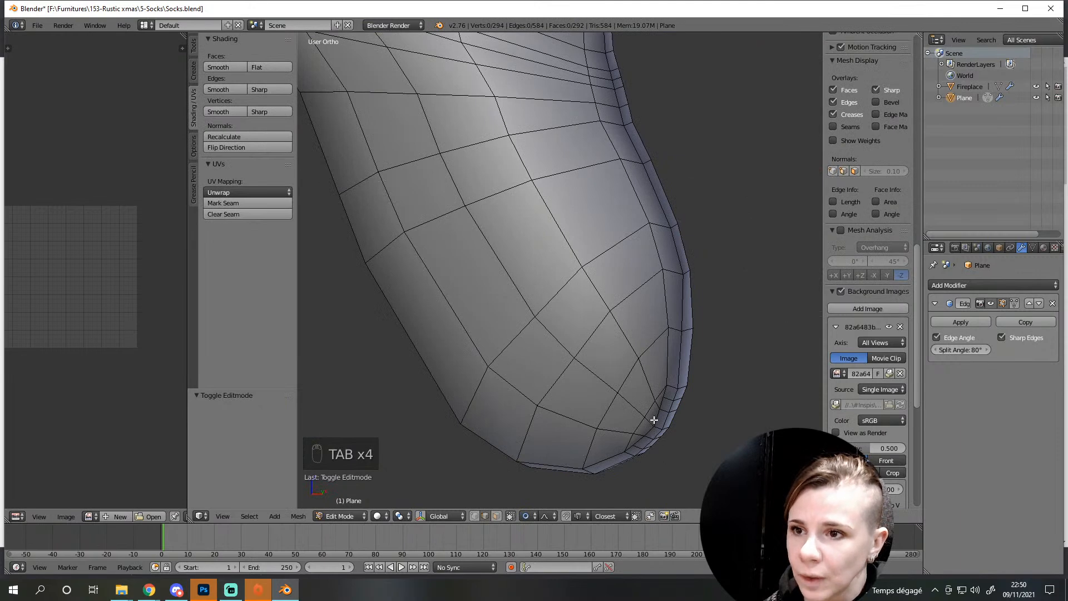
right_click(638, 440)
right_click(665, 393, "shift")
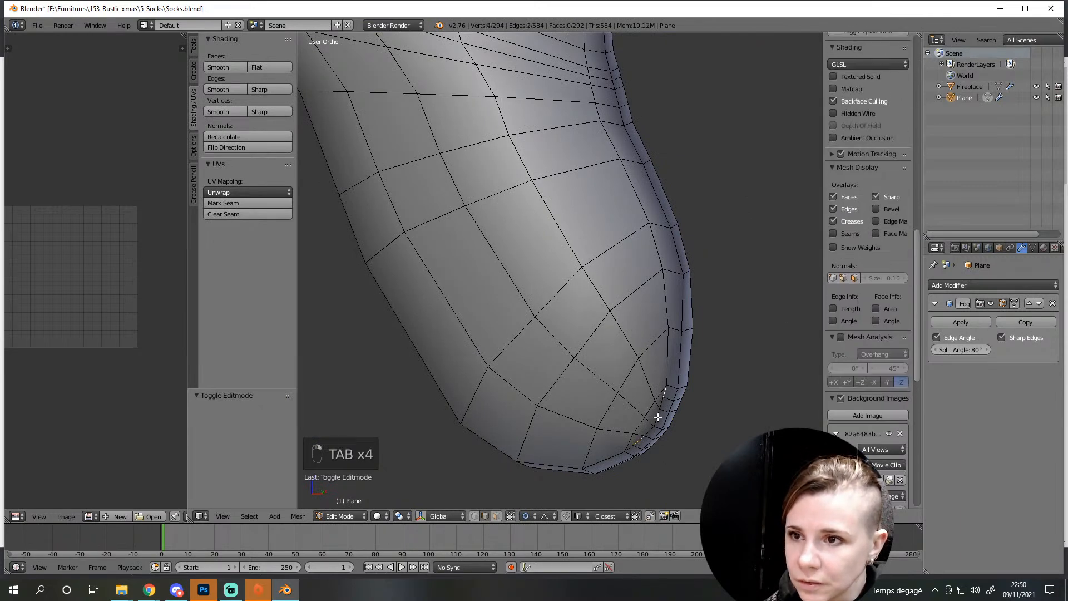
right_click(650, 428, "shift")
right_click(657, 418, "shift")
right_click(660, 402, "shift")
key("g")
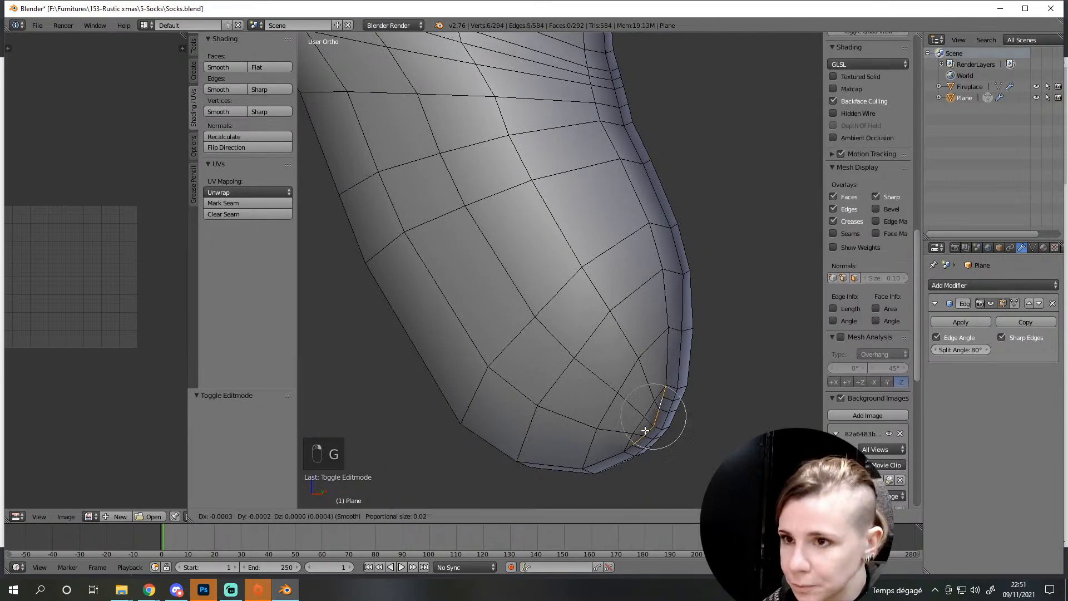
left_click(640, 426)
key("a")
Select the matching edge path on the opposite side of the toe tip and shift it slightly with proportional editing
middle_click_drag(710, 432, 595, 431)
right_click(576, 385)
right_click(602, 436, "ctrl")
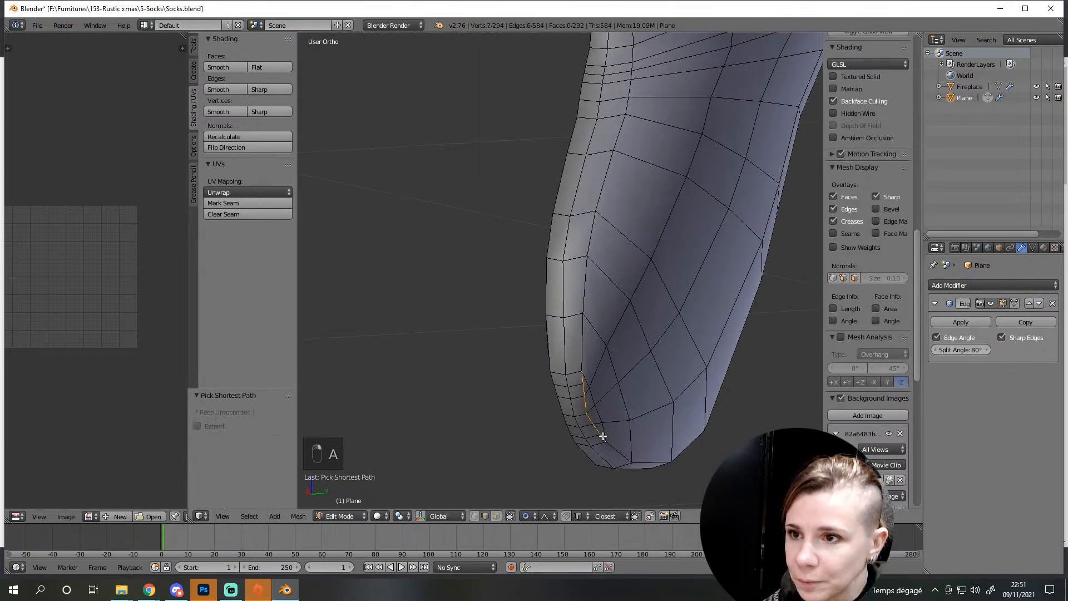
key("g")
left_click(603, 418)
key("a")
Examine the whole stocking in Object and Edit Mode, checking the cuff, leg and ankle
middle_click_drag(603, 418, 582, 400)
scroll(638, 429, "down", 3)
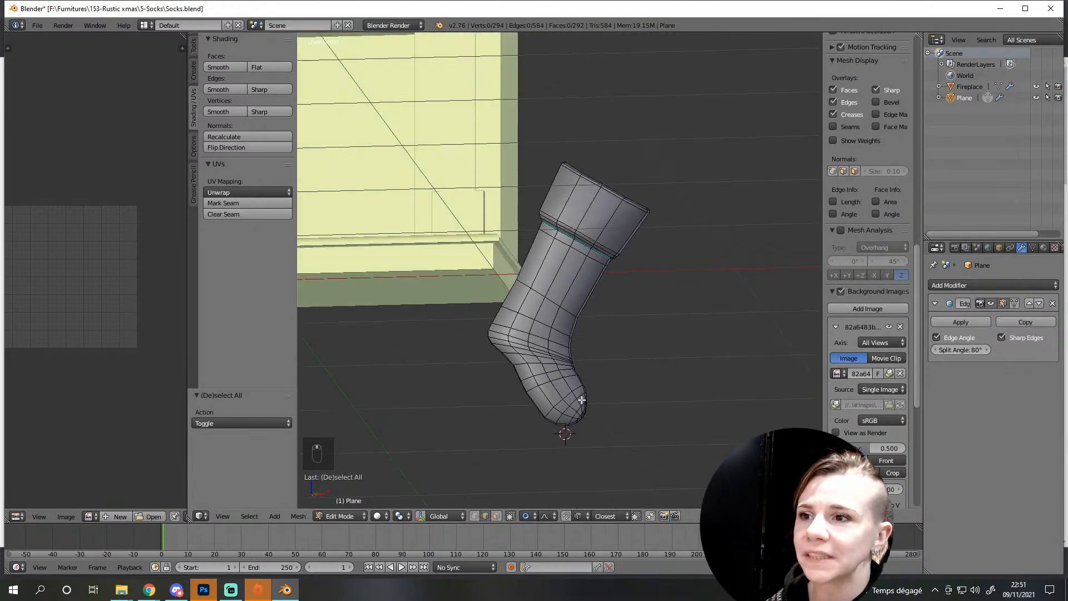
scroll(581, 400, "up", 3)
key("Tab")
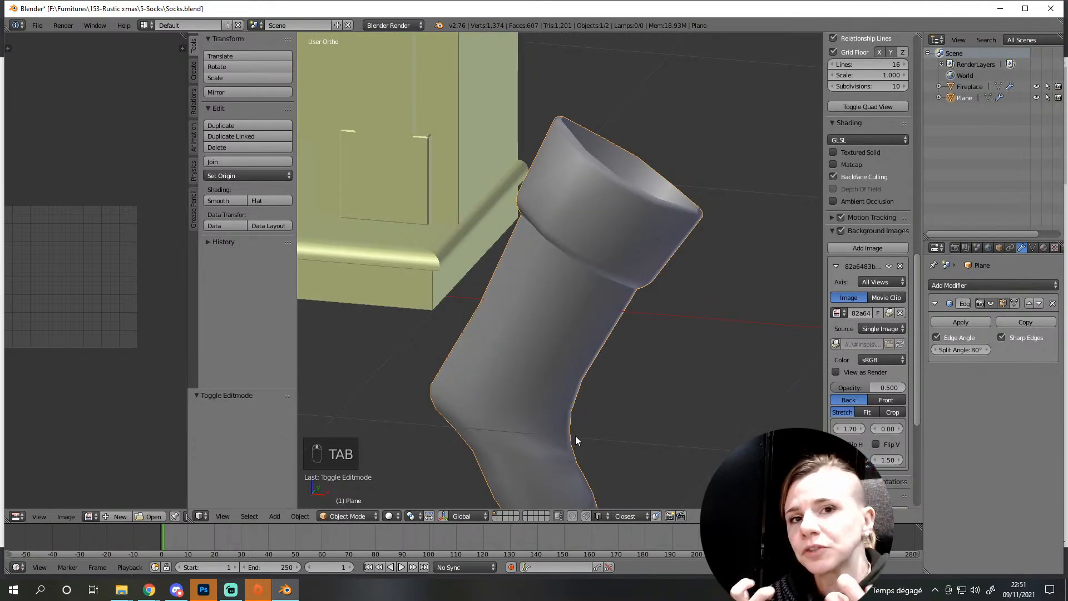
key("Tab")
middle_click_drag(575, 437, 498, 374)
scroll(517, 364, "up", 3)
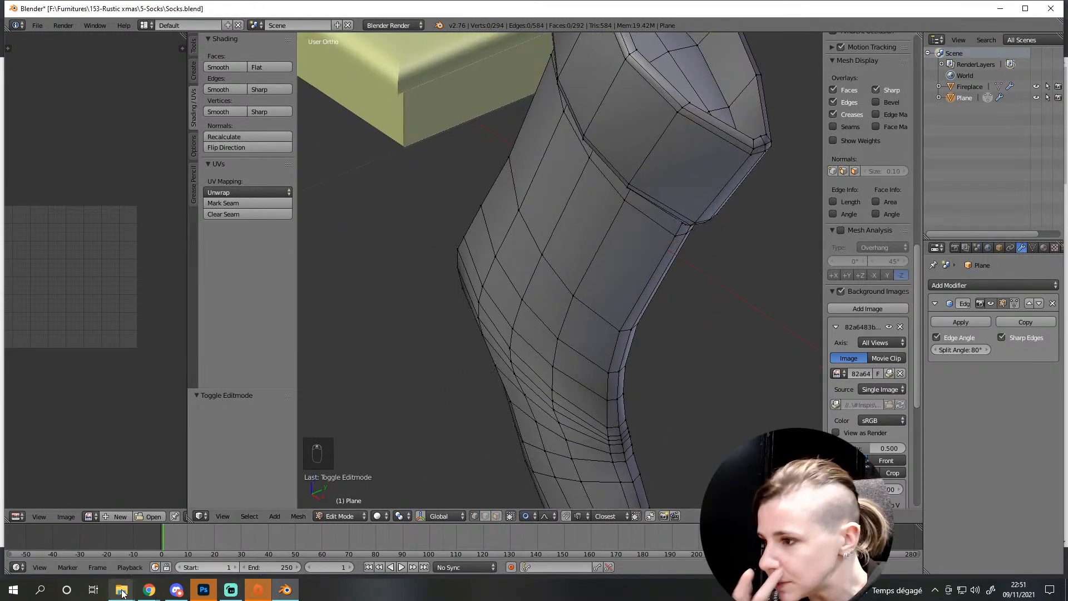
Switch to Chrome to look at the Christmas stocking reference on Pinterest, and return to Blender
mouse_move(149, 589)
left_click(232, 545)
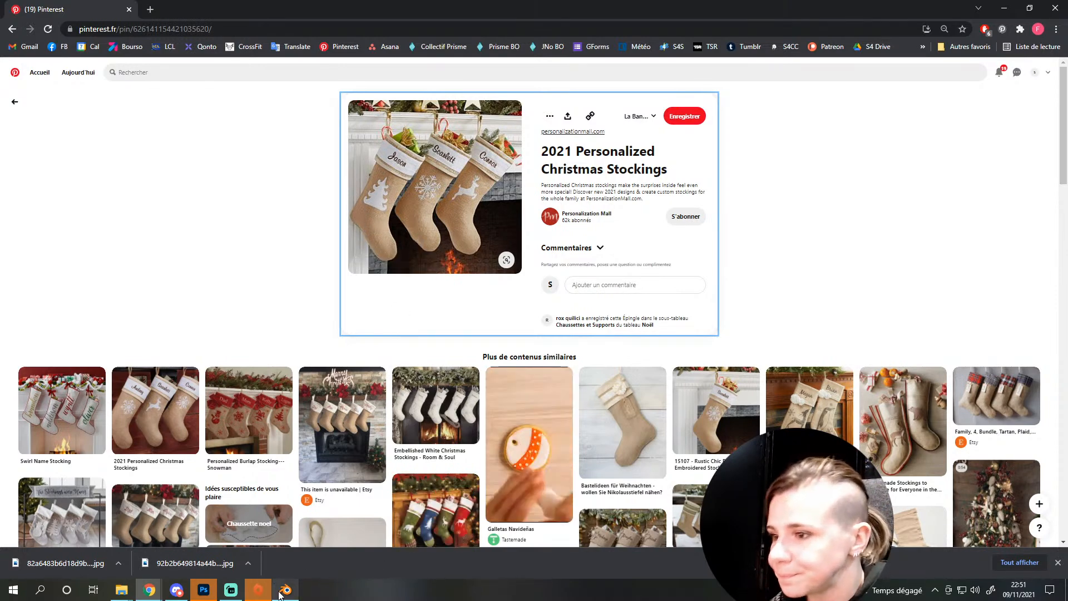
key("alt+Tab")
In front view, nudge a vertex on the cuff's lower edge by X -0.004 and Z -0.003 with proportional editing
middle_click_drag(508, 369, 584, 352)
key("KP_1")
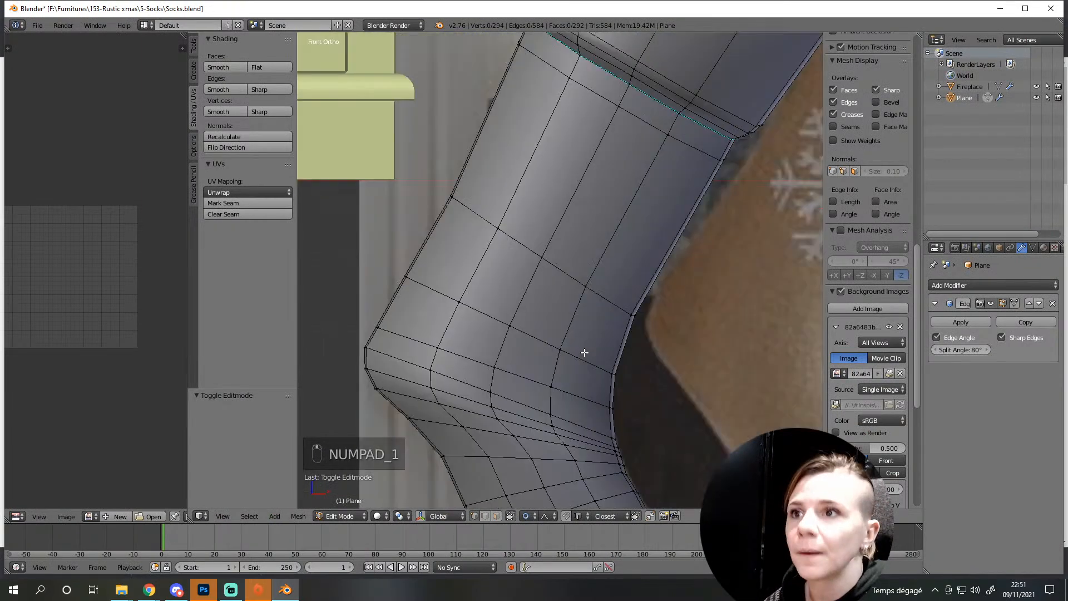
right_click(576, 137)
key("g")
scroll(566, 143, "down", 8)
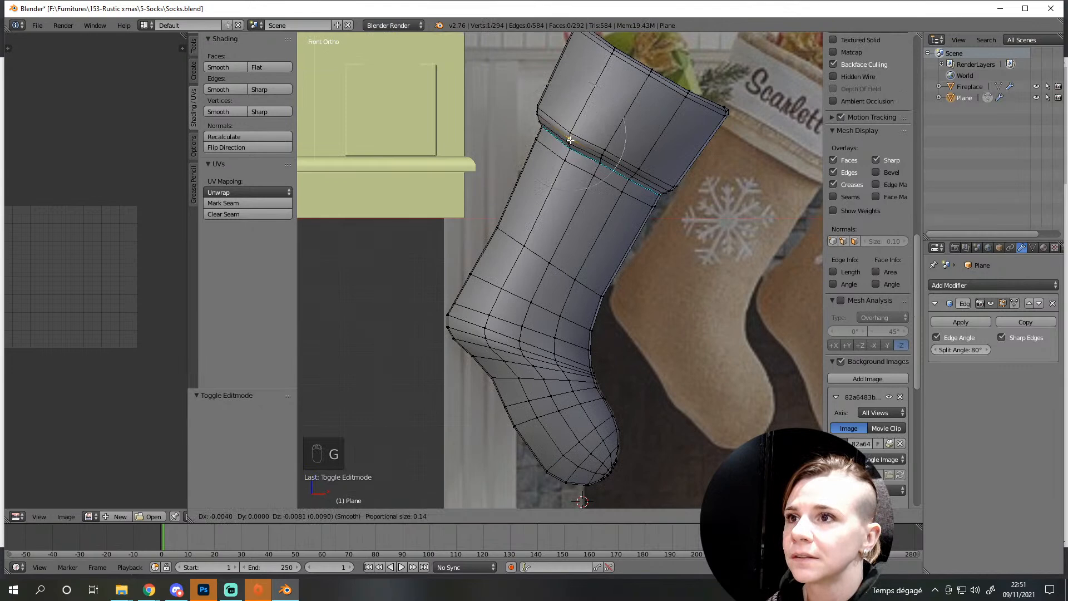
left_click(570, 140)
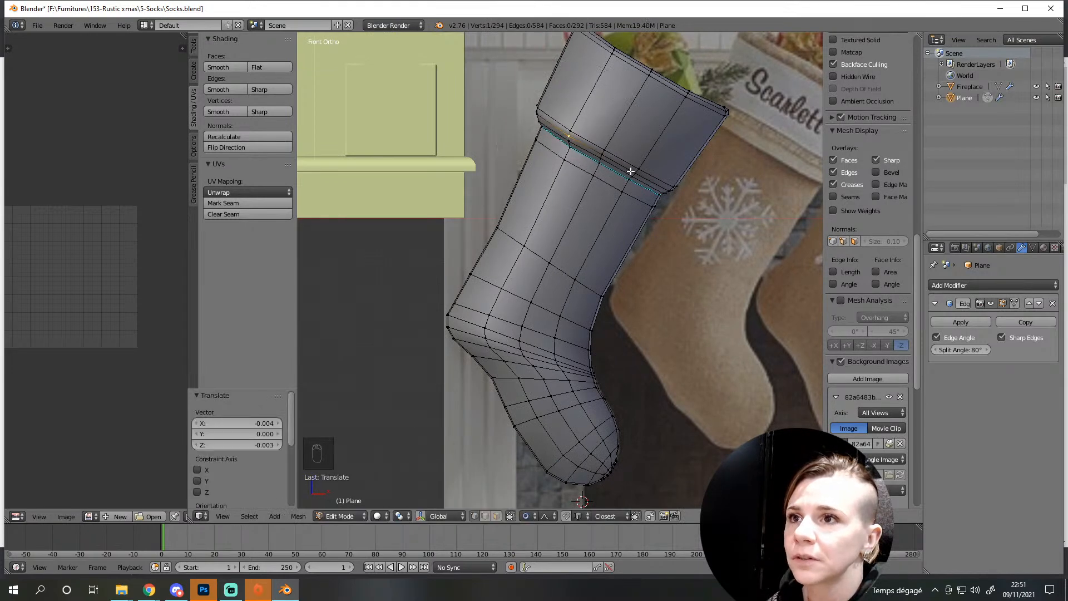
Adjust vertices on the leg's front and back edges above the ankle, and shift a heel-area vertex by X -0.017, Z 0.031
right_click(602, 291)
key("g")
left_click(606, 295)
right_click(469, 270)
key("g")
left_click(470, 272)
key("g")
left_click(515, 318)
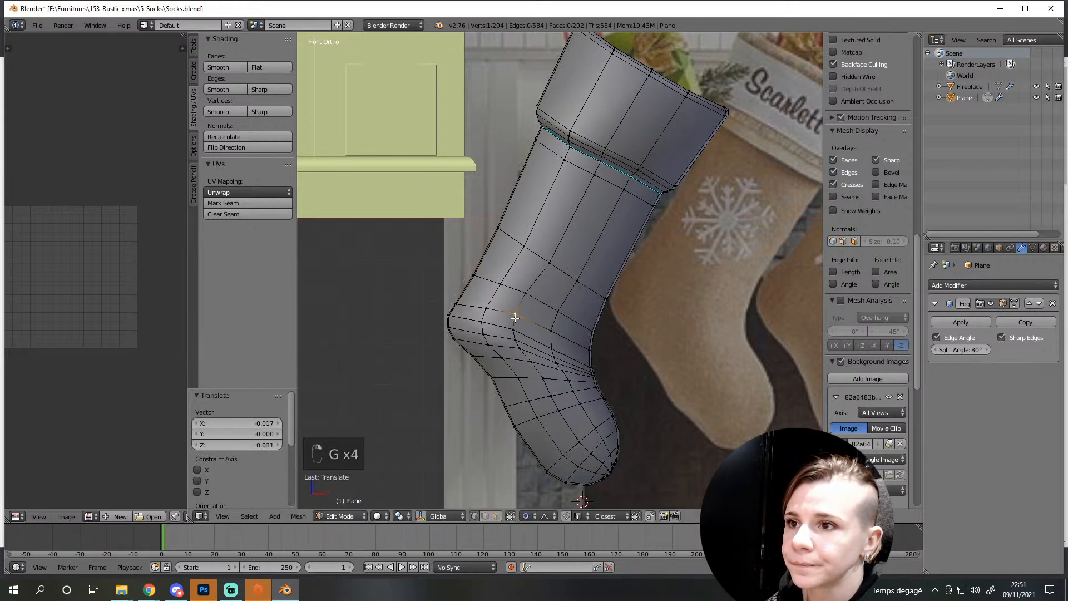
Nudge three vertices across the ankle and foot with proportional editing to even out the mesh, the last by about 0.007 along X
right_click(558, 359)
key("g")
left_click(564, 357)
right_click(548, 384)
key("g")
left_click(543, 389)
right_click(579, 406)
key("g")
left_click(579, 405)
Move the surface vertex just below the heel bend by -0.006 along Y with proportional editing
middle_click_drag(574, 432, 525, 275)
scroll(586, 386, "up", 3)
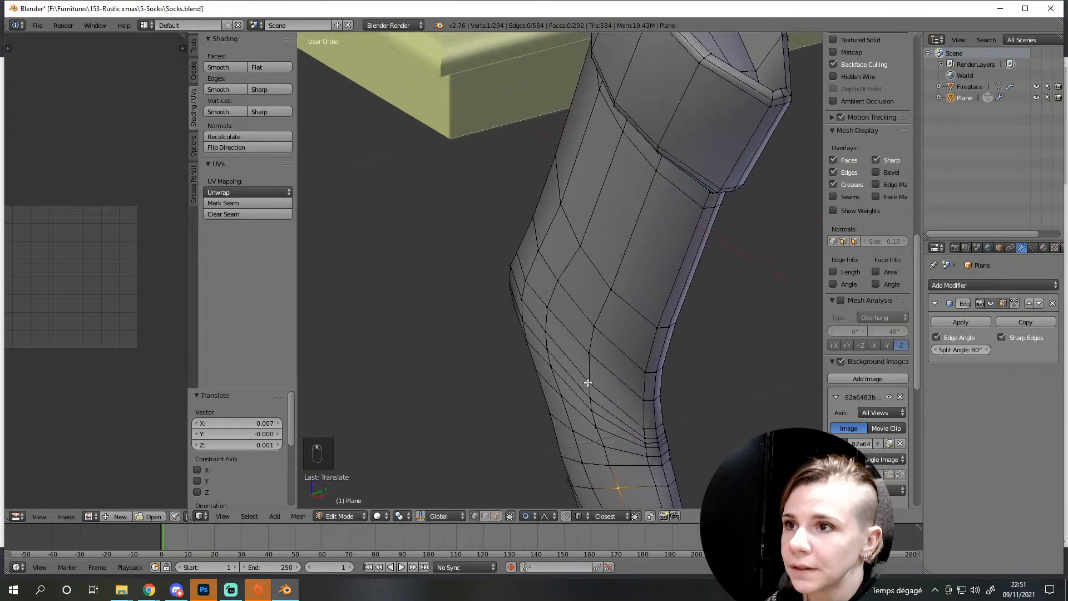
right_click(544, 342)
key("g")
key("y")
left_click(544, 341)
scroll(611, 301, "down", 3)
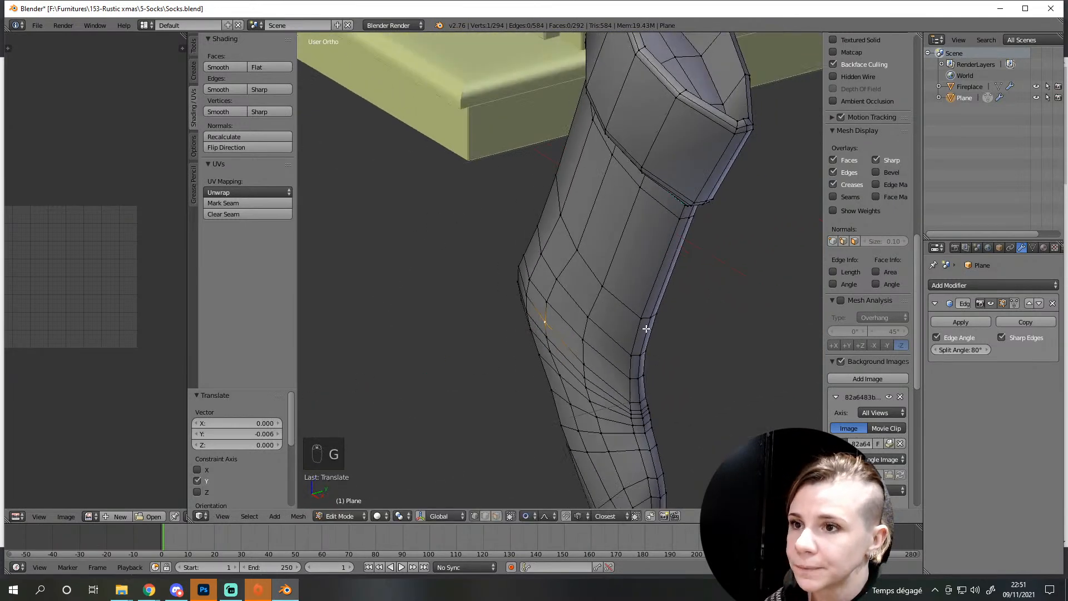
middle_click_drag(642, 347, 626, 332)
right_click(617, 331)
key("g")
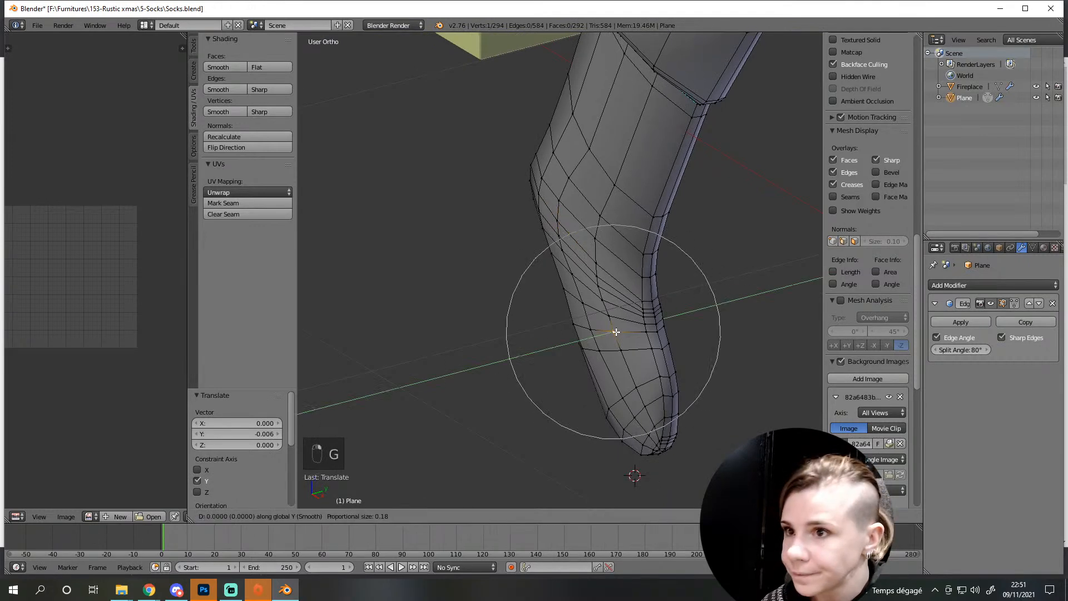
right_click(613, 332)
Leave Edit Mode and examine the stocking's thickness and profile from the side and front beside the fireplace and reference image
scroll(608, 369, "down", 7)
middle_click_drag(587, 379, 516, 282)
key("Tab")
key("a")
key("KP_3")
scroll(470, 413, "up", 3)
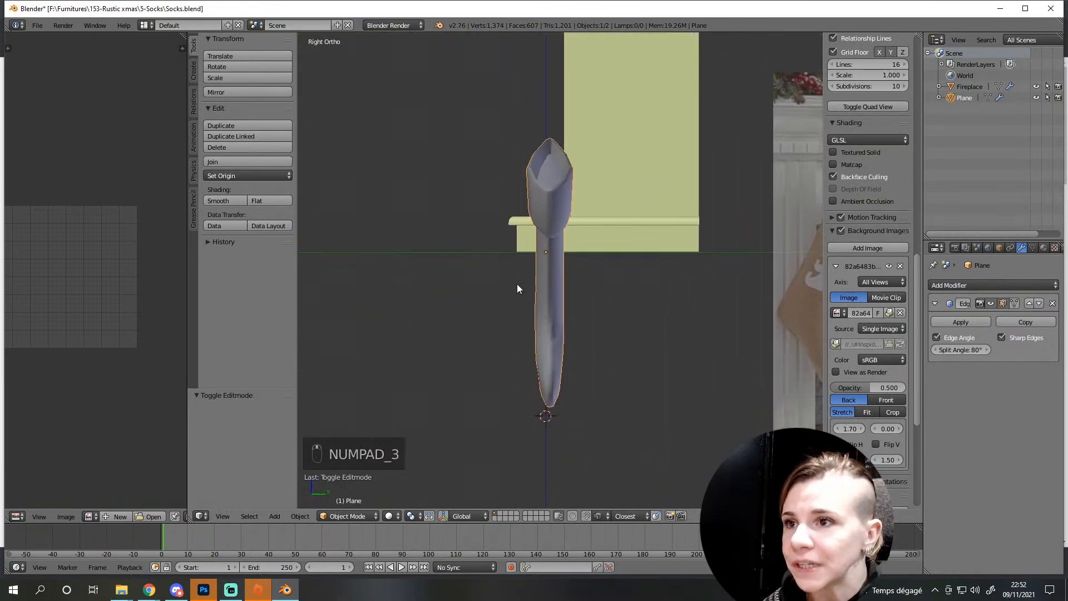
scroll(718, 296, "down", 3)
middle_click_drag(719, 296, 599, 315, "shift")
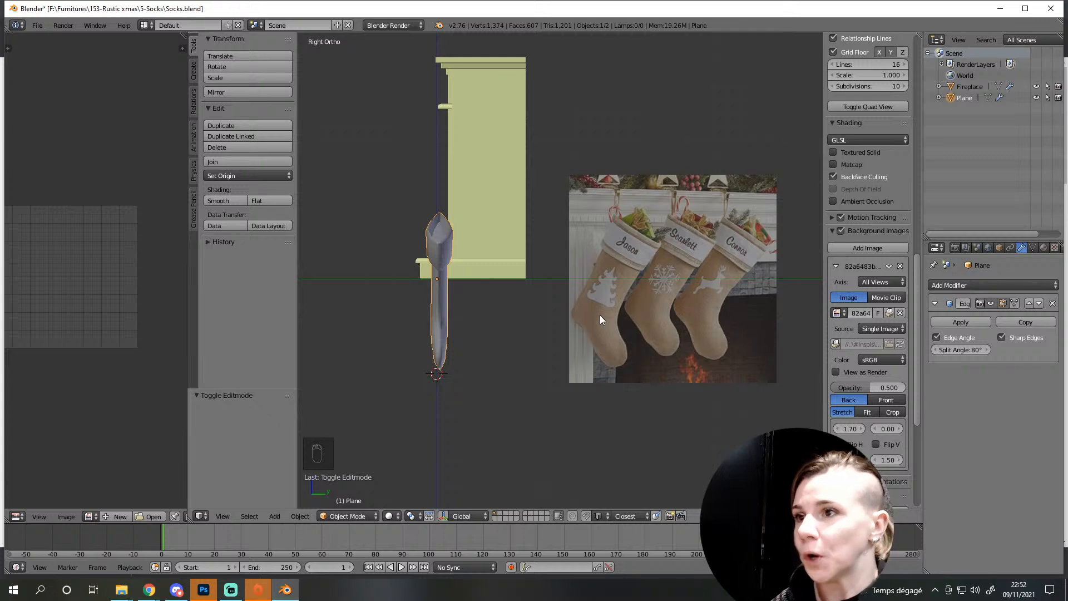
middle_click_drag(600, 315, 619, 291)
middle_click_drag(463, 224, 433, 344)
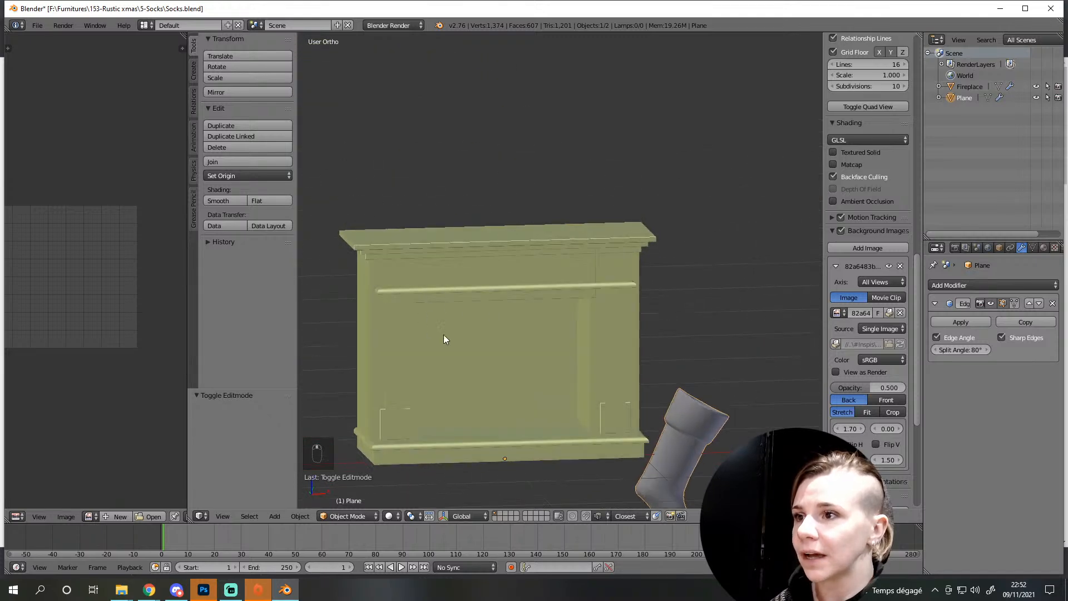
middle_click_drag(546, 423, 437, 399)
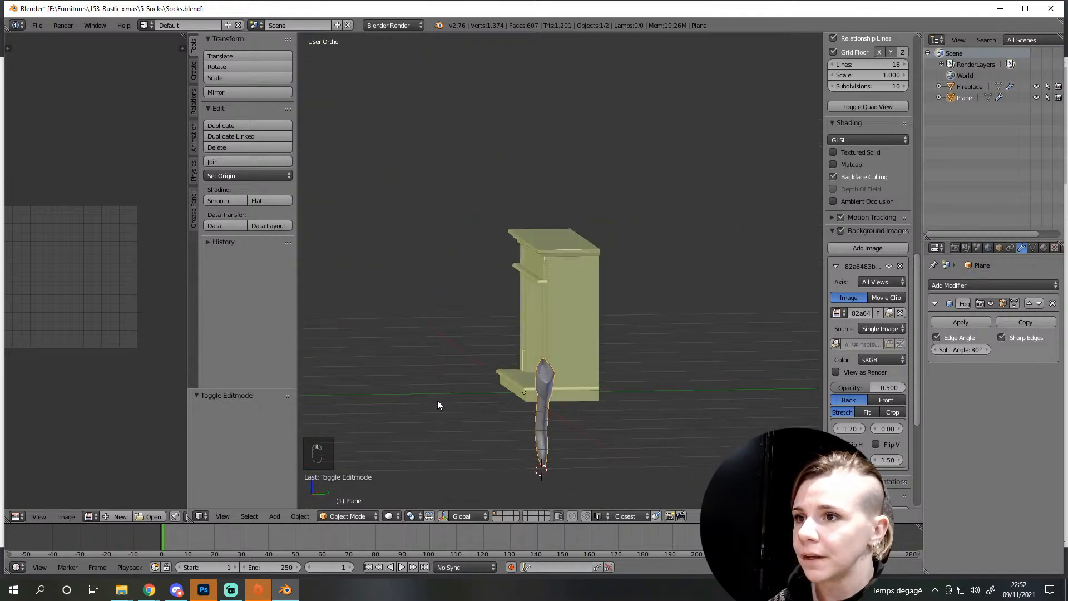
key("KP_3")
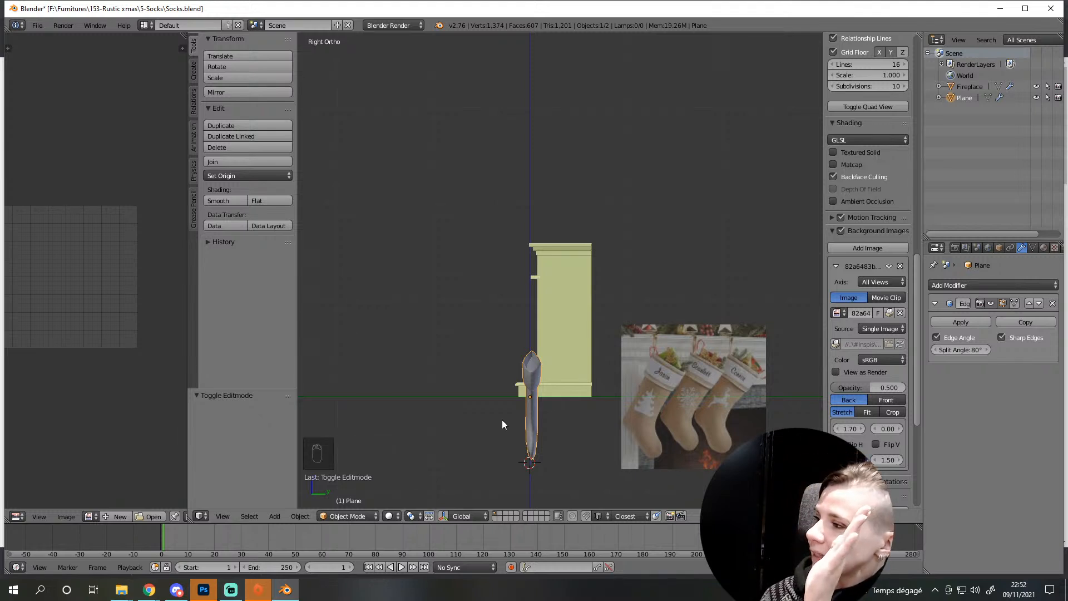
middle_click_drag(458, 328, 521, 266)
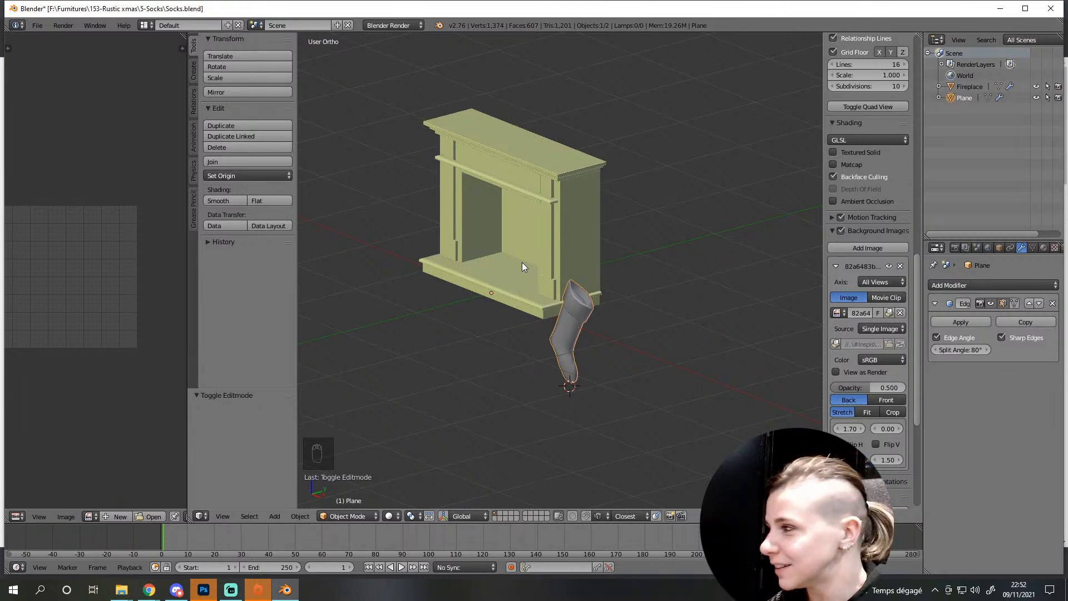
key("KP_3")
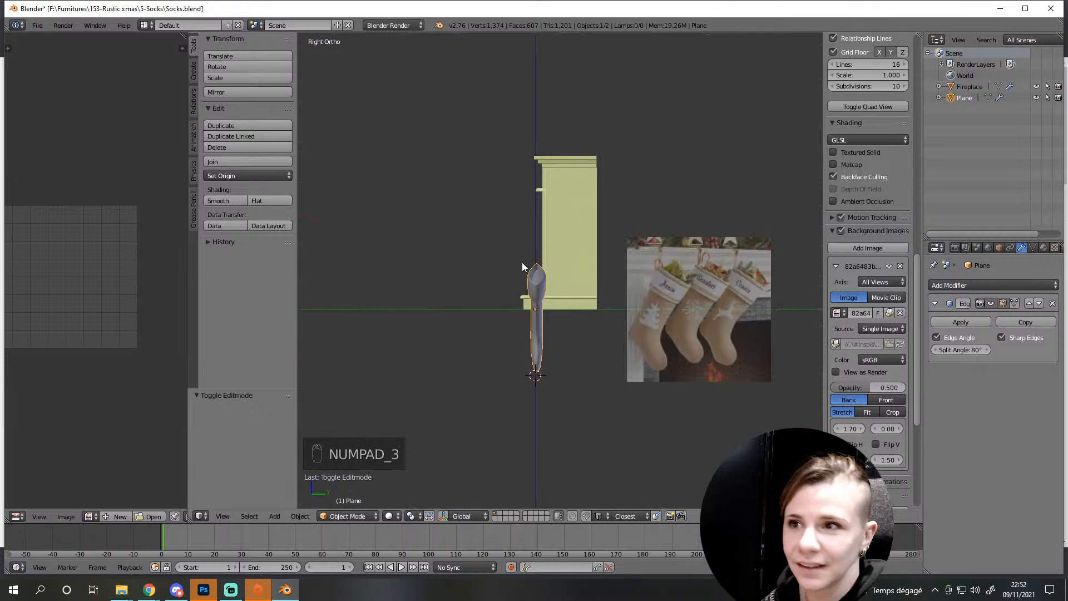
scroll(522, 261, "up", 4)
scroll(568, 445, "up", 2)
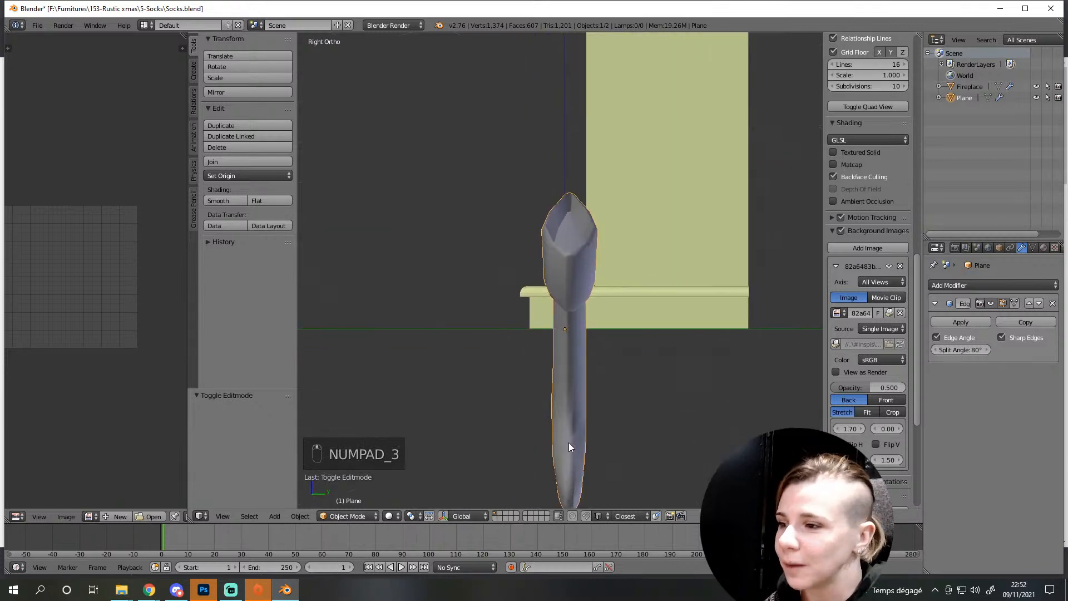
scroll(576, 456, "down", 2)
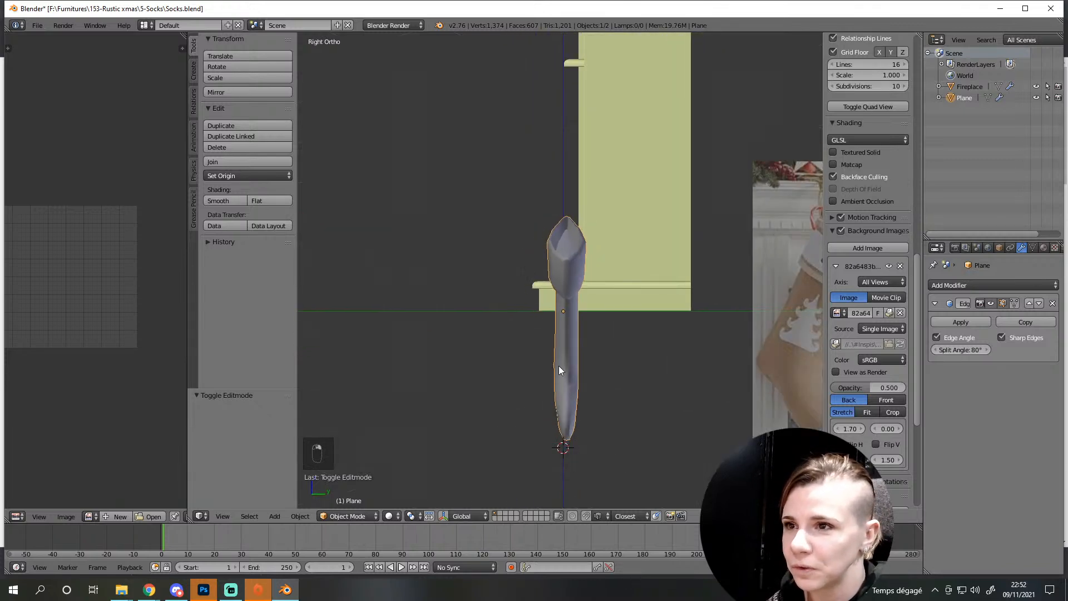
scroll(558, 369, "down", 4)
key("KP_1")
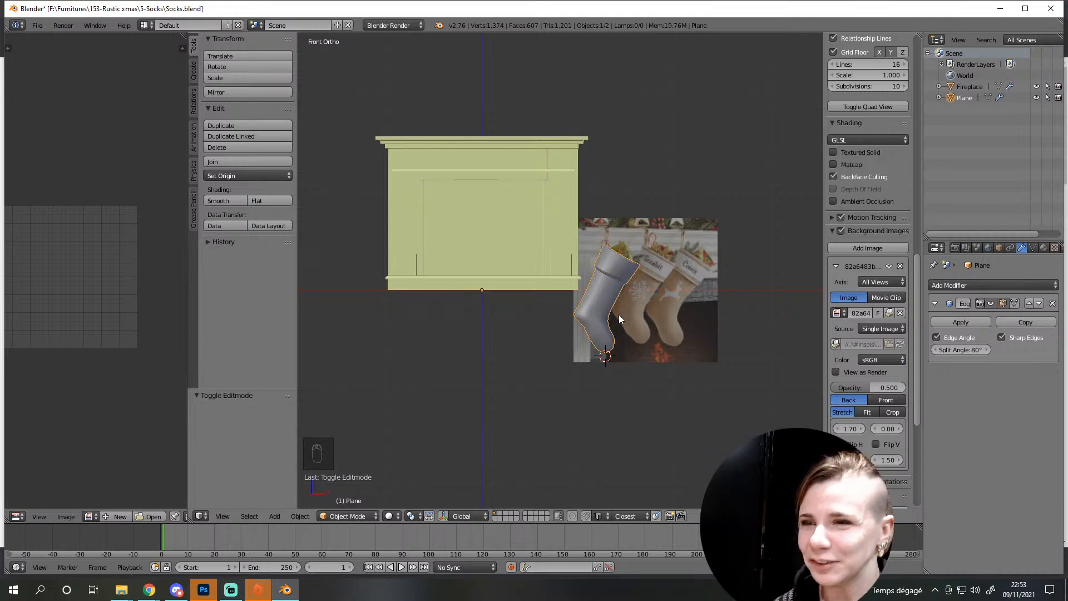
scroll(620, 316, "up", 4)
middle_click_drag(648, 349, 604, 351)
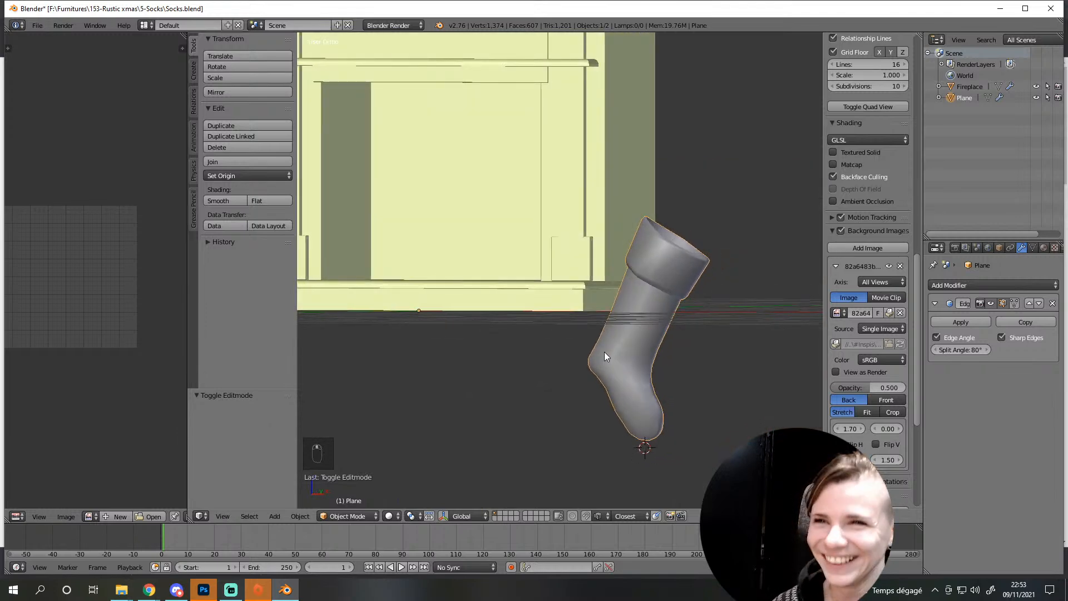
key("KP_3")
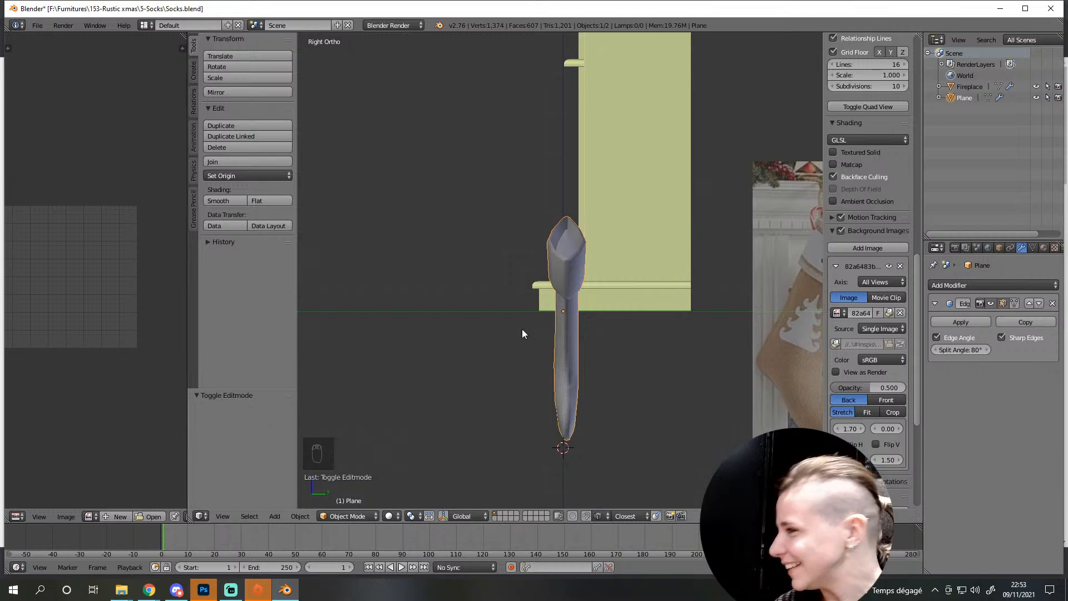
Enter Edit Mode and examine the cuff's edge loops and opening from several angles
middle_click_drag(534, 322, 605, 339)
scroll(605, 339, "up", 4)
key("Tab")
middle_click_drag(551, 314, 646, 364)
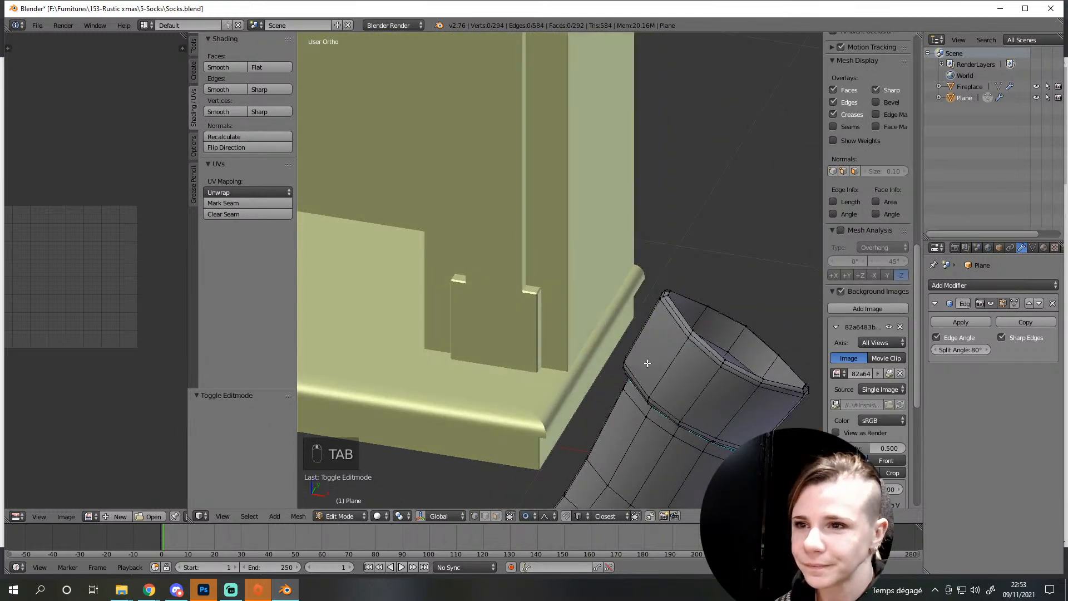
right_click(704, 396, "alt")
middle_click_drag(673, 448, 680, 310)
right_click(563, 287)
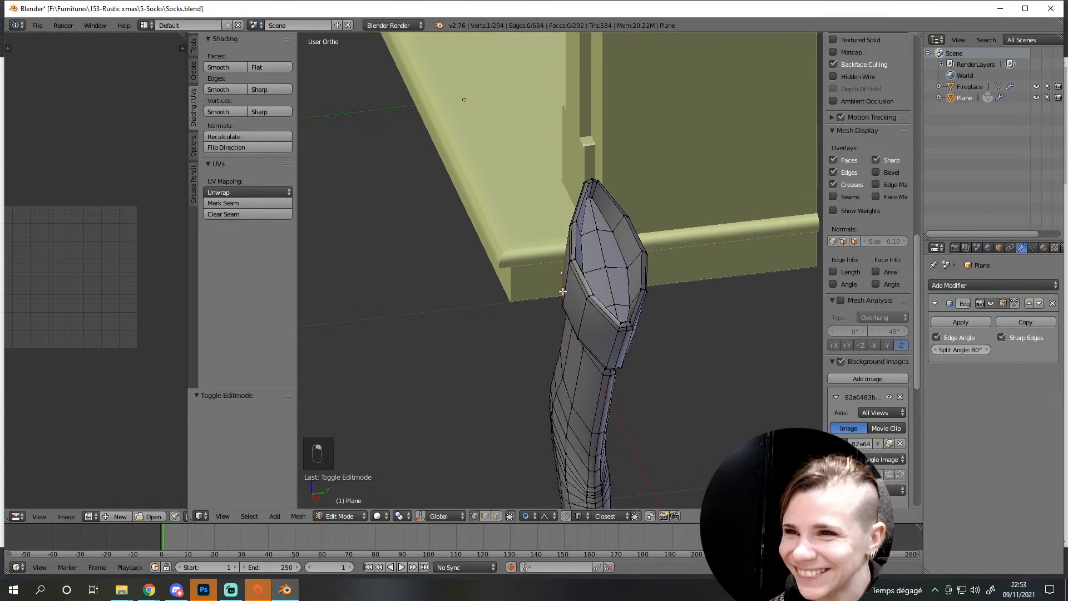
right_click(633, 264)
middle_click_drag(682, 363, 610, 345)
Select the vertex path from the cuff rim down to the toe tip, move it along Y, and return to Object Mode
right_click(477, 264)
middle_click_drag(471, 256, 511, 302)
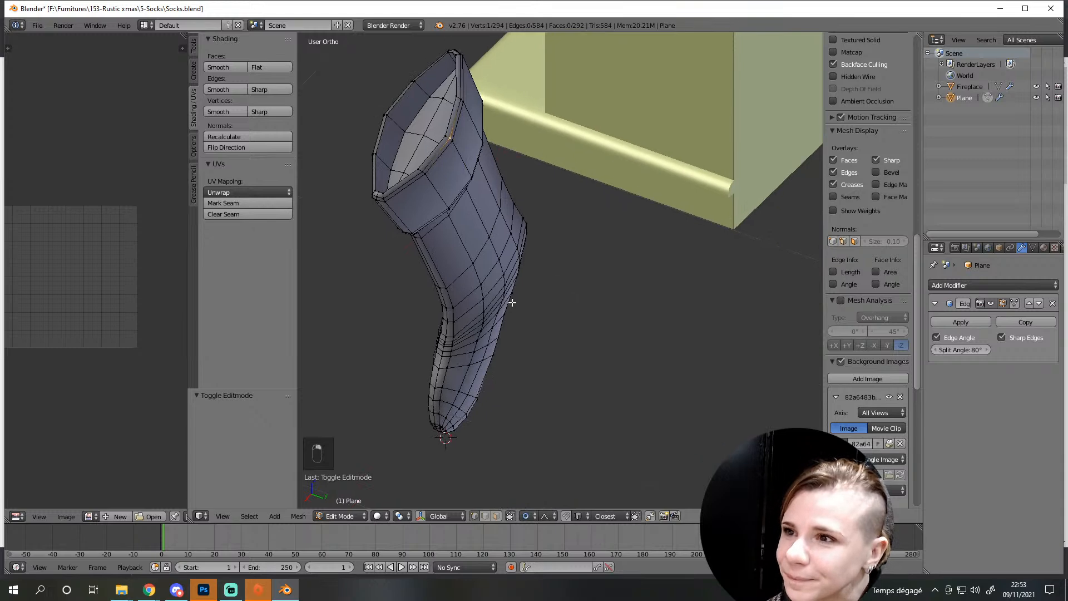
right_click(450, 424, "ctrl")
middle_click_drag(536, 404, 610, 385)
key("g")
key("y")
left_click(544, 389)
key("a")
key("Tab")
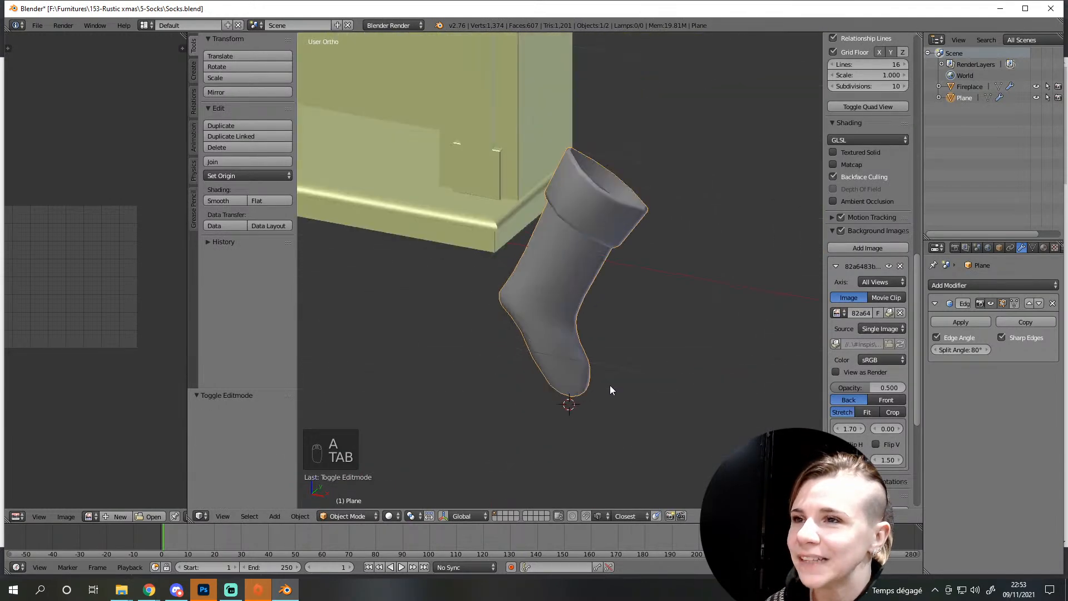
Compare the stocking's outline and size with the reference and fireplace, and check its triangle count in Edit Mode
key("KP_1")
scroll(626, 336, "down", 3)
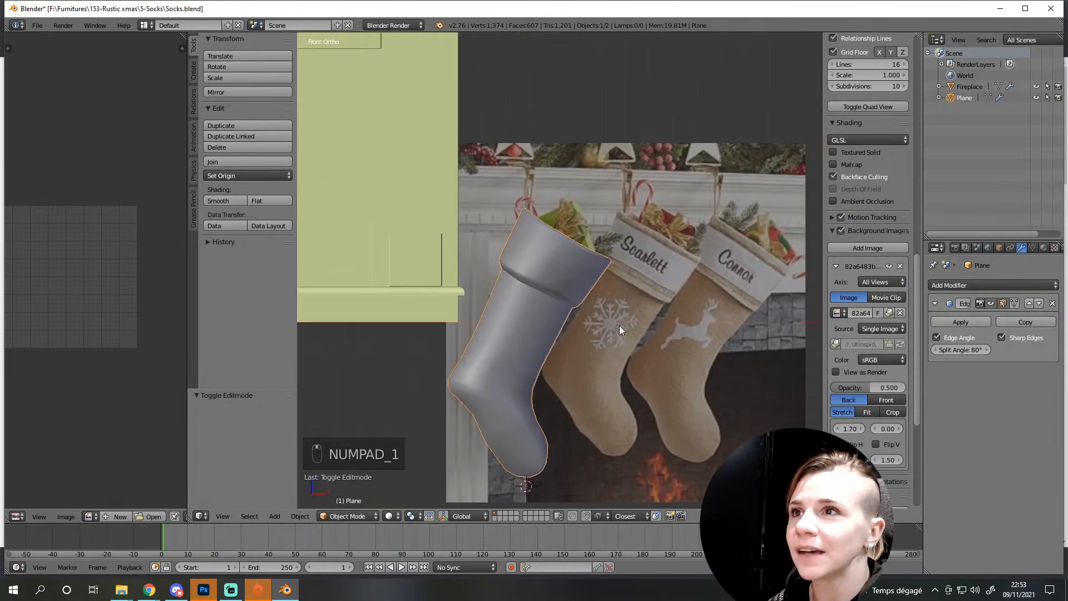
key("Tab")
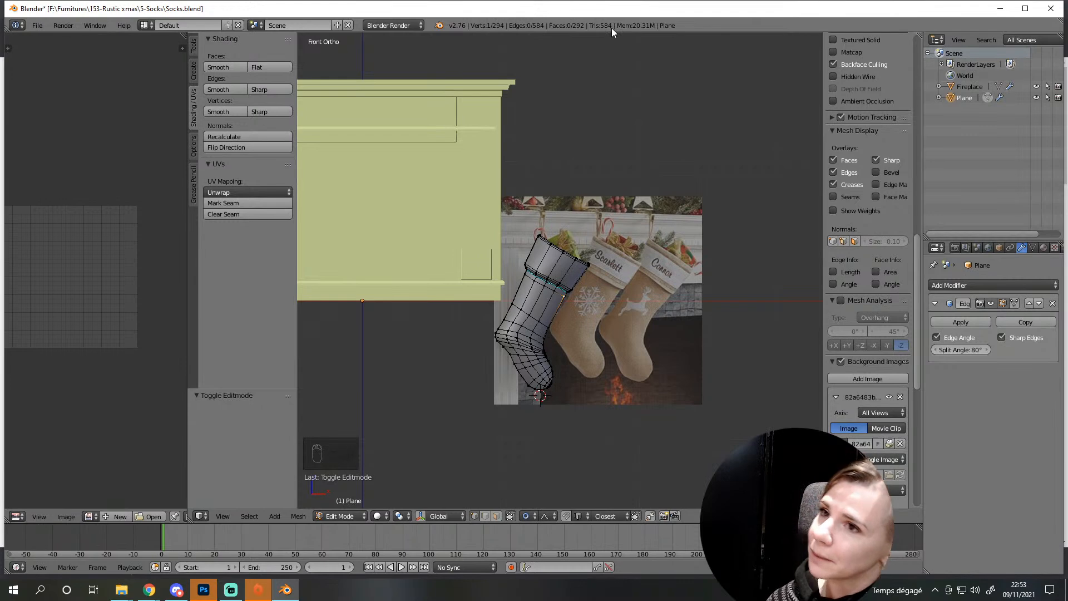
scroll(635, 324, "down", 1)
scroll(634, 323, "down", 2)
middle_click_drag(635, 324, 548, 371)
scroll(566, 321, "up", 4)
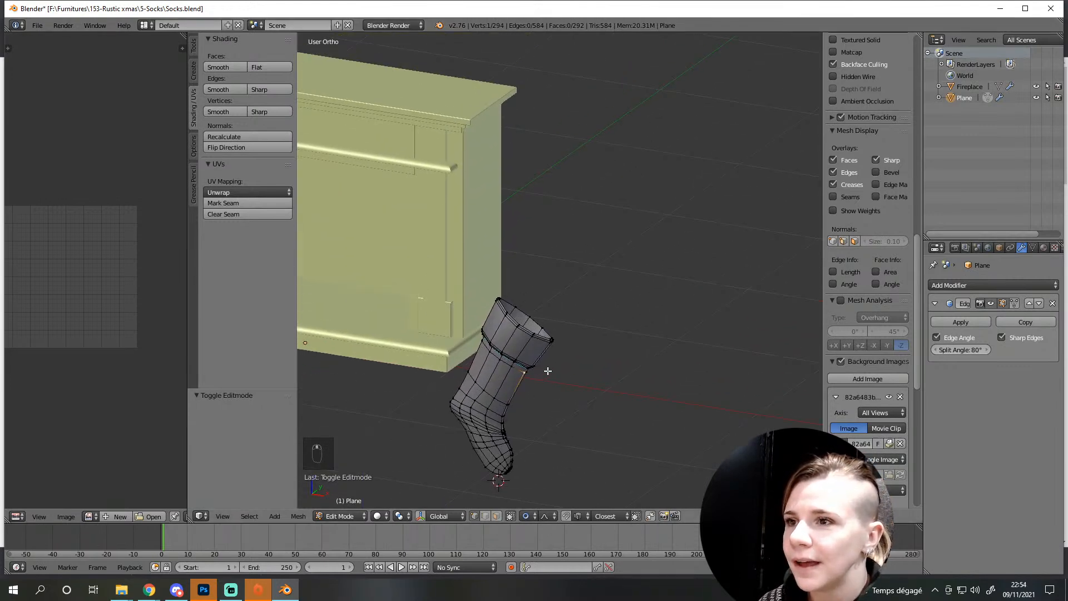
key("KP_1")
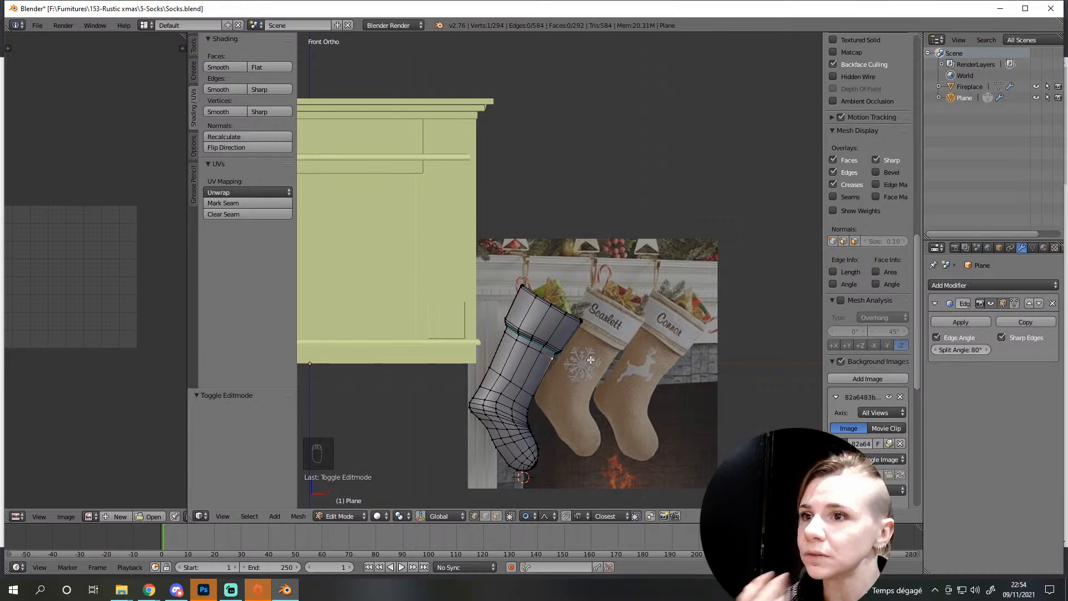
scroll(589, 374, "up", 1)
middle_click_drag(587, 373, 558, 400)
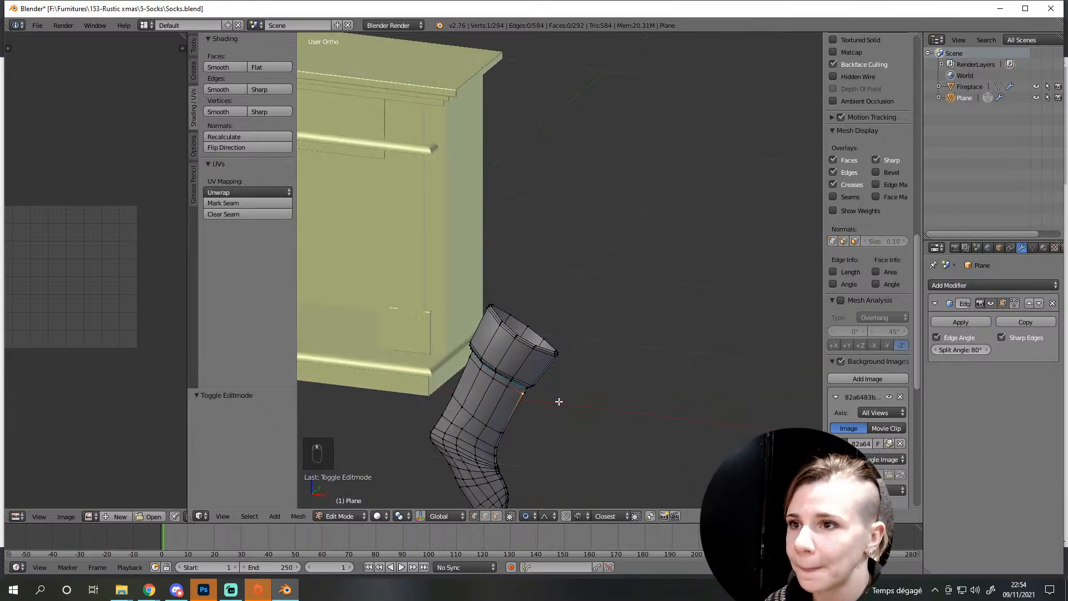
scroll(558, 402, "up", 3)
key("KP_1")
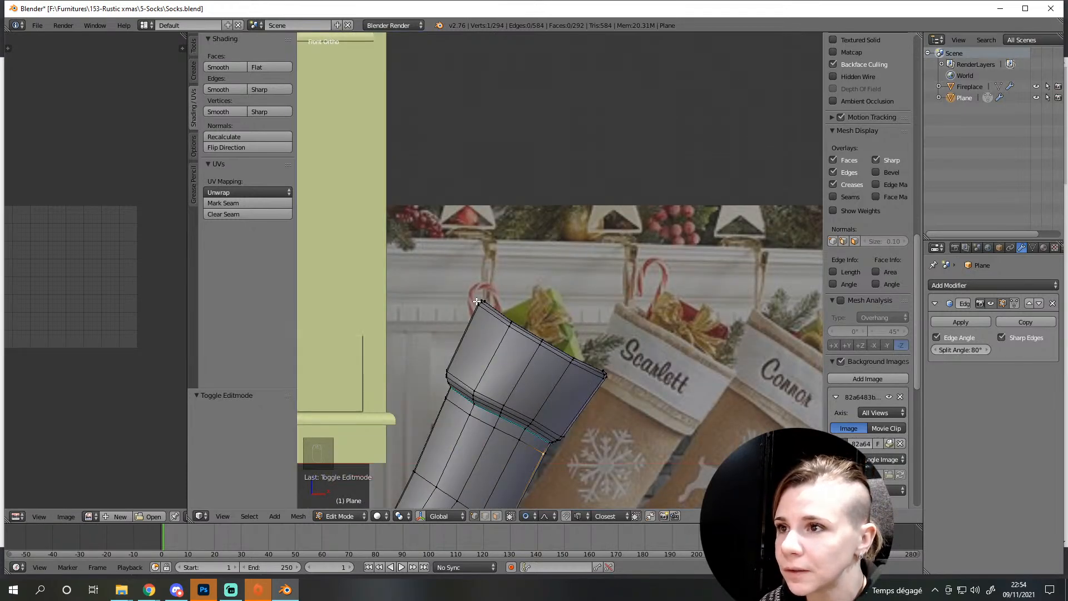
scroll(487, 303, "down", 4)
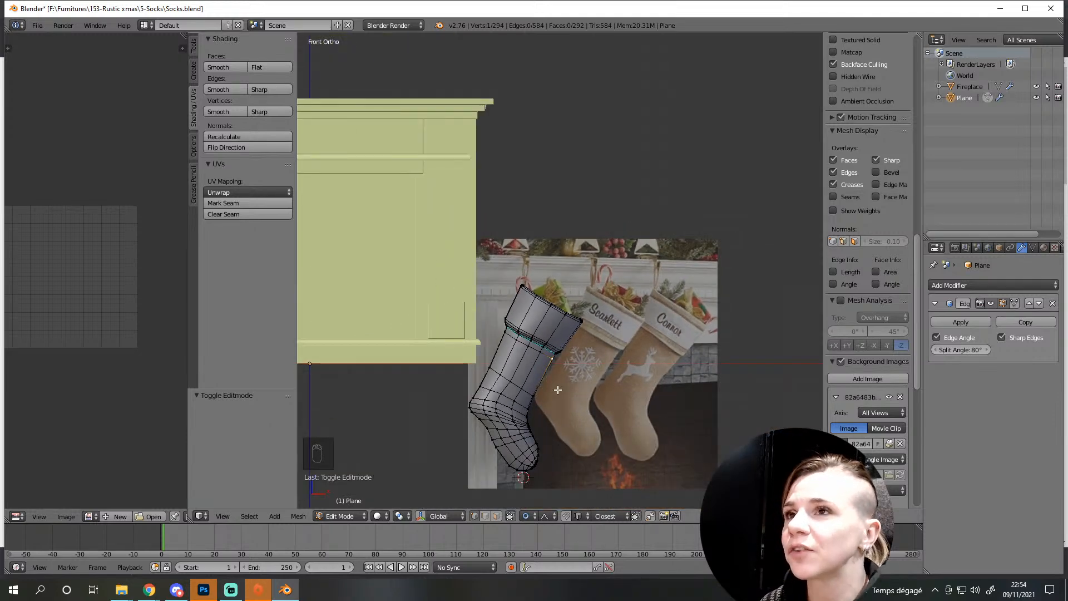
scroll(558, 390, "down", 3)
middle_click_drag(558, 390, 479, 378)
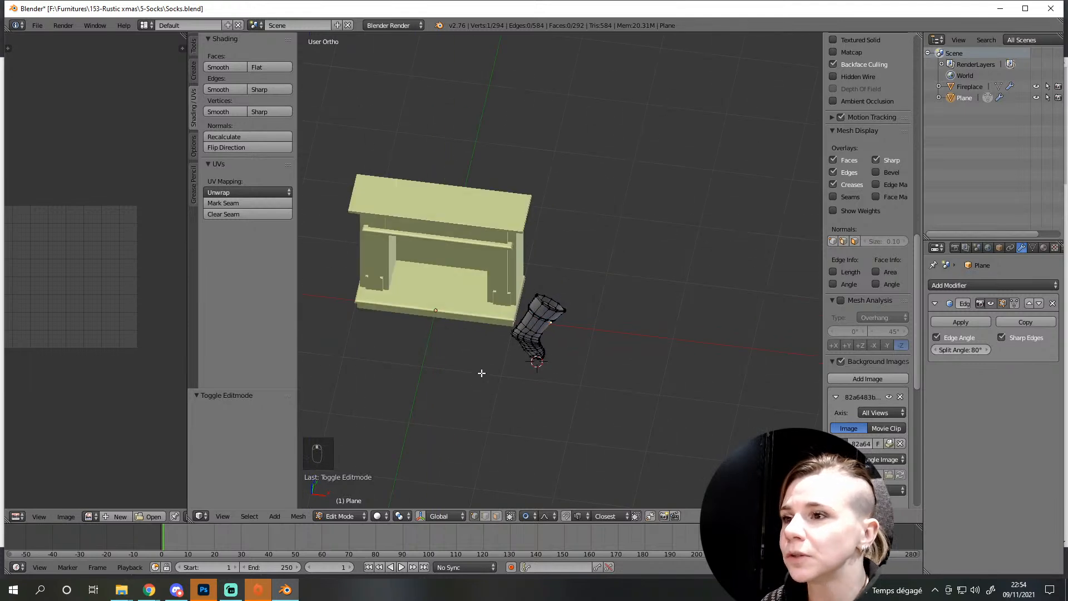
Select the entire stocking mesh and scale it uniformly to about 0.649
key("a")
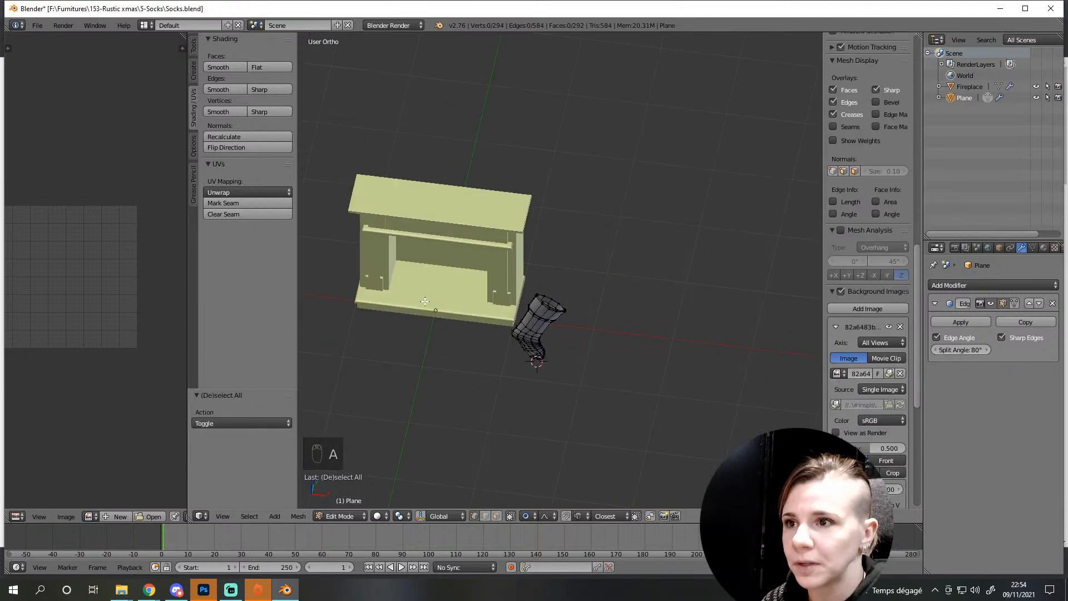
key("a")
key("KP_1")
key("s")
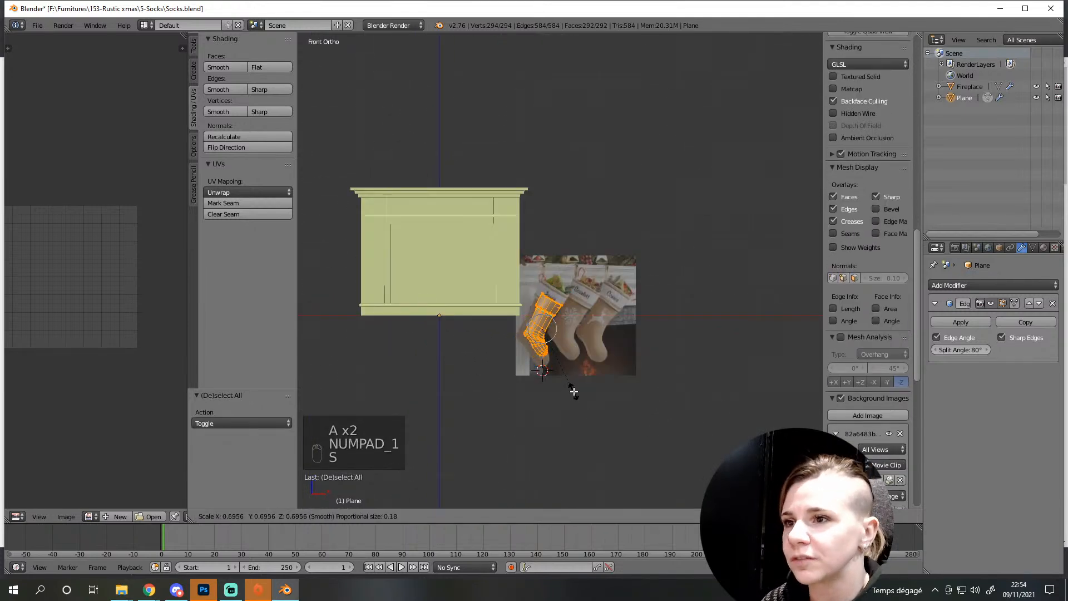
left_click(572, 388)
Move the selected stocking mesh onto the fireplace front, about -1.789 along X and 1.102 along Z
middle_click_drag(535, 347, 603, 441, "shift")
key("g")
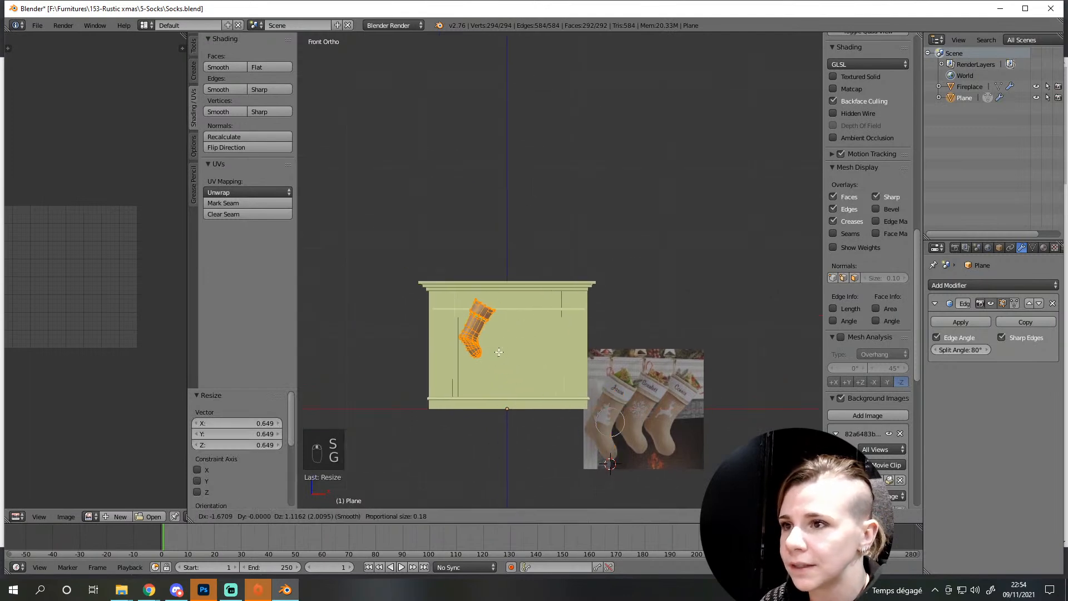
left_click(489, 352)
middle_click_drag(489, 352, 437, 411)
scroll(501, 427, "up", 4)
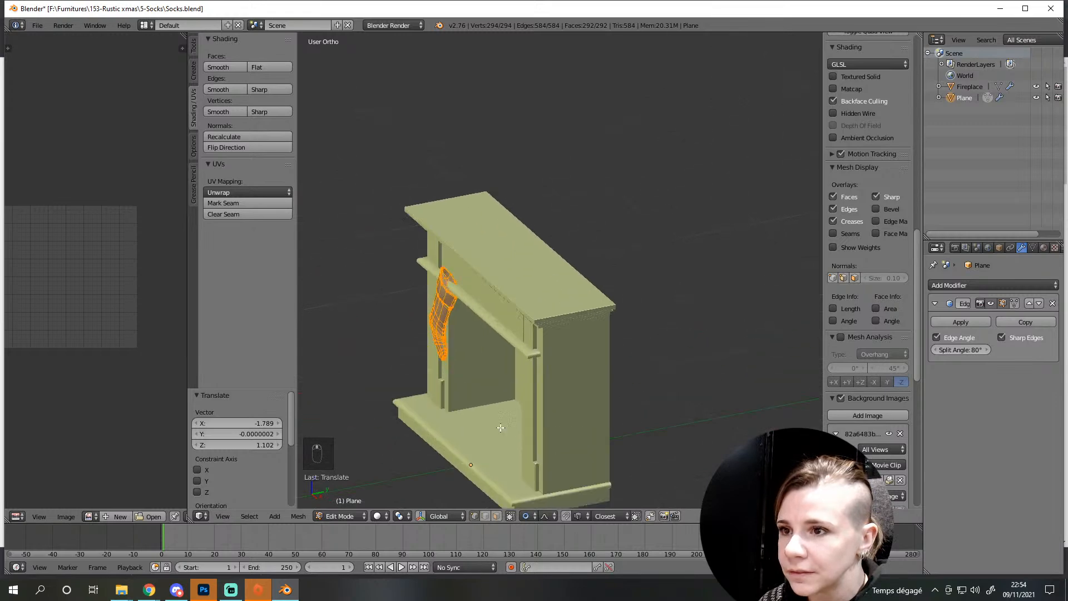
Shift the stocking -0.040 along Y so it sits further in front of the fireplace
key("KP_3")
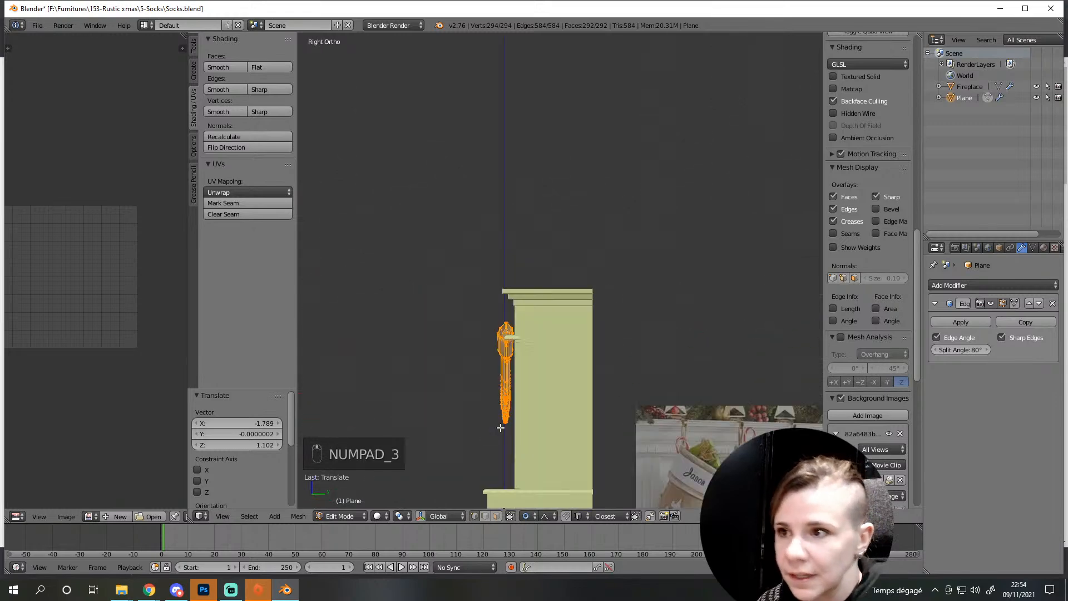
key("g")
key("y")
left_click(490, 363)
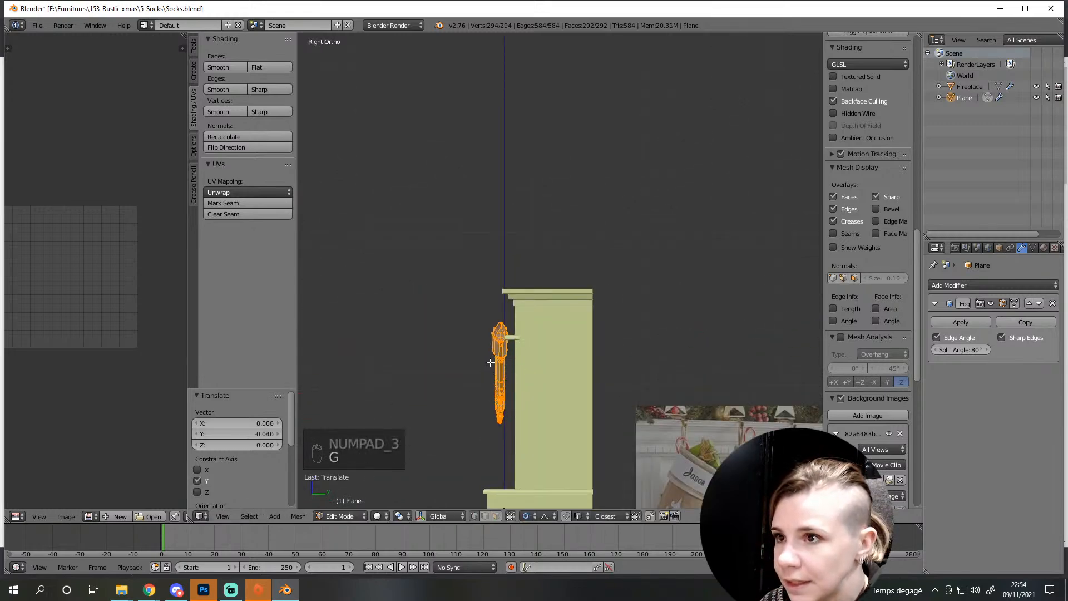
Adjust the stocking's height along Z in two moves, the second by -0.016
key("g")
key("z")
left_click(493, 378)
middle_click_drag(493, 377, 496, 351)
key("g")
key("z")
left_click(485, 383)
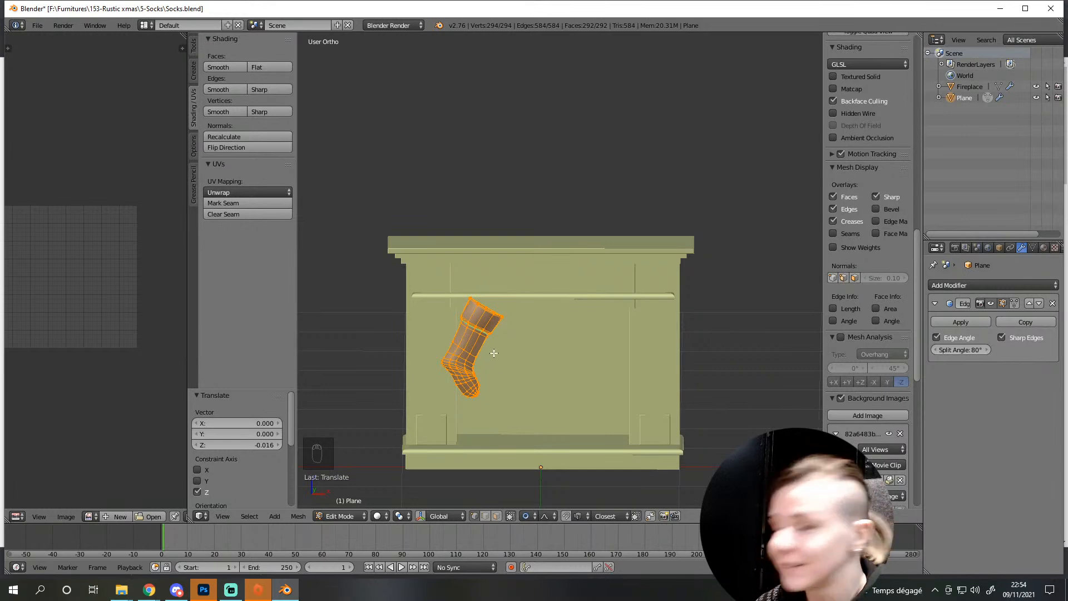
Lower the stocking by 0.073 along Z to leave a gap below the mantel's rail
scroll(486, 358, "up", 1)
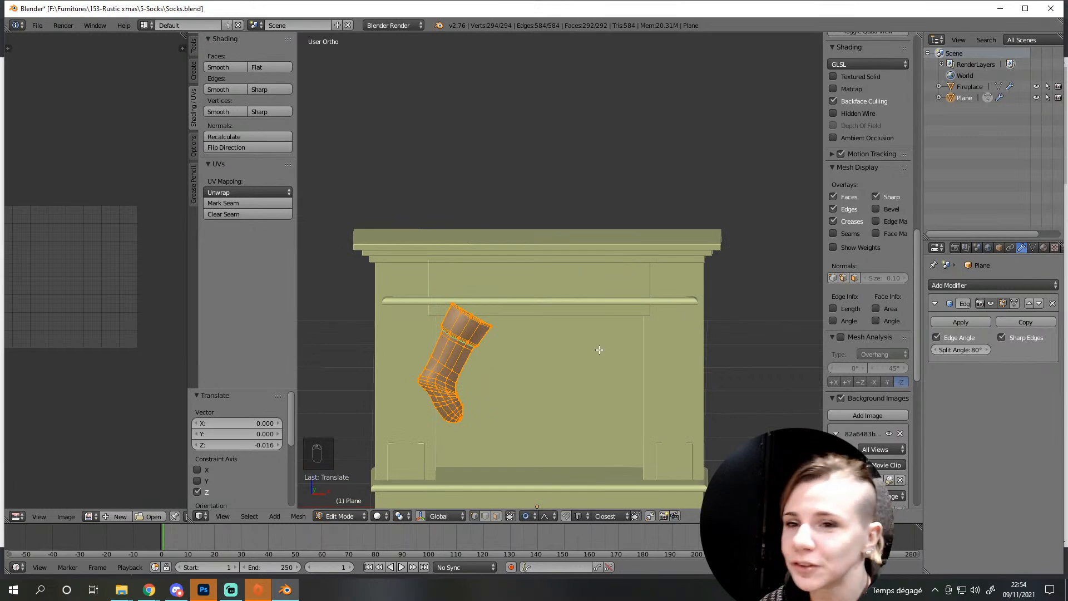
middle_click_drag(533, 353, 488, 381)
scroll(498, 403, "up", 1)
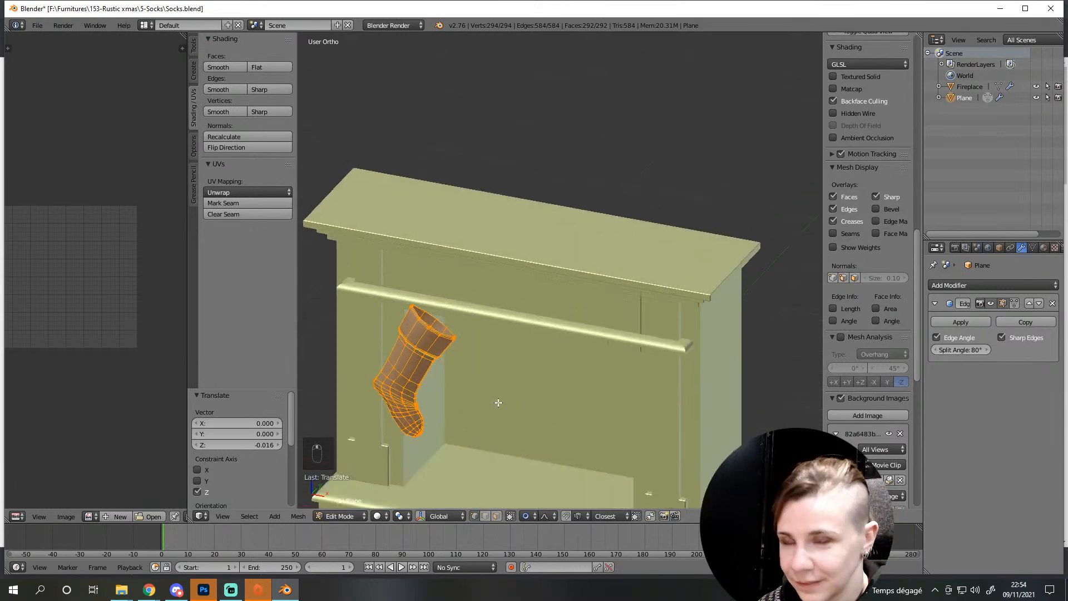
scroll(497, 388, "up", 2)
scroll(634, 350, "down", 1)
key("KP_1")
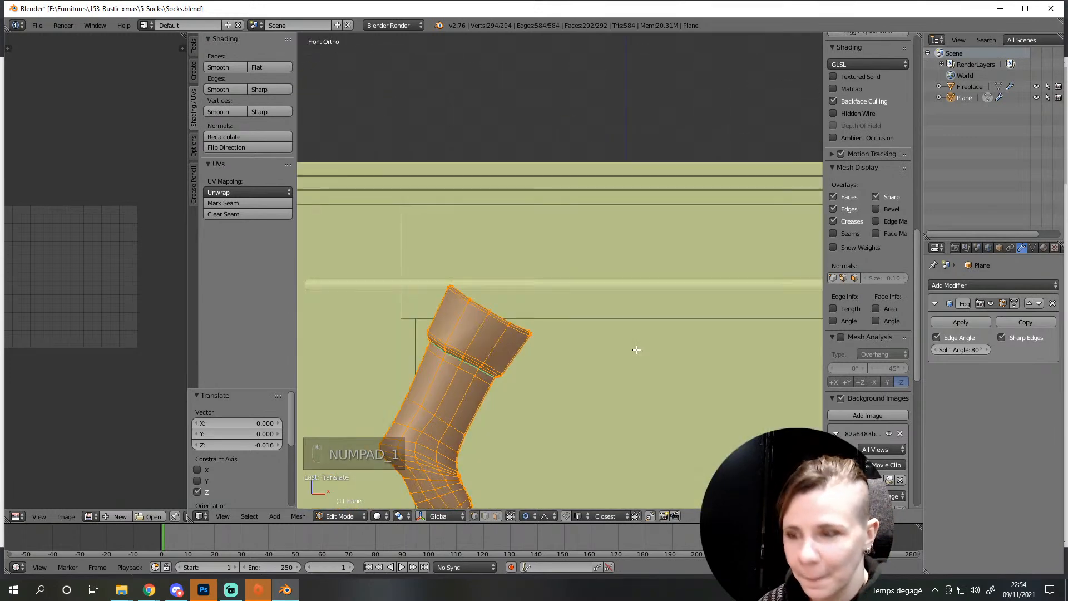
key("g")
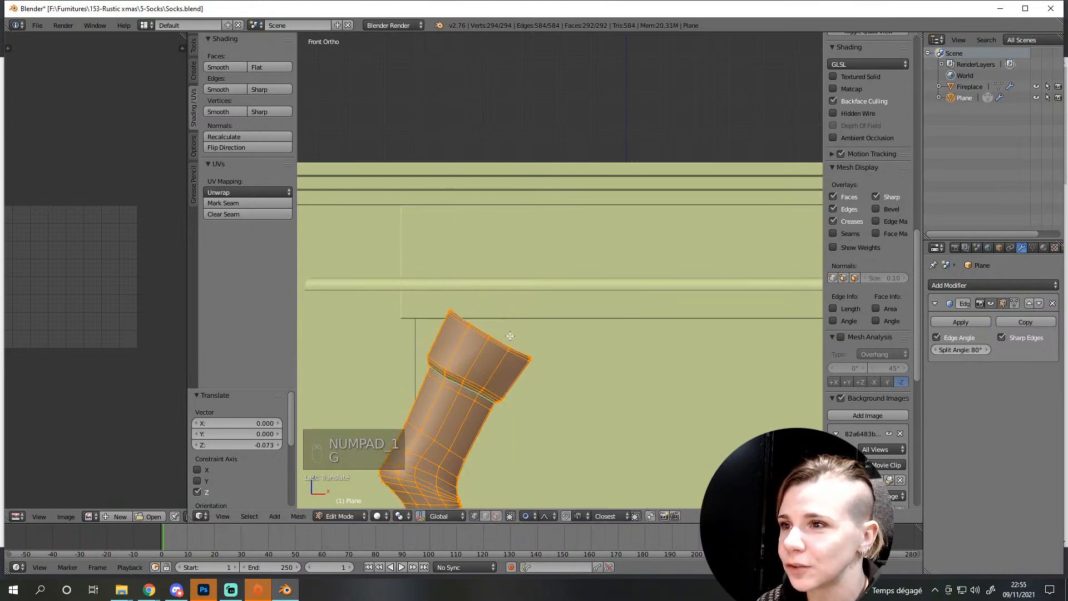
left_click(519, 336)
Deselect the mesh and examine the stocking's placement and proportions against the fireplace from several angles
scroll(518, 336, "down", 1)
scroll(518, 336, "down", 6)
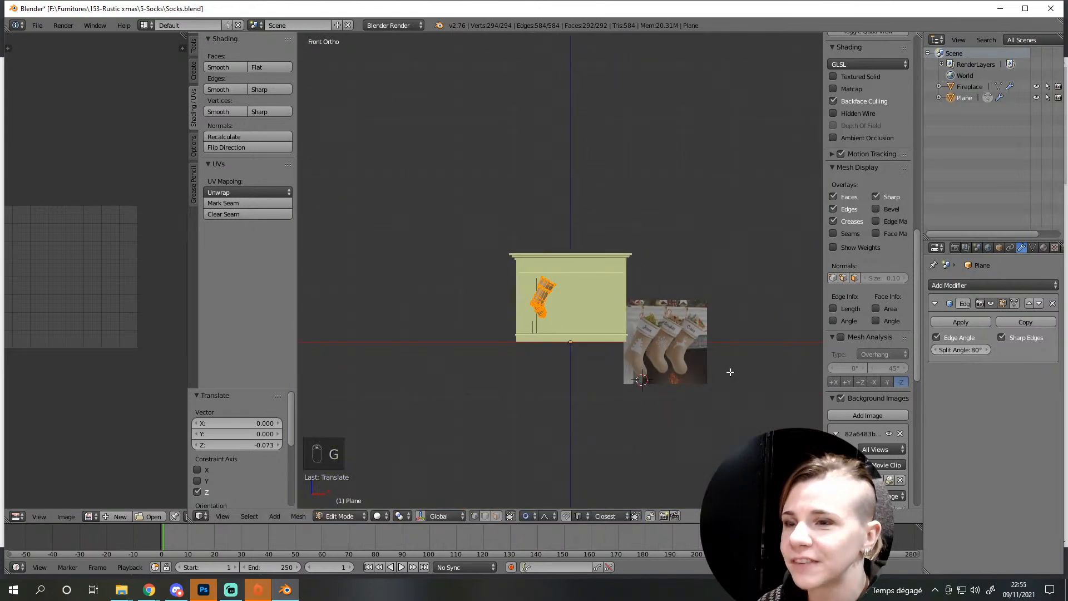
middle_click_drag(681, 379, 656, 390)
scroll(501, 384, "up", 6)
scroll(494, 372, "down", 5)
key("a")
scroll(612, 332, "up", 1)
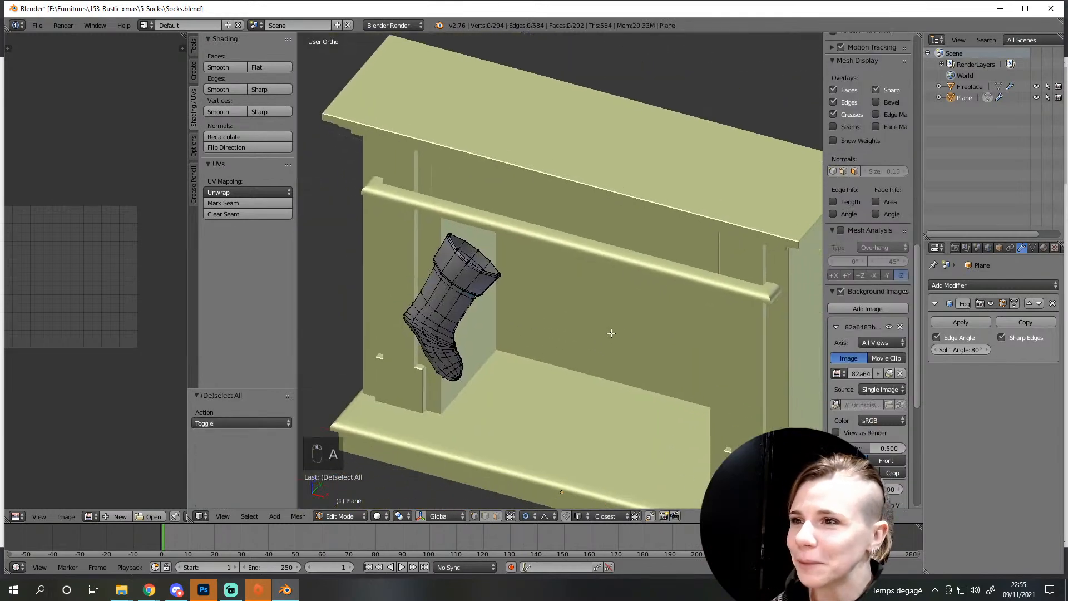
scroll(500, 390, "down", 4)
middle_click_drag(615, 426, 628, 400)
scroll(657, 396, "up", 1)
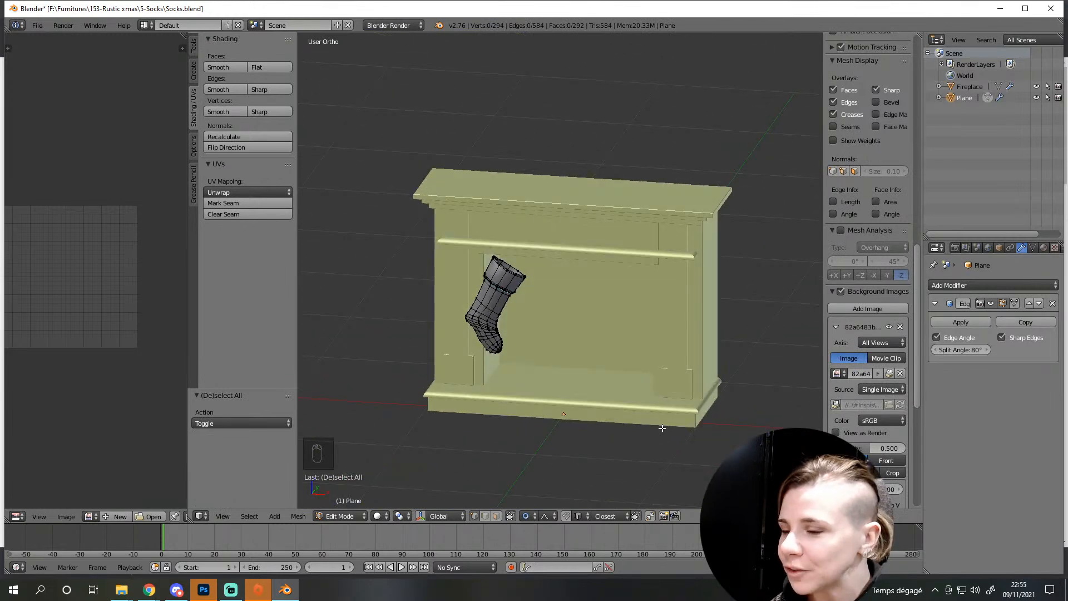
Examine the hanging loop on the reference stockings and the space between the cuff and the mantel's rail
key("KP_1")
scroll(504, 307, "up", 8)
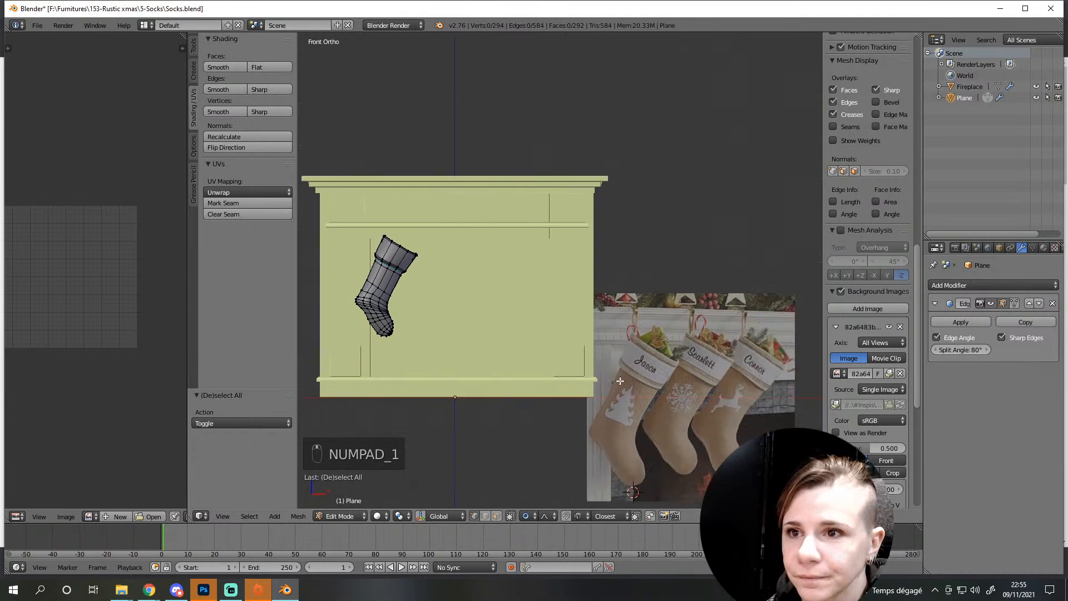
scroll(576, 390, "up", 3)
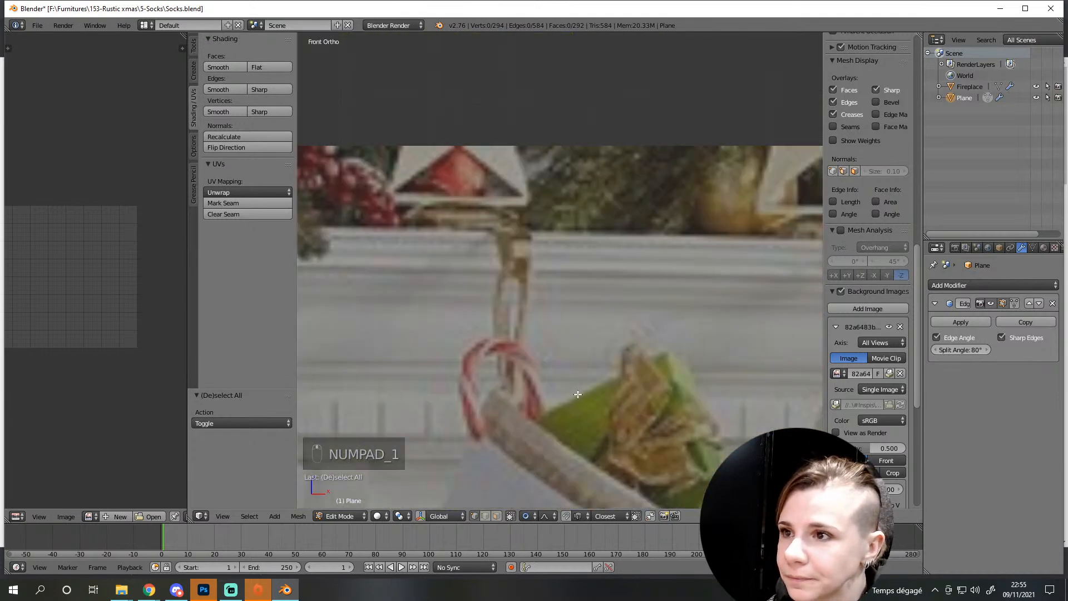
scroll(573, 389, "down", 10)
middle_click_drag(498, 320, 529, 331, "shift")
scroll(591, 411, "up", 1)
middle_click_drag(591, 411, 775, 484, "shift")
scroll(651, 396, "up", 4)
middle_click_drag(651, 396, 606, 289, "shift")
scroll(606, 288, "up", 6)
key("shift+a")
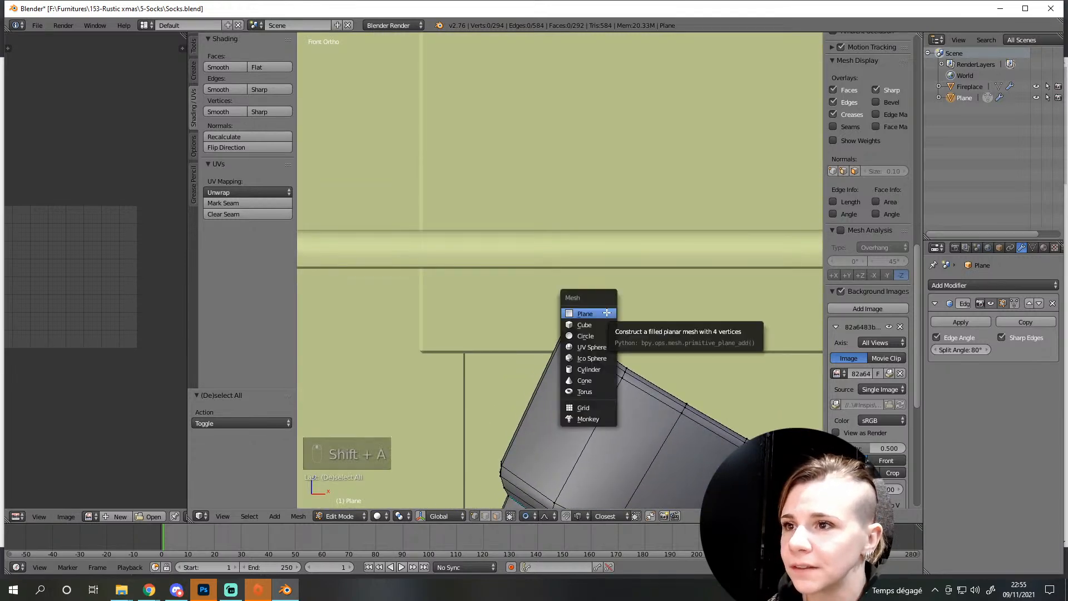
left_click(601, 369)
scroll(417, 317, "down", 8)
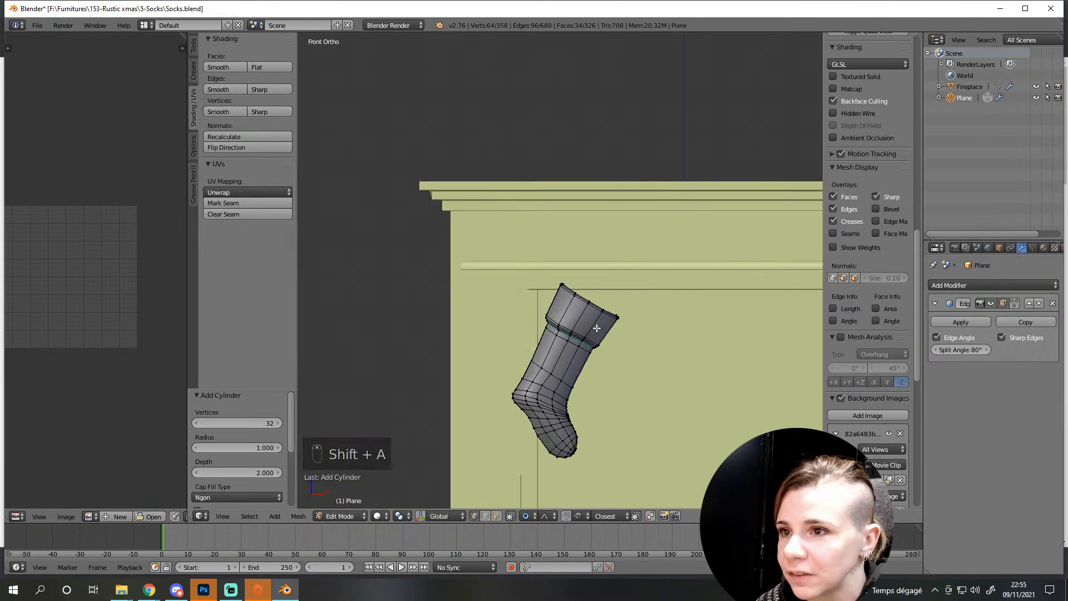
key("Delete")
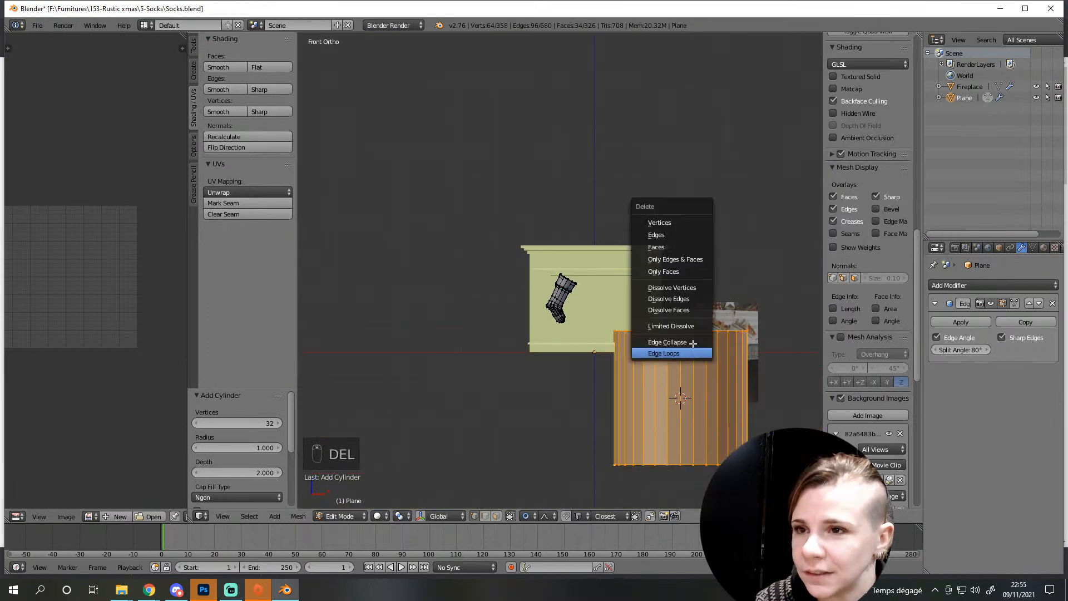
left_click(659, 223)
Add a cylinder to the stocking mesh and set its vertex count to 3
scroll(624, 302, "up", 8)
key("shift+a")
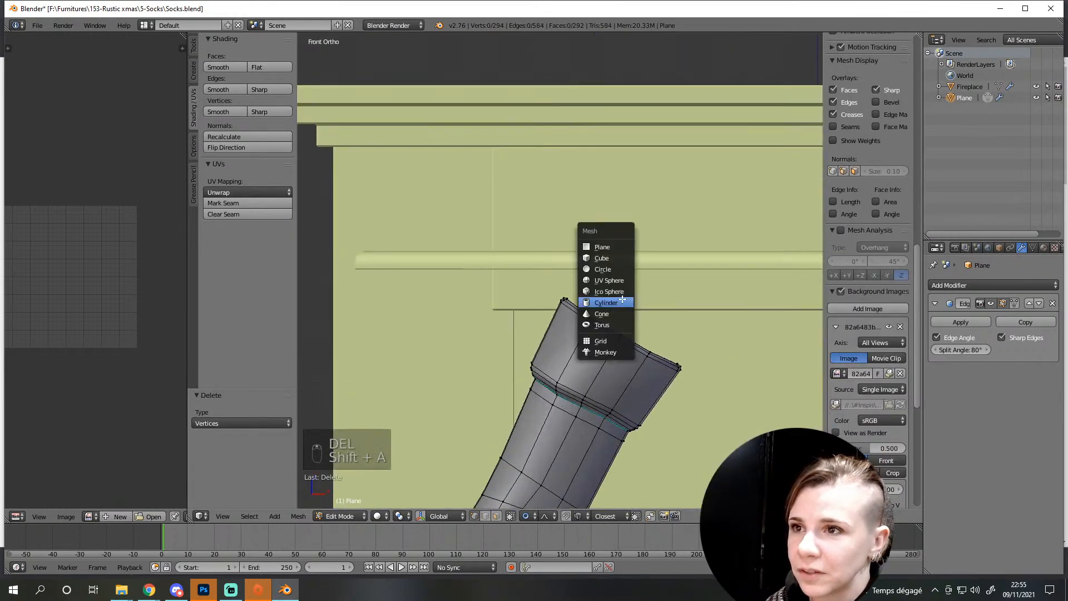
left_click(622, 303)
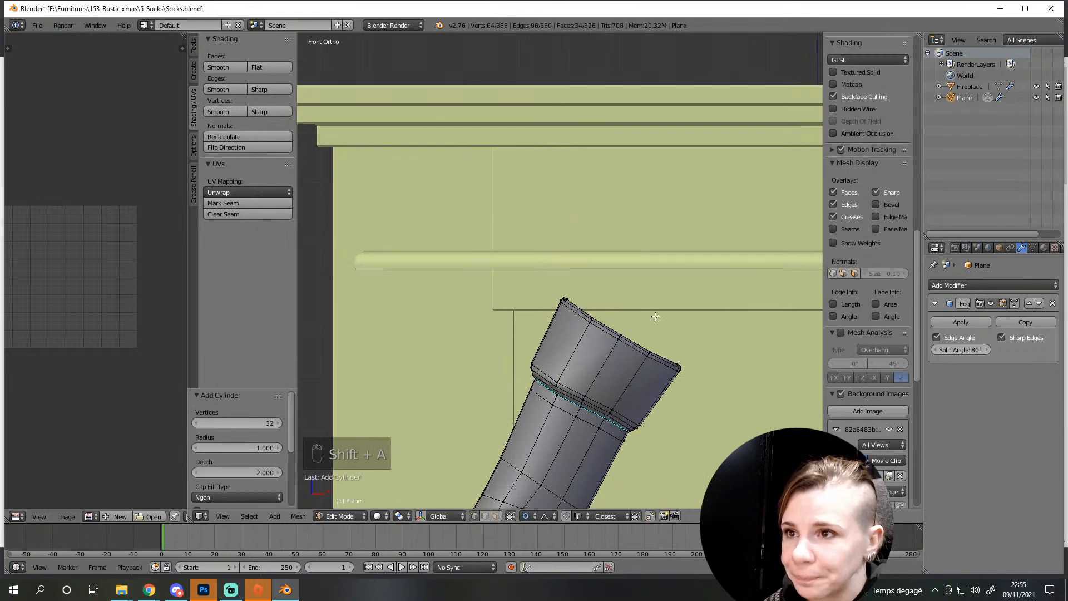
scroll(632, 309, "down", 8)
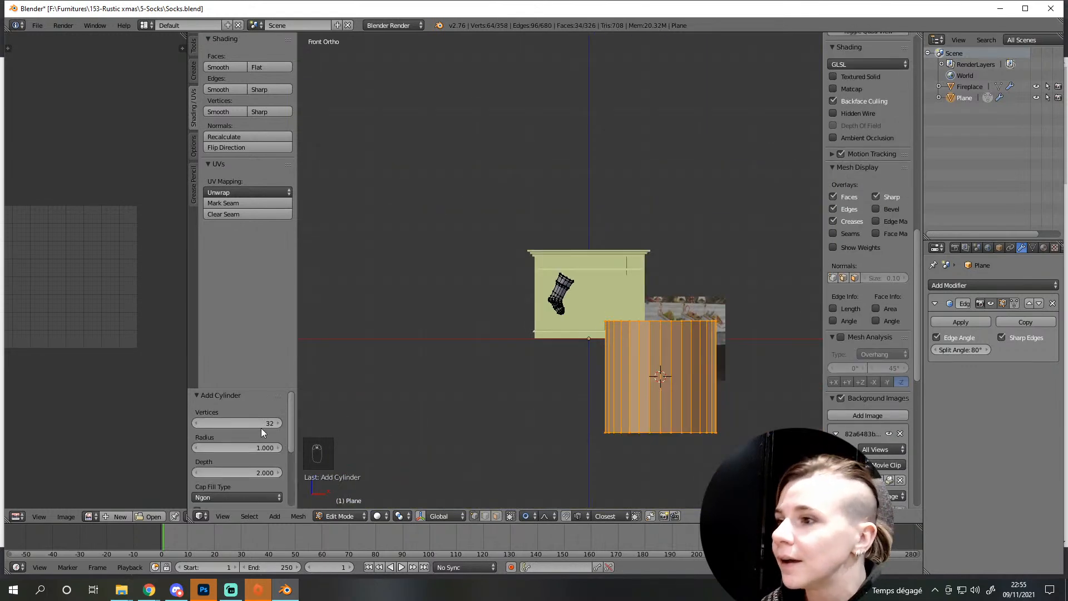
left_click(257, 423)
type("3")
key("Return")
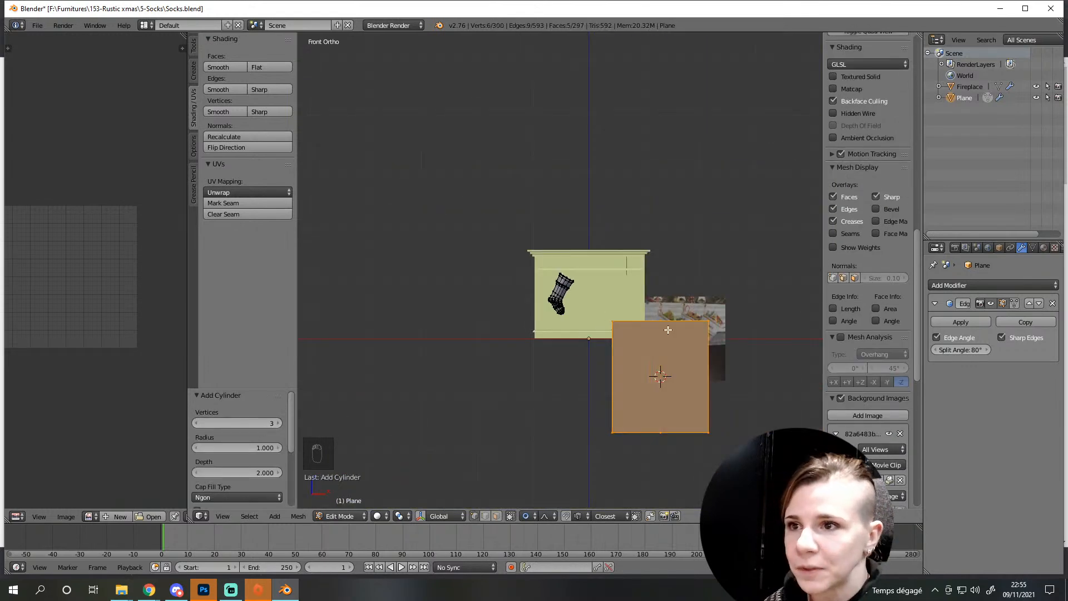
Scale the three-sided cylinder to about 0.081 and set the Edge Split modifier's split angle to 180°
middle_click_drag(612, 389, 671, 473)
key("s")
left_click(645, 383)
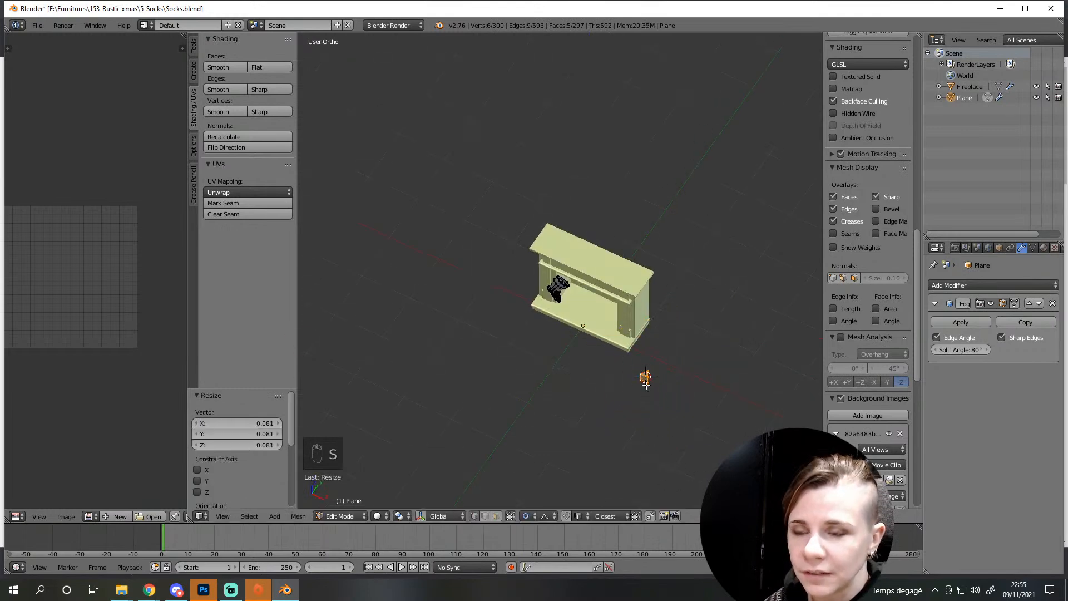
key("KP_1")
scroll(666, 396, "up", 2)
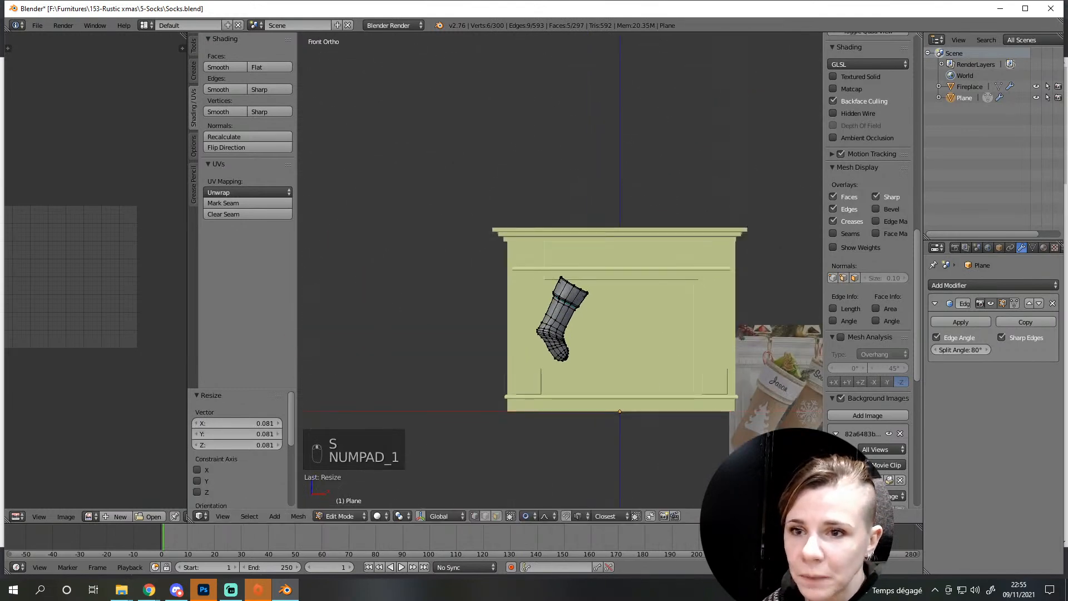
middle_click_drag(770, 479, 654, 390, "shift")
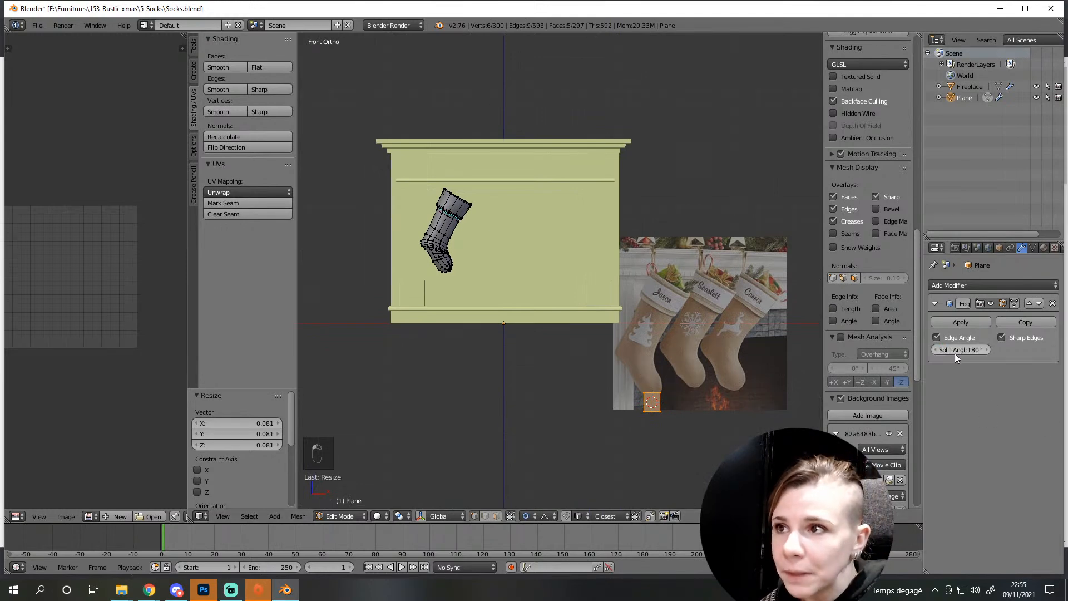
Scale the cylinder by another 0.288 and move it to the mantel's rail just above the stocking's cuff
scroll(559, 271, "up", 3)
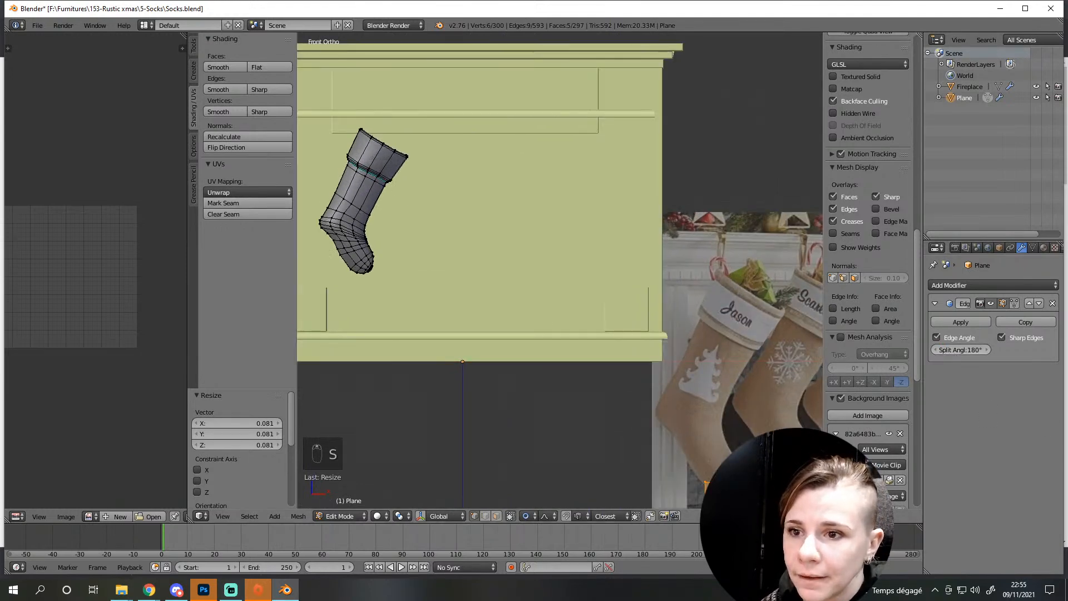
scroll(559, 271, "down", 3)
key("s")
key("g")
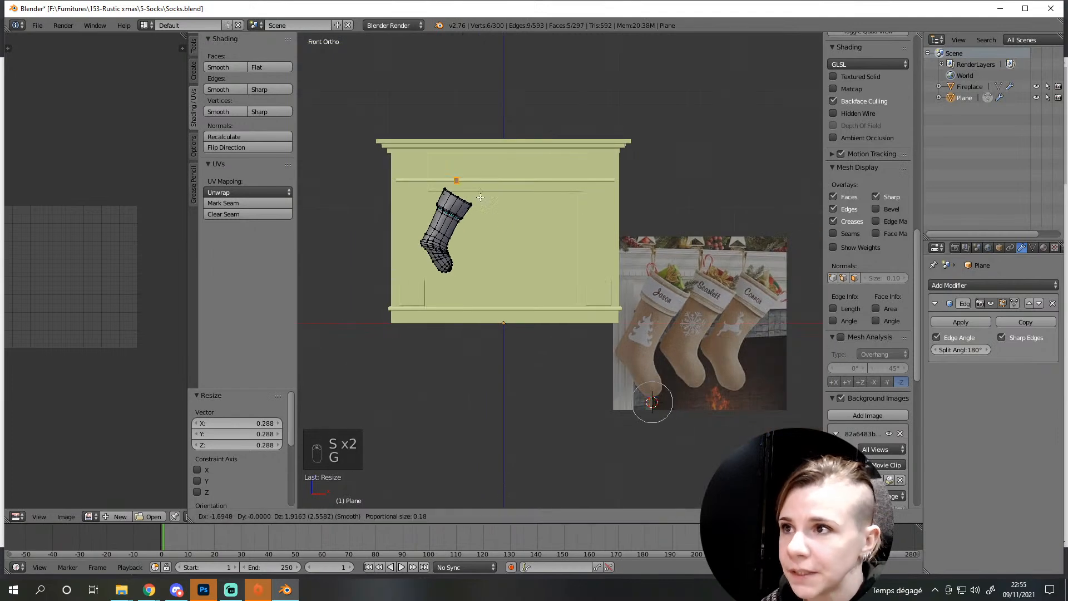
left_click(484, 201)
Move the cylinder close to the cuff's highest corner and scale it to about 0.365
scroll(667, 305, "up", 6)
middle_click_drag(667, 305, 697, 297, "shift")
key("g")
left_click(633, 372)
key("s")
left_click(512, 351)
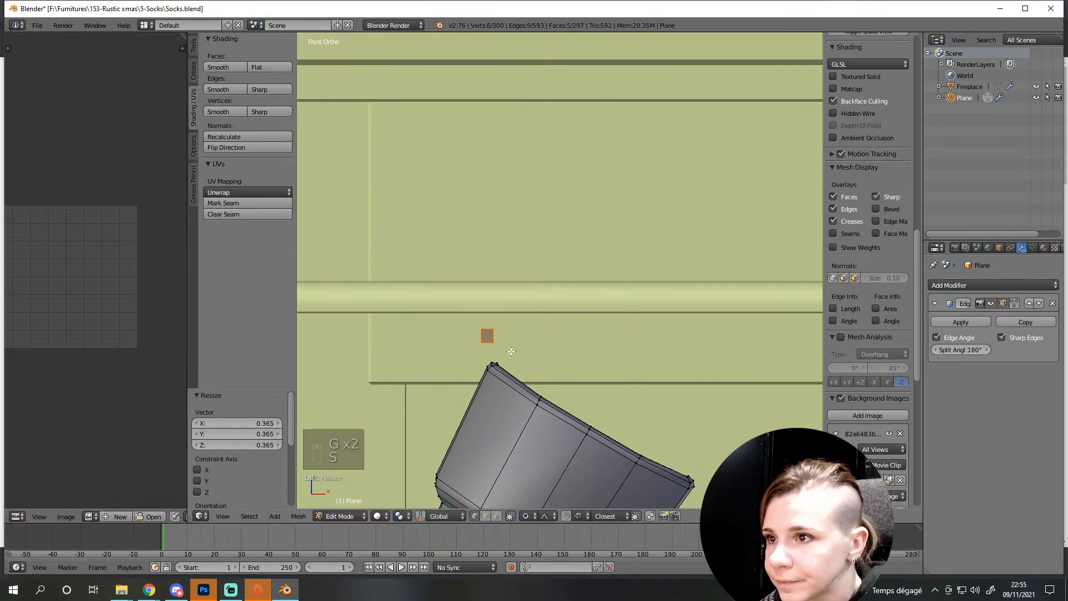
Rotate the cylinder to match the cuff's slant and place it just above the cuff's highest corner
key("g")
left_click(509, 375)
key("r")
left_click(504, 356)
key("g")
left_click(507, 355)
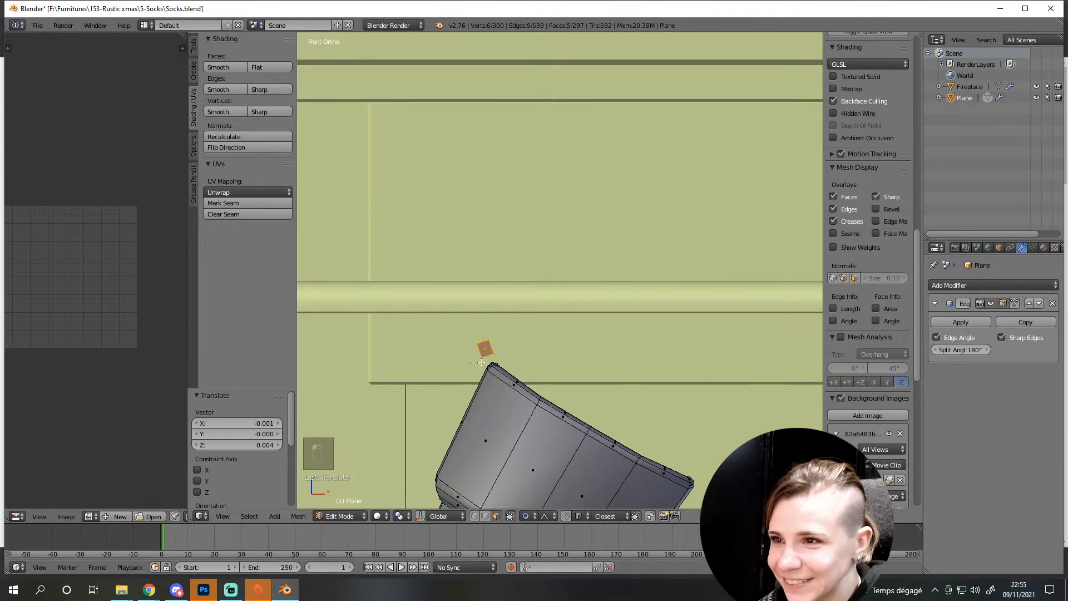
Delete the cylinder's two end cap faces in wireframe view
key("z")
key("Delete")
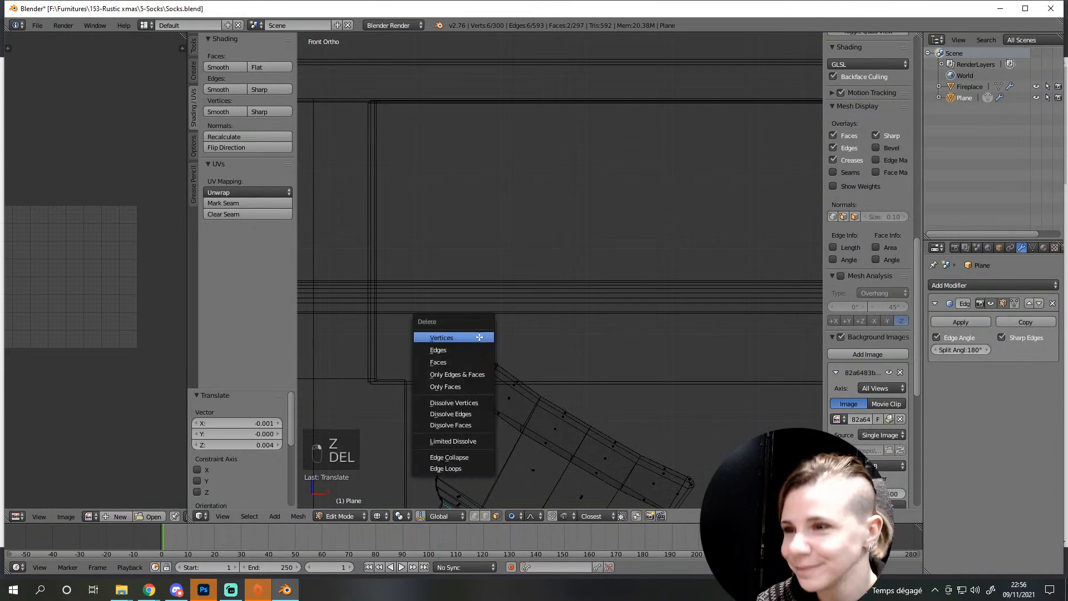
left_click(477, 360)
With proportional editing disabled, move the cylinder's lower edge loop down into the cuff corner and scale it to 0.465
left_click(486, 516)
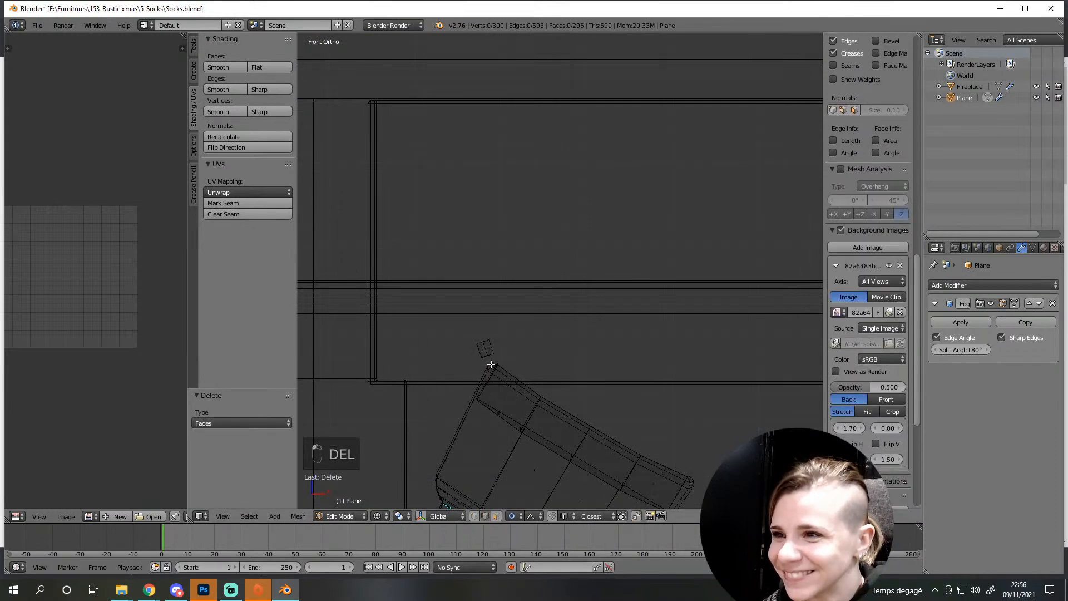
right_click(490, 355, "alt")
key("g")
right_click(492, 363)
left_click(512, 516)
left_click(514, 503)
key("g")
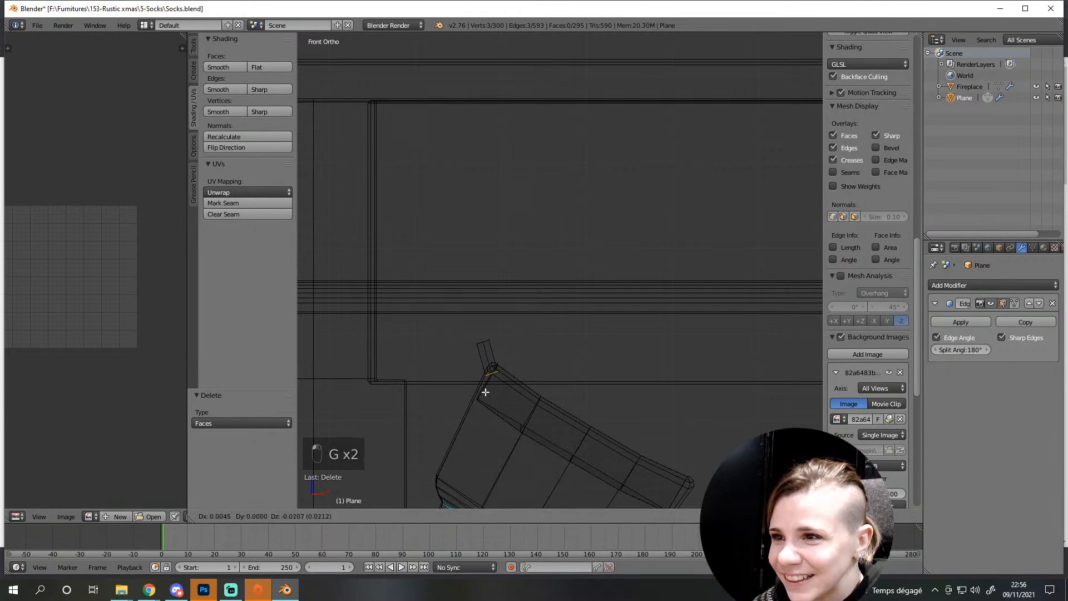
left_click(486, 388)
key("s")
left_click(496, 381)
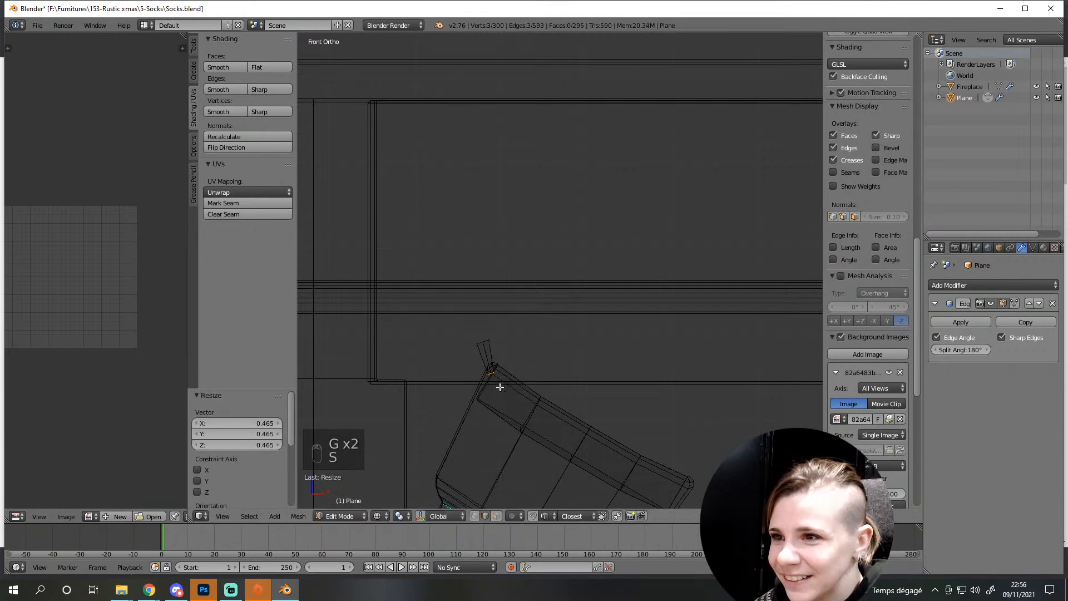
Return to solid shading, expand the selection to the whole cylinder and move it -0.028 along Y onto the cuff's rim
key("z")
mouse_move(496, 384)
middle_mouse_down()
mouse_move(503, 467)
mouse_move(506, 459)
middle_mouse_up()
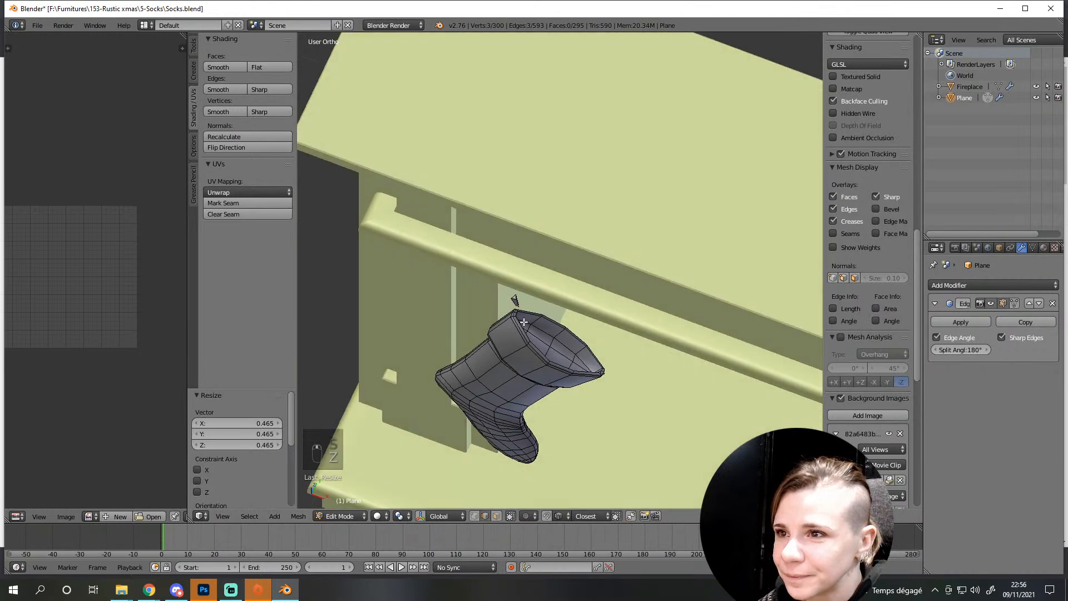
key("ctrl+KP_Add")
key("g")
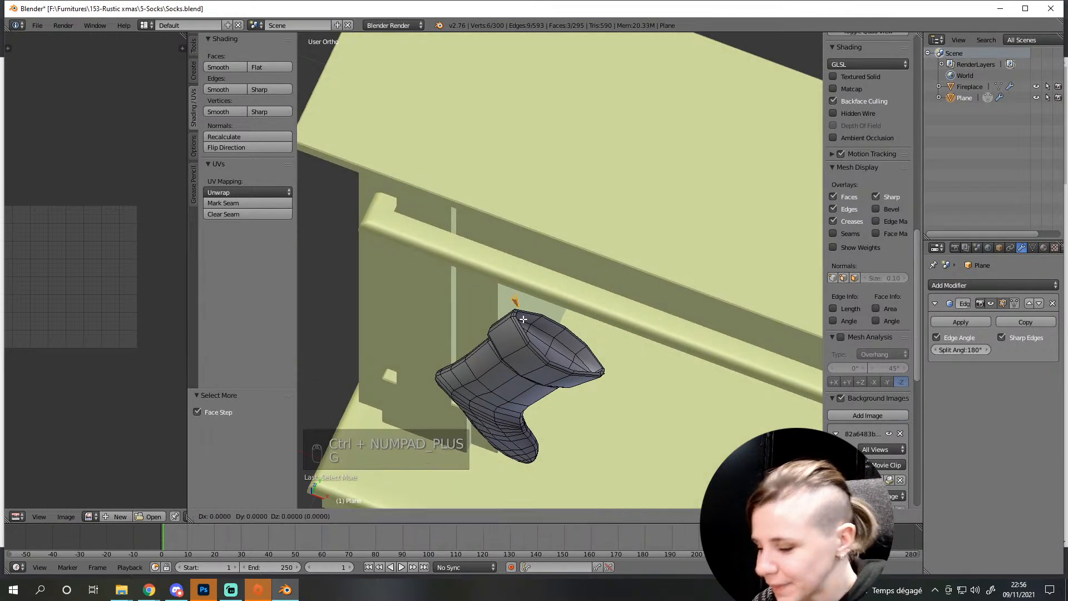
left_click(514, 325)
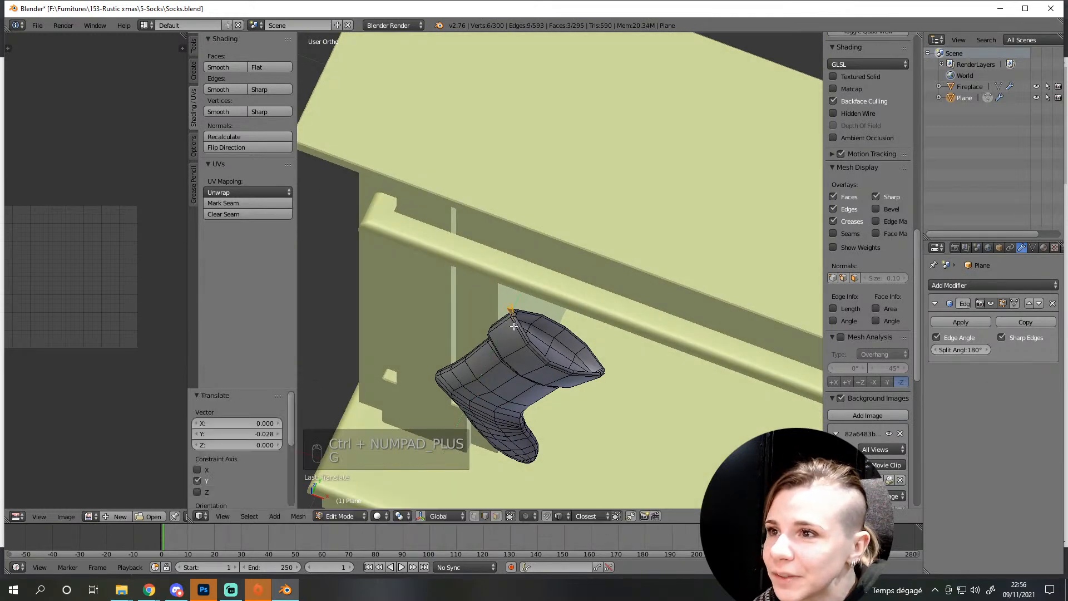
In front view, scale the upper edge loop of the three-sided cylinder to 0.587
key("KP_1")
scroll(514, 326, "up", 5)
scroll(513, 327, "up", 2)
middle_click_drag(514, 367, 610, 325, "shift")
right_click(549, 326, "alt")
key("s")
left_click(577, 326)
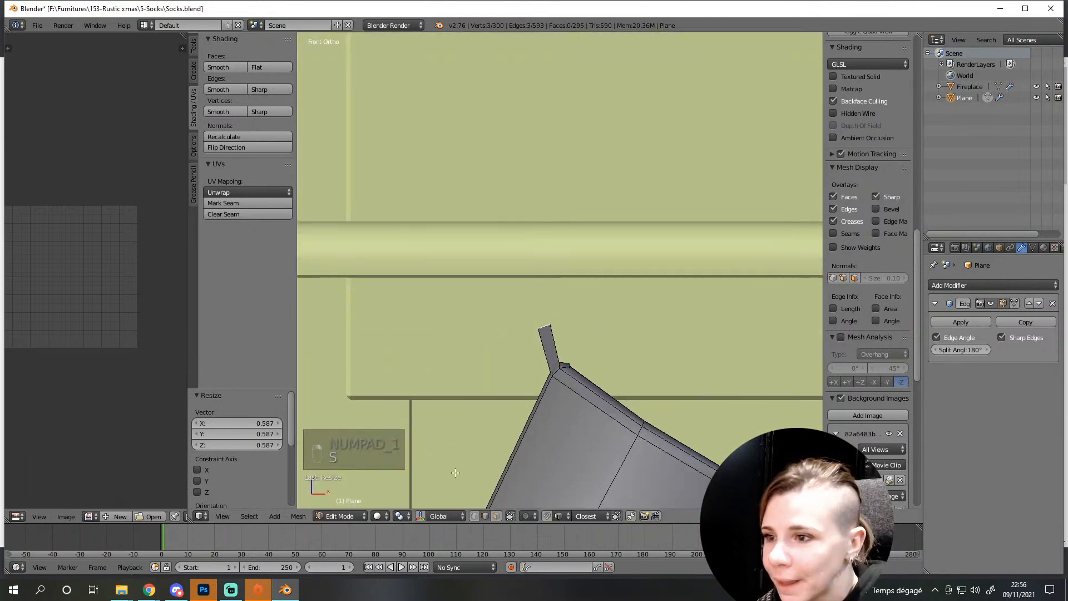
Extrude the cylinder's upper end through successive points into a narrow hanging loop that curves back down to the cuff corner
scroll(466, 493, "down", 3)
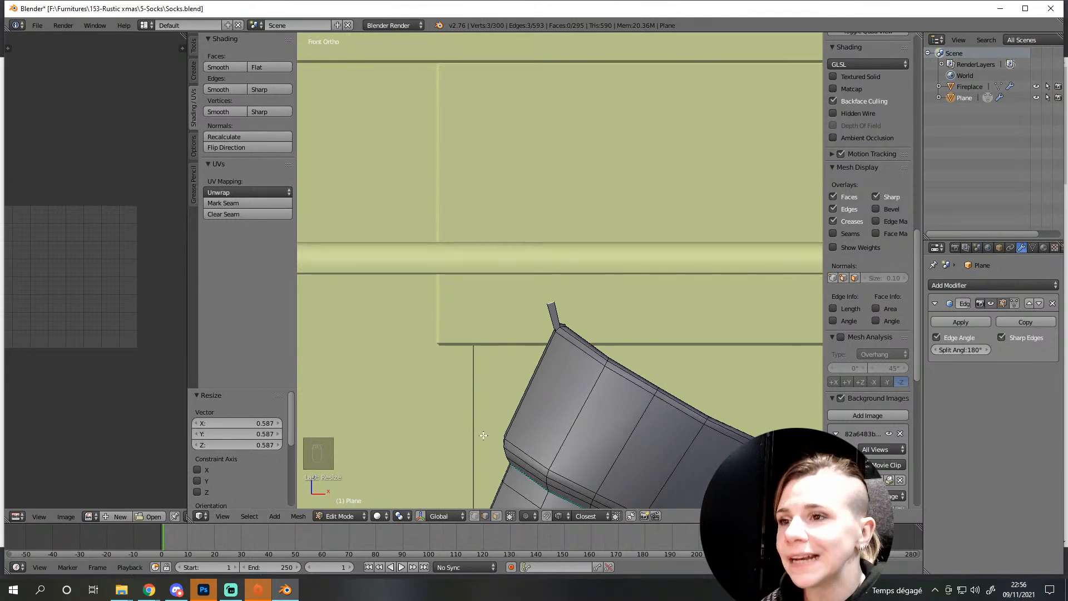
right_click(547, 273, "ctrl")
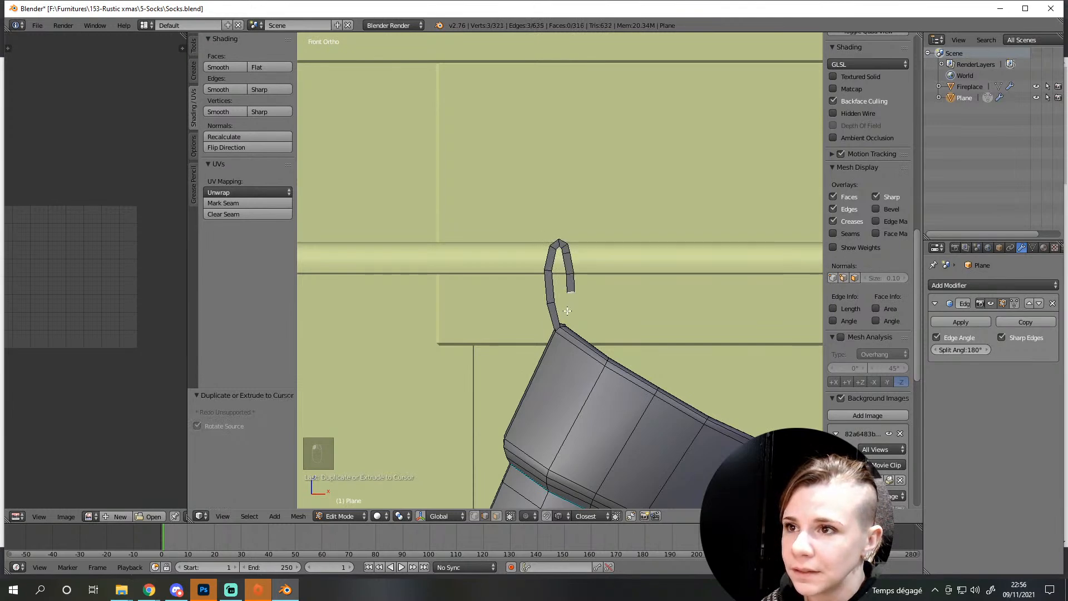
scroll(577, 403, "down", 3)
middle_click_drag(577, 403, 517, 418)
Leave edit mode and apply smooth shading to the stocking
scroll(521, 414, "up", 3)
scroll(517, 414, "up", 4)
key("Tab")
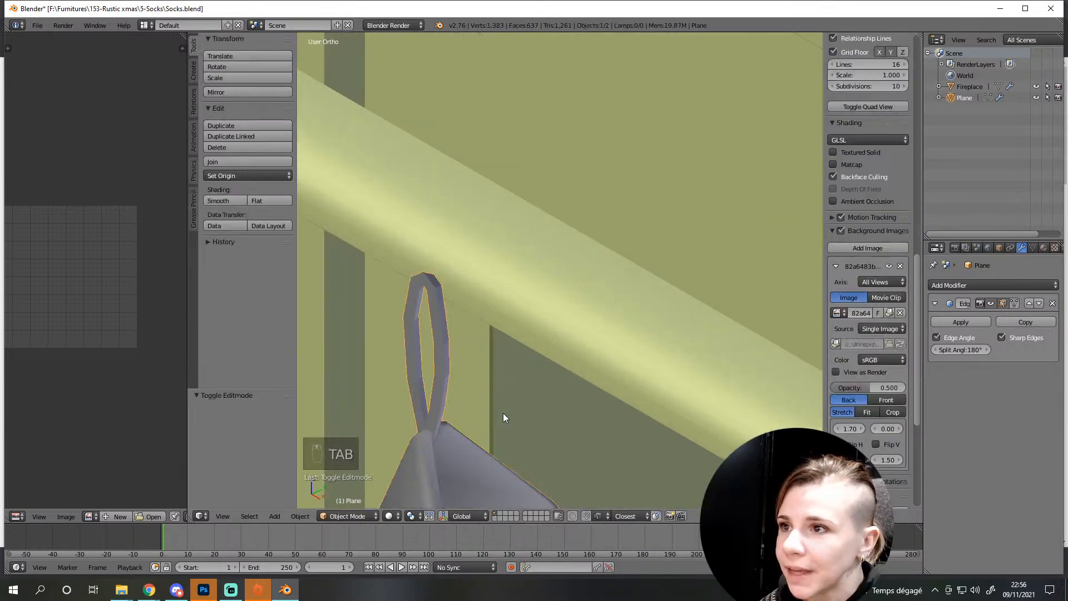
left_click(212, 201)
Examine the smoothed stocking and its hanging loop against the fireplace from near and far
mouse_move(296, 246)
middle_mouse_down()
mouse_move(504, 379)
mouse_move(449, 333)
mouse_move(397, 348)
mouse_move(563, 438)
mouse_move(703, 369)
middle_mouse_up()
scroll(563, 437, "down", 3)
scroll(610, 416, "down", 5)
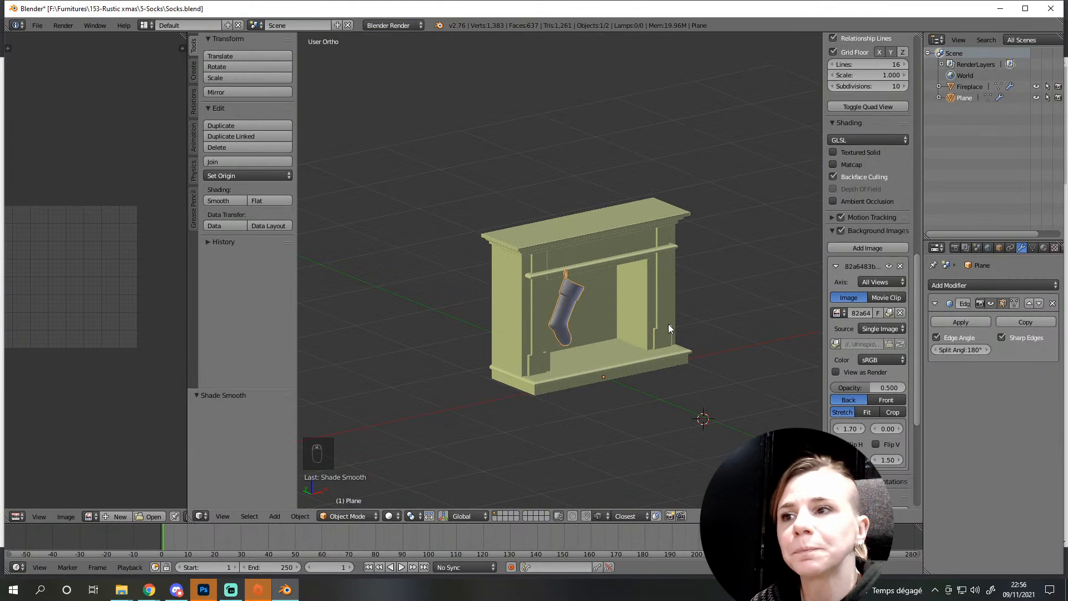
scroll(623, 345, "up", 4)
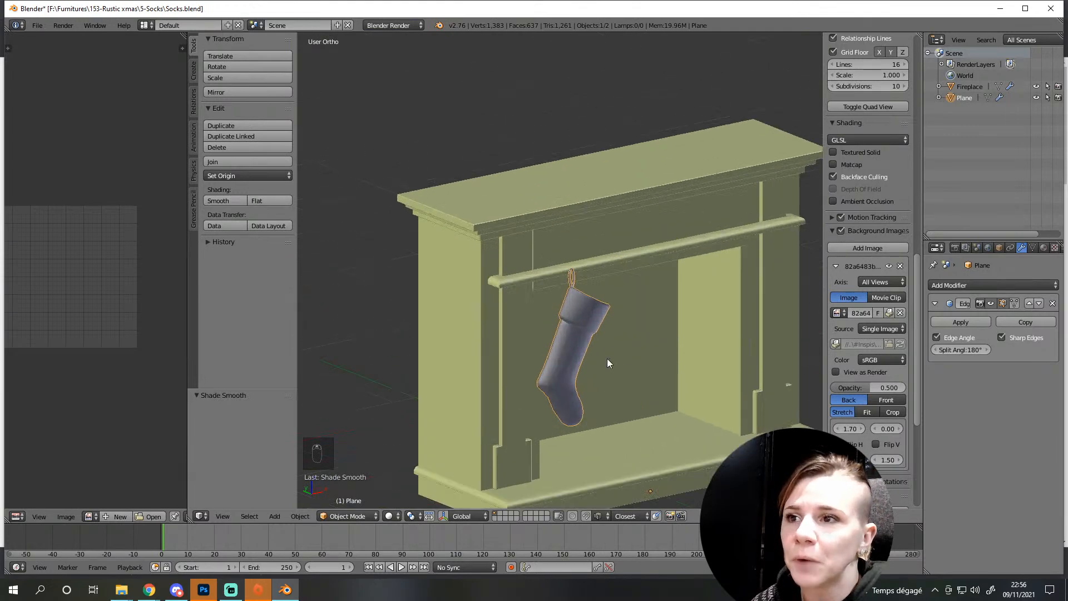
scroll(639, 350, "down", 6)
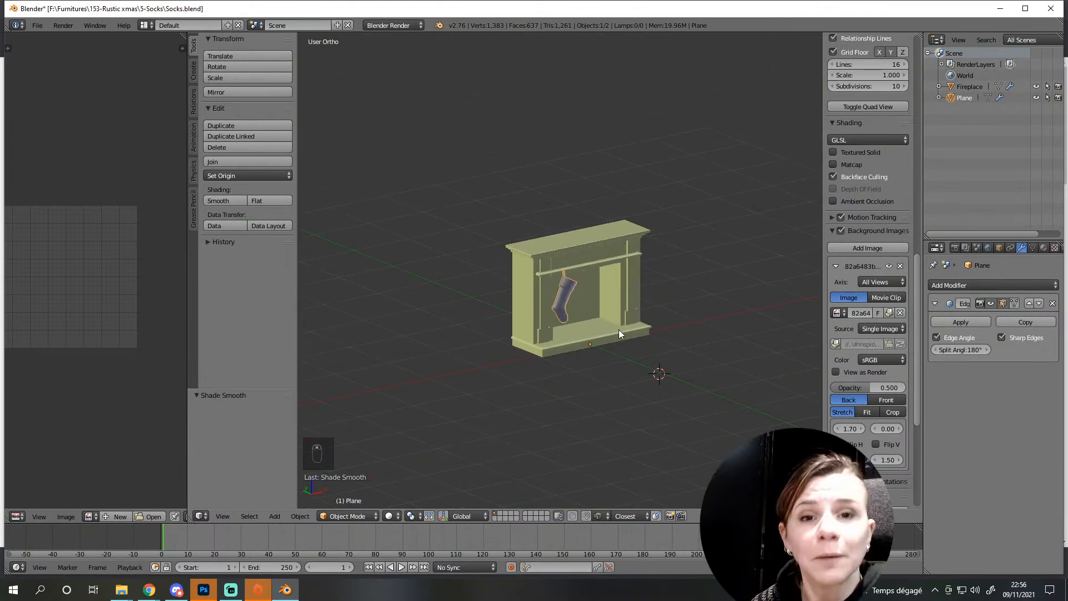
scroll(616, 309, "up", 8)
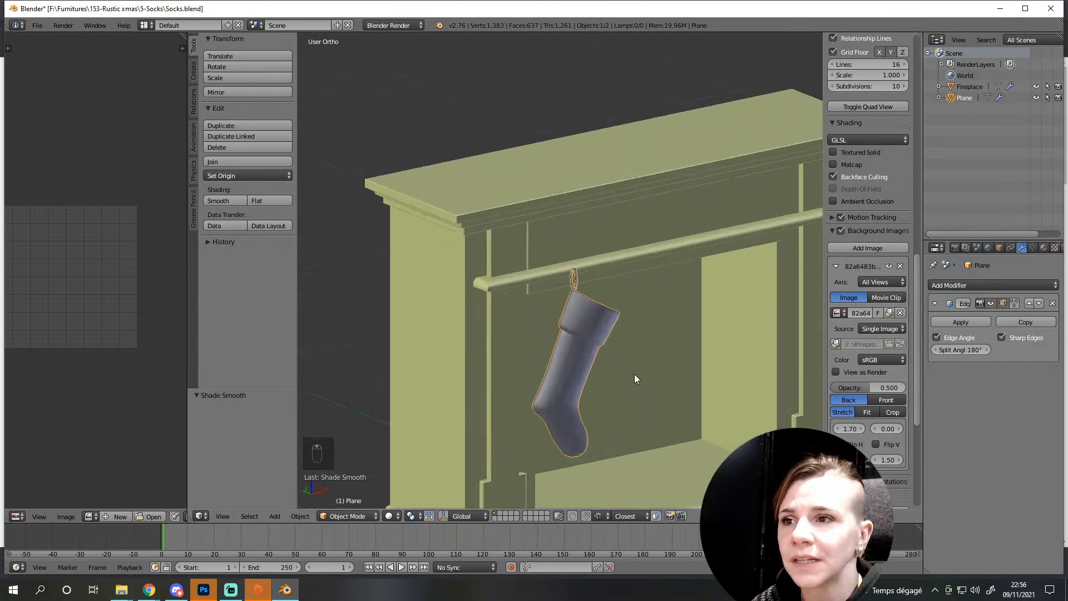
scroll(646, 383, "down", 6)
scroll(683, 382, "up", 1)
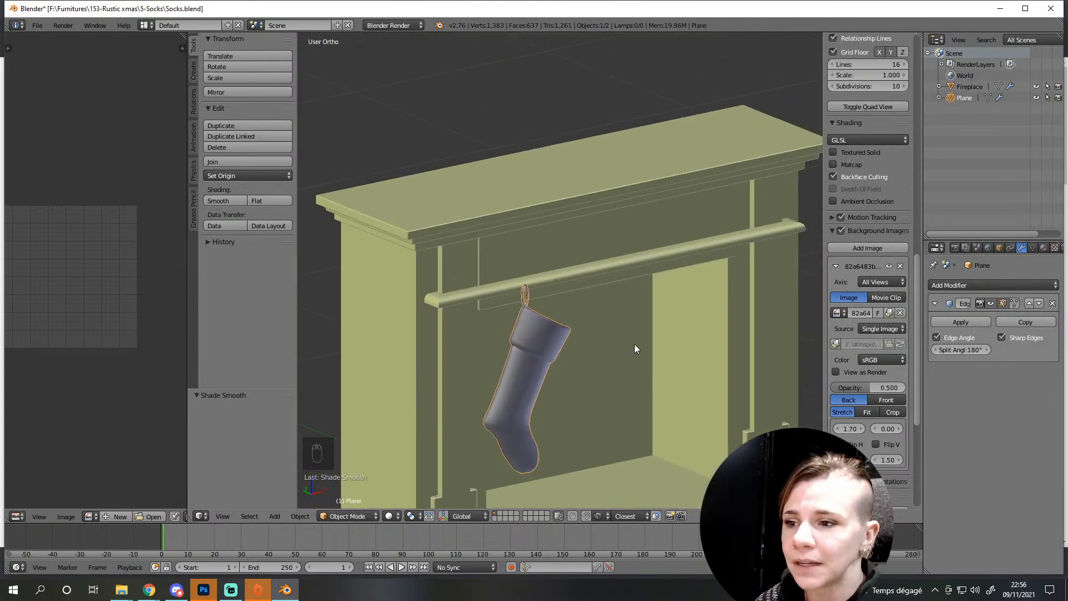
scroll(634, 344, "up", 9)
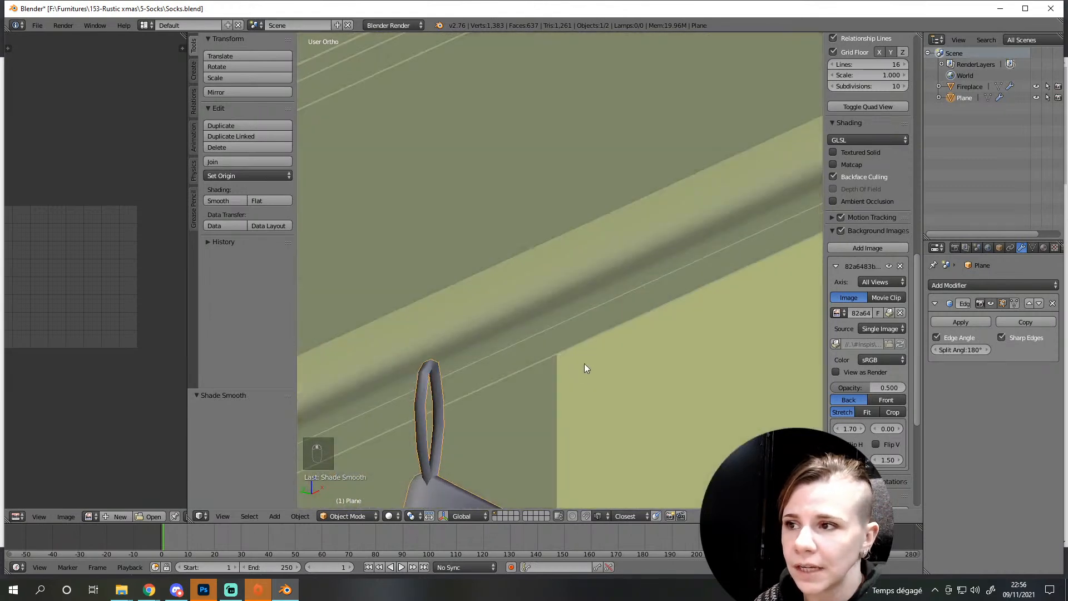
Add a cylinder with 6 vertices to the stocking mesh in edit mode
key("Tab")
middle_click_drag(544, 396, 522, 375)
key("shift+a")
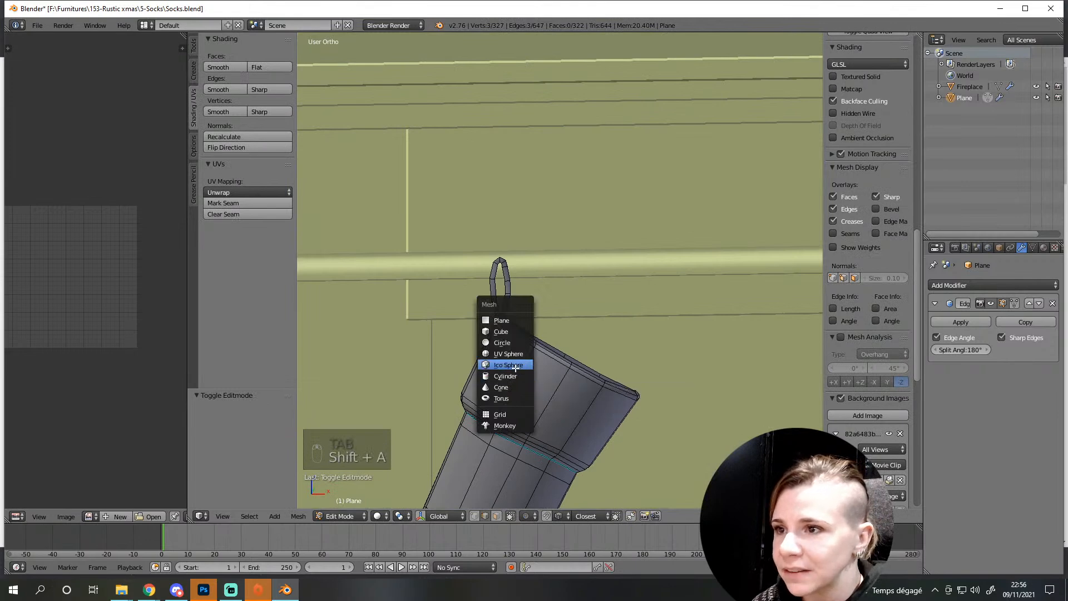
left_click(506, 376)
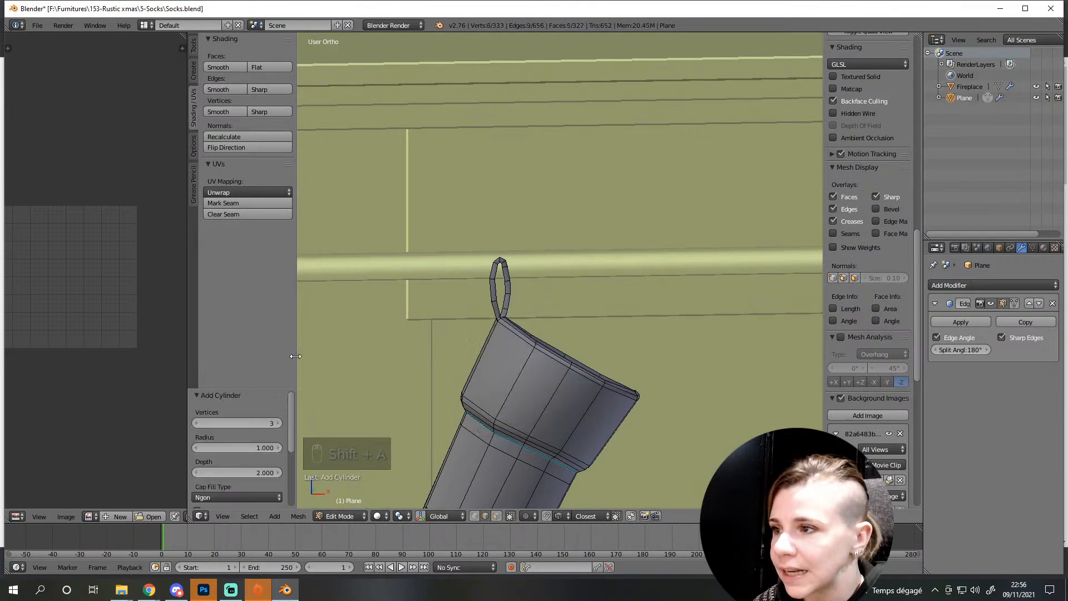
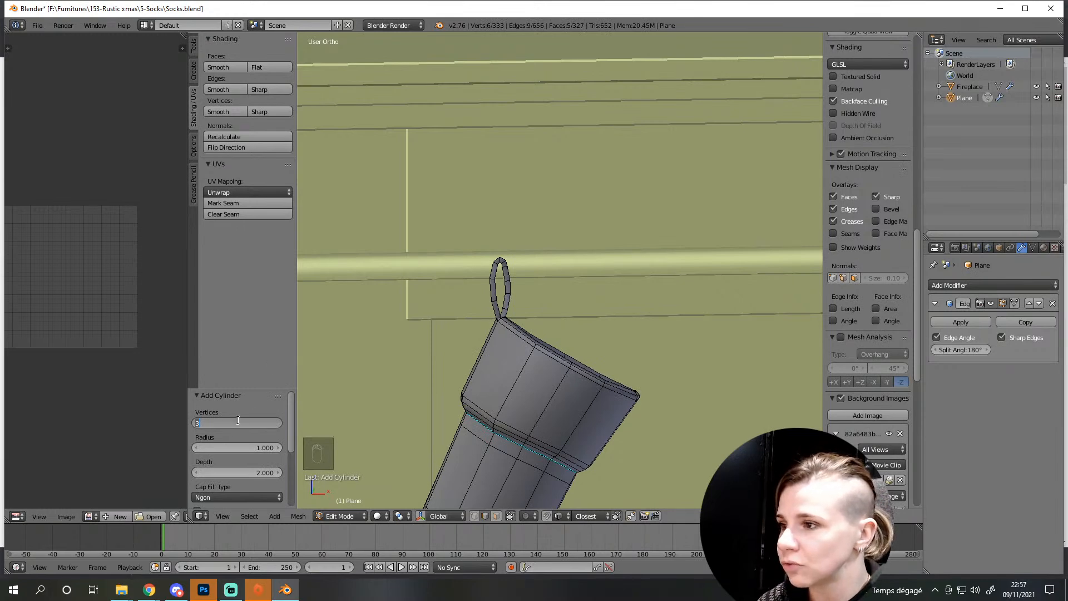
key("Return")
key("KP_Decimal")
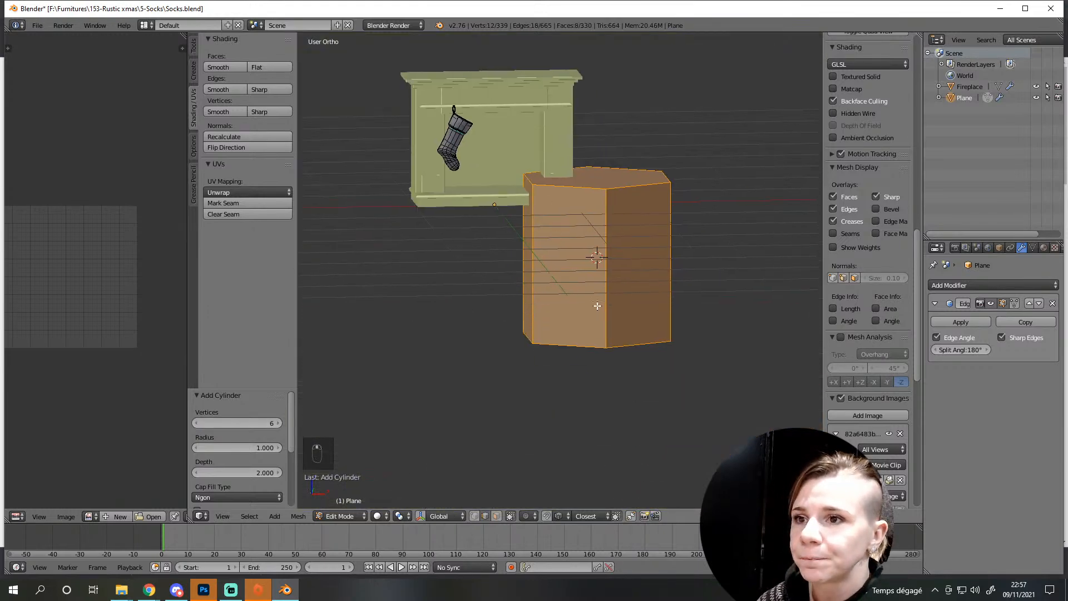
Delete the bottom cap face of the hexagonal cylinder
middle_click_drag(598, 307, 584, 233)
right_click(588, 380)
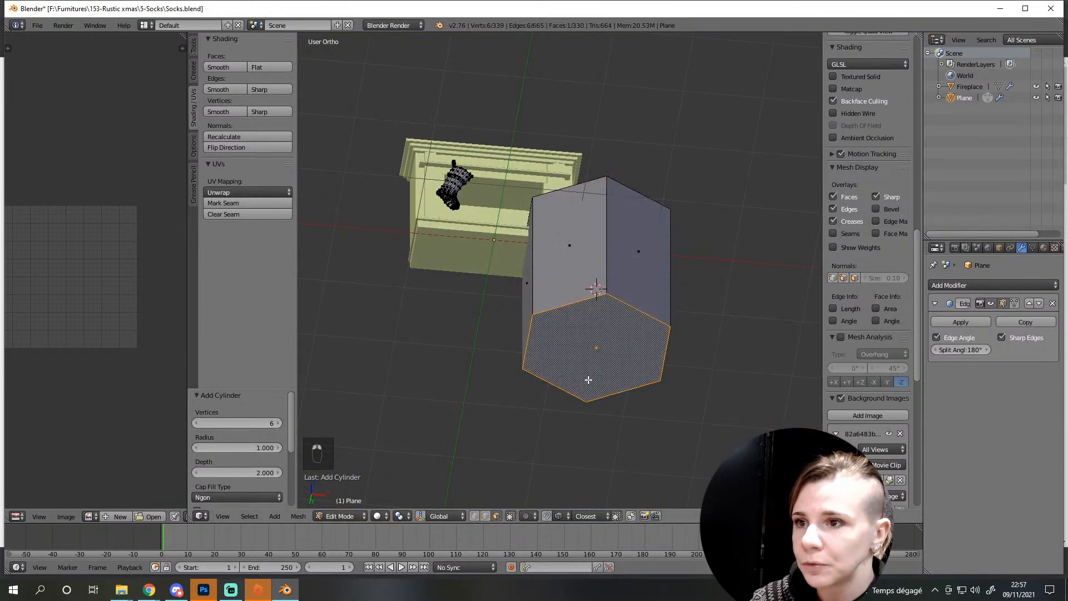
key("Delete")
left_click(577, 379)
Select the whole hexagonal cylinder and rotate it 90° about the X axis
key("l")
key("l")
middle_click_drag(631, 287, 605, 352)
key("r")
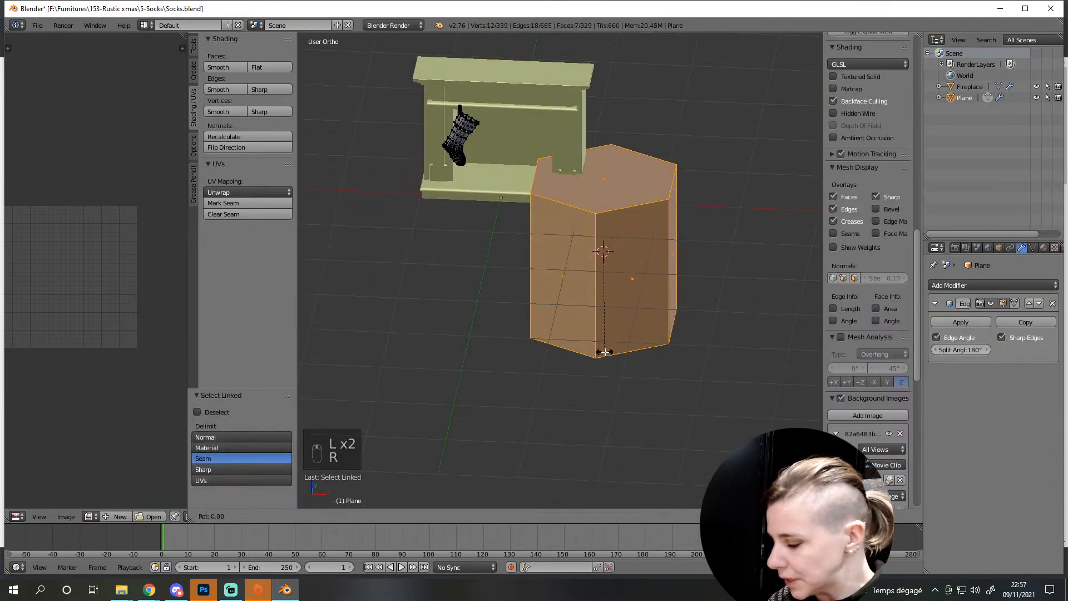
key("x")
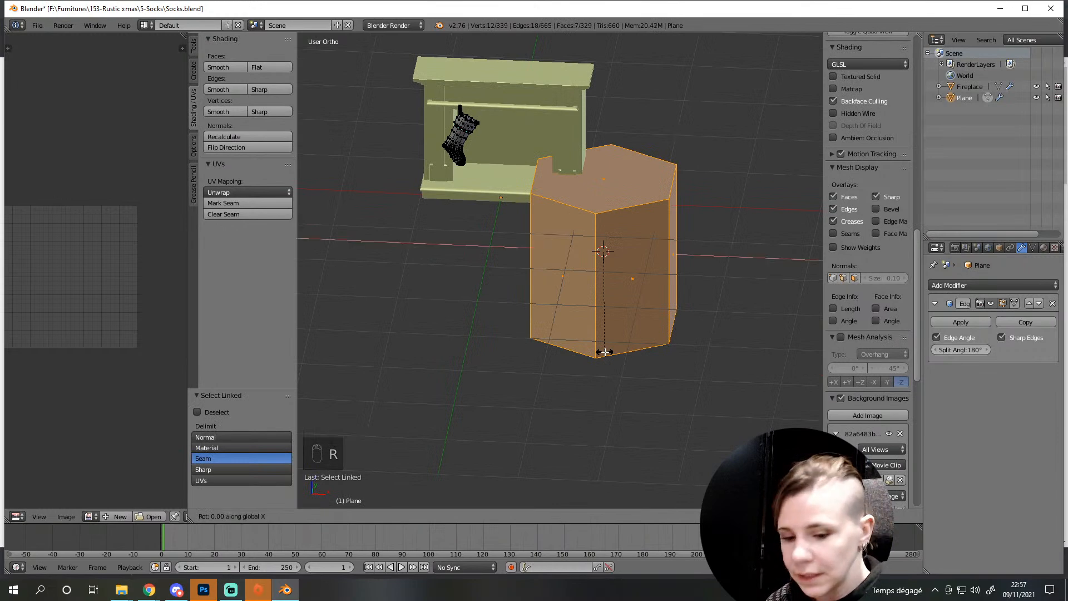
key("9")
key("0")
key("Return")
key("KP_1")
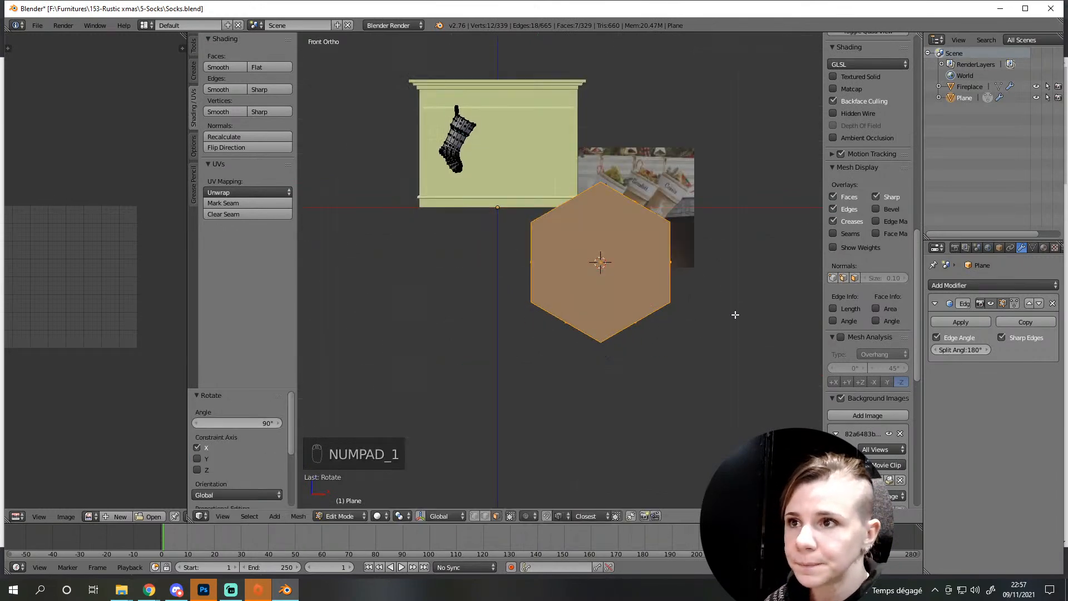
In front view, scale the hexagonal cylinder down and move it up to the stocking's hanging loop
key("s")
left_click(606, 269)
key("g")
left_click(457, 129)
scroll(457, 129, "up", 6)
key("g")
left_click(531, 190)
In wireframe view, shrink the cylinder further and move it -0.002 in X and -0.009 in Z inside the loop's top
key("e")
key("ctrl+z")
key("z")
key("s")
left_click(541, 209)
key("g")
left_click(526, 210)
middle_click_drag(525, 210, 494, 269)
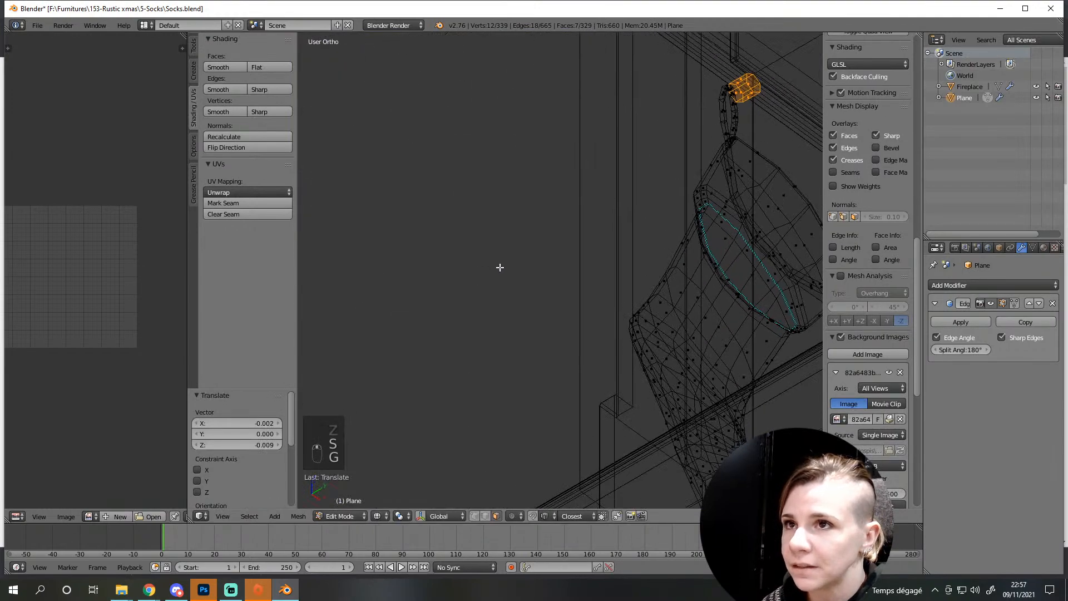
In top view, move the cylinder -0.040 along Y and fine-tune its position at the hanging loop
key("KP_7")
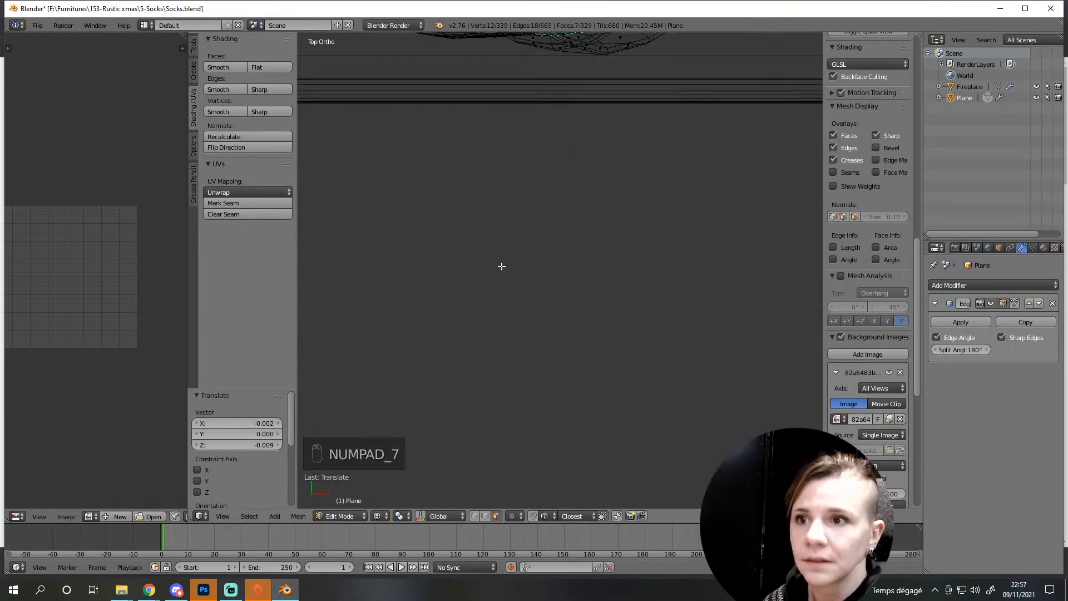
middle_click_drag(542, 58, 550, 252, "shift")
key("g")
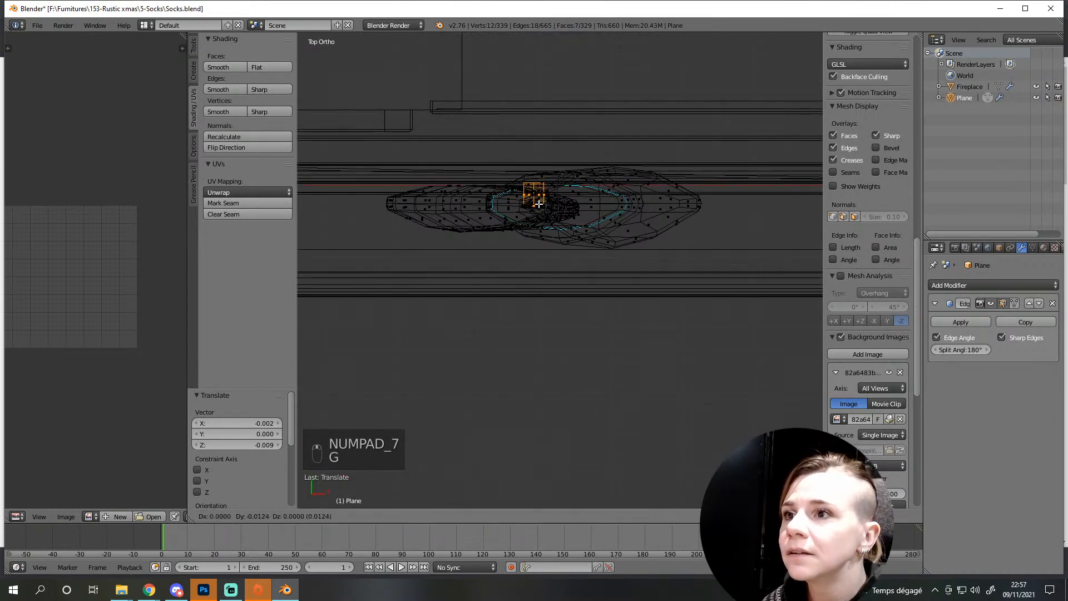
left_click(544, 261)
scroll(539, 291, "up", 3)
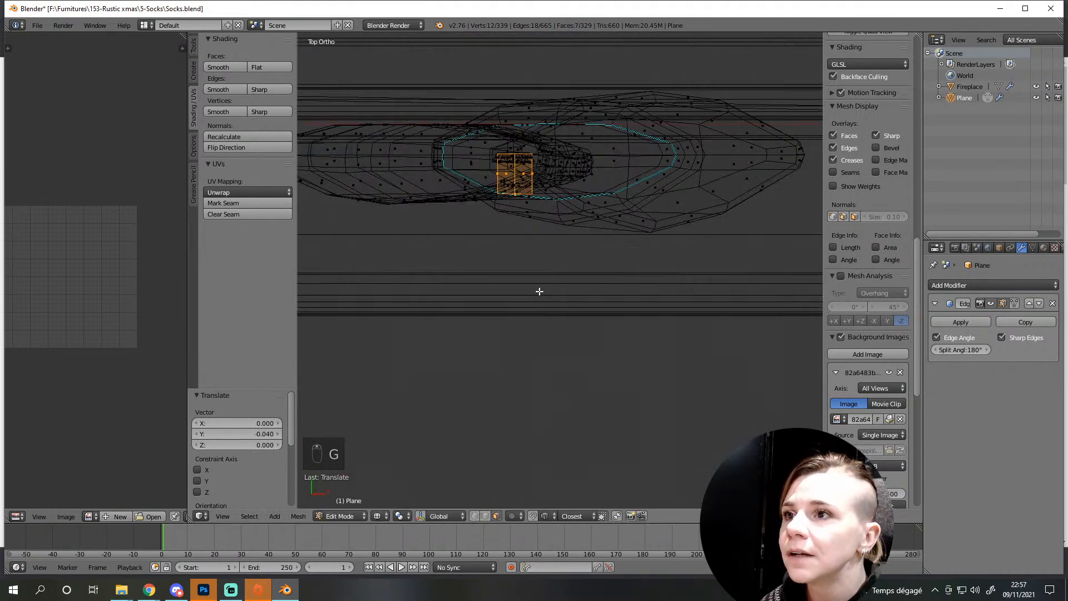
key("g")
left_click(517, 216)
In solid view, scale the cylinder's front face to 0.659 and move it 0.030 along Y to form a flat nail head
scroll(522, 278, "up", 5)
key("z")
mouse_move(522, 295)
middle_mouse_down()
mouse_move(576, 256)
mouse_move(581, 217)
middle_mouse_up()
middle_click_drag(582, 217, 629, 417, "shift")
right_click(554, 311)
middle_click_drag(597, 340, 594, 336)
key("s")
left_click(596, 333)
key("g")
key("y")
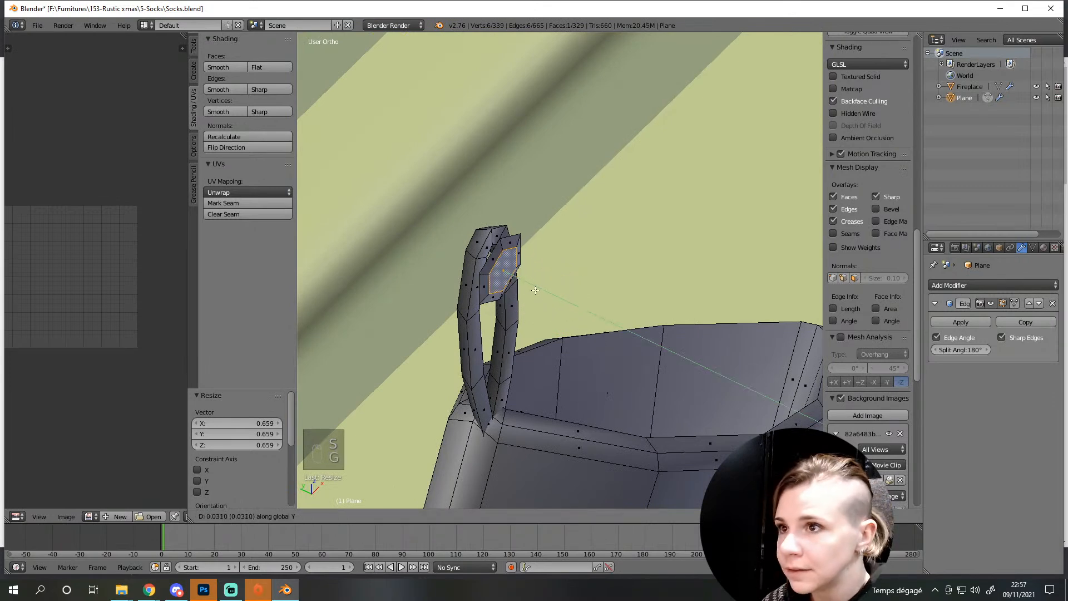
left_click(538, 294)
With the Fireplace hidden, extrude the nail head's open back edge in place and scale it inward, finishing with a factor of 0.635
middle_click_drag(508, 305, 479, 432)
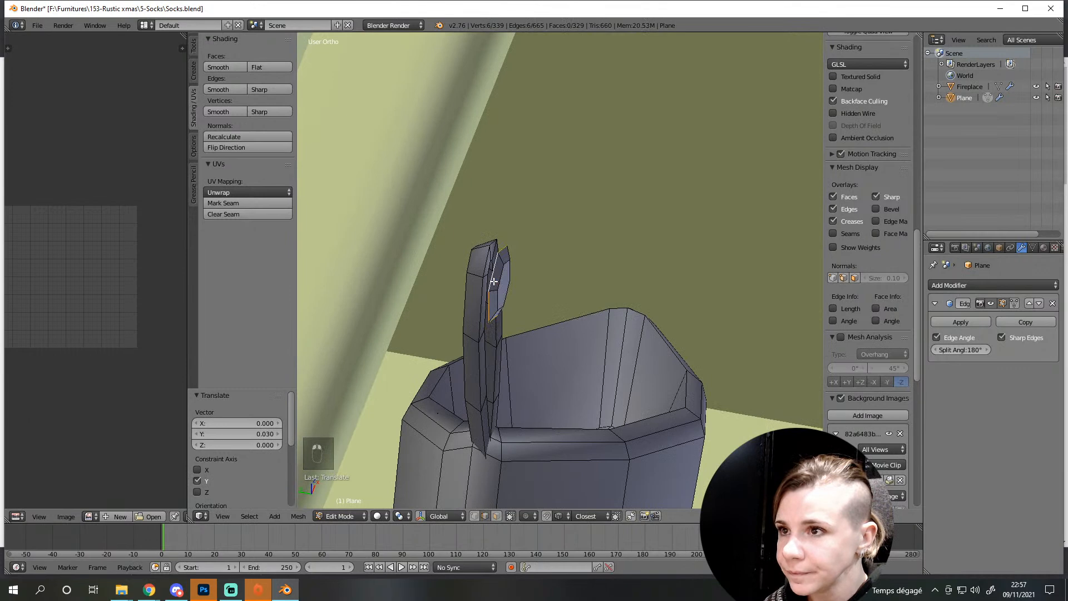
key("e")
right_click(495, 282)
key("s")
left_click(552, 276)
middle_click_drag(552, 275, 608, 313)
left_click(1035, 86)
key("s")
left_click(588, 301)
key("ctrl+KP_1")
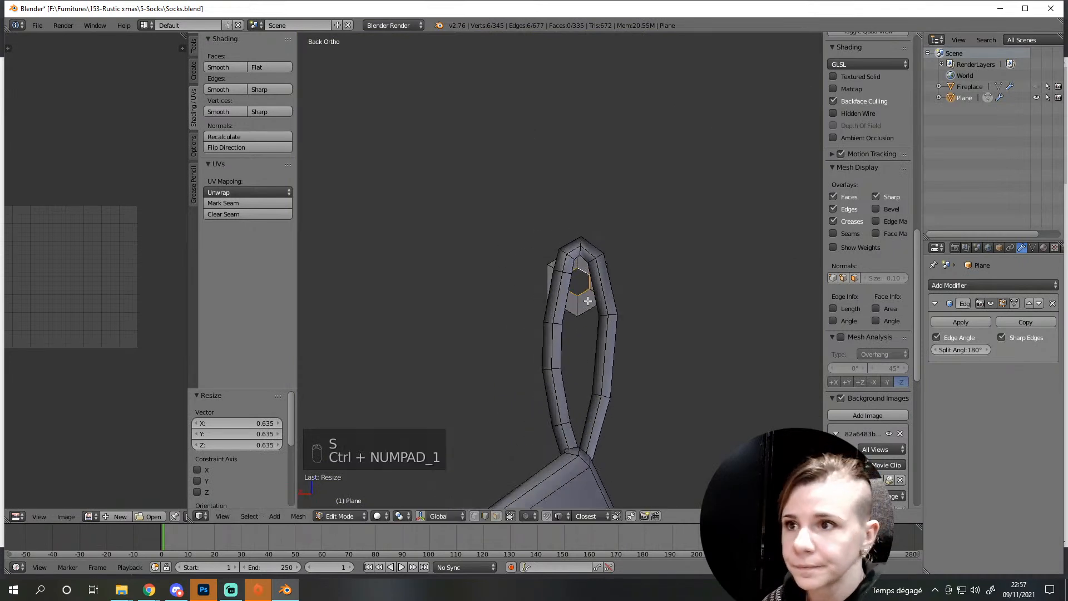
key("g")
left_click(578, 314)
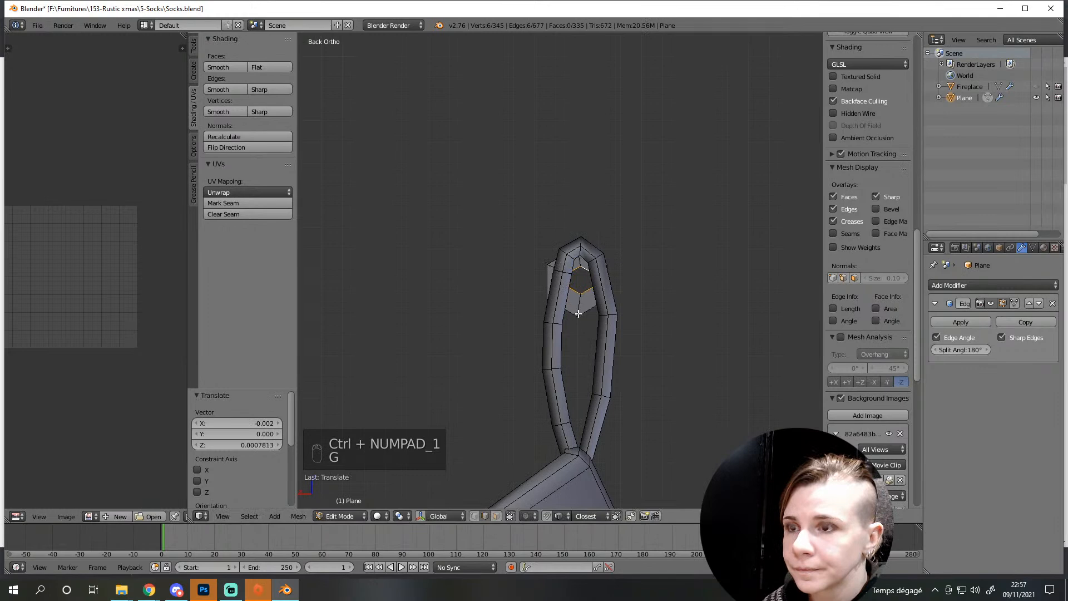
key("ctrl+z")
Scale the inner back edge loop to 0.674 and extrude it 0.066 along Y as the nail's shaft
key("s")
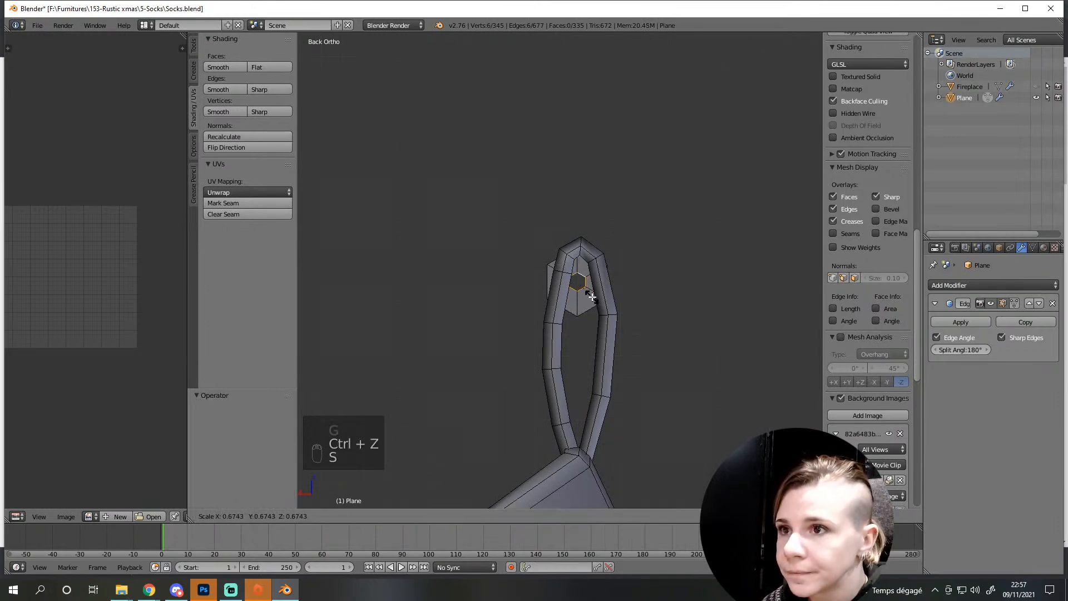
left_click(591, 297)
middle_click_drag(592, 297, 608, 433)
key("e")
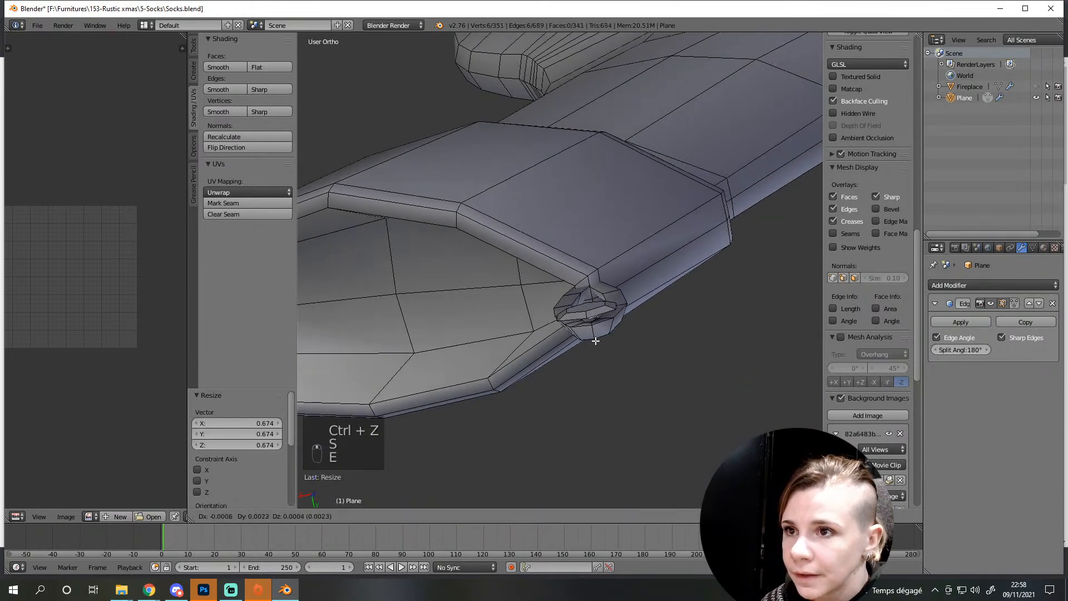
key("y")
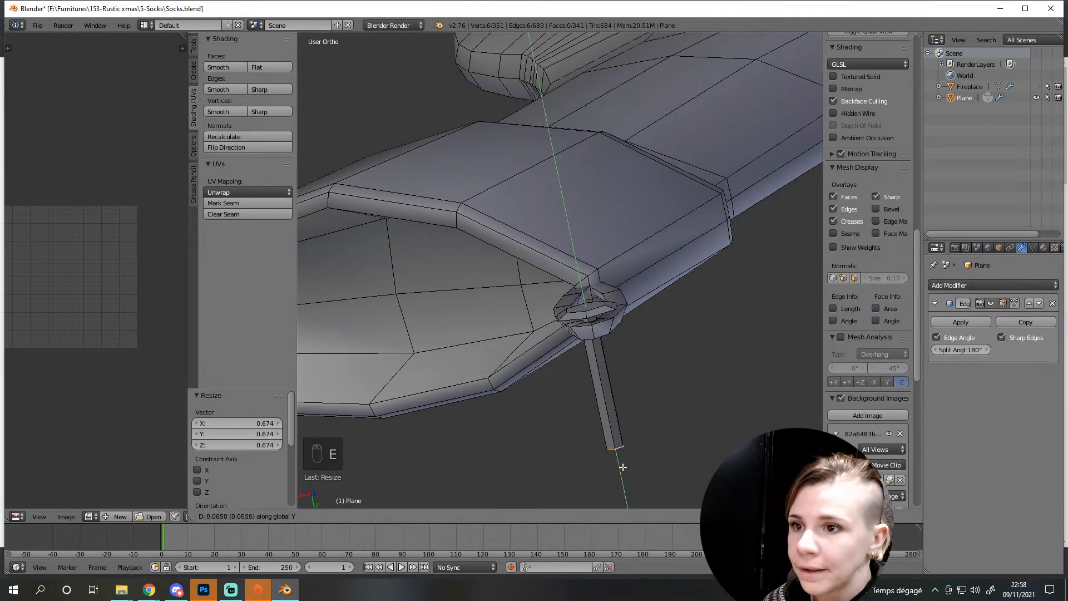
left_click(628, 470)
Merge the vertices at the shaft's end at their center to form the nail's point
middle_click_drag(627, 470, 659, 330)
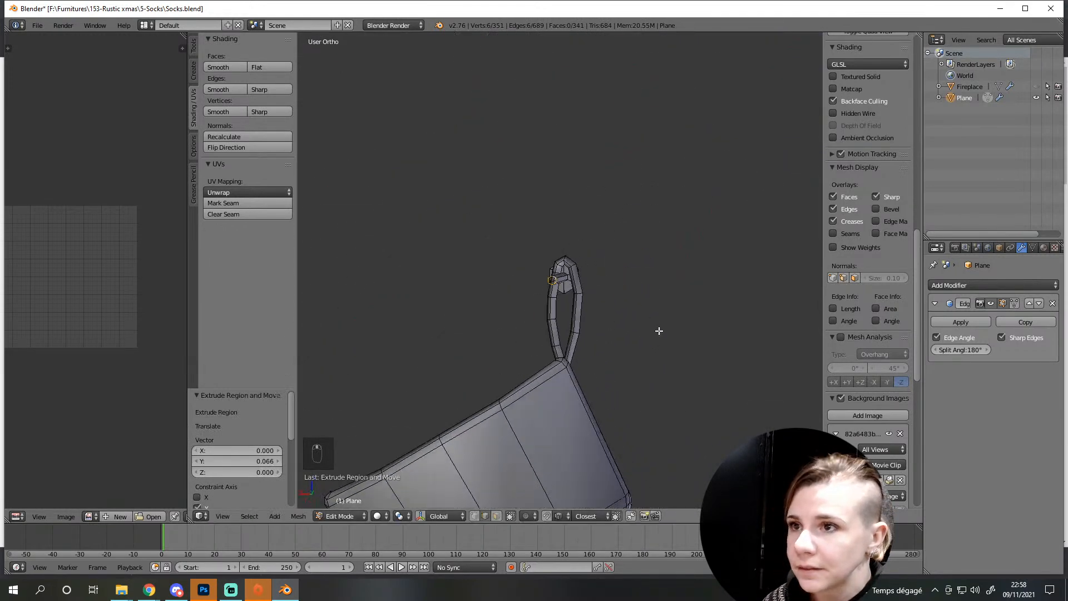
key("alt+m")
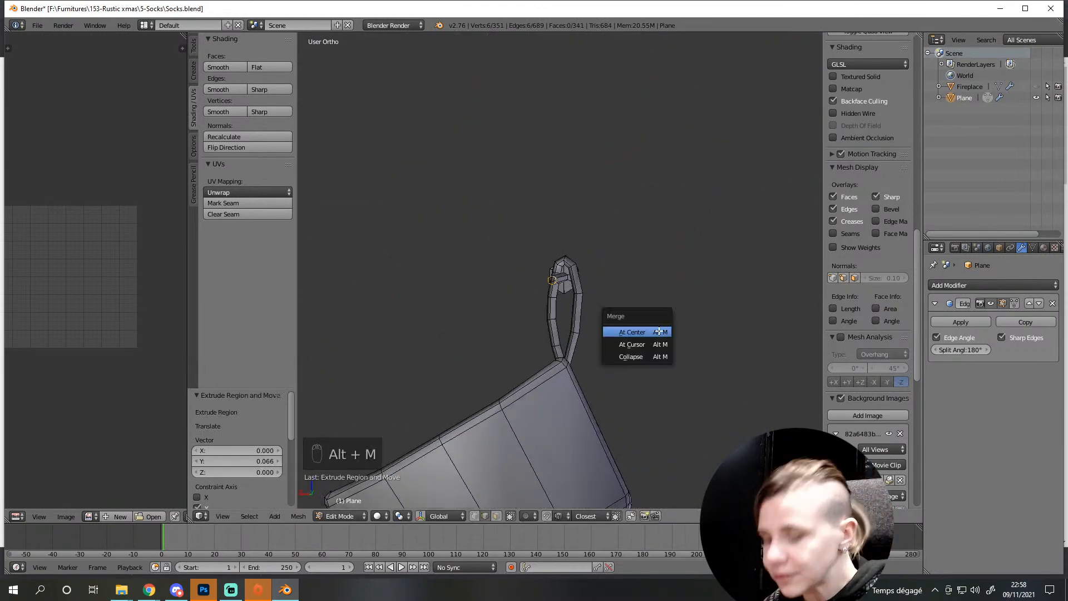
left_click(659, 332)
Reveal any hidden geometry, leave edit mode and make the Fireplace visible again
scroll(619, 288, "down", 5)
middle_click_drag(620, 288, 486, 337)
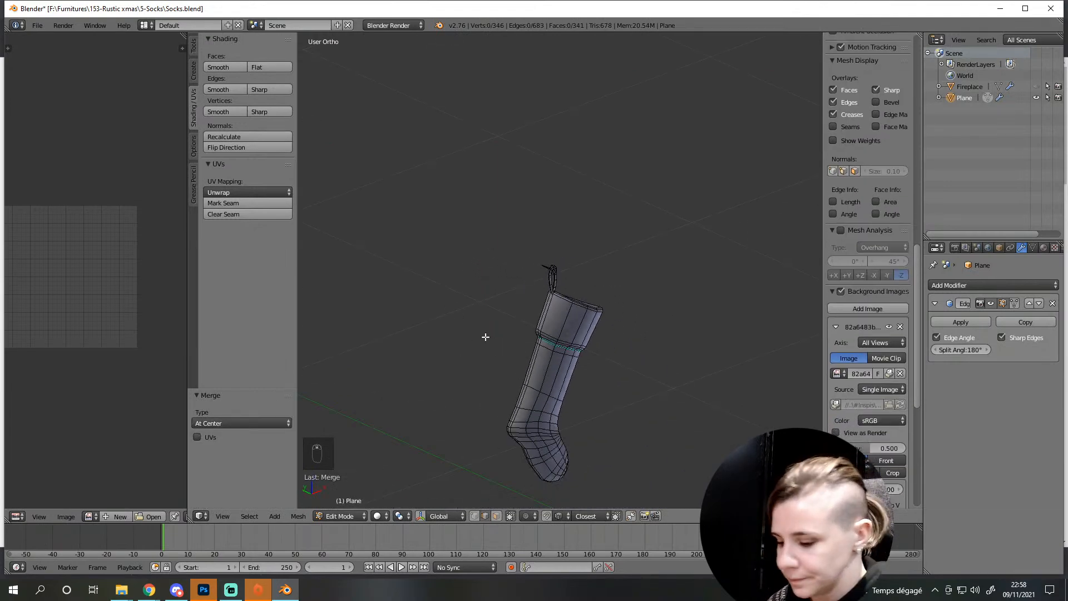
key("alt+h")
key("Tab")
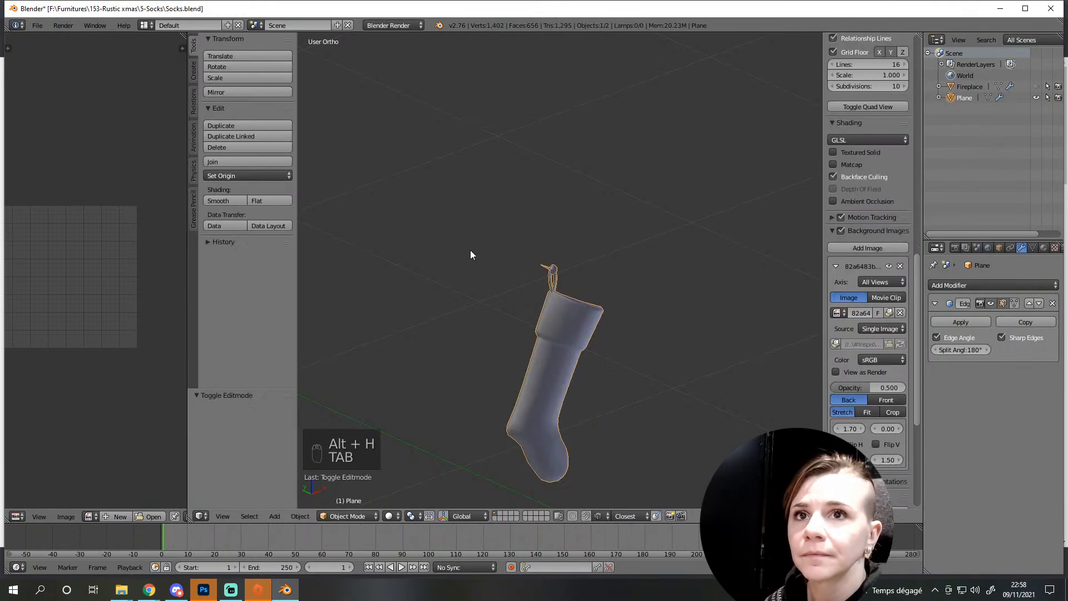
left_click(1036, 86)
Select the whole nail in edit mode and scale it by 0.492 on X and Z, leaving Y out
scroll(550, 328, "up", 11)
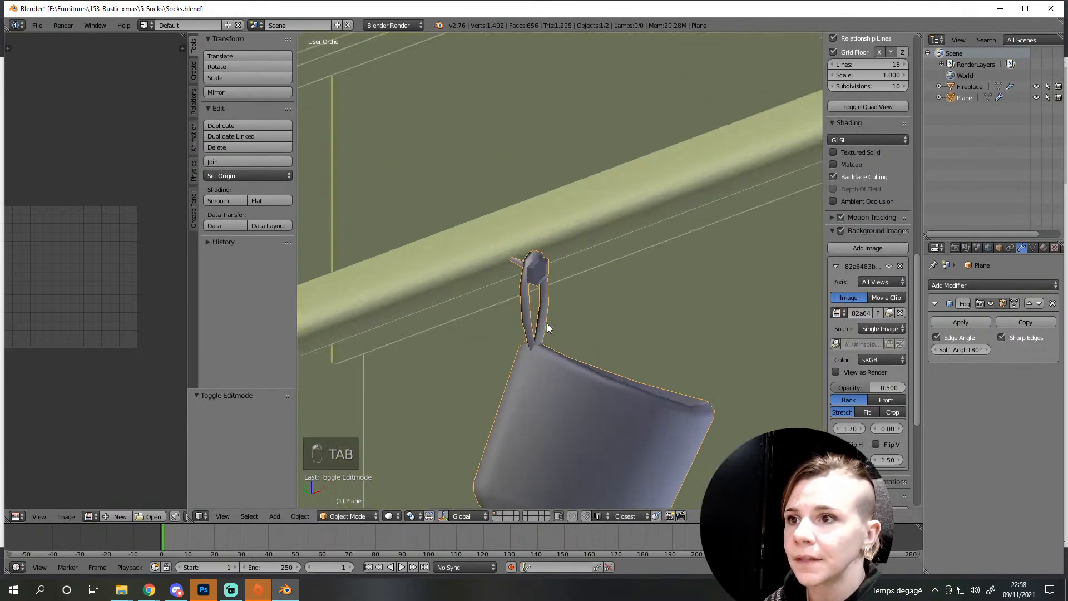
mouse_move(516, 319)
middle_mouse_down()
mouse_move(434, 306)
mouse_move(592, 317)
middle_mouse_up()
scroll(517, 305, "up", 4)
key("Tab")
key("l")
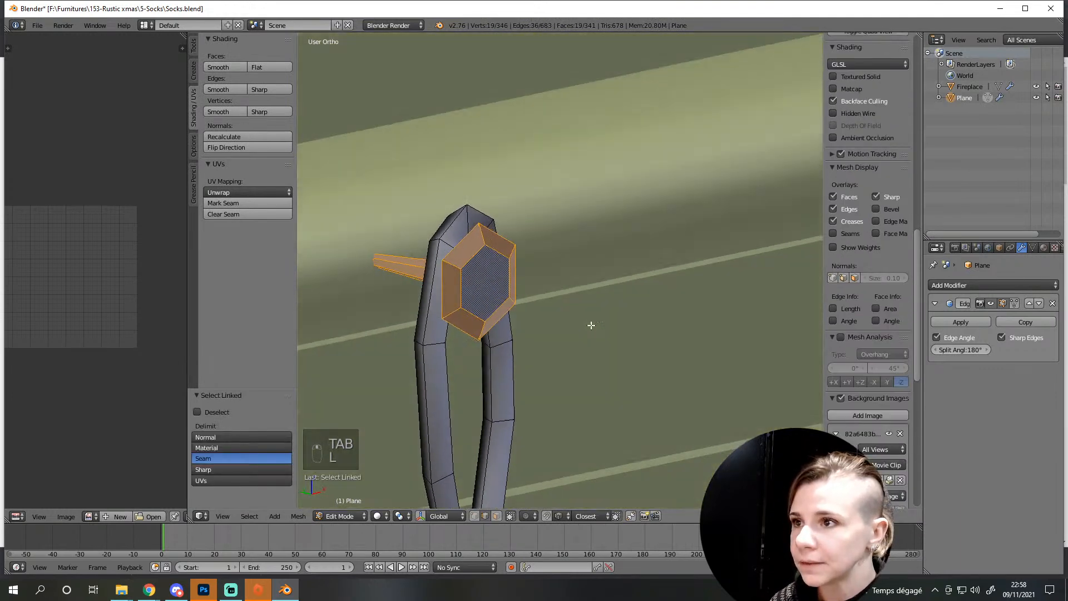
key("s")
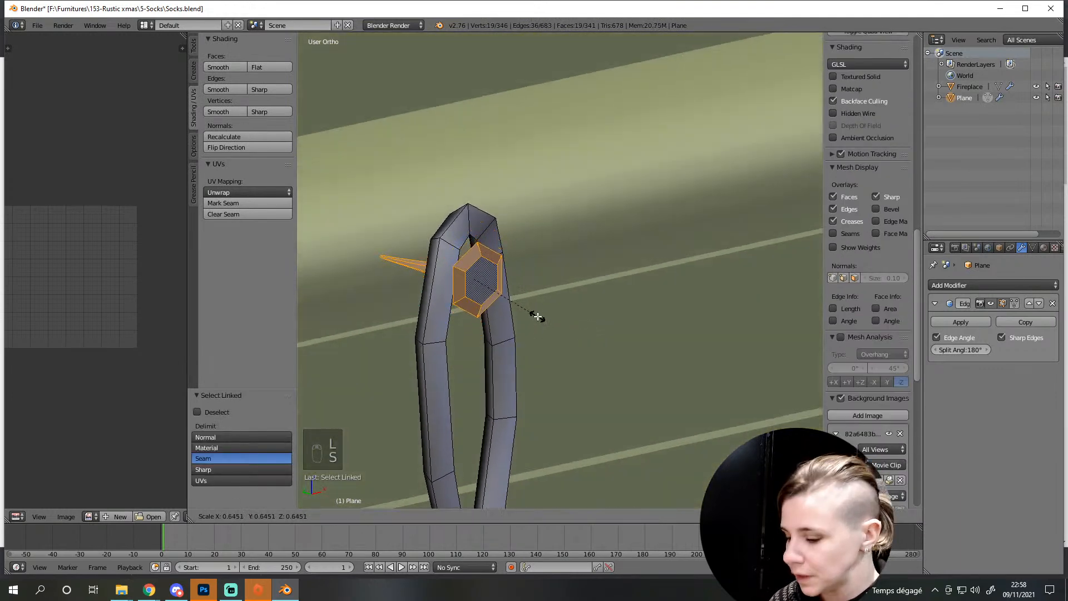
key("shift+y")
left_click(521, 311)
Raise the nail 0.010 along Z inside the hanging loop, then deselect it and leave edit mode
key("g")
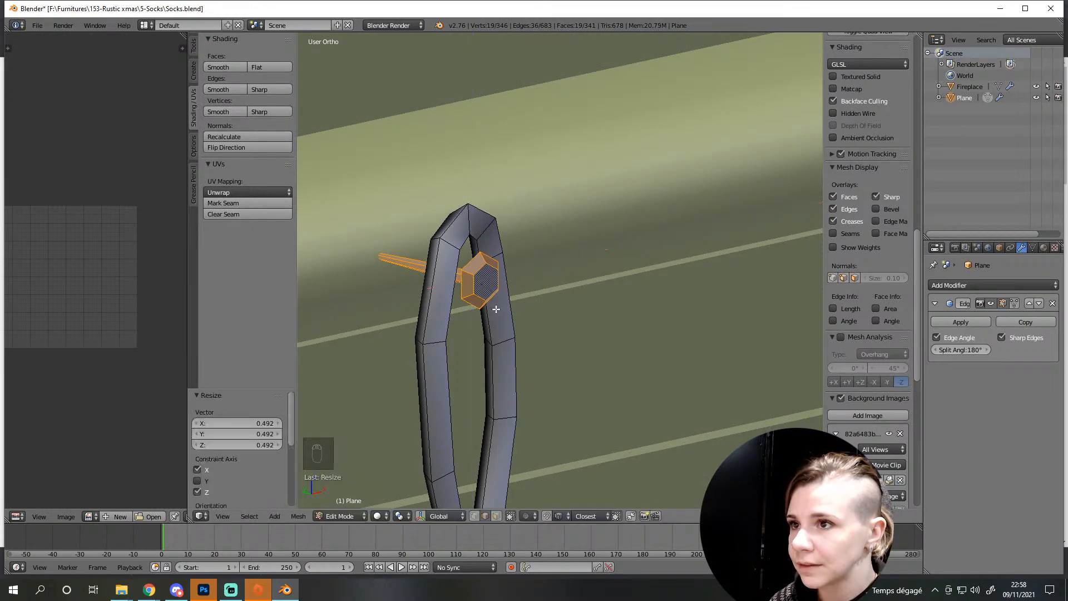
key("z")
left_click(489, 274)
scroll(489, 275, "down", 10)
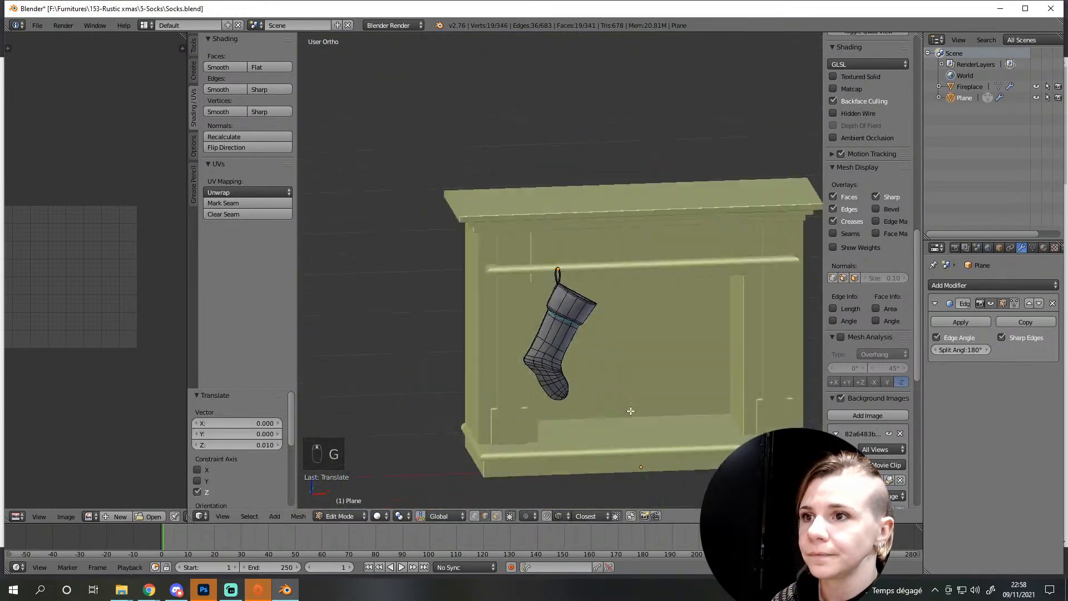
middle_click_drag(630, 410, 541, 423)
scroll(542, 424, "up", 8)
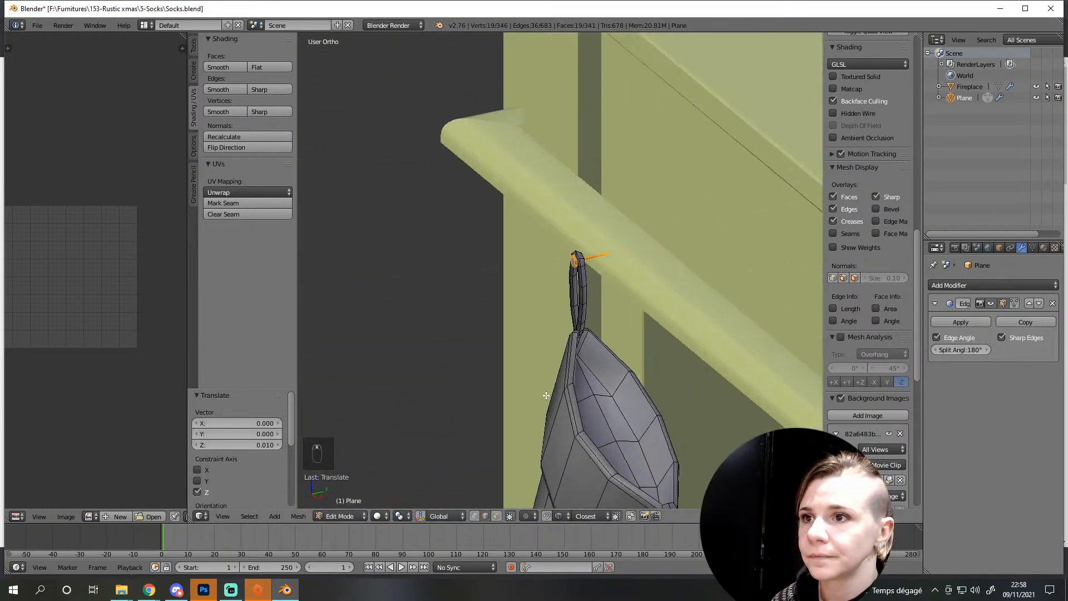
key("a")
key("Tab")
Move the whole stocking along Y toward the fireplace, then adjust its height along Z beneath the moulding
scroll(549, 390, "down", 2)
scroll(549, 385, "down", 8)
middle_click_drag(573, 387, 713, 392)
scroll(676, 408, "up", 8)
right_click(564, 353)
key("g")
key("y")
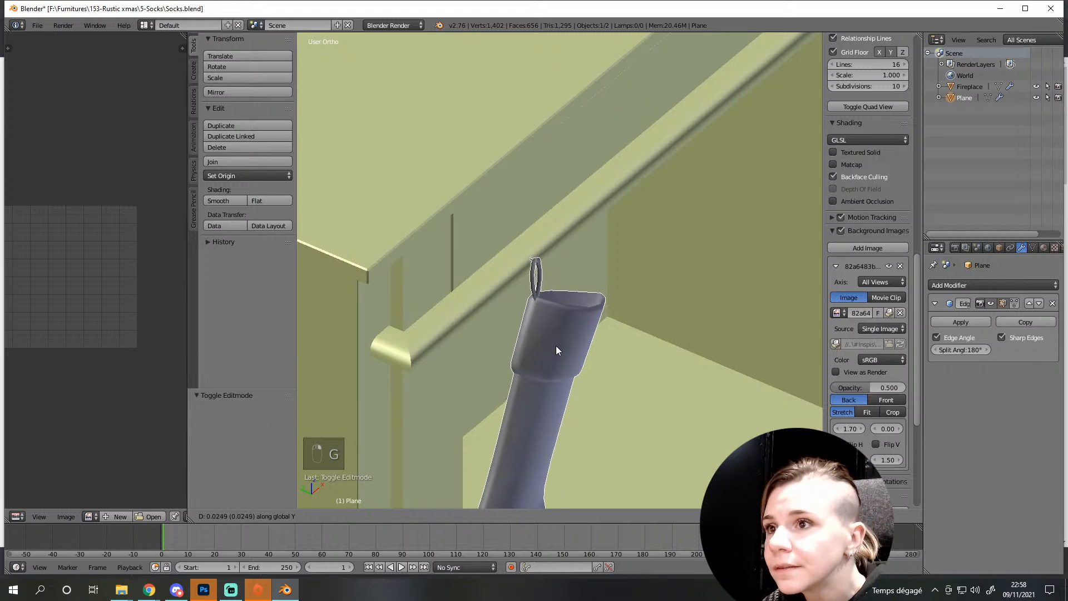
left_click(555, 346)
middle_click_drag(550, 346, 416, 267)
key("g")
key("z")
left_click(488, 329)
scroll(488, 328, "up", 2)
scroll(540, 329, "down", 1)
Mark the rim edges of the nail head as sharp, hide the Fireplace and leave edit mode
key("Tab")
left_click(264, 90)
left_click(1036, 87)
middle_click_drag(608, 239, 550, 276)
scroll(573, 215, "up", 2)
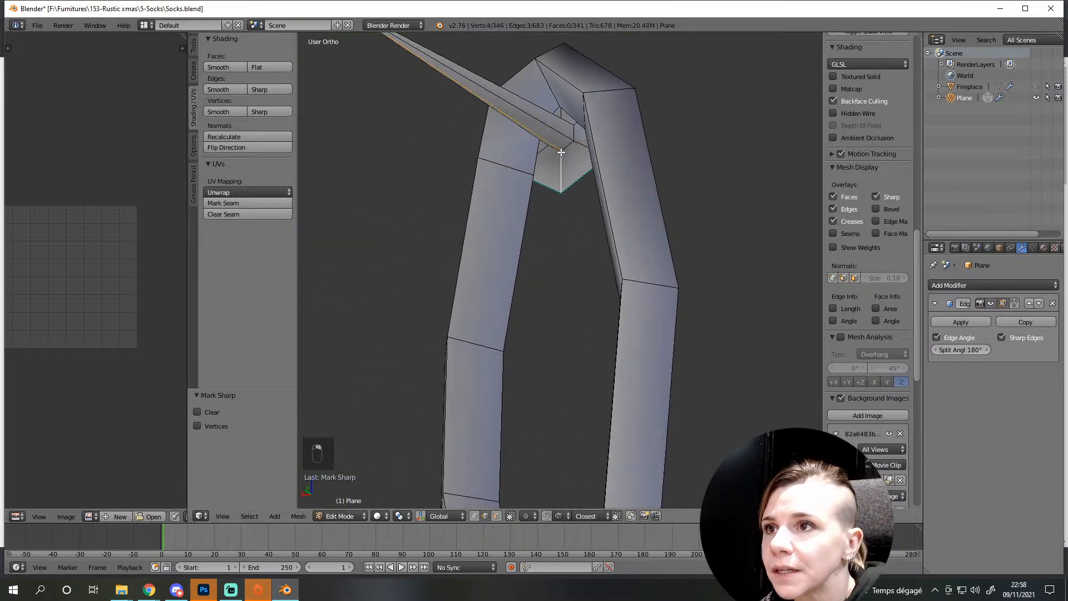
scroll(658, 272, "down", 4)
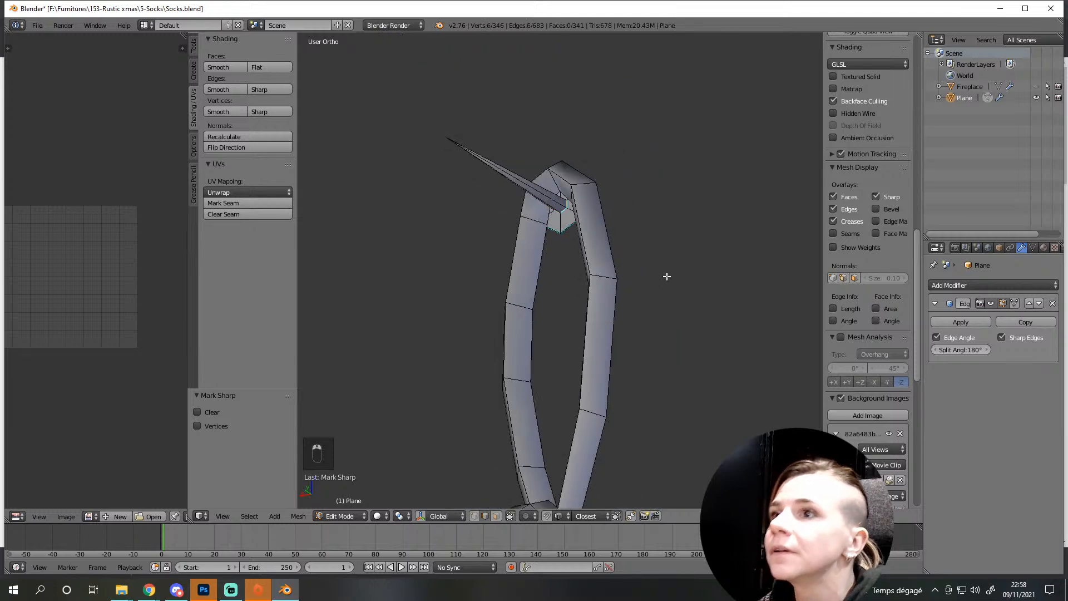
key("a")
middle_click_drag(669, 281, 541, 303)
scroll(570, 381, "down", 2)
key("Tab")
scroll(568, 333, "down", 3)
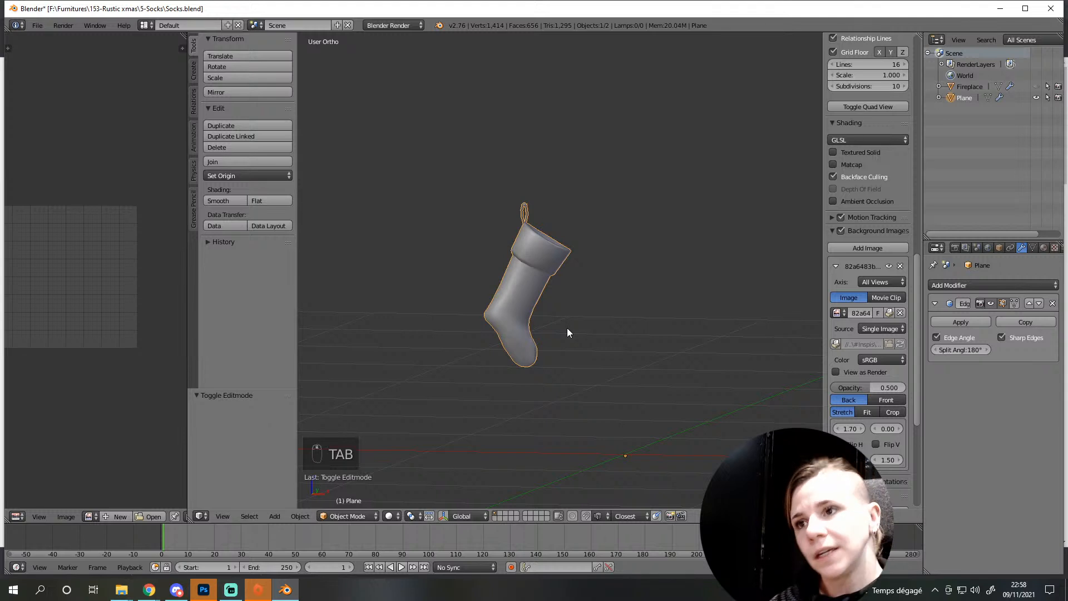
Mark UV seams around the nail head's rim and along one edge of its shaft
key("KP_1")
scroll(568, 332, "down", 3)
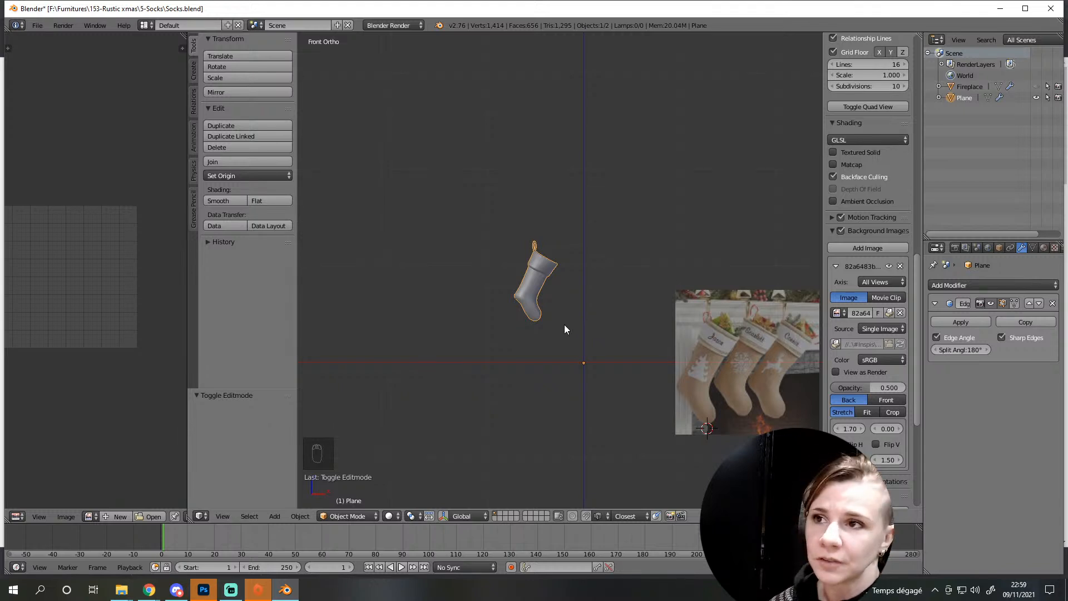
scroll(564, 325, "up", 4)
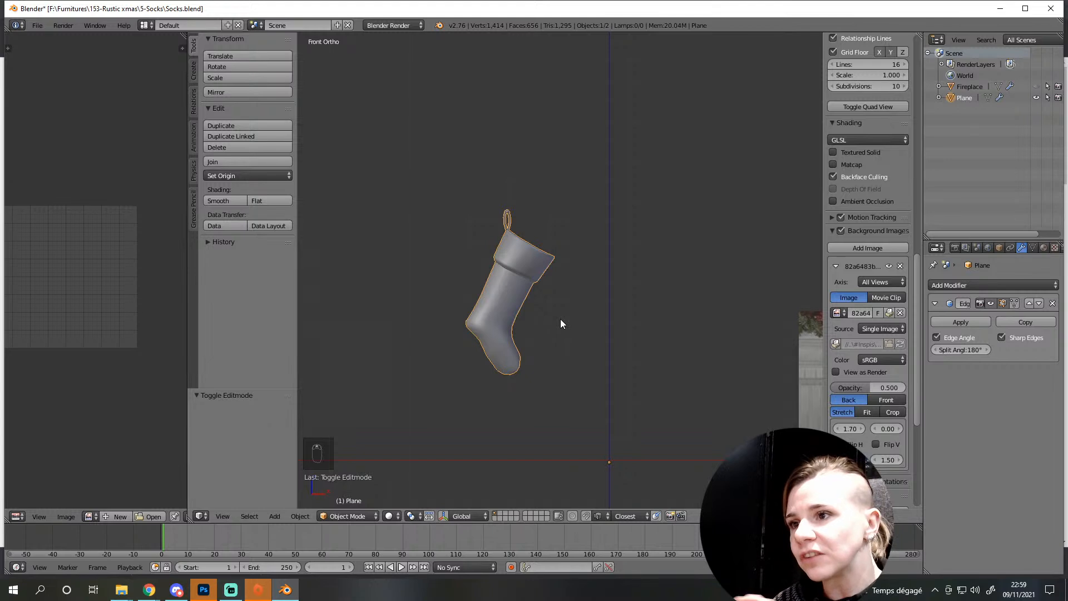
middle_click_drag(558, 324, 464, 426)
key("Tab")
scroll(553, 424, "up", 8)
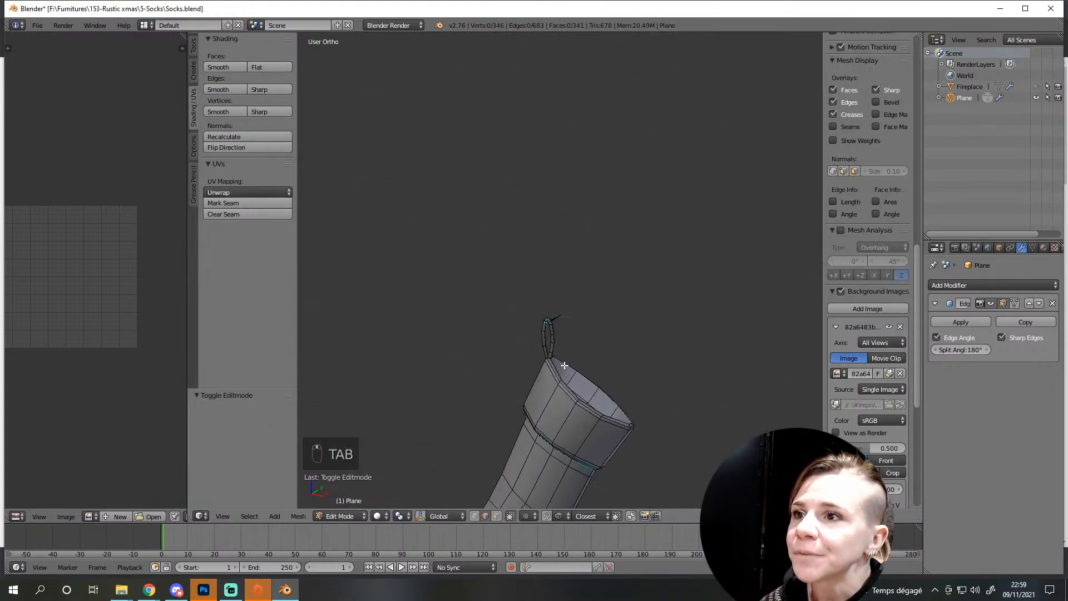
scroll(567, 250, "up", 3)
middle_click_drag(567, 250, 581, 336, "shift")
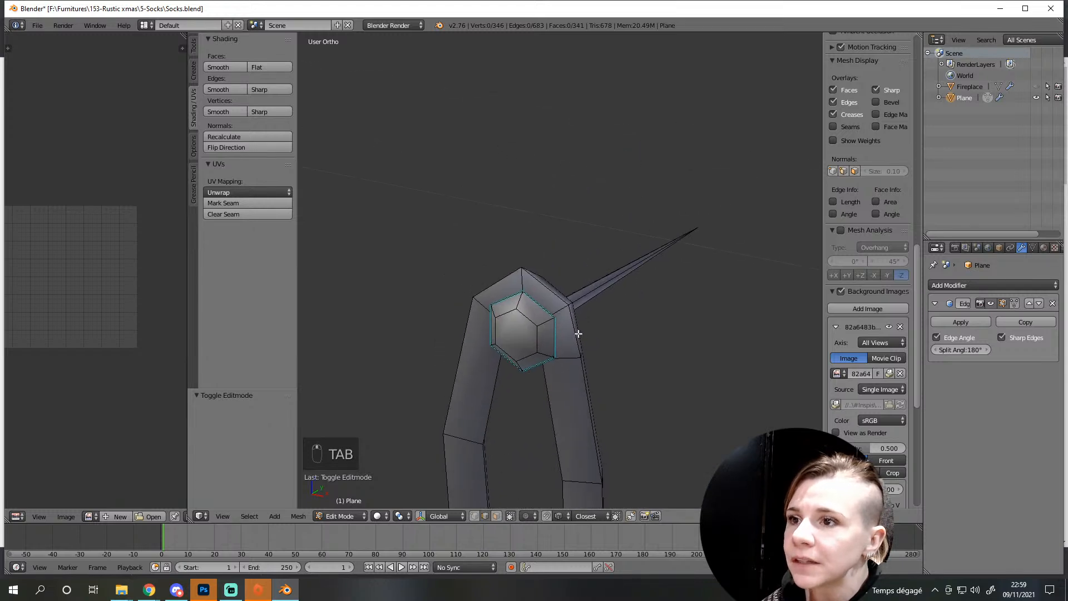
left_click(554, 327, "alt")
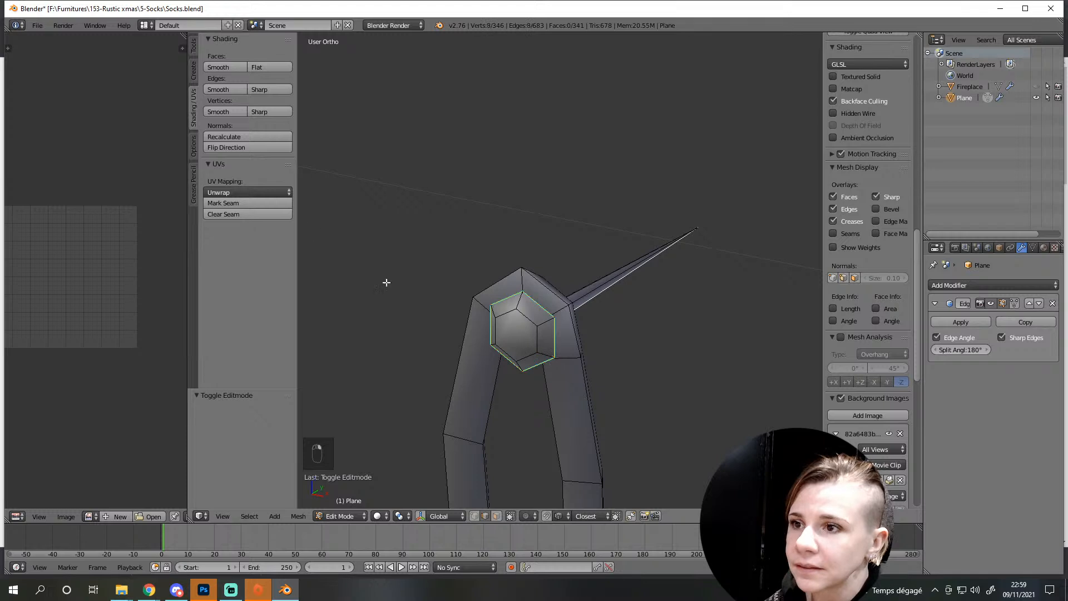
left_click(223, 203)
Mark a UV seam along the lengthwise edge loop of the hanging loop
scroll(450, 308, "down", 4)
middle_click_drag(451, 307, 501, 236, "shift")
left_click(515, 321, "alt")
left_click(231, 203)
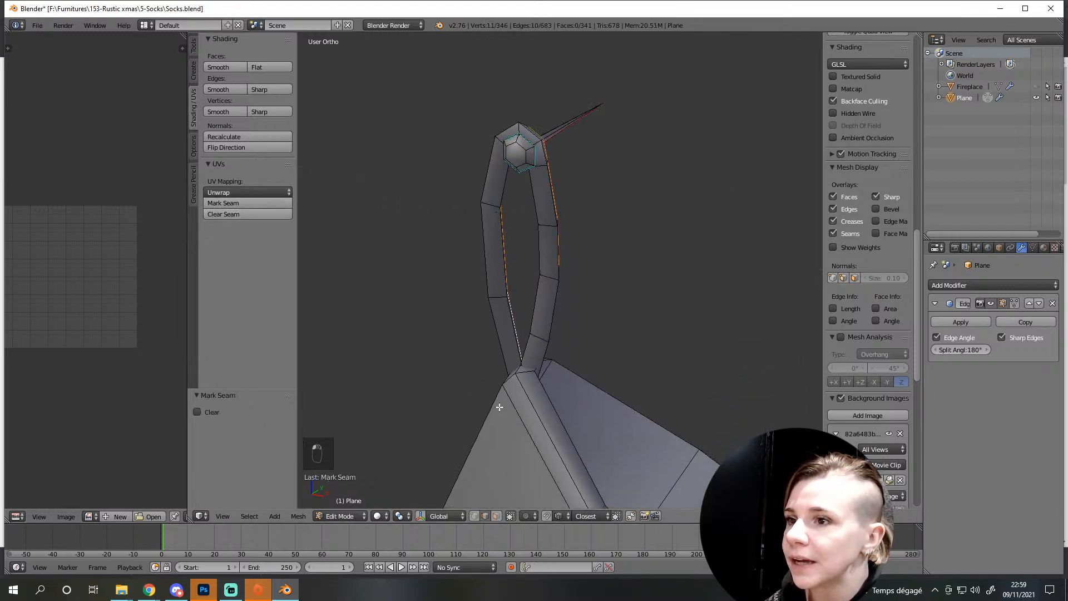
key("z")
scroll(531, 392, "down", 8)
key("z")
Select the lengthwise centre edge loop running around the stocking and through the inside of its opening
scroll(590, 393, "down", 4)
middle_click_drag(593, 393, 552, 300, "shift")
middle_click_drag(461, 304, 554, 286)
scroll(577, 319, "up", 4)
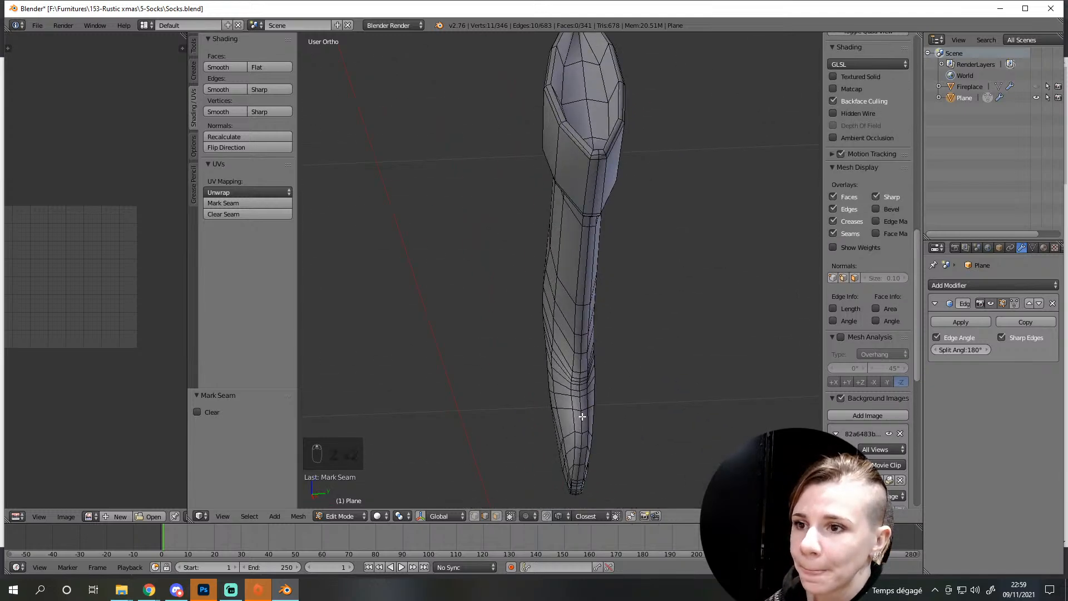
scroll(582, 423, "down", 4)
middle_click_drag(582, 424, 615, 434)
scroll(563, 371, "up", 4)
middle_click_drag(591, 294, 601, 300, "shift")
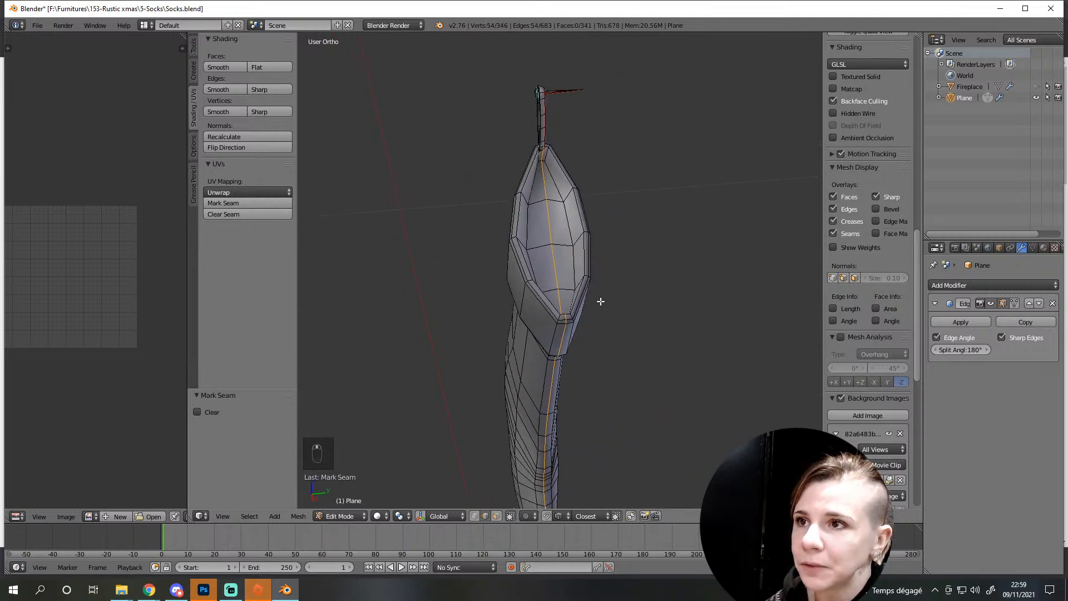
scroll(577, 372, "up", 2)
middle_click_drag(577, 372, 577, 305)
scroll(543, 358, "down", 3)
middle_click_drag(544, 358, 530, 400)
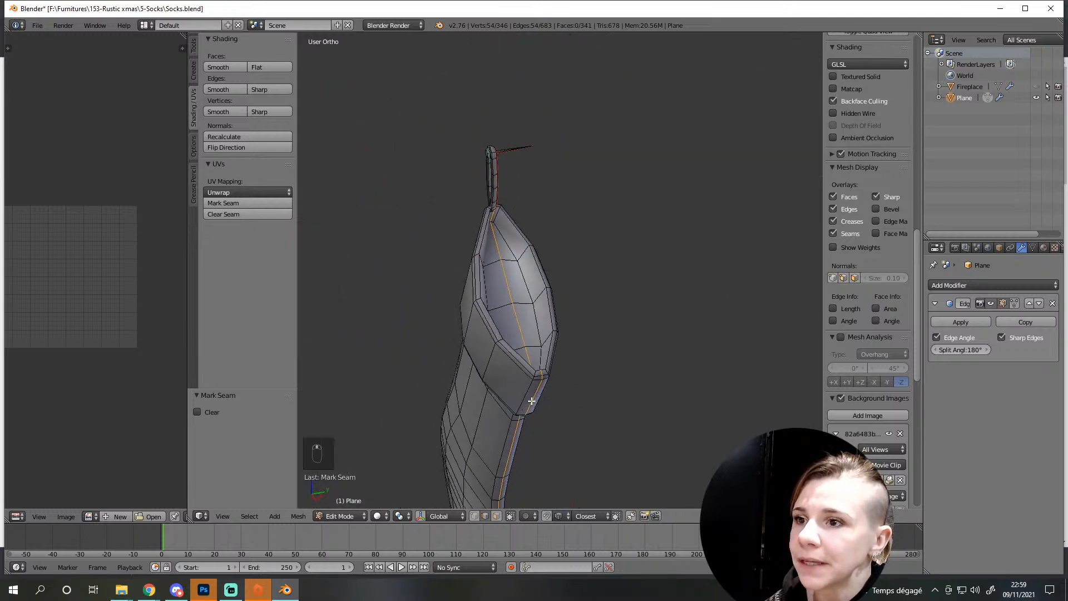
scroll(533, 422, "up", 4)
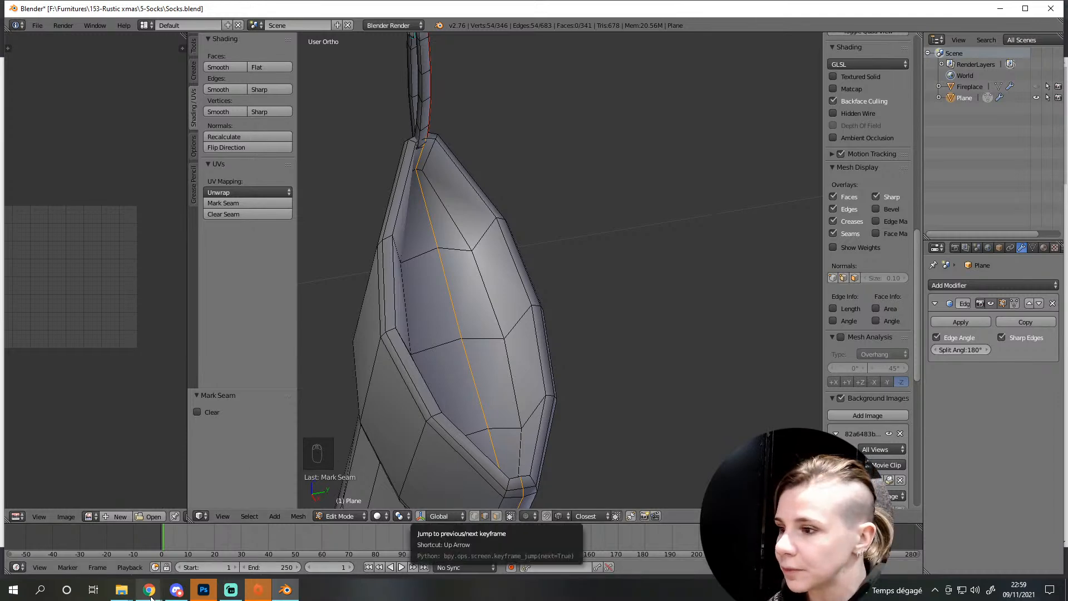
mouse_move(149, 589)
mouse_move(240, 541)
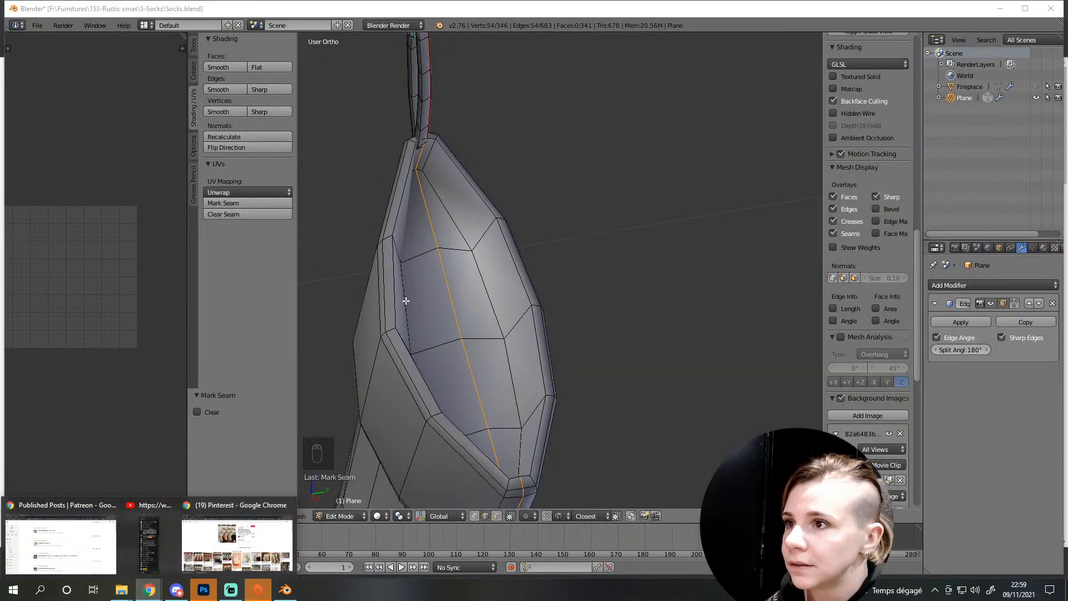
Mark seams along the stocking's outer centre loop and the opening's inner rim, excluding the centre edges inside the opening
middle_click_drag(406, 300, 448, 394)
left_click(481, 373, "alt+shift")
middle_click_drag(536, 408, 533, 285)
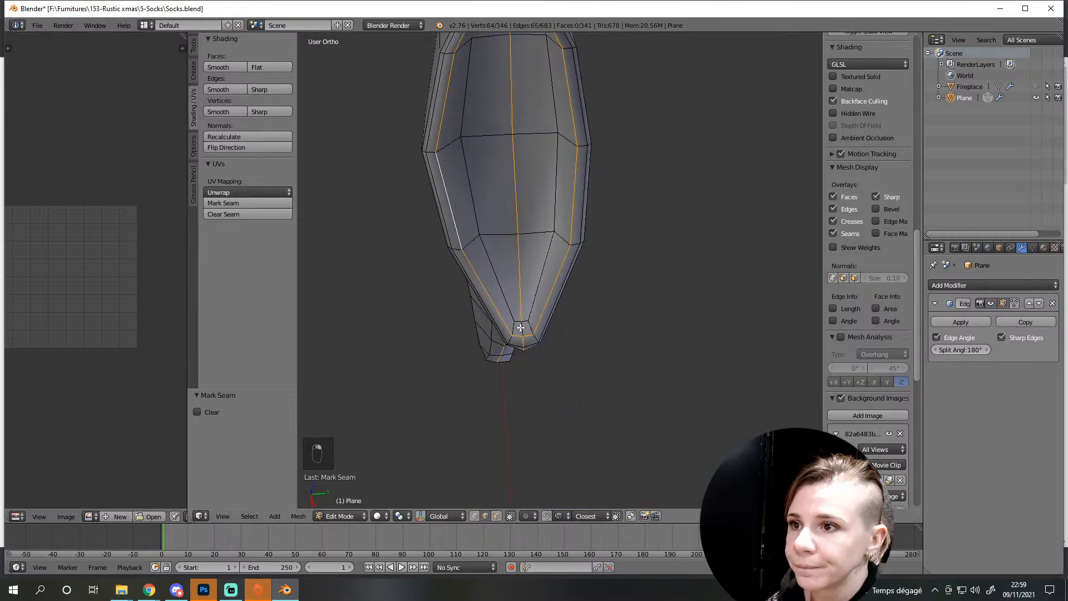
right_click_drag(520, 328, 519, 206, "shift")
scroll(507, 118, "down", 3)
middle_click_drag(509, 125, 528, 75)
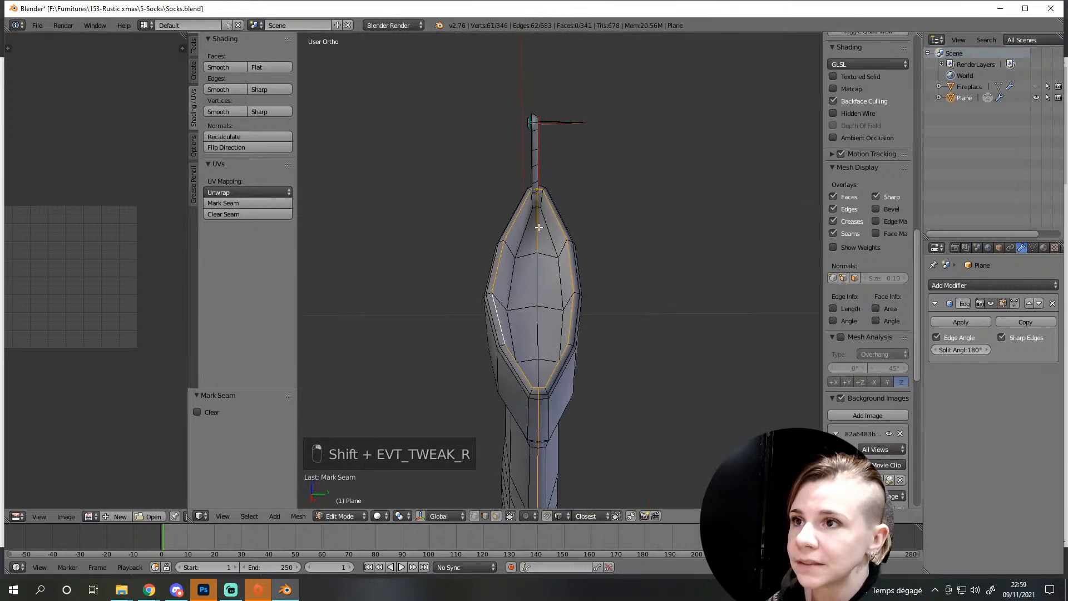
right_click(538, 198, "shift")
middle_click_drag(538, 198, 684, 82)
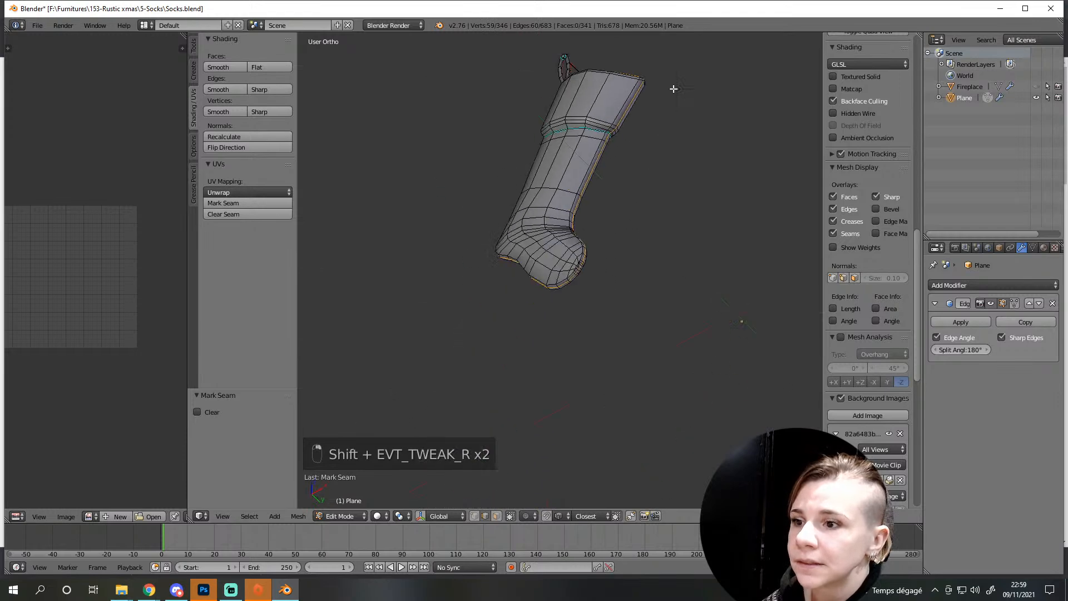
middle_click_drag(644, 295, 577, 324)
Select the entire stocking mesh, unwrap its UVs and widen the UV editor
key("a")
key("a")
key("a")
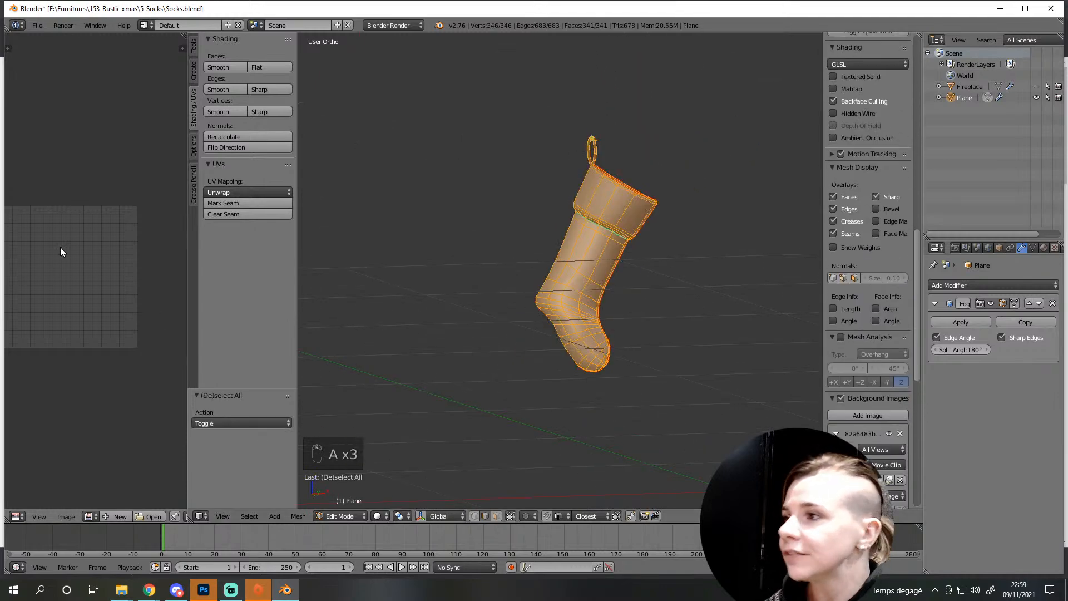
left_click(235, 193)
left_click(237, 206)
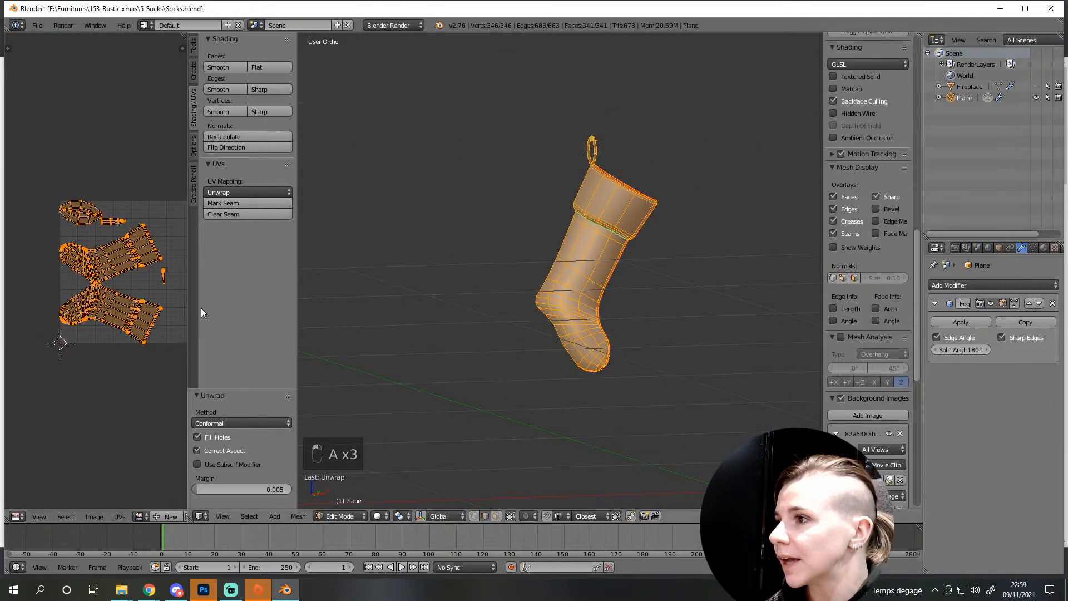
left_click_drag(187, 299, 257, 299)
scroll(157, 303, "up", 3)
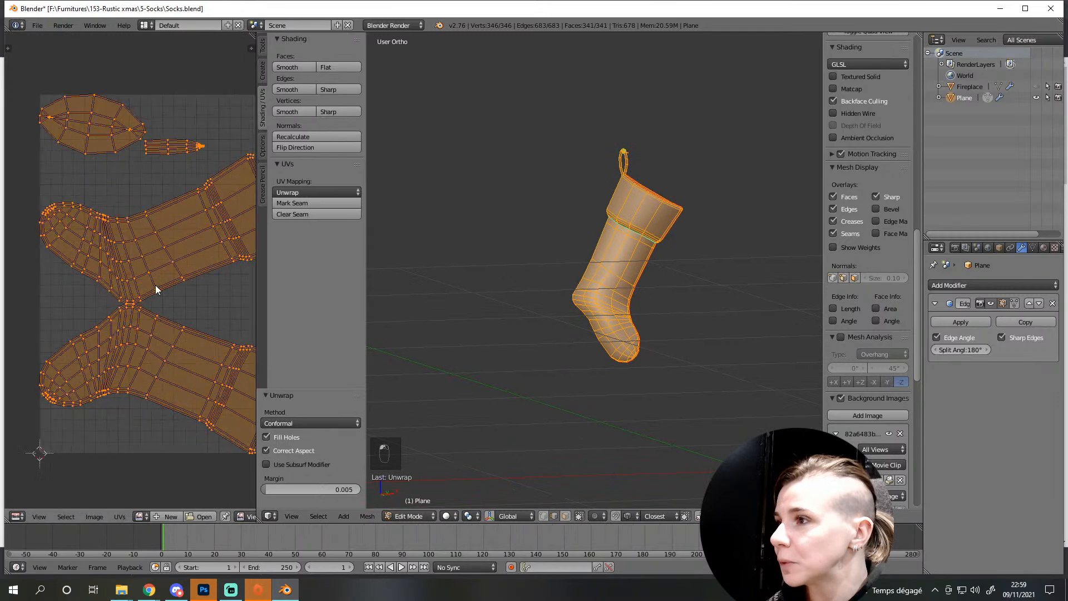
Examine the unwrapped UV islands of the stocking halves, opening interior, hanging loop and nail against the model
middle_click_drag(623, 250, 593, 251)
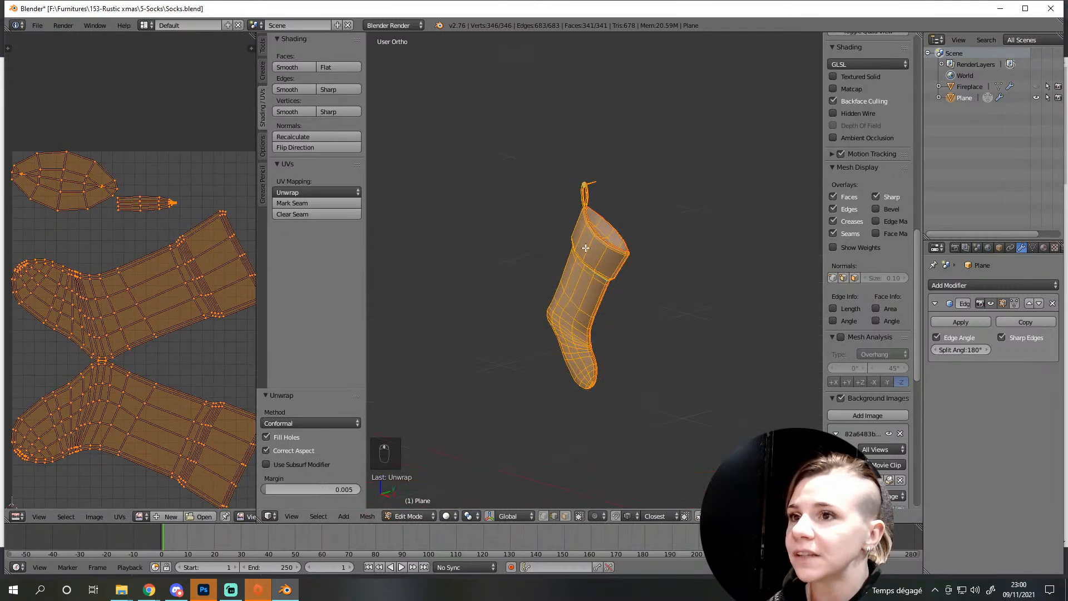
middle_click_drag(193, 263, 131, 228)
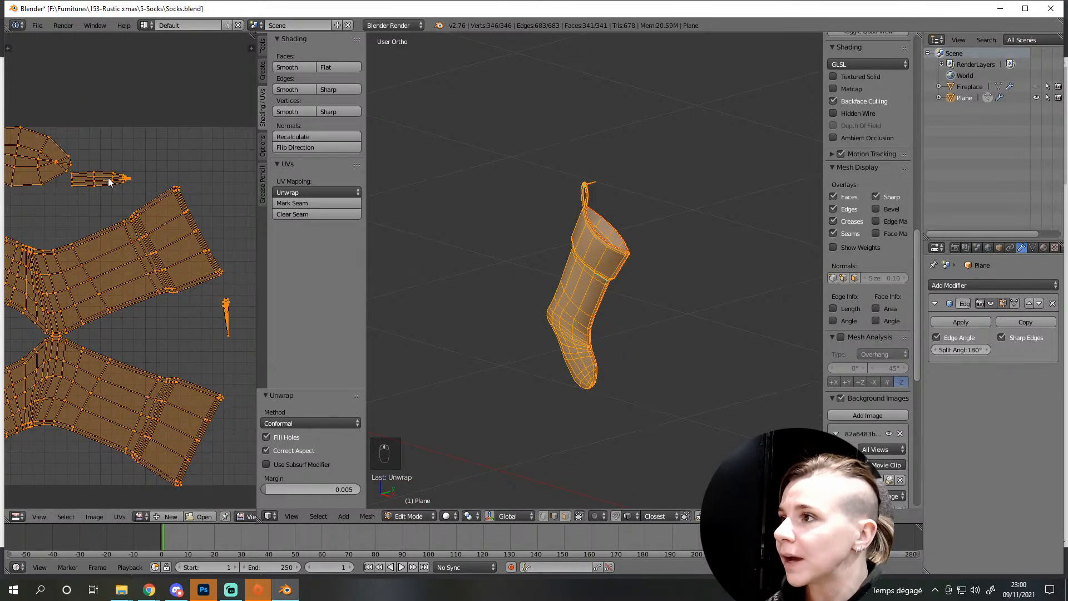
scroll(129, 189, "up", 3)
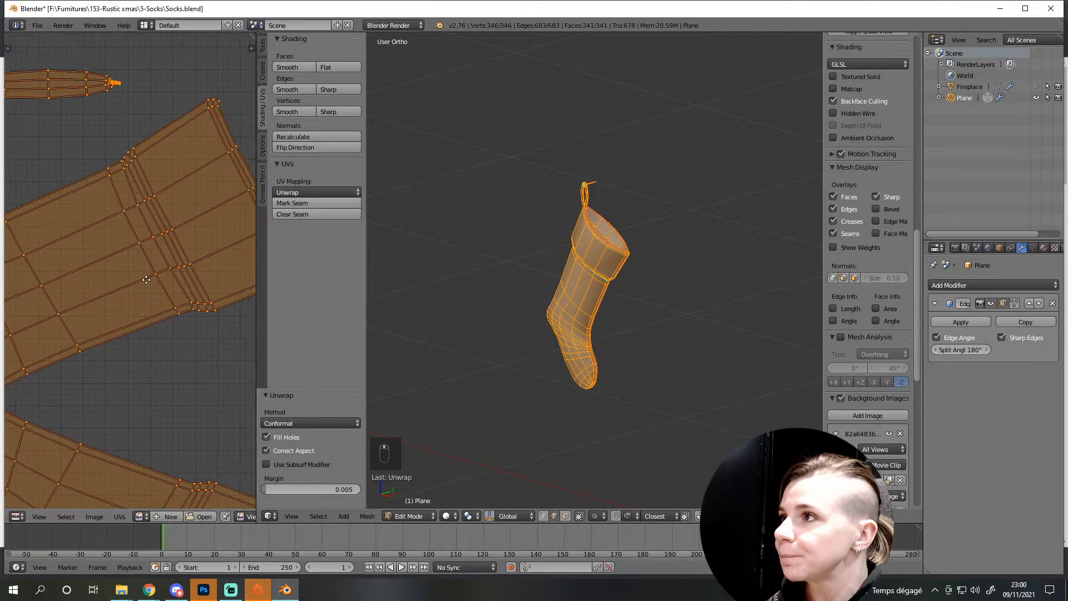
middle_click_drag(183, 293, 6, 228)
scroll(167, 328, "up", 6)
scroll(195, 389, "down", 4)
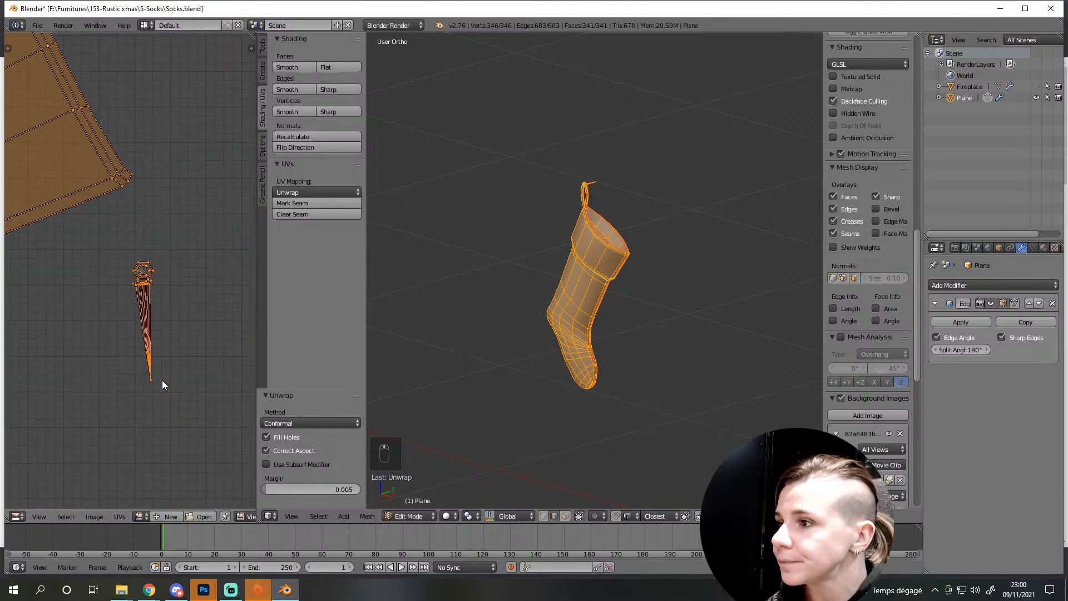
scroll(165, 382, "down", 5)
middle_click_drag(116, 311, 153, 293)
key("Home")
scroll(592, 227, "up", 3)
middle_click_drag(591, 227, 666, 221)
scroll(612, 256, "down", 4)
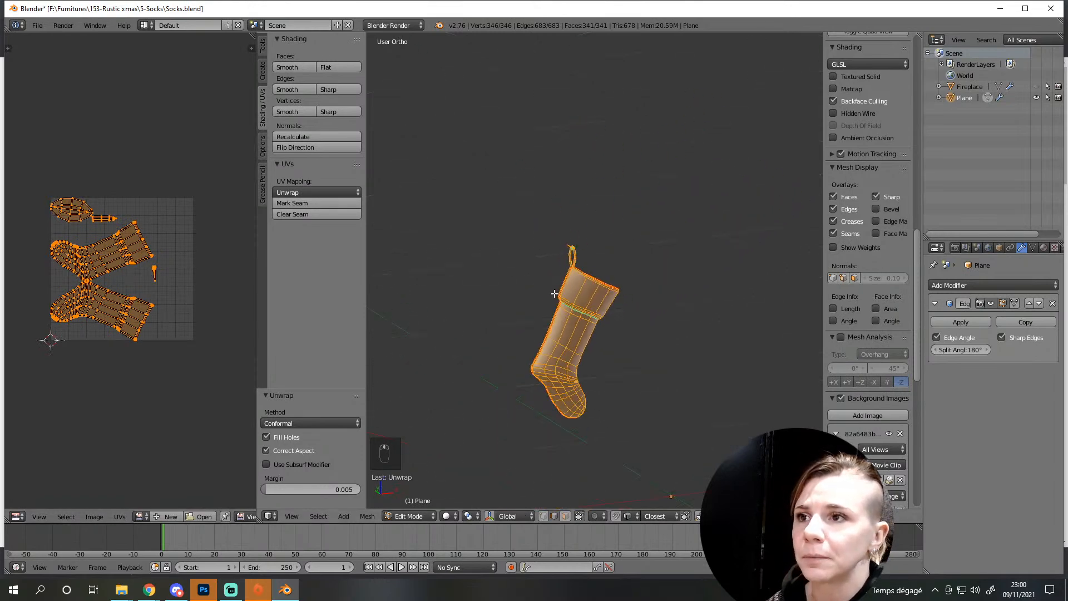
scroll(128, 222, "up", 5)
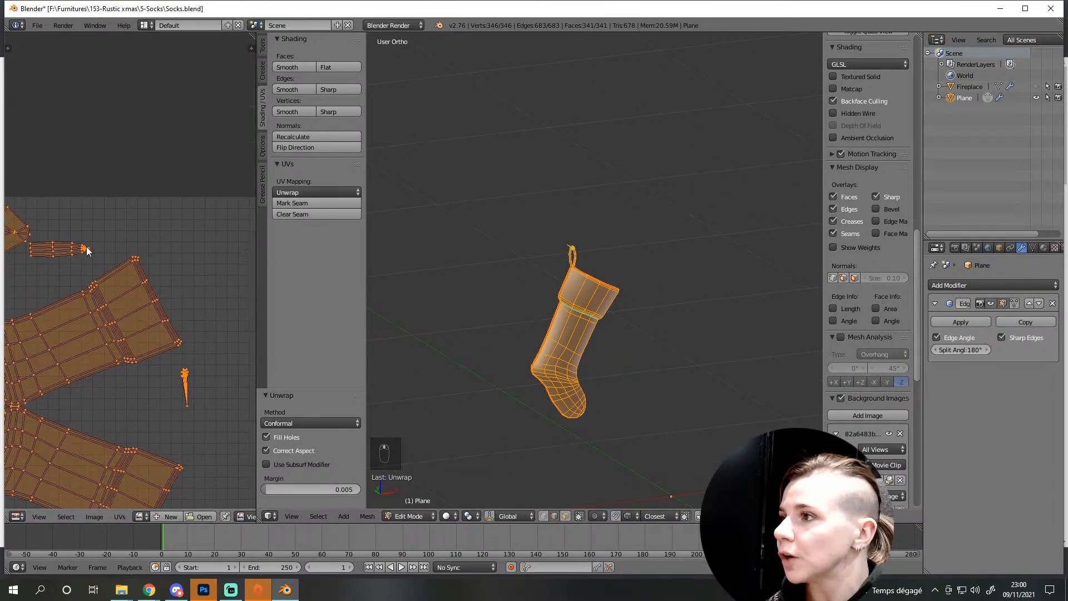
key("Home")
scroll(654, 363, "down", 4)
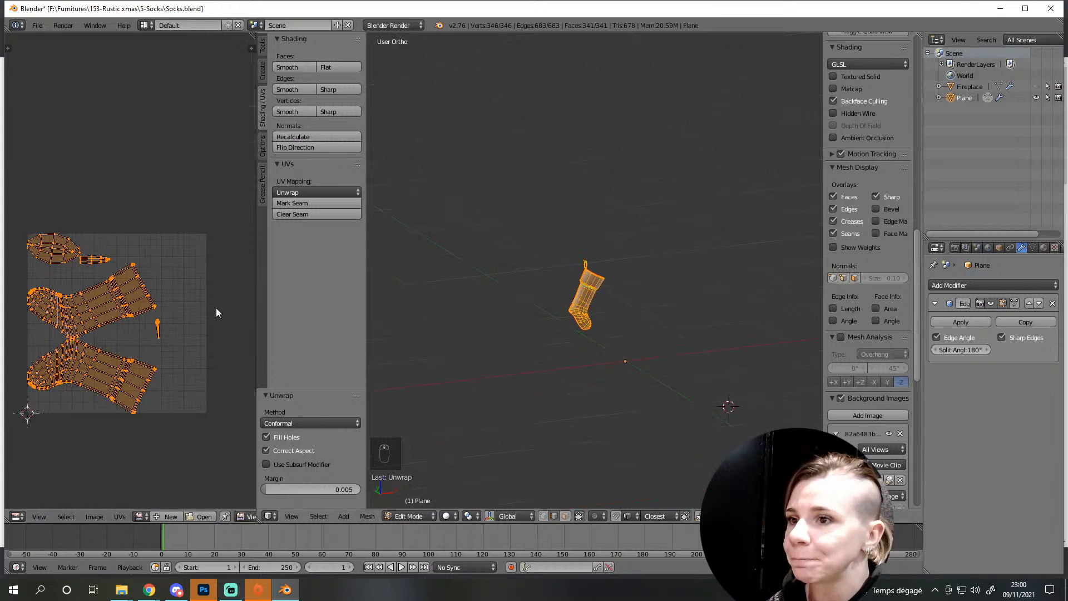
scroll(579, 348, "up", 3)
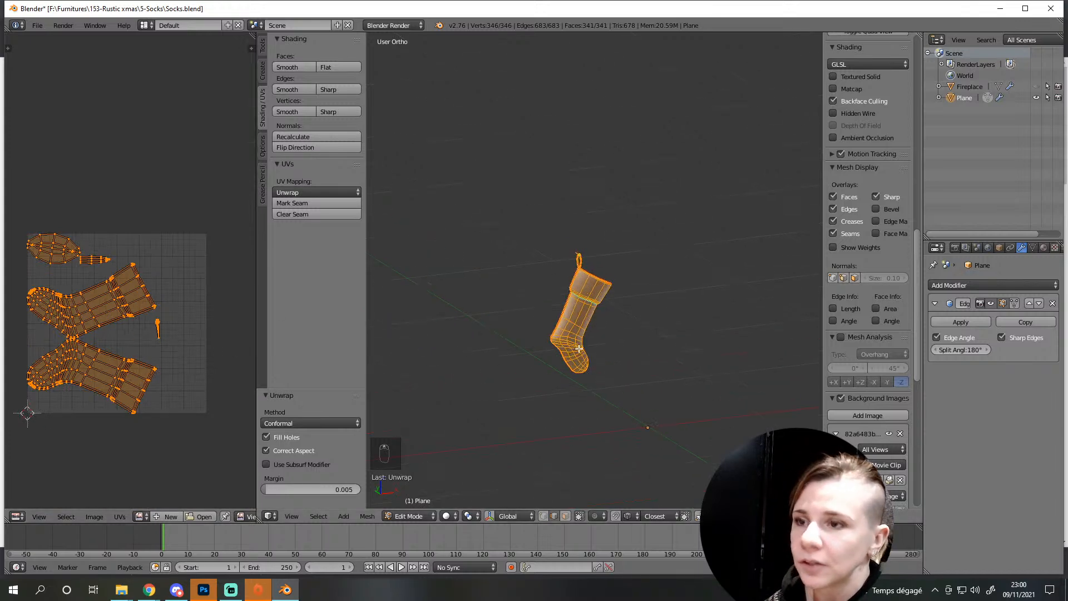
Unhide the fireplace and frame the stocking against it in the front orthographic view
key("KP_1")
scroll(579, 349, "down", 4)
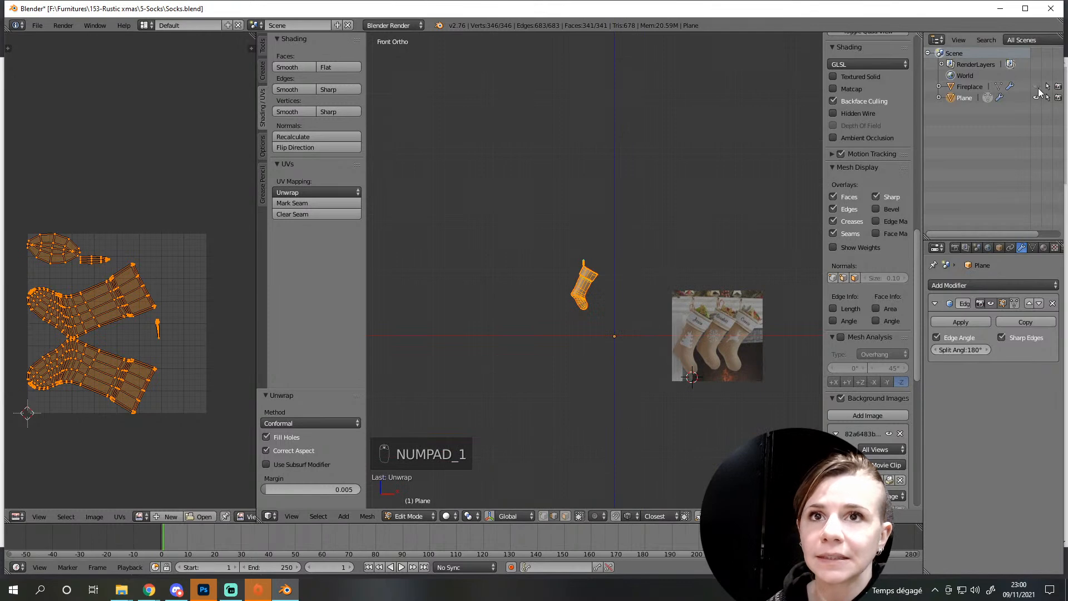
left_click(1037, 87)
scroll(581, 306, "up", 4)
scroll(581, 306, "up", 4)
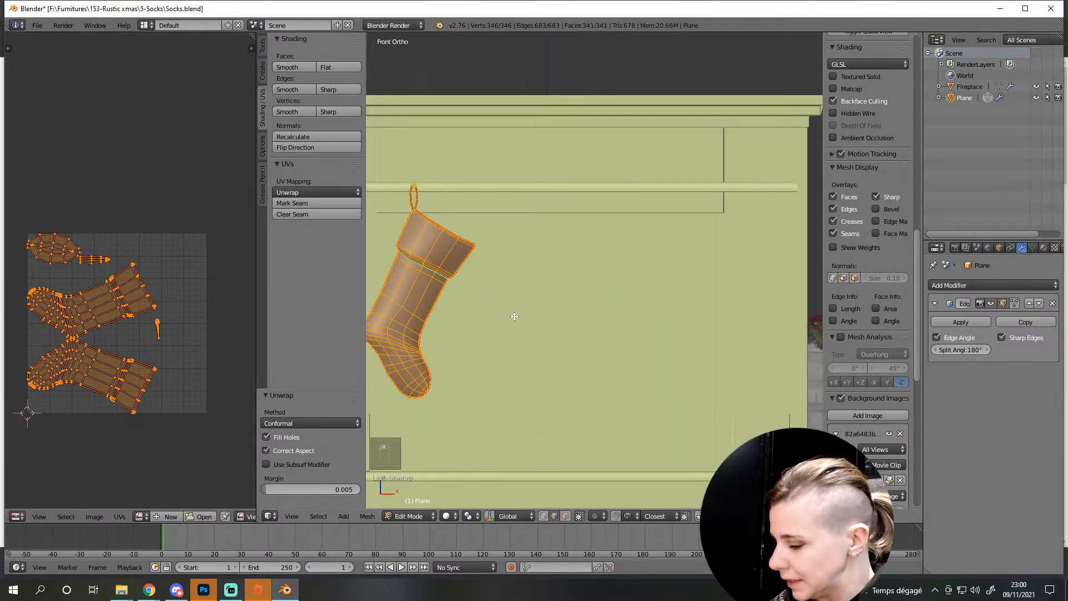
Duplicate the stocking about 0.49 along X and shift the copy about 0.02 further to the fireplace's centre, using wireframe display
key("shift+d")
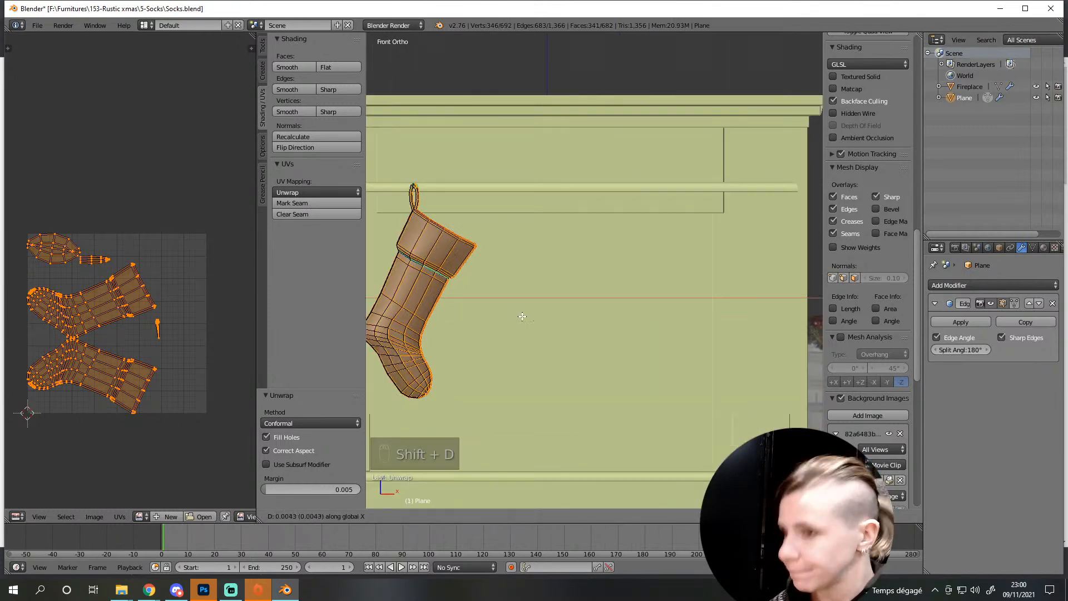
left_click(642, 315)
scroll(636, 317, "down", 3)
scroll(631, 317, "up", 3)
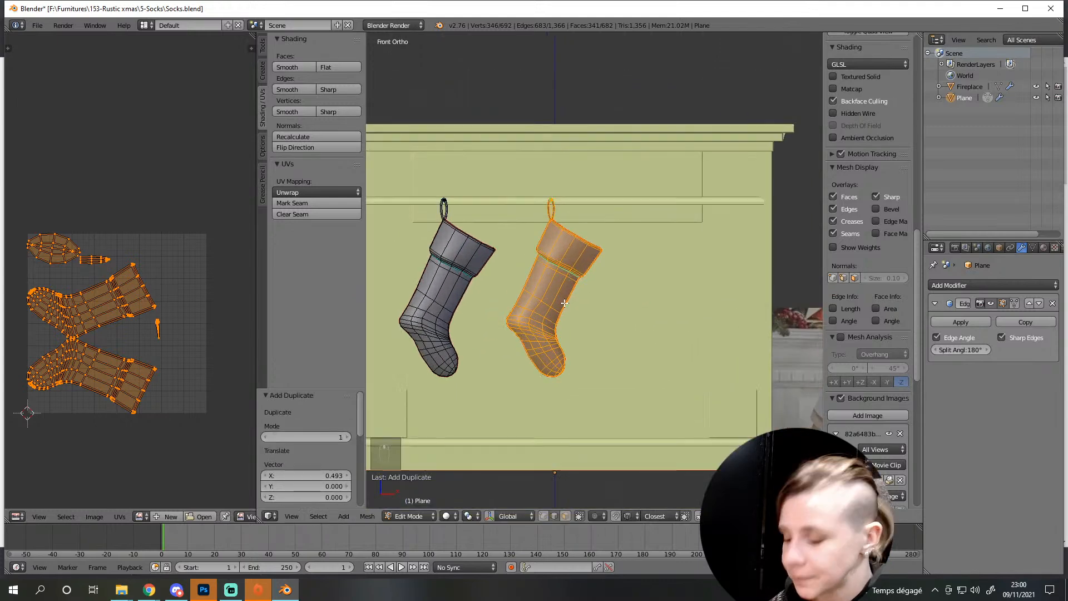
key("z")
key("g")
left_click(569, 303)
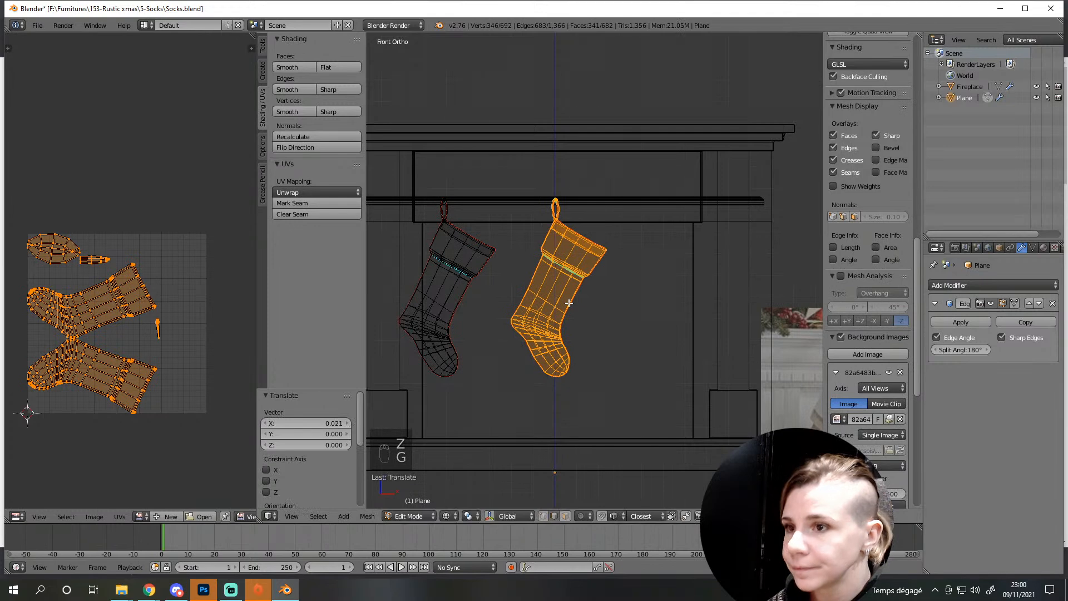
Duplicate the middle stocking about 0.47 along X to make a third stocking
key("shift+d")
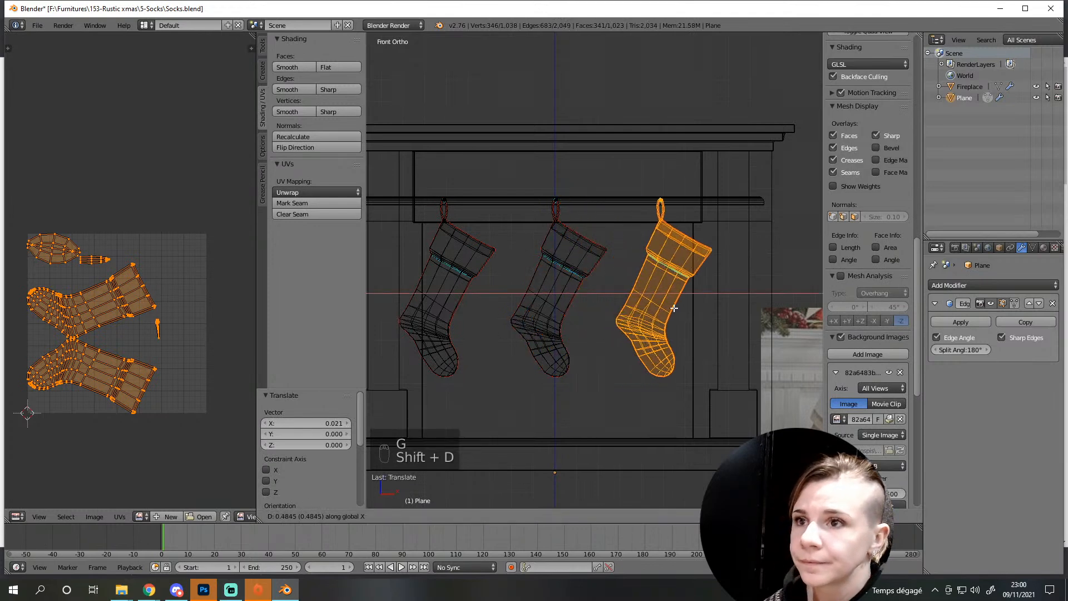
left_click(670, 309)
scroll(595, 345, "down", 3)
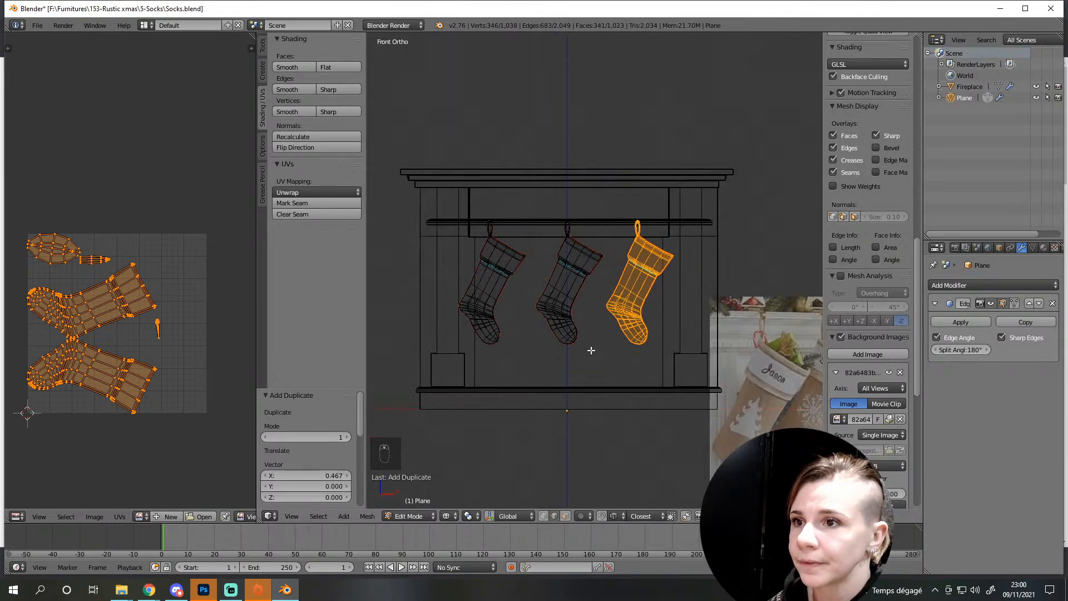
scroll(591, 350, "down", 4)
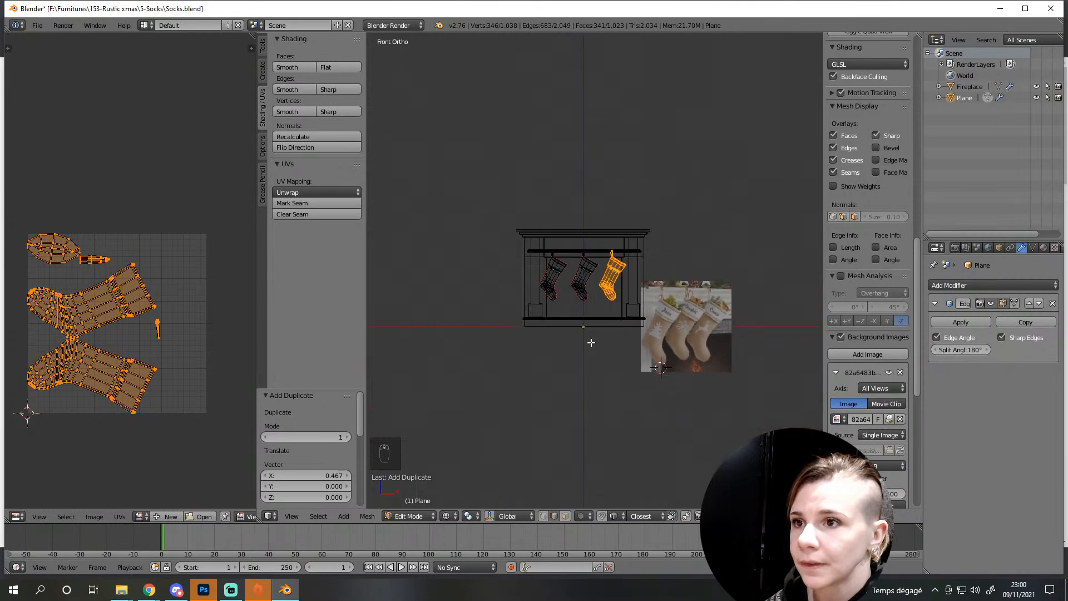
scroll(537, 317, "up", 5)
Bring the outer stockings closer to the middle one along X, the right by about -0.13 and the left by about 0.19
key("g")
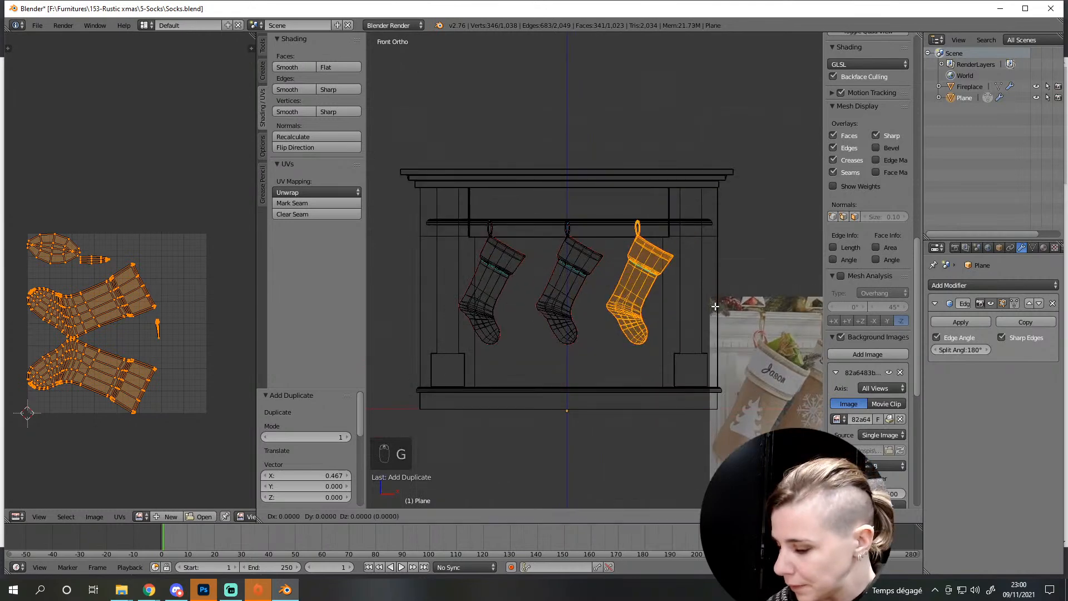
key("x")
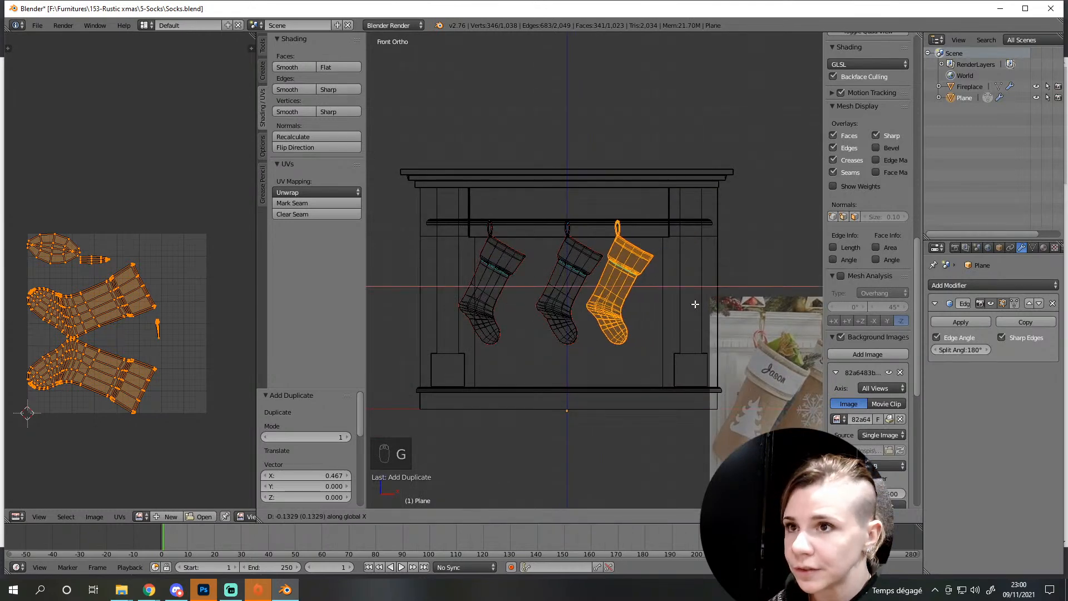
left_click(695, 304)
key("a")
key("b")
left_click_drag(424, 193, 533, 379)
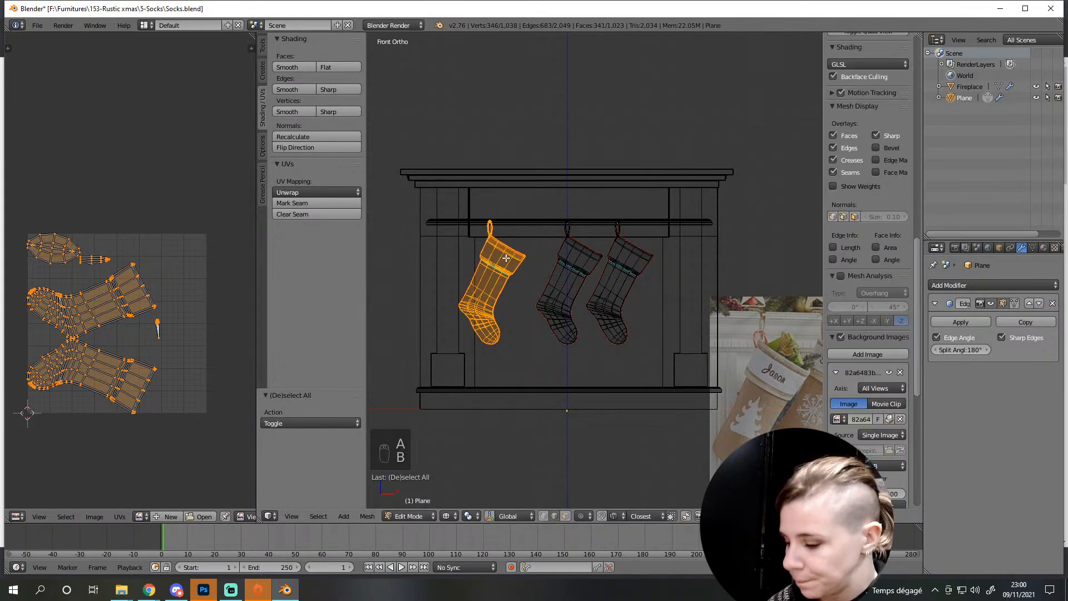
key("g")
key("x")
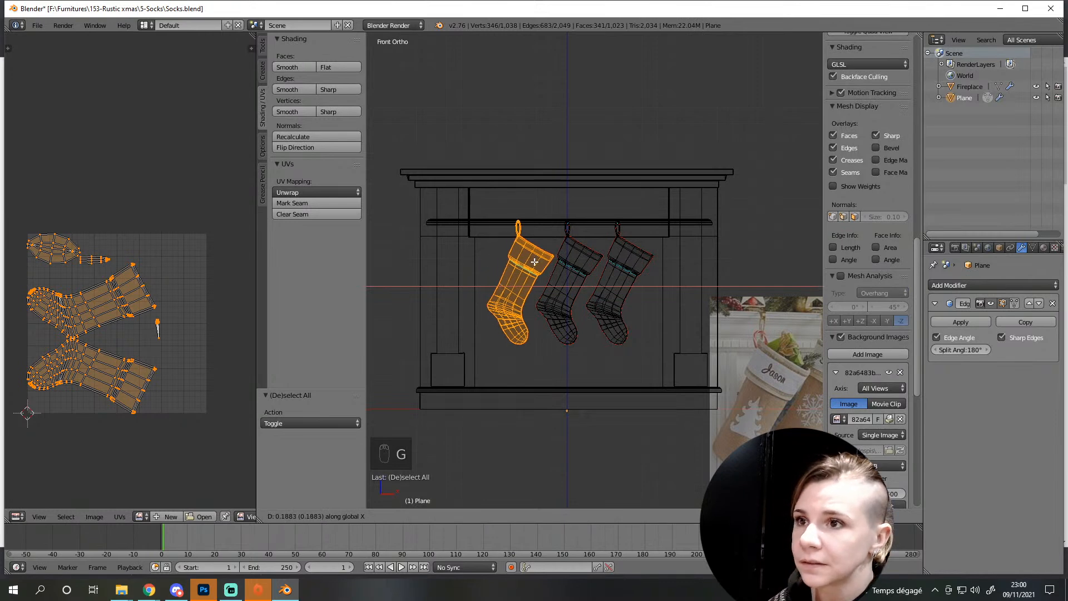
left_click(534, 262)
key("a")
key("z")
scroll(583, 298, "up", 5)
Enable standard proportional editing and try moving an ankle vertex of the middle stocking
middle_click_drag(583, 298, 623, 427)
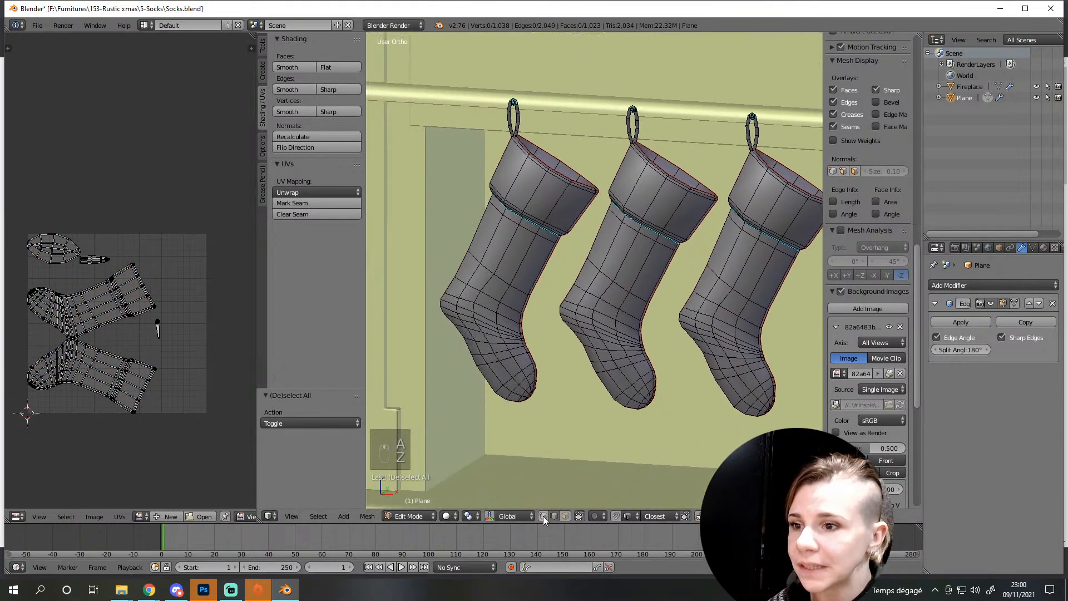
scroll(618, 424, "up", 3)
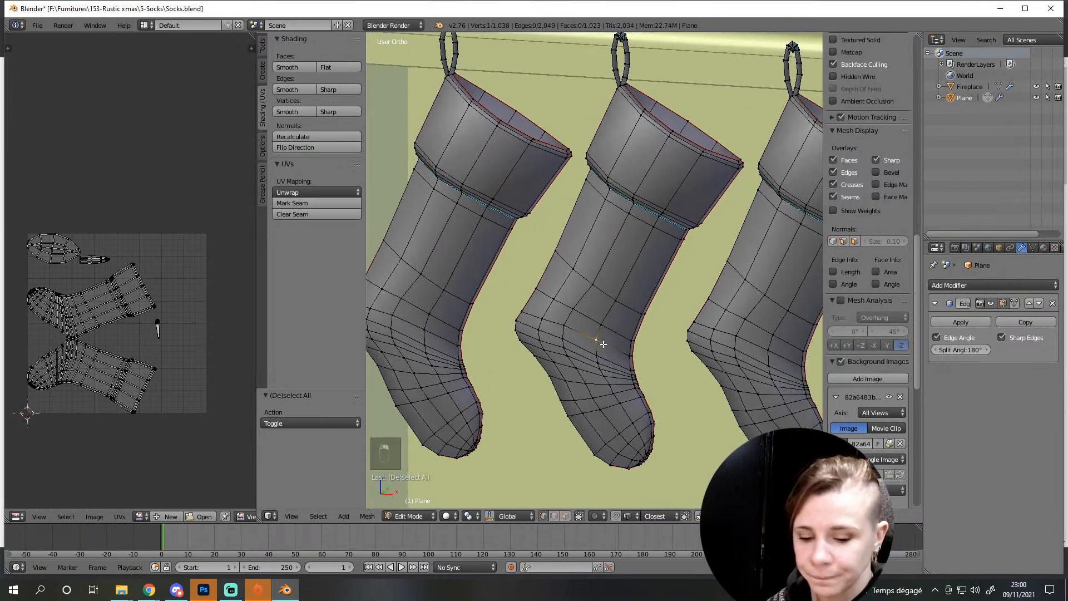
key("KP_1")
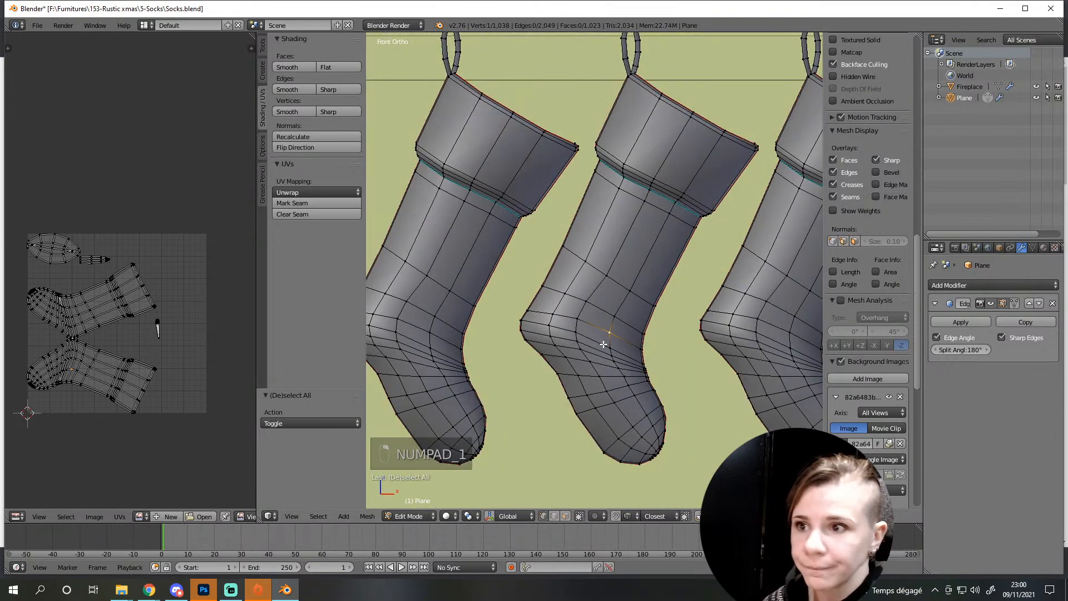
left_click(597, 516)
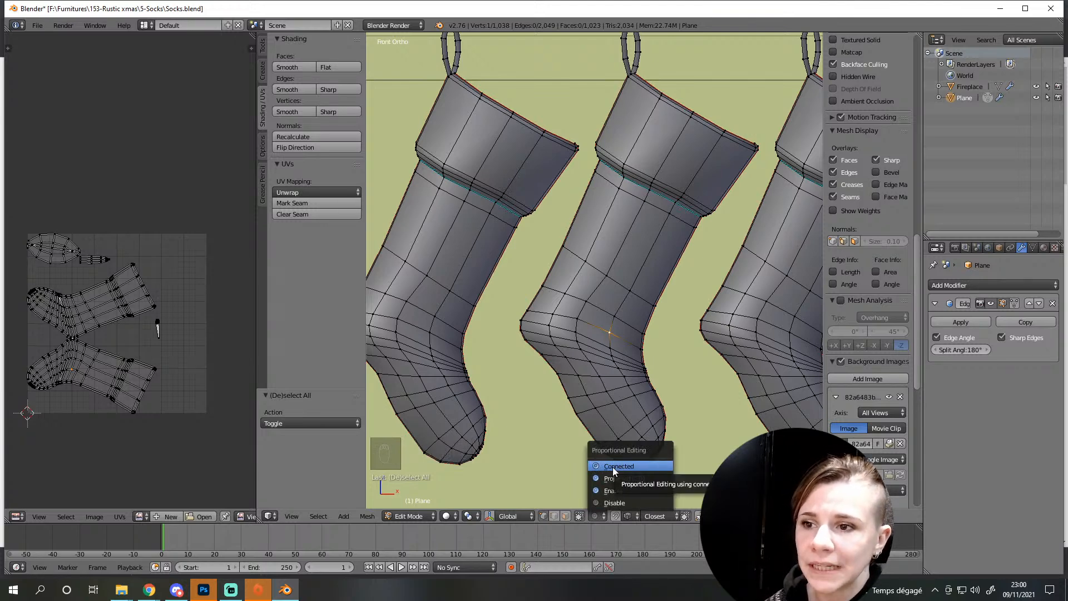
left_click(613, 490)
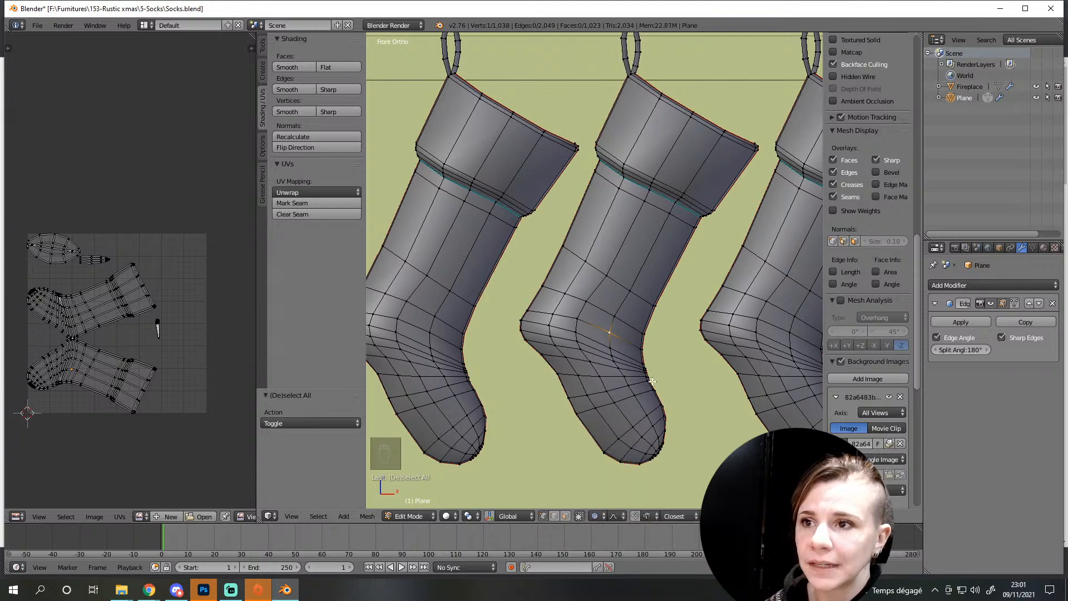
scroll(656, 359, "down", 5)
key("g")
scroll(628, 326, "down", 8)
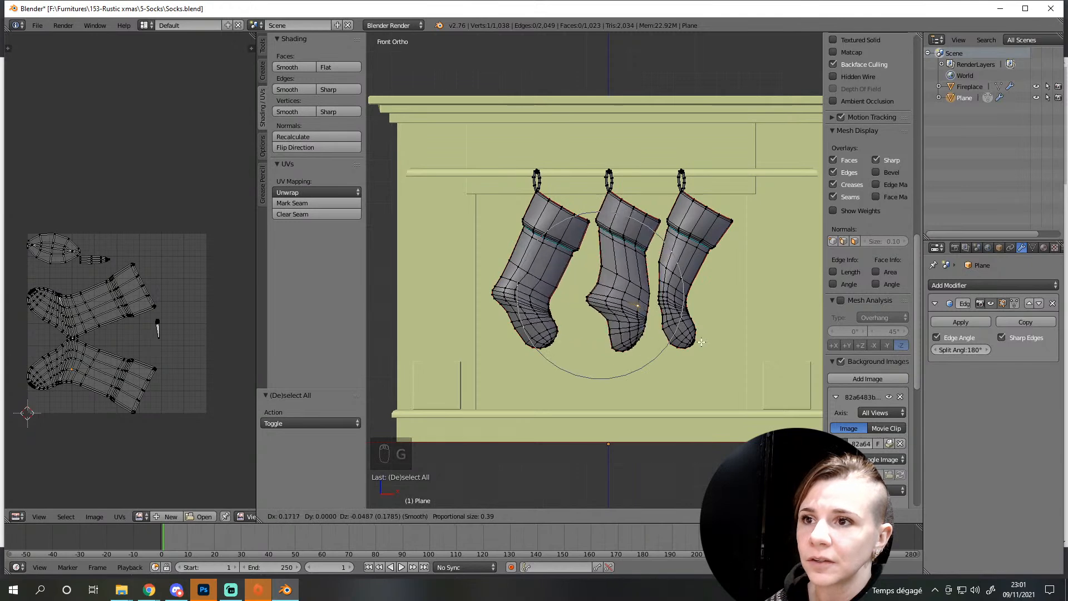
right_click(639, 330)
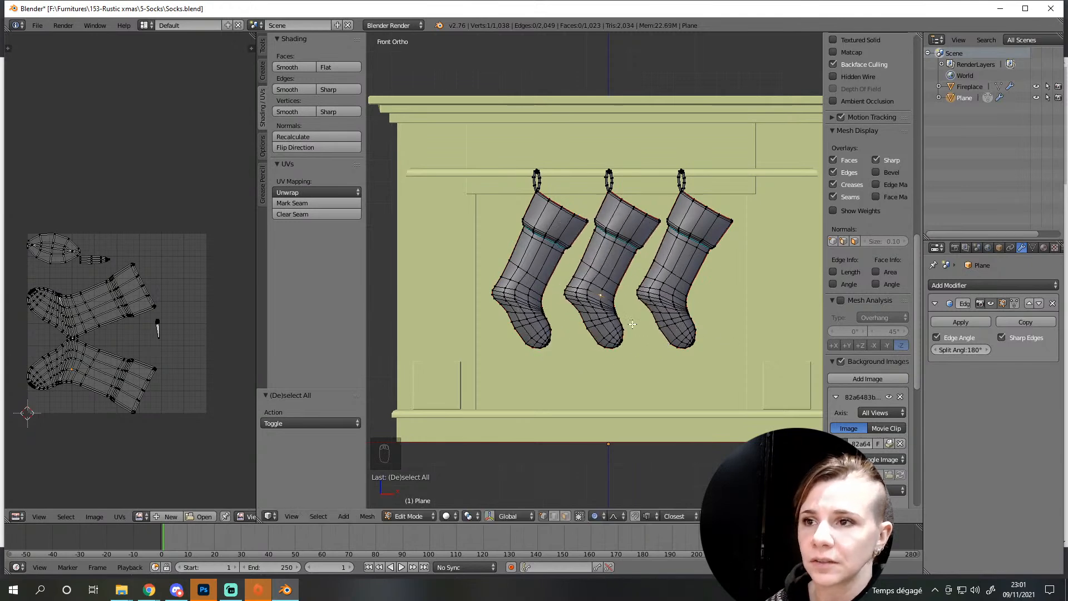
Set proportional editing to Connected and try moving the middle stocking's ankle vertex
left_click(595, 517)
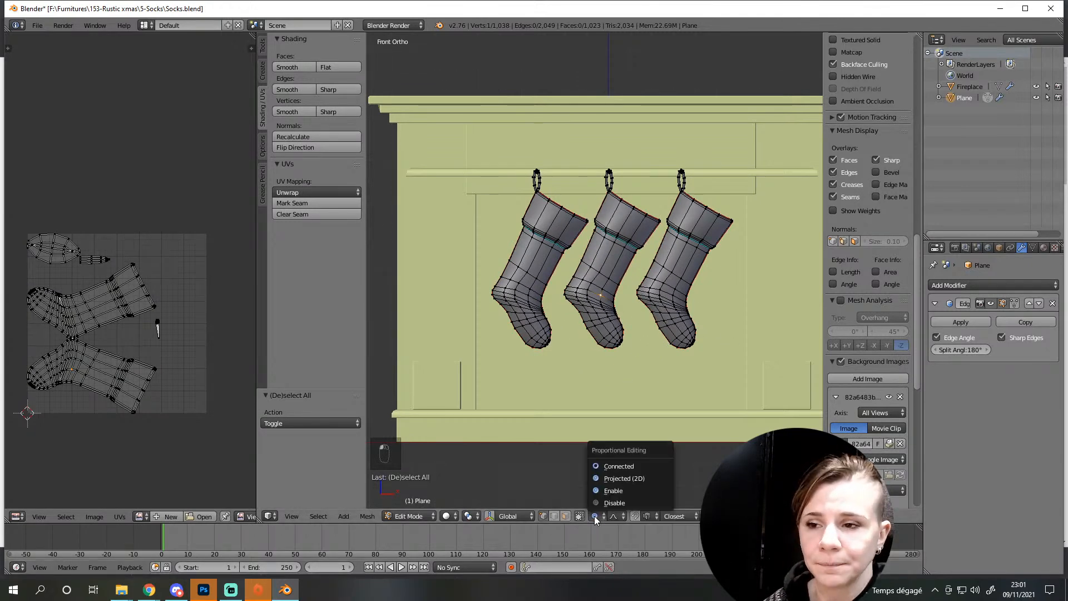
left_click(616, 465)
key("g")
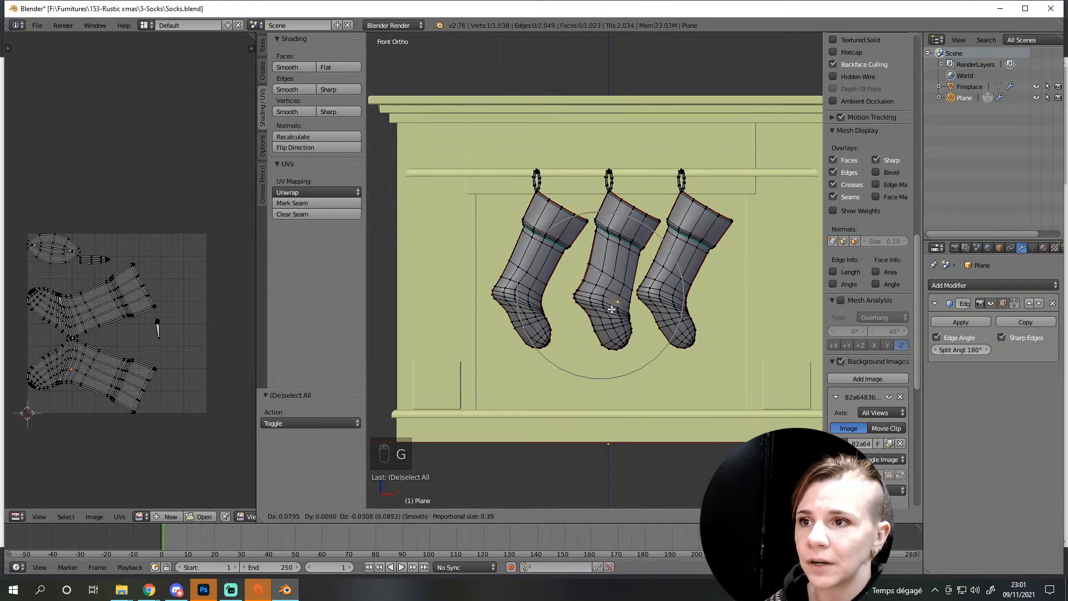
right_click(638, 302)
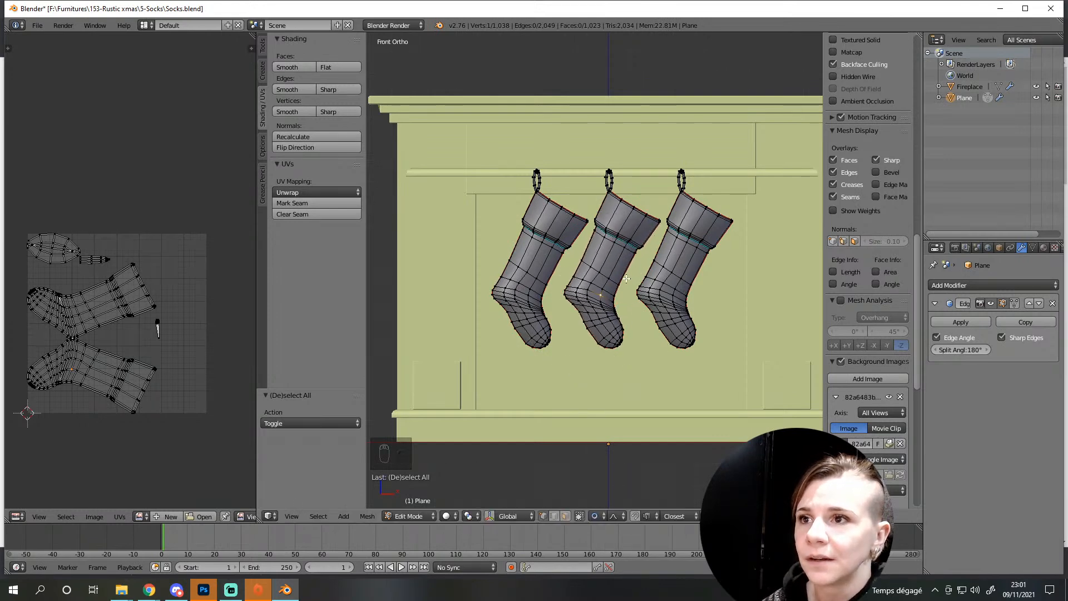
Reshape the middle stocking's foot by nudging its ankle, toe and sole, reducing the proportional size to about 0.20 for the sole
middle_click_drag(635, 324, 611, 390)
scroll(611, 390, "up", 4)
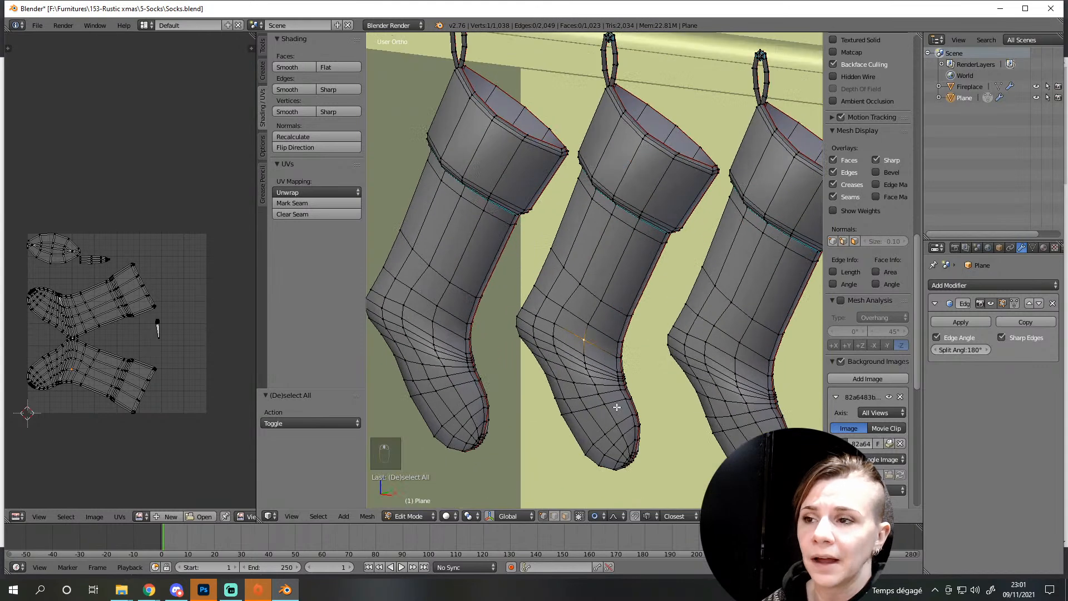
key("KP_1")
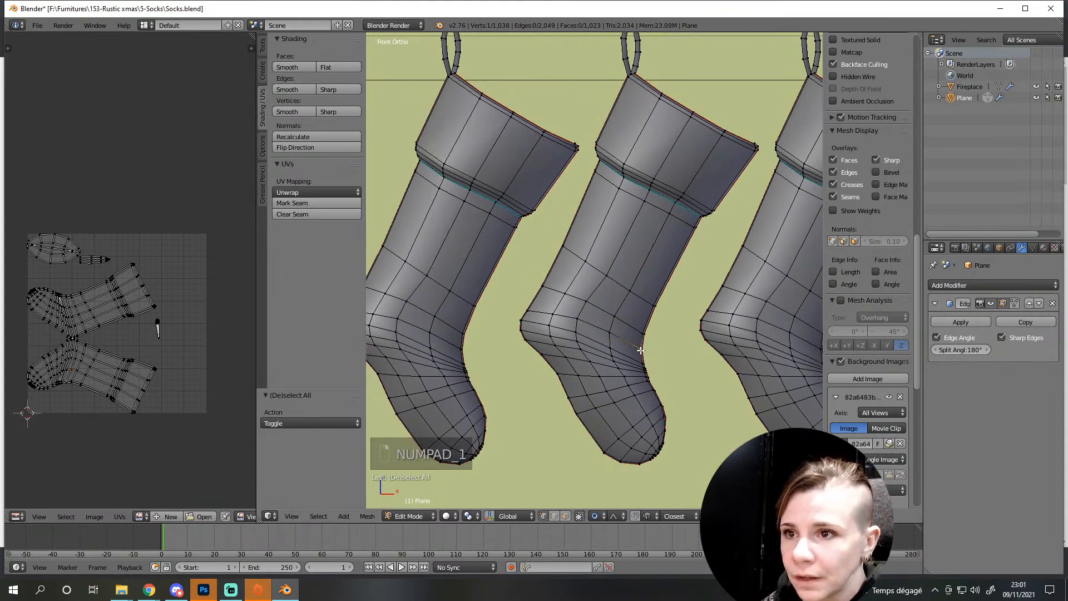
key("g")
left_click(647, 349)
key("g")
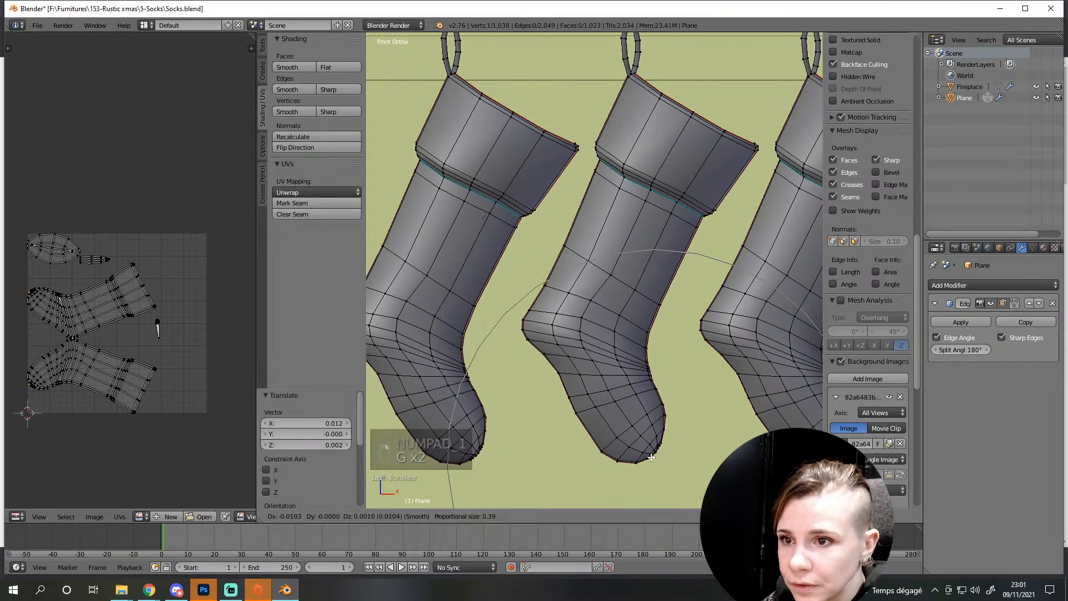
left_click(649, 459)
key("g")
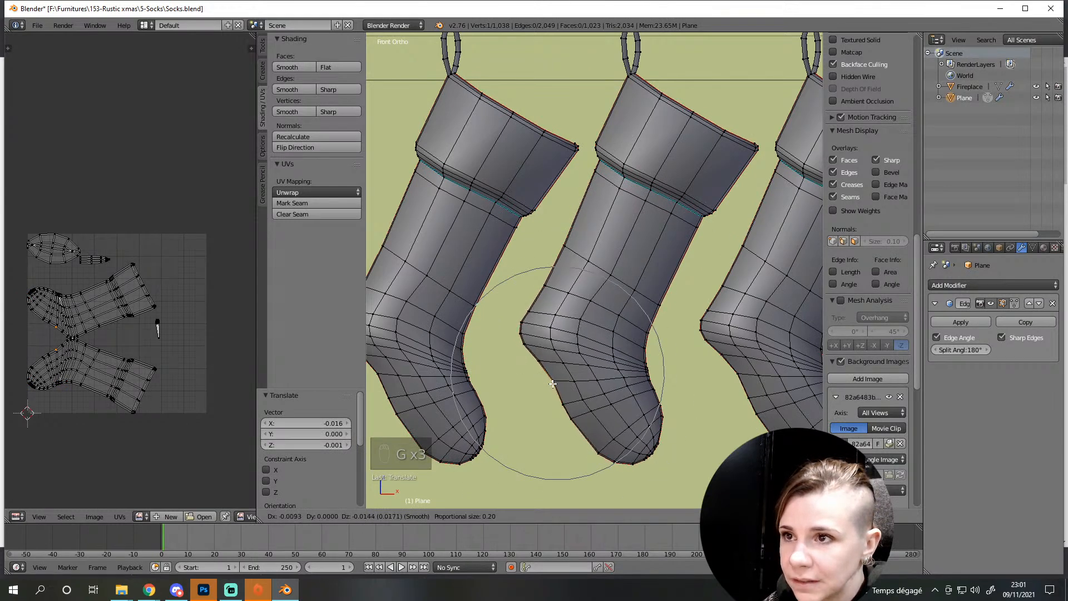
left_click(553, 384)
Deform the middle stocking's cuff by nudging its lower edge and lowering the front rim and outer corner of the opening
key("g")
left_click(598, 177)
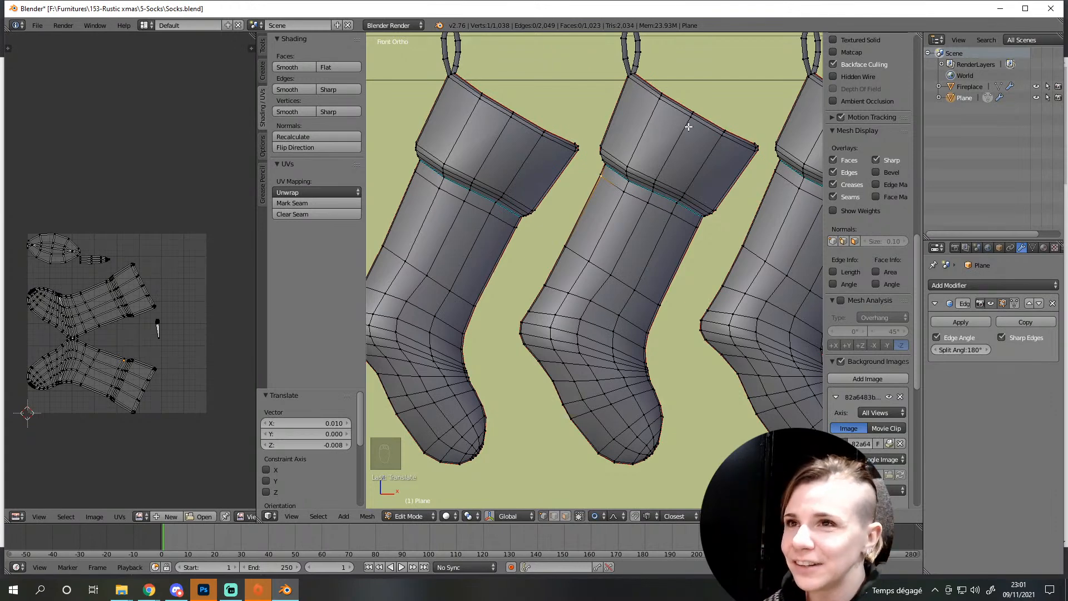
key("g")
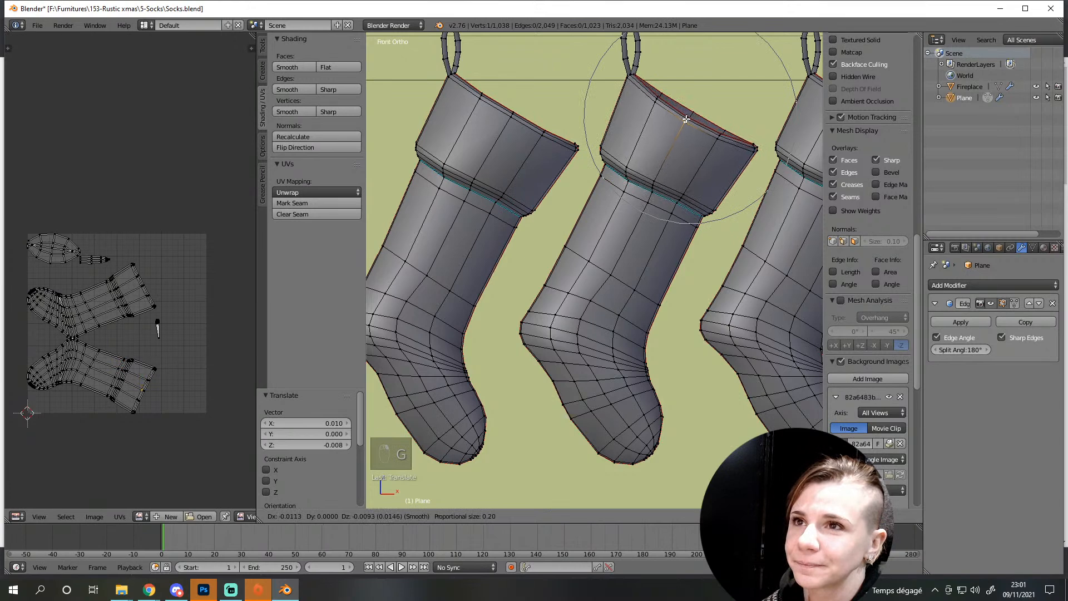
left_click(708, 123)
key("g")
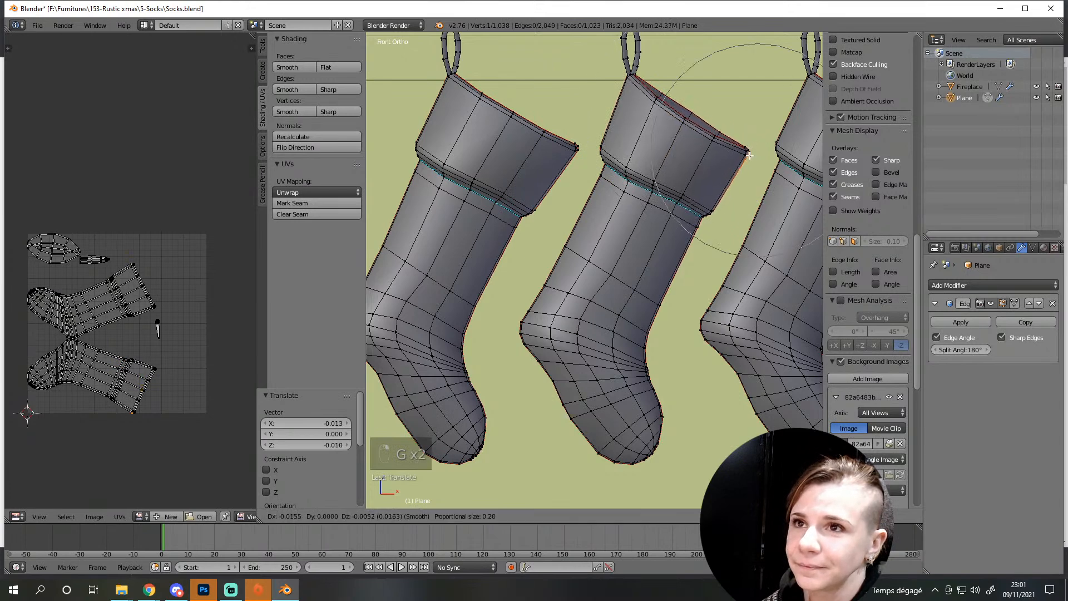
left_click(749, 155)
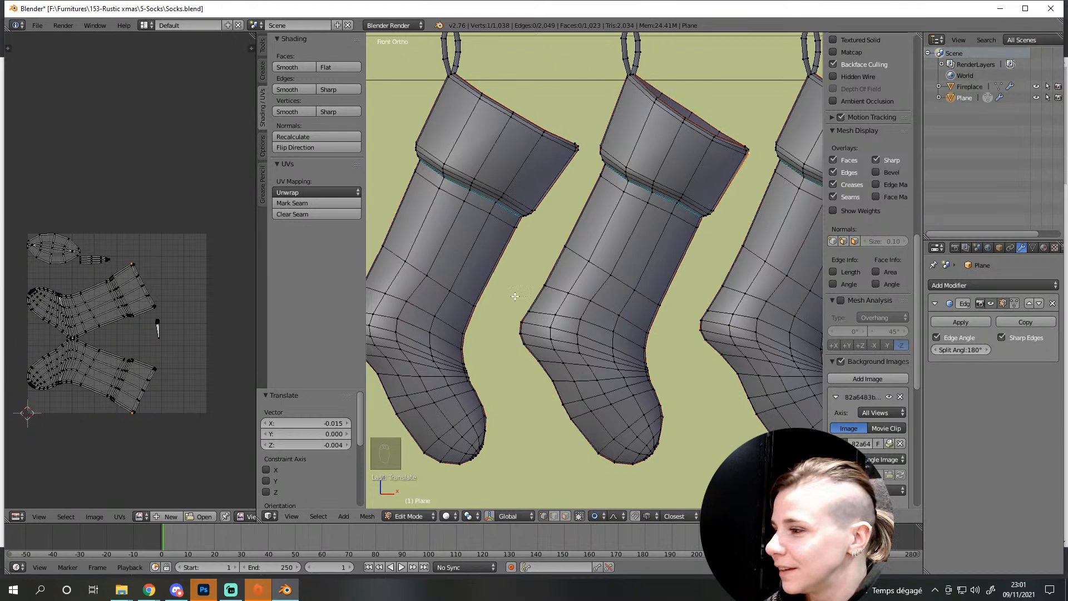
key("g")
left_click(679, 201)
Nudge the middle stocking's heel outward and adjust its toe with connected proportional editing
right_click(529, 350)
key("g")
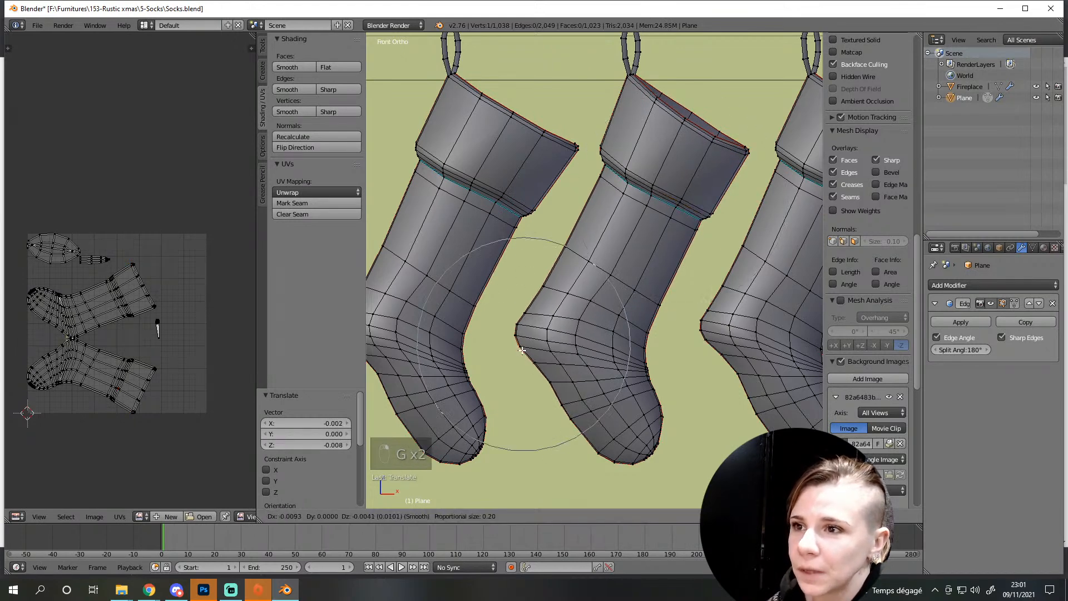
left_click(525, 351)
key("g")
left_click(655, 454)
Reshape the right-hand stocking's foot by nudging vertices around its heel and instep with connected proportional editing
scroll(613, 405, "down", 3)
scroll(613, 405, "up", 4)
right_click(571, 353)
key("g")
left_click(647, 351)
right_click(672, 341)
key("g")
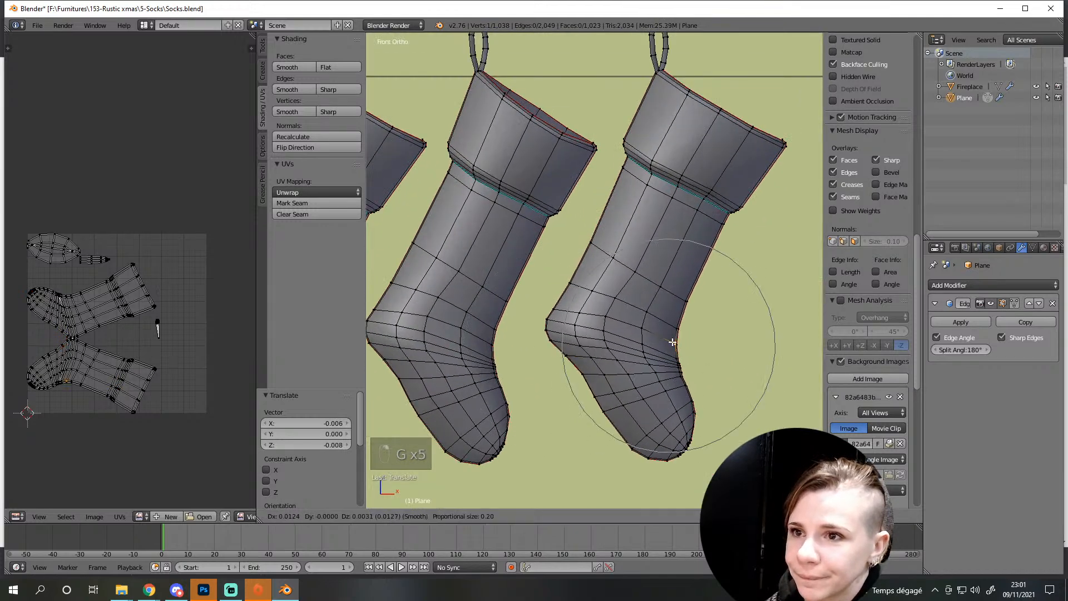
left_click(684, 378)
key("g")
left_click(681, 385)
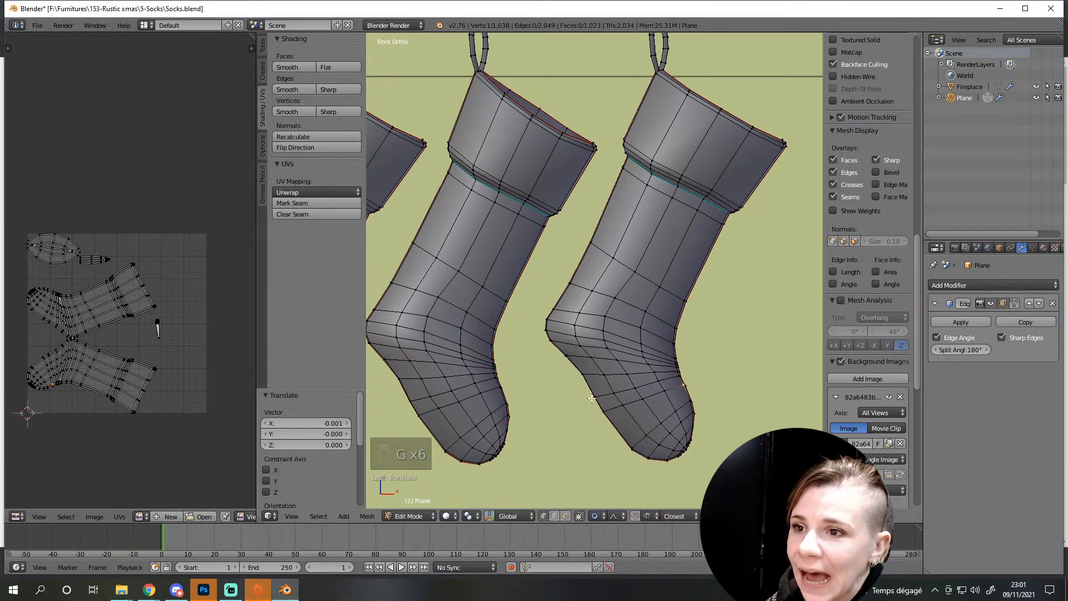
Nudge surface vertices around the right-hand stocking's ankle, ending with a shift of about 0.009 in X and -0.008 in Z
key("g")
left_click(615, 327)
right_click(610, 314)
key("g")
left_click(616, 320)
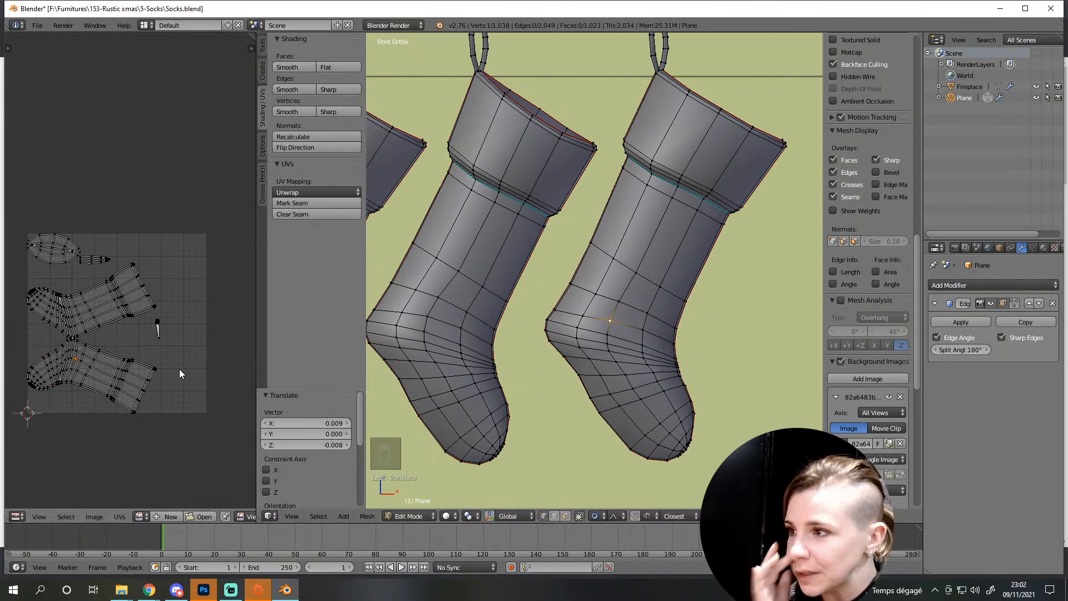
scroll(657, 403, "up", 4)
scroll(590, 282, "down", 3)
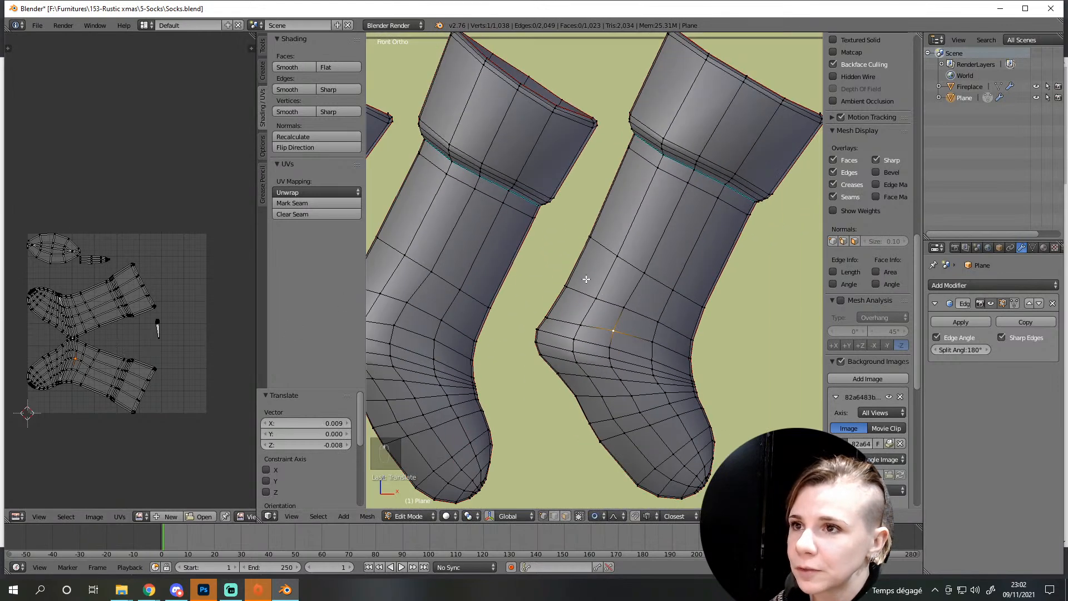
Nudge the right-hand stocking's leg and lower cuff edge, and shift its front rim about 0.002 in X and -0.014 in Z
key("g")
left_click(606, 197)
key("g")
left_click(660, 155)
right_click(729, 92)
key("g")
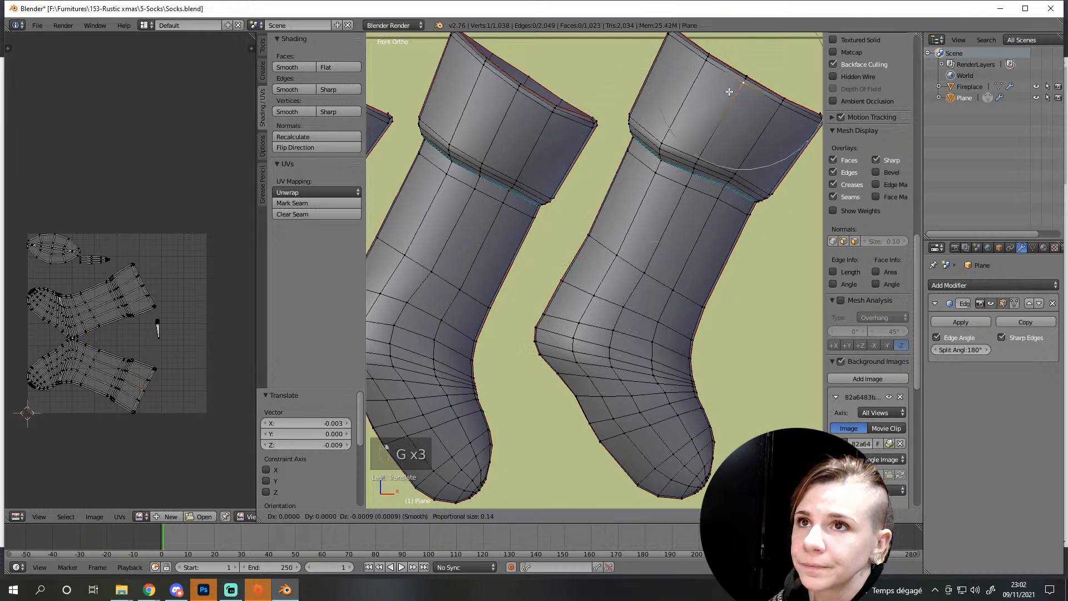
left_click(739, 108)
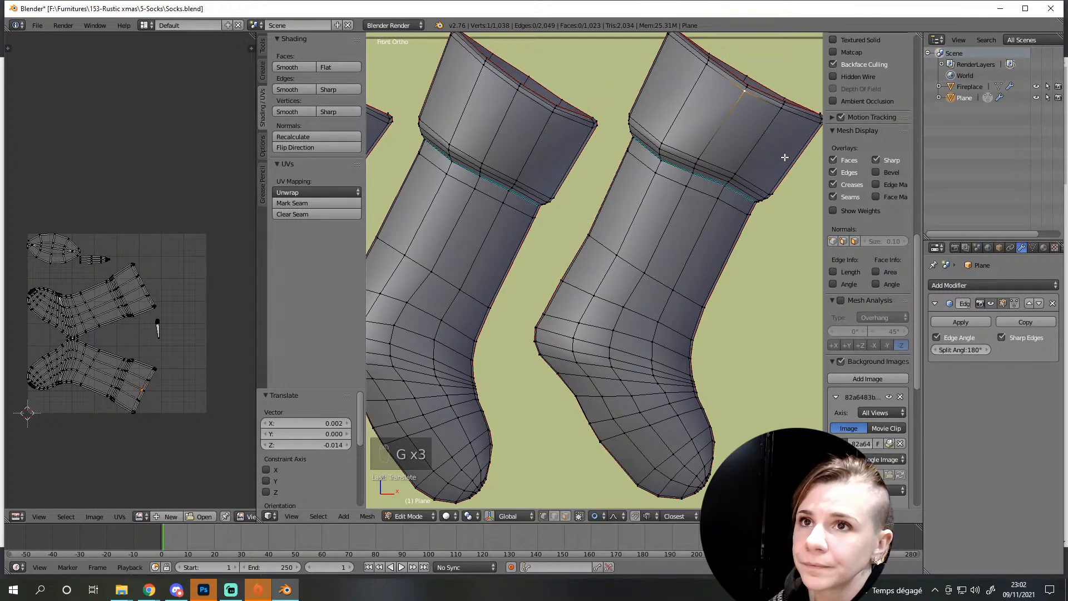
Move the right-hand stocking's outer opening corner about -0.029 in X and -0.021 in Z, and nudge both ends of the cuff's lower edge
middle_click_drag(784, 154, 748, 167, "shift")
right_click(776, 137)
key("g")
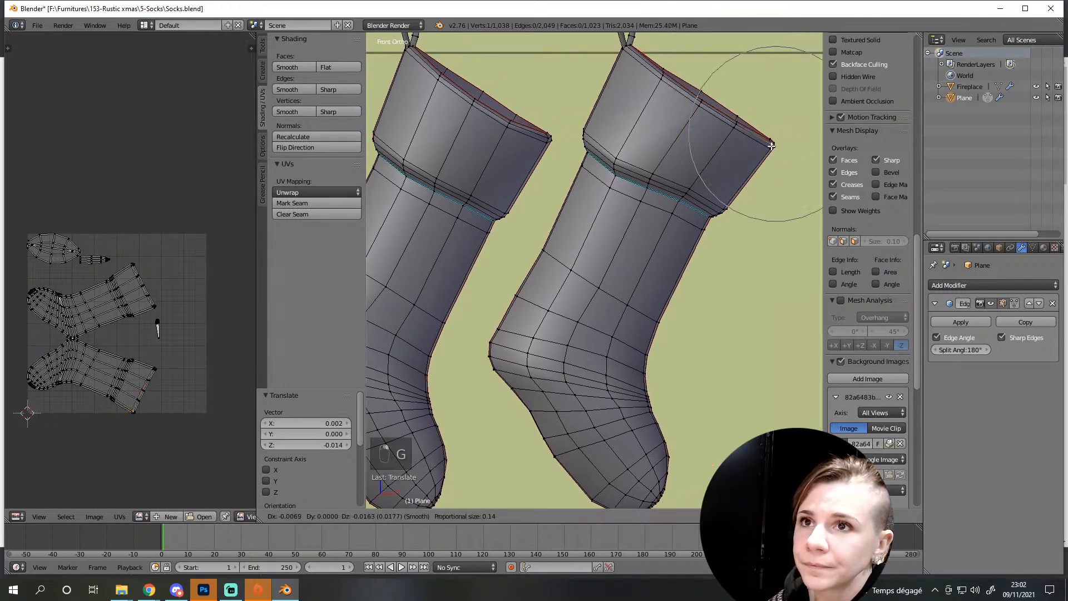
left_click(757, 149)
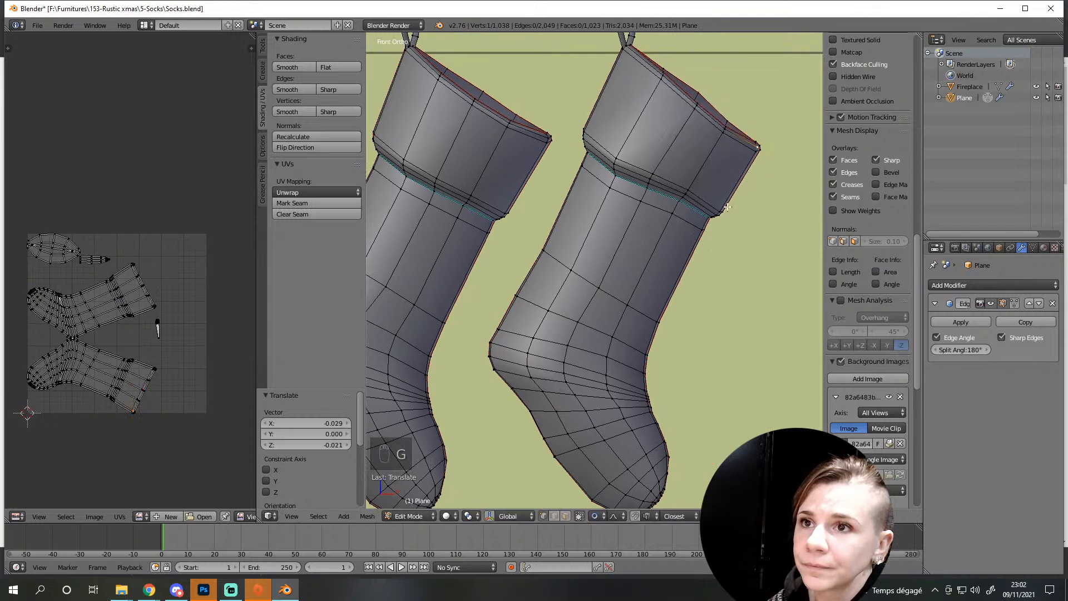
key("g")
left_click(702, 223)
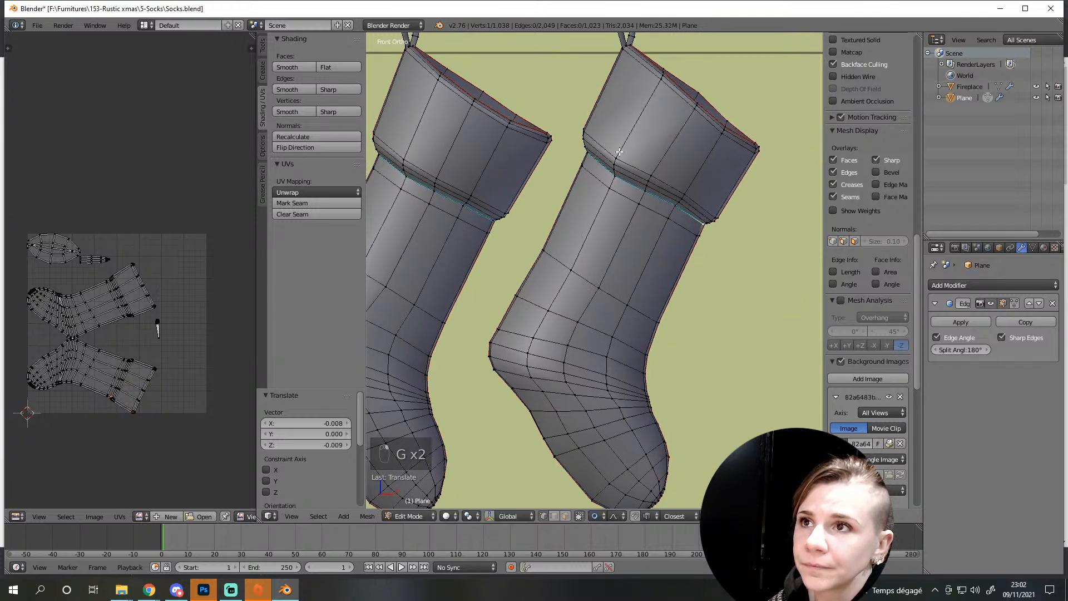
key("g")
left_click(582, 129)
Reshape the right-hand stocking's foot by nudging vertices at its toe and along its sole with proportional editing
scroll(675, 303, "down", 2)
middle_click_drag(682, 333, 742, 258, "shift")
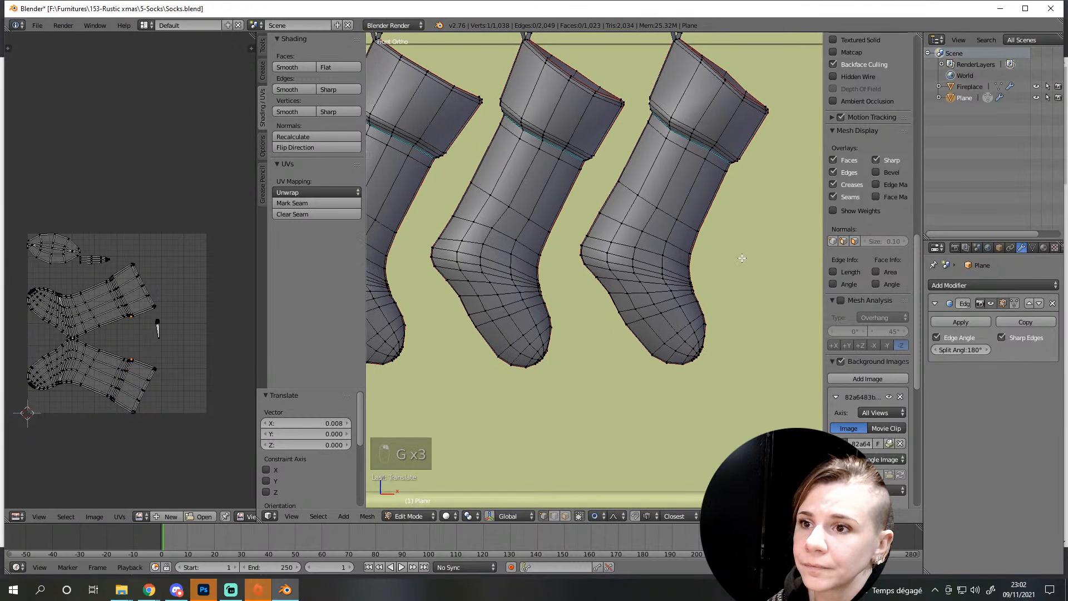
key("g")
left_click(721, 327)
key("g")
left_click(645, 355)
Examine the three stockings against the fireplace outside mesh editing, then resume editing their mesh from a raised side view
scroll(637, 357, "down", 2)
key("a")
key("Tab")
scroll(635, 359, "down", 4)
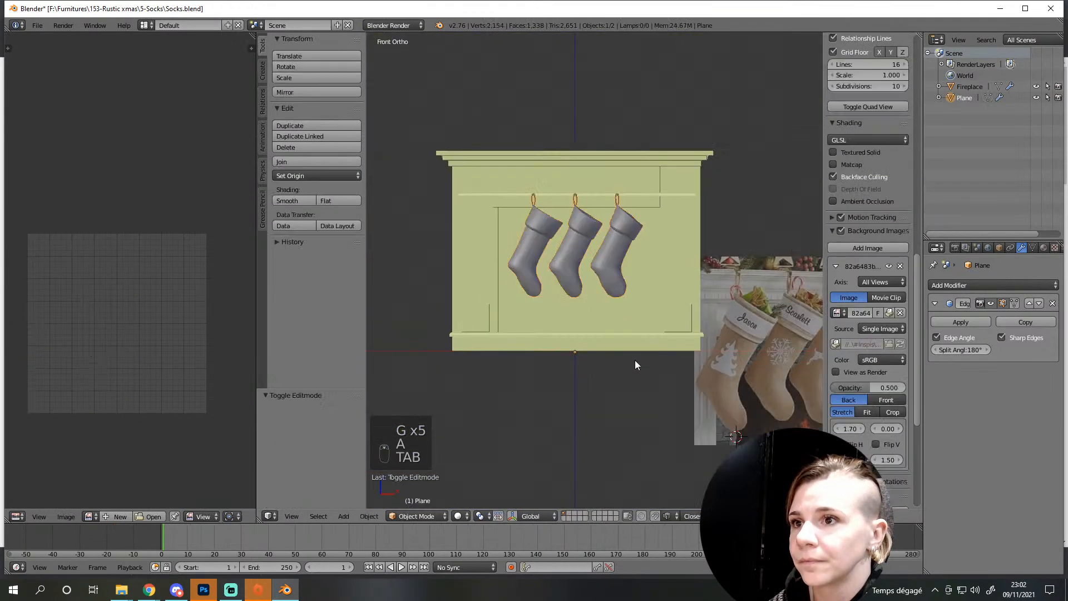
middle_click_drag(628, 360, 581, 380)
scroll(593, 401, "up", 7)
scroll(600, 397, "down", 4)
scroll(601, 395, "up", 5)
key("Tab")
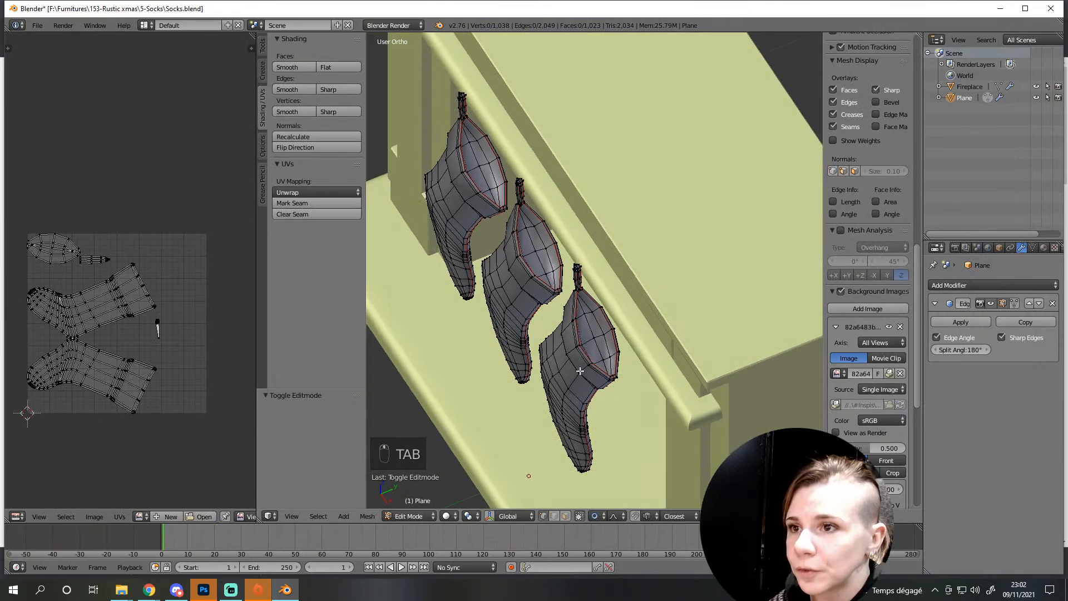
right_click(576, 345)
key("g")
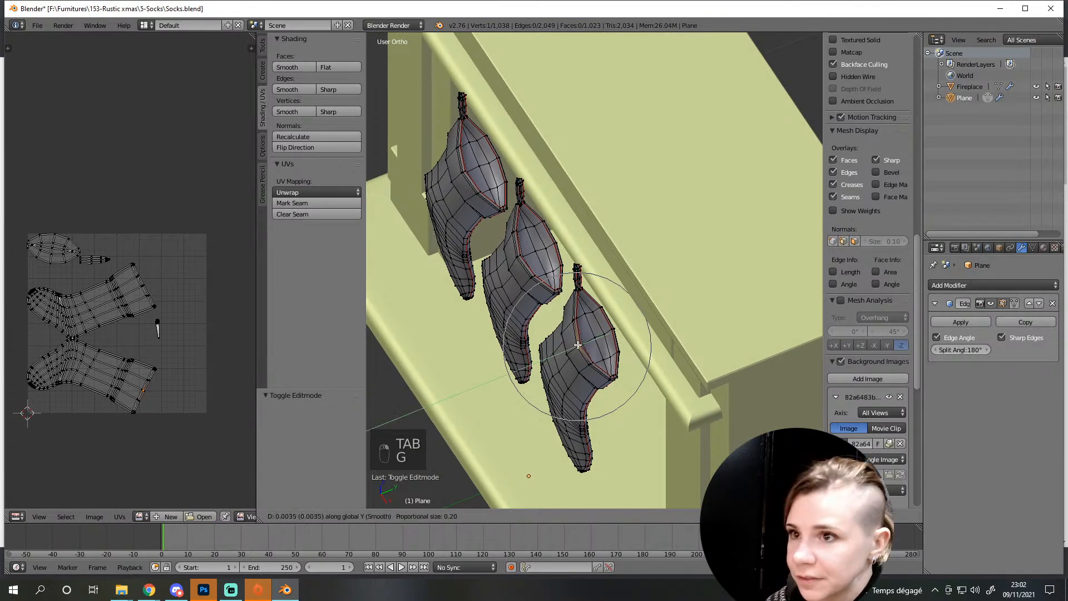
left_click(555, 379)
key("y")
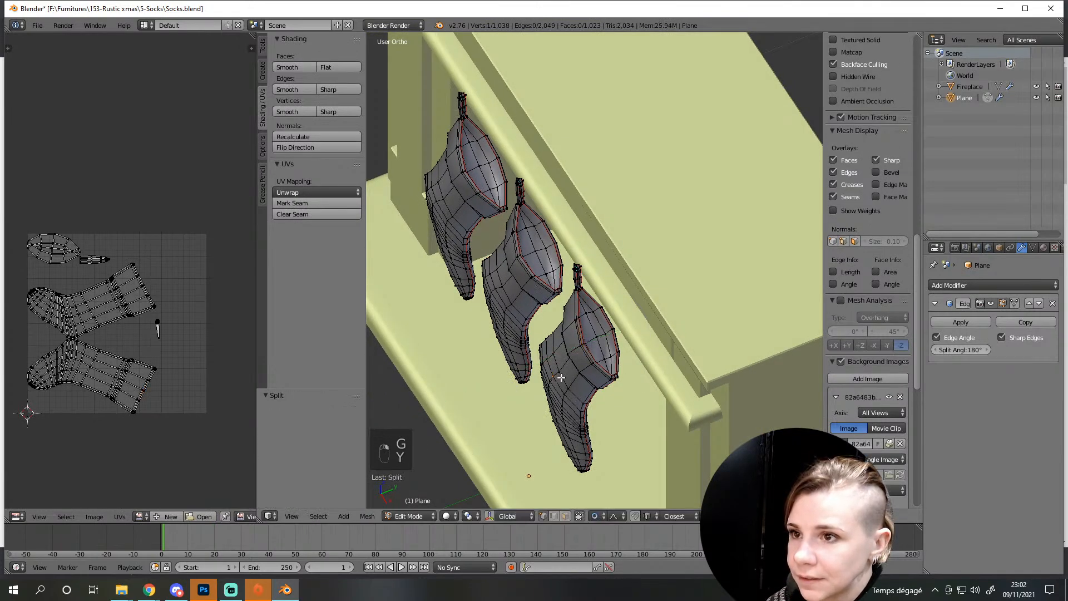
key("ctrl+z")
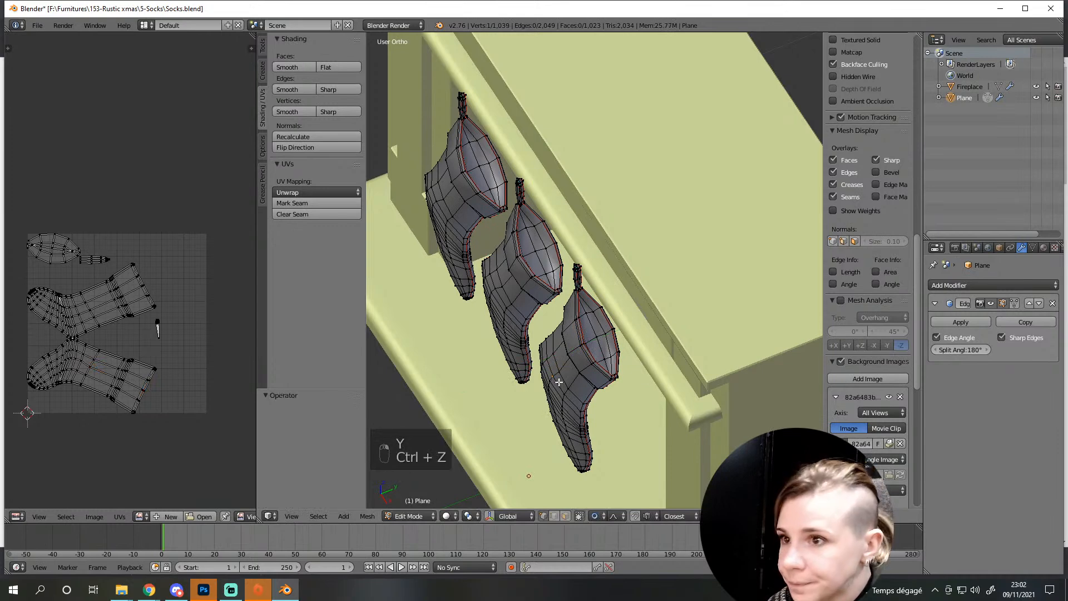
key("g")
key("y")
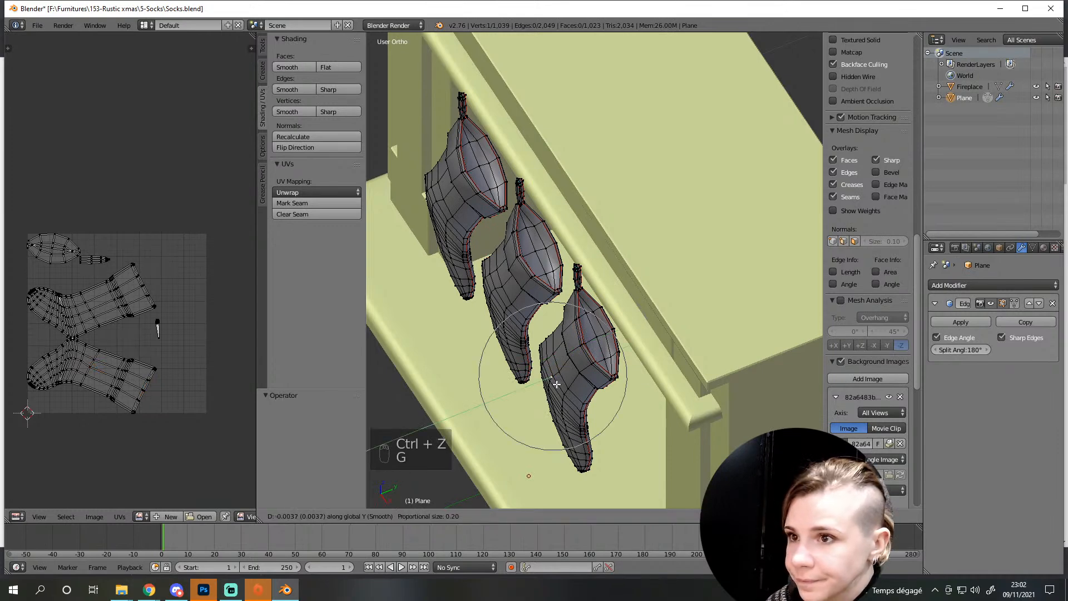
left_click(557, 384)
key("ctrl+z")
key("ctrl+z")
key("ctrl+z")
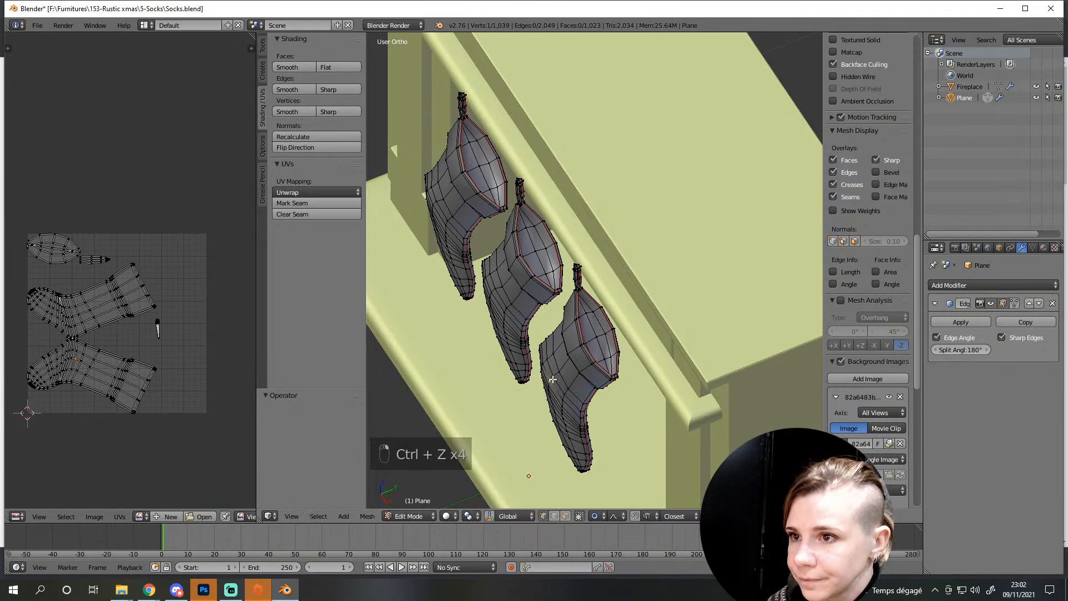
Push the right-hand stocking's ankle about 0.015 along Y with proportional editing
key("g")
key("y")
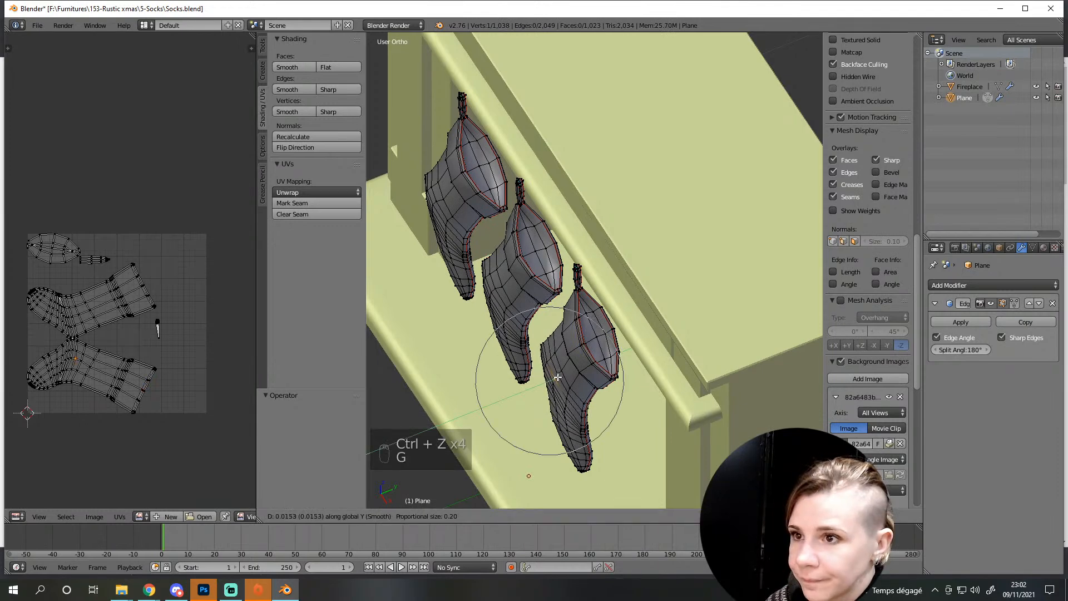
left_click(555, 438)
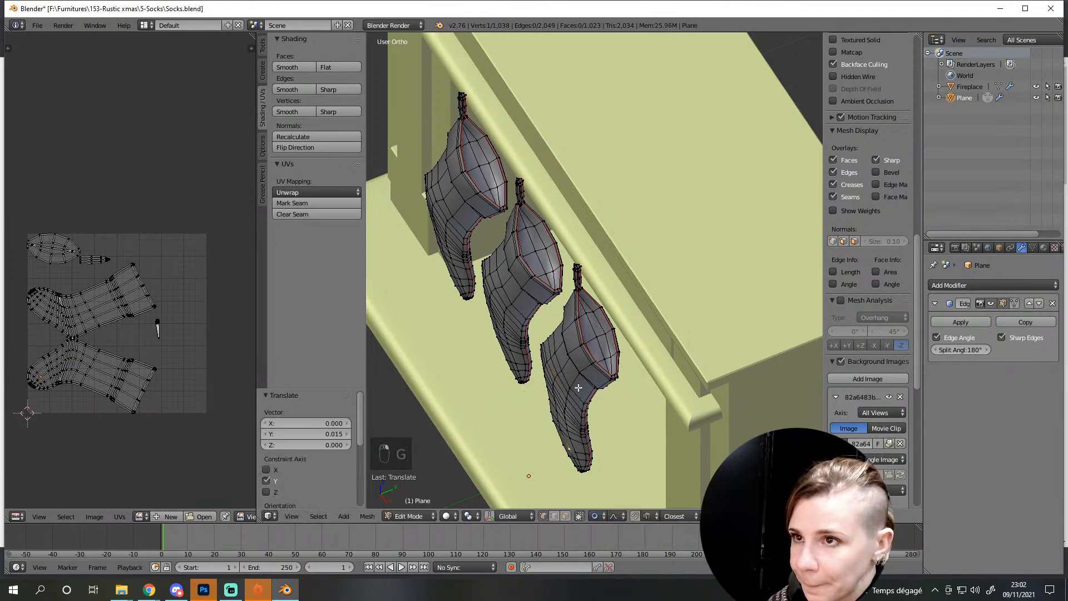
Select the whole right-hand stocking with its hanging loop and rotate it about -12 degrees around the Z axis
key("a")
key("l")
key("l")
key("l")
key("KP_7")
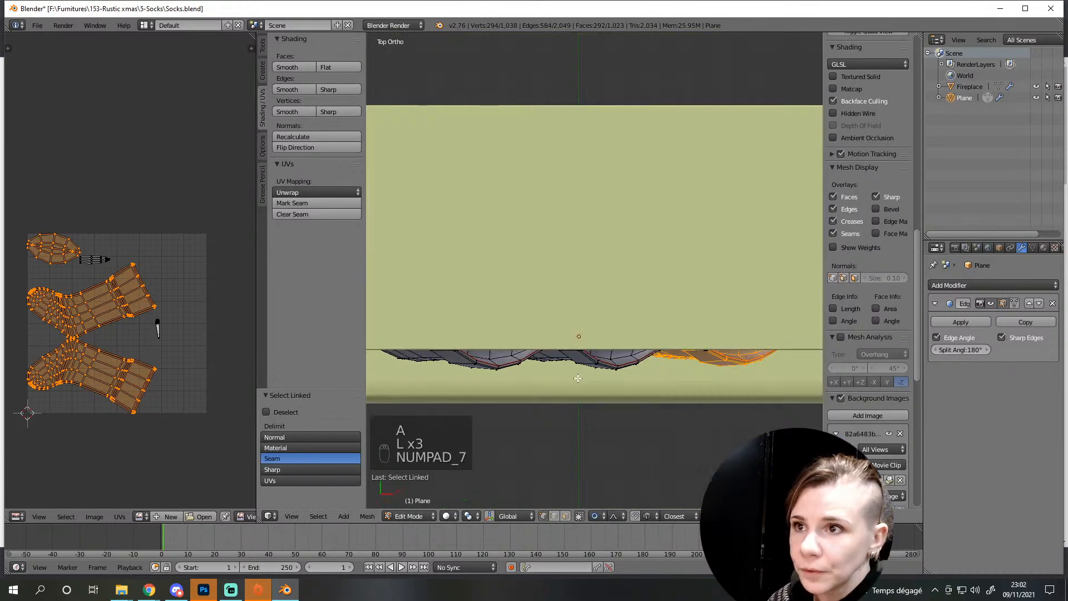
middle_click_drag(578, 378, 580, 357)
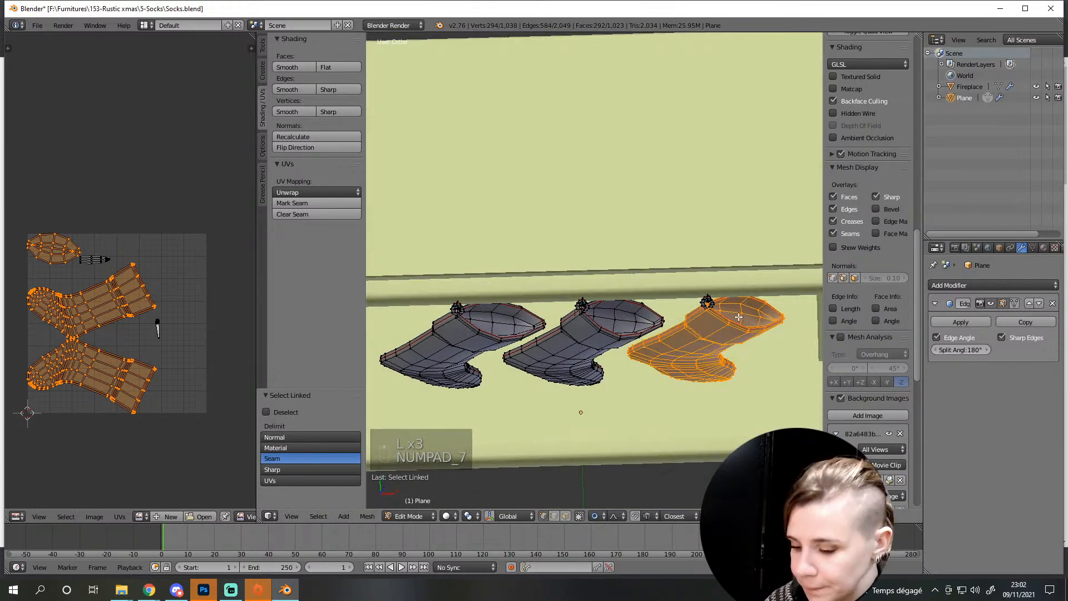
key("l")
key("r")
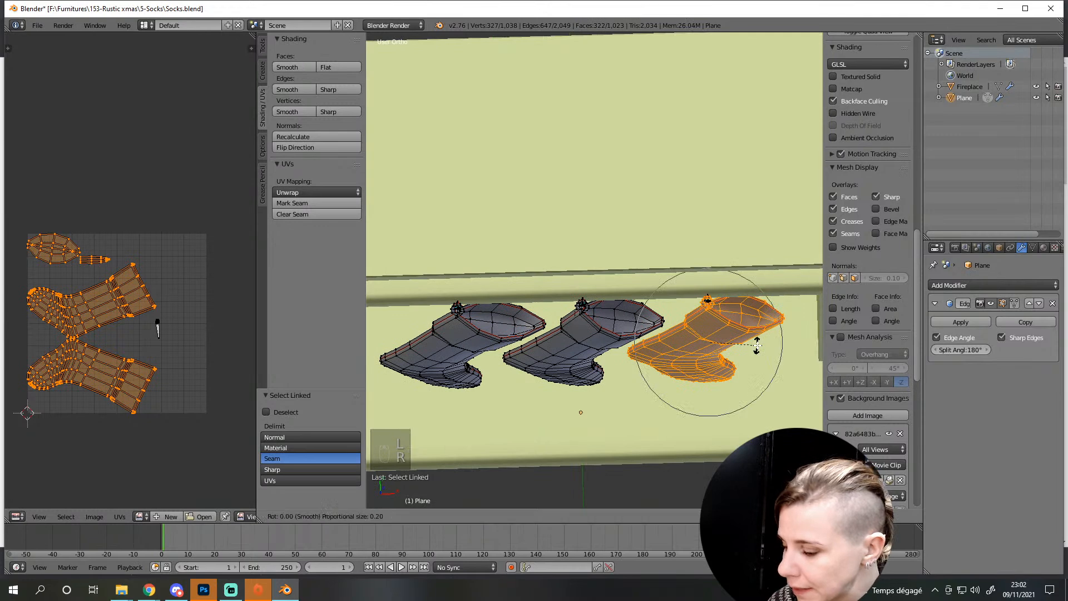
key("z")
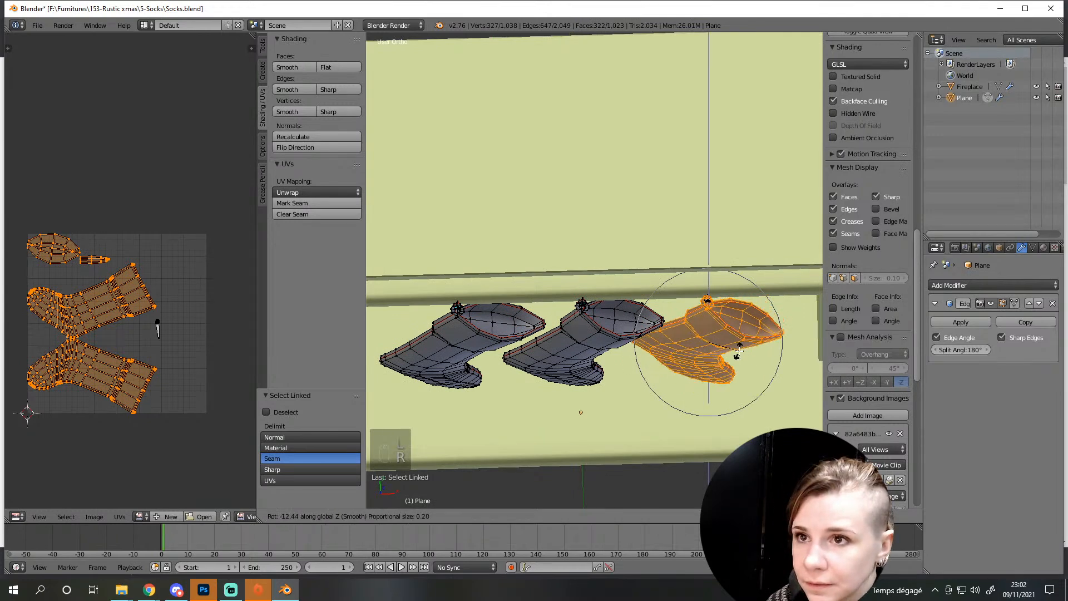
left_click(740, 352)
key("a")
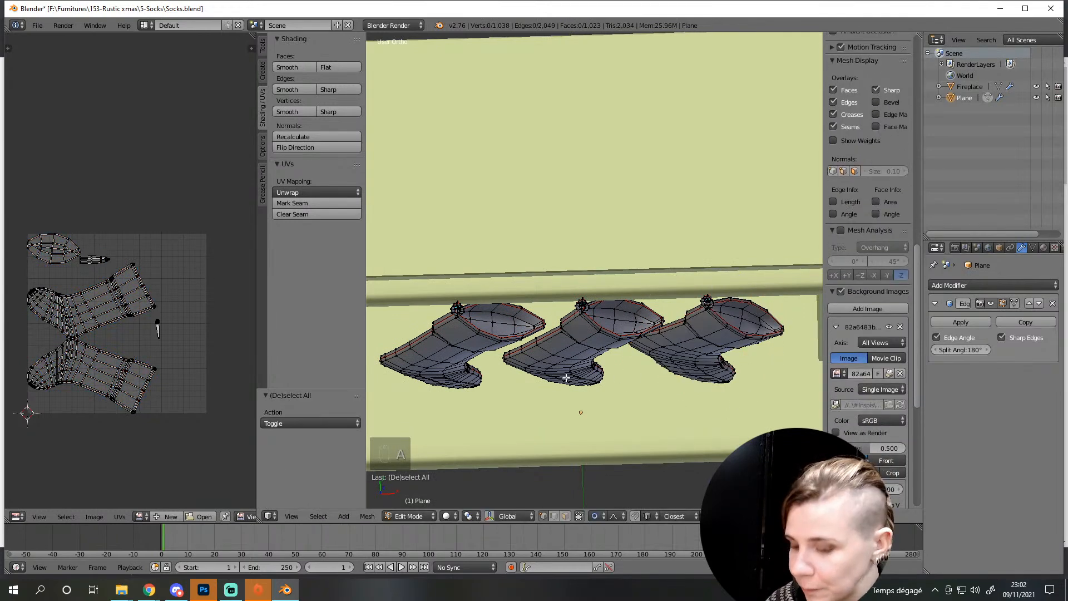
Select the whole middle stocking with its hanging loop and rotate it about 1.6 degrees around the Z axis
key("l")
key("l")
key("r")
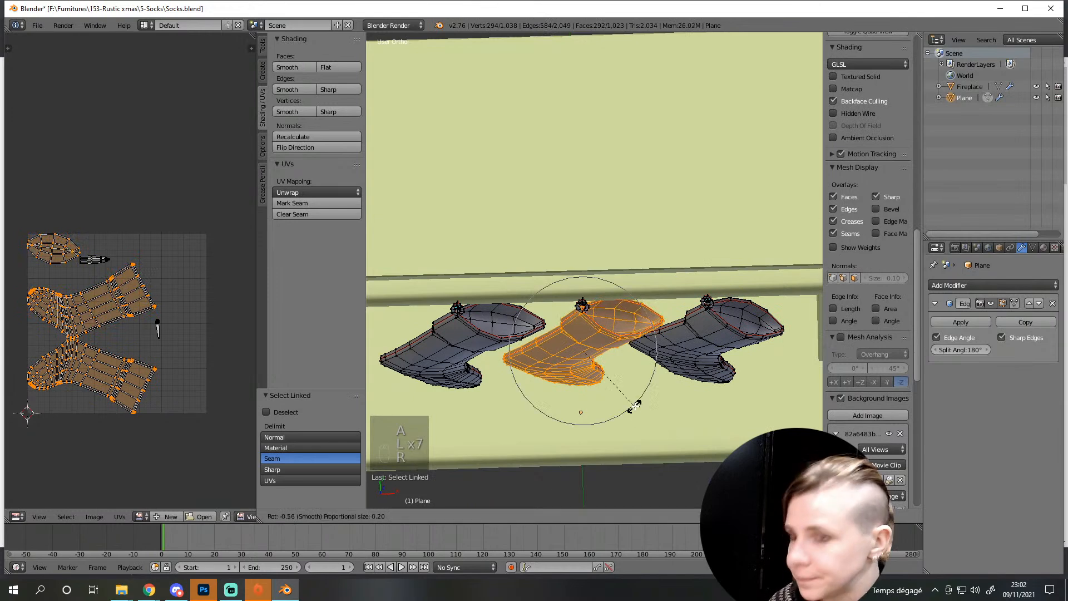
right_click(599, 314)
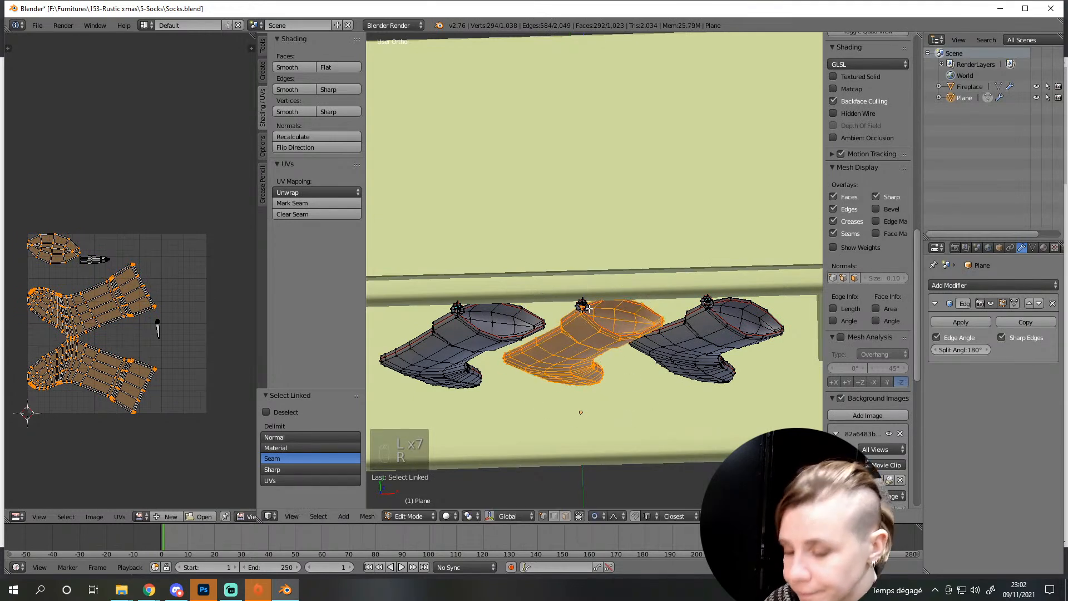
key("r")
key("z")
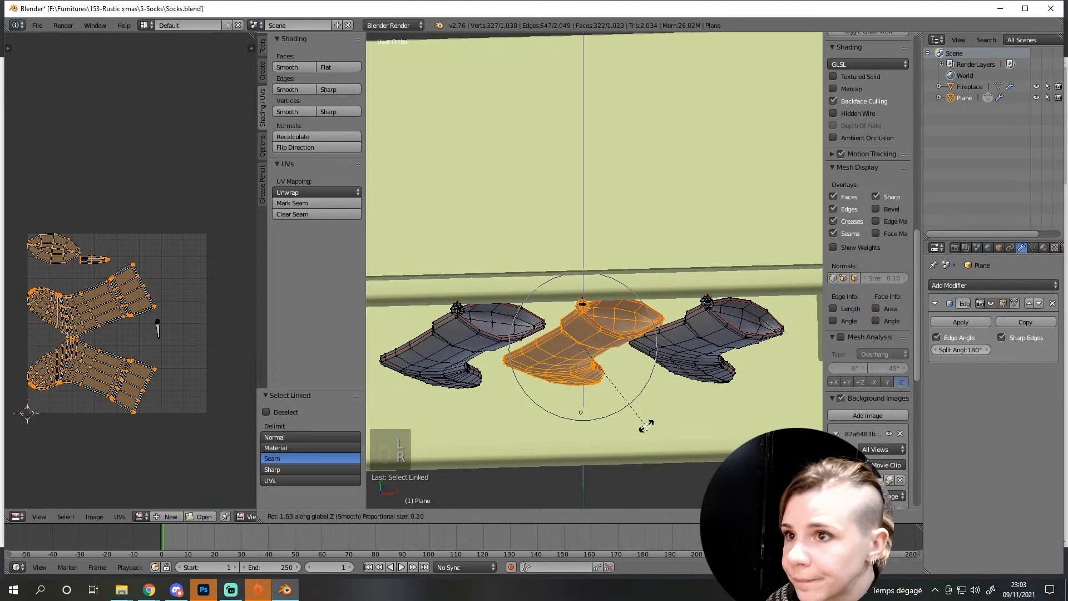
left_click(645, 422)
middle_click_drag(645, 422, 599, 399)
key("a")
Push the middle stocking's front cuff rim inward about 0.038 along Y, reducing the proportional size to 0.14
key("Tab")
key("Tab")
scroll(599, 397, "up", 7)
middle_click_drag(539, 284, 602, 376, "shift")
right_click(598, 389)
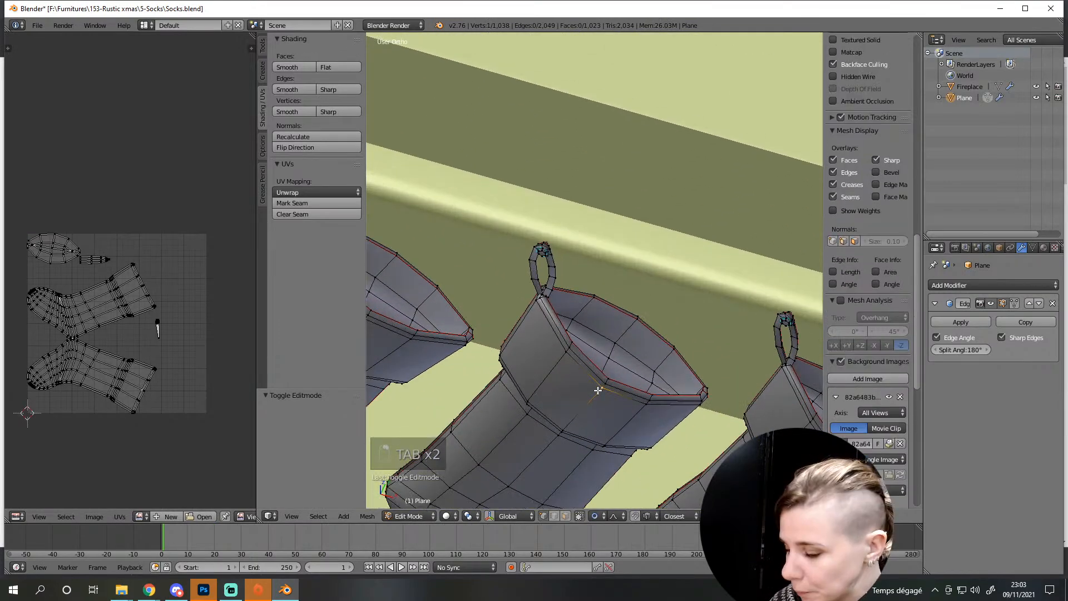
key("g")
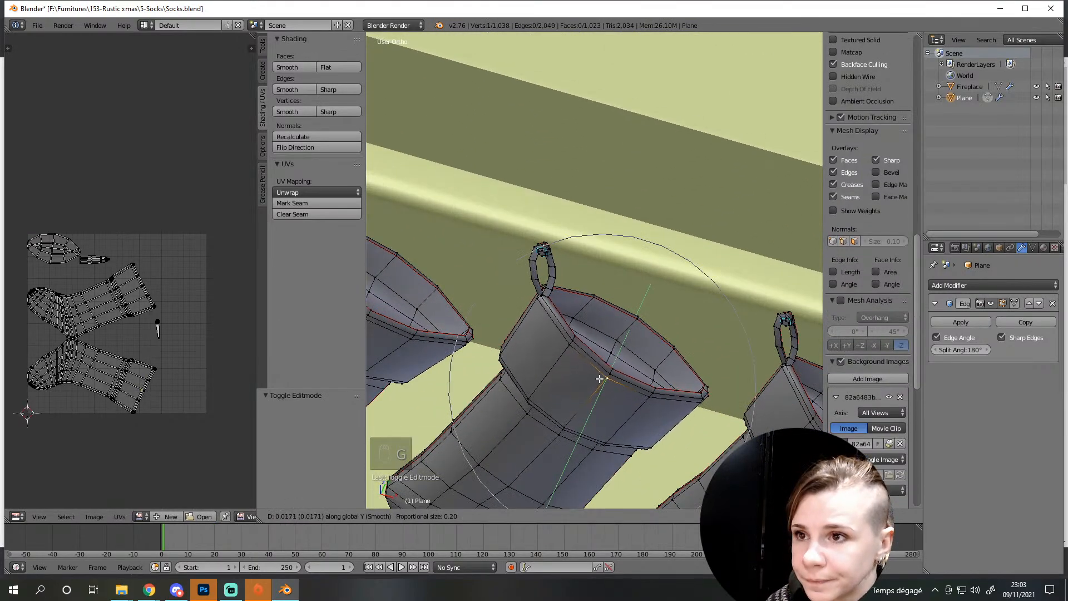
scroll(602, 374, "up", 4)
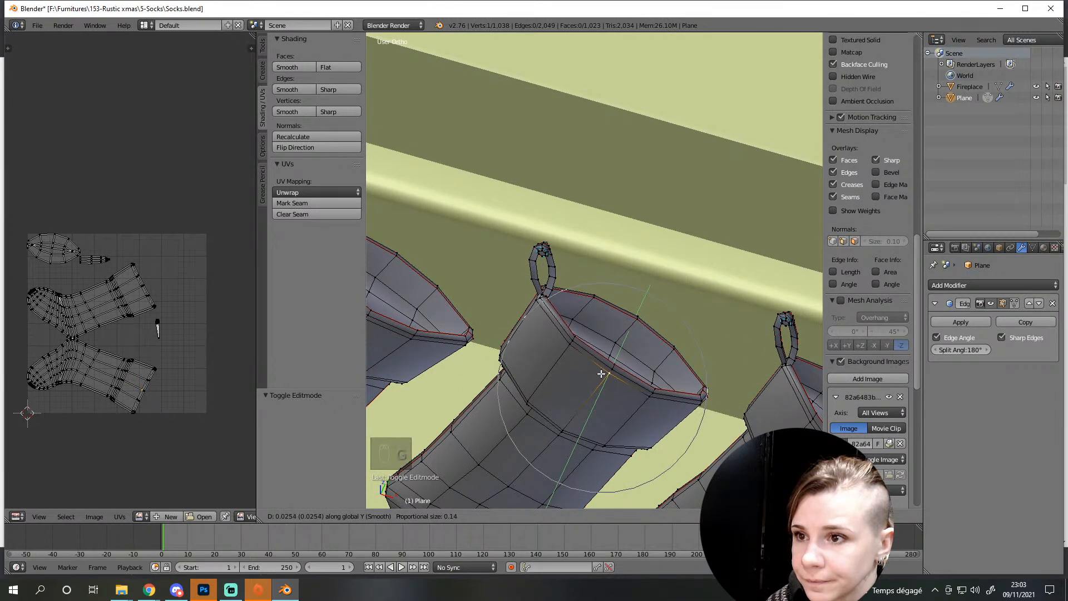
left_click(598, 383)
Select the middle stocking's cuff edge nearest the loop, from lower fold to rim, and push it about 0.013 along Y
middle_click_drag(571, 421, 629, 412, "shift")
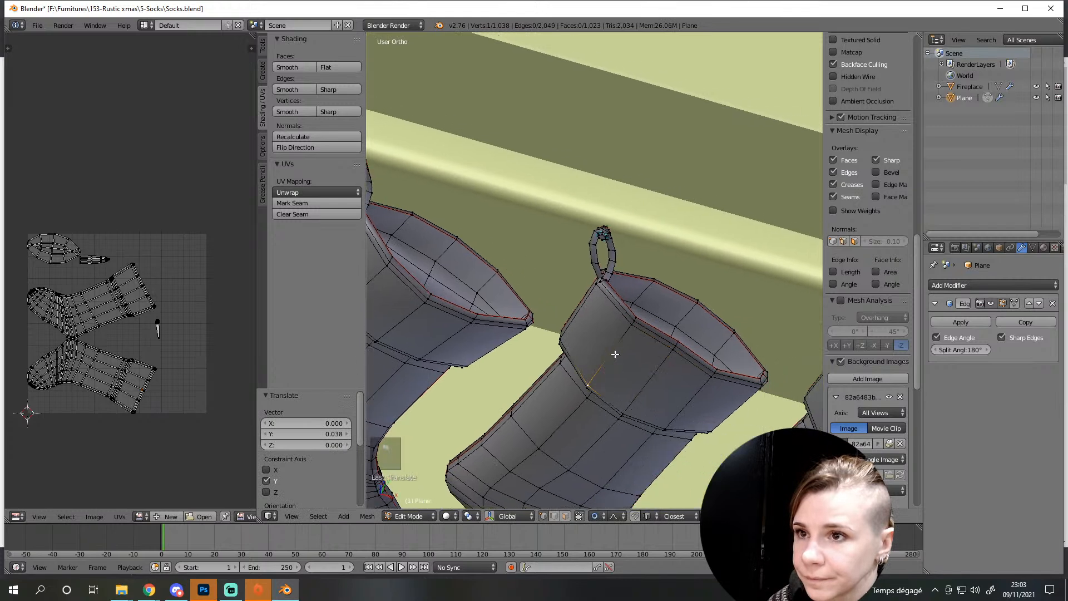
left_click(624, 339, "shift")
key("g")
key("y")
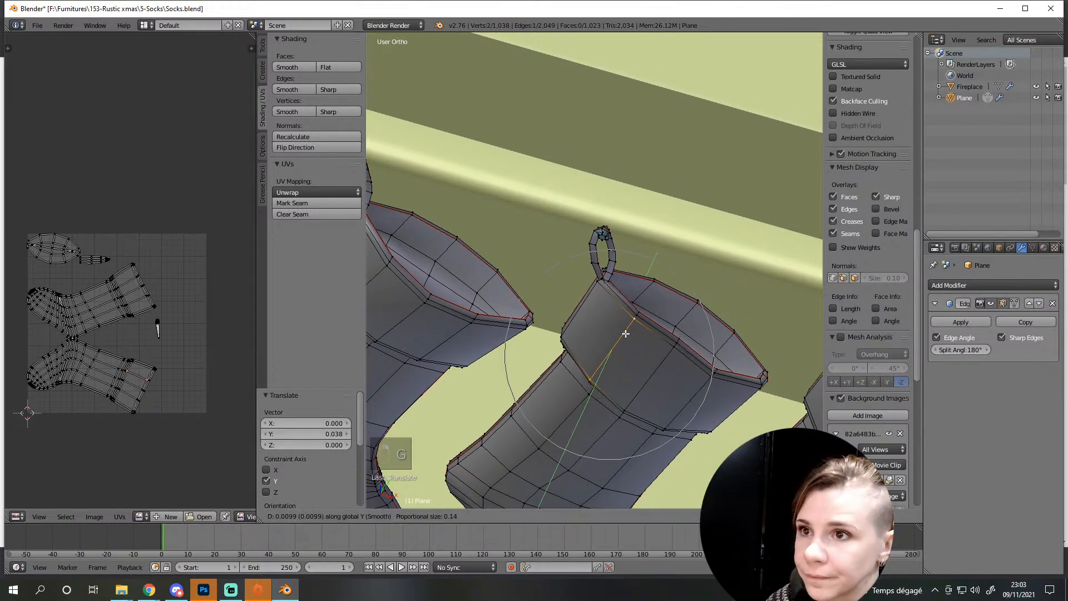
left_click(625, 333)
key("a")
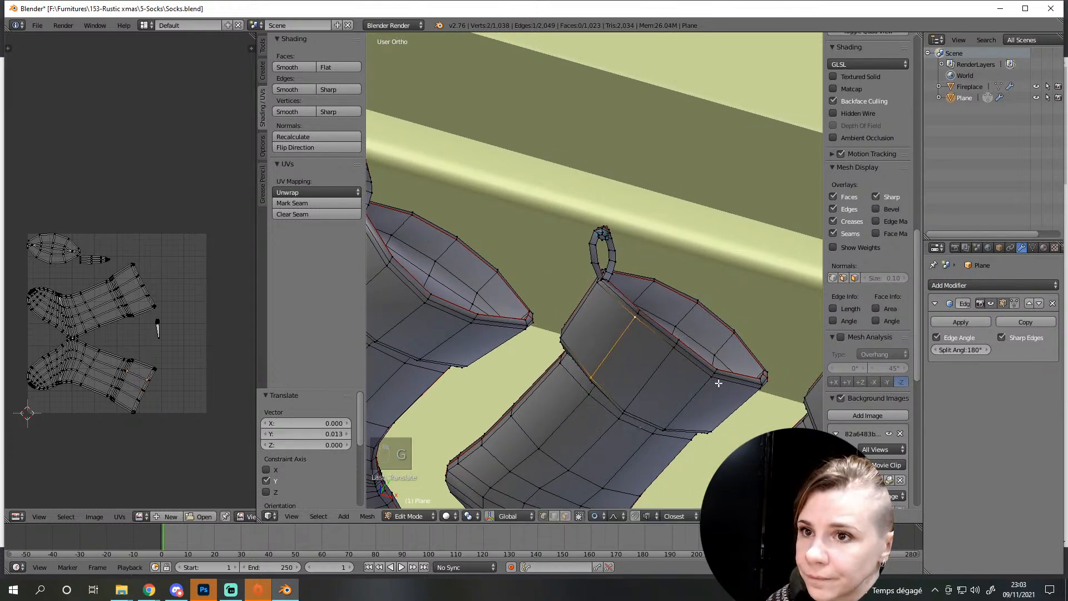
Push two front rim vertices of the left-hand stocking inward about 0.033 along Y with a proportional size of 0.10, and leave mesh editing
key("Tab")
scroll(610, 435, "down", 5)
mouse_move(608, 435)
middle_mouse_down()
mouse_move(521, 385)
mouse_move(555, 398)
mouse_move(547, 408)
mouse_move(627, 431)
middle_mouse_up()
key("Tab")
scroll(538, 352, "up", 6)
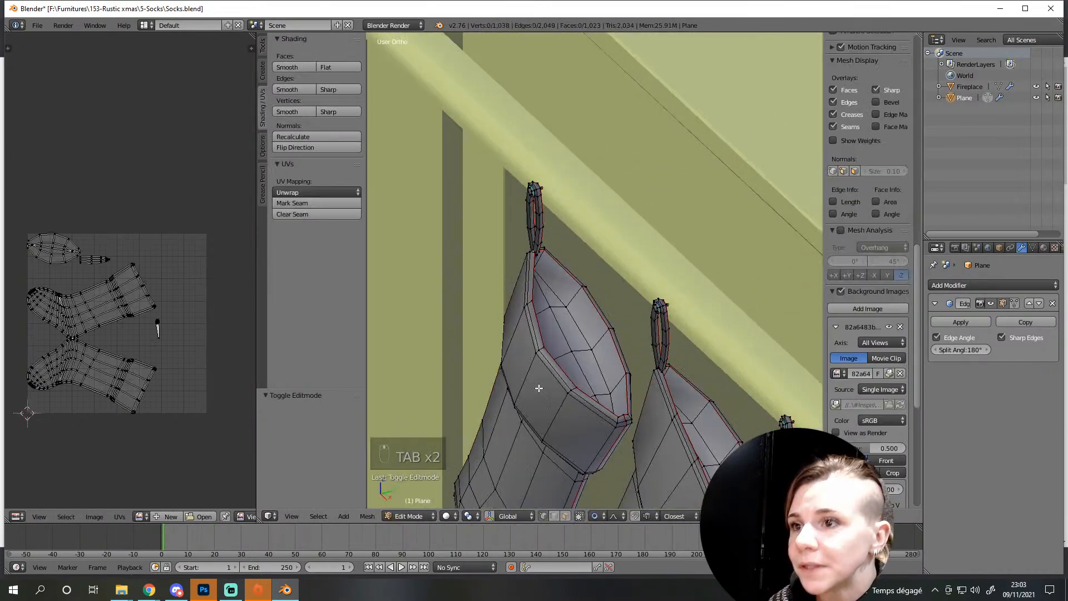
right_click(540, 350)
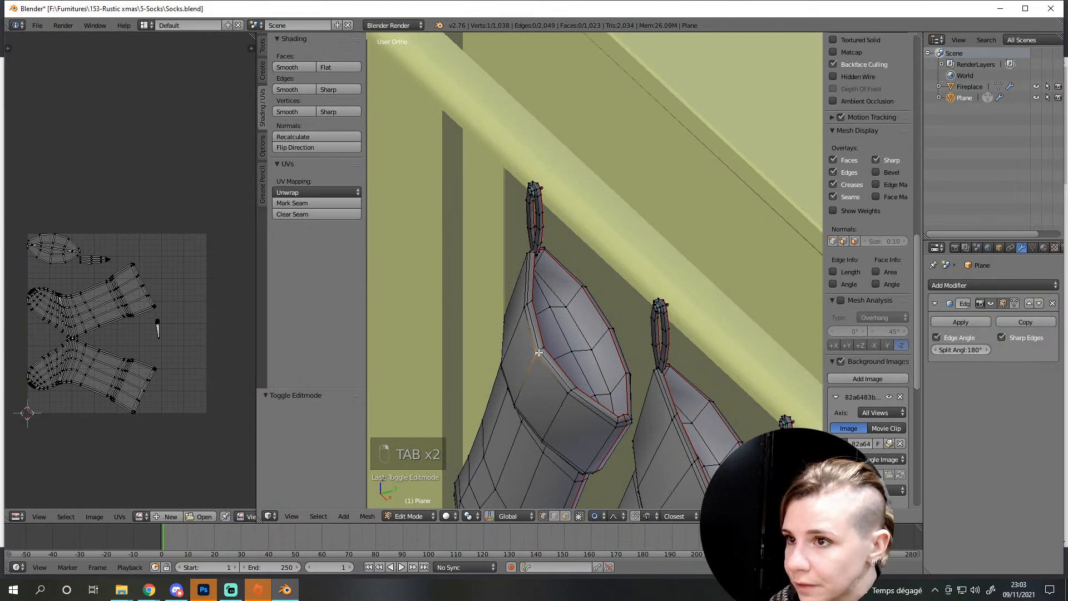
key("g")
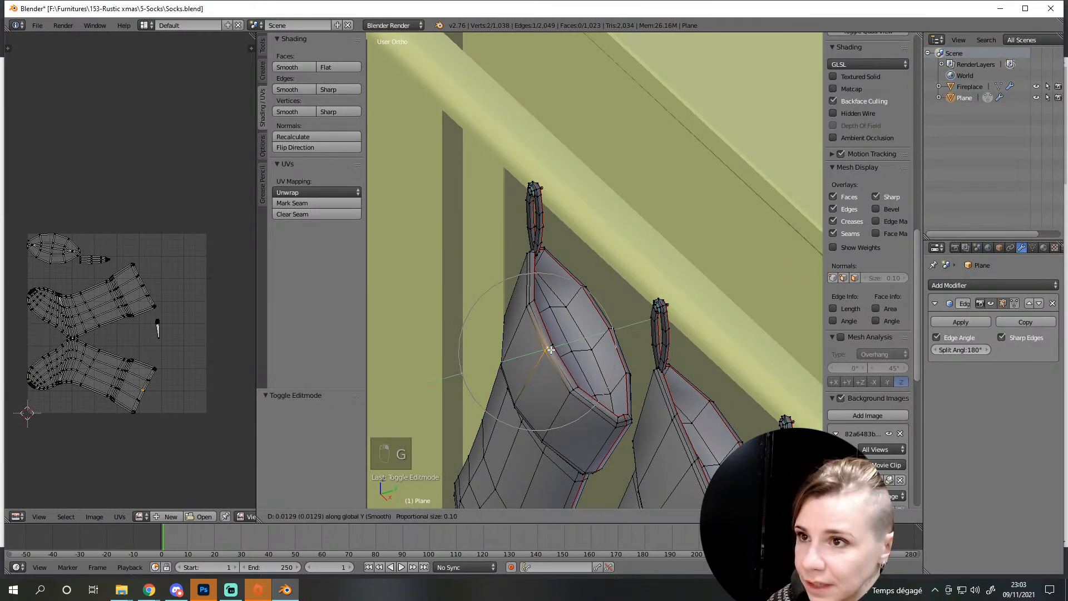
left_click(570, 356)
scroll(568, 356, "down", 7)
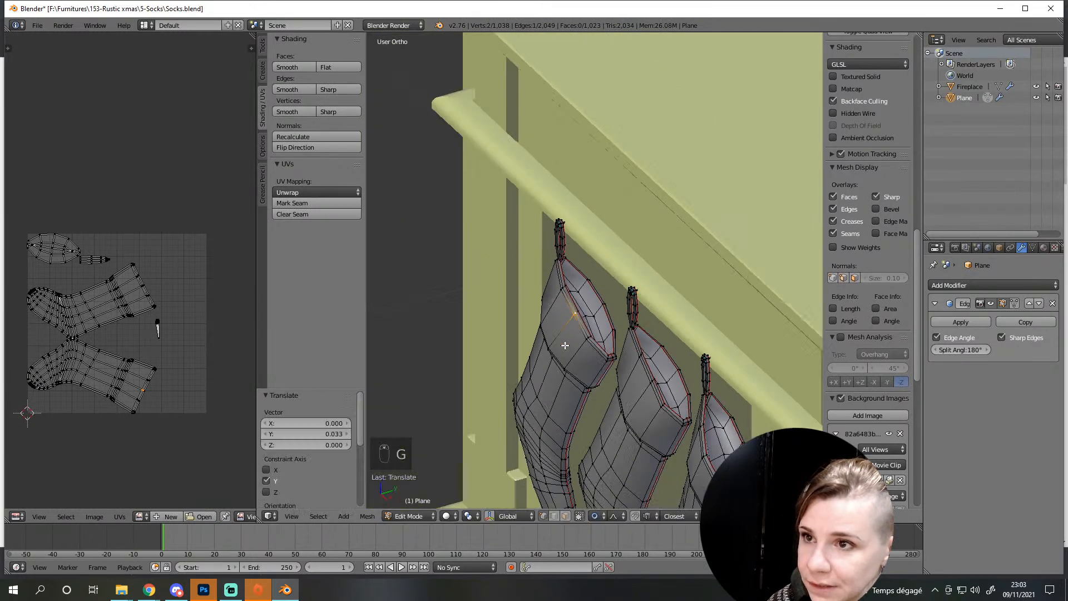
key("a")
key("Tab")
Select the entire mesh of all three stockings and unwrap it into a new UV layout
middle_click_drag(543, 396, 659, 381)
scroll(661, 384, "down", 3)
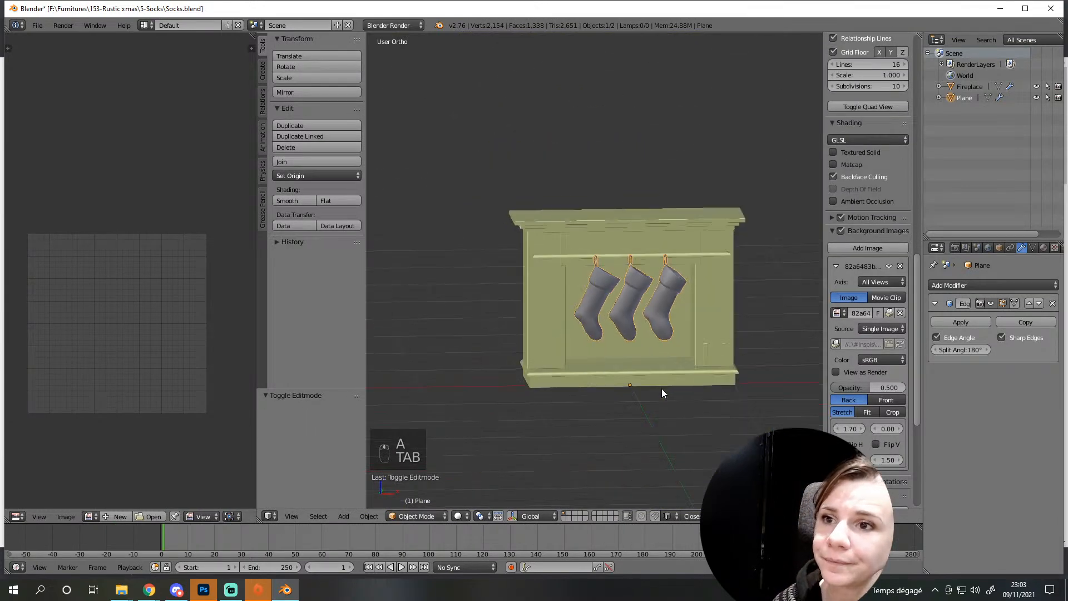
key("Tab")
key("a")
key("a")
key("a")
key("e")
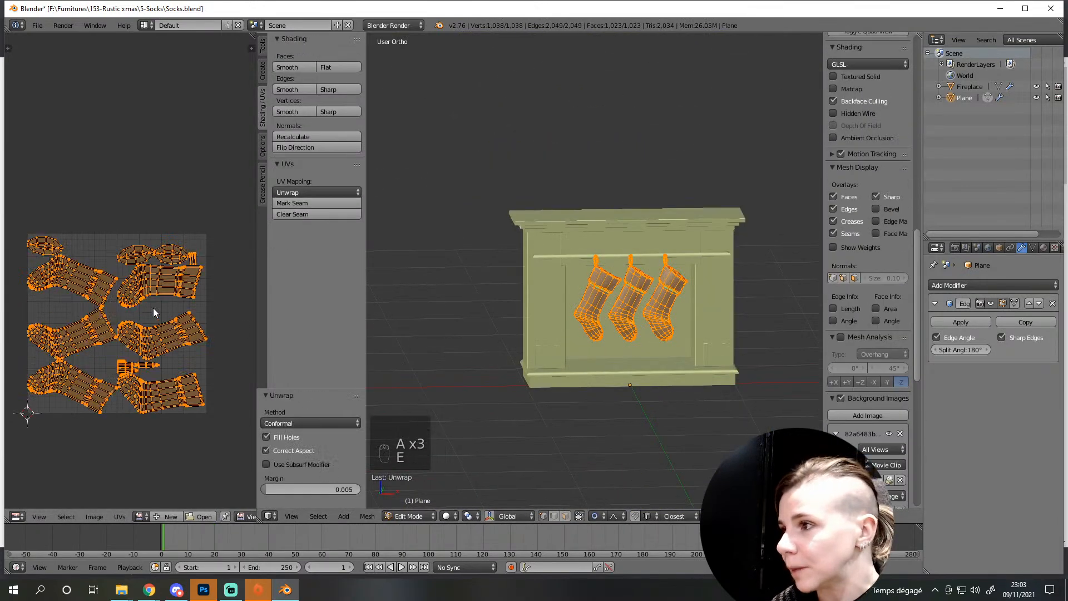
Widen the UV editor and examine how the unwrapped stocking islands are laid out
key("KP_1")
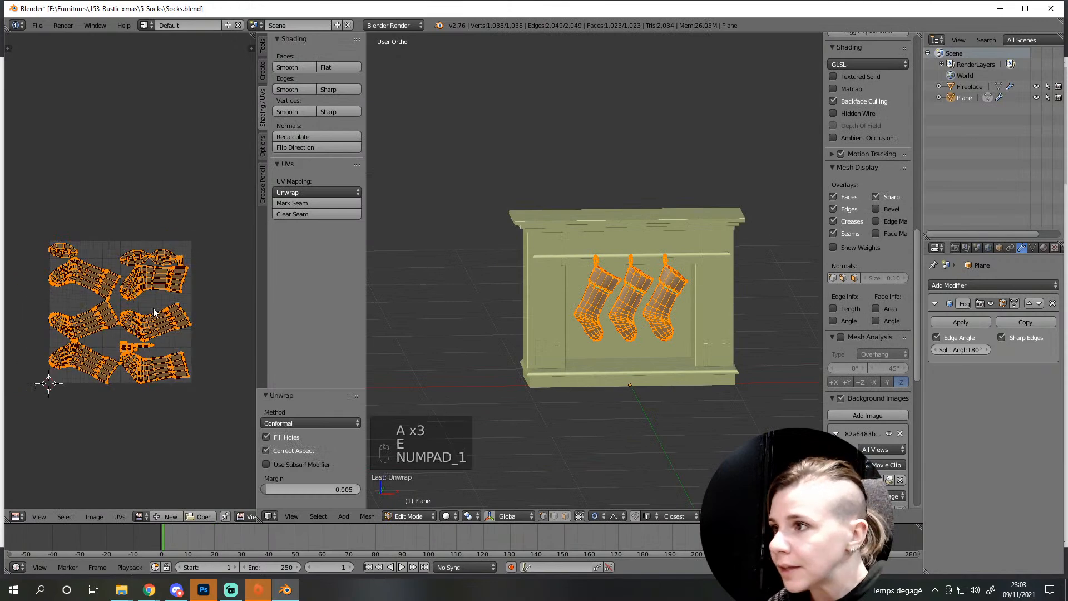
scroll(156, 309, "up", 2)
key("KP_1")
scroll(125, 393, "up", 2)
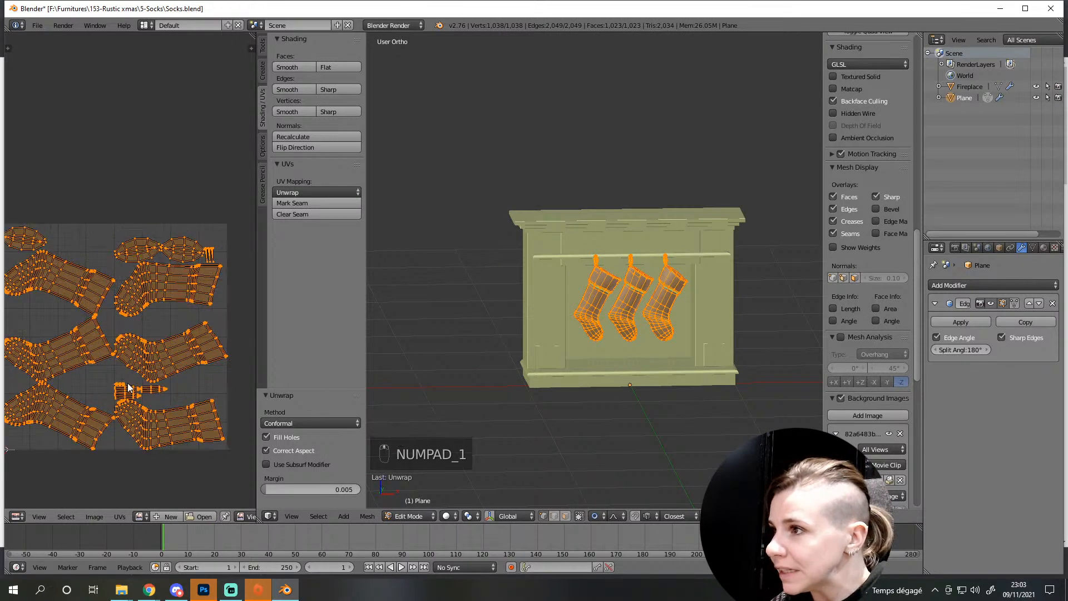
scroll(78, 317, "down", 3)
middle_click_drag(78, 317, 96, 321)
scroll(100, 321, "up", 4)
left_click_drag(259, 349, 374, 348)
middle_click_drag(251, 396, 221, 348)
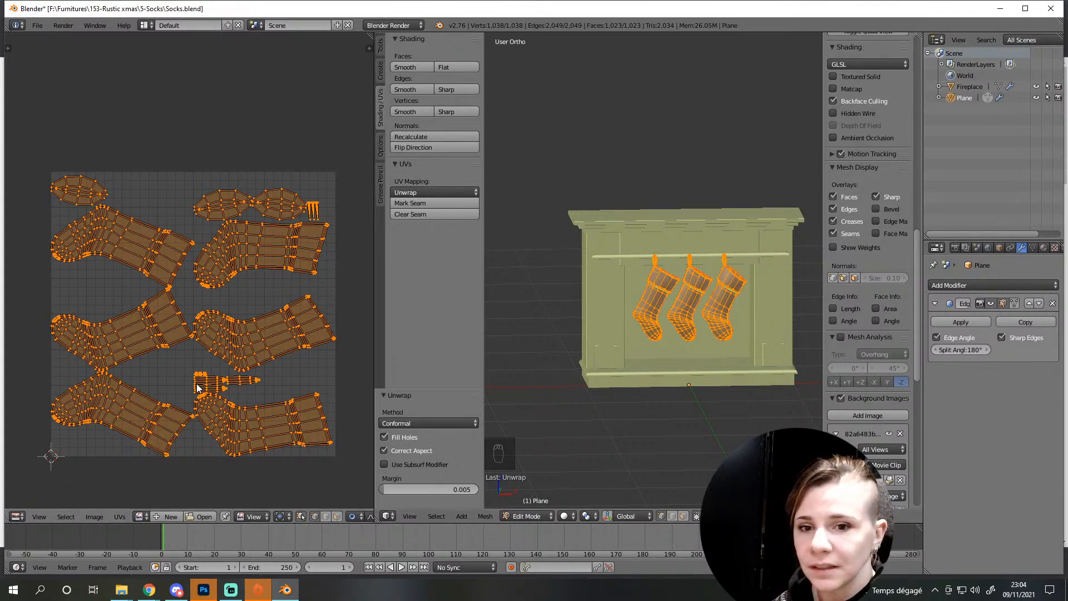
scroll(117, 328, "down", 1)
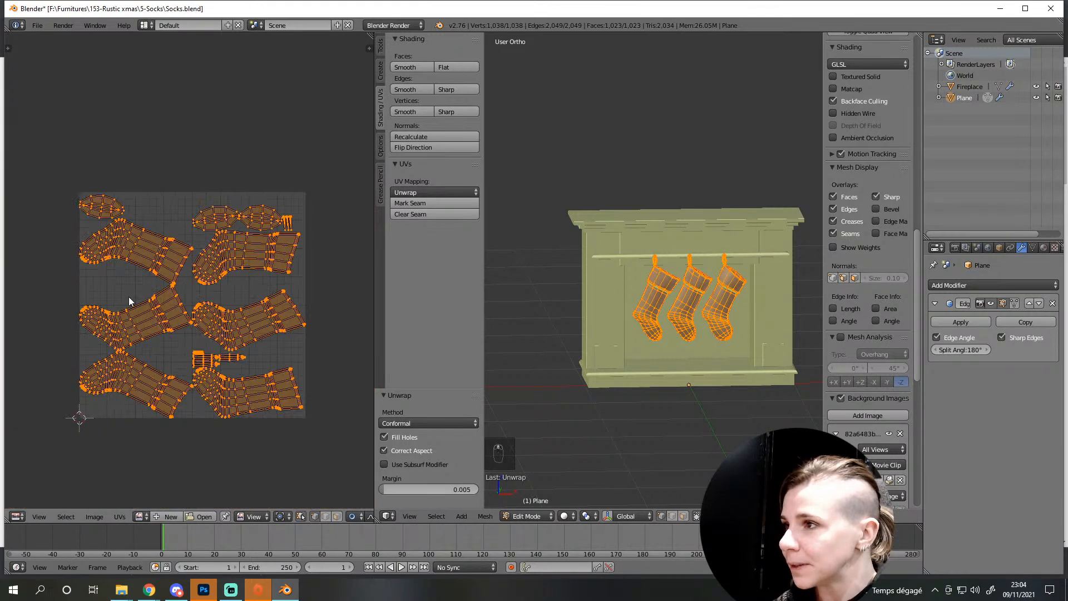
Switch to face selection, select only the upper-left stocking's UV island and rotate it about -111.9° so it stands upright
key("a")
key("l")
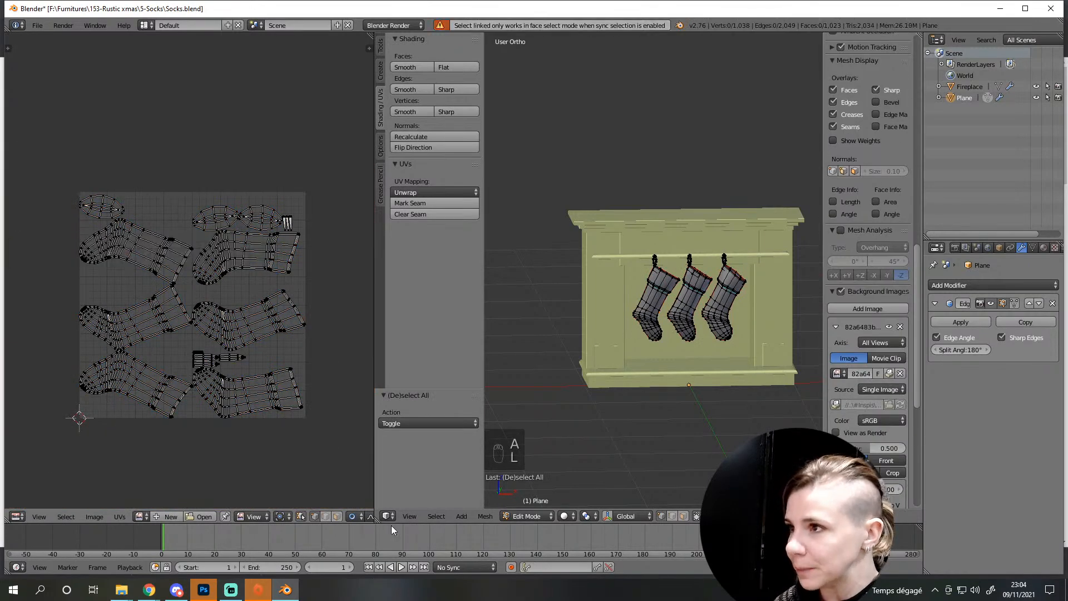
left_click(684, 516)
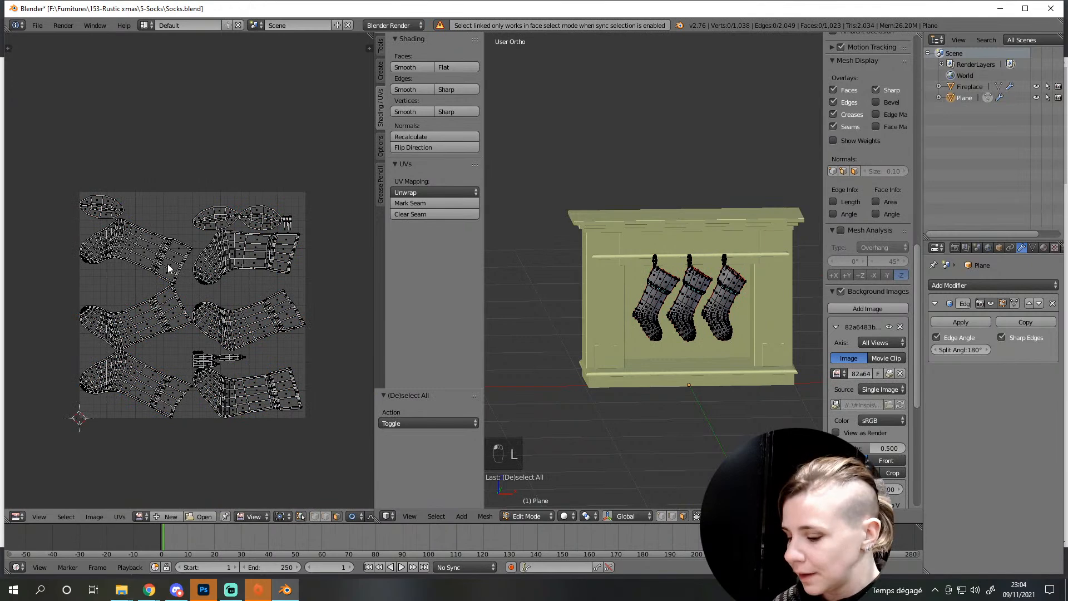
key("l")
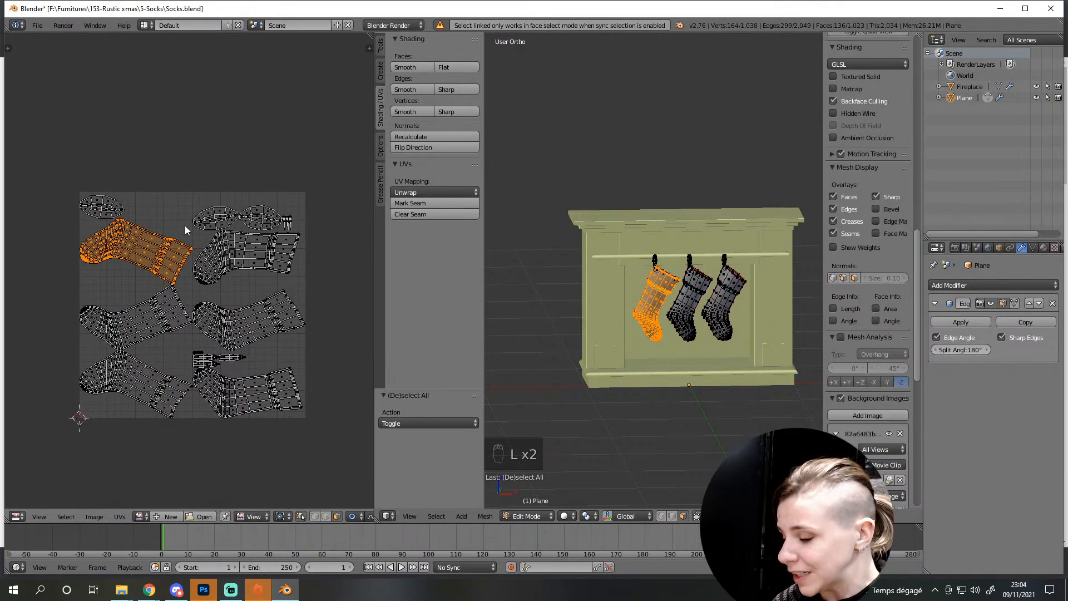
key("r")
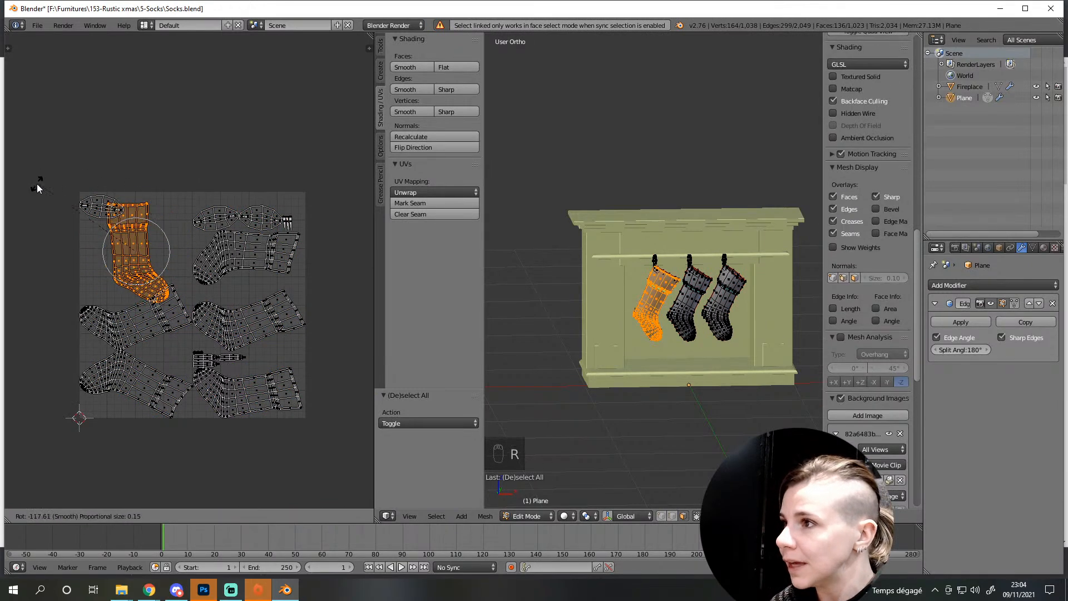
left_click(57, 187)
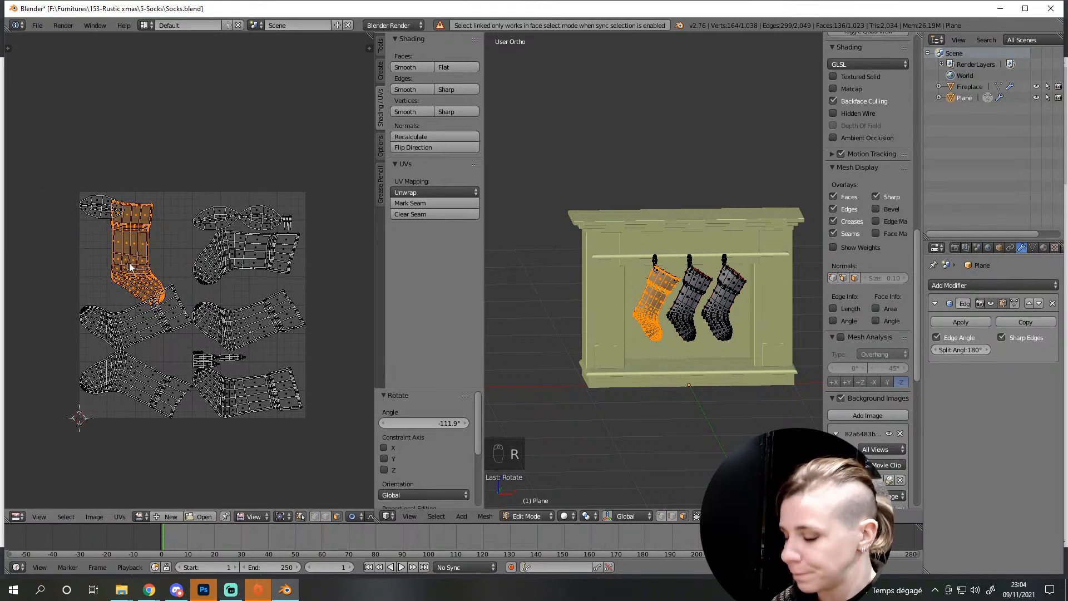
Move the upright stocking island to the left edge of the UV square, below the oval piece, and deselect it
key("h")
key("ctrl+z")
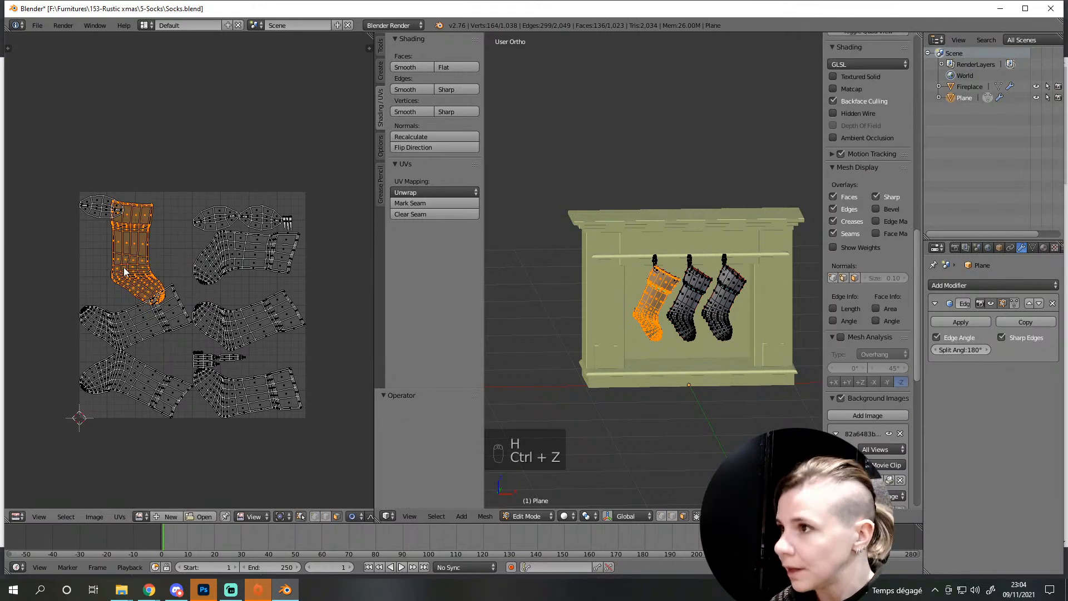
key("g")
left_click(96, 286)
key("a")
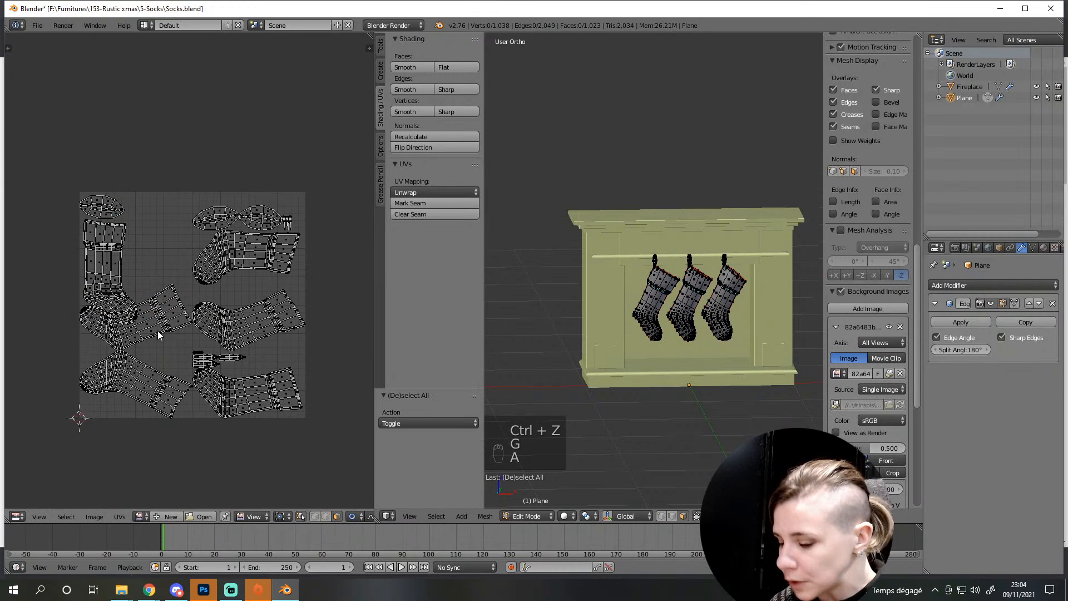
Rotate the middle-left stocking island about -63.6° and place it upright beside the first one in the upper row
key("l")
key("r")
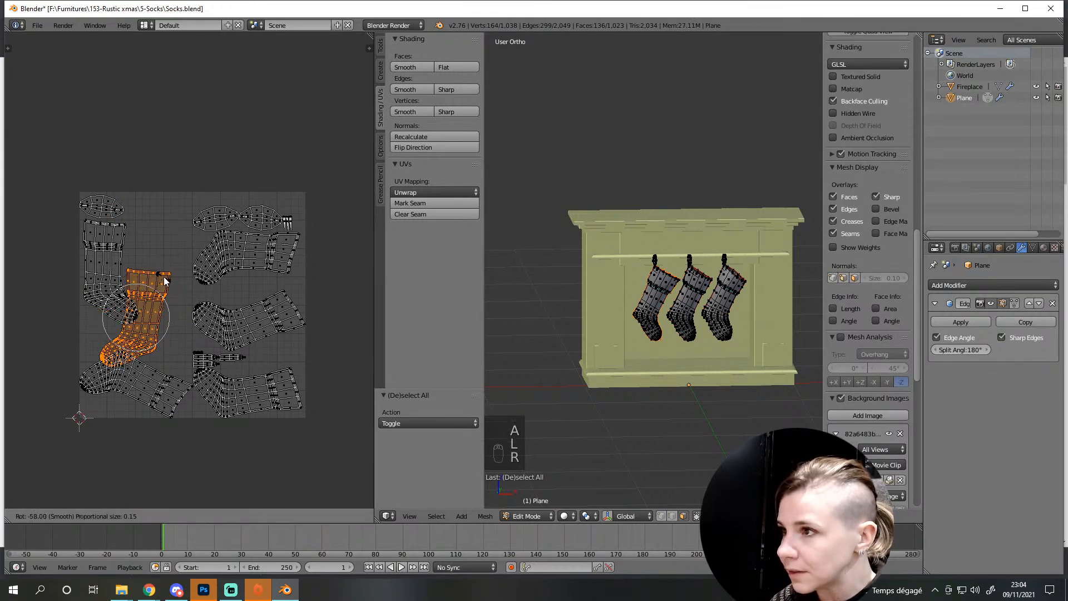
left_click(161, 270)
key("g")
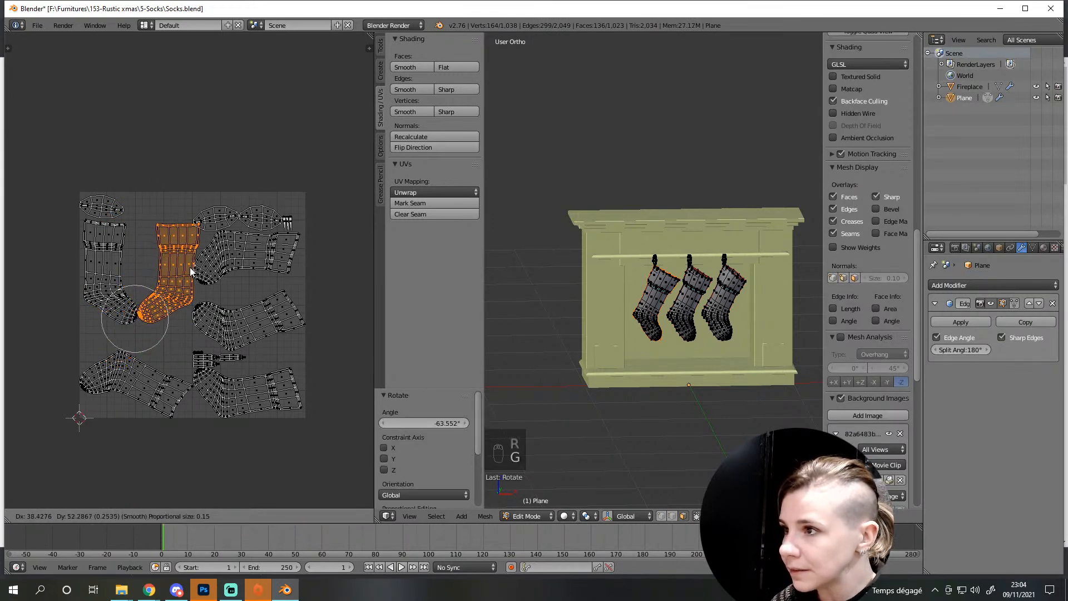
left_click(191, 271)
key("a")
Rotate the lower-left stocking island about -118° and place it upright beneath the first one along the left edge
key("l")
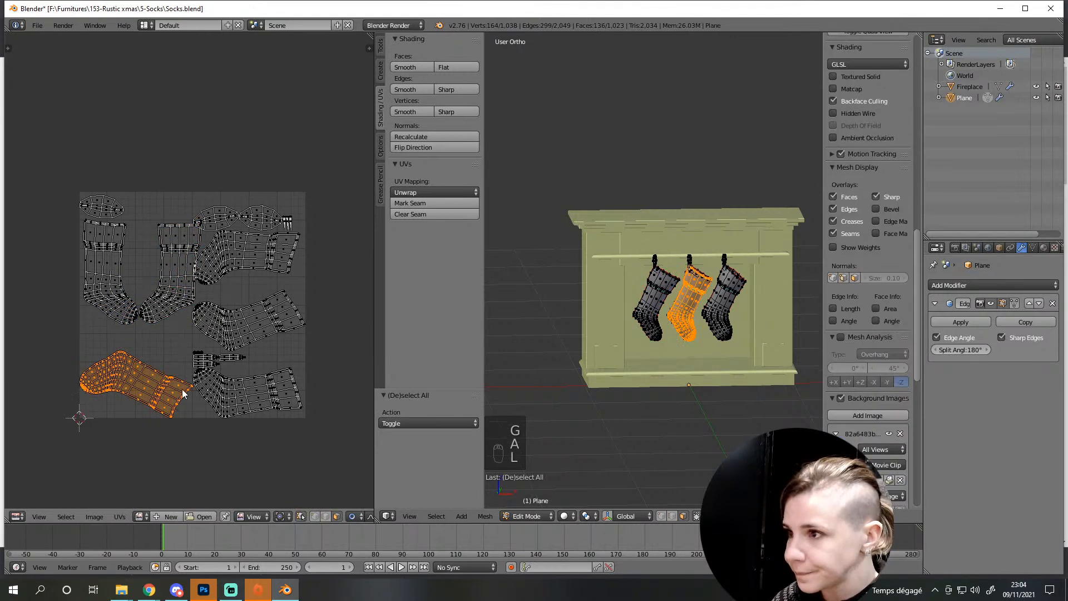
key("r")
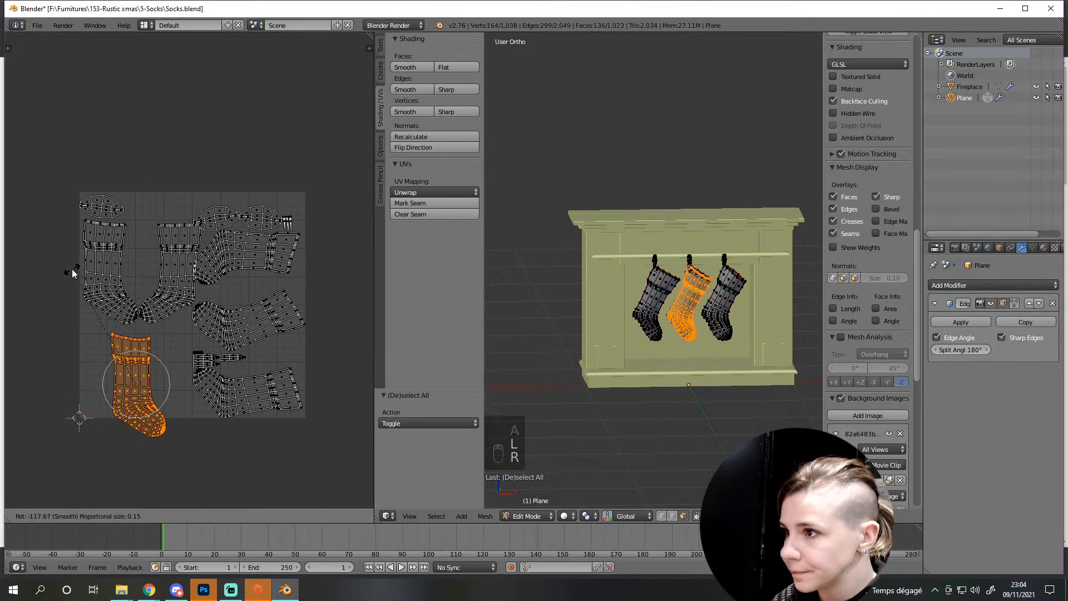
left_click(72, 272)
key("g")
left_click(131, 415)
key("a")
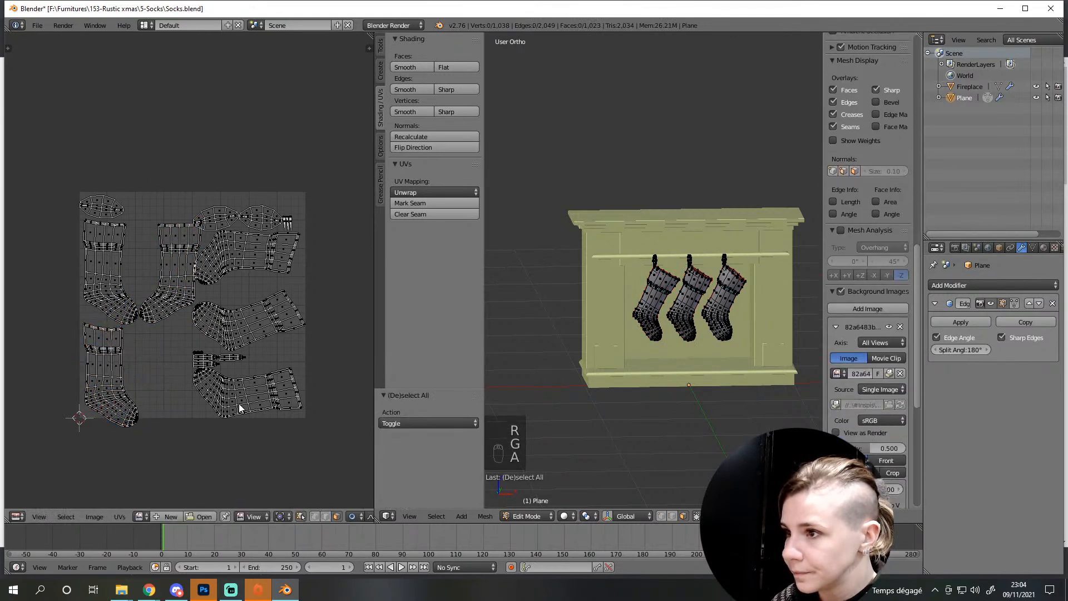
Rotate the lower-right stocking island upright and move it about -0.322 in X and 0.052 in Y, into the lower row
key("l")
key("r")
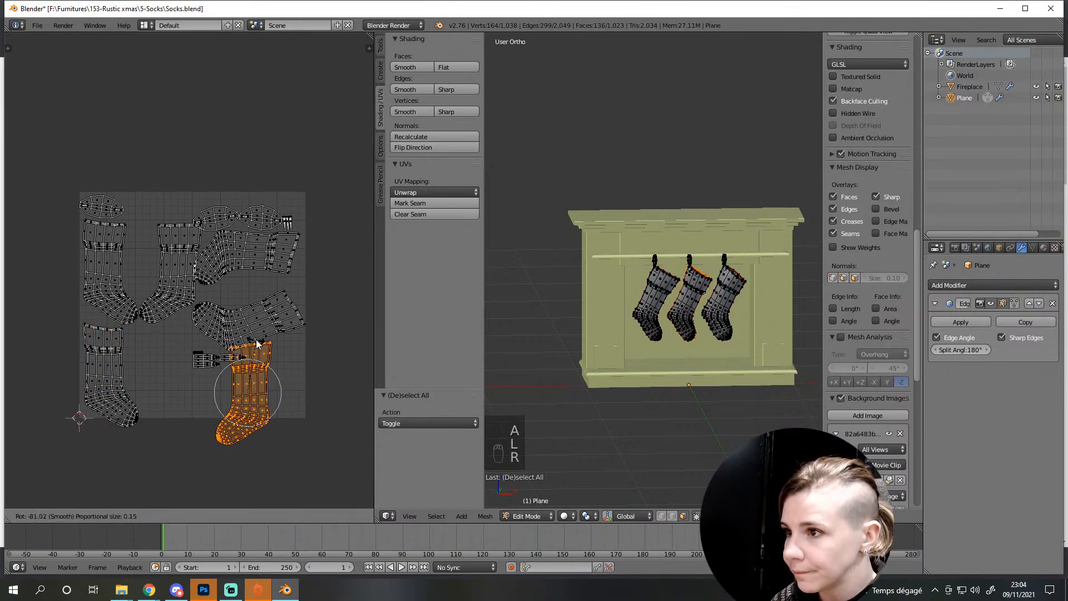
left_click(258, 345)
key("g")
left_click(234, 345)
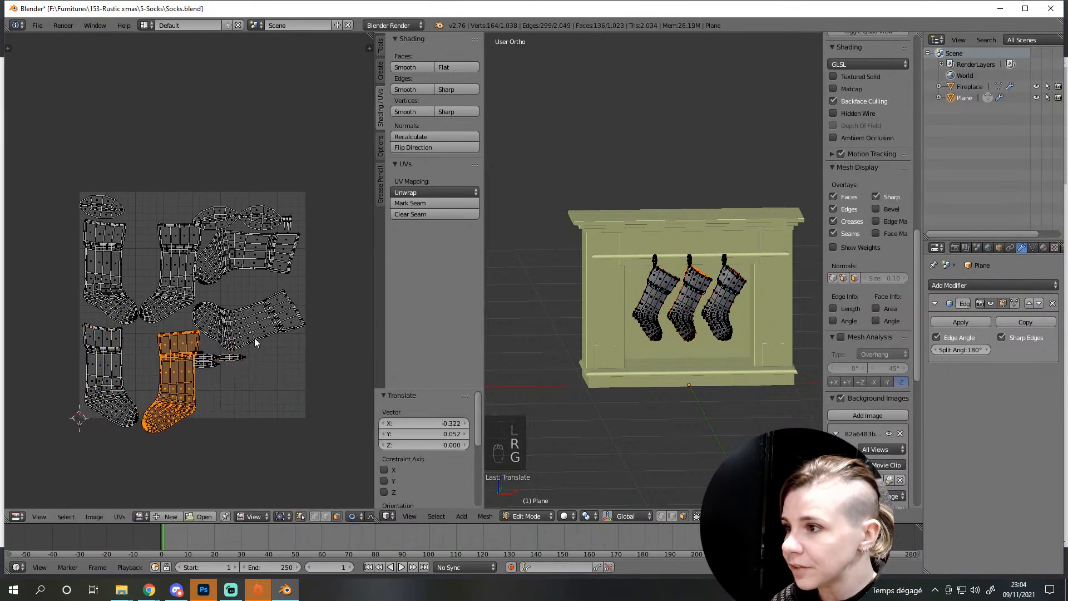
key("a")
Rotate the remaining middle-right stocking island upright and place it as the third stocking in the lower row
key("l")
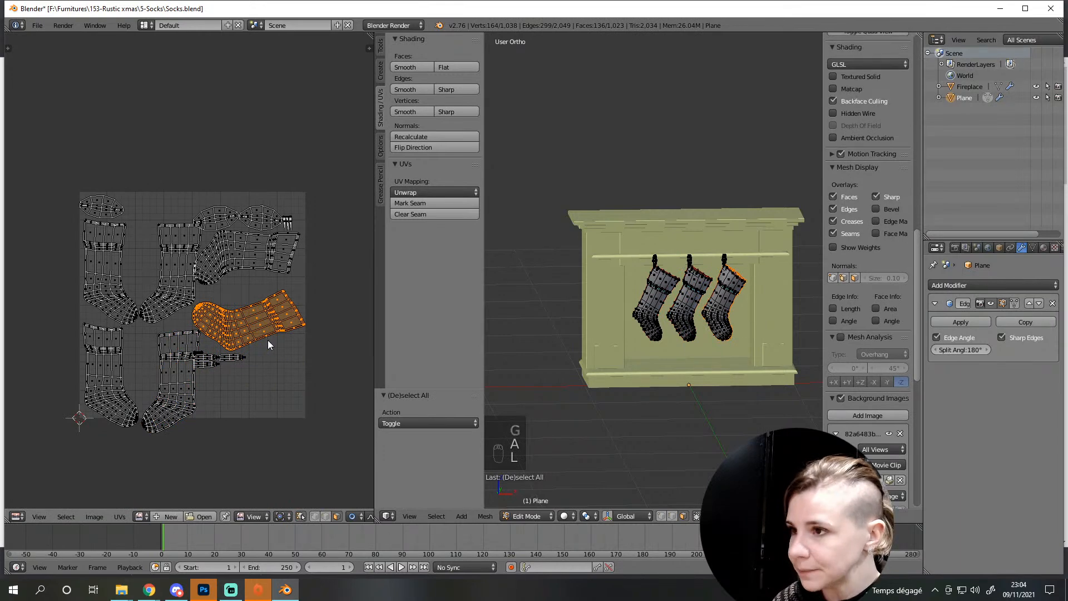
key("r")
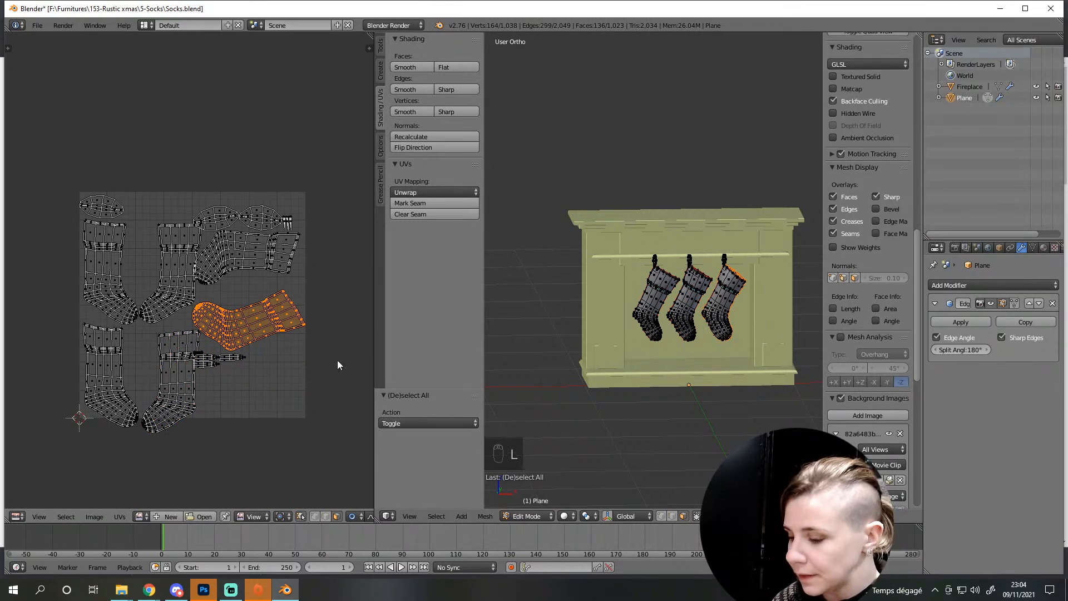
left_click(286, 277)
key("g")
left_click(251, 361)
key("a")
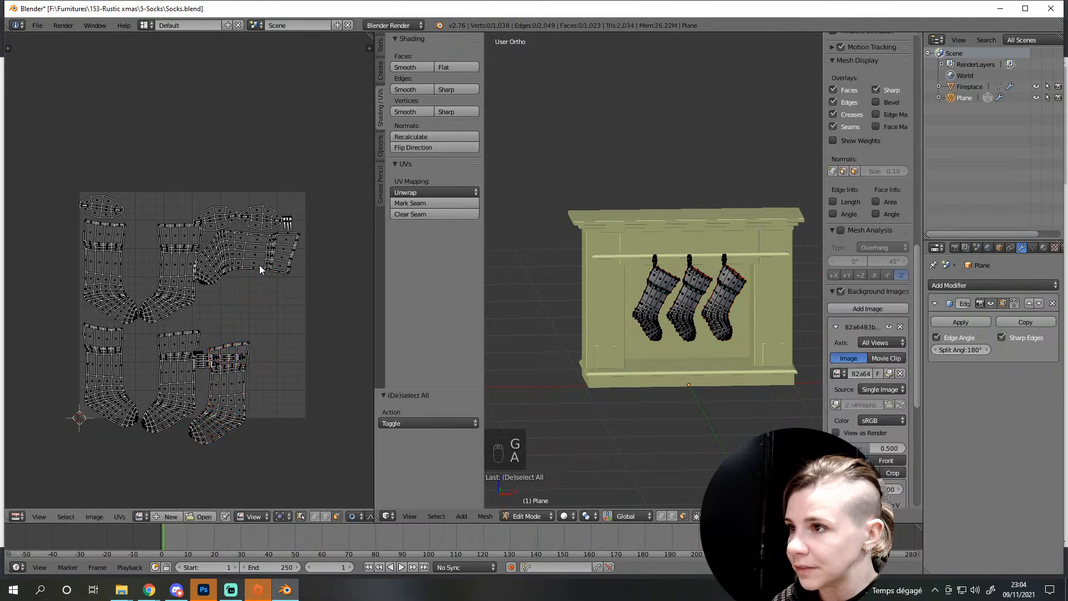
Rotate the last sideways stocking island upright and move it about -0.062 in X and -0.145 in Y, into the upper row
key("m")
key("l")
key("r")
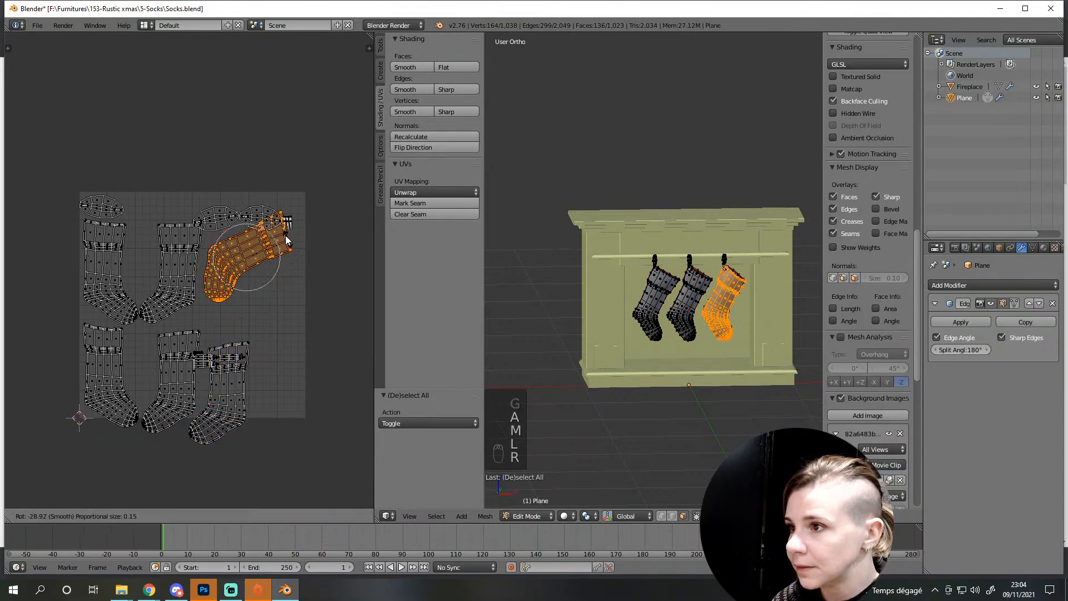
left_click(278, 316)
key("g")
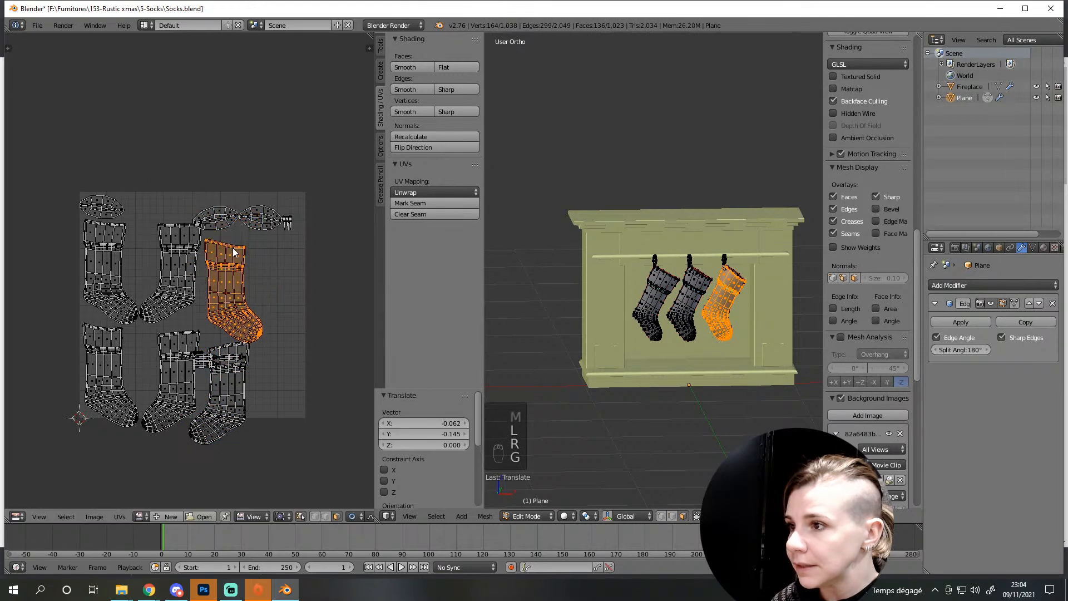
left_click(261, 354)
key("a")
Select all UV islands and pack them into the UV square with island rotation turned off
key("a")
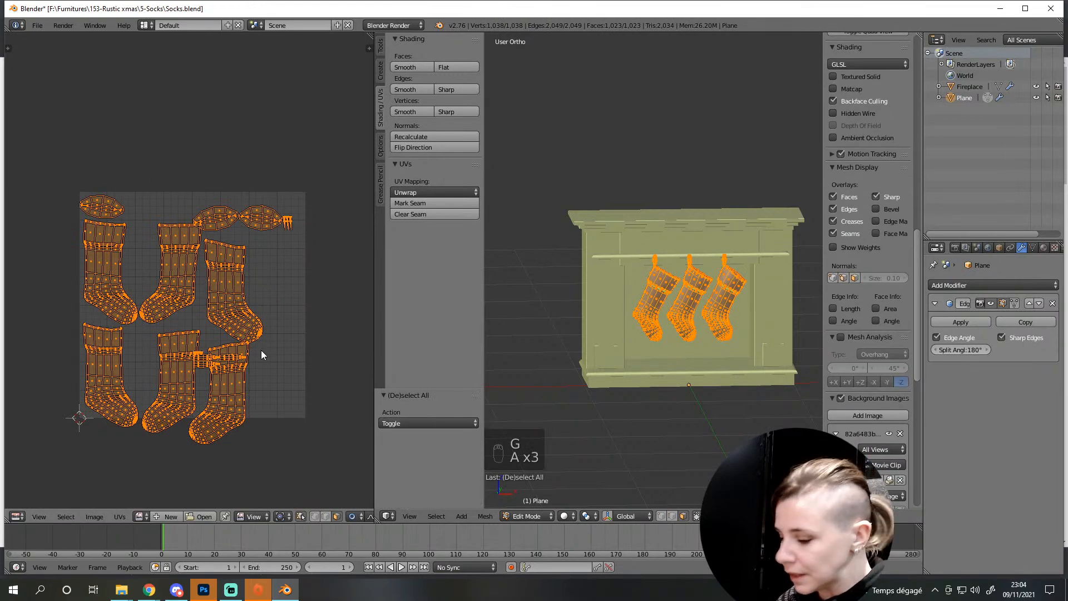
key("ctrl+p")
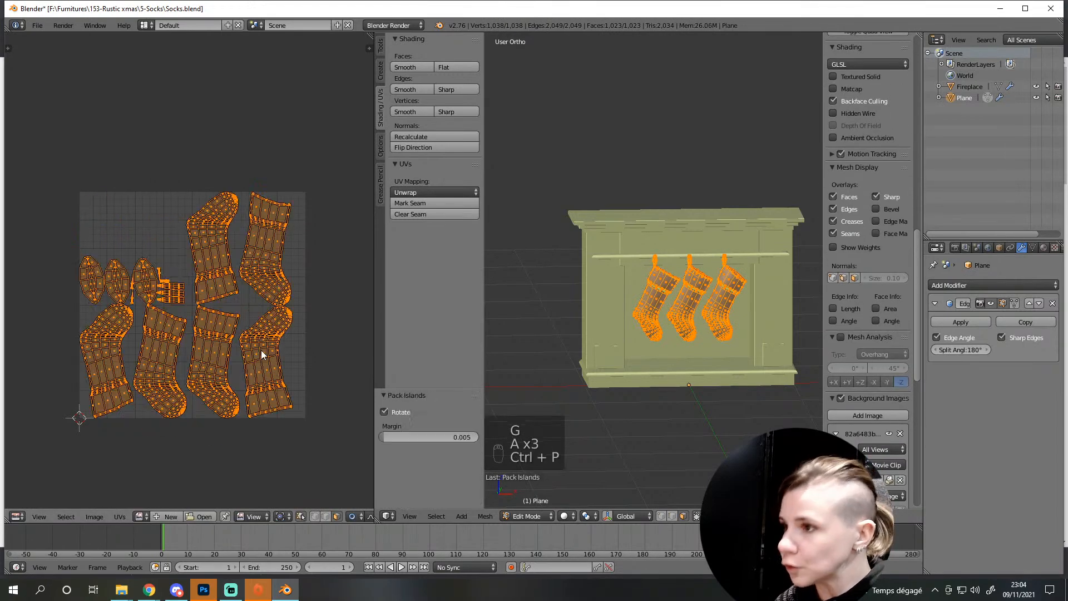
left_click(400, 414)
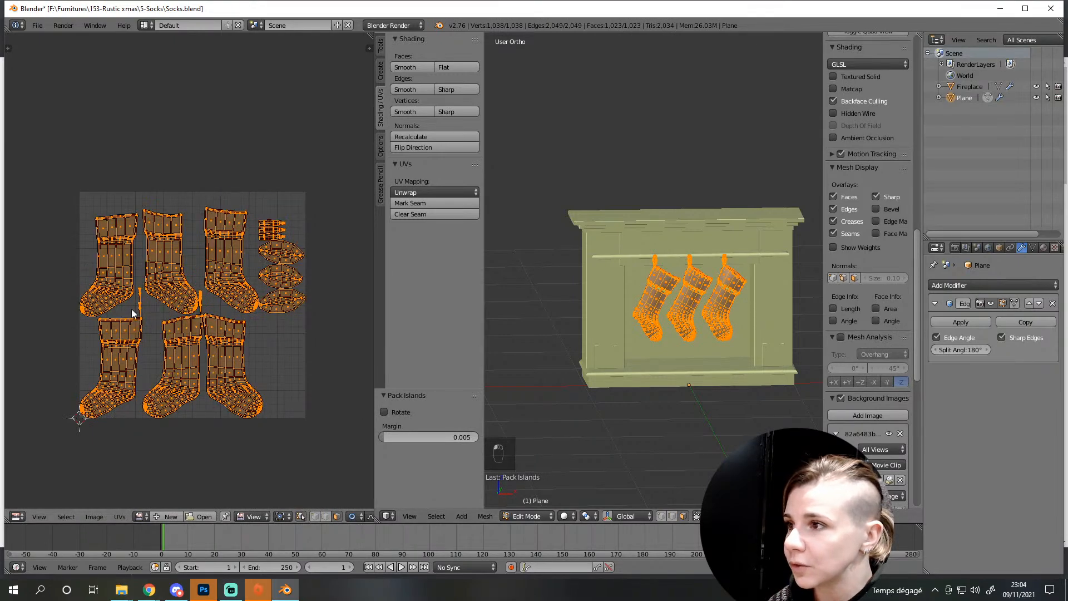
scroll(191, 341, "up", 4)
scroll(224, 369, "up", 3)
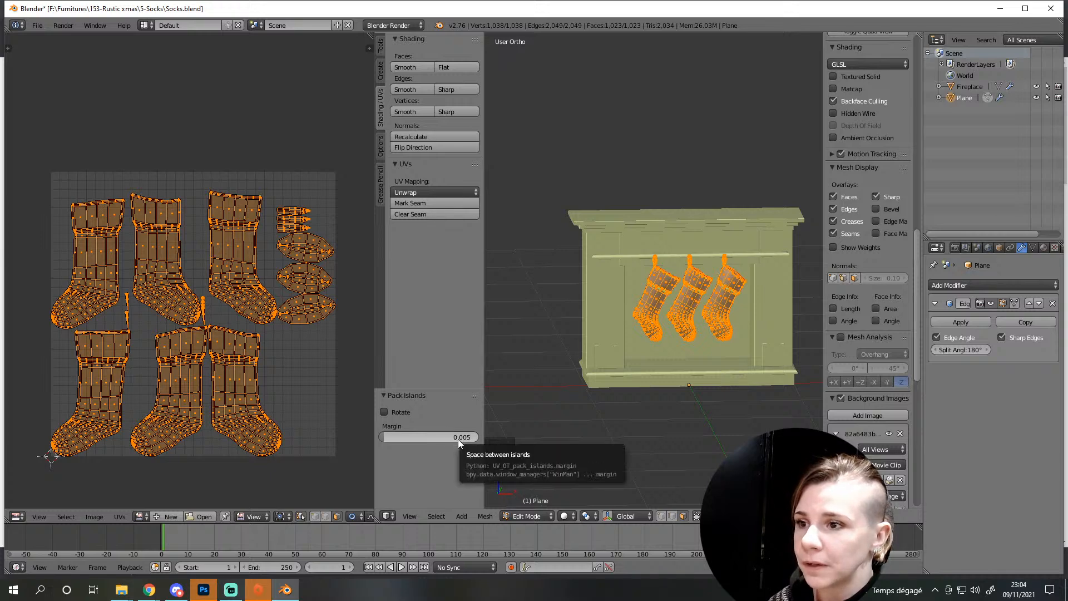
Leave mesh editing and delete the Fireplace object from the scene
scroll(643, 374, "down", 2)
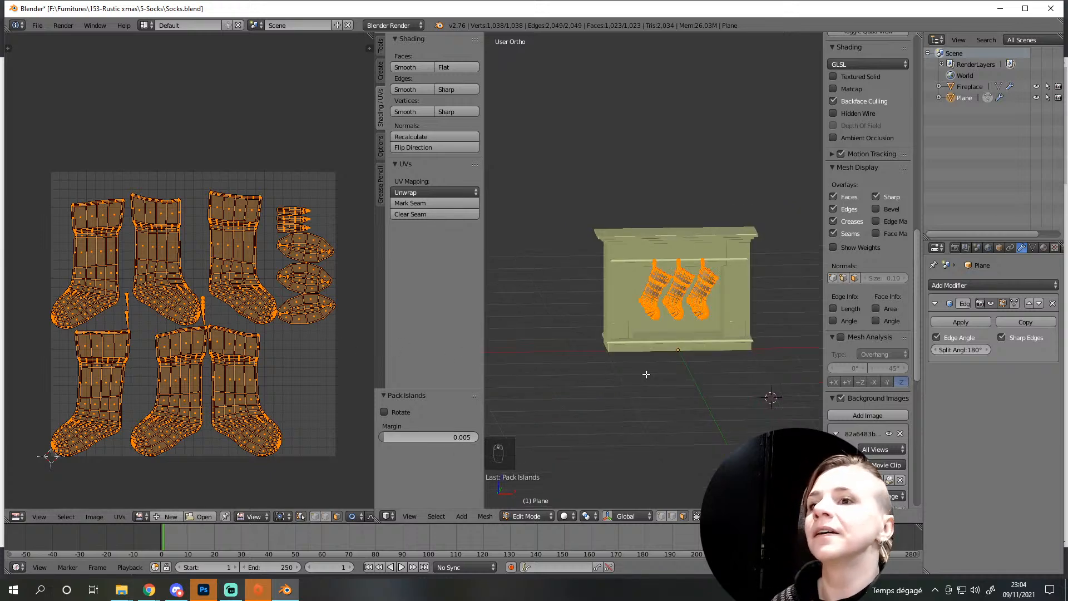
middle_click_drag(643, 375, 559, 397)
scroll(604, 413, "up", 3)
key("Tab")
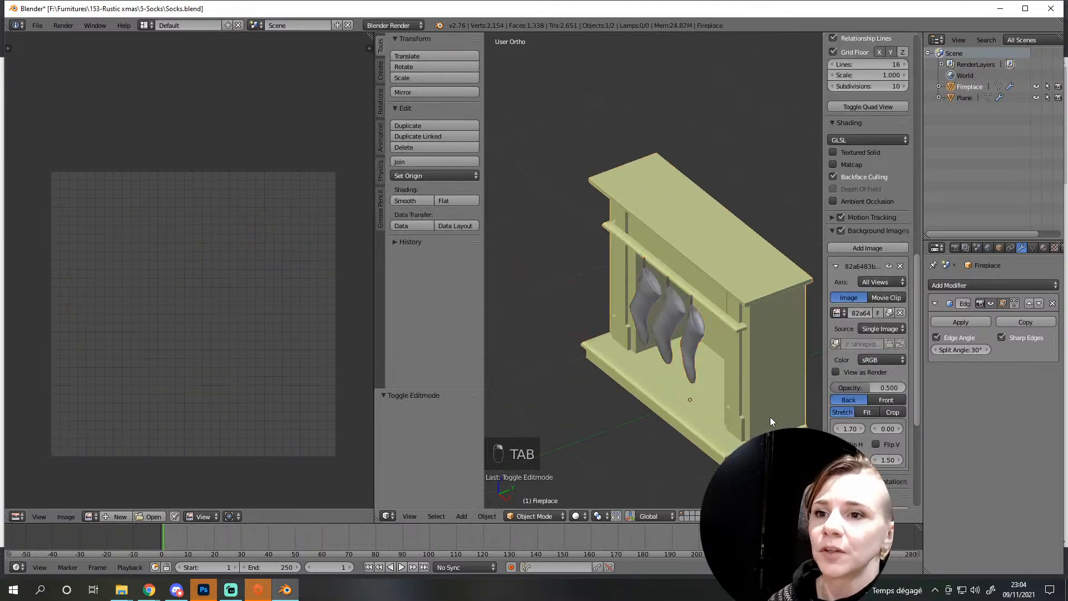
key("Delete")
left_click(767, 416)
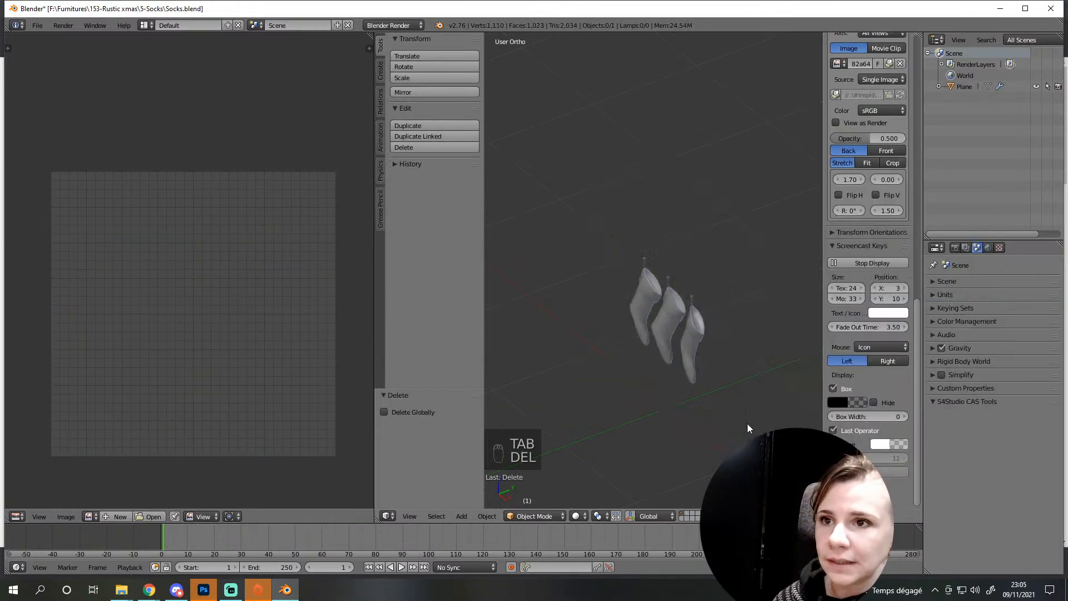
Check the three stockings from the side, from above and at an angle, and save the file
key("KP_3")
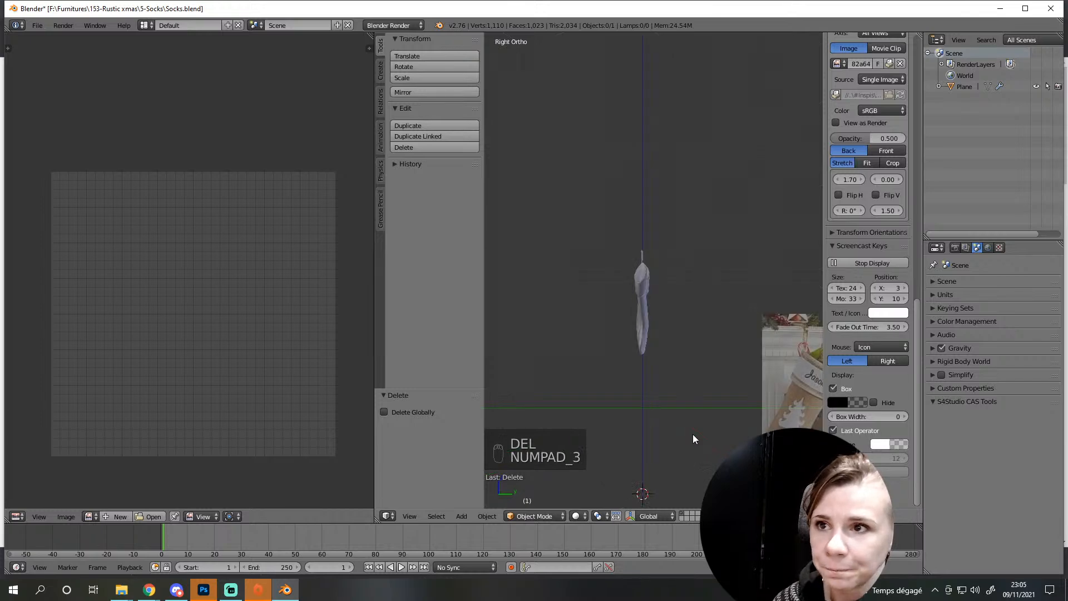
key("KP_7")
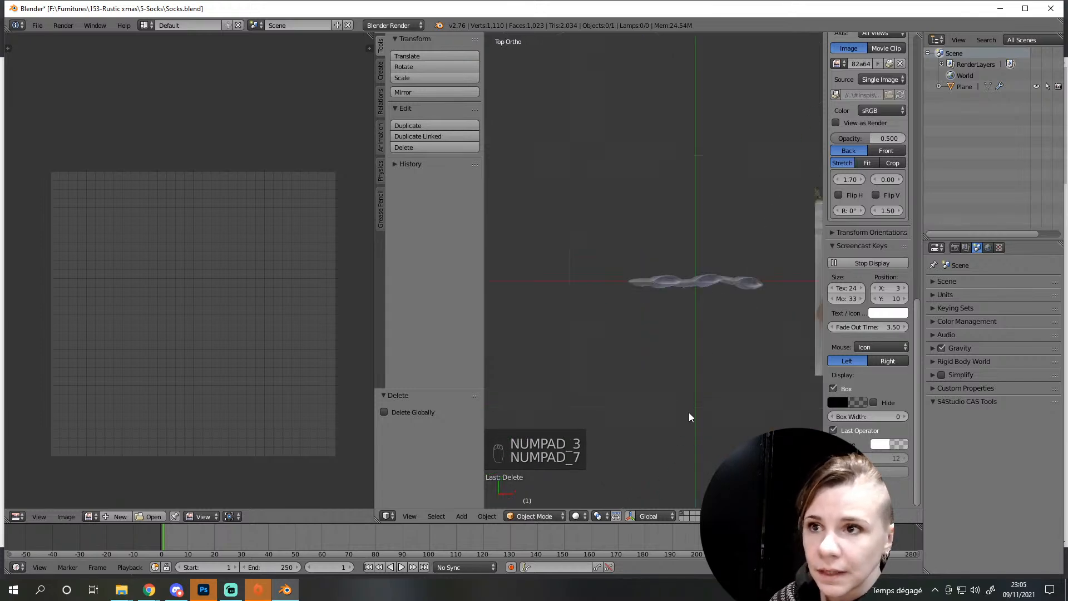
key("z")
key("z")
middle_click_drag(704, 379, 722, 363)
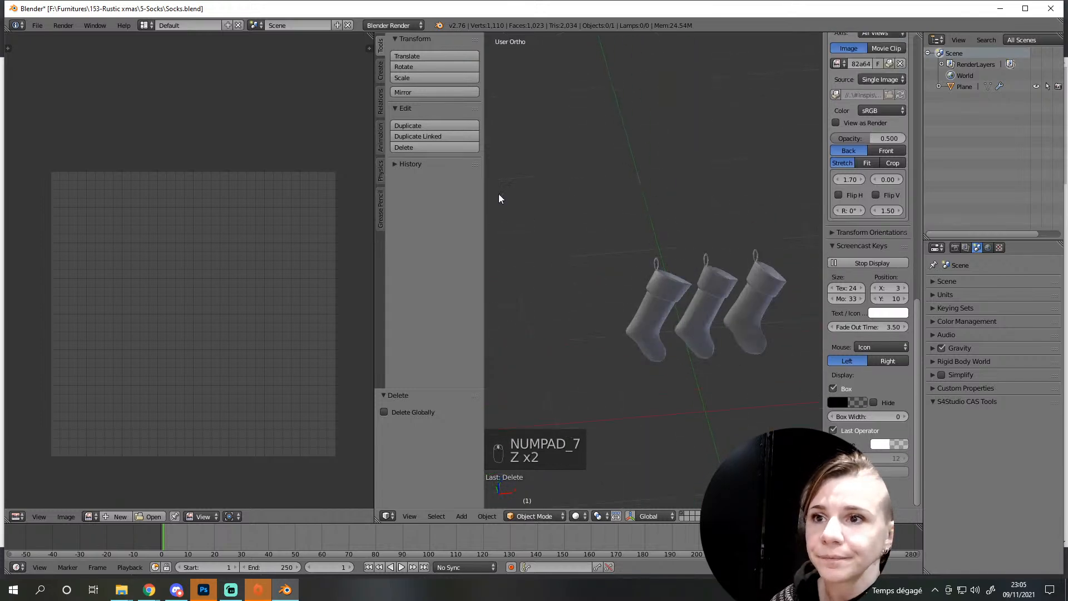
key("ctrl+s")
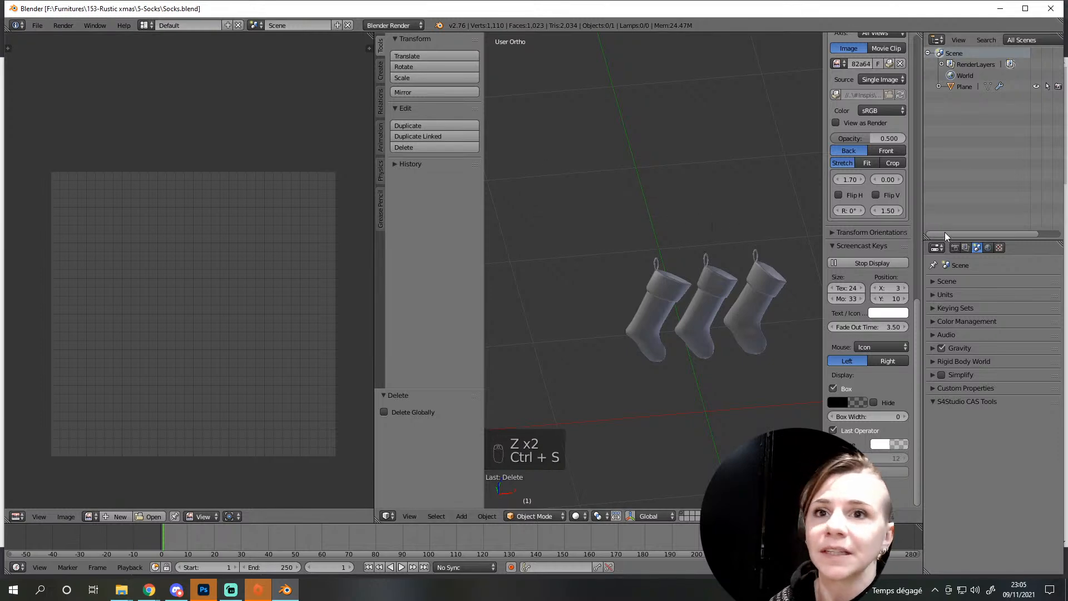
Select the stockings object, set its S4Studio CAS cut number to 0, and save over the existing file
right_click(772, 289)
left_click(979, 248)
left_click(1000, 432)
key("Return")
key("ctrl+s")
left_click(695, 313)
Launch Sims 4 Studio and start a standalone recolor of an object
left_click(13, 589)
scroll(291, 498, "down", 3)
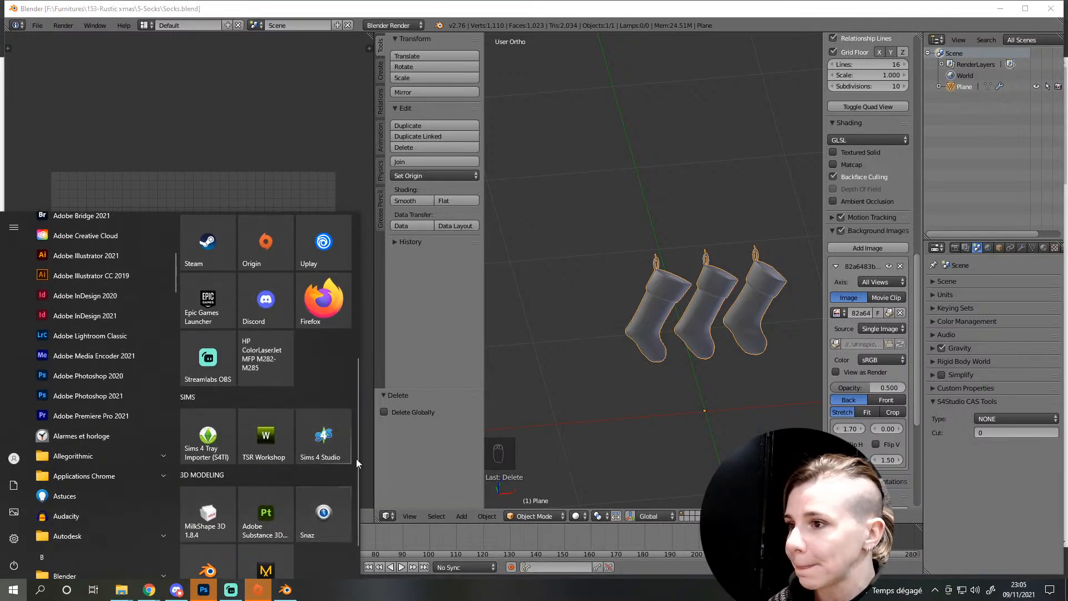
left_click(316, 431)
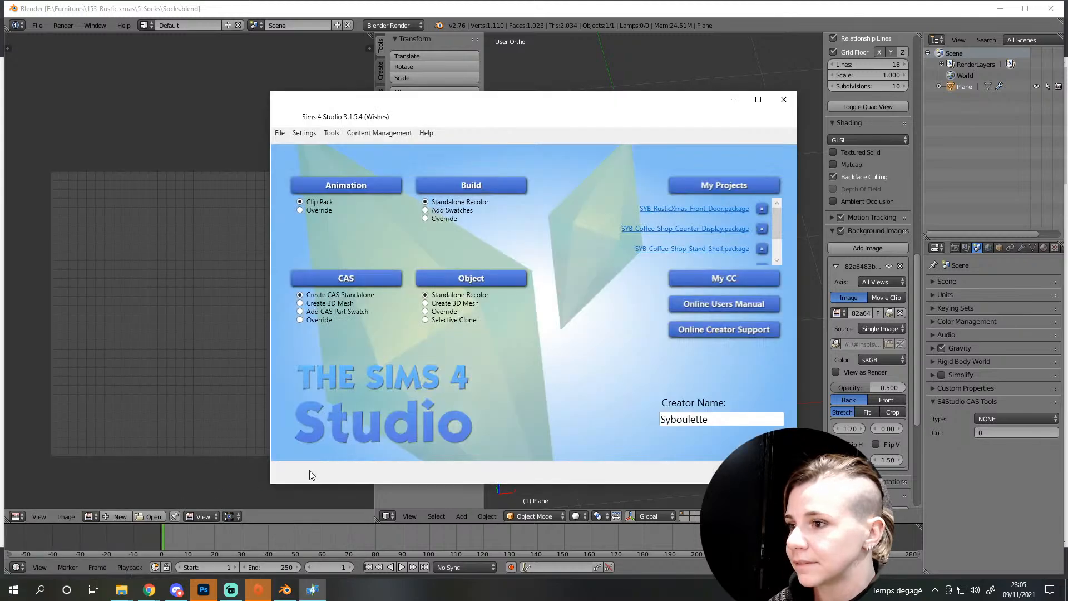
left_click(469, 281)
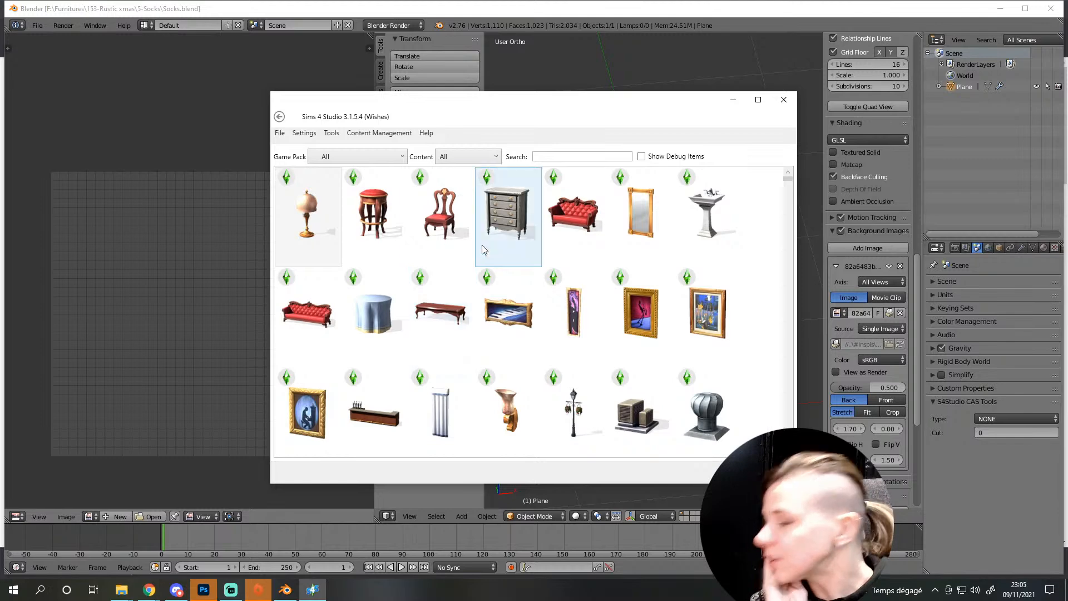
Filter the object catalog to custom content and choose the SYB Baepsae headphone stand as the base object
left_click(497, 157)
left_click(457, 203)
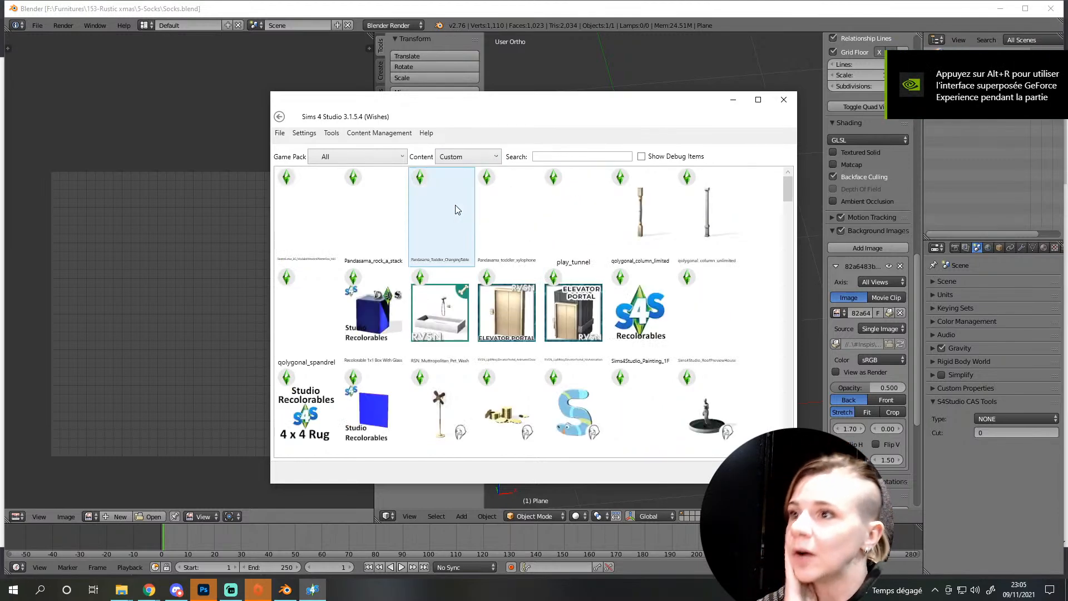
scroll(439, 312, "down", 5)
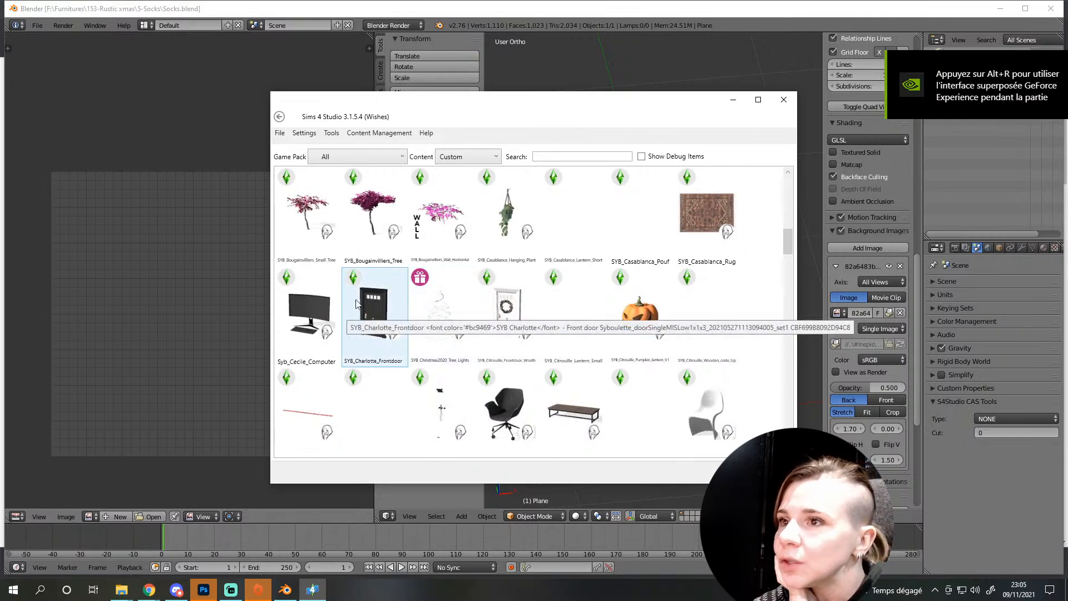
scroll(356, 306, "down", 3)
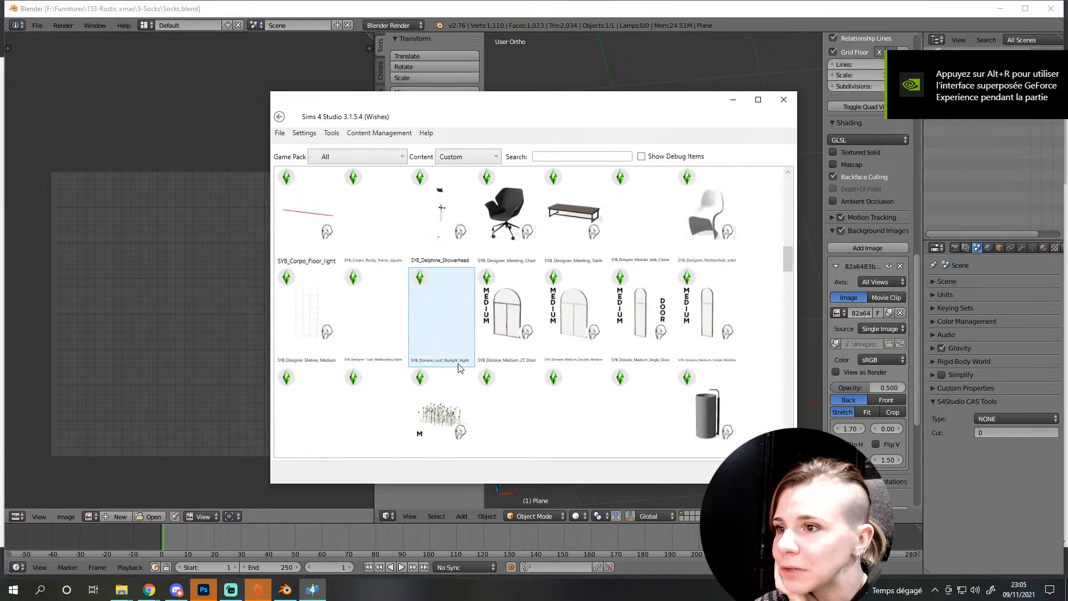
scroll(459, 356, "up", 5)
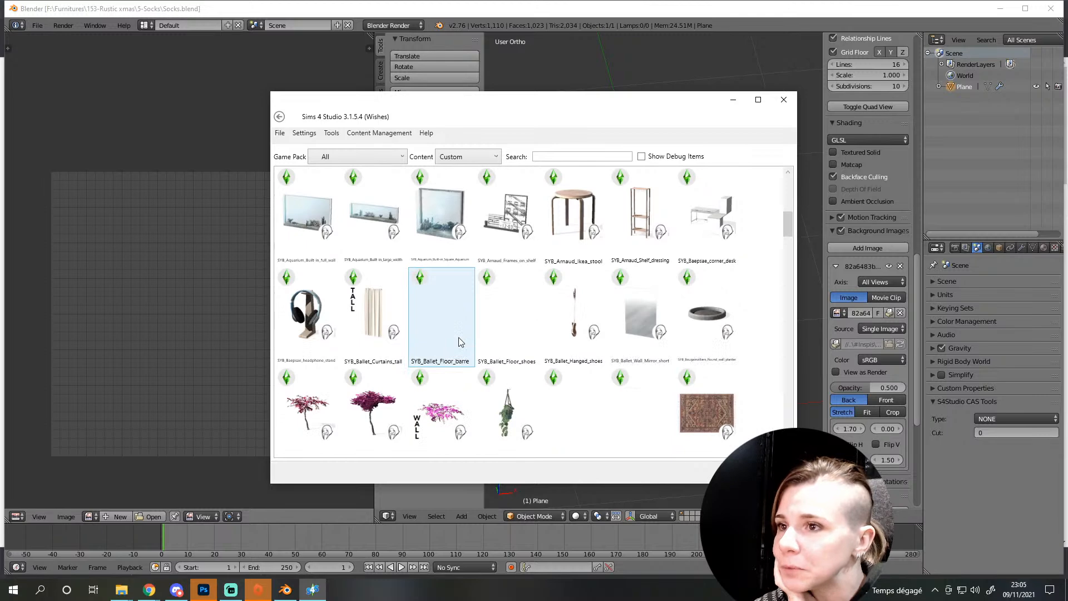
left_click(333, 323)
left_click(762, 471)
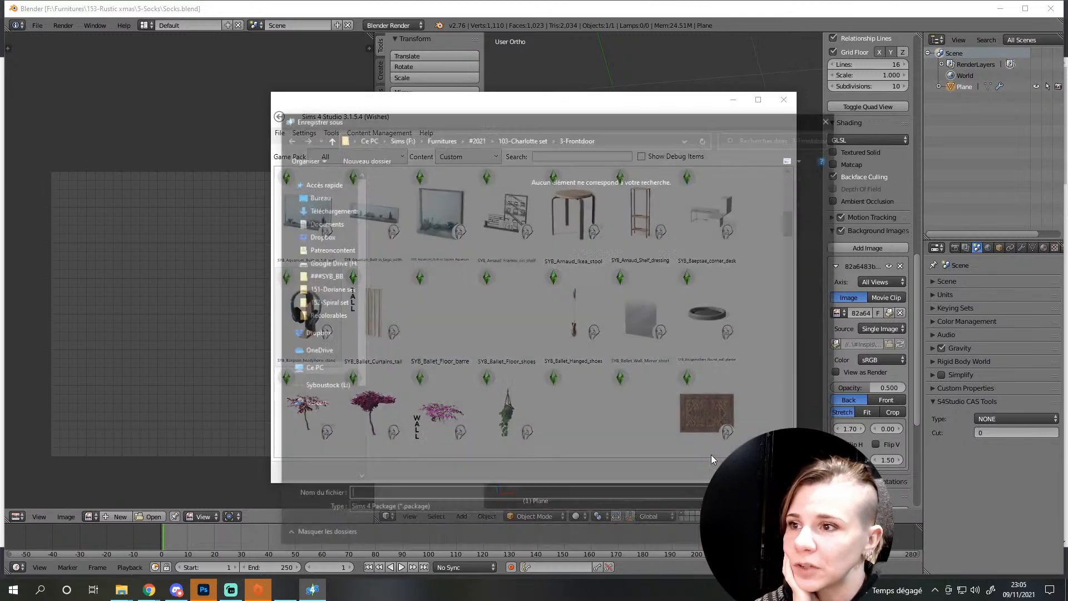
Save the new package as SYB_RusticXmas_Sockings in the Furnitures folder 153-Rustic xmas
left_click(433, 138)
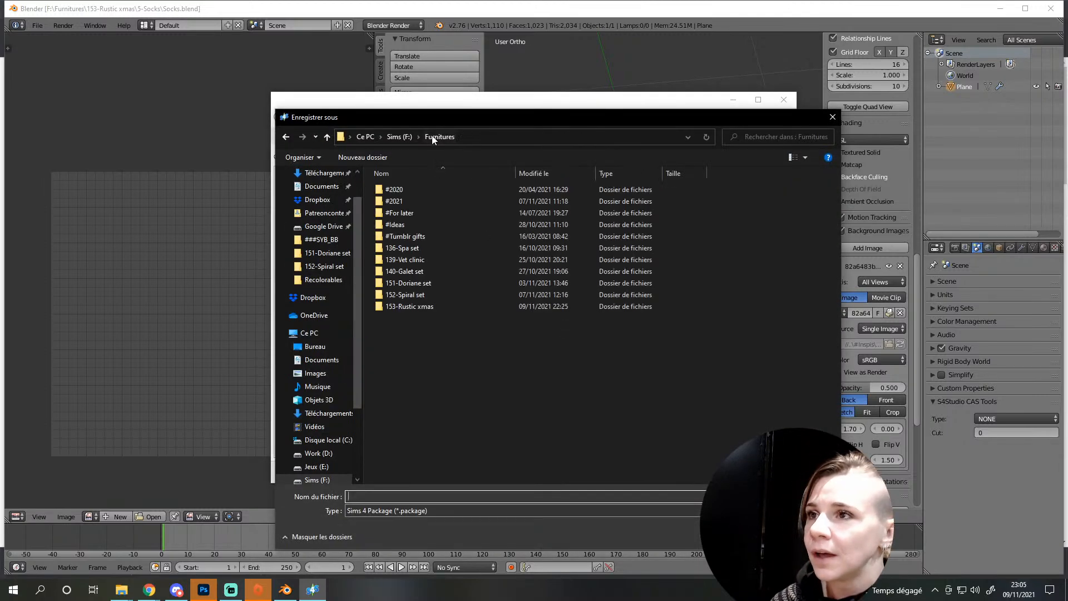
left_click(421, 306)
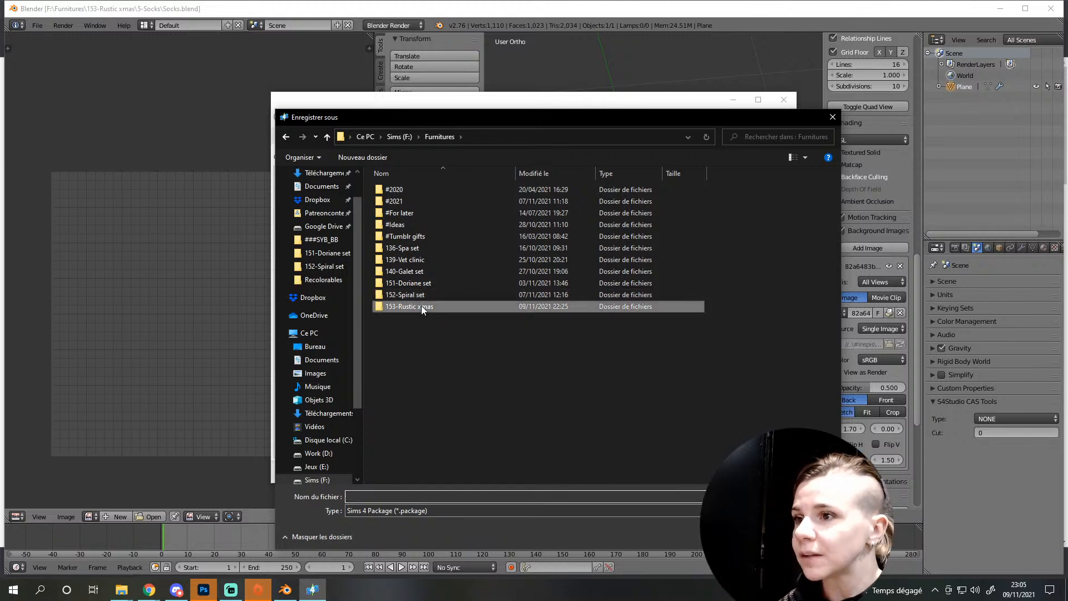
double_click(413, 306)
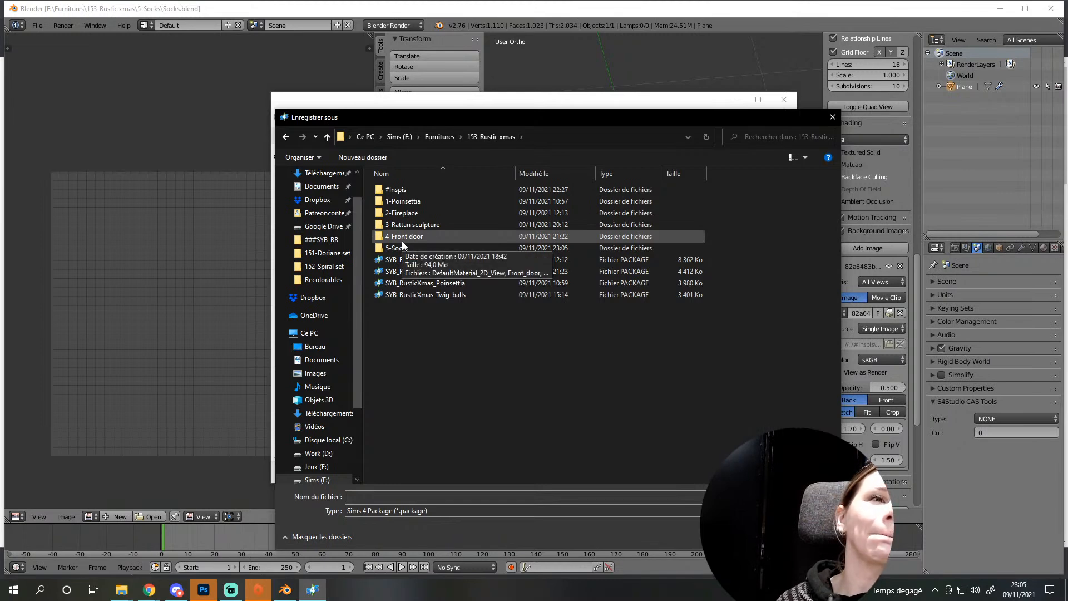
left_click(412, 295)
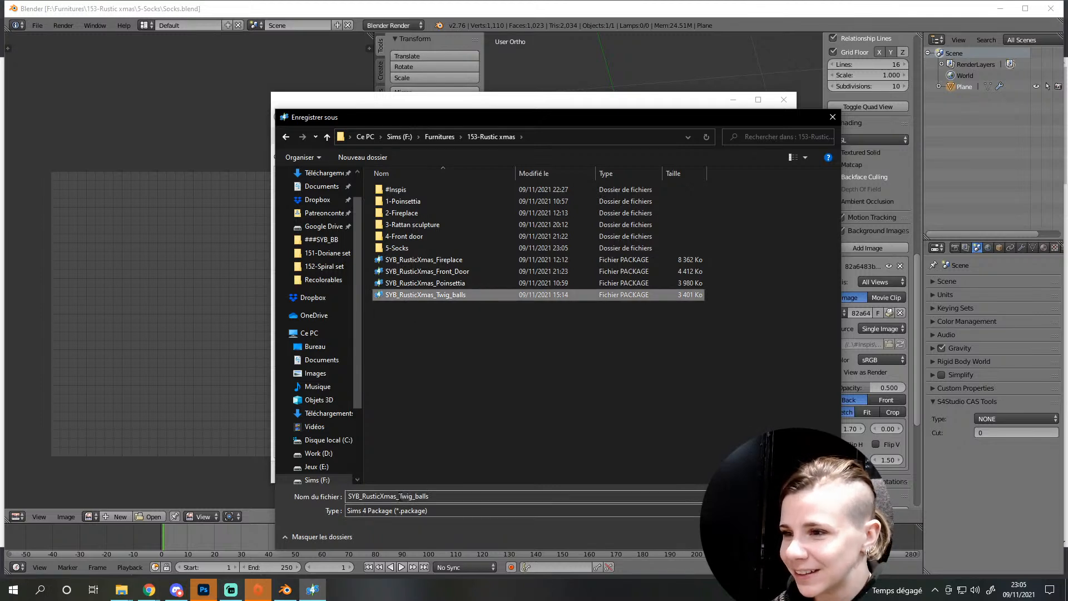
left_click(401, 497)
left_click_drag(399, 497, 468, 493)
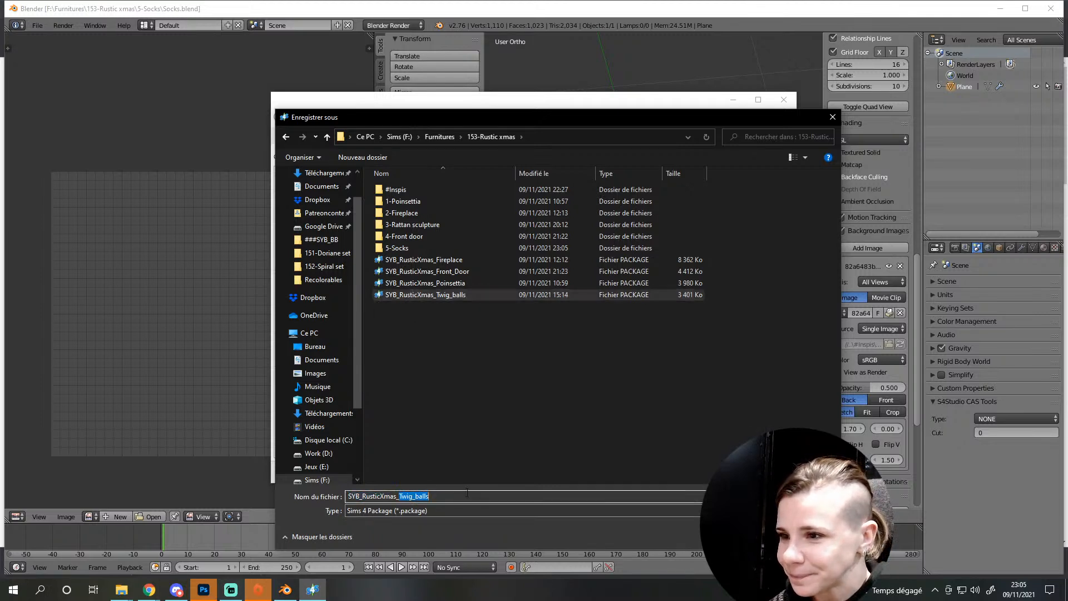
type("Socking")
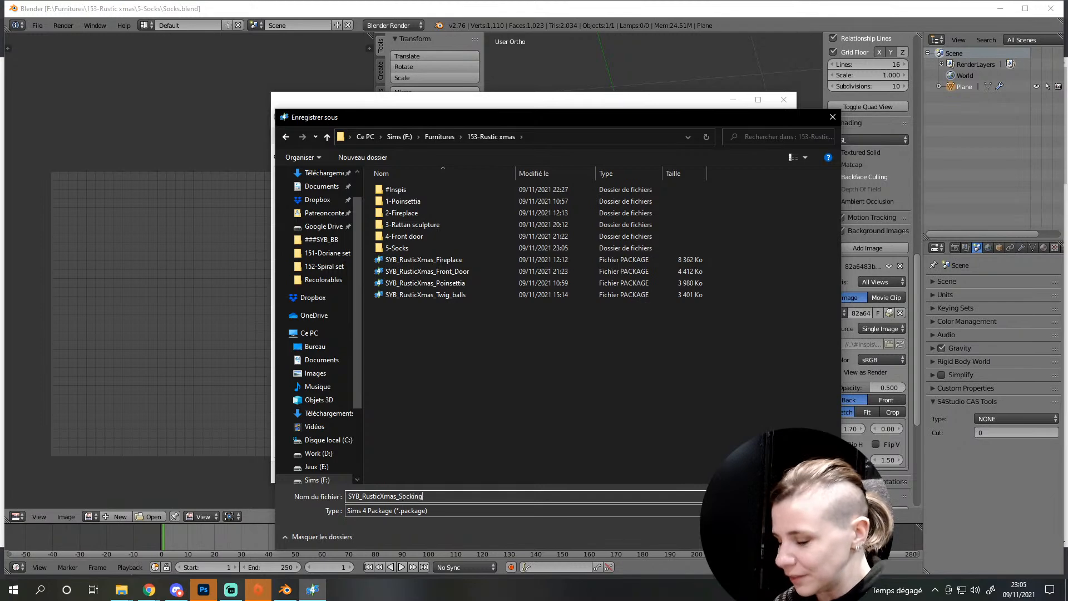
key("Return")
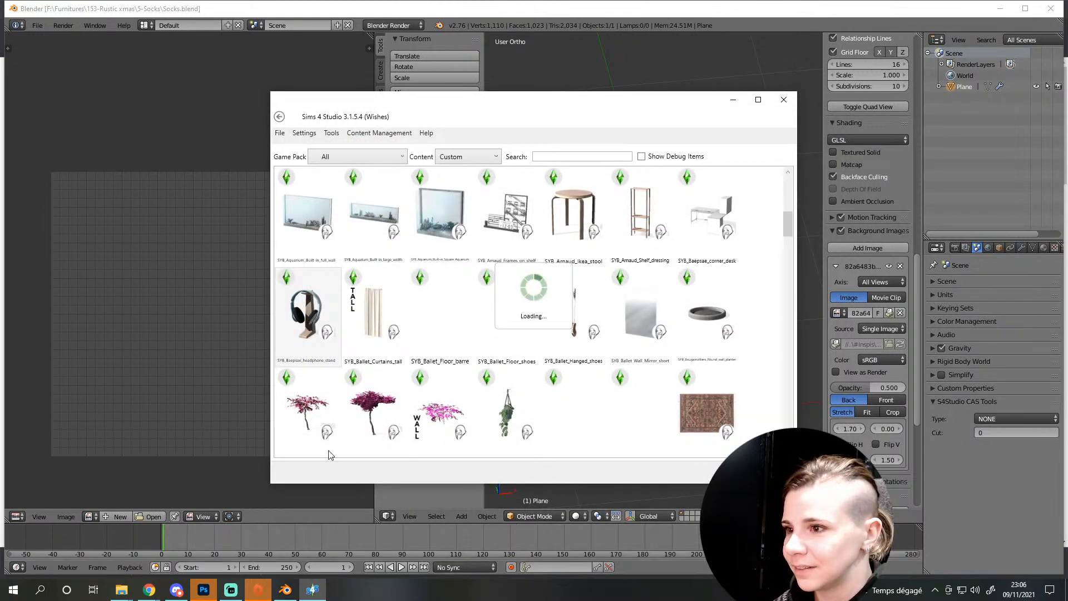
Switch to Blender and export the selected stockings as Socks.obj into the 5-Socks folder
left_click(440, 9)
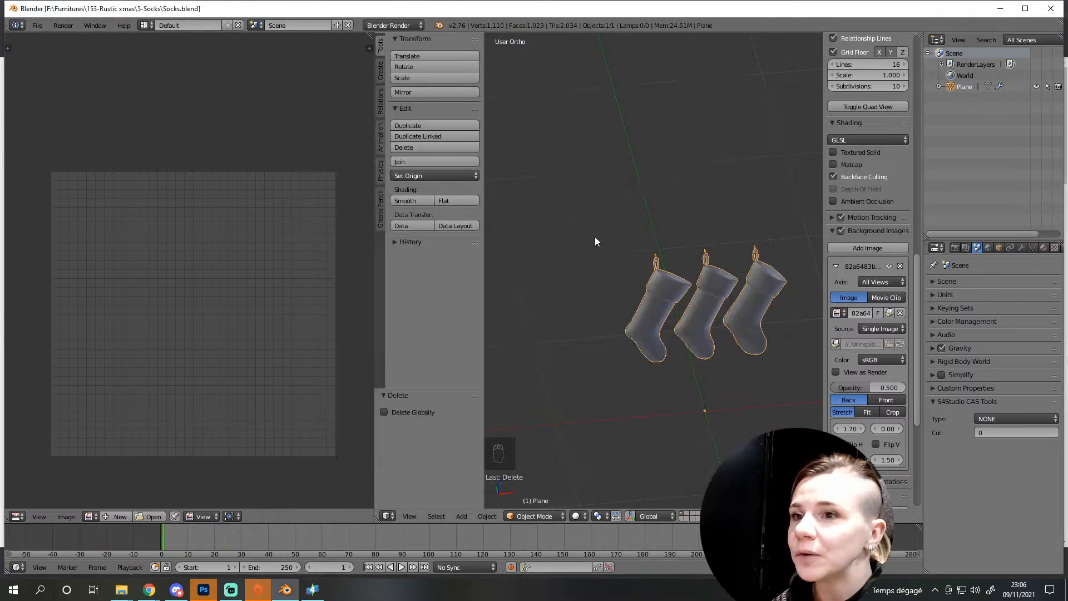
left_click(39, 23)
mouse_move(74, 235)
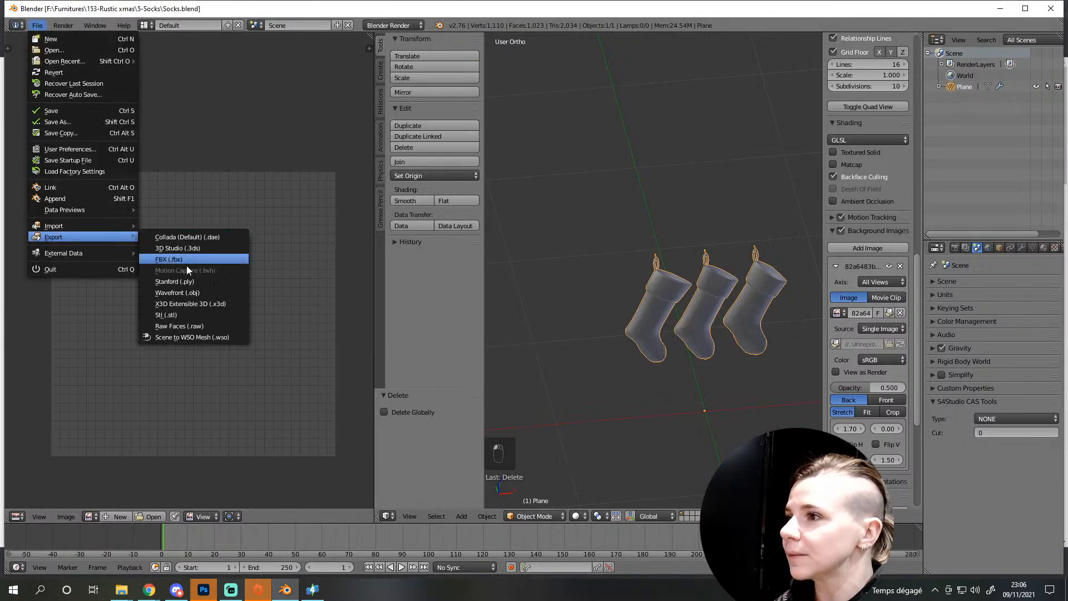
left_click(189, 295)
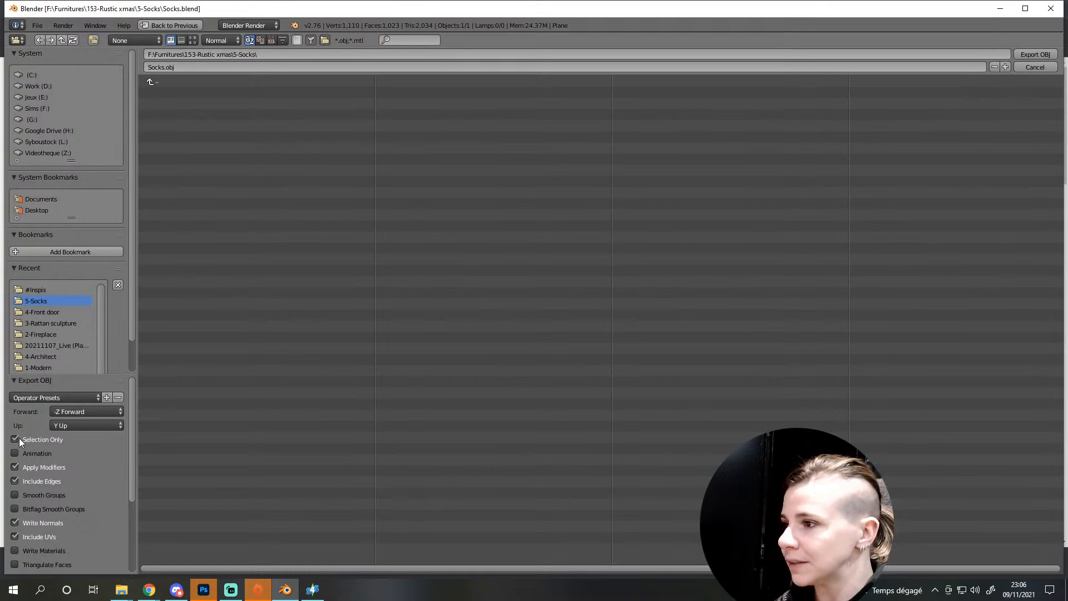
left_click(1034, 54)
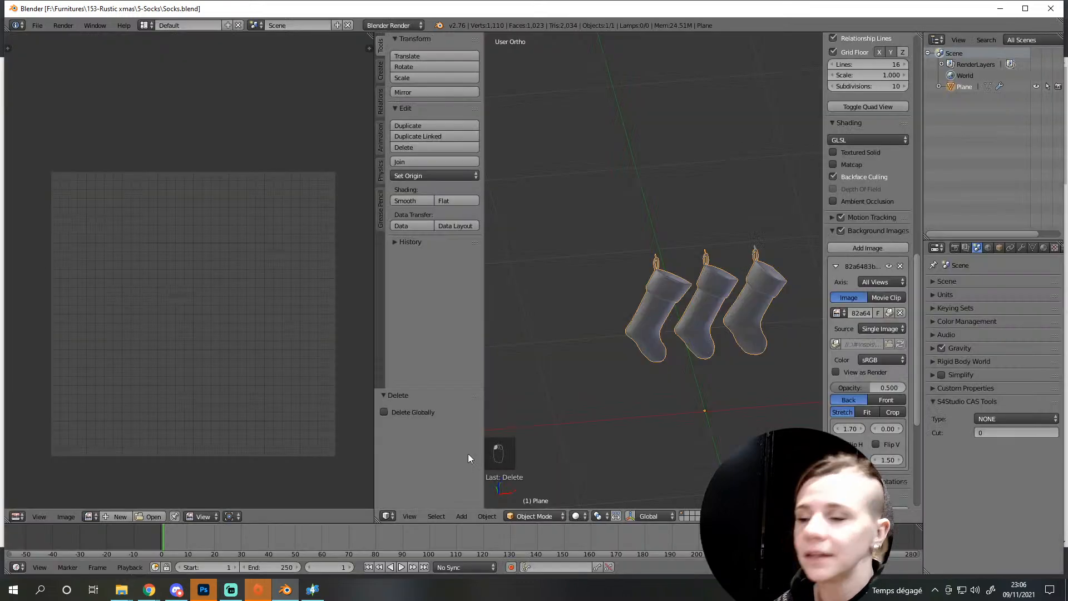
Switch to Sims 4 Studio and set the object's catalog name to "SYB - Sockings"
left_click(316, 596)
left_click_drag(553, 240, 688, 234)
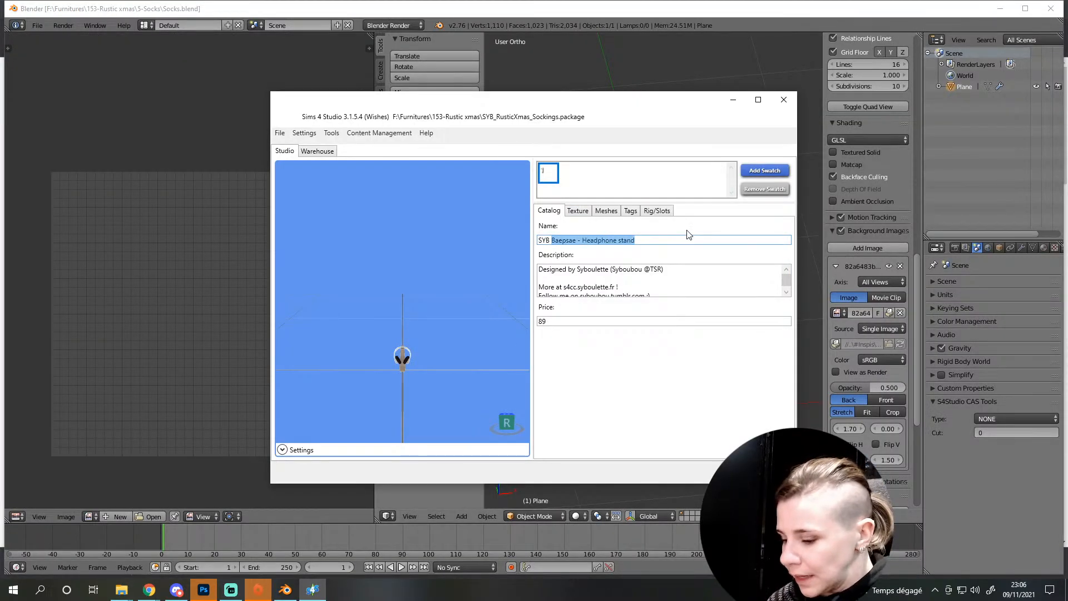
type("- Sockings")
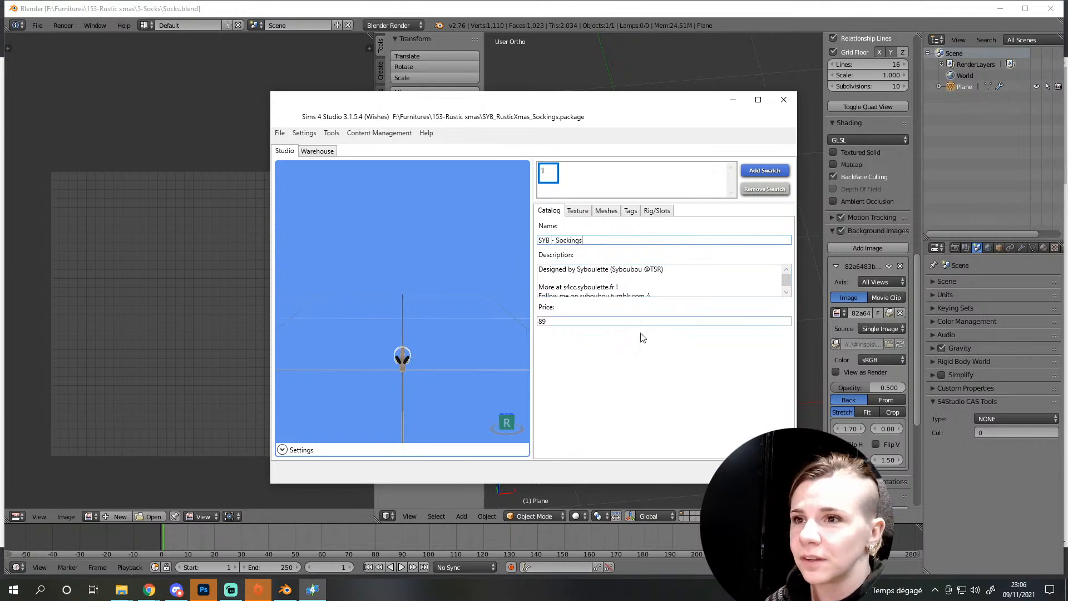
Replace the catalog description with the colour-tagged creator credit from the Naming text file and set the price to 49
key("super+d")
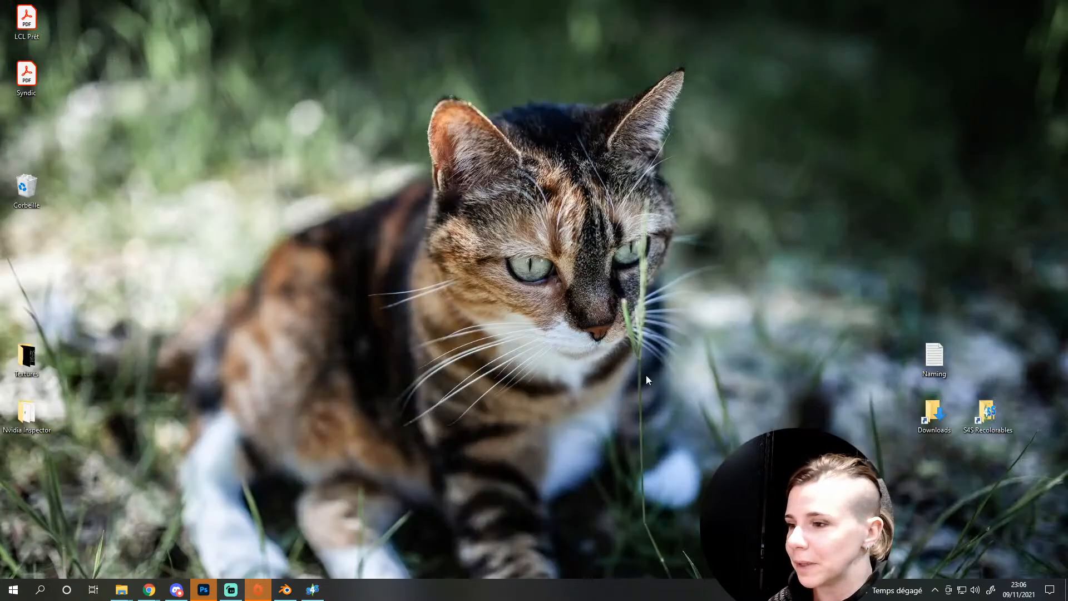
double_click(917, 351)
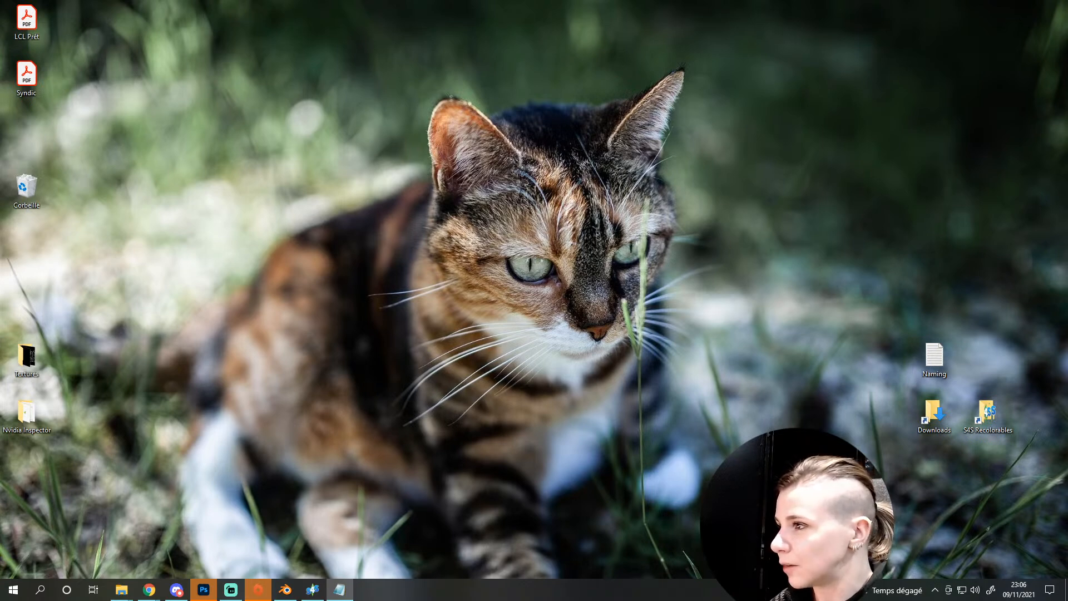
left_click(313, 590)
left_click(616, 291)
key("ctrl+a")
type("<font color='#b99a64'>Designed by Syboulette </font>(Syboubou @TSR) <font color='#d59888'>More at s4cc.syboulette.fr !</font> Follow me on syboubou.tumblr.com :)")
key("Tab")
type("49")
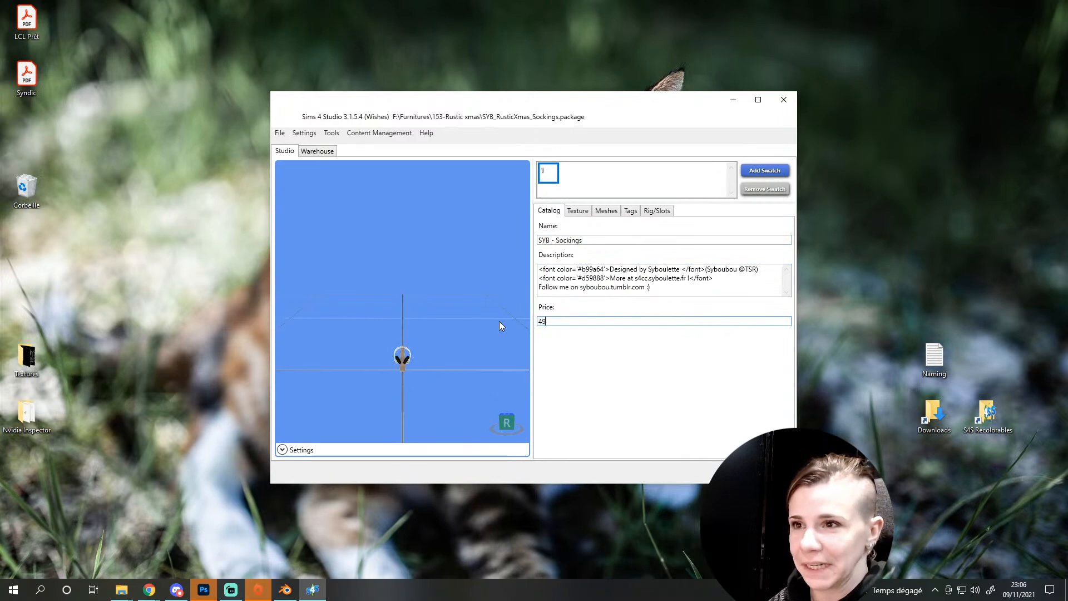
Import the Socks Blender file from the 5-Socks folder as the LOD 0 (High) mesh and inspect the stockings in the preview
left_click(579, 211)
left_click(607, 211)
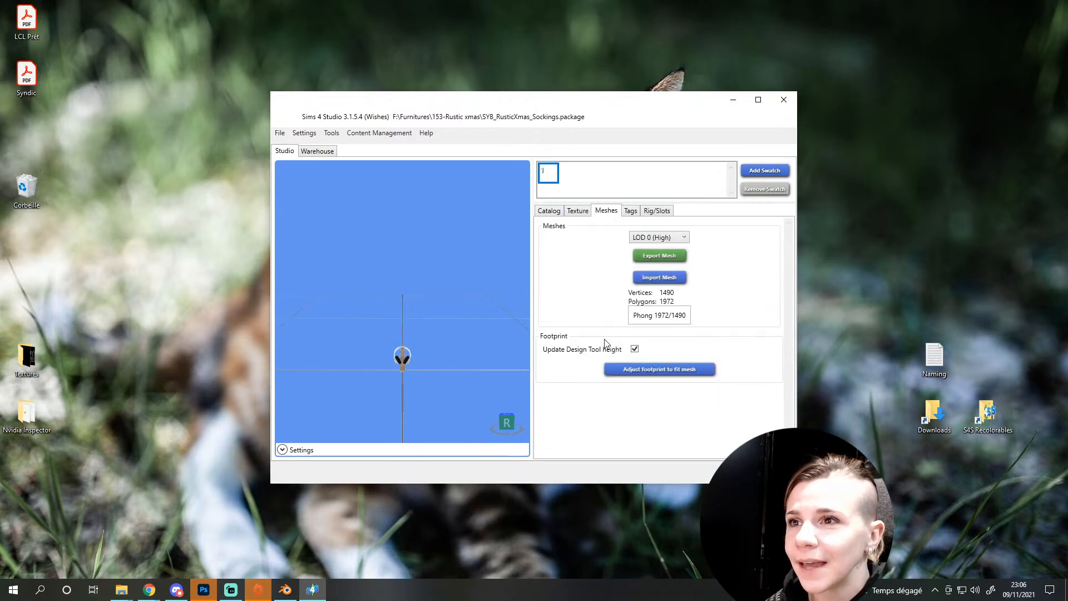
left_click(672, 280)
double_click(408, 248)
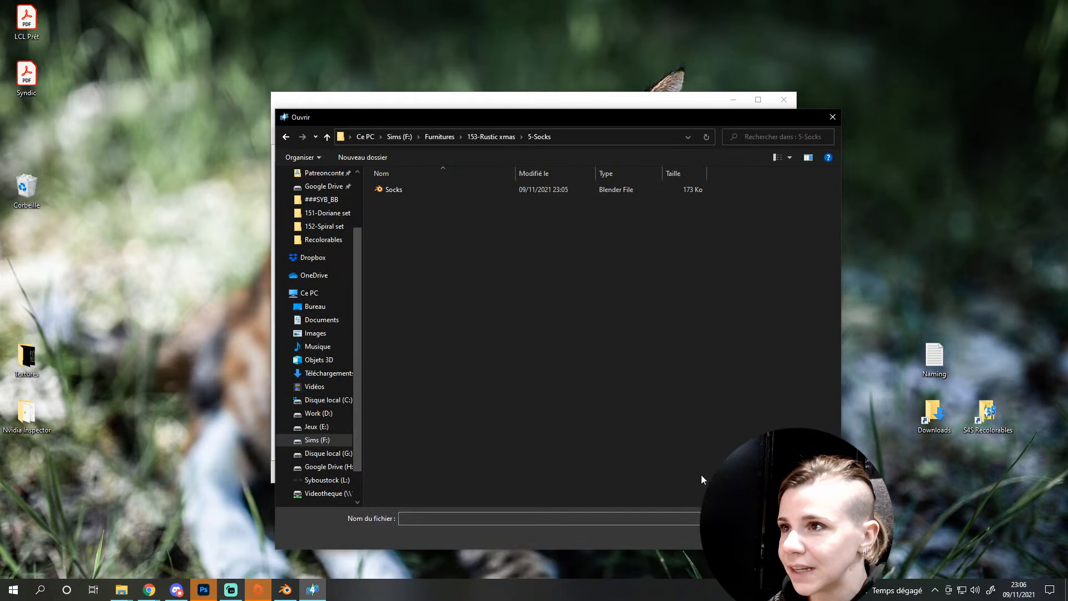
double_click(405, 189)
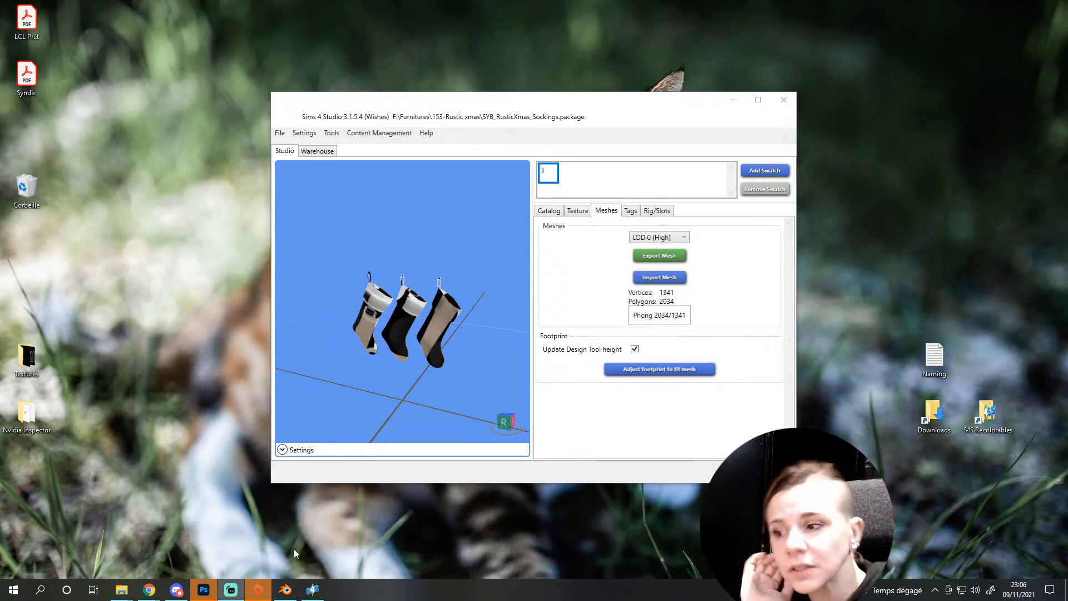
left_click(362, 458)
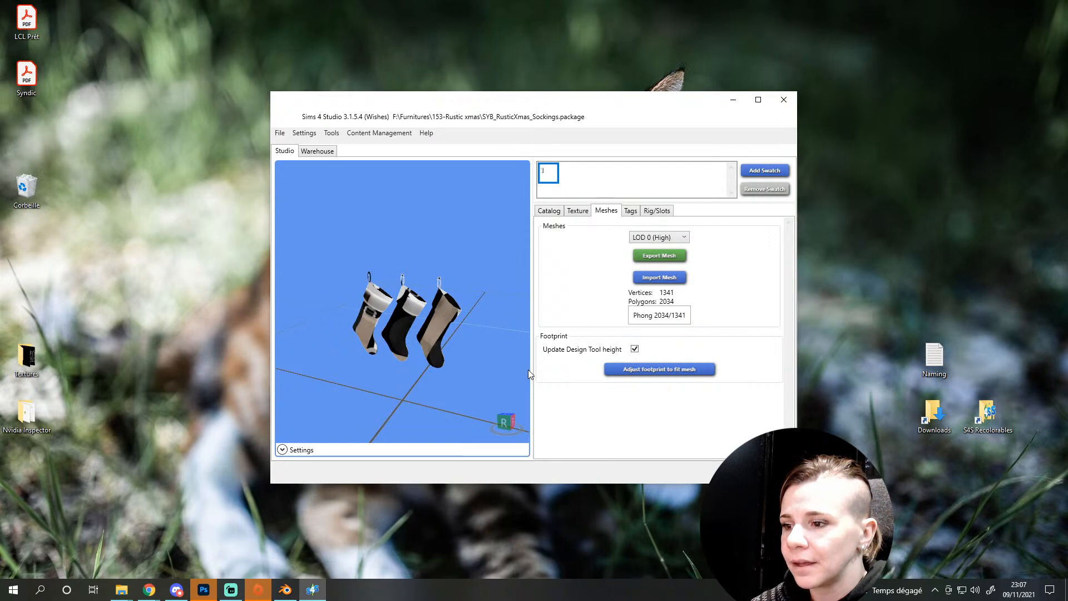
mouse_move(389, 355)
left_mouse_down()
mouse_move(222, 405)
mouse_move(464, 358)
mouse_move(312, 309)
mouse_move(398, 364)
mouse_move(405, 346)
left_mouse_up()
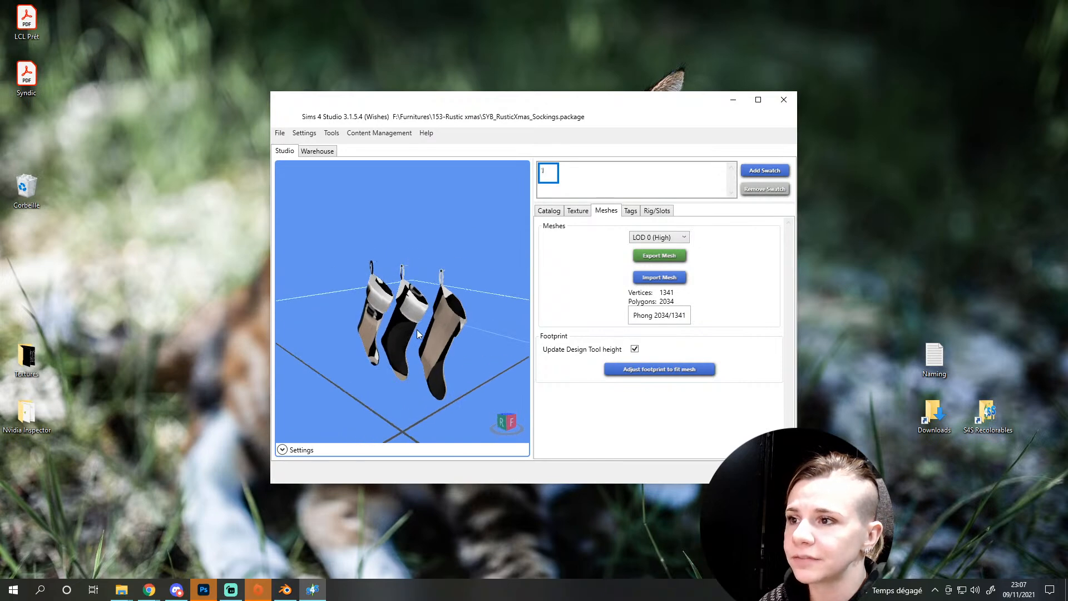
left_click_drag(459, 370, 625, 360)
right_click_drag(625, 361, 660, 343)
right_click_drag(438, 346, 352, 307)
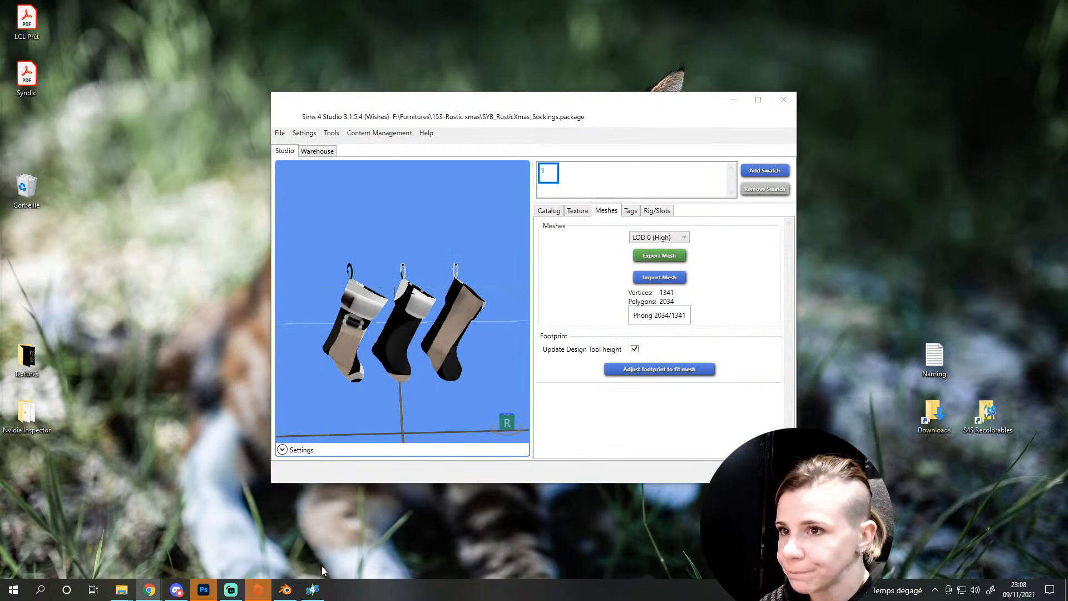
Import the Socks Blender file as the Shadow LOD 0 (High) mesh and return to LOD 0 (High)
left_click(660, 237)
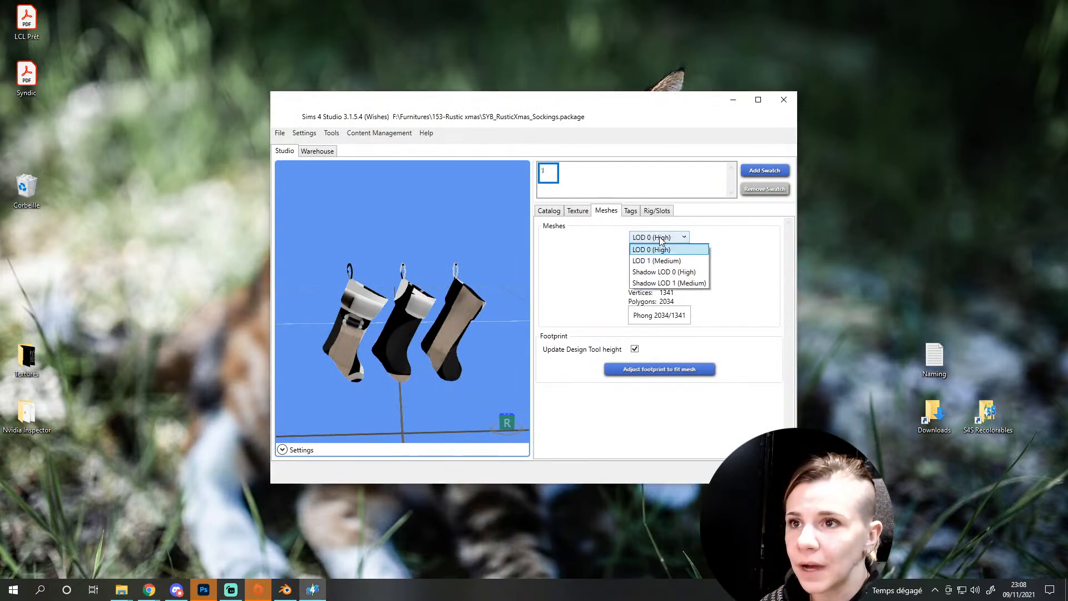
left_click(663, 272)
double_click(409, 190)
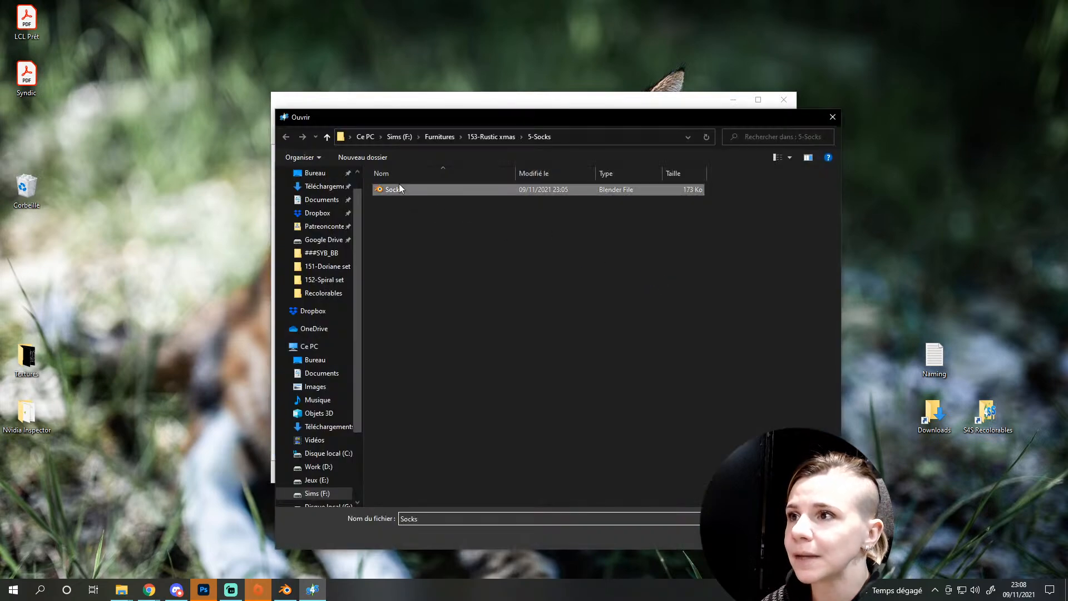
left_click(648, 240)
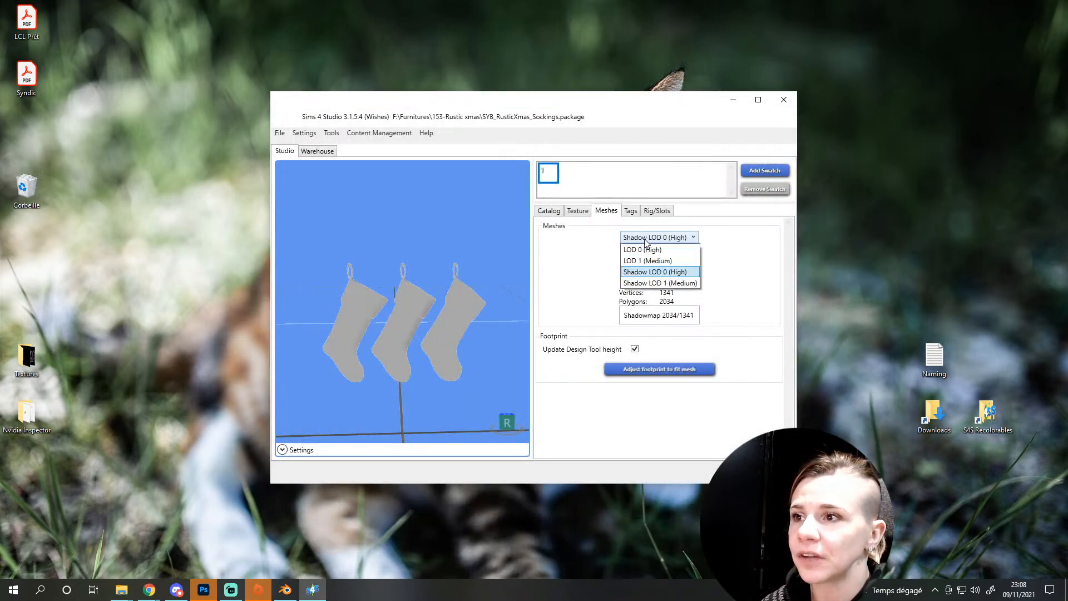
left_click(648, 248)
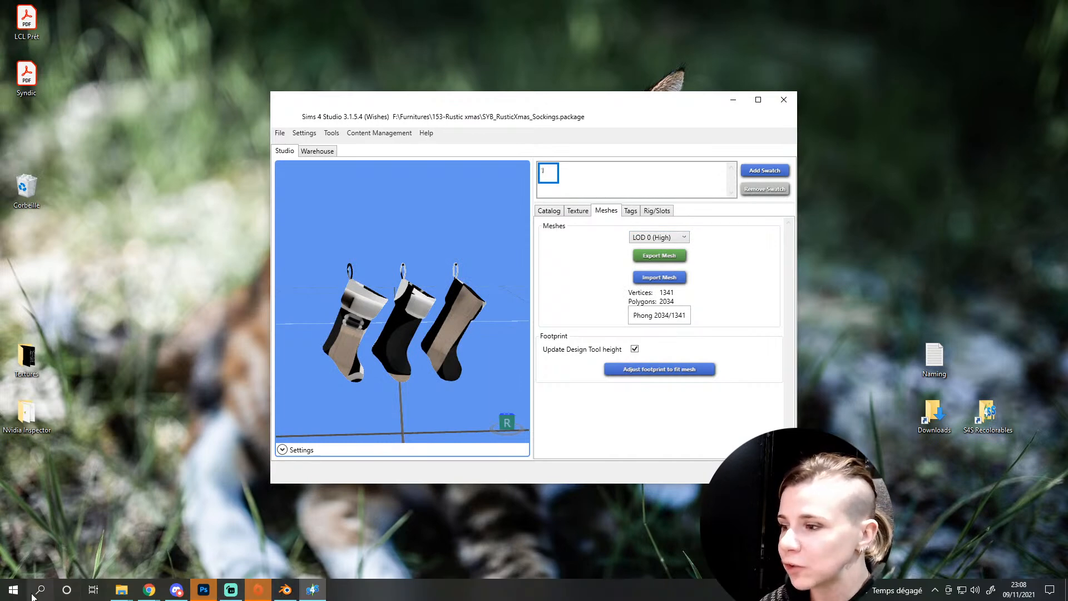
Launch Adobe Substance 3D Painter from the 3D modeling group of installed programs
left_click(13, 589)
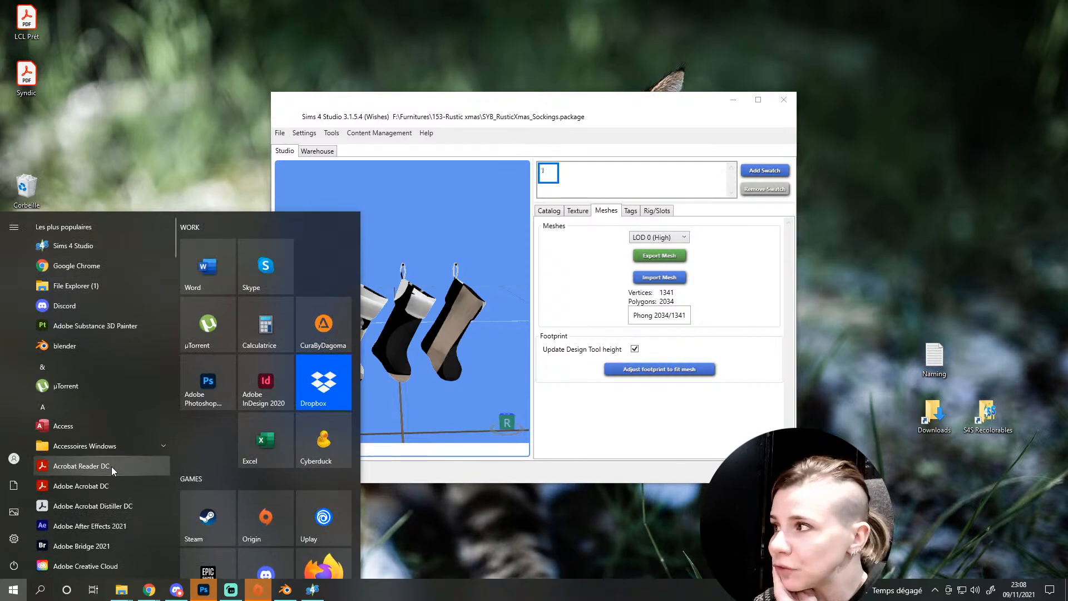
scroll(109, 380, "down", 3)
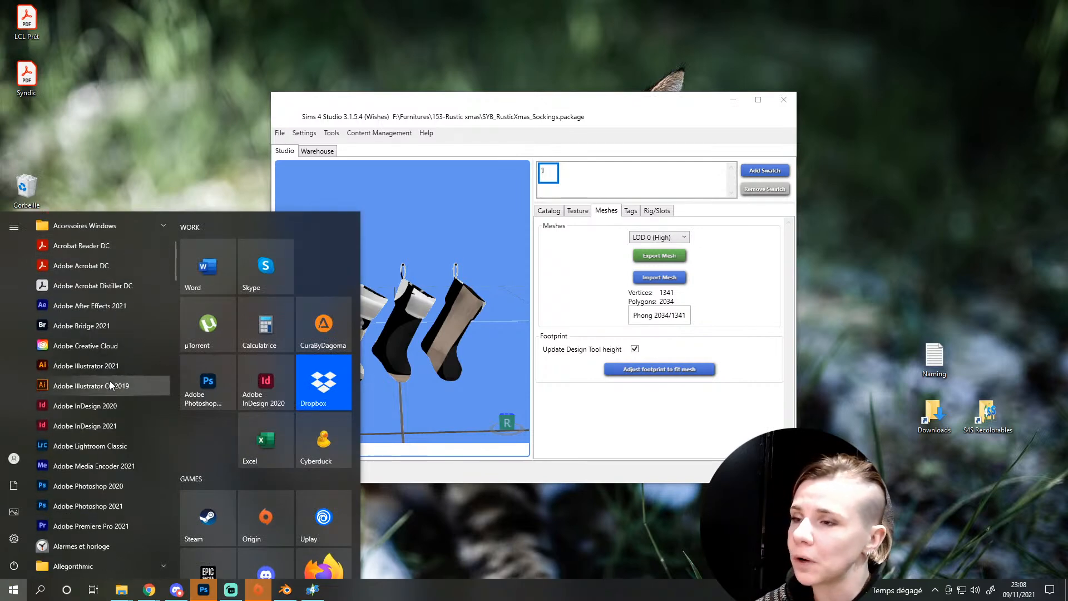
scroll(106, 401, "down", 3)
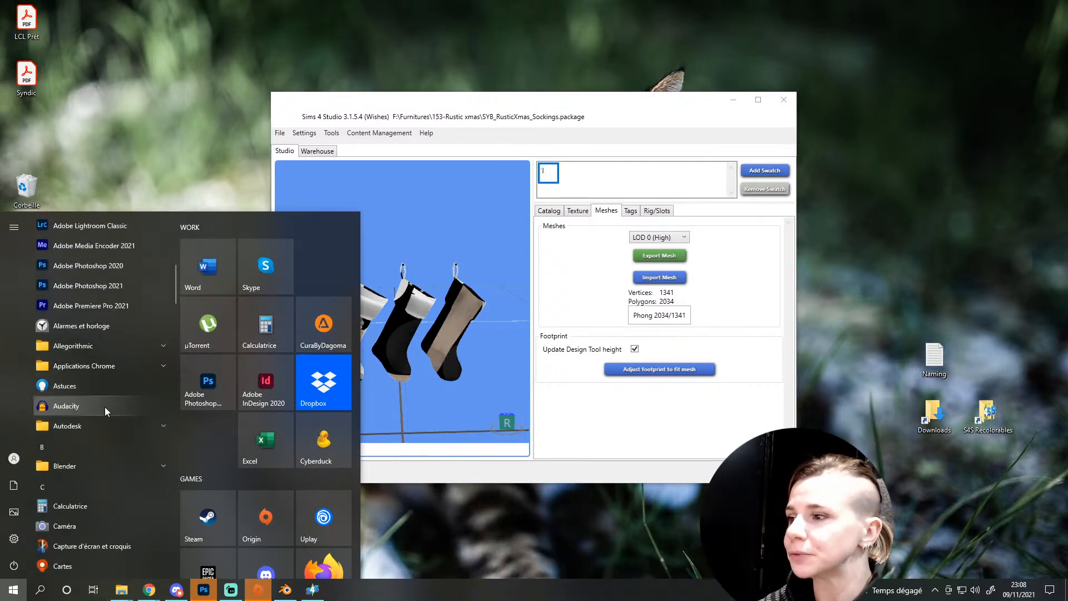
scroll(247, 440, "down", 3)
scroll(249, 520, "down", 2)
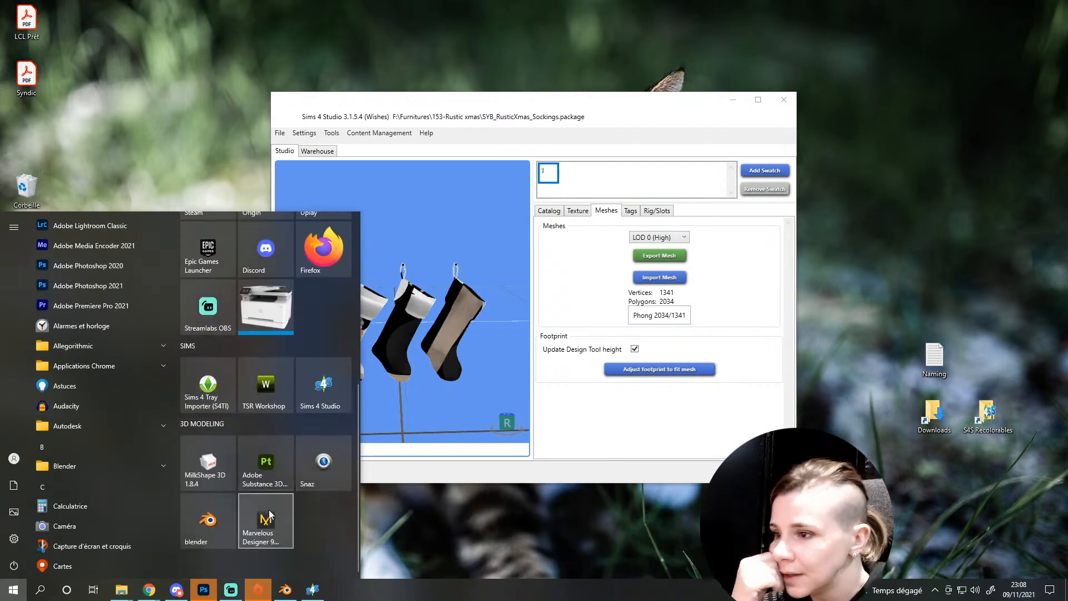
left_click(265, 465)
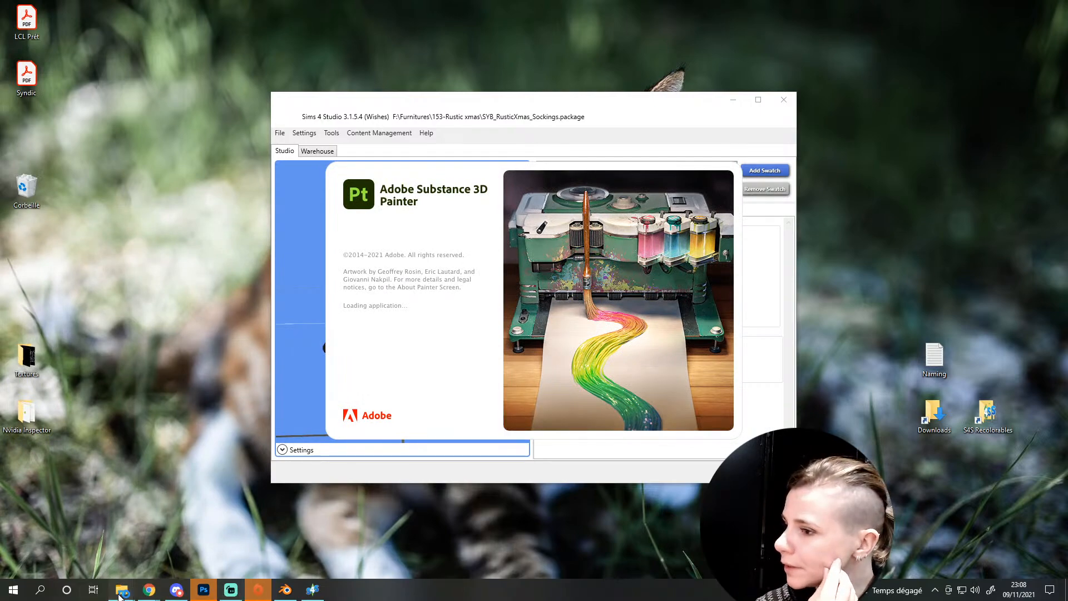
Review the stocking, wrapped-gift and rustic Christmas room reference photos in the #Inspis folder, then return to Substance 3D Painter
mouse_move(119, 594)
left_click(203, 559)
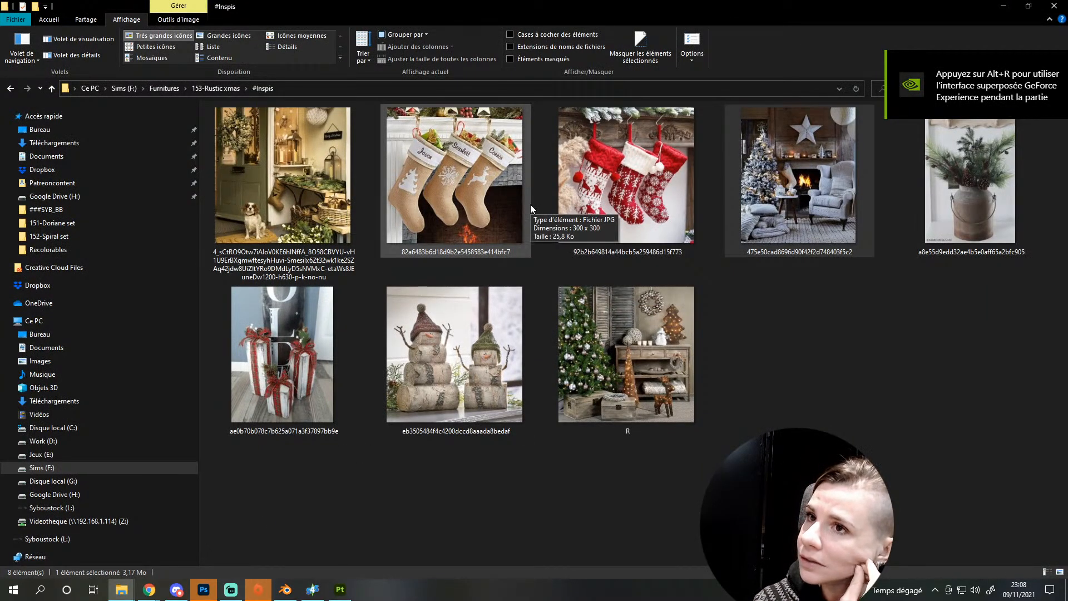
double_click(643, 189)
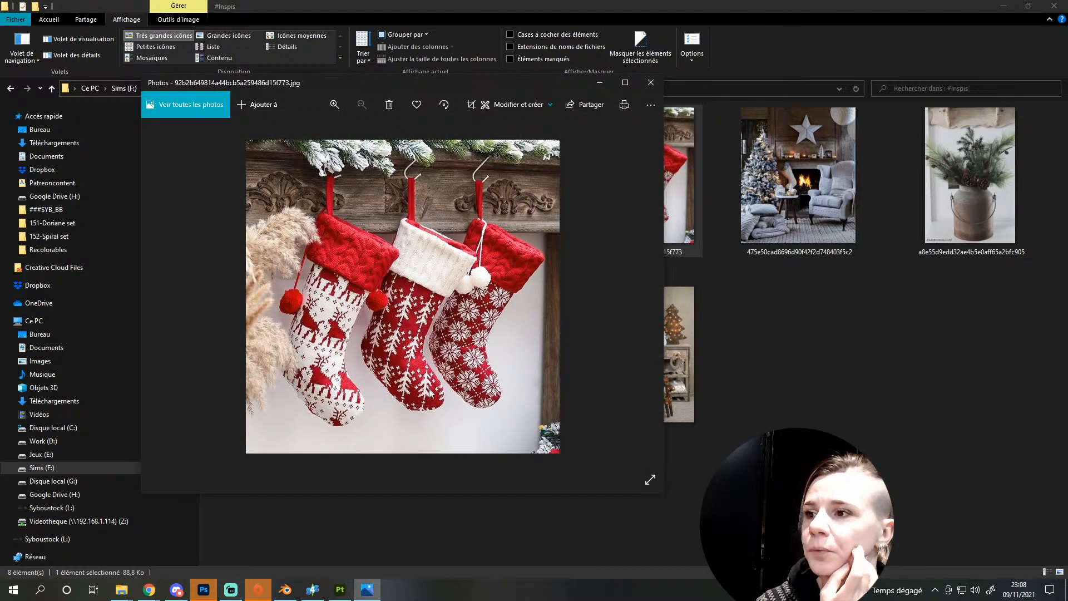
left_click(650, 83)
double_click(445, 184)
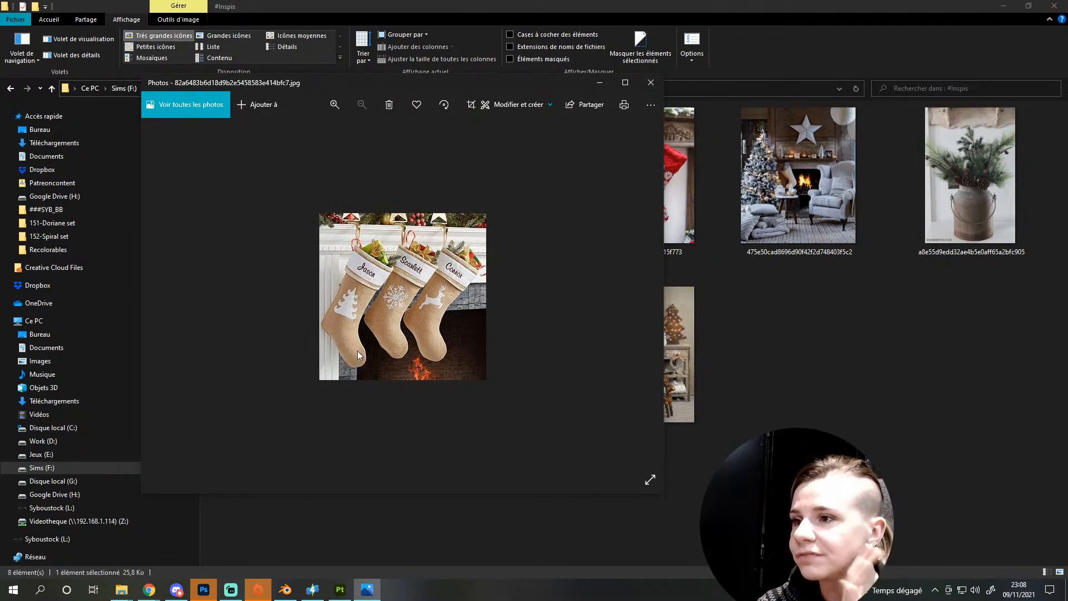
left_click(649, 82)
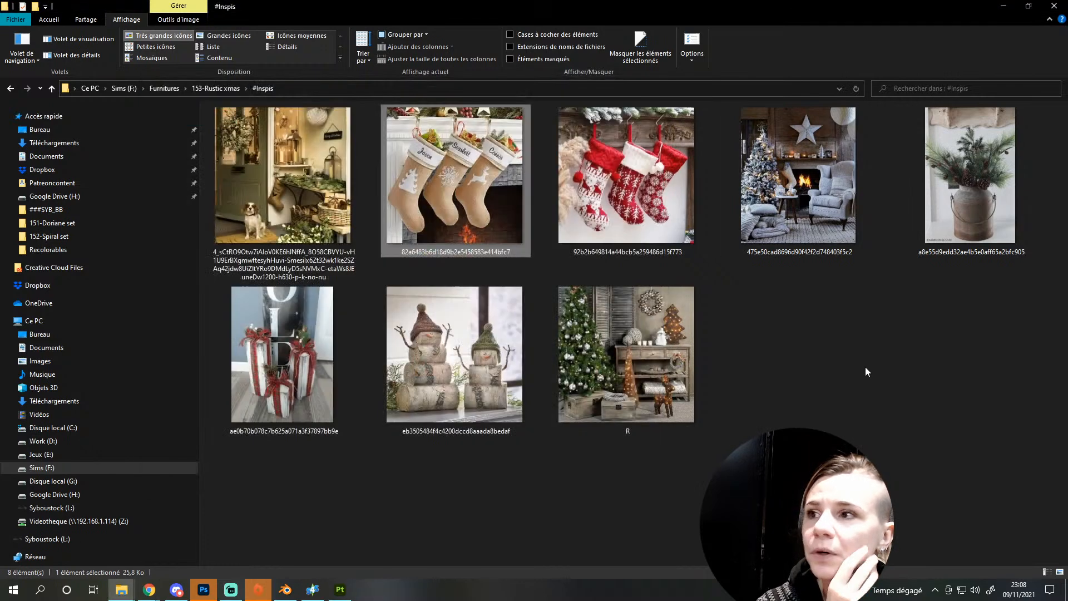
double_click(282, 354)
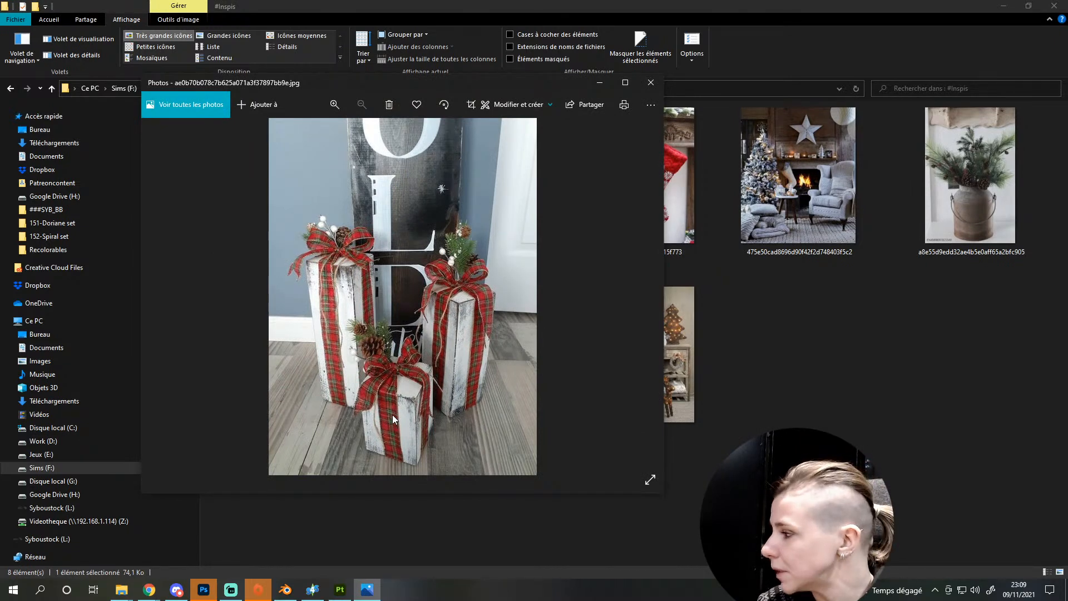
left_click(651, 82)
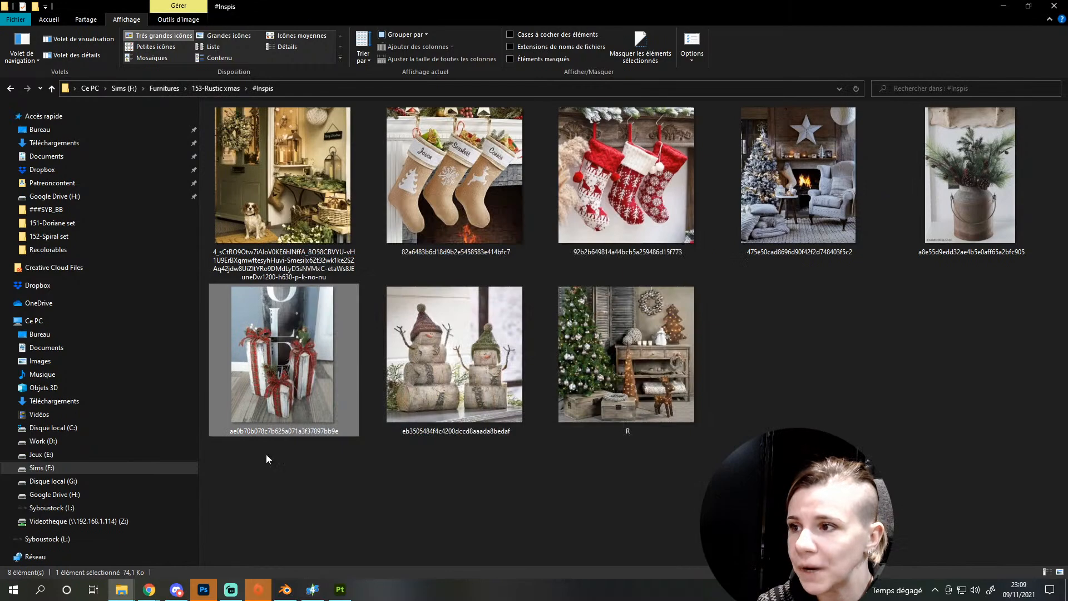
double_click(642, 401)
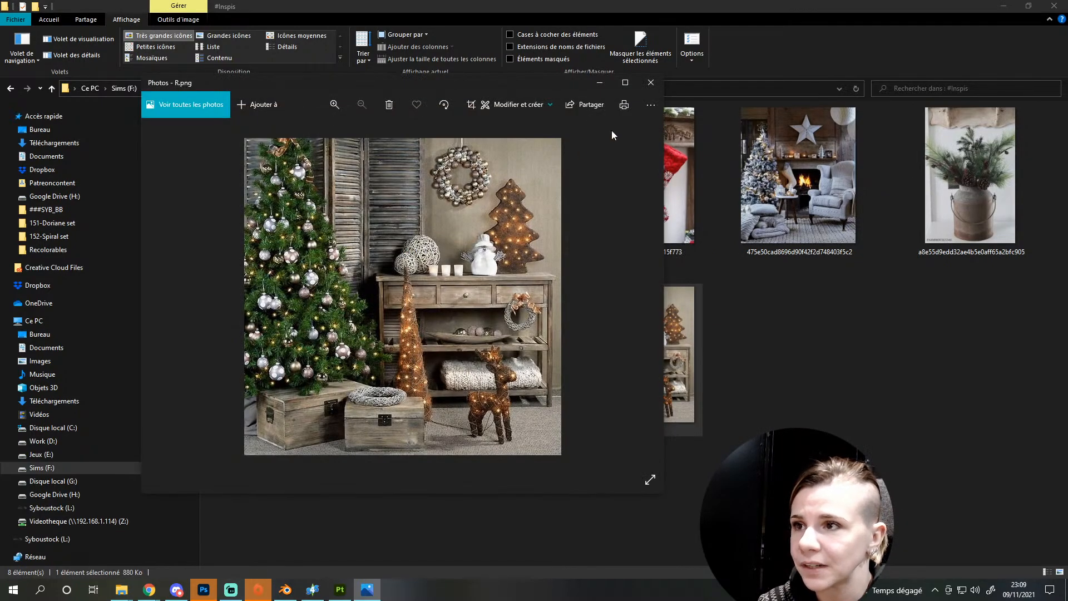
left_click(650, 83)
left_click(337, 598)
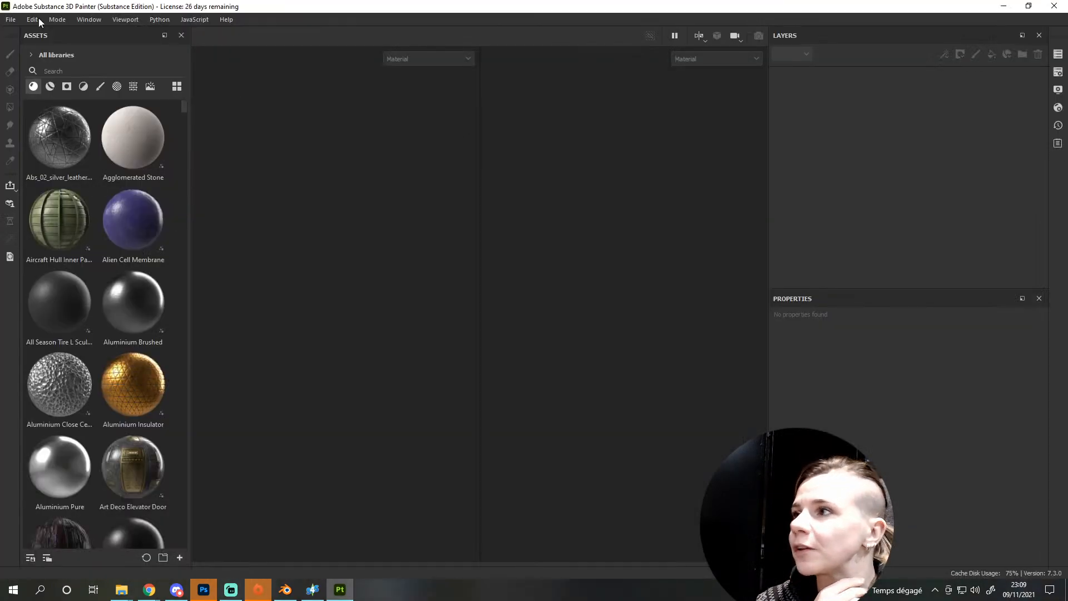
left_click(11, 19)
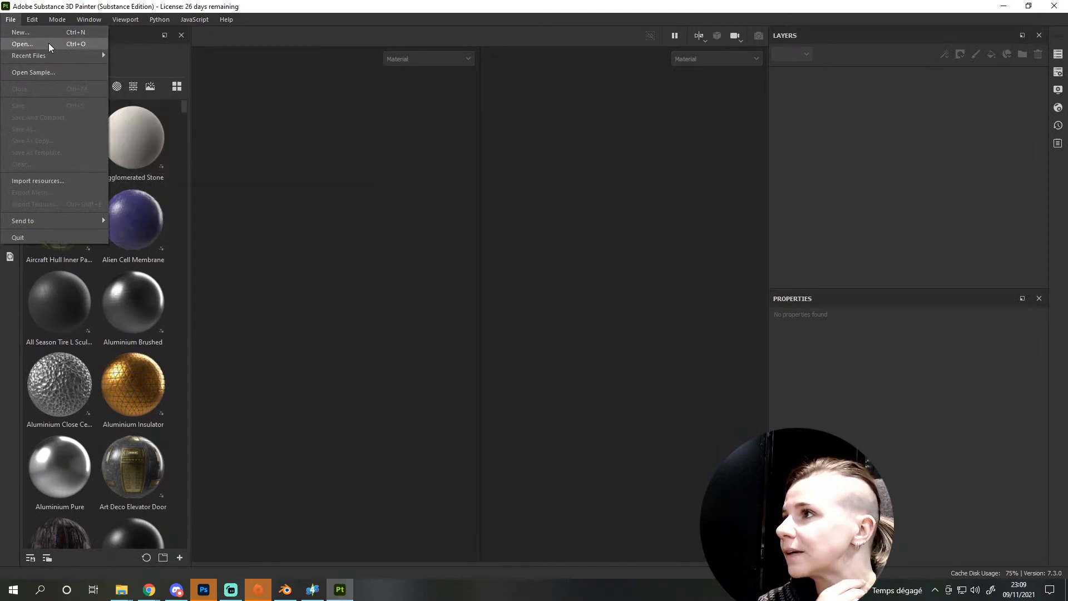
left_click(49, 43)
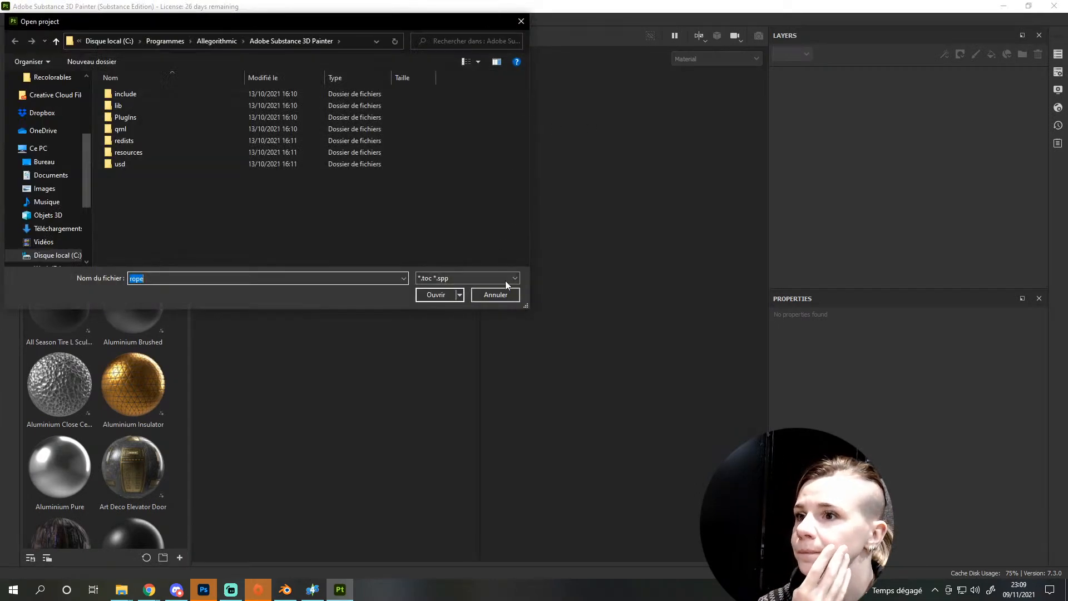
left_click(495, 294)
Create a new project from the Socks OBJ mesh in the 5-Socks folder of 153-Rustic xmas
left_click(11, 19)
left_click(17, 31)
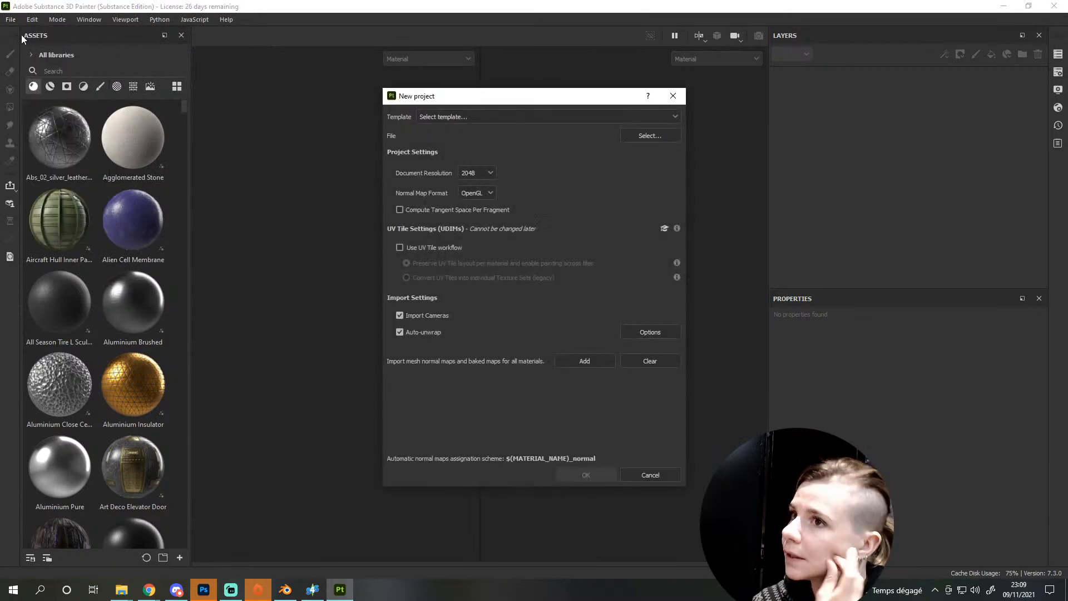
left_click(650, 136)
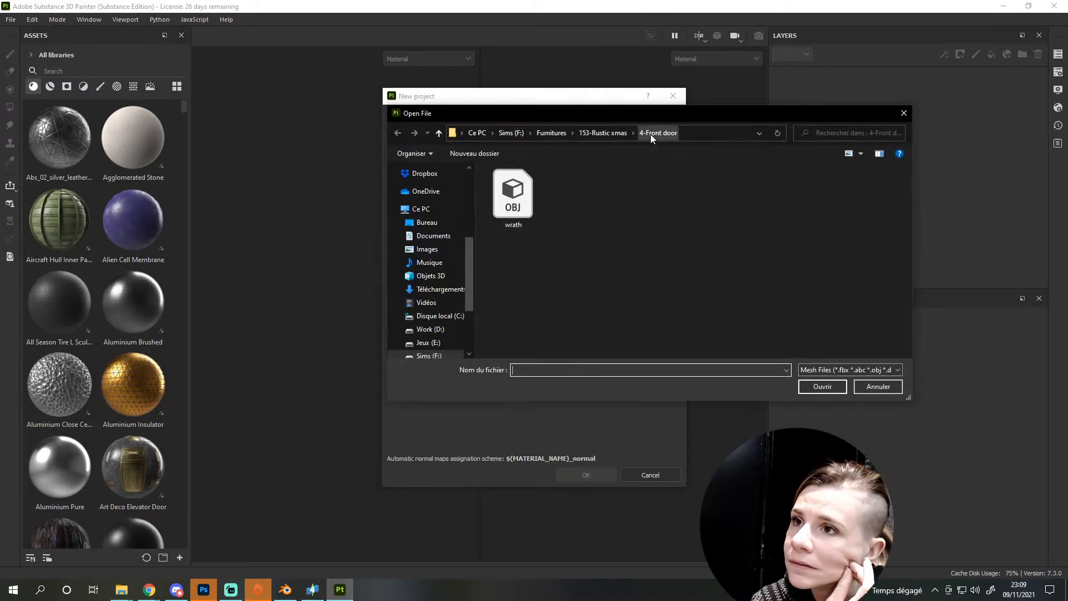
left_click(605, 132)
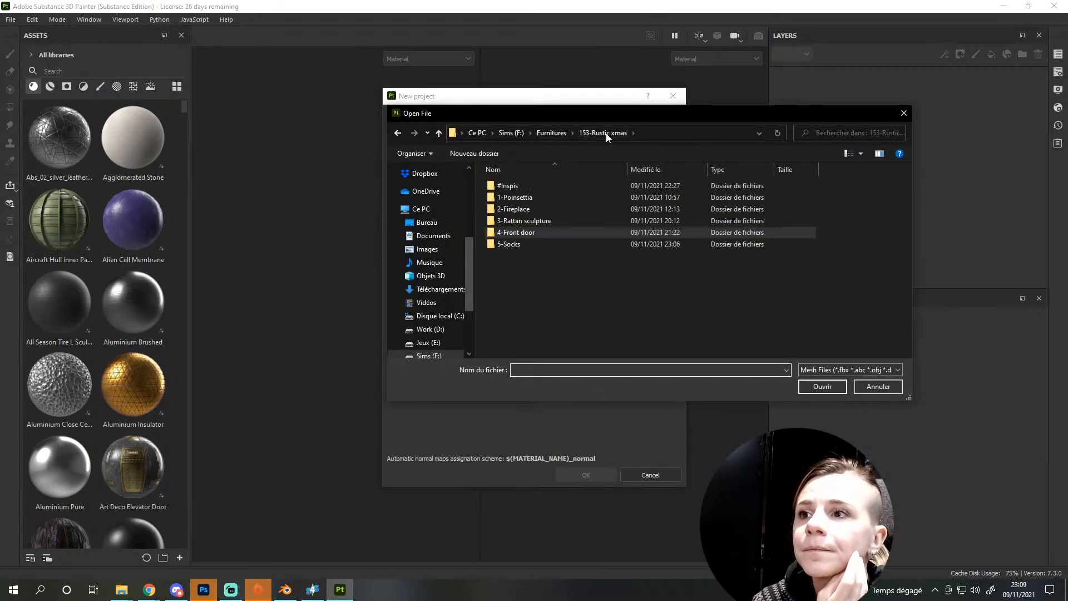
double_click(517, 246)
double_click(510, 200)
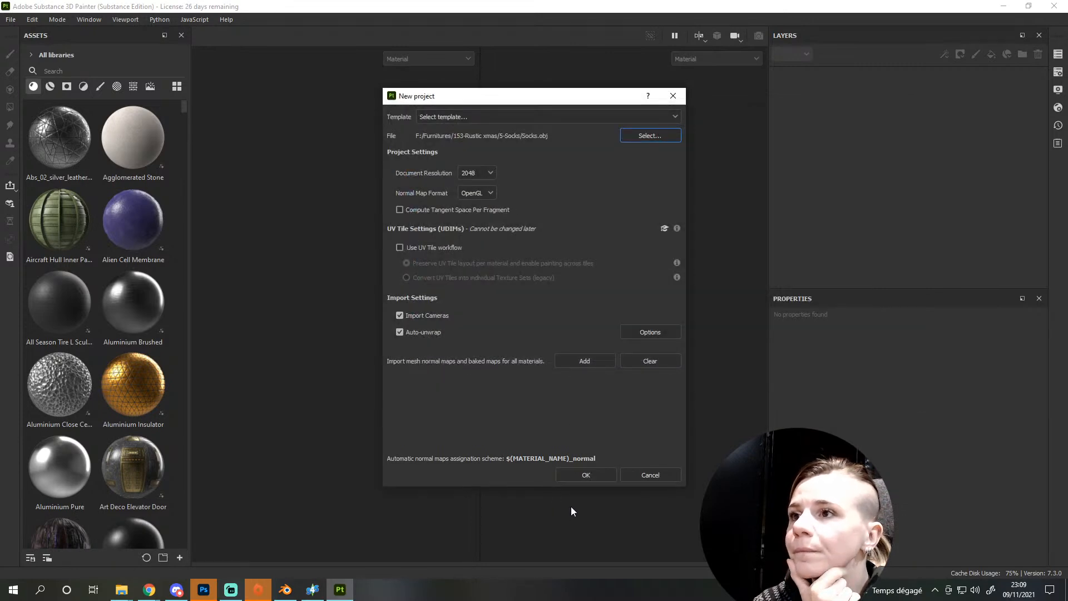
left_click(579, 477)
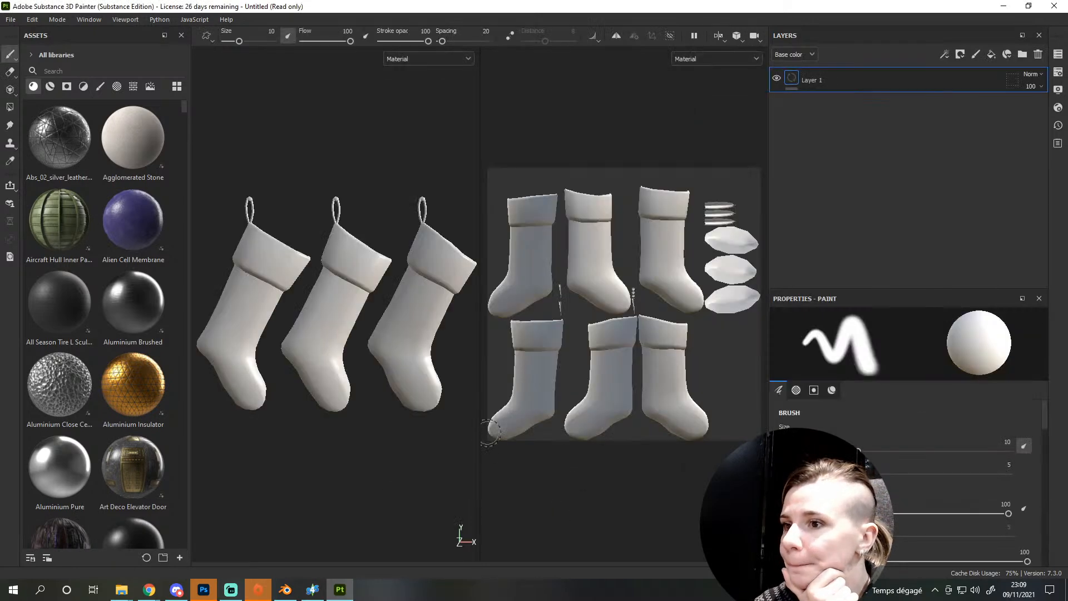
Widen the 3D view and bake all the stockings' mesh maps at an output size of 2048
left_click_drag(480, 429, 570, 432)
scroll(387, 376, "up", 4)
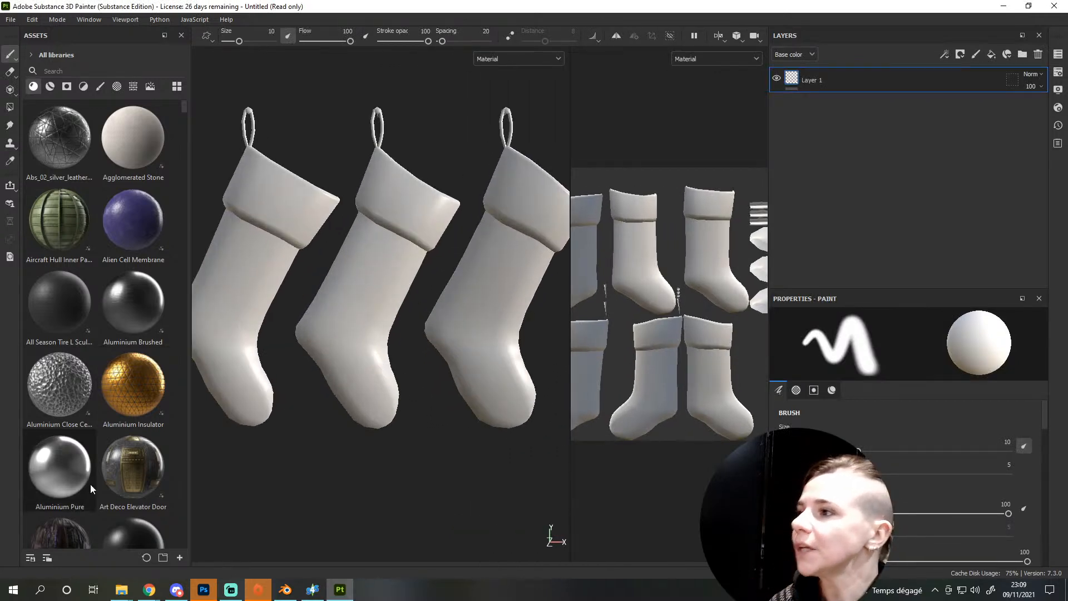
left_click_drag(302, 193, 278, 240, "alt")
middle_click_drag(298, 212, 353, 393, "alt")
scroll(328, 375, "up", 4)
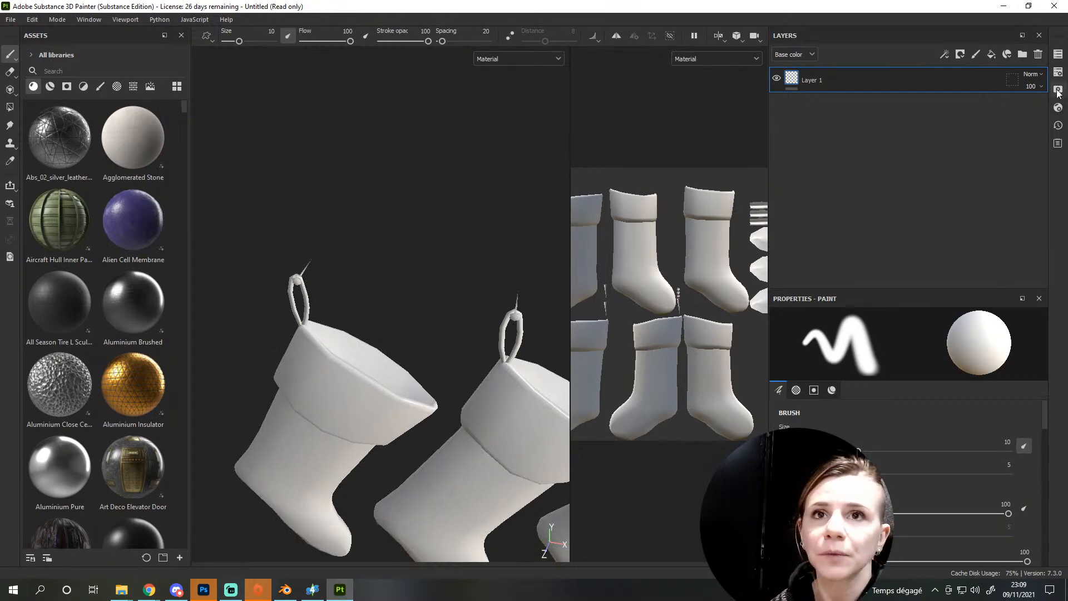
left_click(1058, 90)
left_click(1010, 443)
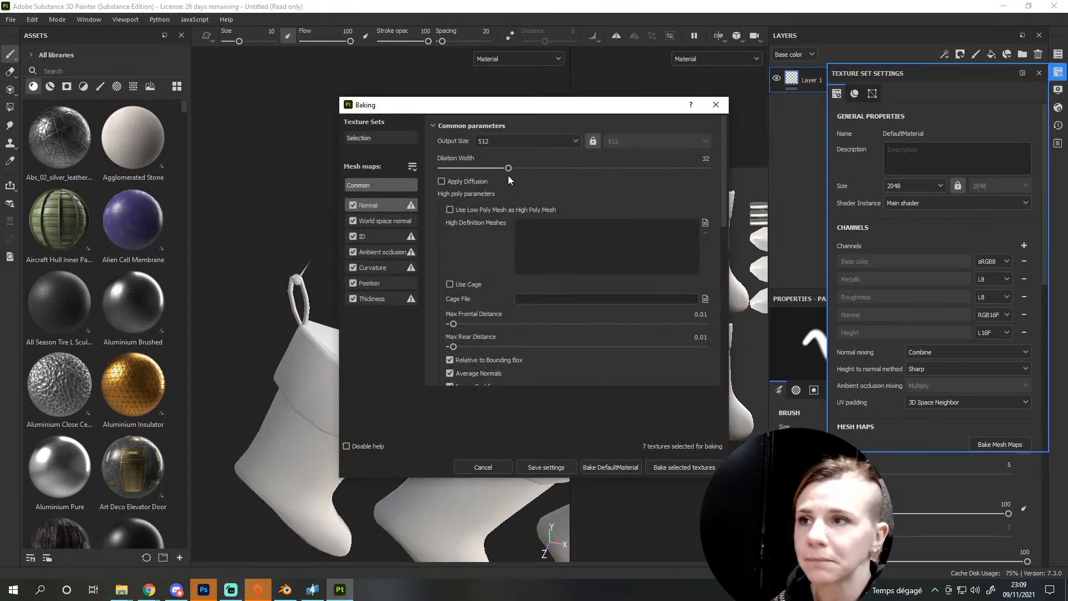
left_click(511, 144)
left_click(499, 212)
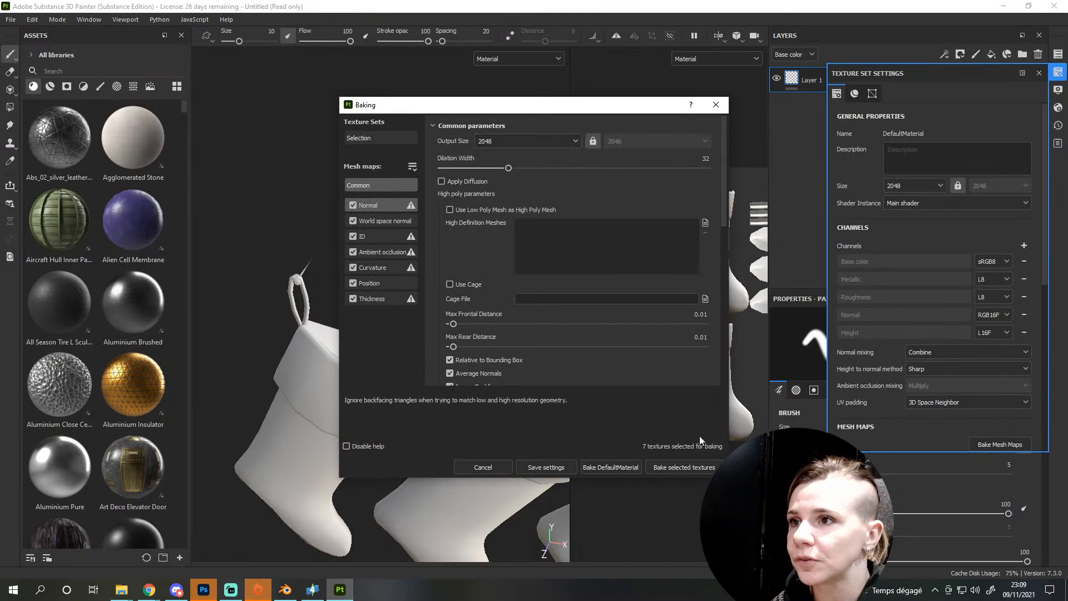
left_click(686, 466)
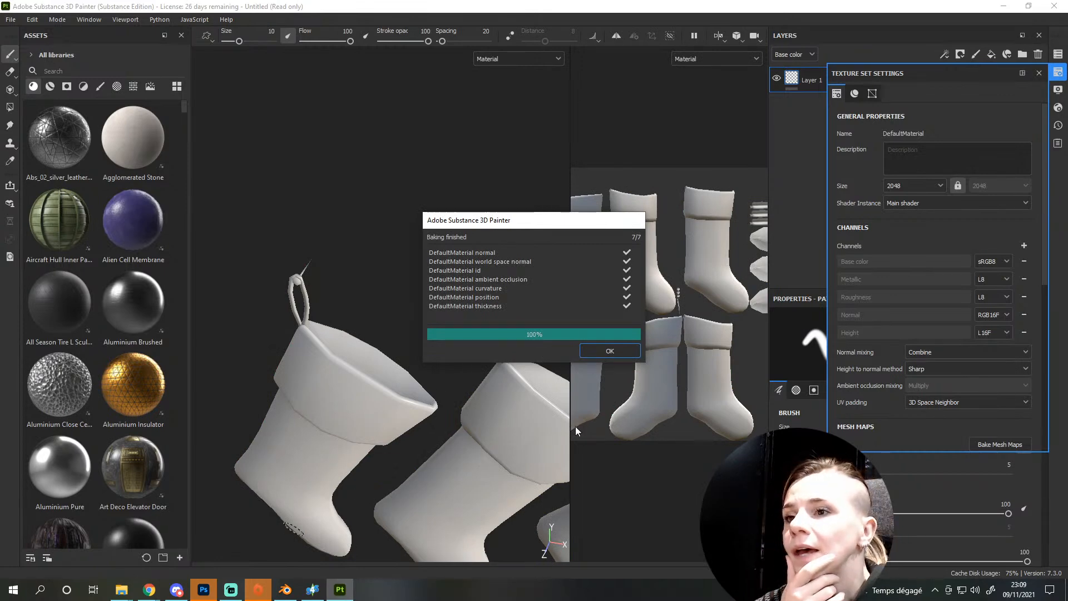
left_click(609, 350)
Search the material assets for wool
left_click_drag(321, 372, 231, 309, "alt")
left_click(71, 71)
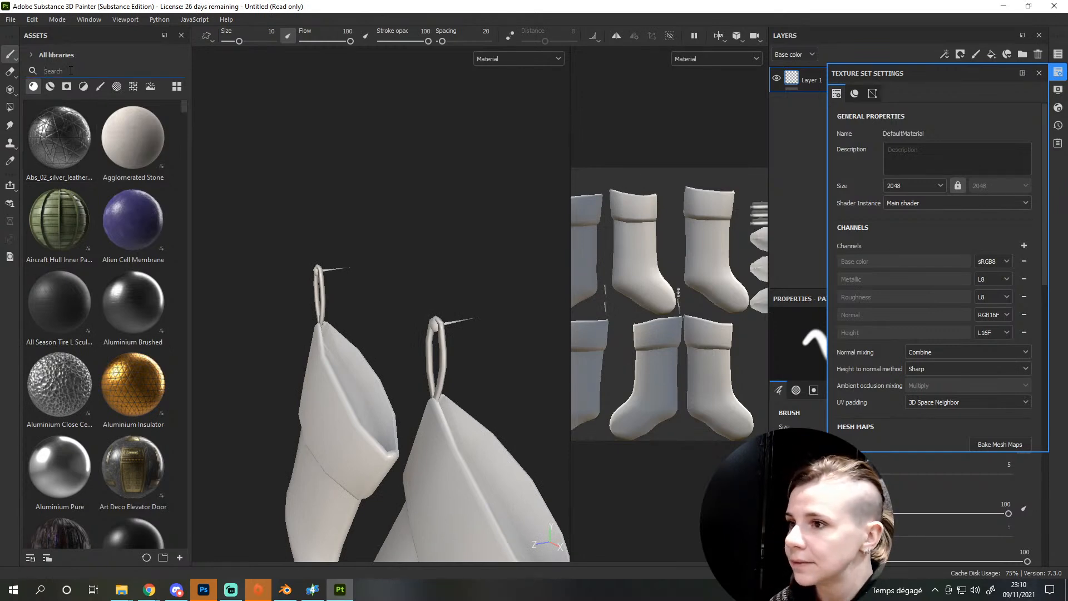
type("wool")
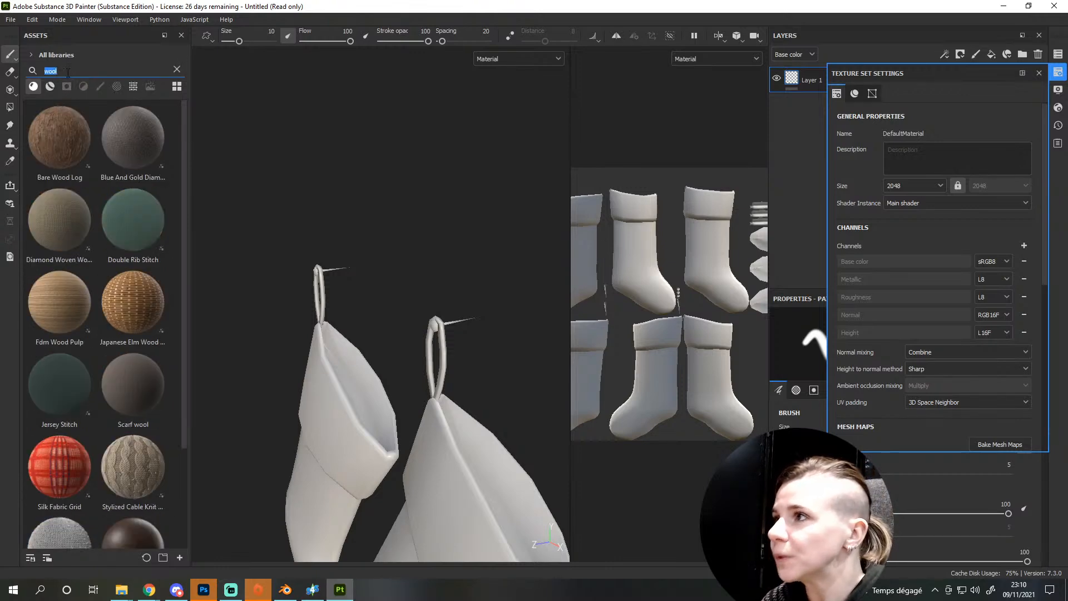
Search the materials for metal and add Steel Rust and Wear as a layer beneath Layer 1
type("metal")
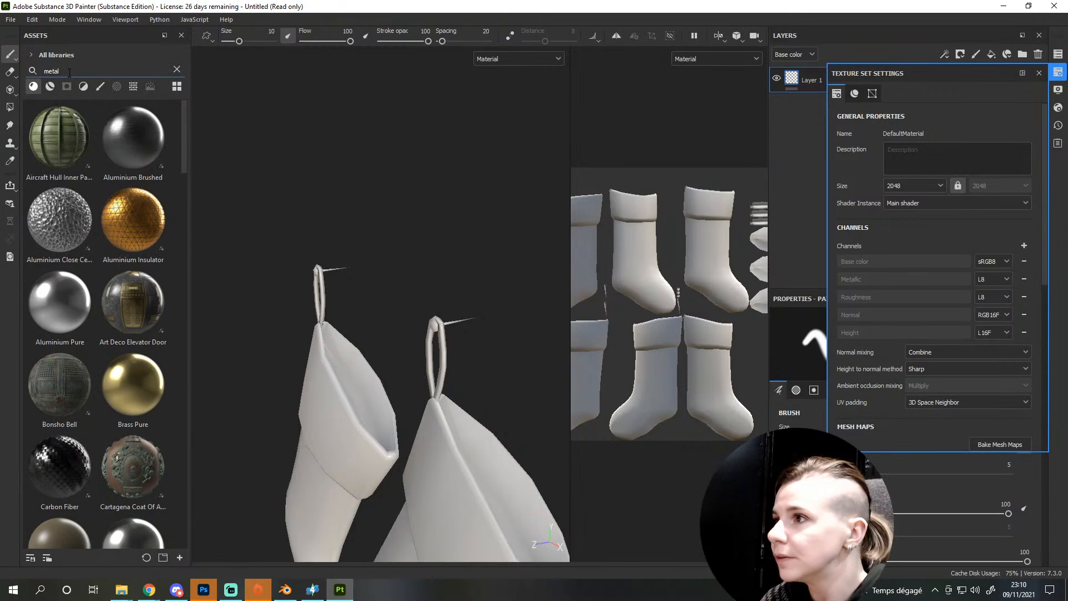
scroll(106, 265, "down", 3)
scroll(95, 334, "down", 5)
scroll(88, 389, "down", 3)
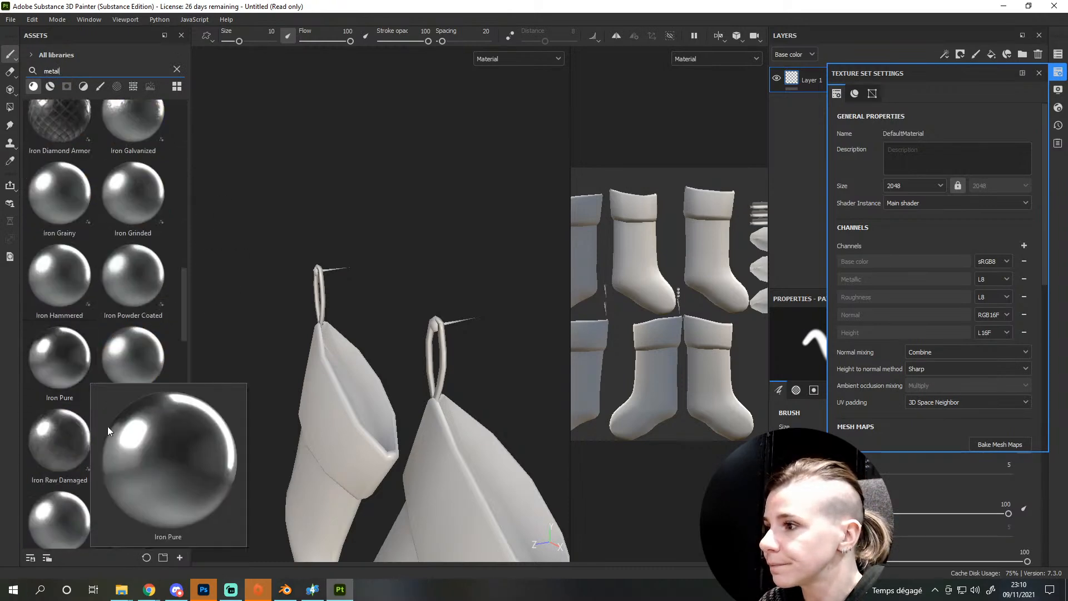
mouse_move(133, 504)
scroll(132, 497, "down", 3)
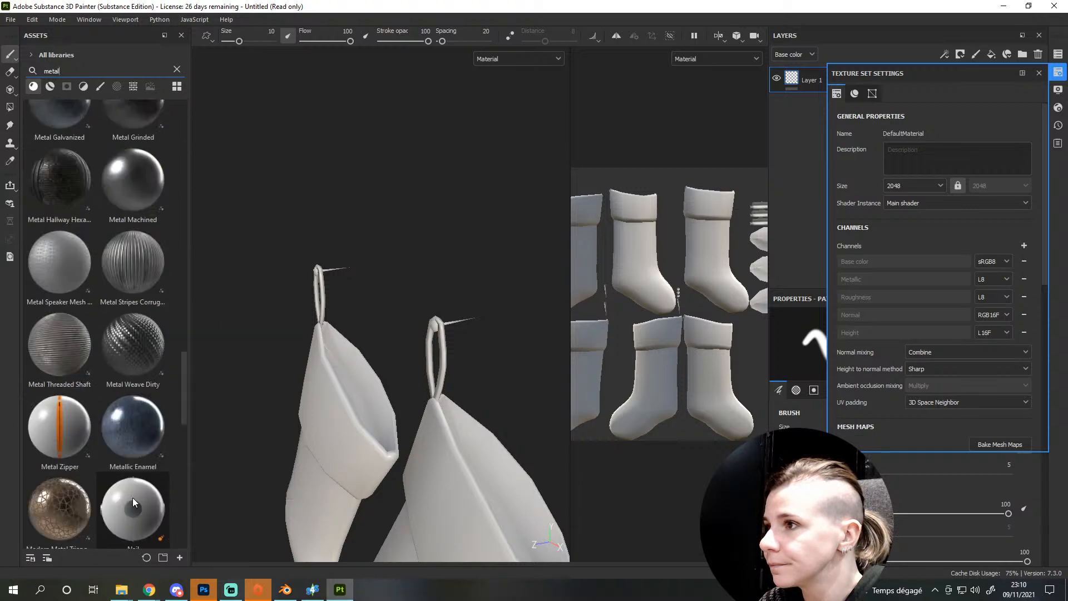
scroll(131, 494, "down", 4)
left_click_drag(54, 426, 797, 84)
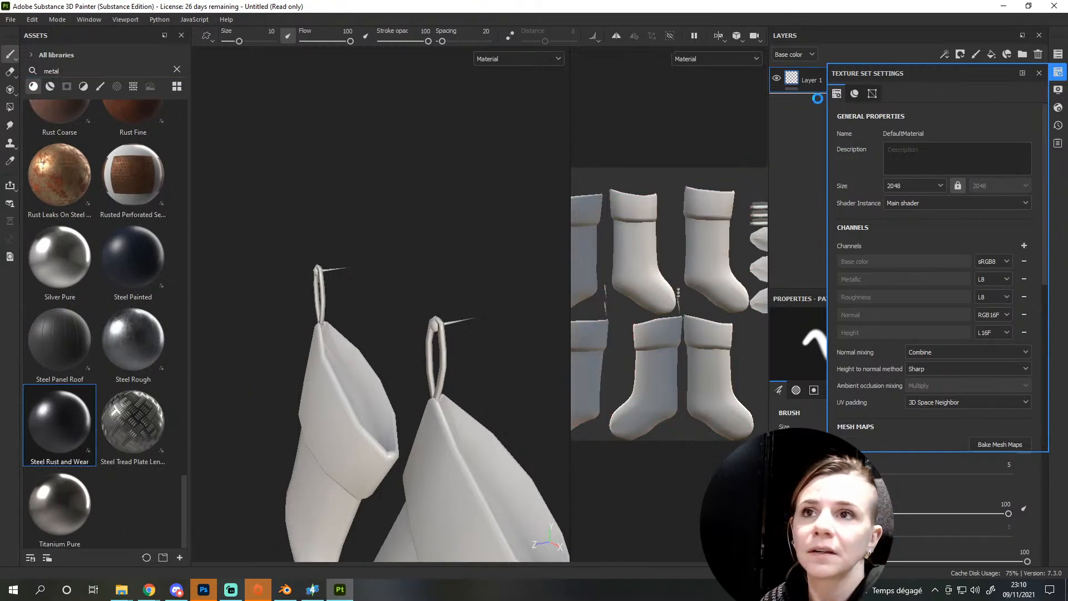
left_click(880, 86)
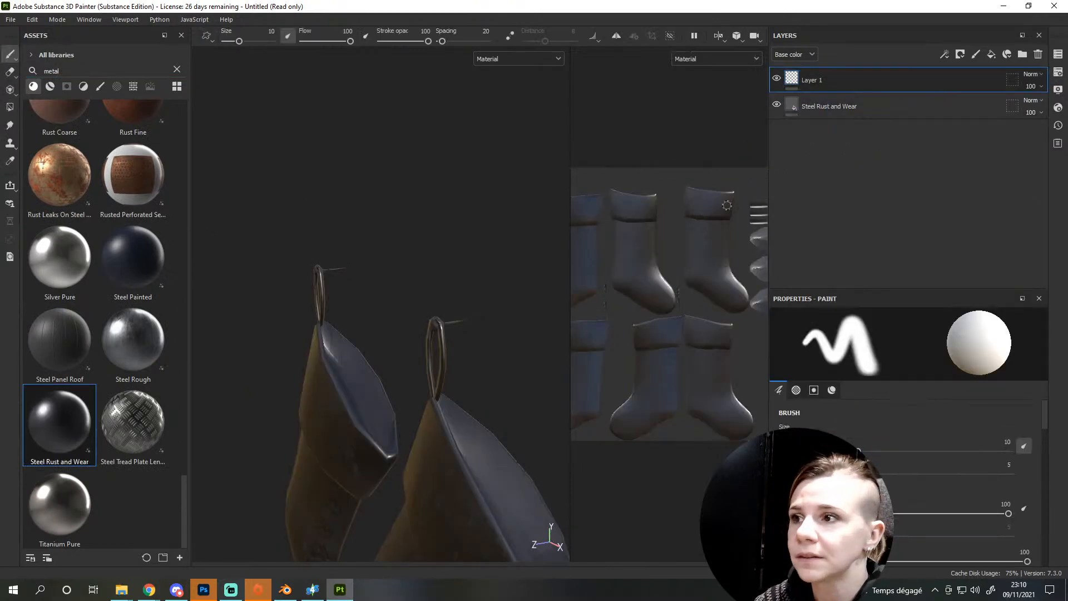
Add a black mask to the Steel Rust and Wear layer and reveal the metal on the stockings' hooks with Polygon Fill
left_click(866, 104)
right_click(866, 104)
left_click(901, 123)
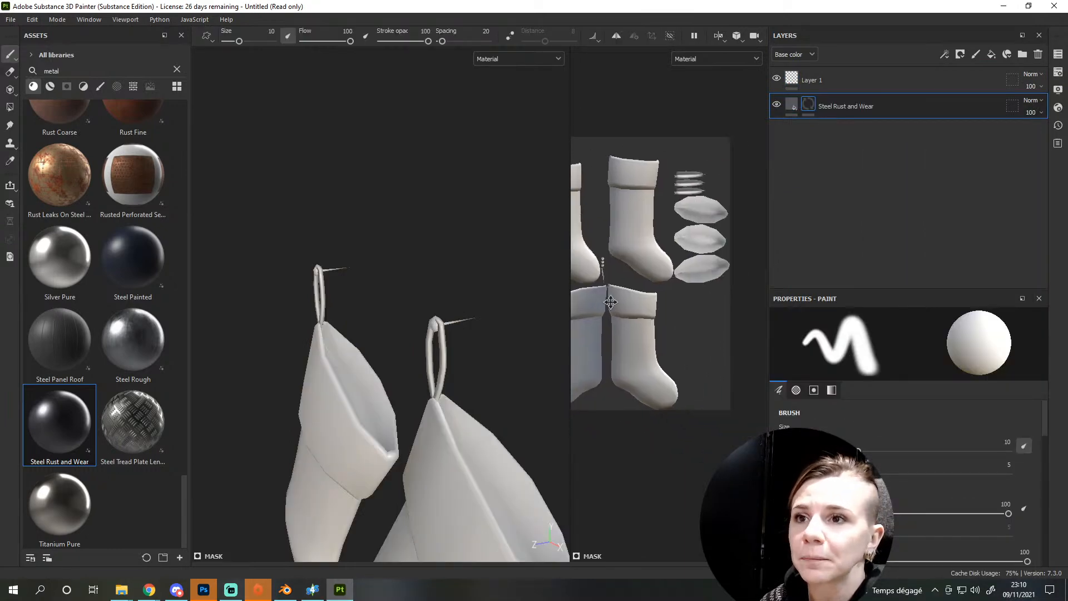
left_click(10, 106)
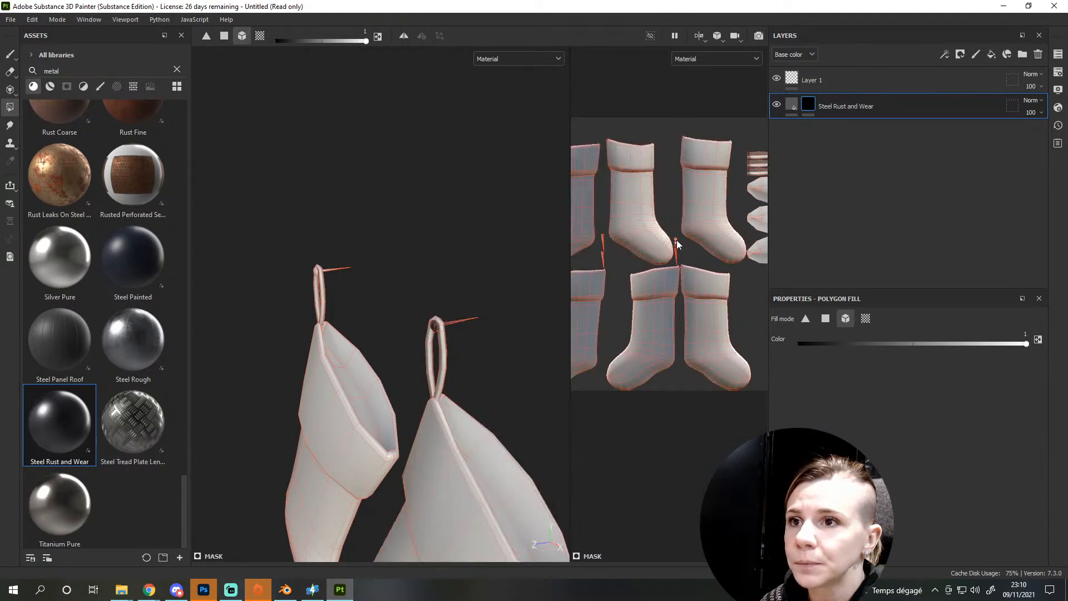
scroll(672, 240, "up", 5)
mouse_move(489, 350)
left_mouse_down("alt")
mouse_move(370, 379)
mouse_move(448, 340)
mouse_move(372, 365)
mouse_move(345, 322)
mouse_move(282, 369)
mouse_move(286, 411)
left_mouse_up("alt")
scroll(371, 364, "up", 1)
scroll(42, 163, "up", 3)
left_click(11, 55)
scroll(328, 376, "up", 3)
mouse_move(147, 594)
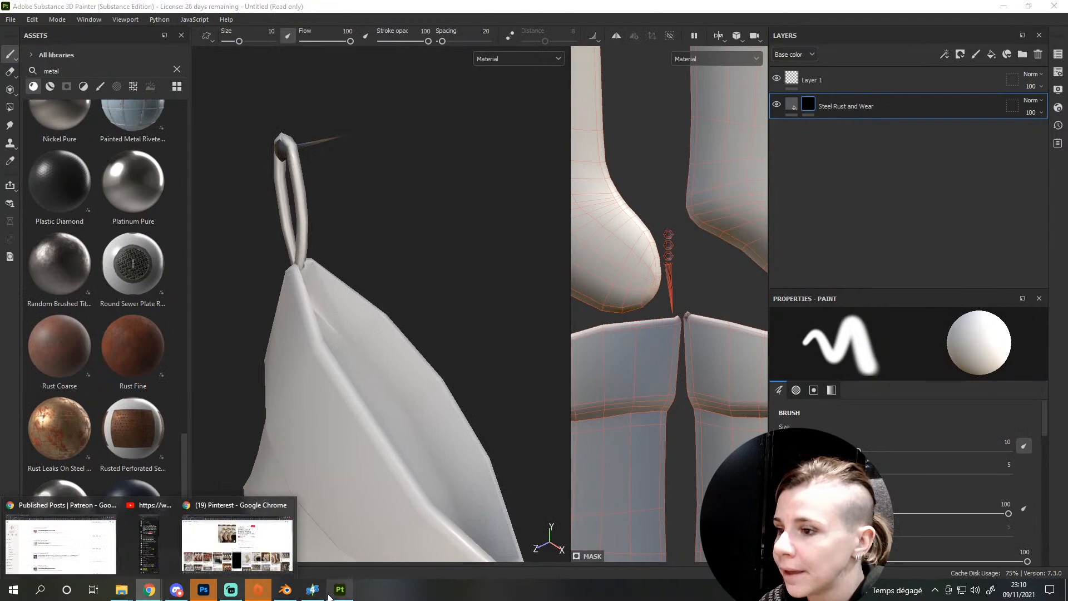
Check the reference photo of the Christmas stockings on Pinterest and return to Substance 3D Painter
left_click(211, 536)
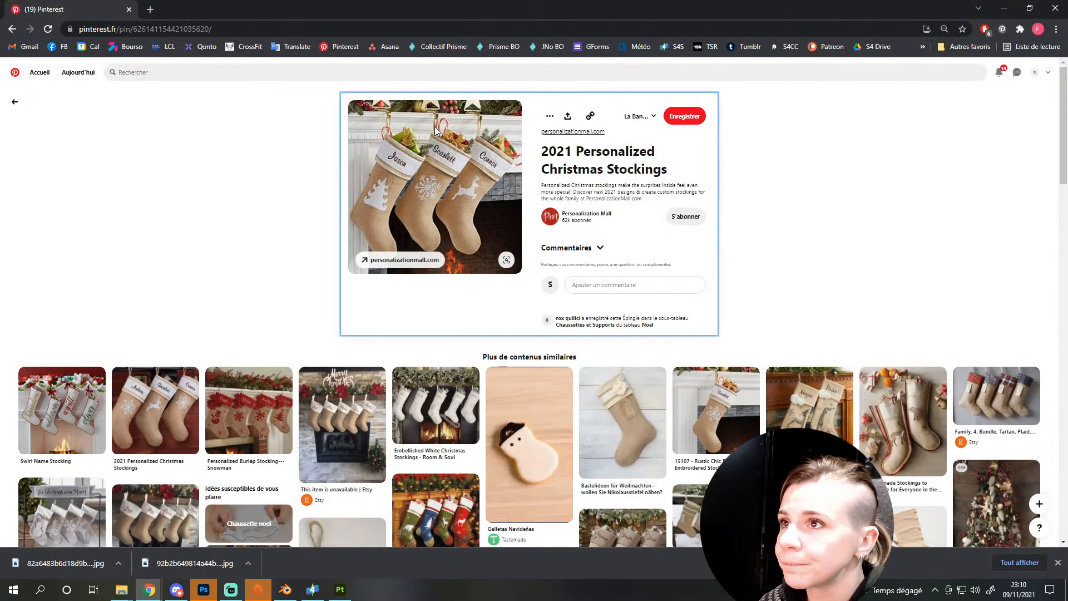
left_click(204, 590)
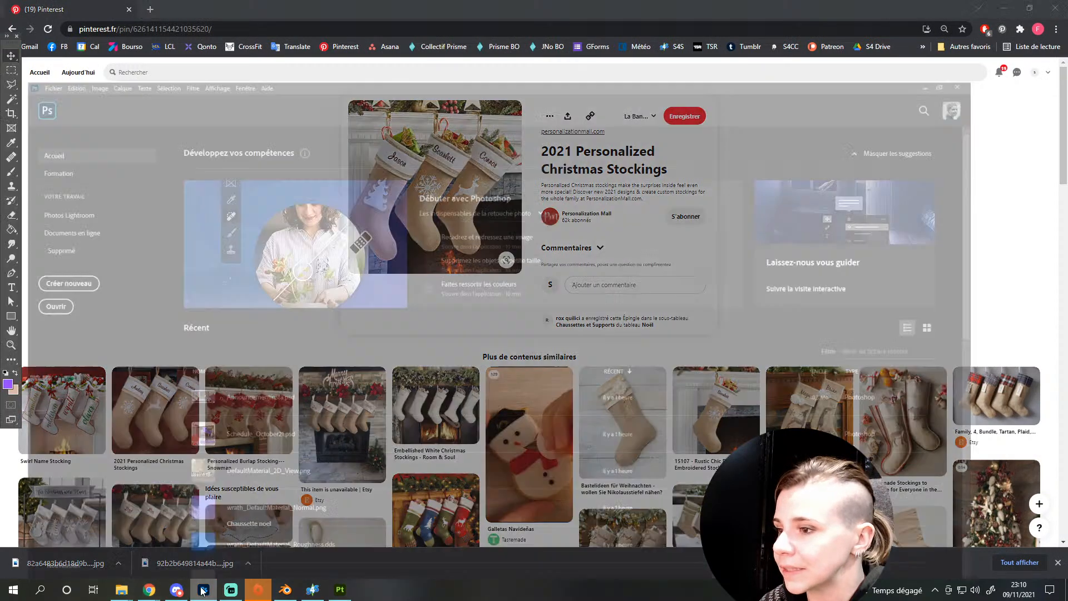
left_click(340, 590)
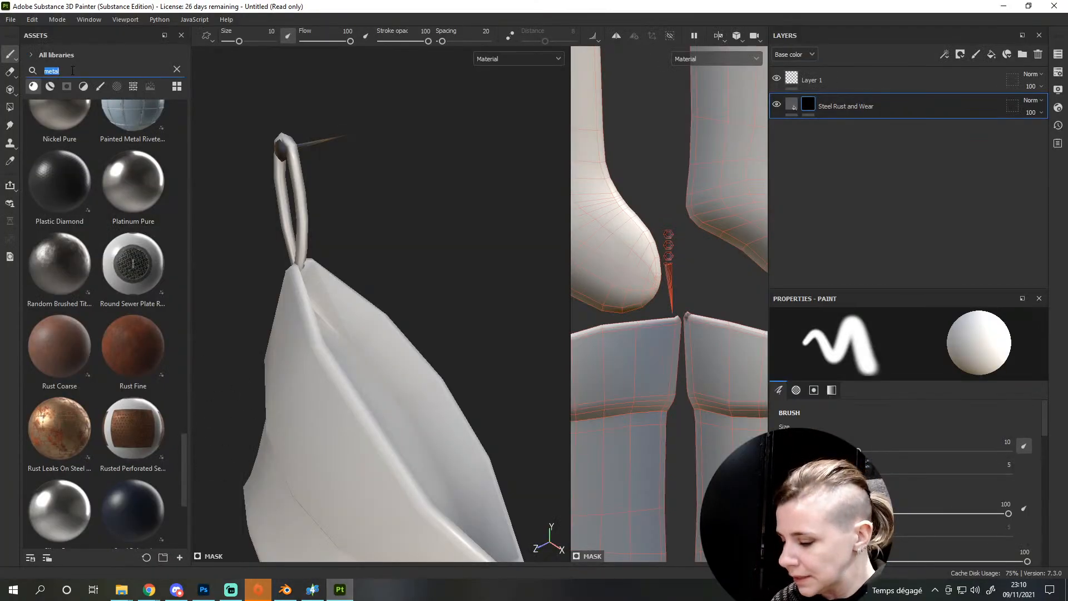
Search the materials for rope and add Rope Jute Old as a layer between Layer 1 and Steel Rust and Wear
type("rope")
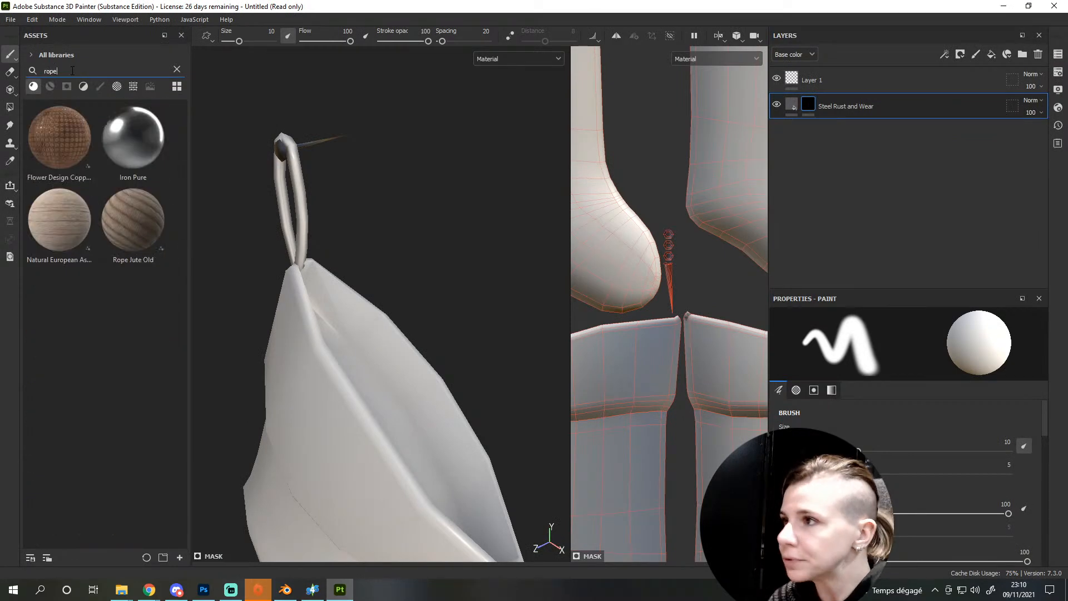
left_click_drag(142, 240, 823, 103)
scroll(305, 300, "down", 4)
left_click_drag(305, 299, 373, 265, "alt")
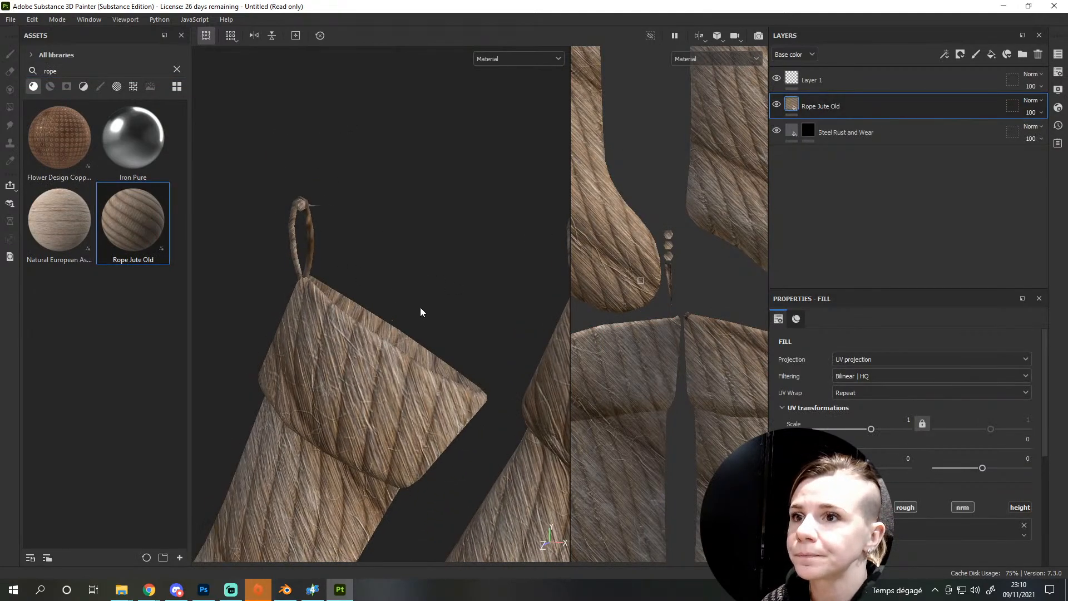
Switch to Blender and enter Edit Mode on the stockings mesh, focusing on a hanging loop and its UVs
left_click(285, 590)
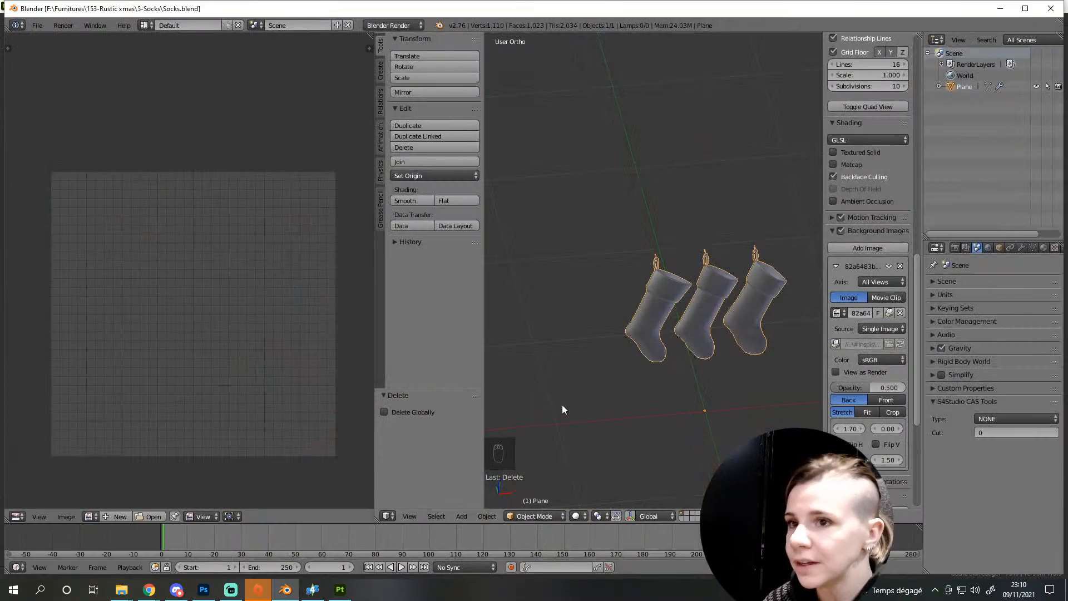
middle_click_drag(676, 321, 709, 306)
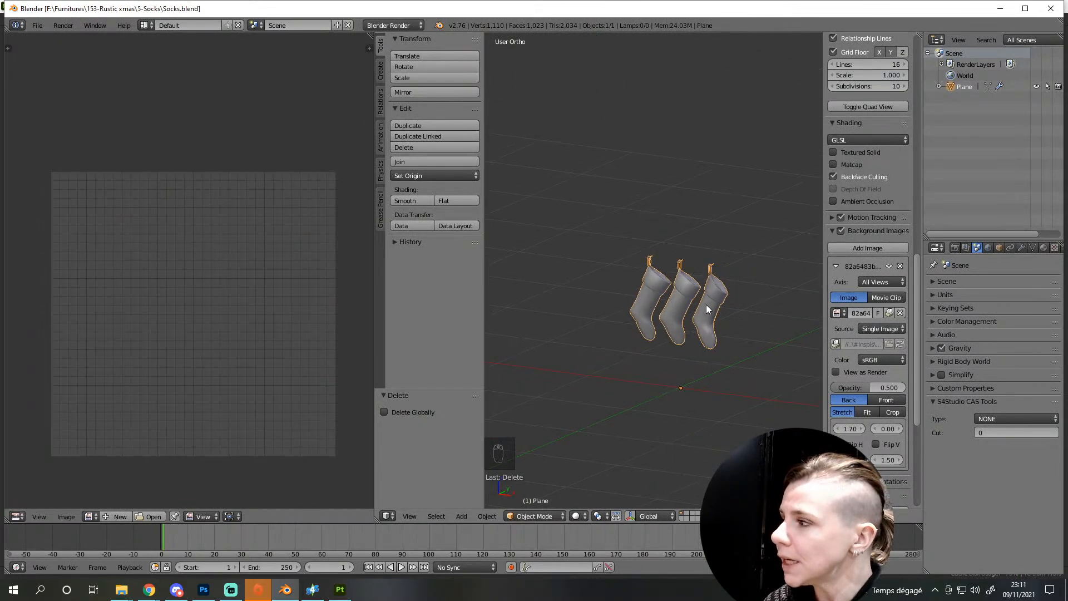
scroll(709, 305, "up", 6)
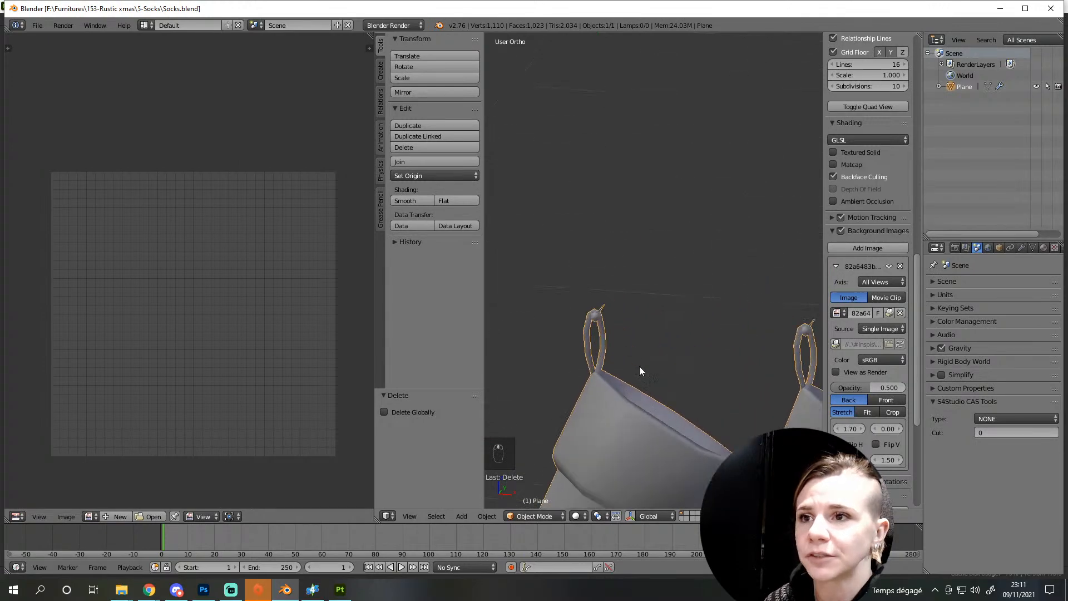
key("Tab")
scroll(611, 341, "up", 4)
scroll(179, 369, "up", 5)
scroll(298, 306, "down", 4)
scroll(299, 306, "up", 8)
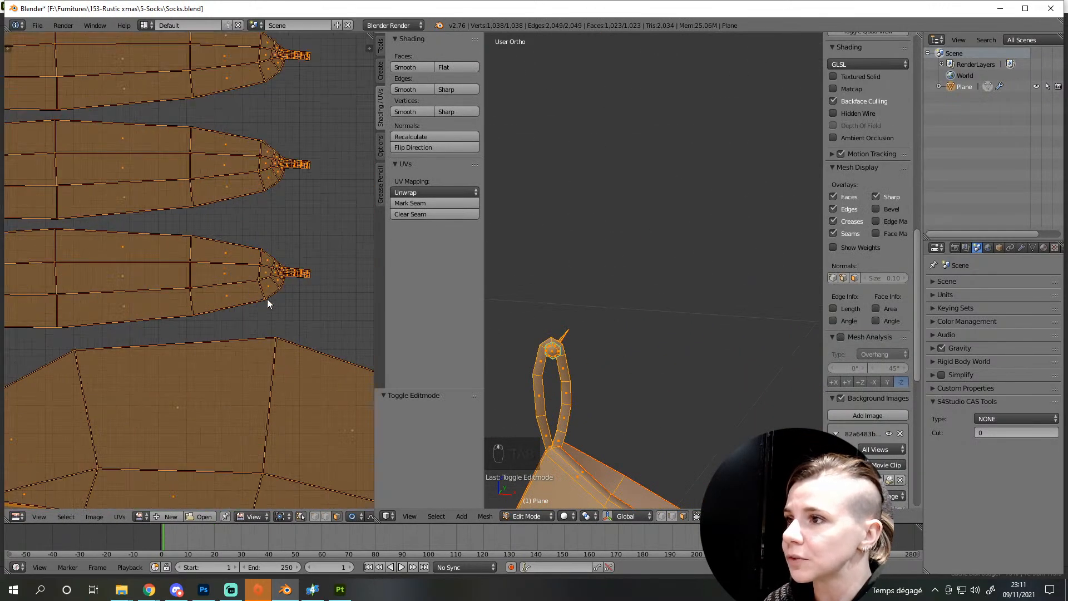
Clear the selection and select only the UV islands of the three hanging loops
scroll(261, 296, "down", 3)
key("a")
key("l")
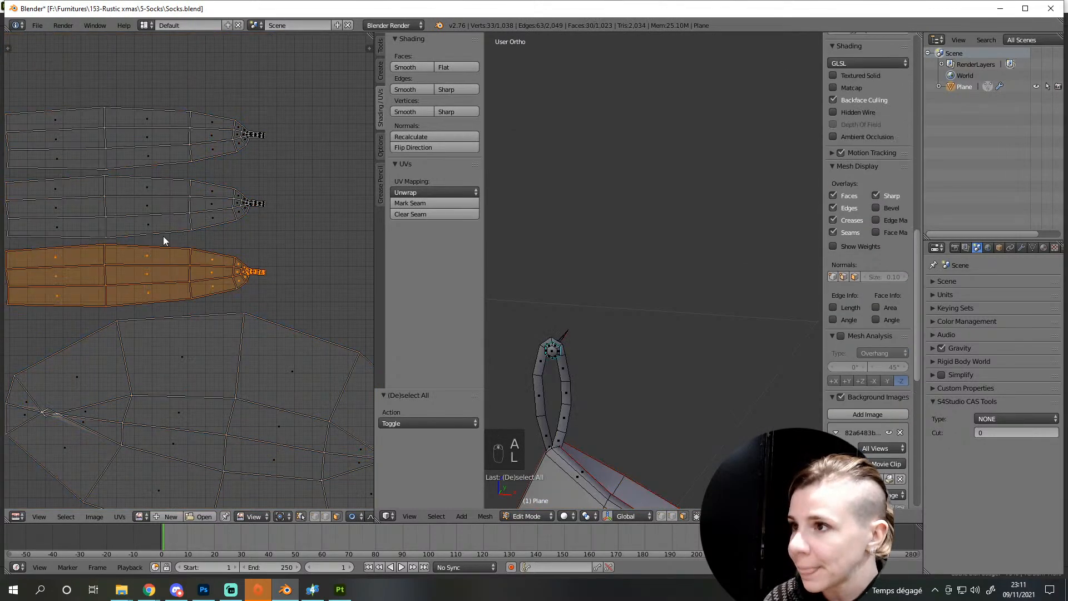
key("l")
key("shift+l")
key("shift+l")
key("shift+l")
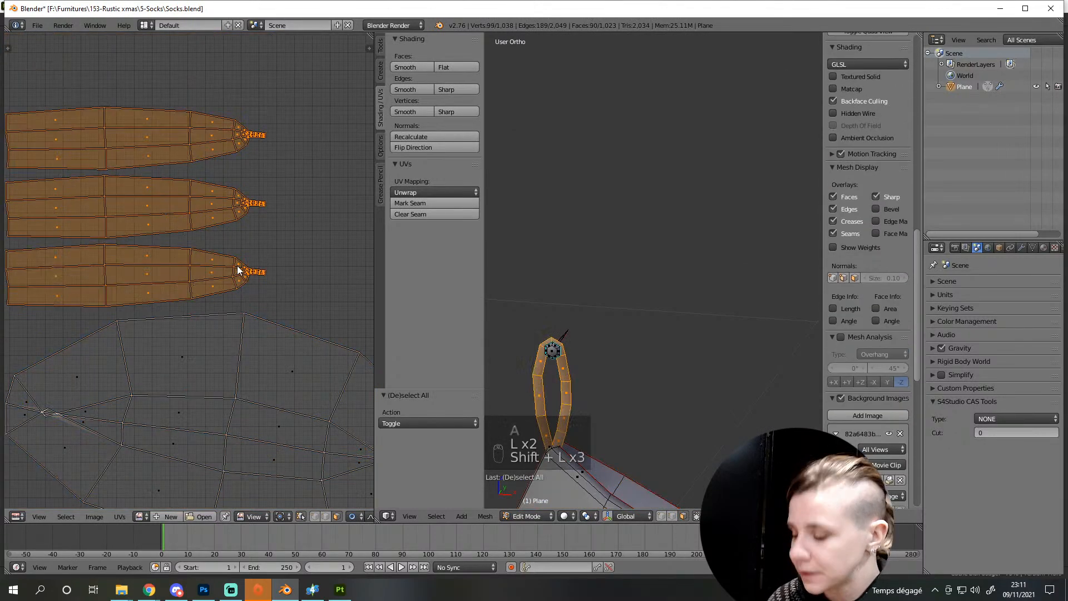
Turn off UV sync selection and straighten the three hanging-loop islands into rectangular grids with UV Squares
key("n")
scroll(190, 285, "down", 2)
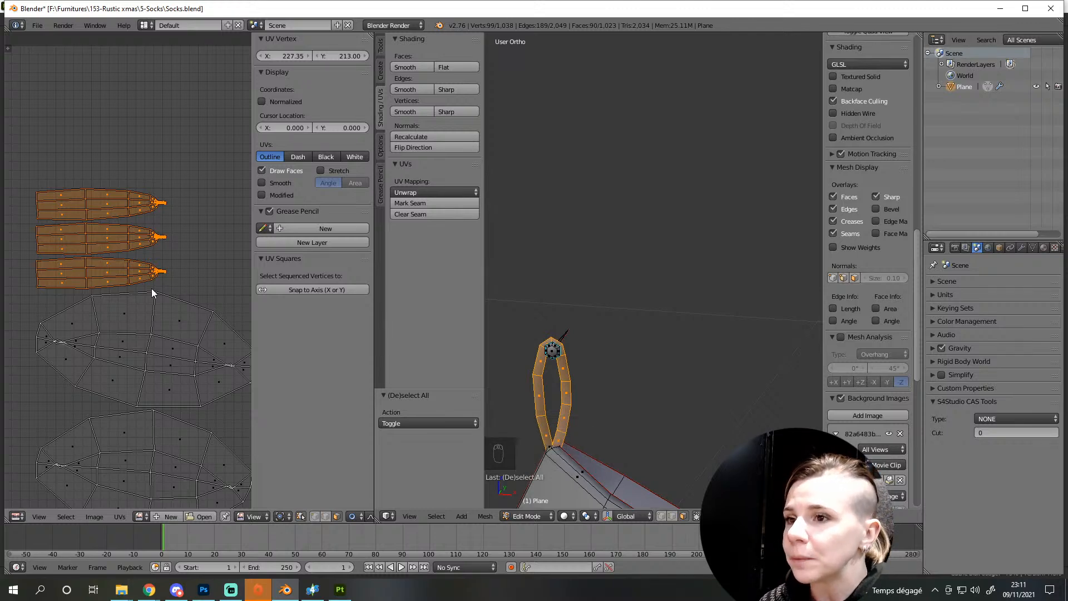
left_click(296, 289)
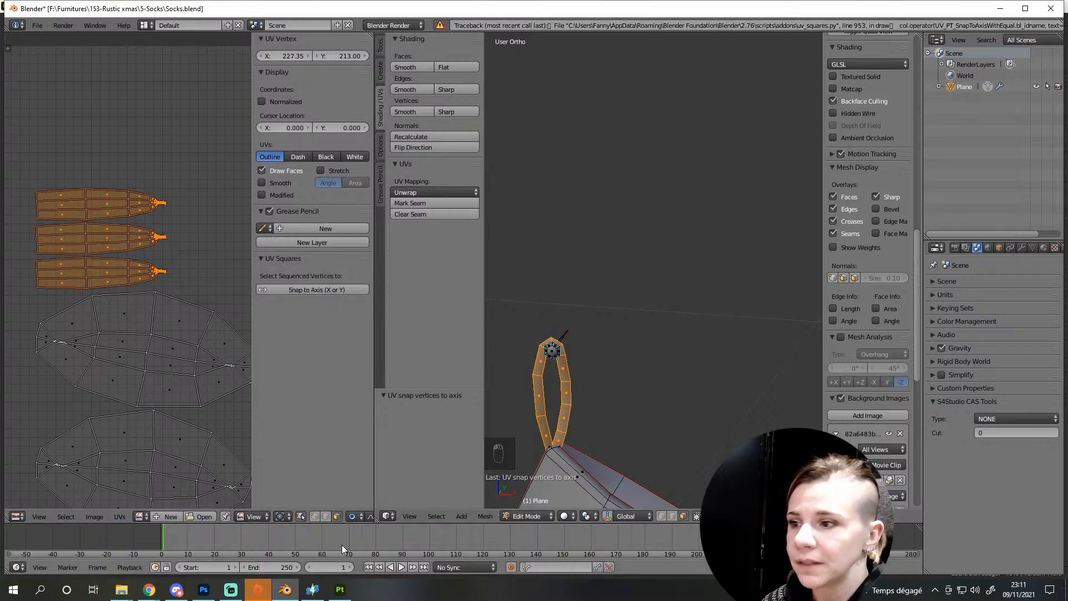
left_click(301, 516)
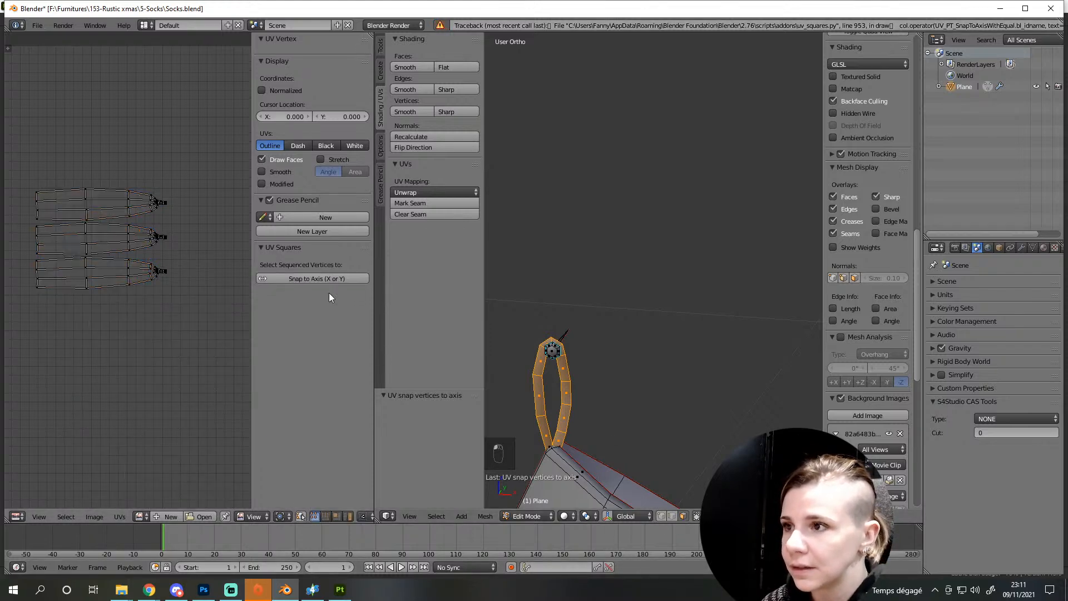
key("b")
left_click_drag(21, 172, 203, 287)
left_click(310, 286)
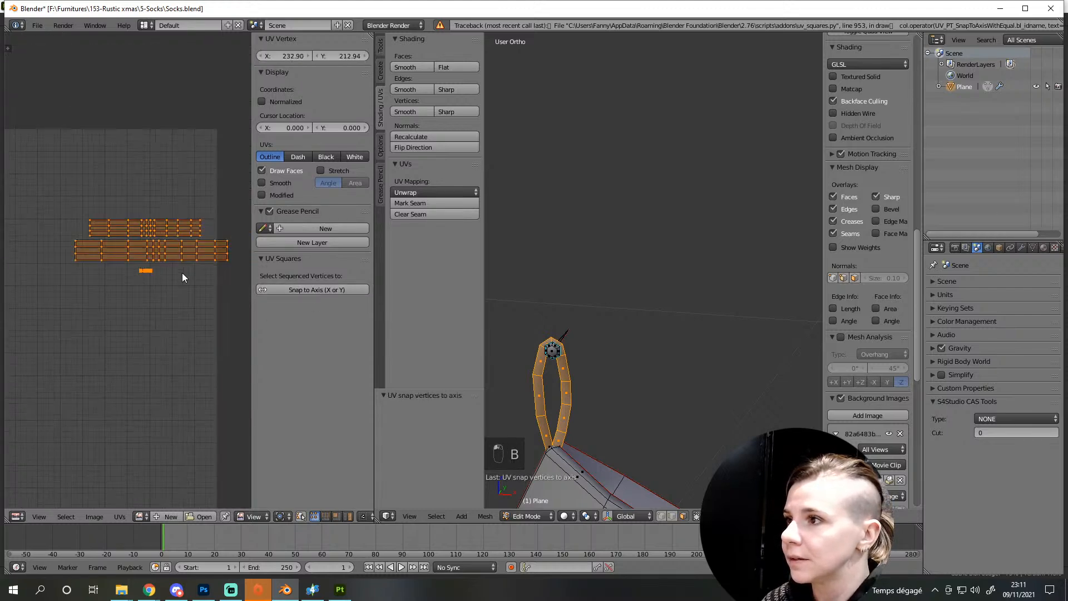
Scale the upper loop's UV strip to match the middle one's width and align it directly above
scroll(180, 261, "down", 1)
key("a")
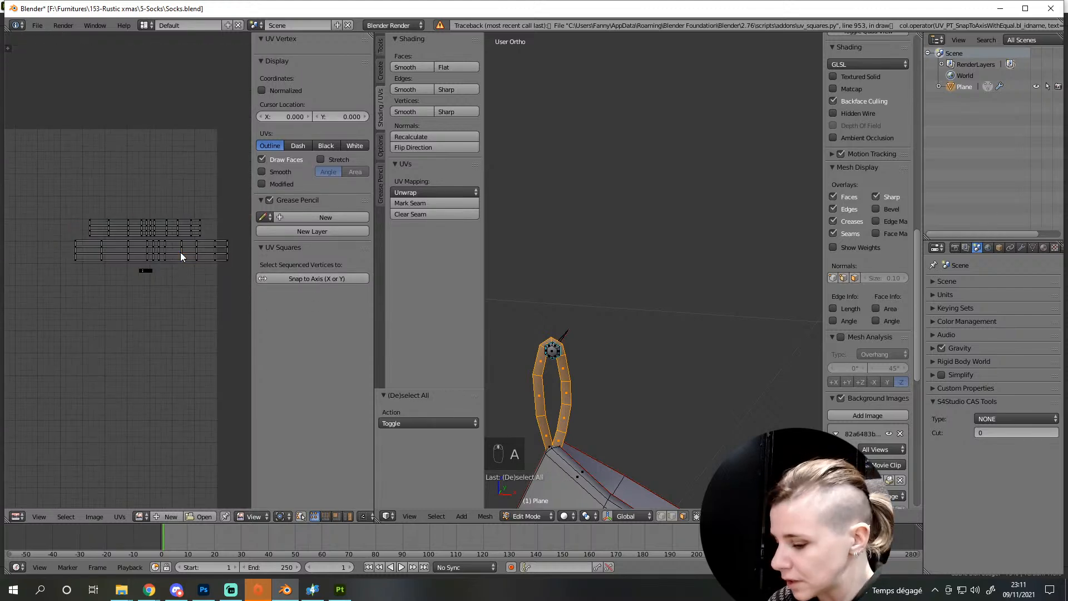
key("l")
key("a")
key("l")
key("s")
left_click(239, 213)
left_click(228, 228)
key("s")
left_click(225, 238)
key("a")
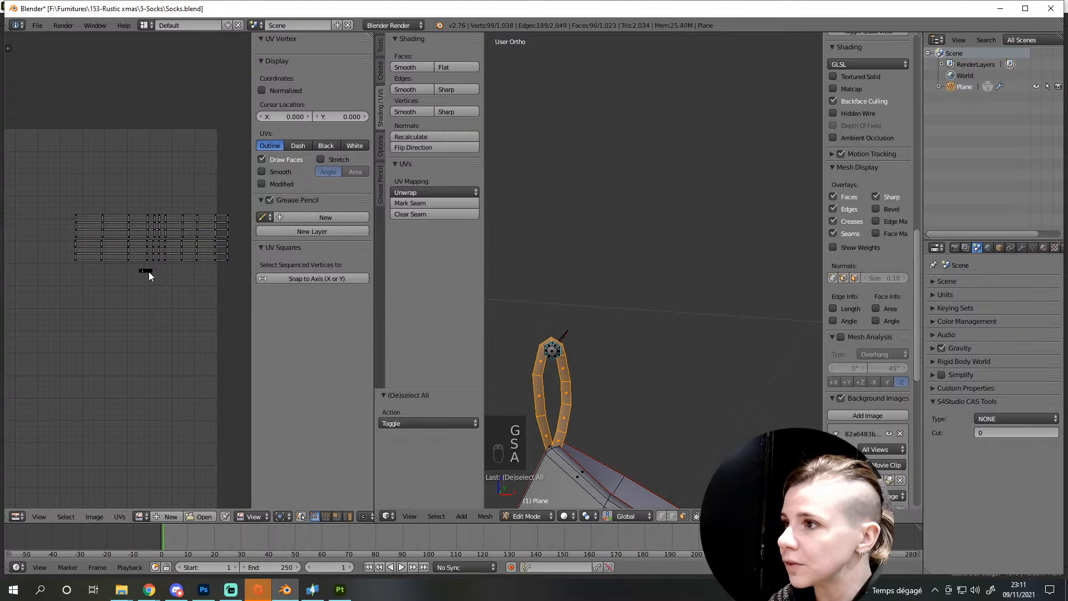
Enlarge the tiny third loop strip about 12.5 times to match the others and place it directly beneath them
key("l")
key("s")
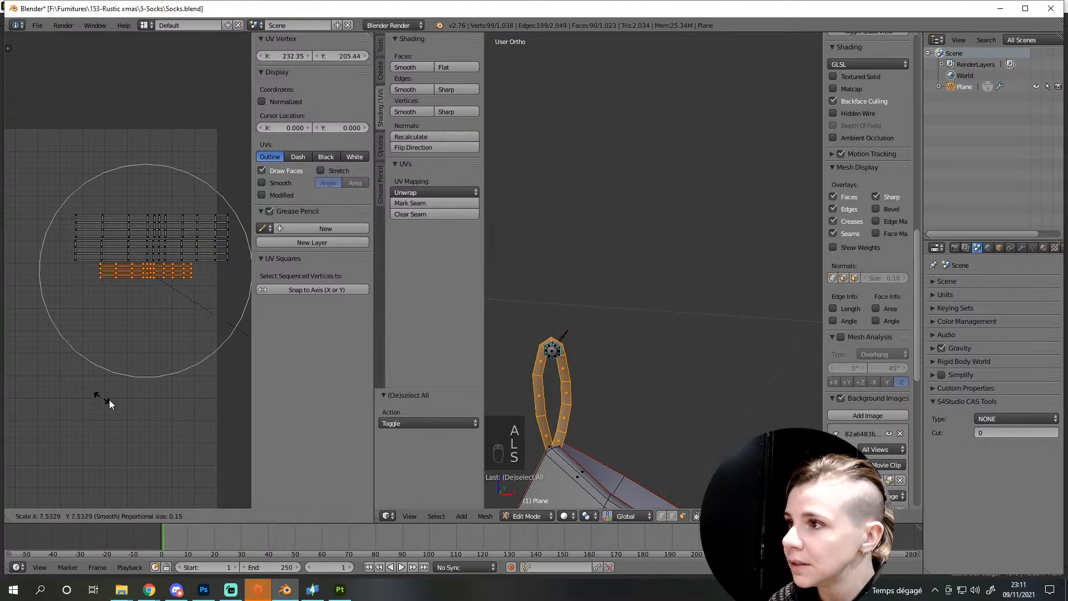
left_click(155, 362)
key("g")
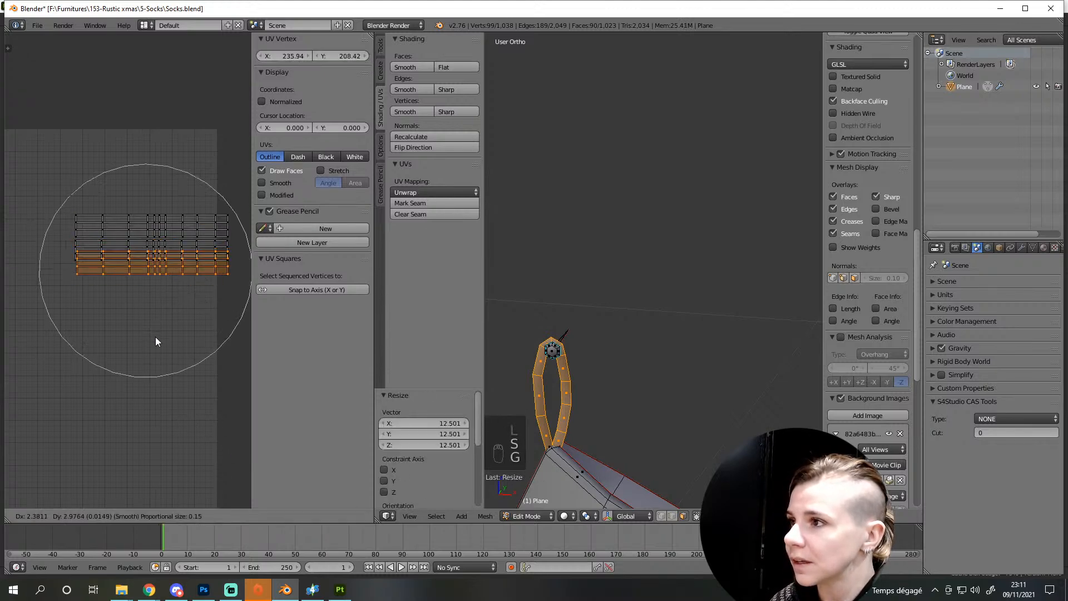
left_click(154, 348)
key("s")
left_click(163, 349)
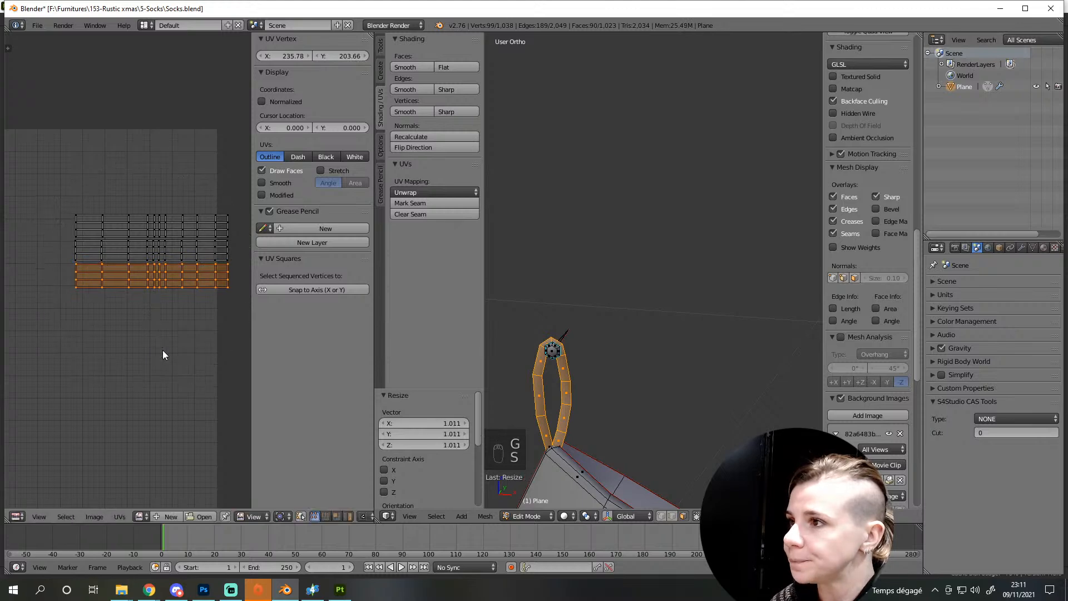
Select all three loop UV strips together and select the whole mesh so every UV island is displayed
scroll(162, 353, "down", 4)
key("a")
key("a")
key("a")
key("a")
key("a")
key("a")
scroll(724, 424, "down", 5)
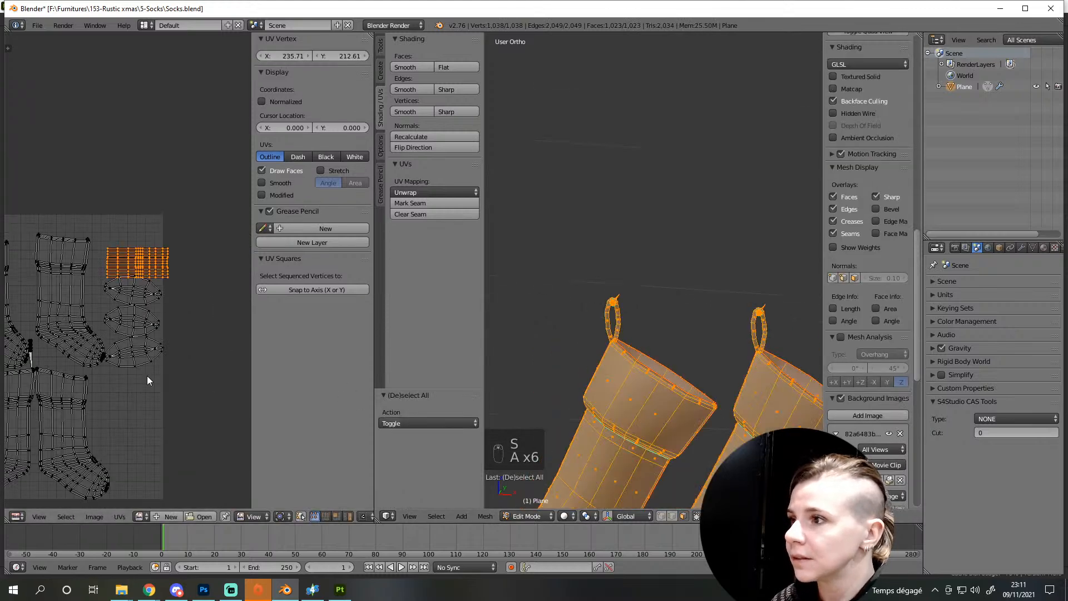
Rotate the three selected loop UV strips by 90 degrees
middle_click_drag(171, 381, 200, 318)
scroll(162, 327, "down", 4)
scroll(163, 326, "up", 1)
scroll(165, 338, "up", 3)
middle_click_drag(138, 290, 103, 301)
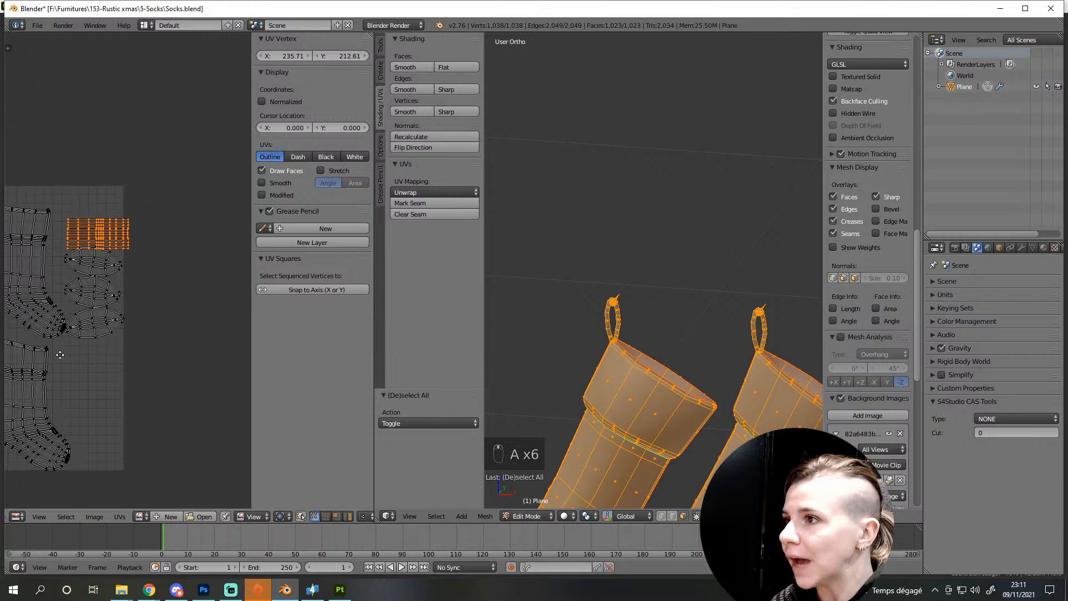
type("r90")
key("Return")
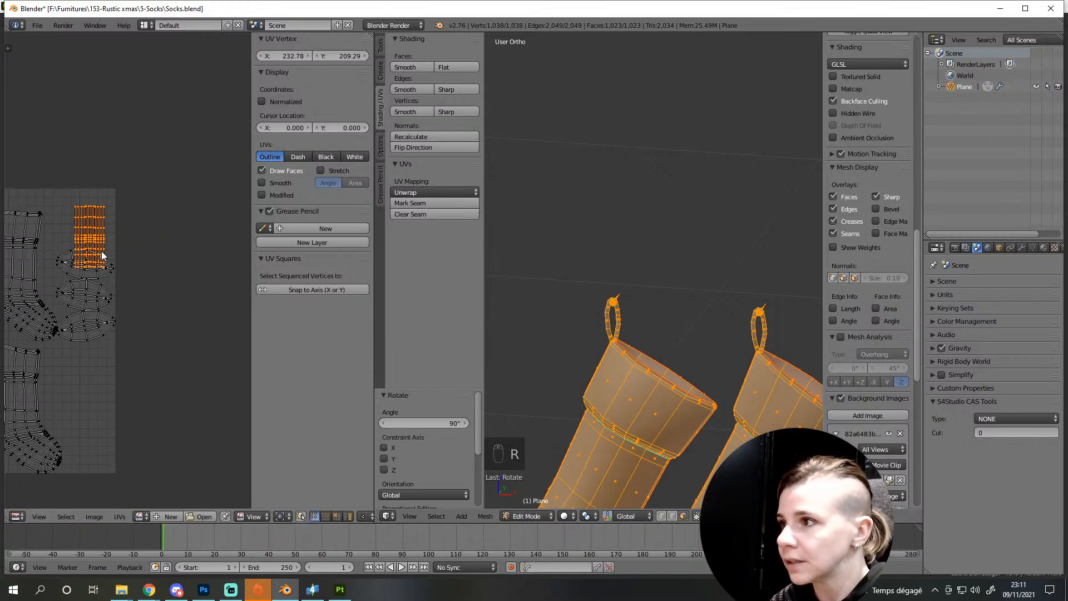
Move the rotated loop strips into the free space beneath the oval islands and enlarge them to fill it
key("g")
left_click(102, 456)
key("s")
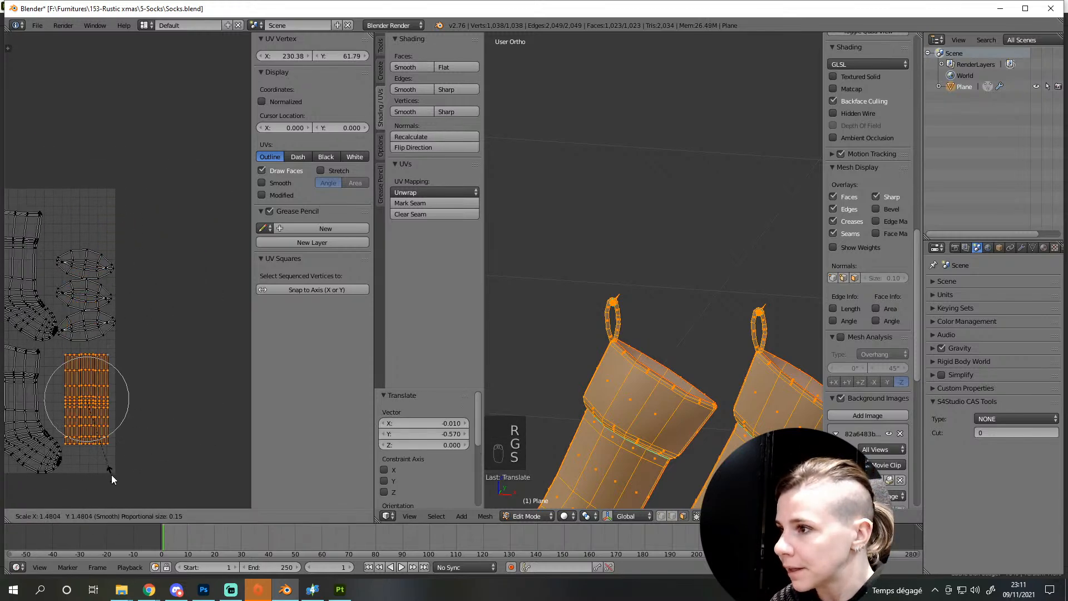
left_click(111, 480)
middle_click_drag(112, 481, 193, 408)
key("s")
left_click(212, 419)
key("g")
left_click(215, 419)
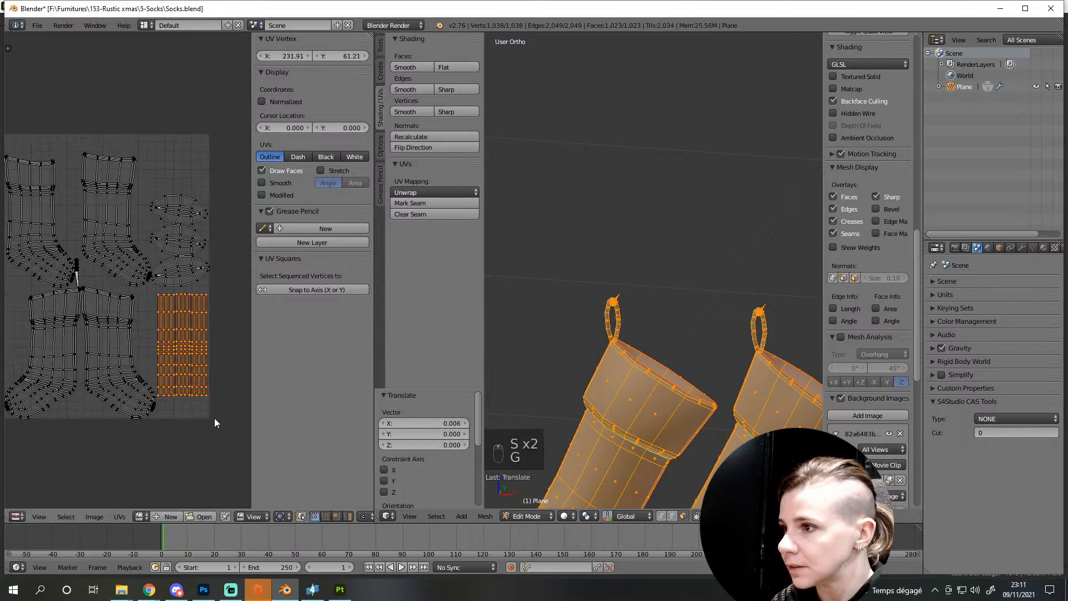
Leave Edit Mode and export the stockings again as a Wavefront OBJ to Socks.obj
scroll(146, 429, "down", 3)
key("a")
key("Tab")
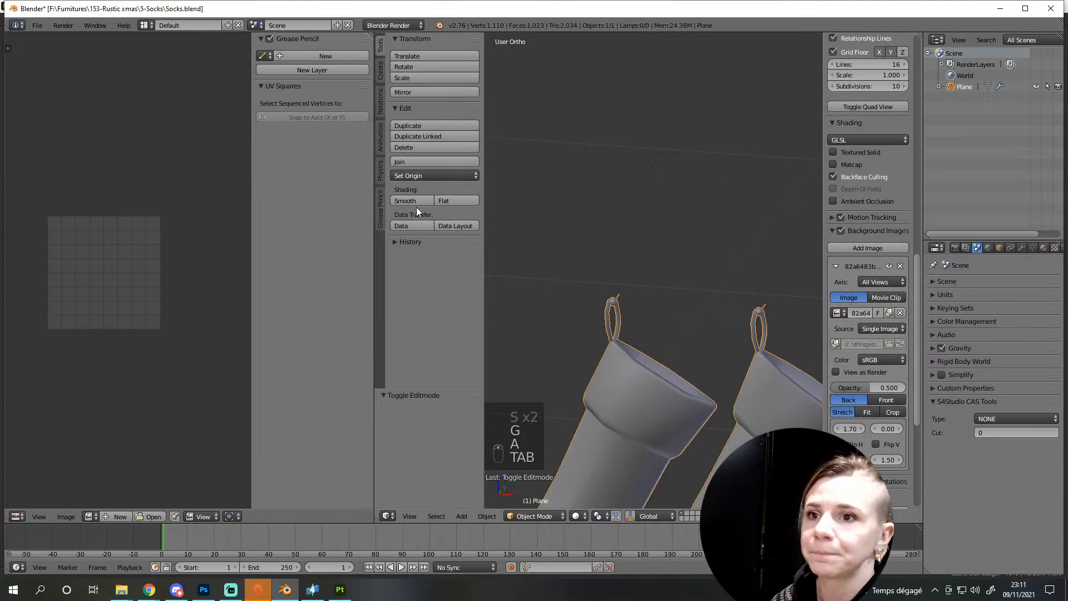
left_click(37, 24)
mouse_move(83, 237)
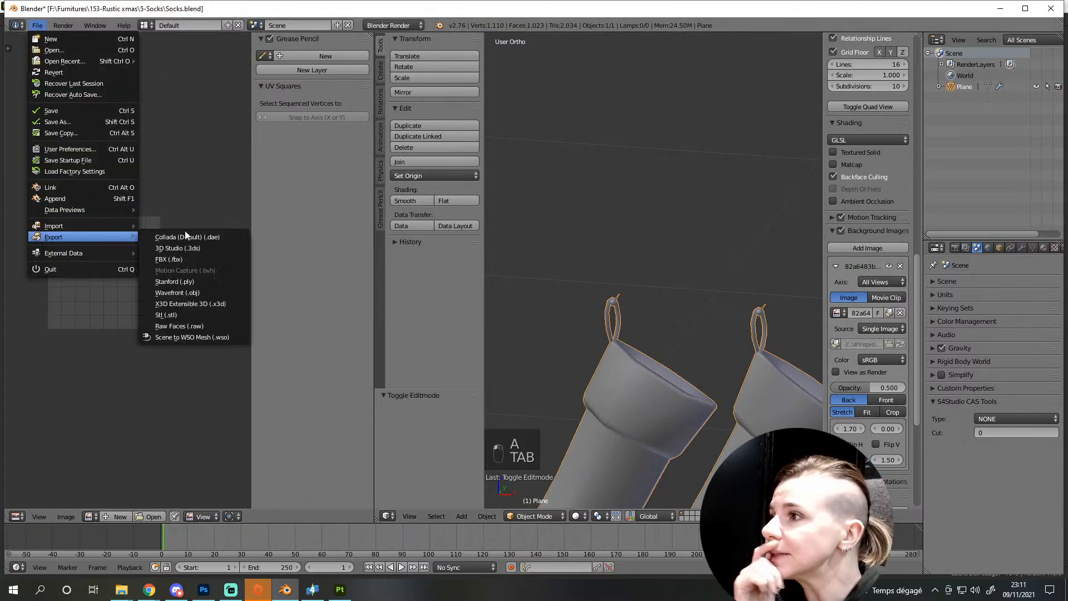
left_click(178, 293)
double_click(161, 92)
Switch to Substance 3D Painter and reload the updated Socks.obj mesh through the project configuration
key("alt+Tab")
left_click(32, 19)
left_click(56, 56)
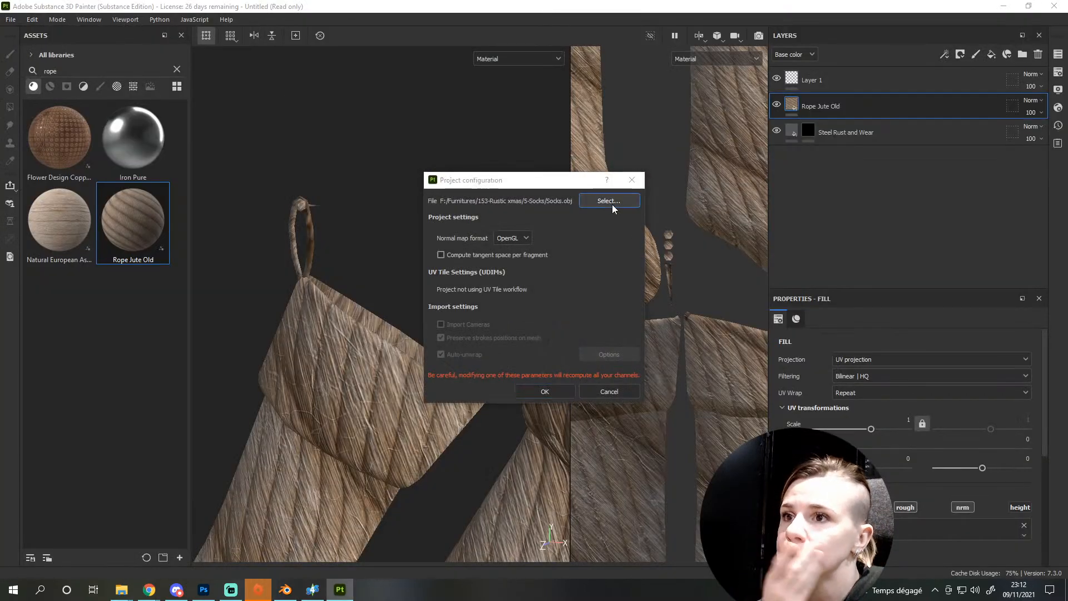
left_click(608, 200)
double_click(554, 334)
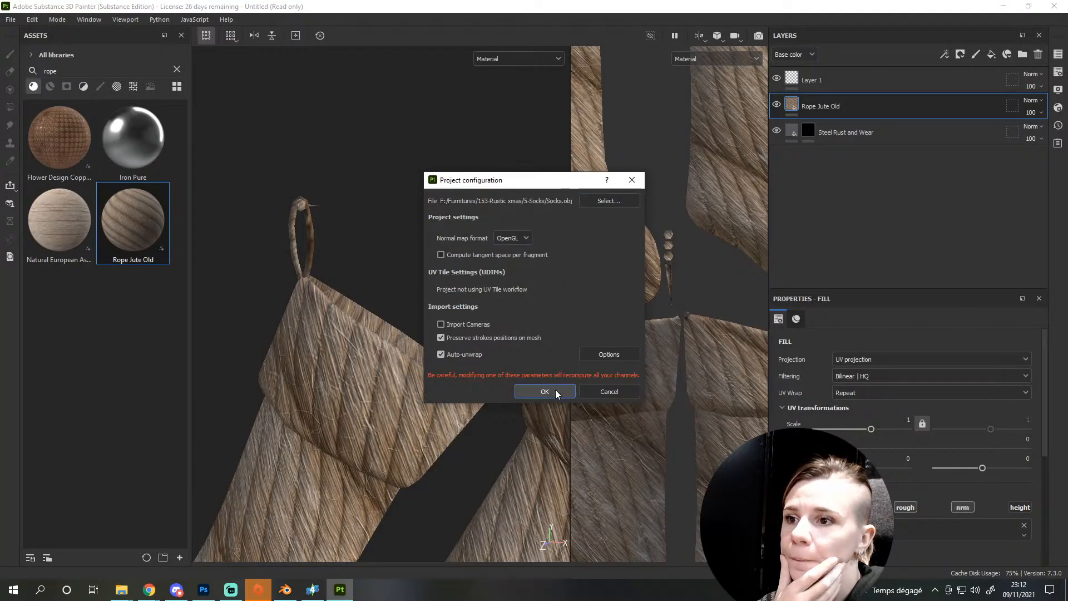
left_click(544, 392)
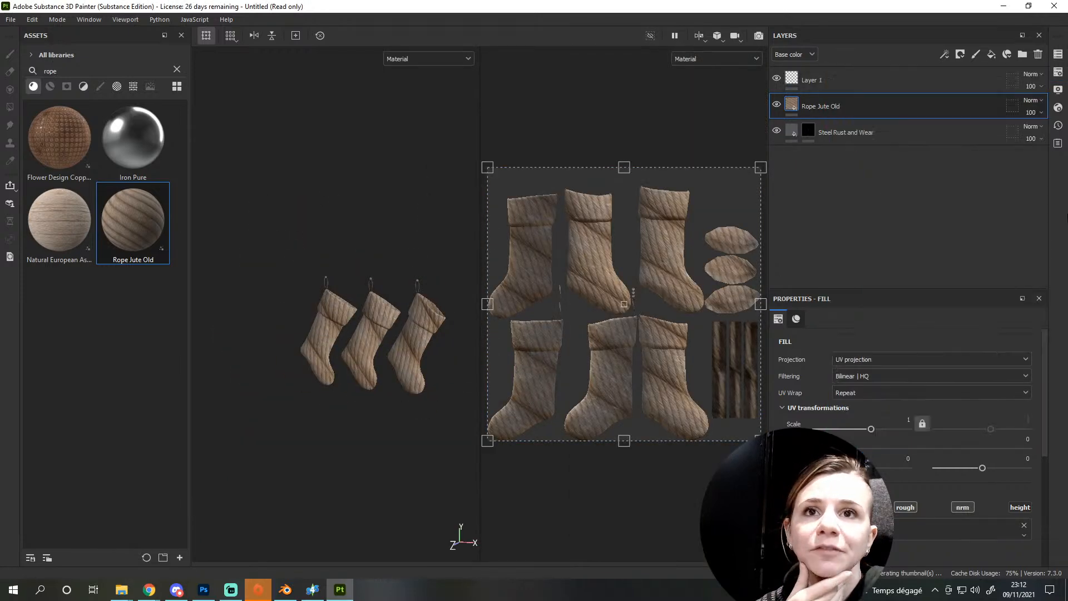
Bake the mesh maps again for the reloaded stockings and close the texture set settings
left_click(1058, 71)
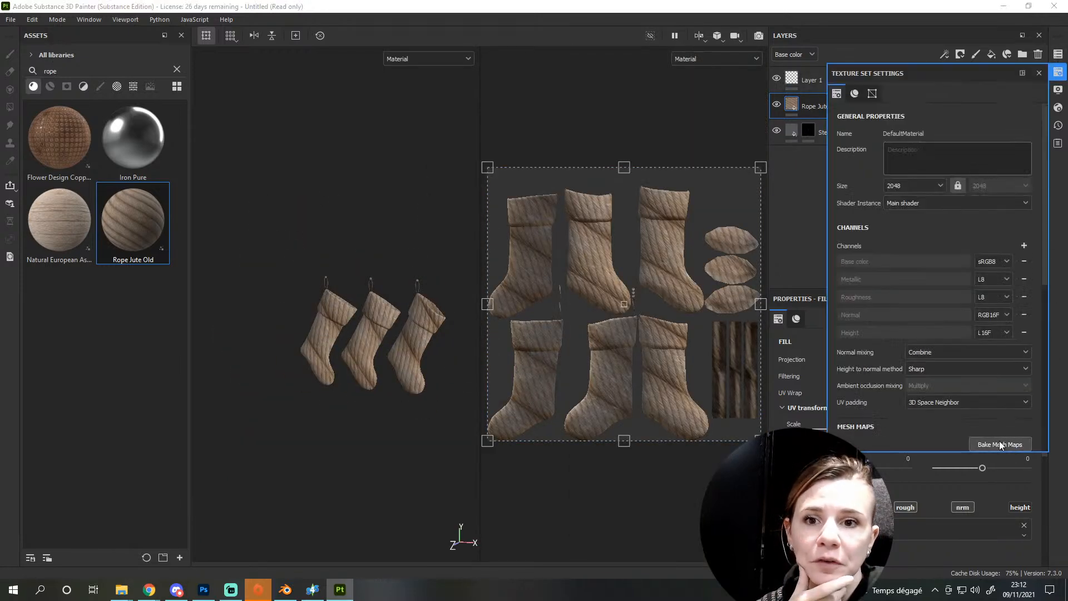
left_click(999, 445)
left_click(663, 469)
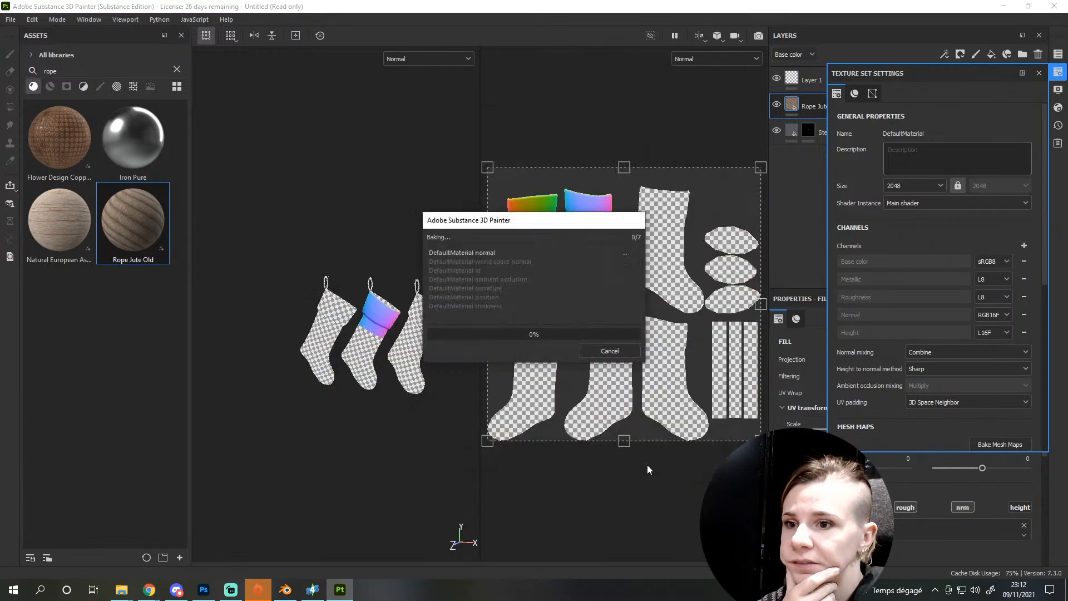
left_click(611, 353)
left_click(1058, 72)
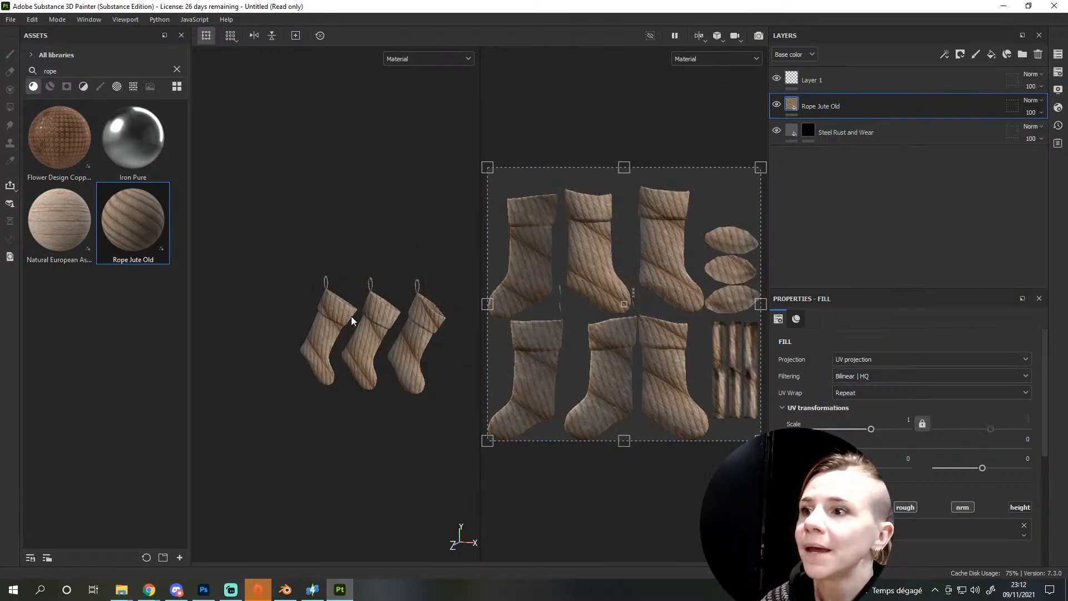
Examine how the rope material runs along a hanging loop and across its UV strips
scroll(356, 315, "up", 8)
left_click_drag(358, 236, 362, 316, "alt")
scroll(361, 316, "up", 5)
left_click_drag(357, 246, 379, 305, "alt")
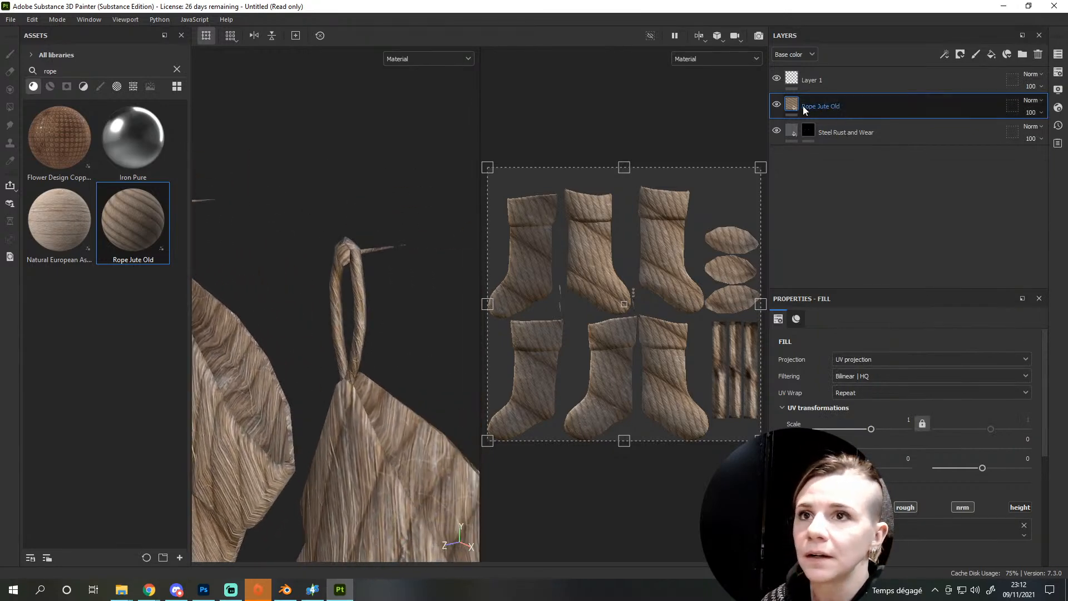
middle_click_drag(678, 289, 640, 257, "alt")
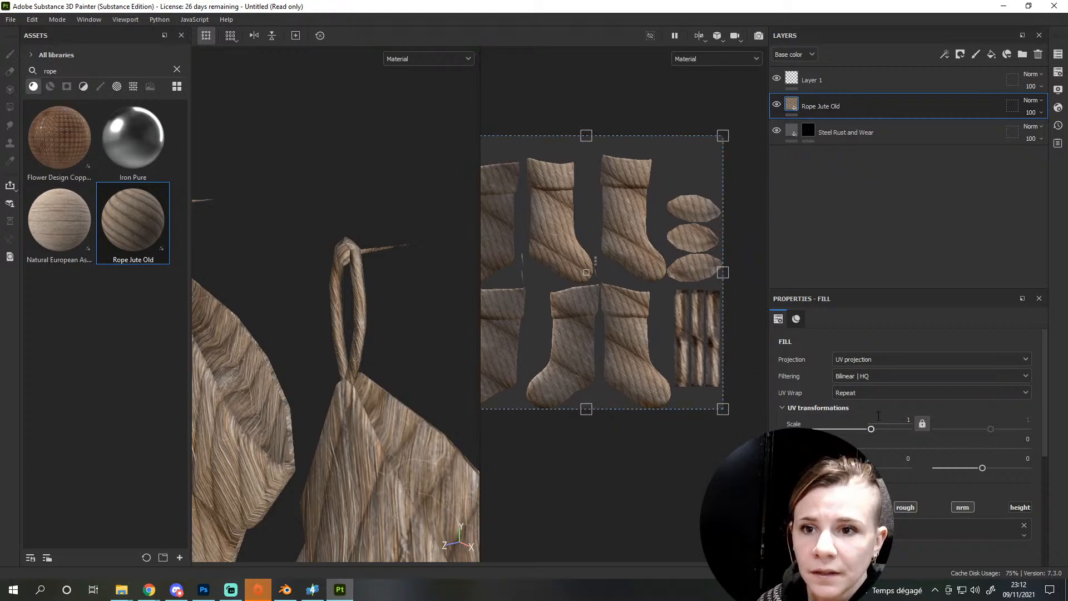
Try a UV scale of 10 on the Rope Jute Old fill layer and check the pattern on the hanging loop
scroll(879, 415, "down", 5)
scroll(878, 418, "up", 4)
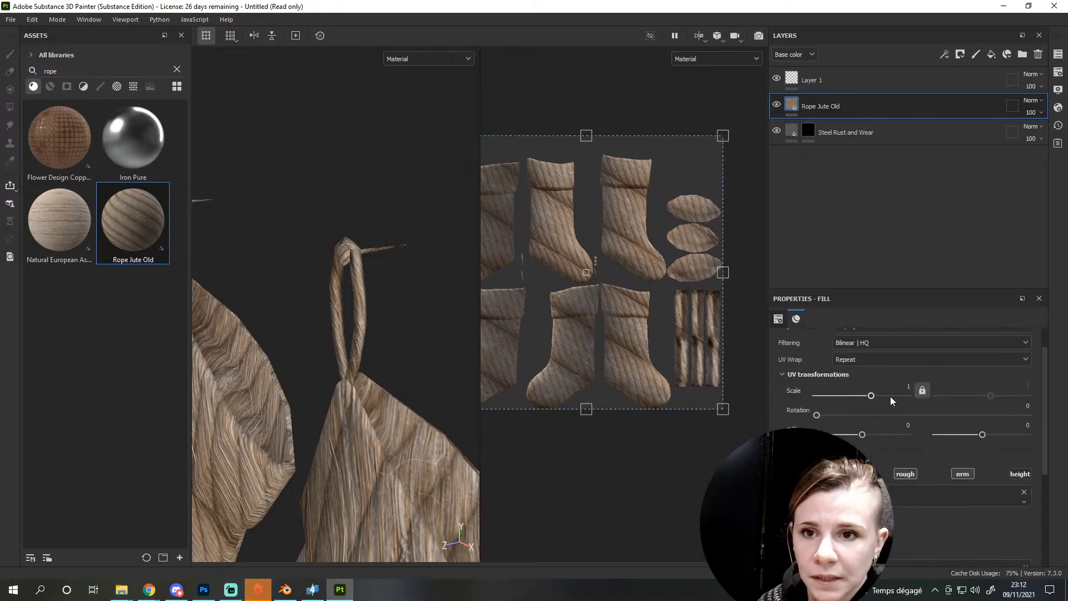
double_click(906, 386)
type("10")
key("Return")
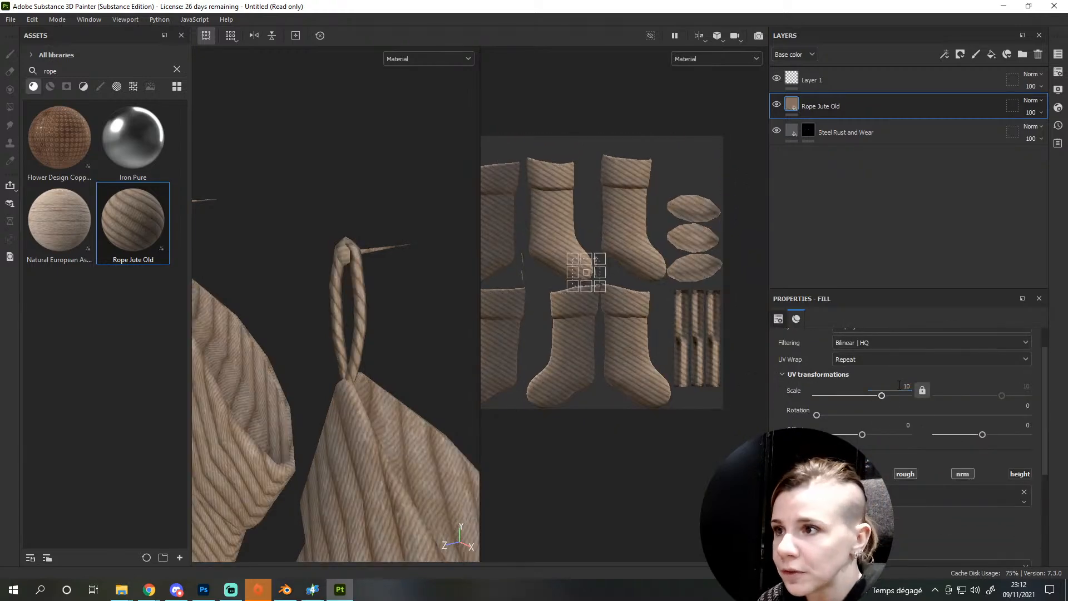
left_click_drag(357, 369, 396, 346, "alt")
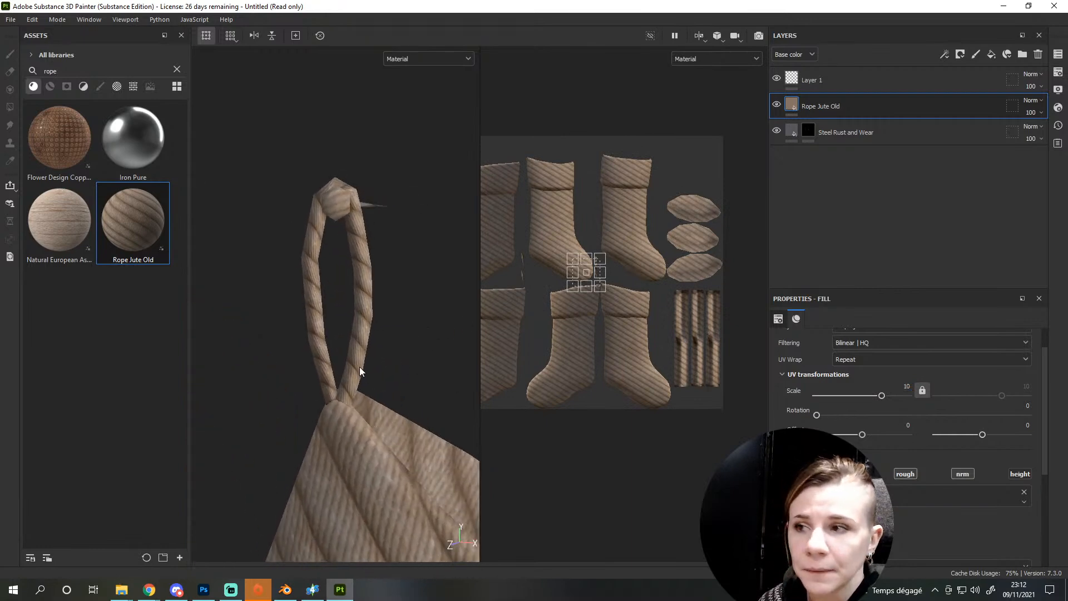
Try a UV scale of 6 on the Rope Jute Old fill, and settle on a scale of 8
scroll(361, 371, "down", 3)
double_click(906, 386)
type("6")
key("Return")
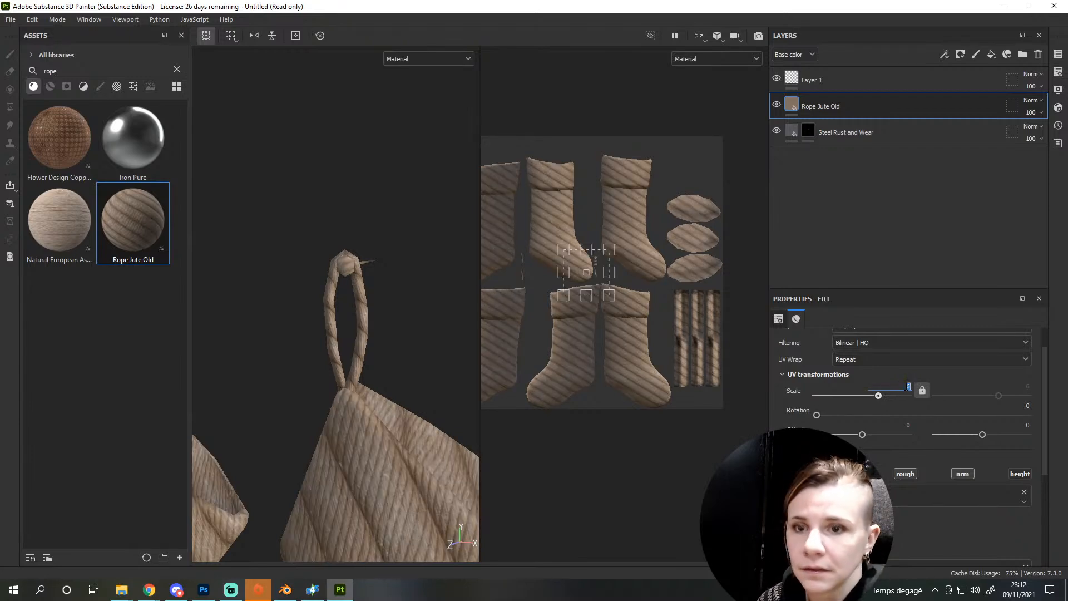
type("8")
key("Return")
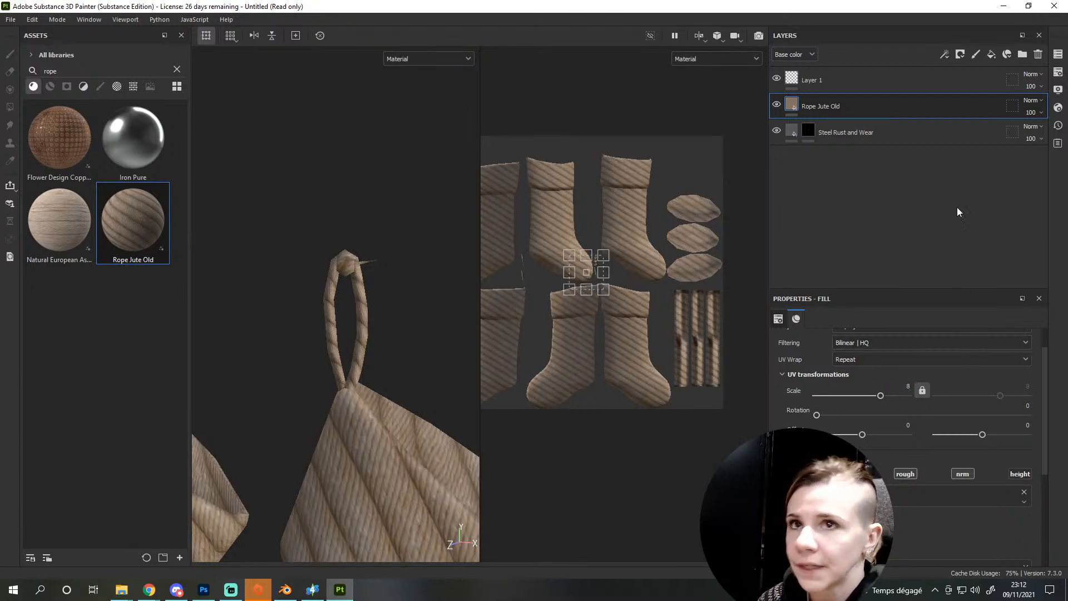
Add a black mask to the Rope Jute Old layer to hide the rope material across the whole mesh
right_click(918, 115)
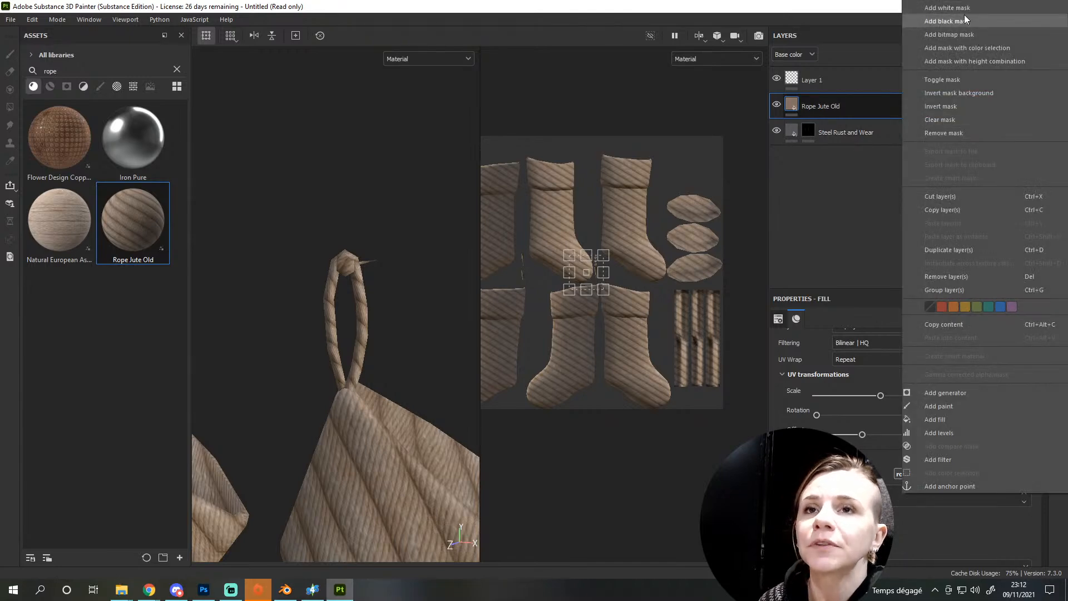
left_click(946, 21)
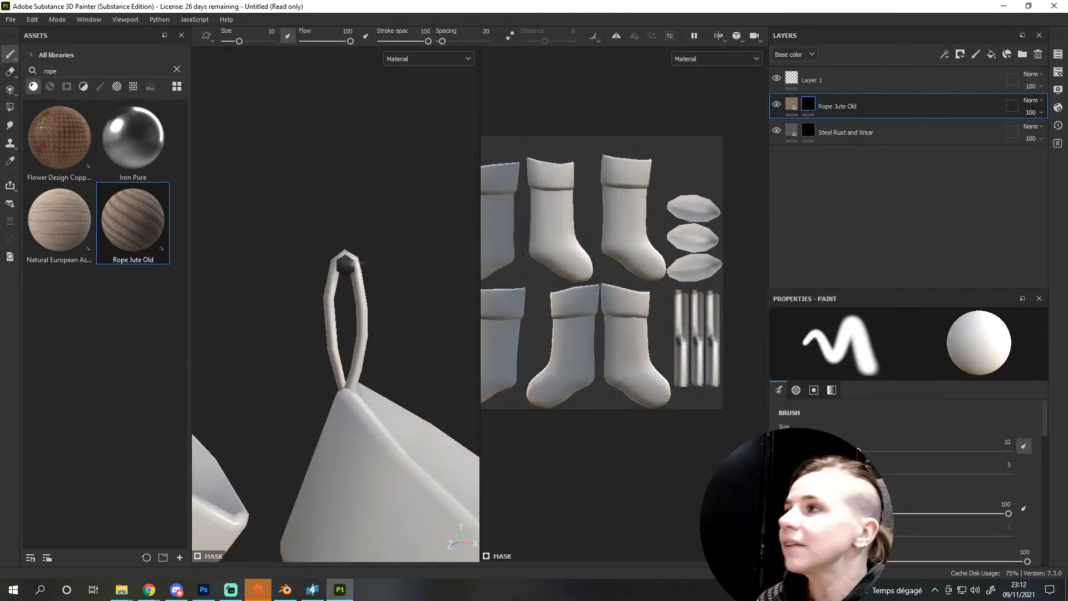
Reveal the Rope Jute Old layer on the stockings' hanging loops by polygon-filling their UV islands in its black mask
left_click(10, 90)
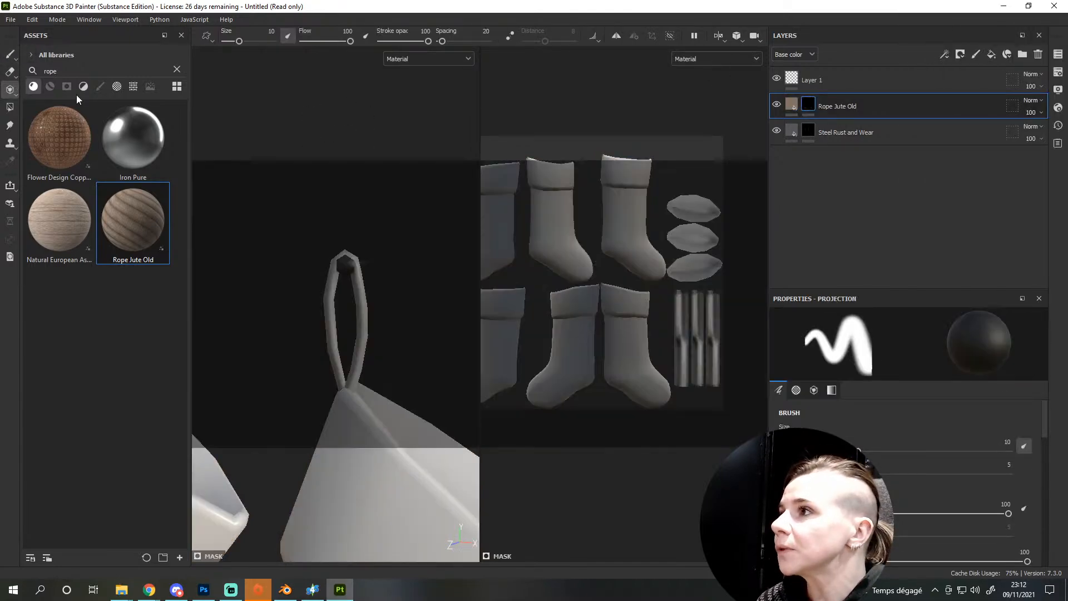
left_click(10, 107)
left_click(365, 328)
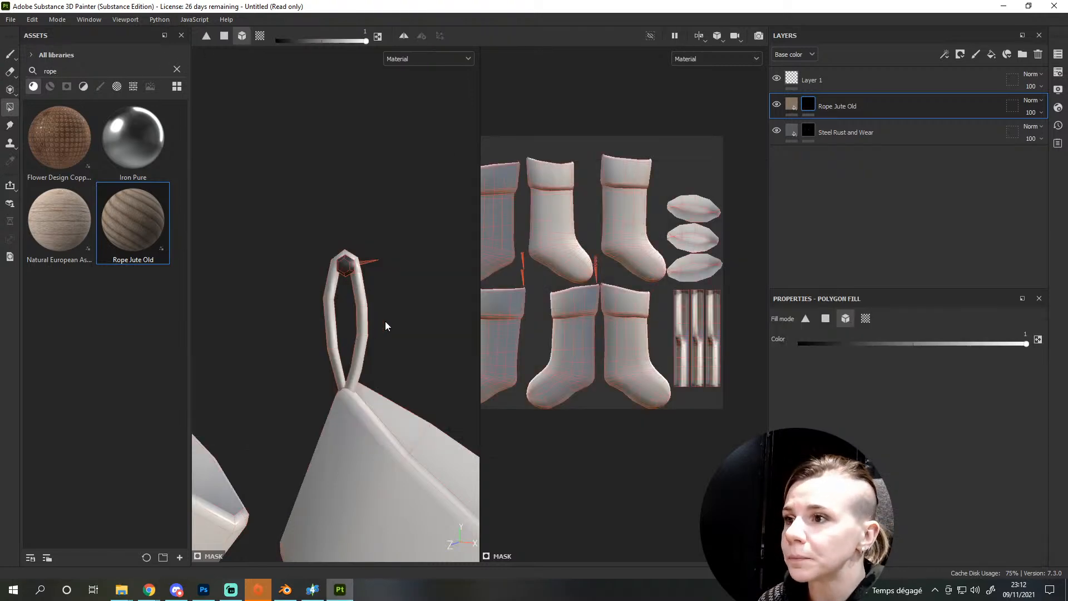
left_click_drag(660, 333, 720, 341)
scroll(256, 321, "down", 3)
scroll(372, 378, "down", 5)
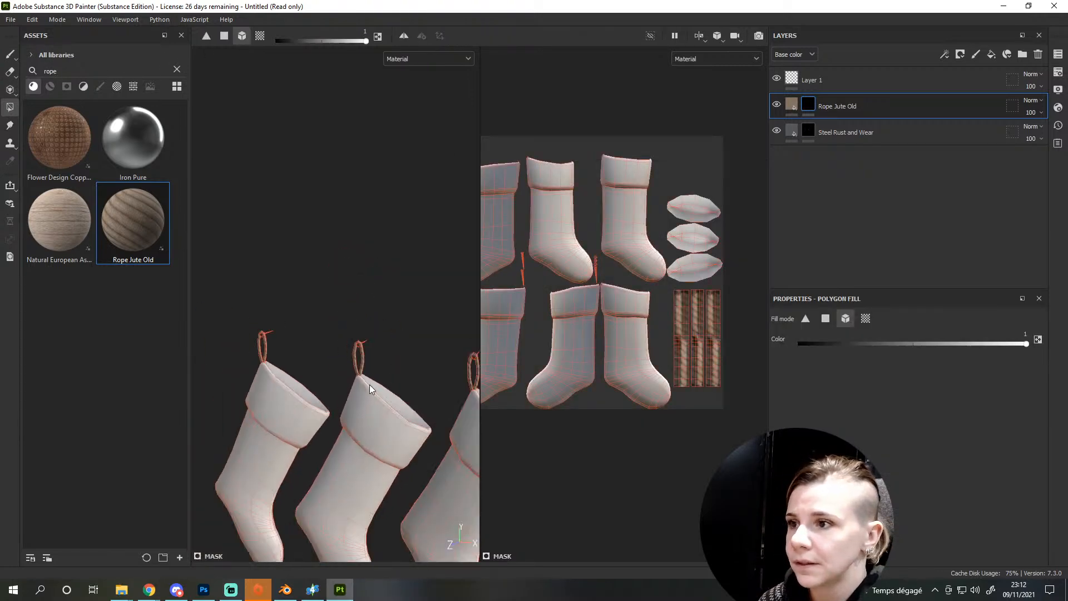
left_click_drag(371, 378, 326, 384, "alt")
left_click(11, 55)
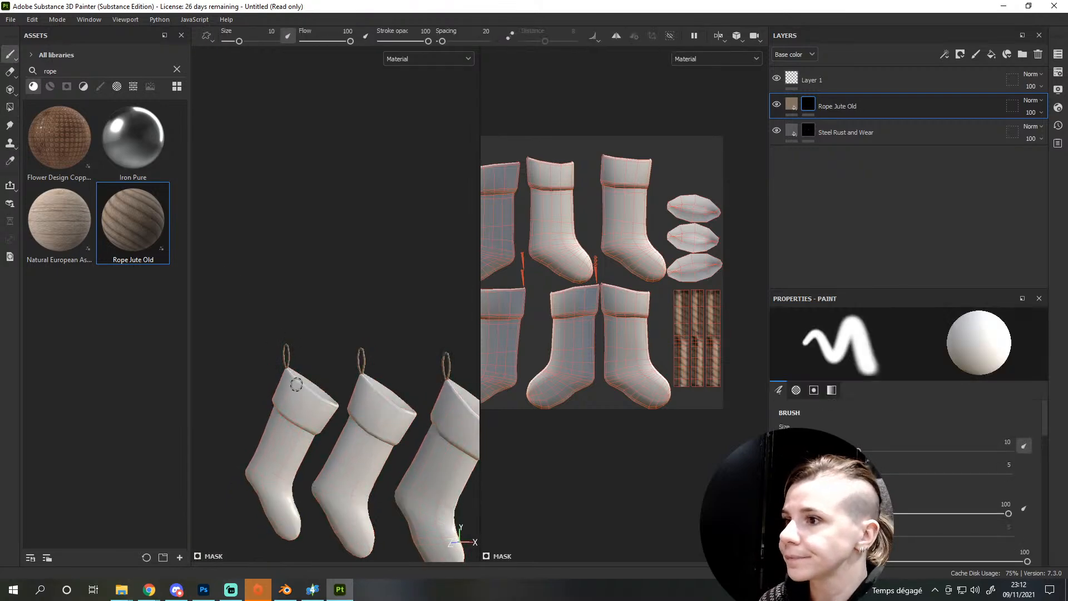
scroll(298, 391, "up", 3)
Save the project as "sockngs" in the 5-Socks folder under 153-Rustic xmas
key("ctrl+s")
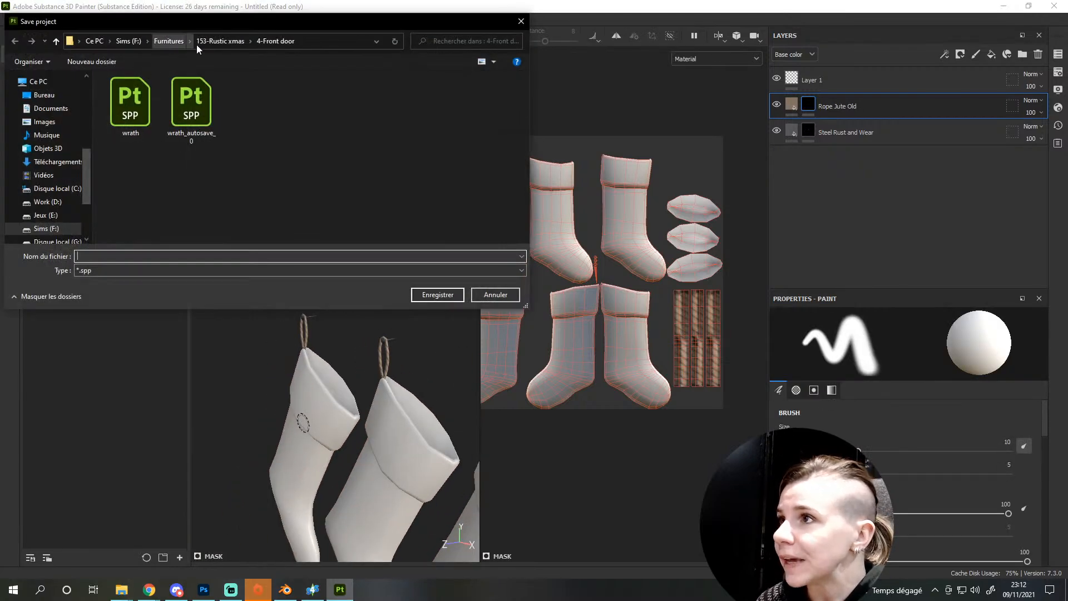
left_click(225, 42)
double_click(122, 153)
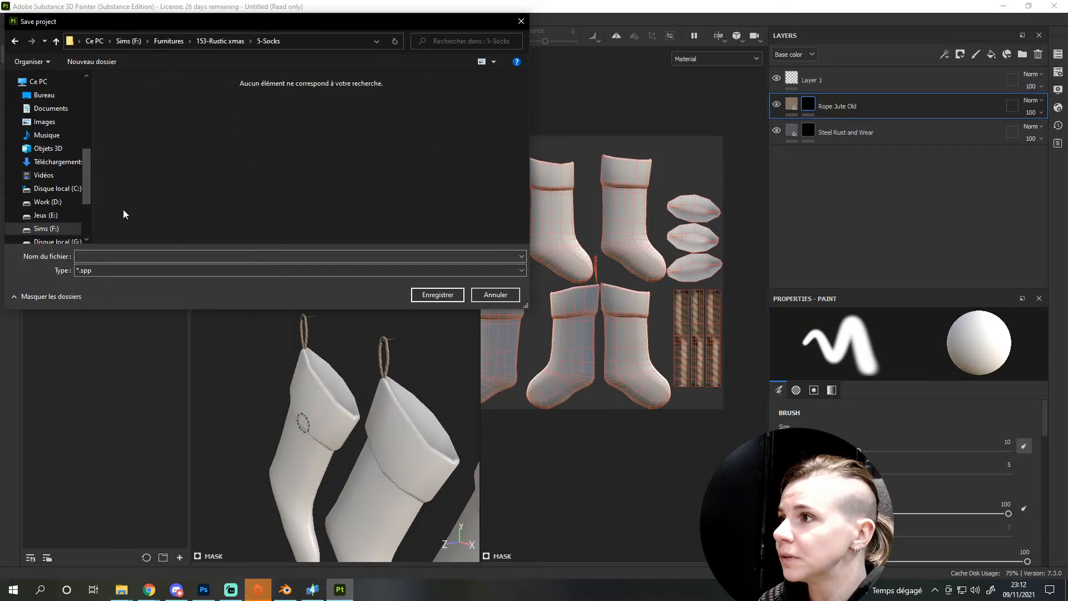
left_click(120, 254)
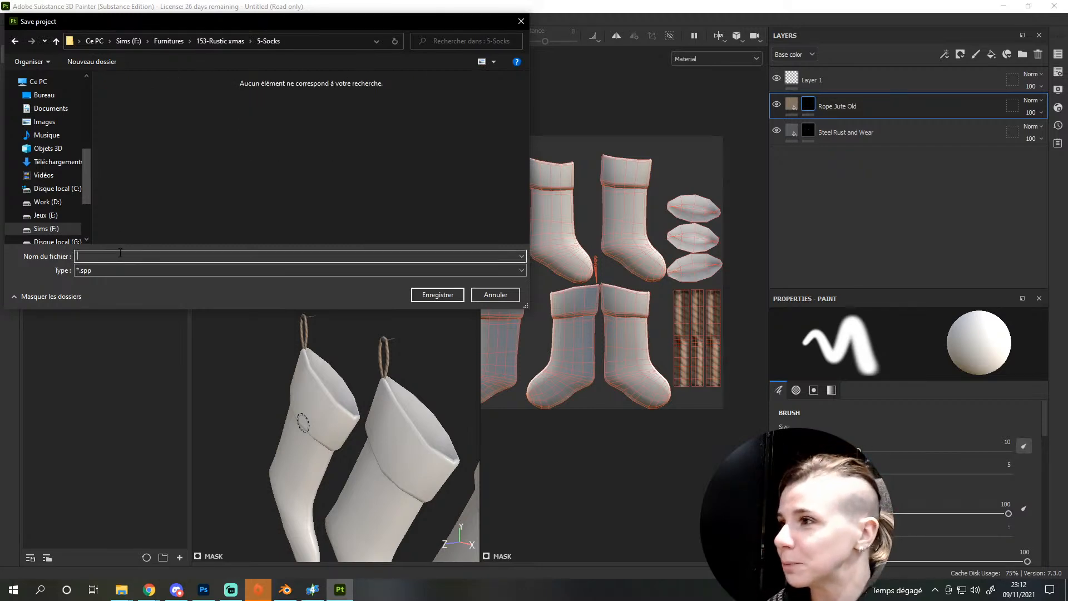
type("sockngs")
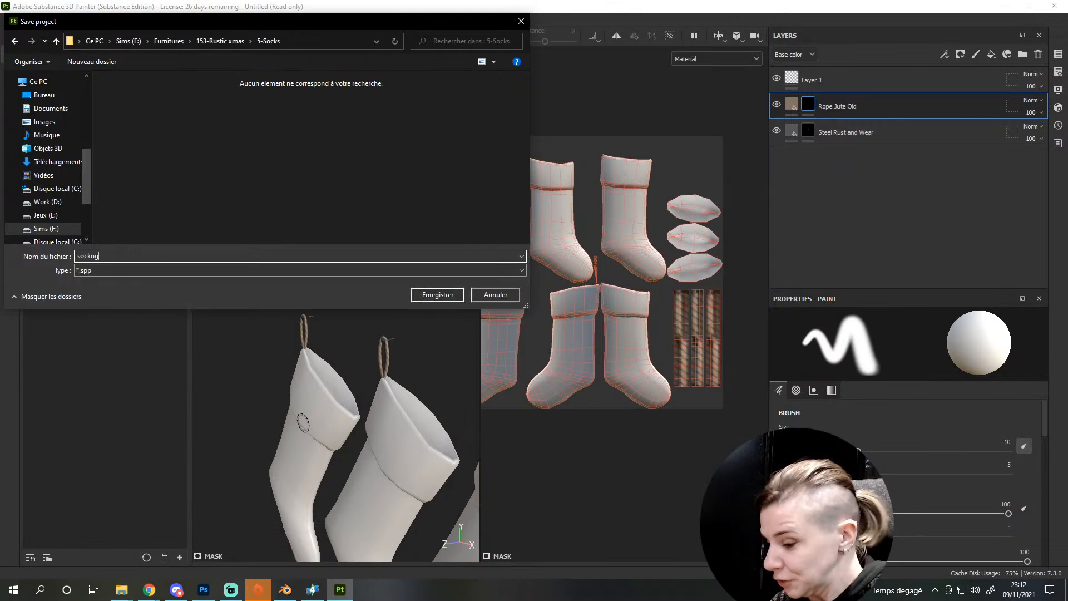
key("Return")
Search the materials for "jute", add Jute Burlap as a layer above Rope Jute Old and give it a black mask
scroll(298, 293, "down", 5)
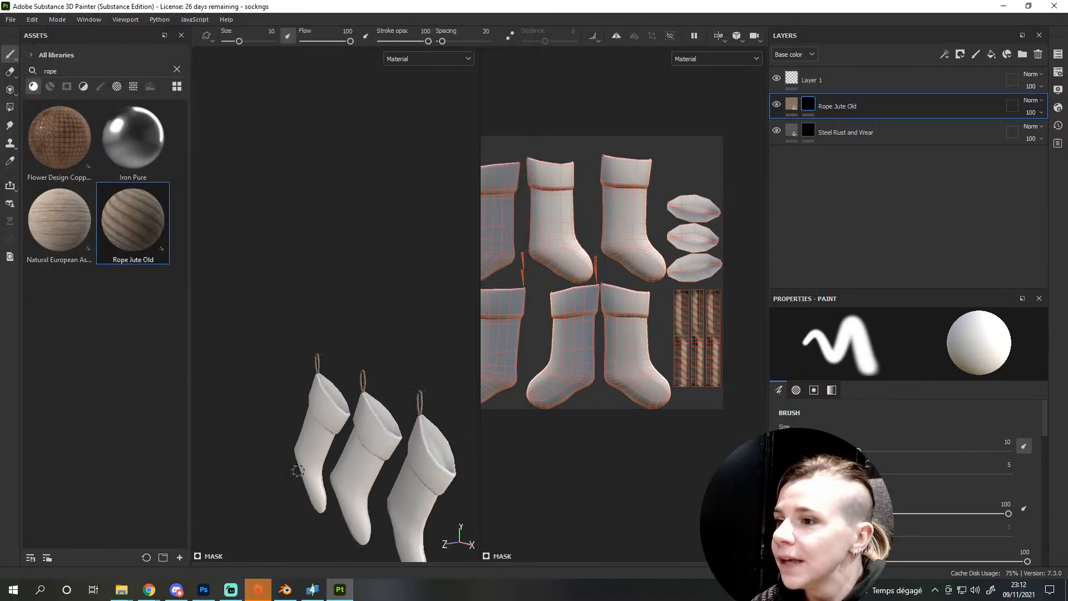
left_click_drag(330, 440, 343, 439, "alt")
middle_click_drag(328, 468, 330, 354, "alt")
scroll(329, 354, "up", 5)
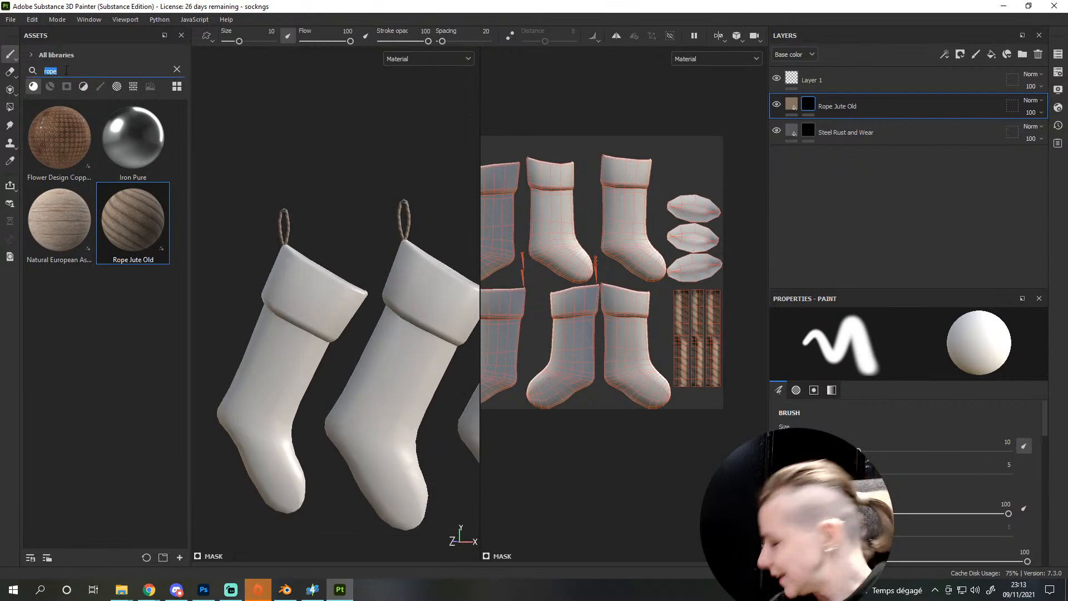
type("just")
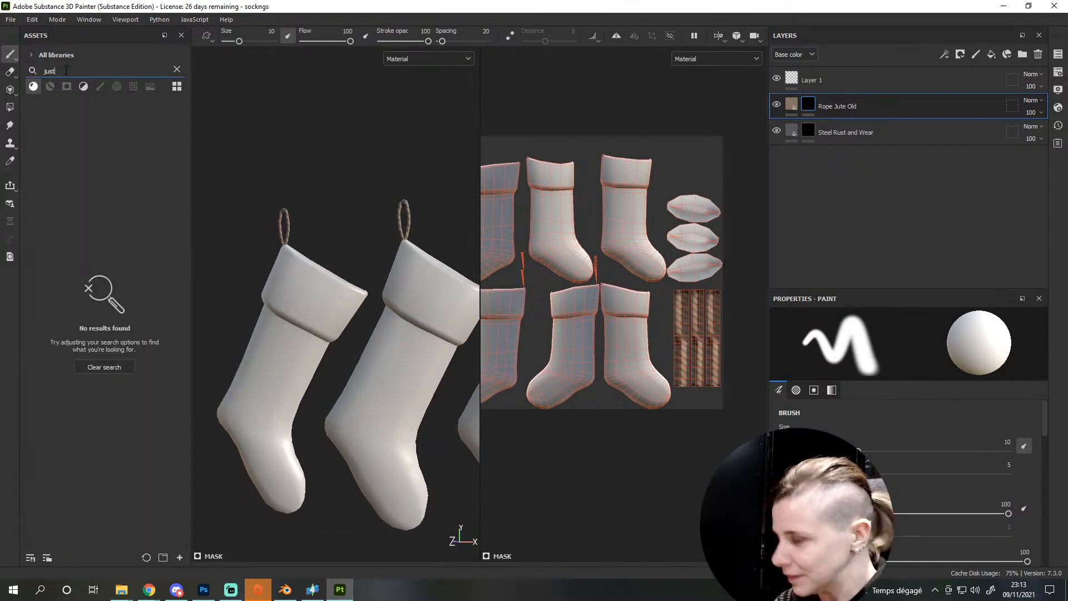
key("BackSpace")
key("BackSpace")
type("t")
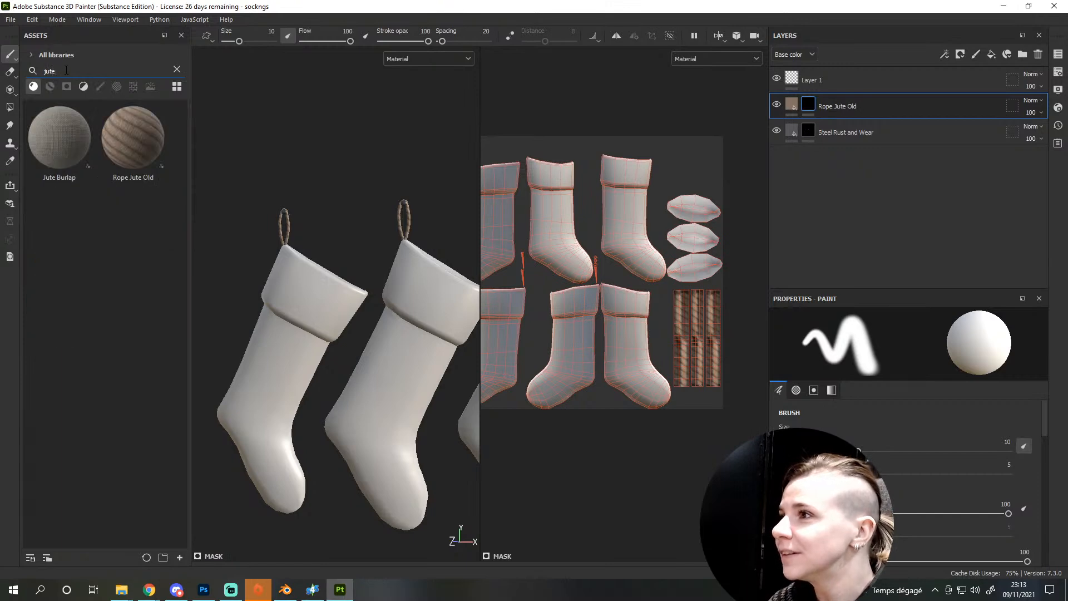
left_click_drag(65, 158, 846, 91)
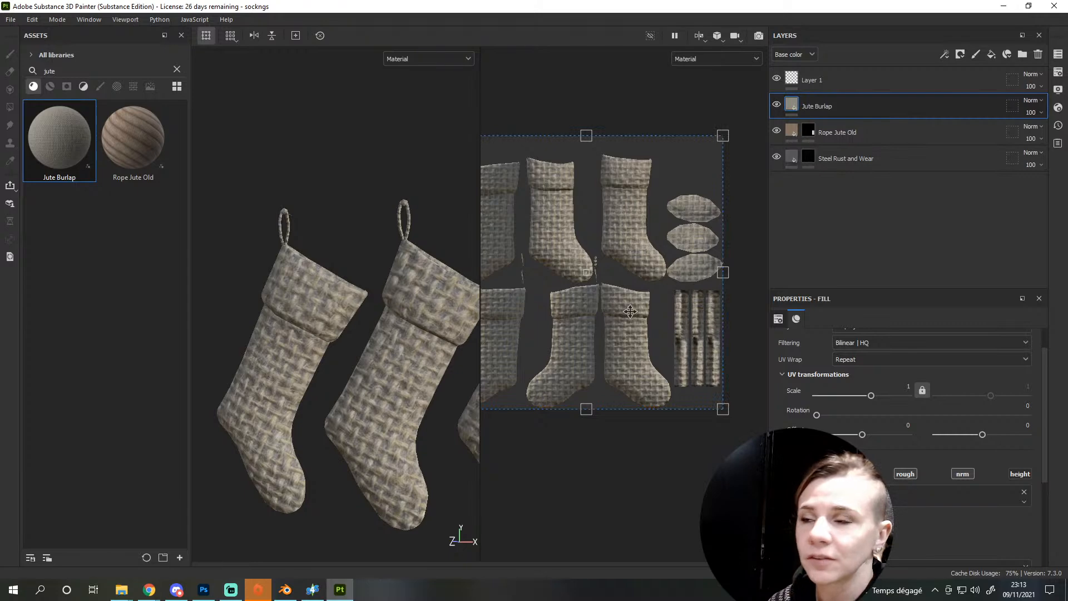
right_click(853, 105)
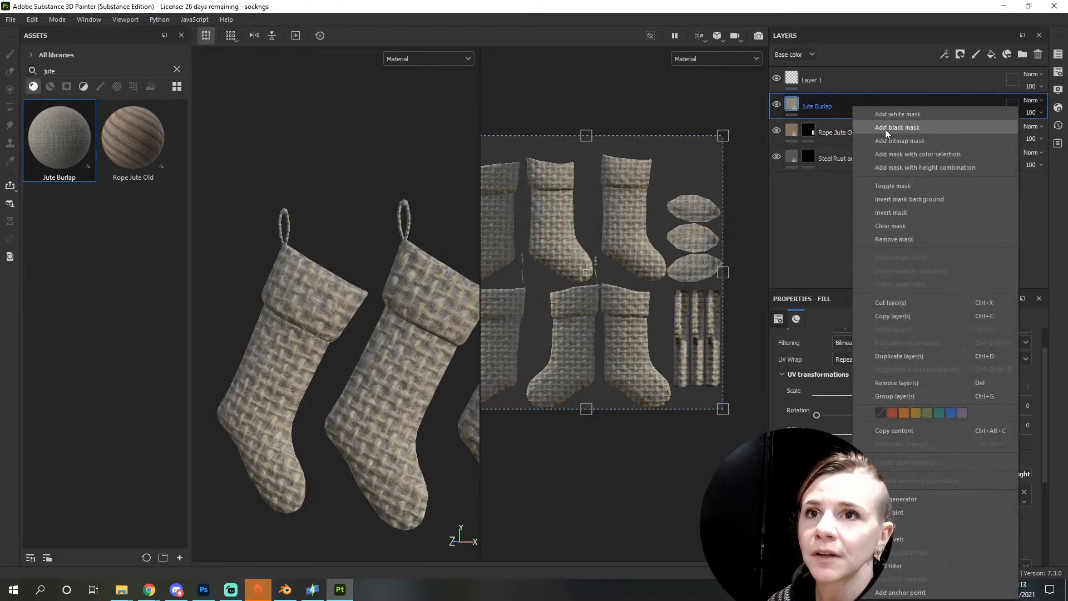
left_click(886, 129)
Polygon-fill the foot and leg faces below the cuff of the lower-left stocking UV island in the Jute Burlap mask
left_click(10, 109)
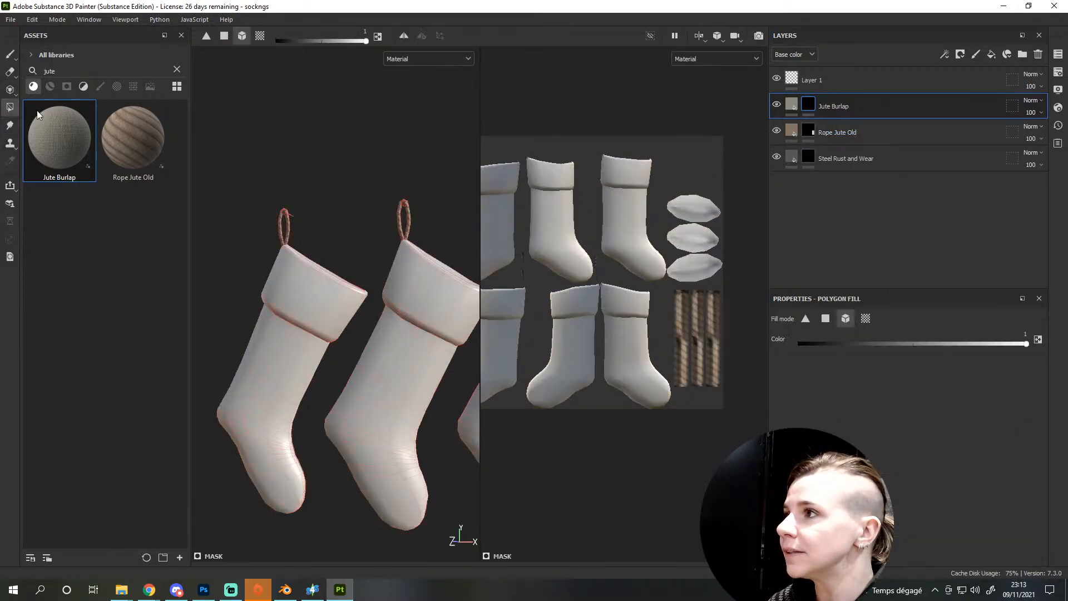
middle_click_drag(577, 383, 677, 312, "alt")
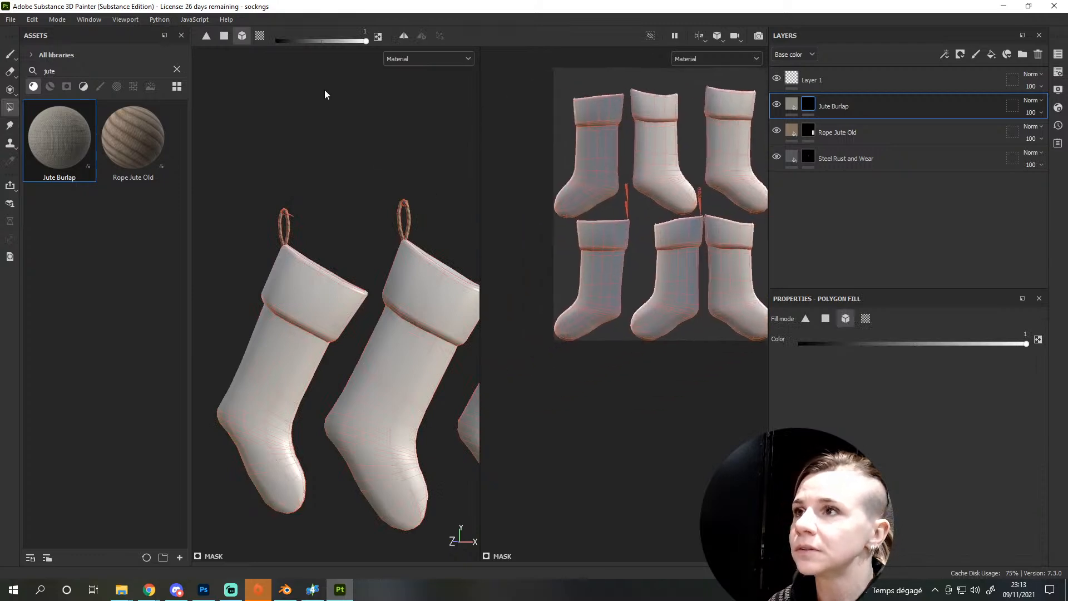
left_click(225, 36)
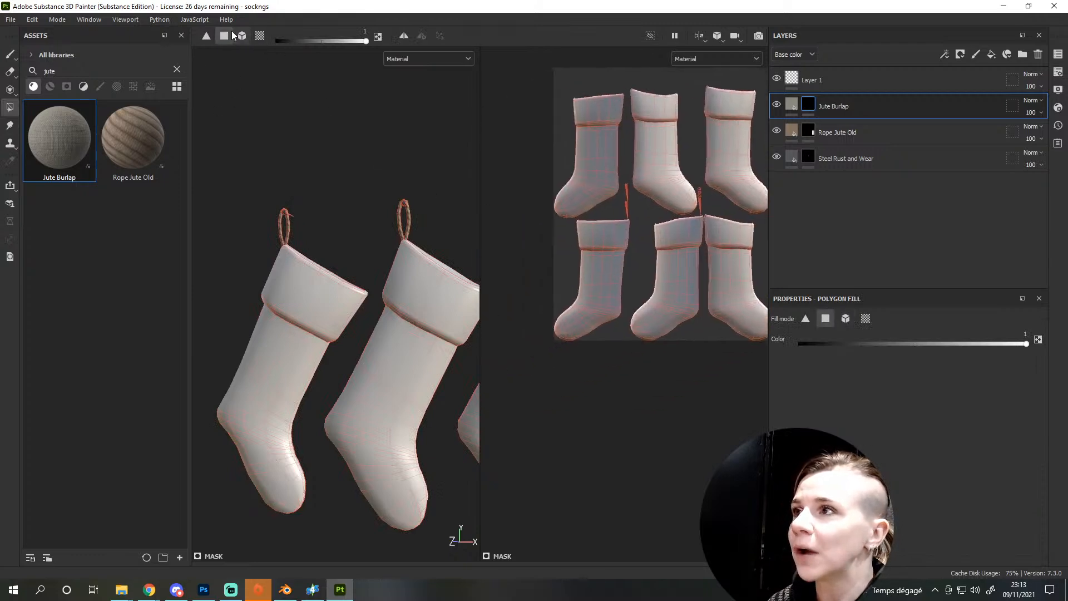
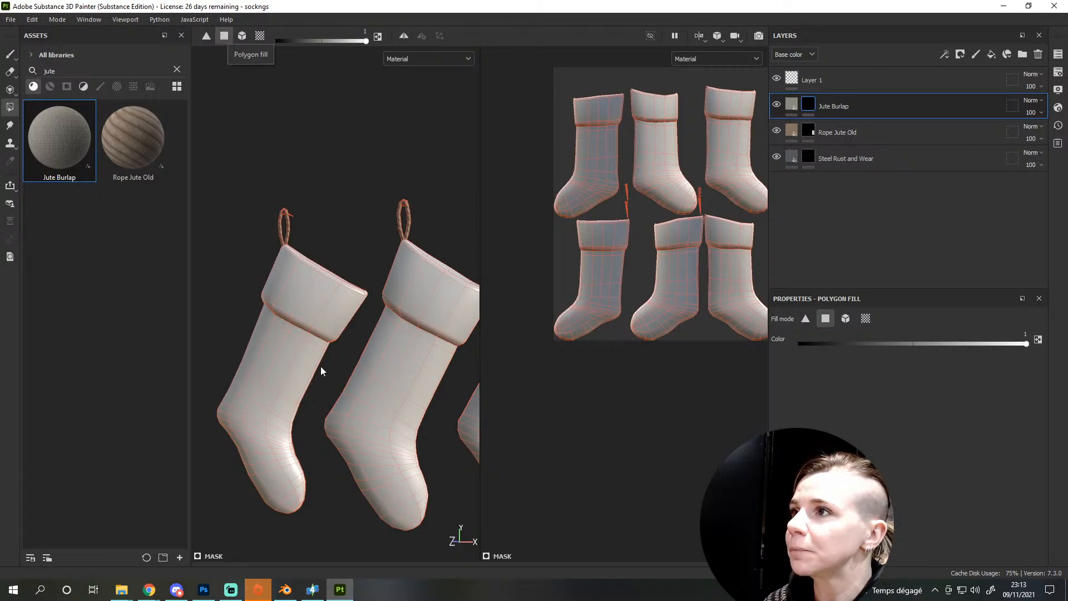
scroll(342, 368, "up", 3)
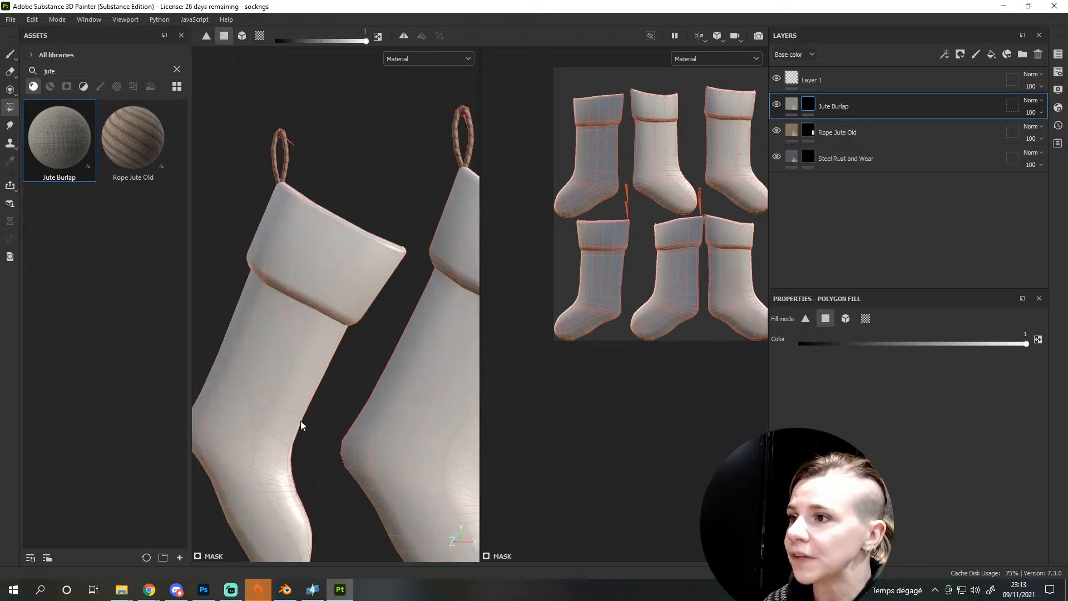
scroll(618, 326, "up", 3)
left_click_drag(535, 308, 678, 373)
scroll(576, 359, "up", 3)
scroll(576, 358, "up", 1)
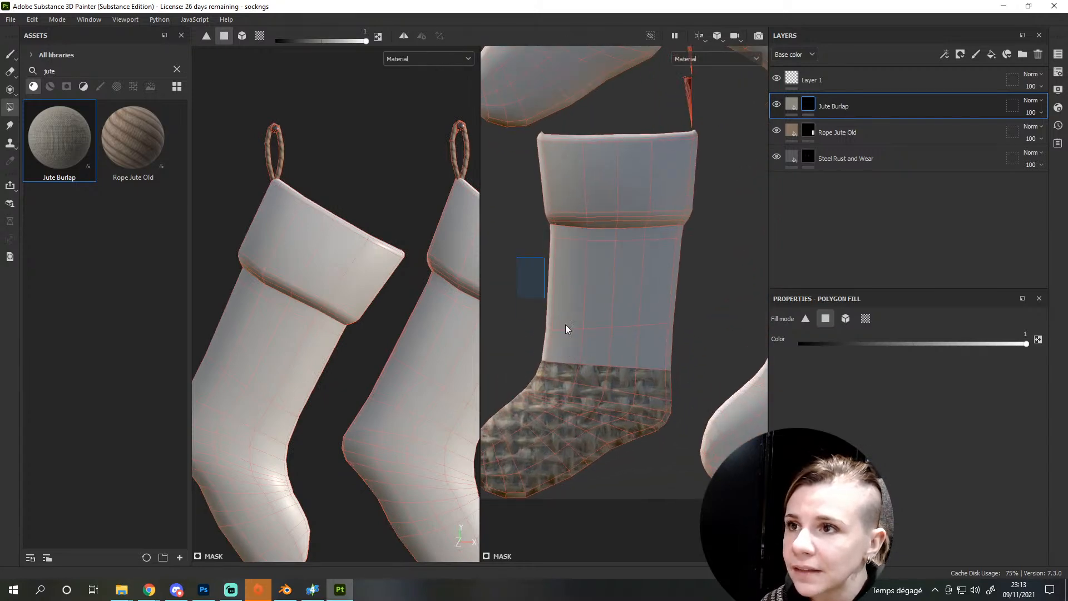
left_click_drag(517, 257, 665, 407)
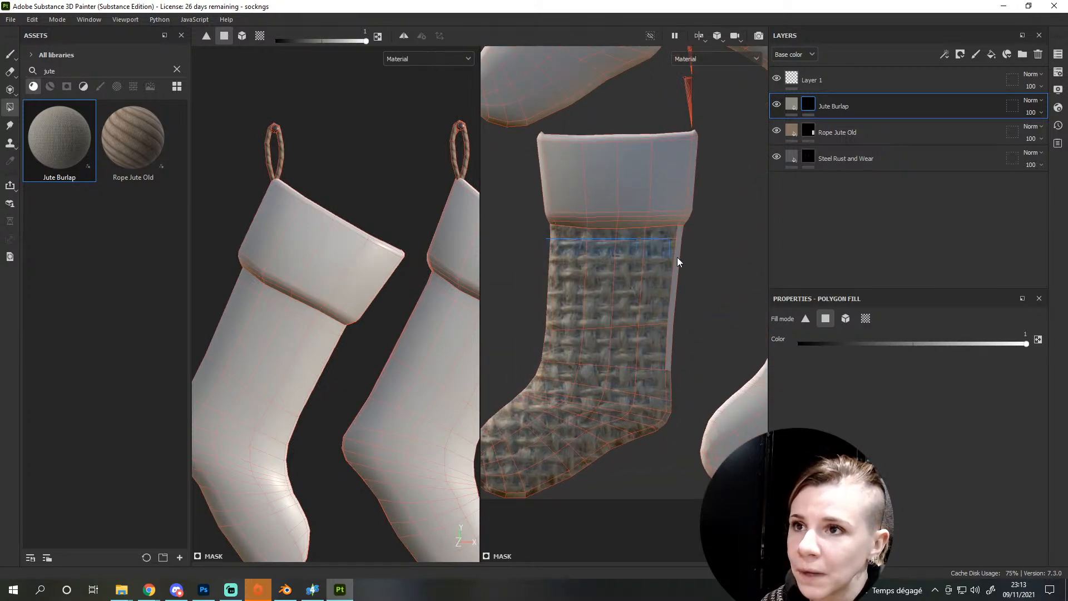
left_click_drag(681, 333, 678, 372)
Fill the foot and leg of the lower-middle stocking UV island in the Jute Burlap mask, leaving its cuff unfilled
middle_click_drag(686, 368, 622, 372, "alt")
middle_click_drag(641, 308, 486, 274, "alt")
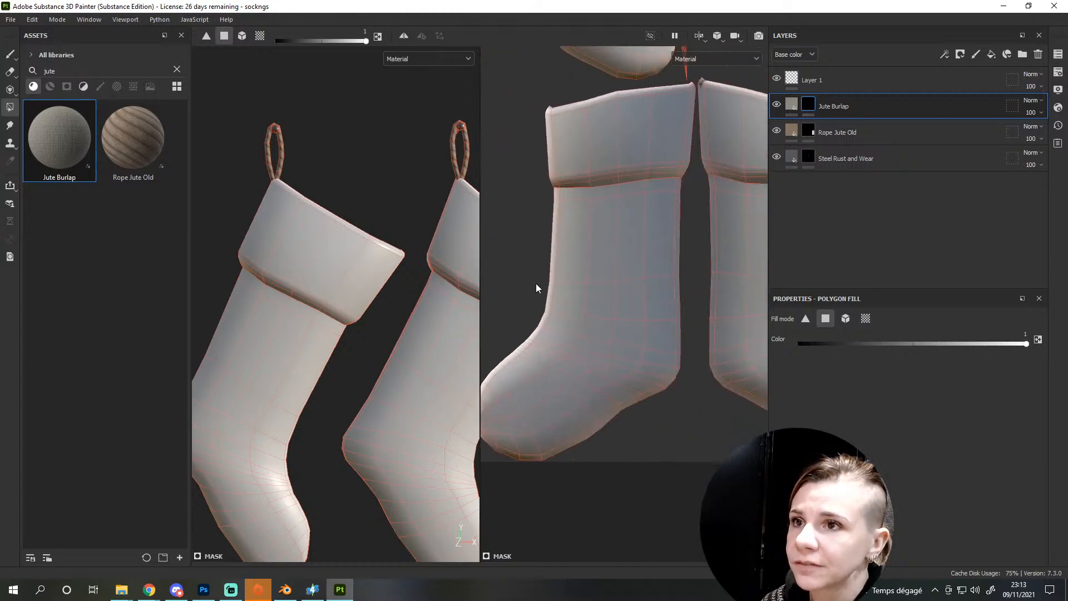
middle_click_drag(525, 350, 581, 334, "alt")
left_click_drag(521, 461, 749, 228)
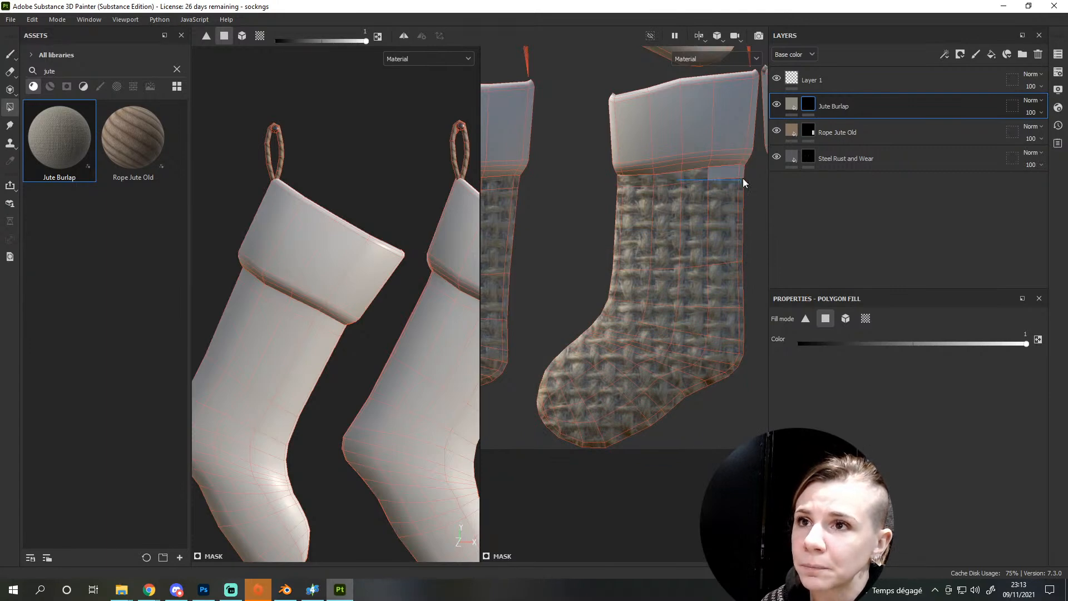
middle_click_drag(739, 223, 482, 296, "alt")
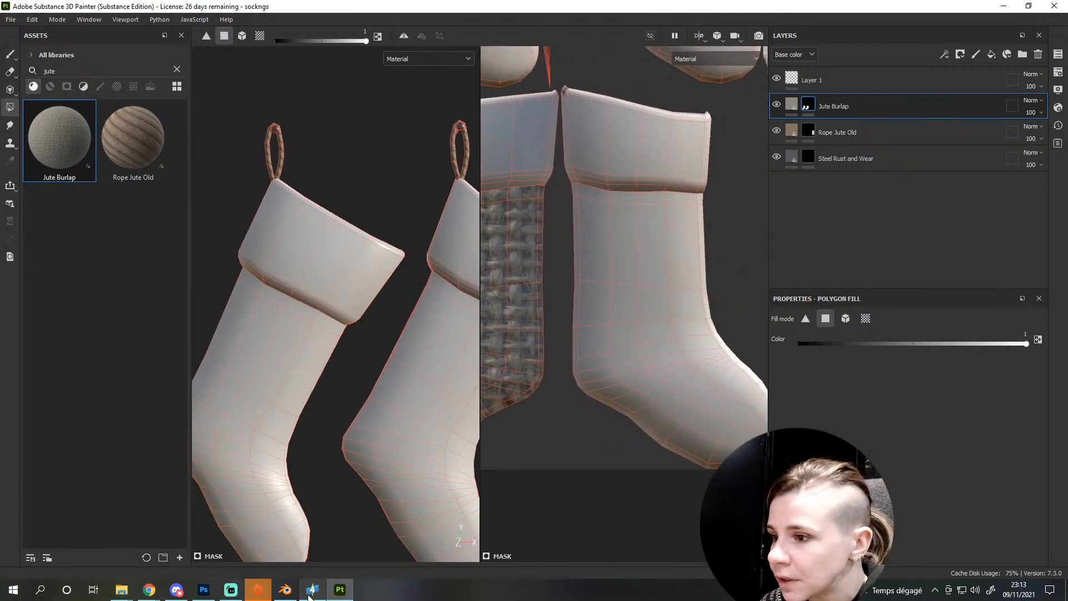
Open the reference photo of three burlap stockings from the #Inspis folder and check how body and cuff materials differ
left_click(149, 590)
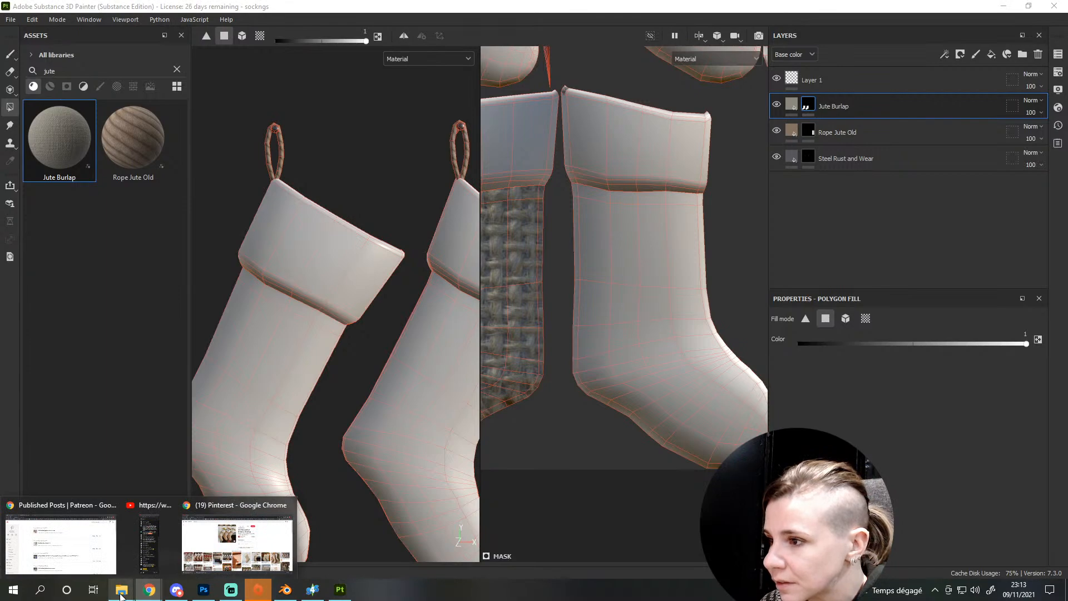
mouse_move(121, 594)
left_click(253, 505)
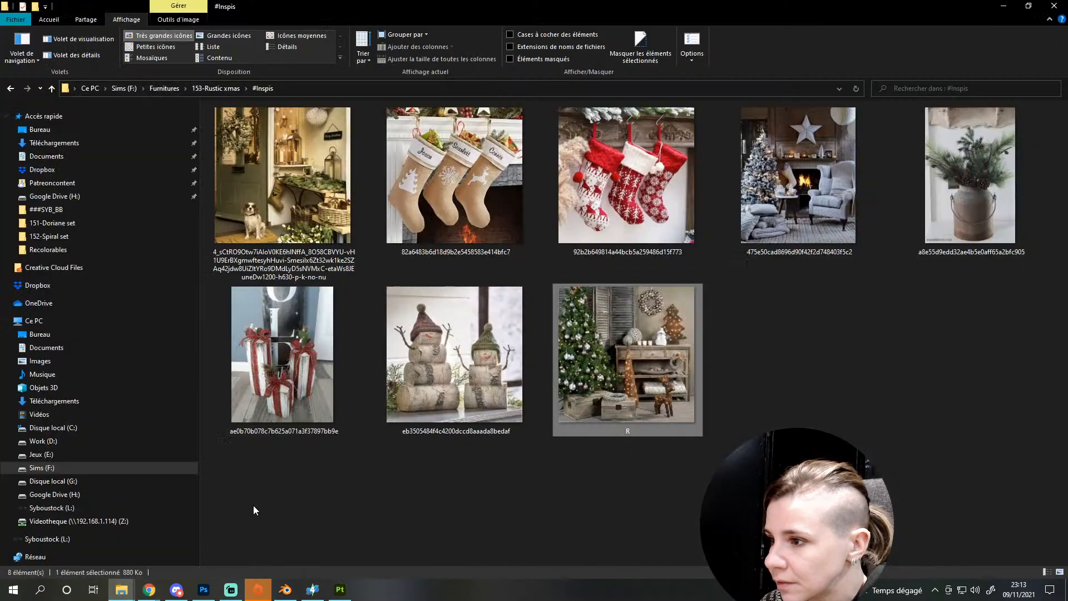
double_click(454, 206)
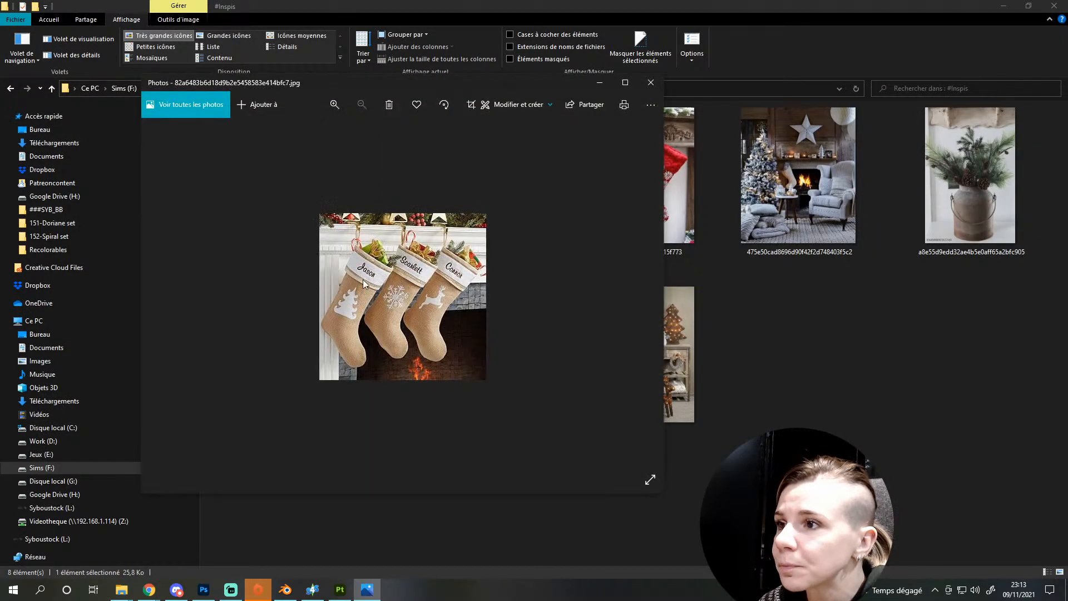
left_click(340, 591)
Fill the foot and leg of the lower-right stocking UV island in the Jute Burlap mask up to the cuff
left_click_drag(667, 422, 668, 425)
middle_click_drag(668, 425, 636, 485)
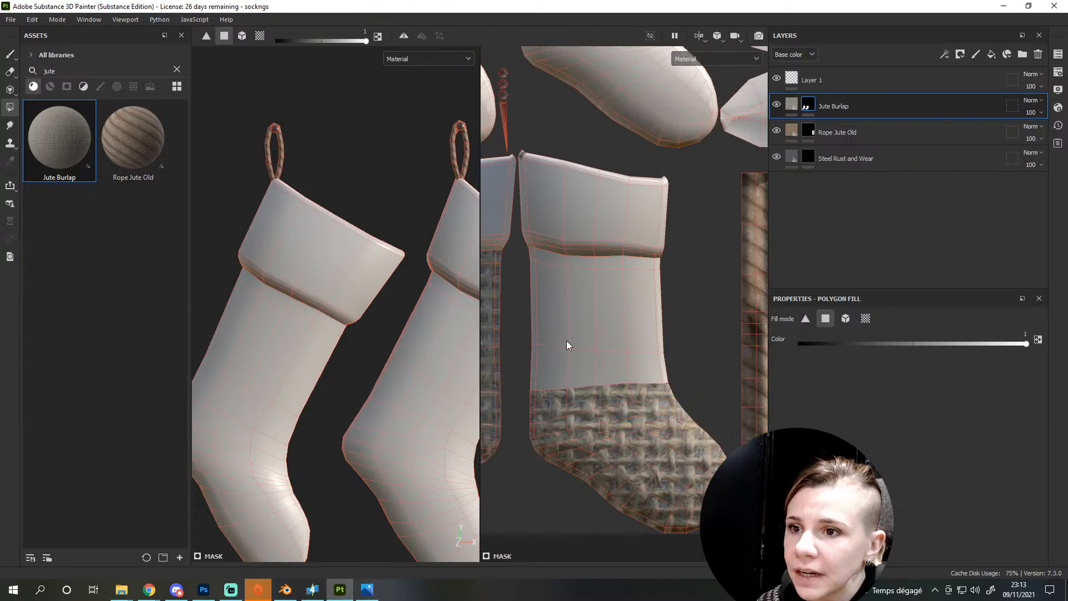
left_click_drag(514, 381, 684, 343)
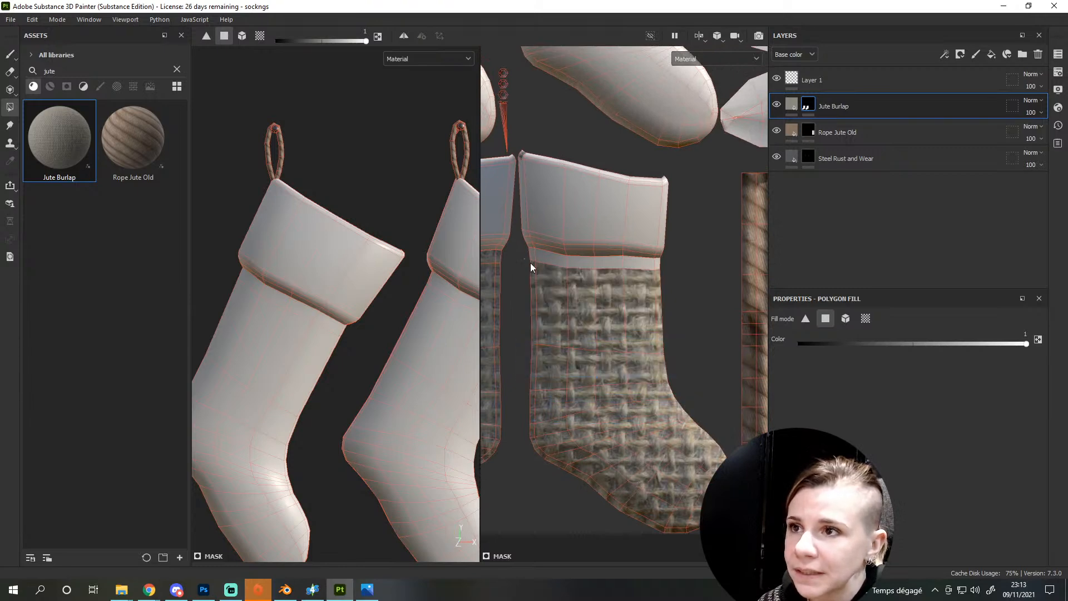
scroll(669, 296, "down", 5)
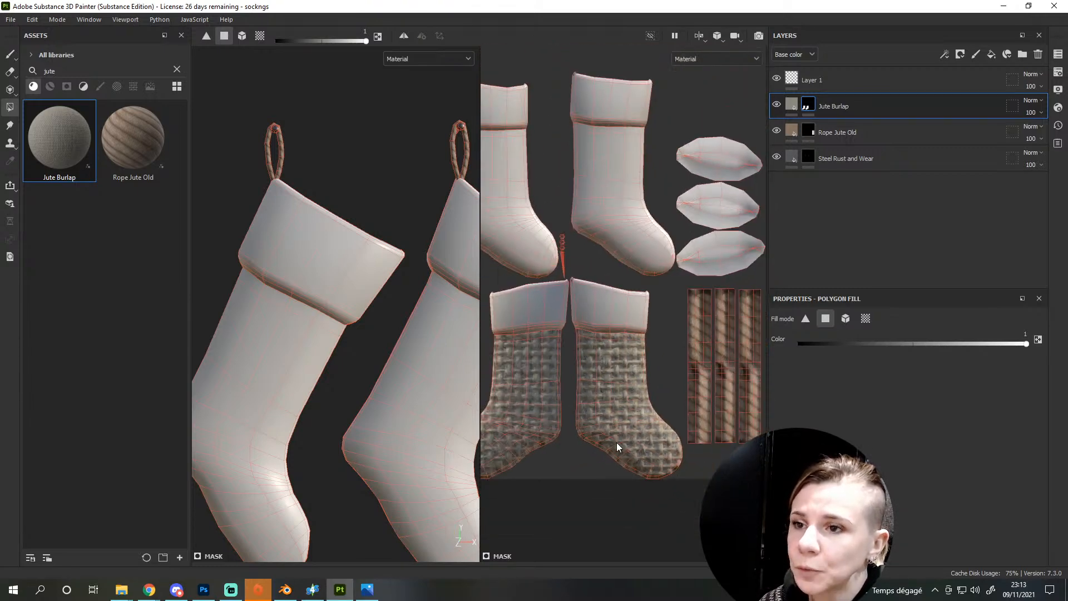
Recheck the stocking reference photo and fill the upper-left stocking UV island with Jute Burlap below its cuff
left_click(368, 590)
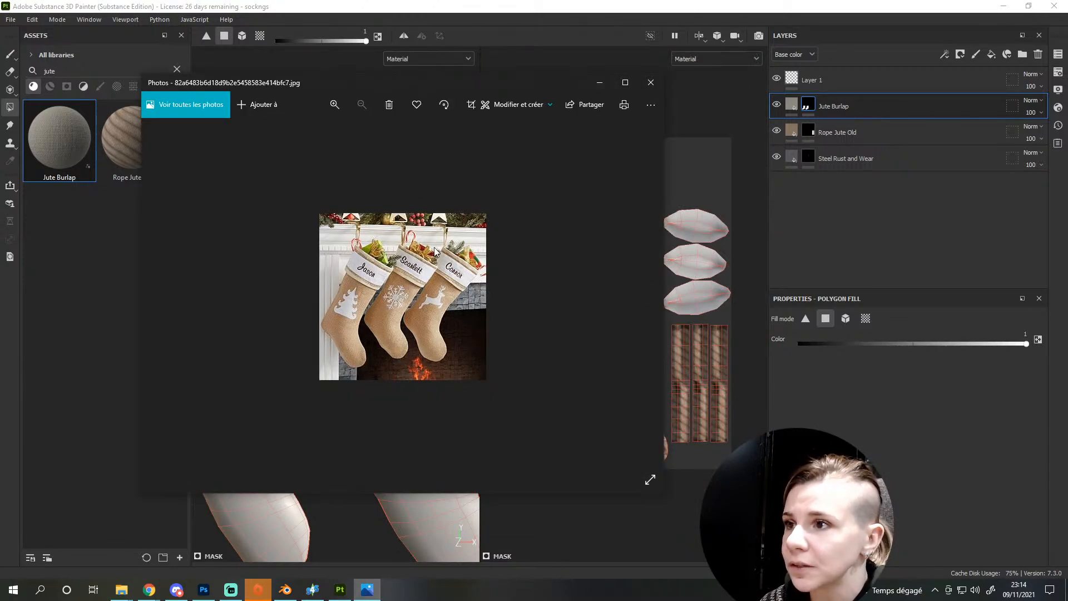
key("alt+Tab")
middle_click_drag(600, 366, 723, 356, "alt")
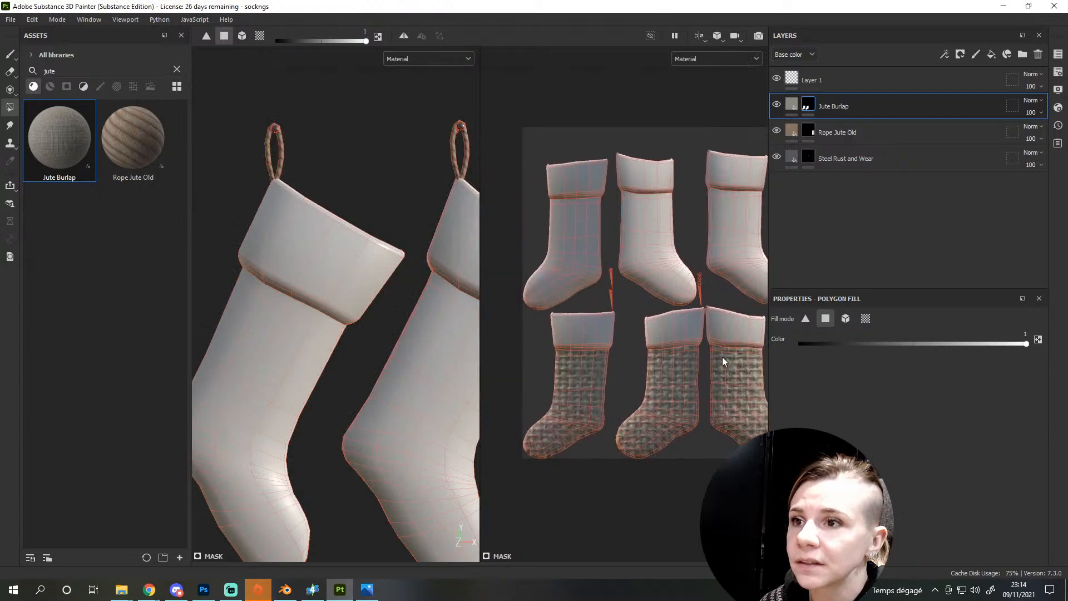
middle_click_drag(580, 332, 620, 371, "alt")
scroll(588, 376, "up", 3)
left_click_drag(537, 274, 591, 319)
left_click_drag(556, 239, 645, 284)
middle_click_drag(645, 279, 588, 363, "alt")
left_click_drag(522, 228, 626, 366)
Fill the leg and foot of the upper-middle stocking UV island in the Jute Burlap mask, leaving its cuff unfilled
middle_click_drag(522, 217, 499, 269, "alt")
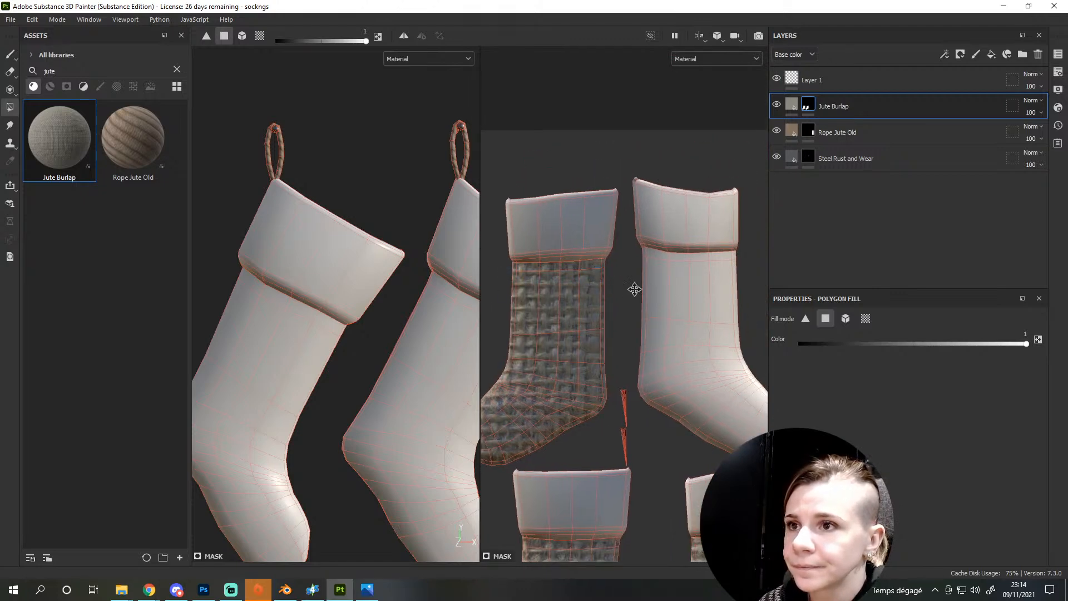
middle_click_drag(639, 294, 560, 226, "alt")
left_click_drag(562, 225, 579, 266)
scroll(579, 265, "up", 2)
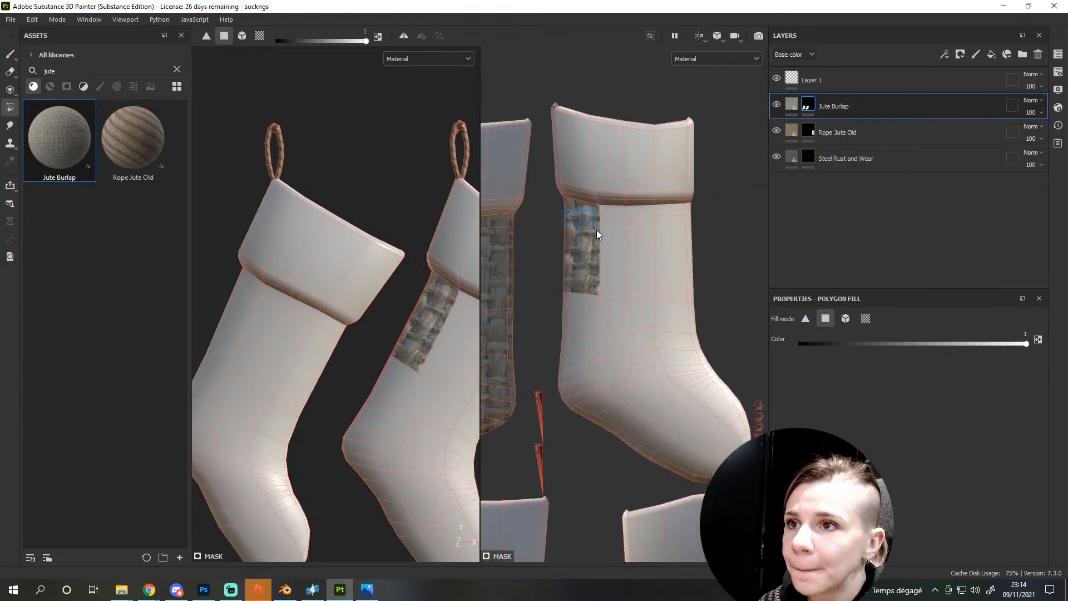
left_click_drag(623, 219, 695, 234)
left_click_drag(555, 284, 702, 372)
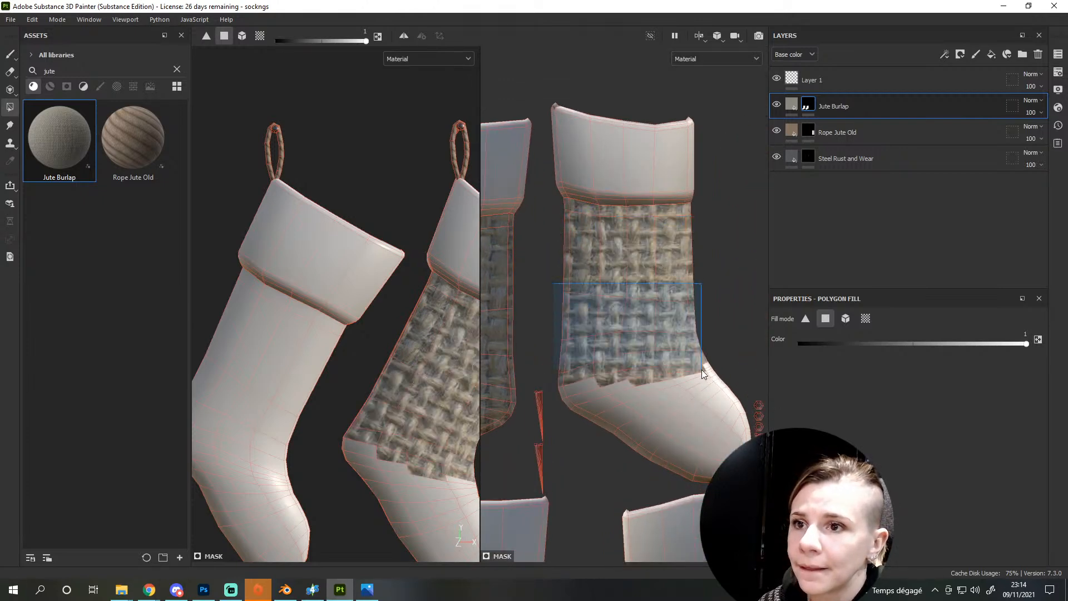
left_click_drag(564, 370, 669, 450)
middle_click_drag(634, 379, 537, 280, "alt")
left_click_drag(535, 254, 653, 382)
Fill the upper-right stocking UV island with Jute Burlap from below the cuff down to the toe
middle_click_drag(653, 382, 494, 460, "alt")
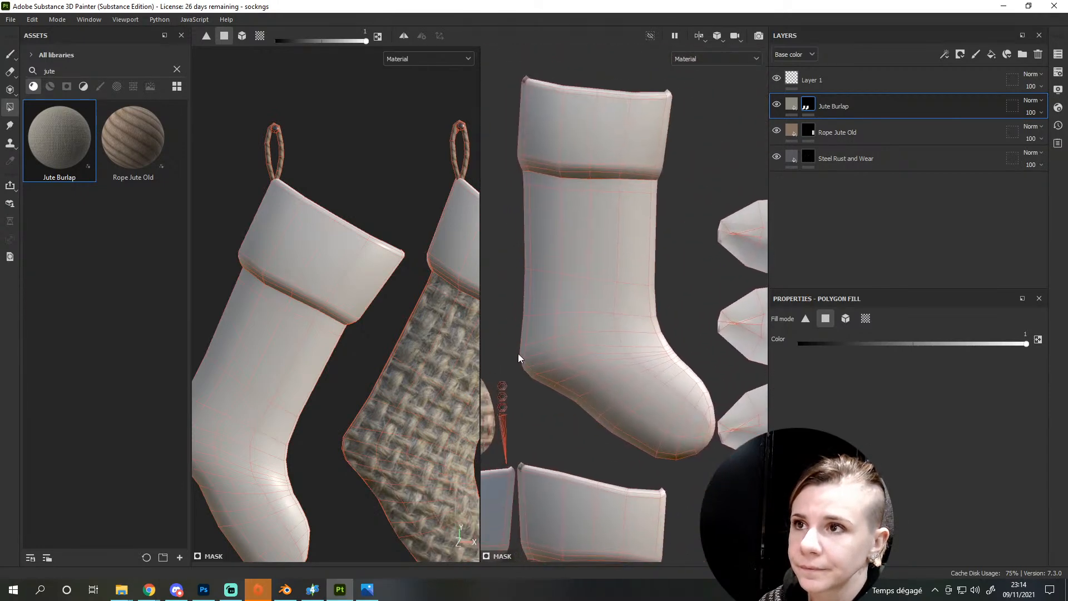
left_click_drag(521, 184, 567, 239)
left_click_drag(530, 186, 666, 222)
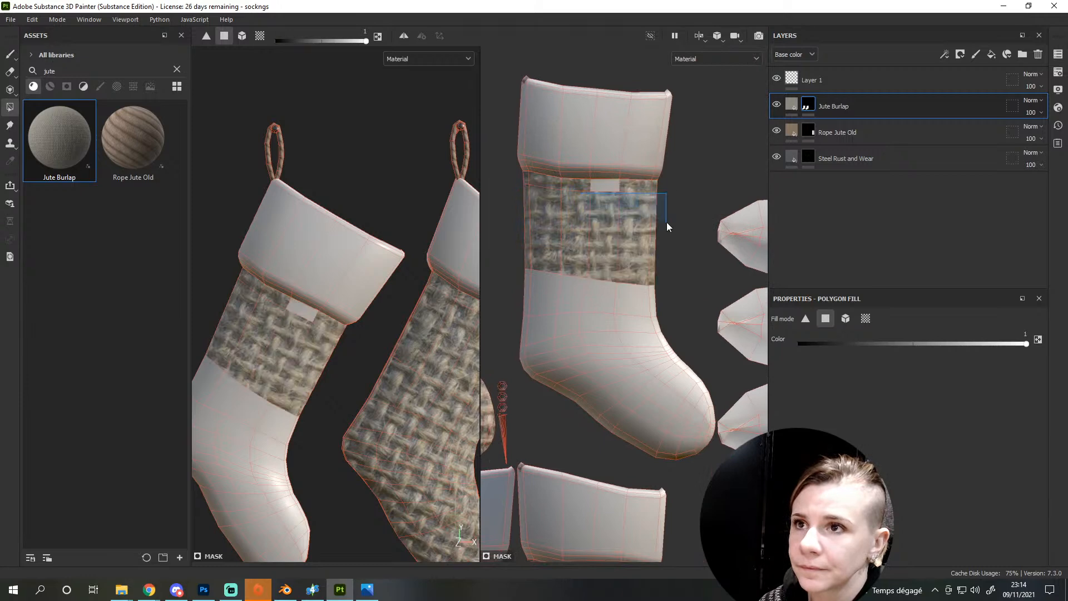
left_click_drag(507, 263, 653, 334)
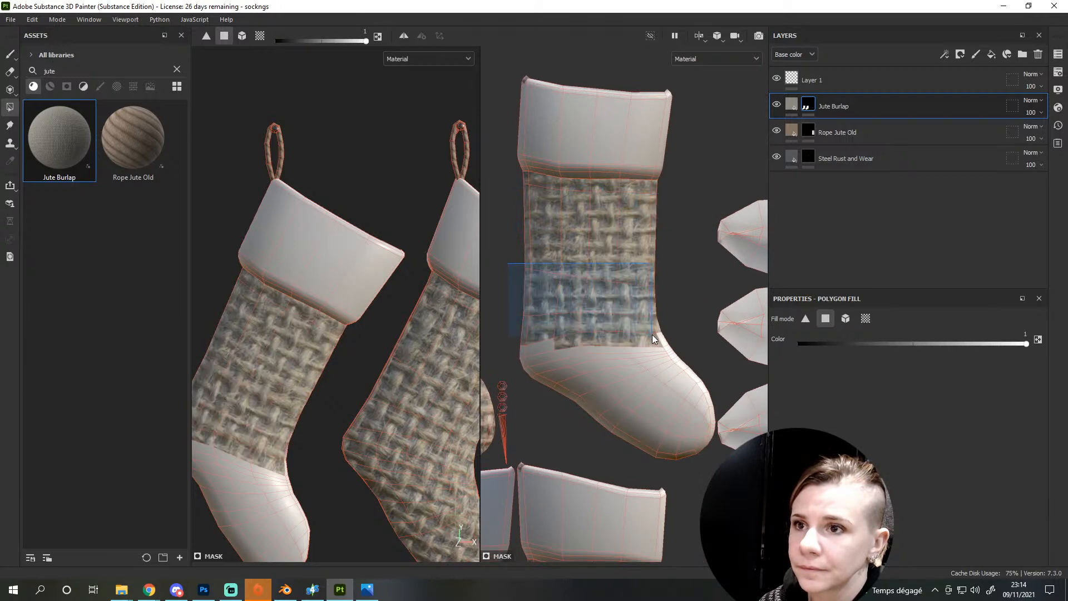
left_click_drag(555, 364, 681, 387)
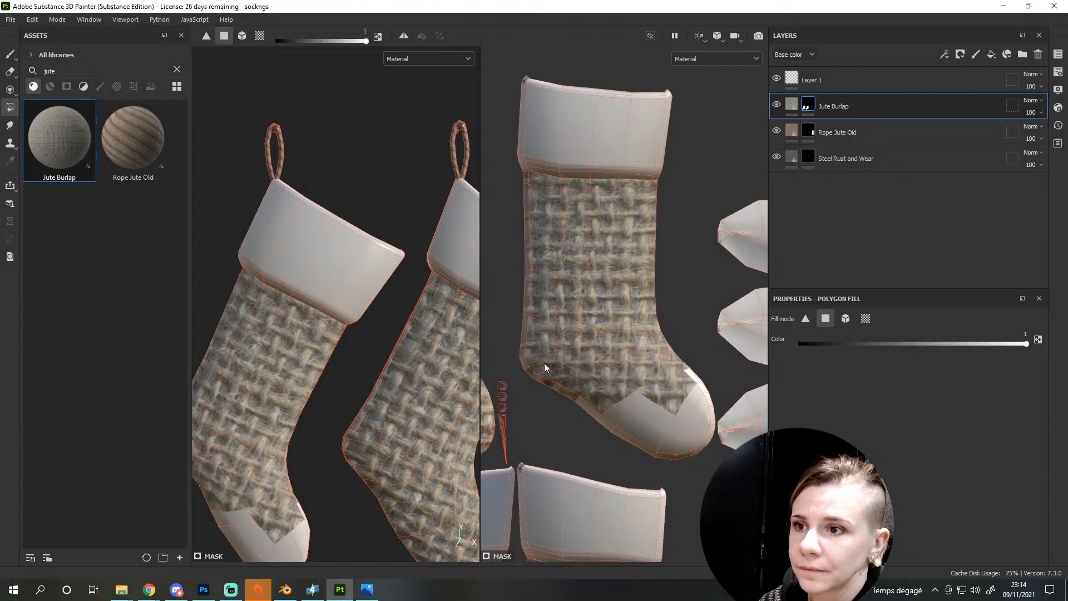
left_click_drag(544, 362, 665, 445)
left_click_drag(657, 351, 712, 454)
scroll(663, 428, "down", 6)
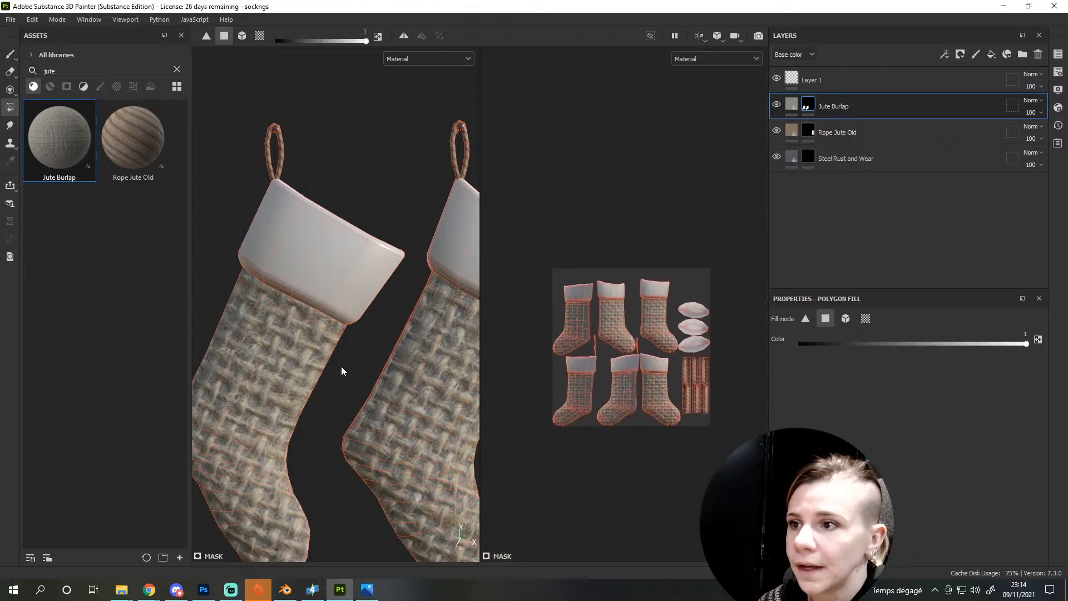
Open the Jute Burlap layer's fill properties and set its UV scale to 3
scroll(342, 369, "down", 4)
left_click_drag(434, 413, 391, 431, "alt")
middle_click_drag(391, 431, 379, 368, "alt")
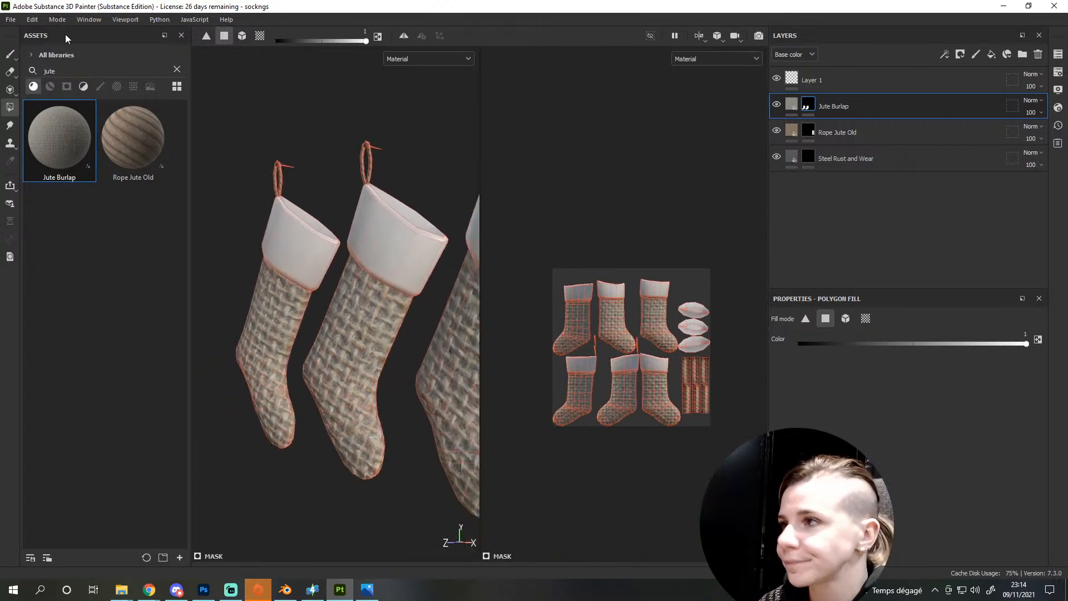
left_click(10, 55)
left_click(834, 114)
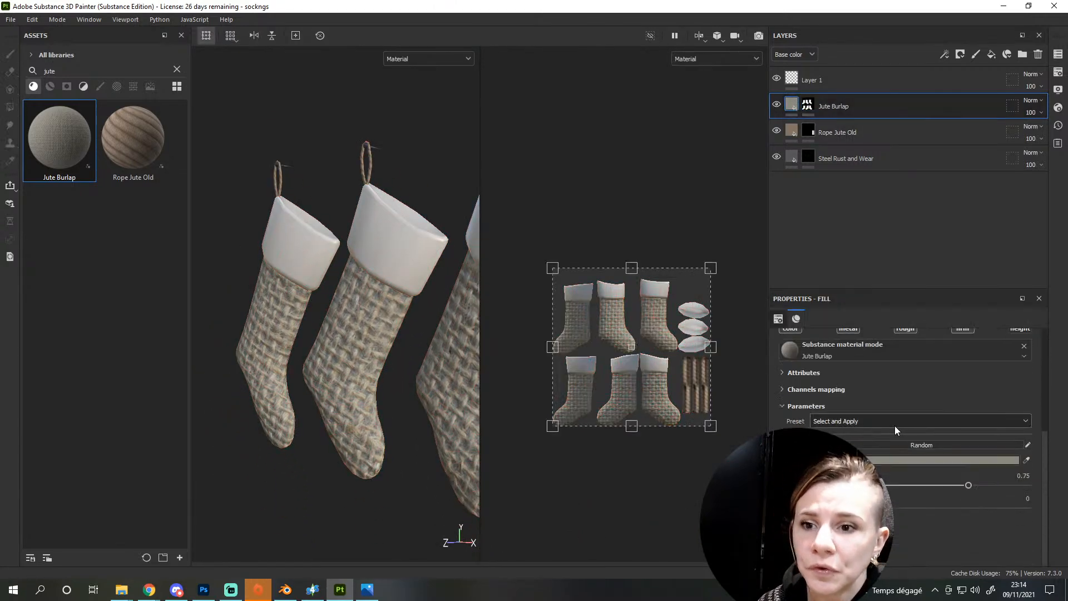
scroll(906, 401, "up", 3)
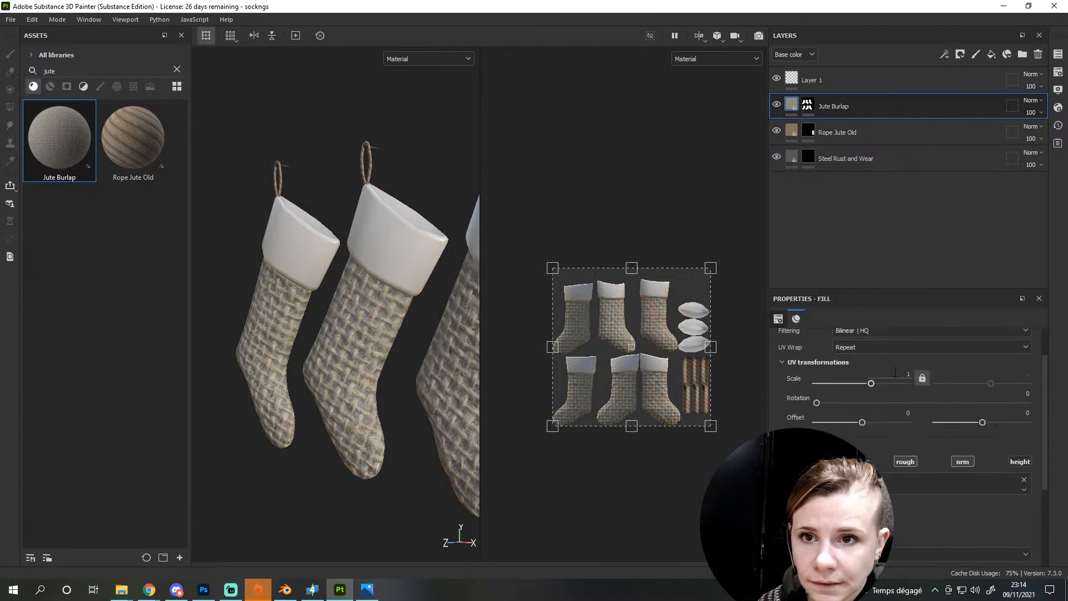
key("Return")
key("f")
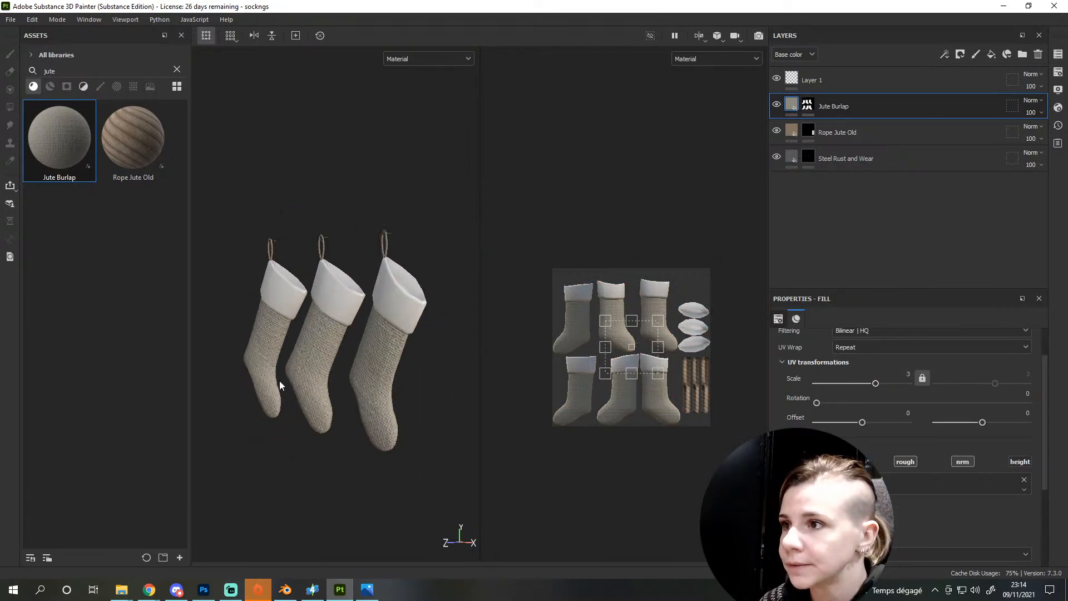
scroll(345, 389, "up", 5)
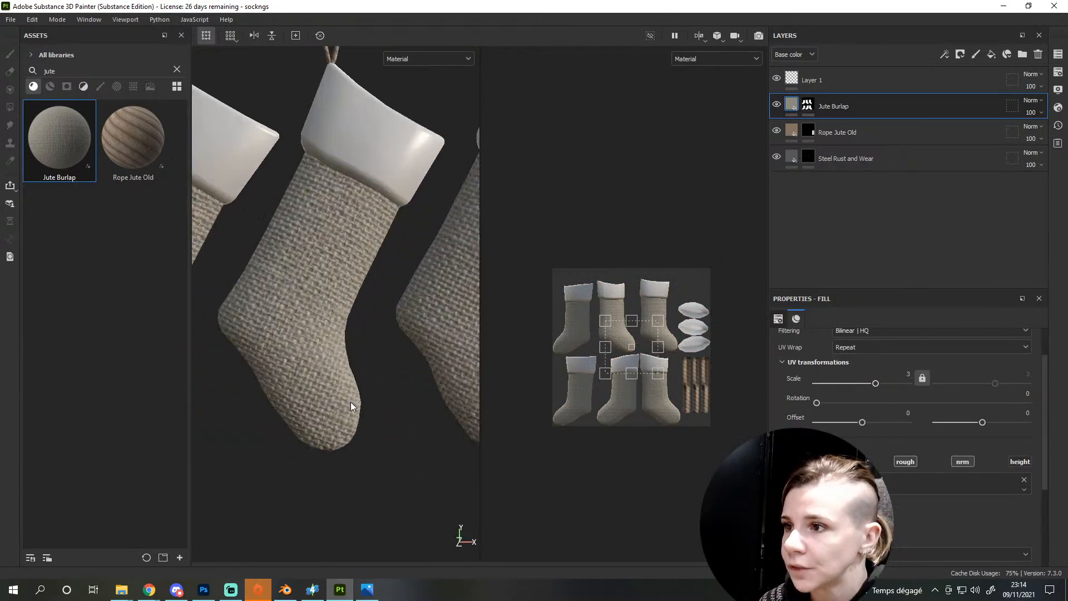
Set the Jute Burlap fill's UV scale to 4 and check the weave size on the stockings
type("4")
key("Return")
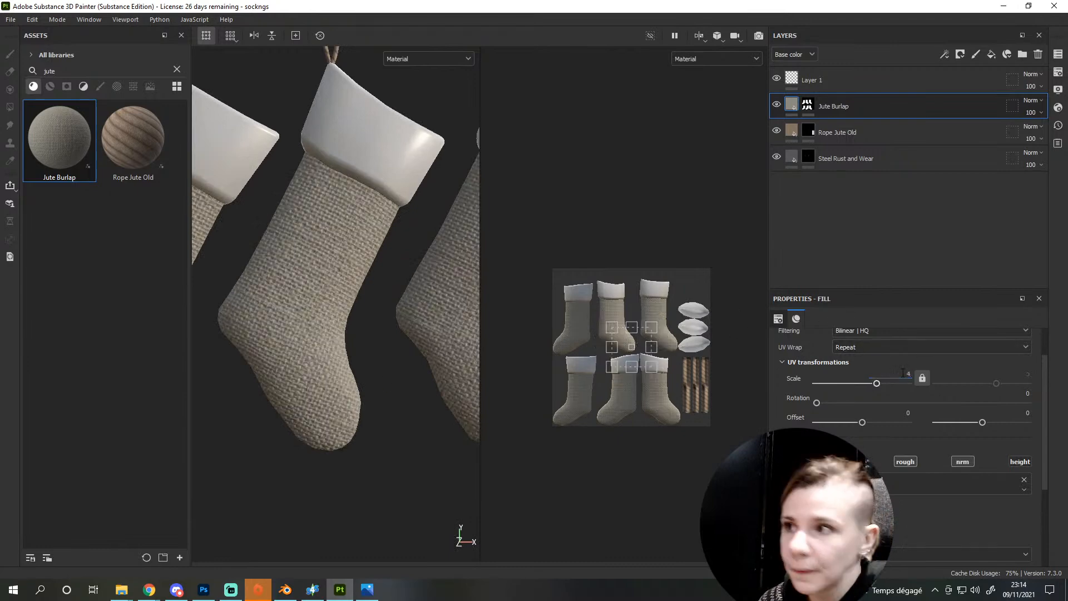
scroll(360, 312, "down", 6)
left_click_drag(378, 357, 333, 392, "alt")
scroll(281, 316, "up", 3)
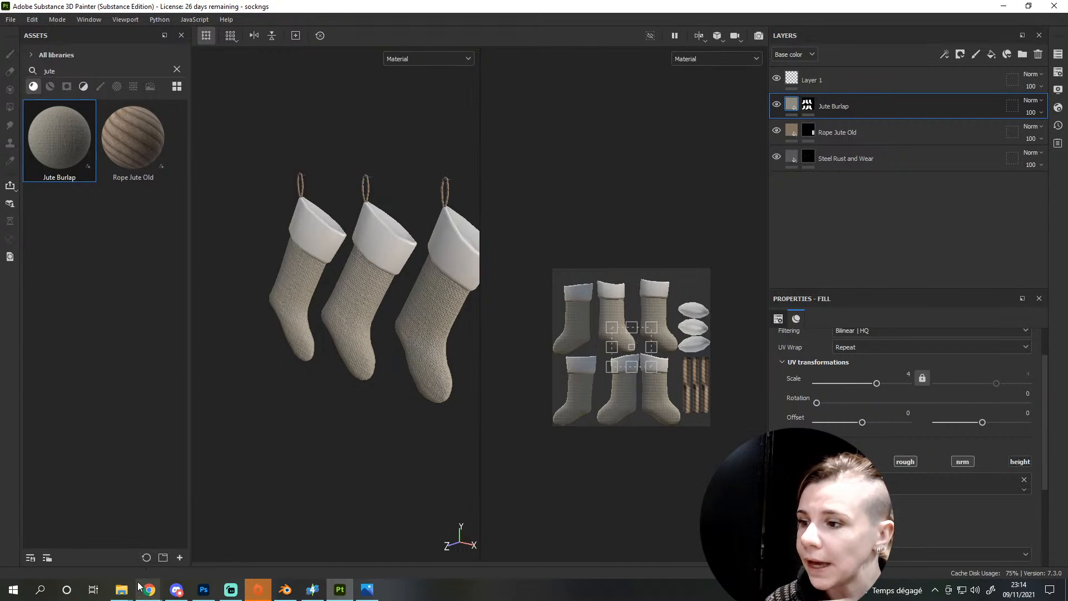
scroll(222, 381, "up", 3)
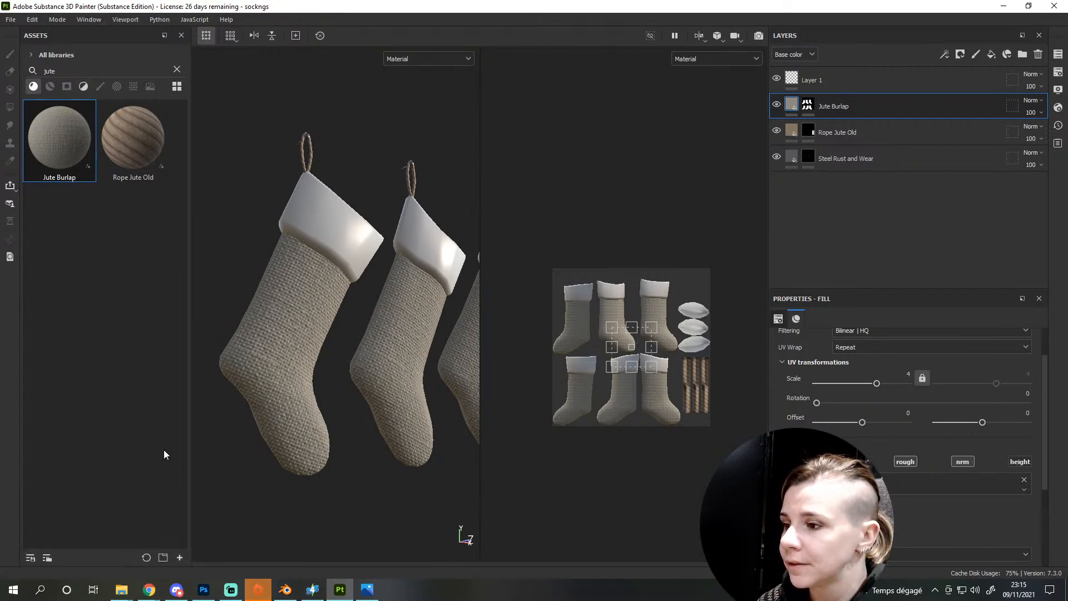
Switch to the Chrome window with the Pinterest stockings and search Google for "reindeer symbolism" in a new tab
mouse_move(149, 589)
left_click(61, 534)
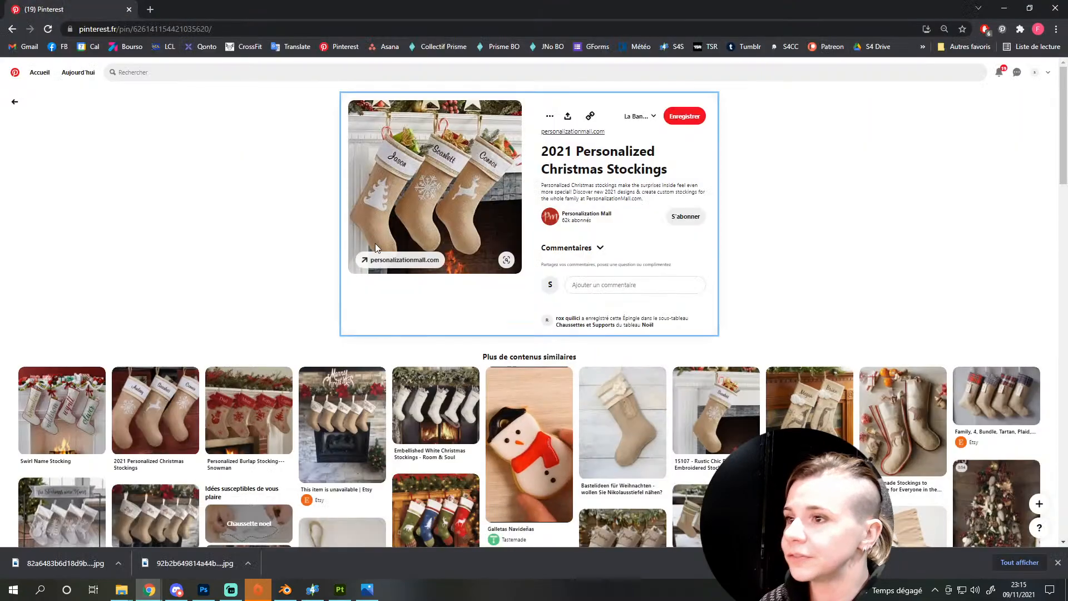
left_click(150, 9)
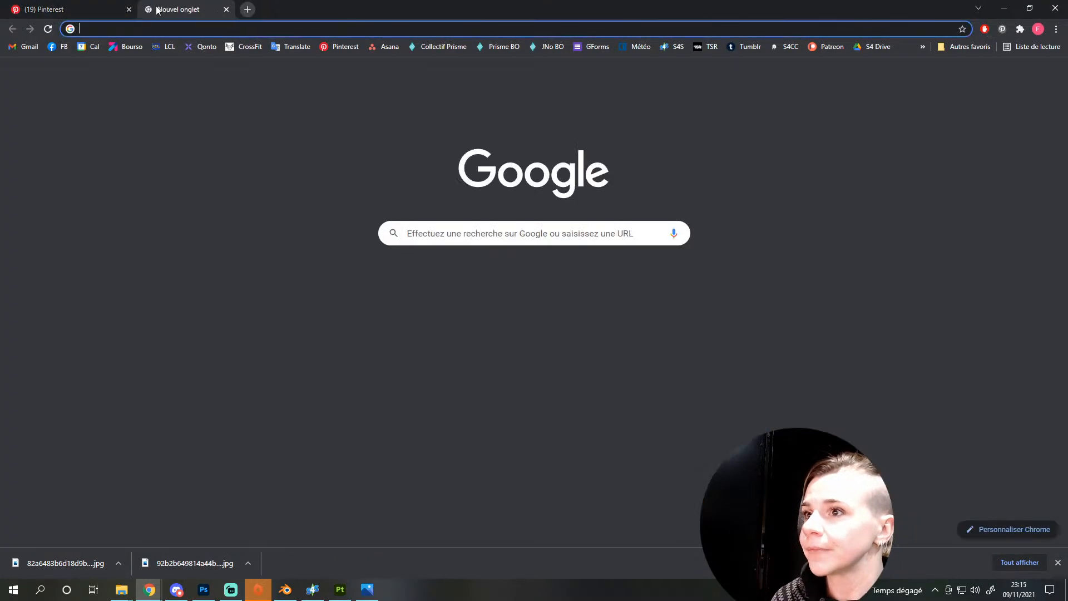
type("reind")
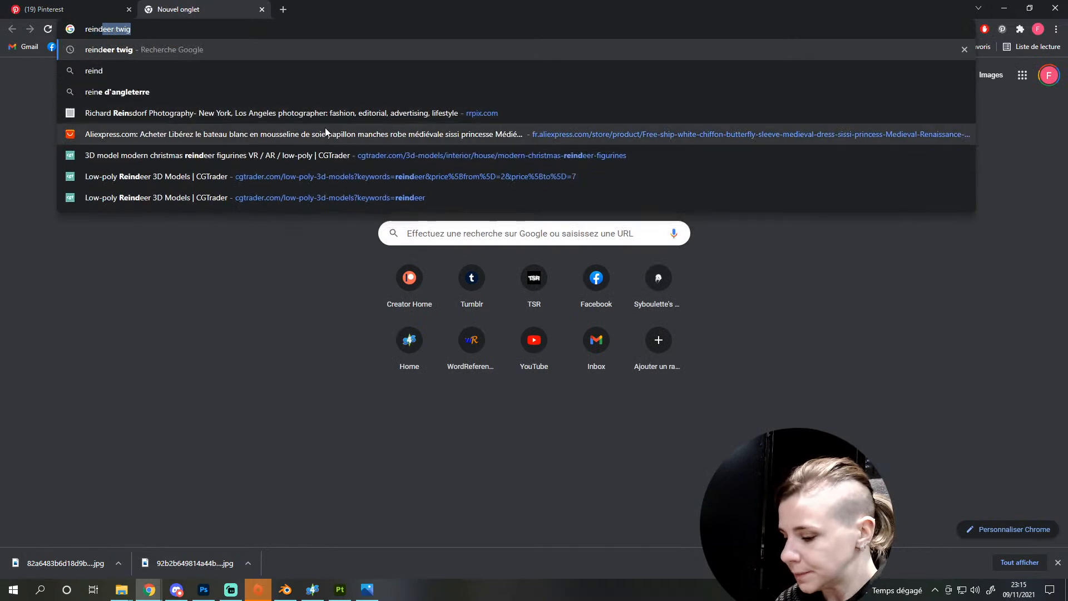
type("eer symbol")
key("Return")
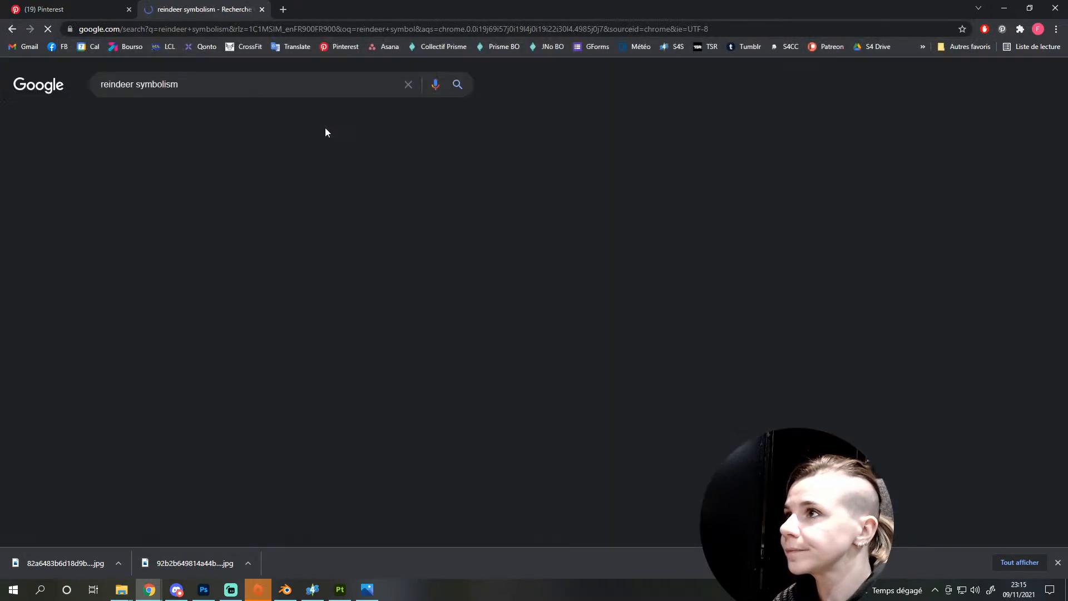
Change the Google search to "reindeer symbol" and browse its image results
left_click(208, 83)
key("BackSpace")
key("BackSpace")
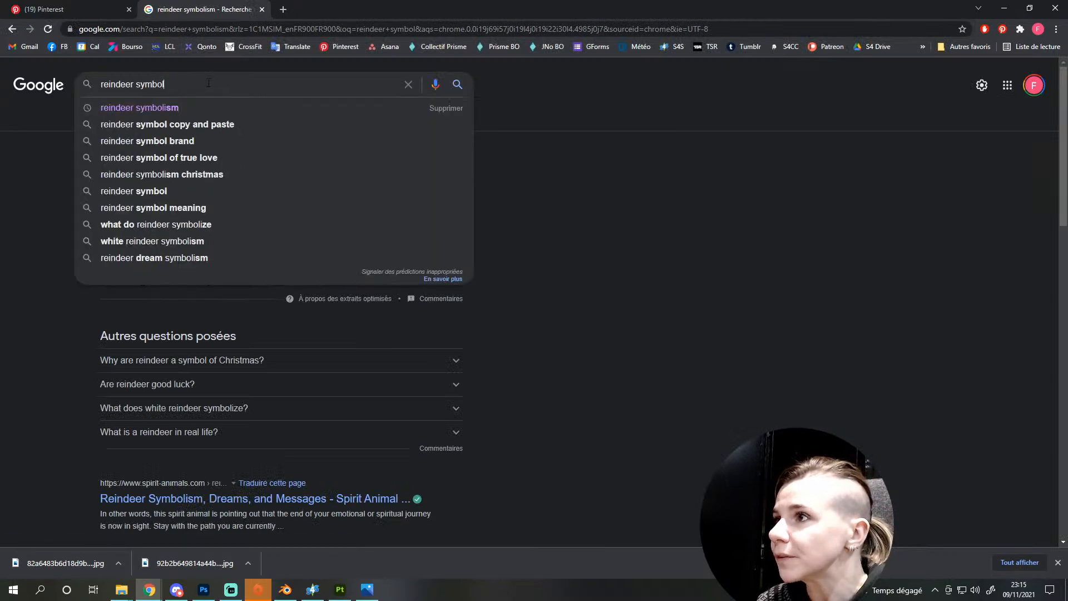
key("BackSpace")
key("Return")
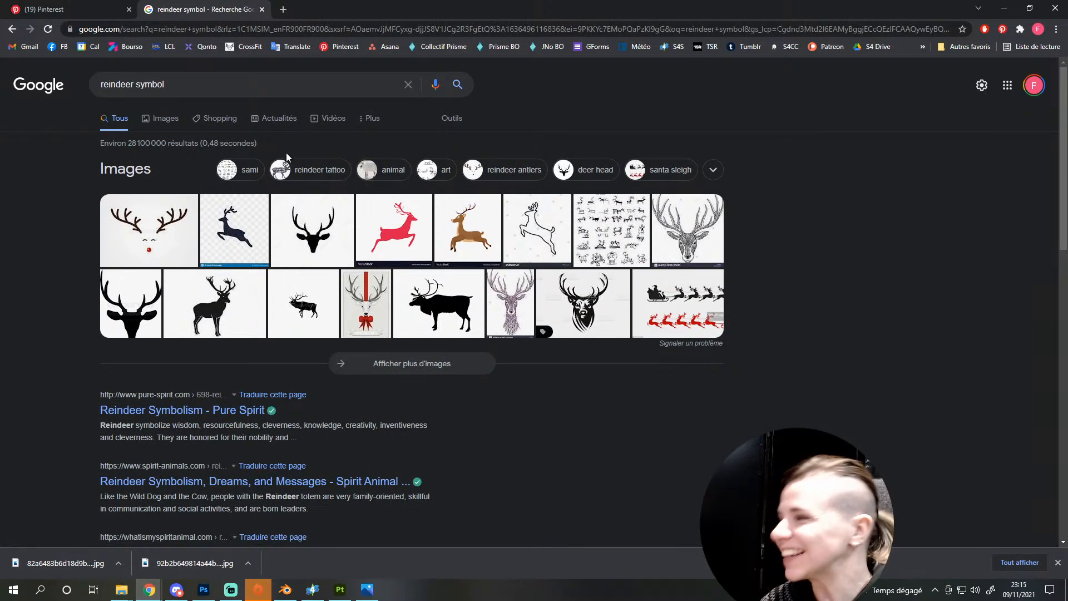
left_click(158, 123)
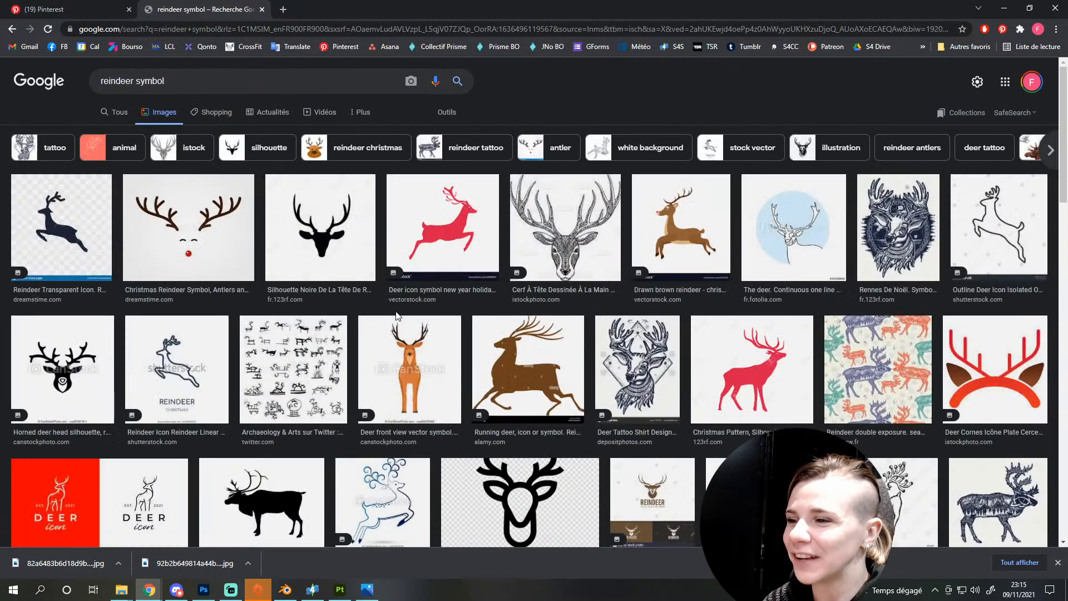
scroll(397, 315, "down", 2)
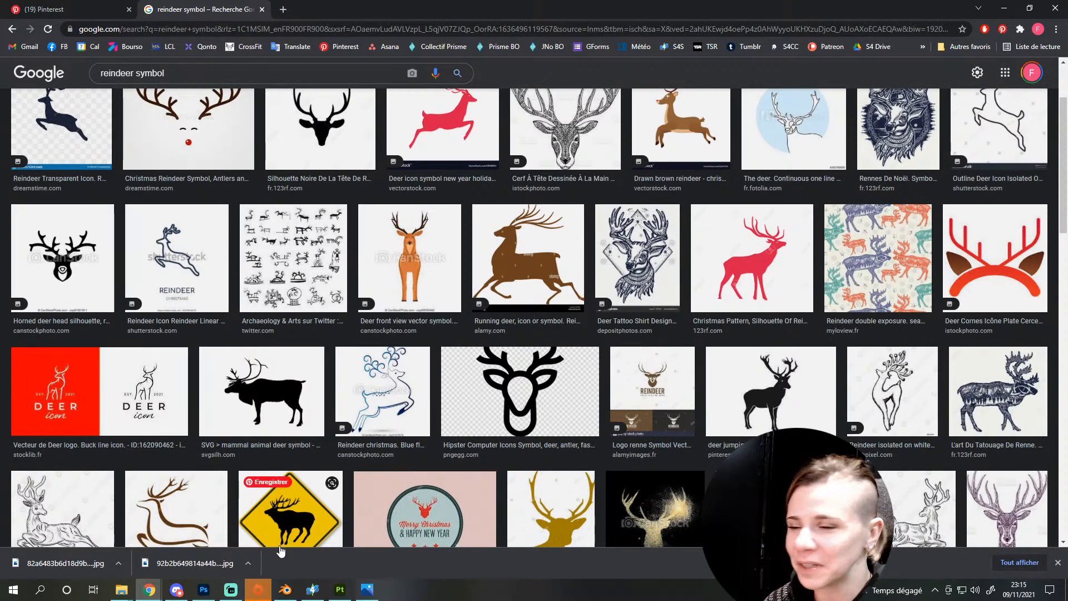
Recheck the reindeer motif in the stocking reference photo and return to the reindeer image results in Chrome
left_click(209, 595)
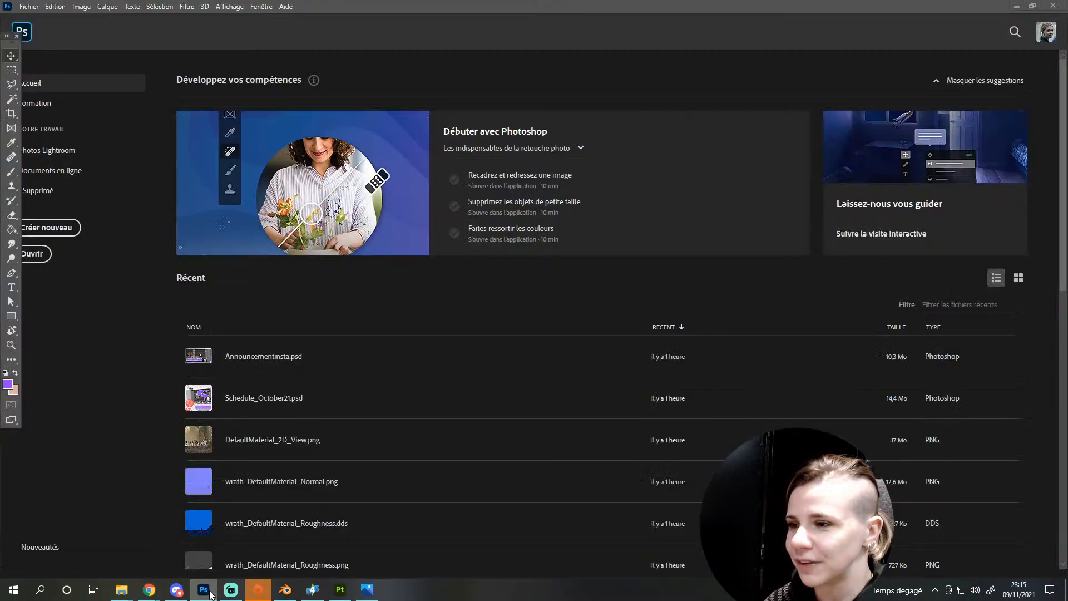
mouse_move(311, 596)
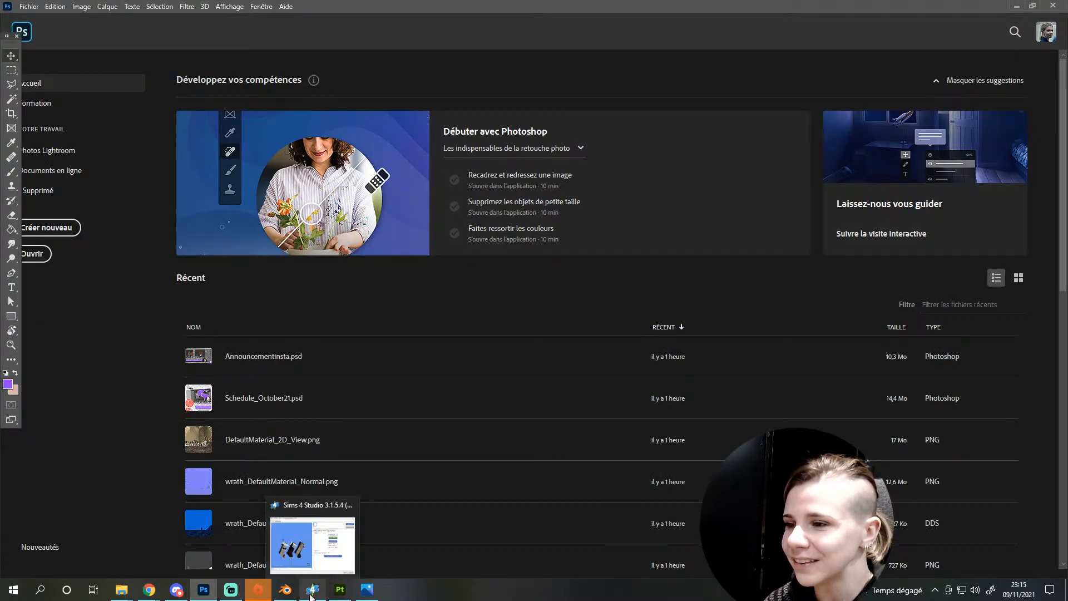
left_click(372, 593)
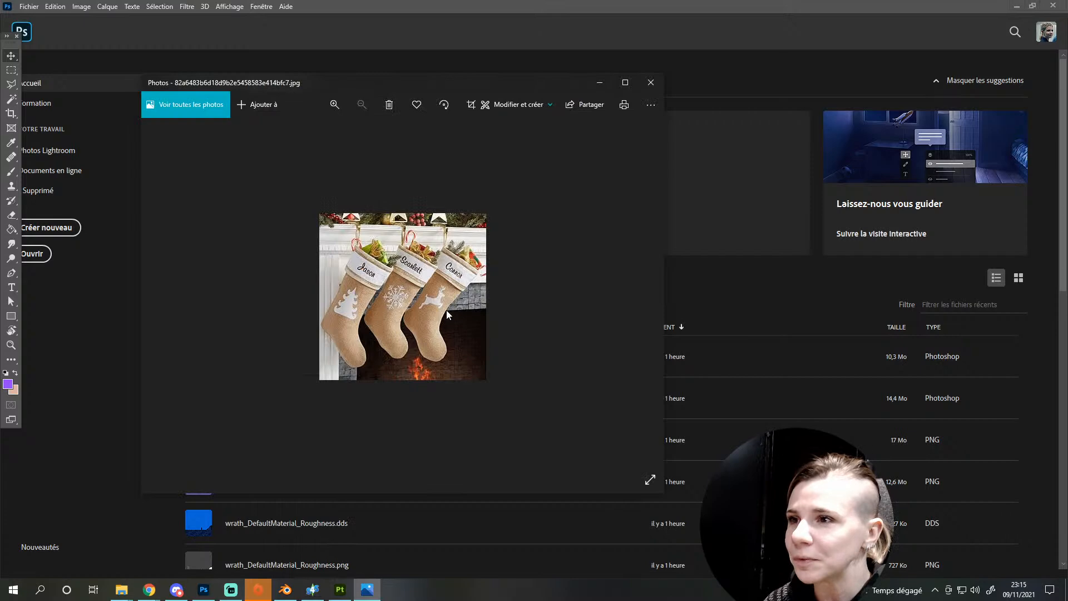
mouse_move(149, 591)
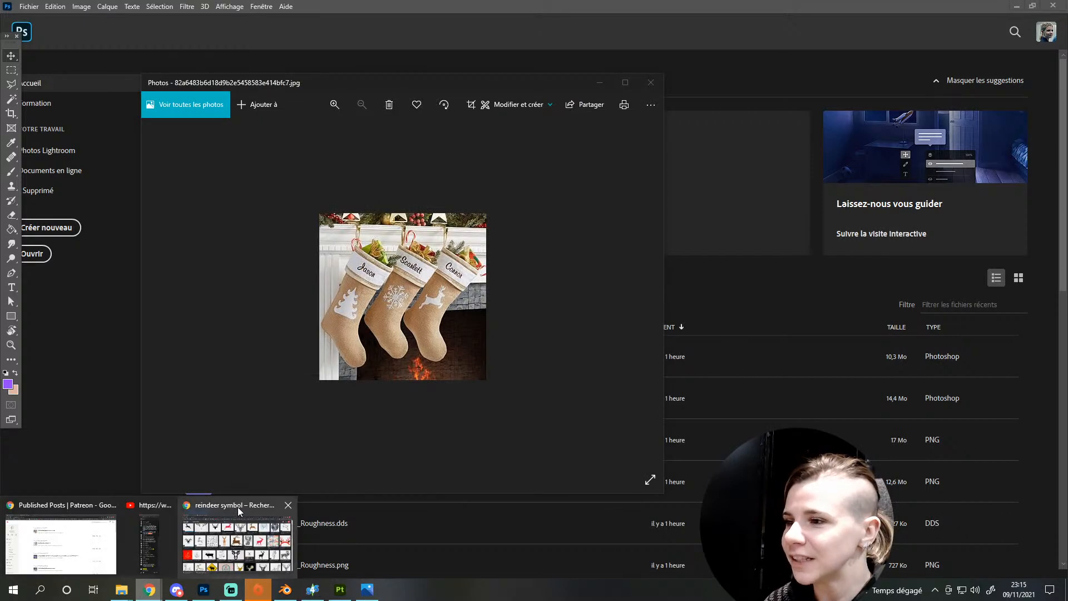
left_click(253, 508)
scroll(442, 234, "up", 3)
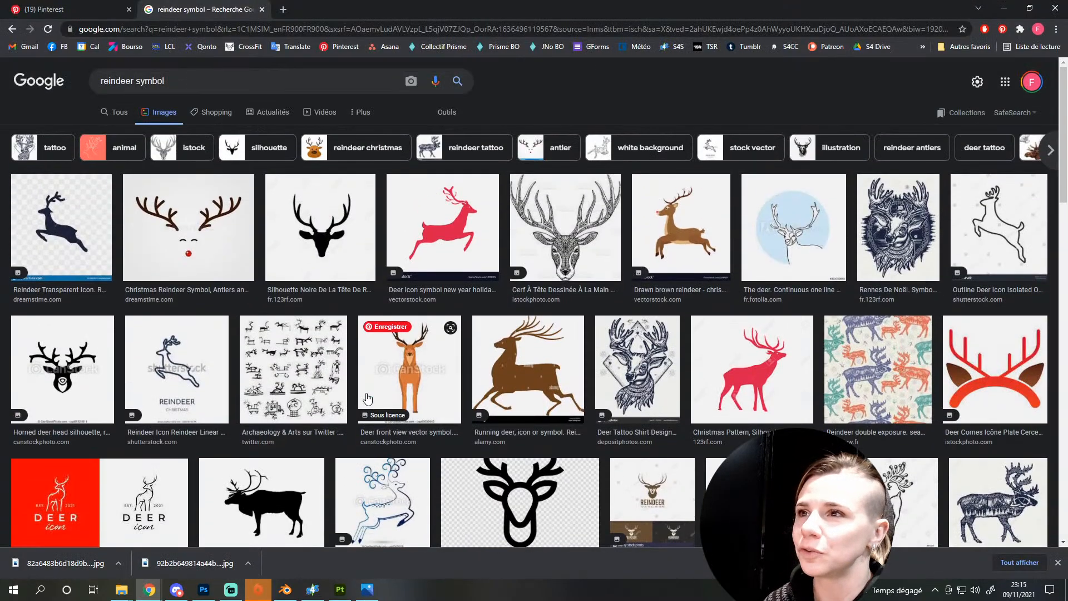
Preview the red leaping deer icon from VectorStock and browse the "reindeer symbol" image results and its similar images
left_click(446, 232)
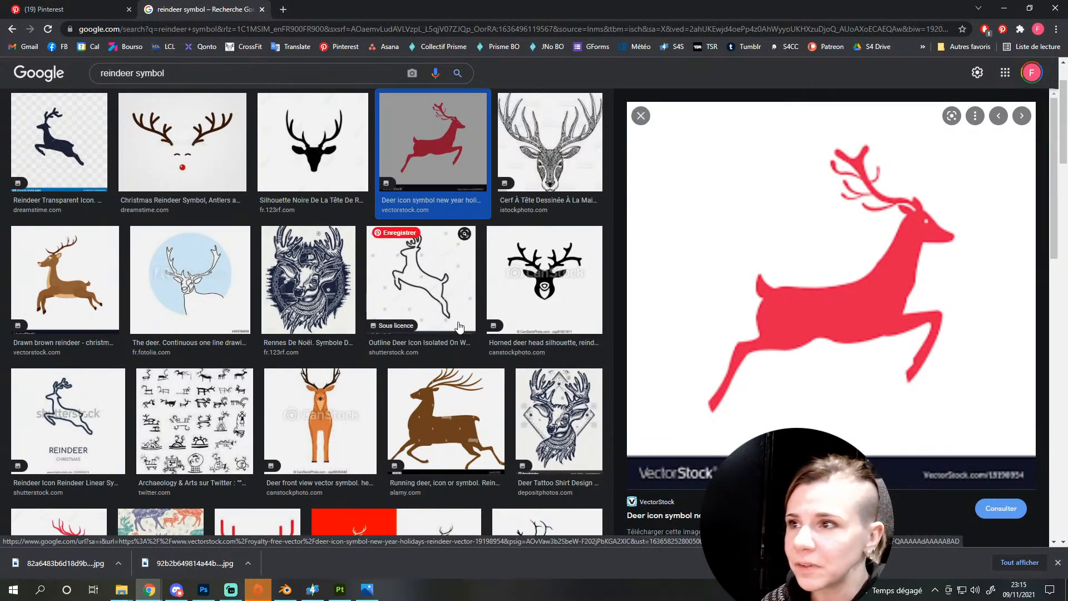
scroll(459, 322, "down", 5)
scroll(458, 322, "down", 4)
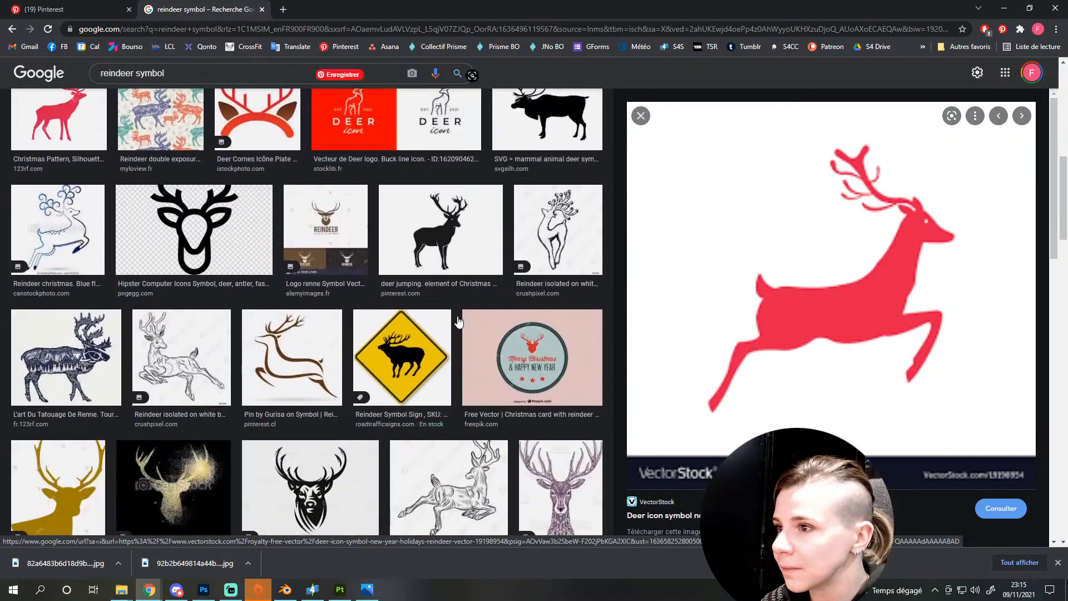
scroll(843, 321, "down", 5)
scroll(843, 322, "down", 4)
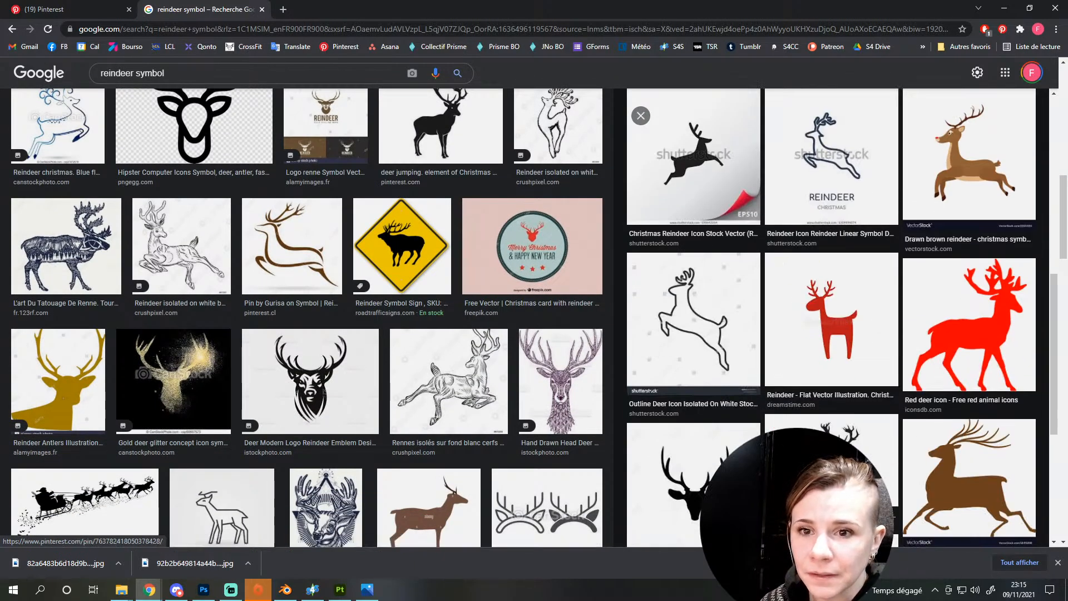
Preview the black leaping reindeer icon from Shutterstock and look through its similar images and the remaining search results for a simple silhouette
left_click(754, 215)
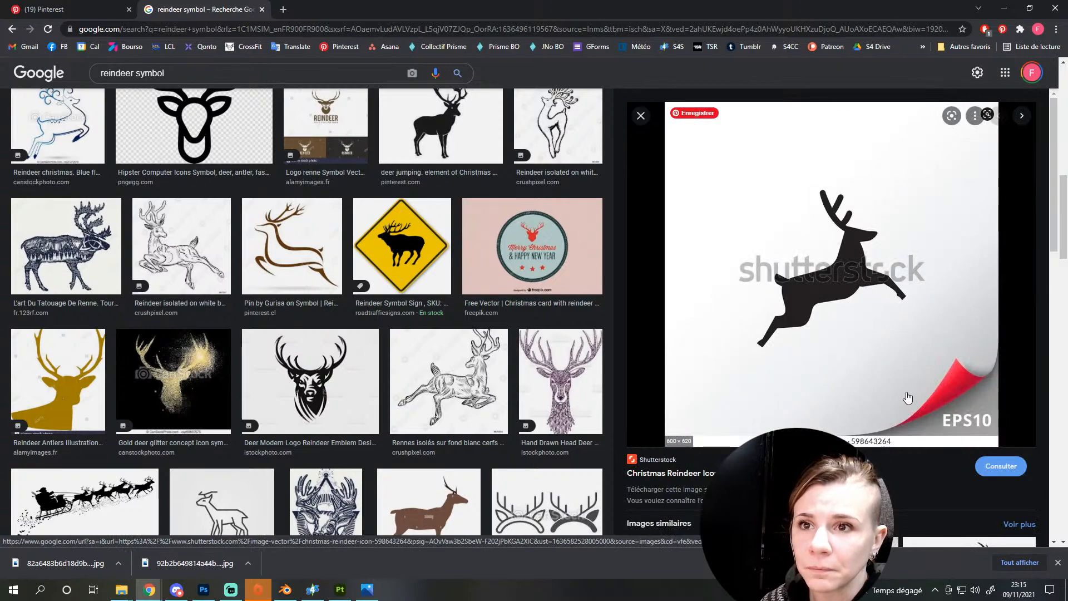
scroll(896, 380, "down", 5)
scroll(891, 379, "down", 3)
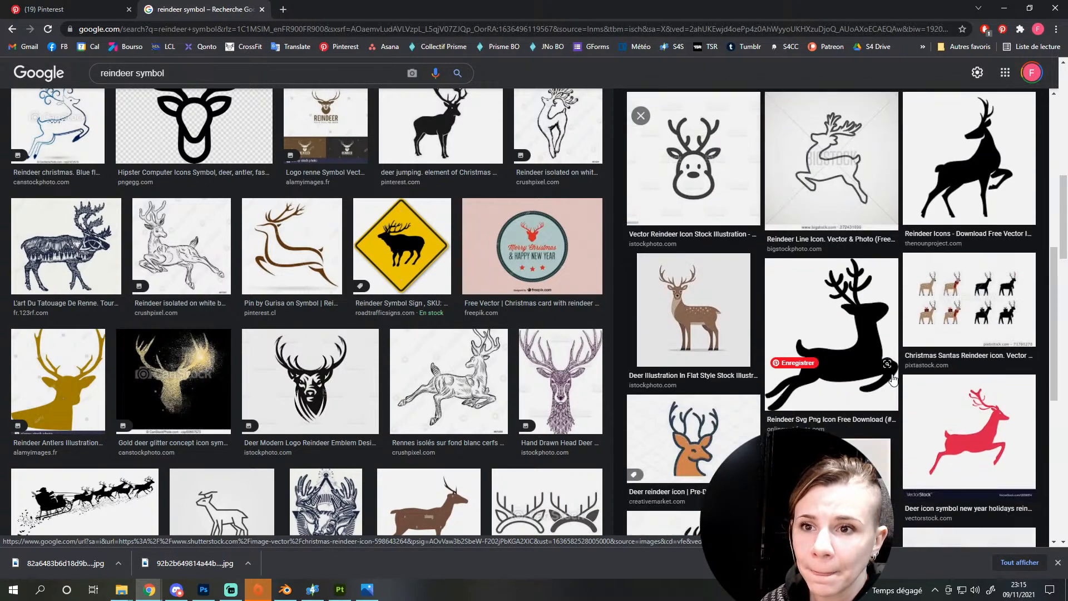
scroll(892, 379, "down", 3)
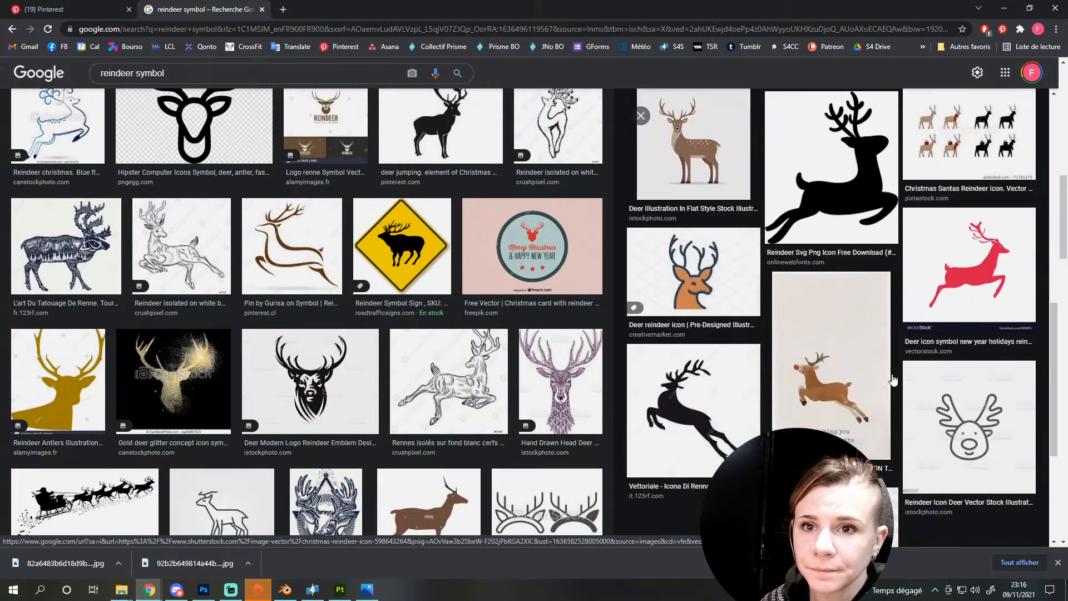
scroll(891, 380, "down", 4)
scroll(891, 380, "up", 5)
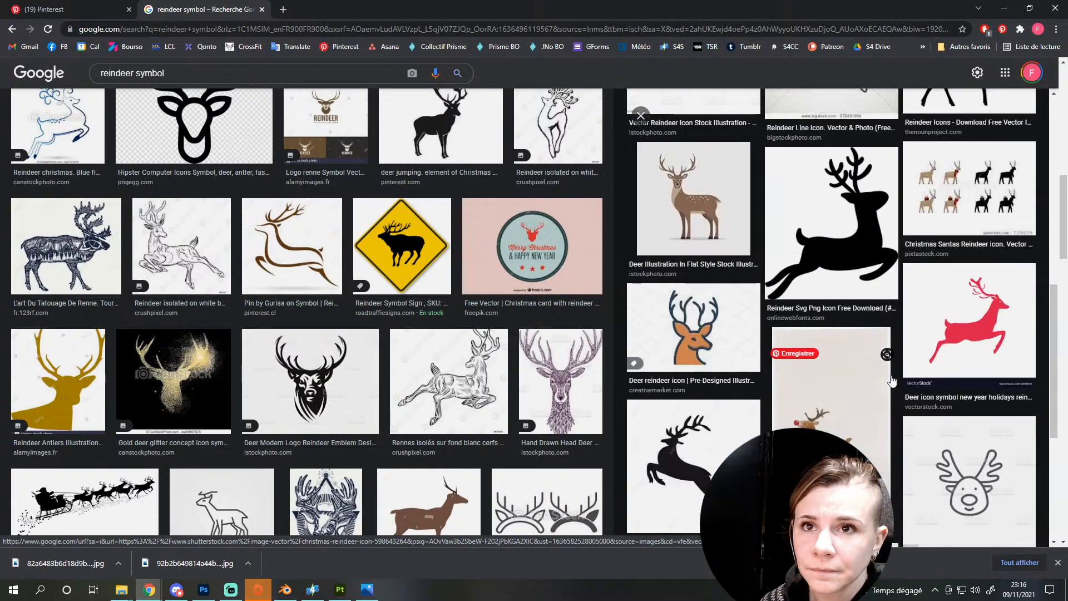
scroll(467, 332, "down", 5)
scroll(467, 332, "down", 10)
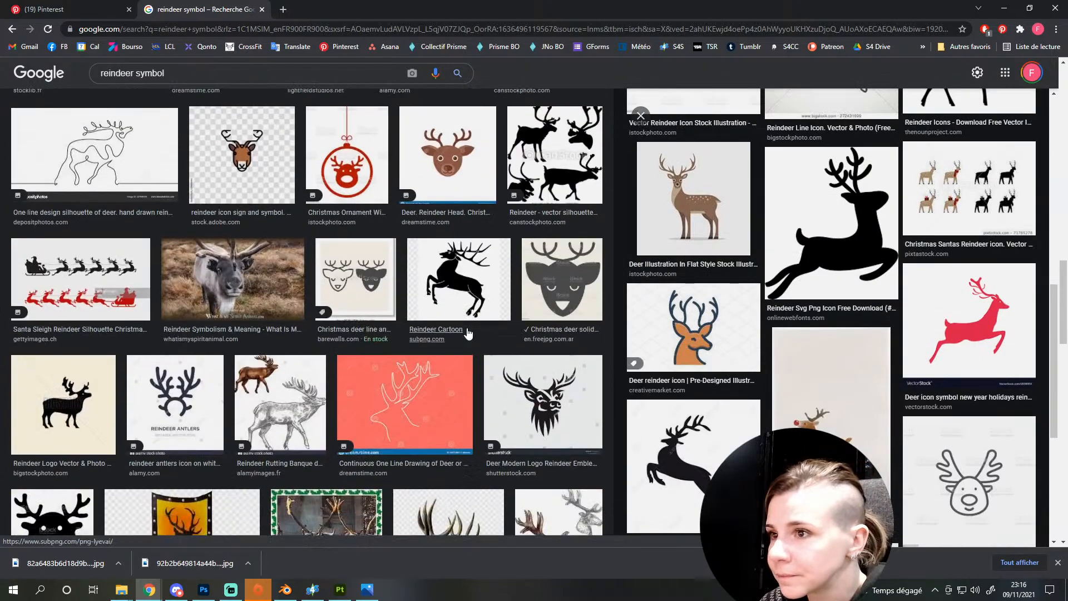
scroll(466, 337, "down", 5)
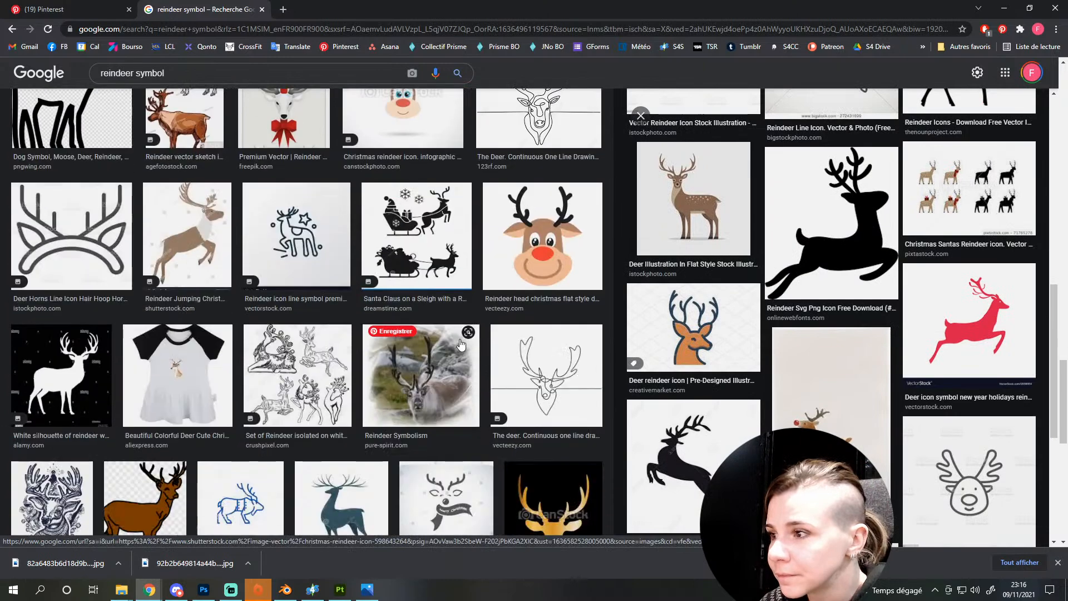
key("alt+Tab")
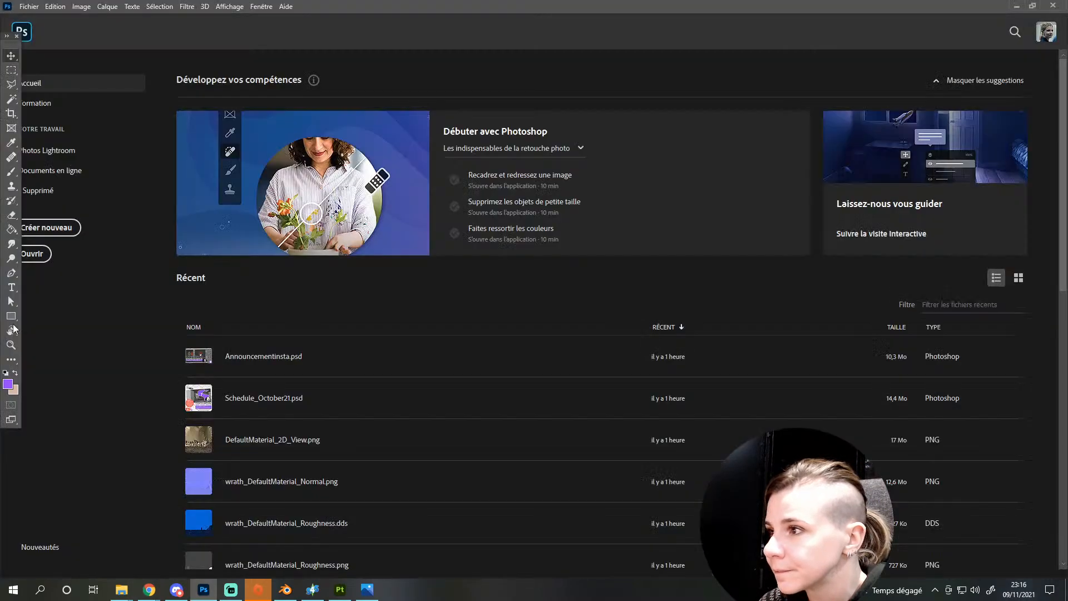
mouse_move(149, 596)
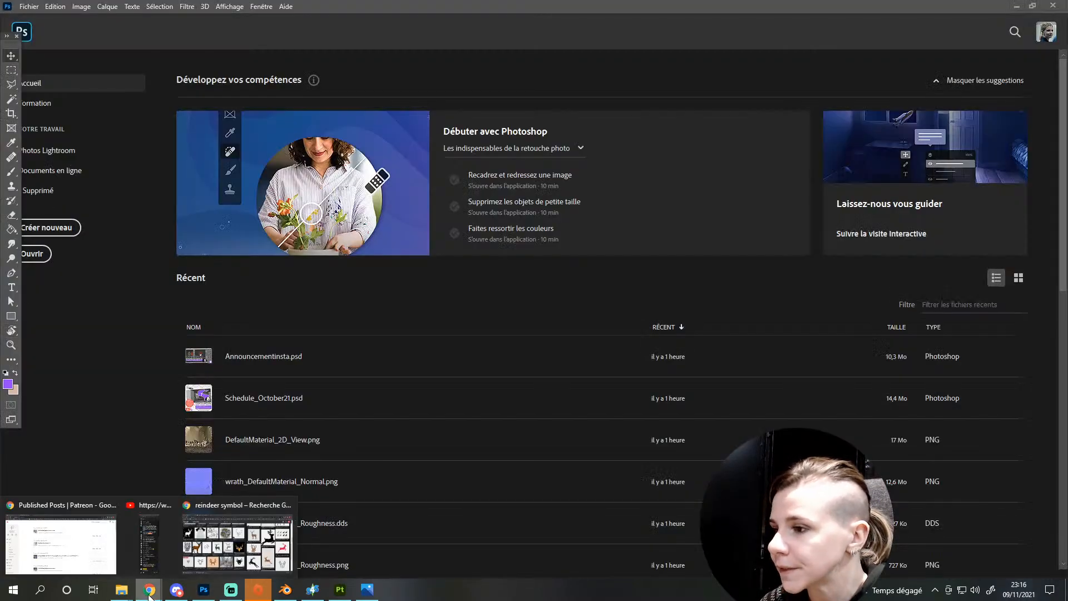
left_click(218, 503)
double_click(336, 5)
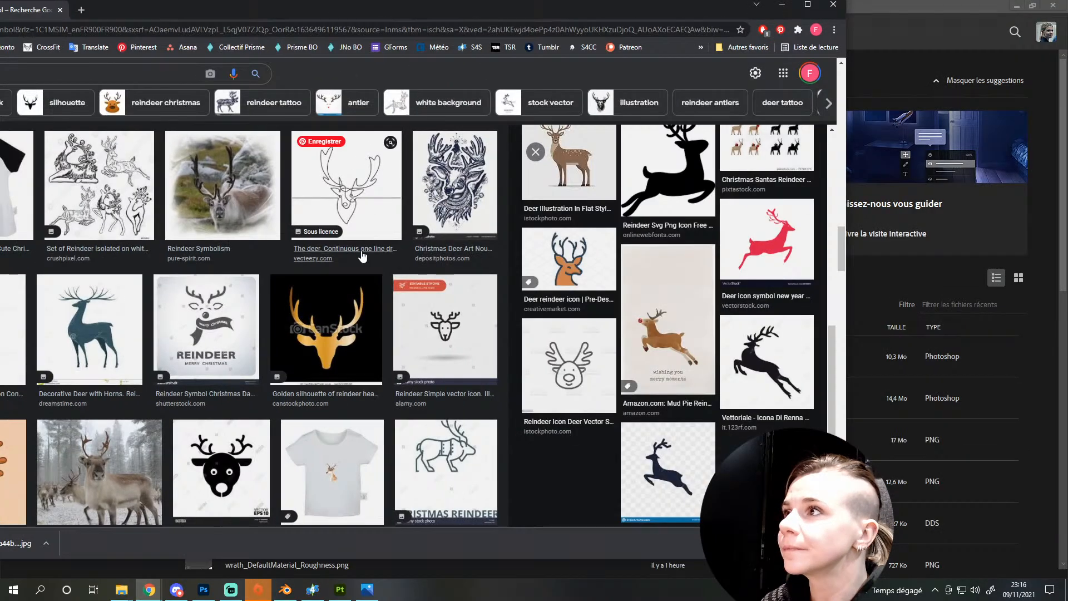
double_click(336, 10)
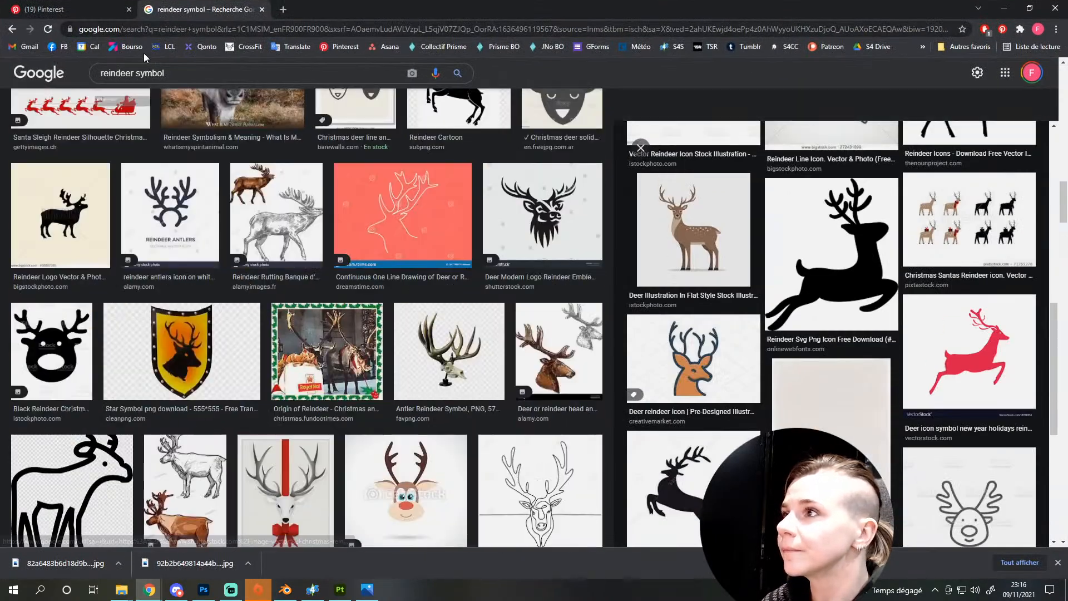
Change the Google image search to "reindeer png"
left_click(148, 72)
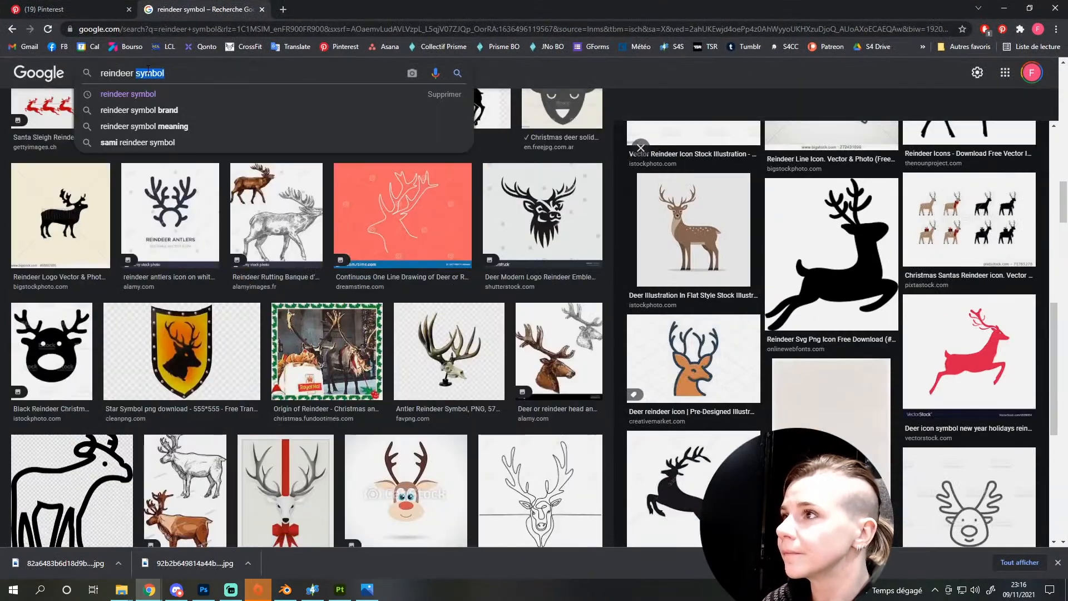
type("png")
key("Return")
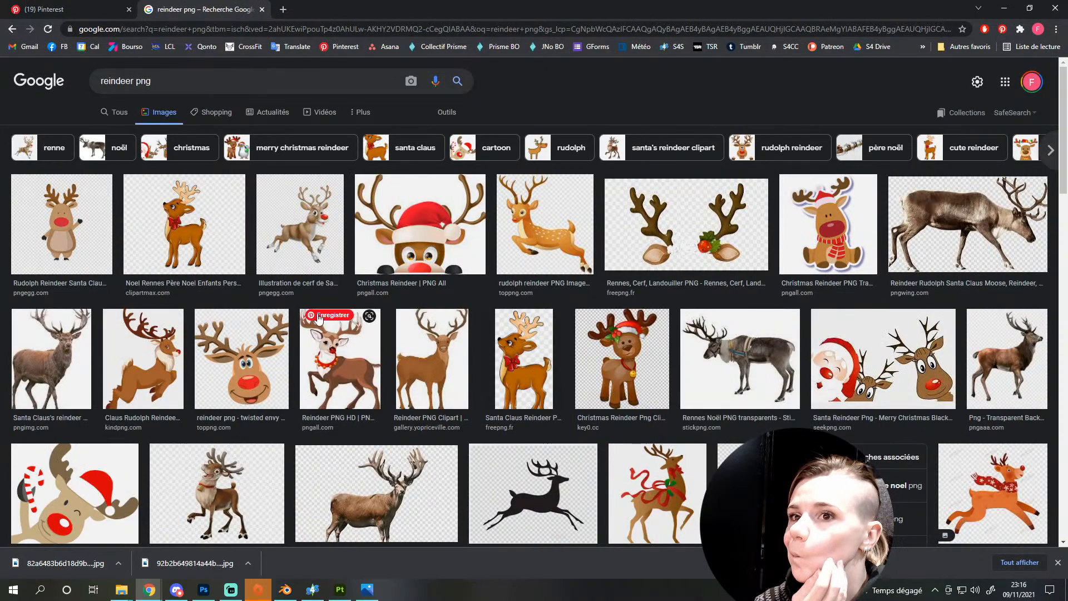
Change the image search to "reindeer icon" and copy the black leaping reindeer image from imgbin.com
double_click(174, 83)
type("icon")
key("Return")
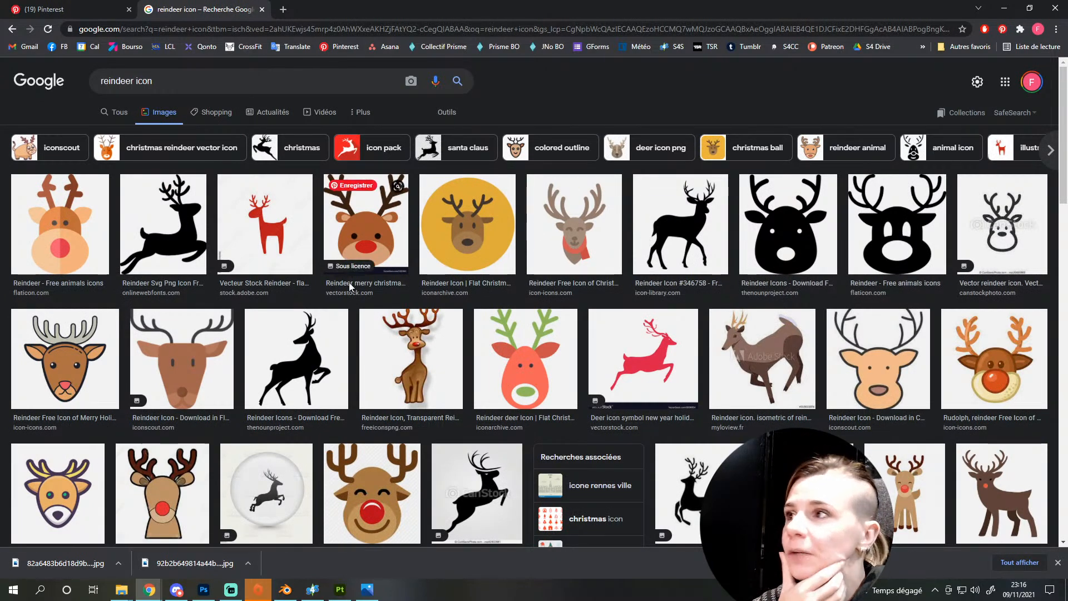
scroll(344, 321, "down", 4)
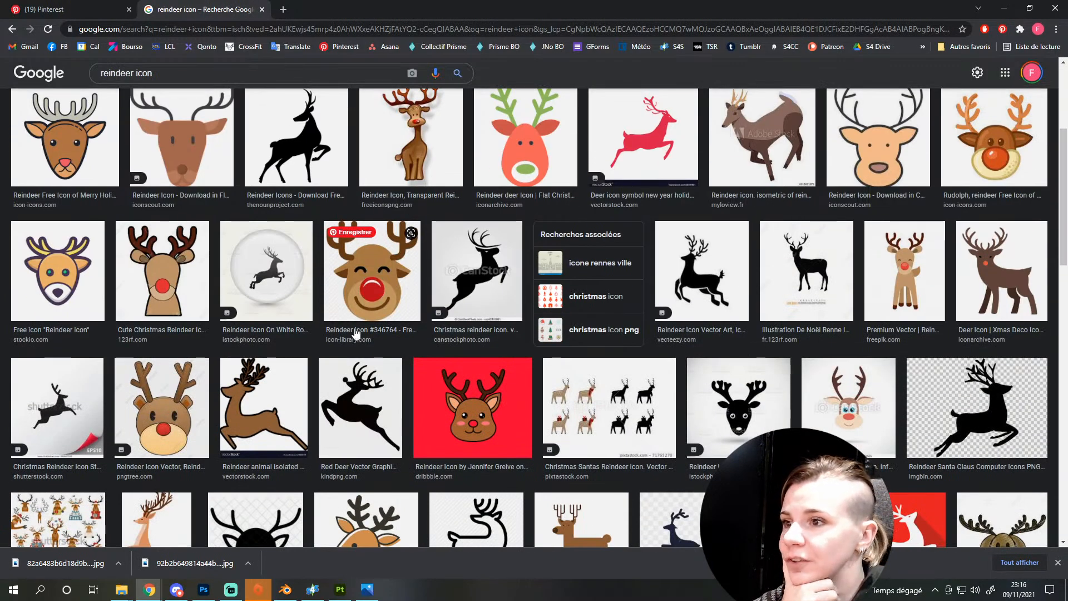
left_click(966, 425)
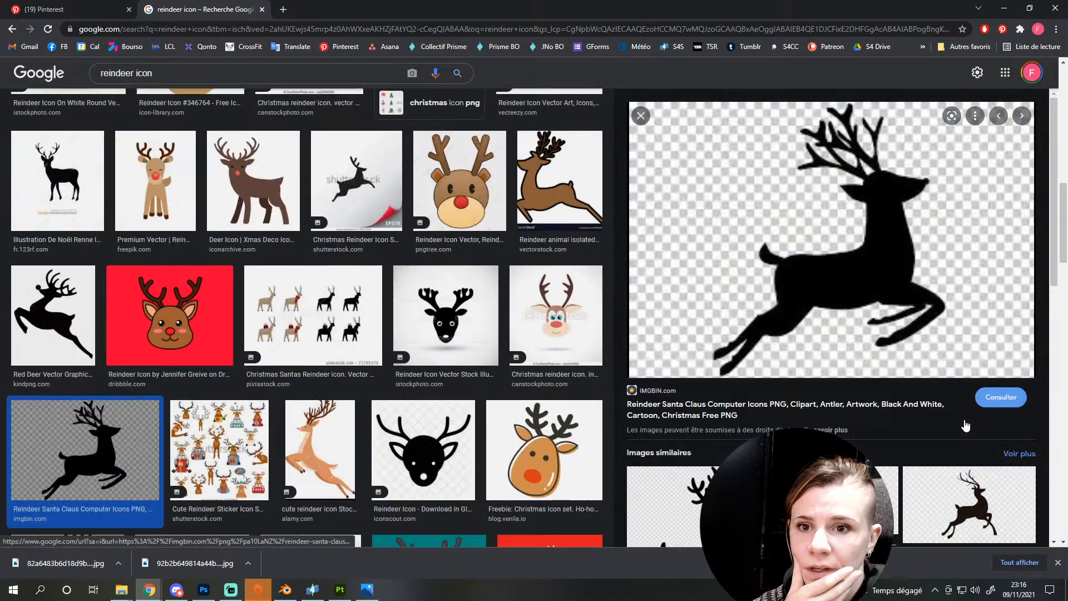
right_click(852, 253)
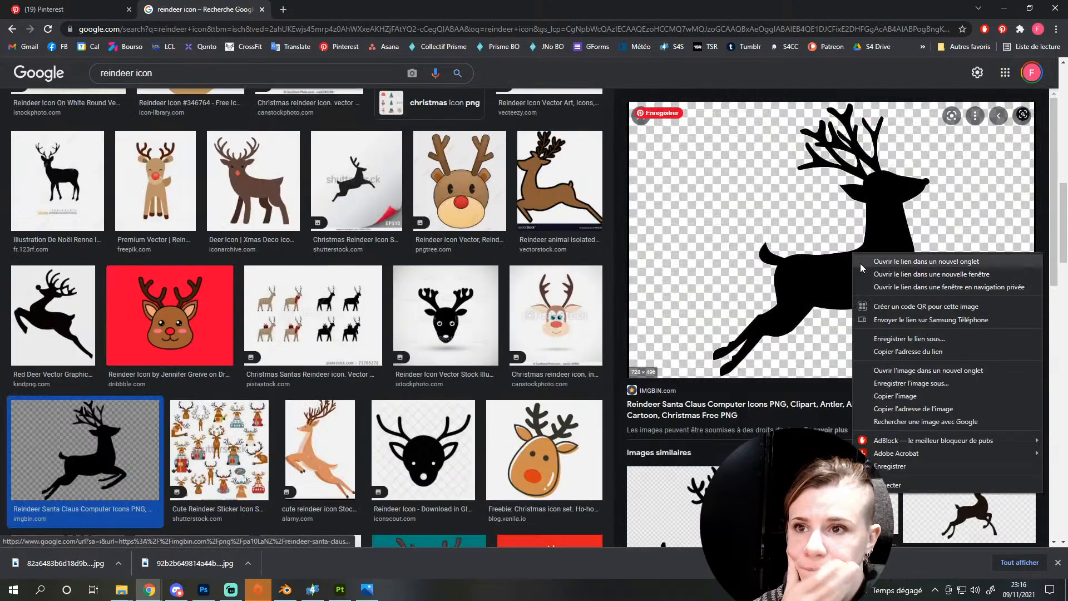
left_click(894, 396)
Switch to Photoshop, create a new 1024 x 1024 px document and paste the copied reindeer image into it
left_click(203, 590)
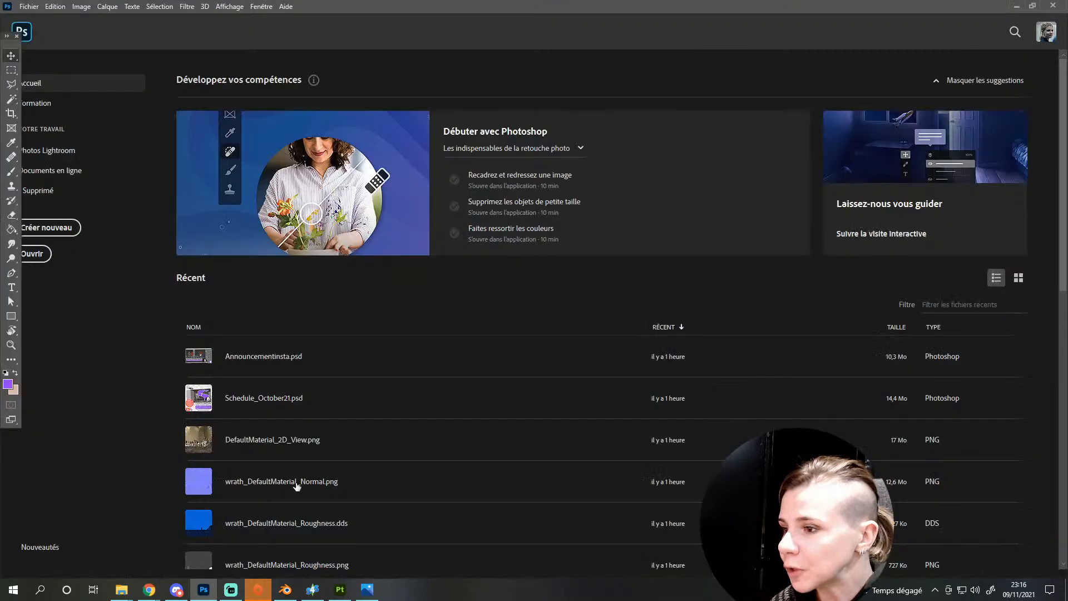
key("ctrl+n")
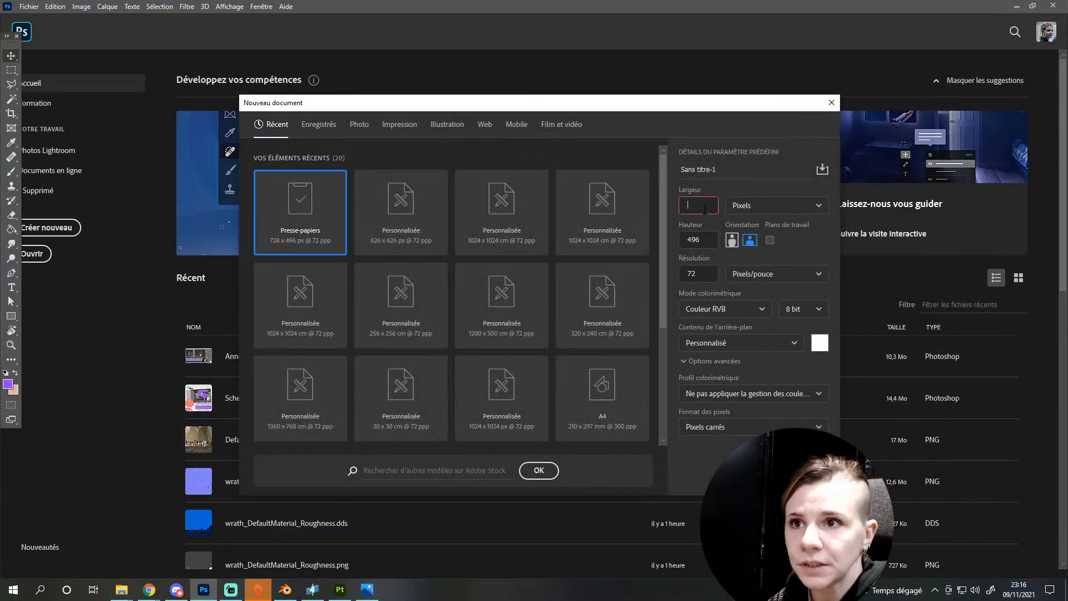
key("Tab")
key("Tab")
type("1")
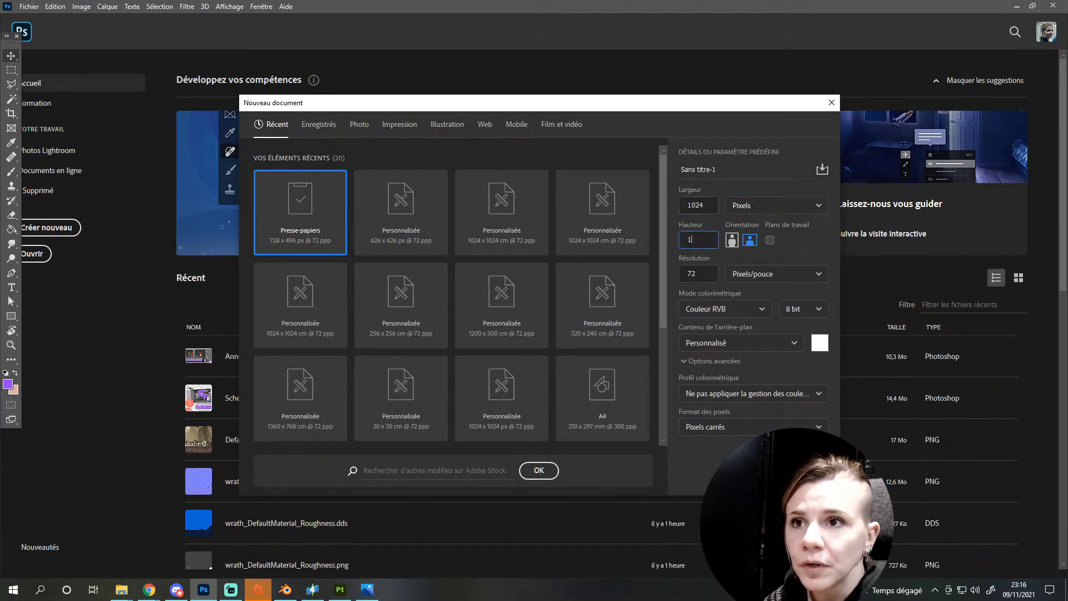
key("Return")
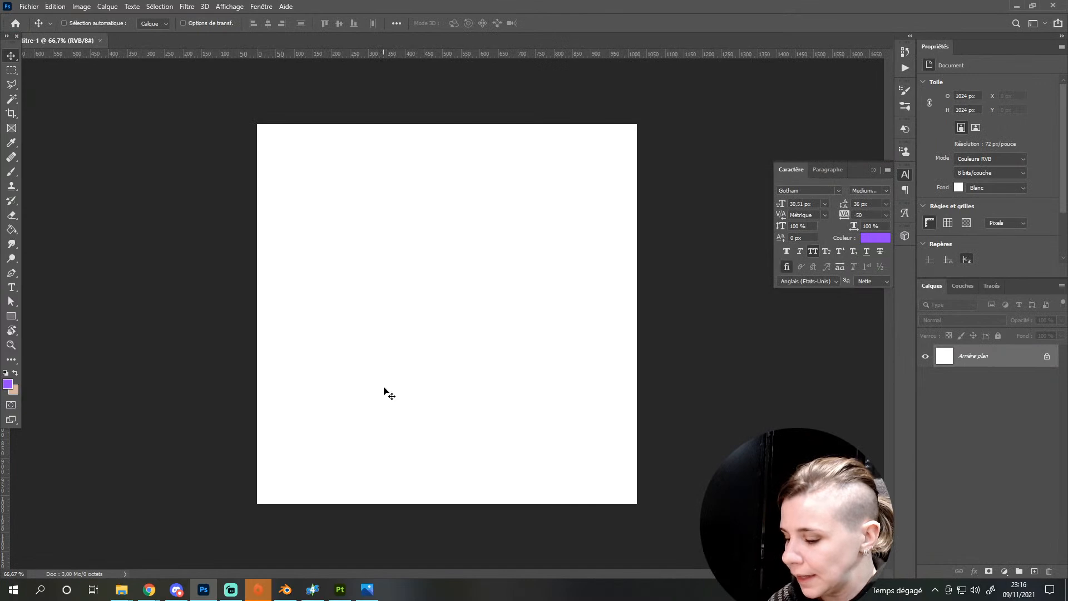
key("ctrl+v")
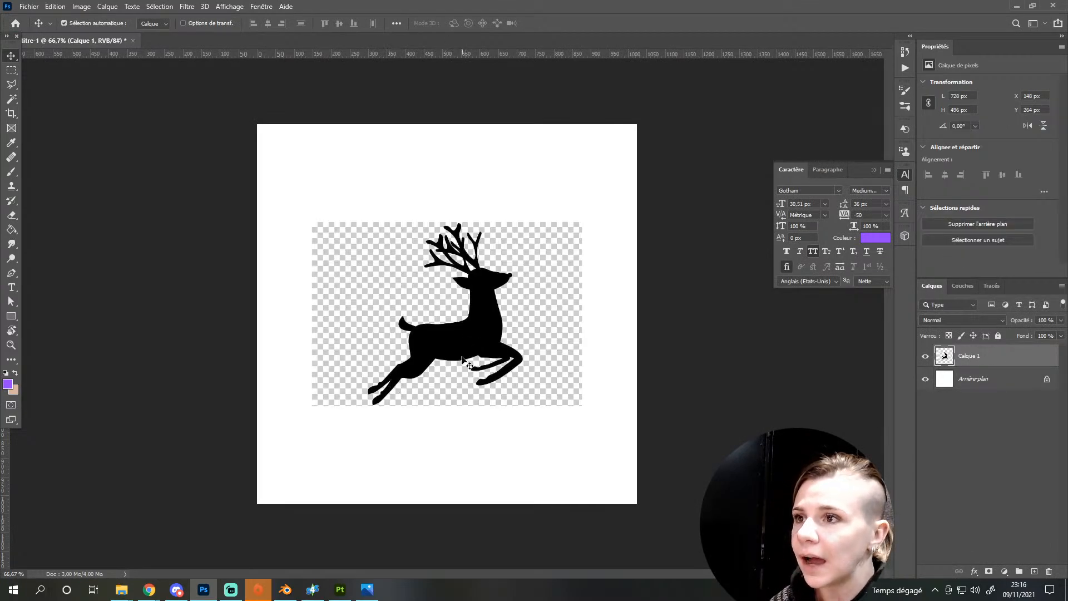
Select the black reindeer silhouette with the Magic Wand and copy it to a new layer
scroll(408, 407, "up", 5, "alt")
key("w")
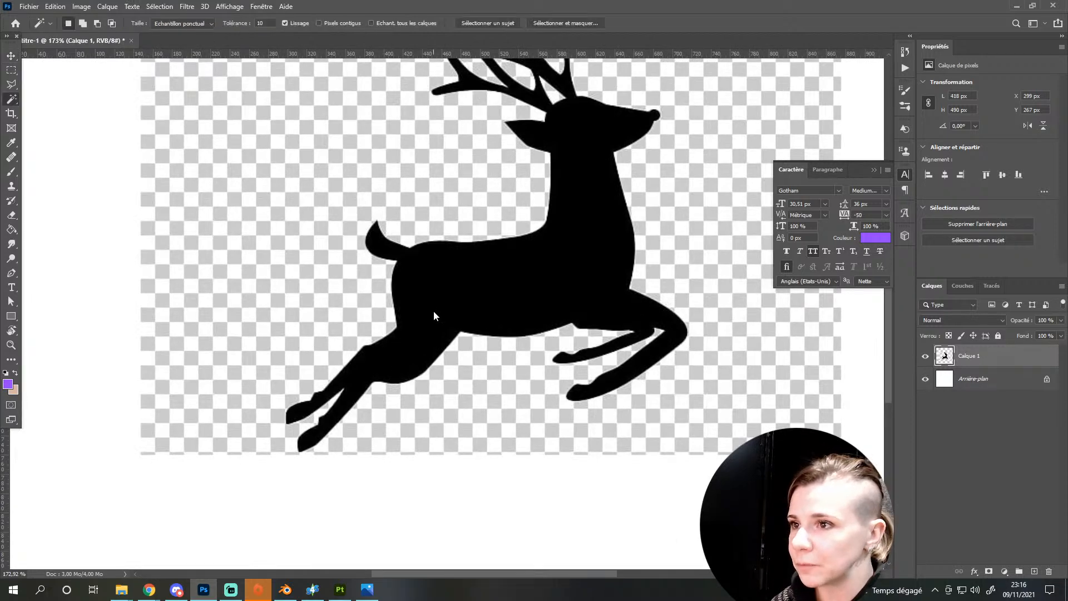
scroll(463, 328, "down", 2)
left_click(462, 328)
scroll(463, 328, "down", 3, "alt")
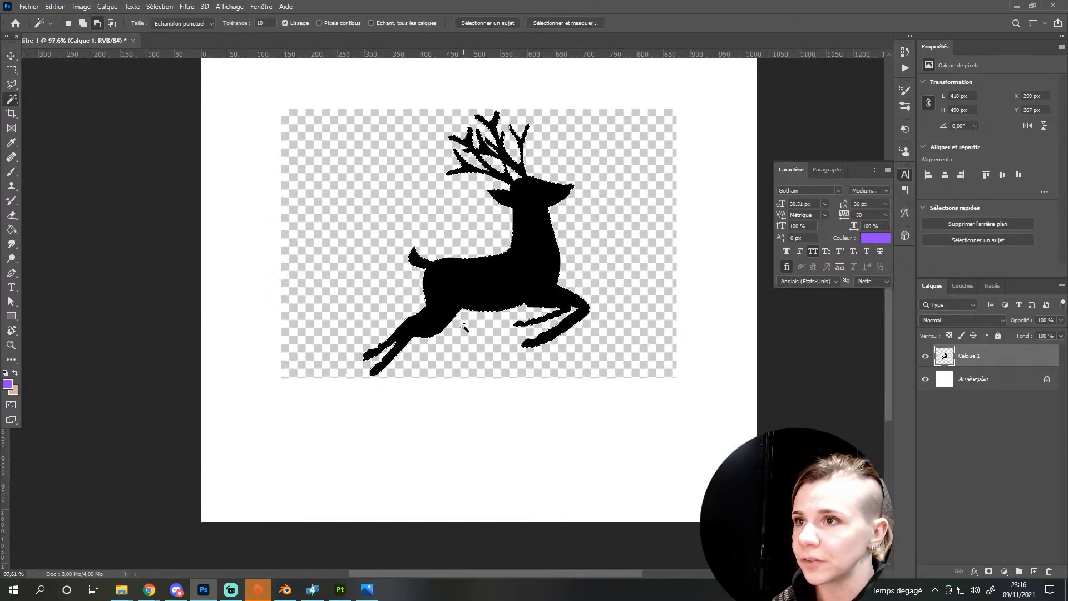
key("ctrl+j")
Clear the selection and delete the pasted layer containing the checkerboard background
key("ctrl+shift+i")
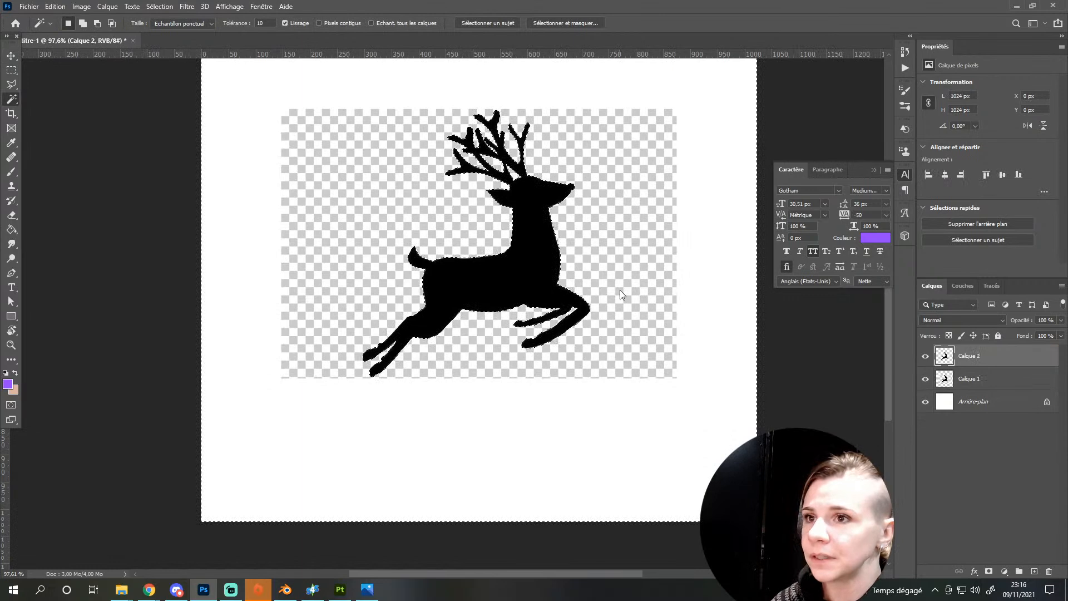
key("ctrl+d")
key("v")
left_click(606, 222)
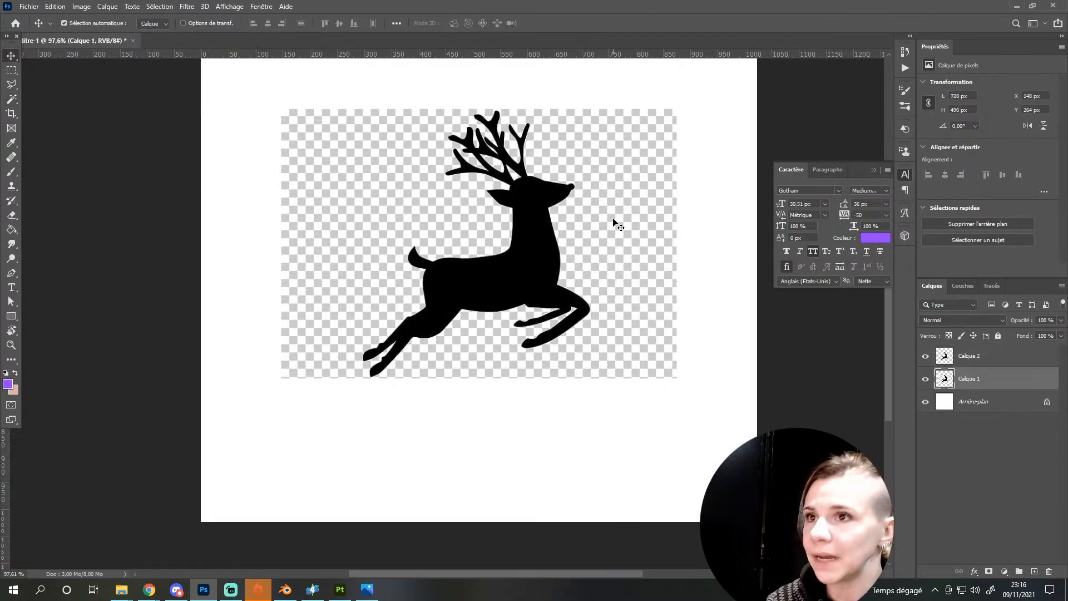
key("Delete")
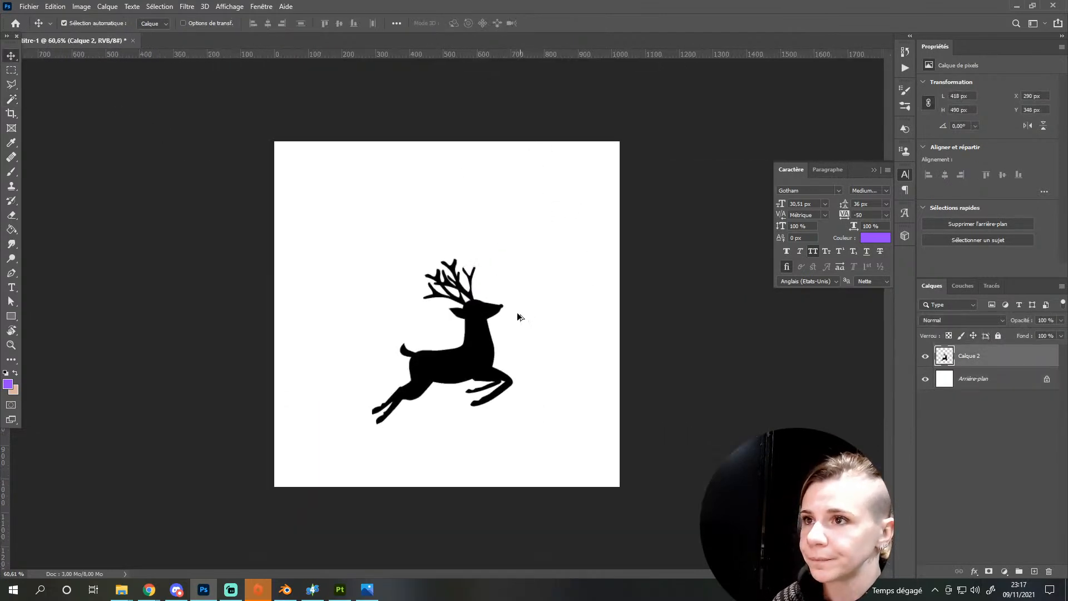
Scale the reindeer up proportionally to about 846 x 991 px and reposition it to fill the canvas
key("ctrl+t")
left_click_drag(442, 259, 442, 169, "alt")
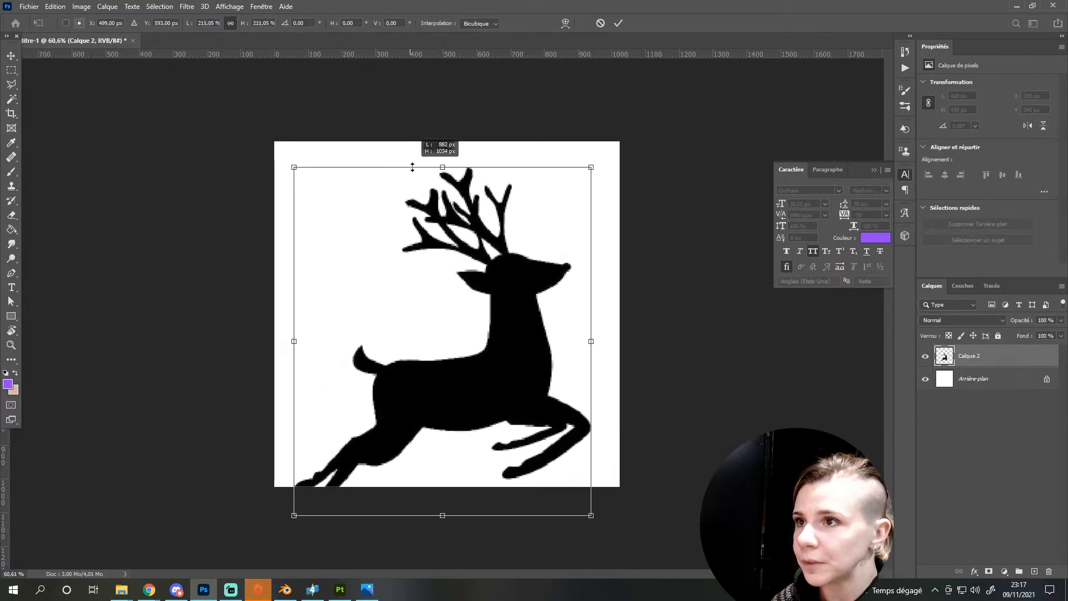
left_click_drag(428, 371, 423, 342)
left_click_drag(583, 485, 578, 481, "alt")
key("Return")
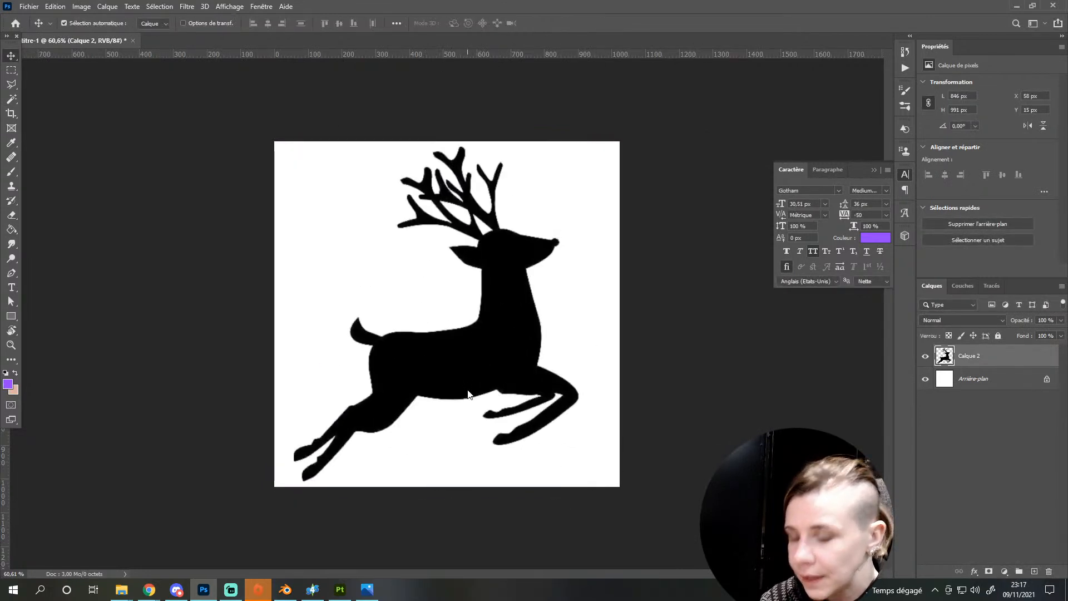
Darken the reindeer layer with Levels by raising the black input level close to the white end
key("ctrl+l")
mouse_move(842, 437)
left_mouse_down()
mouse_move(753, 436)
mouse_move(842, 437)
left_mouse_up()
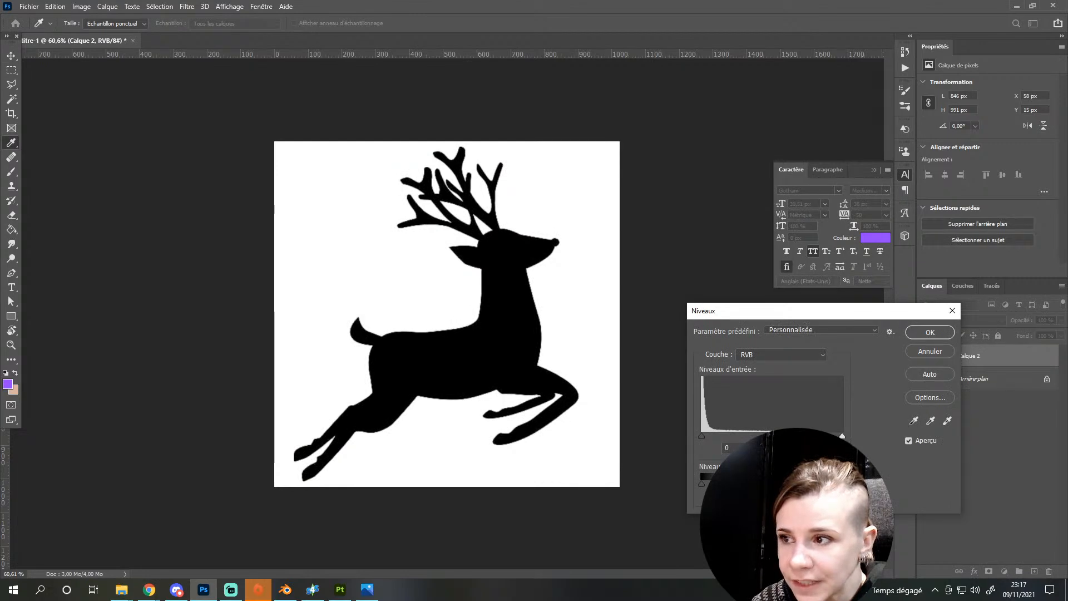
left_click_drag(702, 436, 813, 436)
key("Return")
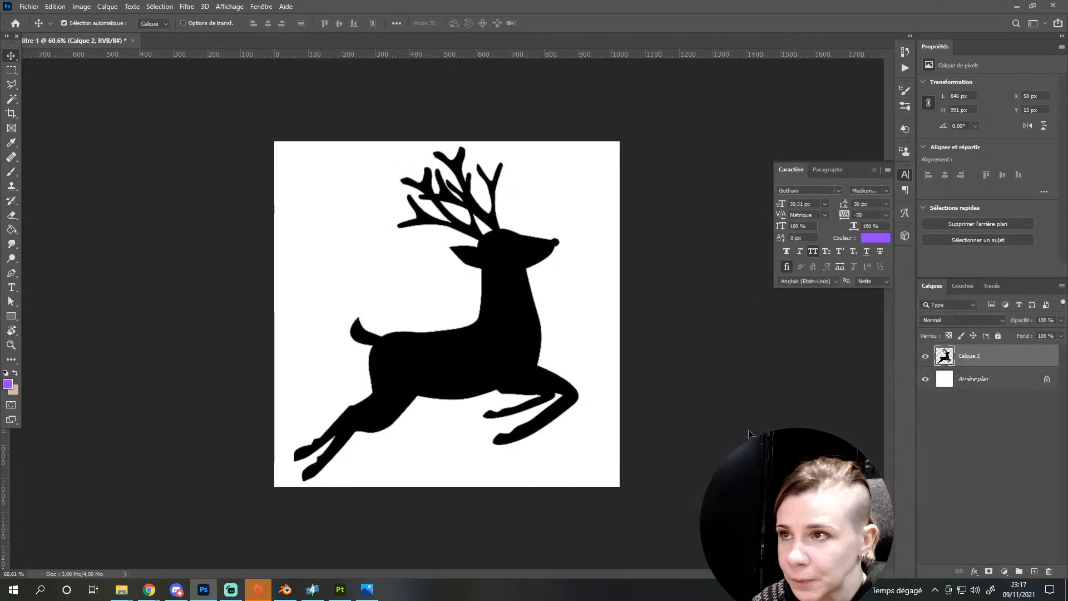
Invert the reindeer layer to white and the background layer to black
key("ctrl+i")
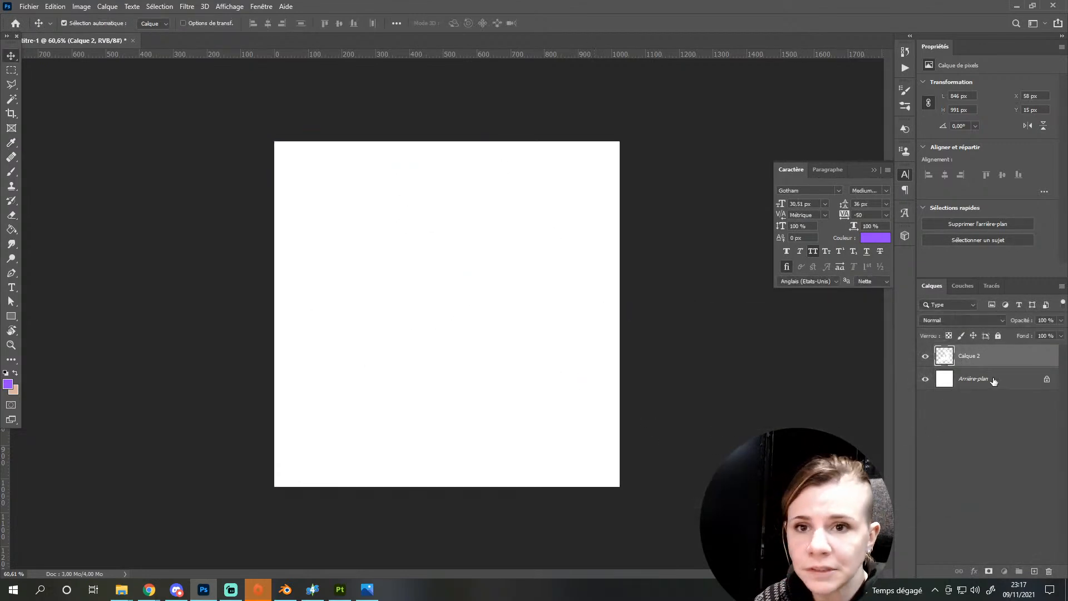
left_click(994, 380)
key("ctrl+i")
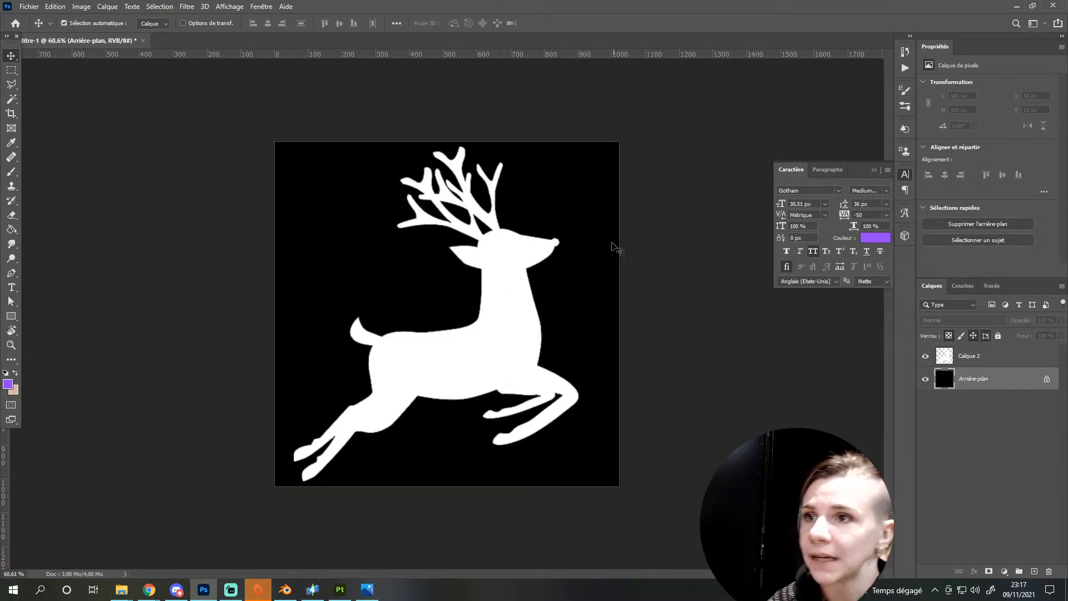
Save the reindeer image as a PNG named reideer in Furnitures > 153-Rustic xmas > 5-Socks
key("ctrl+shift+s")
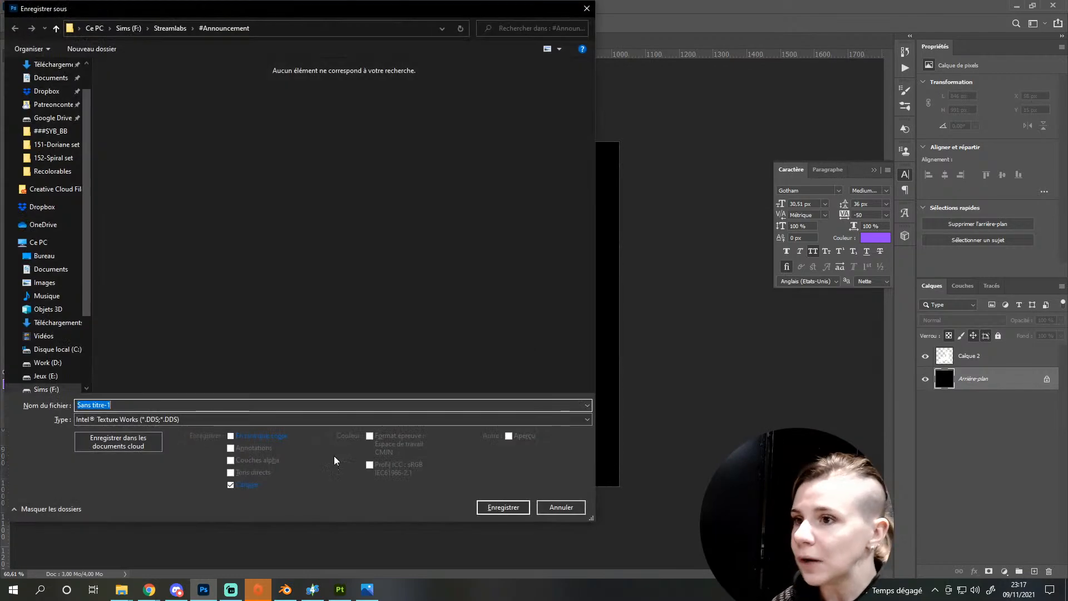
left_click(142, 419)
left_click(139, 370)
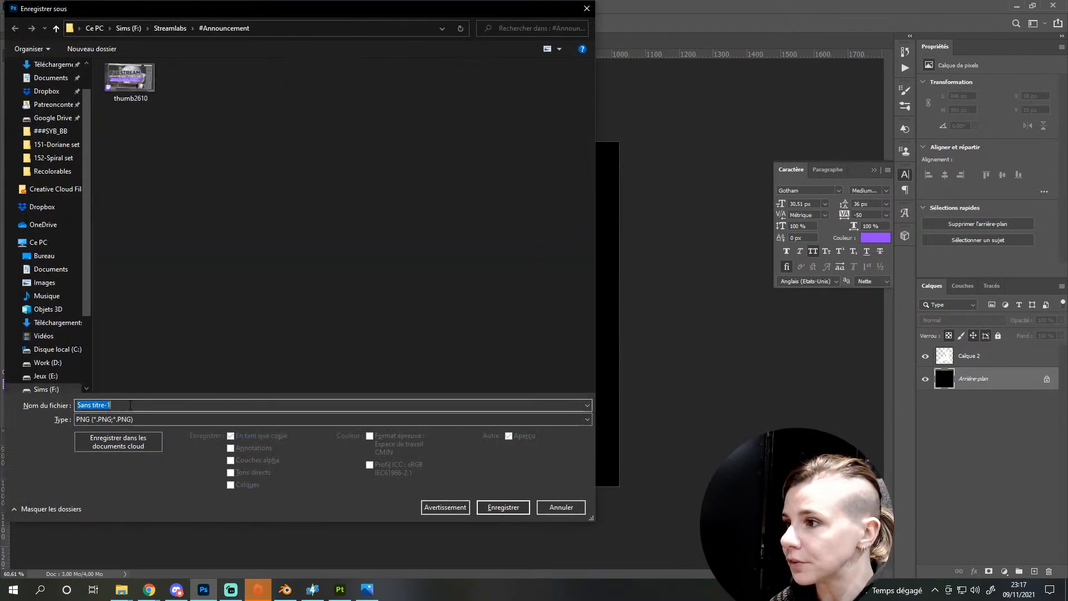
type("reideer")
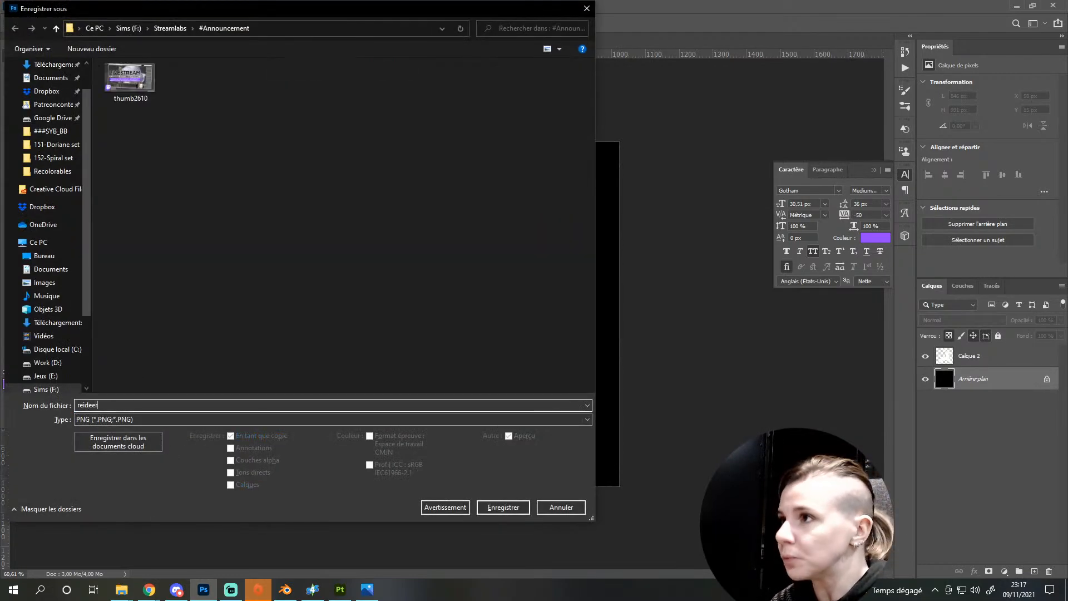
left_click(127, 29)
double_click(206, 83)
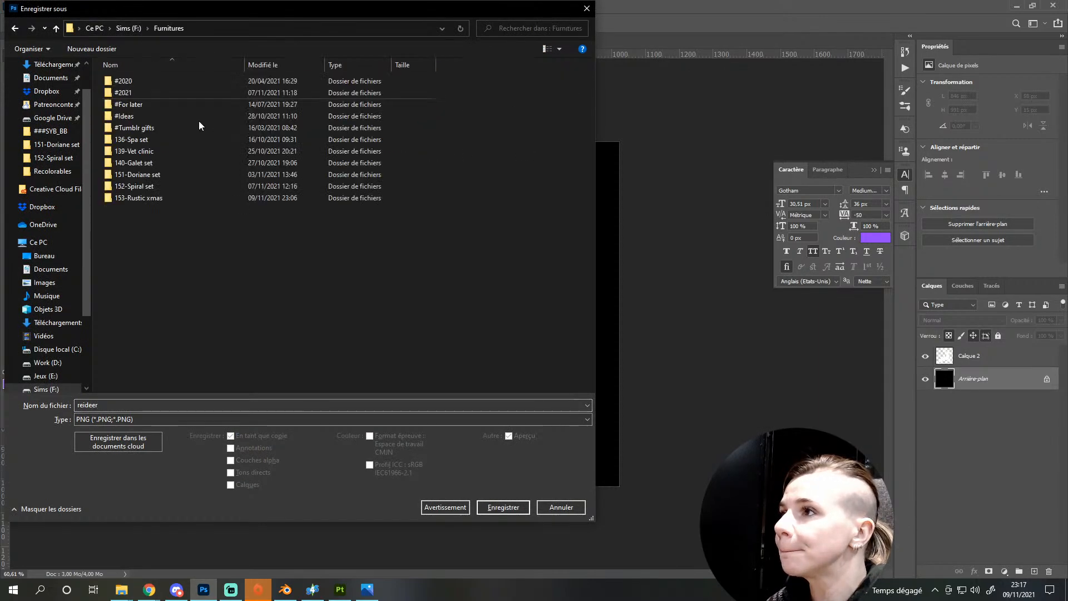
double_click(137, 198)
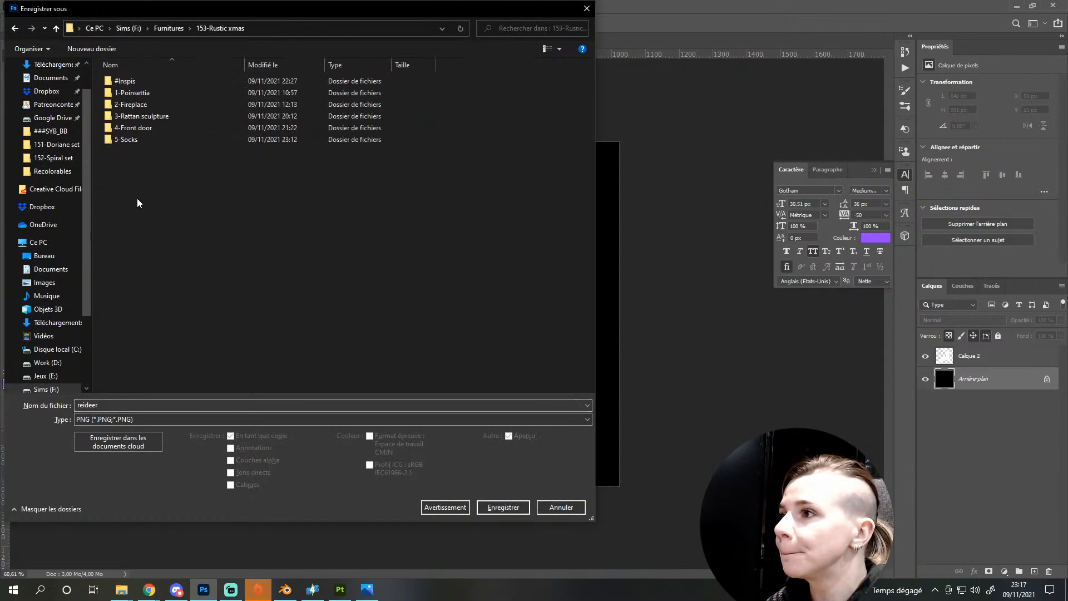
double_click(136, 143)
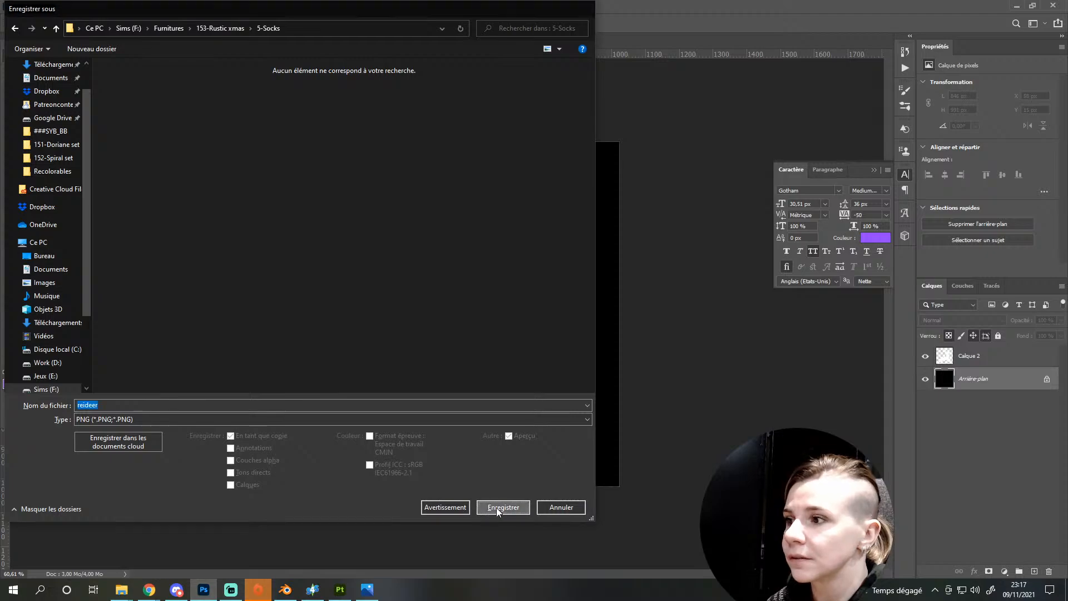
left_click(499, 508)
left_click(652, 190)
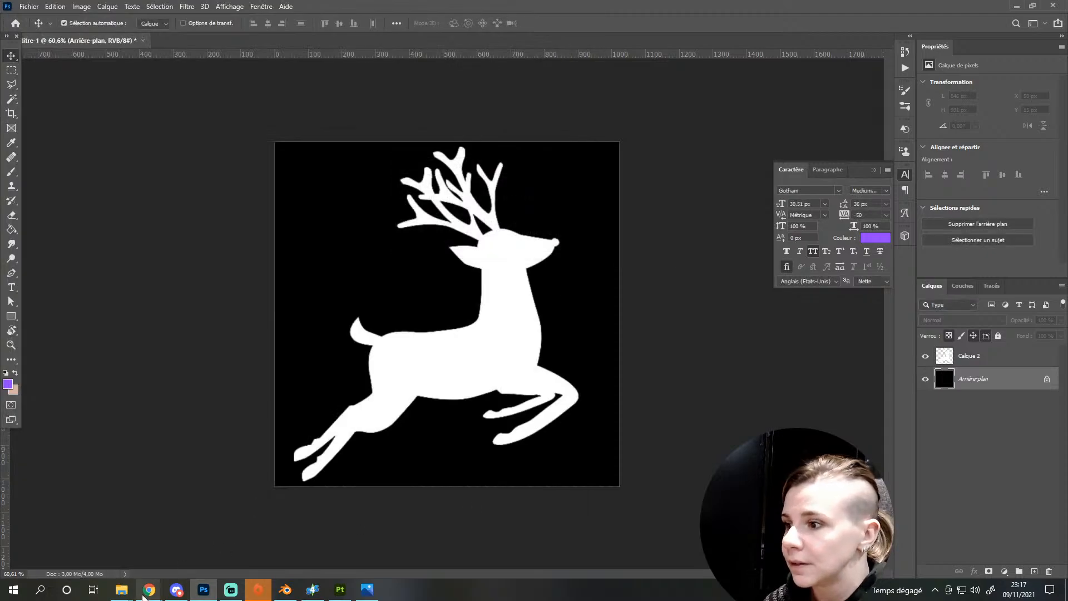
Switch to the Google Images window in Chrome and search for "snowflake icon"
mouse_move(149, 590)
left_click(244, 551)
double_click(145, 73)
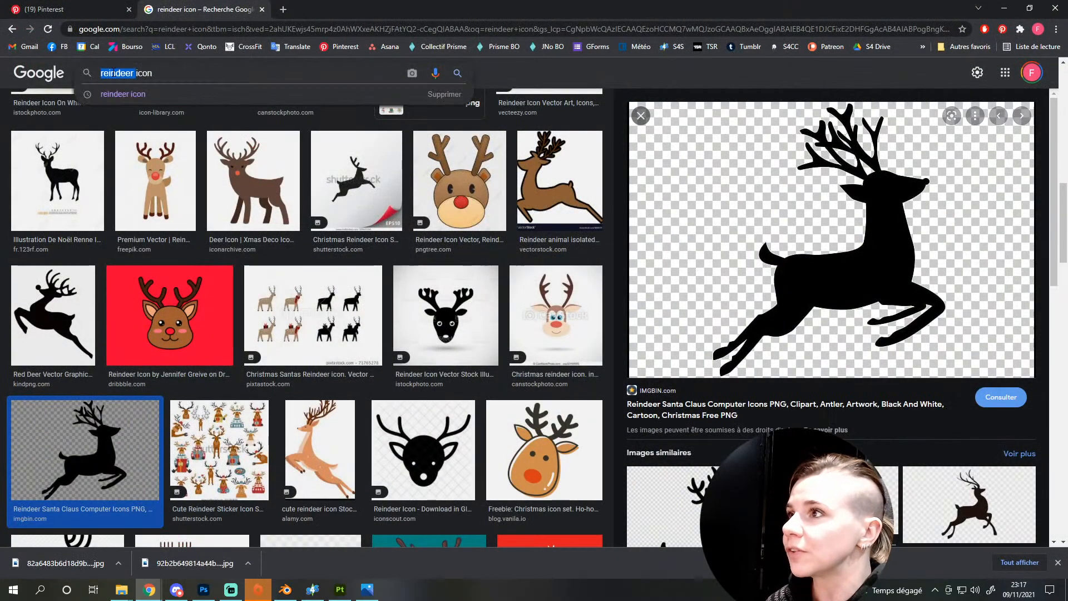
type("sno ")
type("fl")
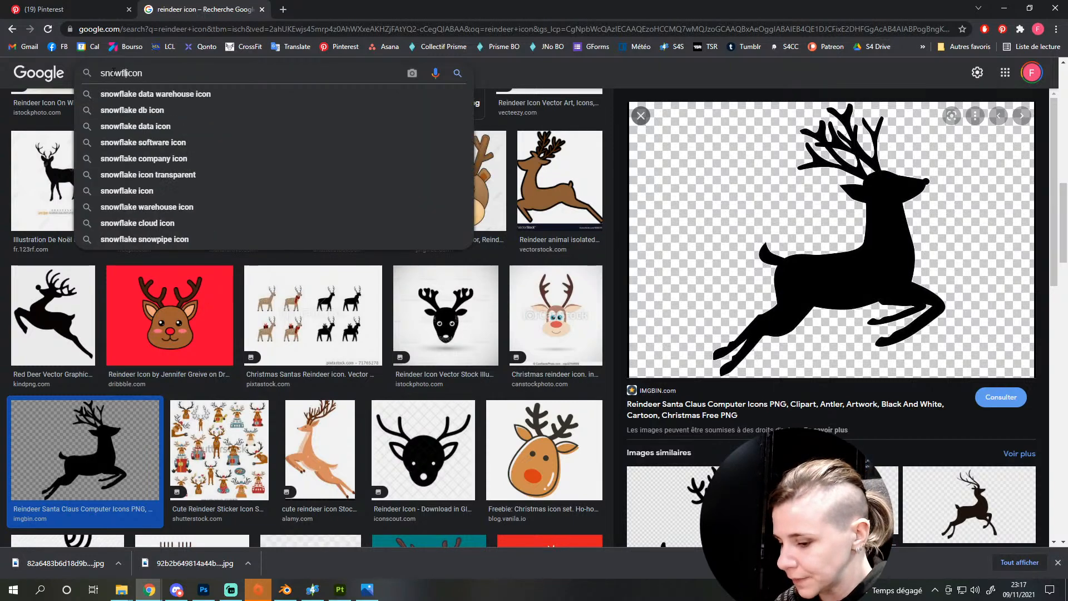
type("ake")
key("Return")
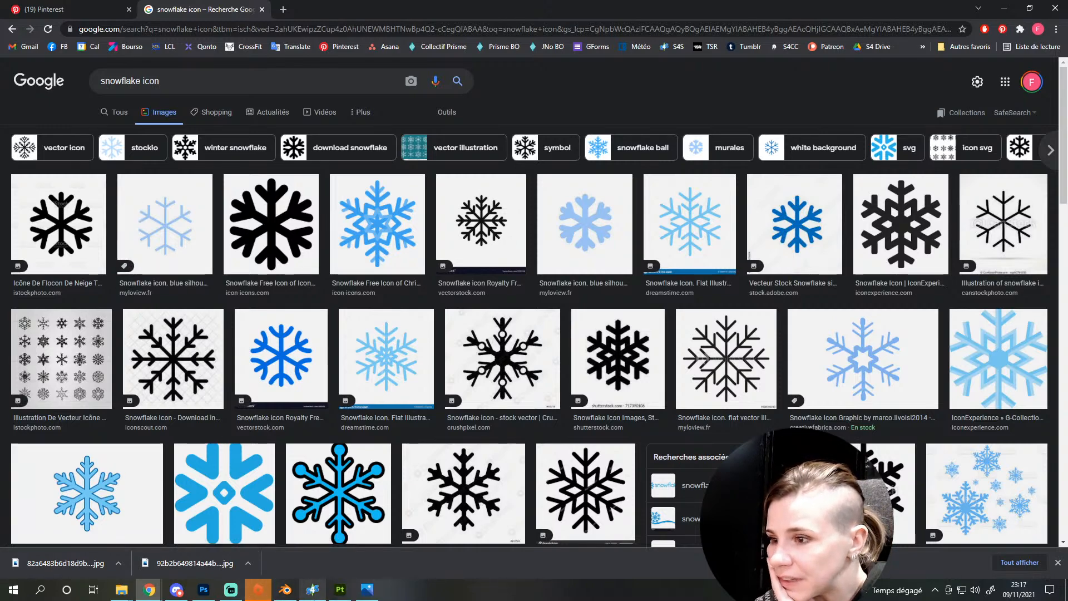
Check the stocking reference photo, preview similar snowflake icons and copy the light blue Dreamstime snowflake image
left_click(367, 591)
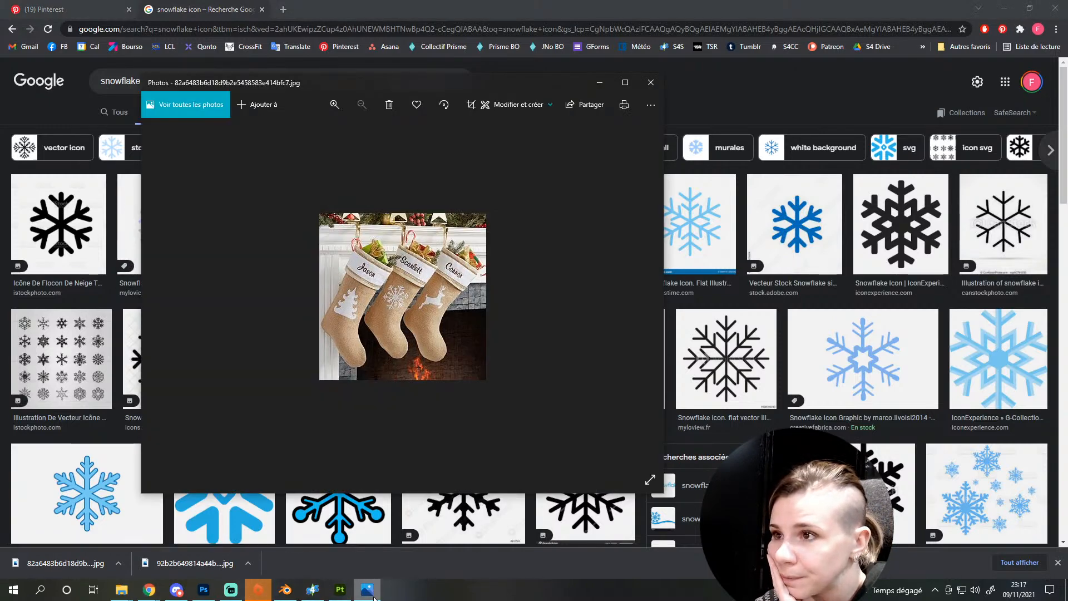
left_click(371, 592)
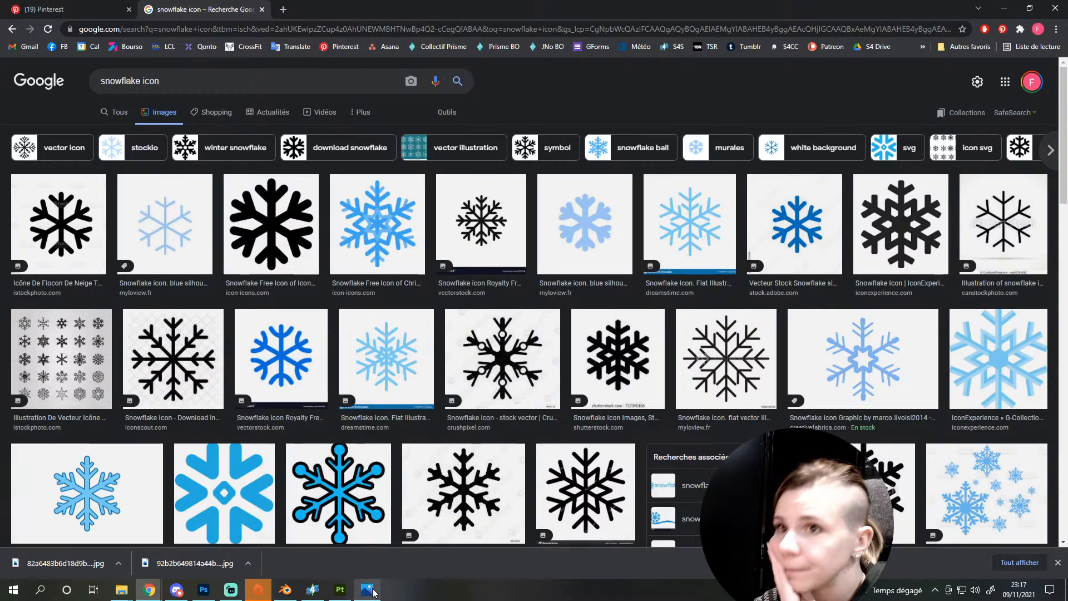
left_click(382, 247)
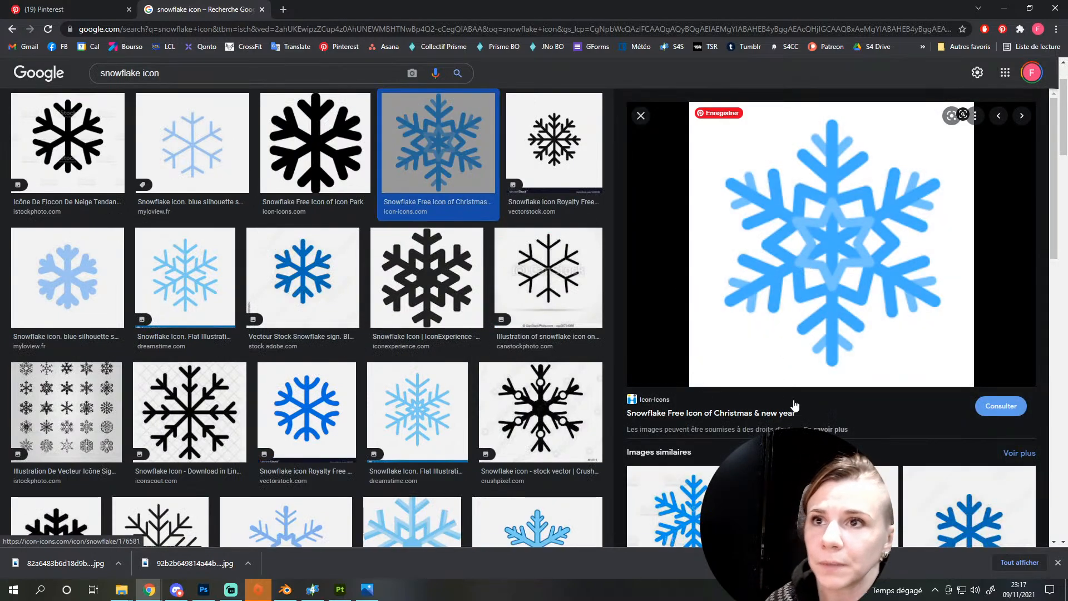
scroll(801, 367, "down", 3)
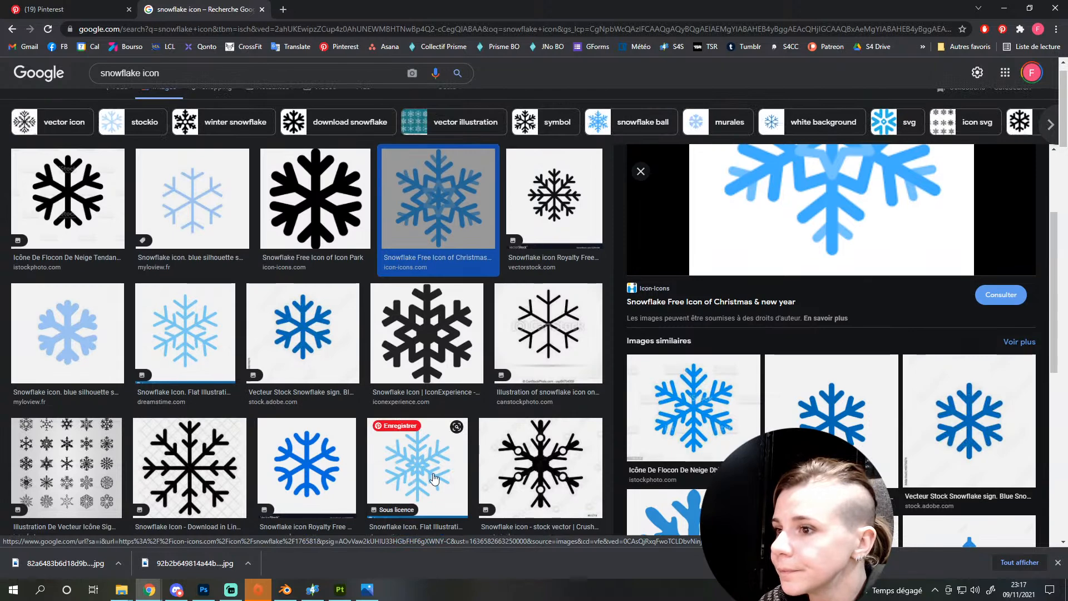
left_click(417, 423)
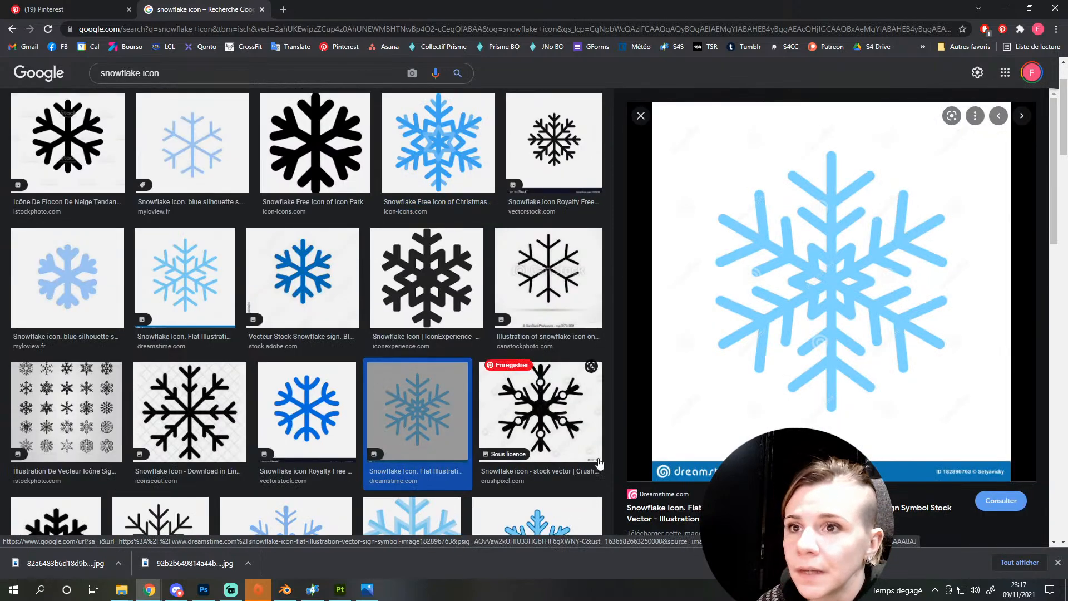
right_click(843, 297)
left_click(884, 442)
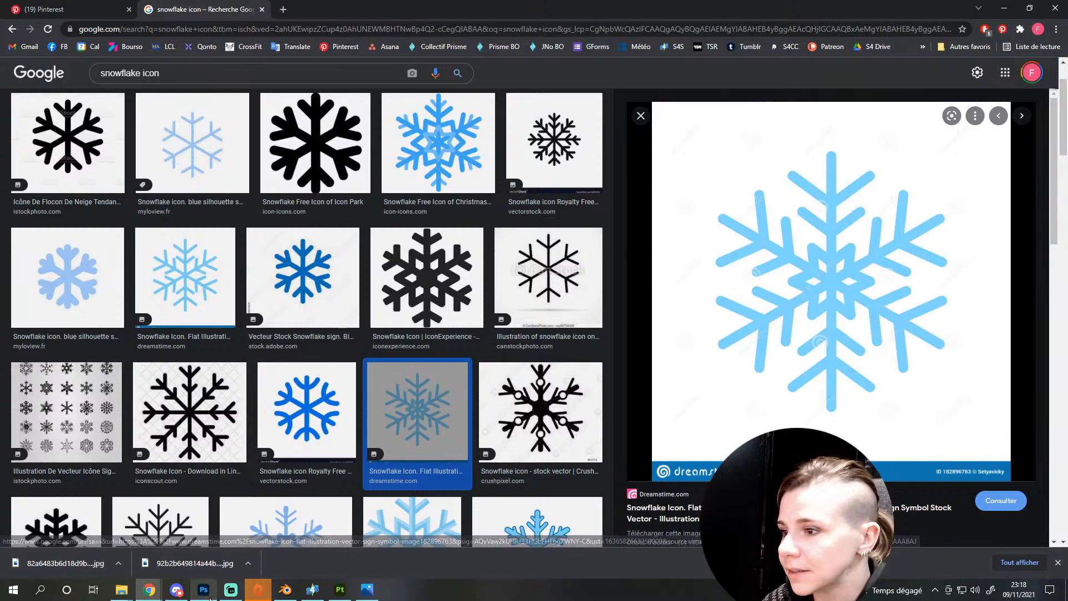
Switch back to Photoshop and undo the reindeer edits back to an empty layer above the black background
key("alt+Tab")
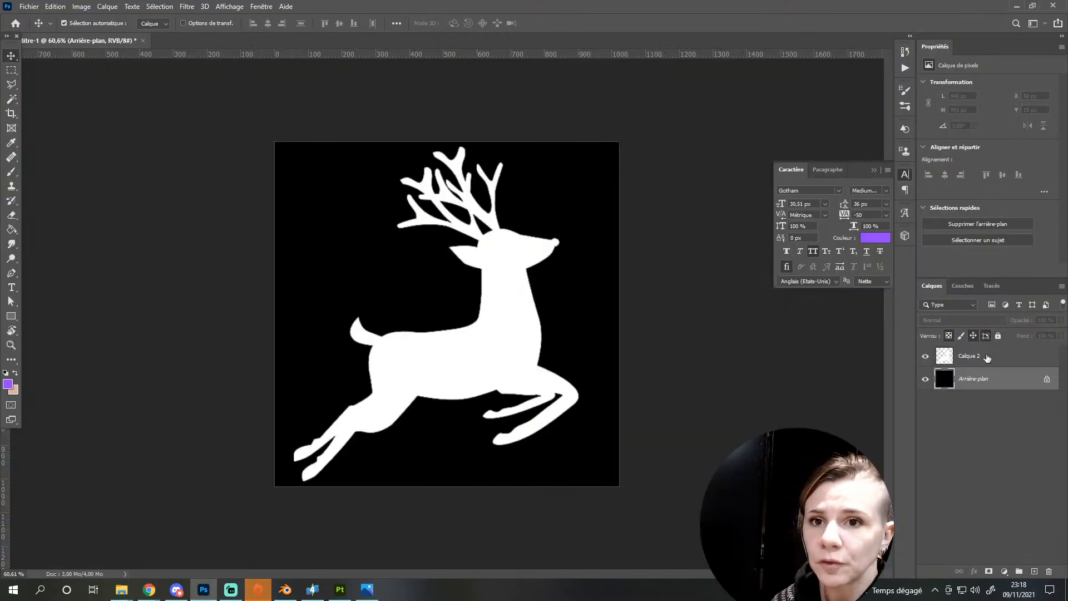
key("ctrl+z")
key("ctrl+z")
key("ctrl+z")
key("ctrl+z")
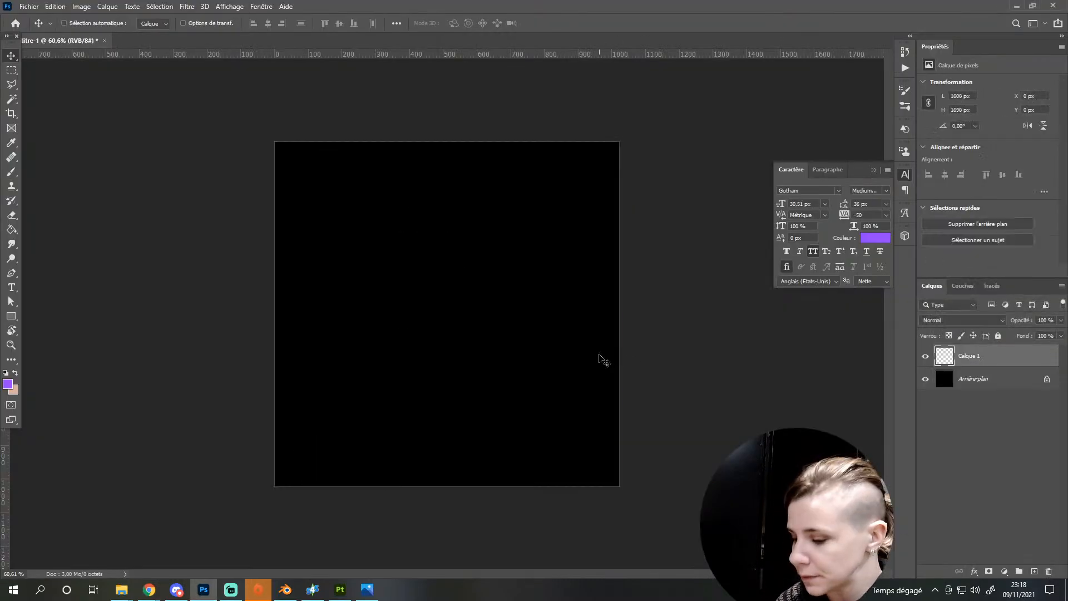
Paste the snowflake image, scale it proportionally to about 1226 x 1294 px and centre it on the canvas
key("ctrl+v")
key("ctrl+t")
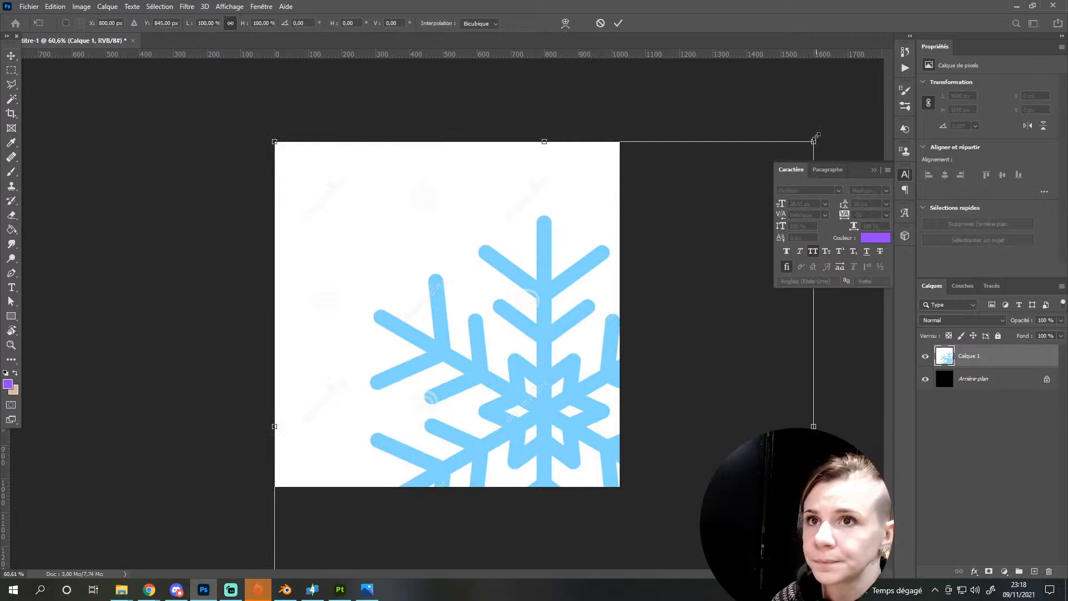
left_click_drag(816, 135, 751, 206)
left_click_drag(512, 425, 447, 320)
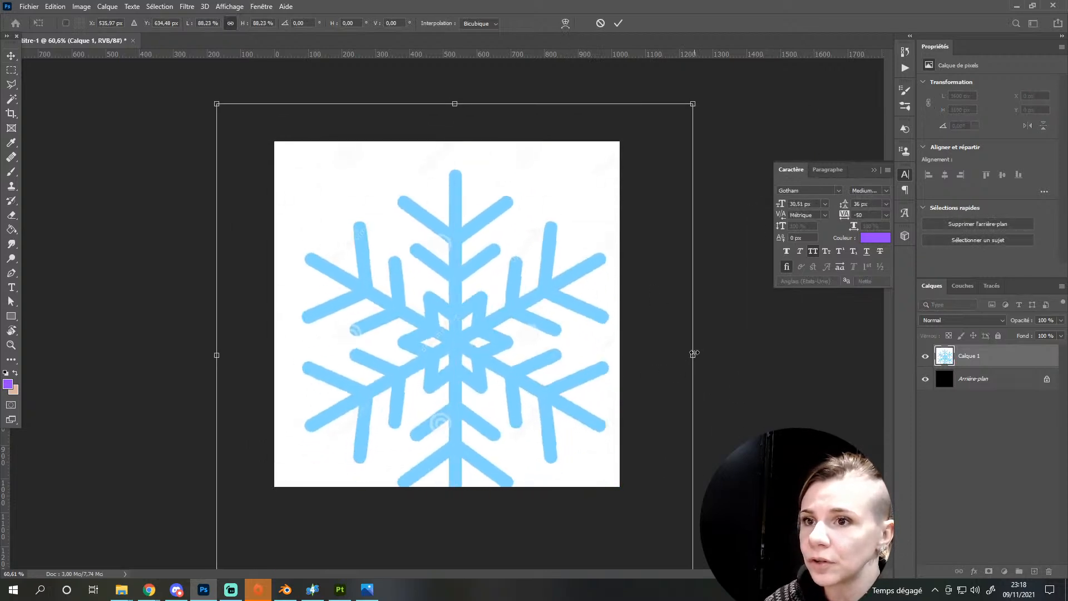
left_click_drag(694, 353, 629, 367)
left_click_drag(449, 396, 468, 367)
key("Return")
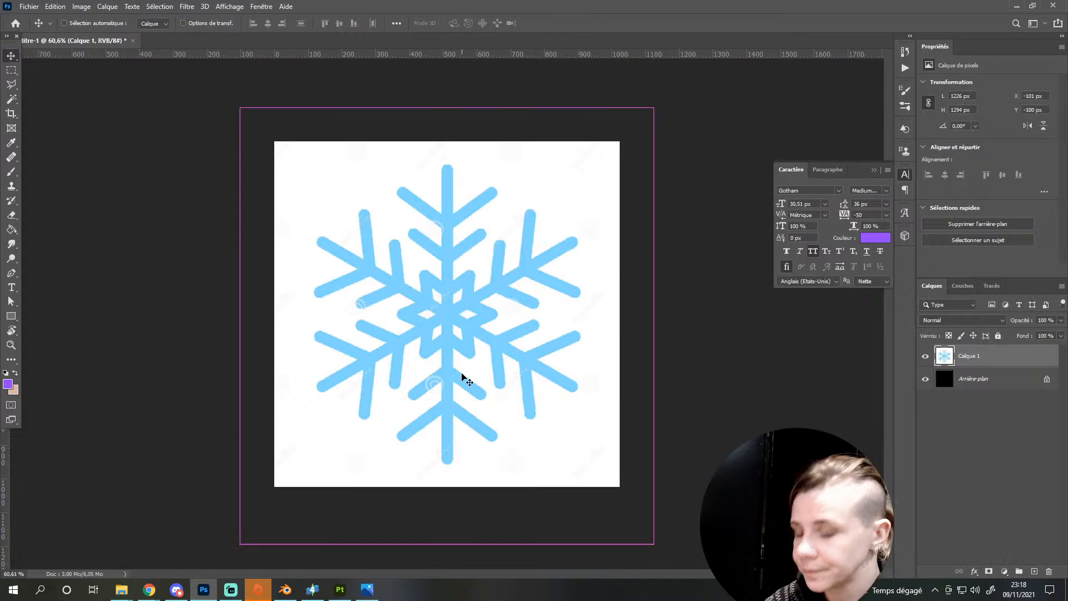
Increase the snowflake layer's contrast with Levels, lowering the white input level and raising the black input level to 110
key("ctrl+l")
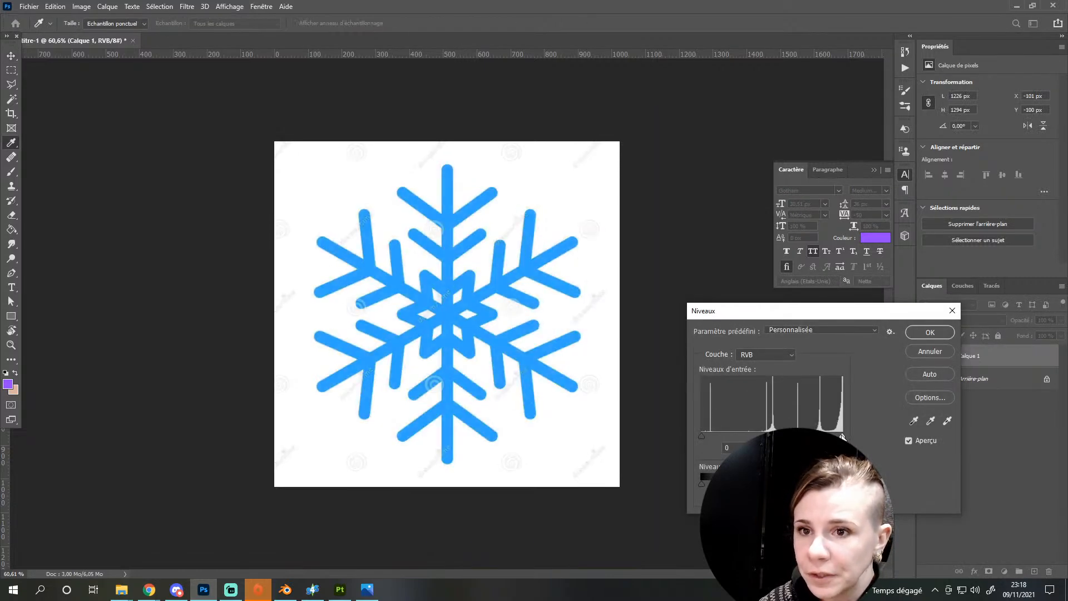
left_click_drag(842, 436, 822, 436)
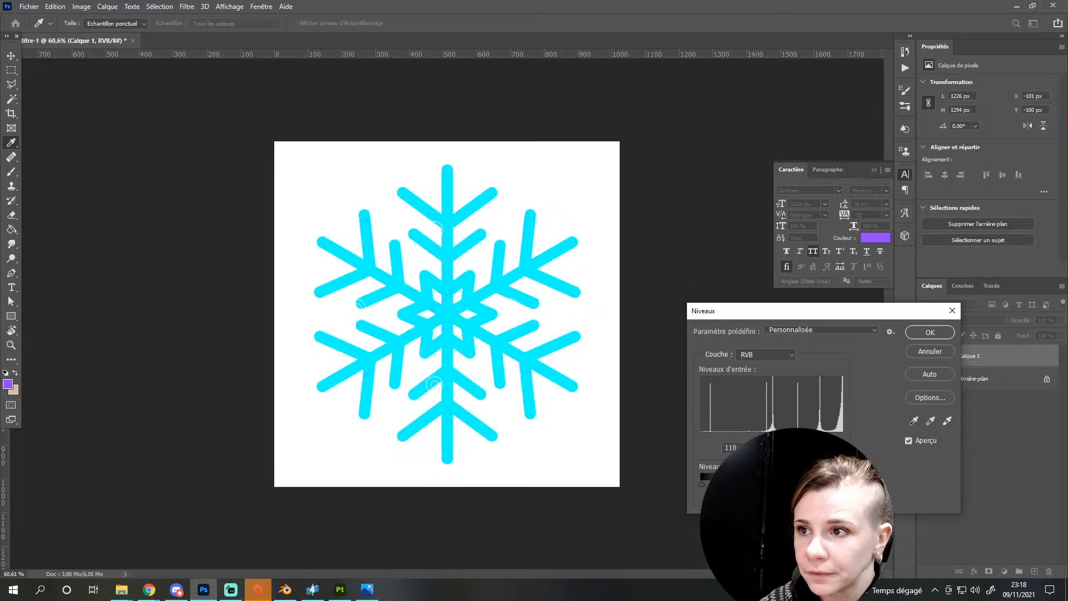
key("Return")
Desaturate the snowflake layer with Hue/Saturation and darken the snowflake to solid black with Levels
key("ctrl+u")
left_click_drag(871, 453, 807, 436)
key("Return")
key("ctrl+l")
key("Return")
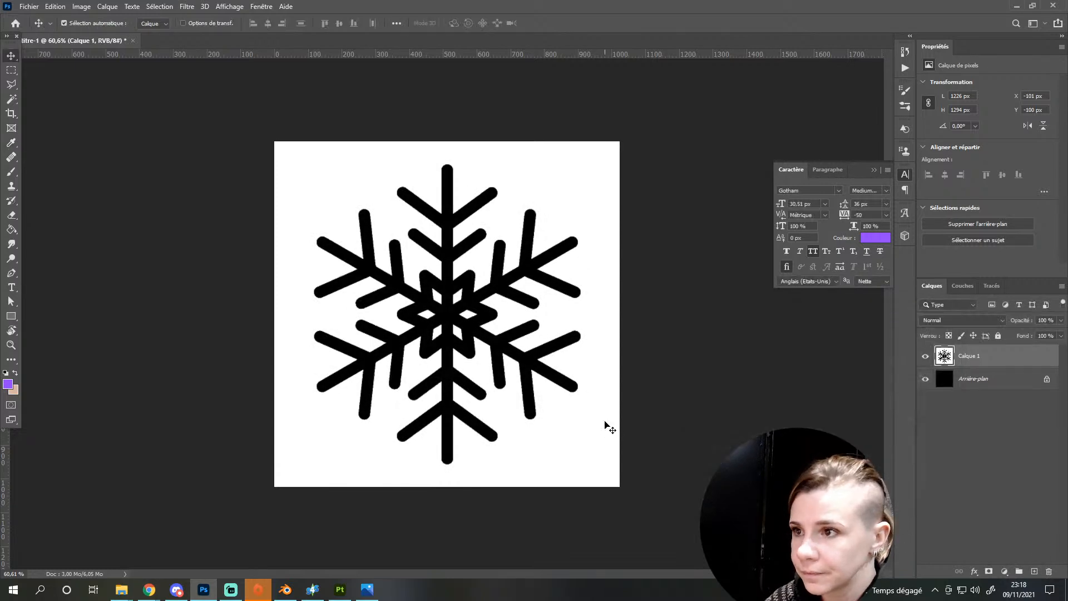
Select the black snowflake with the Magic Wand, copy it to its own layer and delete the white-background layer
key("v")
key("w")
left_click(449, 436)
key("ctrl+j")
left_click(969, 379)
key("Delete")
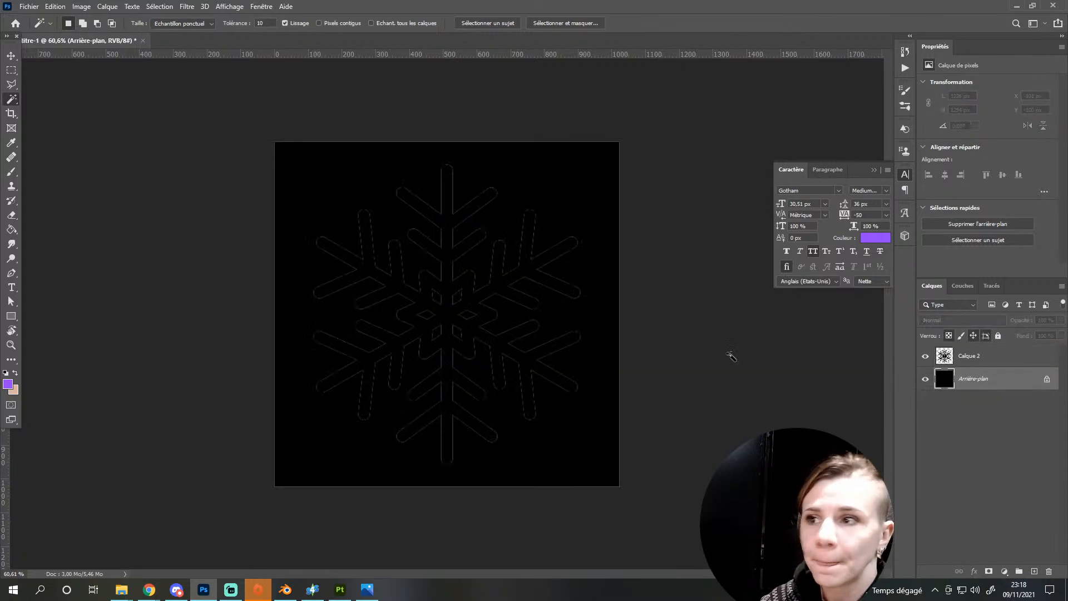
key("ctrl+u")
left_click_drag(871, 479, 977, 476)
key("Return")
key("ctrl+z")
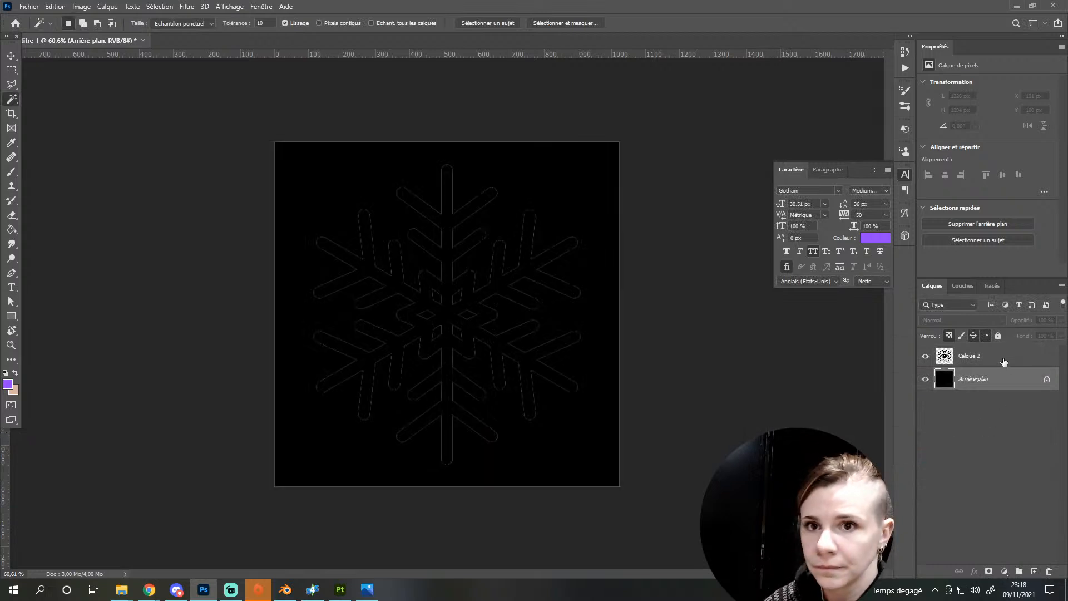
Turn the isolated snowflake layer white by setting its Lightness to +100 with Hue/Saturation
left_click(969, 356)
key("ctrl+u")
left_click_drag(871, 476, 977, 477)
key("Return")
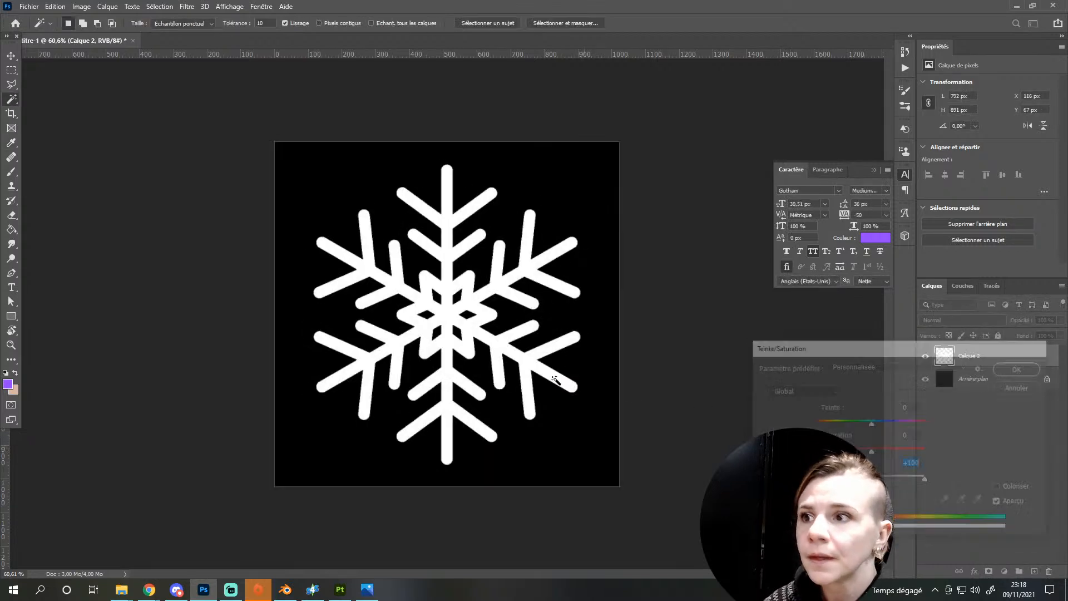
key("v")
left_click_drag(450, 322, 449, 328)
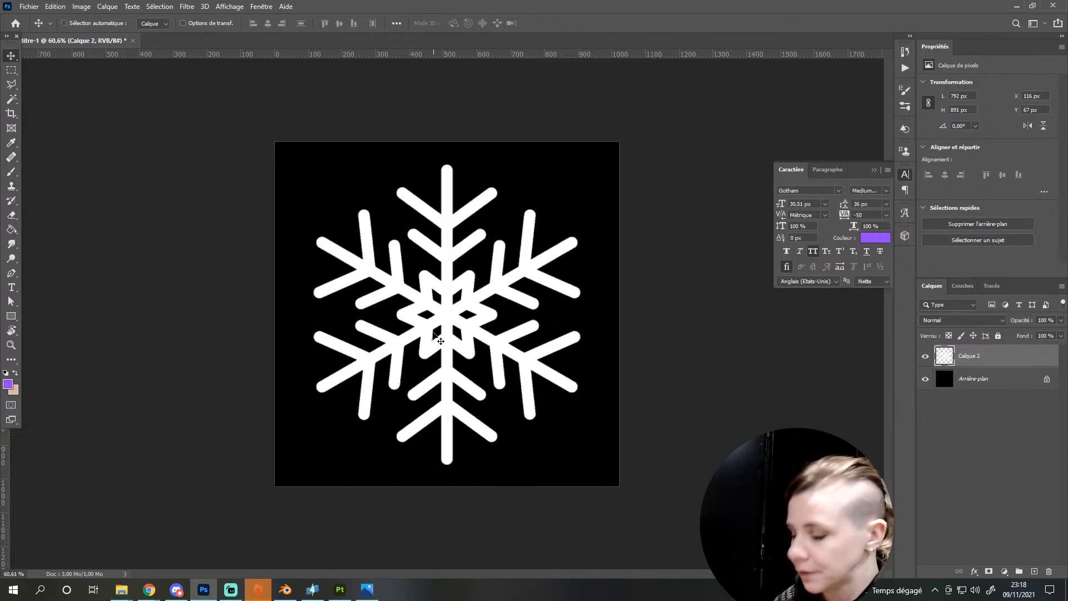
Save the white-on-black snowflake as a PNG named snowflake in the 5-Socks folder
key("ctrl+shift+s")
left_click(137, 419)
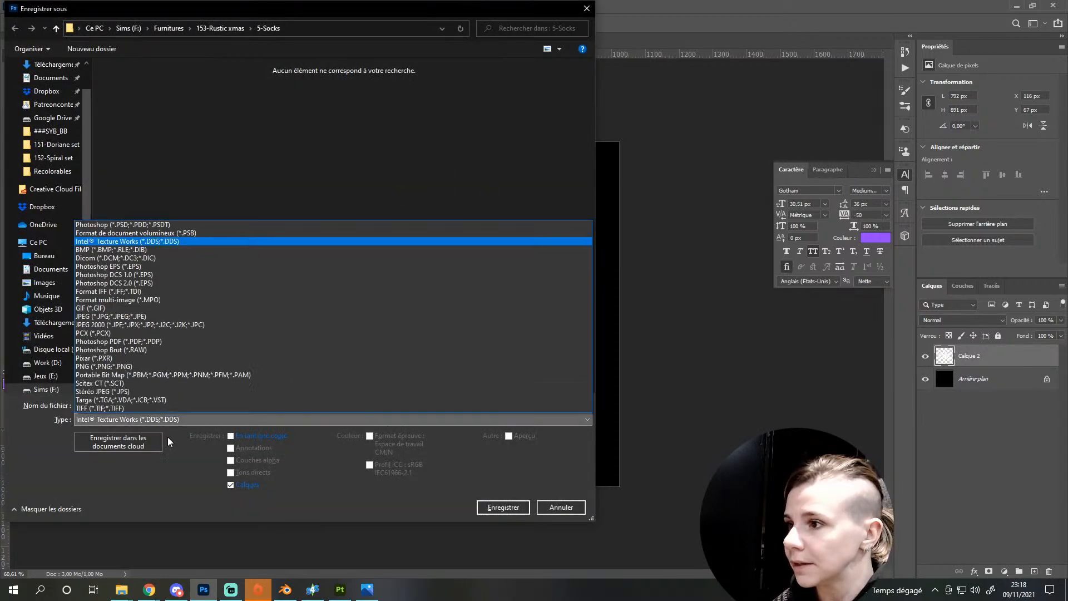
left_click(136, 364)
left_click(136, 405)
type("snowflake")
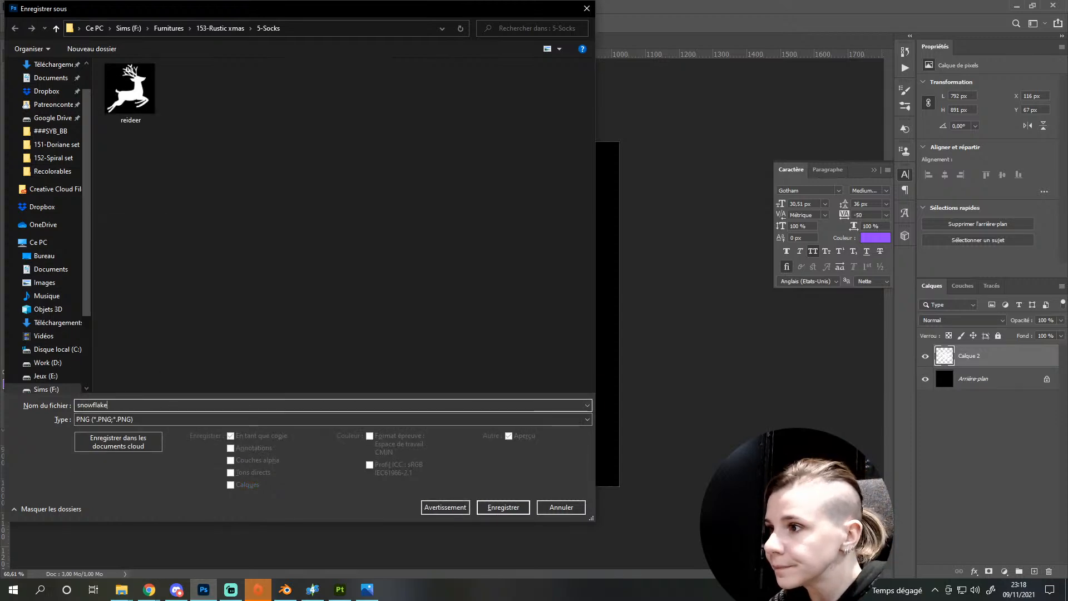
key("Return")
key("Return")
Switch to the Google Images window in Chrome and search for "christmas tree icon"
mouse_move(165, 585)
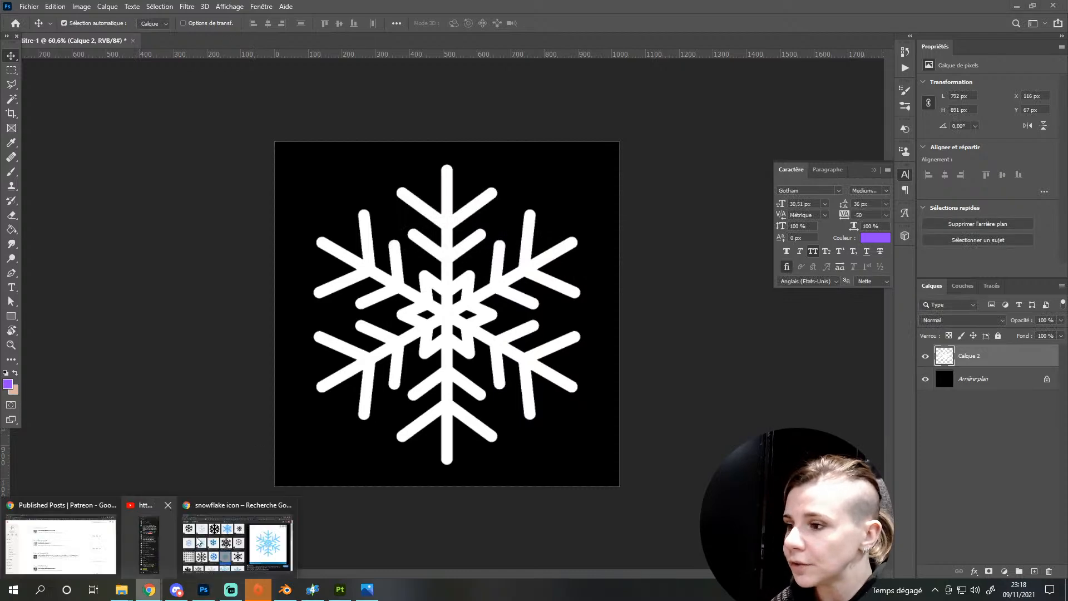
left_click(207, 499)
double_click(183, 74)
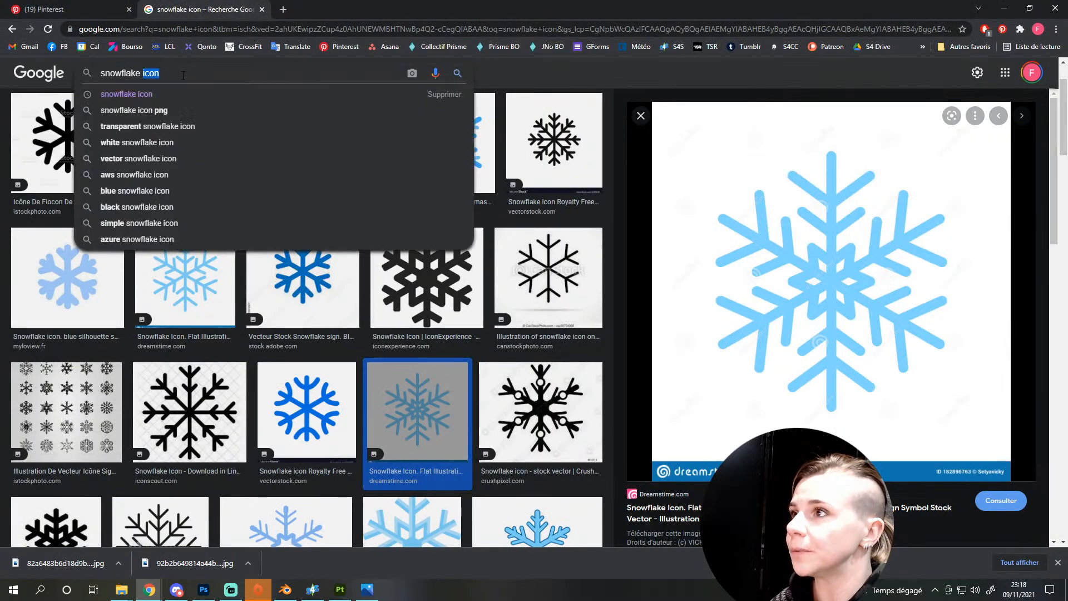
type("christmas t")
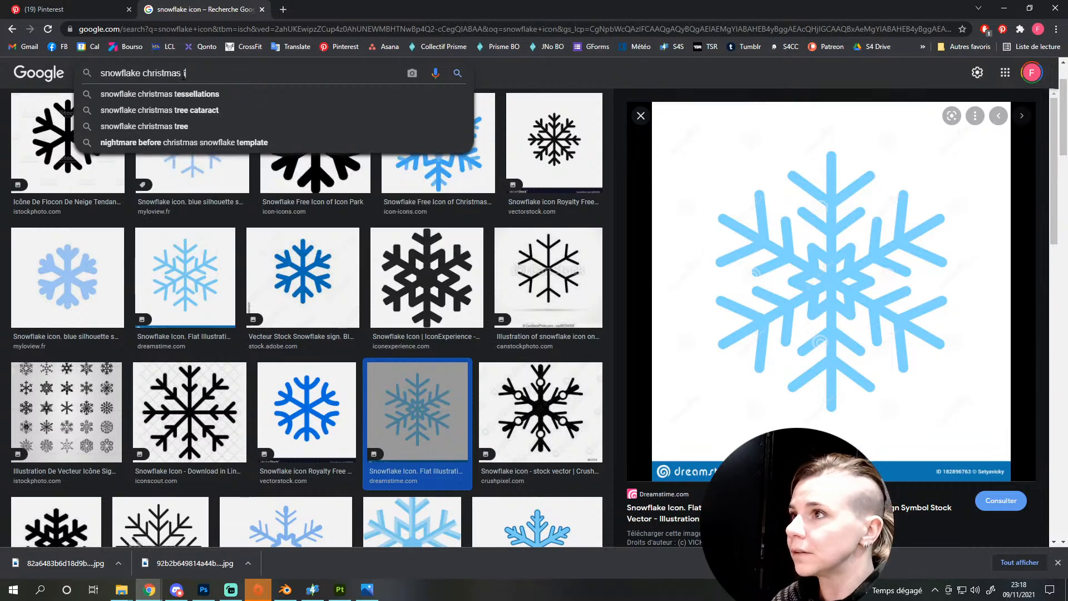
type("ree")
double_click(127, 73)
key("BackSpace")
type("icon")
key("Return")
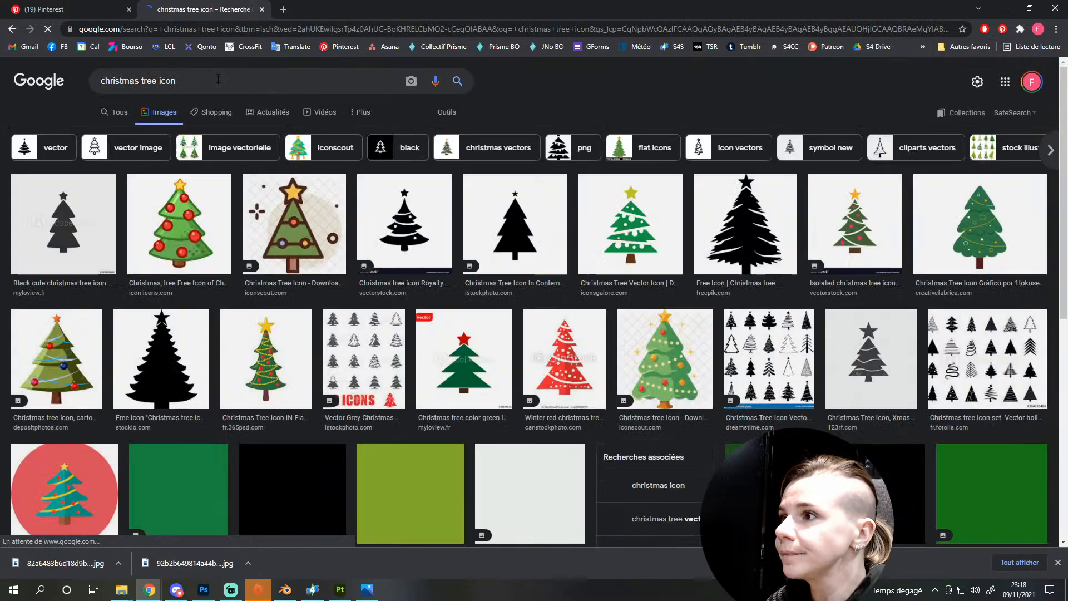
Copy the istockphoto black starred tree silhouette, switch to Photoshop, hide the white snowflake layer and paste the tree
left_click(528, 228)
right_click(836, 233)
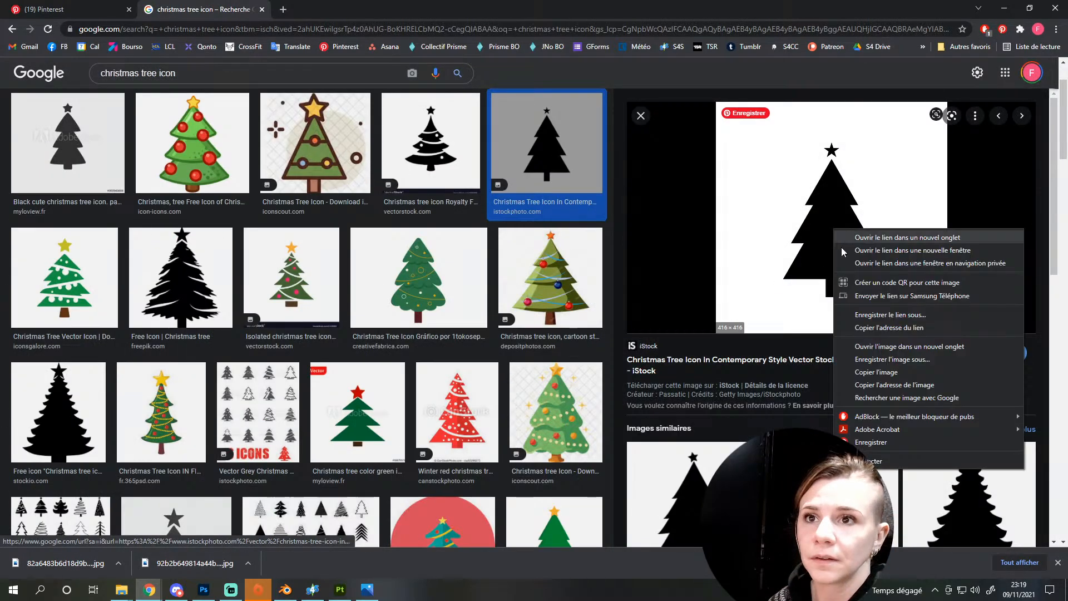
left_click(876, 371)
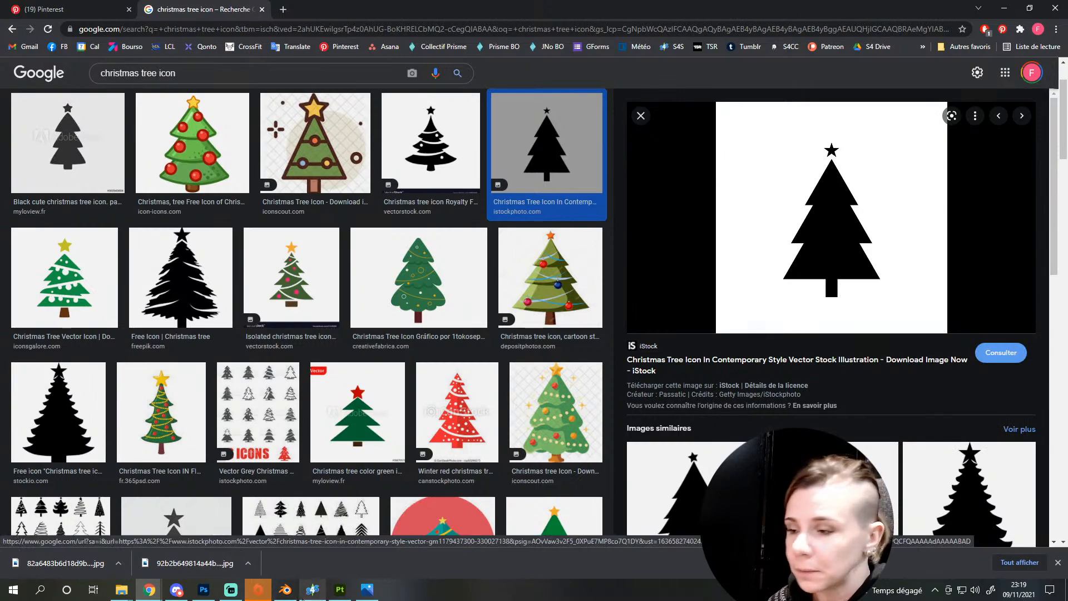
left_click(367, 590)
left_click(371, 589)
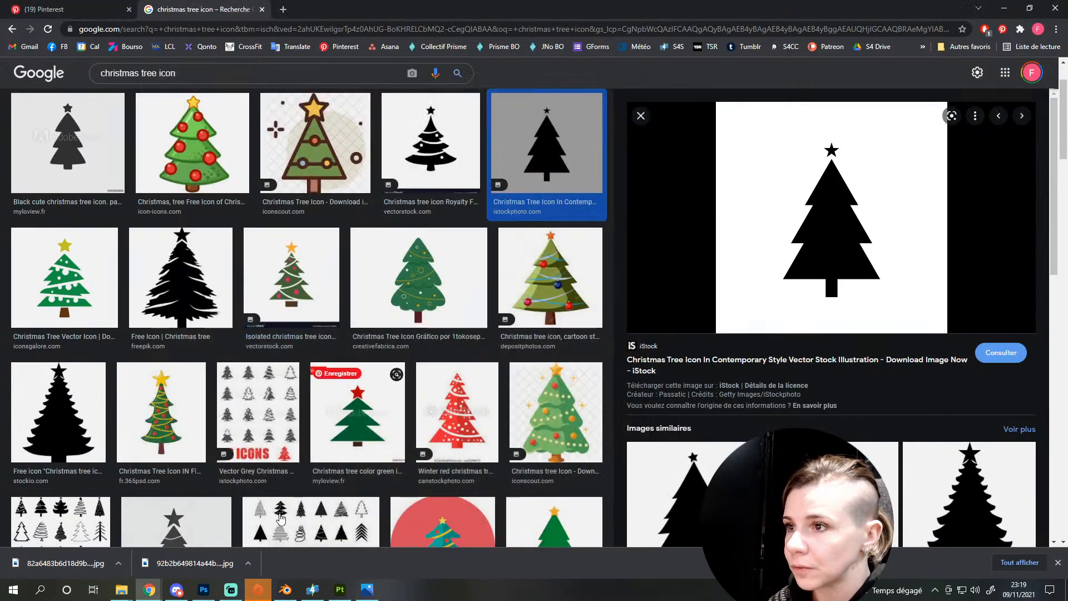
left_click(204, 589)
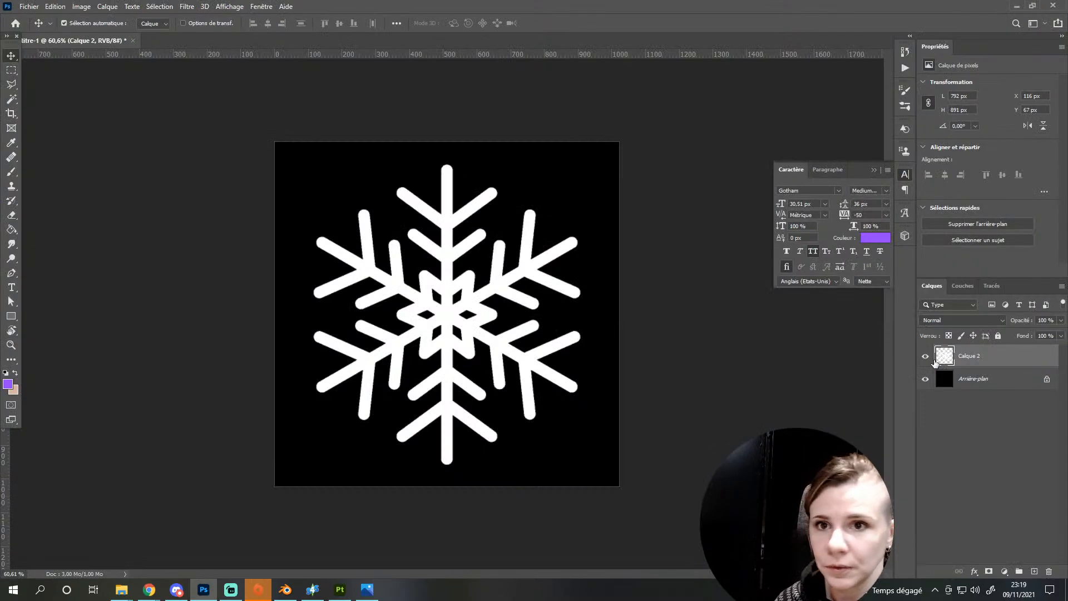
left_click(925, 356)
key("ctrl+v")
Scale the pasted tree image to about 339% and shift it slightly up so the tree fills the canvas
key("ctrl+t")
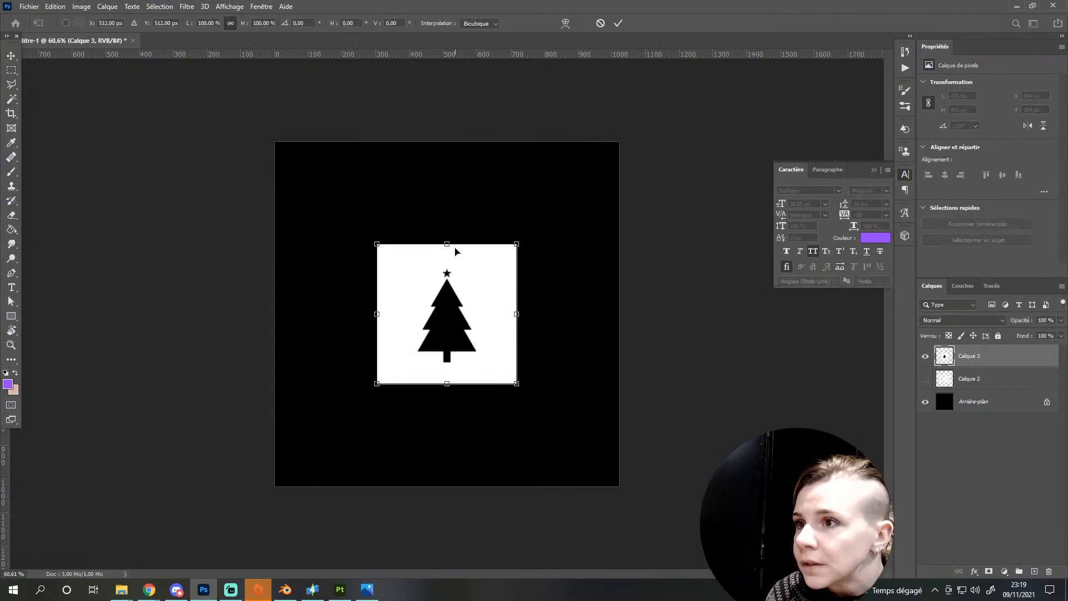
left_click_drag(448, 243, 396, 76, "alt")
mouse_move(490, 388)
left_mouse_down()
mouse_move(485, 371)
mouse_move(490, 380)
left_mouse_up()
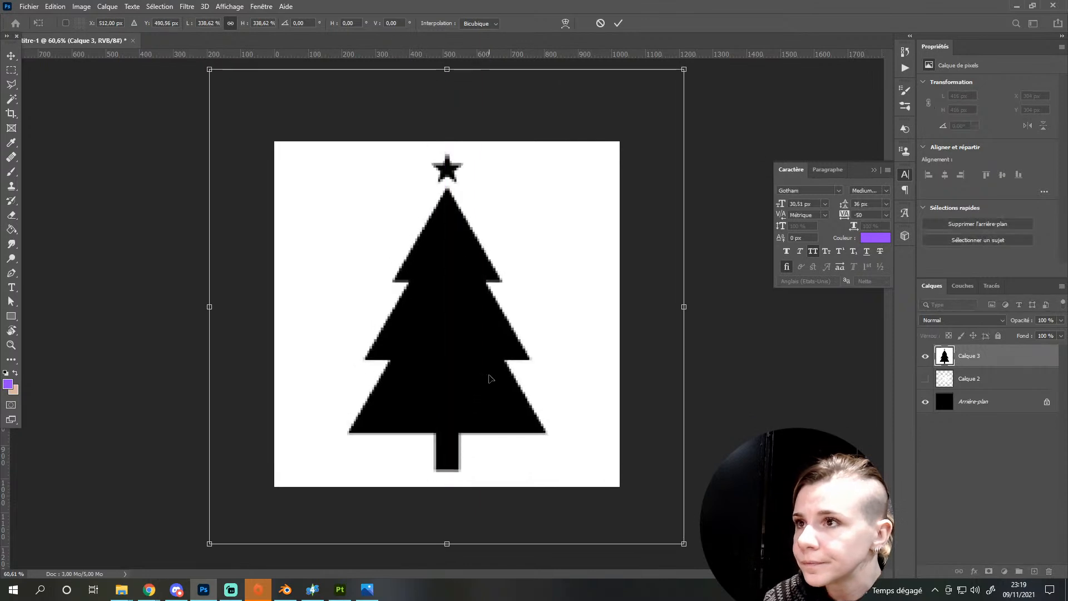
key("Return")
Invert the tree layer to white on black and adjust its Levels to clean up the edges
key("ctrl+i")
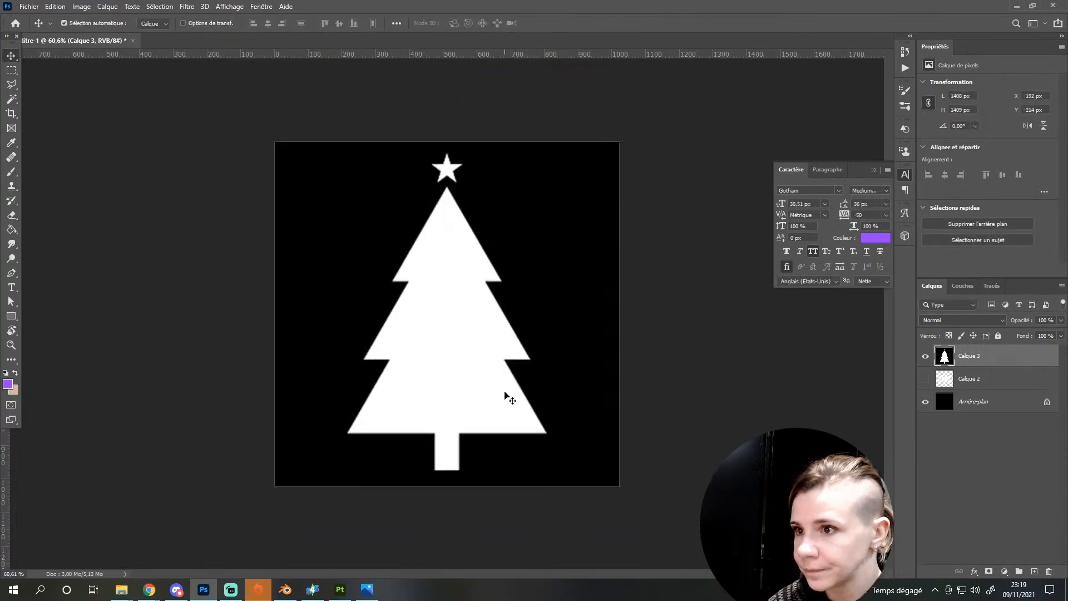
key("ctrl+l")
left_click_drag(842, 436, 739, 436)
key("Return")
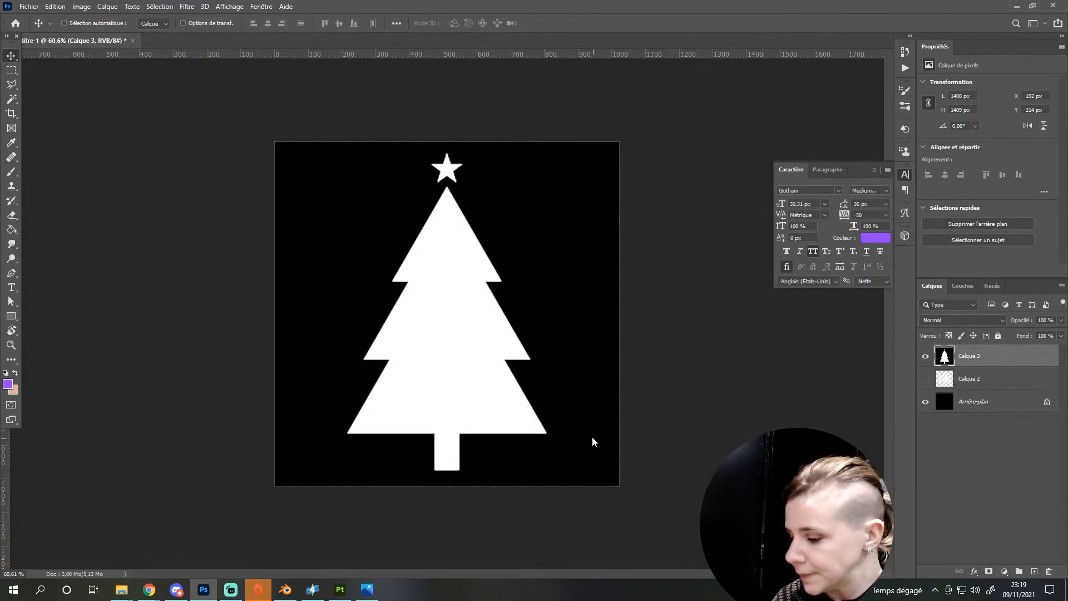
Save the white-on-black tree as a PNG named christmastree in the 5-Socks folder
key("ctrl+shift+s")
left_click(144, 419)
left_click(142, 367)
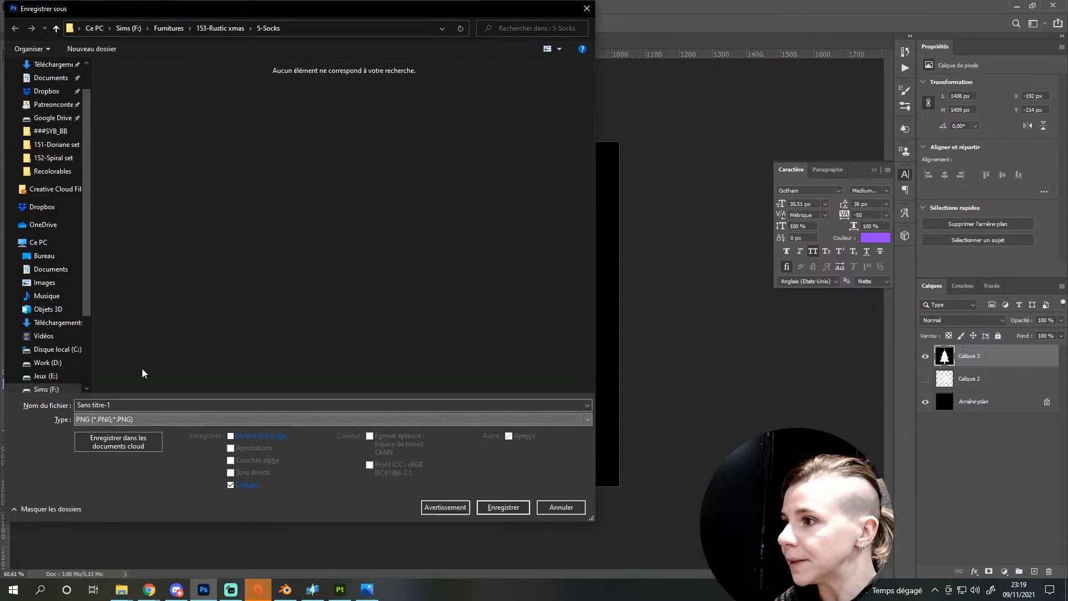
type("christmasstree")
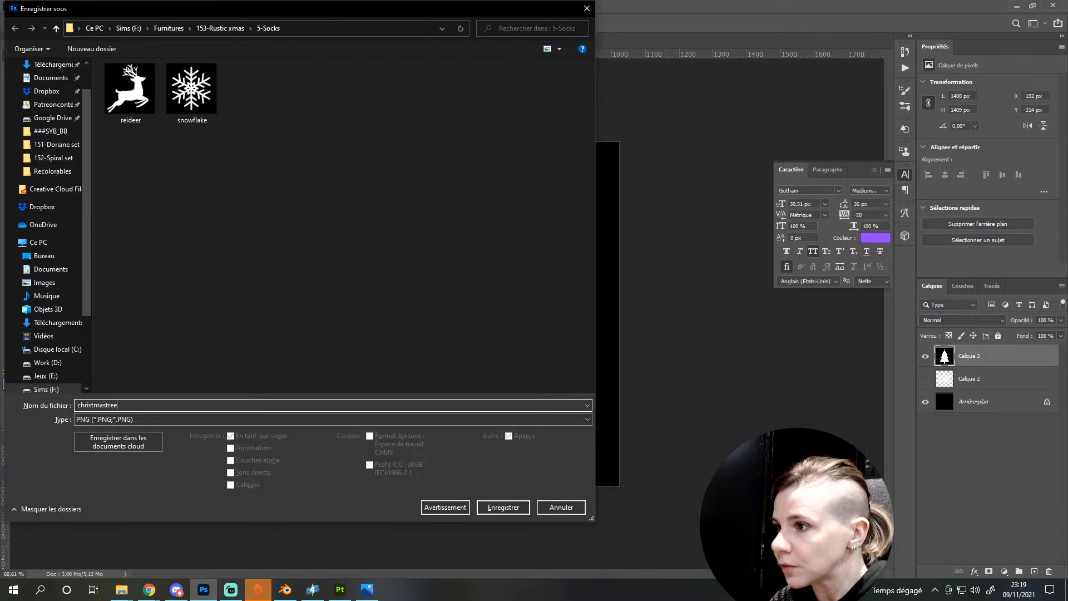
key("Return")
key("Return")
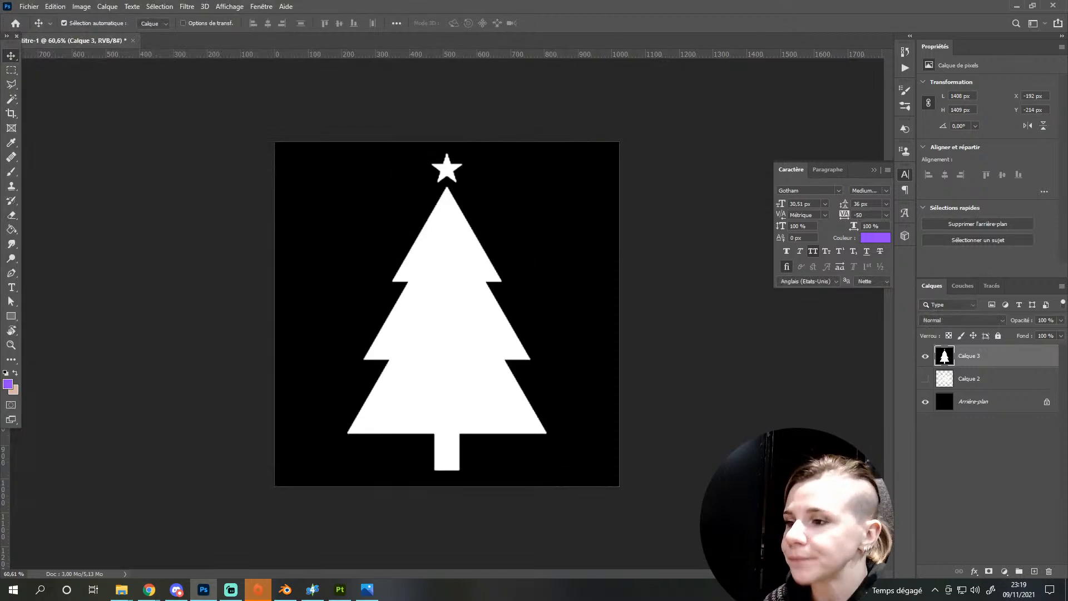
Switch to Substance 3D Painter and add the christmastree, reideer and snowflake PNGs to a new resource import
left_click(340, 589)
left_click(179, 558)
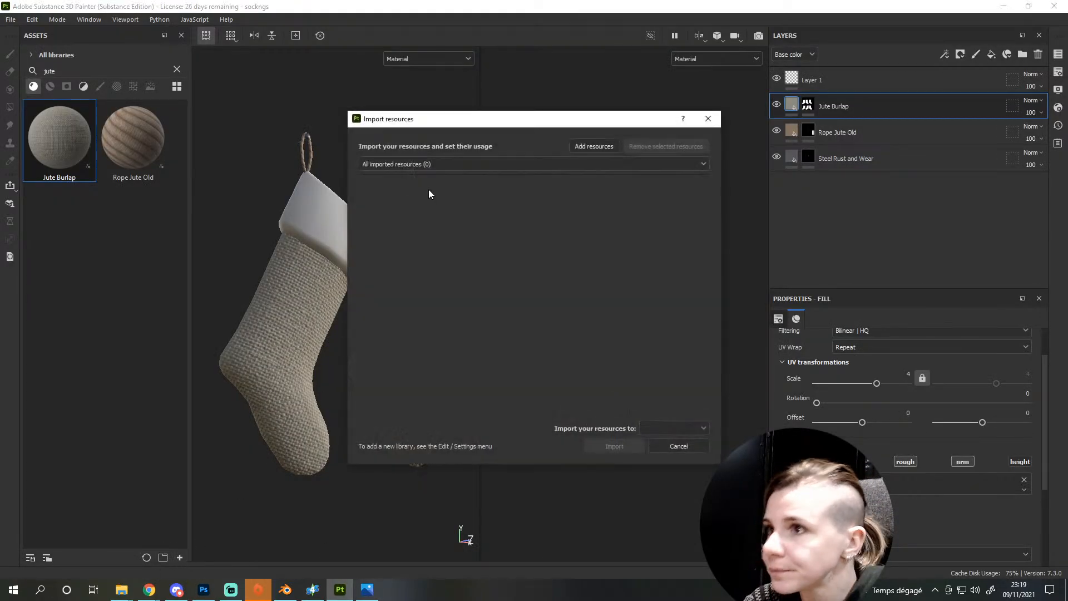
left_click(572, 147)
left_click(595, 228)
left_click(538, 220, "ctrl")
left_click(477, 219, "ctrl")
left_click(788, 408)
left_click(676, 426)
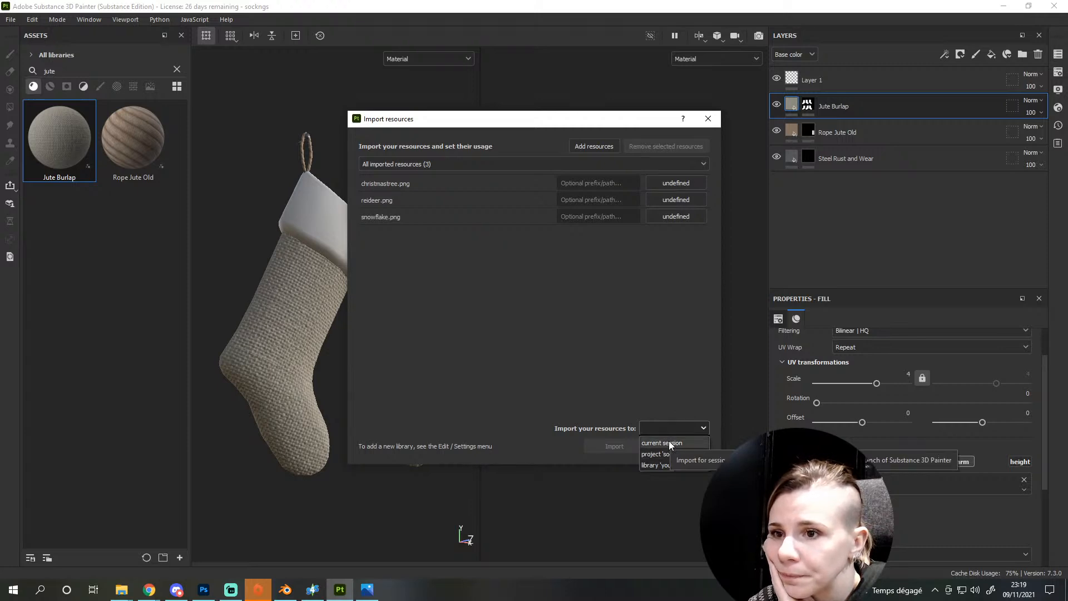
left_click(331, 155)
left_click(384, 200)
Switch to File Explorer and rename the reideer image in the 5-Socks folder as reindeer
mouse_move(122, 589)
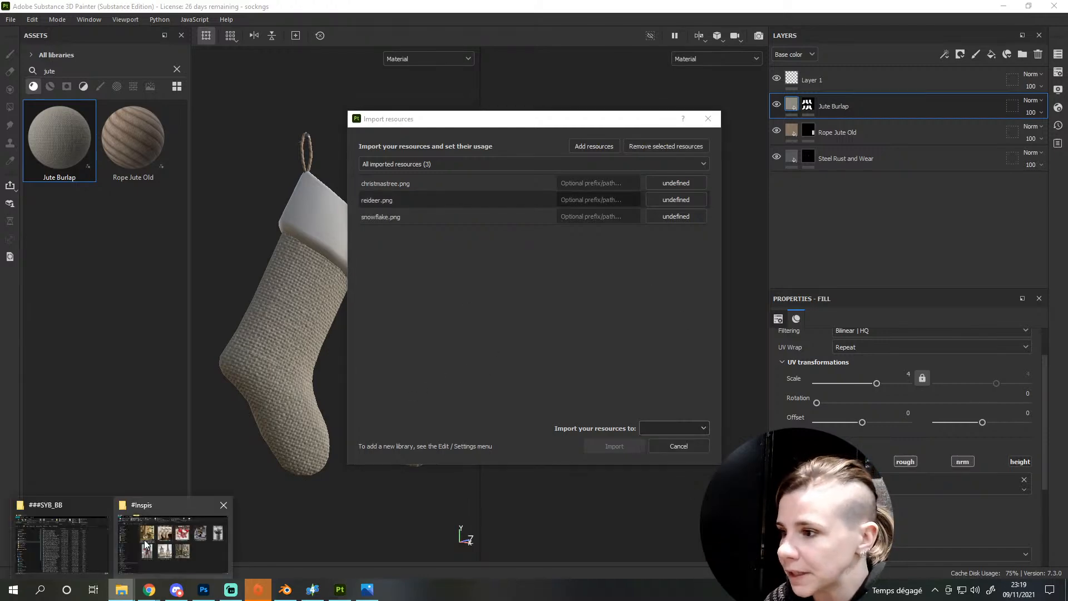
left_click(169, 531)
left_click(126, 587)
left_click(170, 543)
left_click(213, 86)
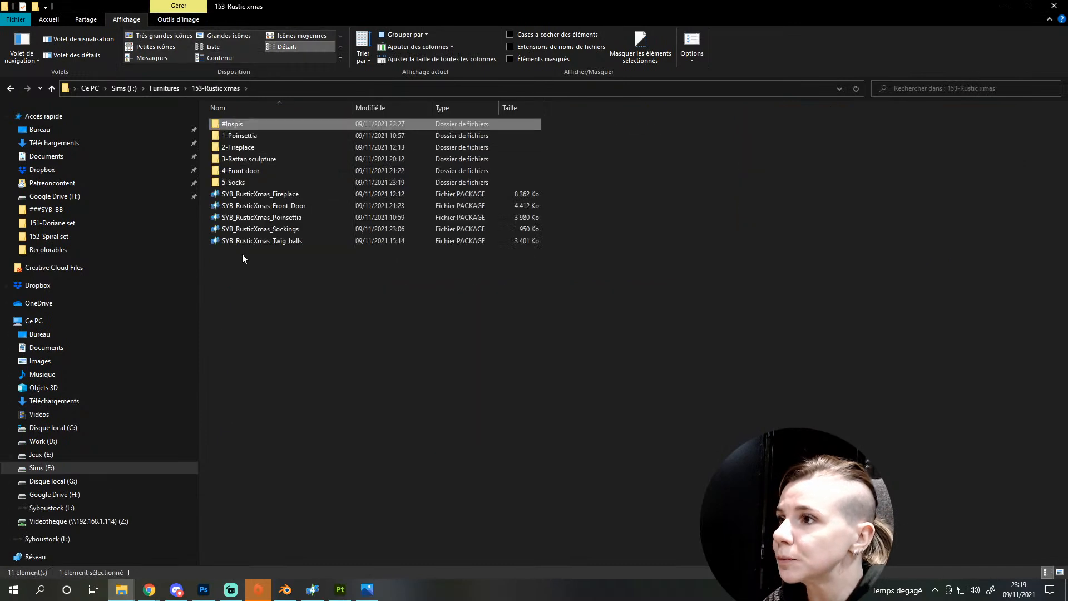
left_click(247, 182)
double_click(247, 182)
left_click(291, 158)
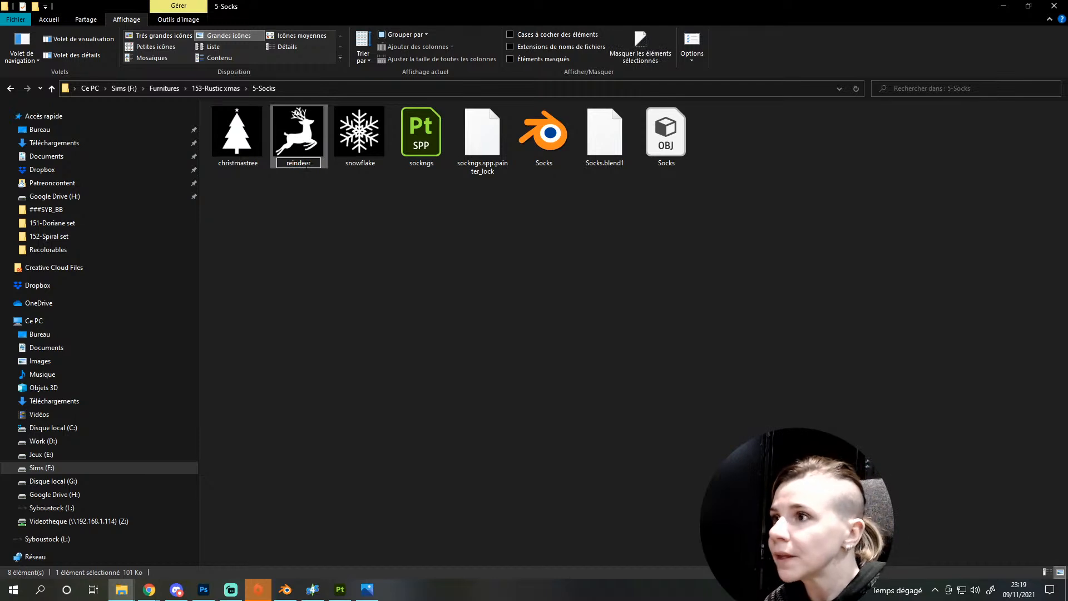
left_click(304, 281)
Back in Substance 3D Painter, set the prefix christmas and a usage for the listed images and import them to the library 'your_assets'
left_click(340, 589)
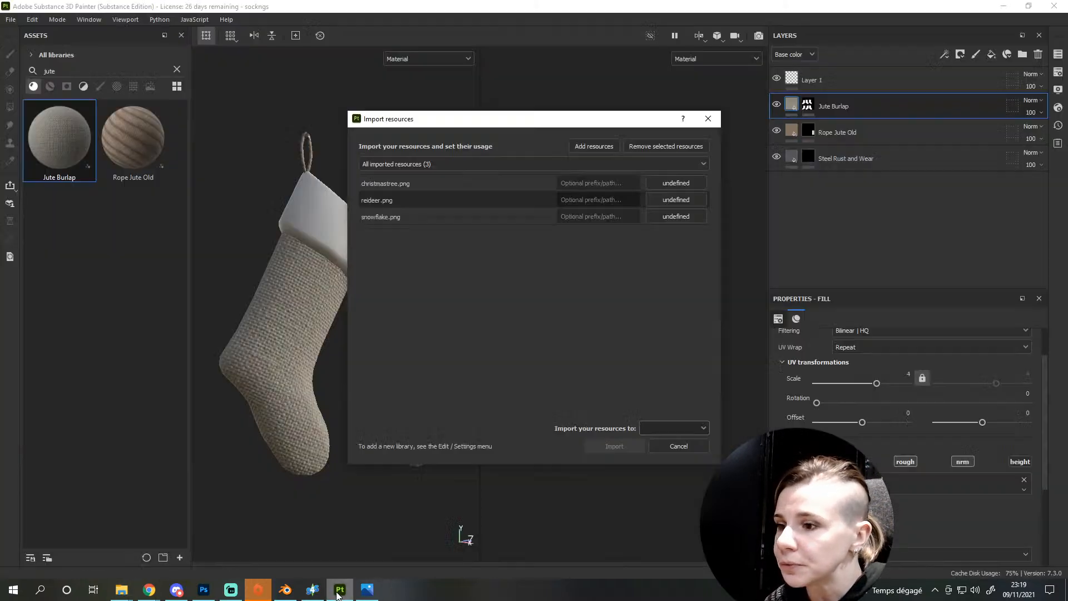
type("v")
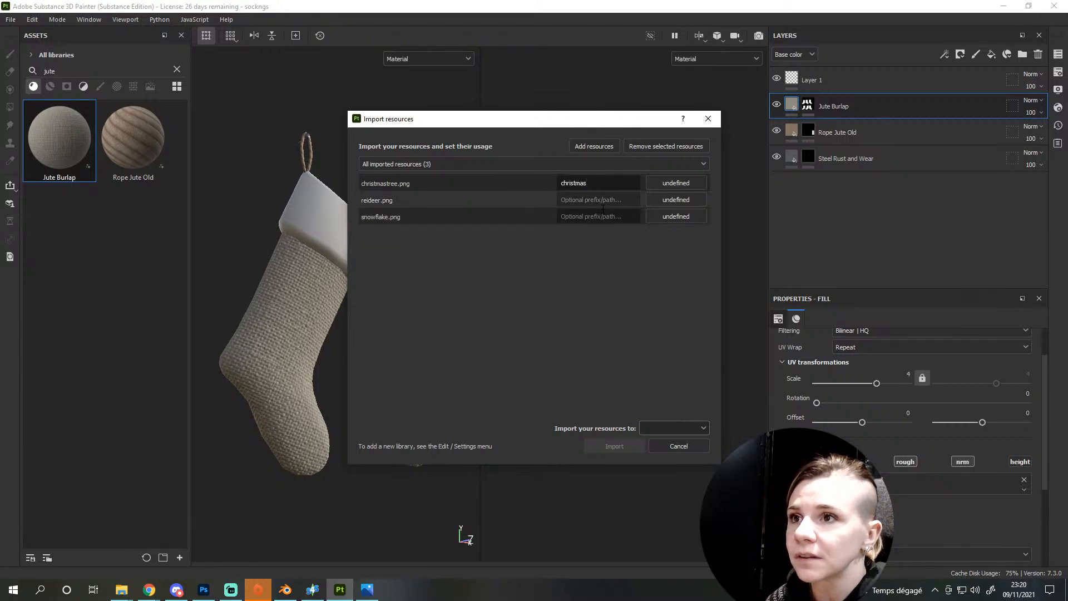
left_click_drag(585, 183, 542, 184)
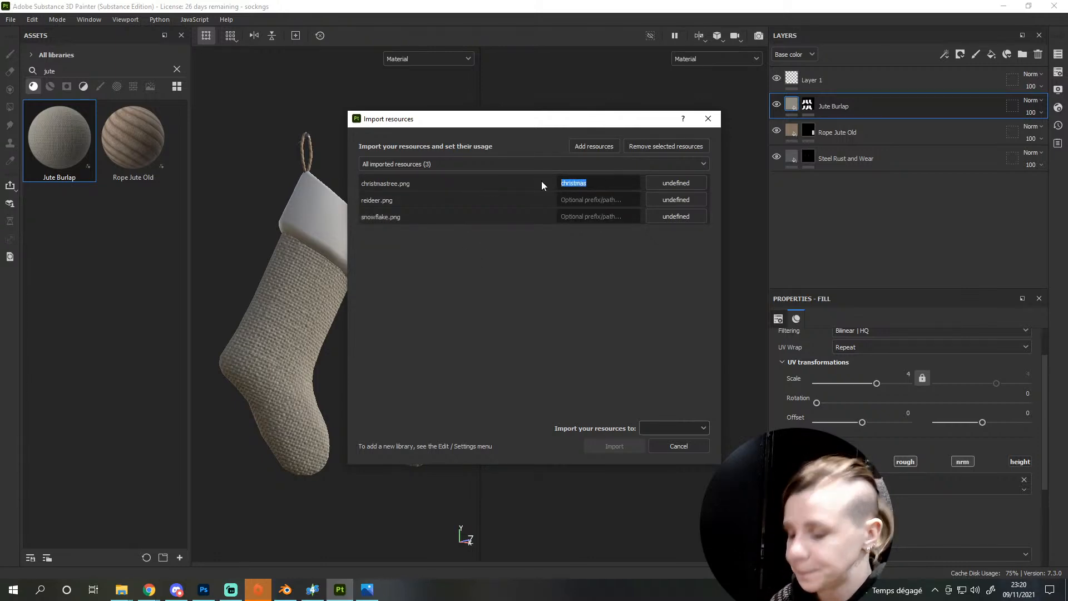
left_click(679, 178)
left_click(692, 182)
left_click(656, 431)
left_click(655, 465)
left_click(614, 446)
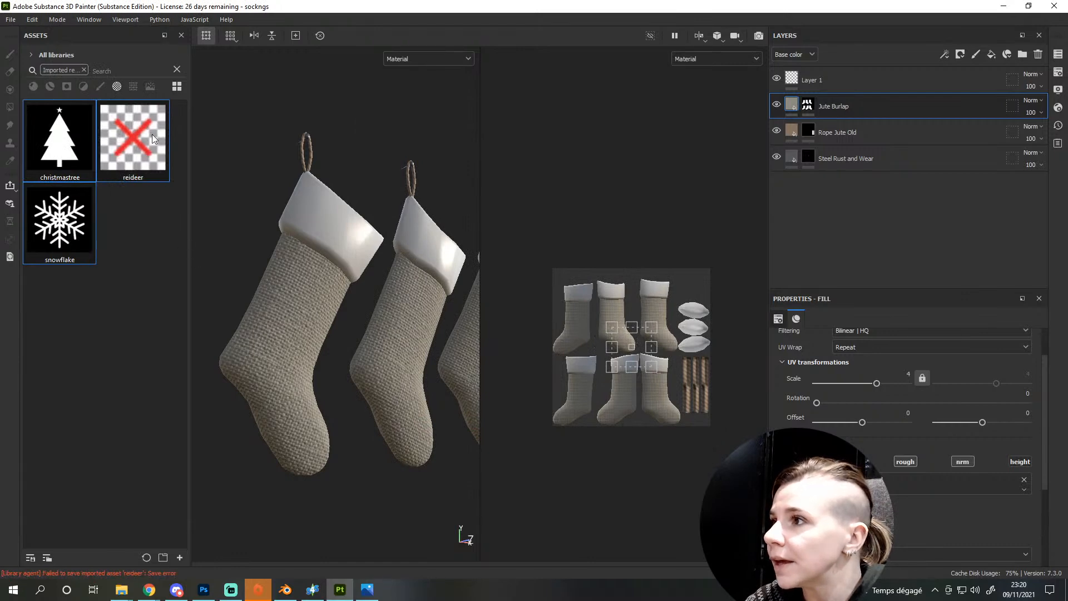
Try to import the renamed reindeer.png as an alpha with the prefix christmas into the library 'your_assets'
left_click(142, 144)
left_click(178, 557)
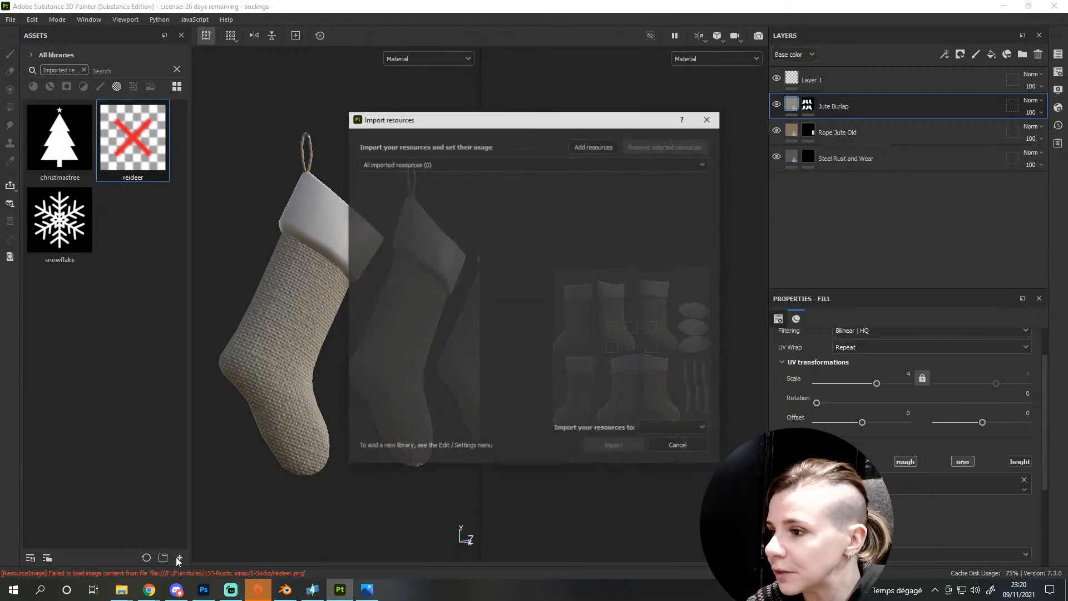
left_click(594, 147)
left_click(543, 214)
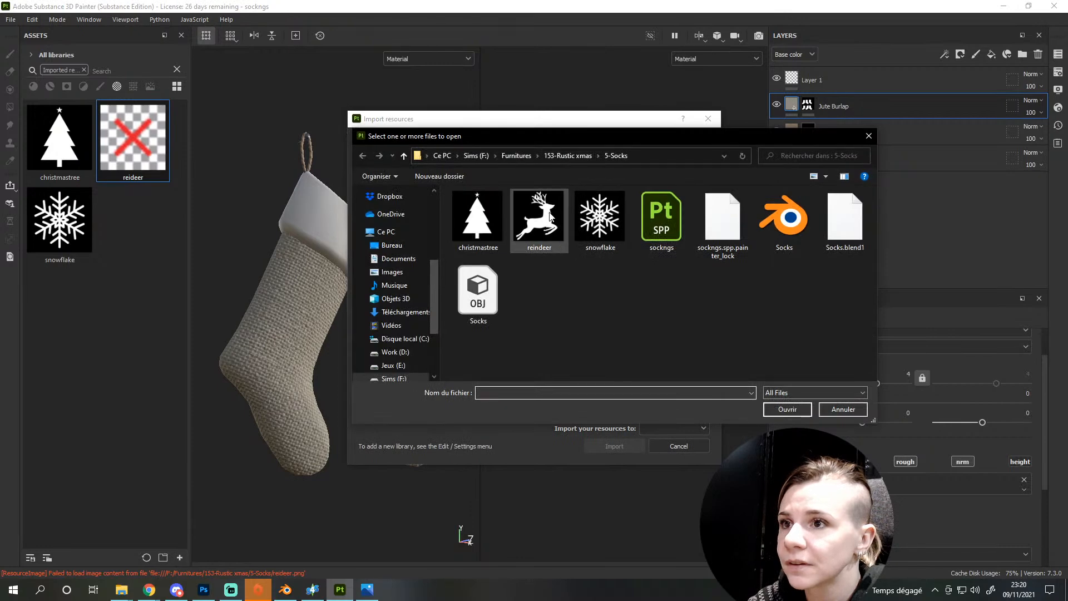
double_click(542, 214)
left_click(567, 186)
type("christmas")
left_click(673, 182)
left_click(679, 194)
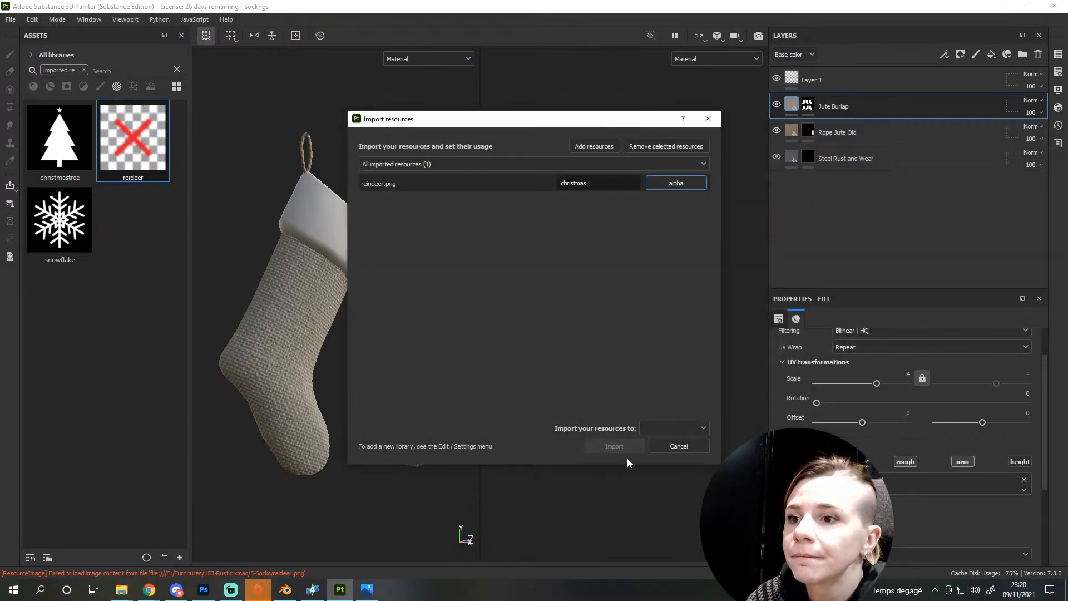
left_click(679, 428)
left_click(673, 465)
left_click(620, 448)
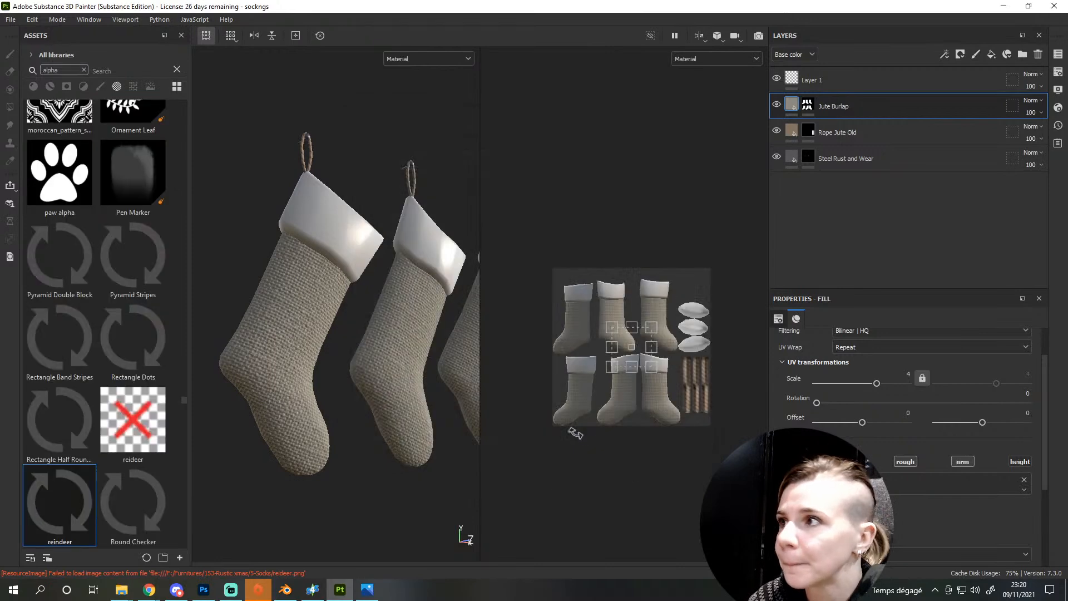
Check the broken reideer asset against the reindeer image file in the 5-Socks folder
left_click(139, 423)
mouse_move(121, 589)
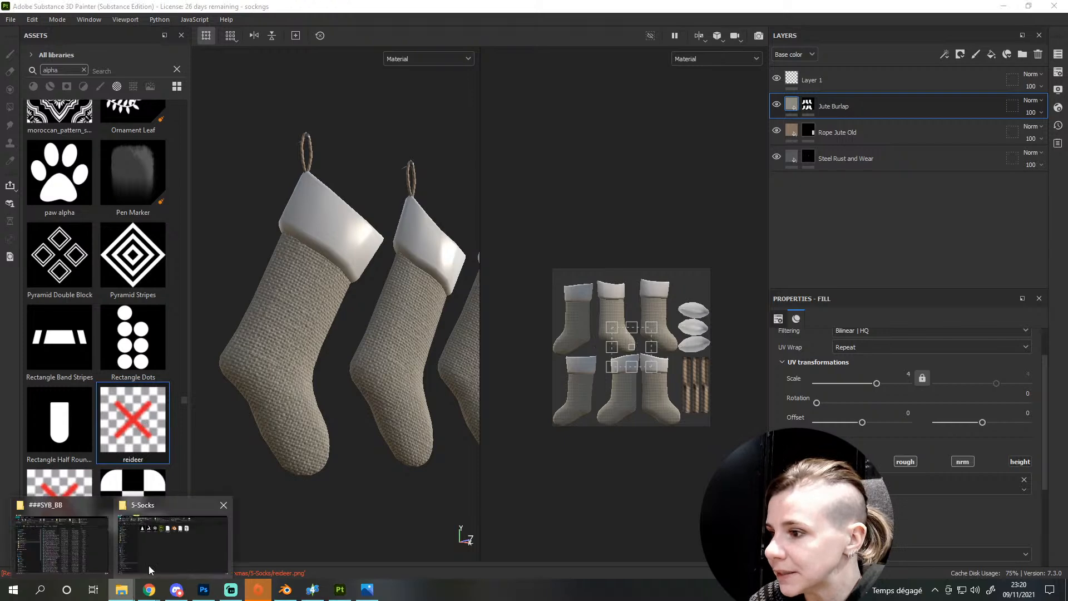
left_click(159, 546)
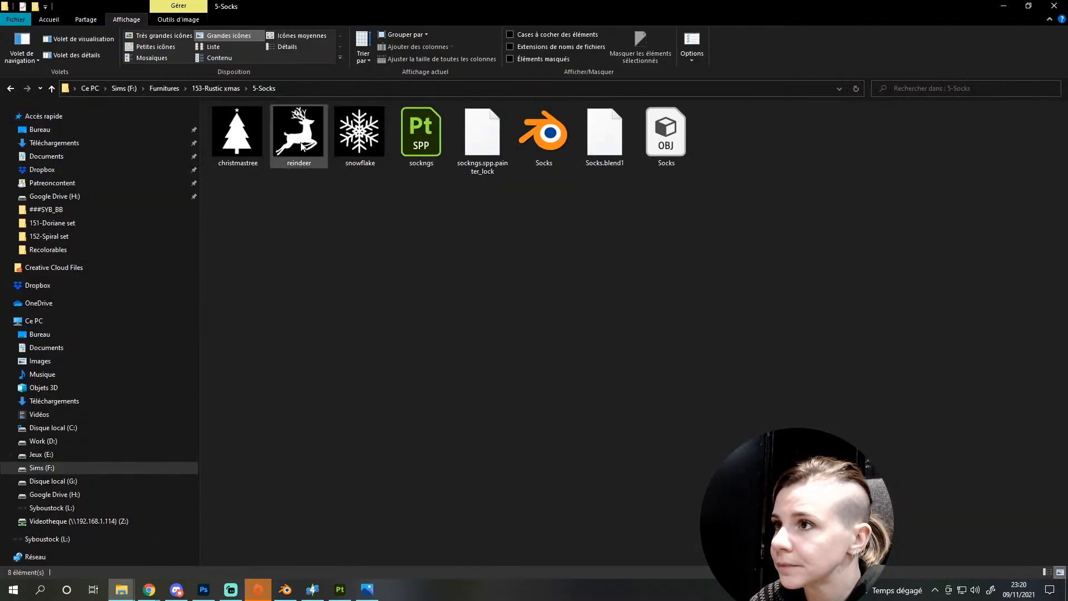
left_click(291, 155)
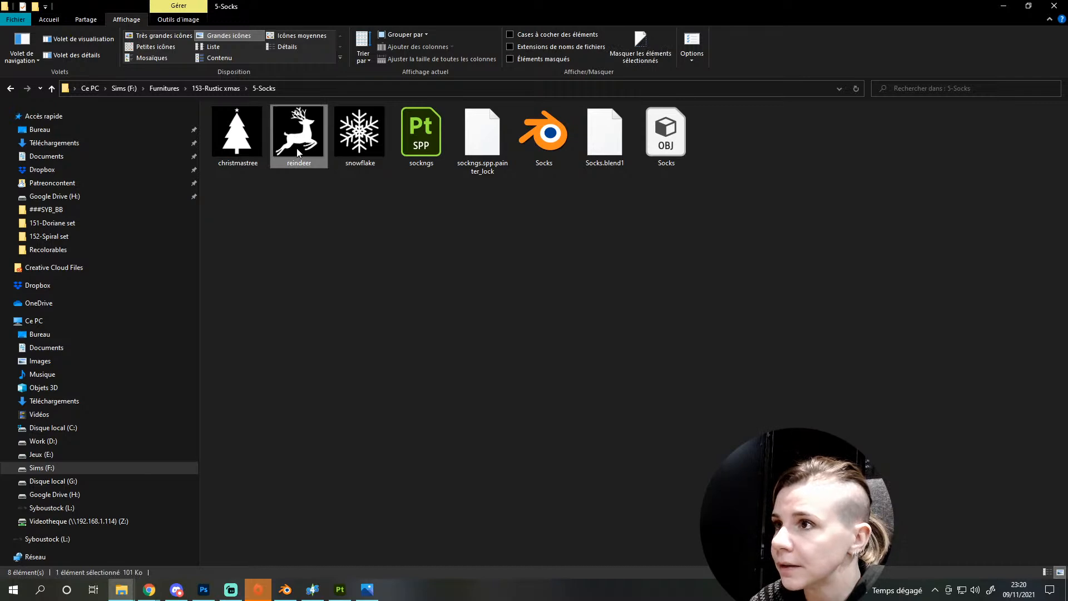
left_click(314, 193)
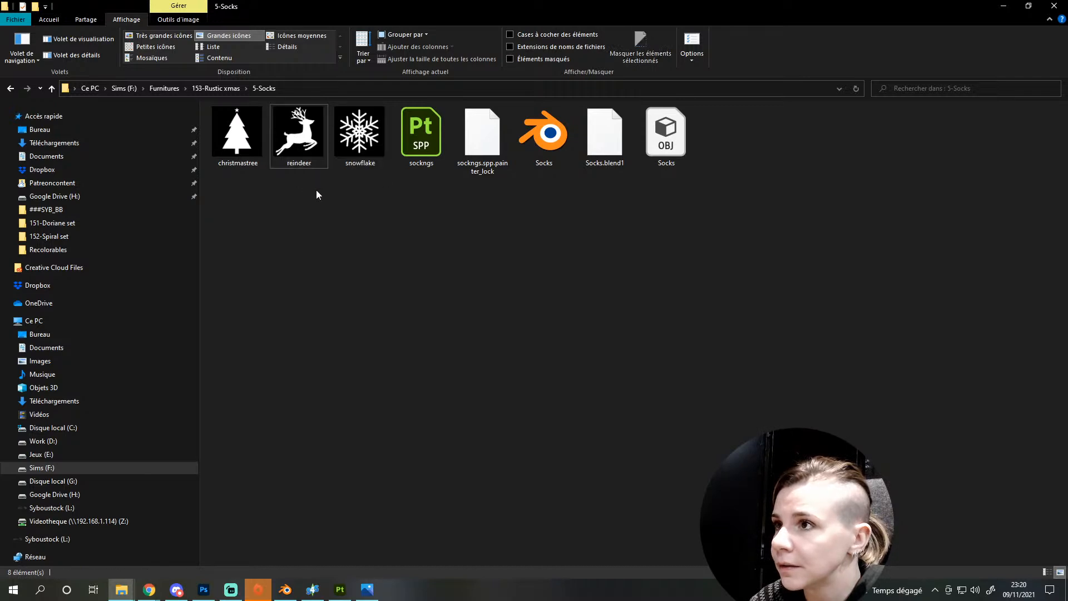
left_click(339, 591)
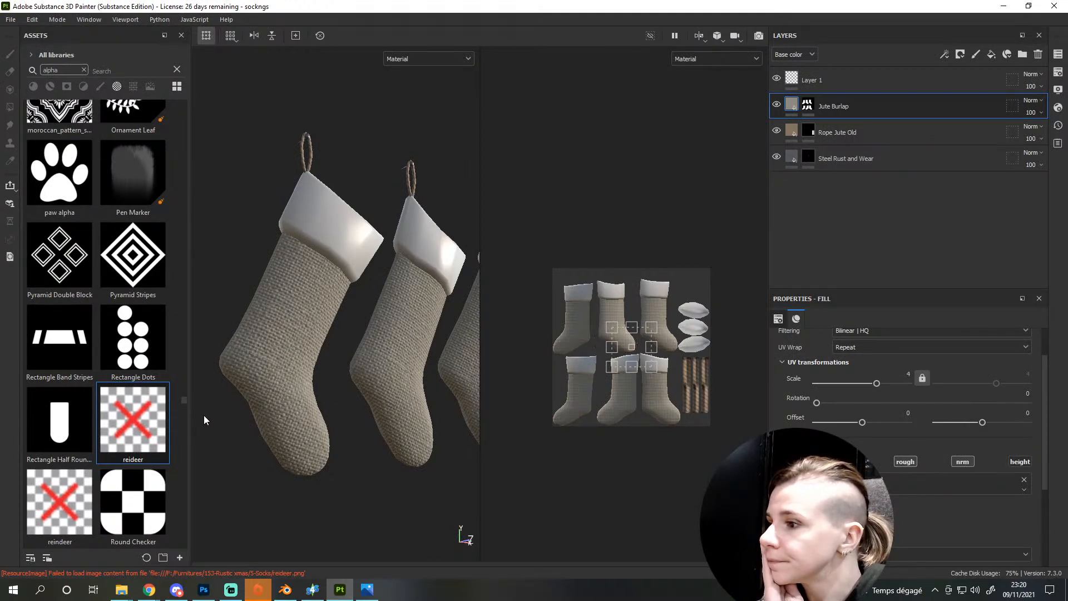
Try to import reindeer.png again with the usage colorlut and prefix christmas into the library 'your_assets'
left_click(179, 558)
left_click(580, 148)
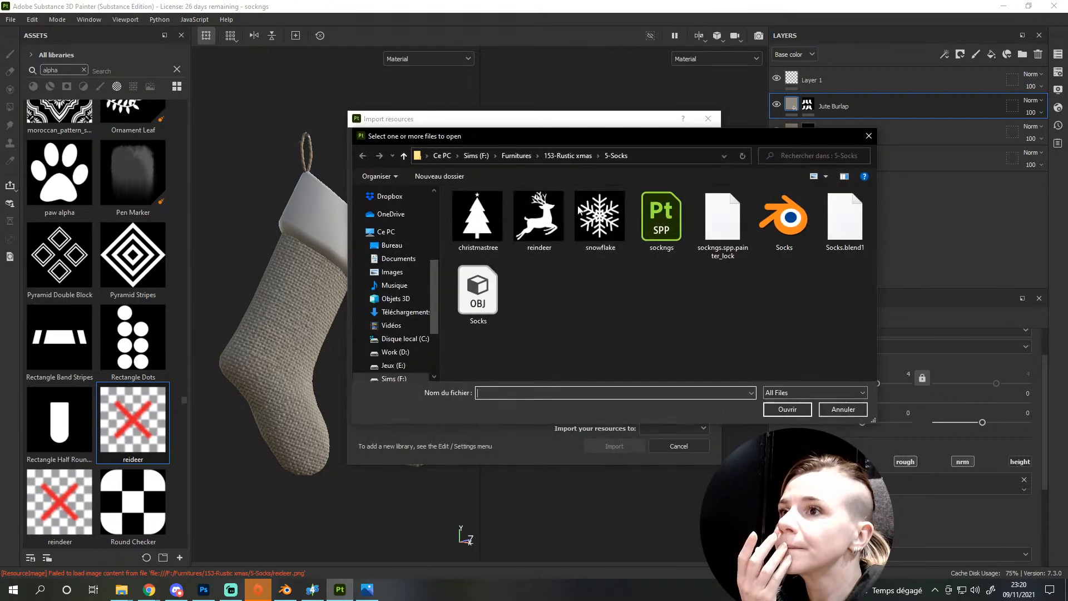
double_click(549, 222)
left_click(659, 185)
left_click(662, 192)
left_click(620, 183)
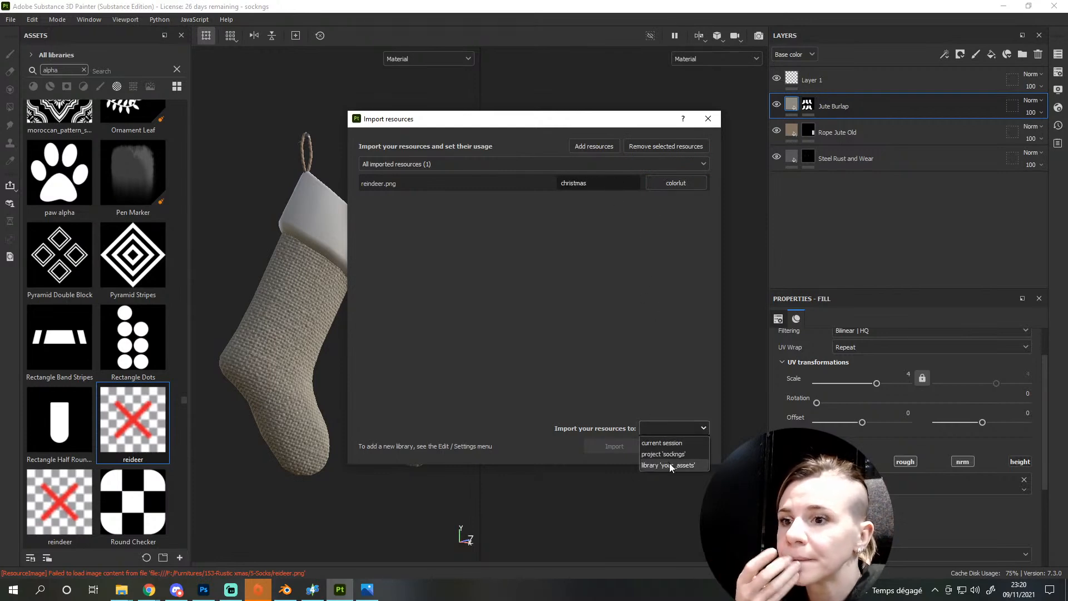
left_click(628, 450)
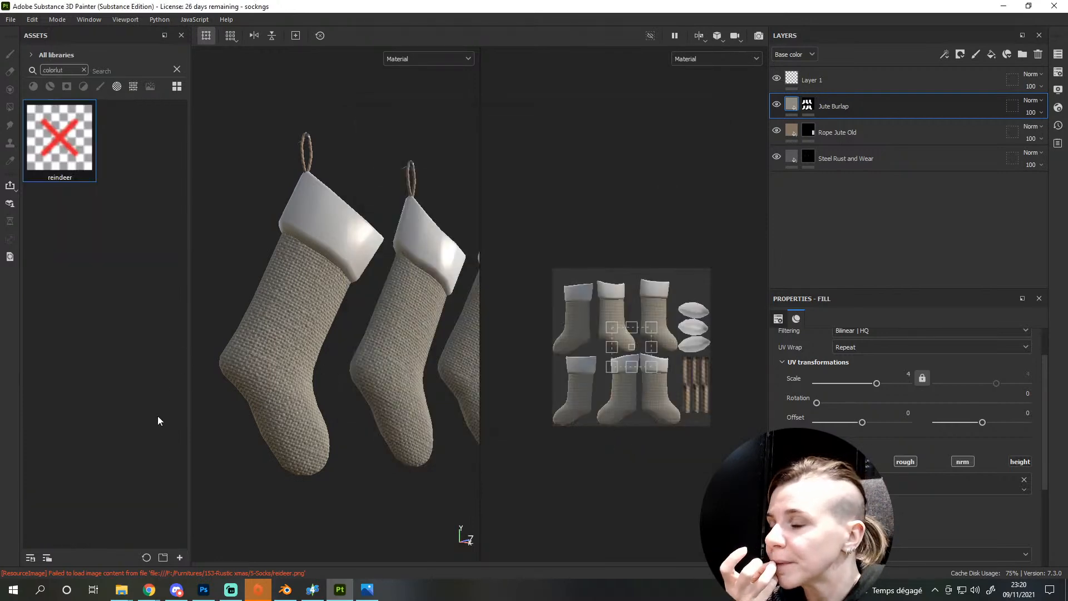
Switch to Photoshop and close the untitled tree document without saving its changes
left_click(203, 589)
key("ctrl")
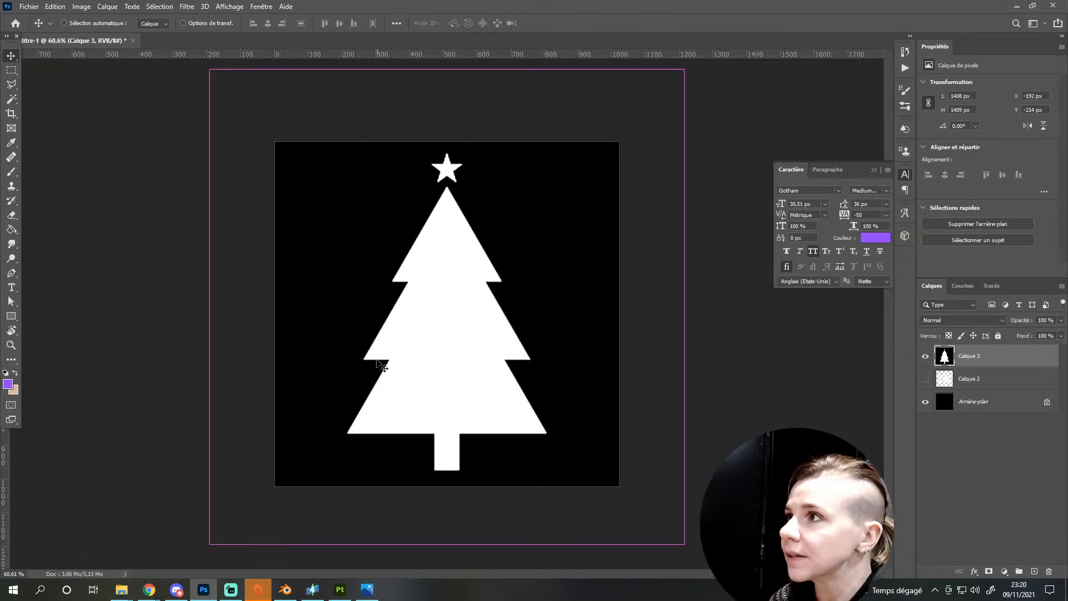
key("ctrl+q")
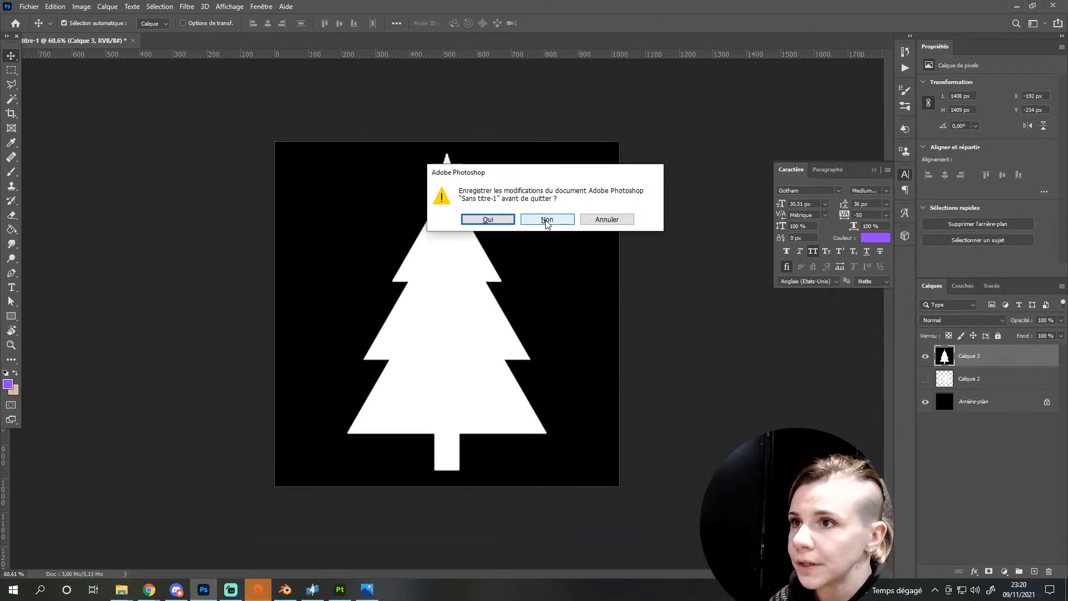
left_click(546, 221)
Open the reindeer image from the 5-Socks folder in Photoshop and save it as a PNG named reindeer_christmas
left_click(122, 589)
left_click(174, 539)
left_click_drag(298, 133, 340, 272)
key("ctrl+shift+s")
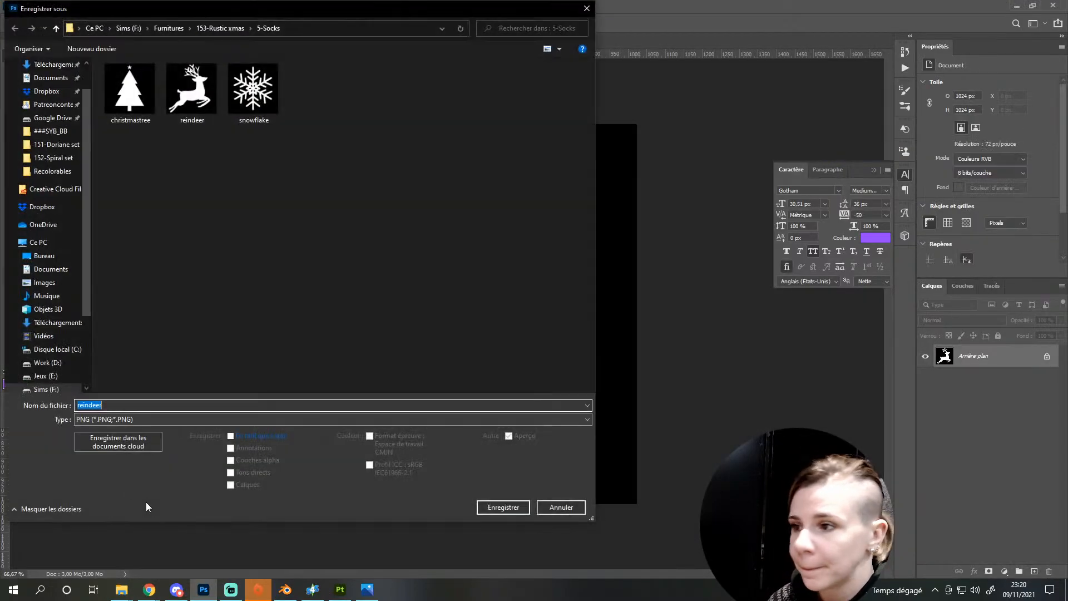
left_click(106, 404)
type("_christm")
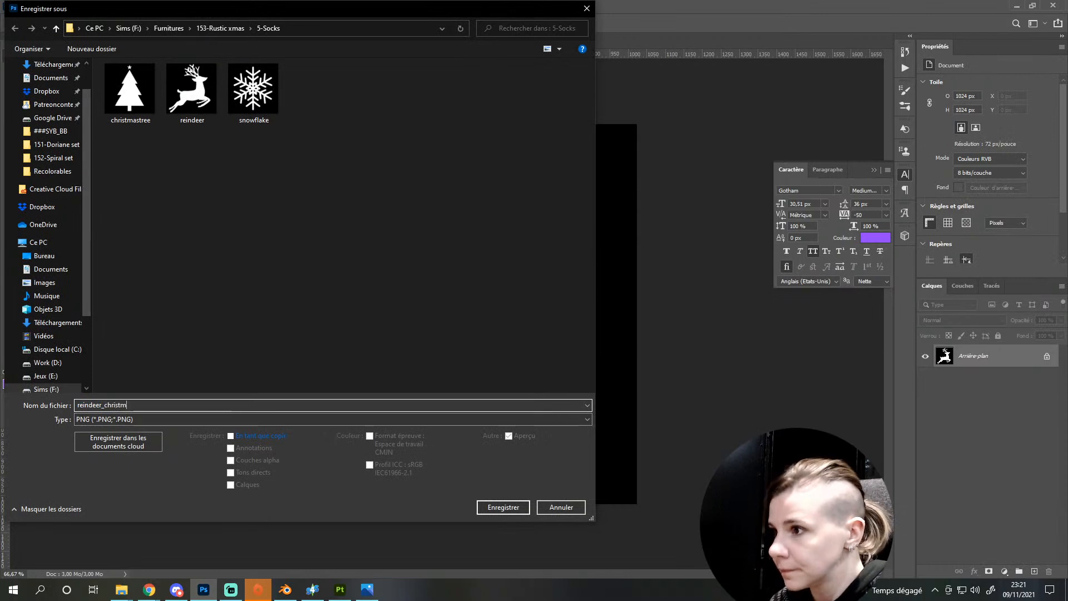
type("as")
key("Return")
key("Return")
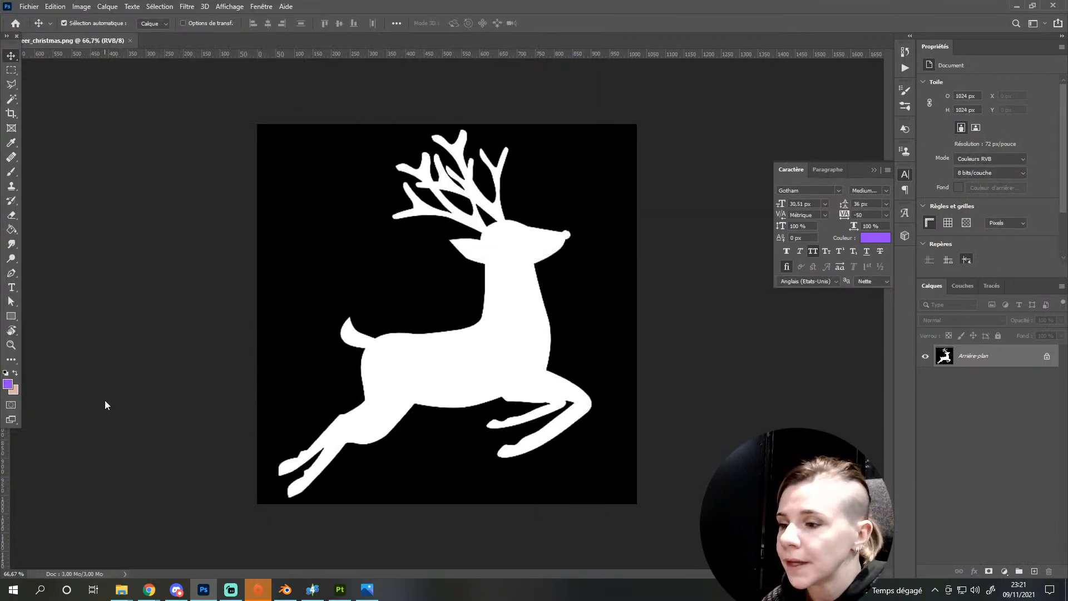
Switch to Substance 3D Painter and import reindeer_christmas.png as an alpha with the prefix christmas into the library 'your_assets'
left_click(339, 589)
left_click(178, 556)
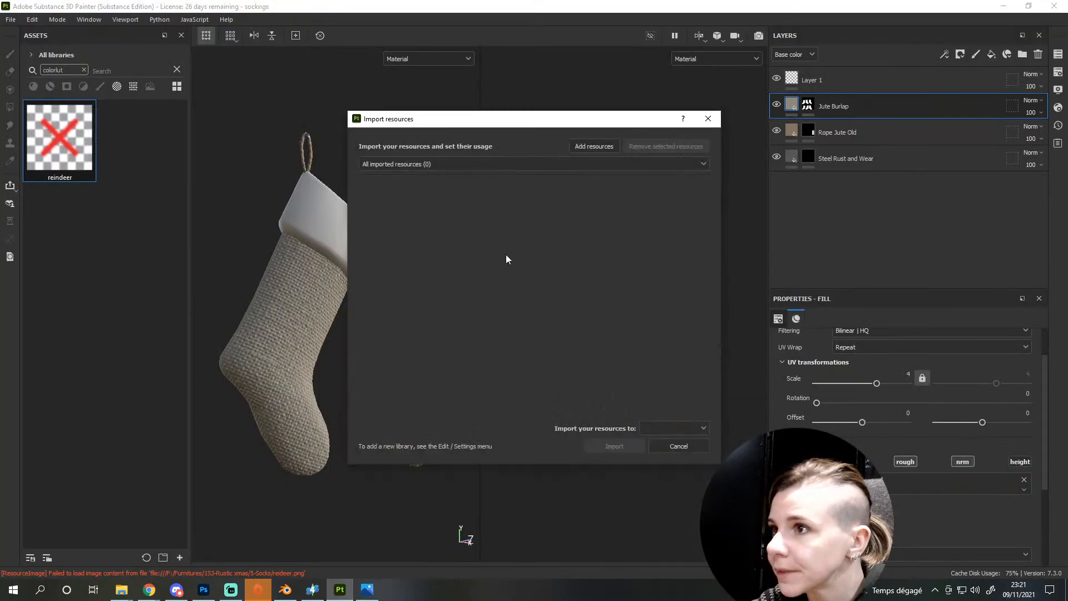
left_click(594, 145)
double_click(600, 218)
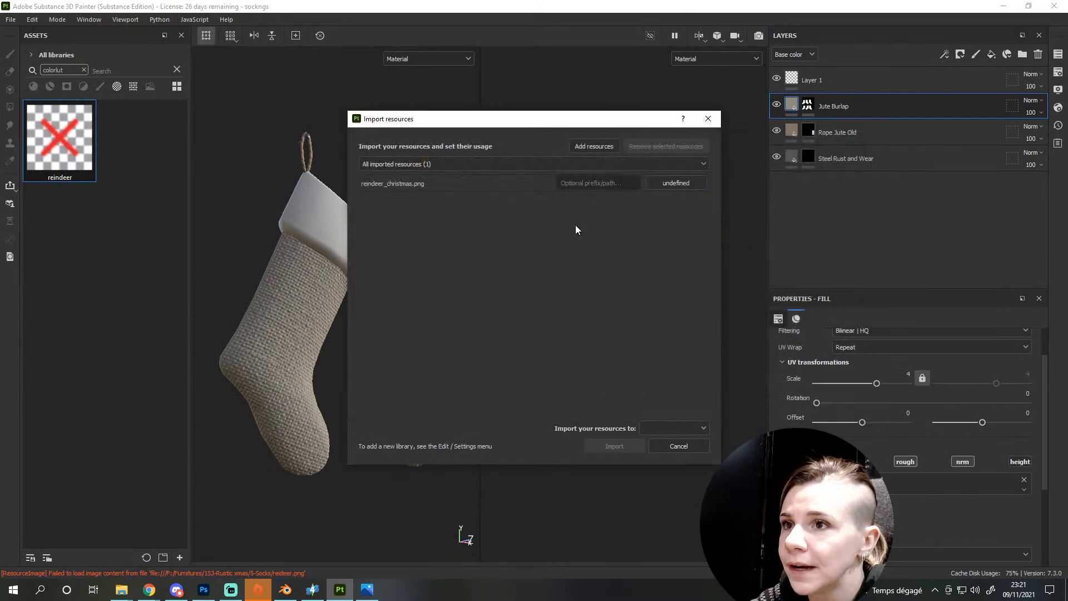
left_click(596, 185)
type("christmas")
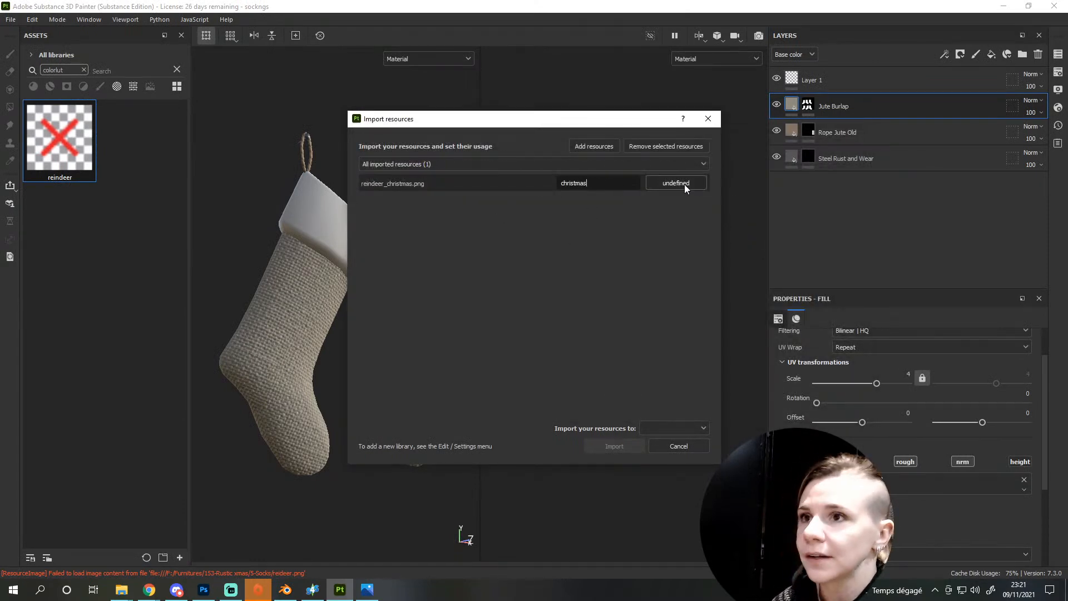
left_click(692, 178)
left_click(711, 185)
left_click(665, 427)
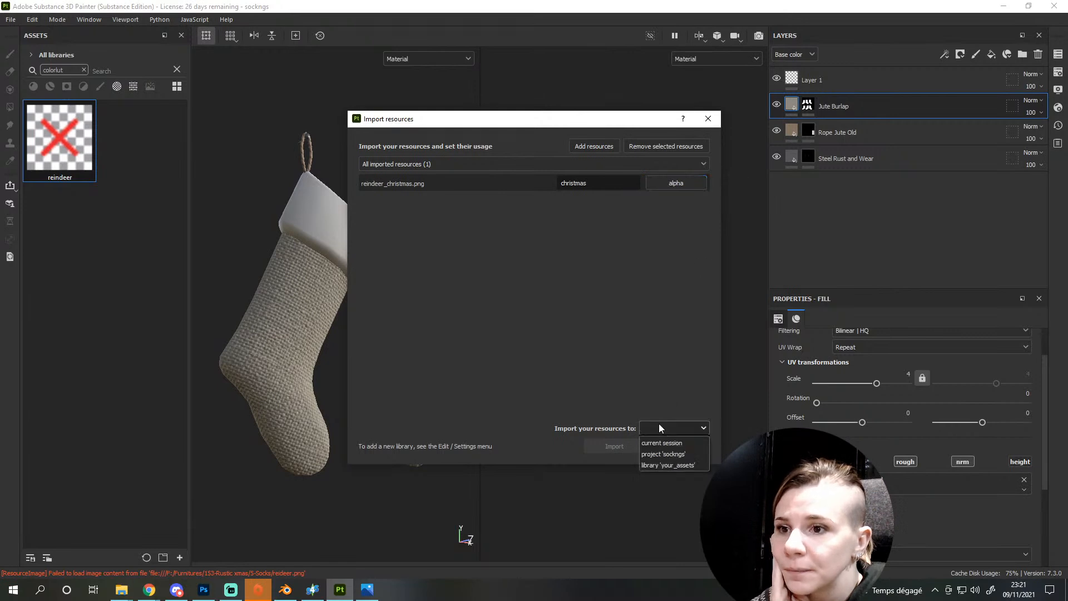
left_click(675, 467)
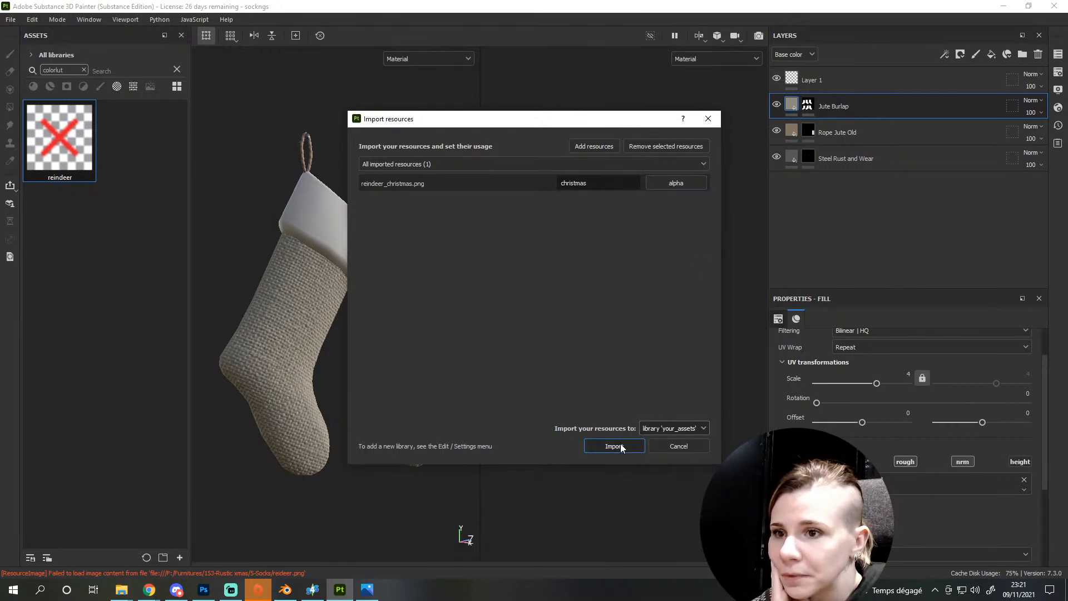
left_click(614, 445)
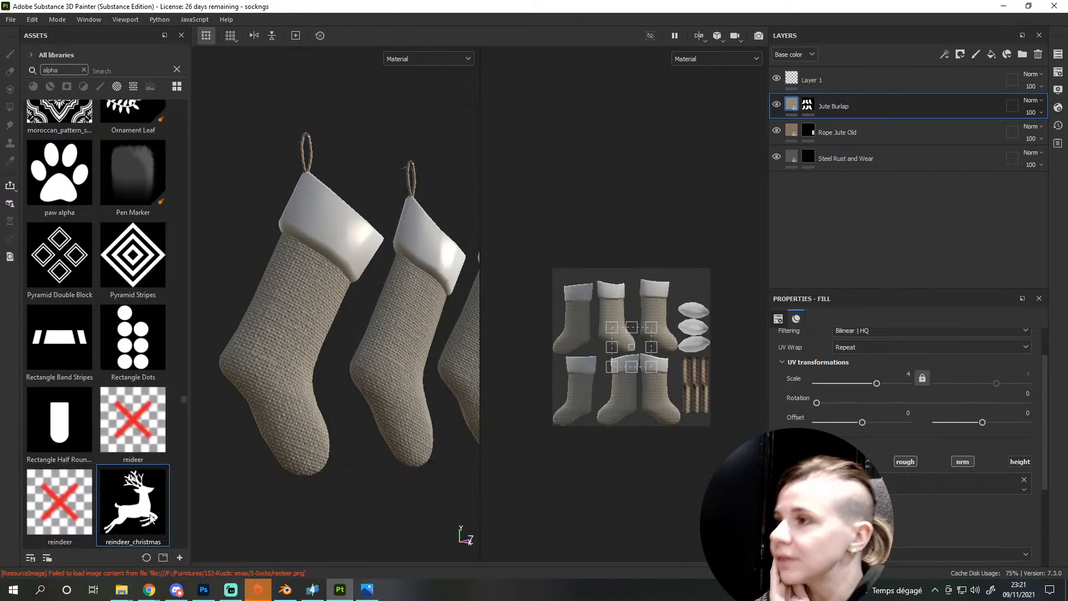
Search all libraries for christmas and check the matching assets under the smart material, texture, brush and alpha filters
left_click(85, 70)
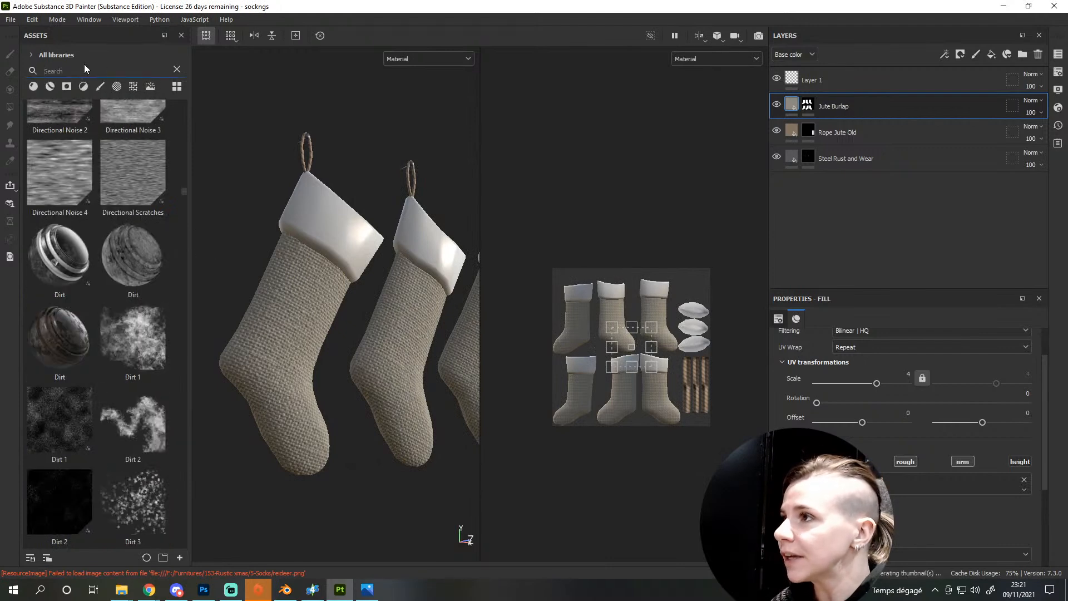
type("christmas")
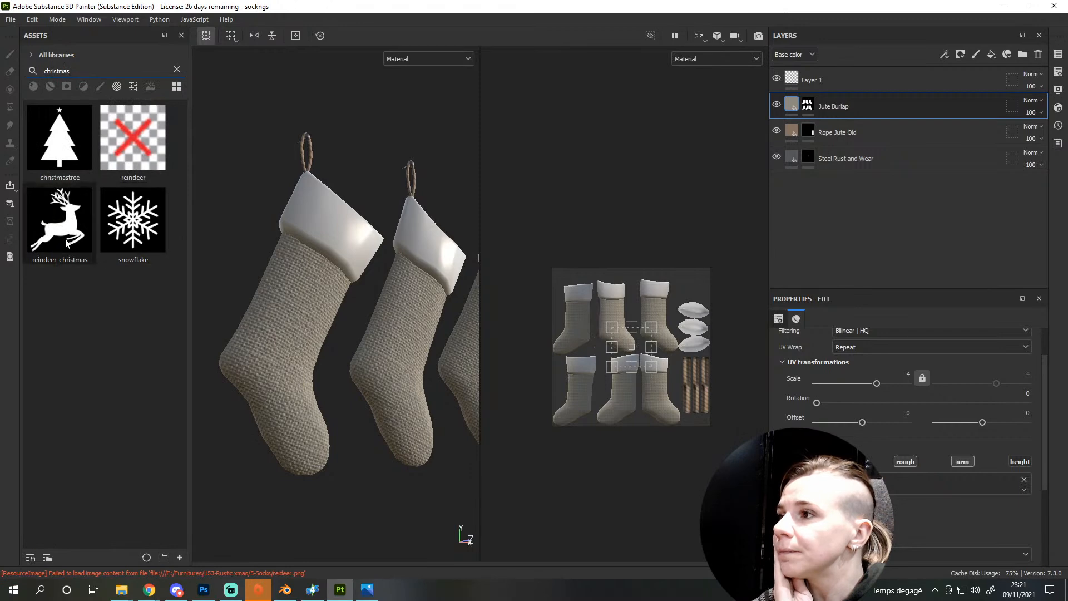
mouse_move(66, 240)
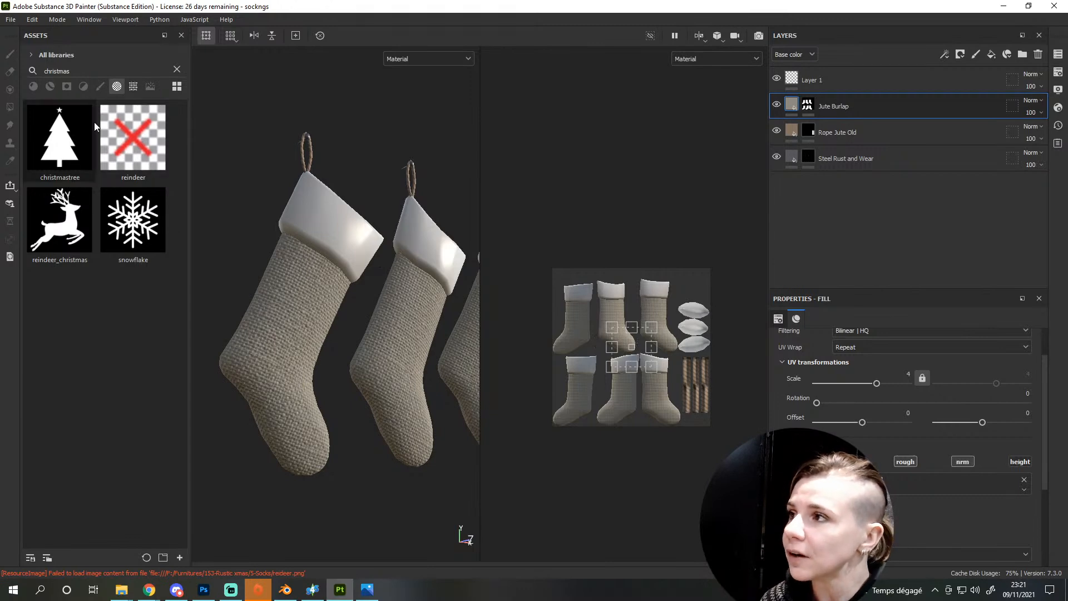
left_click(55, 88)
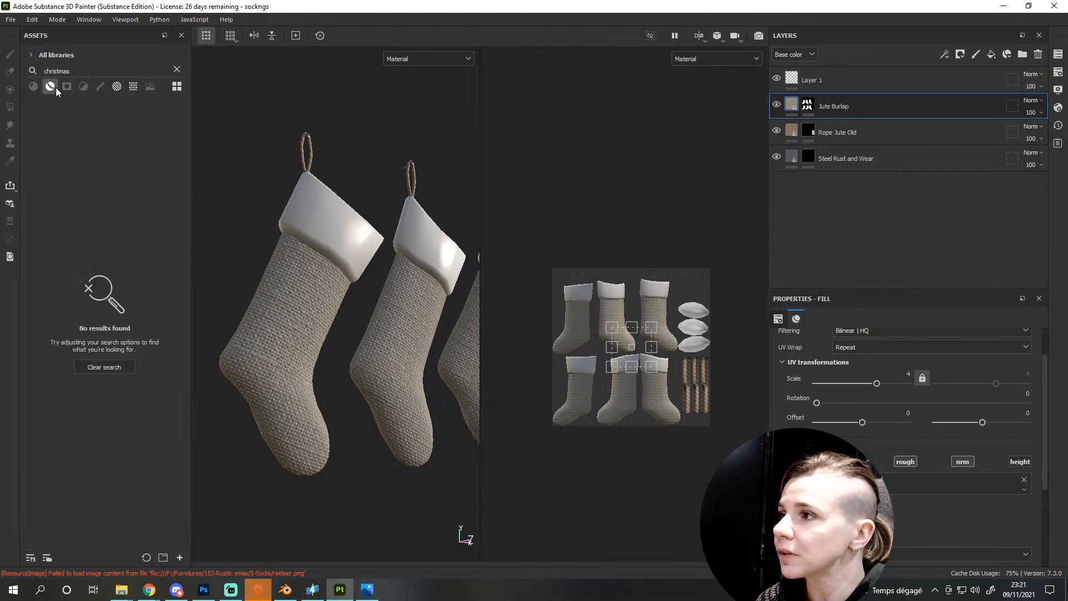
left_click(117, 87)
left_click(133, 88)
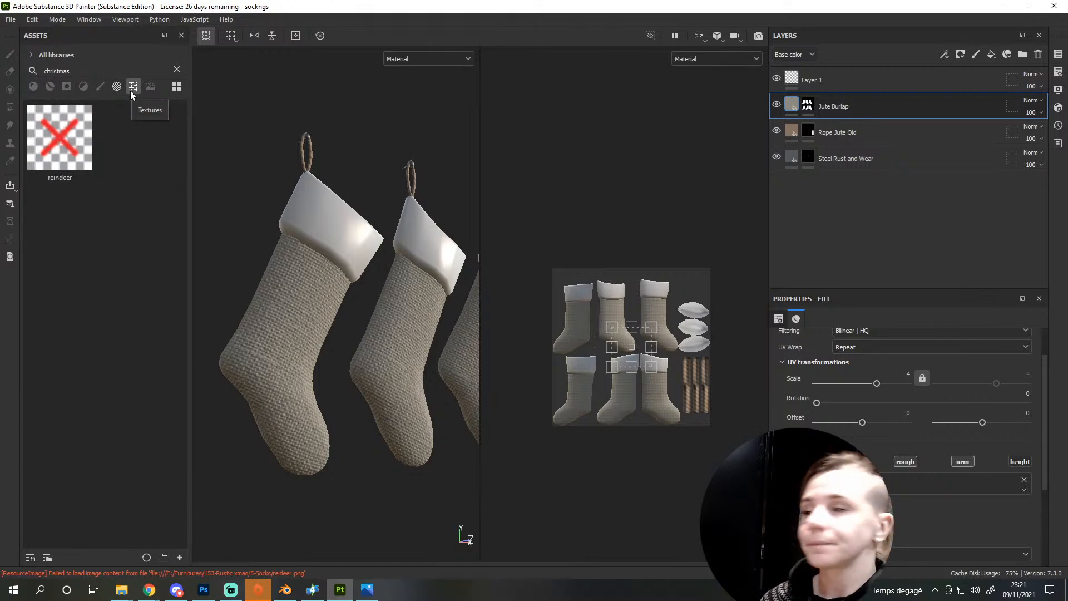
left_click(102, 88)
left_click(116, 87)
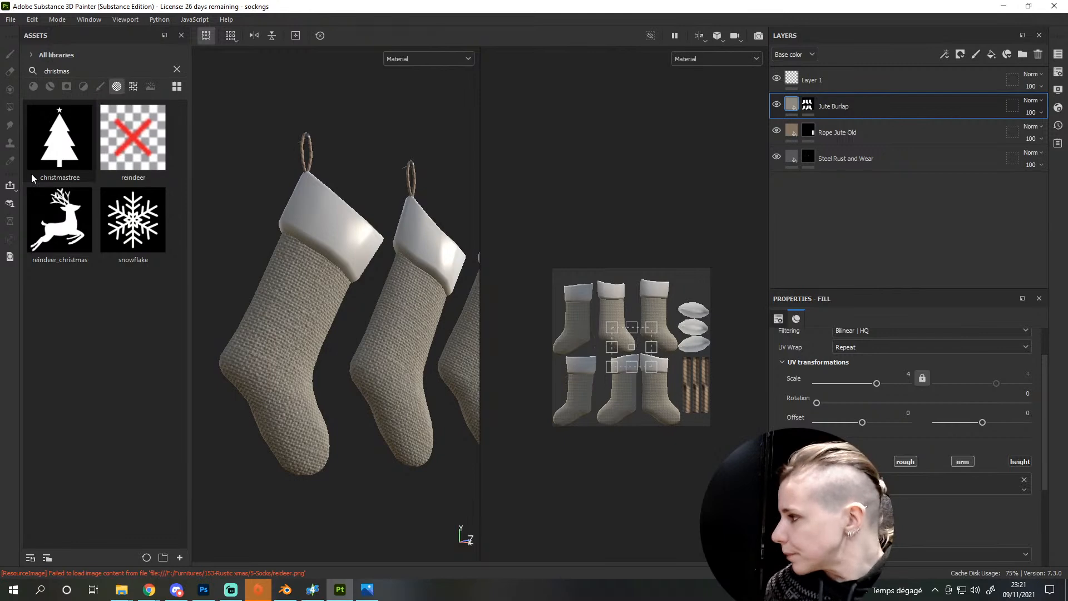
mouse_move(32, 176)
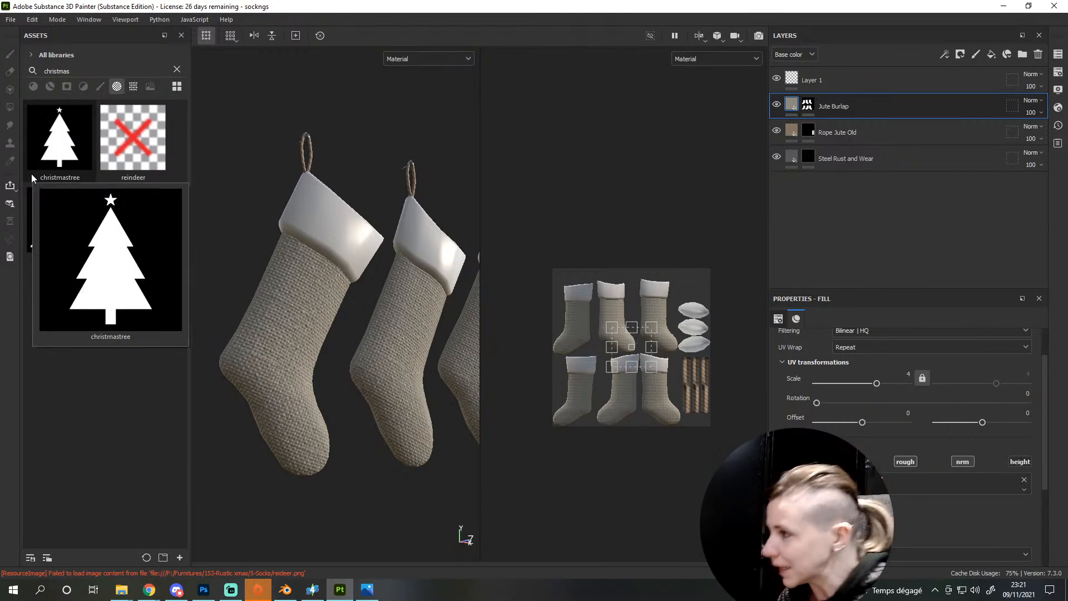
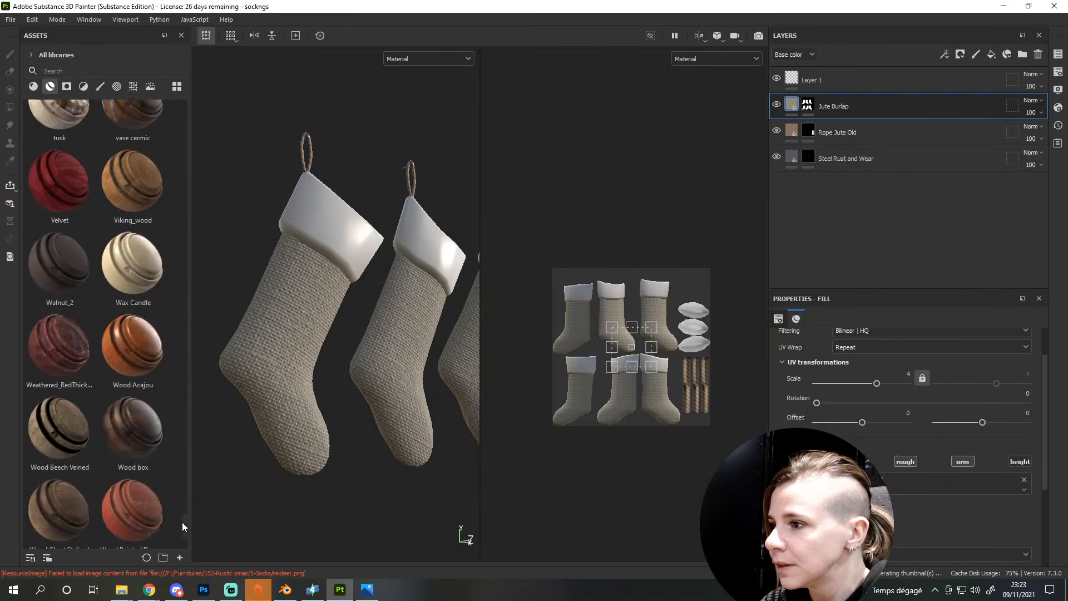
Search the materials for embroid and add Flat Embroidery as a fill layer directly above Jute Burlap
left_click(98, 86)
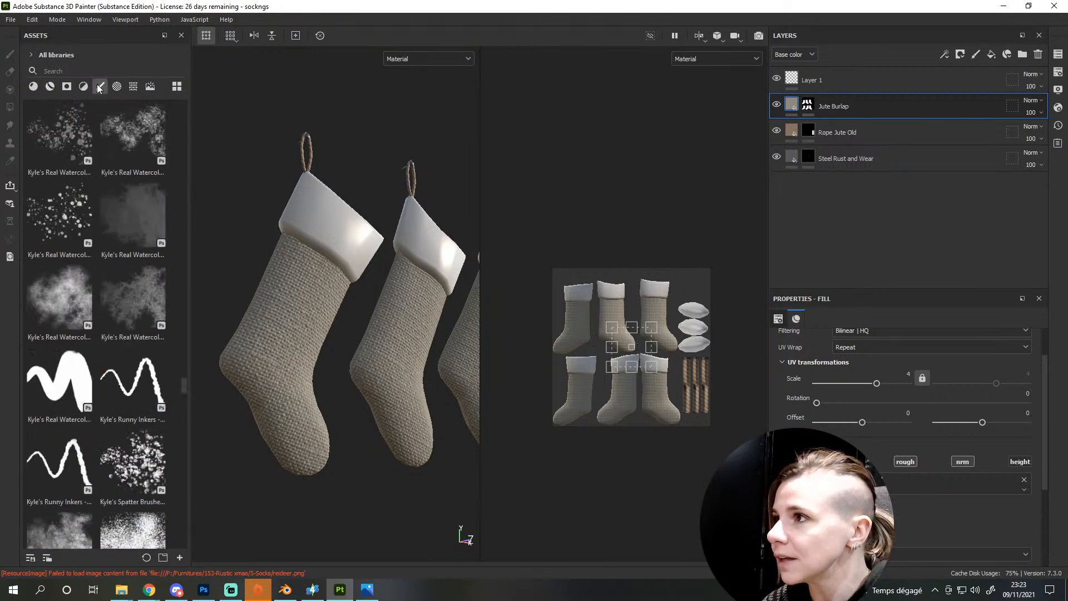
left_click(75, 69)
type("embroid")
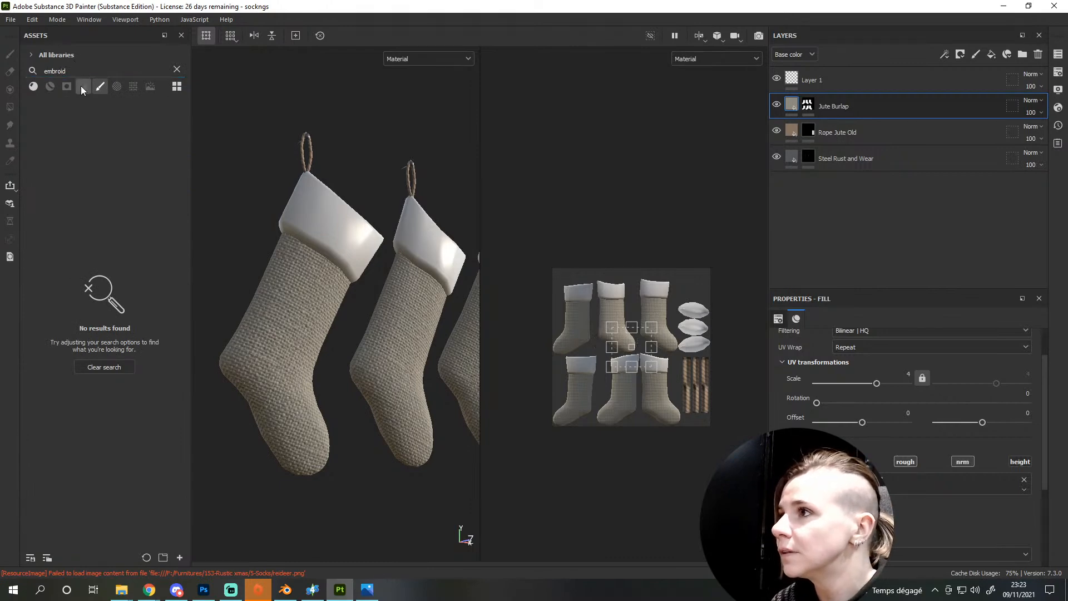
left_click(33, 87)
left_click(92, 241)
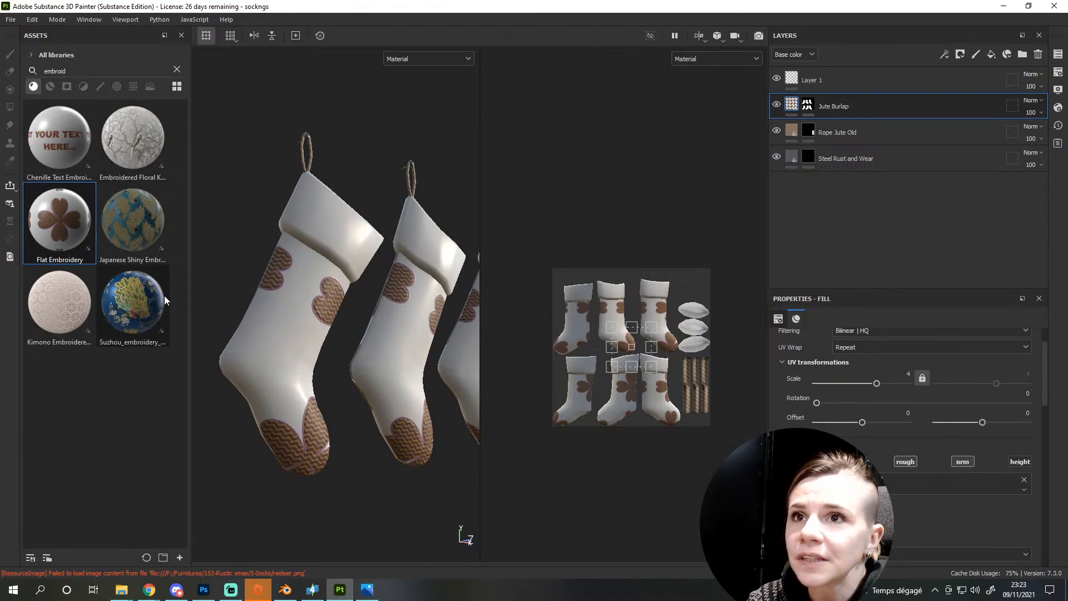
left_click_drag(329, 312, 858, 93)
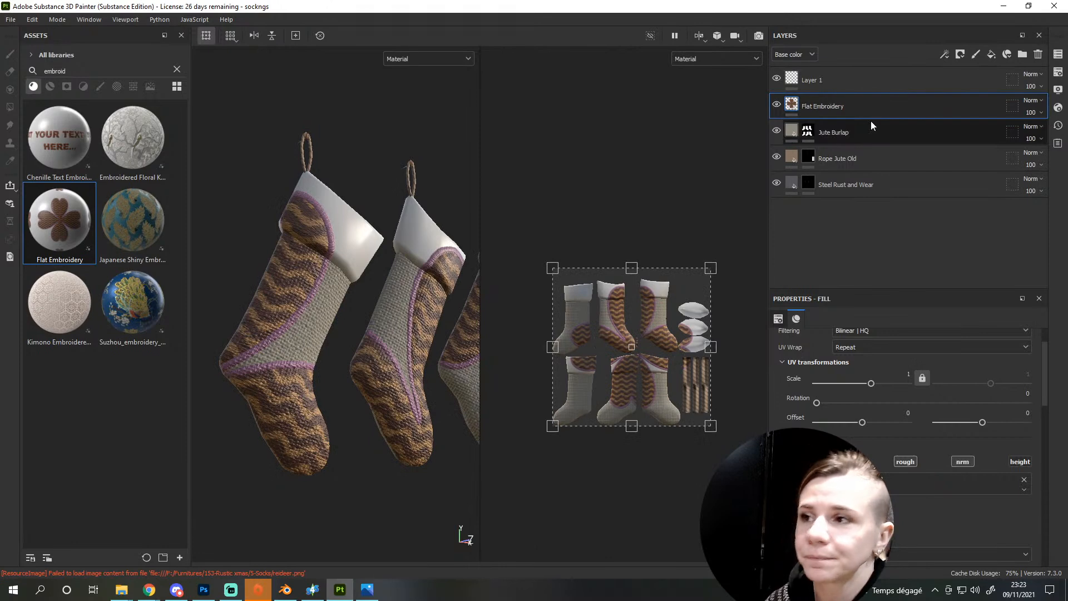
Inspect the embroidery on the stockings and set the Flat Embroidery layer's mask input selection to Custom Mask
left_click_drag(369, 299, 409, 314, "alt")
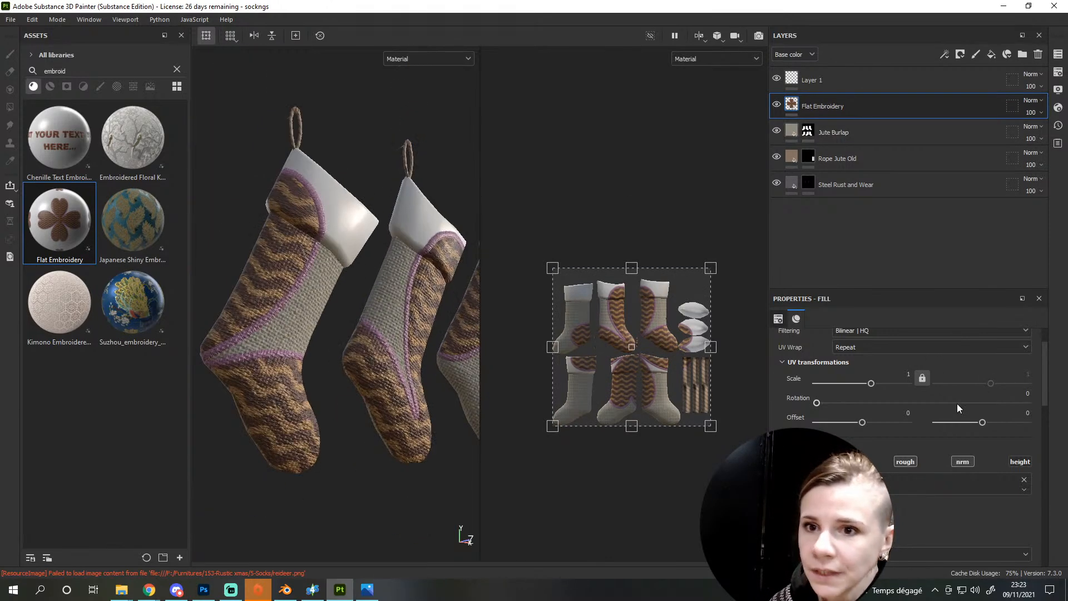
scroll(886, 419, "down", 3)
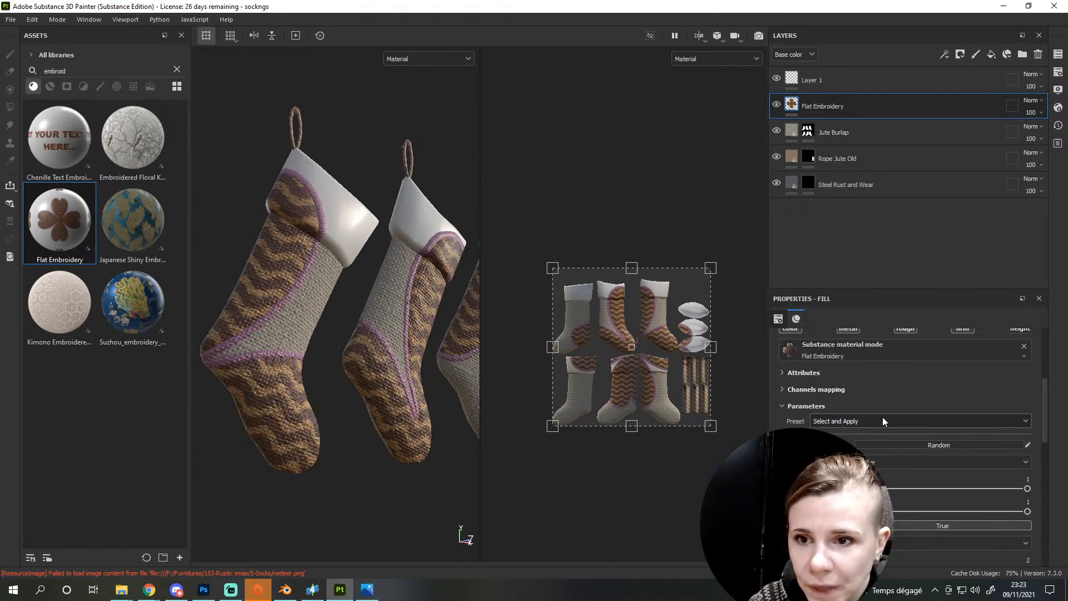
scroll(856, 429, "up", 1)
scroll(253, 359, "up", 1)
scroll(256, 359, "up", 2)
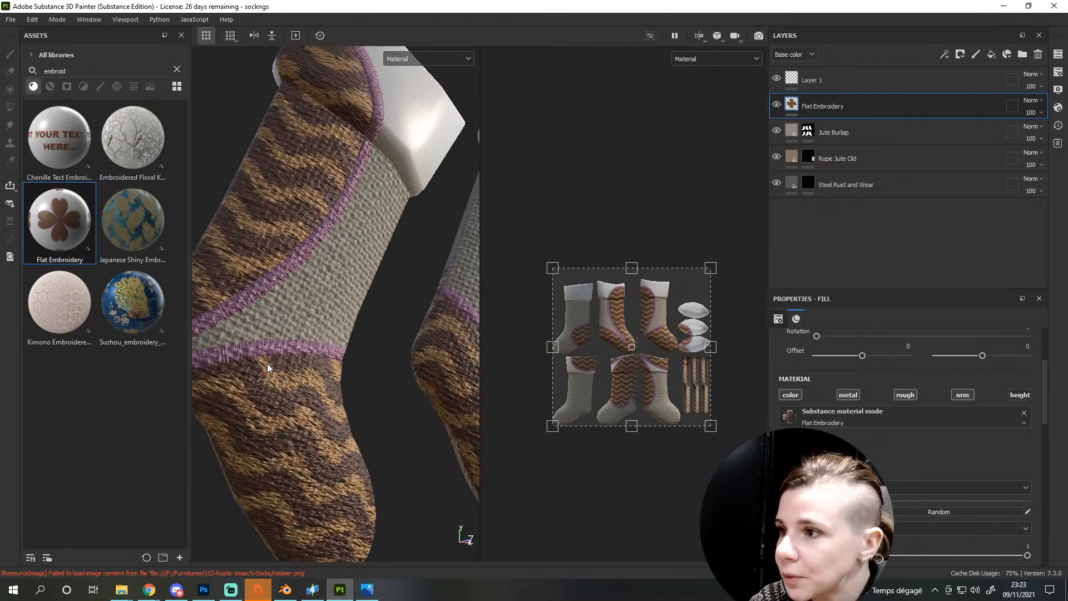
scroll(276, 369, "down", 3)
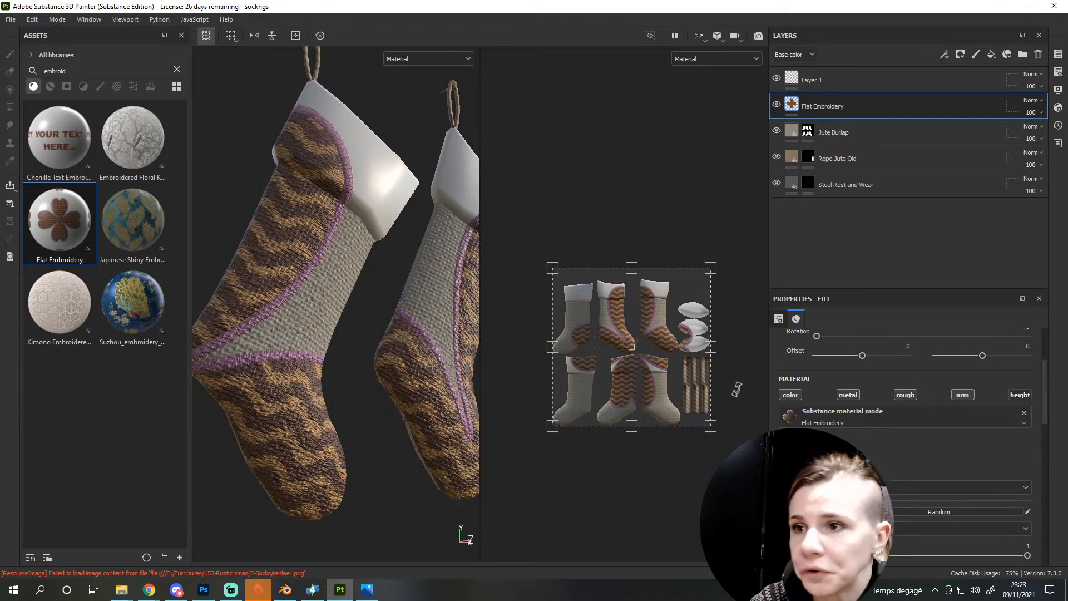
scroll(892, 498, "down", 3)
left_click(883, 426)
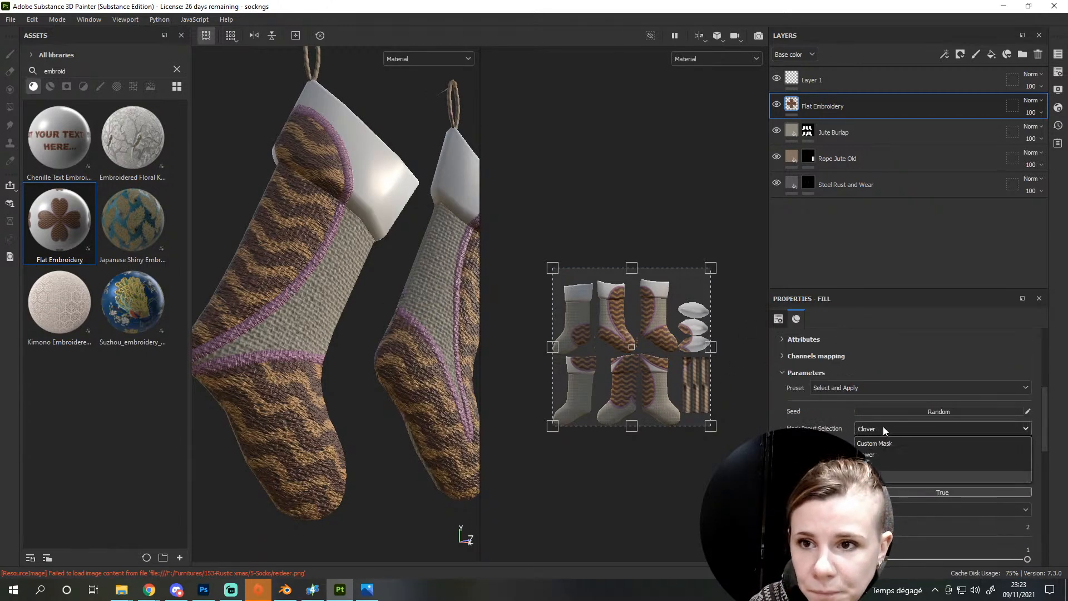
left_click(887, 439)
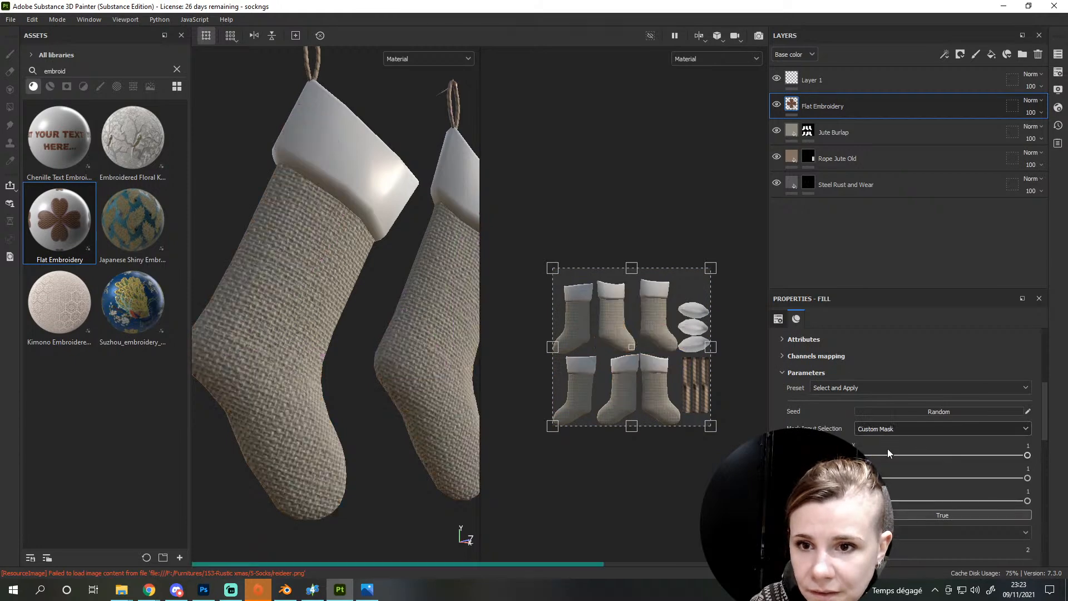
Find the chris resources and assign reindeer_christmas as the Flat Embroidery layer's custom mask input
scroll(888, 449, "down", 1)
scroll(926, 478, "down", 10)
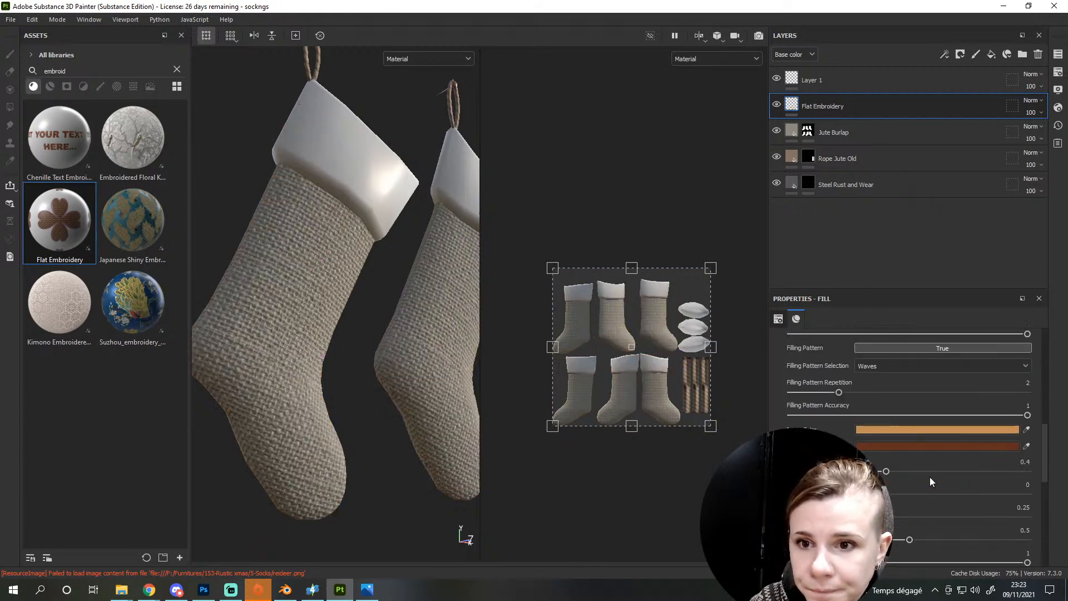
left_click(897, 515)
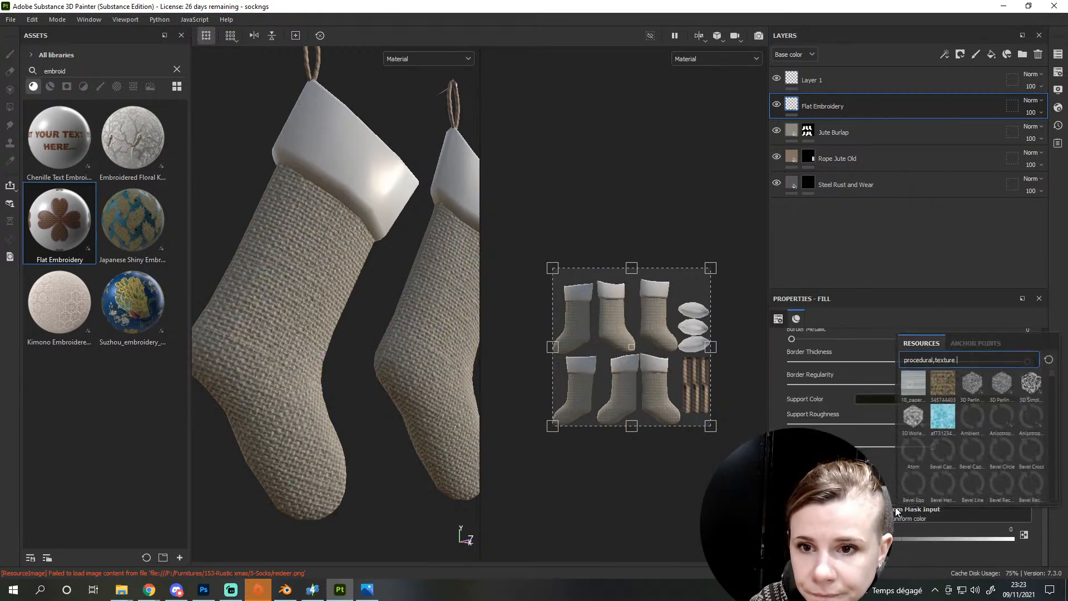
left_click(962, 359)
type("chris")
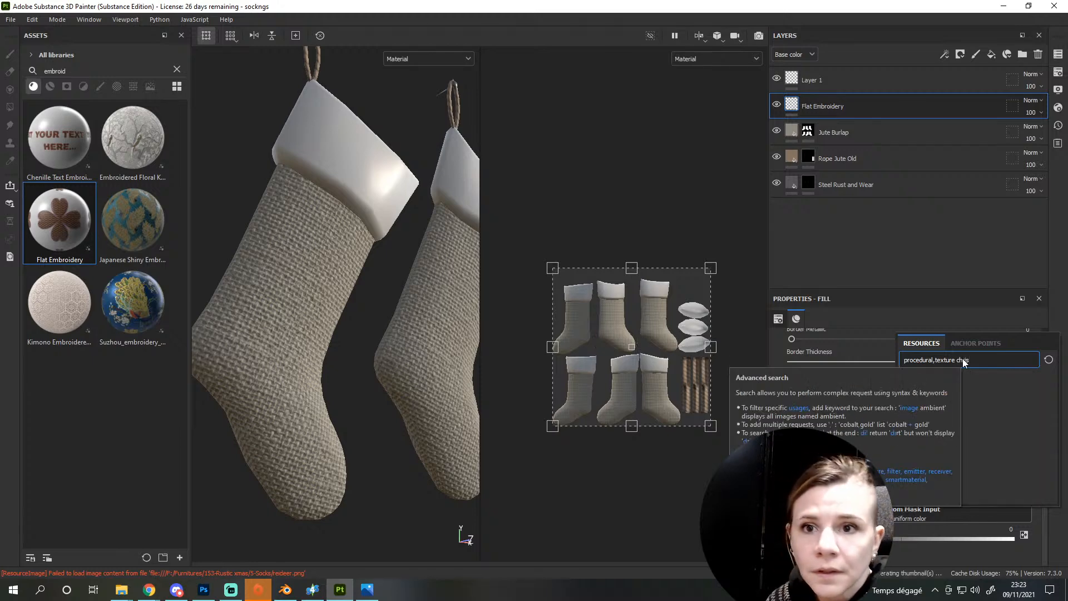
left_click_drag(956, 360, 904, 362)
key("BackSpace")
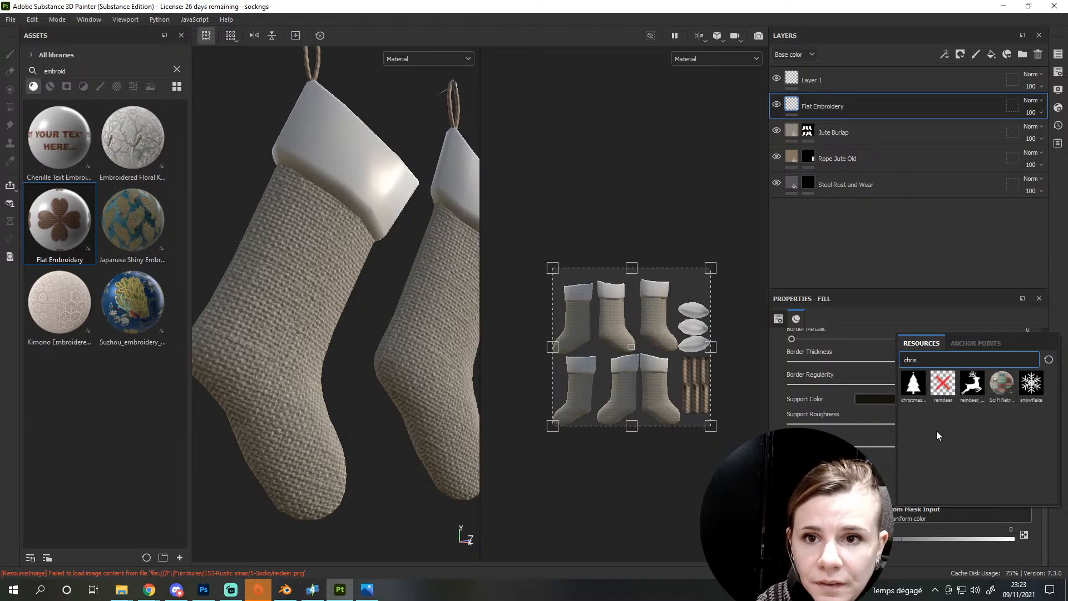
left_click(972, 386)
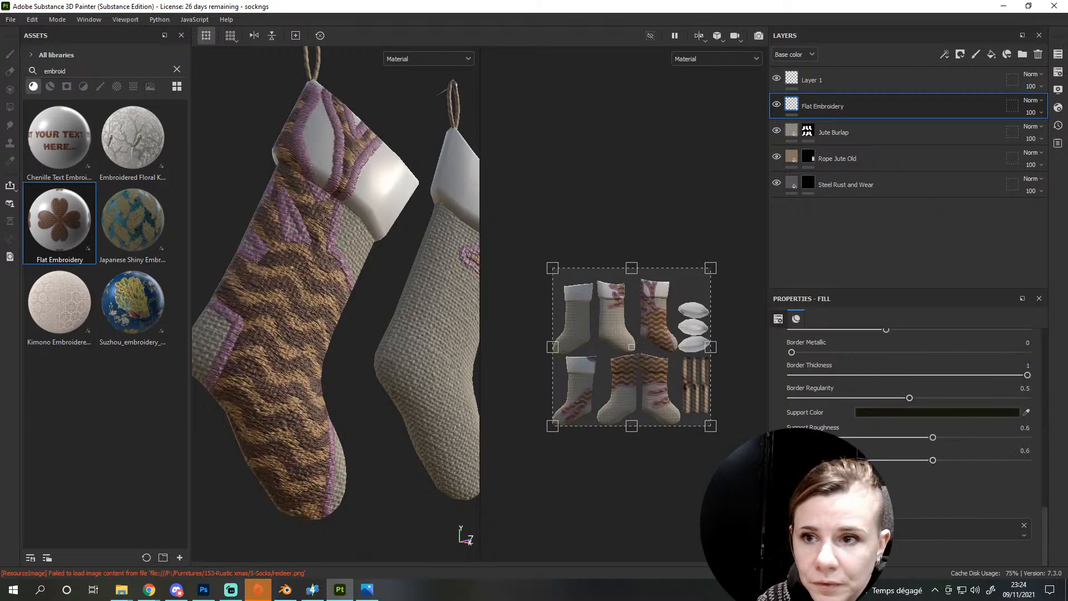
Shrink the Flat Embroidery projection in the UV view to a scale of about 3.3 over the upper middle stocking
scroll(286, 340, "down", 5)
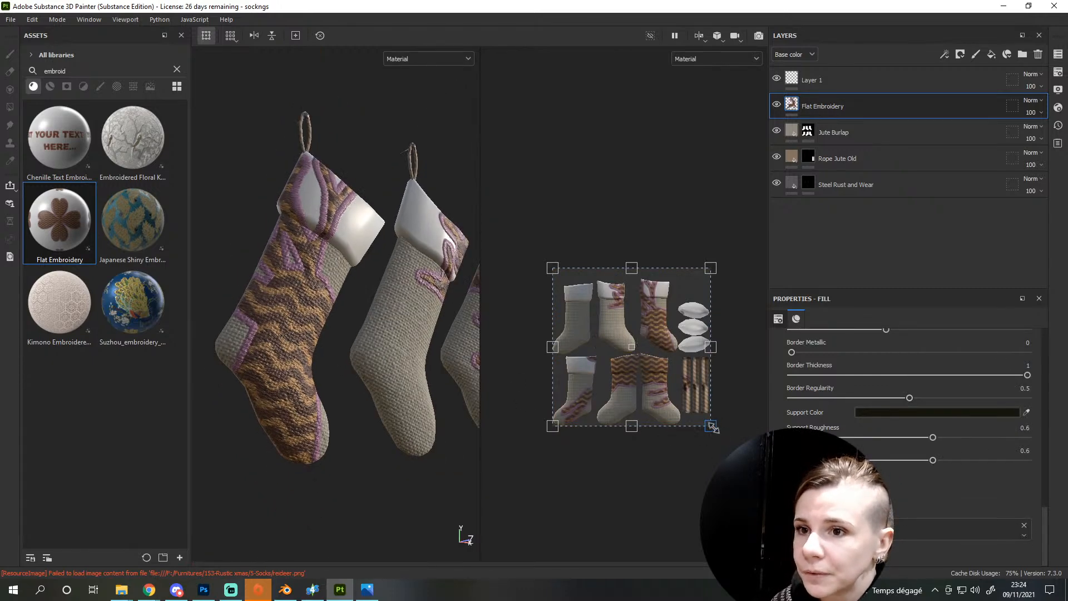
left_click_drag(710, 426, 624, 341)
scroll(880, 454, "up", 5)
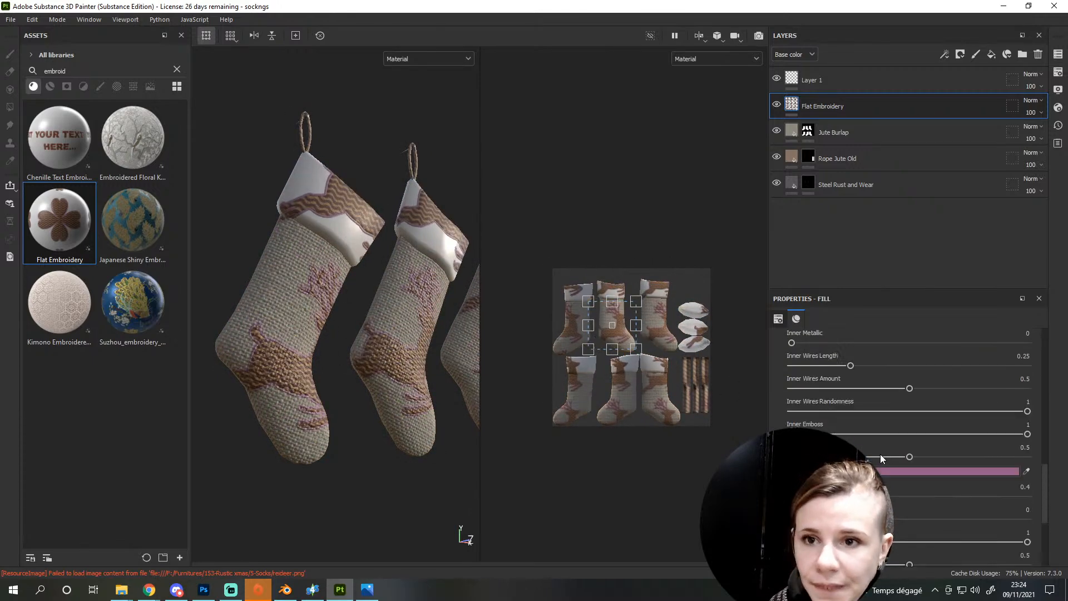
scroll(880, 454, "up", 5)
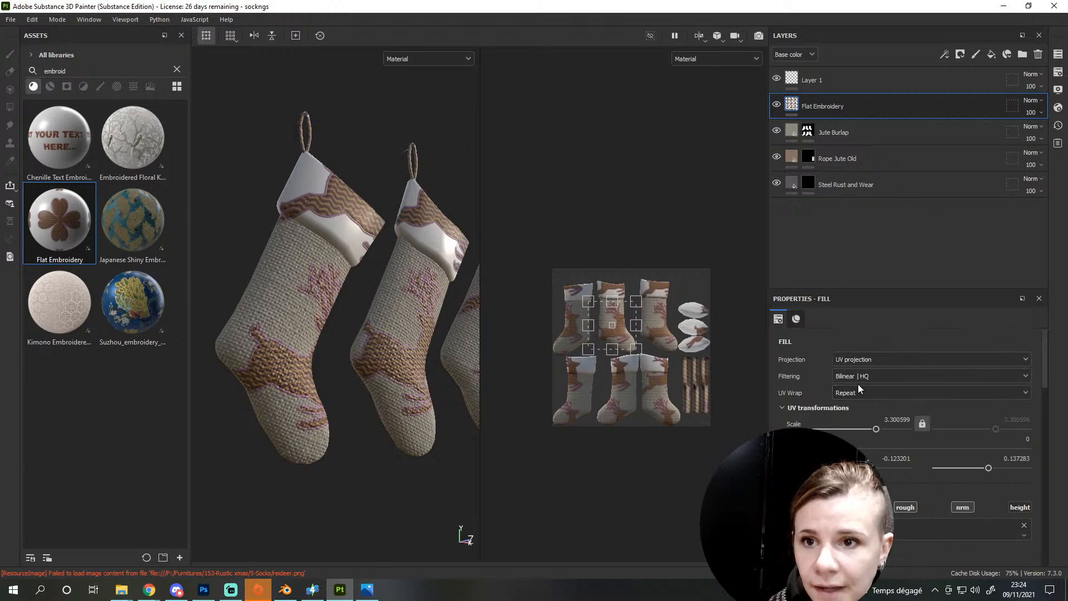
Set the Flat Embroidery layer's UV wrap to None and move the reindeer onto the lower right stocking of the UV layout, at a scale of about 5.6
left_click(857, 393)
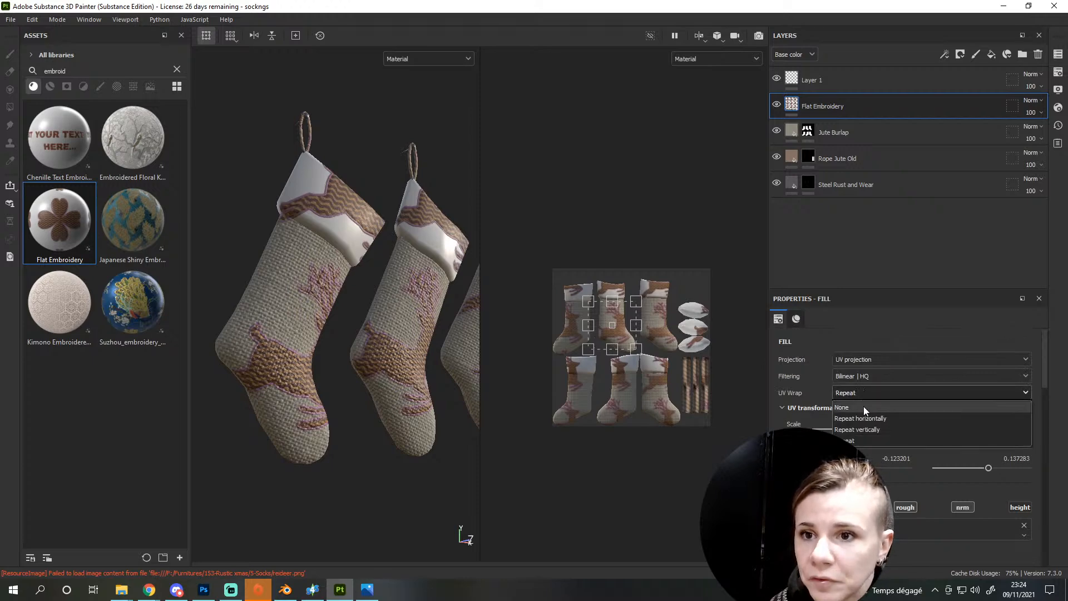
left_click(863, 406)
left_click_drag(387, 384, 423, 389, "alt")
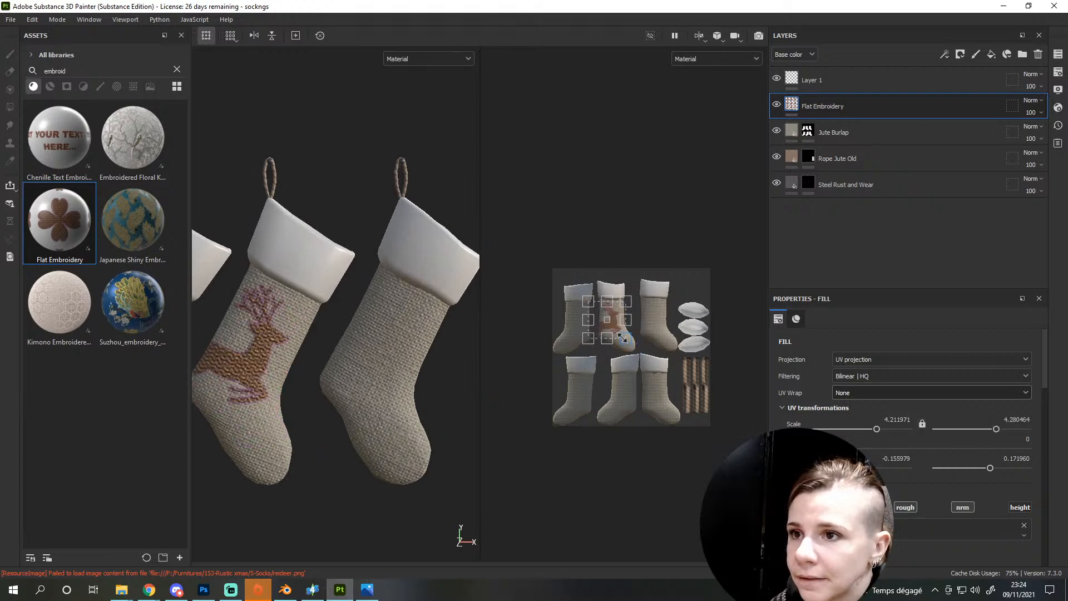
left_click_drag(634, 347, 653, 388)
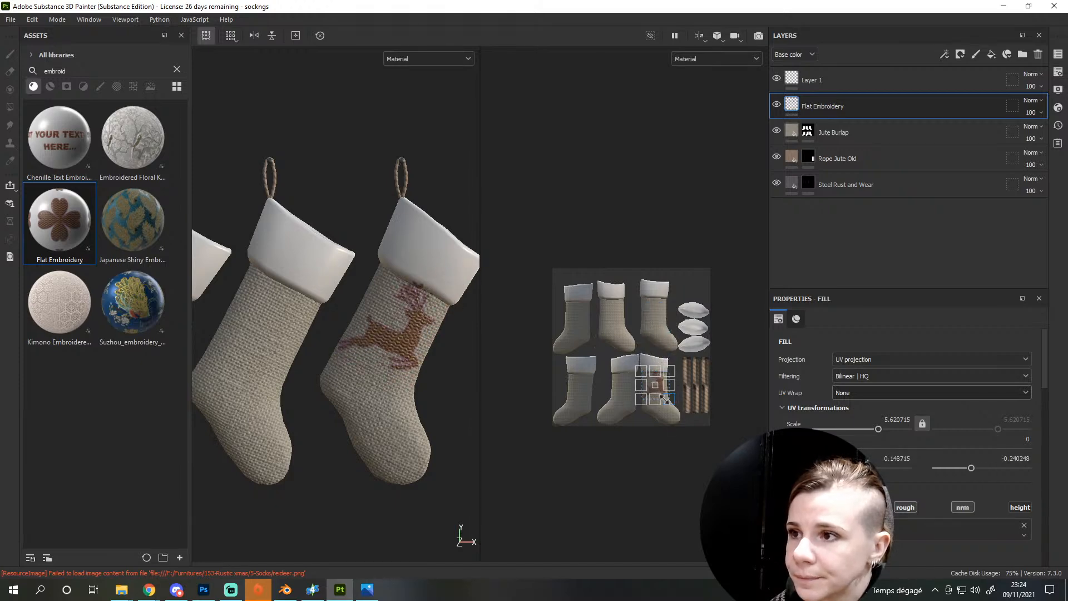
Shrink the reindeer projection to a scale of about 6.7 and centre it on the burlap just below the cuff
scroll(678, 426, "up", 4)
scroll(669, 404, "up", 4)
scroll(656, 372, "up", 3)
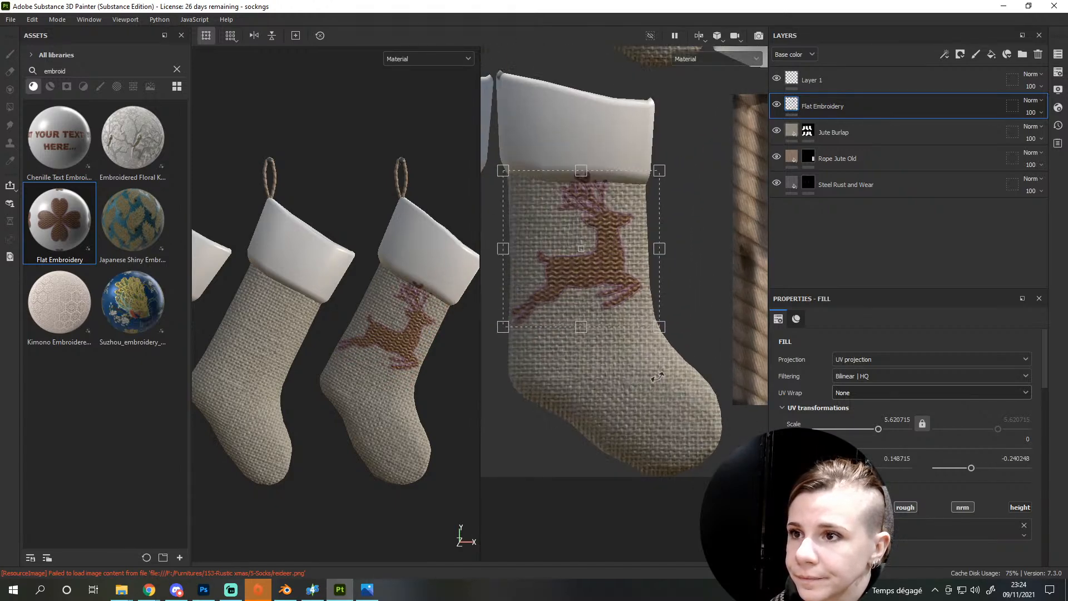
left_click_drag(657, 332, 632, 308)
left_click_drag(594, 275, 613, 291)
Set the Flat Embroidery layer's filling pattern selection to Custom Filling Pattern and check the reindeer up close
scroll(900, 455, "down", 5)
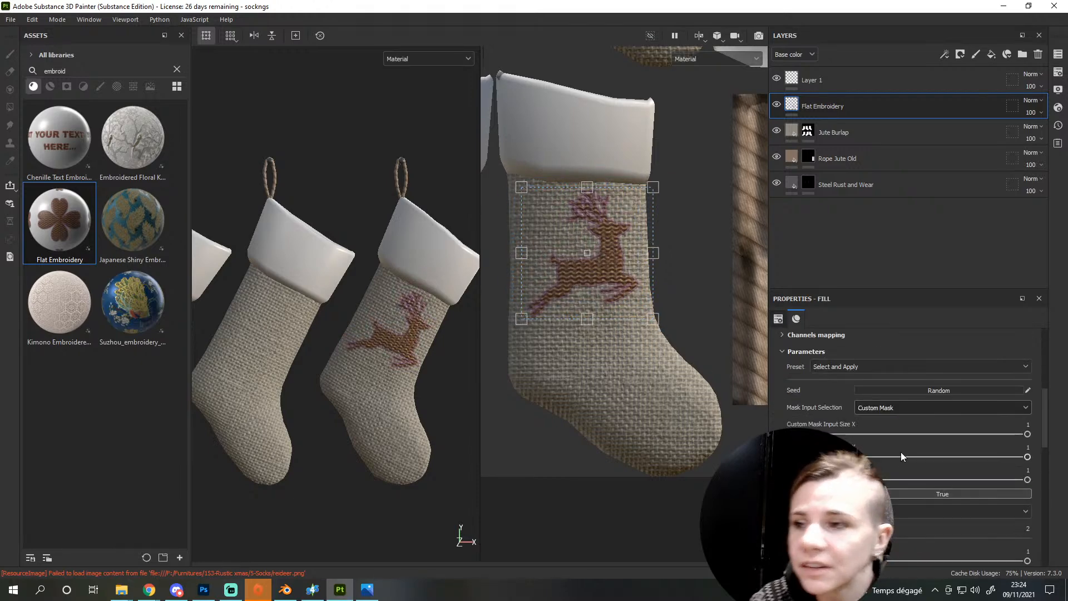
scroll(937, 444, "down", 5)
scroll(937, 444, "up", 2)
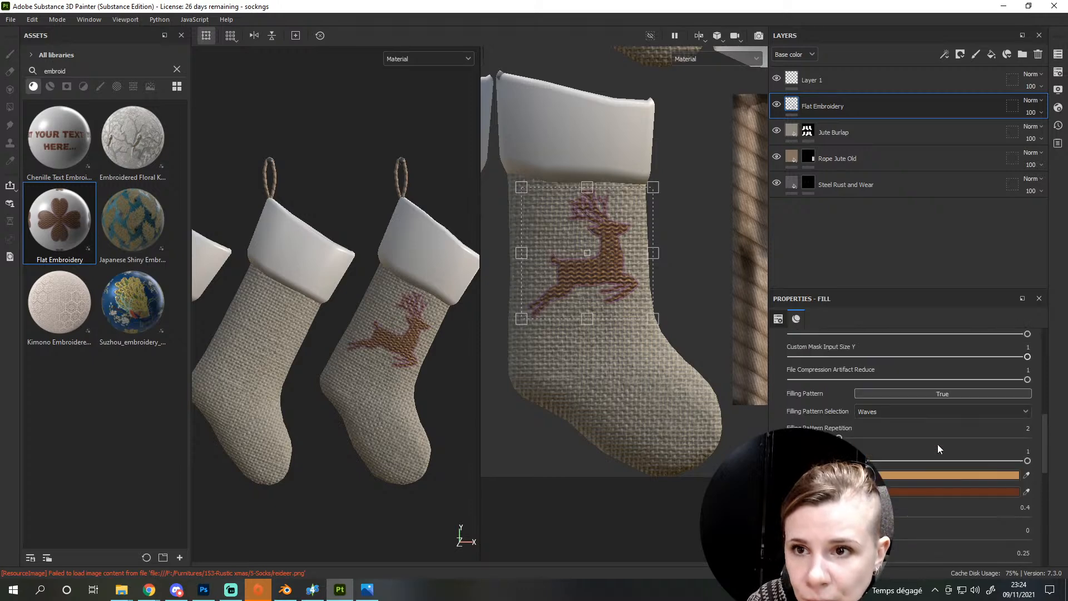
left_click(892, 415)
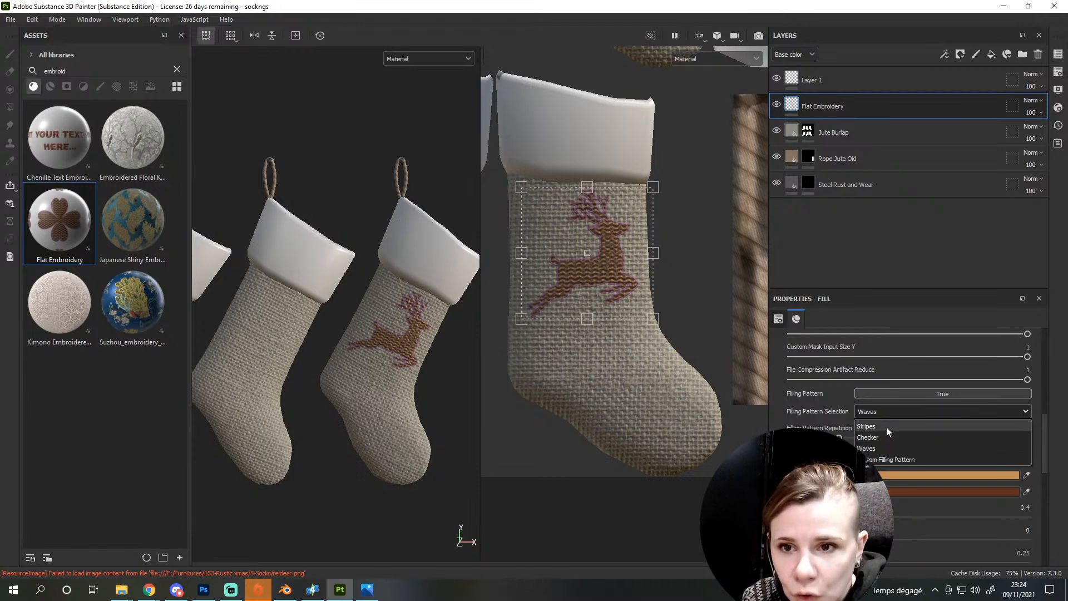
left_click(885, 461)
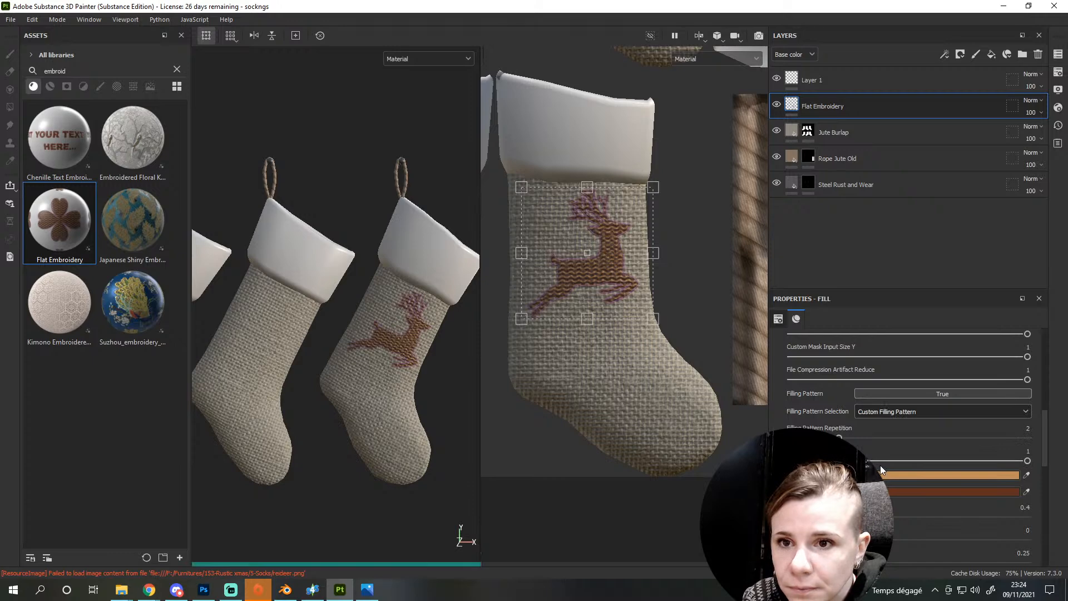
scroll(428, 345, "up", 3)
scroll(428, 342, "up", 2)
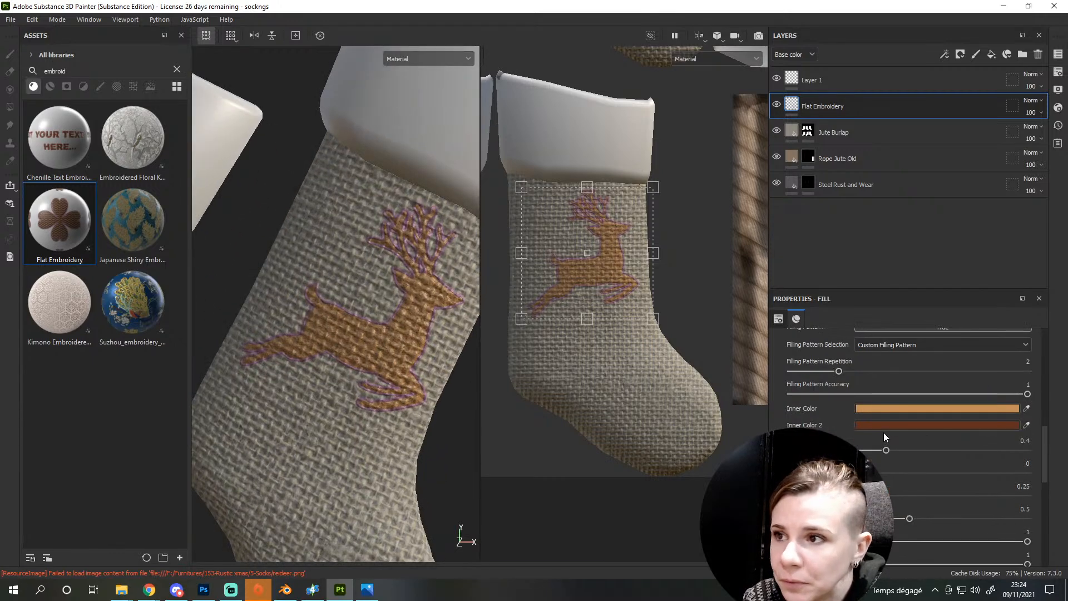
Set the embroidery's Inner Color to off-white EBEBEB and its Inner Roughness to 0.93
scroll(882, 437, "up", 1)
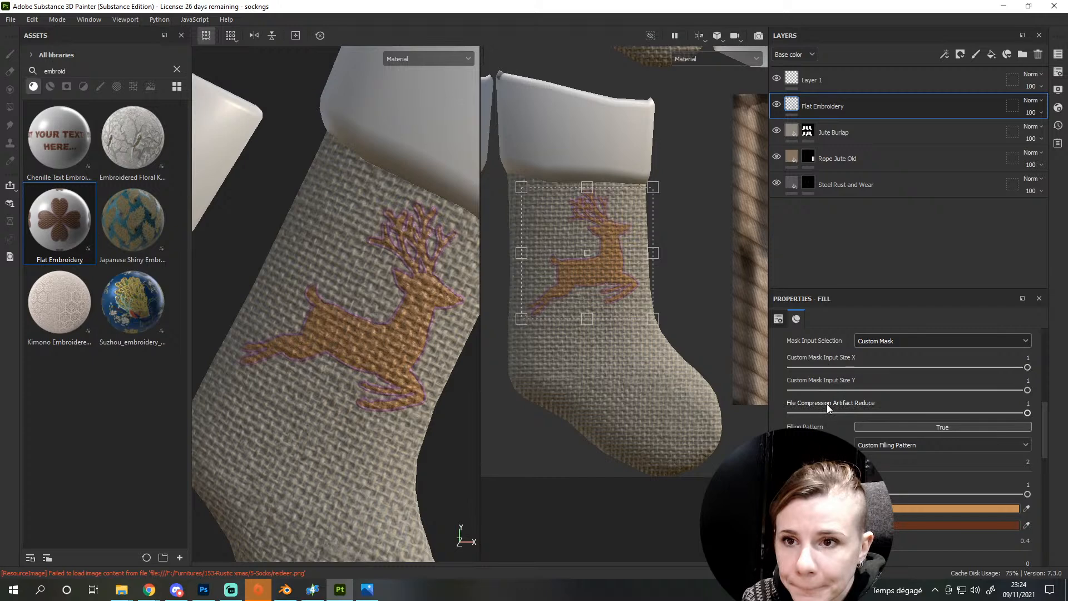
scroll(826, 402, "down", 2)
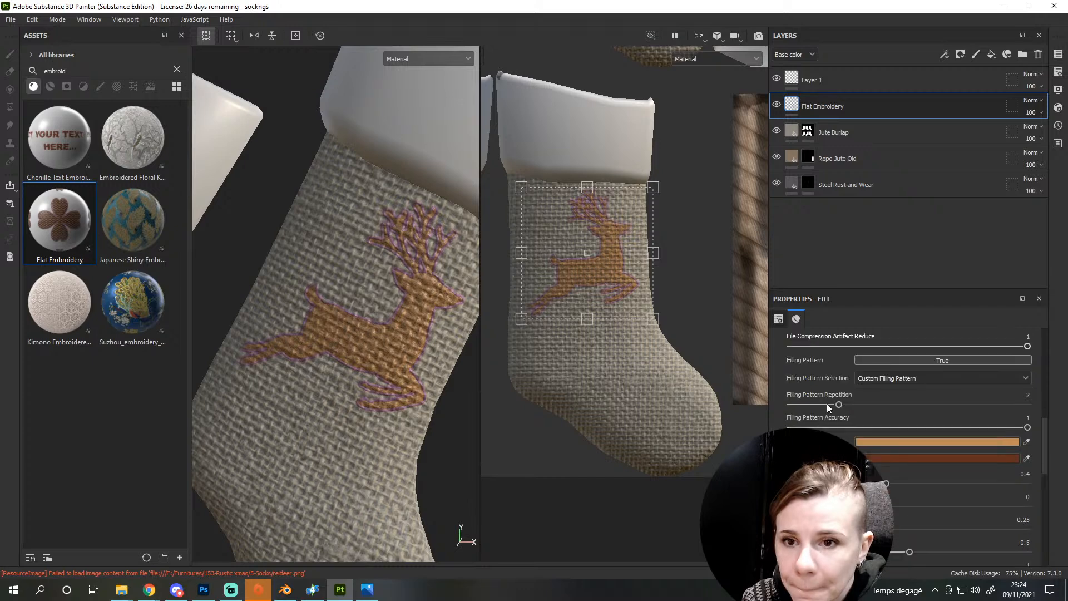
left_click(861, 441)
left_click_drag(889, 415, 853, 314)
left_click(861, 459)
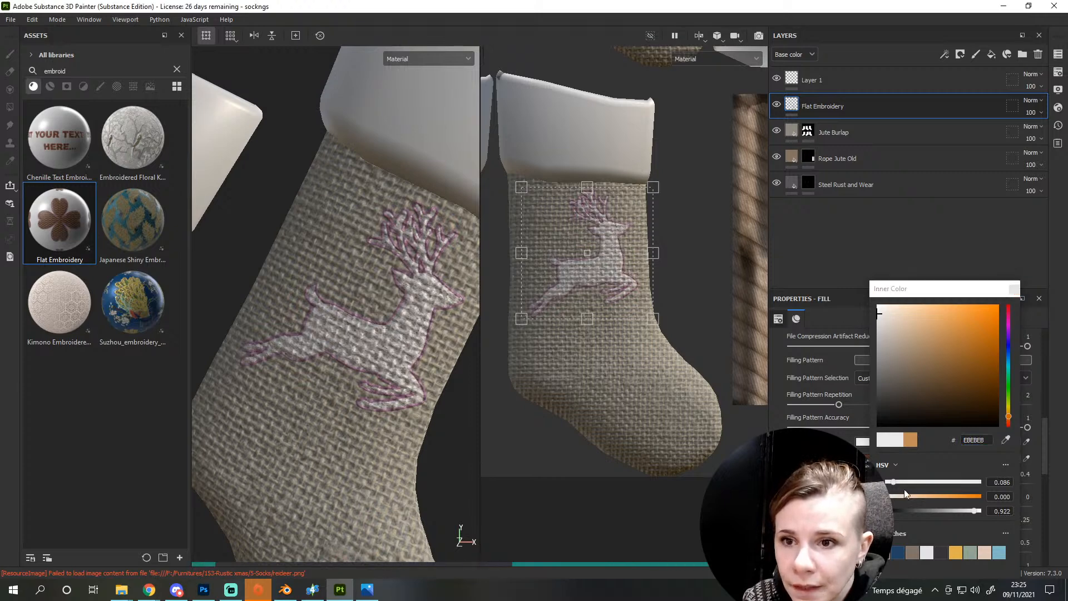
left_click(1014, 289)
left_click_drag(884, 483, 1011, 473)
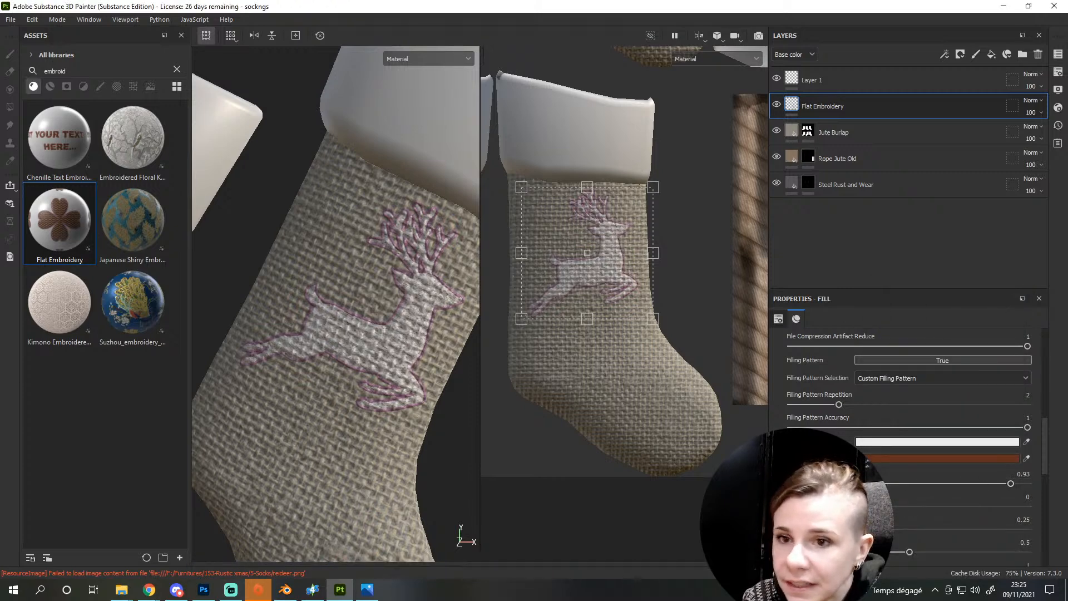
Set the embroidery's Inner Color 2 to off-white E3E3E3
left_click(876, 457)
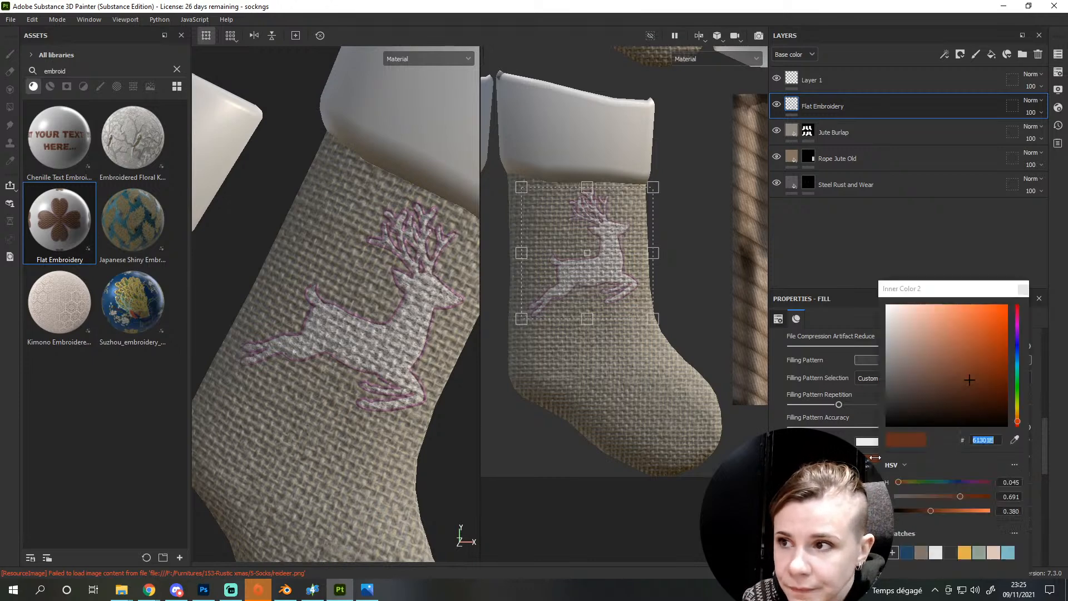
left_click(888, 317)
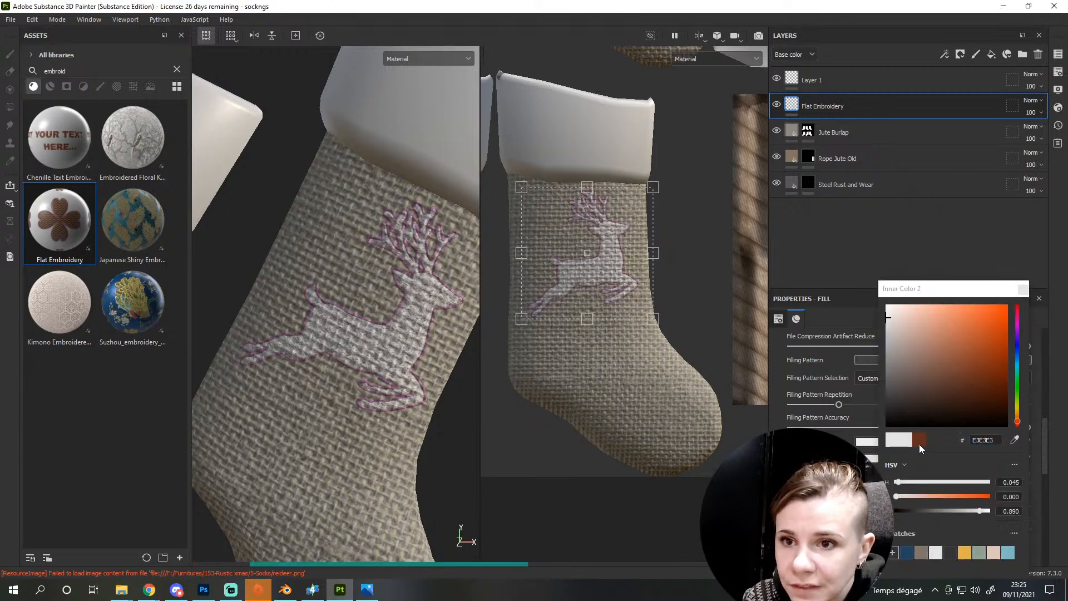
left_click(872, 448)
Set the embroidery's Inner Wires Length to 0.55 and Inner Wires Amount to 0.99
scroll(881, 448, "down", 2)
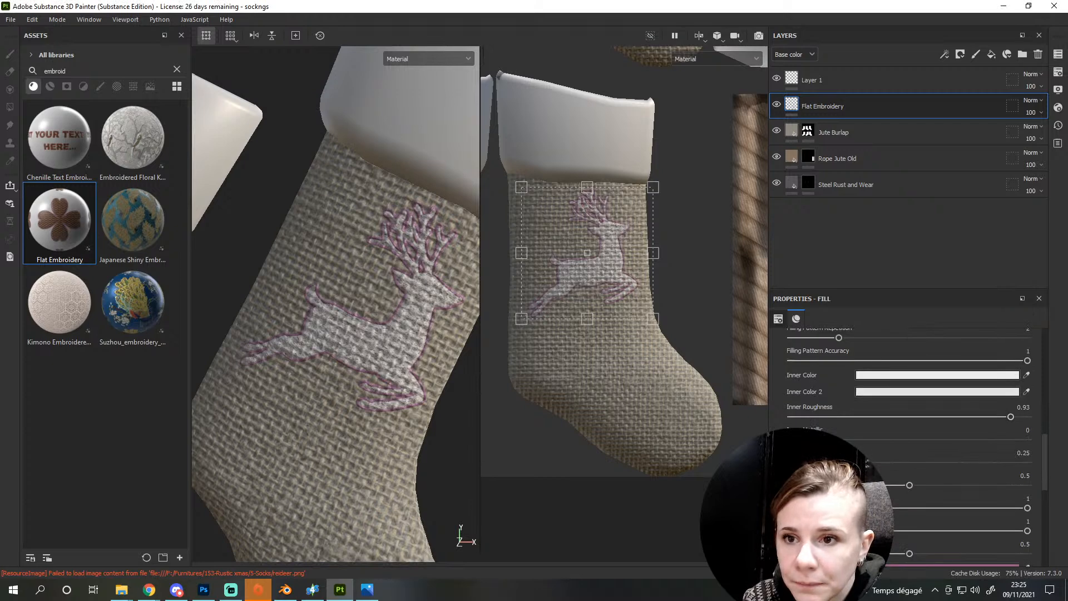
scroll(853, 433, "down", 1)
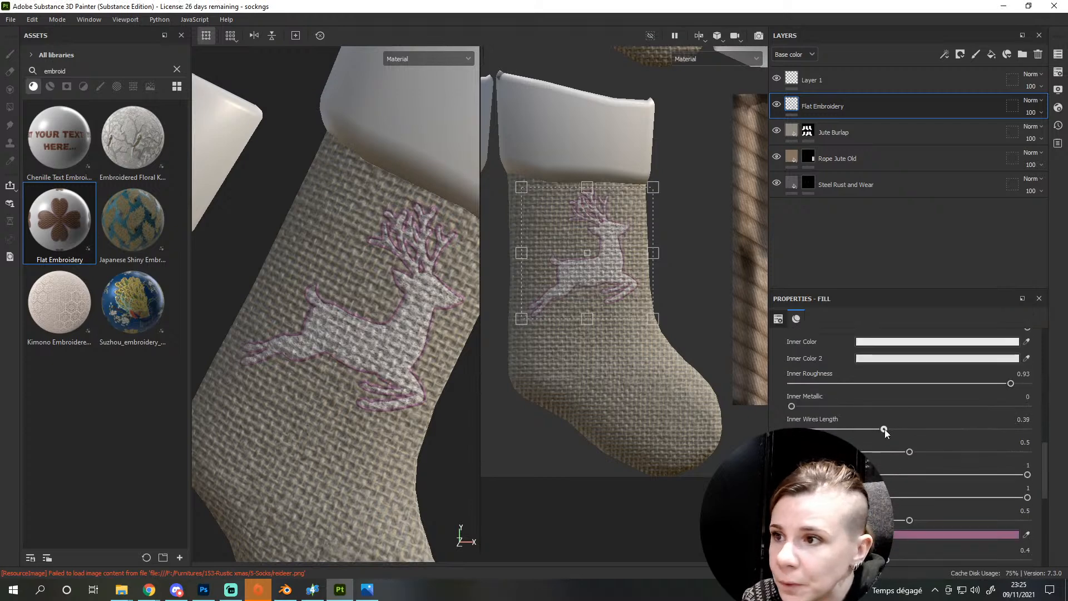
left_click_drag(852, 428, 921, 430)
scroll(375, 345, "up", 6)
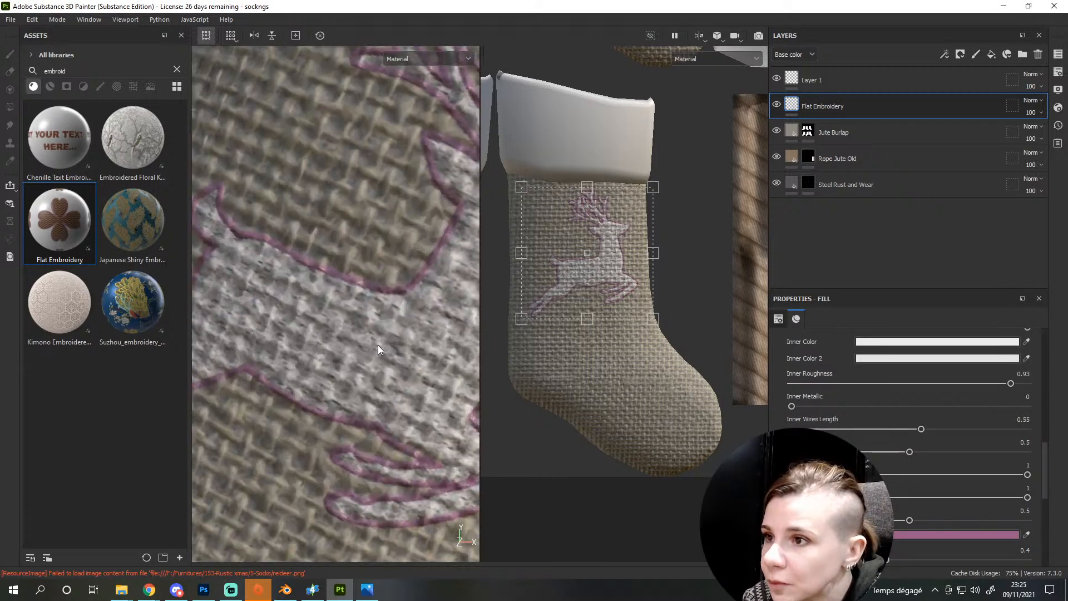
scroll(932, 431, "down", 1)
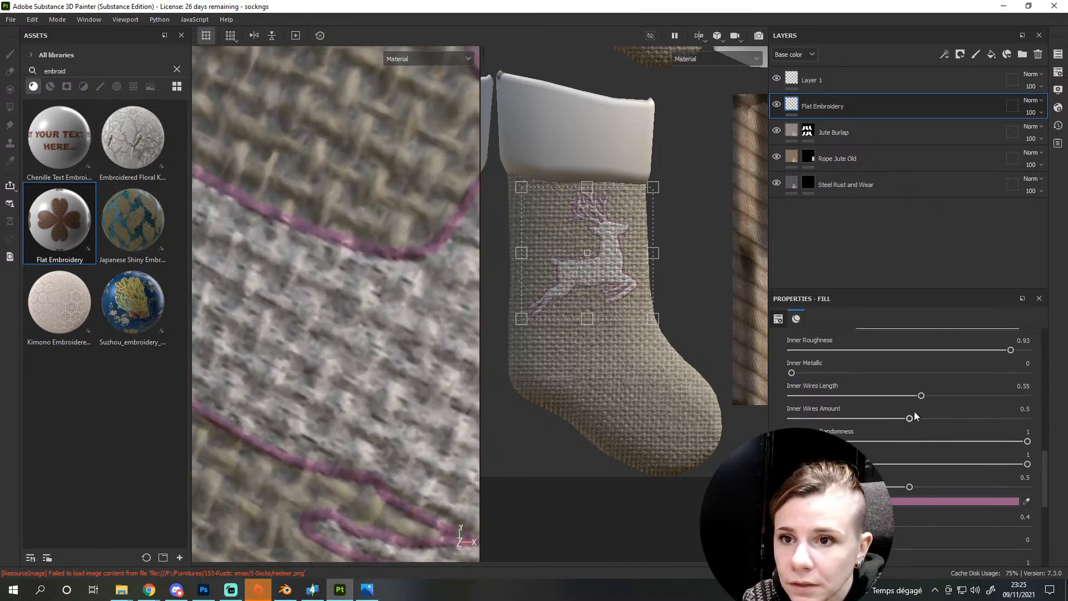
left_click_drag(908, 418, 1000, 419)
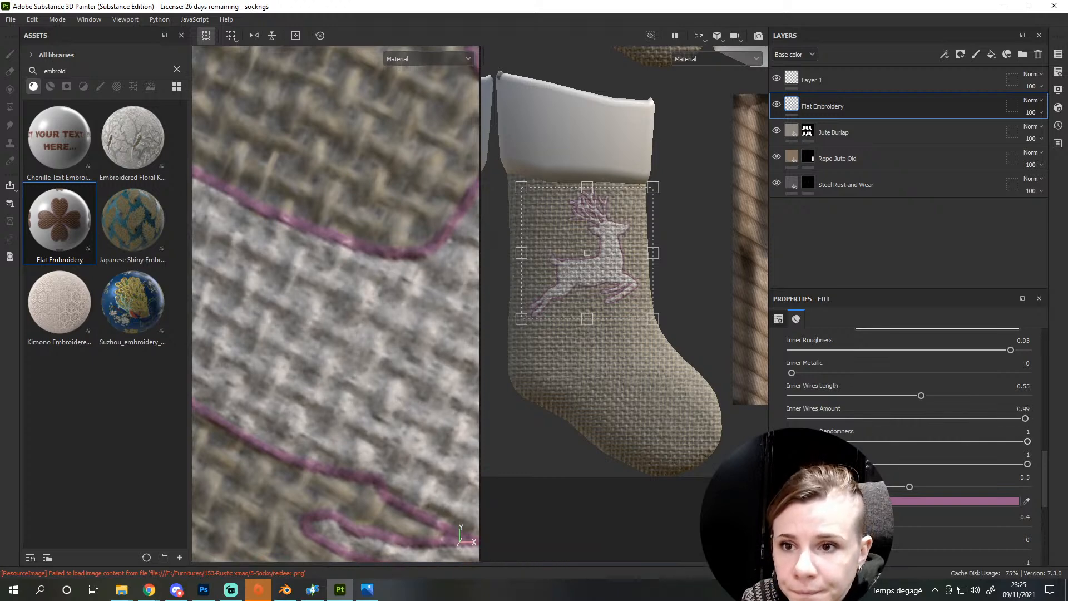
Try Inner Emboss at 0 and 1 on the reindeer, then set it to 0.04
scroll(907, 445, "down", 1)
left_click(792, 431)
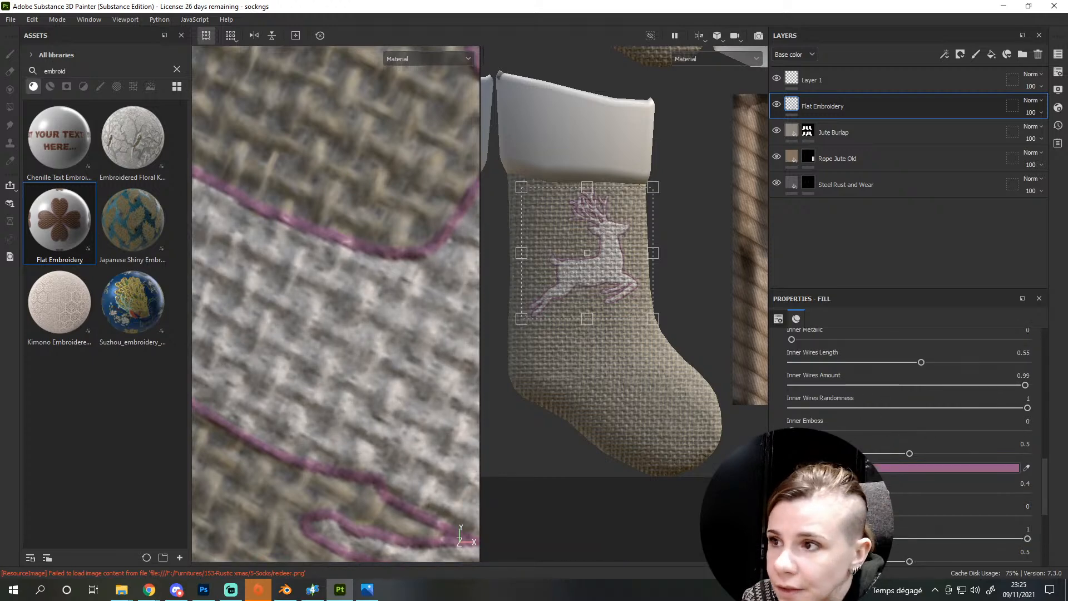
scroll(376, 358, "down", 2)
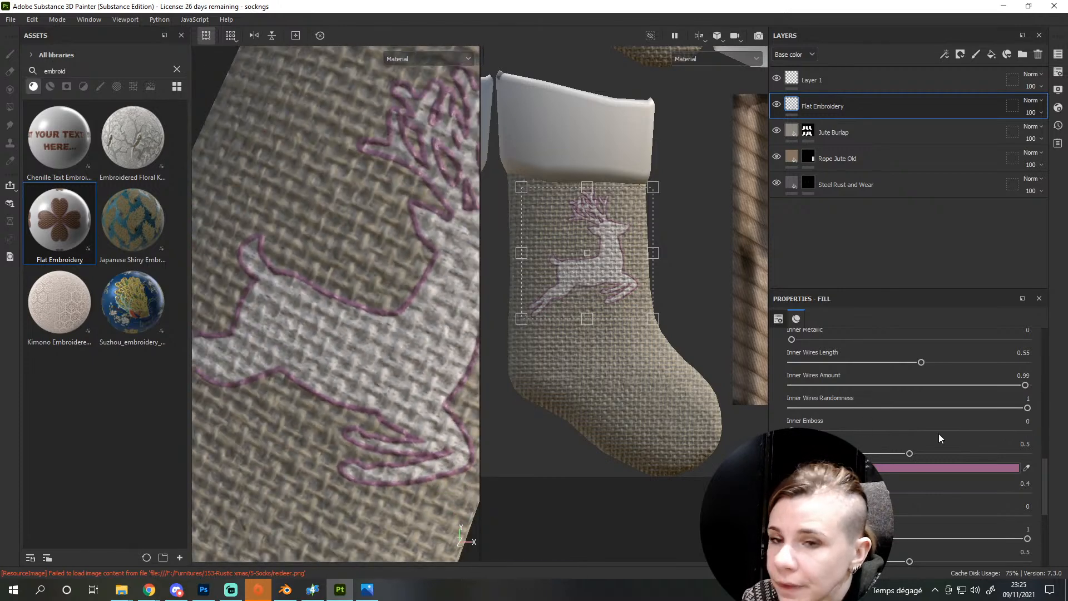
left_click_drag(796, 431, 1027, 430)
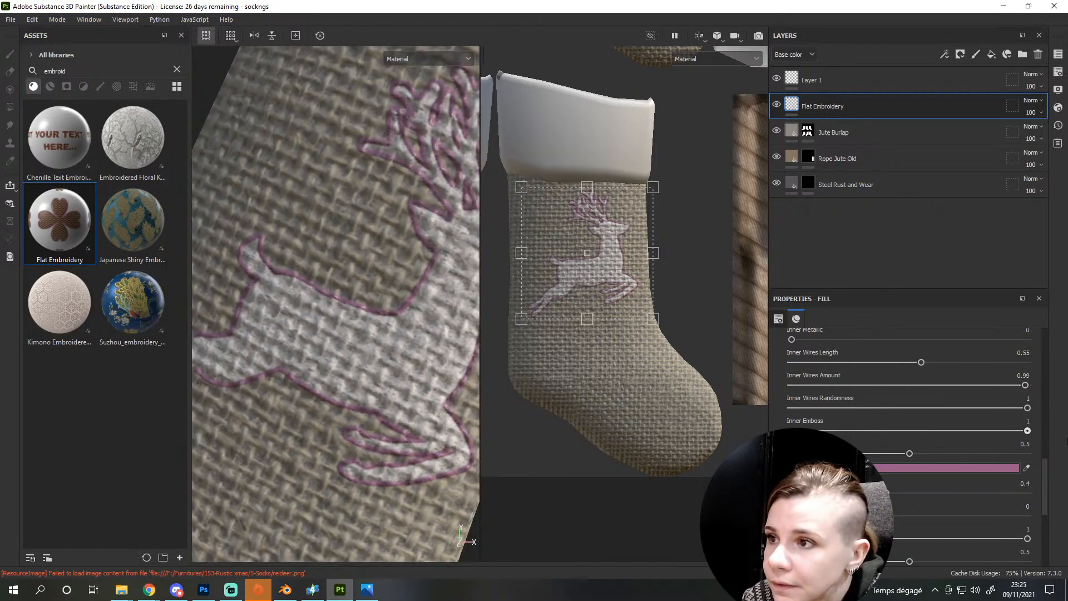
left_click_drag(850, 431, 808, 431)
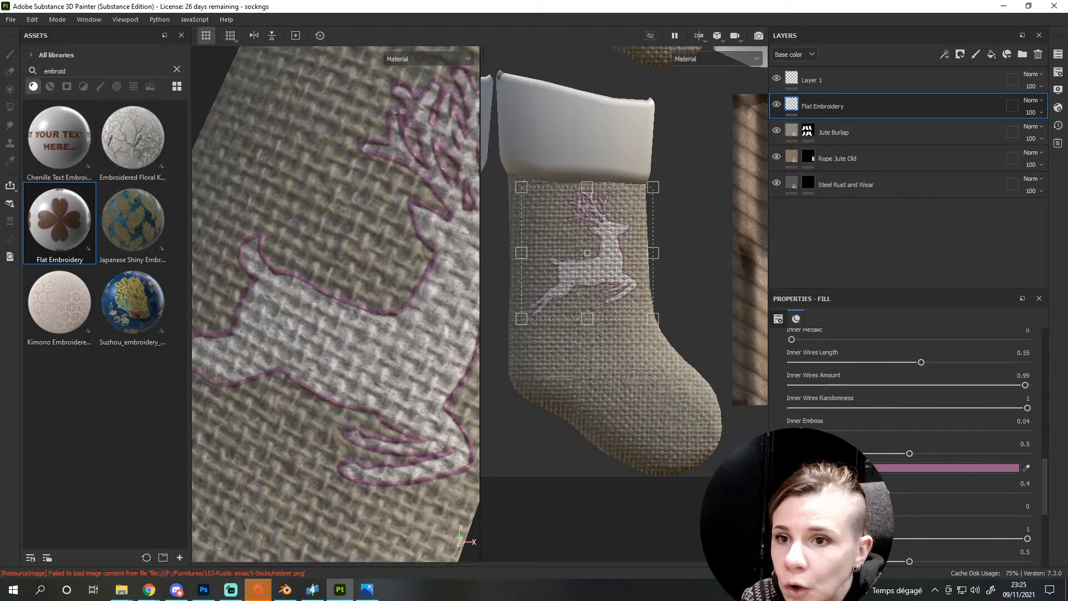
Set the embroidery's Border Color to beige D0C3A7
scroll(394, 371, "up", 1)
scroll(395, 368, "down", 3)
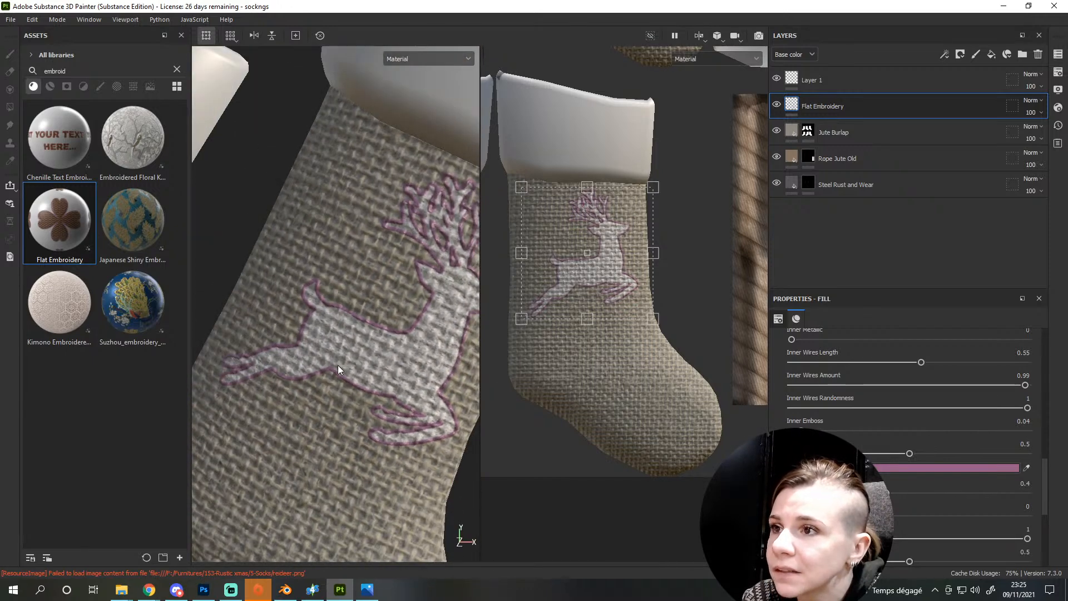
left_click(891, 467)
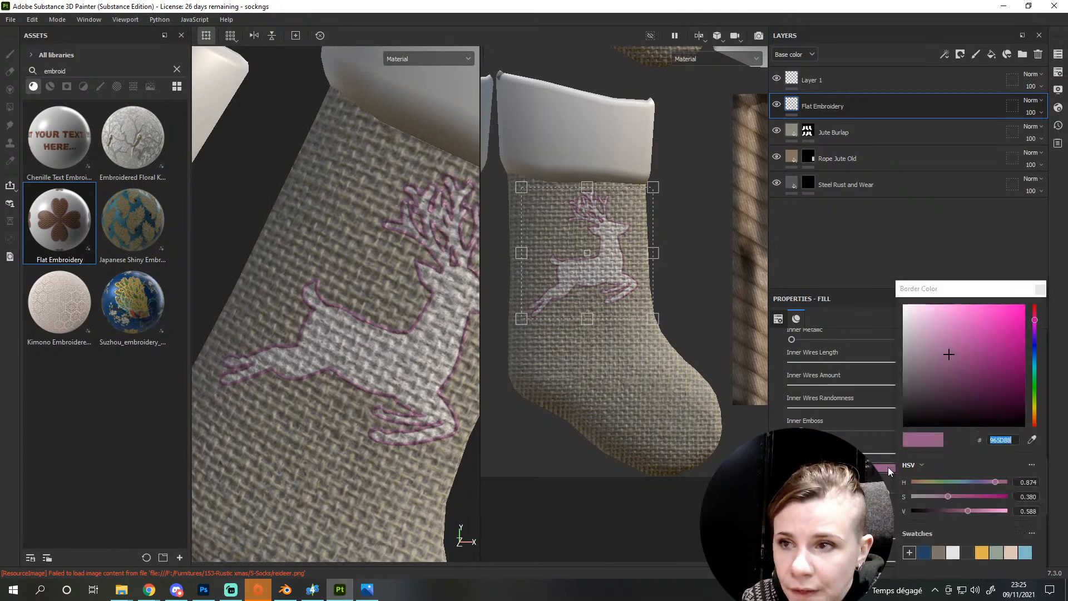
left_click(1034, 413)
left_click(929, 347)
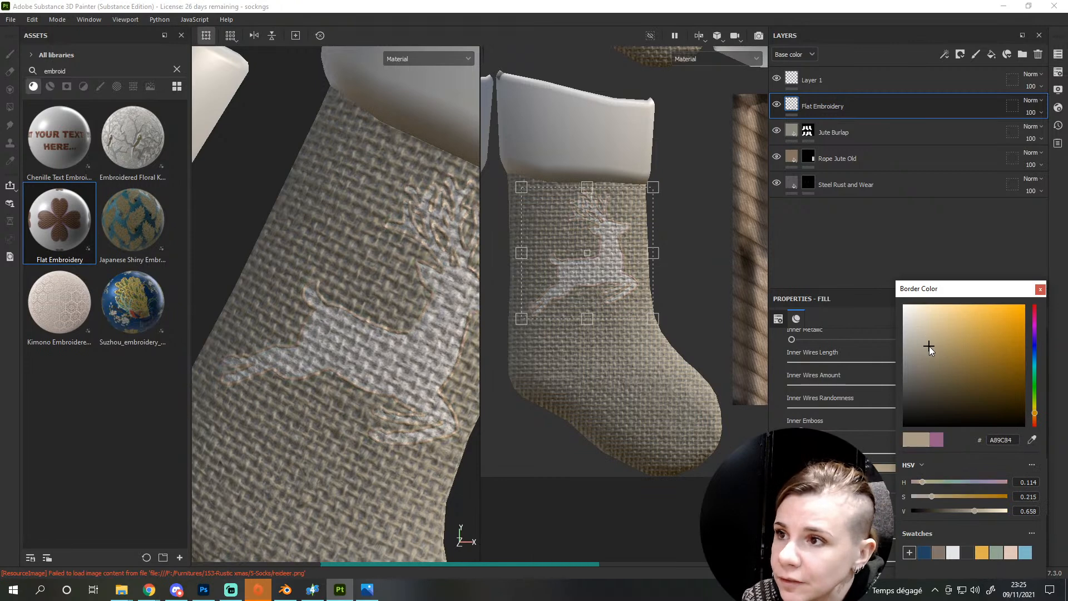
left_click(927, 328)
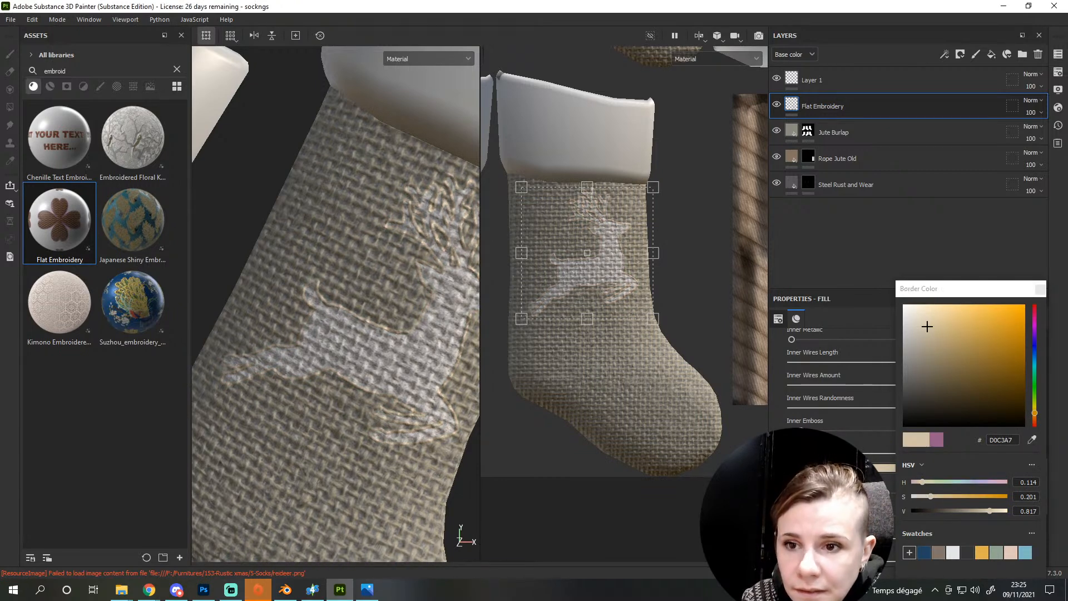
left_click(1041, 290)
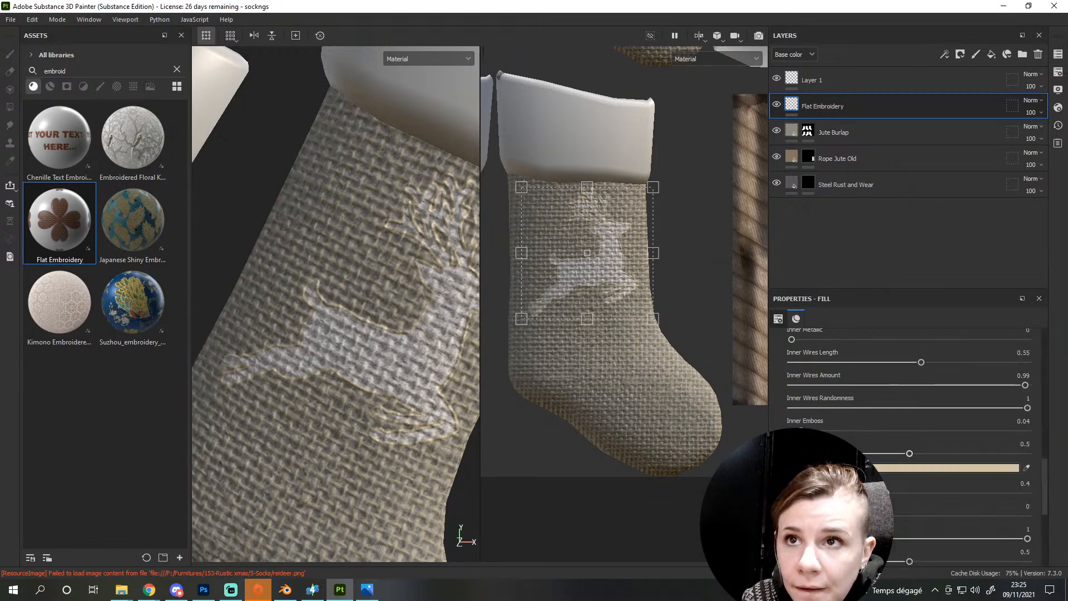
Review the Flat Embroidery layer's remaining border, support and image input settings against the reindeer on the stocking
scroll(860, 446, "down", 2)
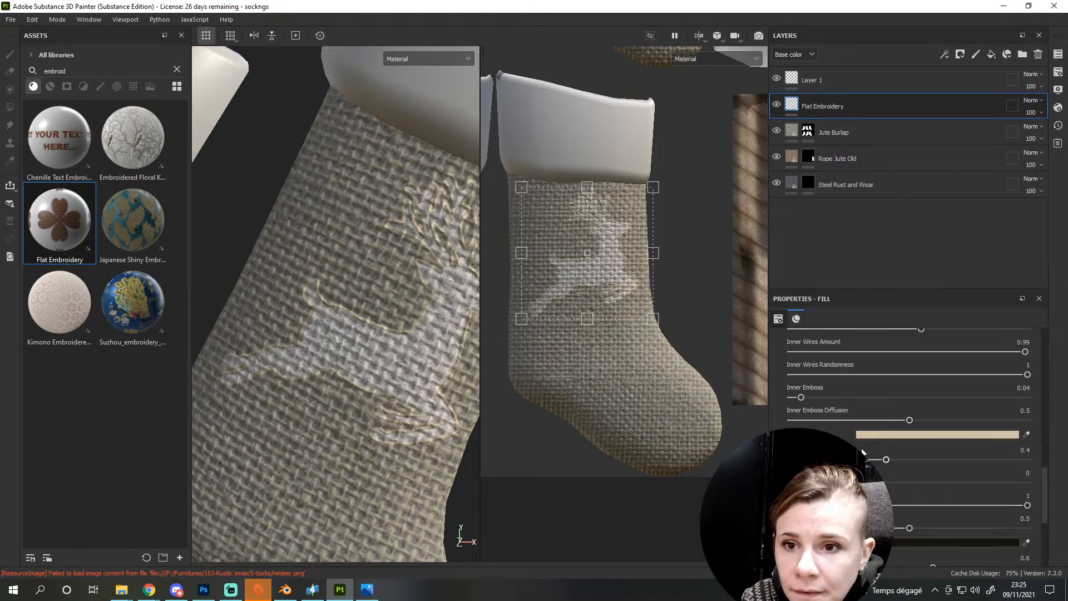
scroll(860, 446, "down", 2)
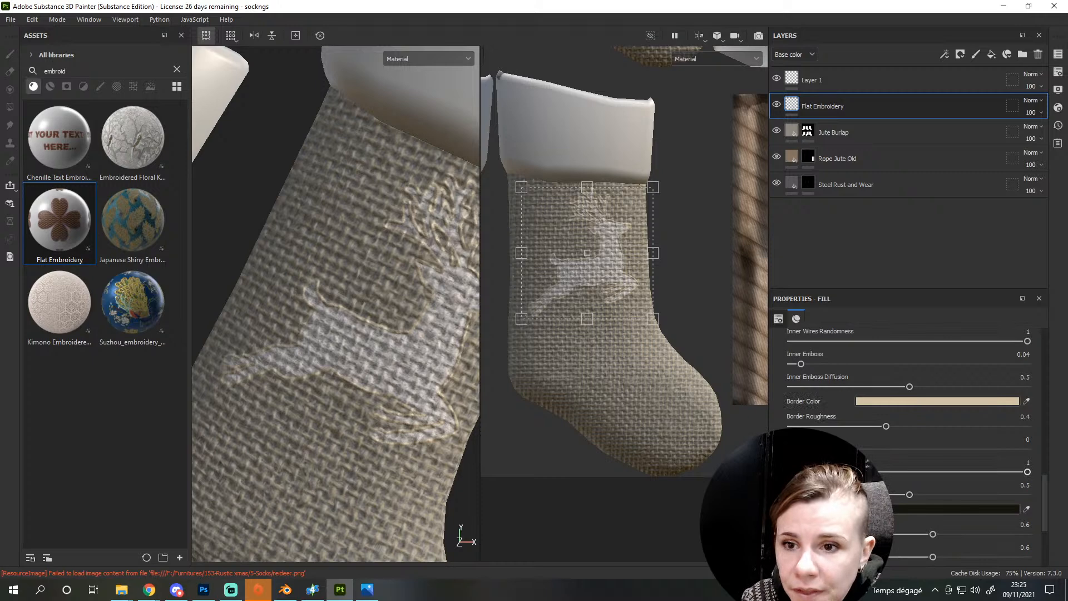
scroll(860, 447, "down", 8)
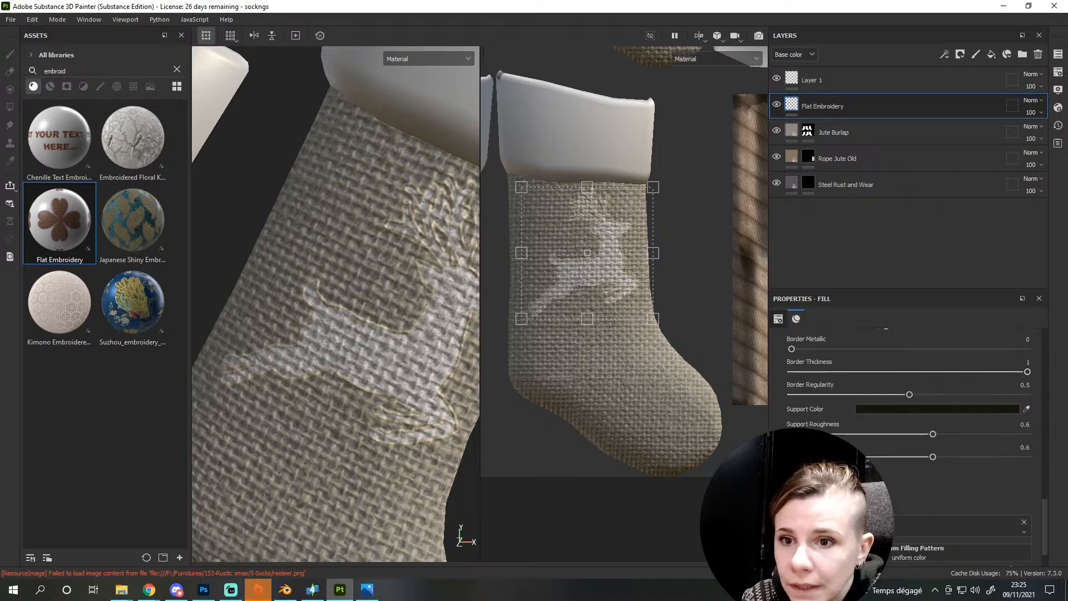
scroll(292, 368, "down", 6)
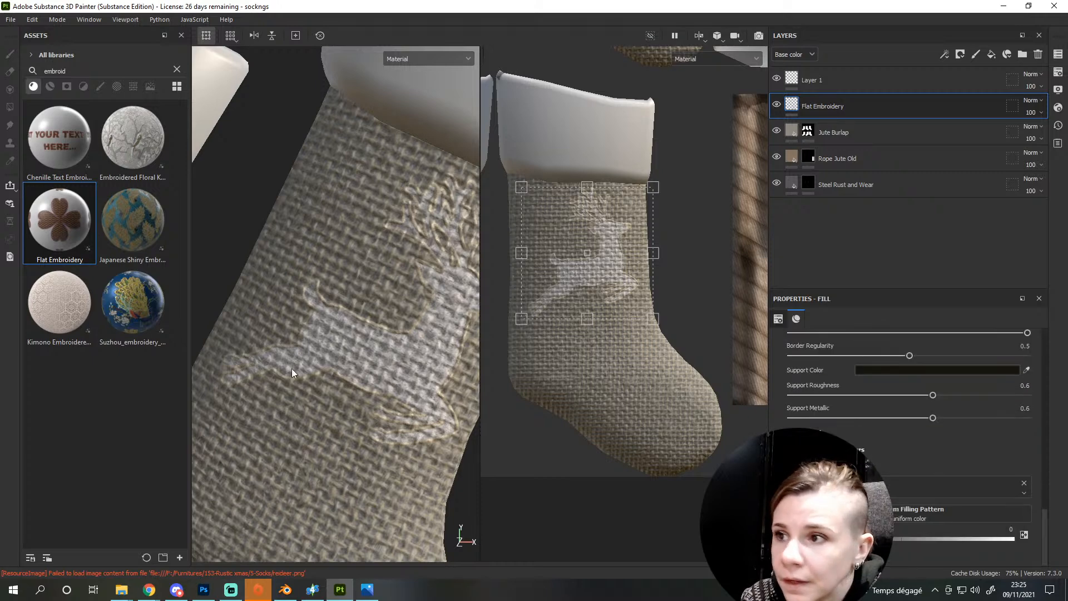
scroll(357, 368, "up", 3)
scroll(358, 368, "up", 2)
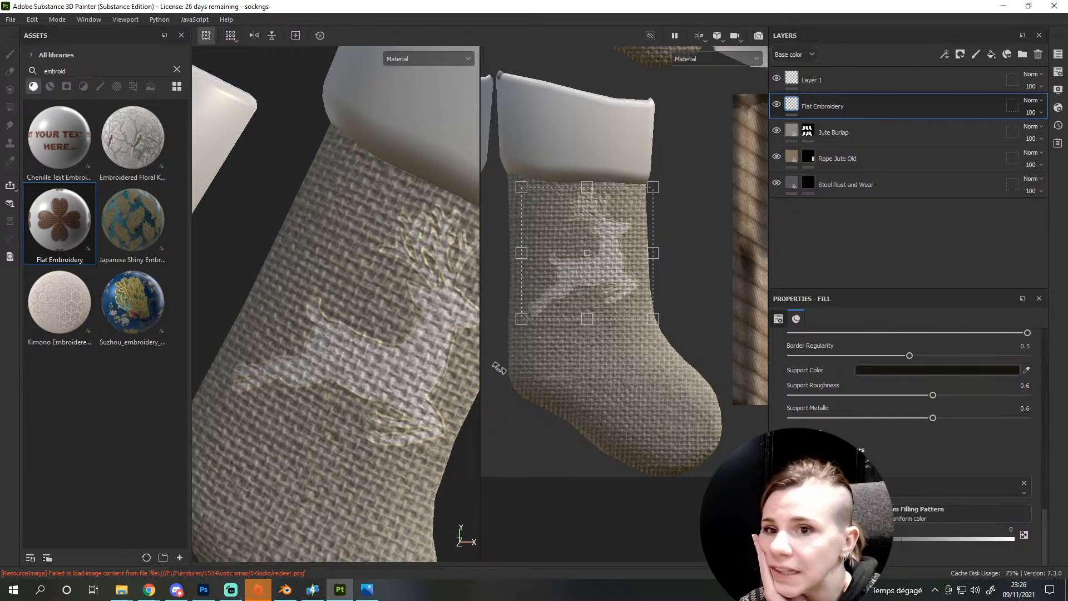
scroll(913, 460, "up", 10)
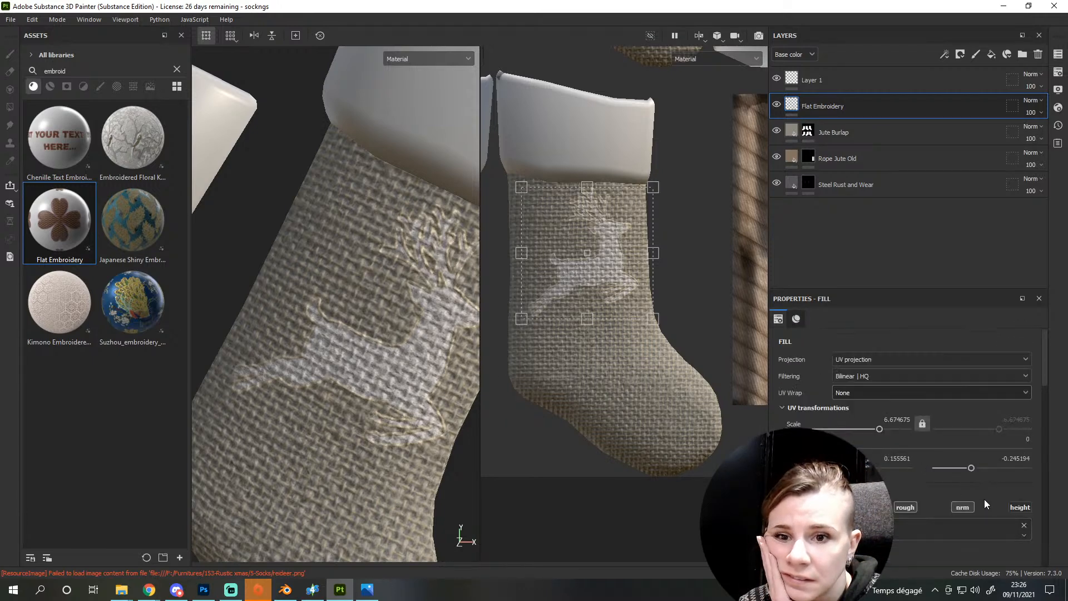
Enable the Flat Embroidery layer's height channel and set its Height Position to 0.05
left_click(1019, 507)
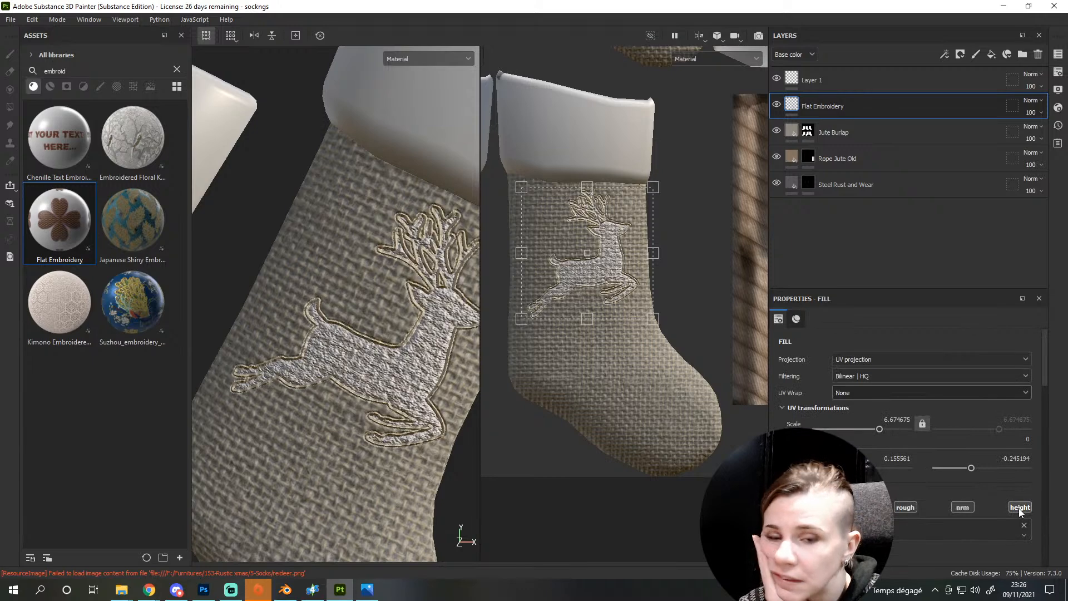
scroll(996, 473, "down", 5)
scroll(422, 352, "up", 2)
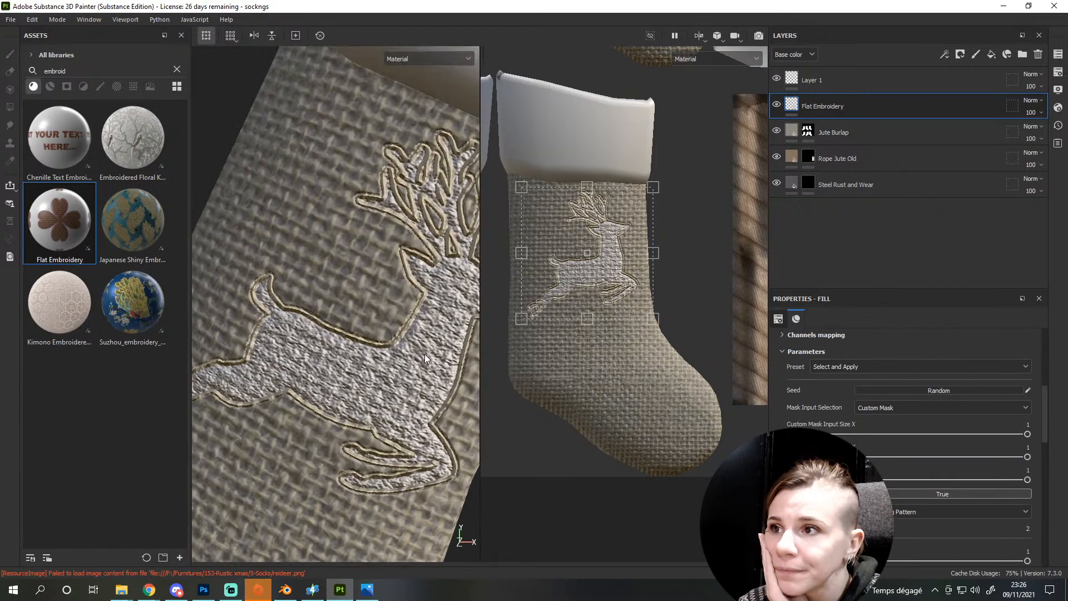
scroll(985, 431, "up", 4)
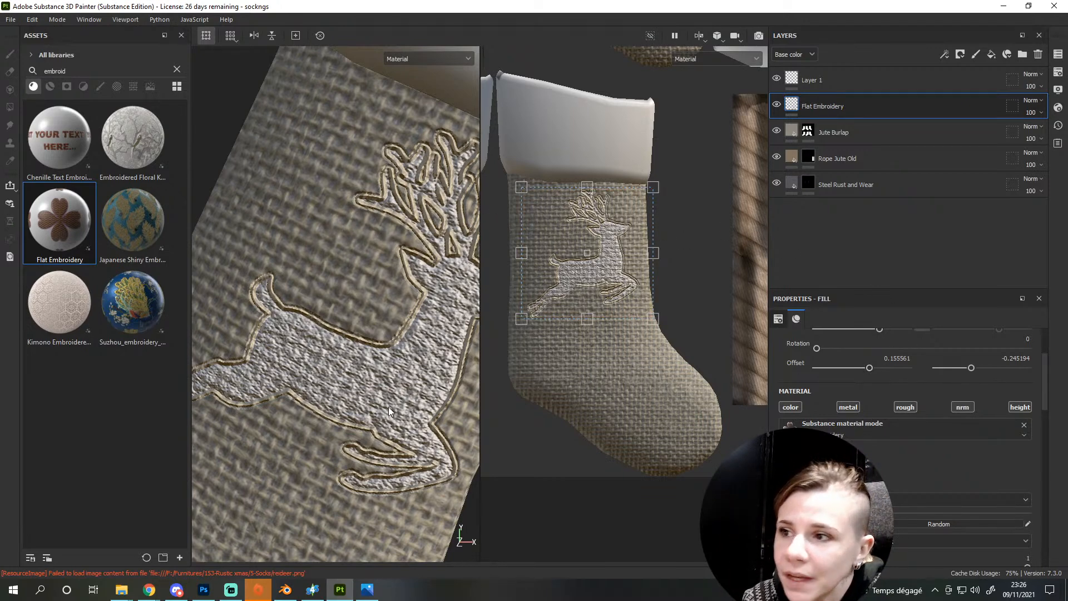
scroll(1008, 413, "down", 5)
scroll(1008, 412, "down", 5)
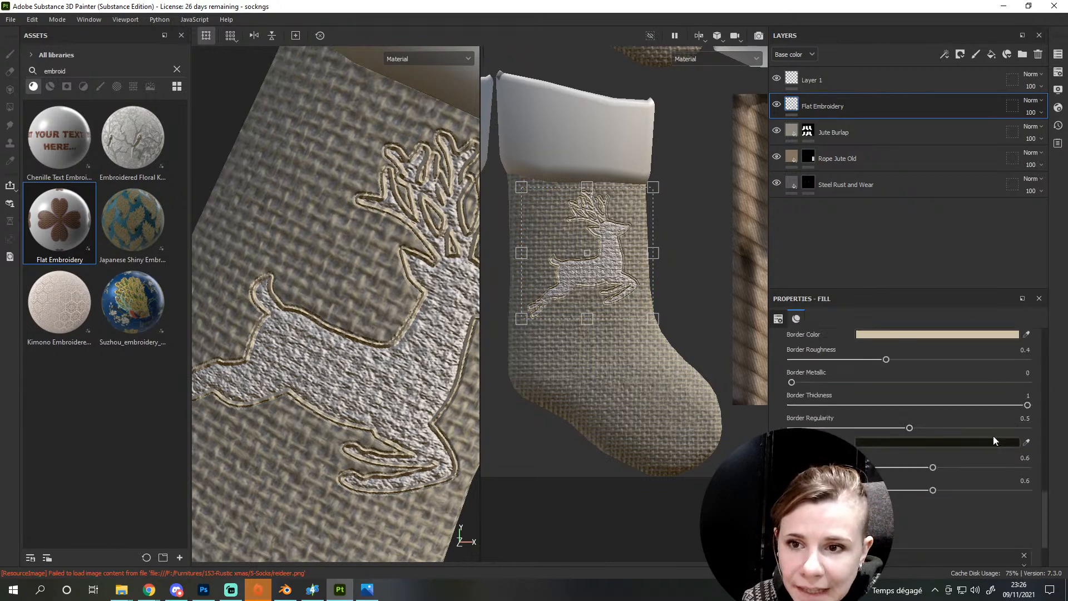
scroll(828, 431, "down", 5)
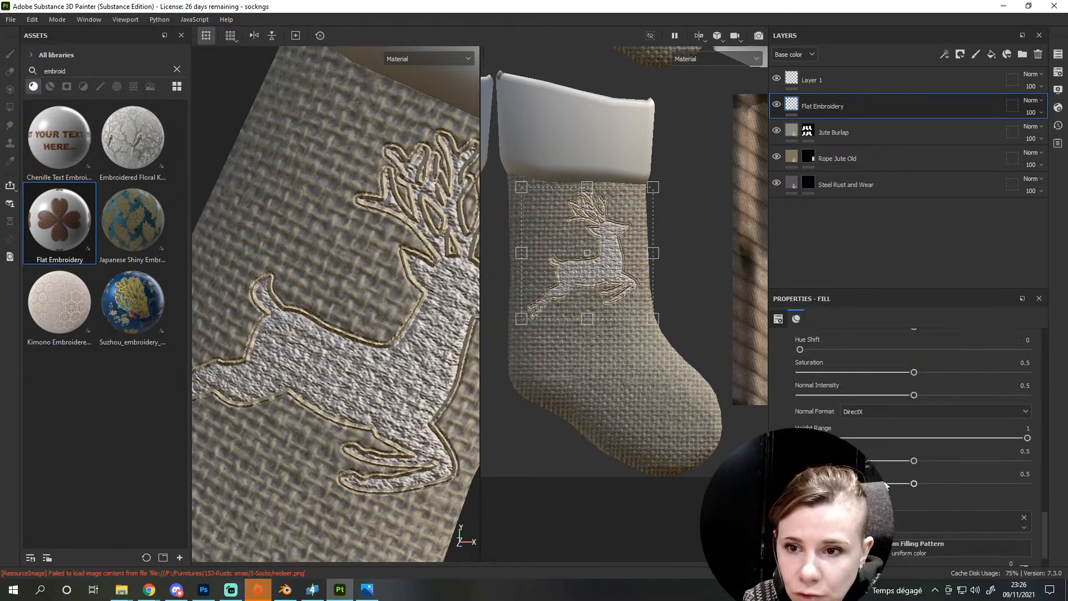
left_click_drag(843, 426, 809, 426)
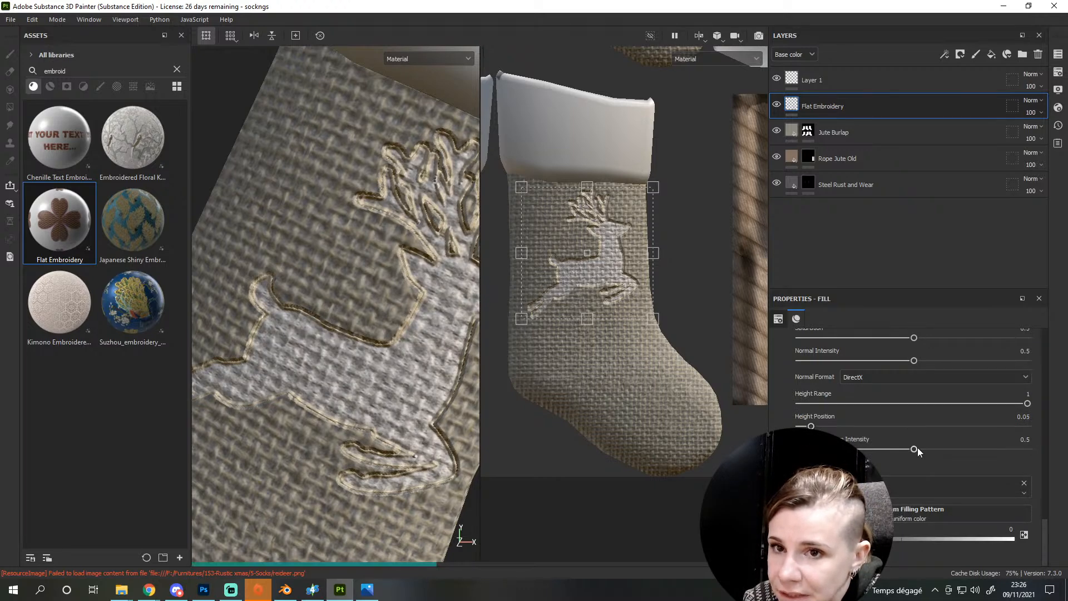
Set the embroidery's Normal Intensity to 0.89 and turn off the layer's height channel
scroll(890, 450, "up", 3)
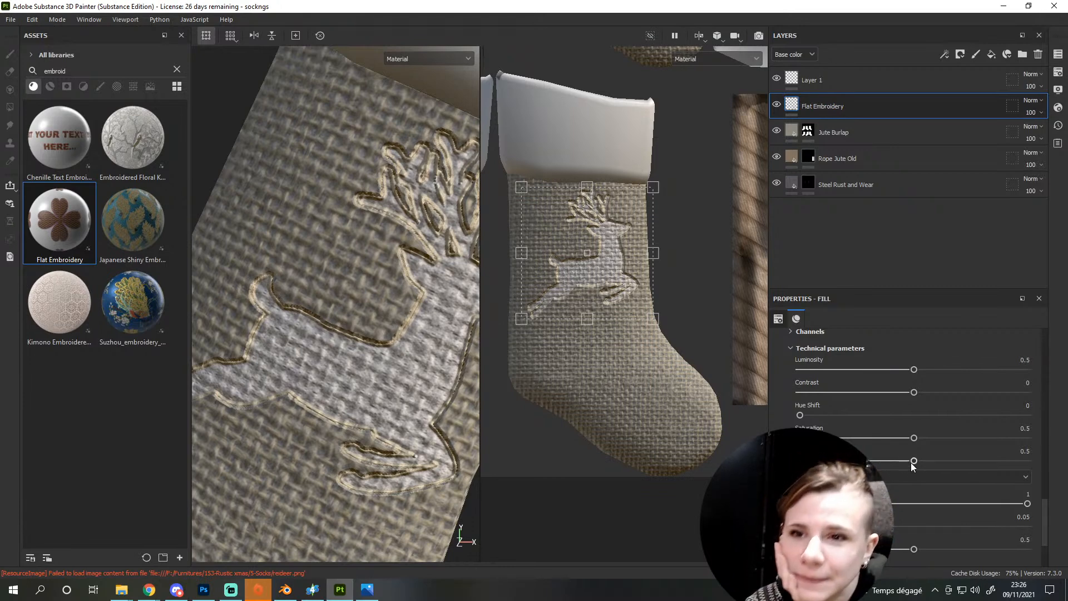
left_click(1001, 461)
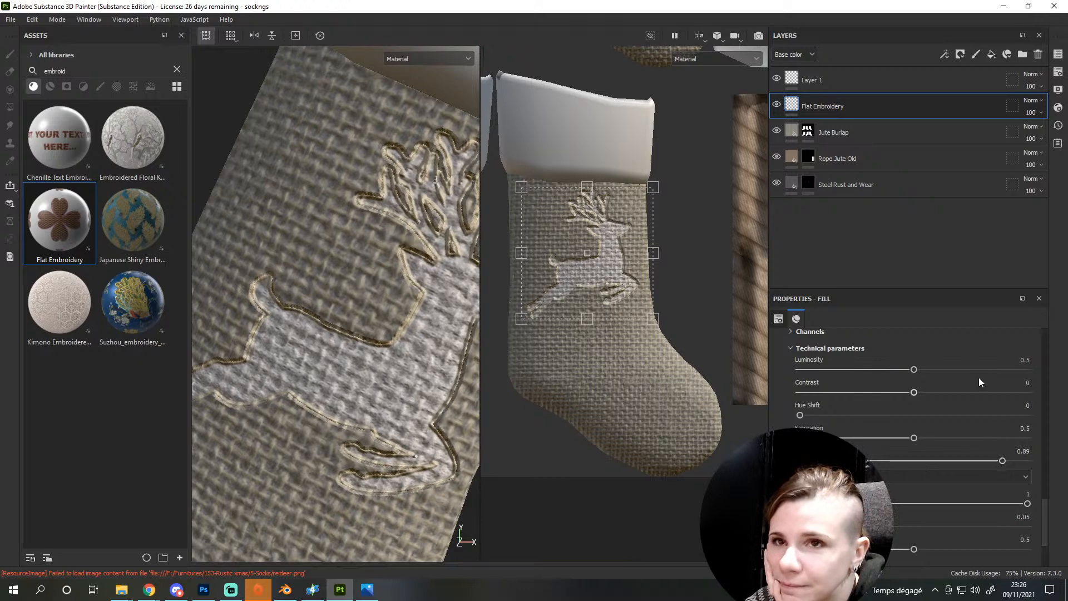
scroll(964, 430, "down", 6)
scroll(965, 431, "up", 2)
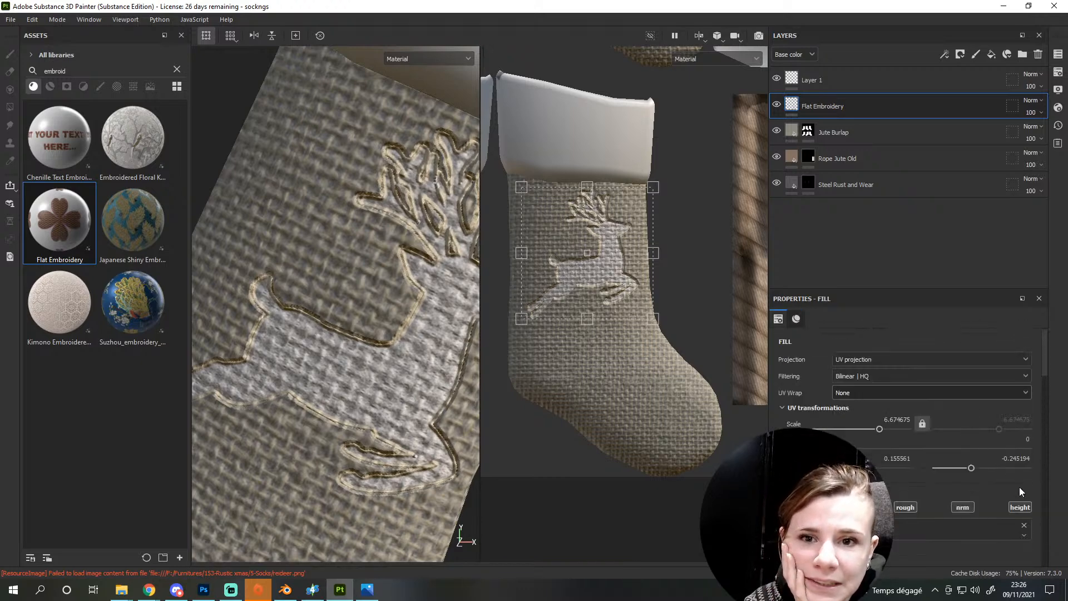
scroll(434, 357, "down", 5)
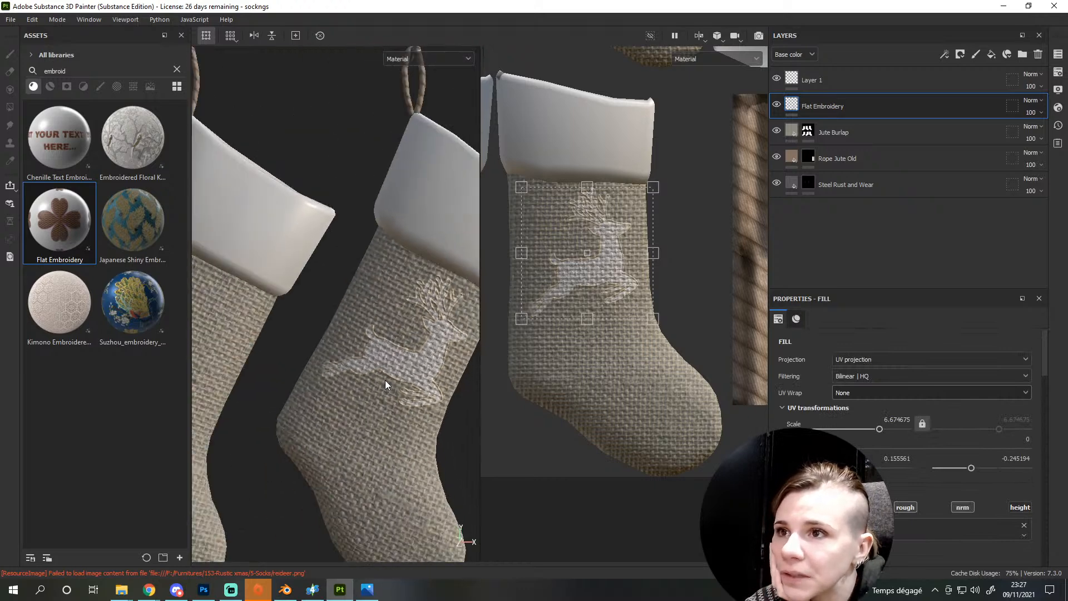
Add a fill layer directly above Jute Burlap and limit it to the normal channel
left_click(865, 132)
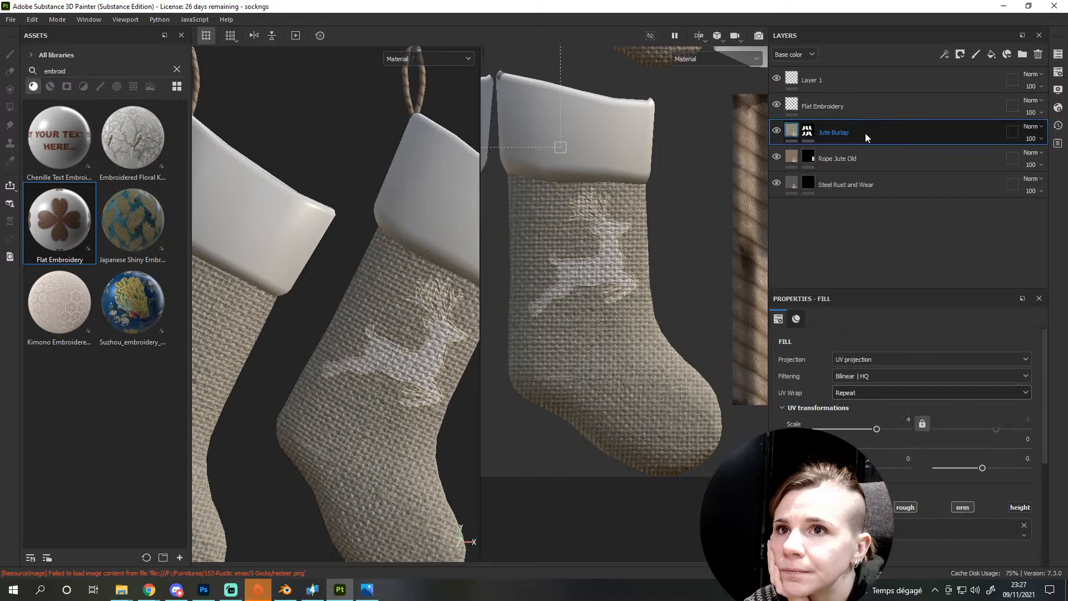
left_click(993, 54)
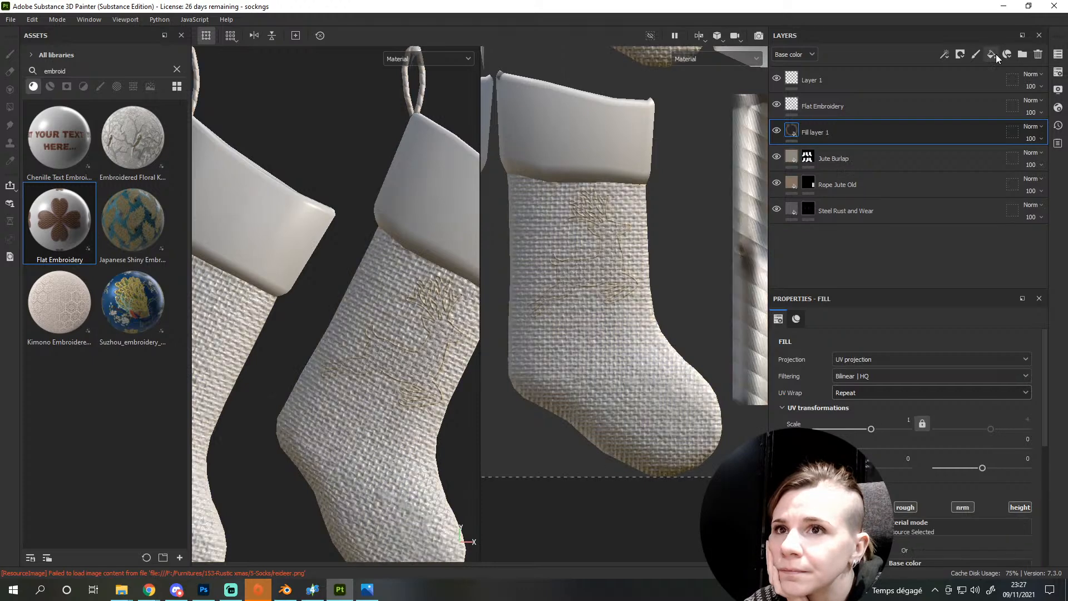
left_click(791, 508)
left_click(847, 508)
left_click(909, 511)
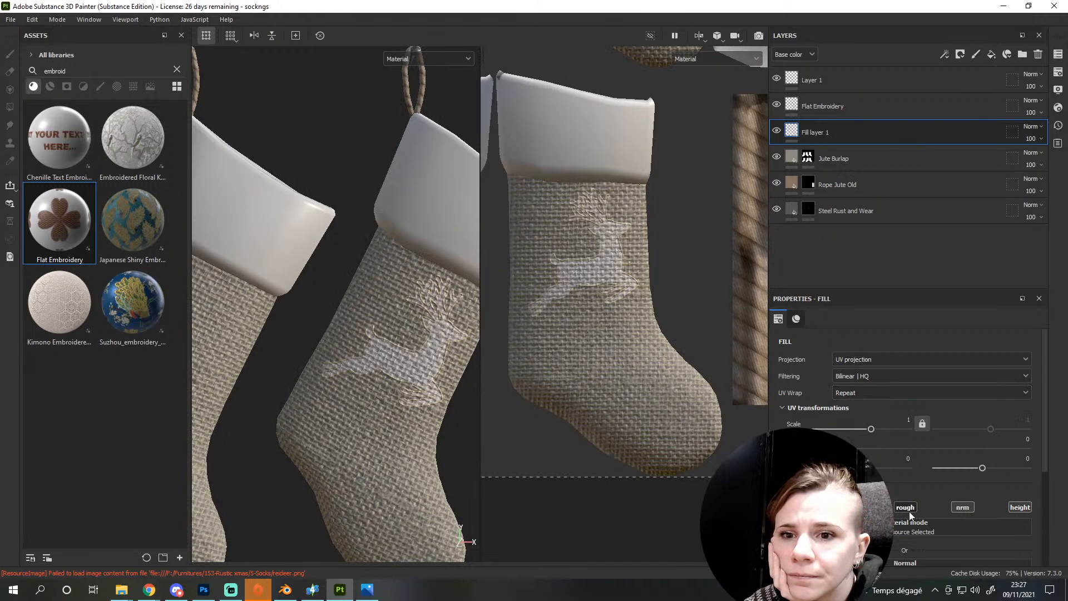
Give the new fill layer a black mask with a paint effect
right_click(796, 130)
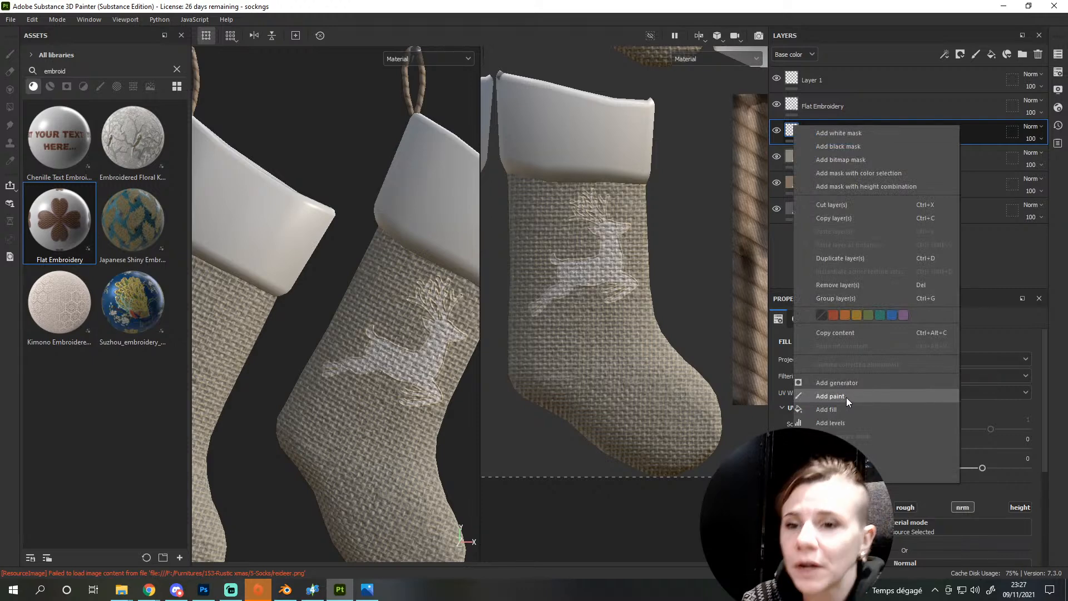
left_click(840, 147)
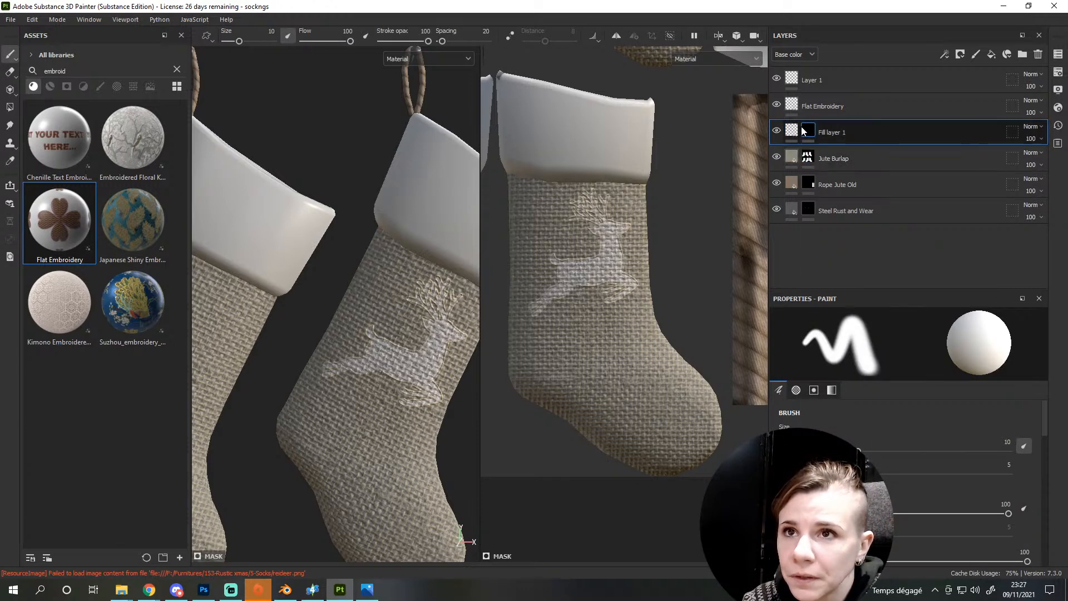
left_click(808, 129)
right_click(809, 132)
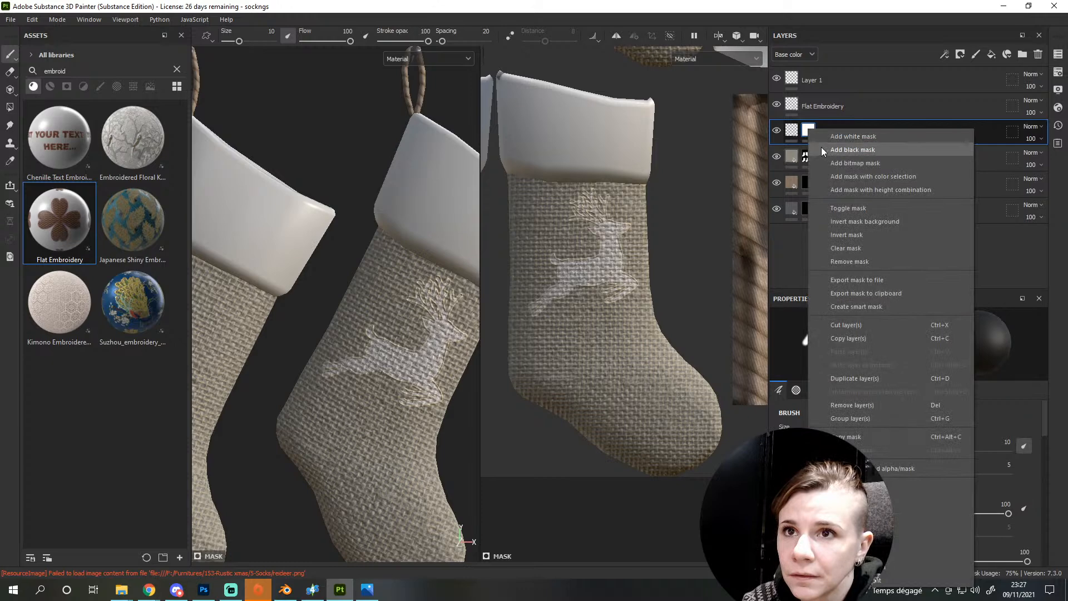
left_click(828, 150)
right_click(809, 136)
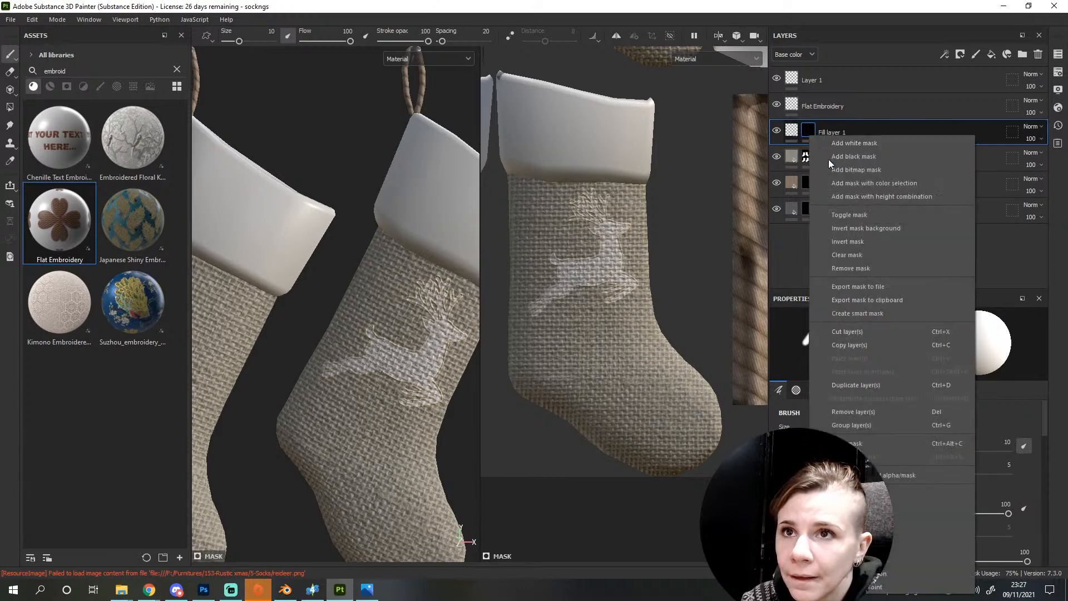
left_click(851, 507)
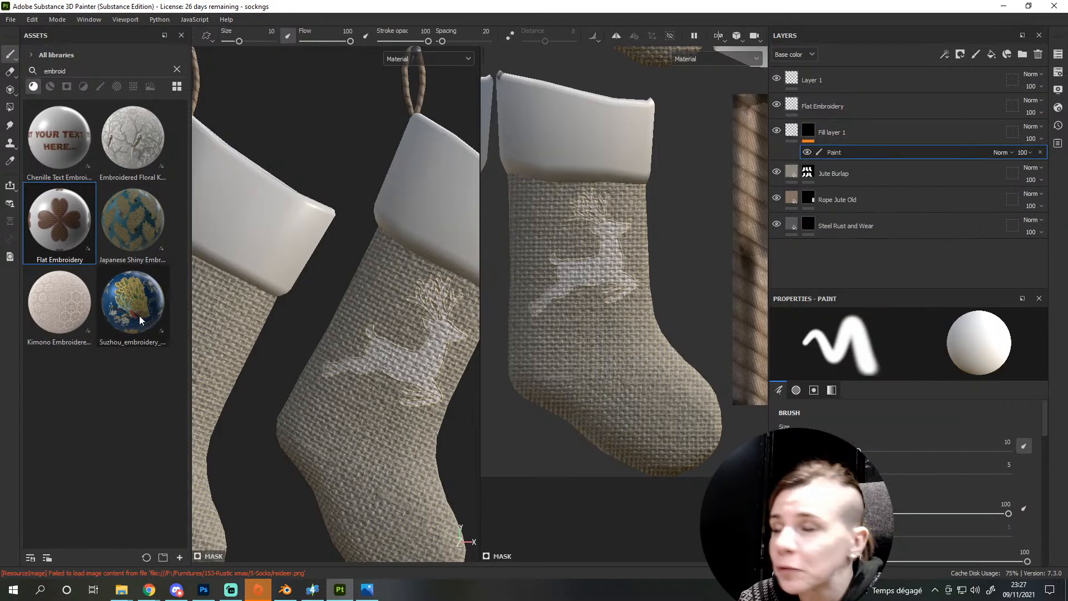
Paint over the reindeer's body in the fill layer's mask with a hard-edged brush
scroll(334, 306, "up", 5)
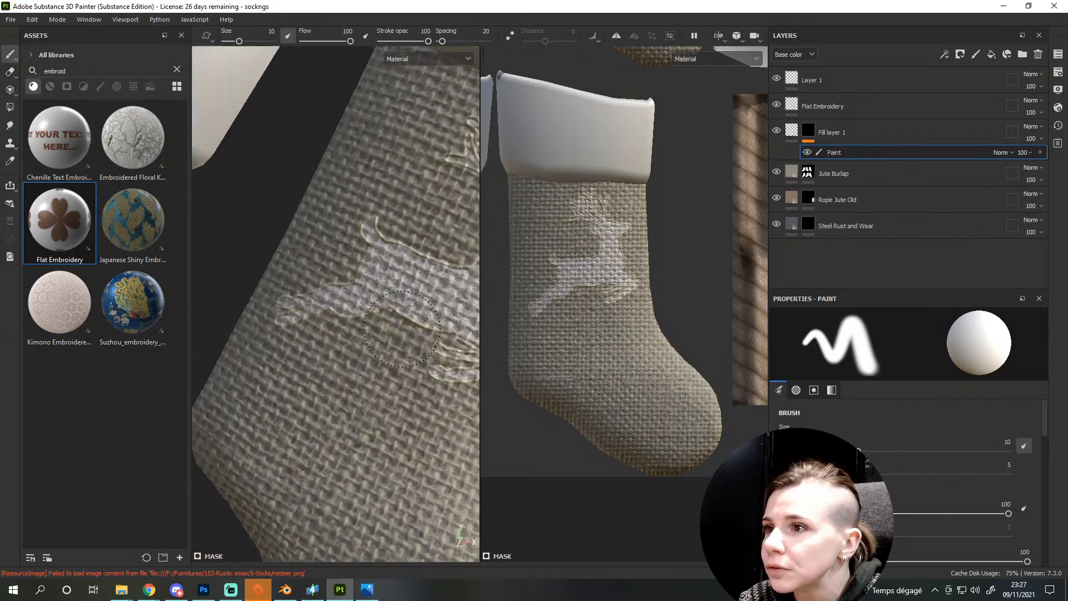
scroll(921, 448, "down", 10)
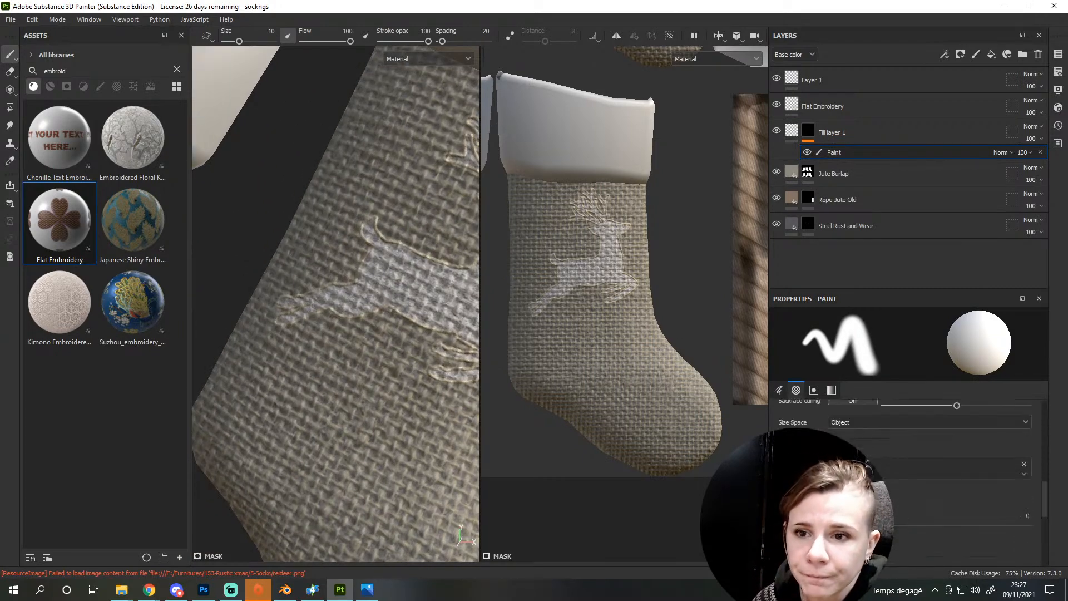
middle_click_drag(451, 303, 373, 348, "alt")
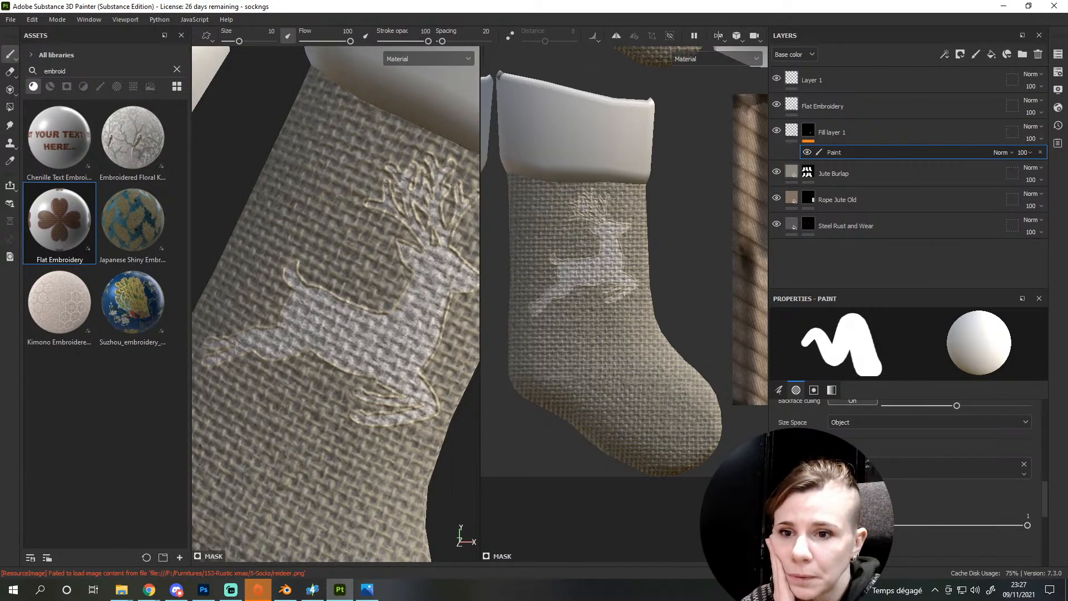
scroll(921, 448, "up", 10)
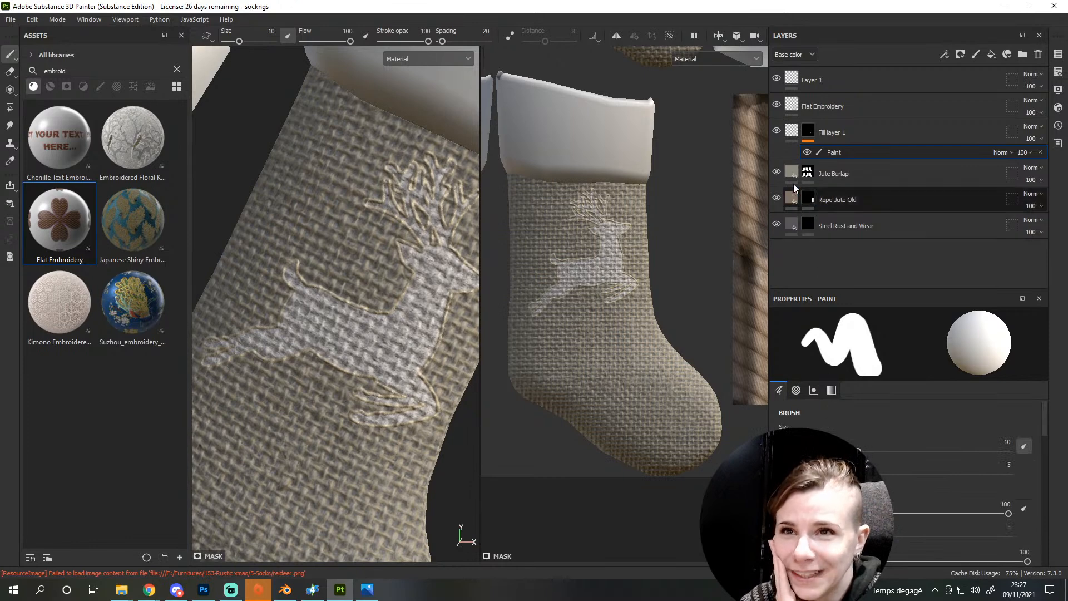
Set the fill layer's uniform normal color to A7A7B8
left_click(789, 131)
left_click(909, 431)
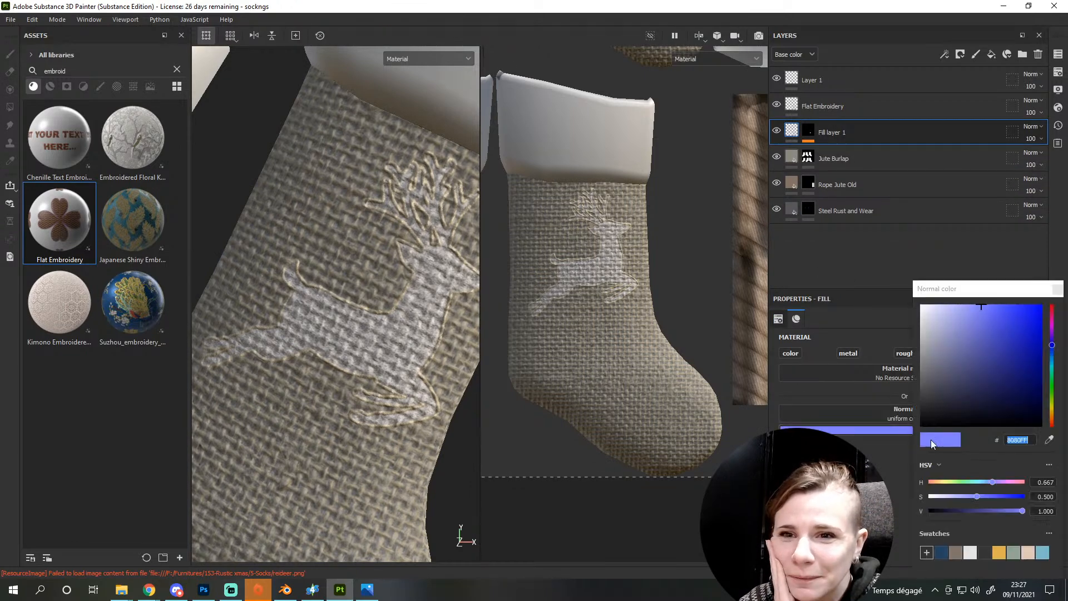
left_click_drag(983, 306, 931, 338)
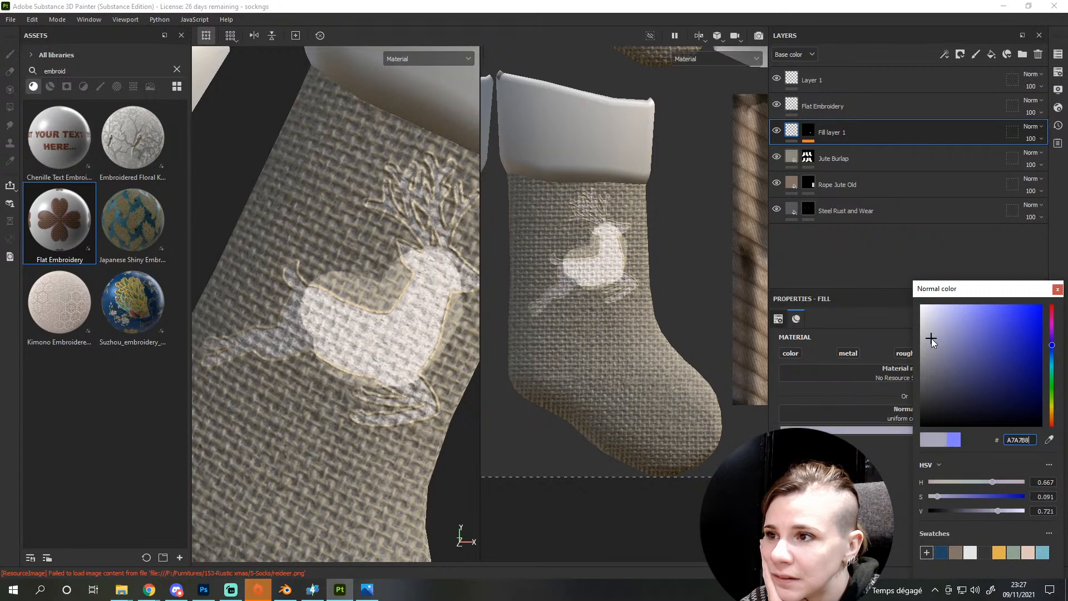
left_click(1057, 289)
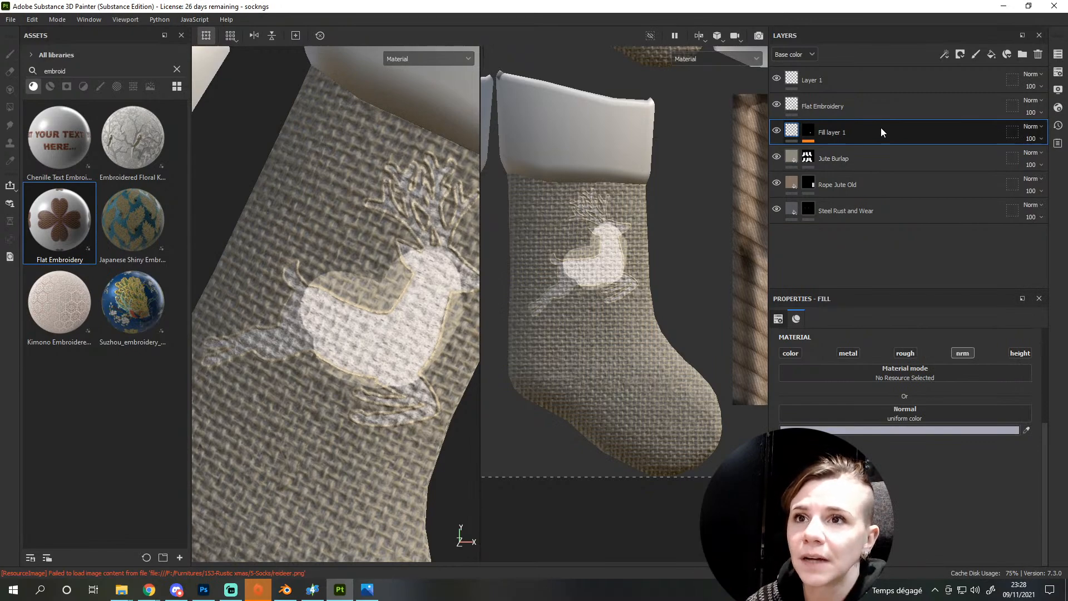
Delete the masked fill layer above Jute Burlap and check the reindeer on the stocking
key("Delete")
scroll(317, 295, "down", 5)
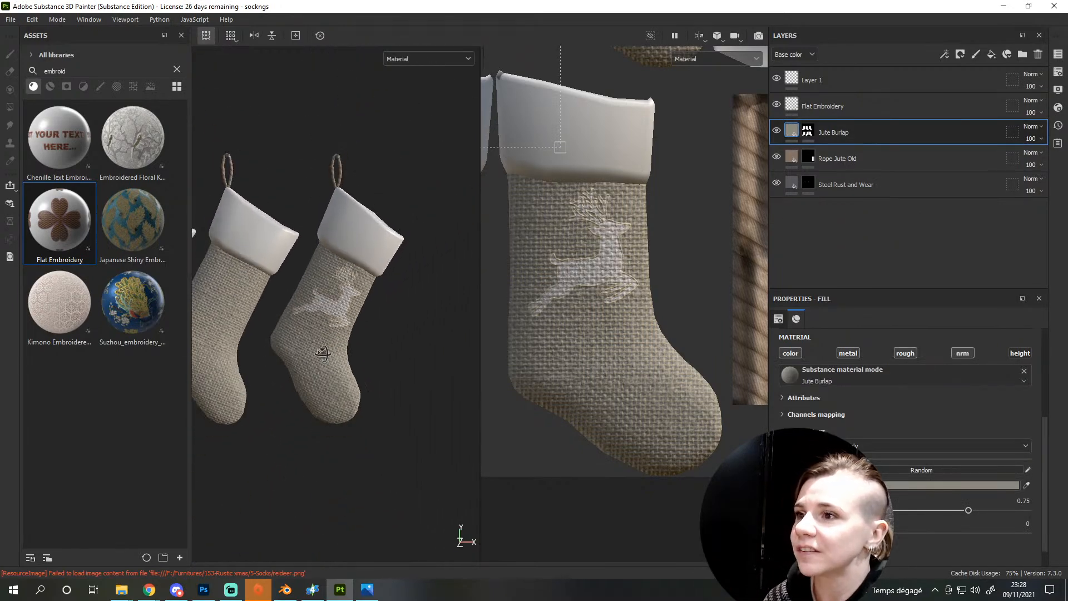
scroll(323, 353, "up", 6)
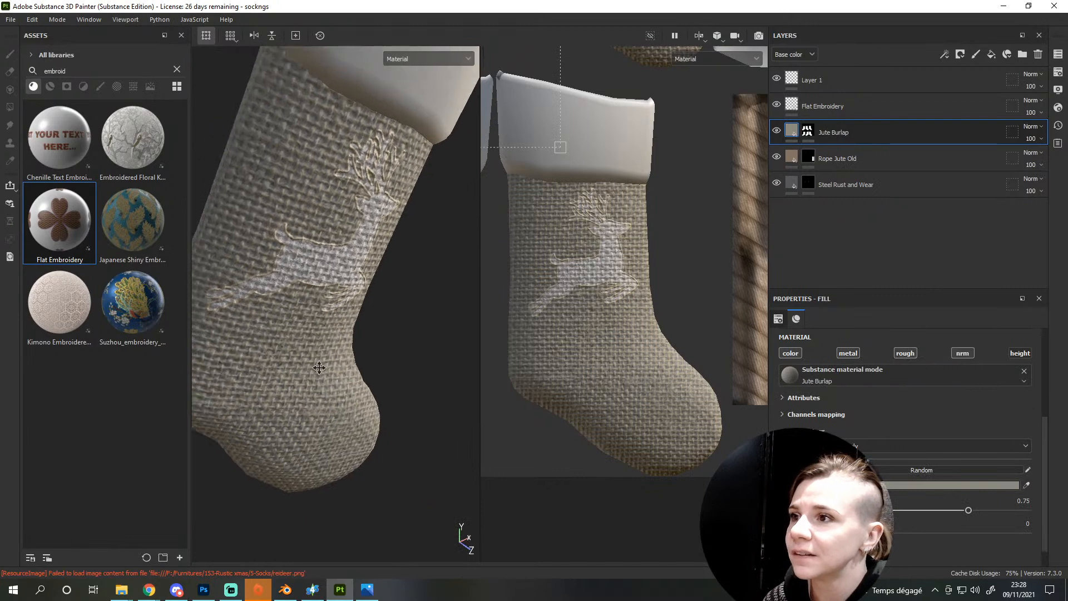
scroll(317, 370, "up", 4)
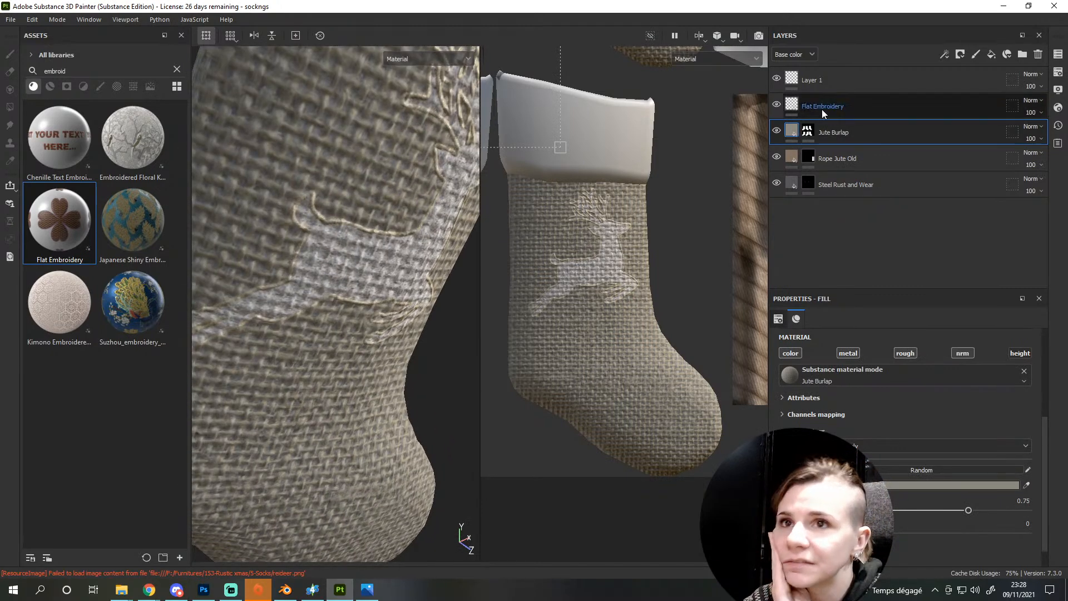
Turn the Flat Embroidery layer's height channel back on and set its Height Position to 0.49
left_click(791, 104)
scroll(929, 472, "down", 12)
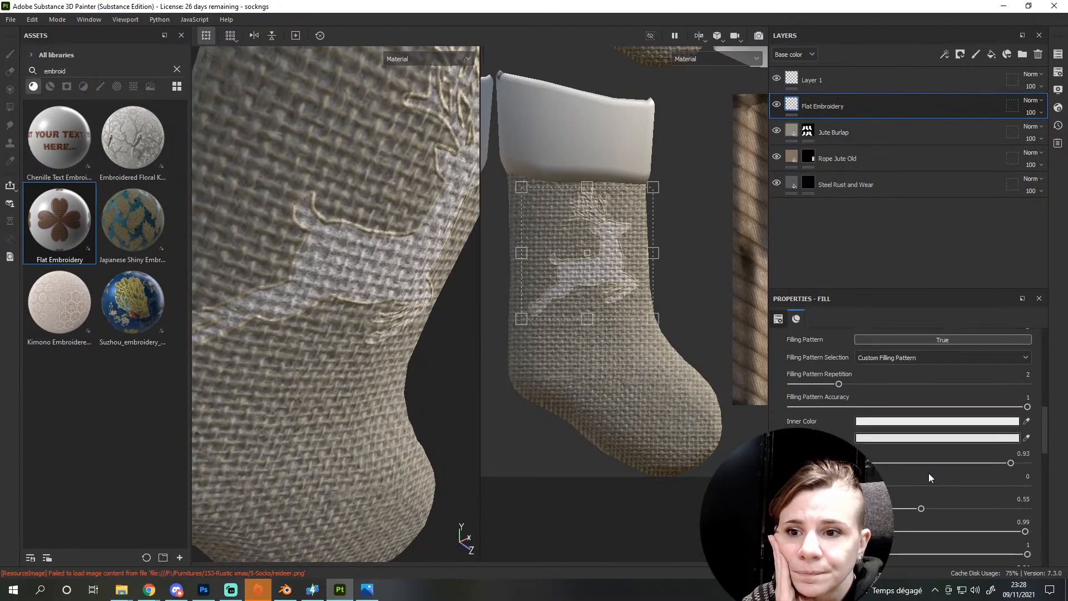
scroll(926, 482, "up", 10)
scroll(923, 482, "up", 5)
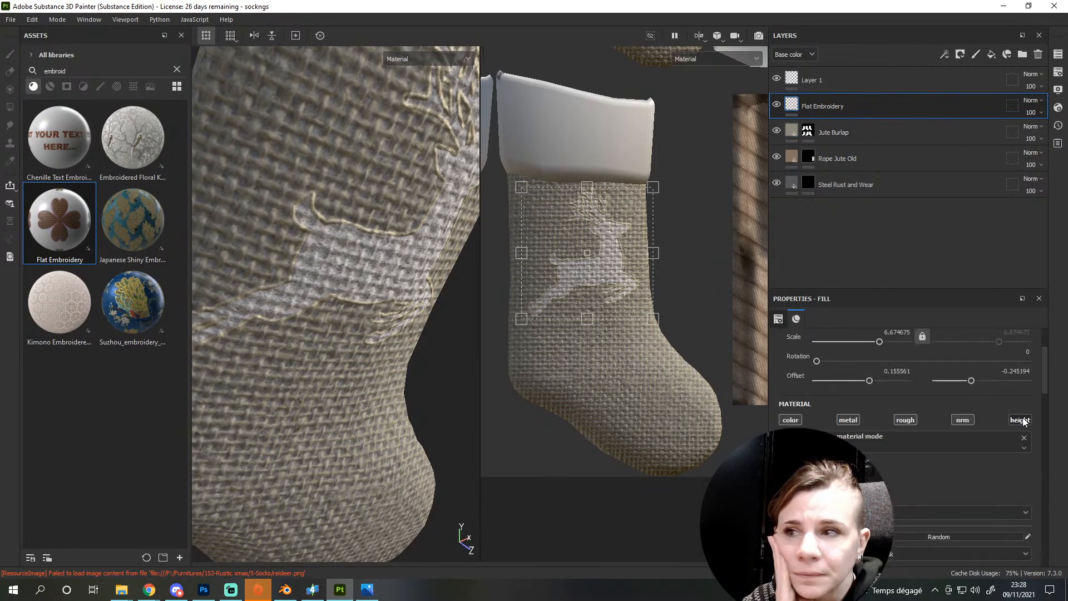
scroll(1001, 451, "down", 8)
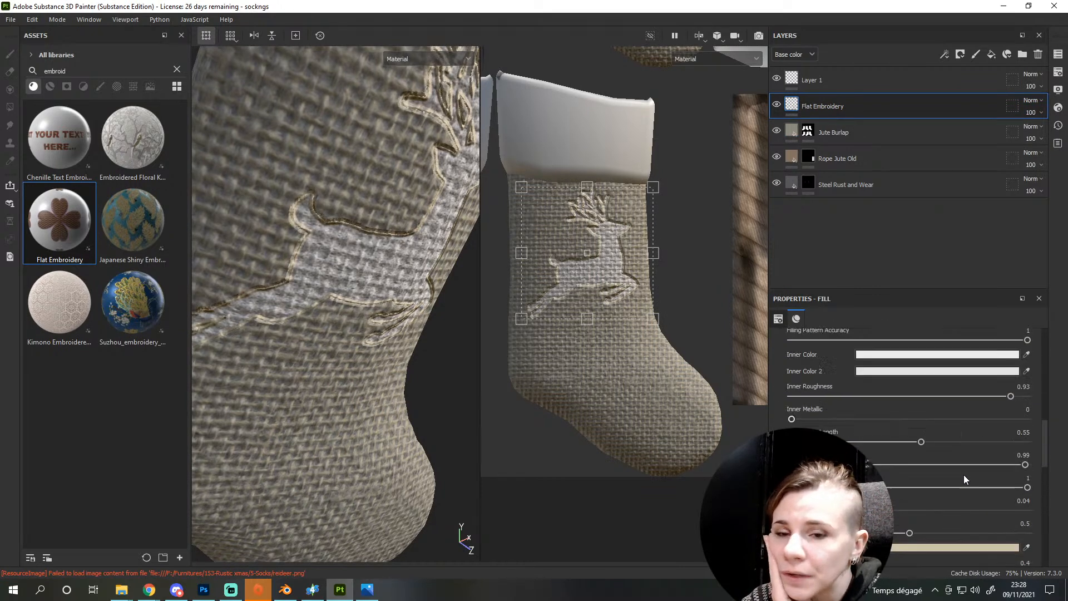
scroll(970, 489, "up", 1)
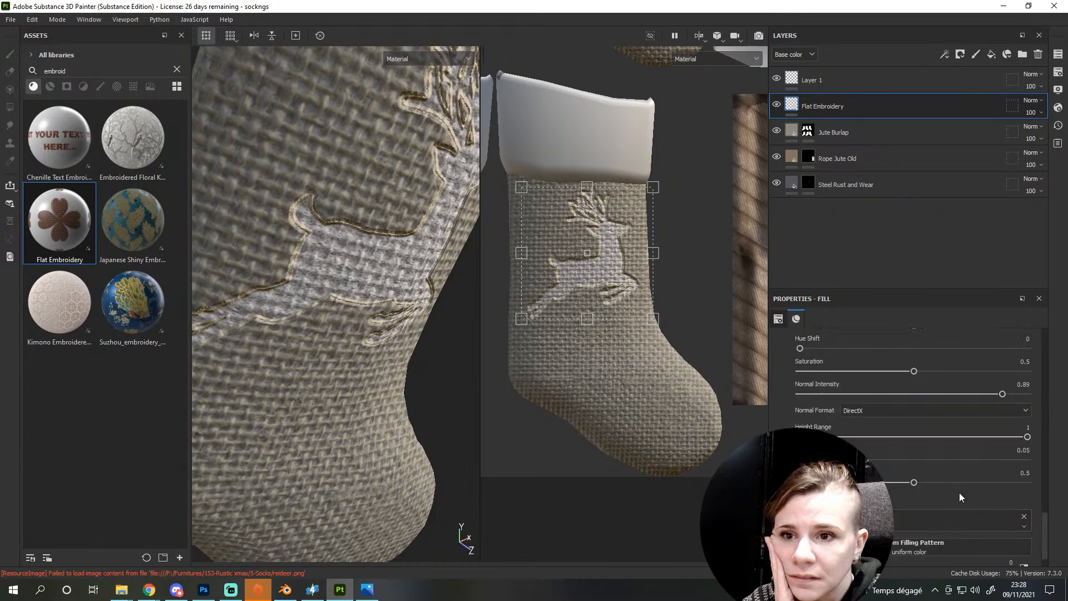
left_click_drag(853, 459, 910, 460)
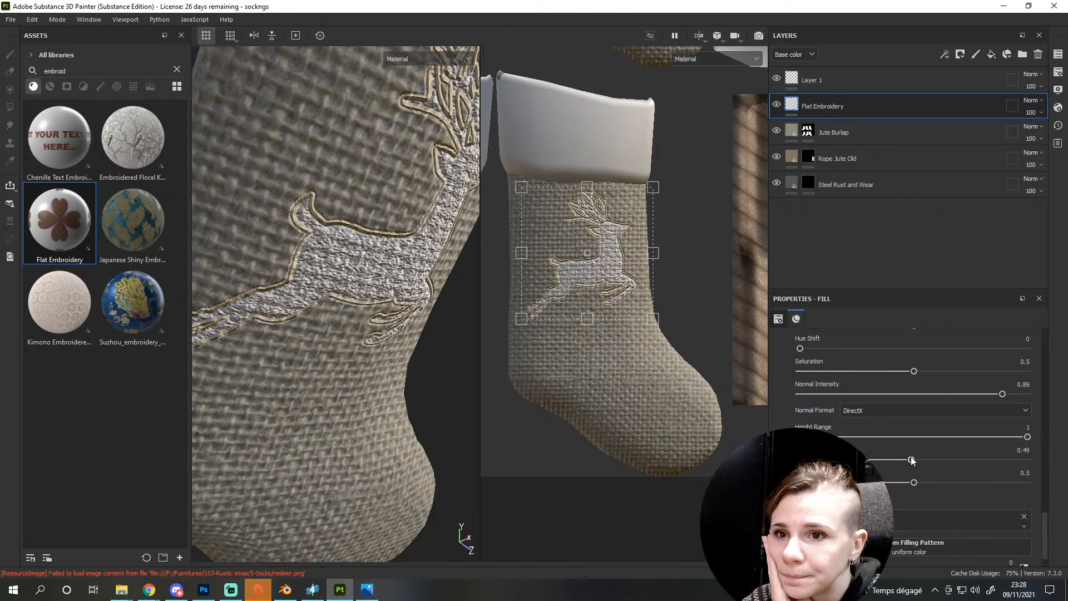
Set the embroidery's Normal Intensity to 0.49 and its Height Range to 0.2
scroll(910, 460, "up", 5)
left_click_drag(958, 463, 916, 463)
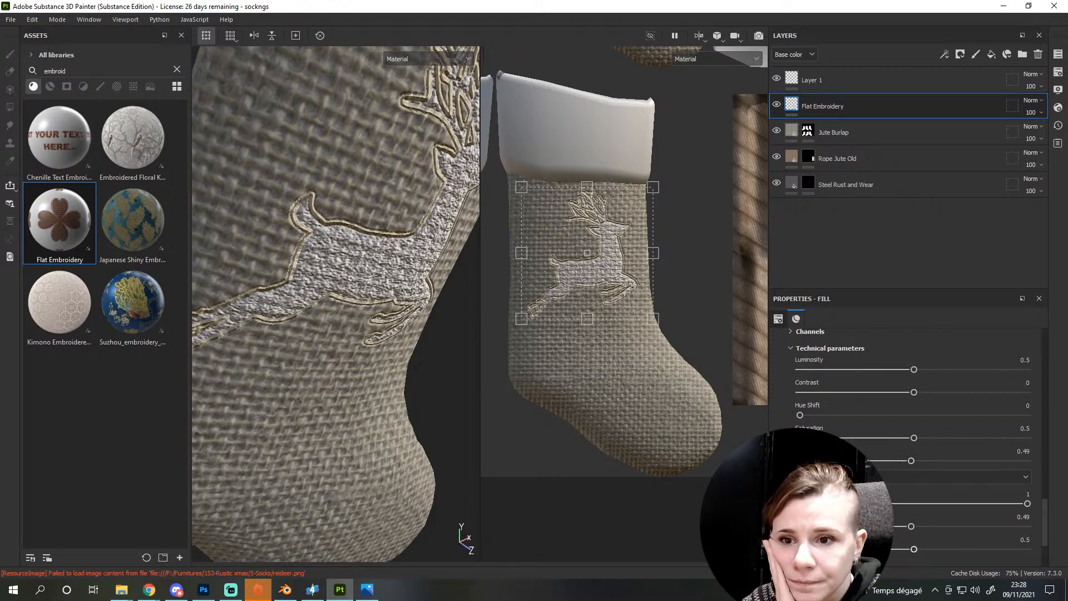
left_click_drag(1006, 505, 859, 504)
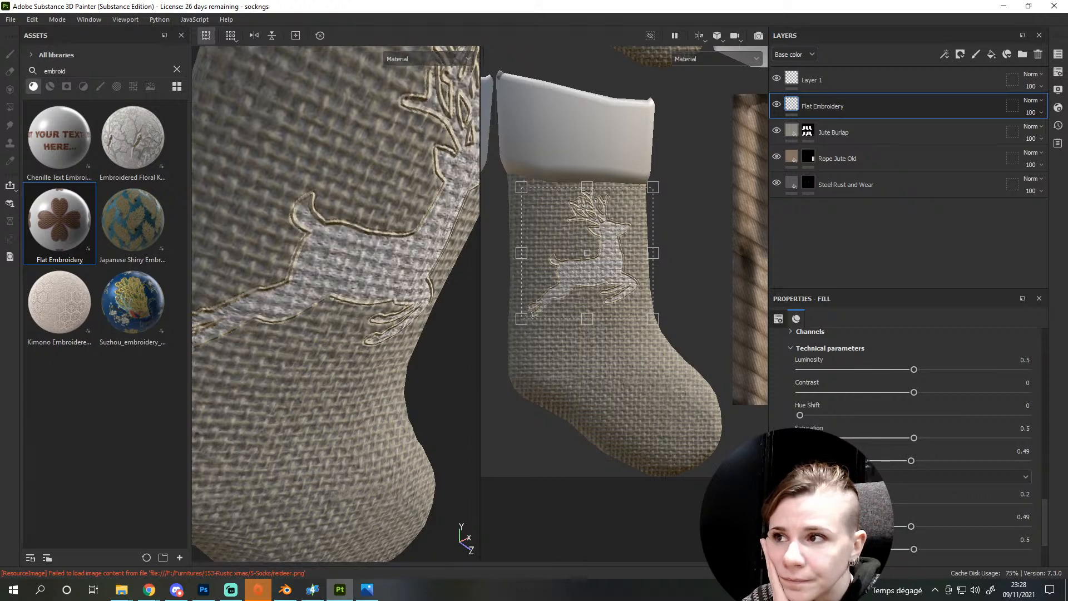
Set the Flat Embroidery layer's Height Range to 0.25 and its Inner Emboss to 0.55
left_click_drag(845, 504, 848, 504)
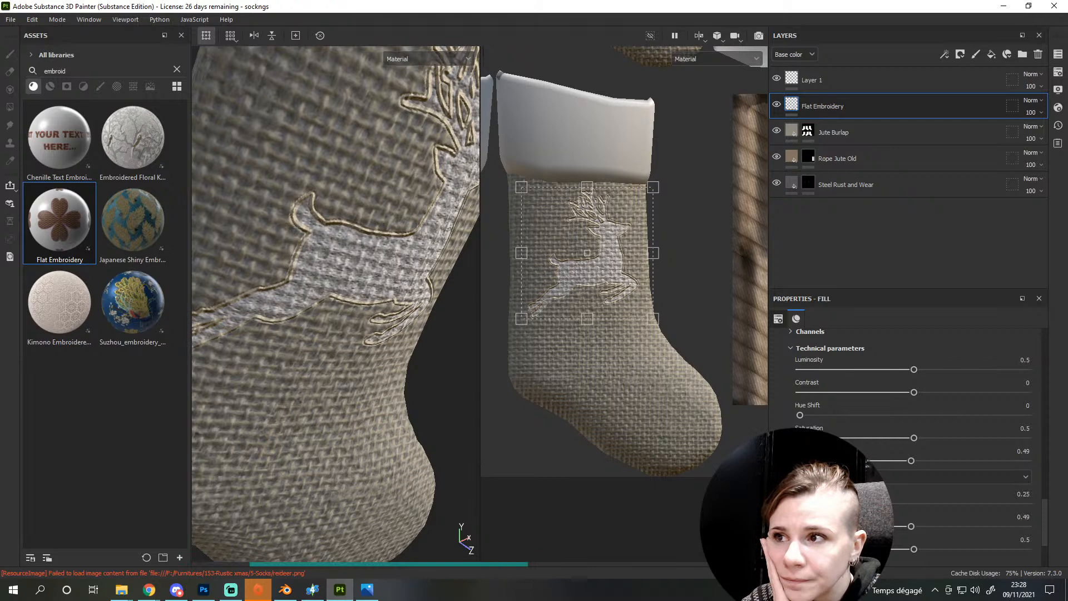
scroll(907, 423, "up", 3)
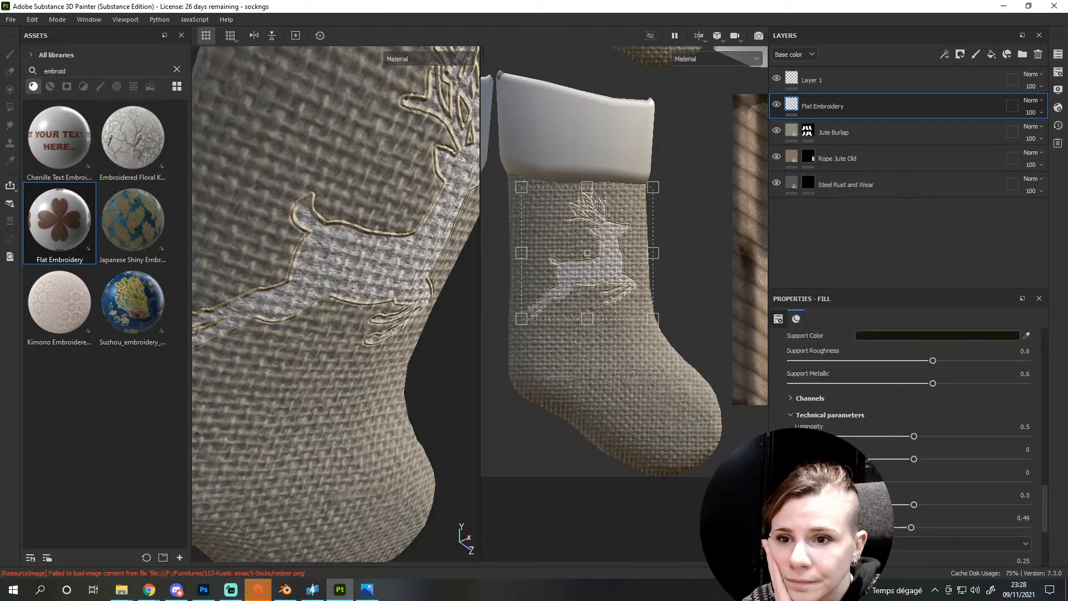
scroll(906, 400, "up", 2)
scroll(907, 400, "up", 2)
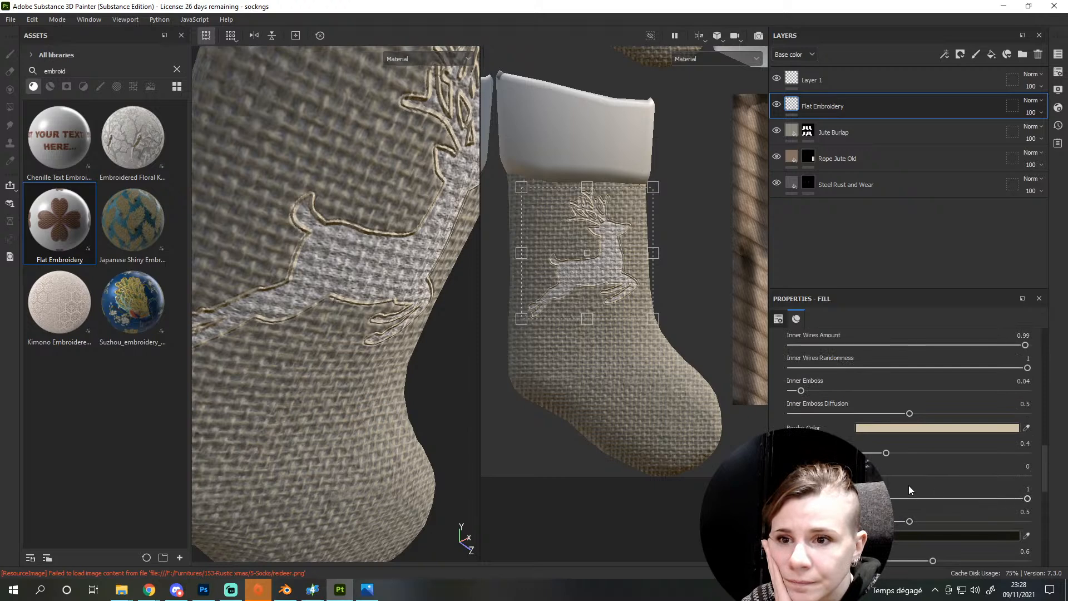
scroll(909, 485, "up", 3)
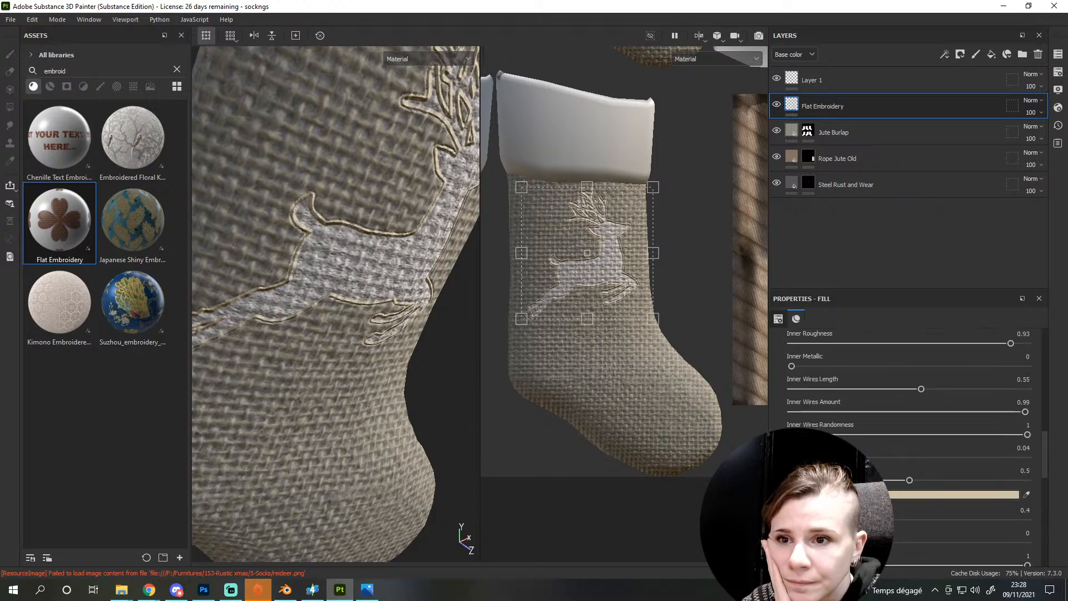
left_click_drag(808, 457, 935, 457)
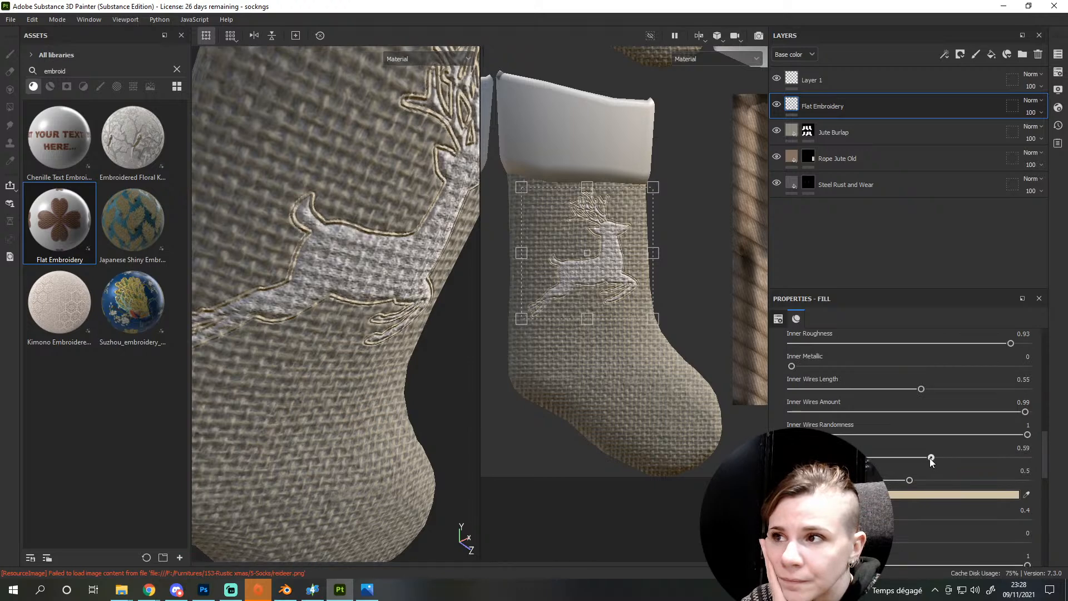
left_click_drag(932, 458, 921, 457)
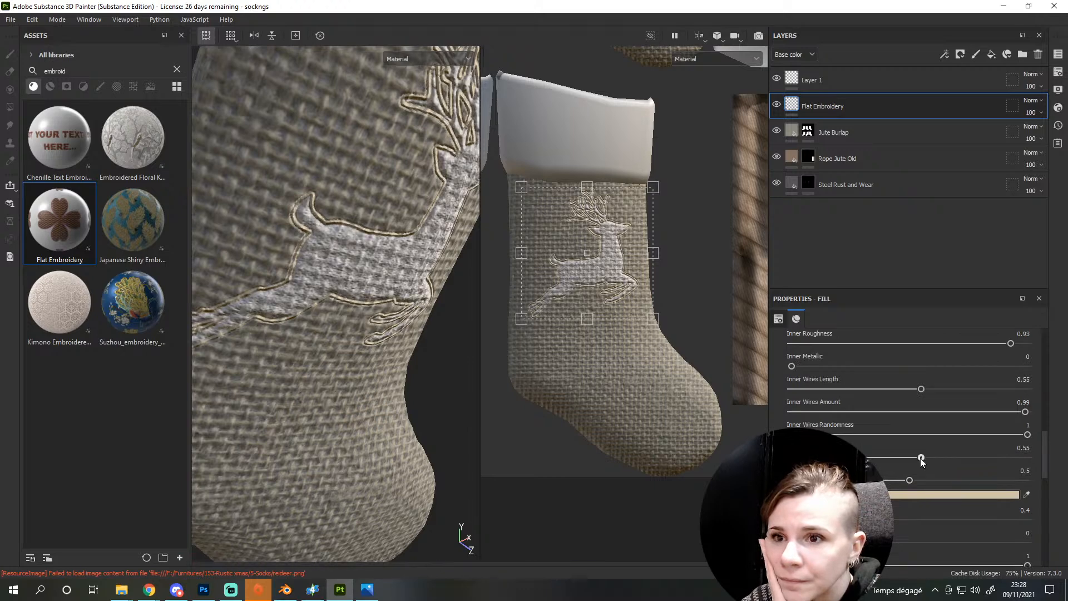
Review the embroidery's fill settings and examine the embossed reindeer on the stocking up close and from a distance
scroll(921, 460, "up", 10)
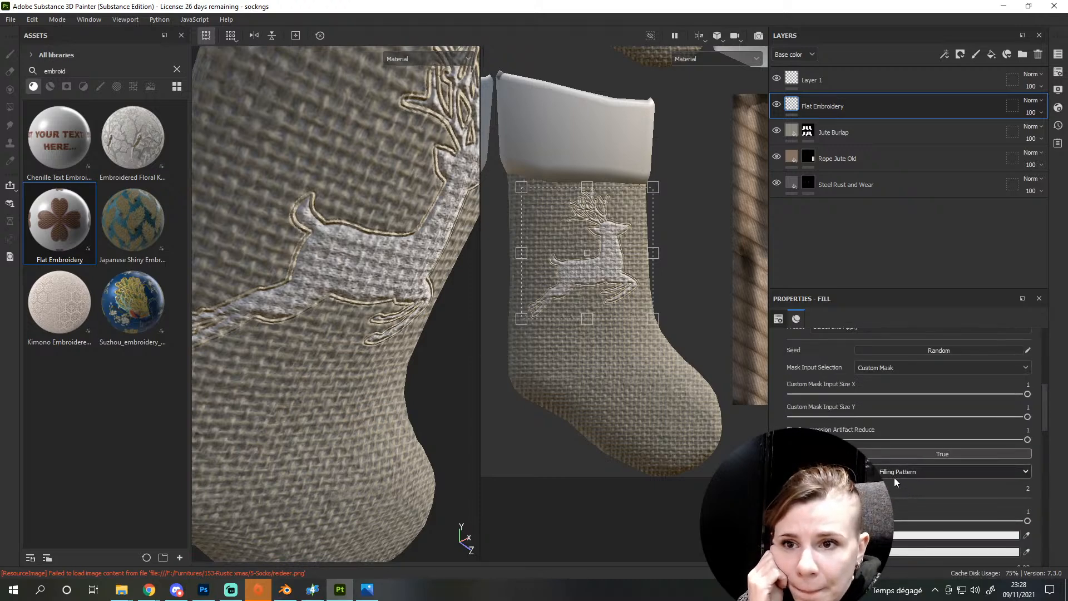
scroll(894, 477, "up", 3)
scroll(893, 477, "up", 5)
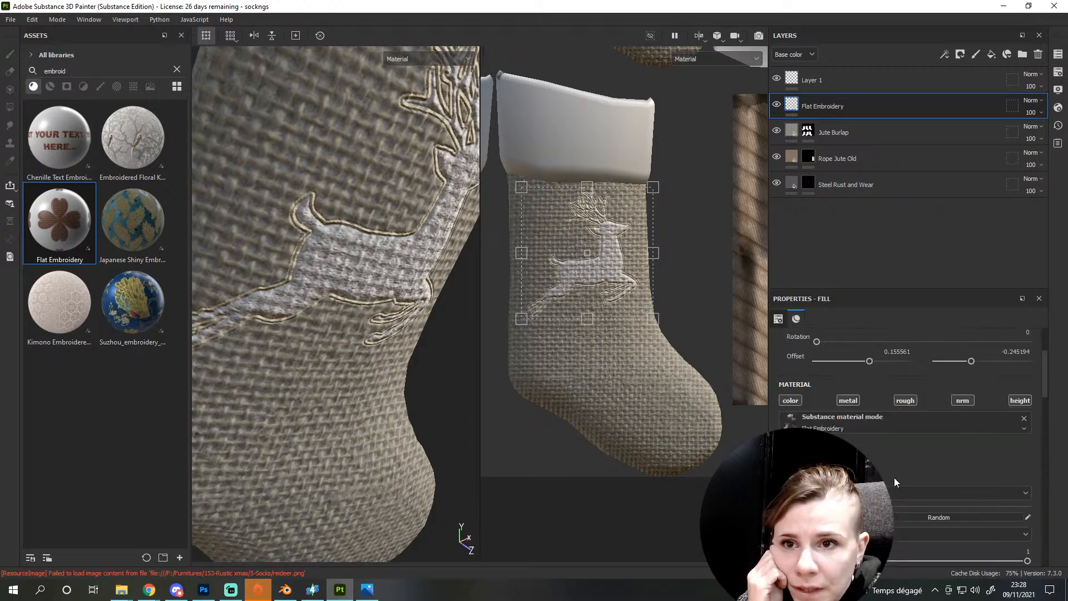
scroll(333, 312, "down", 6)
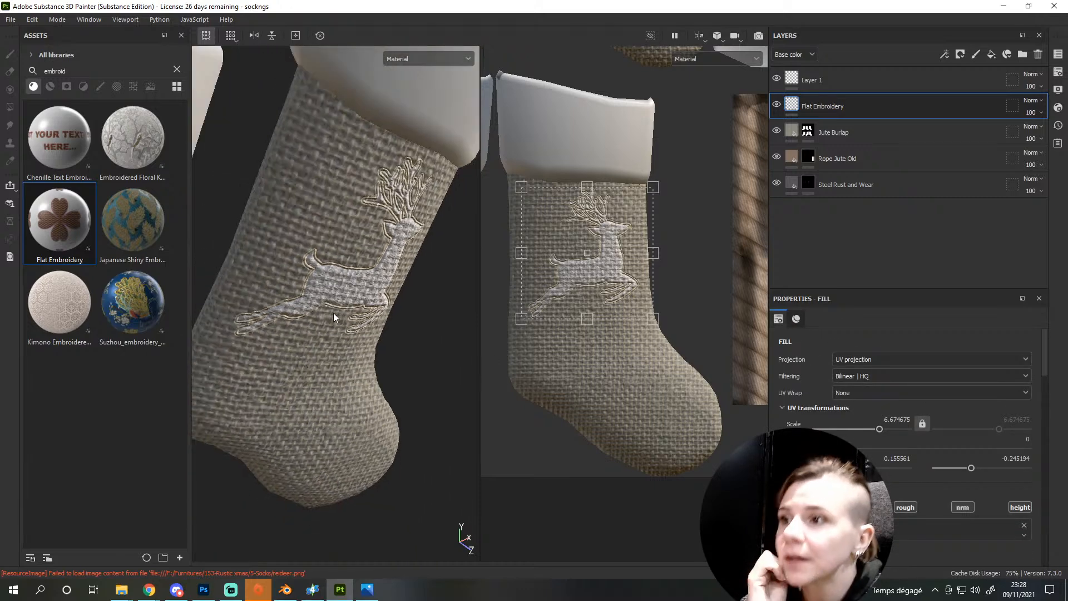
left_click_drag(378, 375, 312, 314, "alt")
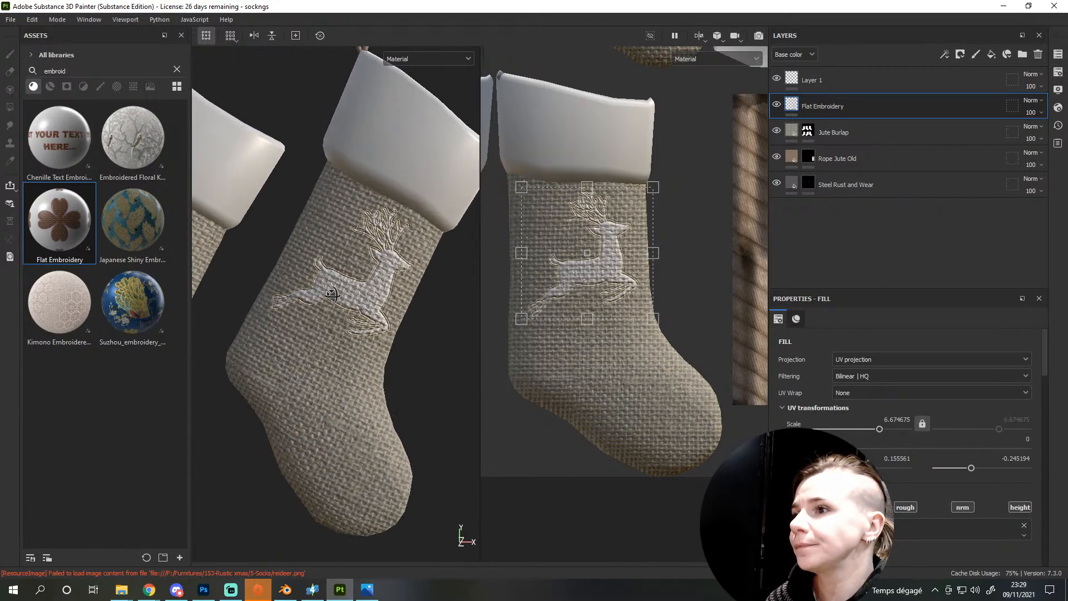
scroll(352, 344, "up", 3)
scroll(352, 342, "up", 2)
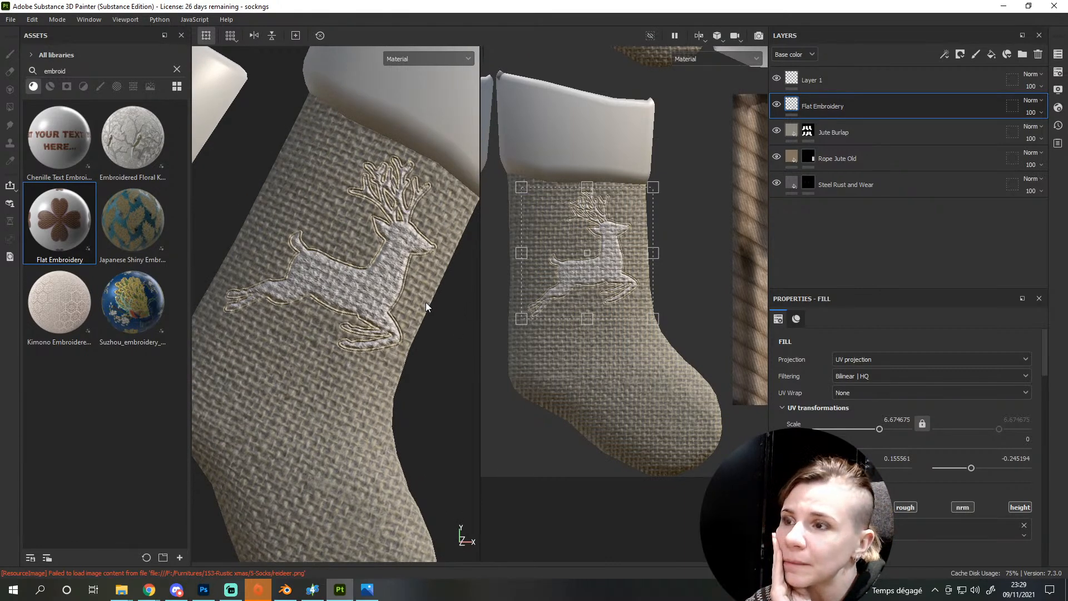
scroll(402, 295, "down", 3)
scroll(401, 295, "up", 2)
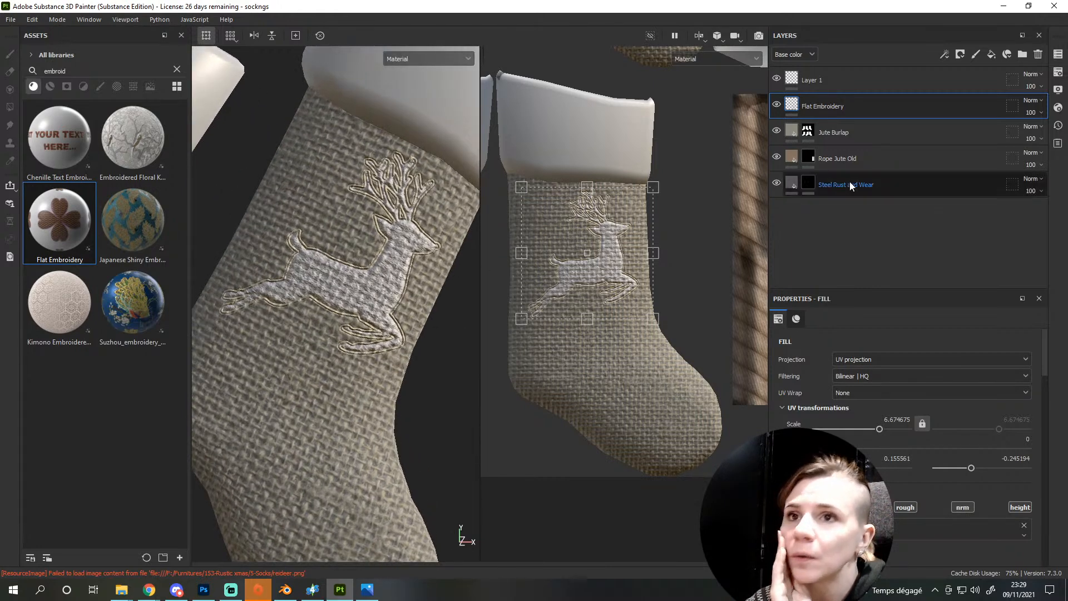
Add a paint effect to the Jute Burlap layer's mask
left_click(808, 132)
right_click(810, 133)
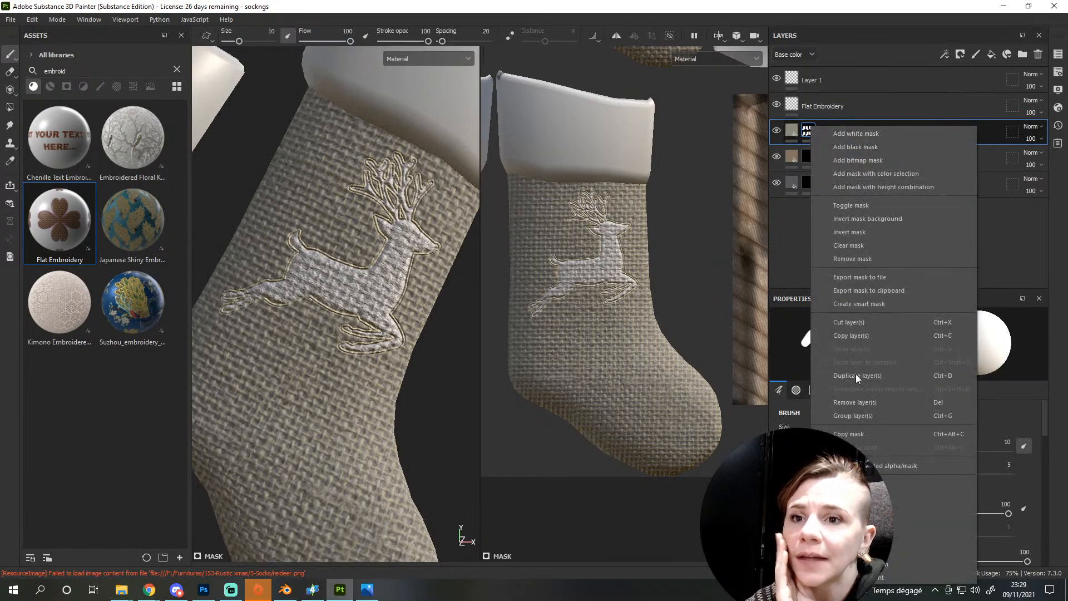
left_click(901, 497)
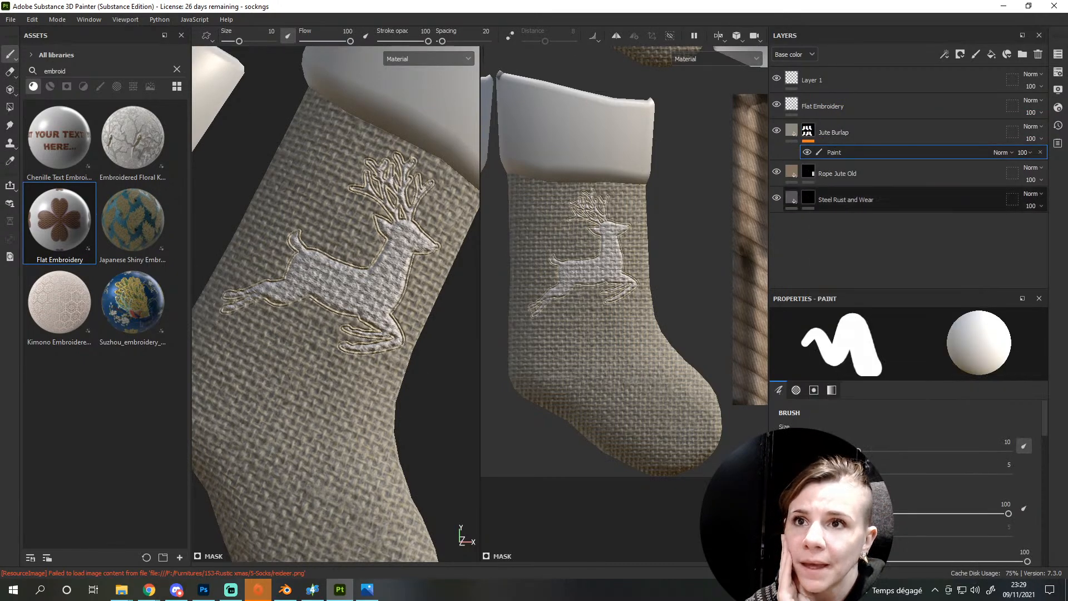
Compare the embroidered reindeer with the Jute Burlap layer hidden and shown, examining the weave coming through its body
scroll(333, 278, "up", 4)
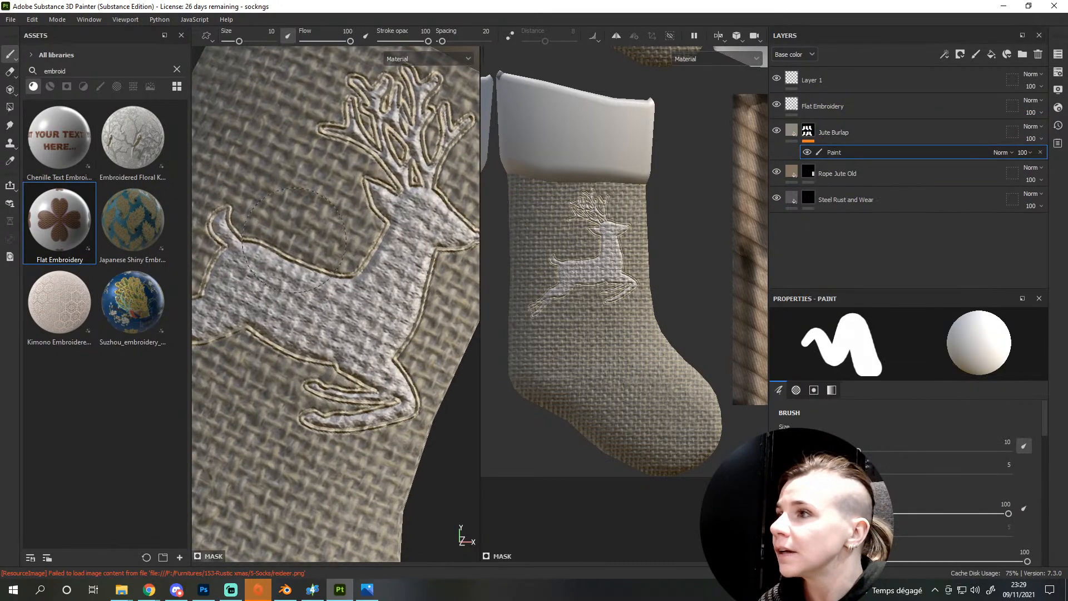
scroll(267, 350, "down", 5)
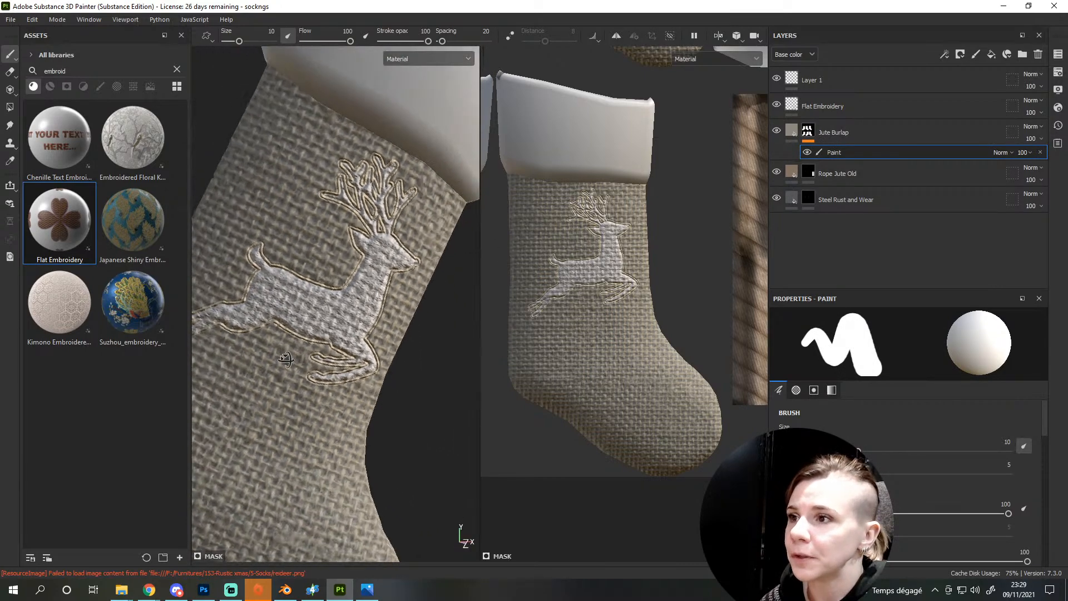
middle_click_drag(270, 341, 299, 351, "alt")
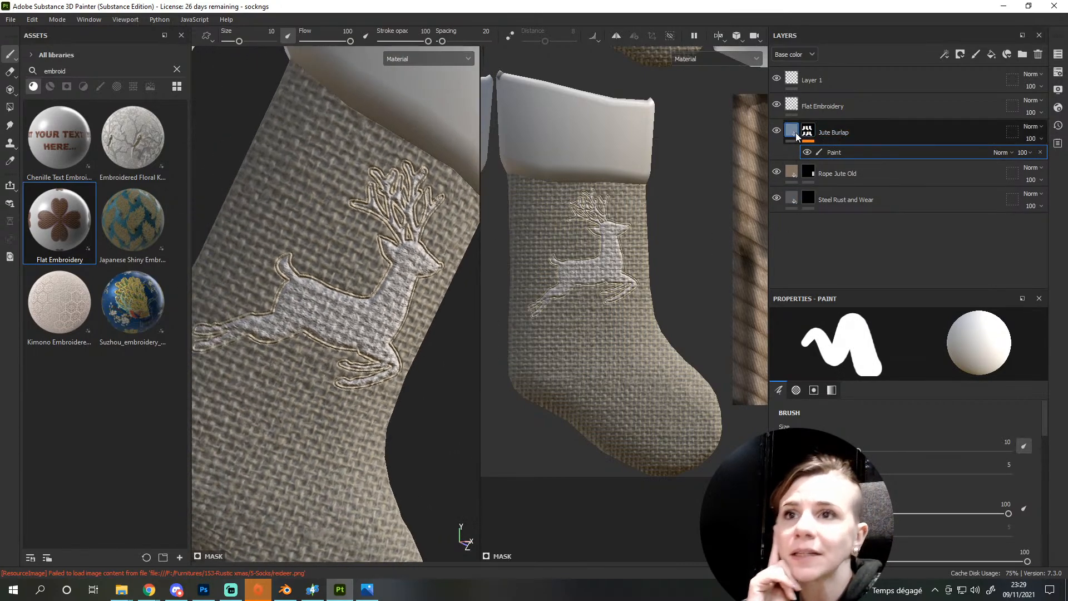
left_click(777, 130)
left_click(777, 130)
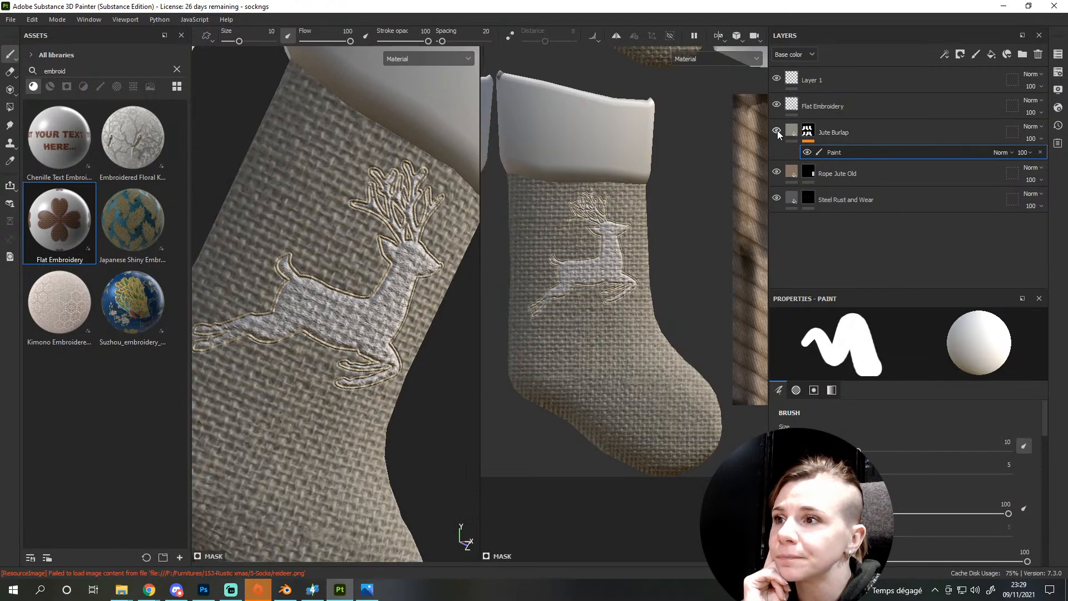
left_click(776, 130)
left_click(777, 130)
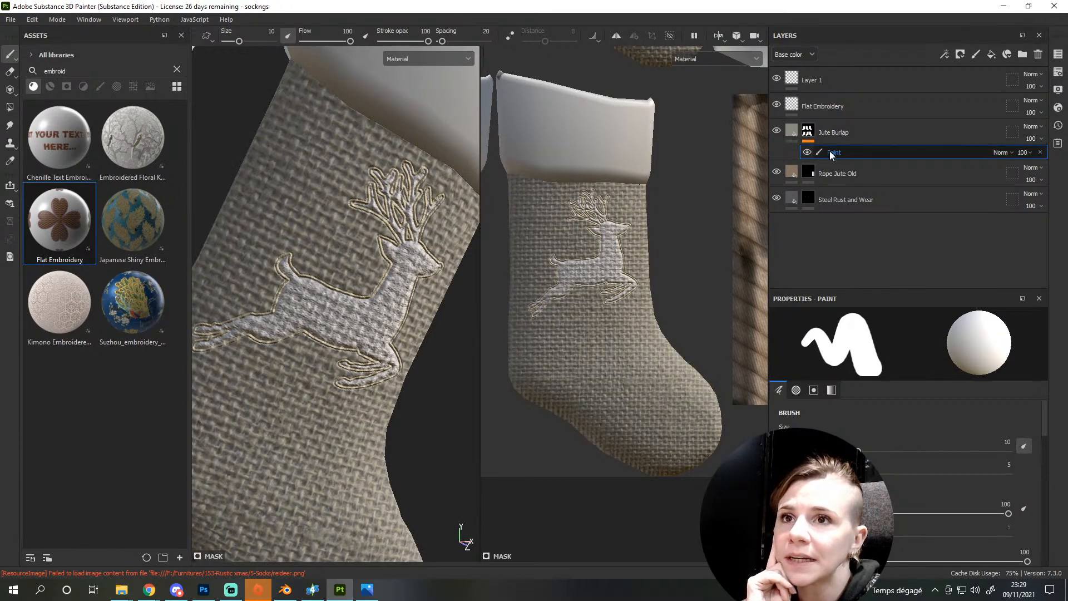
scroll(329, 300, "up", 4)
scroll(333, 303, "down", 2)
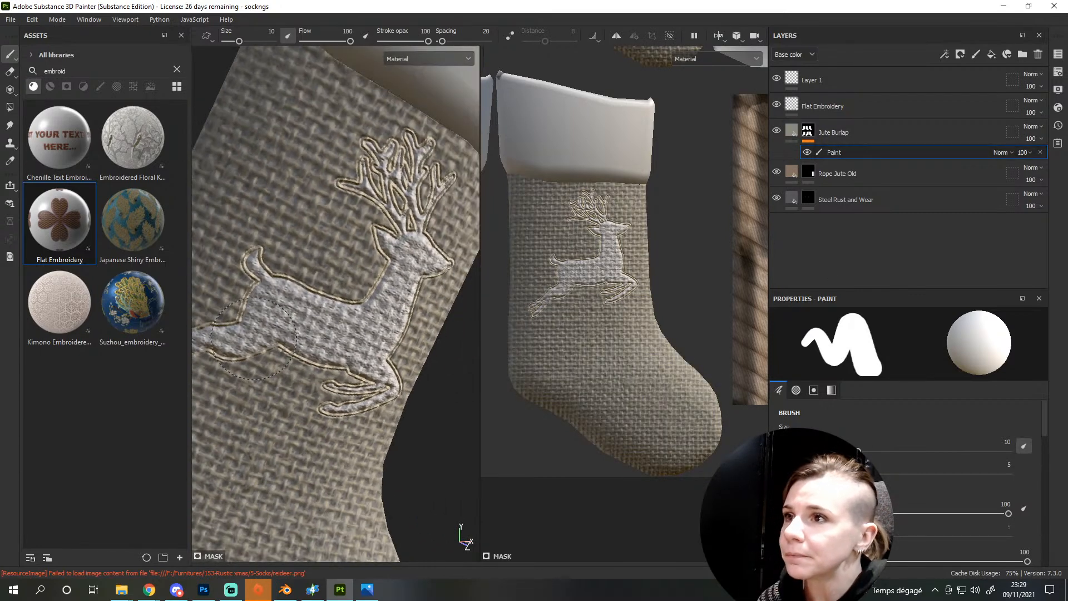
middle_click_drag(243, 336, 324, 302, "alt")
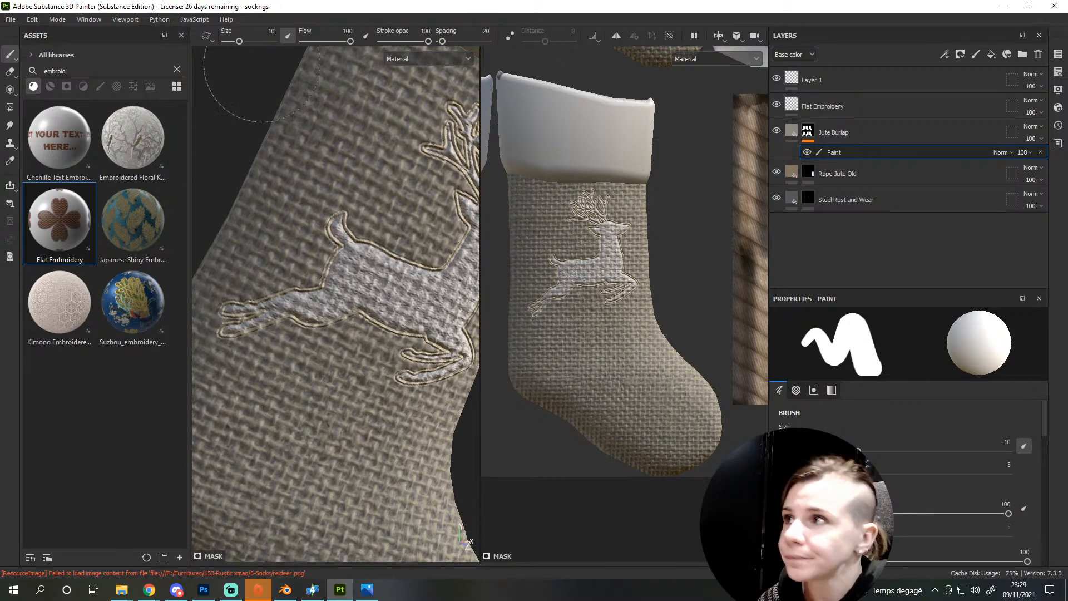
Paint black on the Jute Burlap mask with a size 3.29 brush to remove the weave beneath the reindeer's body and head
left_click_drag(236, 40, 232, 40)
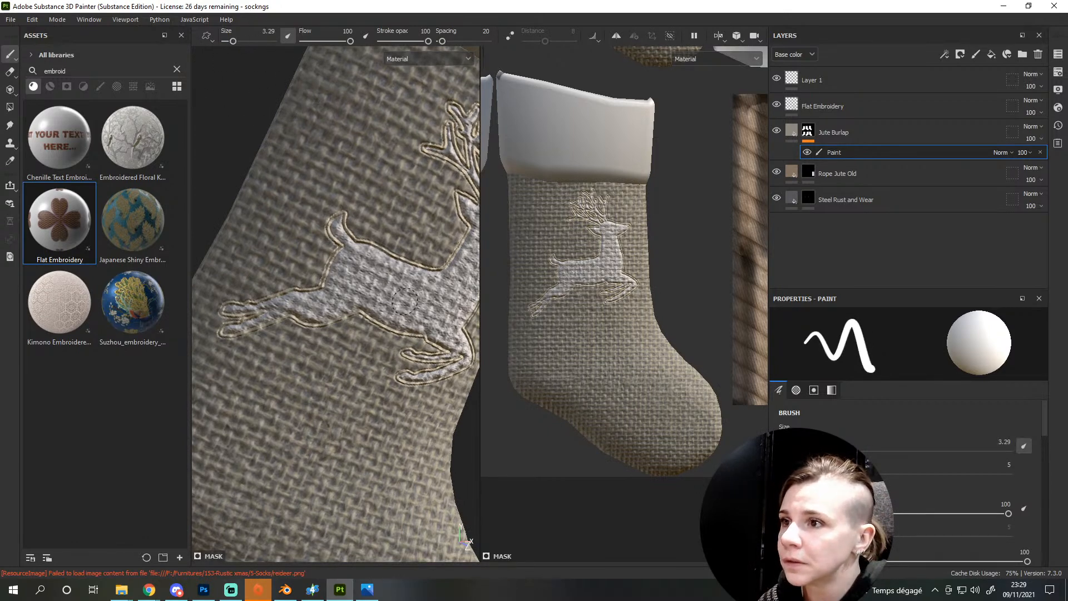
left_click_drag(414, 283, 390, 258, "alt")
left_click(832, 391)
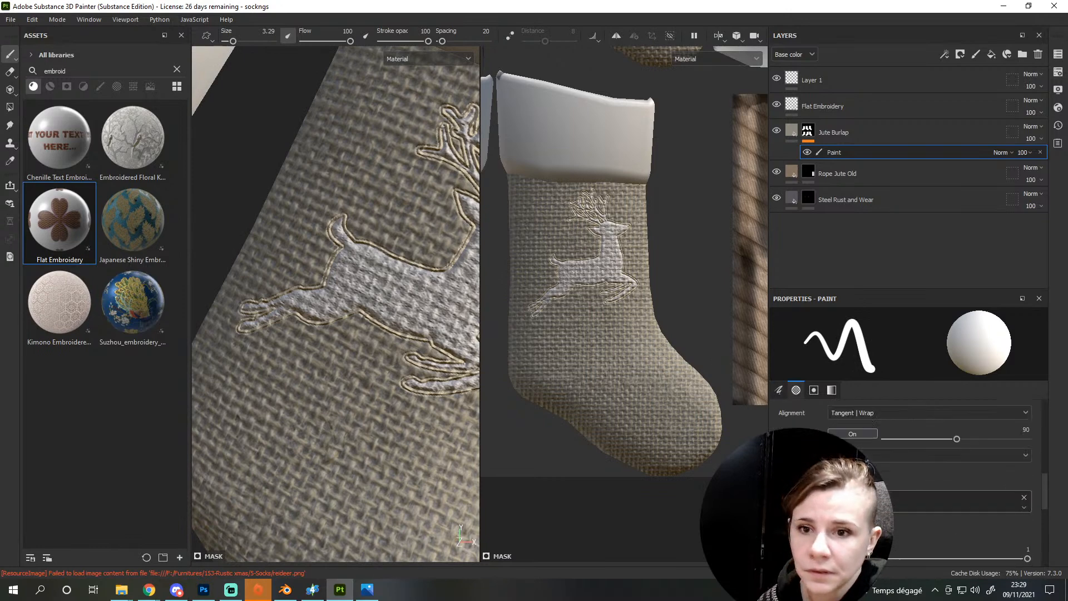
key("x")
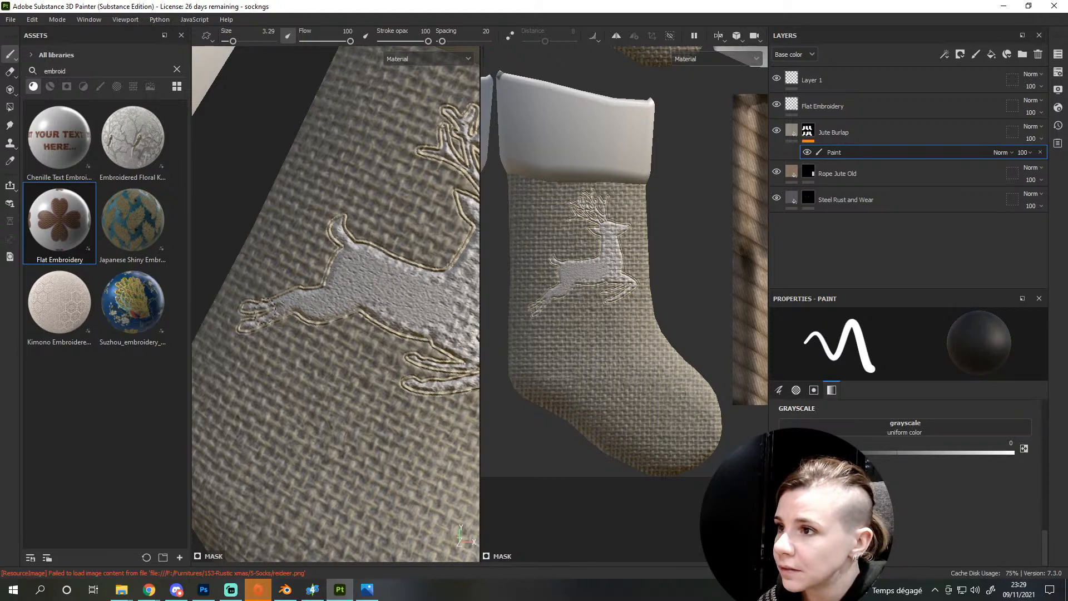
middle_click_drag(377, 302, 271, 288, "alt")
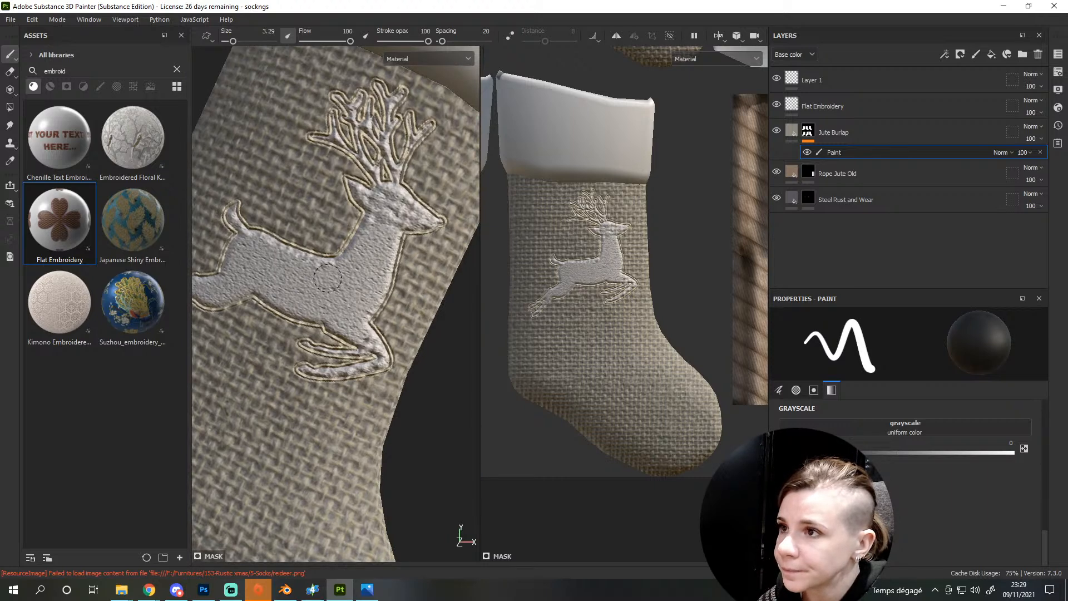
scroll(366, 268, "up", 5)
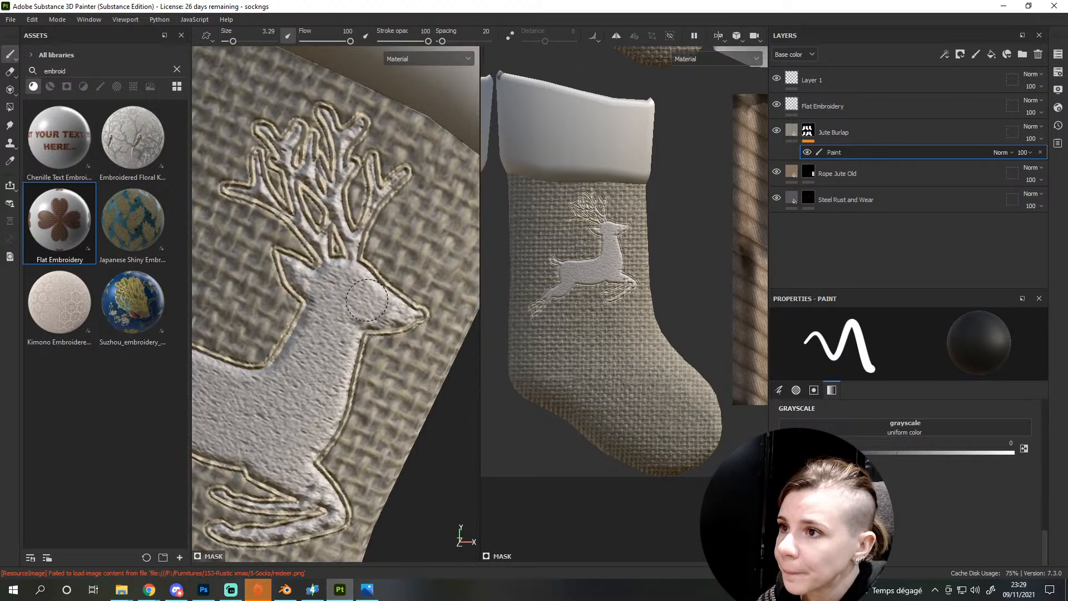
Mask the burlap out beneath the reindeer's ear, legs and tail with a size 1.26 brush, and check the whole stocking
left_click(228, 41)
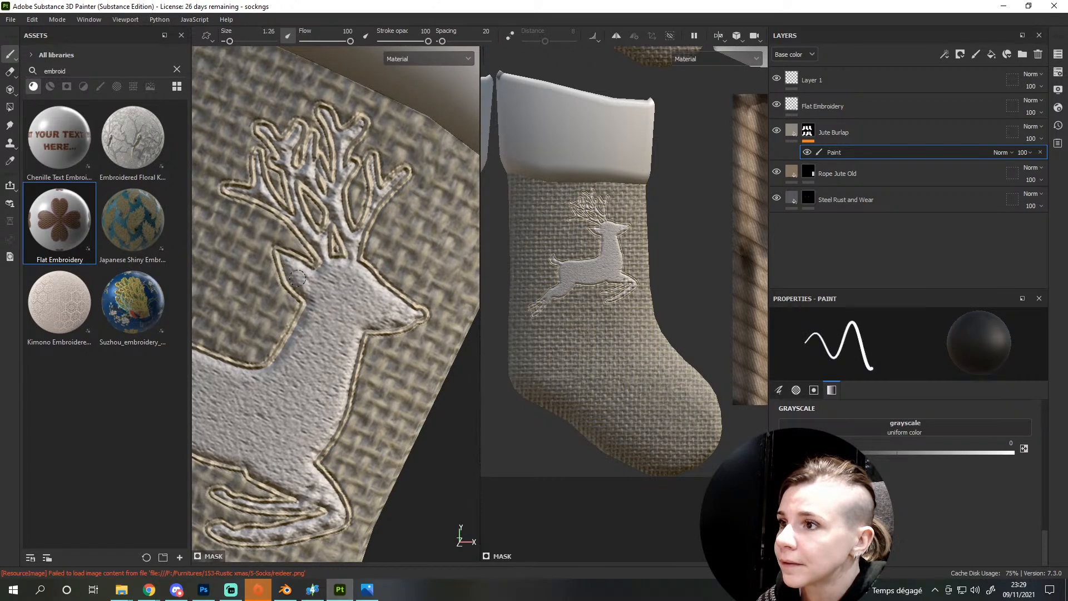
middle_click_drag(315, 347, 348, 185, "alt")
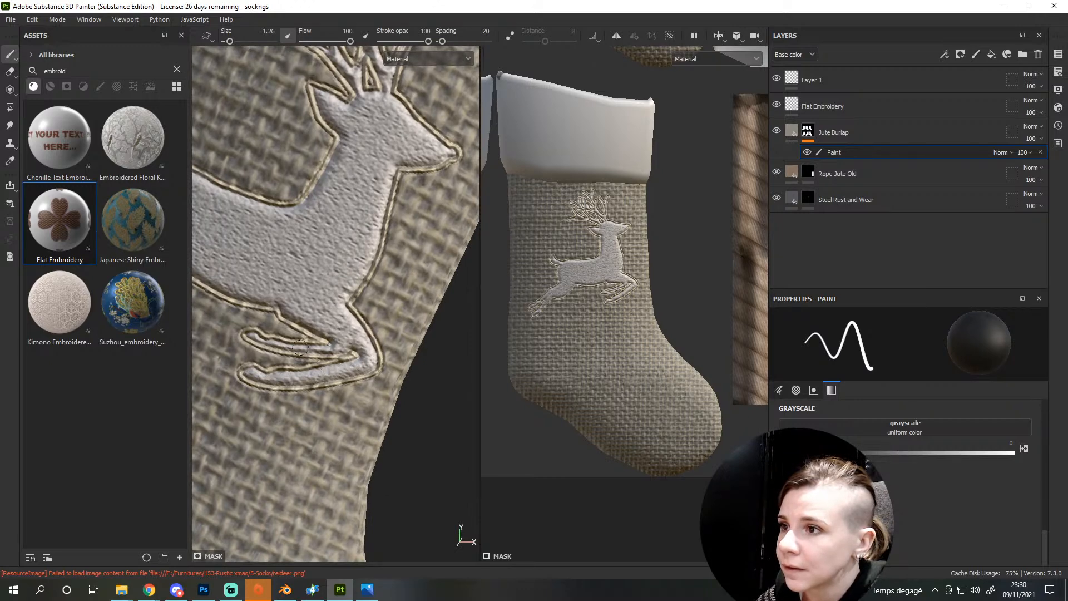
left_click_drag(339, 346, 253, 337)
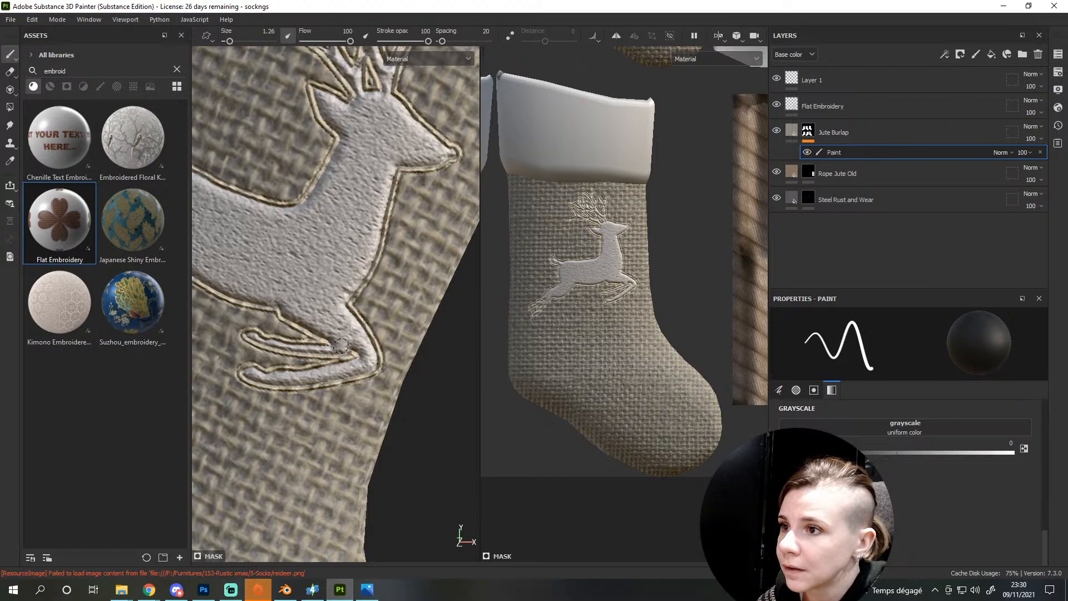
left_click_drag(340, 346, 248, 359, "alt")
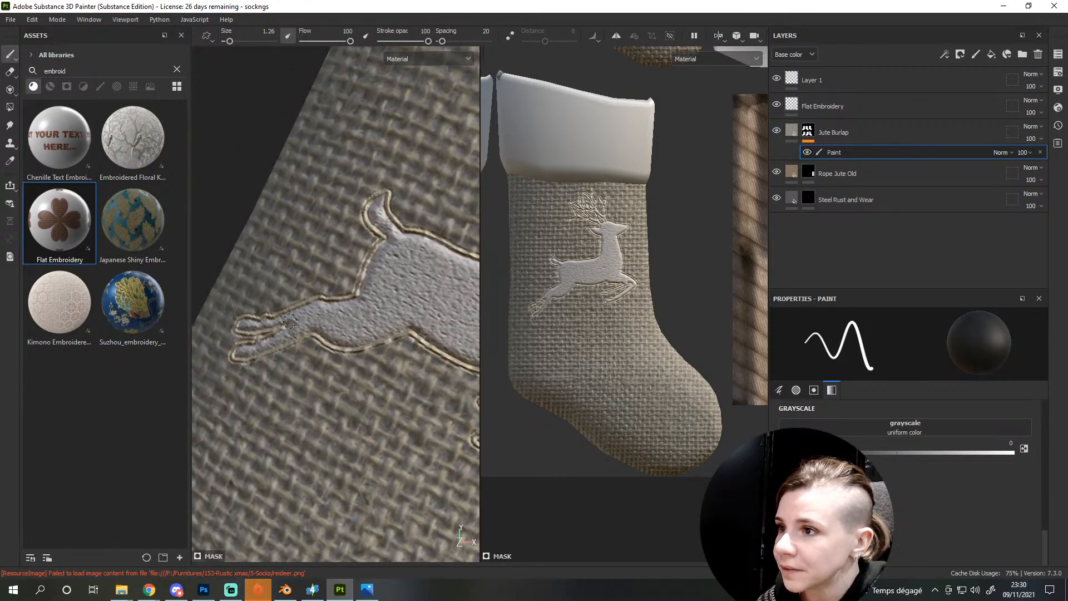
right_click_drag(395, 239, 262, 306, "alt")
left_click_drag(262, 306, 273, 346, "alt")
right_click_drag(273, 346, 327, 242, "alt")
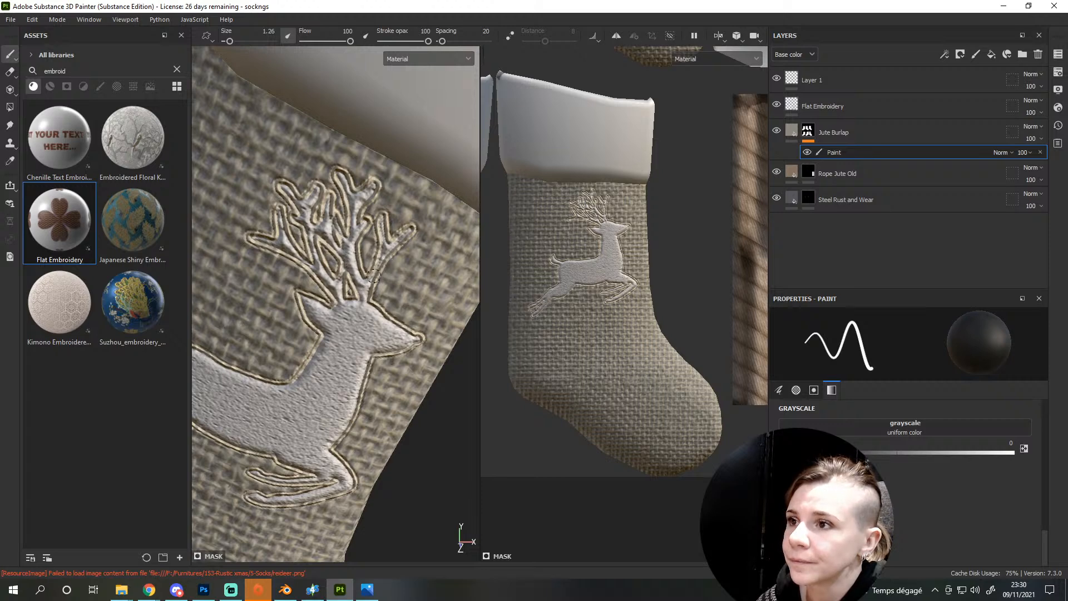
right_click_drag(358, 323, 312, 384, "alt")
left_click_drag(311, 383, 356, 367, "alt")
left_click_drag(347, 417, 284, 490, "alt")
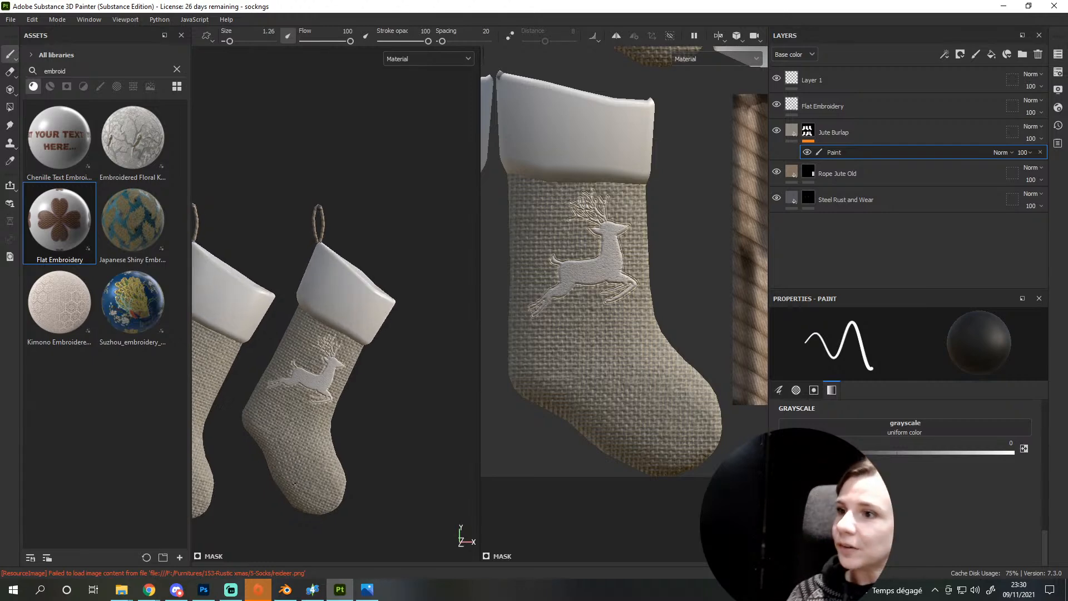
right_click_drag(284, 492, 295, 474, "alt")
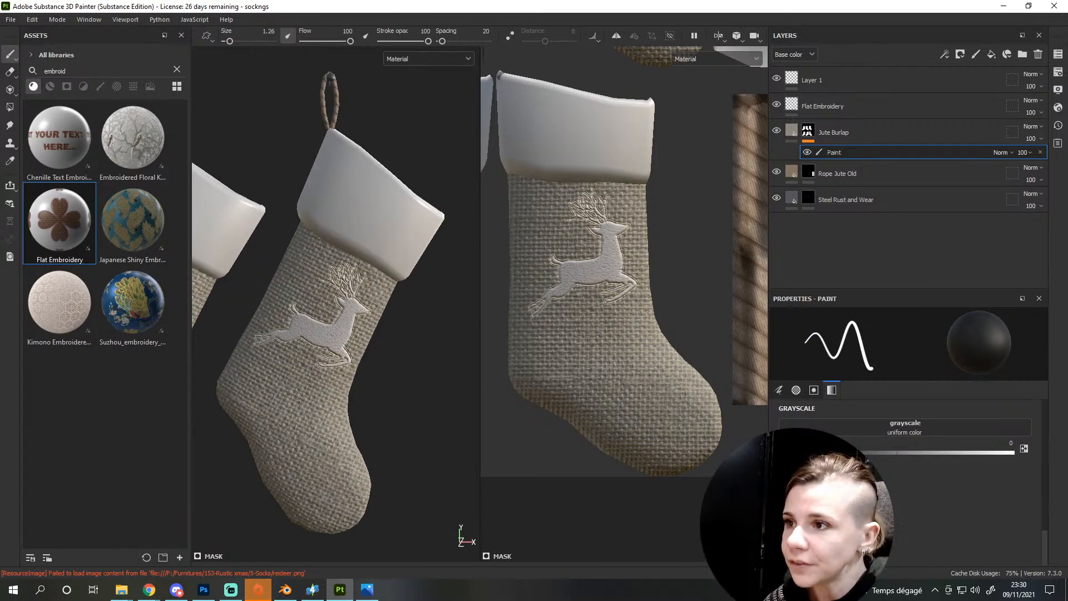
Bring the neighbouring plain stocking into view and duplicate the Flat Embroidery layer
middle_click_drag(308, 403, 529, 383, "alt")
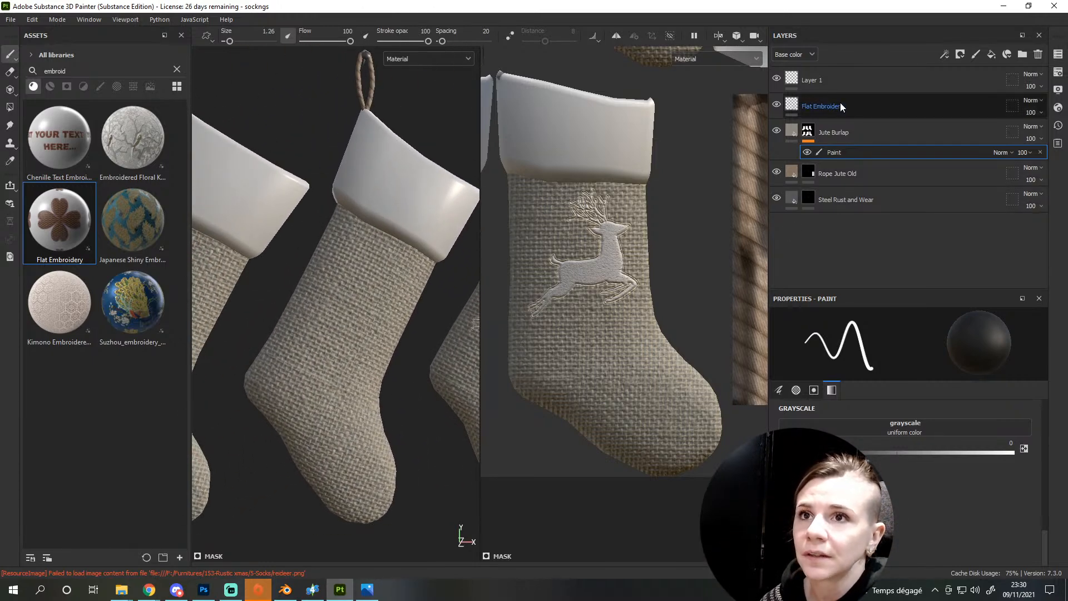
left_click(855, 104)
key("ctrl+d")
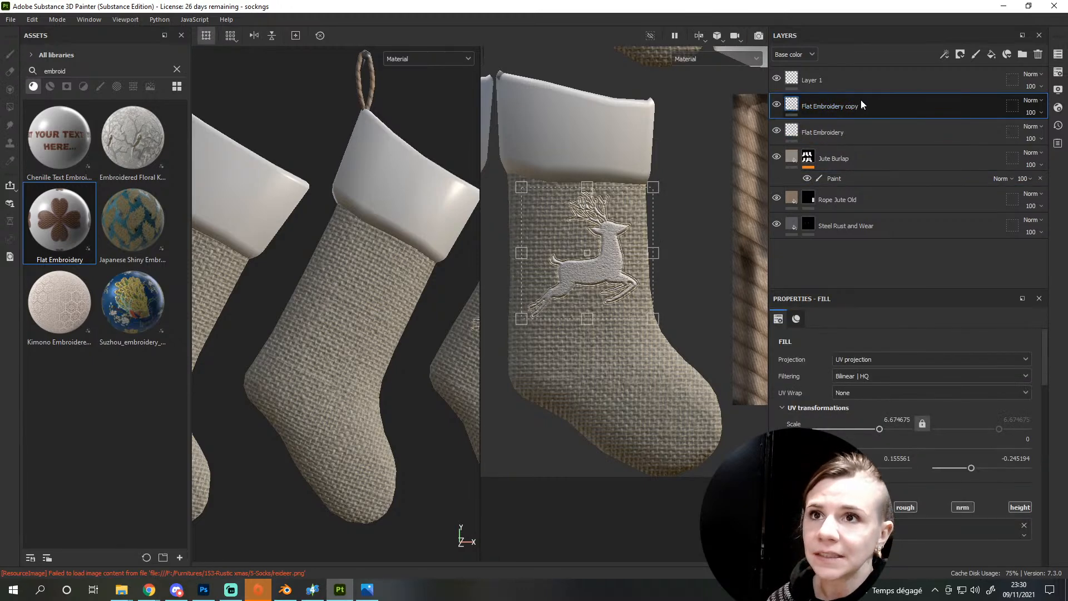
Rename the original Flat Embroidery layer as Flat Embroidery Reindeer
double_click(832, 131)
left_click(848, 132)
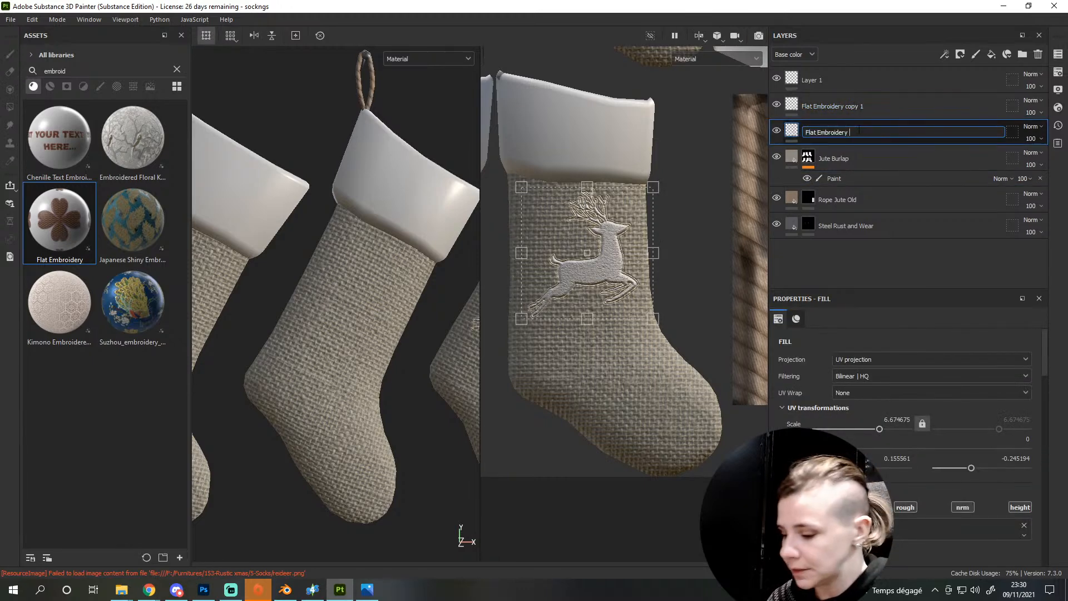
type("Reindeer")
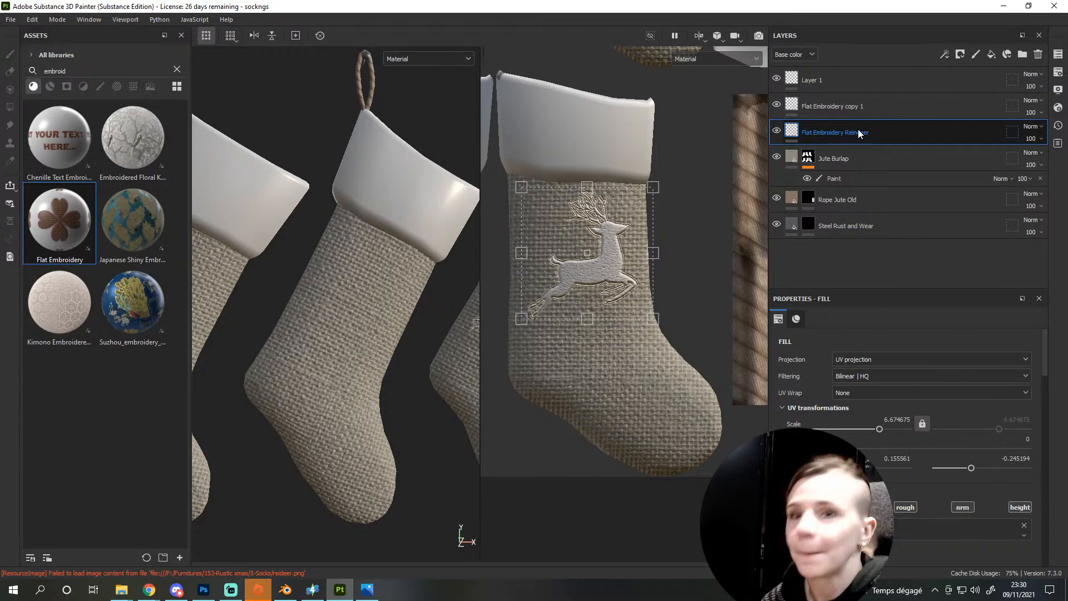
Rename the duplicated embroidery layer as Flat Embroidery Snowflake
left_click(862, 106)
double_click(850, 105)
left_click_drag(849, 106, 917, 106)
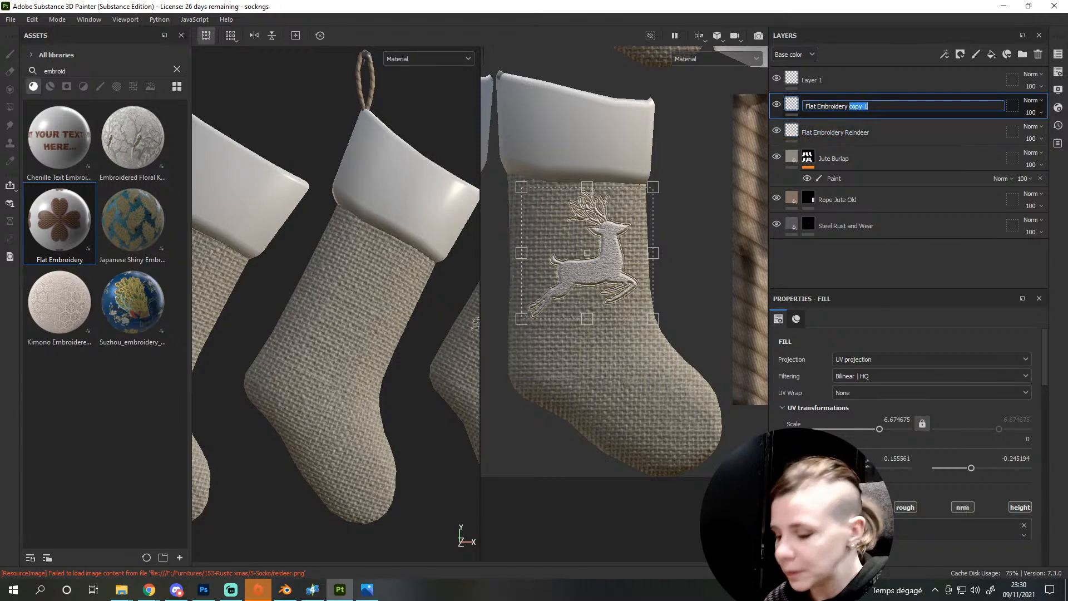
type("Snowflake")
key("Return")
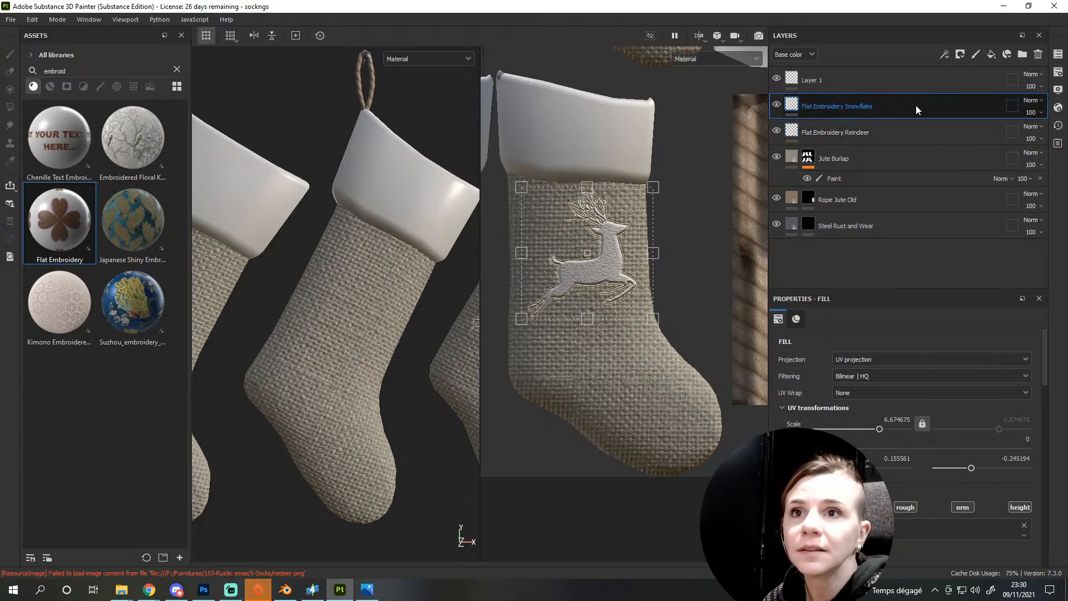
Assign the snowflake image as the custom mask input of the Flat Embroidery Snowflake layer
scroll(900, 377, "down", 1)
scroll(936, 477, "down", 5)
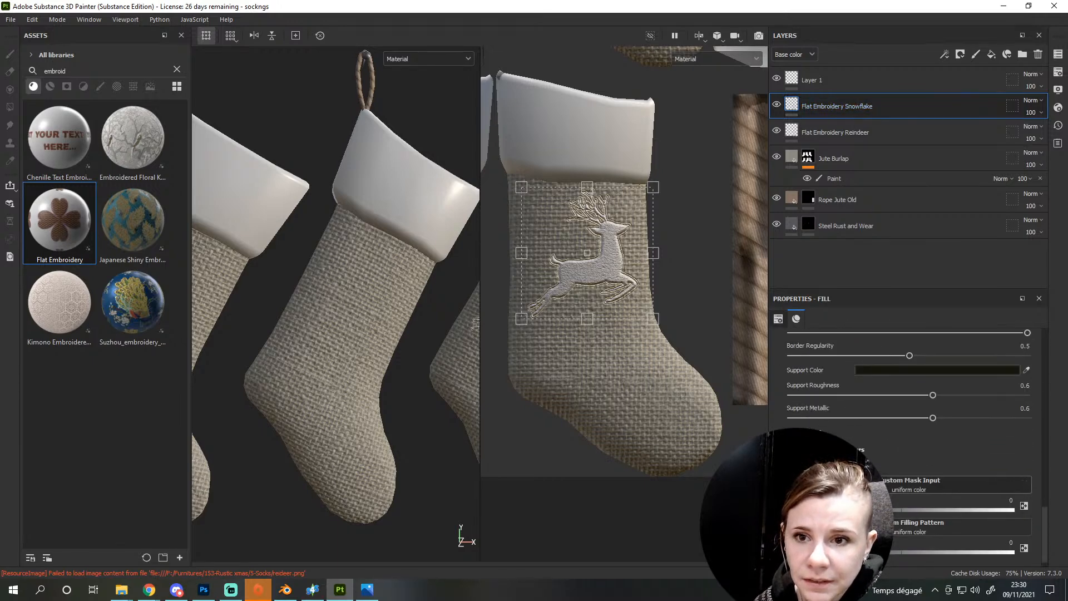
left_click(1025, 487)
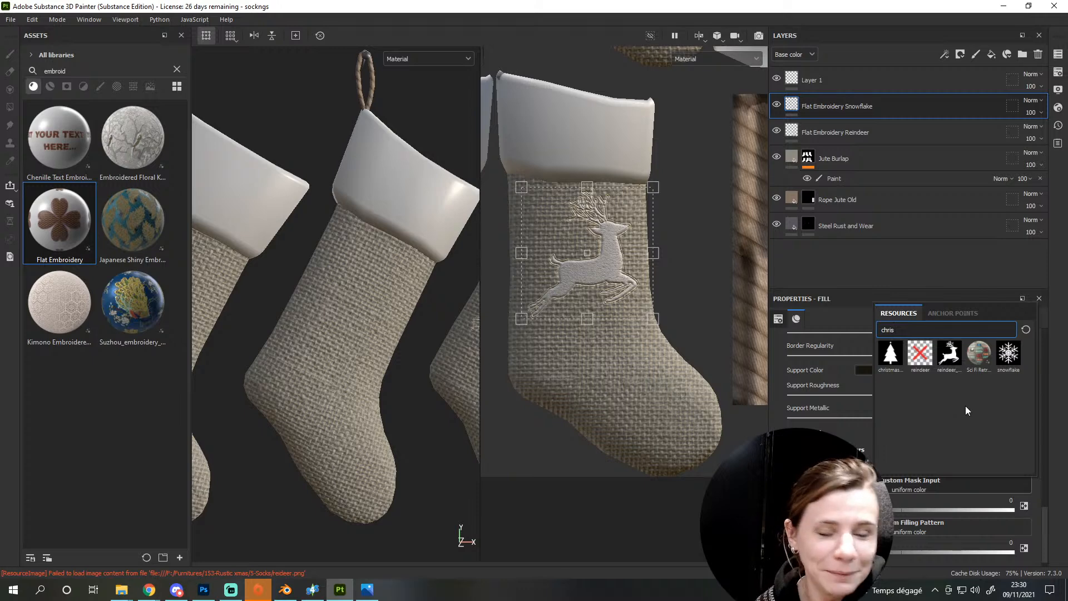
left_click(1015, 353)
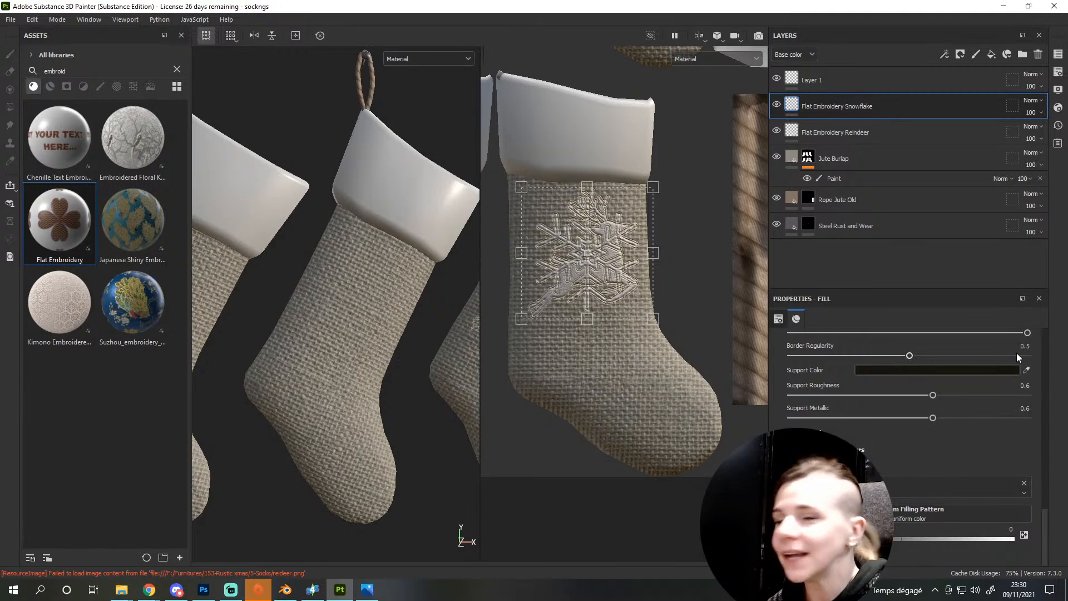
Move the snowflake embroidery off the reindeer onto the middle stocking's front, centred just below the cuff
scroll(592, 327, "down", 5)
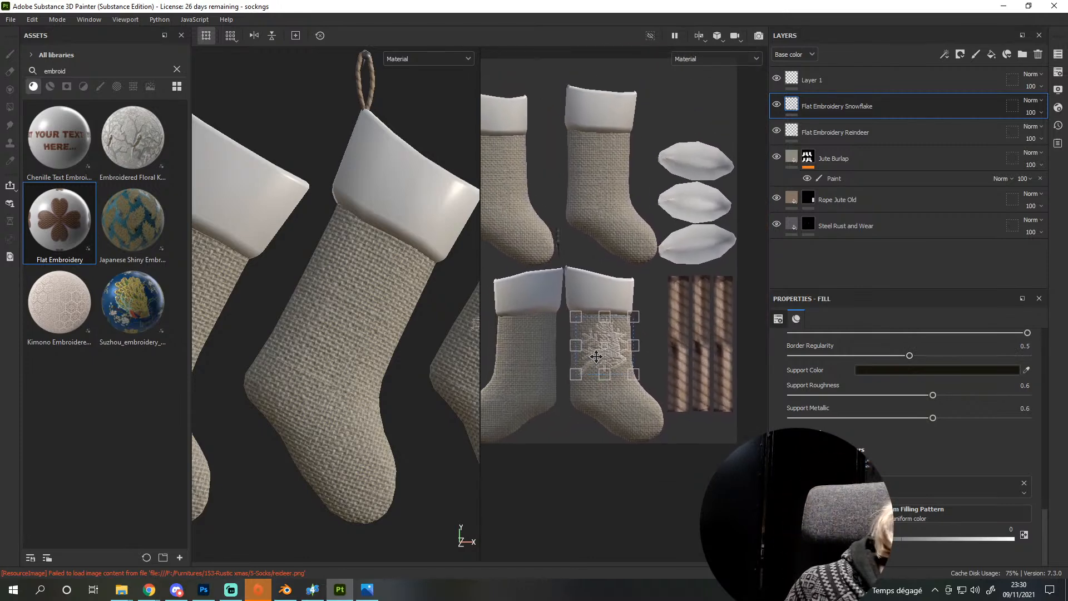
middle_click_drag(595, 356, 688, 416)
left_click_drag(689, 416, 576, 226)
scroll(574, 237, "up", 5)
middle_click_drag(594, 293, 639, 380, "alt")
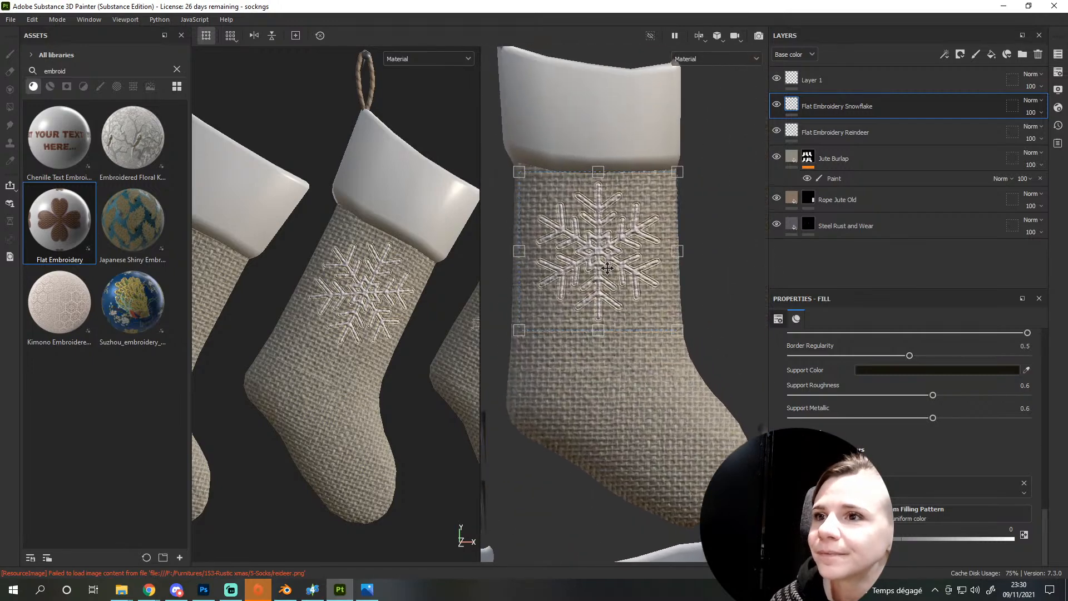
left_click_drag(601, 262, 601, 268)
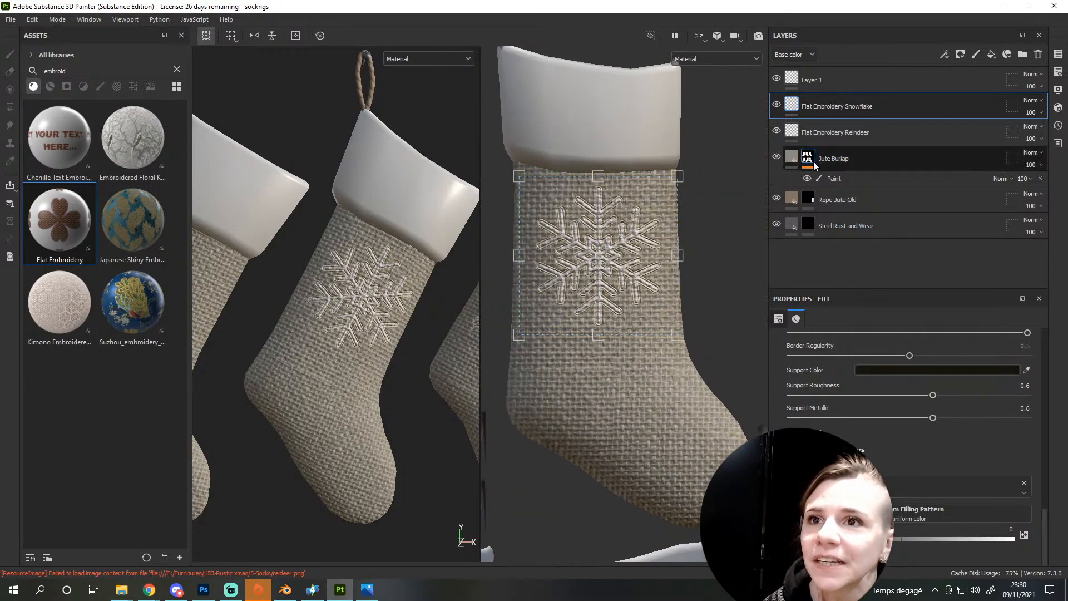
Paint black along the snowflake's vertical arm on the Jute Burlap mask, using straight strokes with a size 1.26 brush
left_click(834, 178)
scroll(581, 303, "up", 5)
middle_click_drag(581, 304, 631, 387, "alt")
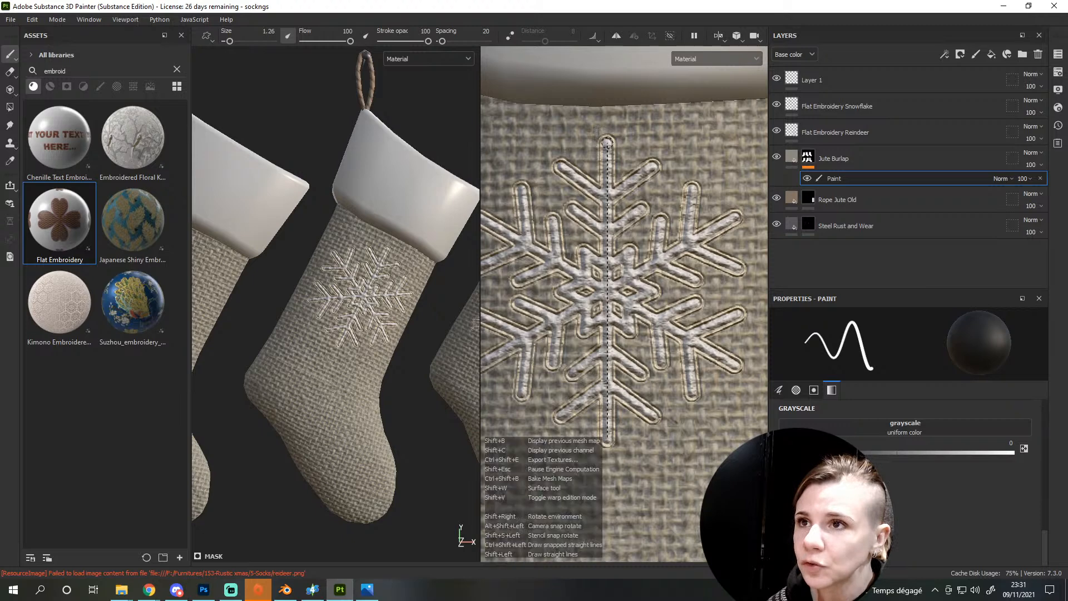
left_click(607, 143, "shift")
mouse_move(625, 359)
middle_mouse_down("alt")
mouse_move(657, 349)
mouse_move(636, 352)
middle_mouse_up("alt")
scroll(657, 349, "down", 2)
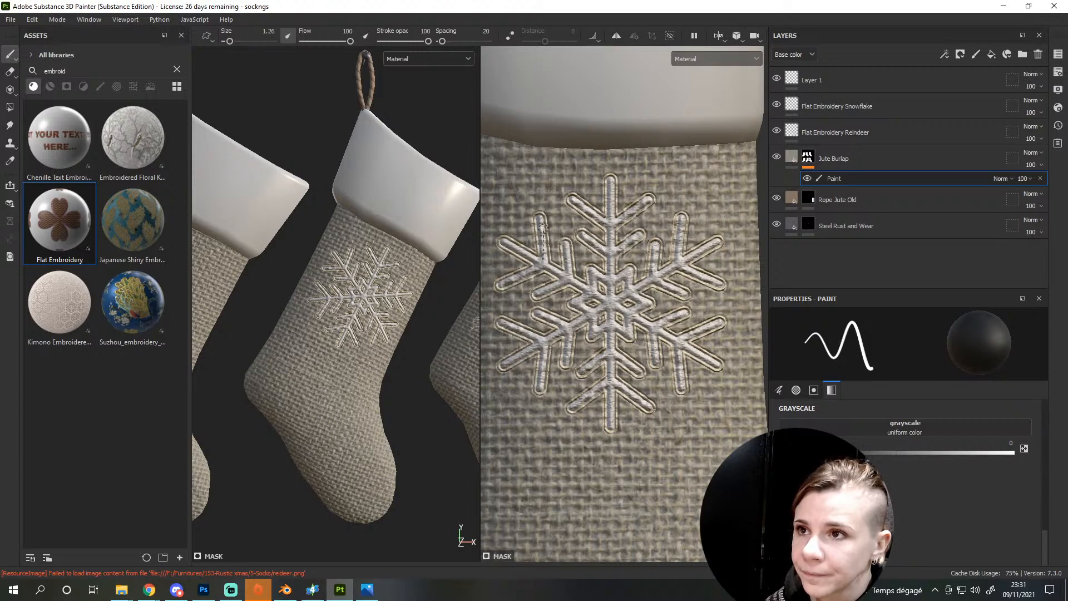
Mask the burlap out beneath the snowflake's remaining arms and branches with straight strokes, and check all three stockings
left_click(540, 218, "shift")
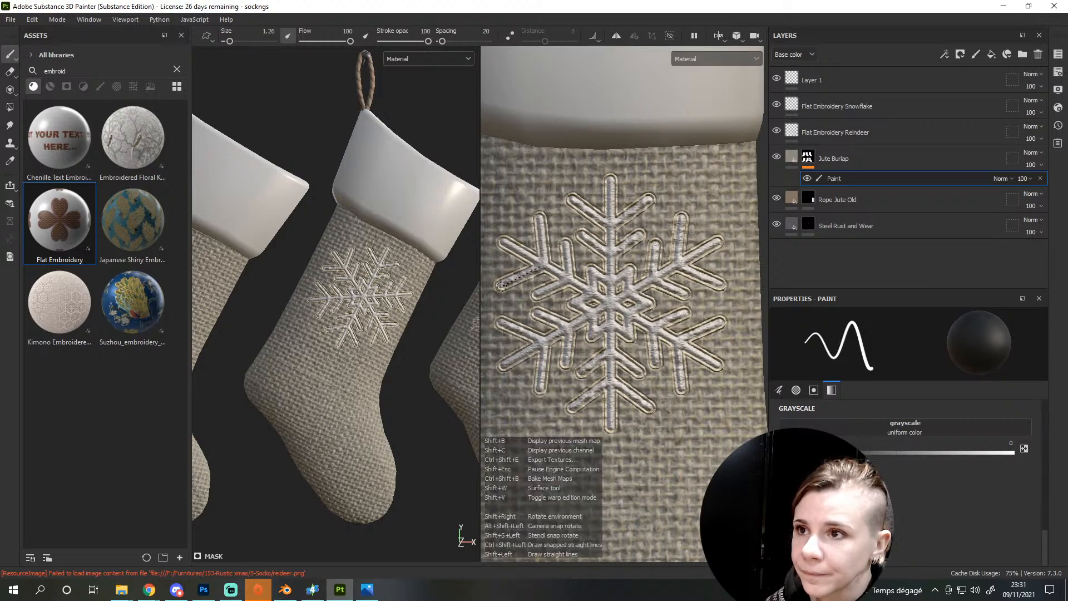
left_click(500, 287, "shift")
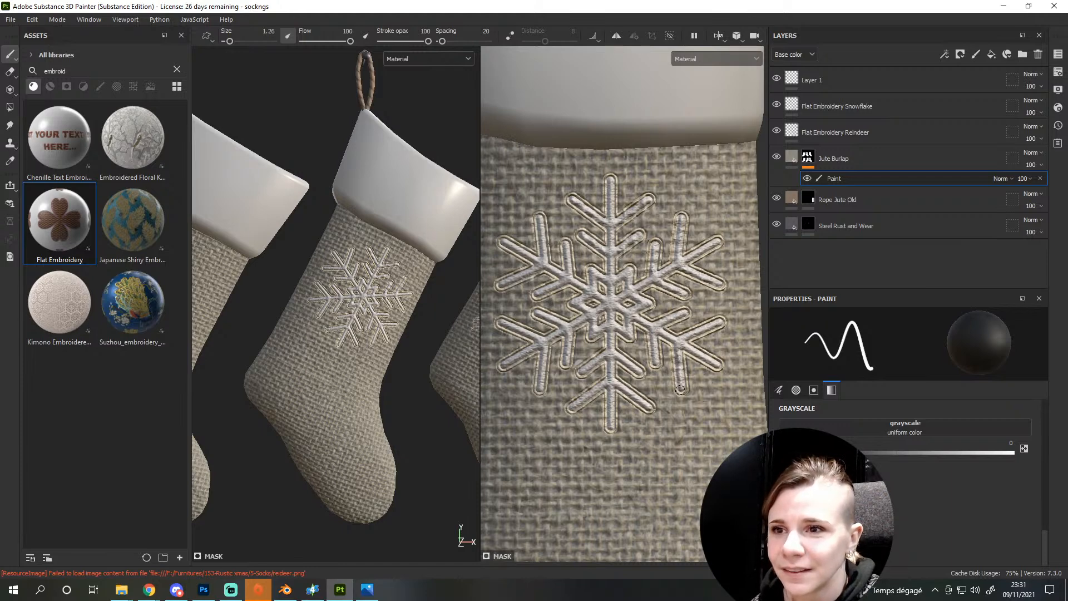
left_click(678, 260, "shift")
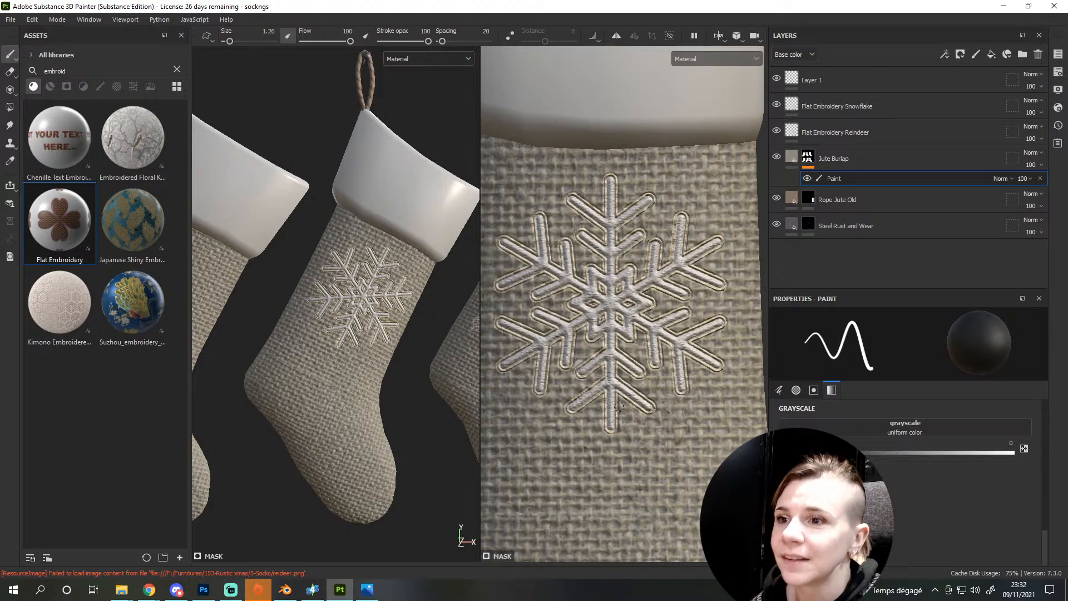
scroll(619, 407, "down", 8)
left_click_drag(634, 461, 621, 442, "alt")
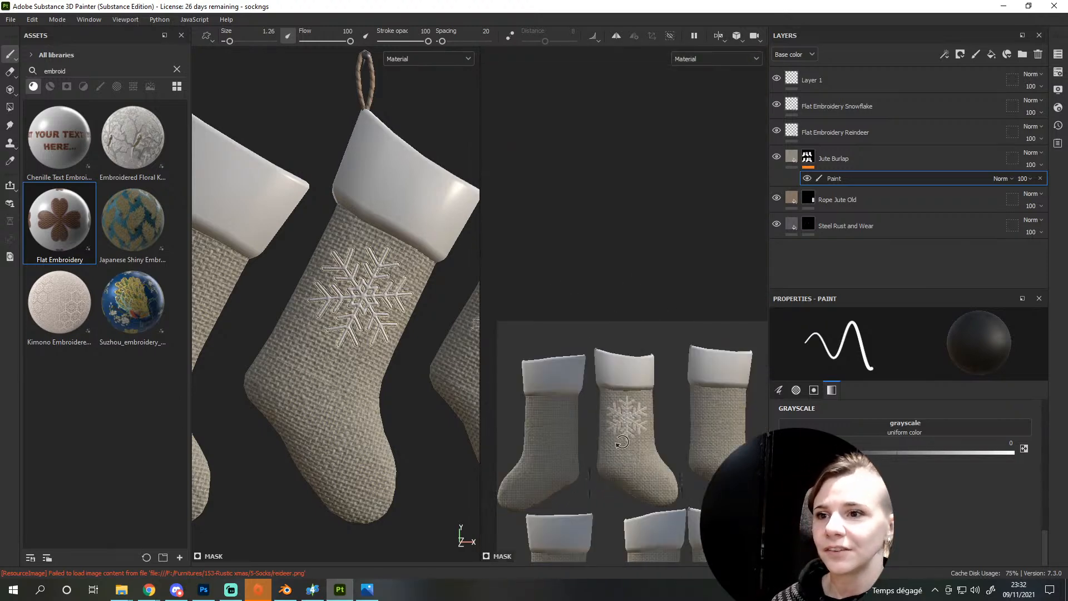
scroll(310, 423, "down", 8)
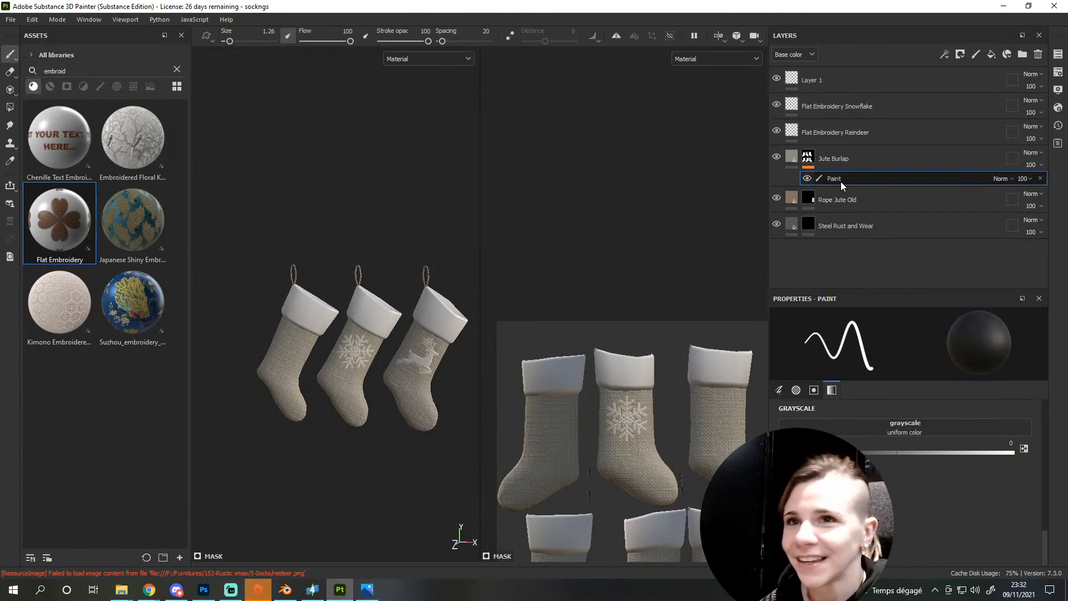
Duplicate the Flat Embroidery Snowflake layer and rename the copy as Flat Embroidery tree
left_click(876, 115)
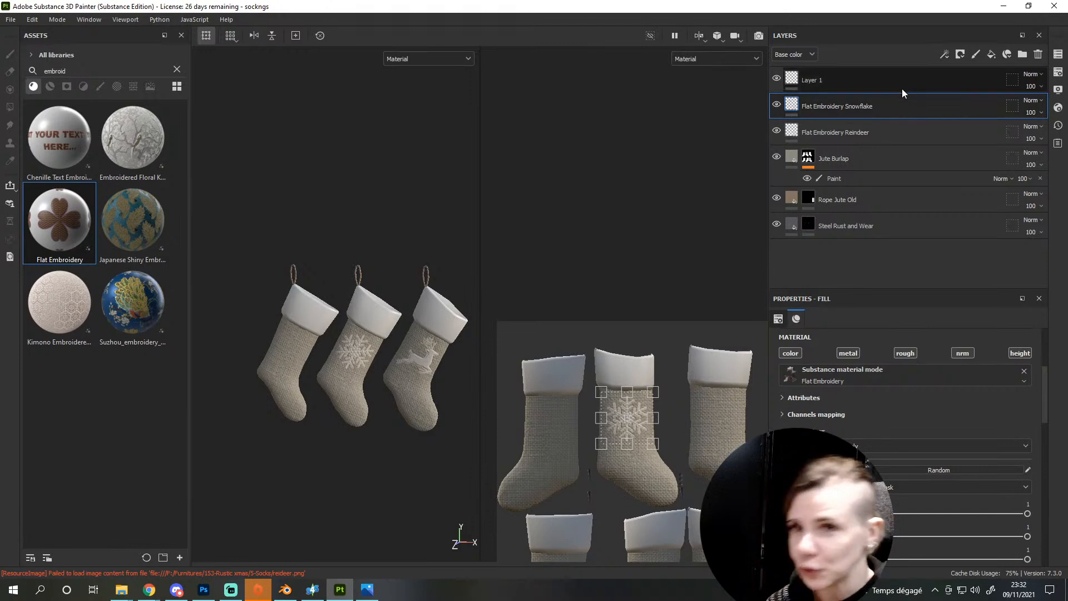
key("ctrl+d")
double_click(877, 106)
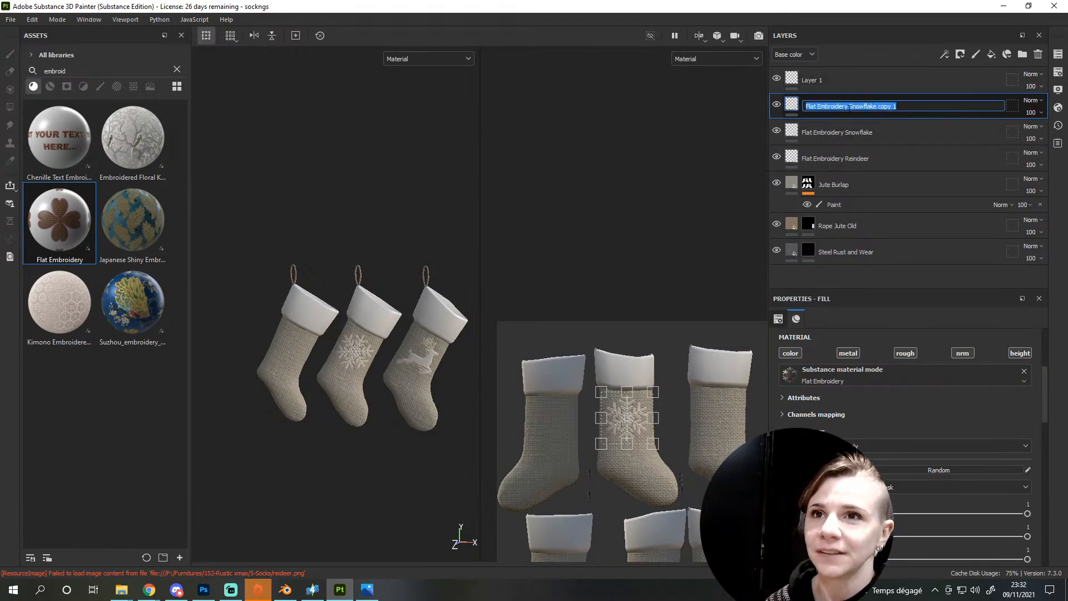
left_click_drag(849, 106, 897, 106)
type("tree")
key("Return")
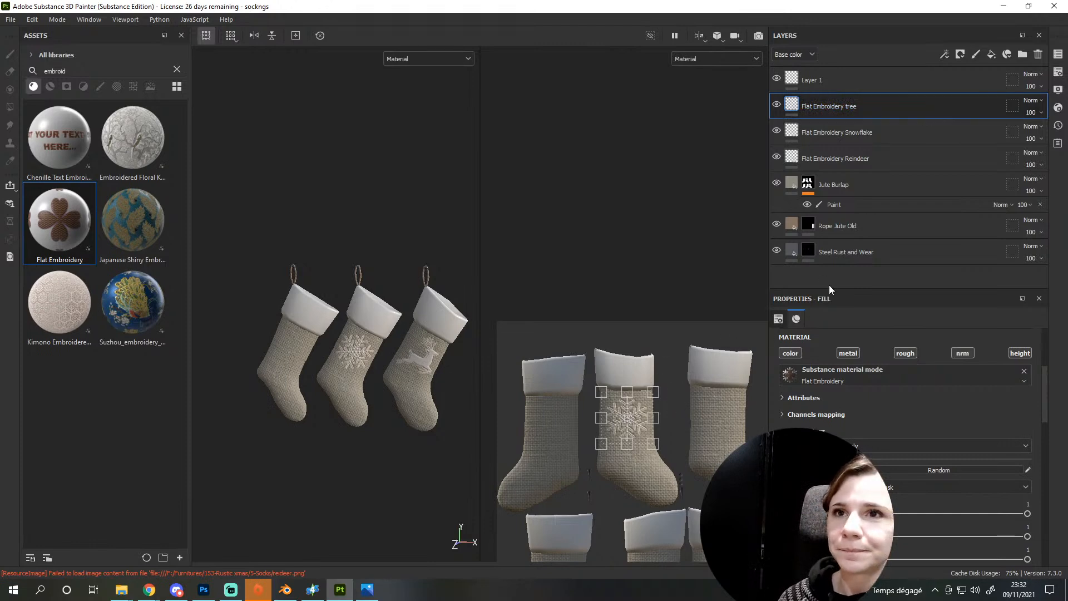
Replace the snowflake with the Christmas tree image as the custom mask input of the Flat Embroidery tree layer
scroll(883, 452, "down", 10)
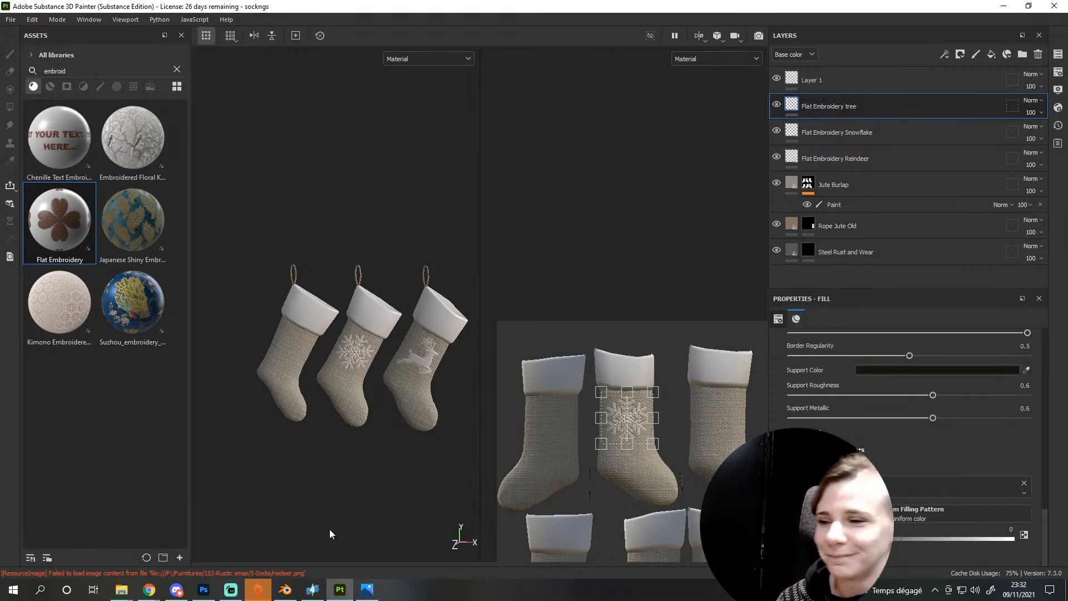
mouse_move(121, 589)
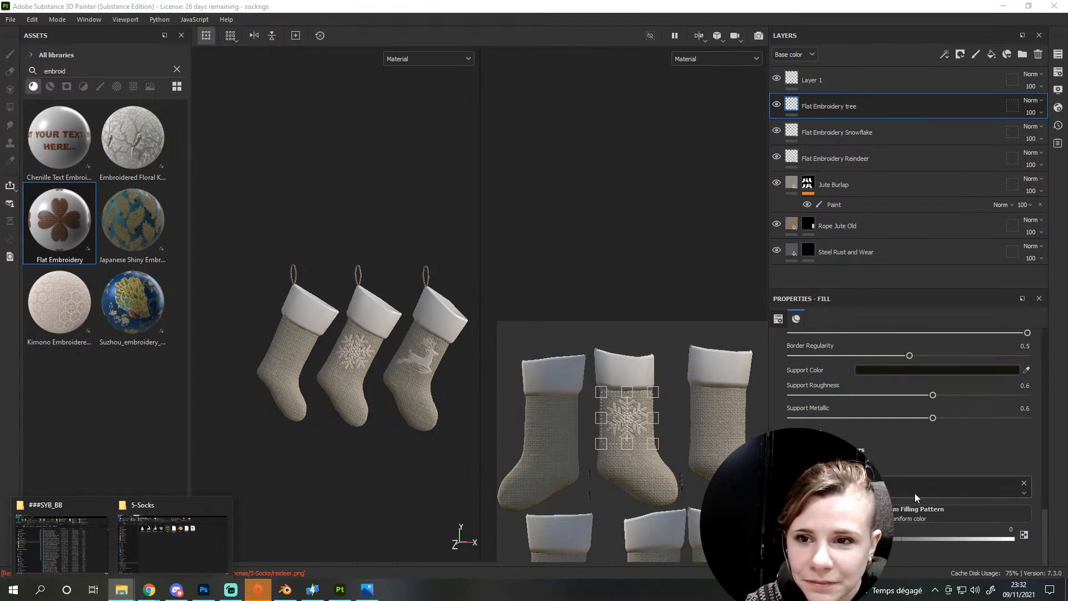
left_click(1023, 483)
left_click(893, 484)
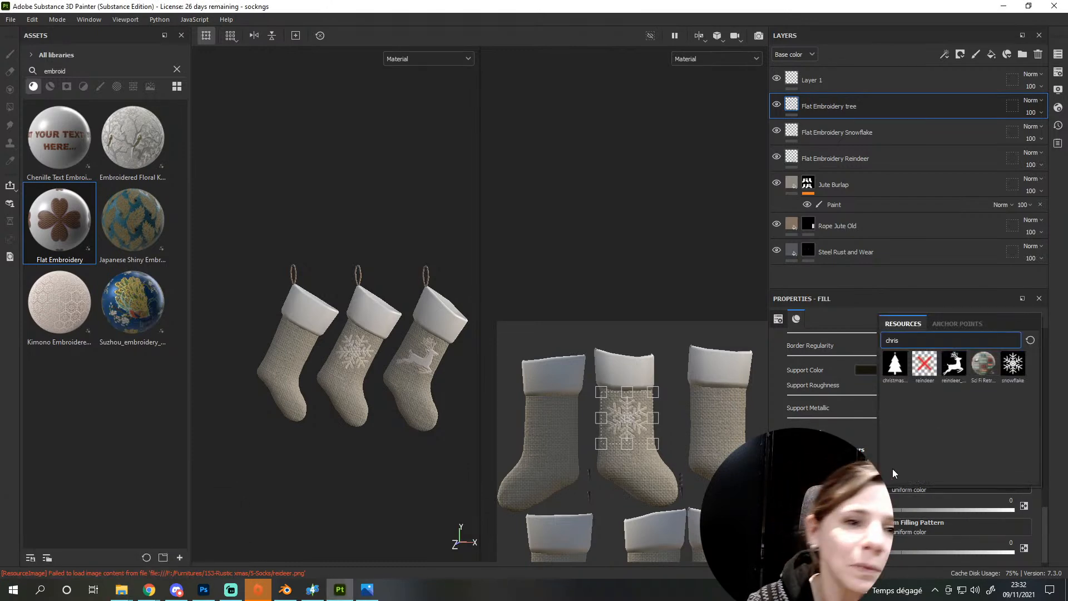
left_click(897, 366)
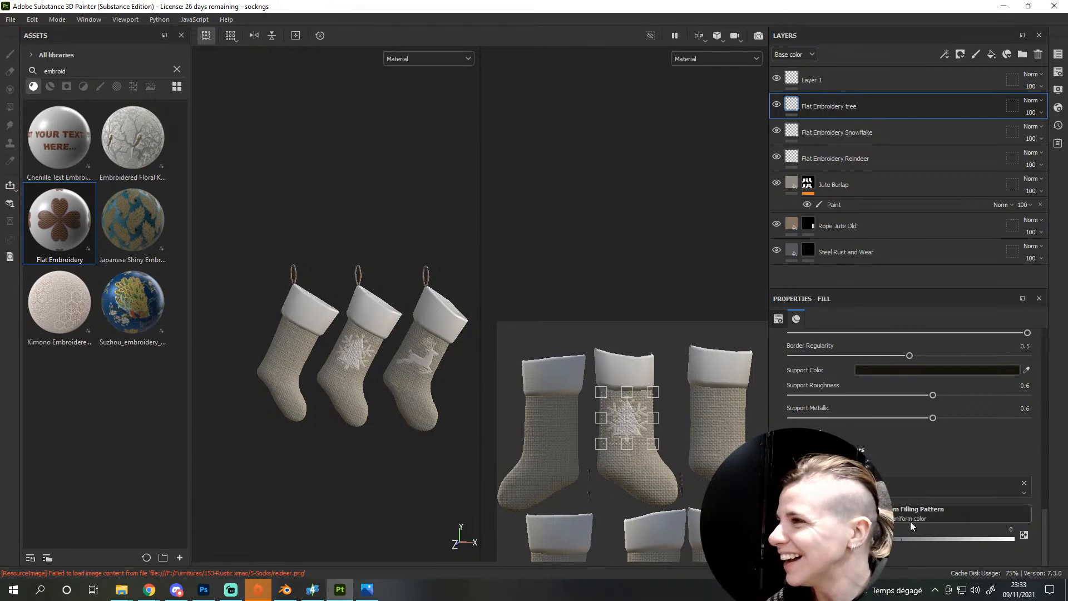
Move the tree embroidery onto the remaining plain stocking's front, centred below its cuff, and inspect it up close
left_click_drag(626, 426, 560, 448)
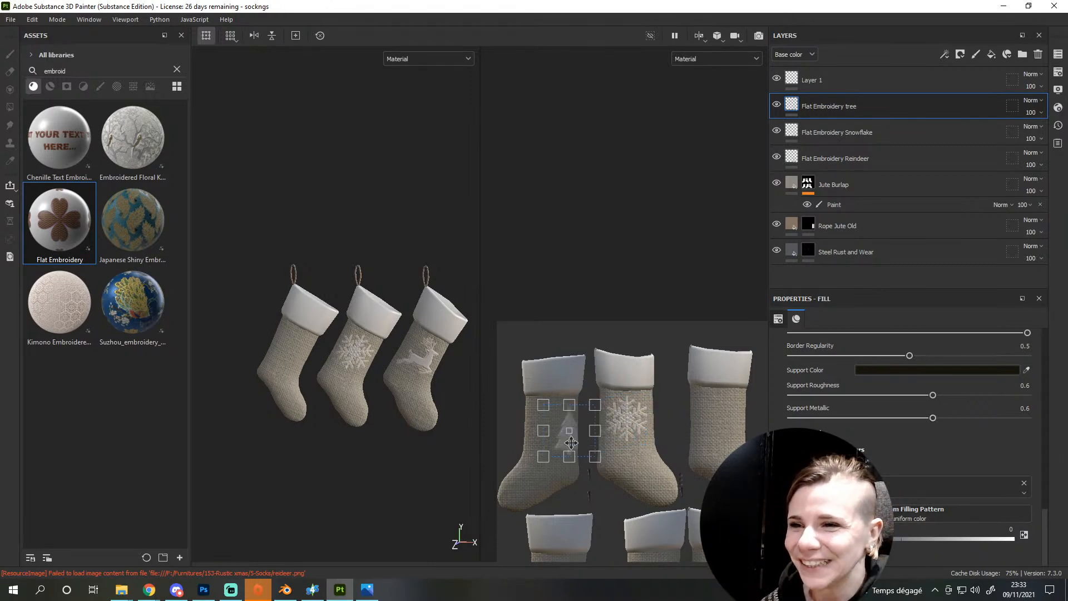
middle_click_drag(653, 530, 593, 384)
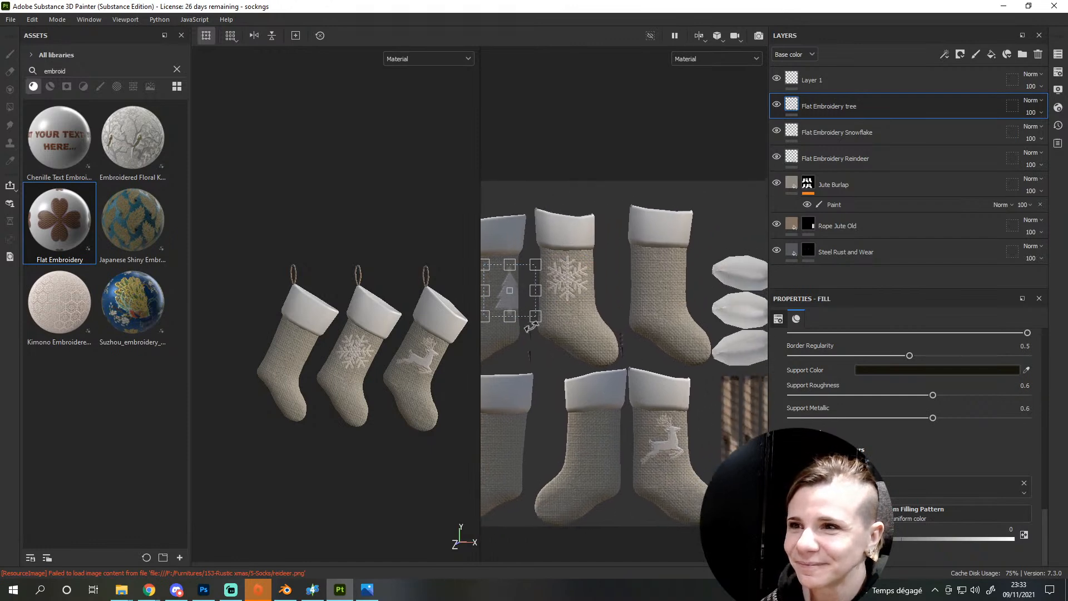
left_click_drag(508, 290, 660, 282)
scroll(716, 320, "up", 5)
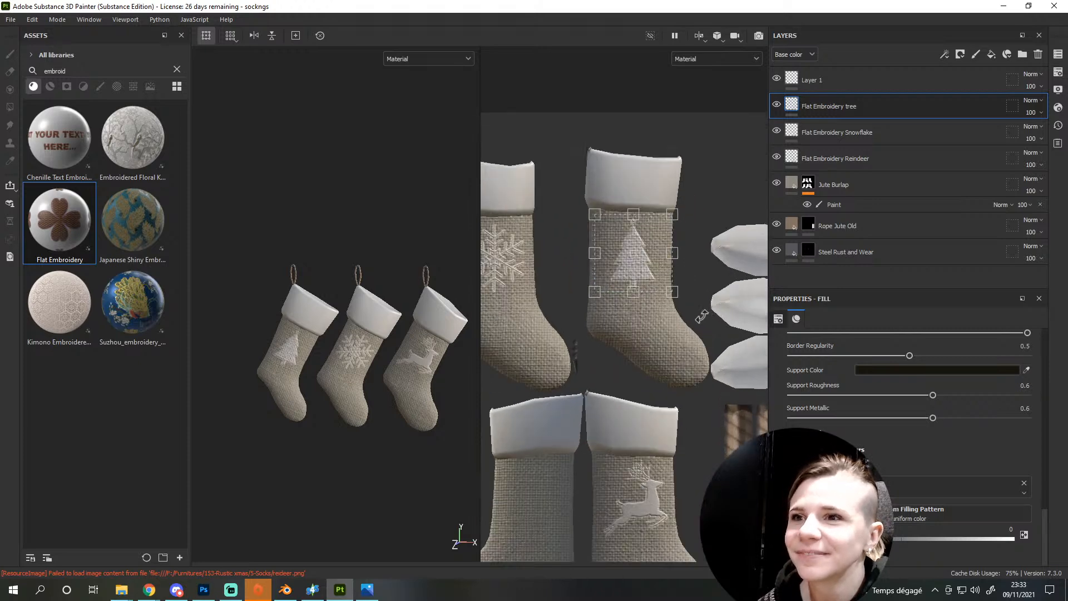
scroll(603, 323, "up", 2)
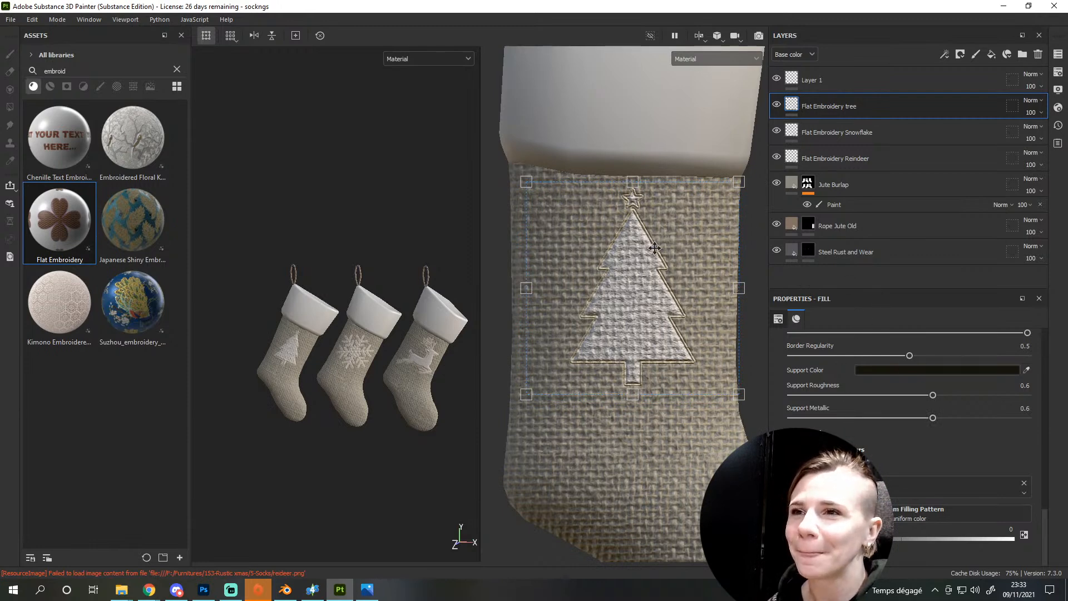
middle_click_drag(650, 268, 612, 283, "alt")
middle_click_drag(596, 212, 620, 238, "alt")
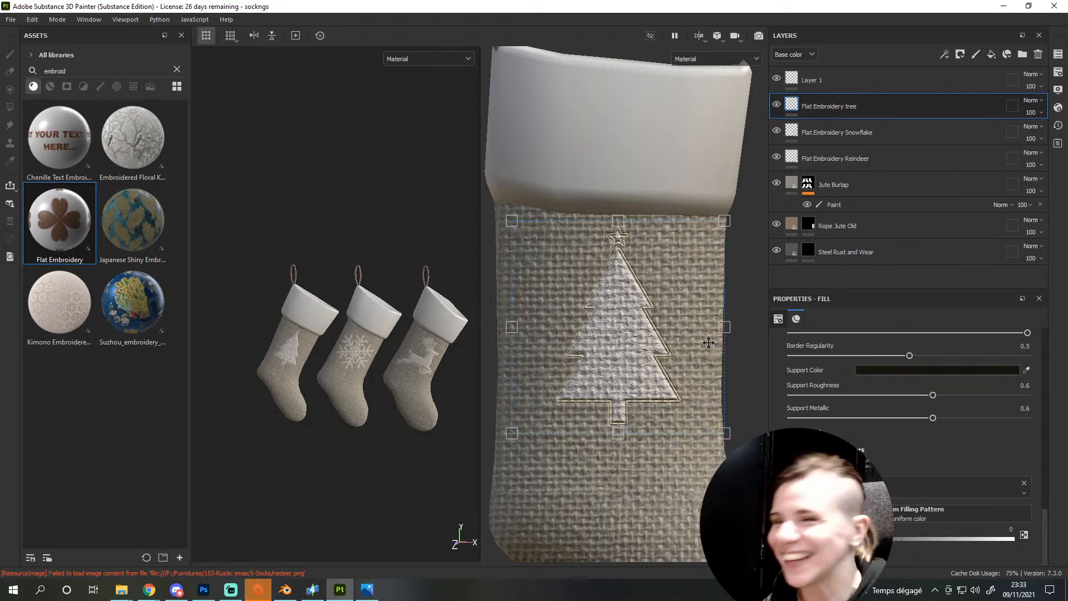
middle_click_drag(636, 327, 598, 322, "alt")
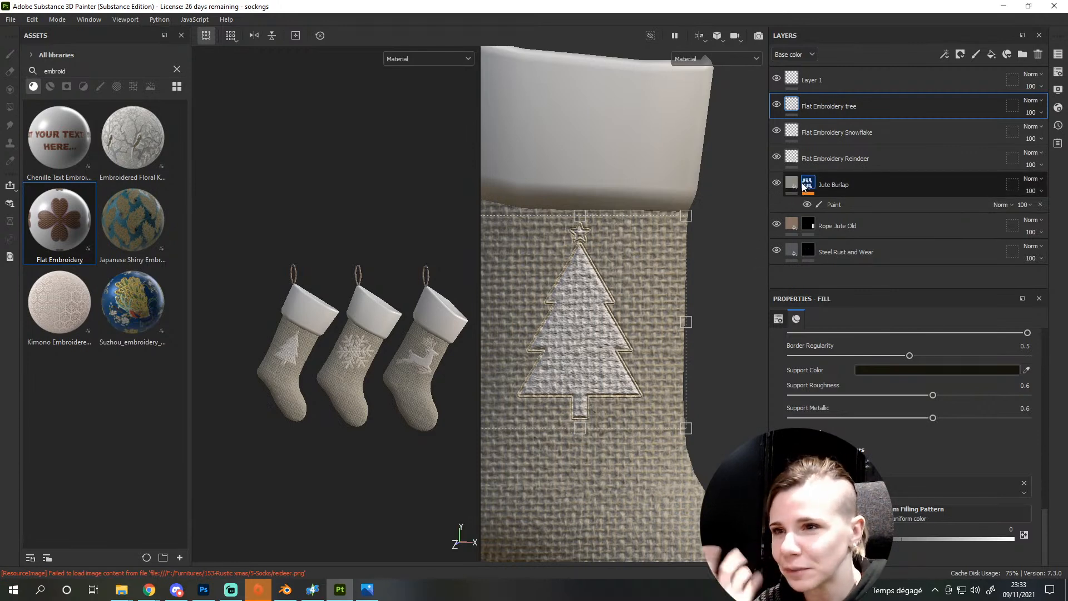
Paint black on the Jute Burlap mask along the tree's inner edges and trunk with a size 1.26 brush
mouse_move(803, 186)
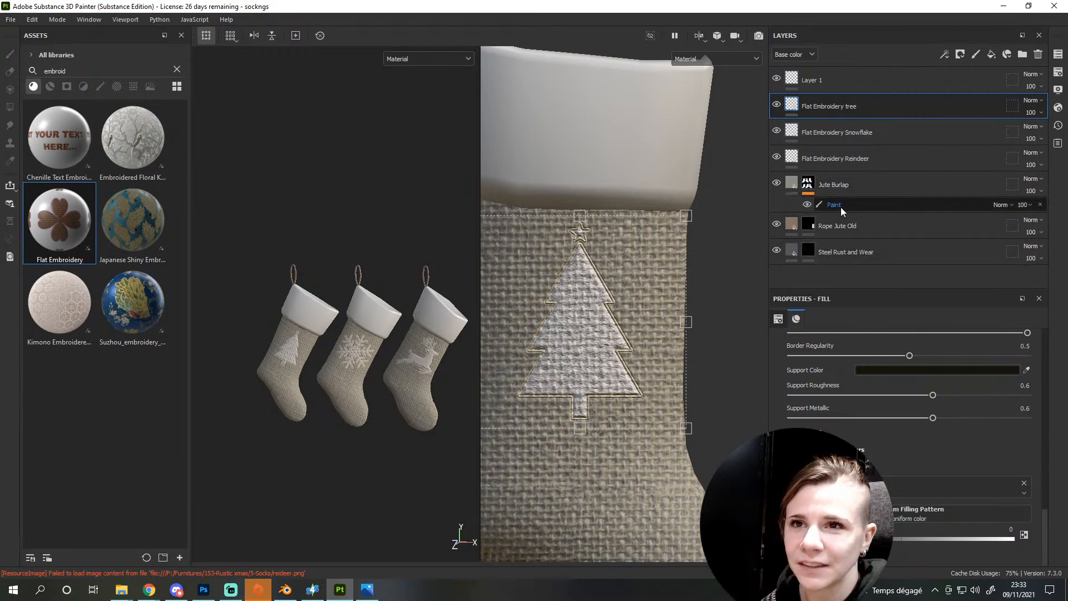
left_click(840, 206)
scroll(400, 372, "up", 4)
scroll(546, 365, "up", 3)
scroll(545, 364, "up", 2)
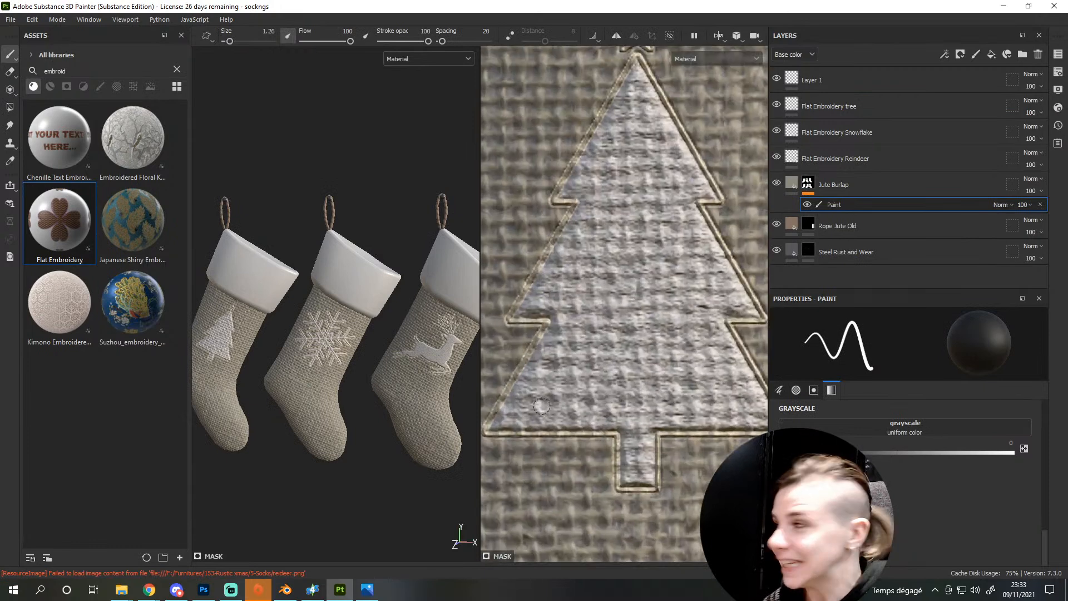
scroll(536, 298, "up", 2)
scroll(535, 297, "down", 3)
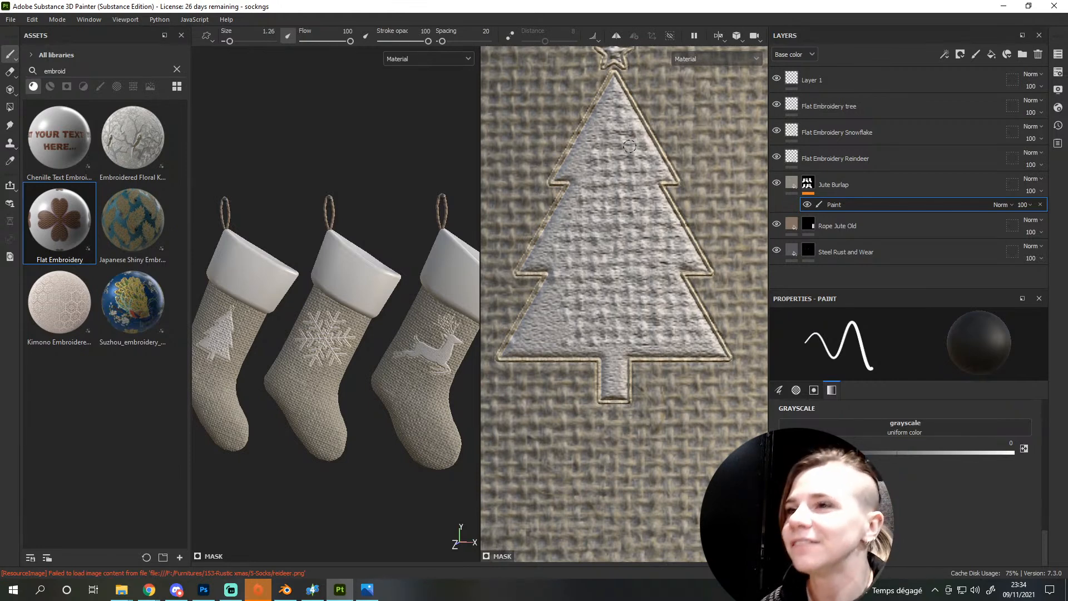
middle_click_drag(629, 145, 614, 200)
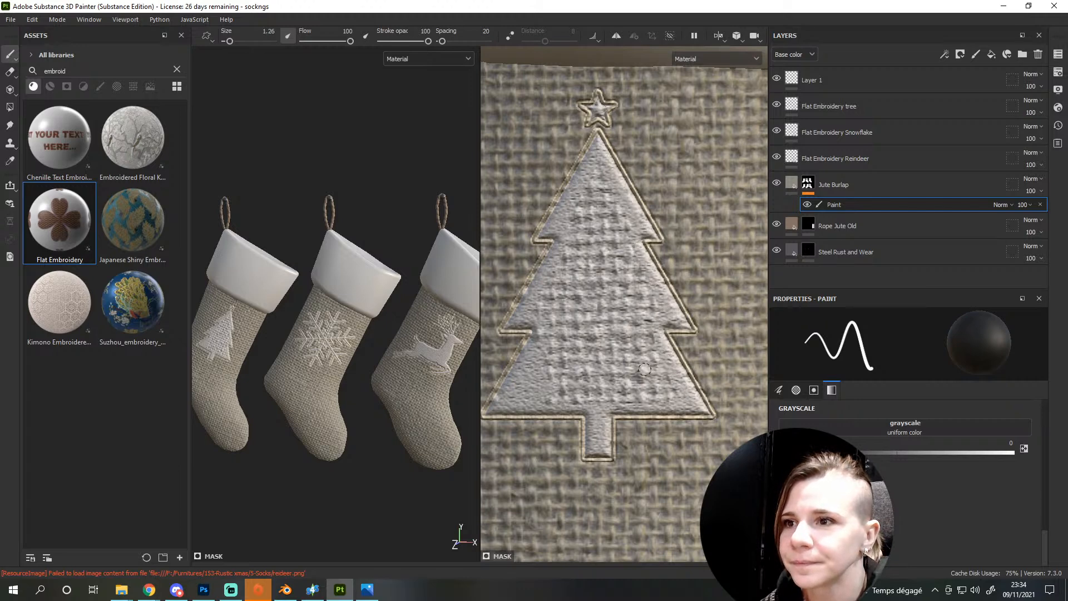
Paint black on the Jute Burlap mask across the tree's interior with a size 2.89 brush to remove the weave
left_click_drag(232, 41, 231, 42)
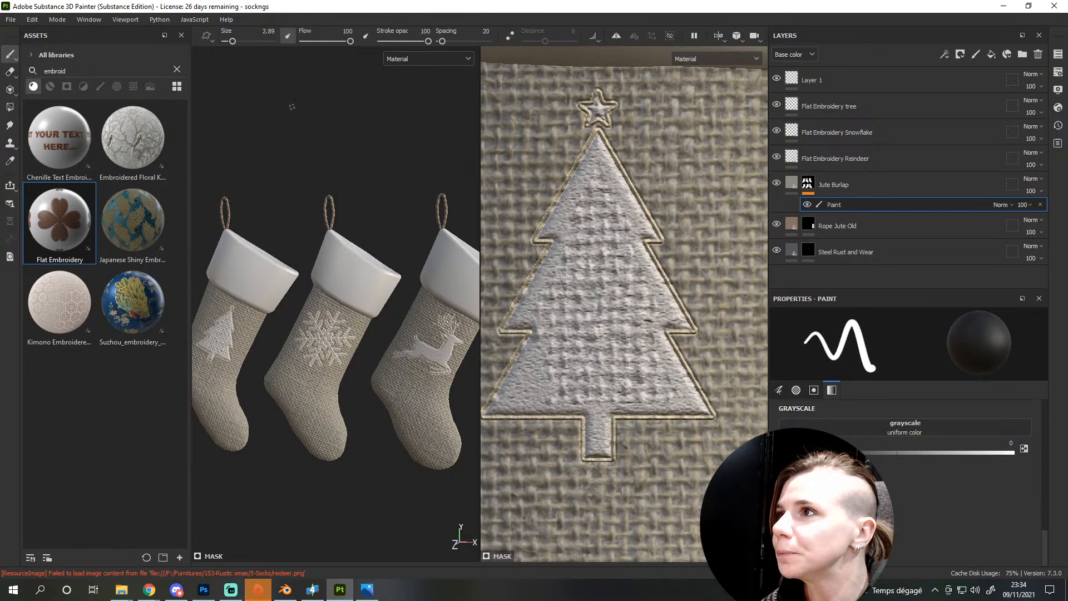
mouse_move(531, 391)
left_mouse_down()
mouse_move(645, 392)
mouse_move(572, 362)
mouse_move(551, 315)
mouse_move(589, 178)
mouse_move(593, 350)
mouse_move(578, 295)
mouse_move(624, 232)
mouse_move(653, 311)
mouse_move(631, 262)
mouse_move(612, 316)
mouse_move(639, 334)
mouse_move(646, 321)
left_mouse_up()
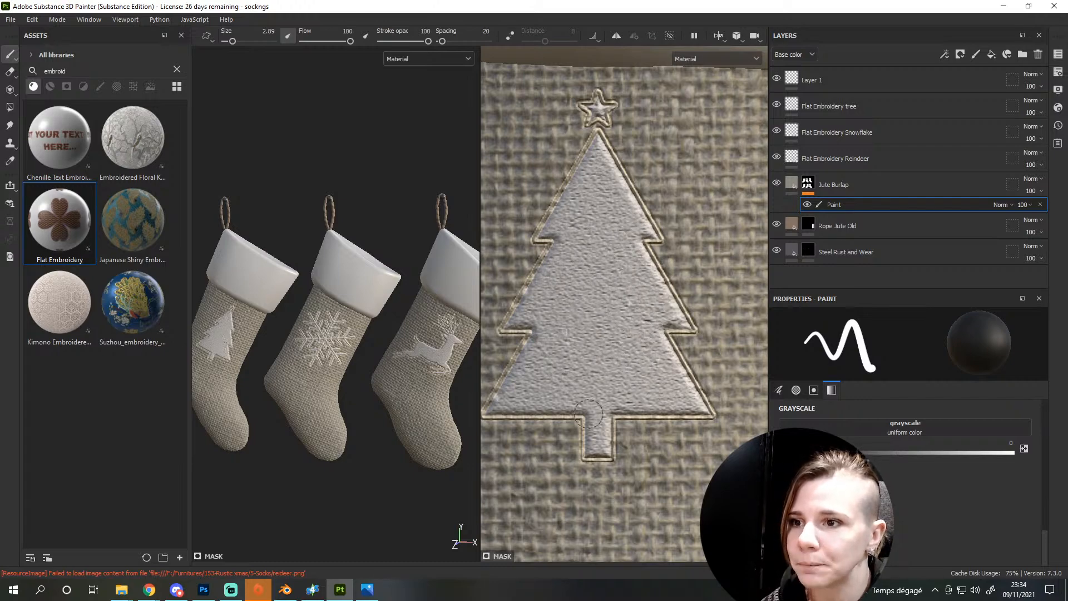
scroll(617, 330, "down", 4)
scroll(639, 356, "down", 8)
Compare the three embroidered stockings with the reference photo of the burlap stockings in the Photos app
left_click_drag(657, 378, 589, 423, "alt")
left_click_drag(321, 360, 248, 277, "alt")
scroll(311, 361, "down", 3)
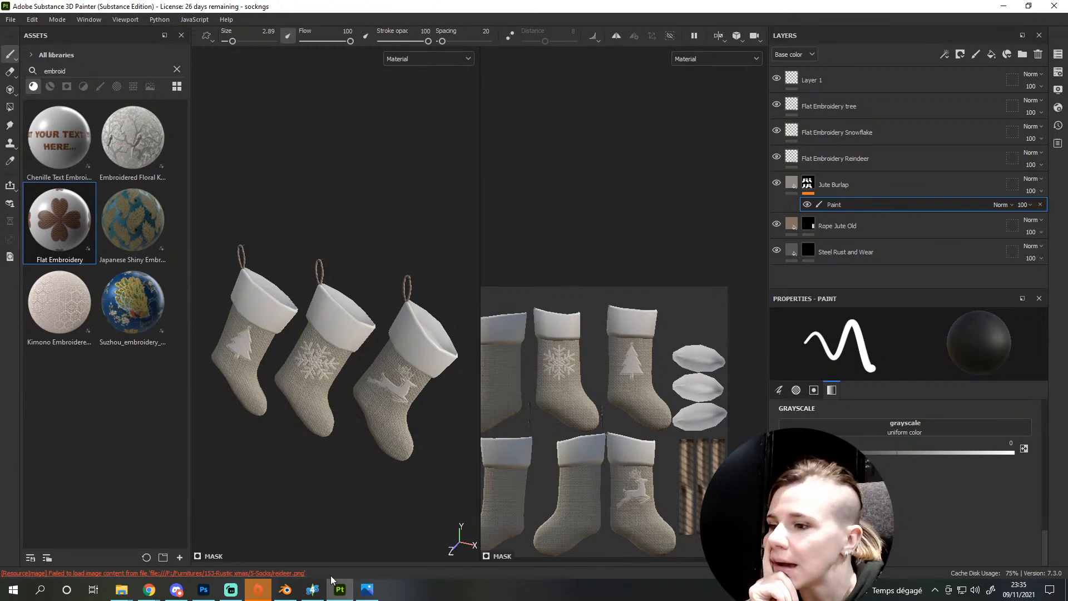
left_click(367, 589)
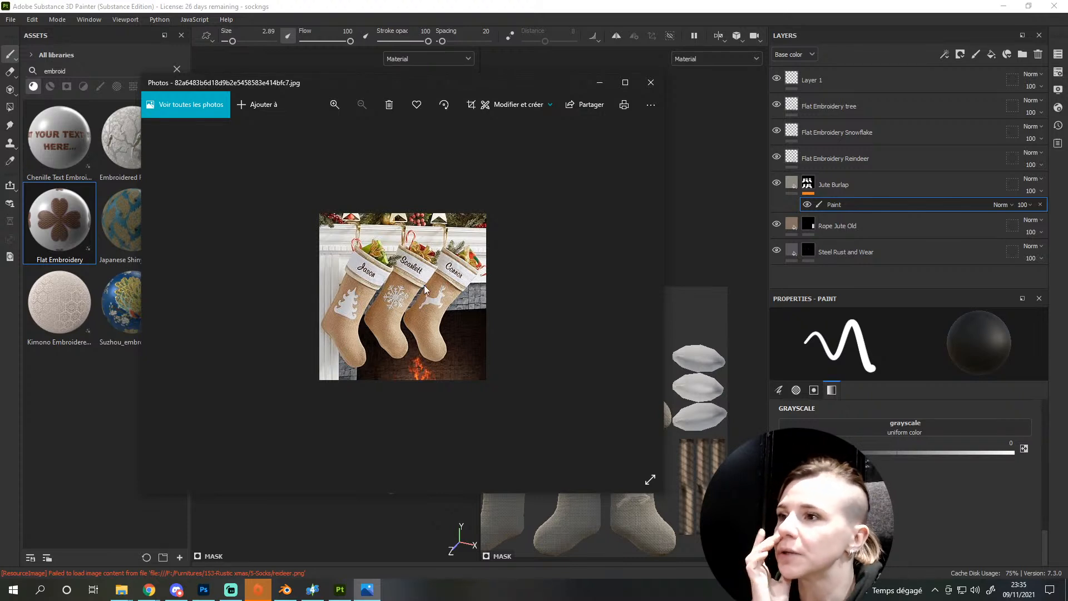
left_click(514, 7)
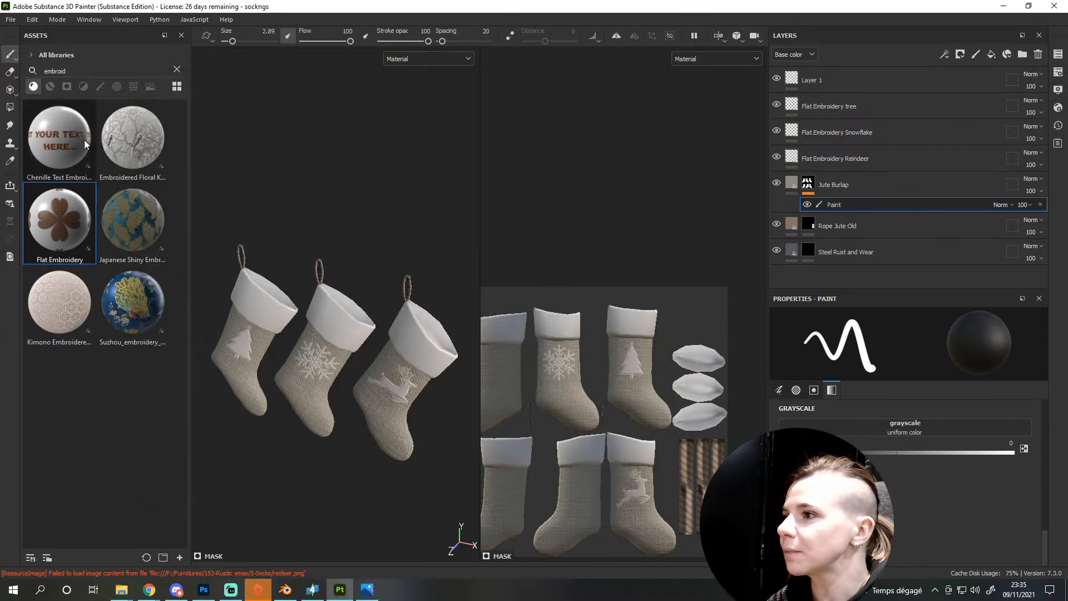
left_click_drag(251, 334, 277, 305, "alt+shift")
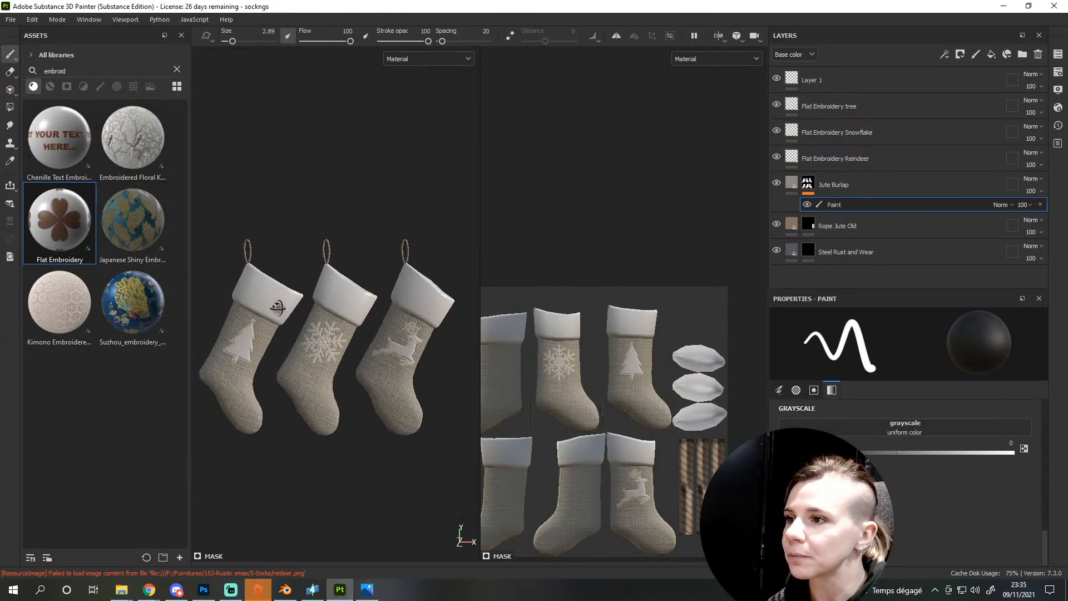
left_click(367, 589)
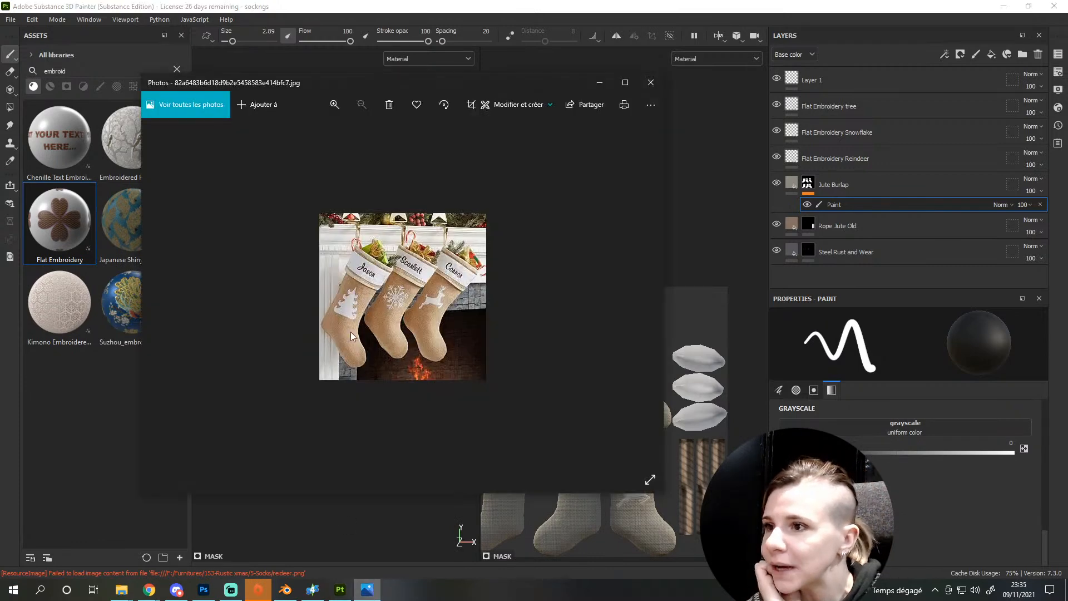
scroll(368, 379, "up", 1)
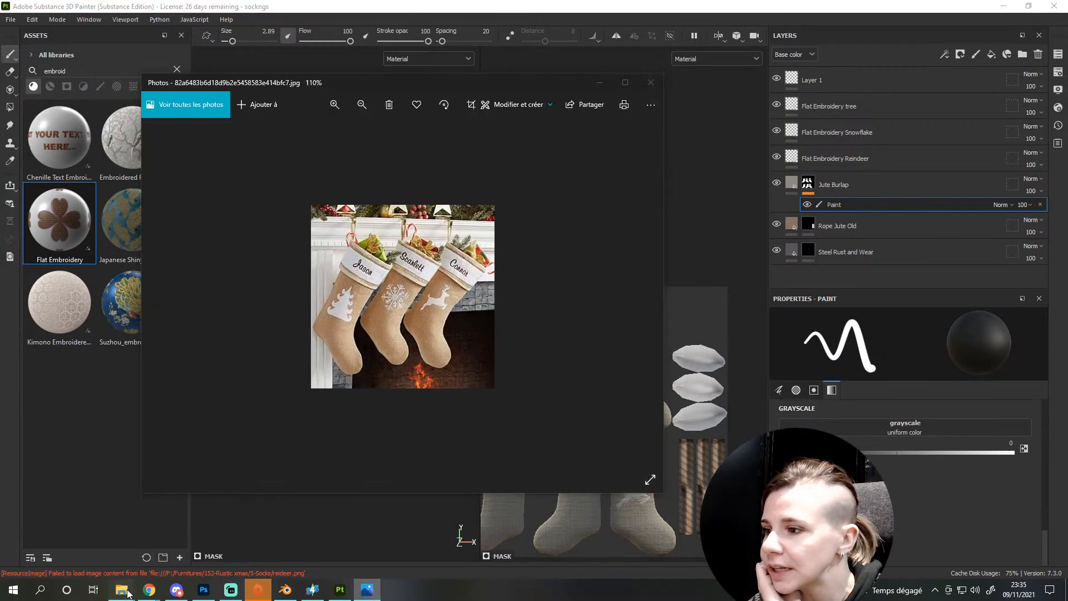
mouse_move(142, 582)
left_click(600, 5)
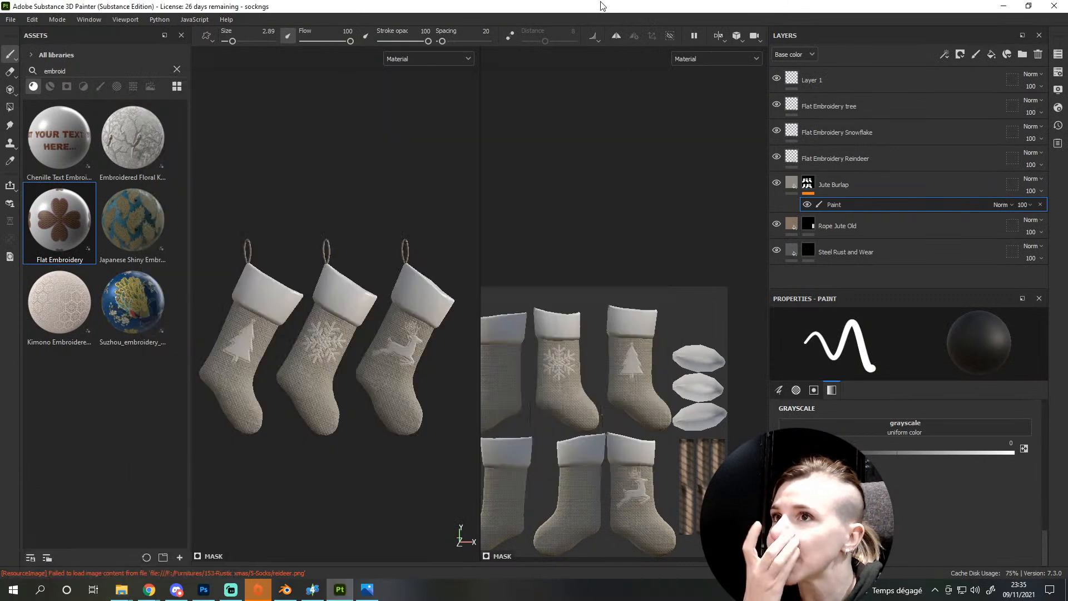
Touch up the Jute Burlap mask with straight black strokes along the tree's inner edges using a size 0.8 brush
scroll(225, 337, "up", 5)
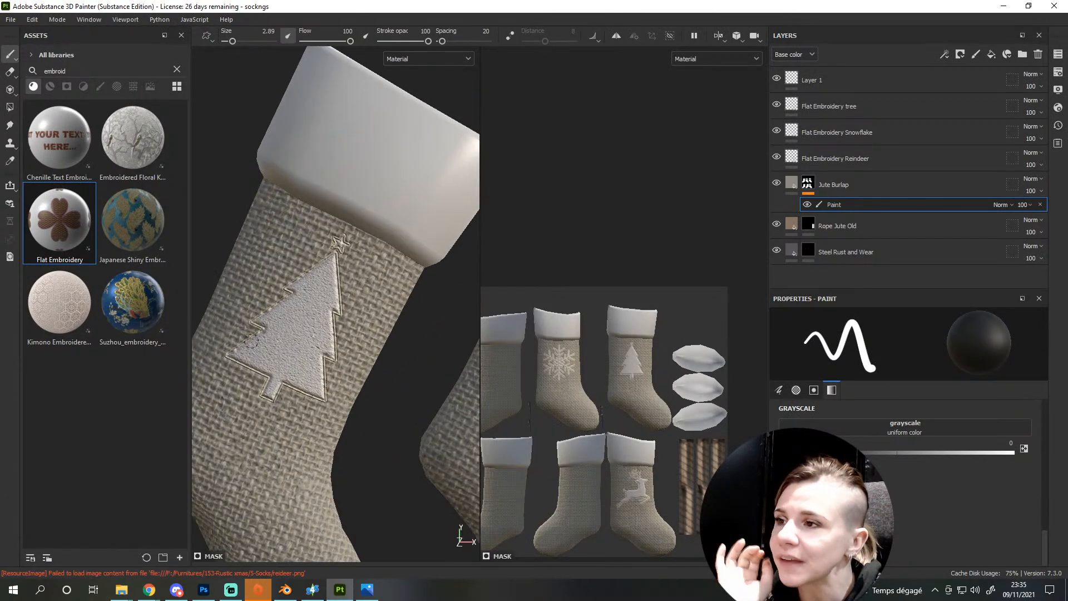
scroll(306, 353, "up", 3)
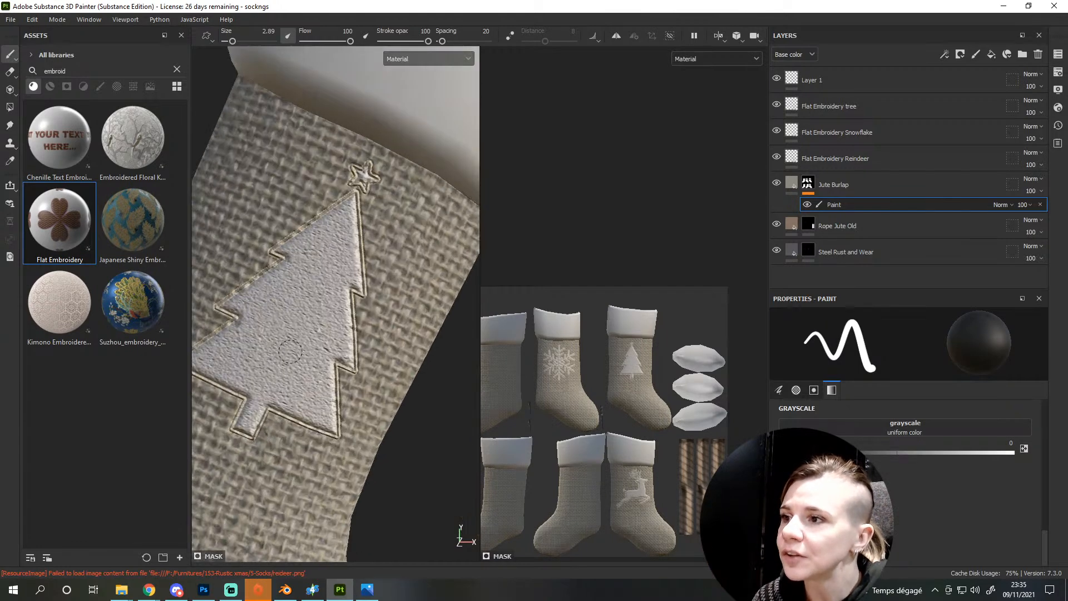
middle_click_drag(295, 251, 352, 267, "alt")
scroll(591, 408, "up", 3)
scroll(371, 281, "up", 3)
scroll(371, 281, "up", 3)
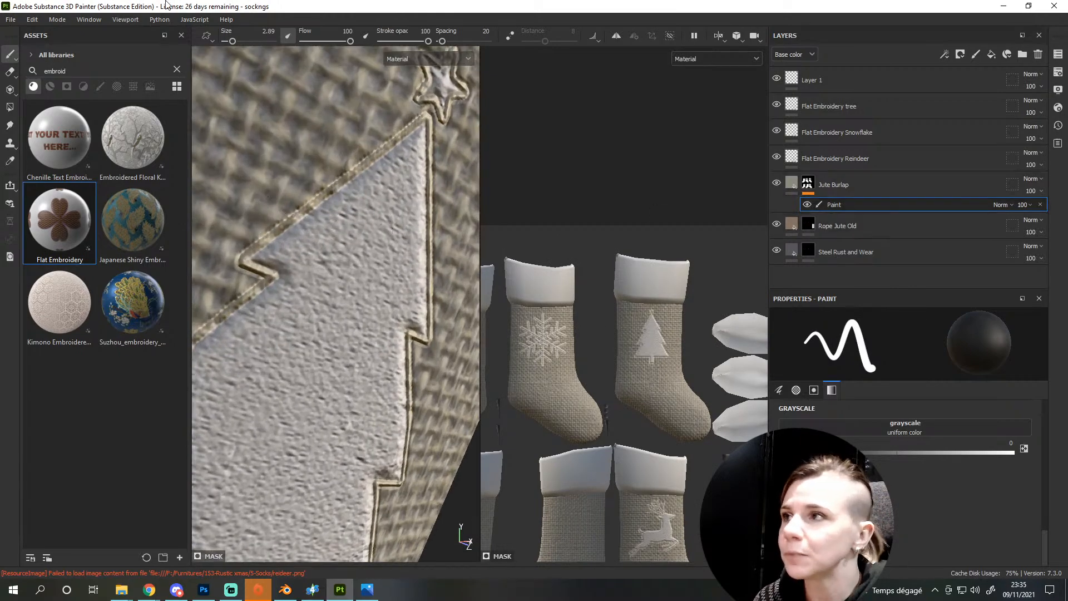
left_click_drag(232, 41, 227, 41)
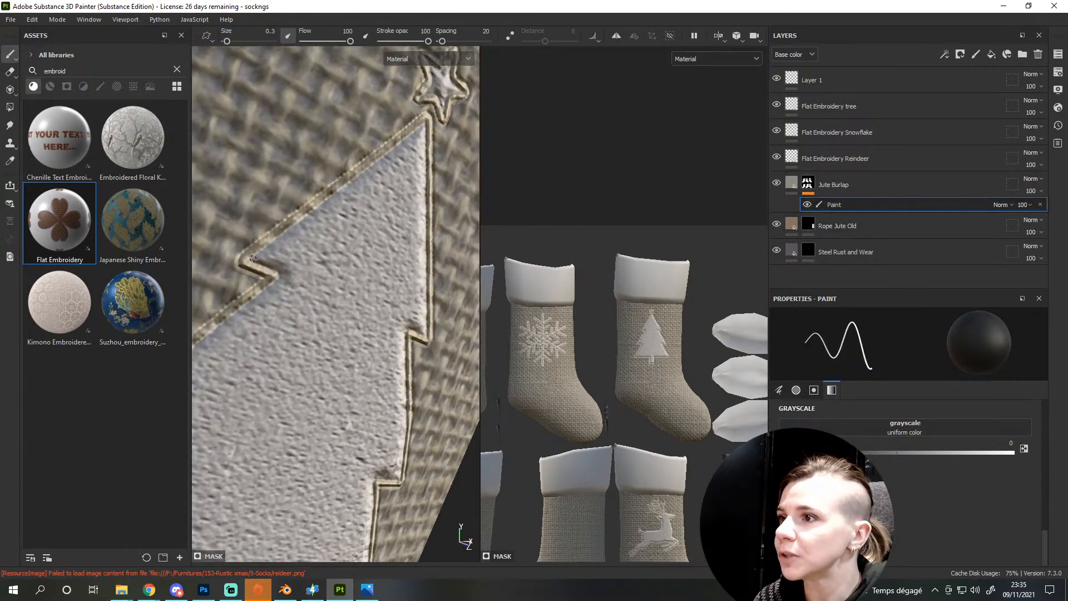
scroll(337, 195, "down", 3)
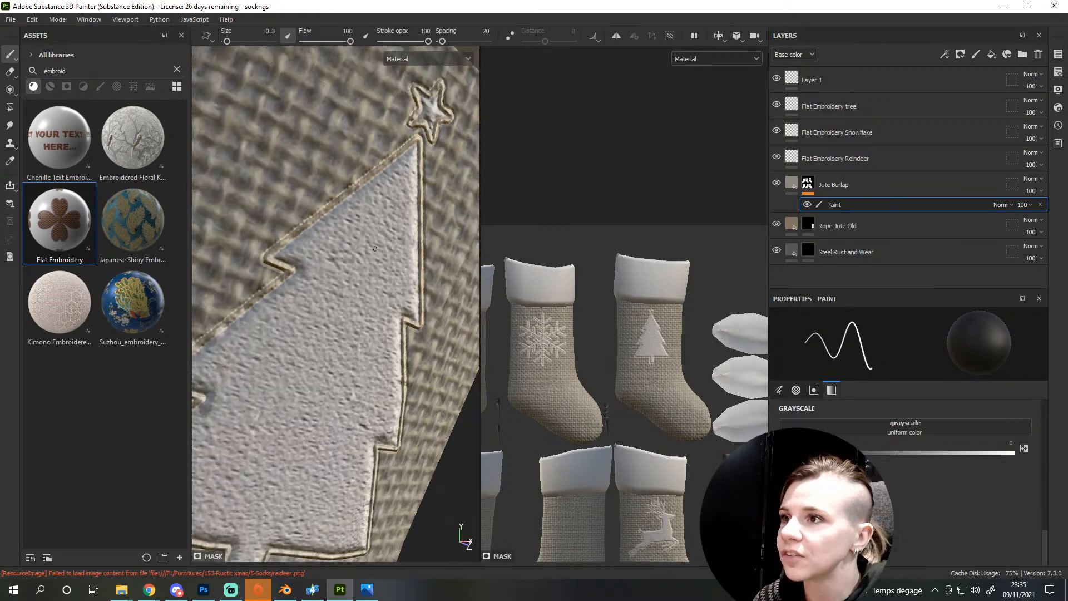
left_click_drag(227, 42, 228, 41)
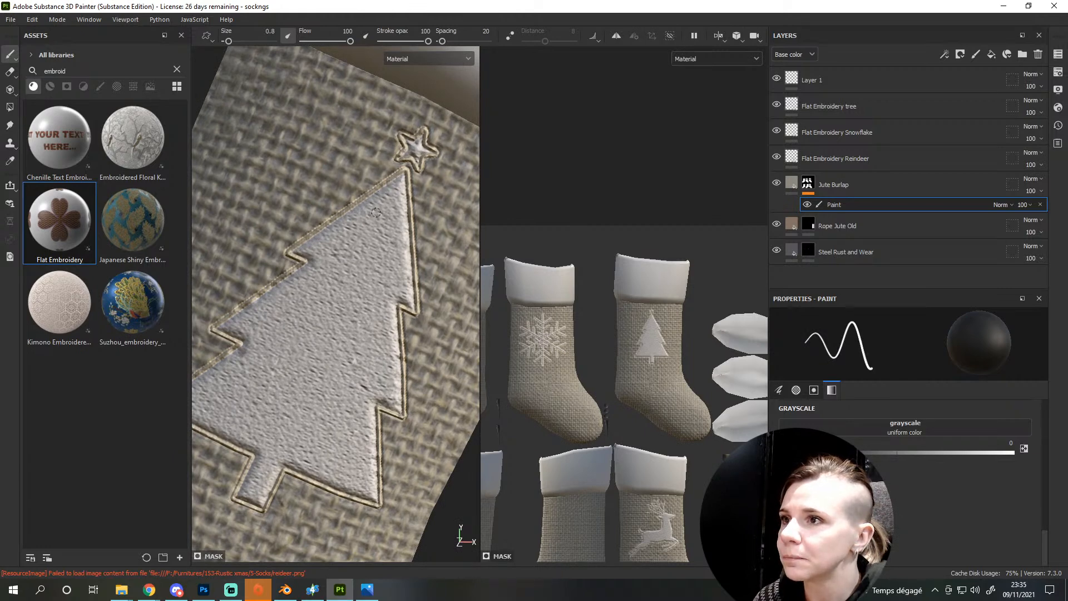
scroll(375, 213, "down", 2)
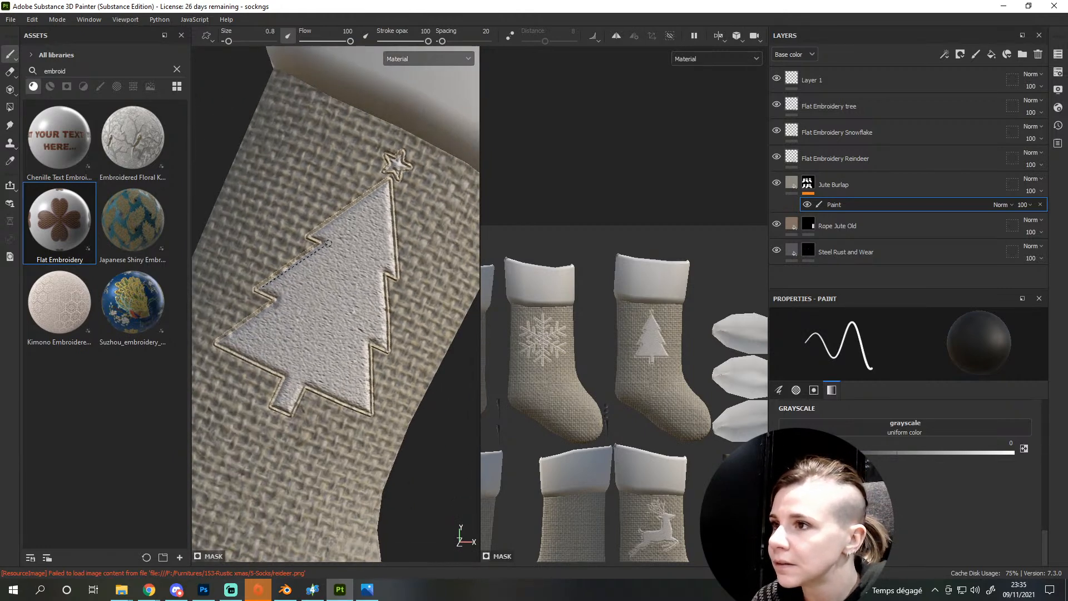
left_click(322, 242, "shift")
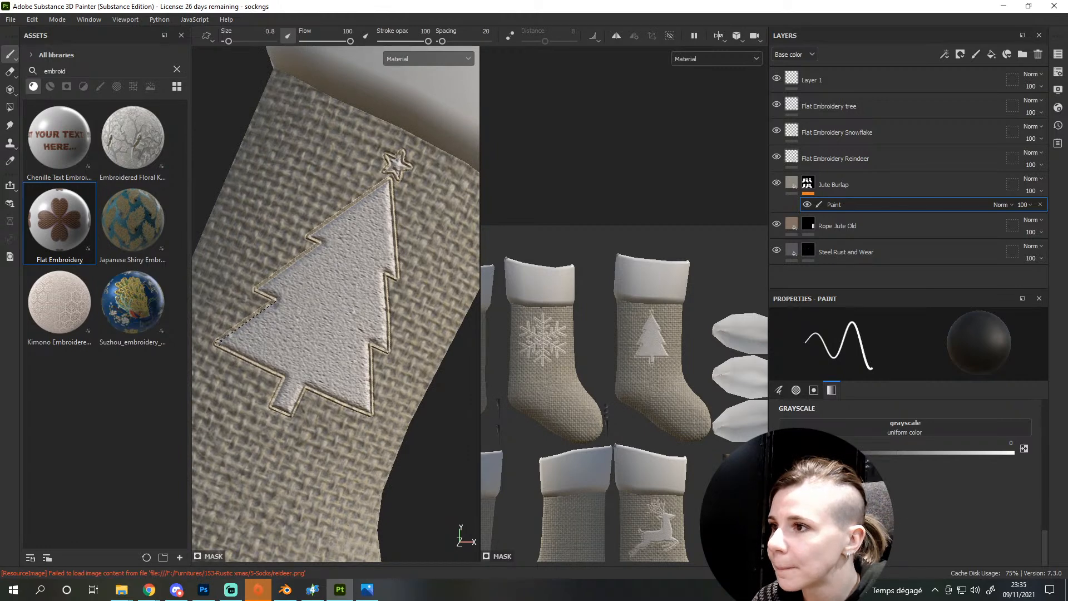
left_click(218, 342, "shift")
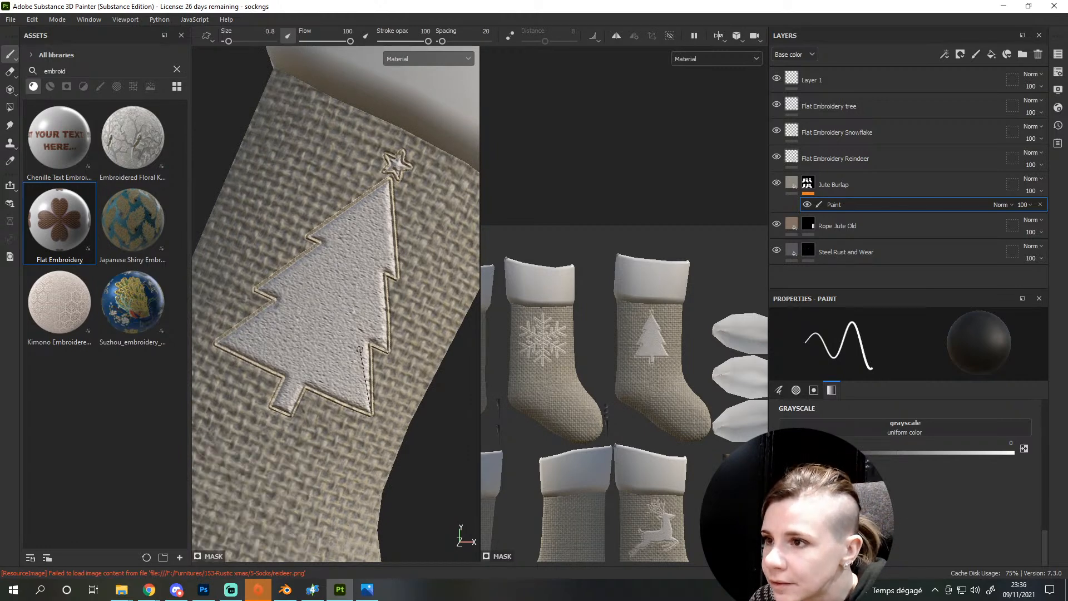
left_click(382, 344, "shift")
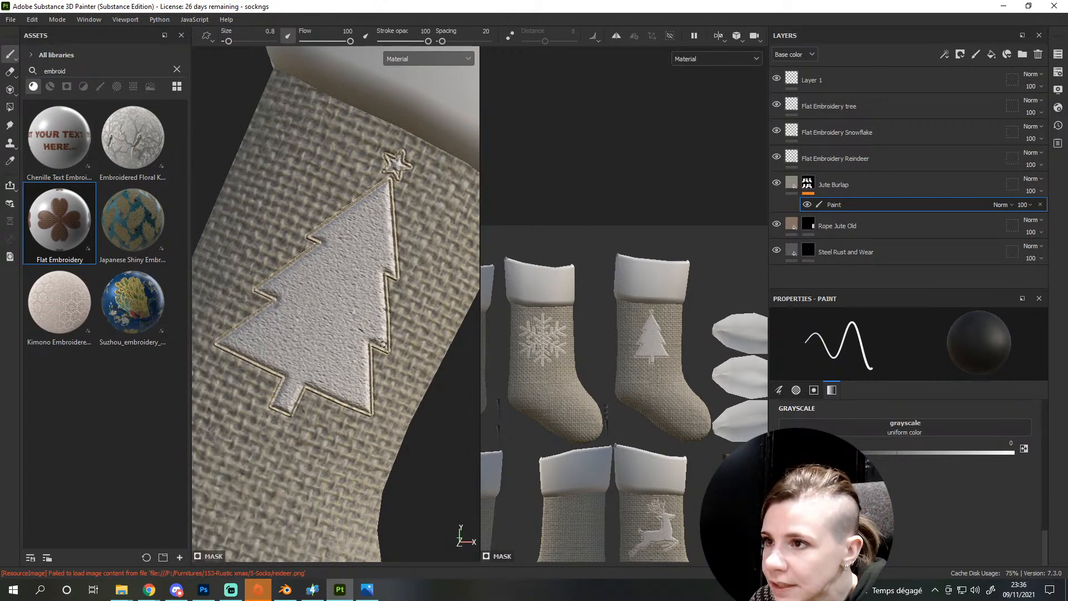
left_click(384, 263, "shift")
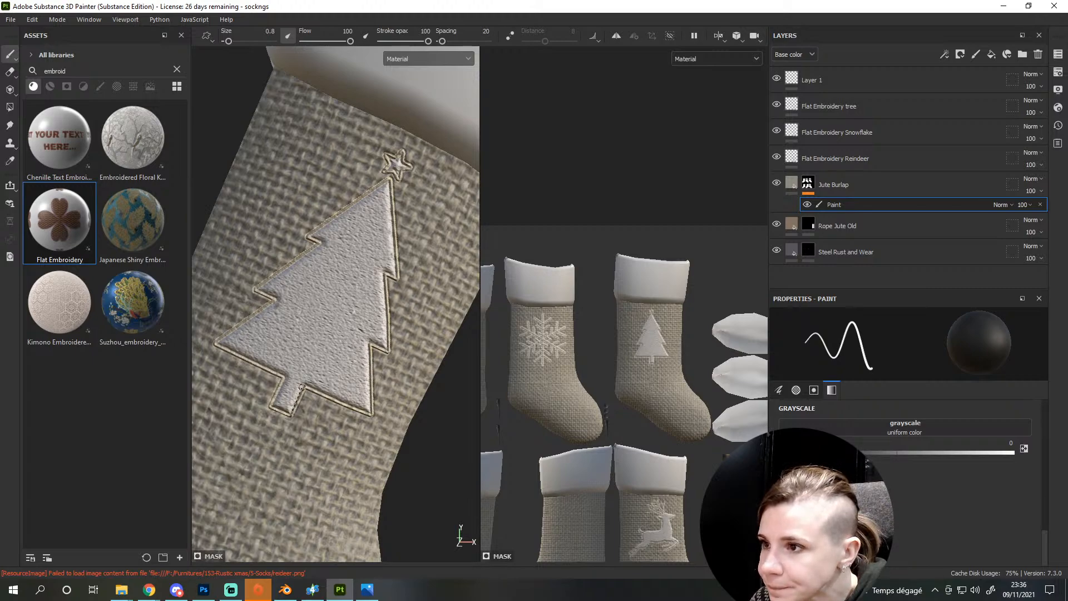
Examine the snowflake, reindeer and tree embroideries on the three stockings up close and from different angles
scroll(372, 417, "down", 5)
middle_click_drag(467, 420, 356, 392, "alt")
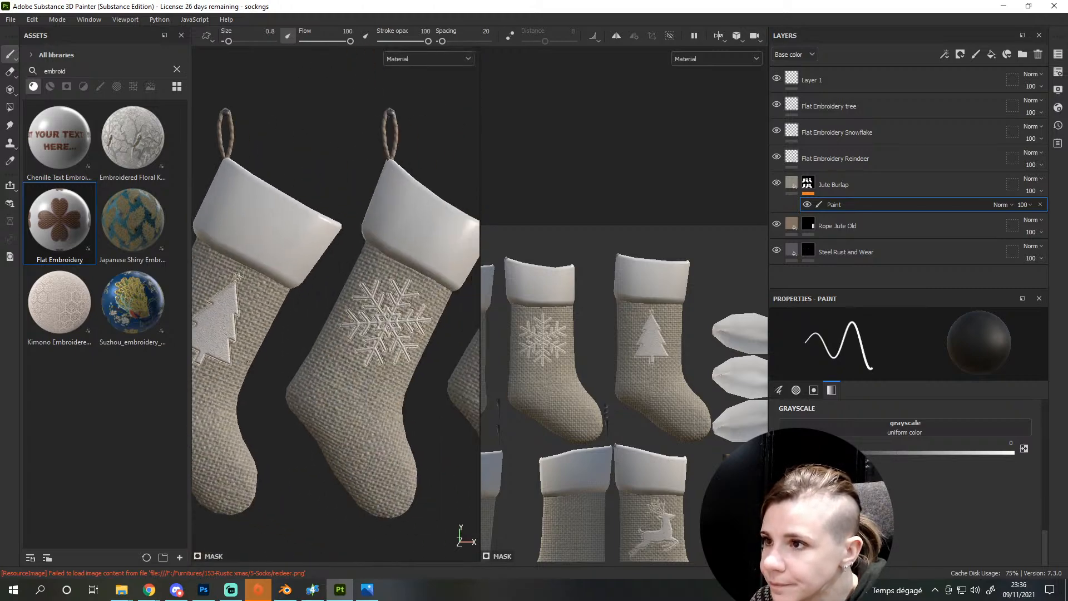
scroll(373, 395, "up", 5)
scroll(394, 371, "down", 3)
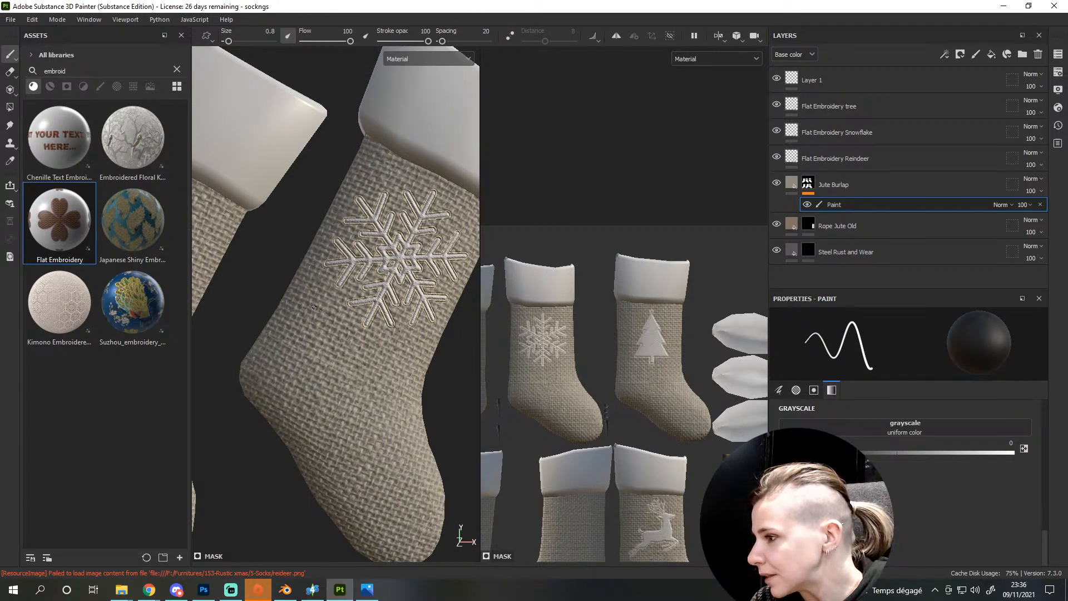
scroll(334, 289, "down", 10)
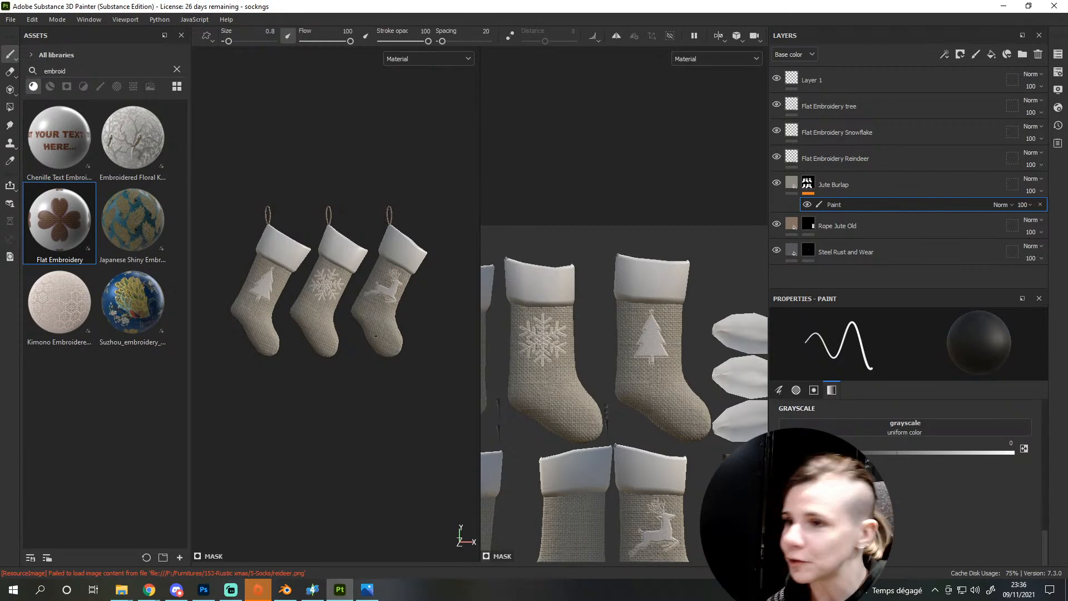
mouse_move(375, 336)
right_mouse_down("alt")
mouse_move(356, 328)
mouse_move(372, 341)
right_mouse_up("alt")
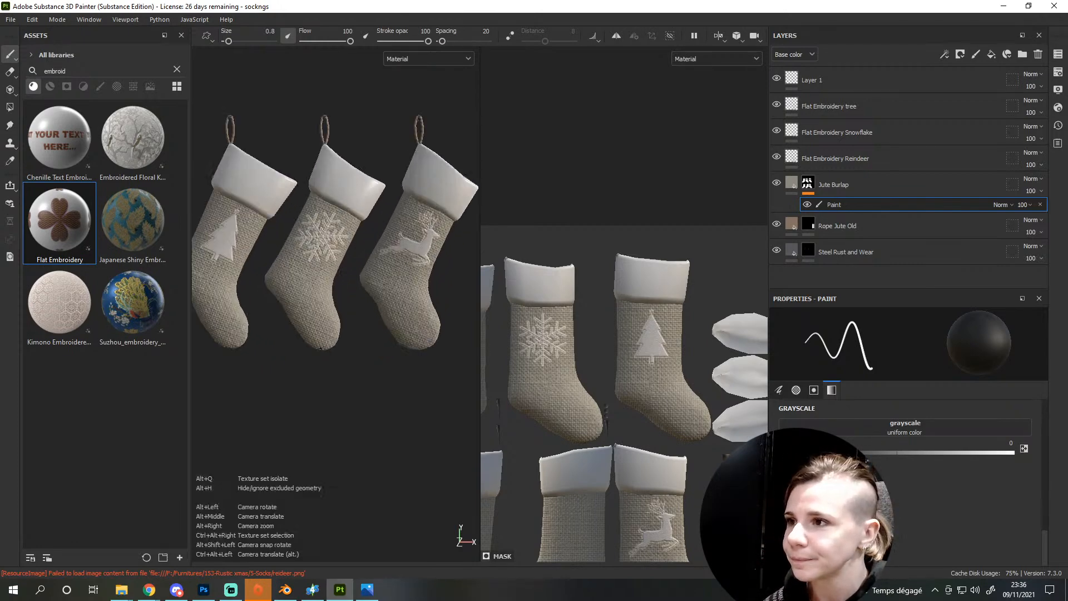
left_click_drag(320, 348, 287, 423, "alt")
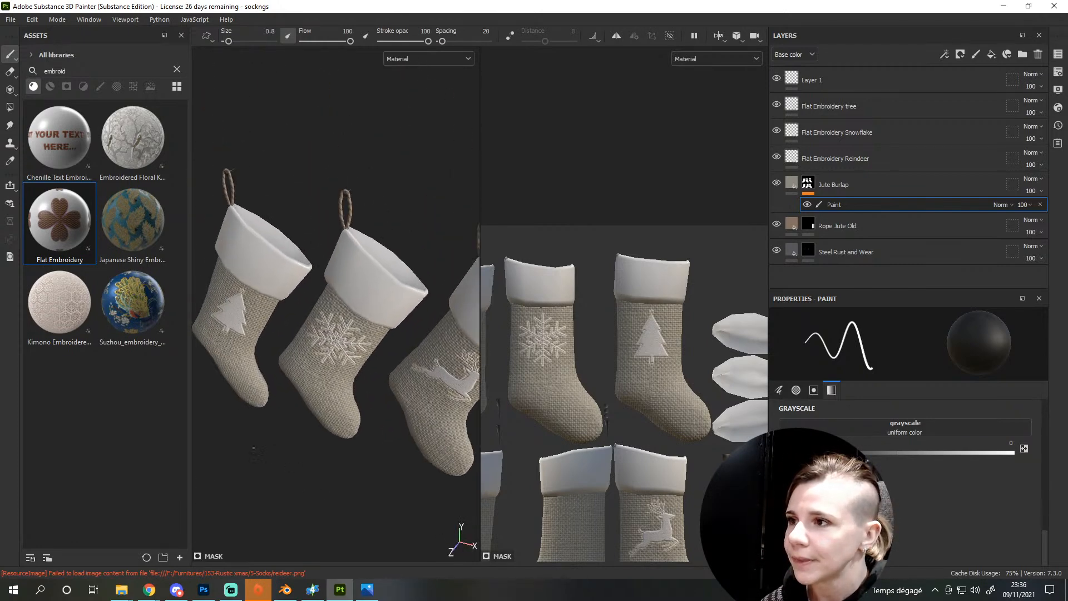
scroll(254, 450, "up", 3)
middle_click_drag(245, 430, 391, 480, "alt")
left_click_drag(383, 470, 375, 377, "alt")
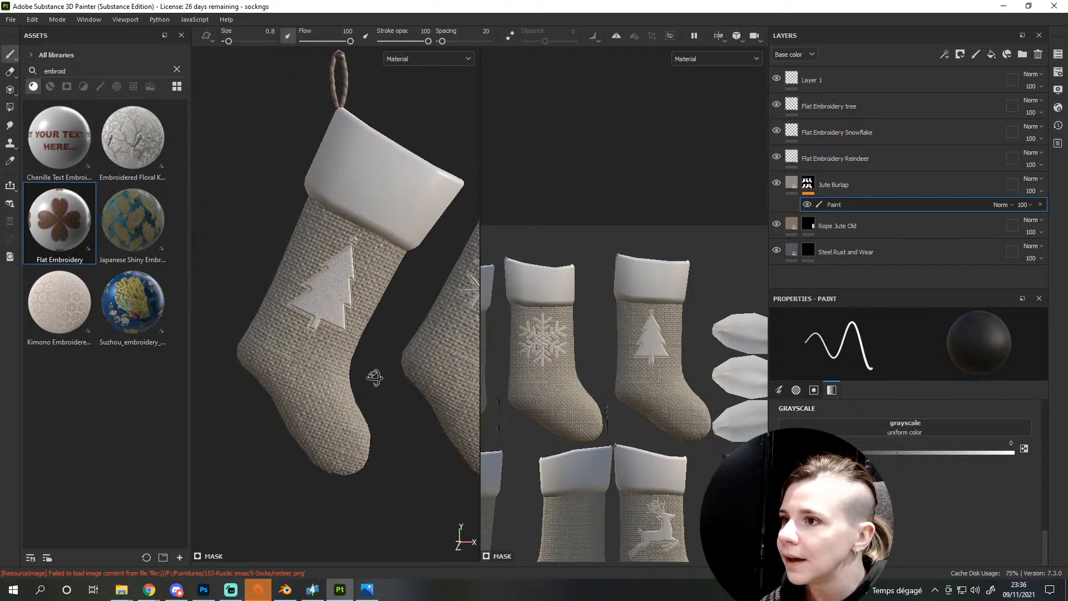
Search the assets for fabric and apply the Cotton Canvas material as a new fill layer above Layer 1
double_click(64, 71)
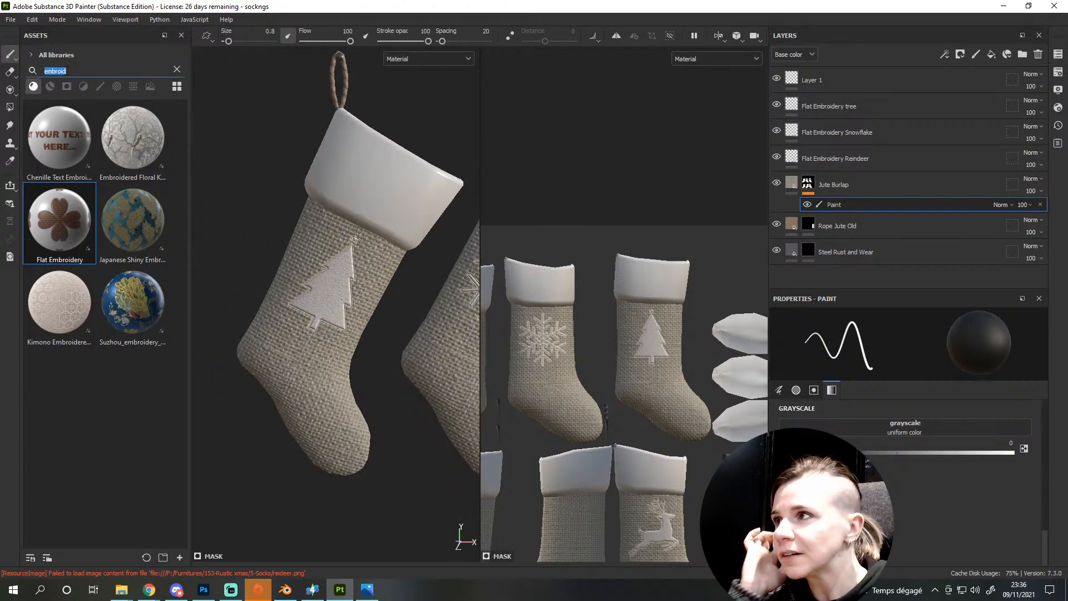
type("fabric")
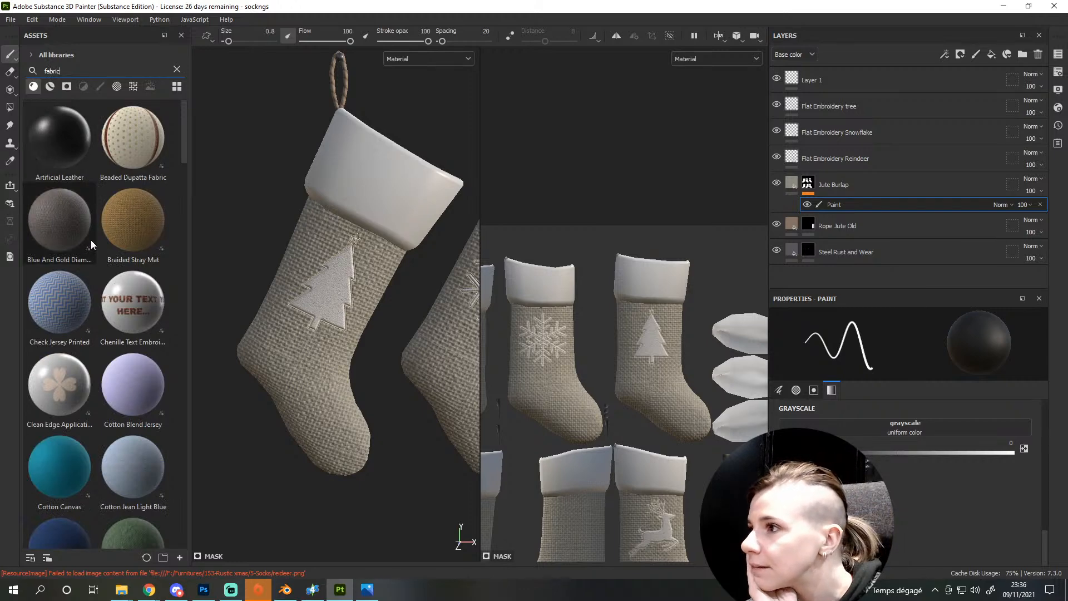
scroll(89, 235, "down", 3)
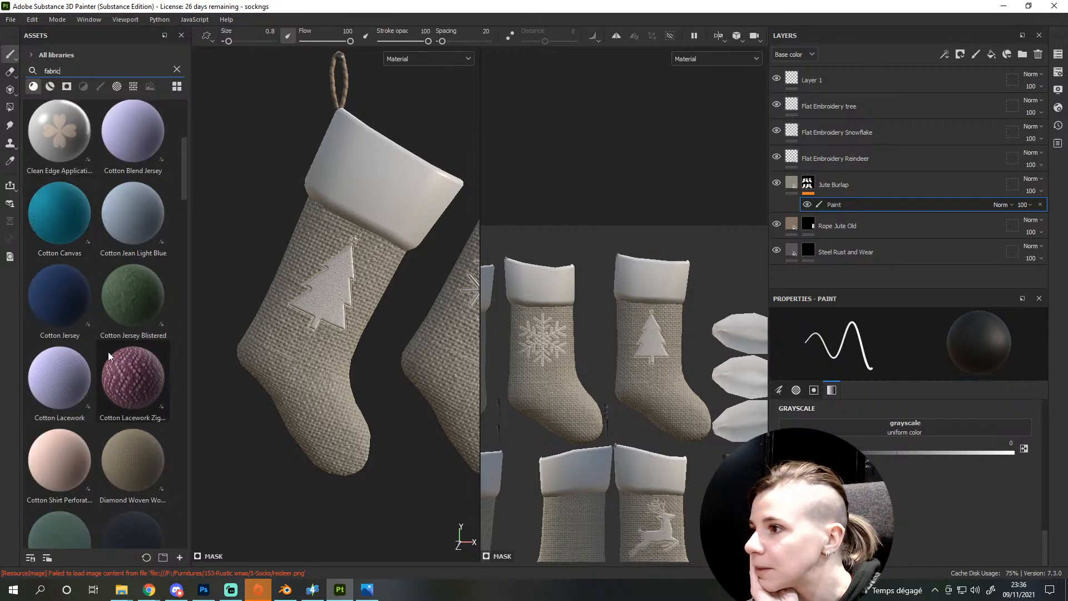
scroll(132, 346, "down", 3)
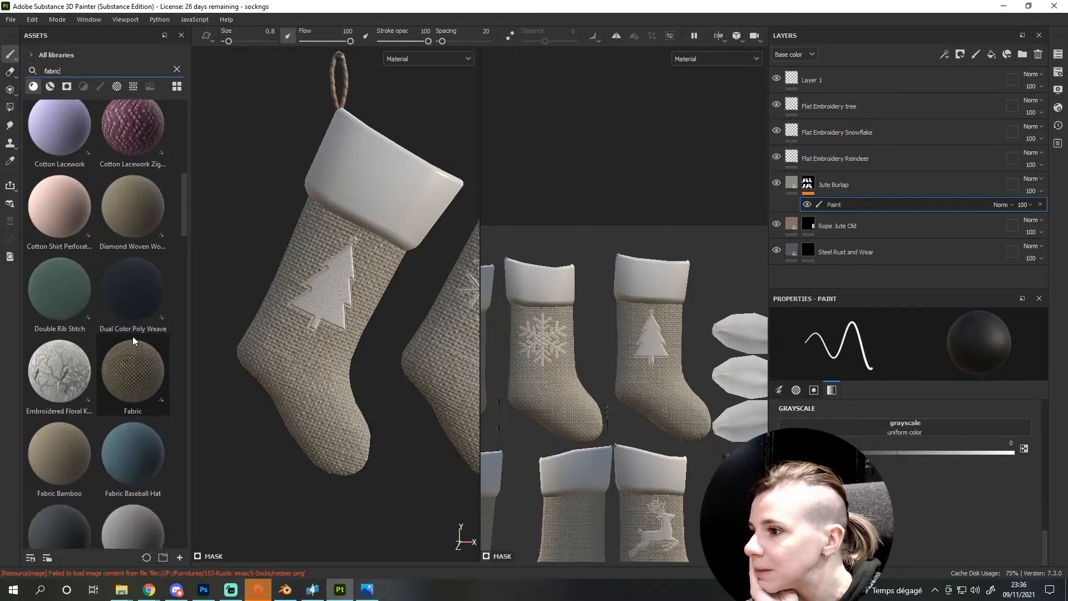
scroll(133, 334, "up", 3)
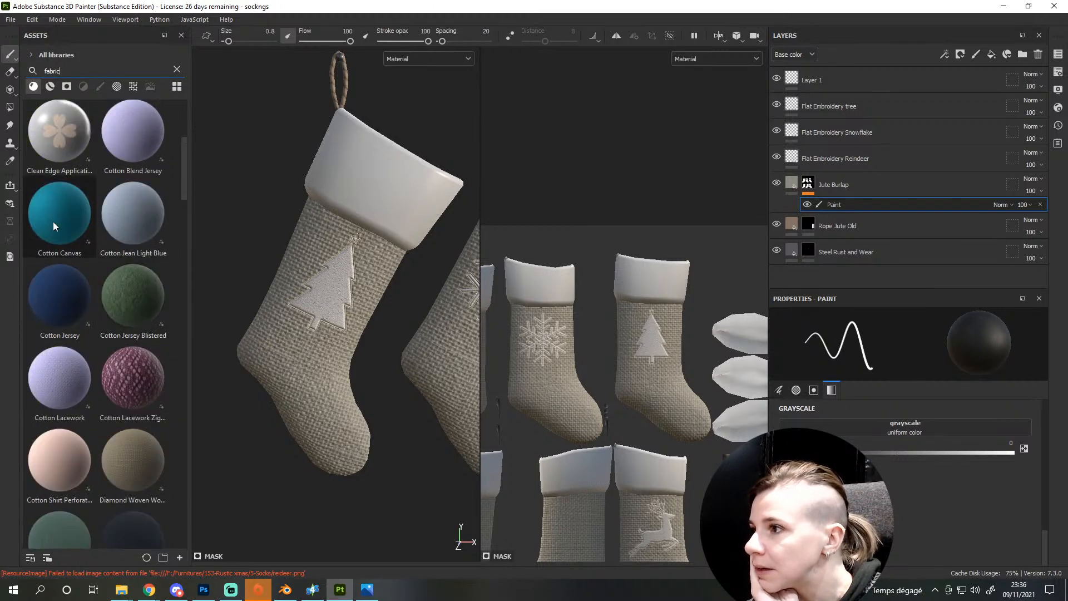
left_click_drag(53, 222, 356, 175)
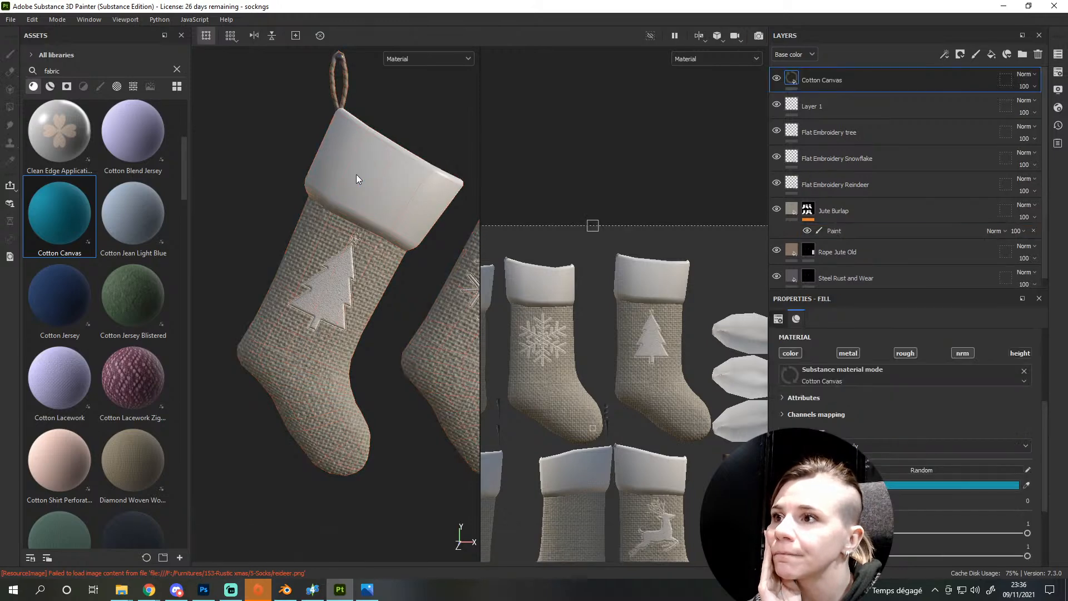
Add a black mask to the Cotton Canvas layer
right_click(855, 82)
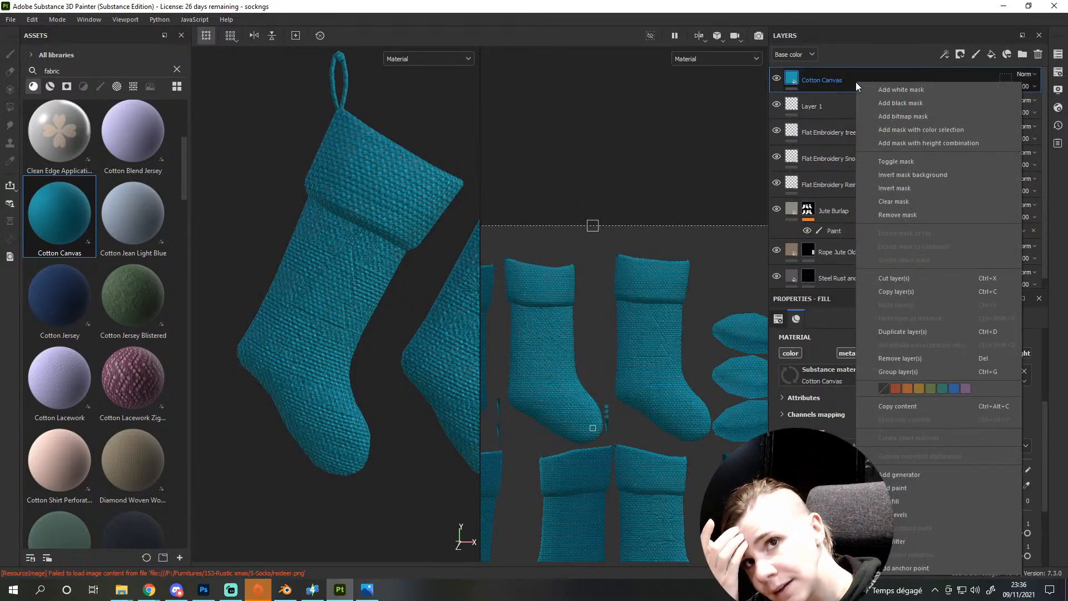
left_click(880, 102)
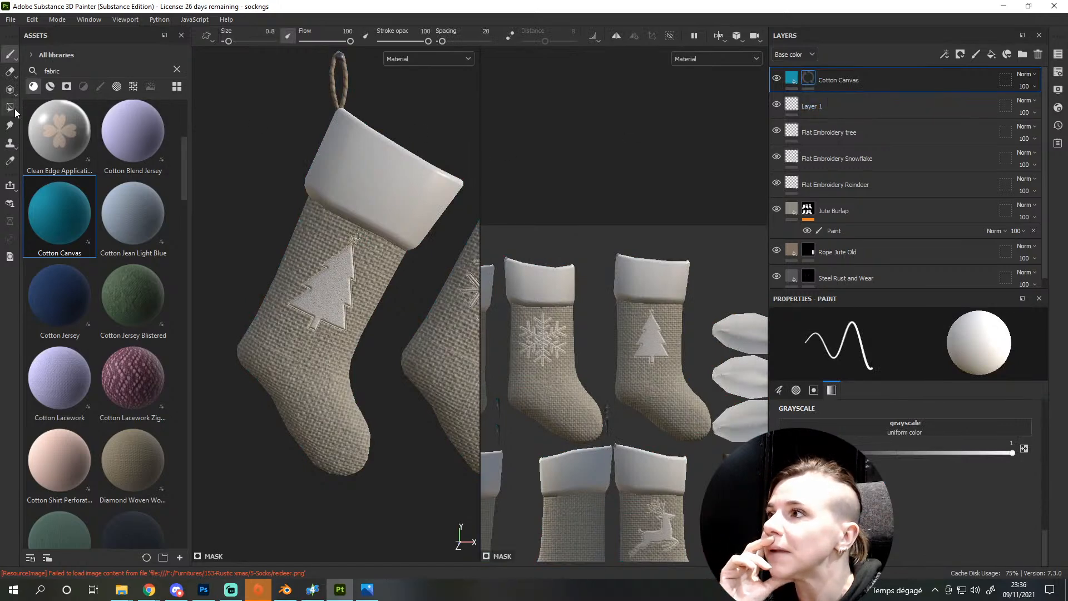
scroll(979, 195, "down", 1)
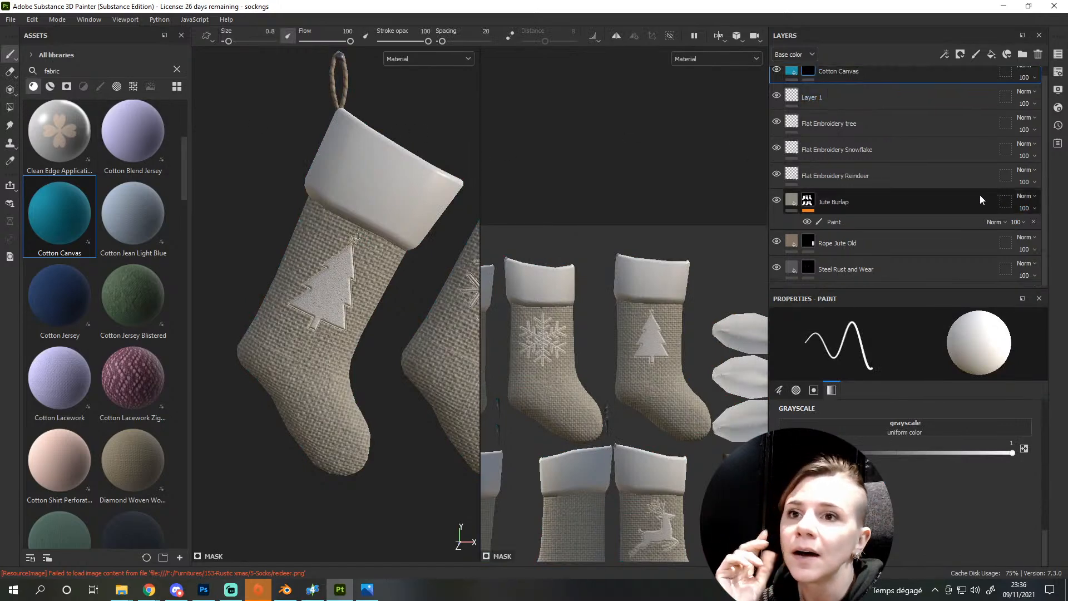
Copy the Jute Burlap layer's mask and paste it into the Cotton Canvas layer's mask
left_click(814, 206)
scroll(556, 389, "down", 3)
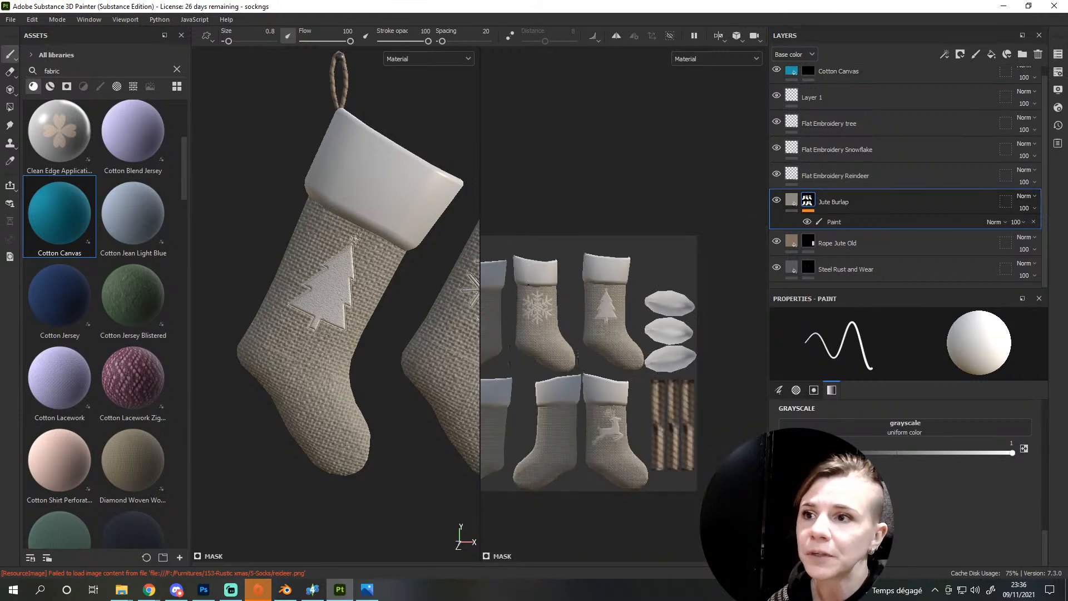
middle_click_drag(557, 402, 625, 371, "alt")
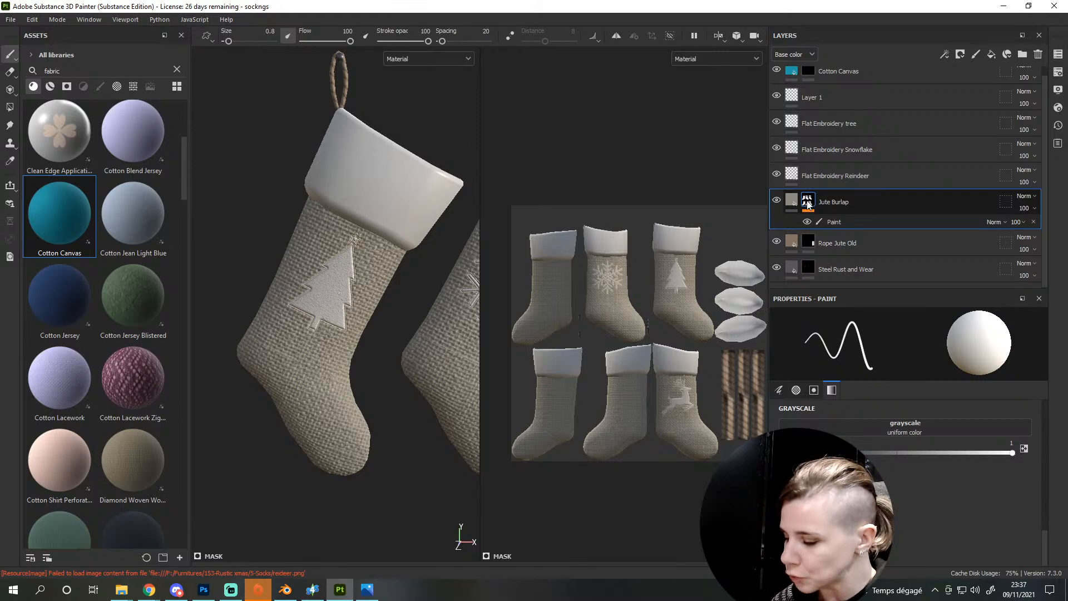
scroll(942, 205, "up", 1)
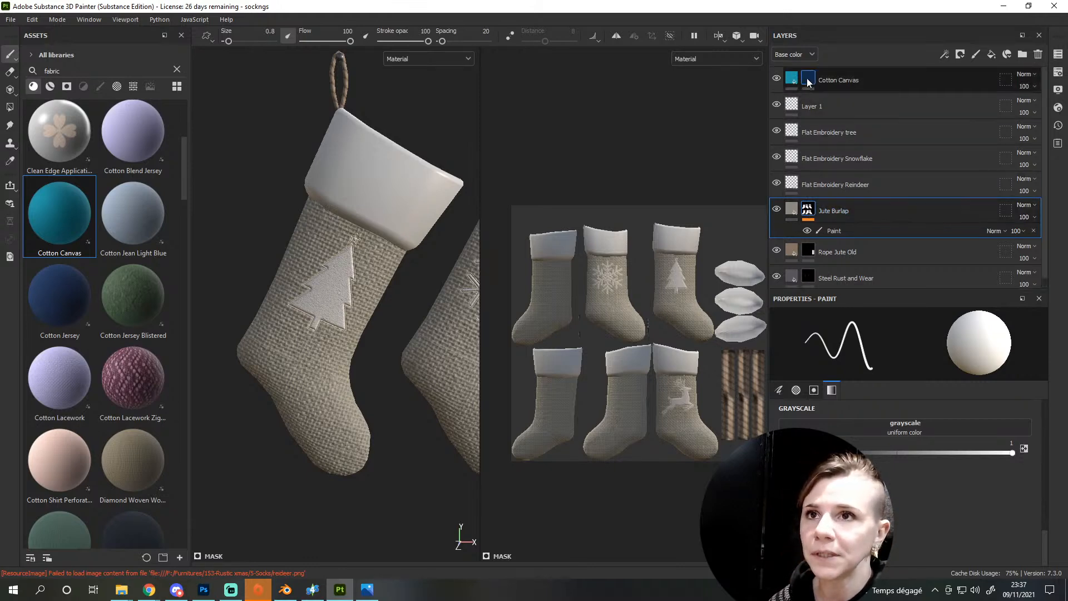
left_click(808, 82)
key("ctrl+v")
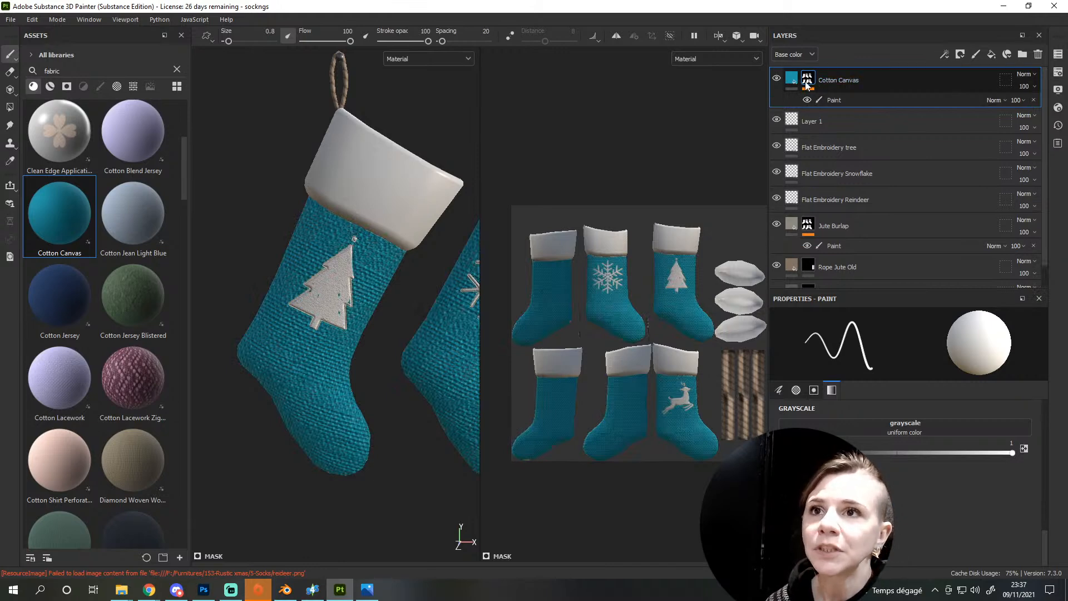
Invert the Cotton Canvas mask and move the layer between Jute Burlap and Rope Jute Old
right_click(808, 83)
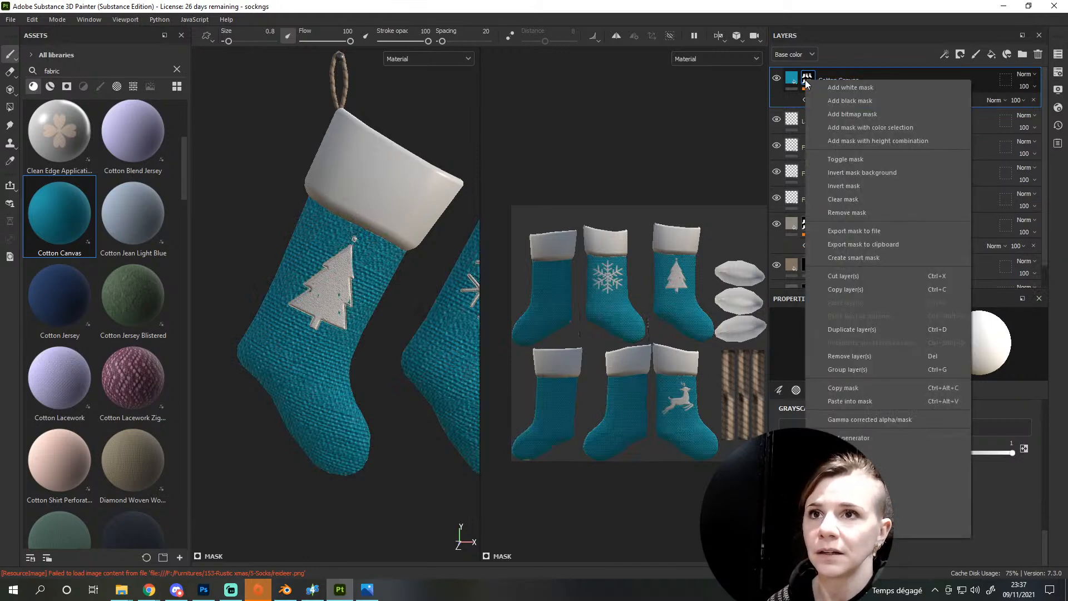
left_click(862, 185)
middle_click_drag(430, 300, 348, 322, "alt")
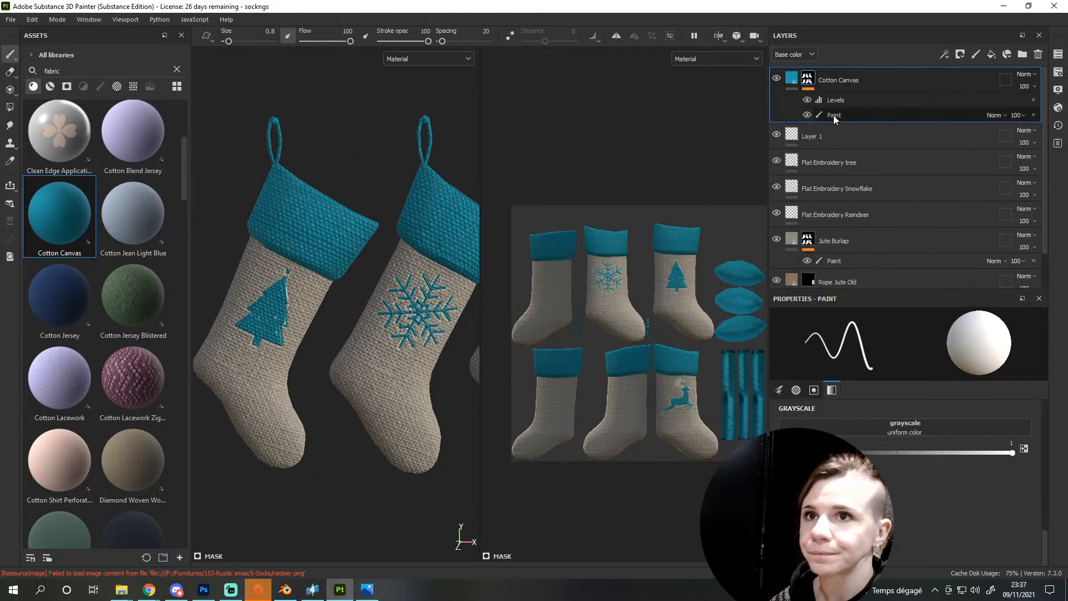
left_click_drag(855, 75, 884, 236)
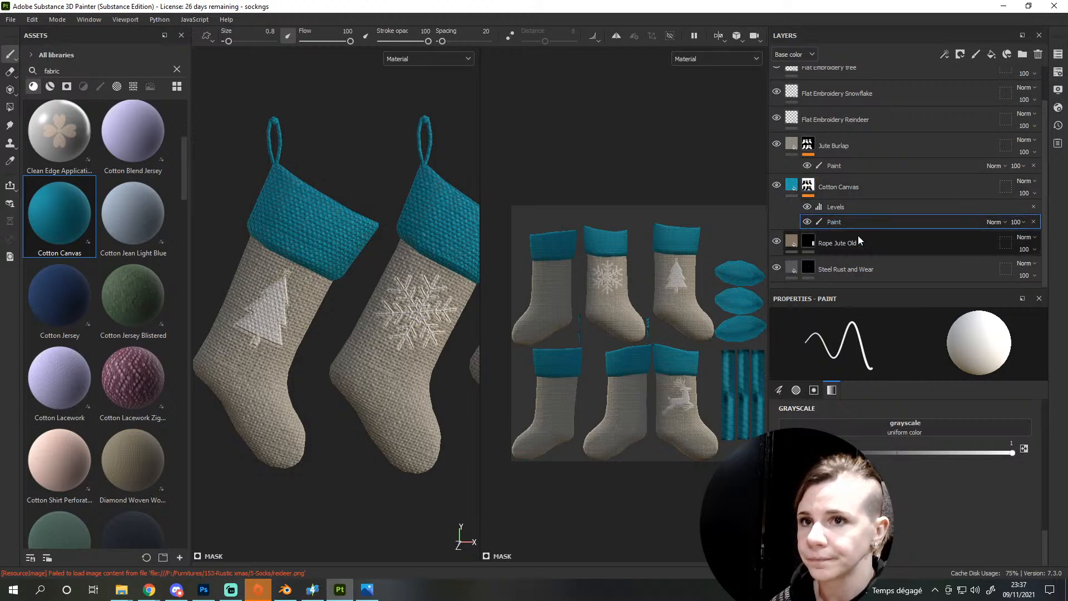
left_click(825, 223)
left_click(808, 239)
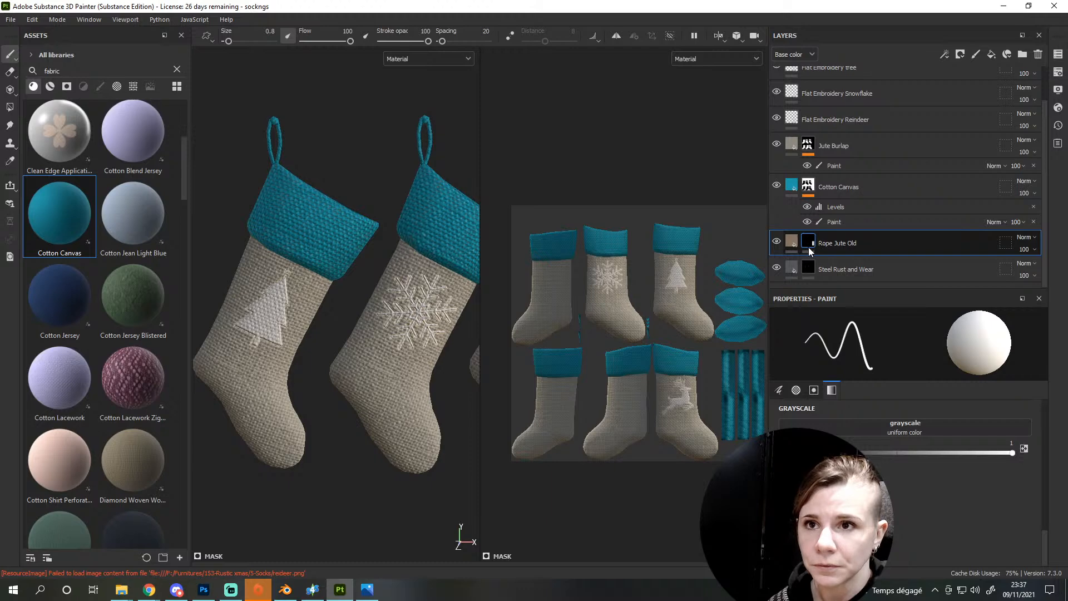
left_click(809, 252)
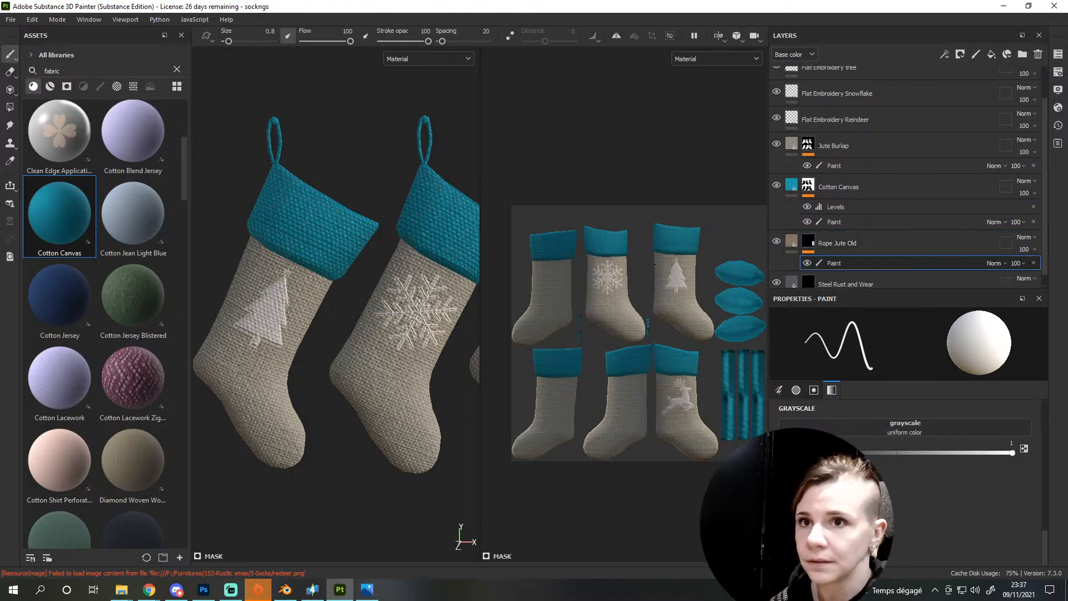
left_click(809, 245)
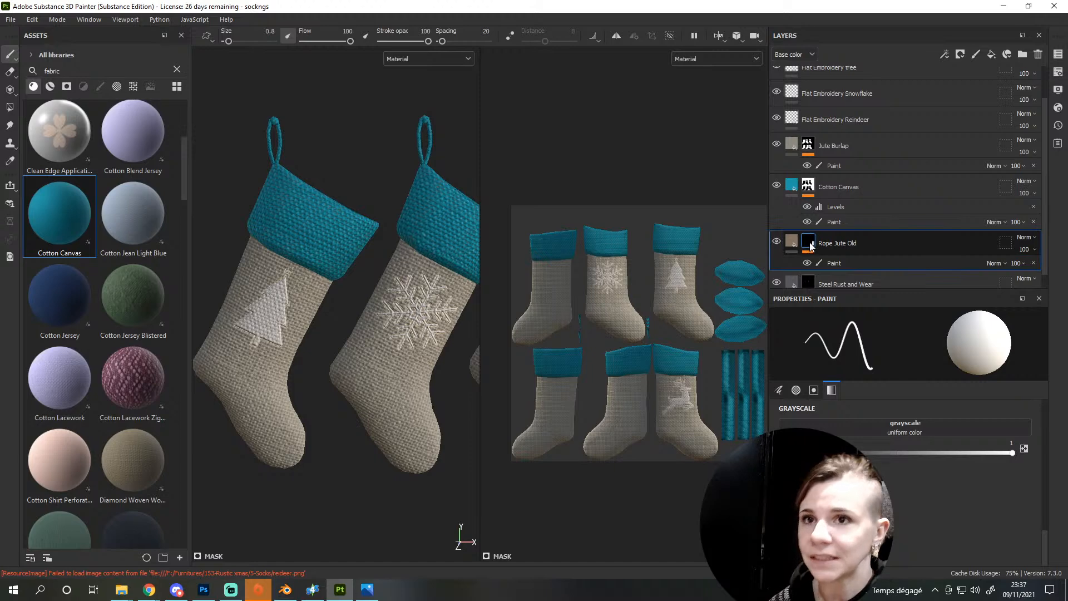
mouse_move(812, 241)
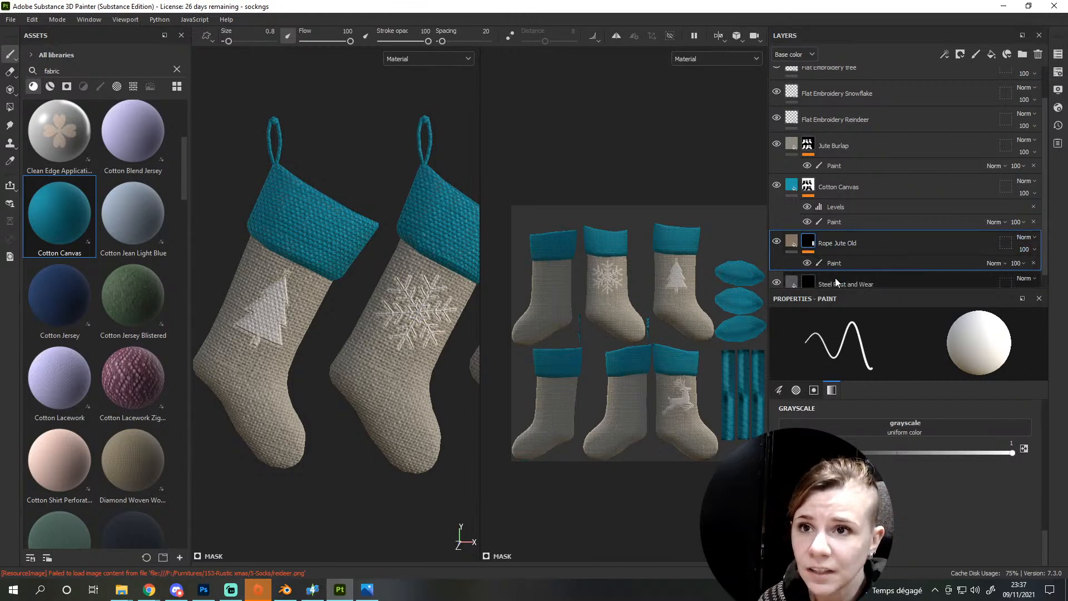
left_click_drag(874, 253, 857, 271)
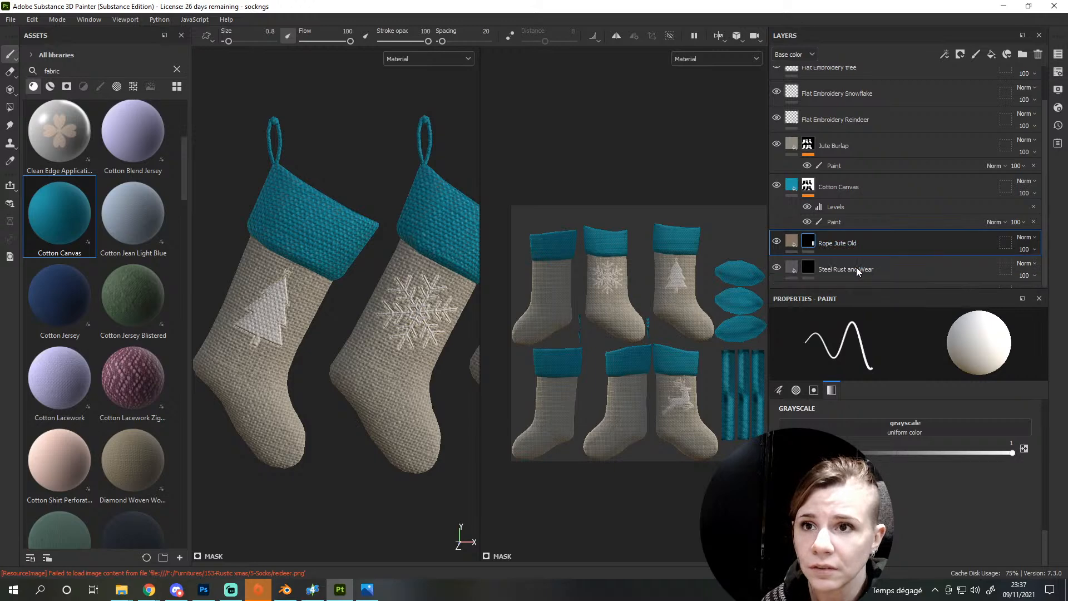
Delete the Paint effect from the Cotton Canvas mask and inspect the tree stocking up close
left_click(834, 221)
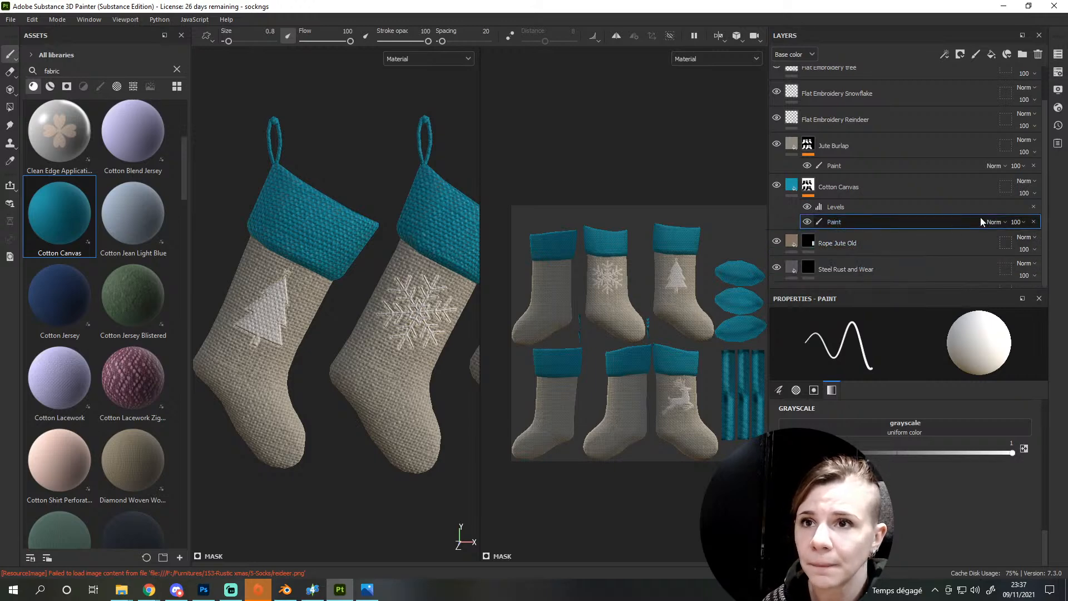
left_click(1033, 221)
scroll(410, 309, "up", 6)
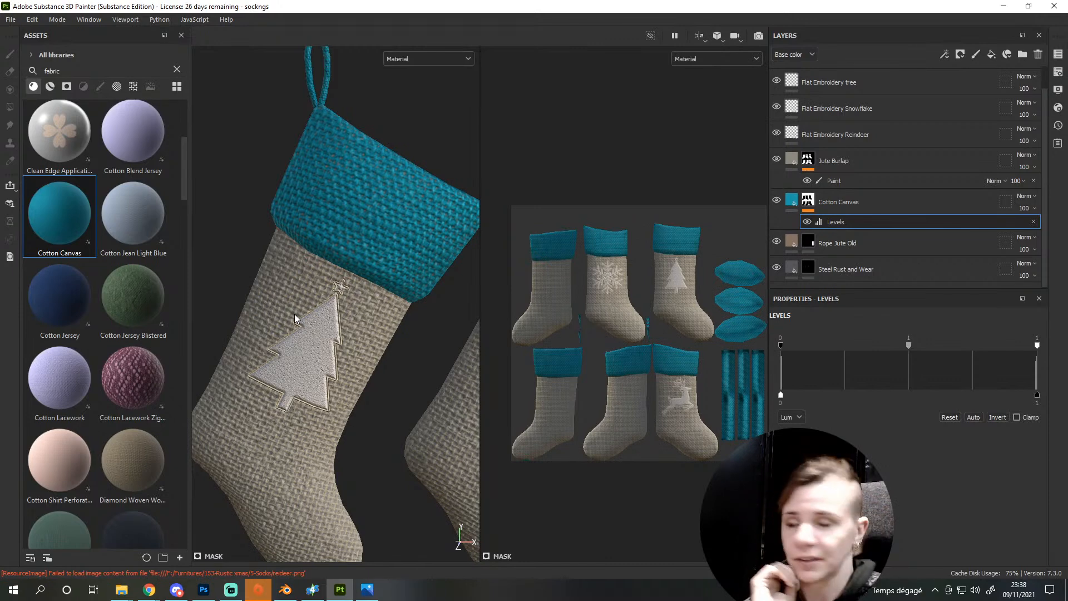
left_click_drag(313, 309, 377, 357, "alt")
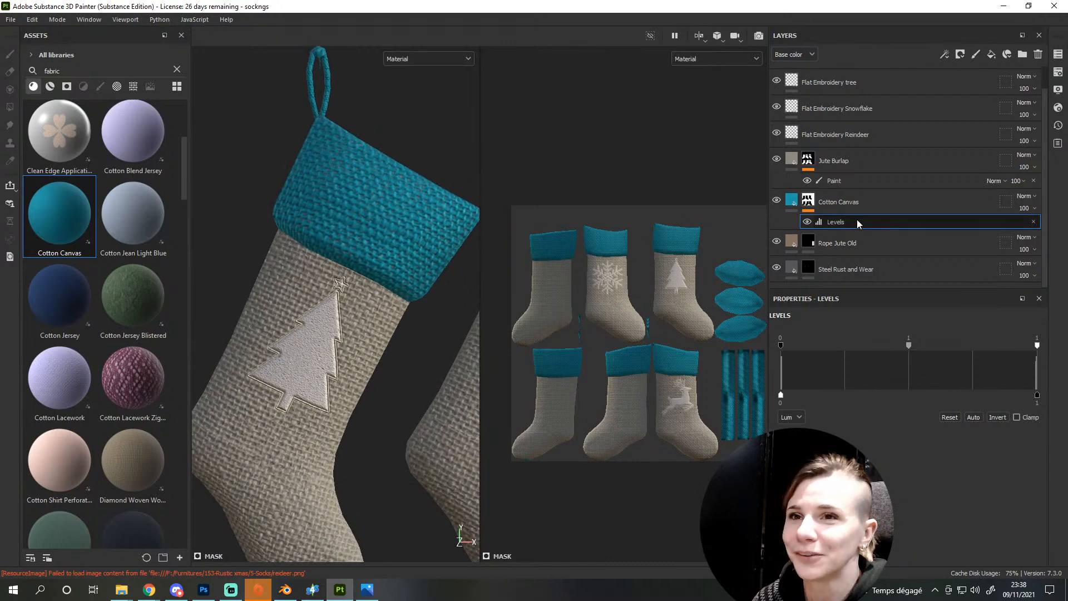
Remove the three hanging loops from the Cotton Canvas mask with Polygon Fill in mesh mode at color value 1
left_click(808, 200)
left_click_drag(376, 191, 328, 280, "alt")
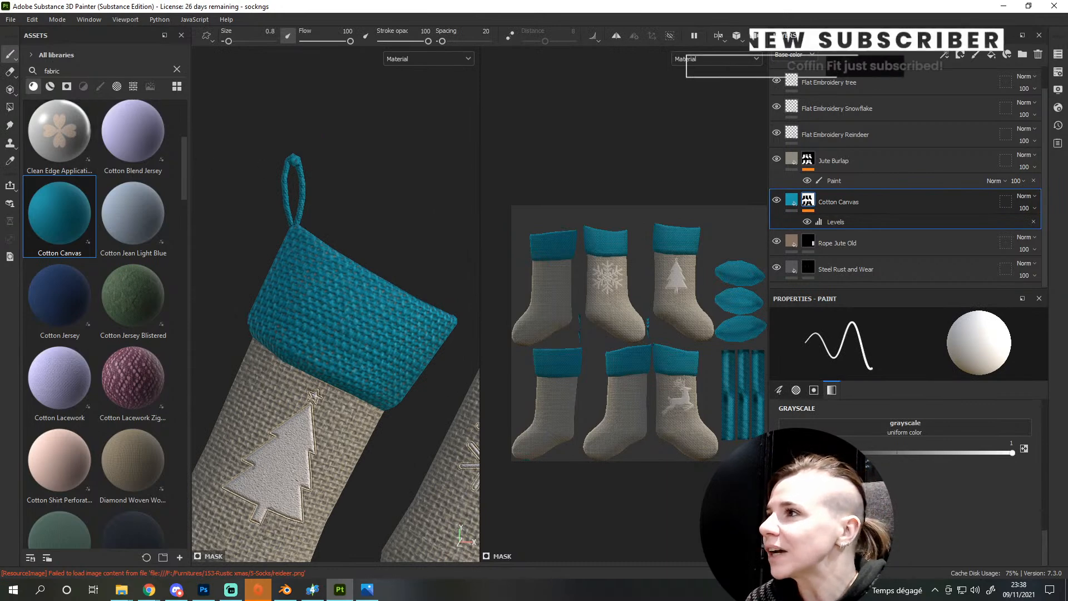
left_click(9, 107)
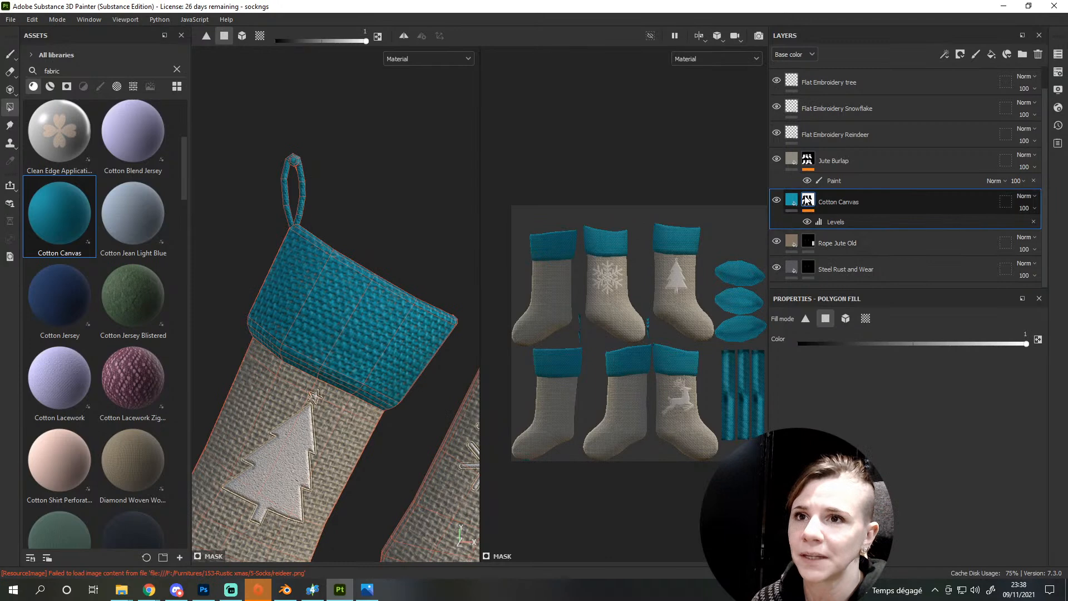
left_click(242, 36)
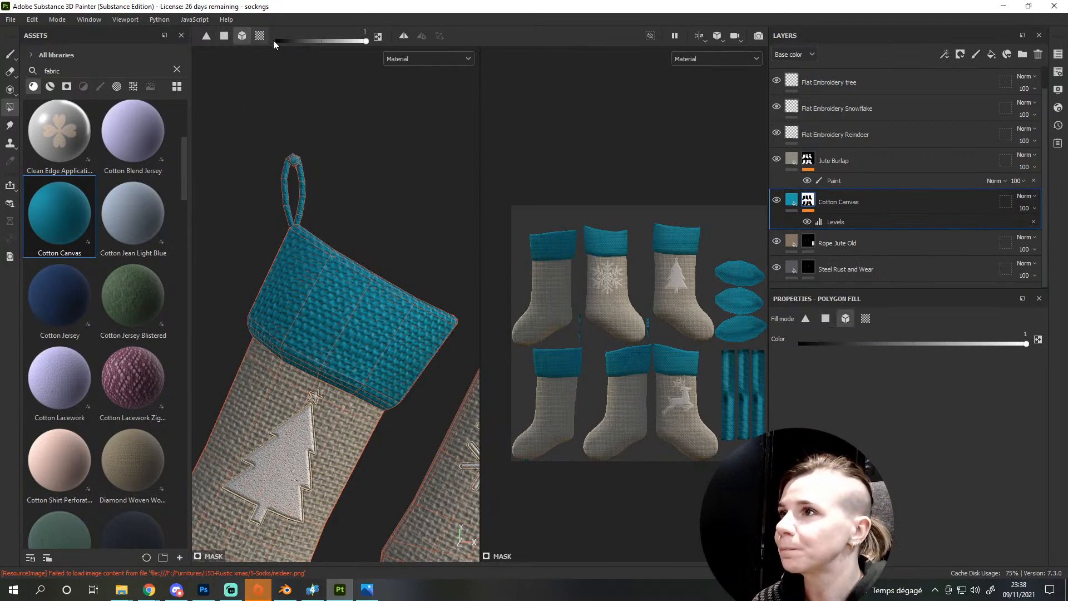
left_click_drag(267, 136, 313, 193)
middle_click_drag(367, 232, 238, 174, "alt")
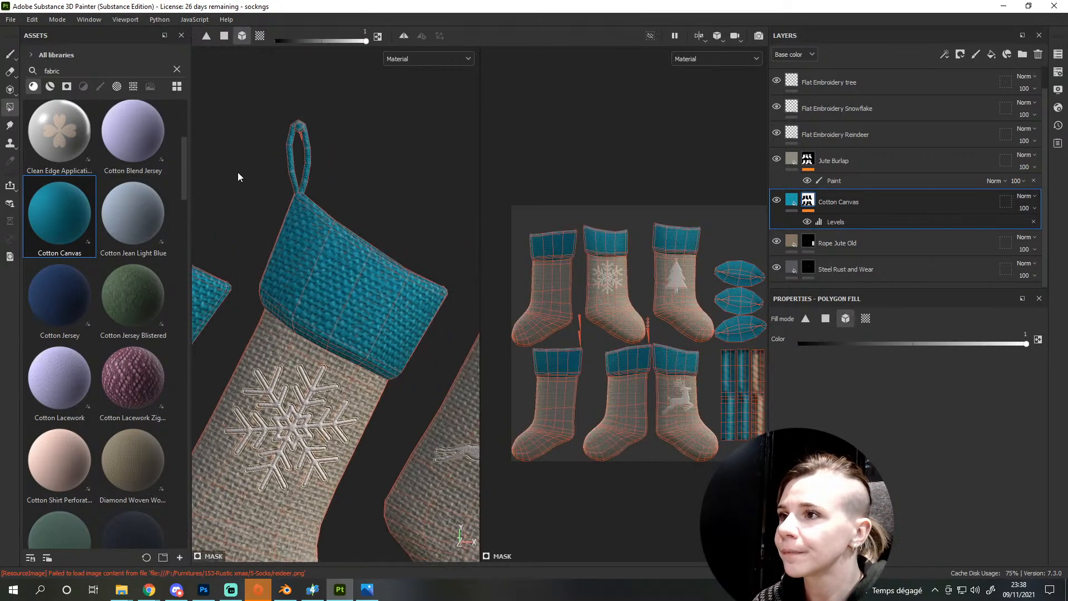
left_click_drag(280, 122, 323, 161)
middle_click_drag(409, 203, 229, 185, "alt")
left_click_drag(329, 111, 380, 167)
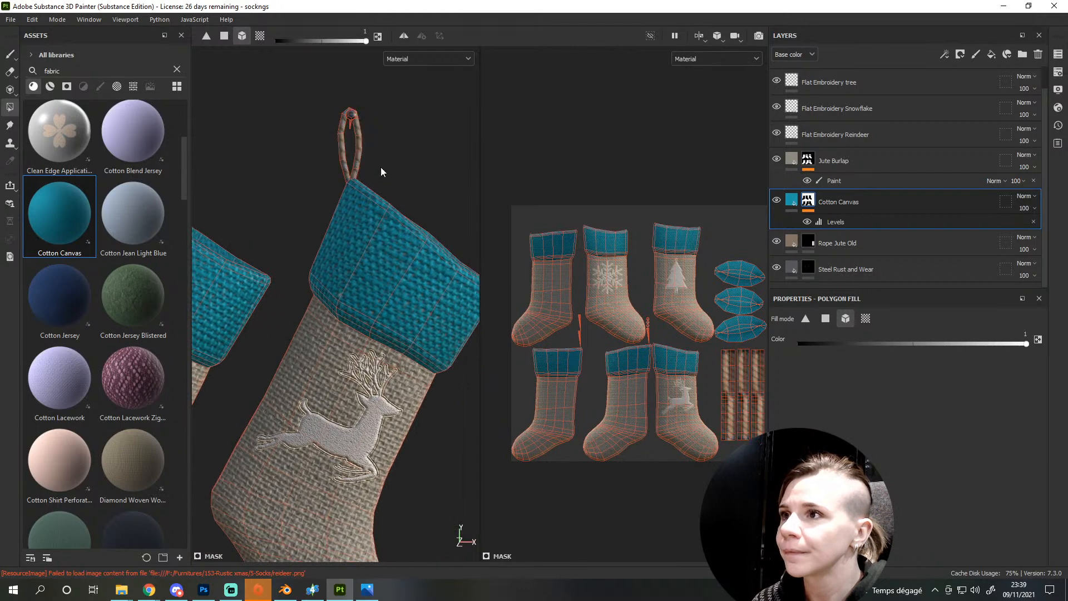
right_click_drag(401, 275, 379, 312, "alt")
left_click_drag(381, 313, 334, 354, "alt")
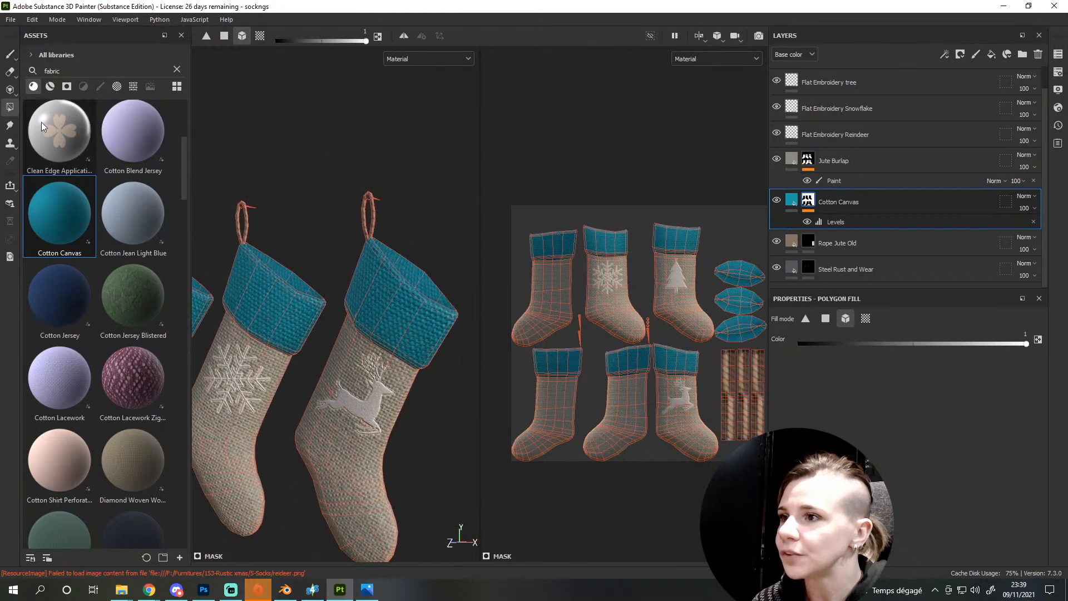
left_click(10, 55)
Set the UV scale of the Cotton Canvas fill to 3
left_click(791, 202)
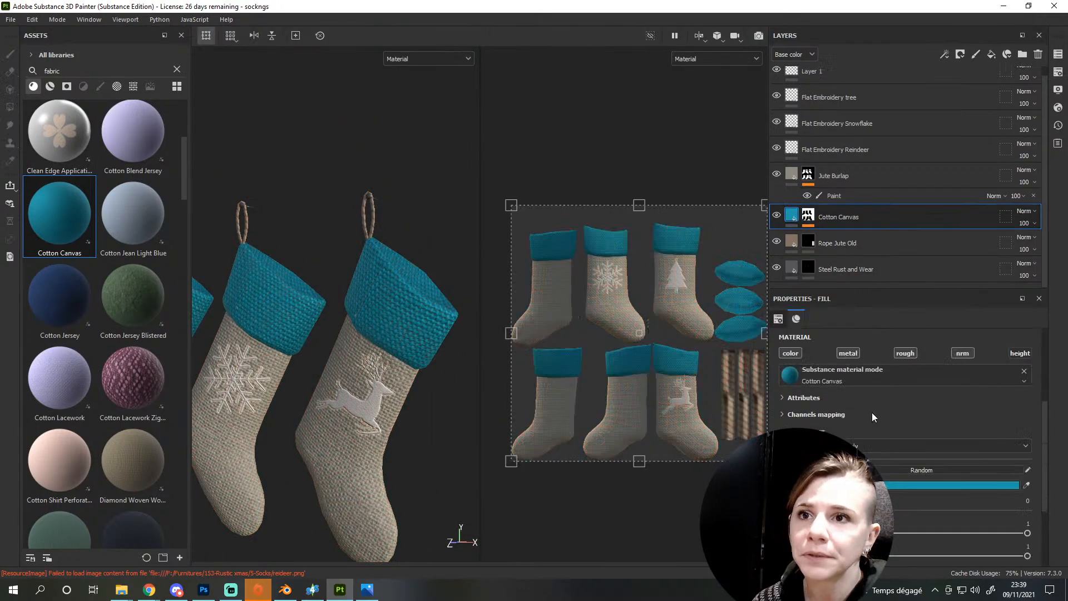
scroll(868, 467, "up", 4)
right_click_drag(422, 341, 453, 331, "alt")
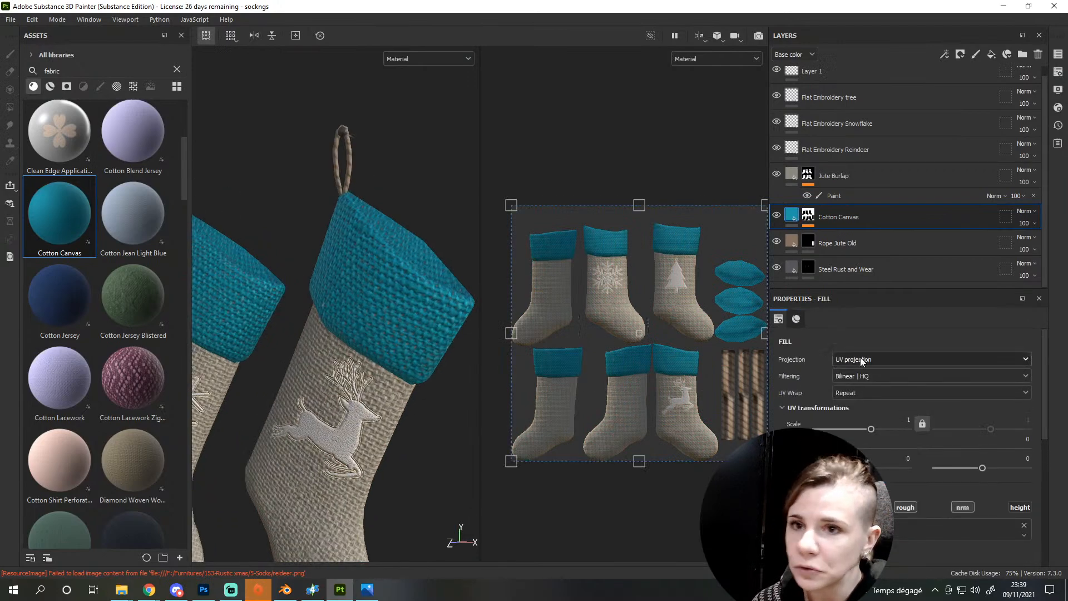
scroll(373, 322, "up", 2)
mouse_move(372, 322)
left_mouse_down("alt")
mouse_move(329, 367)
mouse_move(386, 328)
left_mouse_up("alt")
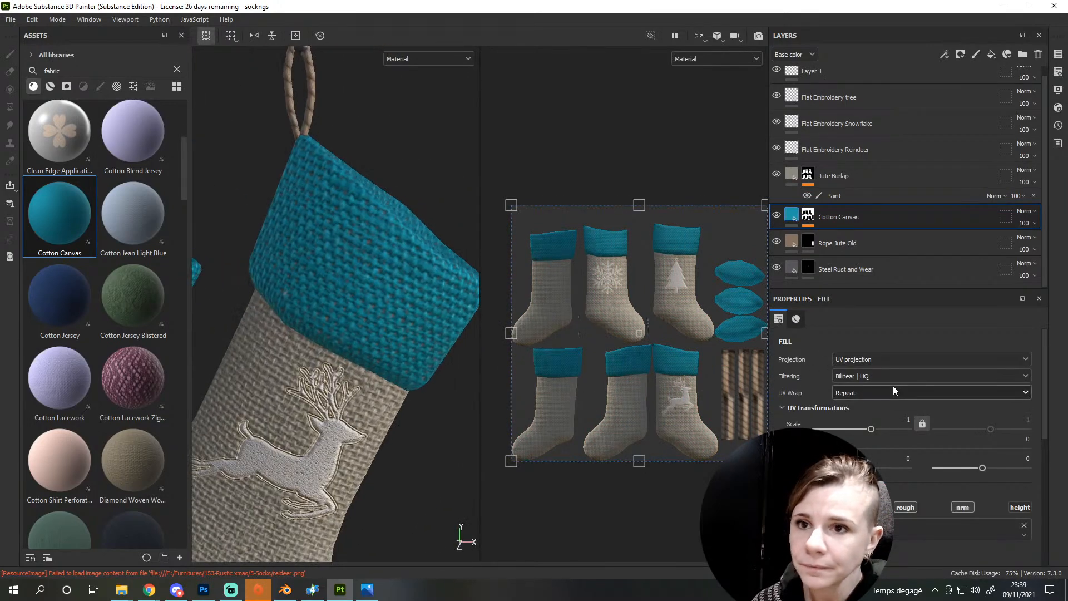
left_click(909, 421)
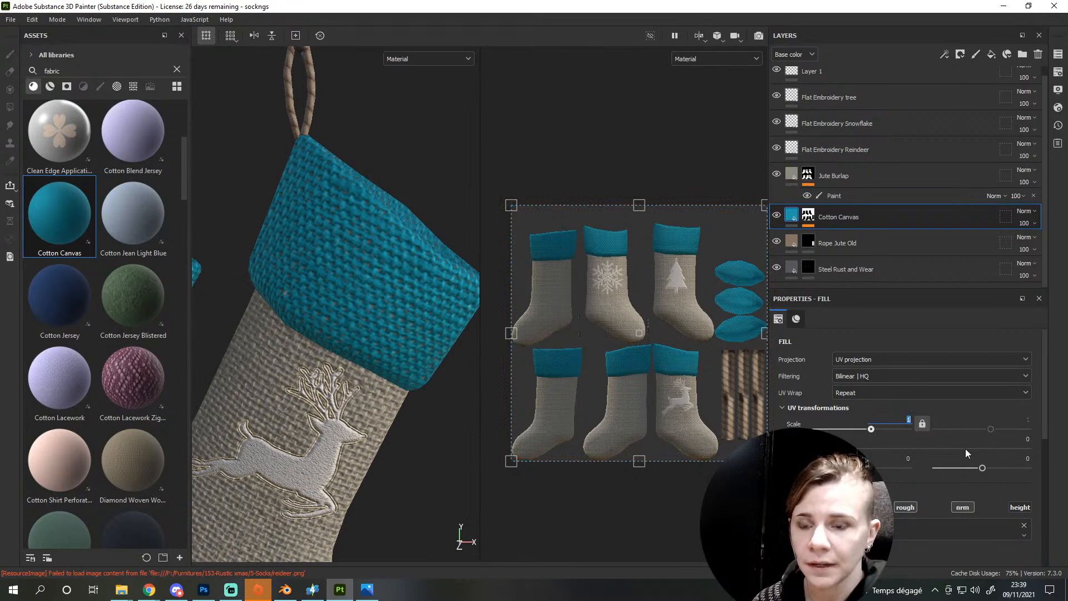
type("3")
key("Return")
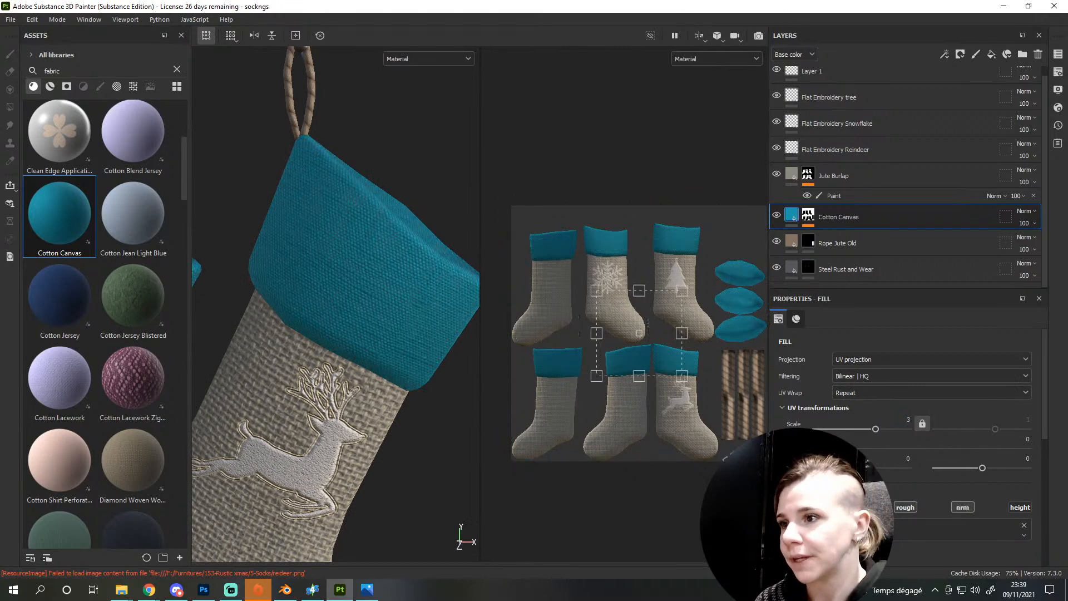
Change the Cotton Canvas material color to light grey BBBBBB and inspect the stocking cuffs
left_click_drag(331, 403, 340, 373, "alt")
left_click(796, 318)
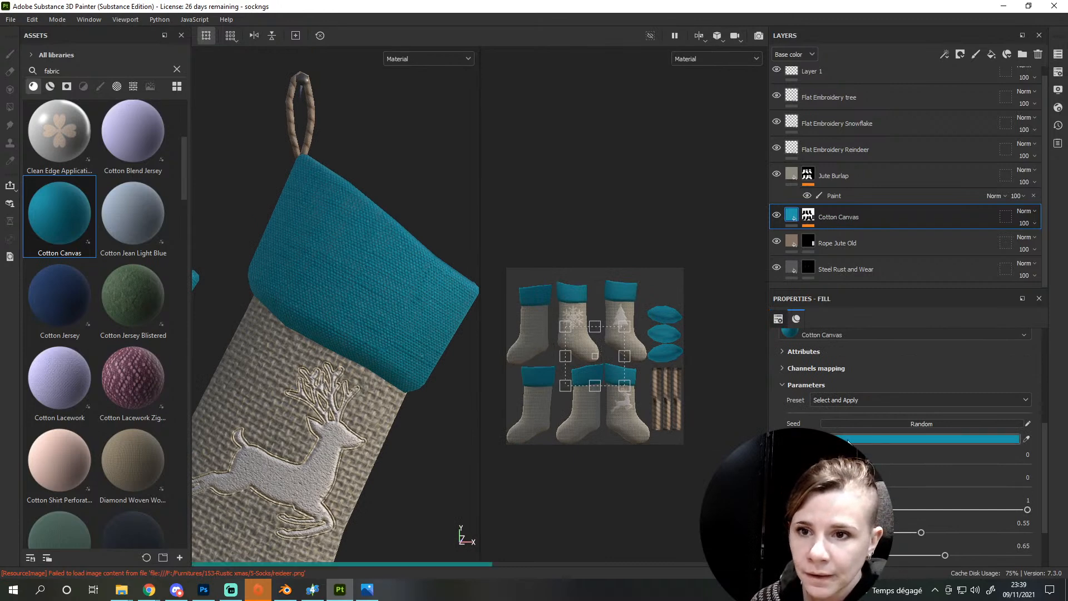
left_click(868, 438)
left_click_drag(866, 372, 854, 336)
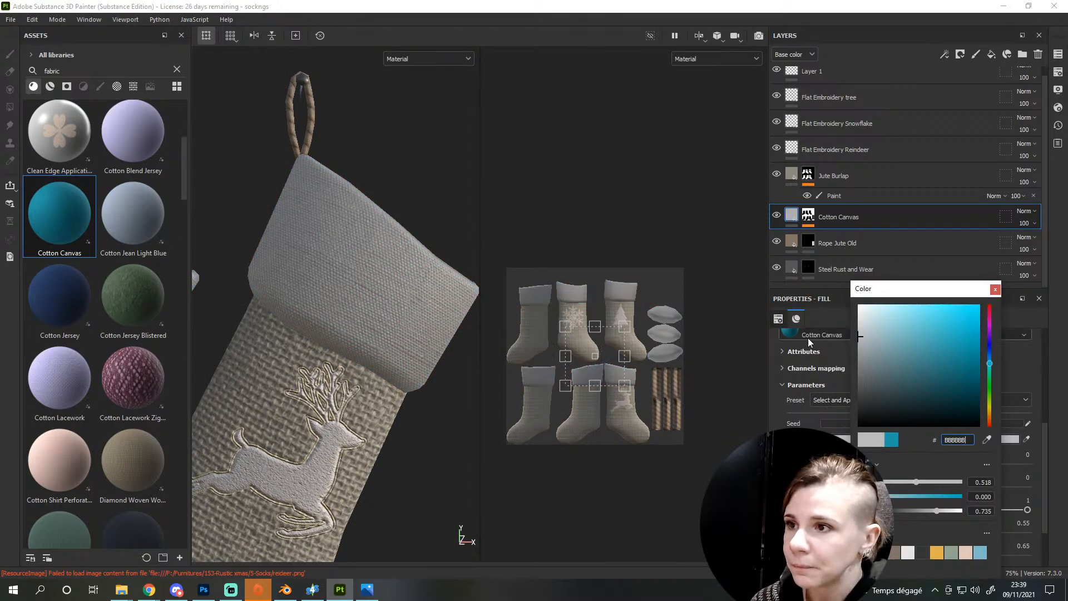
scroll(357, 360, "down", 4)
scroll(359, 363, "down", 4)
left_click_drag(334, 423, 300, 472, "alt")
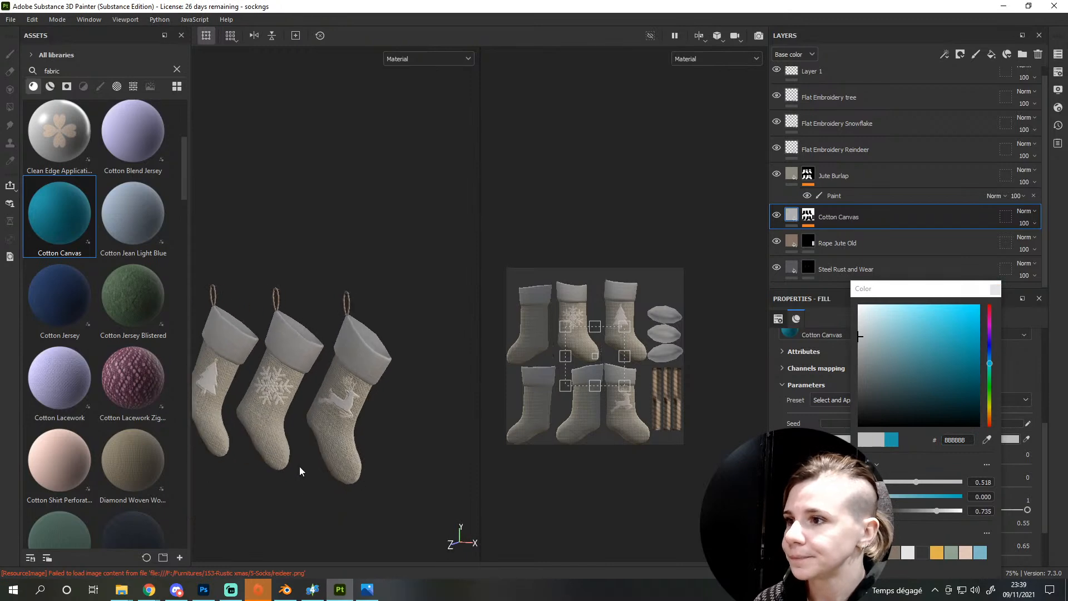
middle_click_drag(278, 405, 360, 400, "alt")
scroll(309, 376, "up", 5)
mouse_move(305, 375)
left_mouse_down("alt")
mouse_move(352, 397)
mouse_move(314, 378)
mouse_move(312, 360)
left_mouse_up("alt")
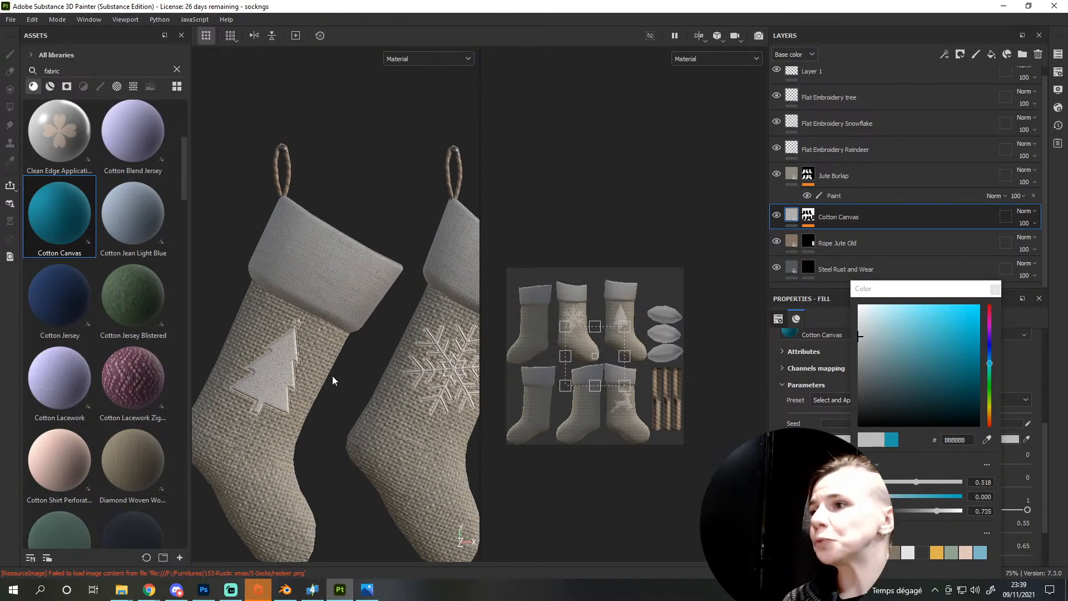
scroll(336, 358, "up", 1)
Search the asset library for "tartan" and clear the search
scroll(128, 201, "up", 4)
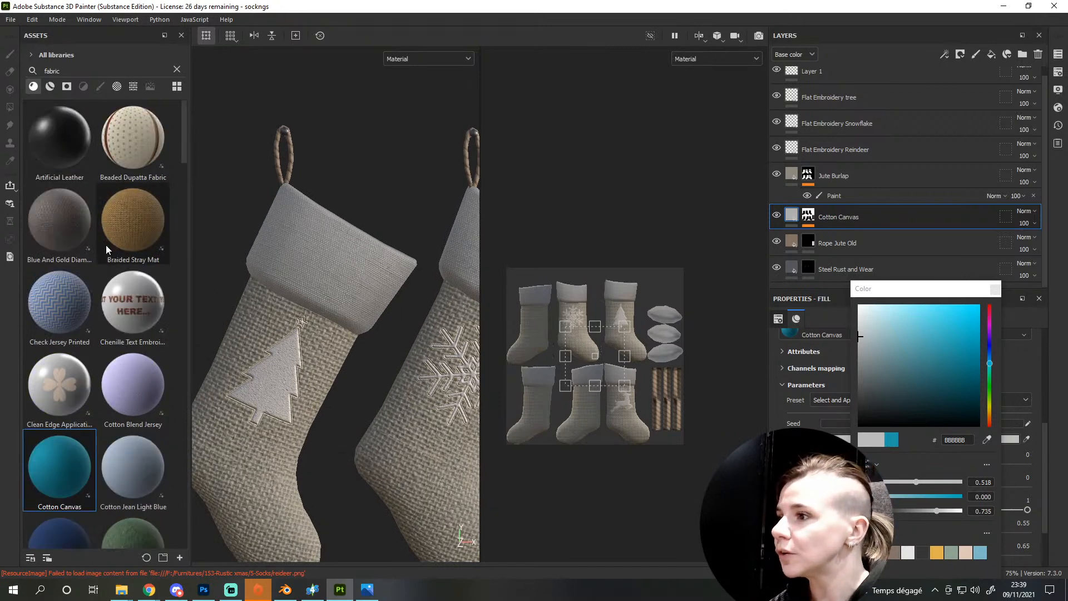
double_click(78, 71)
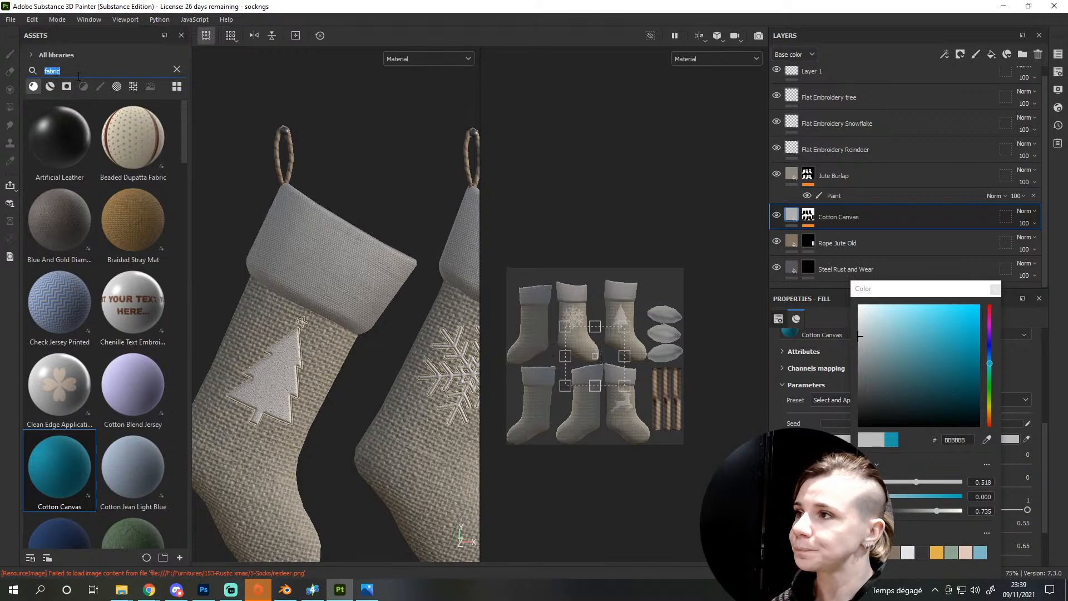
type("ta")
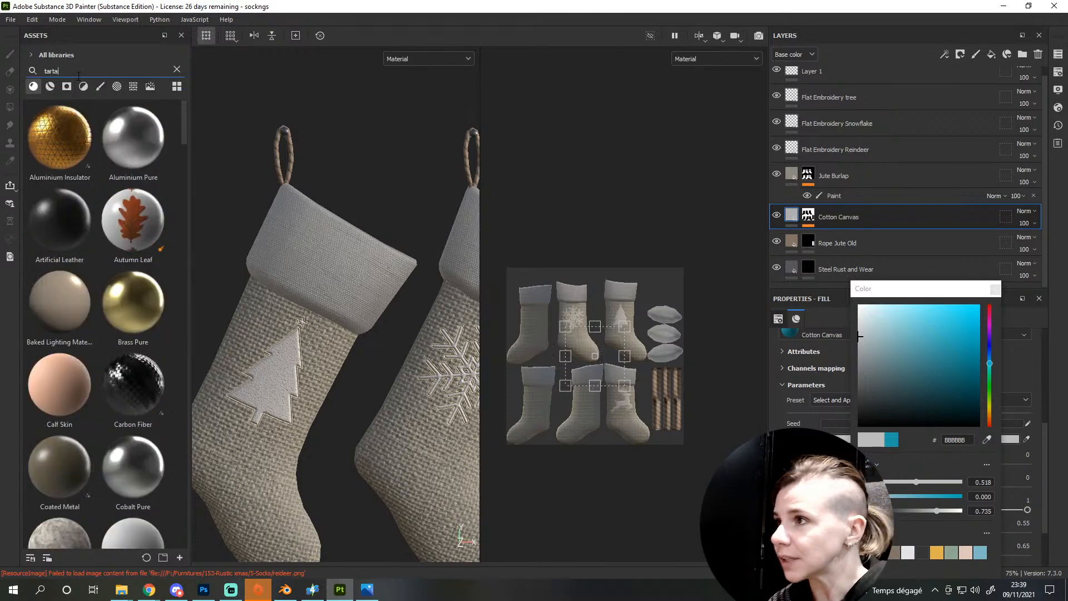
type("rlan")
double_click(78, 73)
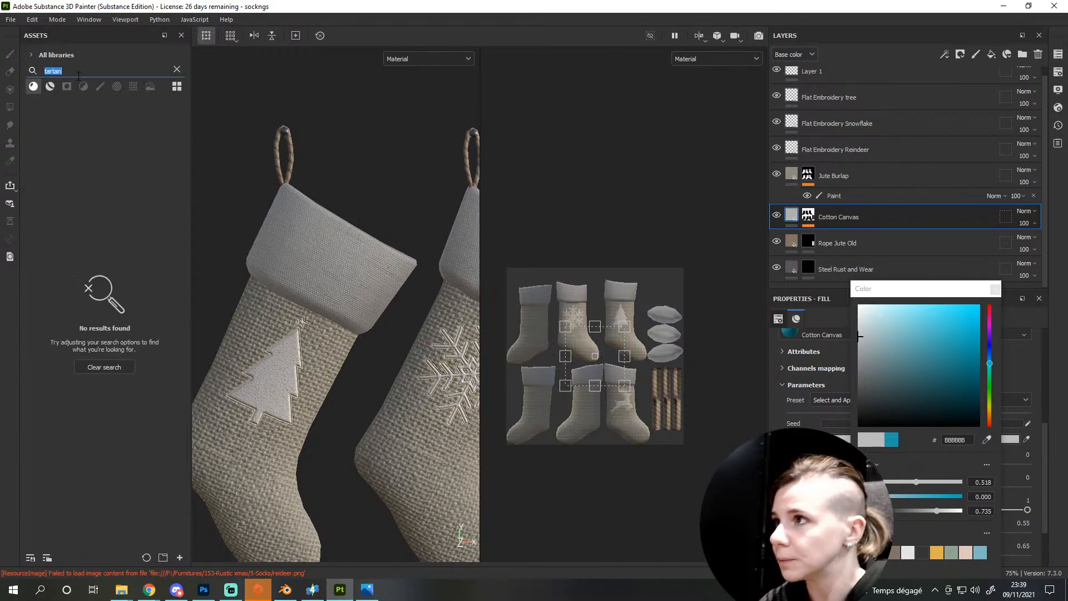
key("BackSpace")
Switch to Chrome and open source.substance3d.com in a new tab
mouse_move(149, 588)
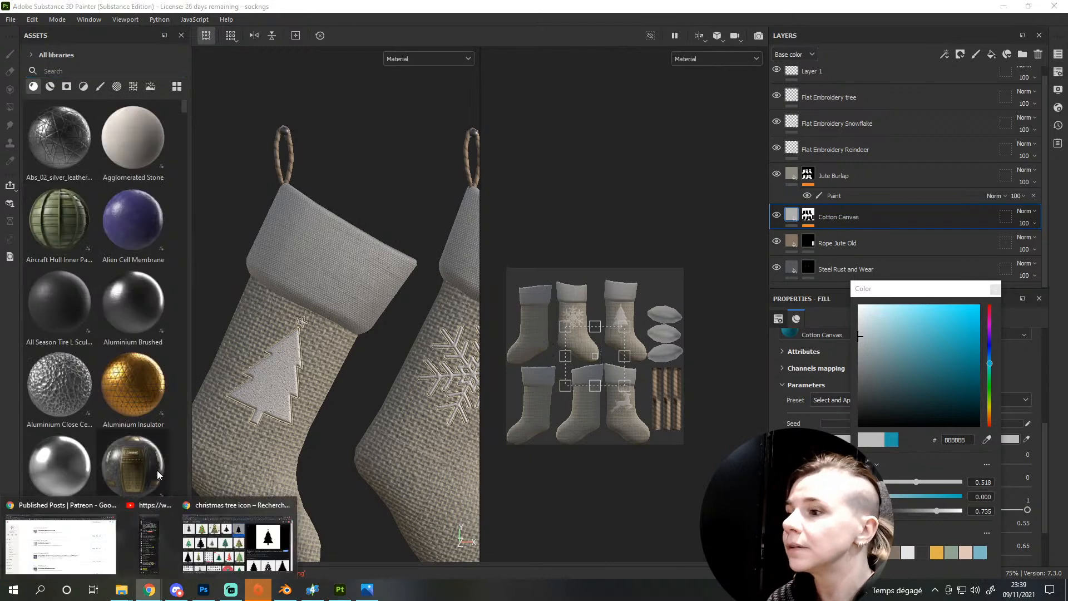
left_click(237, 543)
key("ctrl+t")
type("substance3d.com")
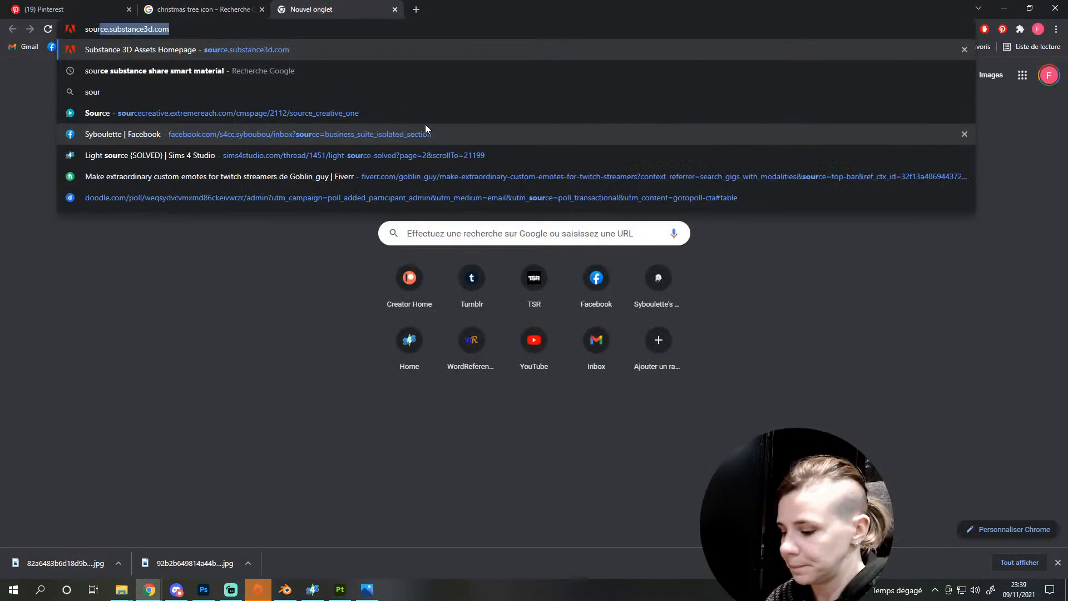
key("Return")
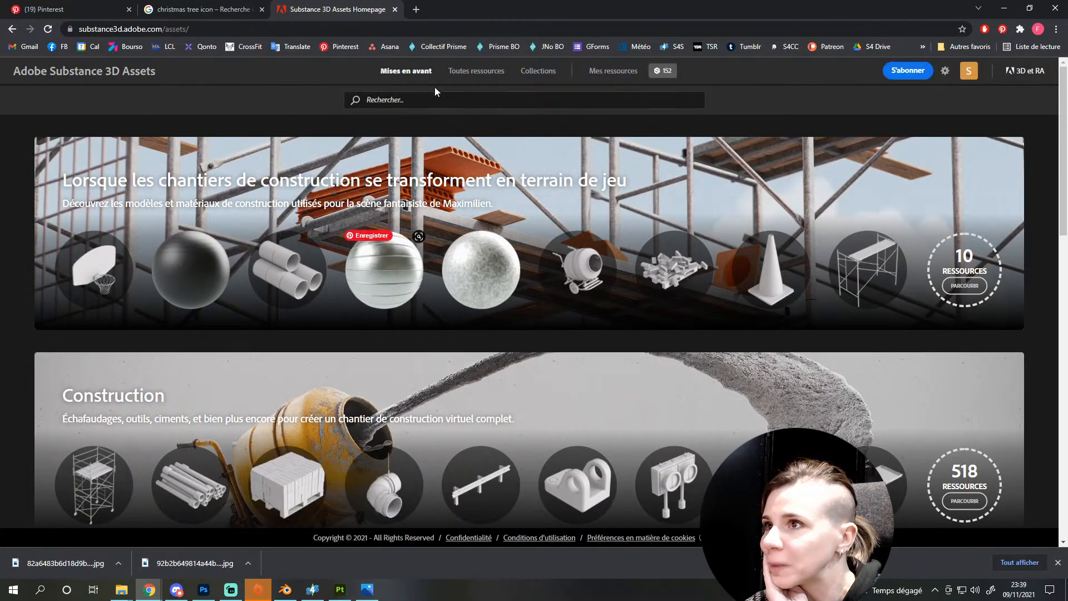
Check the available download points in the Substance account details
left_click(437, 96)
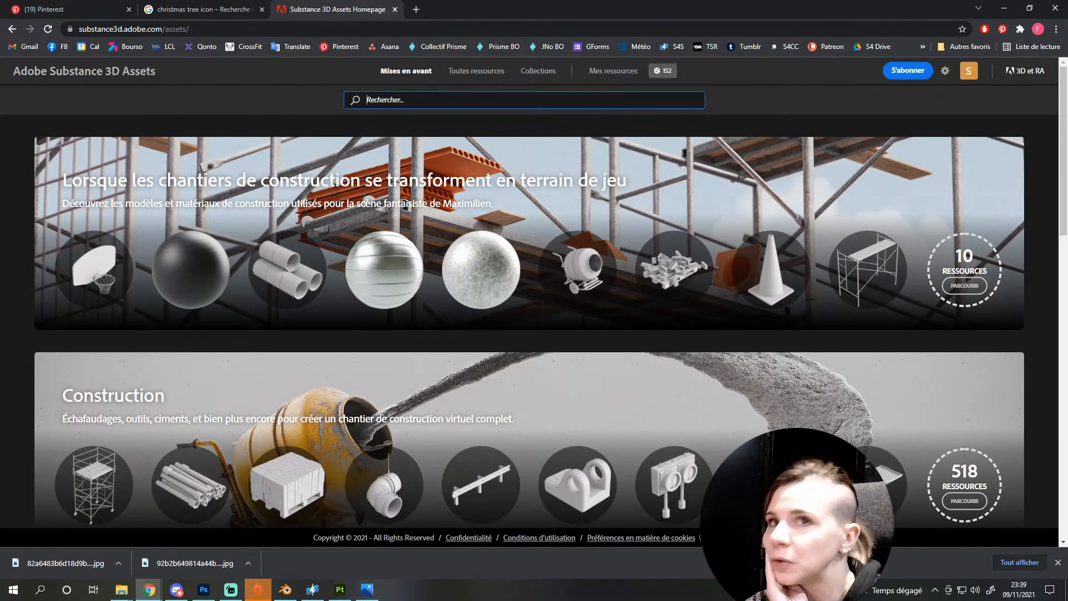
left_click(973, 73)
mouse_move(957, 211)
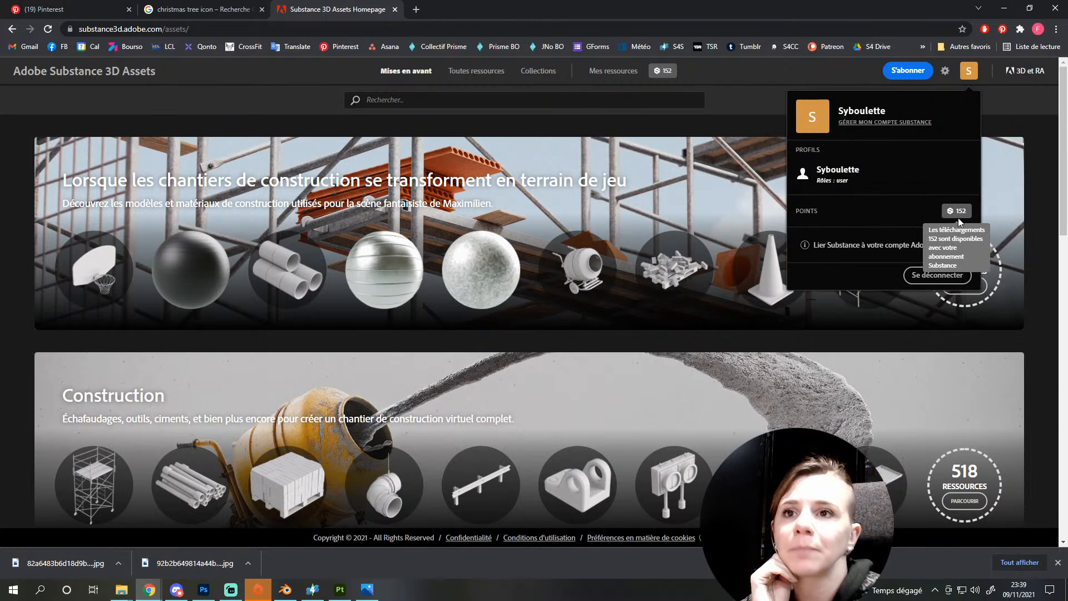
Search the Substance 3D Assets site for "tartan" and download the Tartan Fabric material
left_click(400, 95)
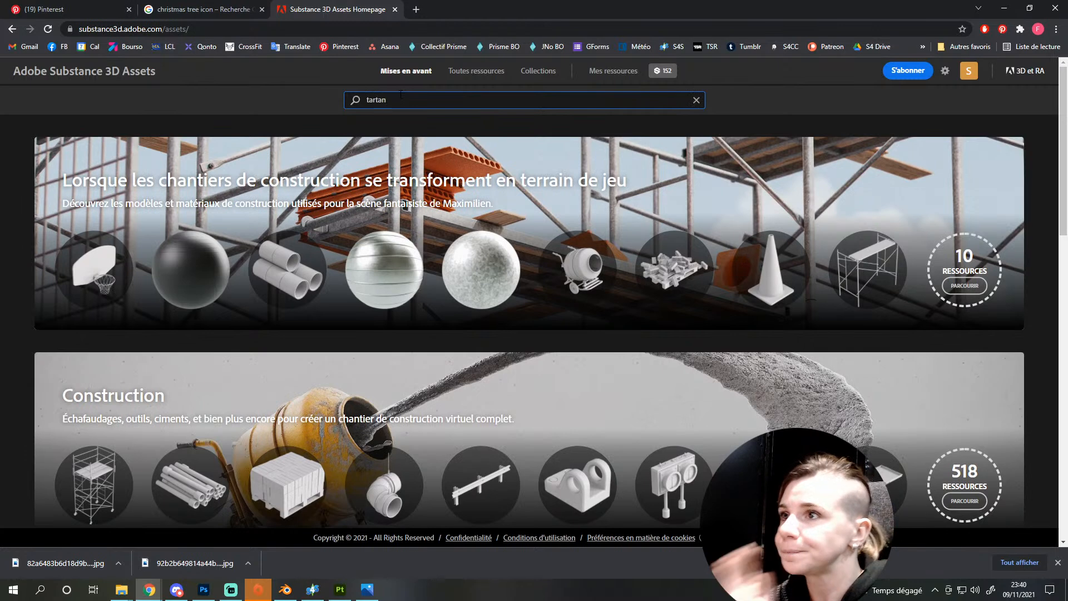
key("Return")
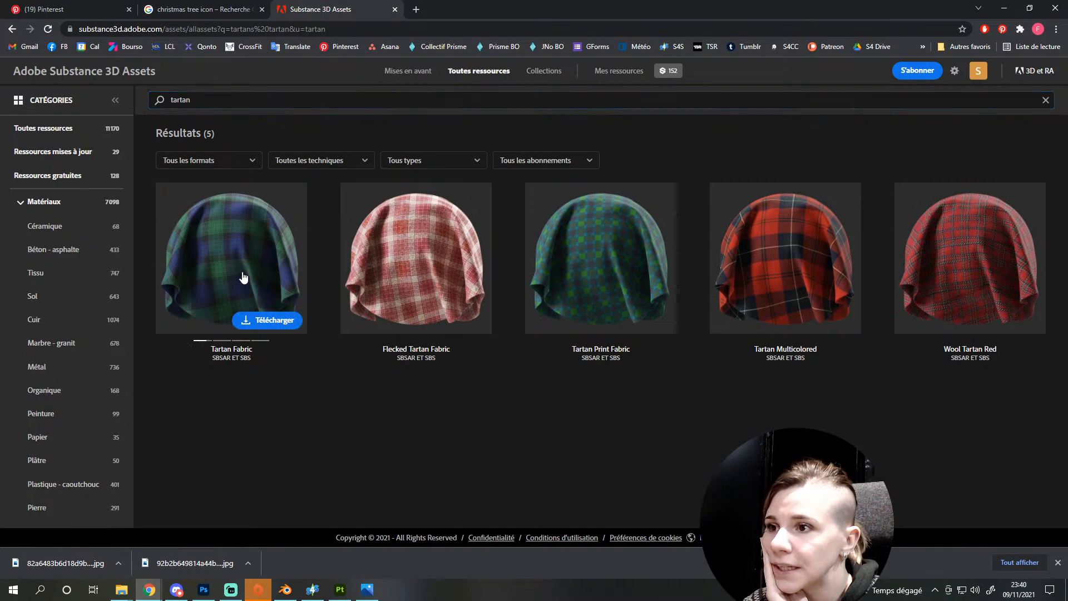
left_click(269, 322)
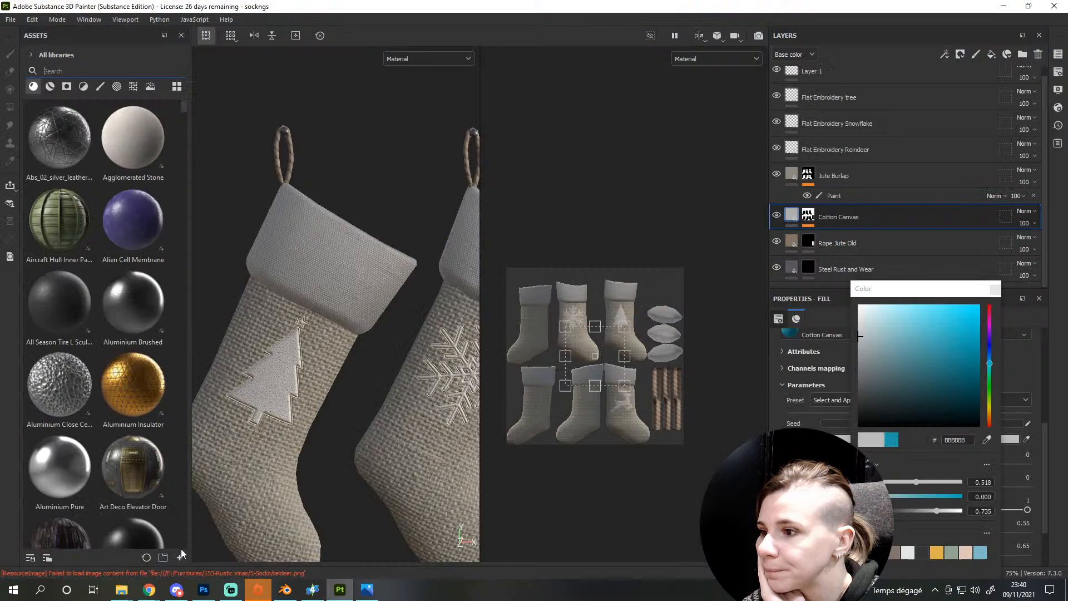
Back in Substance 3D Painter, add tartan_fabric.sbsar from the Downloads folder to the resources for import
left_click(179, 557)
left_click(594, 142)
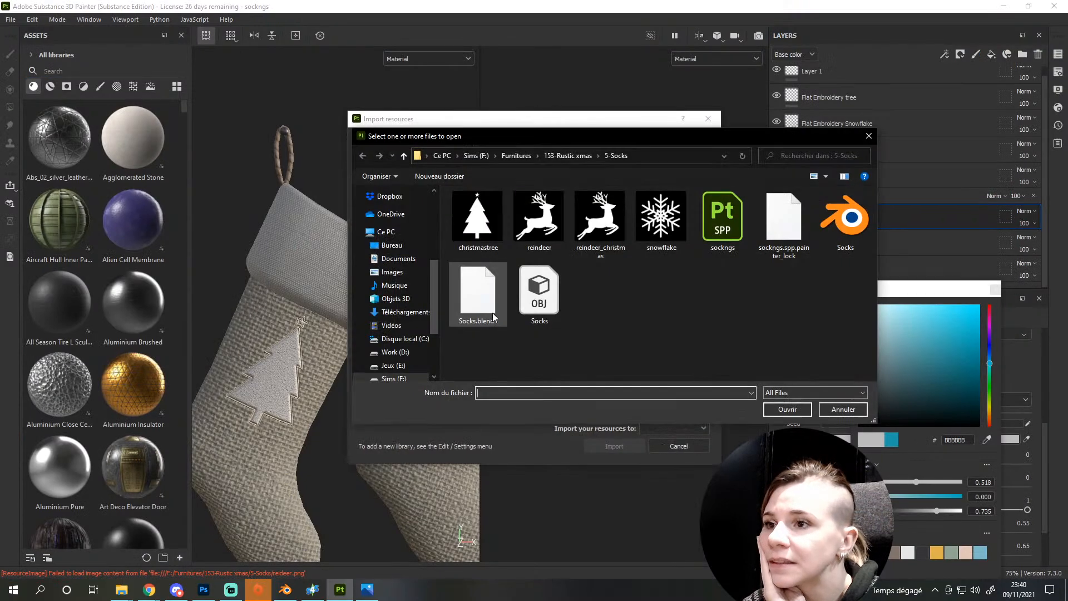
left_click(400, 312)
left_click(493, 228)
double_click(492, 228)
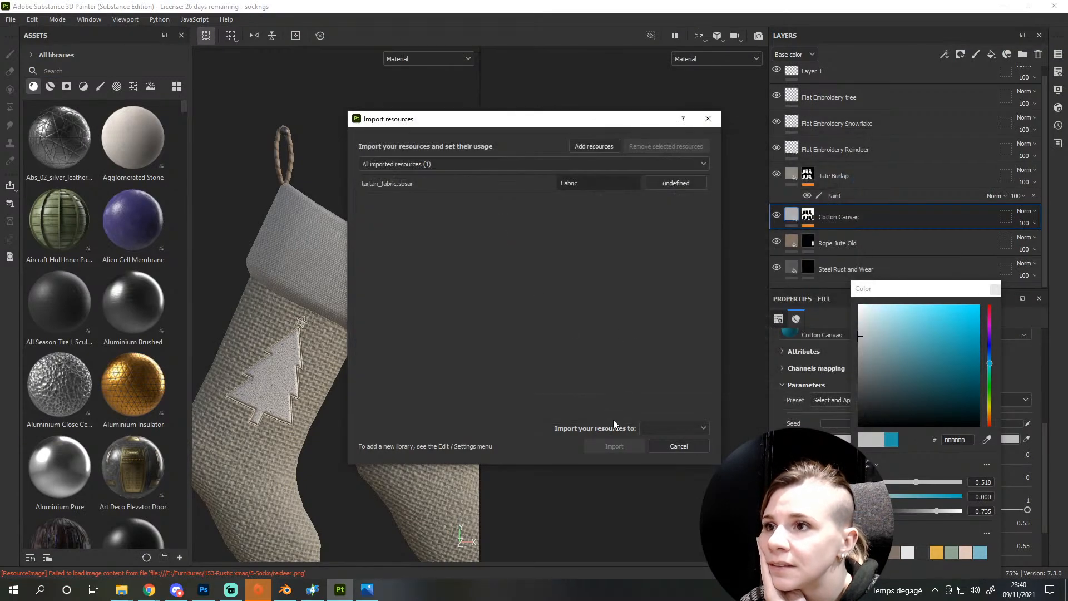
Set the tartan fabric's usage to basematerial and import it into the 'your_assets' library
left_click(675, 183)
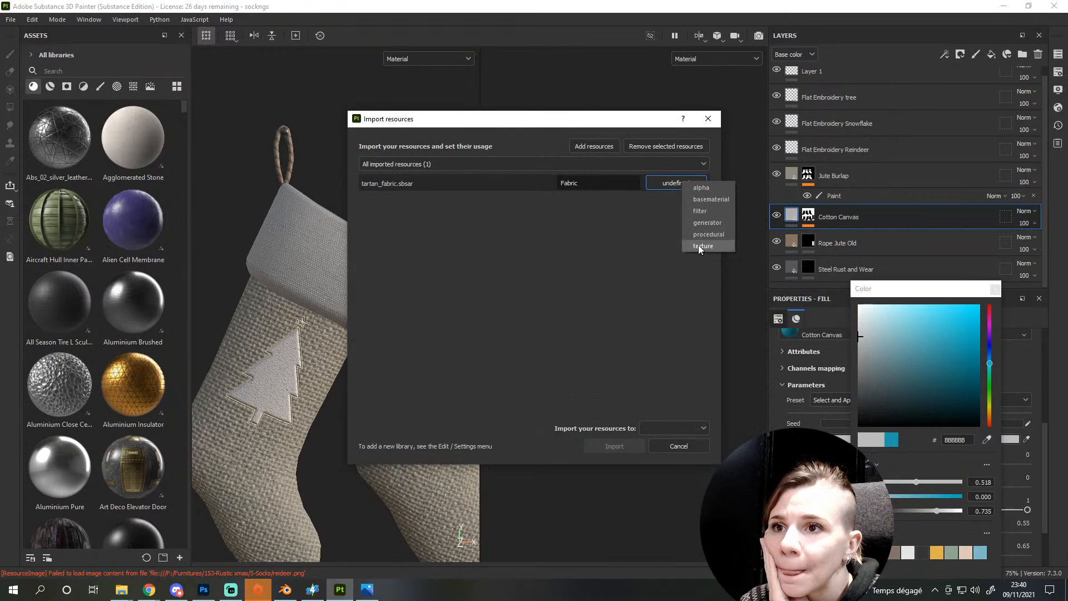
left_click(706, 198)
left_click(668, 429)
left_click(667, 465)
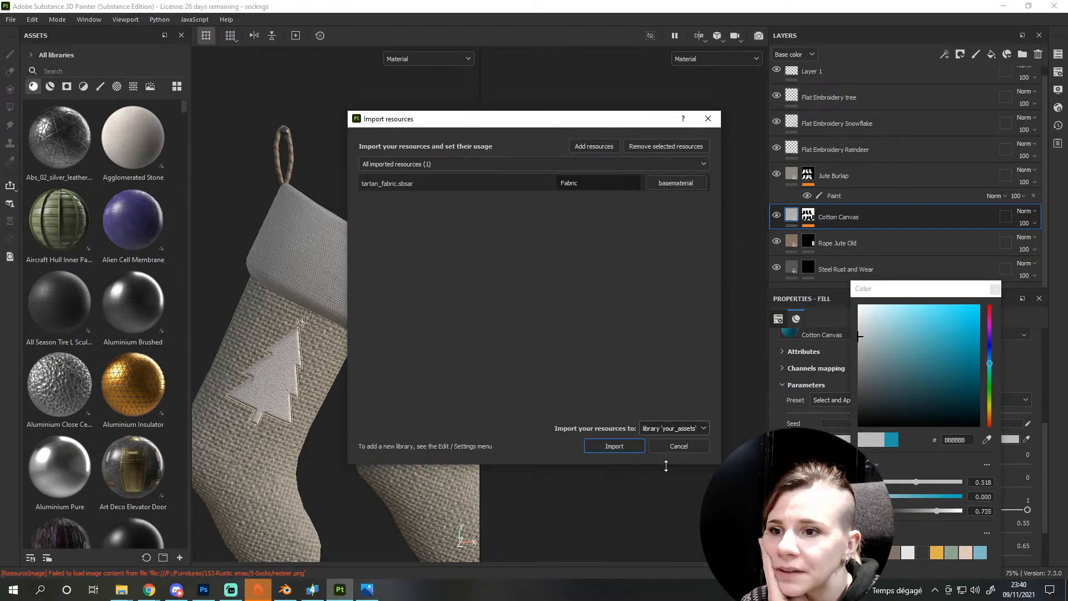
left_click(614, 446)
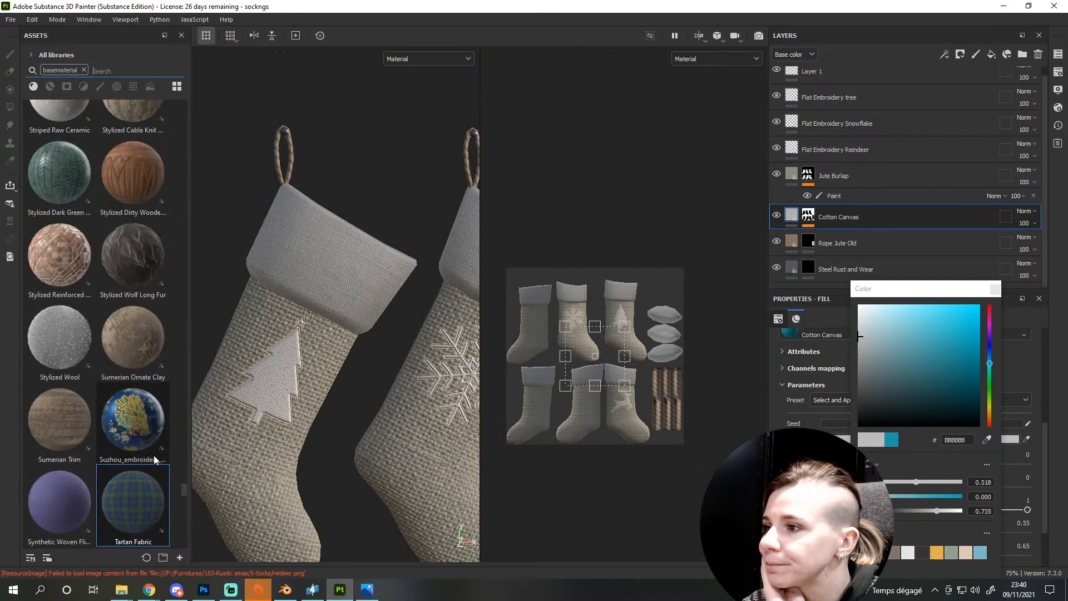
Add the Tartan Fabric material as a fill layer between Flat Embroidery Reindeer and Jute Burlap
left_click_drag(133, 501, 839, 99)
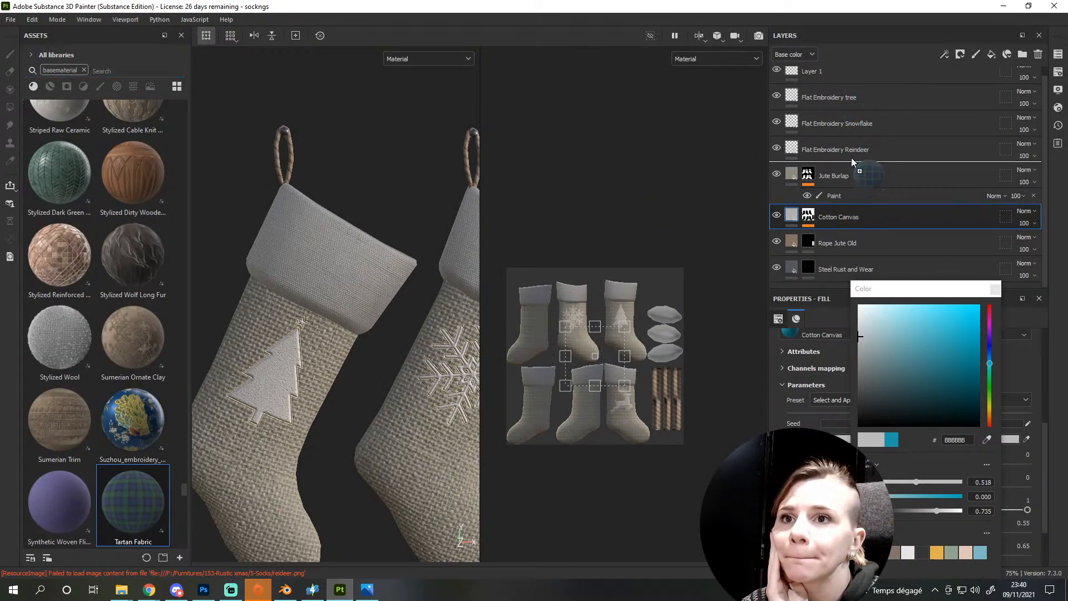
left_click_drag(852, 154, 852, 154)
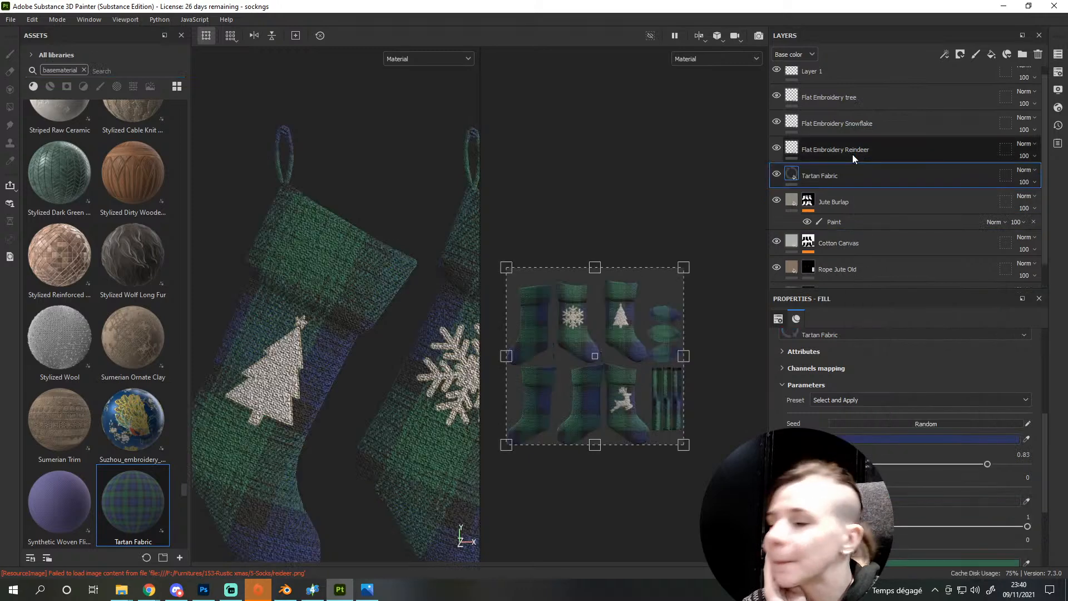
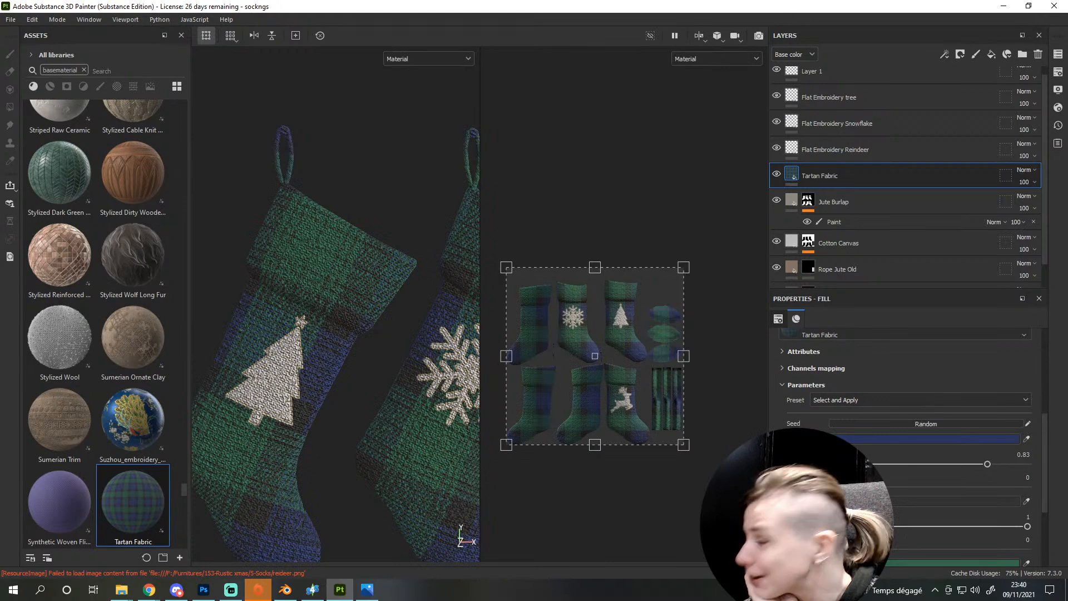
Add a black mask to the Tartan Fabric layer
scroll(320, 277, "down", 3)
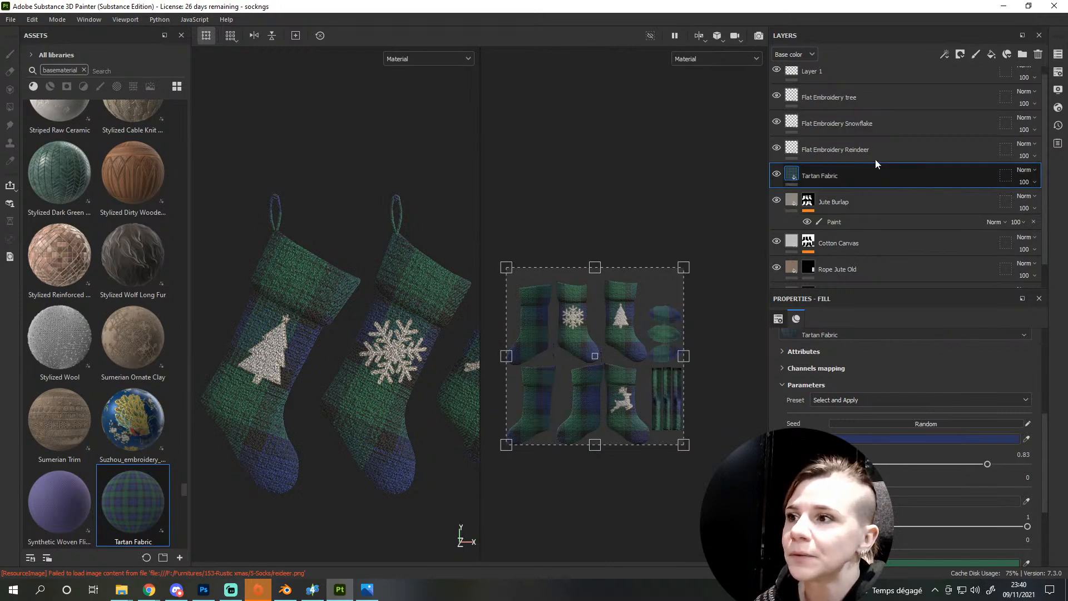
scroll(507, 298, "up", 5)
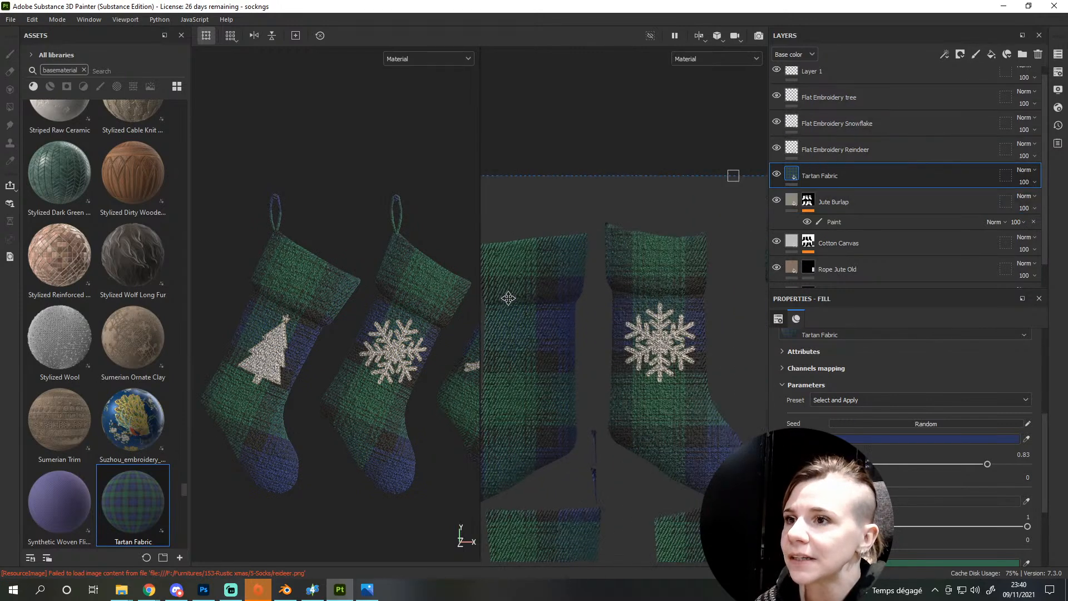
middle_click_drag(544, 272, 615, 277)
right_click(834, 172)
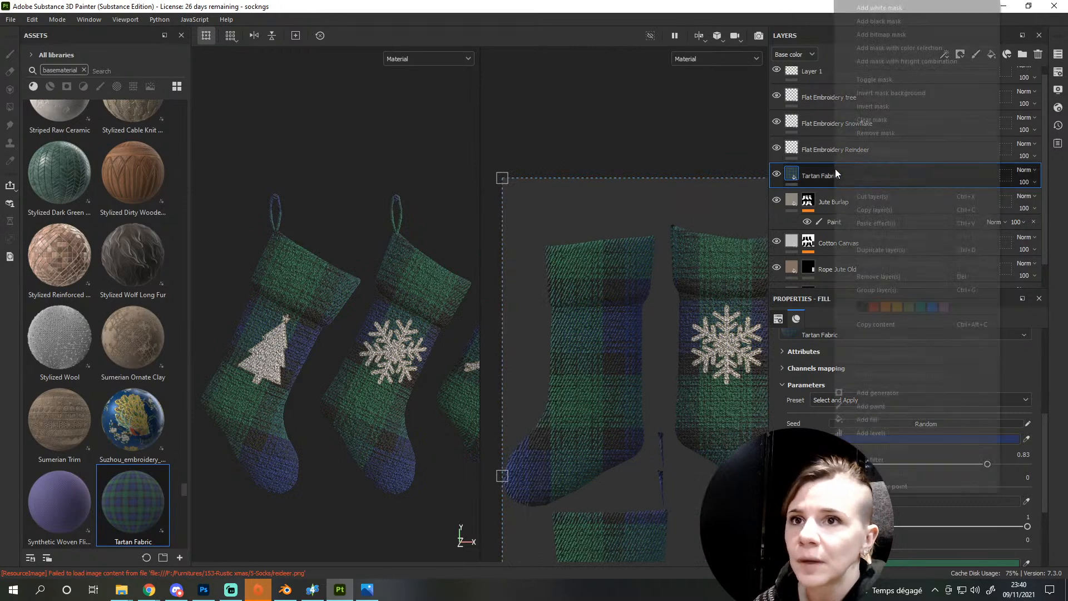
left_click(888, 35)
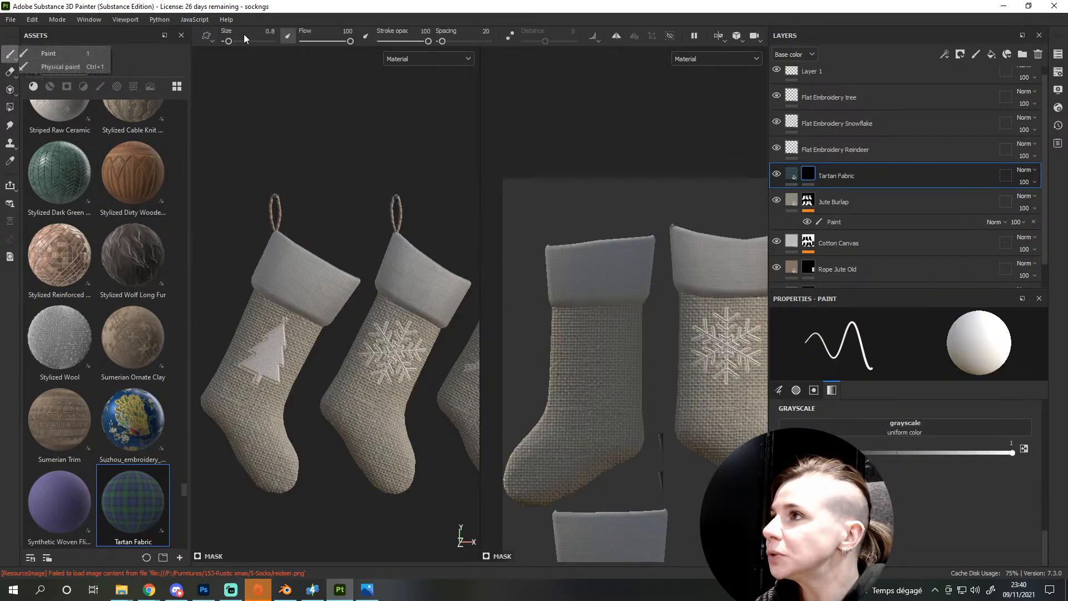
With a brush size of 5.72, paint overlapping straight strokes on the Tartan Fabric mask across the plain stocking side's cuff to form a band
left_click_drag(229, 41, 236, 41)
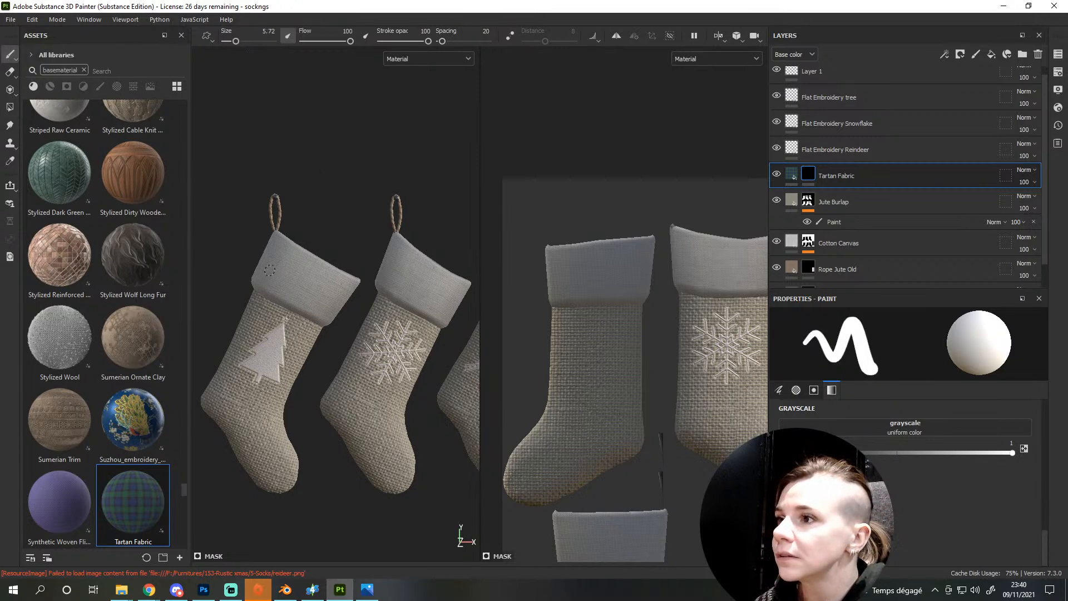
scroll(269, 270, "up", 3)
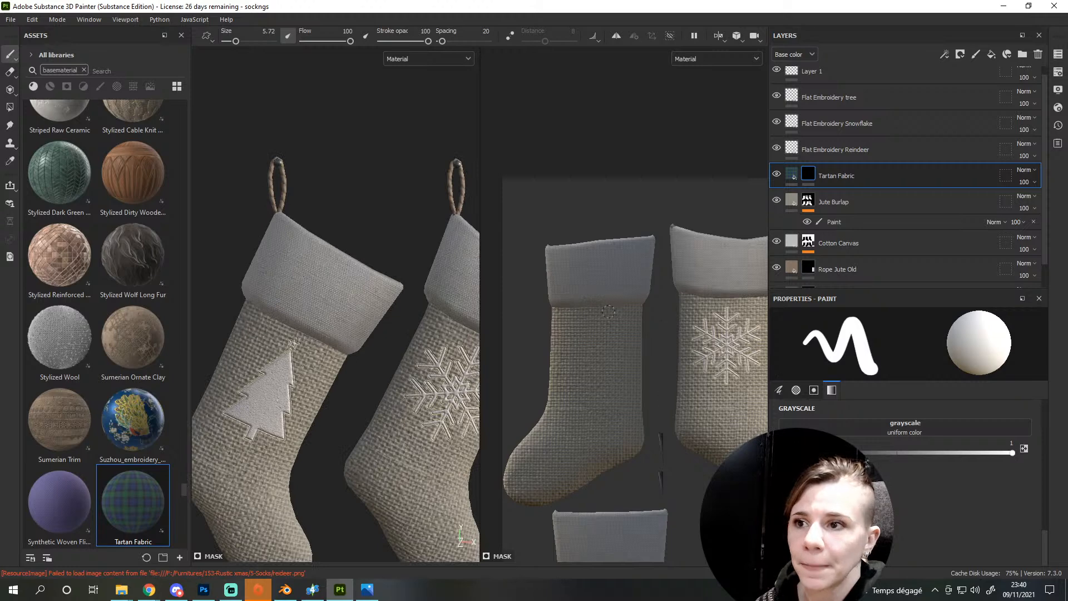
scroll(962, 504, "down", 3)
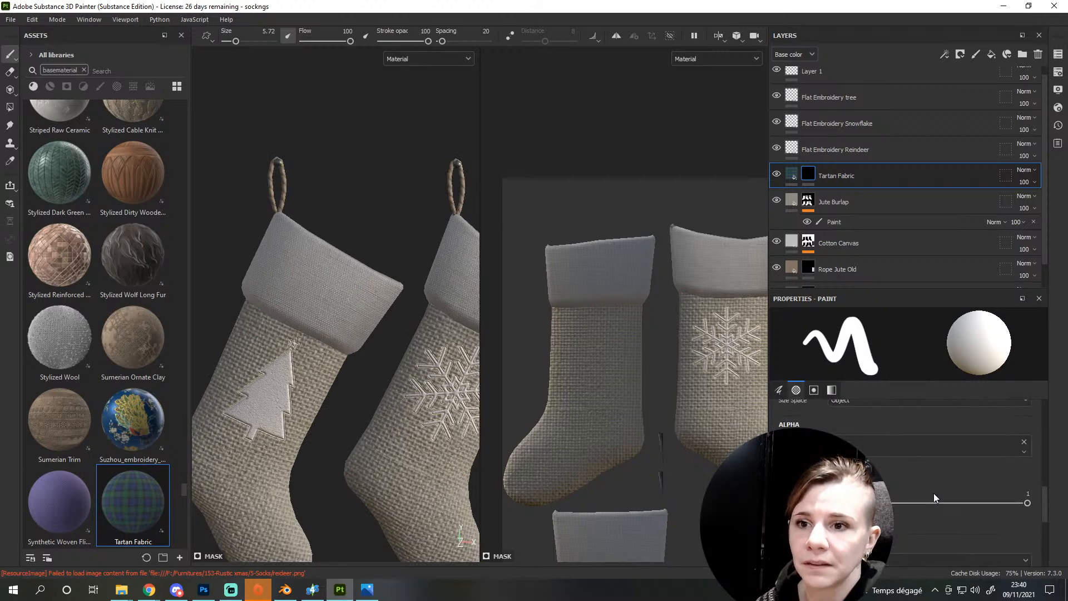
scroll(548, 299, "up", 5)
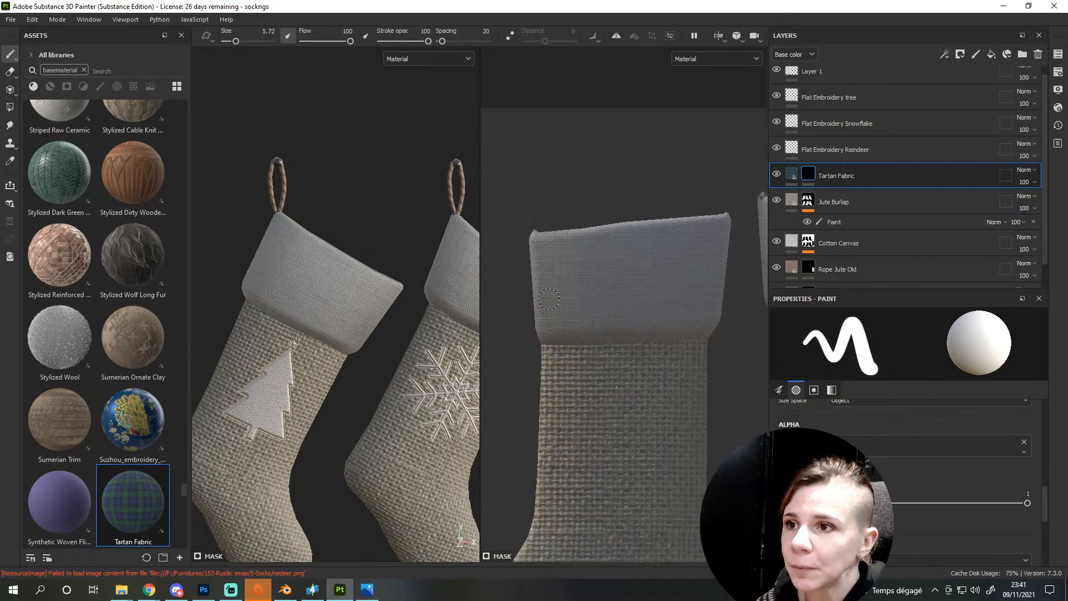
left_click(529, 274)
left_click(731, 263, "shift")
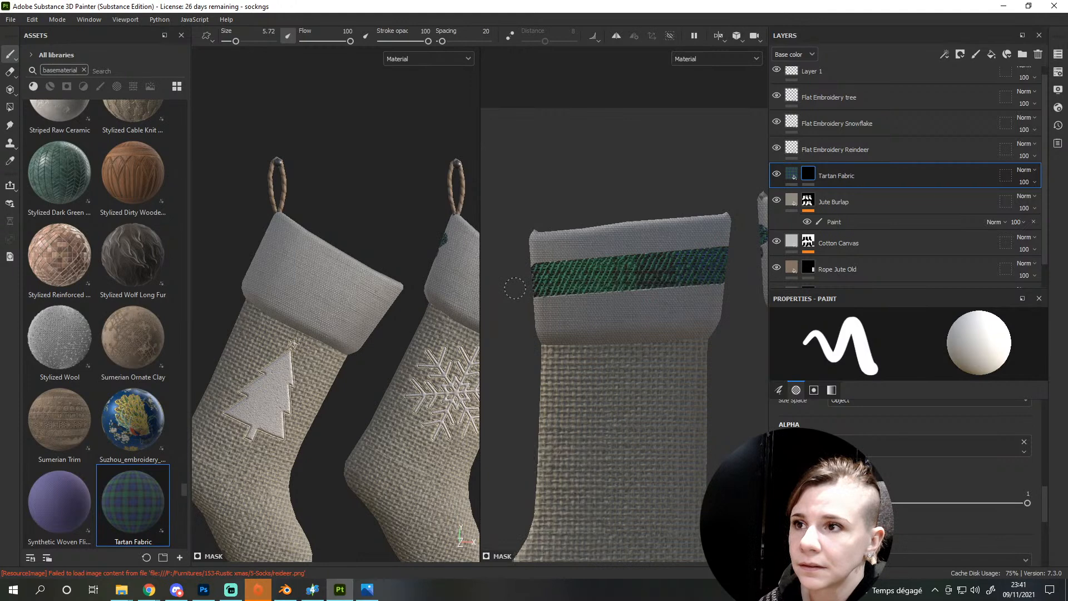
scroll(601, 373, "down", 3)
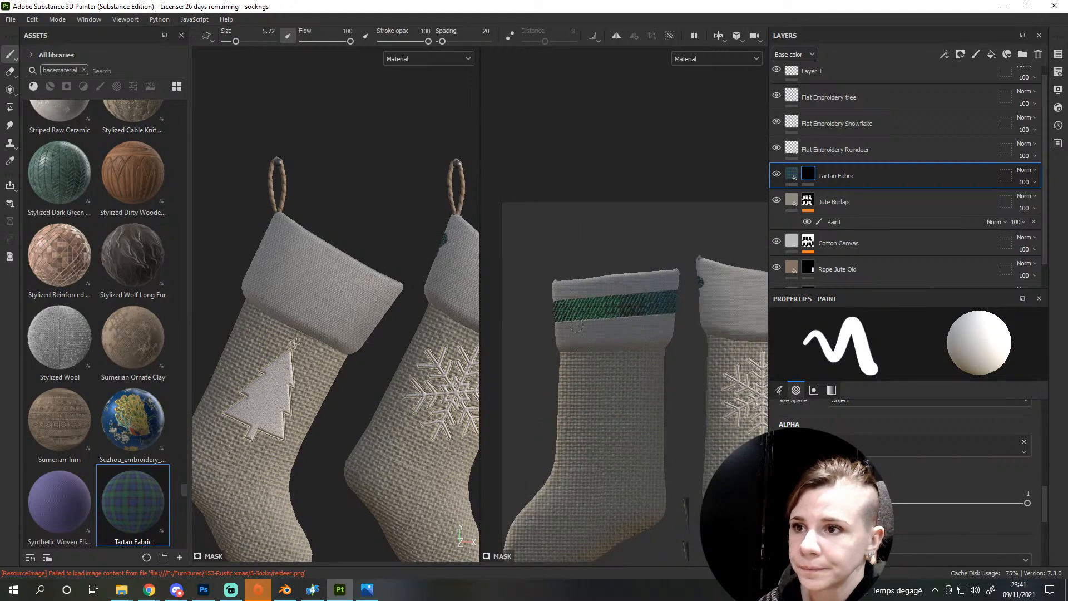
left_click(674, 313, "shift")
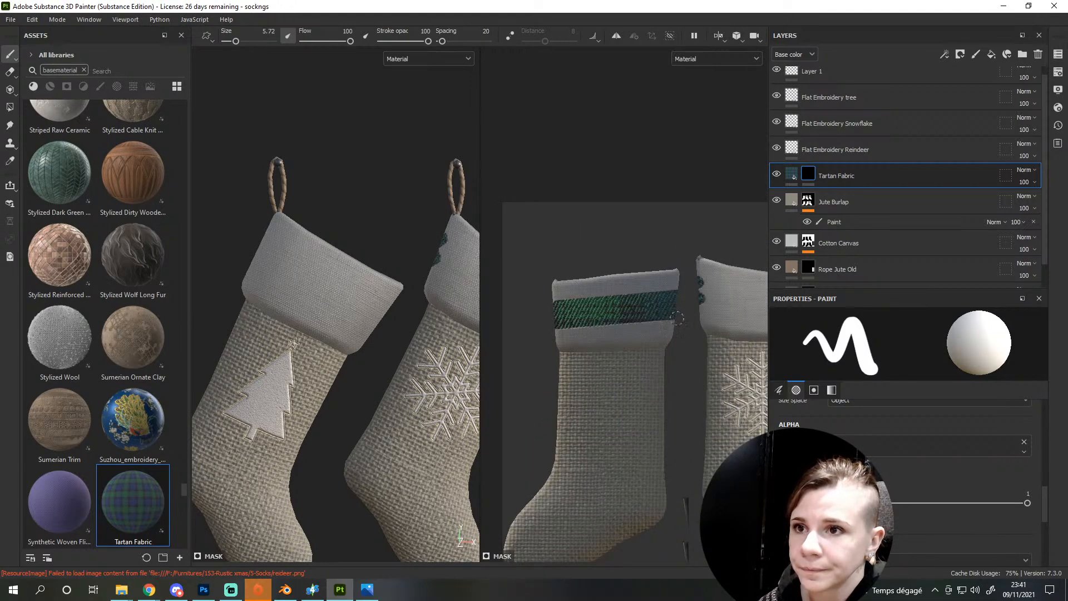
left_click(549, 326, "shift")
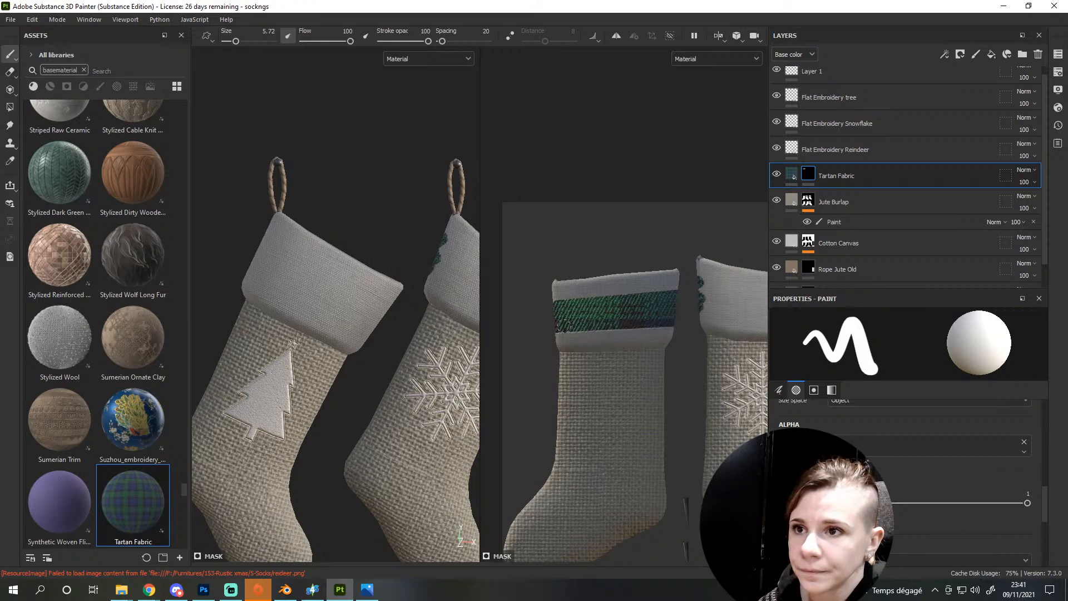
left_click(676, 323, "shift")
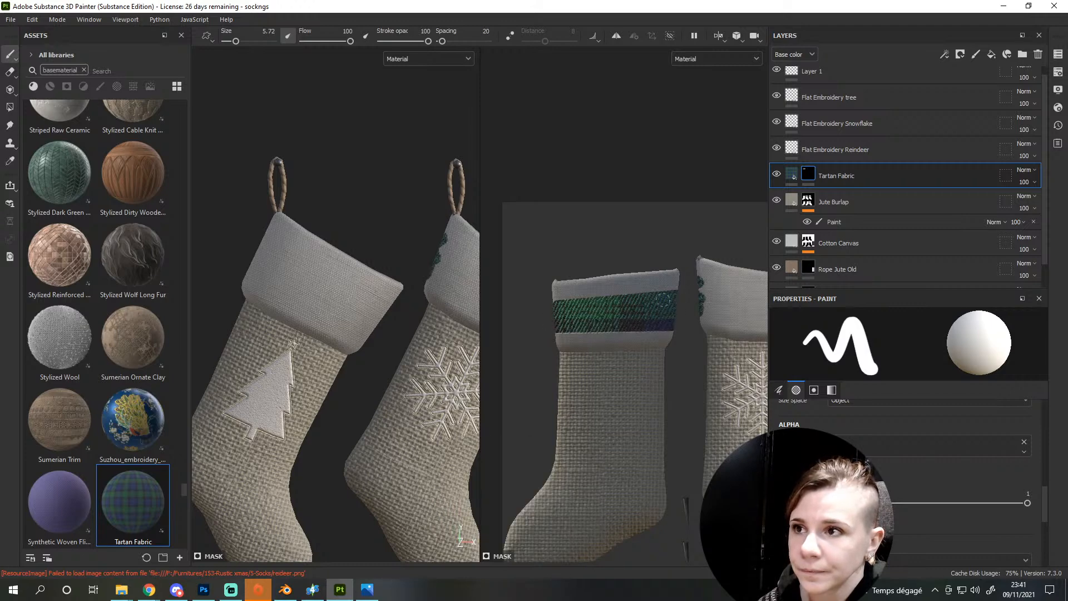
Continue the tartan band across the snowflake stocking's cuff with straight strokes on the mask
scroll(373, 333, "down", 3)
mouse_move(353, 352)
left_mouse_down("alt")
mouse_move(425, 377)
mouse_move(544, 344)
mouse_move(493, 347)
mouse_move(432, 382)
mouse_move(356, 368)
left_mouse_up("alt")
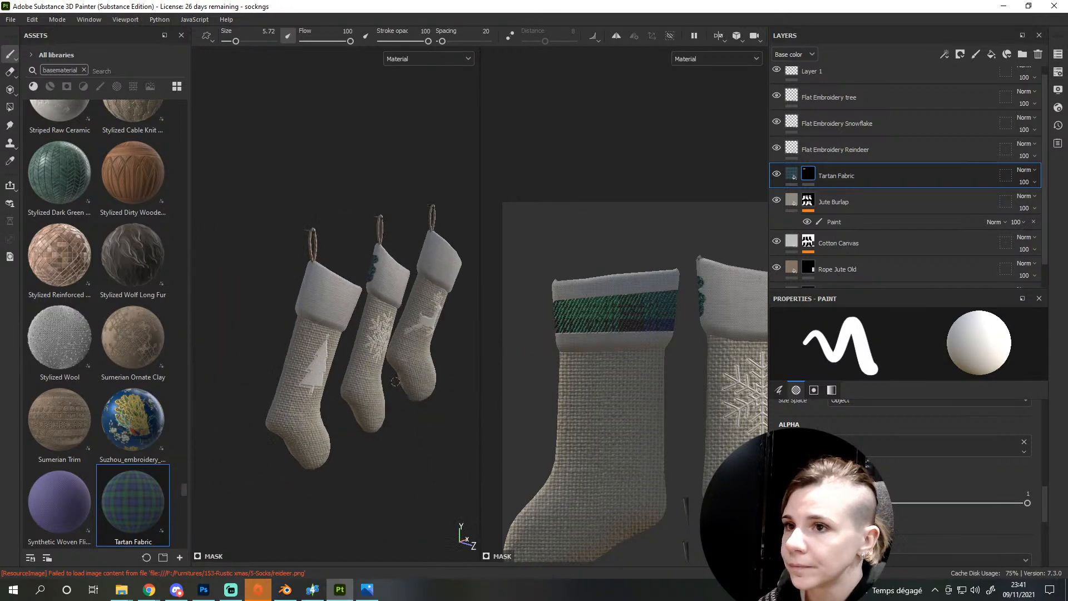
middle_click_drag(688, 327, 538, 357, "alt")
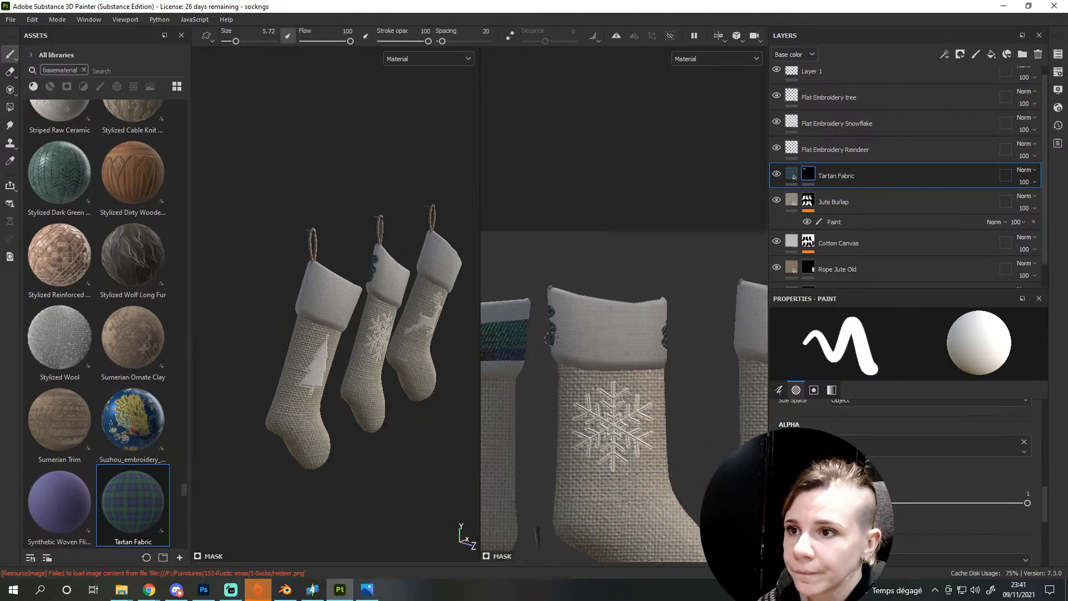
left_click(557, 340)
left_click(668, 343, "shift")
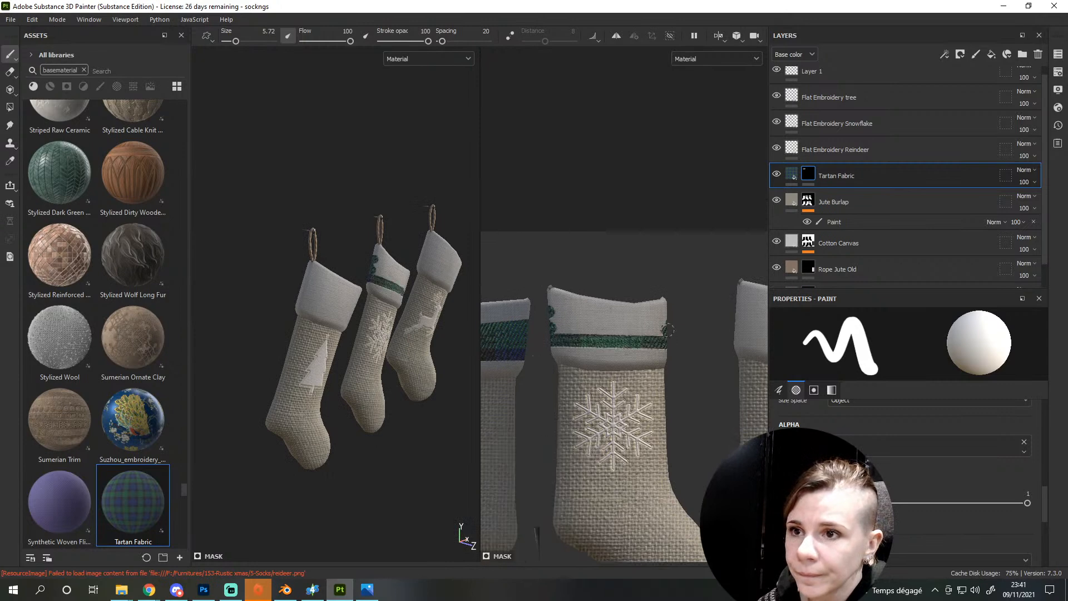
left_click(548, 310, "shift")
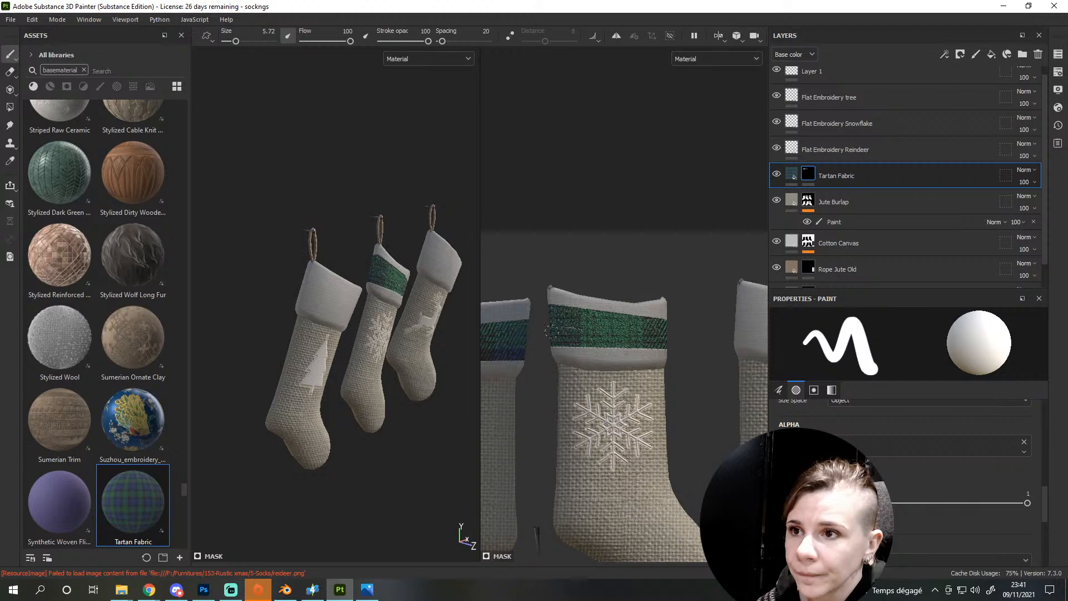
Trim the upper edge of the snowflake stocking's tartan band by painting the mask with grayscale 0 at brush size 2
left_click_drag(387, 309, 310, 293, "alt")
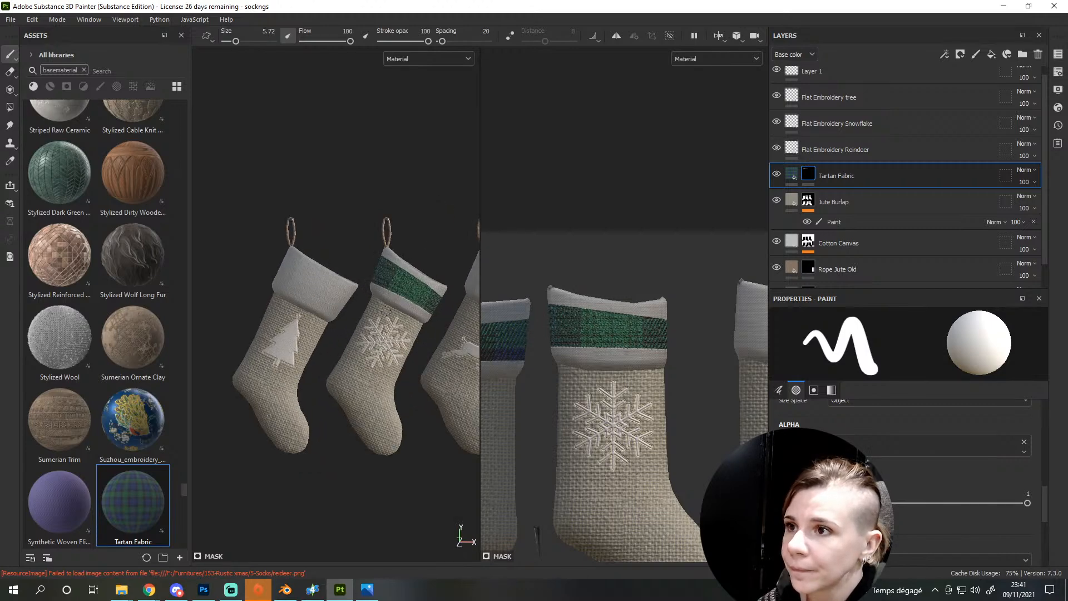
middle_click_drag(387, 309, 313, 316, "alt")
scroll(314, 311, "up", 5)
left_click_drag(328, 291, 319, 292, "alt")
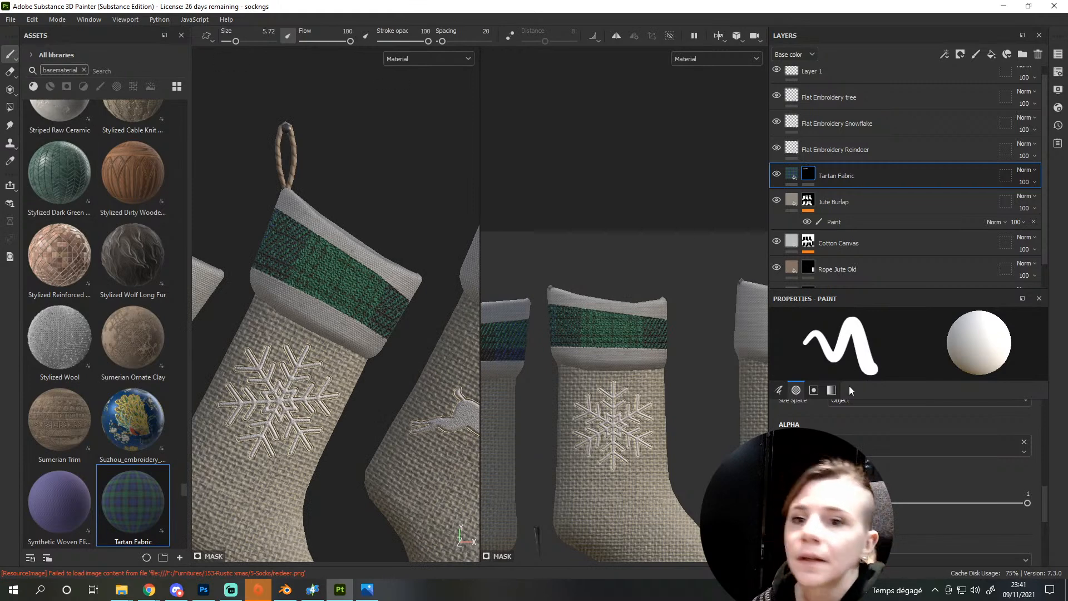
left_click(831, 390)
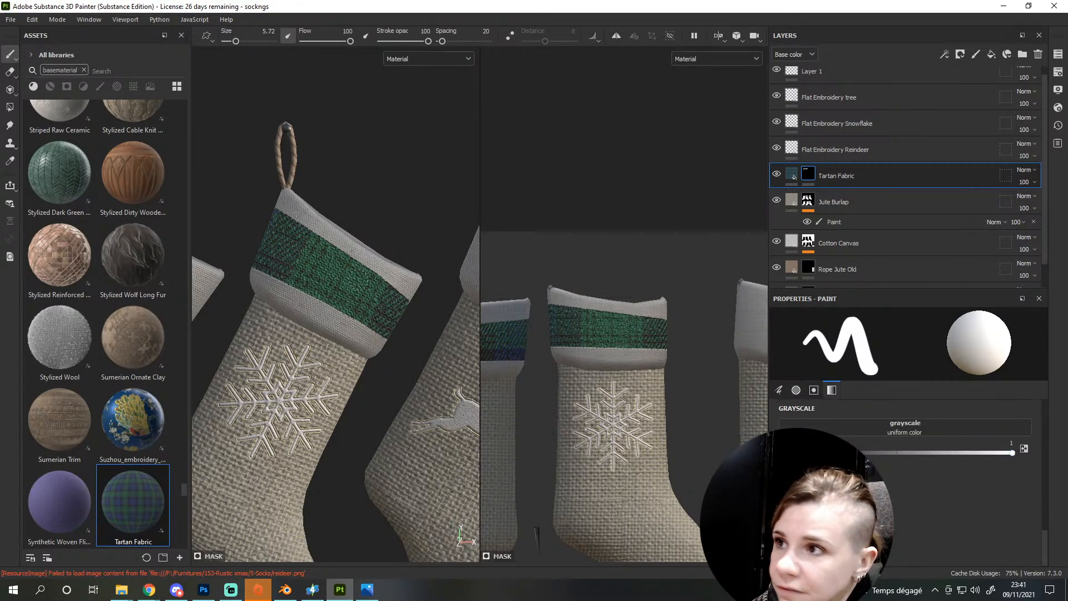
left_click_drag(1012, 453, 771, 434)
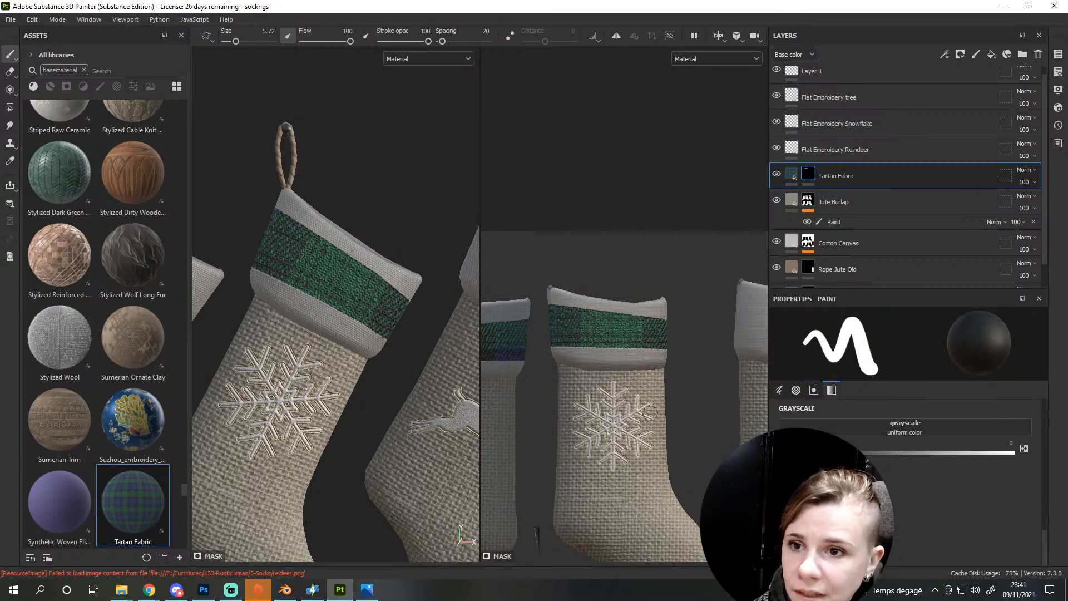
scroll(307, 284, "up", 3)
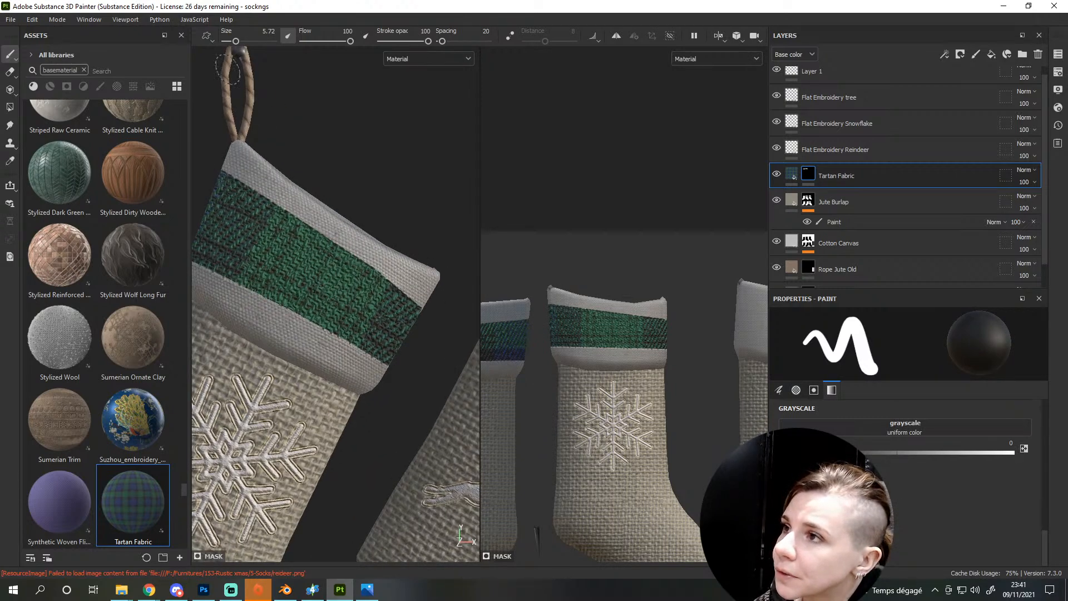
left_click(260, 31)
type("2")
key("Return")
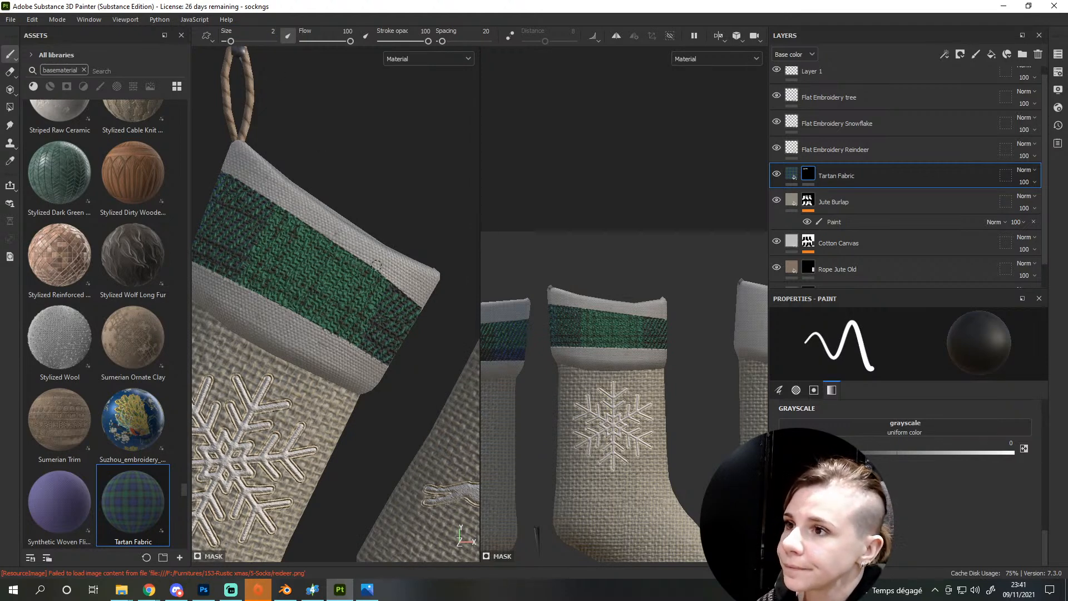
key("shift")
left_click(337, 246, "shift")
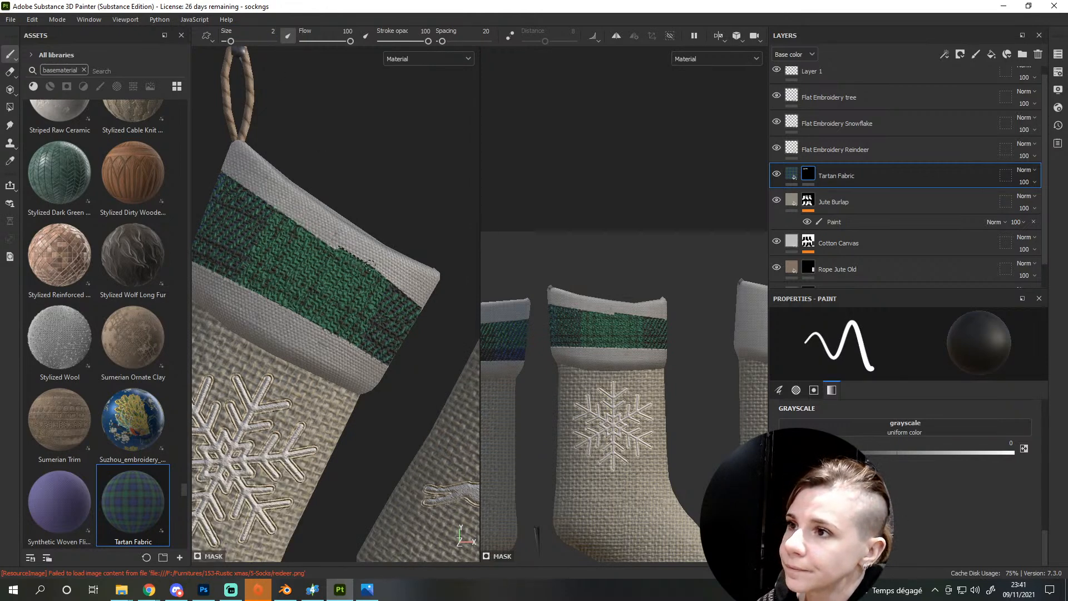
left_click_drag(412, 293, 325, 347, "alt")
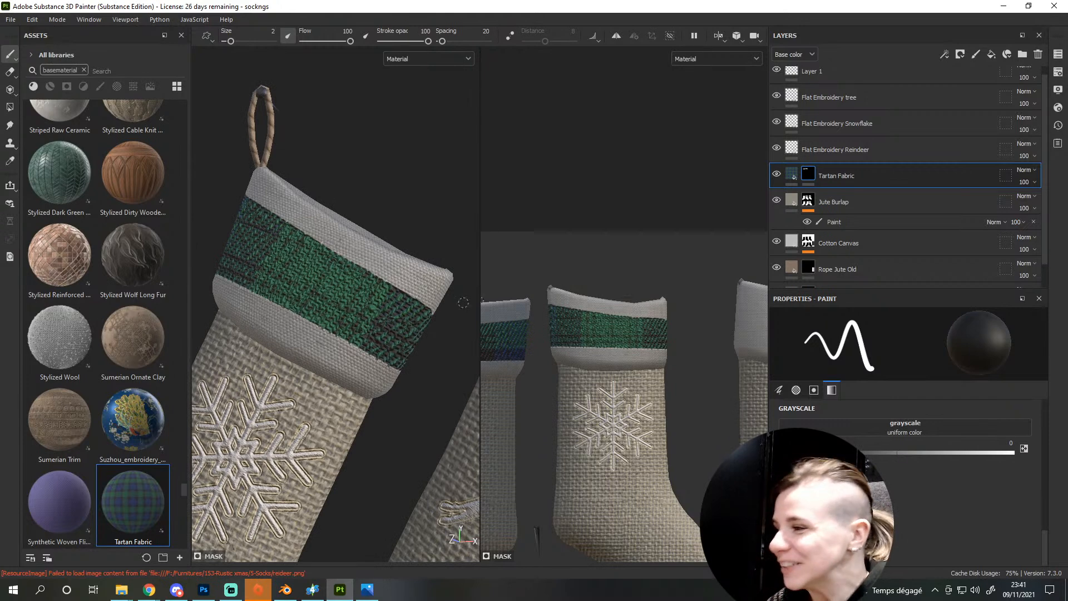
Set the Tartan Fabric fill's UV scale to 3
left_click(823, 181)
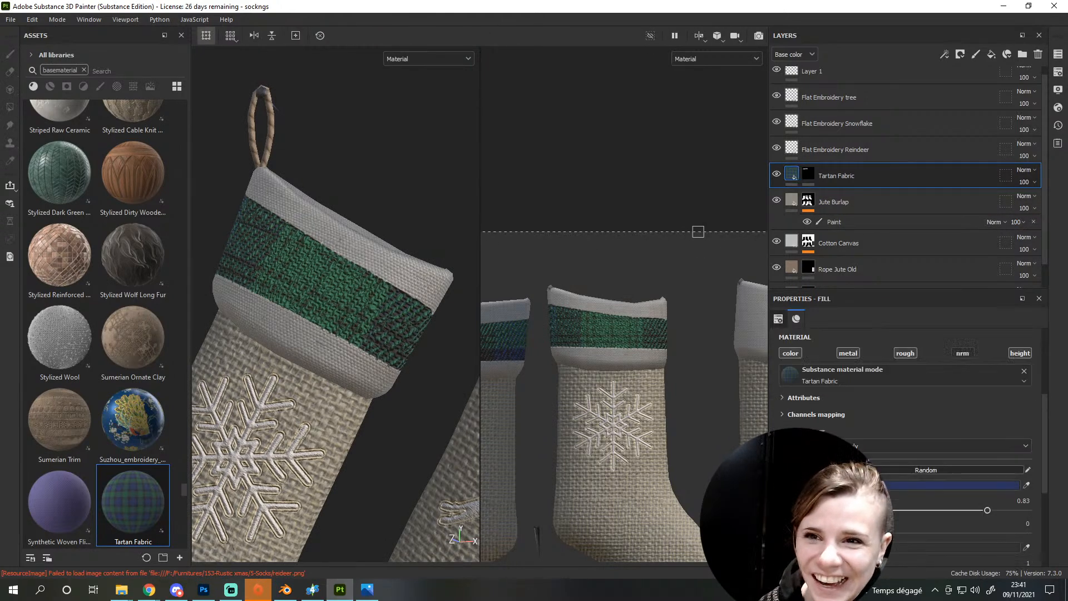
scroll(890, 390, "up", 3)
left_click(904, 366)
type("3")
key("Return")
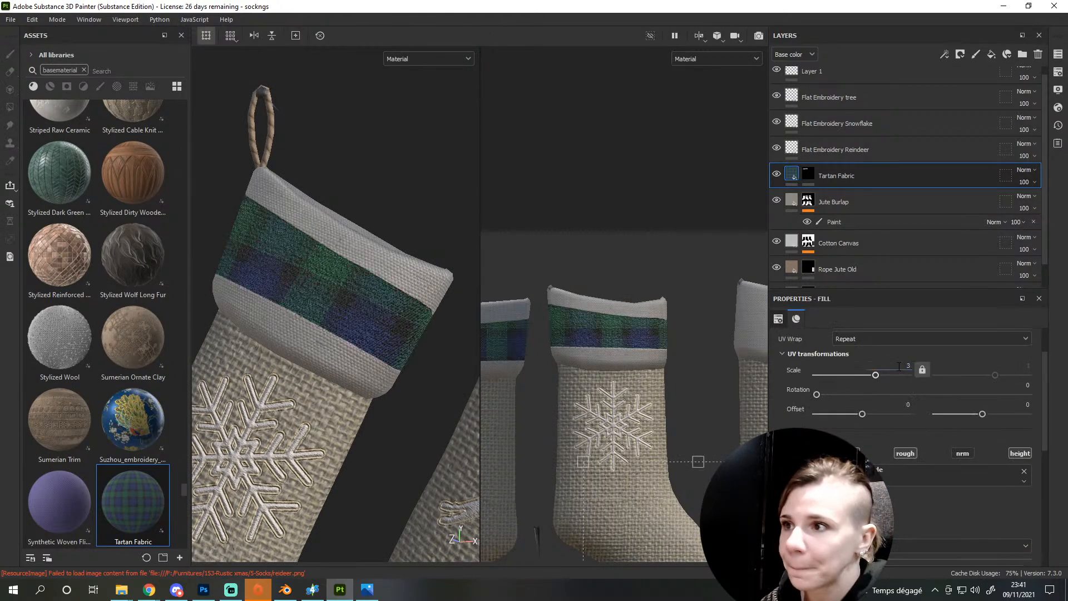
Recolour the tartan's Yarn Color 01 to light grey CECECE and Yarn Color 02 to mid grey 626262
key("f")
scroll(953, 425, "down", 5)
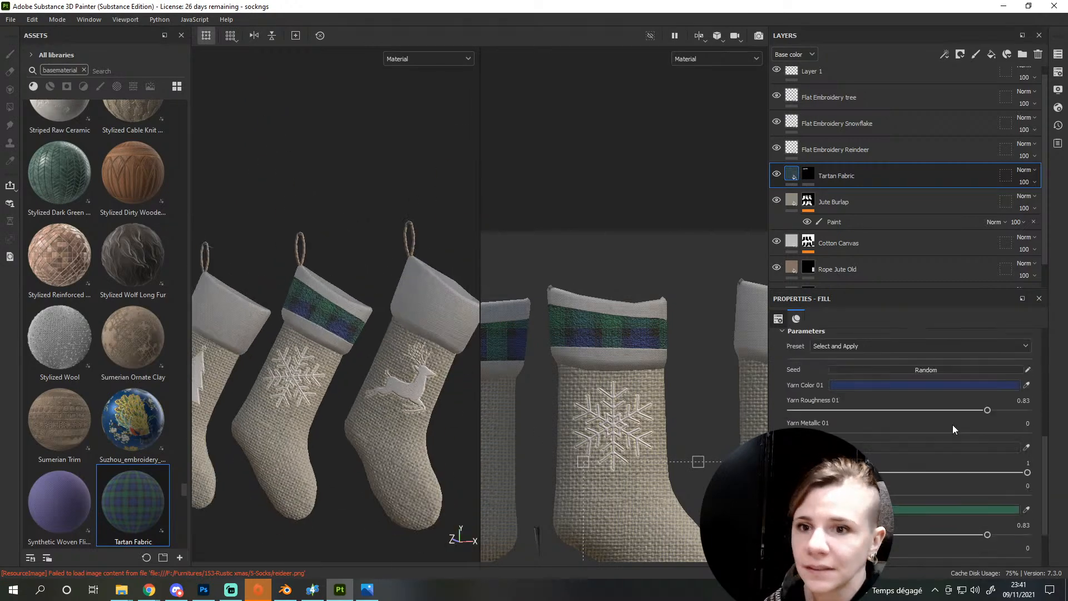
scroll(870, 443, "up", 2)
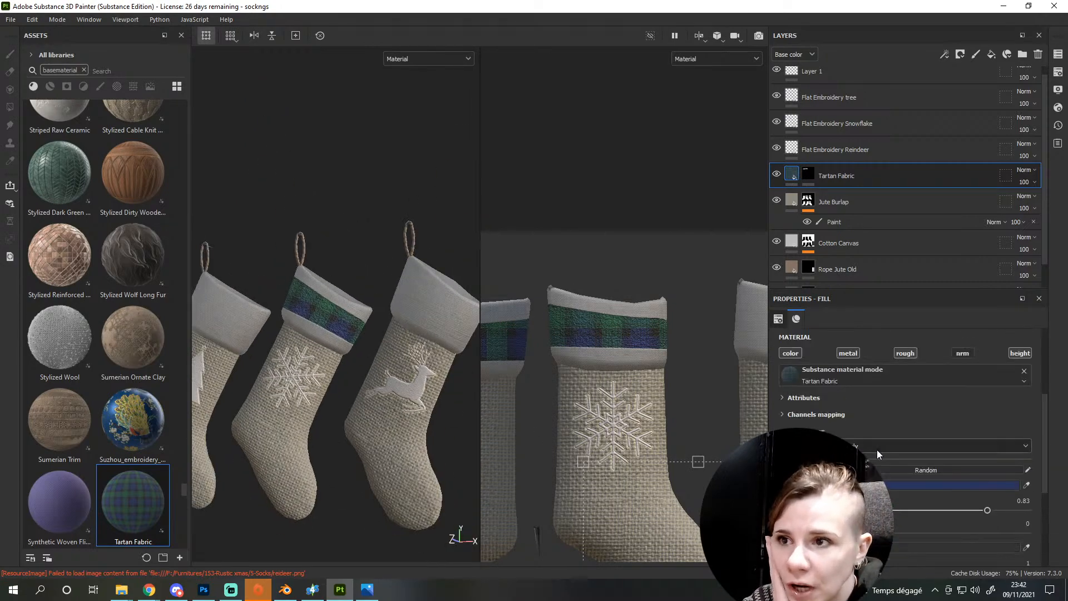
left_click(901, 485)
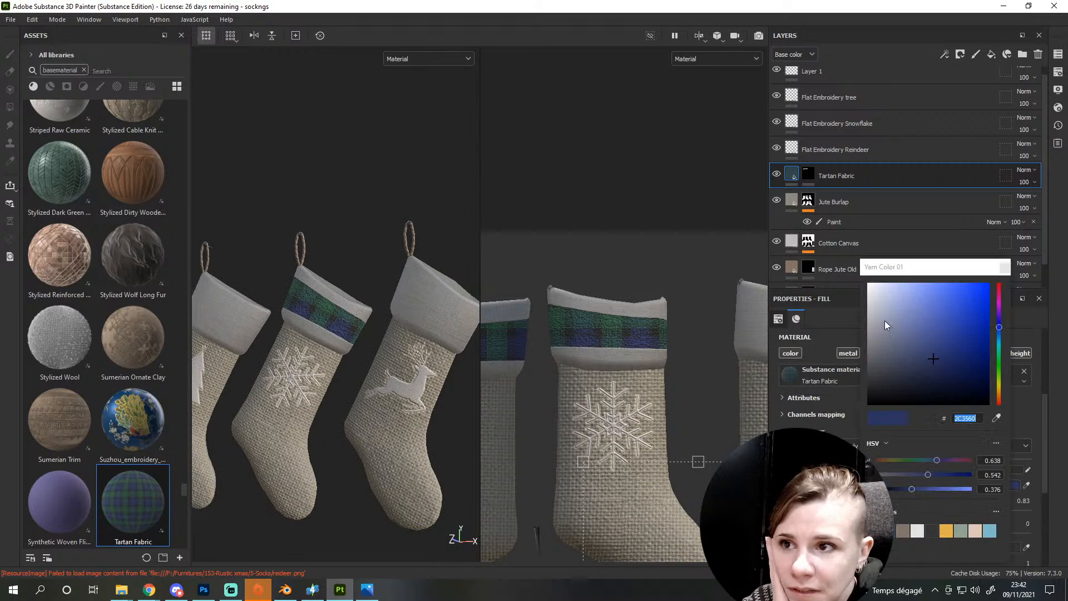
left_click_drag(884, 320, 869, 306)
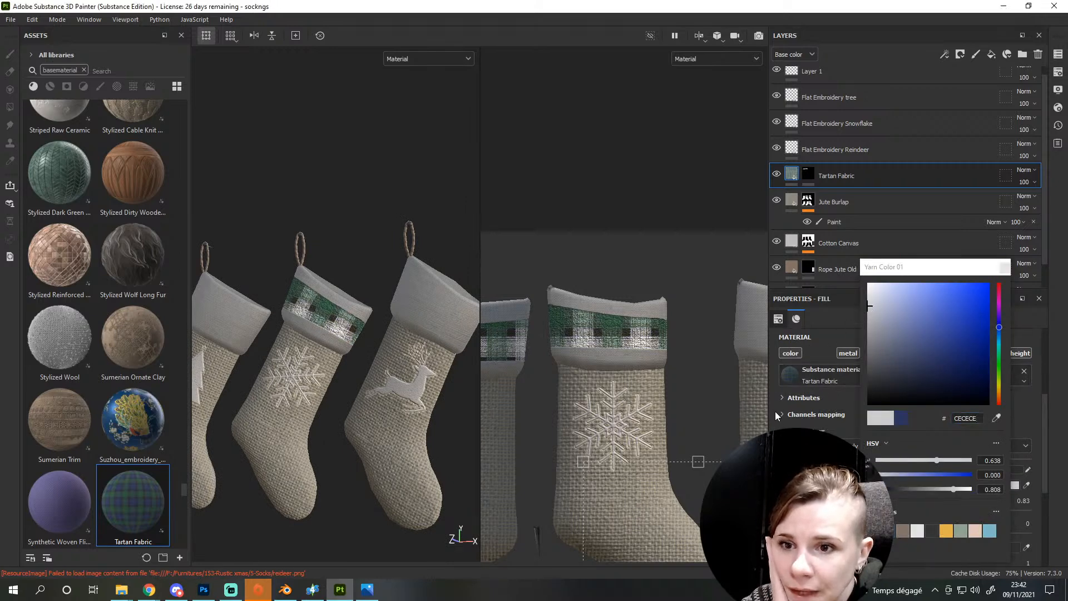
scroll(817, 400, "down", 2)
left_click(847, 447)
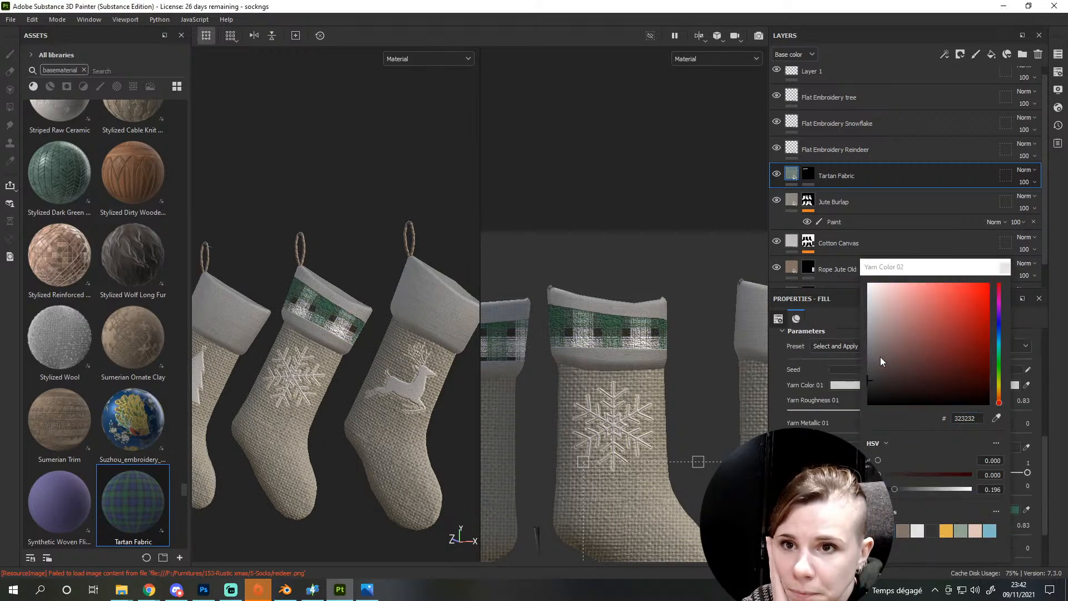
left_click_drag(880, 361, 860, 357)
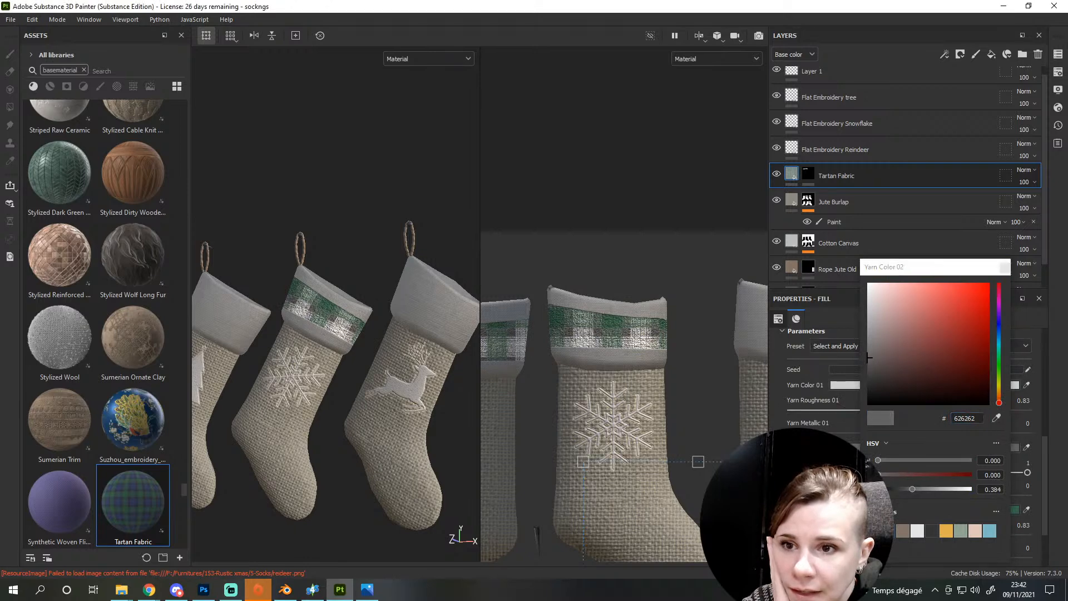
Change the tartan's Yarn Color 03 to a muted beige, 9C8D7B
left_click(848, 510)
left_click(997, 393)
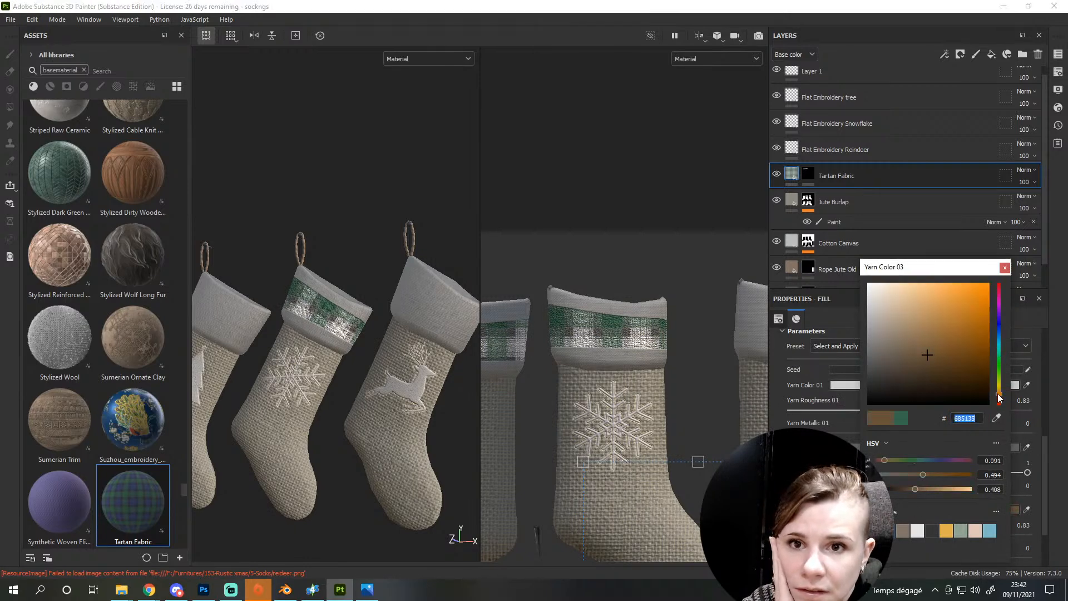
left_click_drag(907, 319, 894, 332)
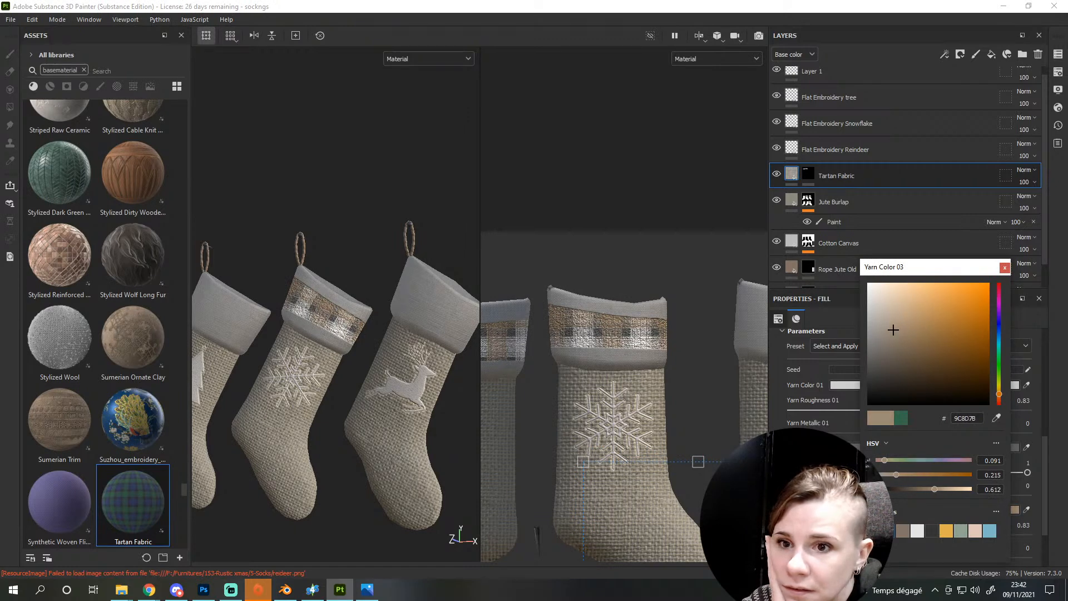
Lighten the tartan's Yarn Color 02 to grey 707070
scroll(834, 478, "down", 2)
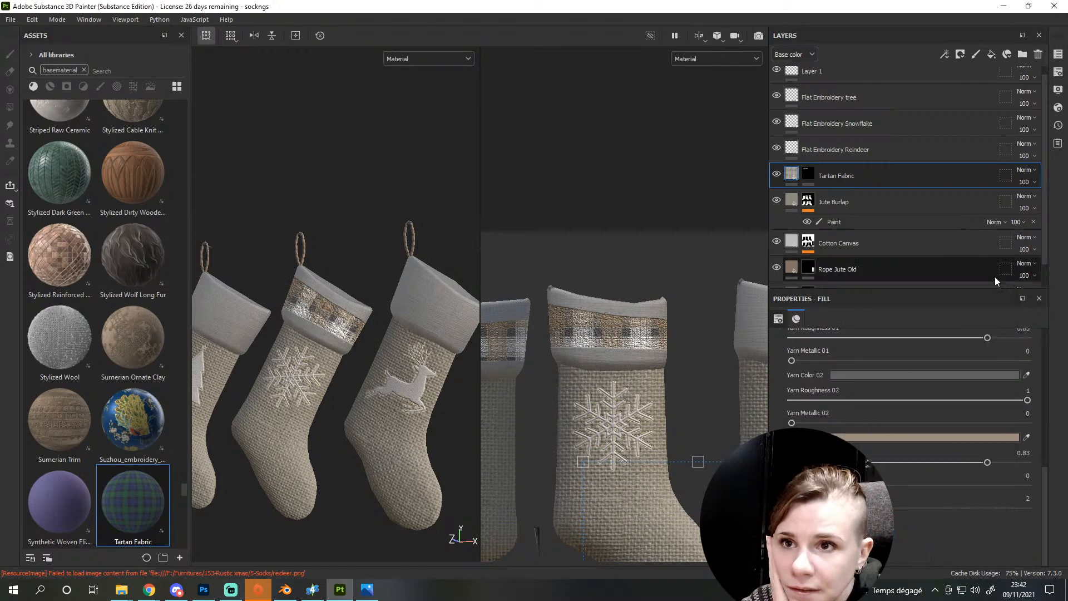
left_click(866, 376)
mouse_move(880, 366)
left_mouse_down()
mouse_move(872, 357)
mouse_move(867, 373)
left_mouse_up()
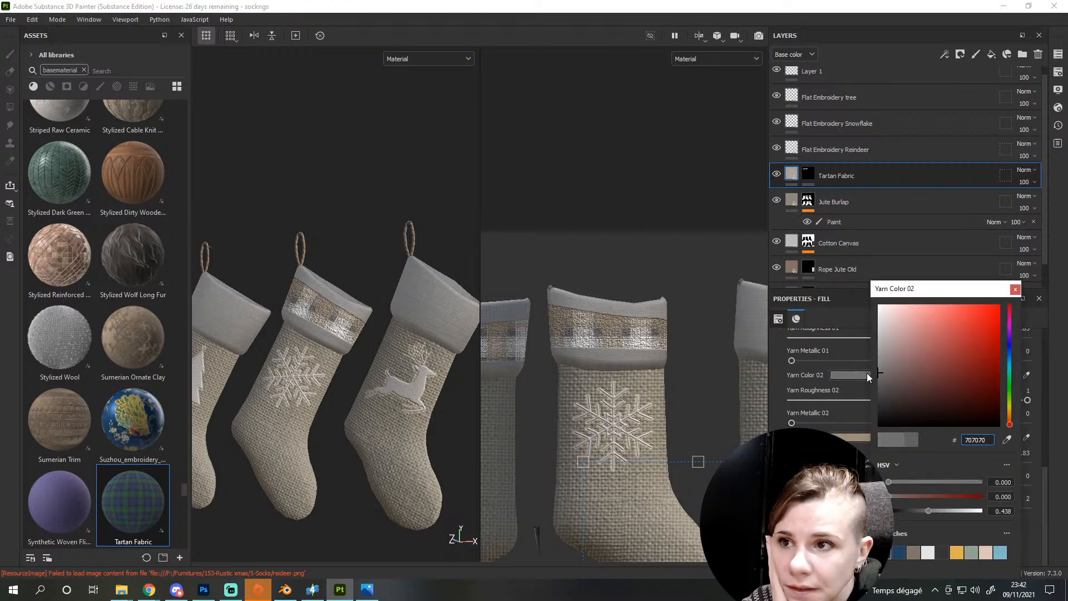
left_click(1015, 289)
Lower the Tartan Fabric's height range to 0.24 in its technical parameters and check the weave on the snowflake stocking's cuff
scroll(907, 423, "down", 5)
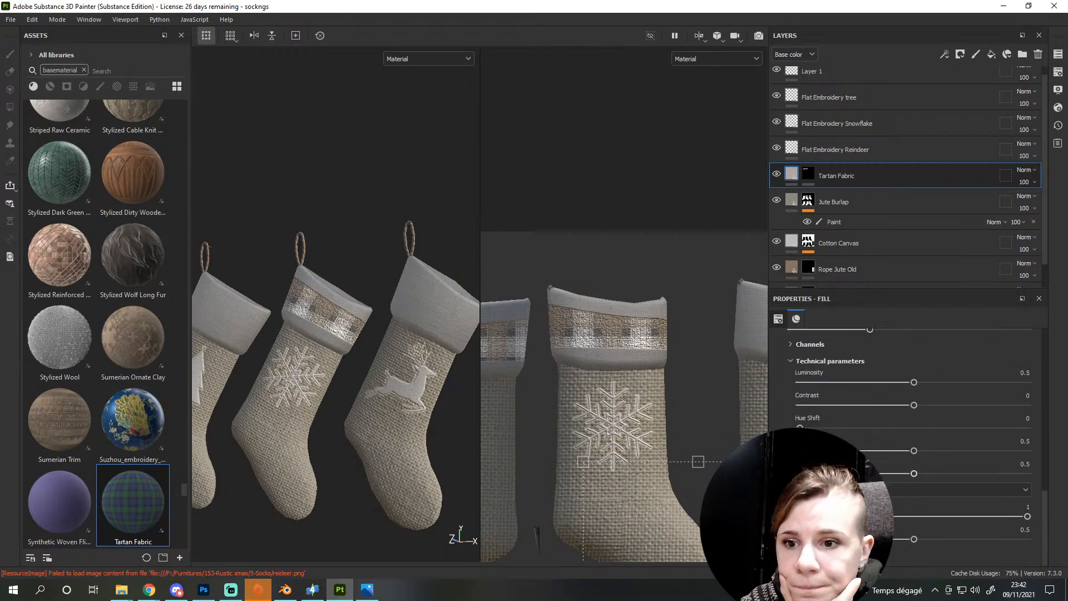
left_click_drag(822, 516, 837, 516)
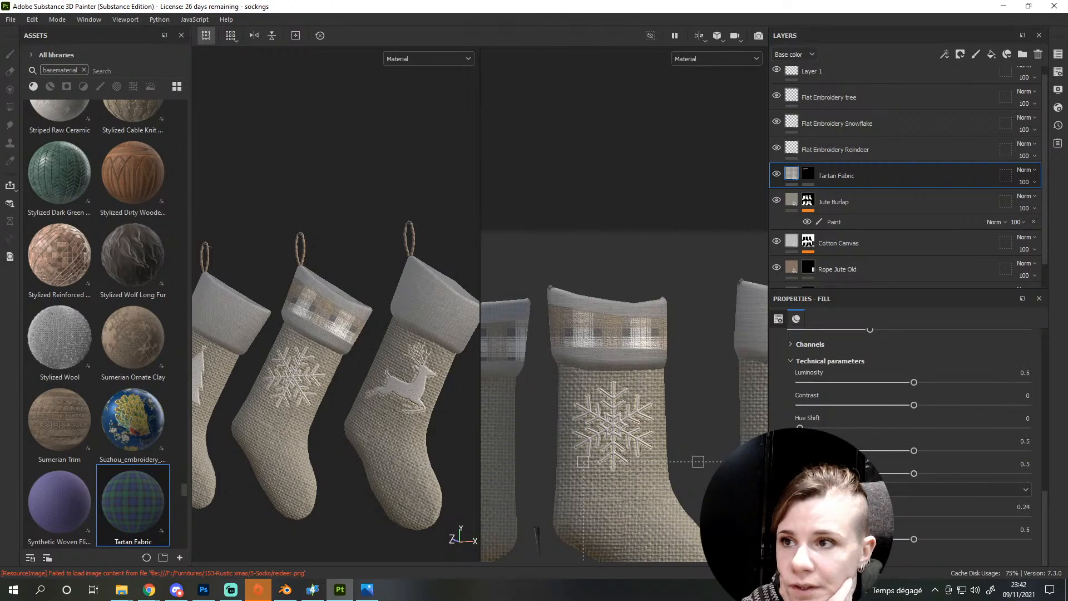
scroll(628, 311, "up", 5)
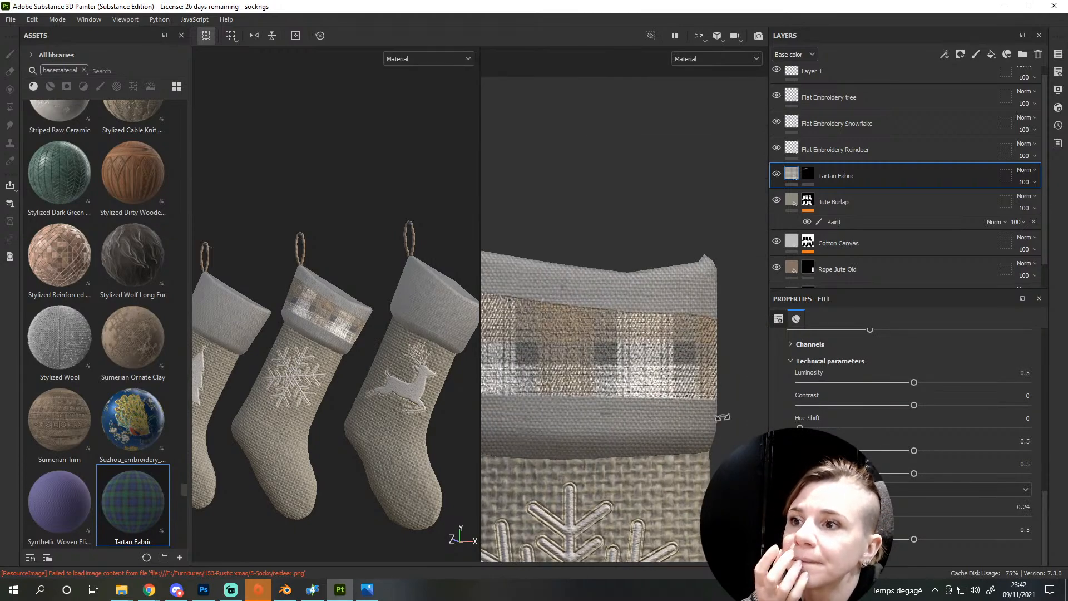
scroll(624, 368, "down", 5)
scroll(920, 463, "up", 5)
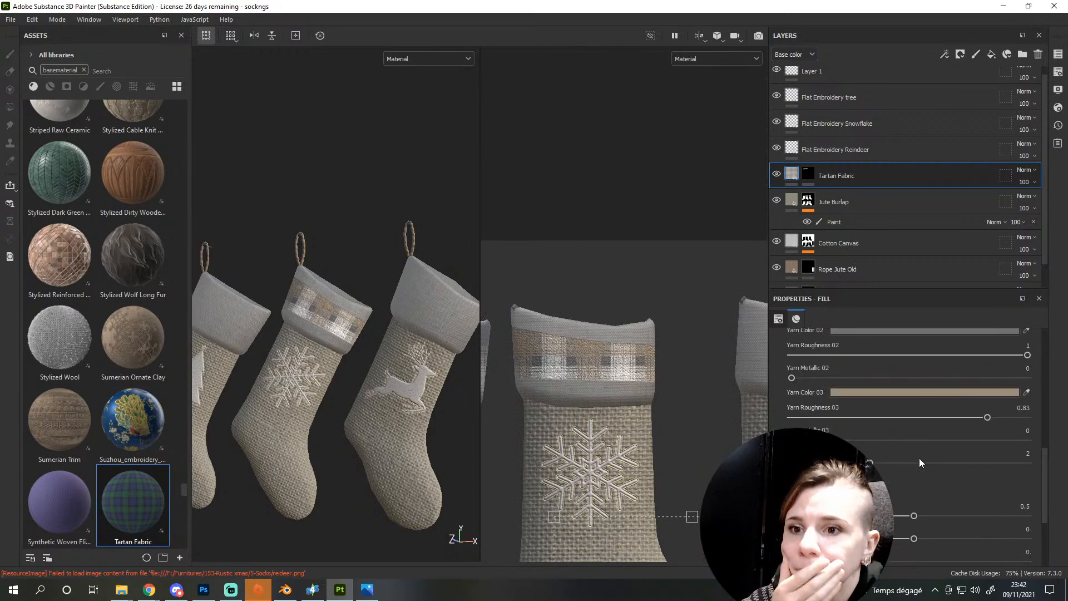
Set the Tartan Fabric fill's UV scale to 1
scroll(918, 468, "up", 2)
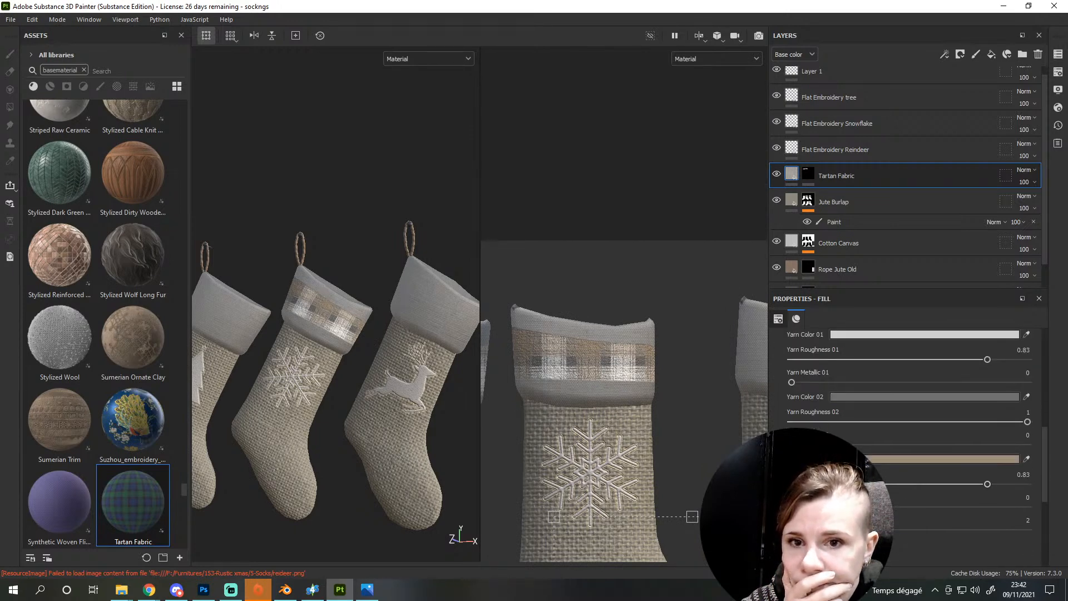
scroll(915, 477, "up", 2)
scroll(886, 412, "up", 2)
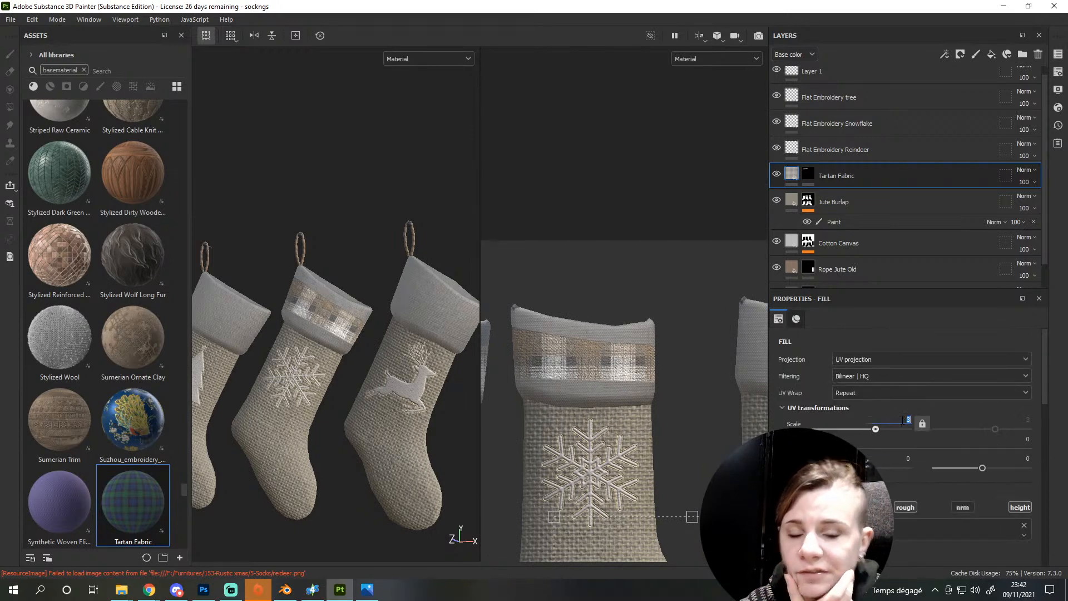
type("1")
key("Return")
Raise the tartan's whole-number pattern setting below Yarn Metallic 03 to 4
scroll(927, 433, "down", 6)
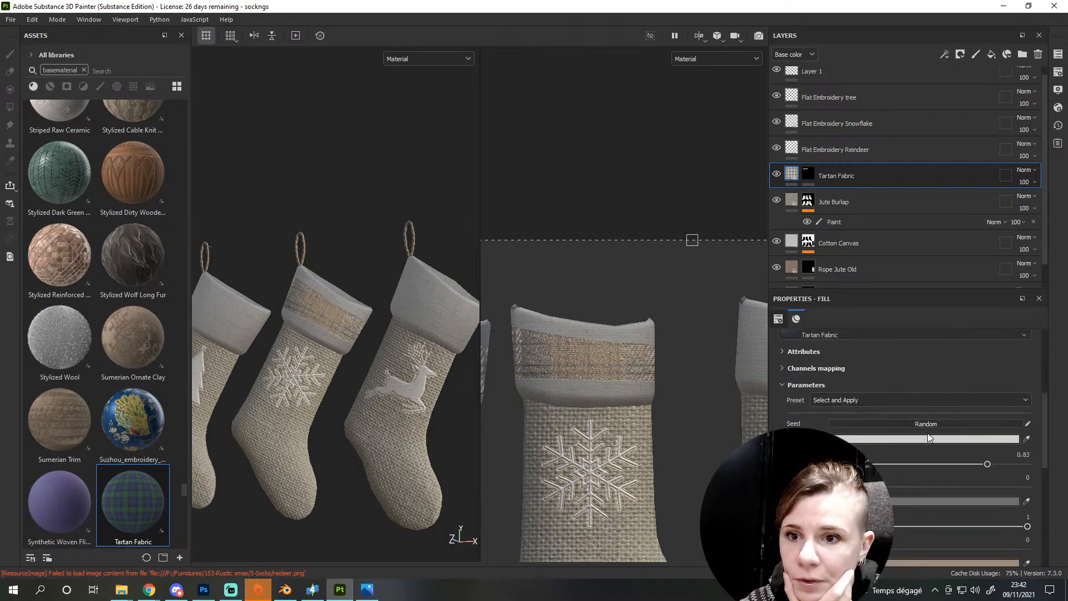
scroll(912, 412, "down", 1)
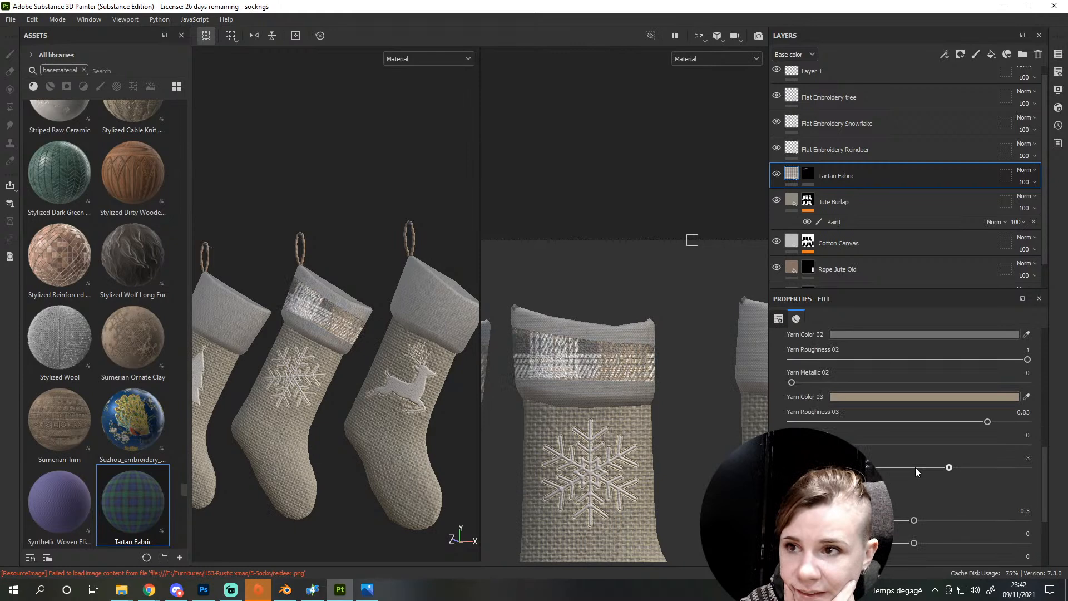
left_click(1009, 469)
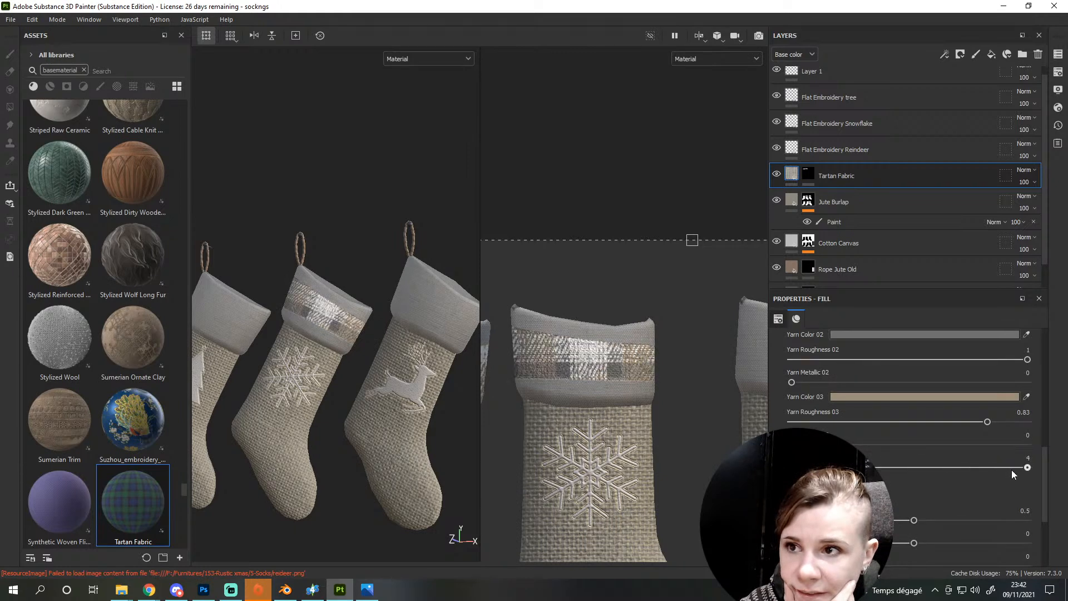
Set the Tartan Fabric fill's UV scale to 2 and shift its offset to about -0.003 and -0.019
scroll(975, 490, "up", 2)
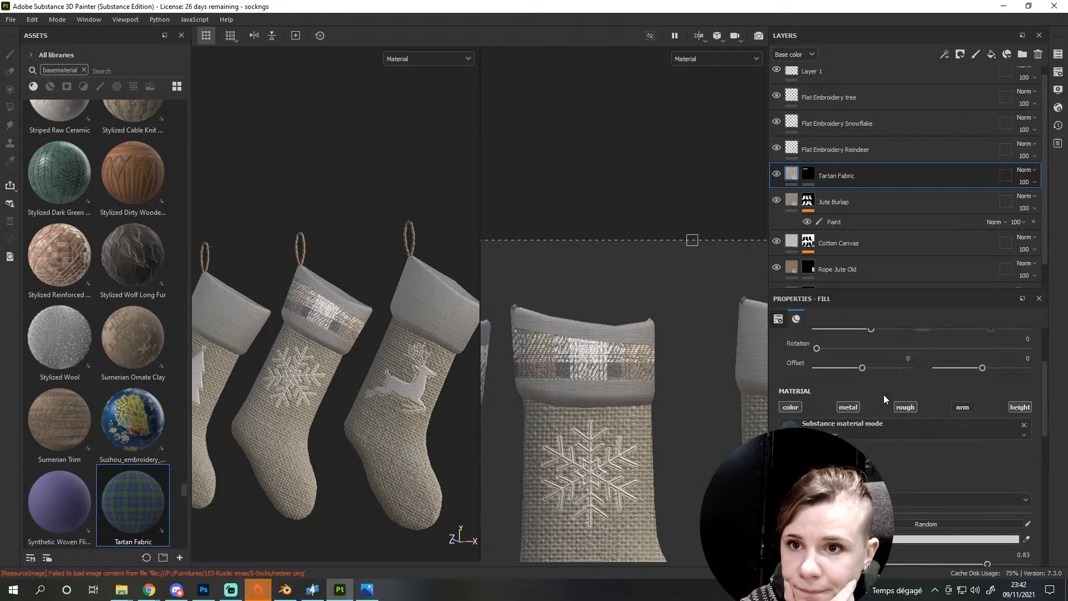
scroll(890, 392, "up", 1)
type("2")
key("Return")
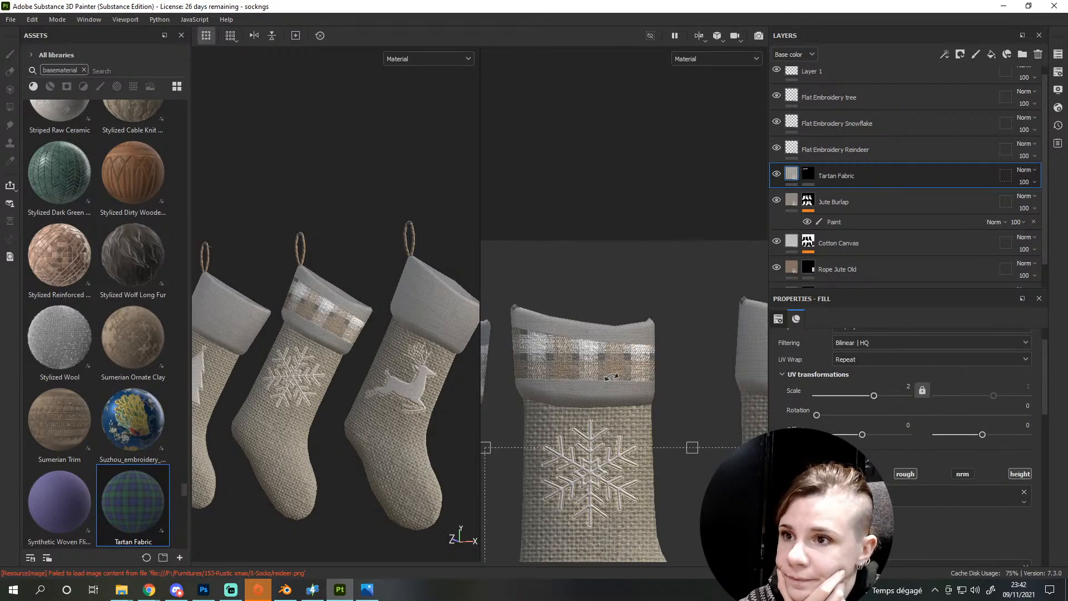
left_click_drag(645, 496, 643, 513)
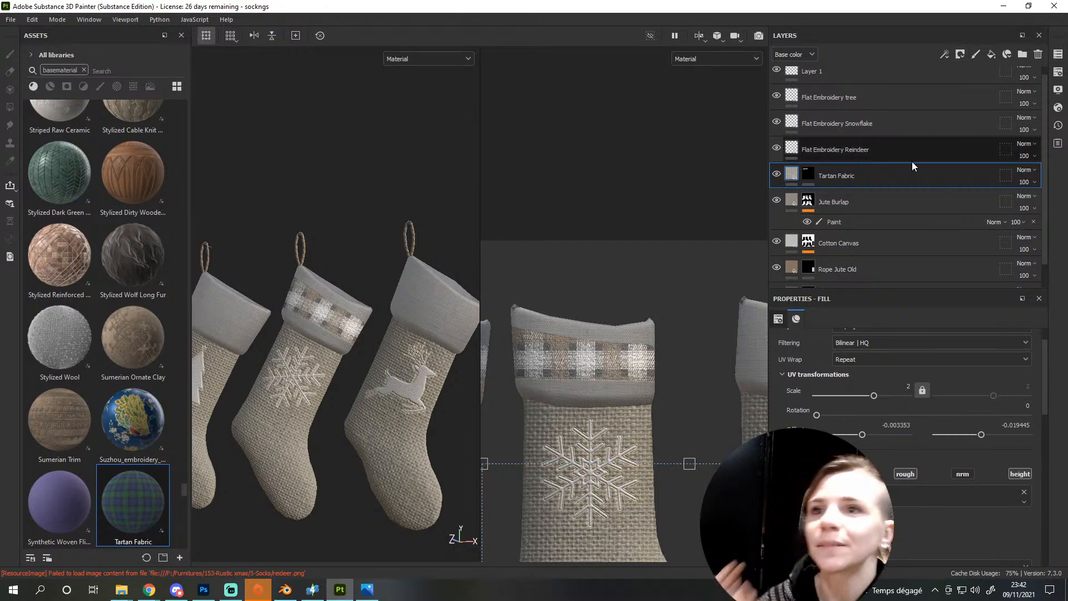
Paint straight upper and lower tartan border lines across the reindeer stocking's cuff in the Tartan Fabric mask, using grayscale 1 and brush size 2
left_click(808, 173)
middle_click_drag(580, 400, 596, 312, "alt")
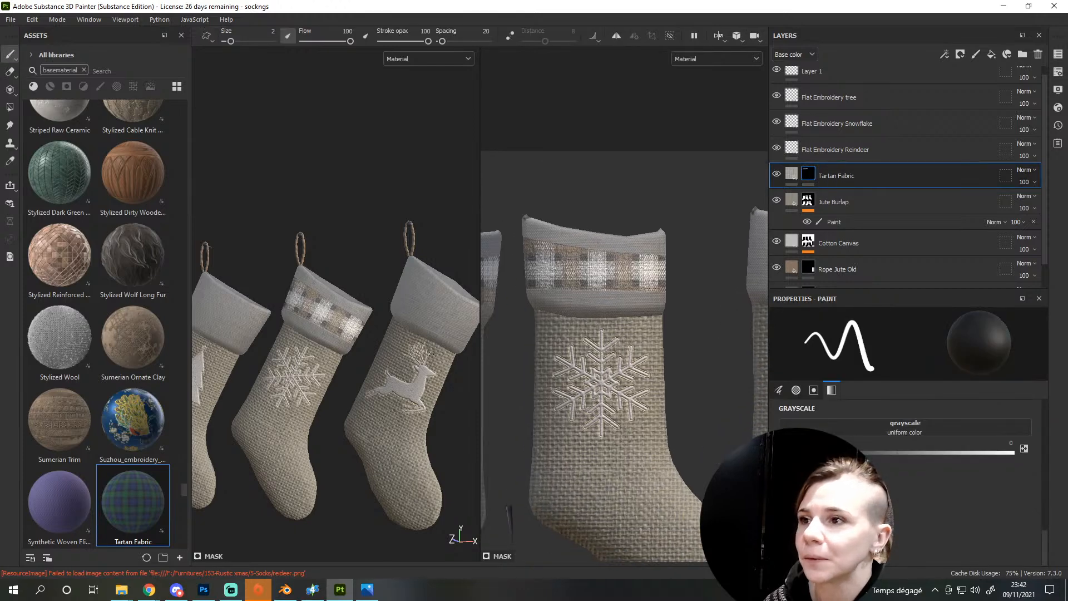
middle_click_drag(670, 357, 465, 365, "alt")
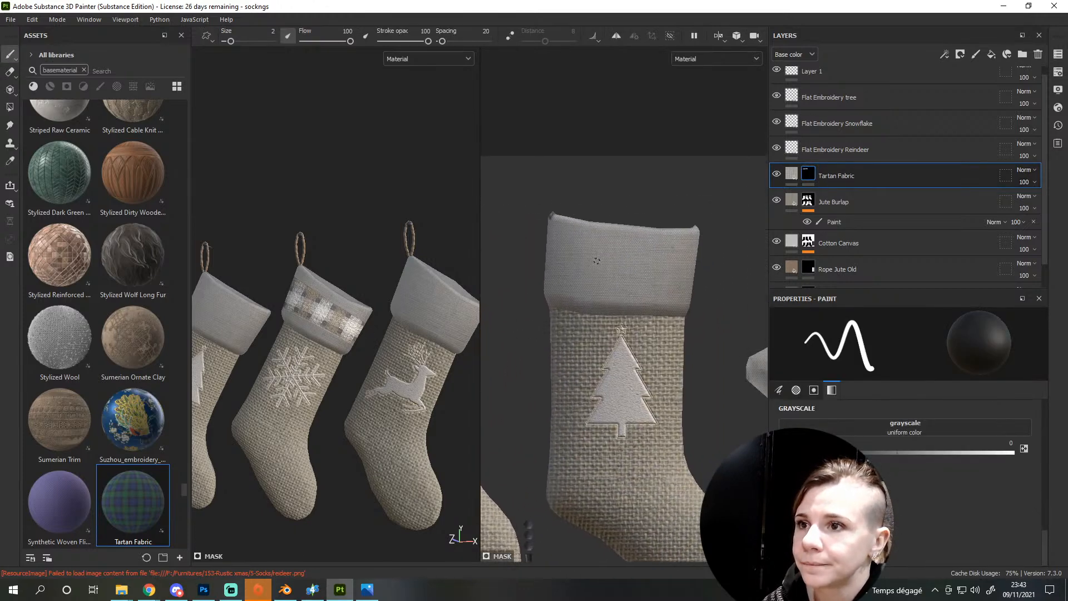
scroll(426, 335, "up", 7)
scroll(573, 301, "up", 2)
scroll(320, 333, "up", 3)
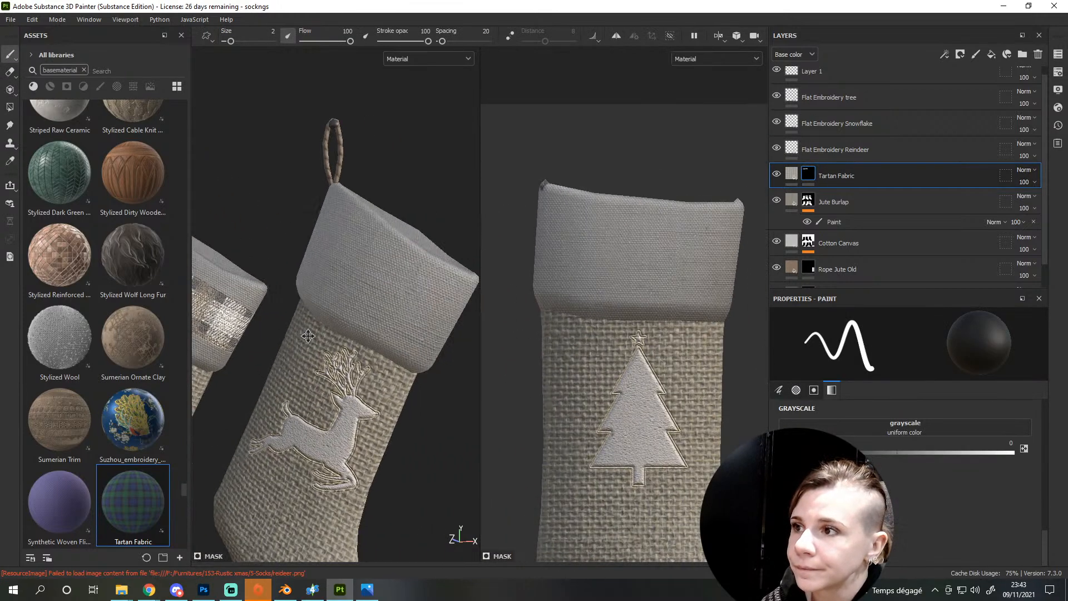
left_click_drag(293, 256, 303, 328, "alt")
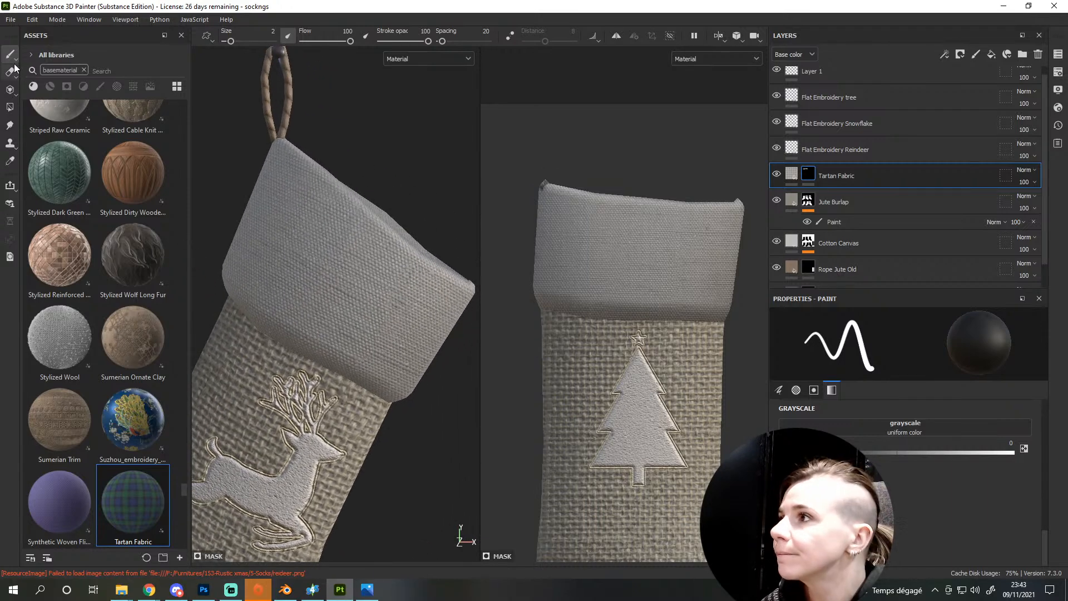
left_click(812, 178)
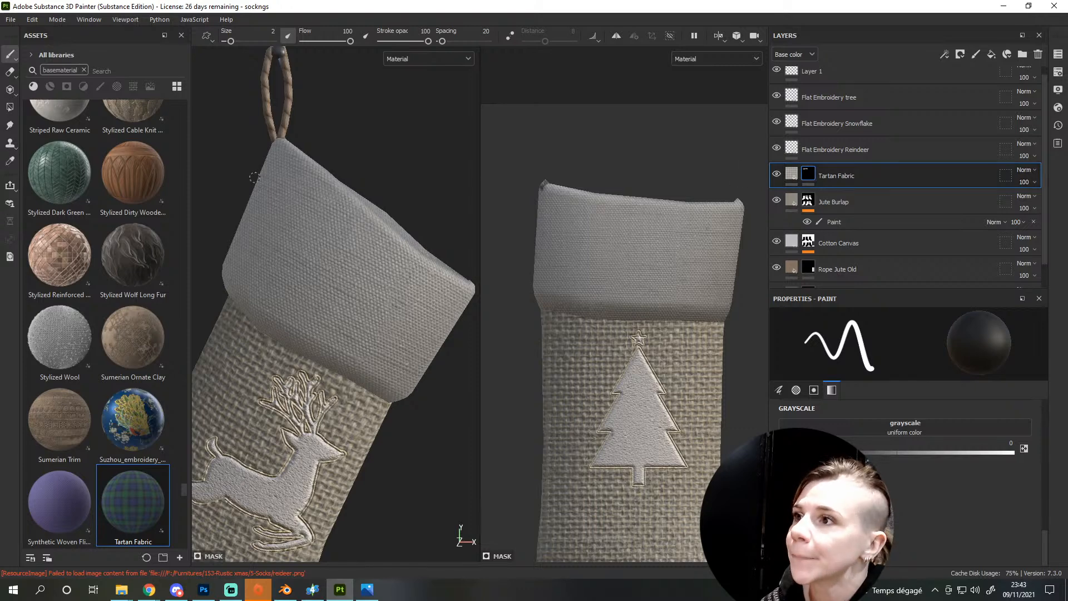
left_click(454, 323, "shift")
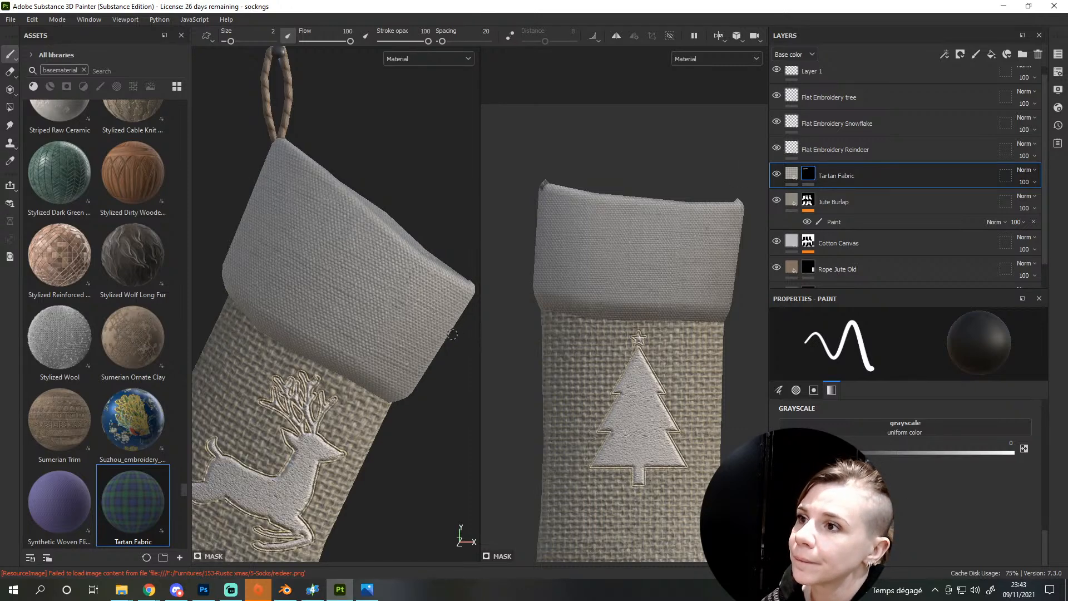
left_click(892, 452)
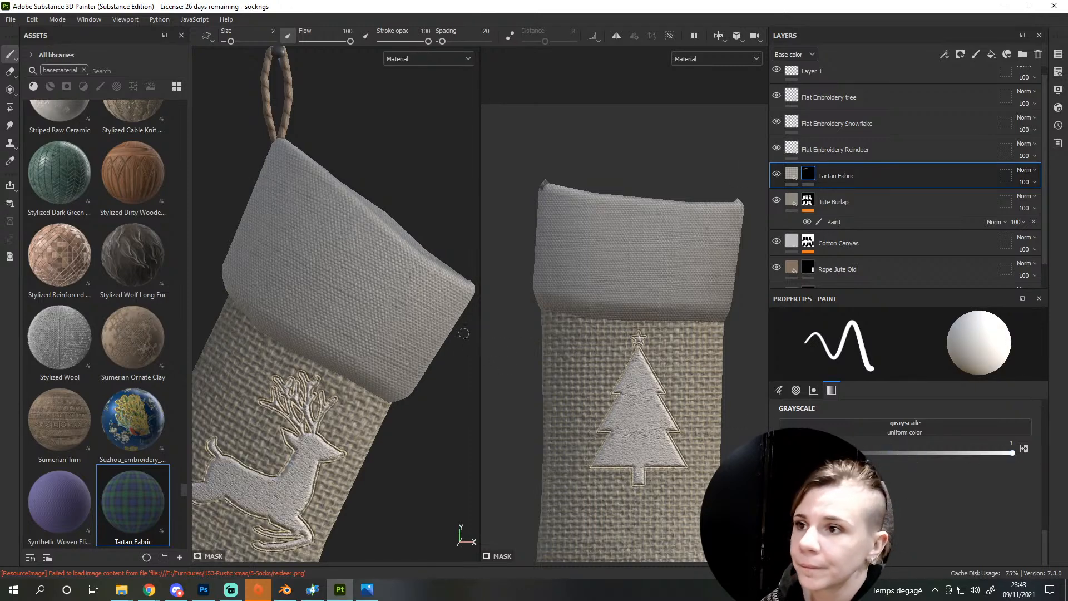
left_click(234, 170, "shift")
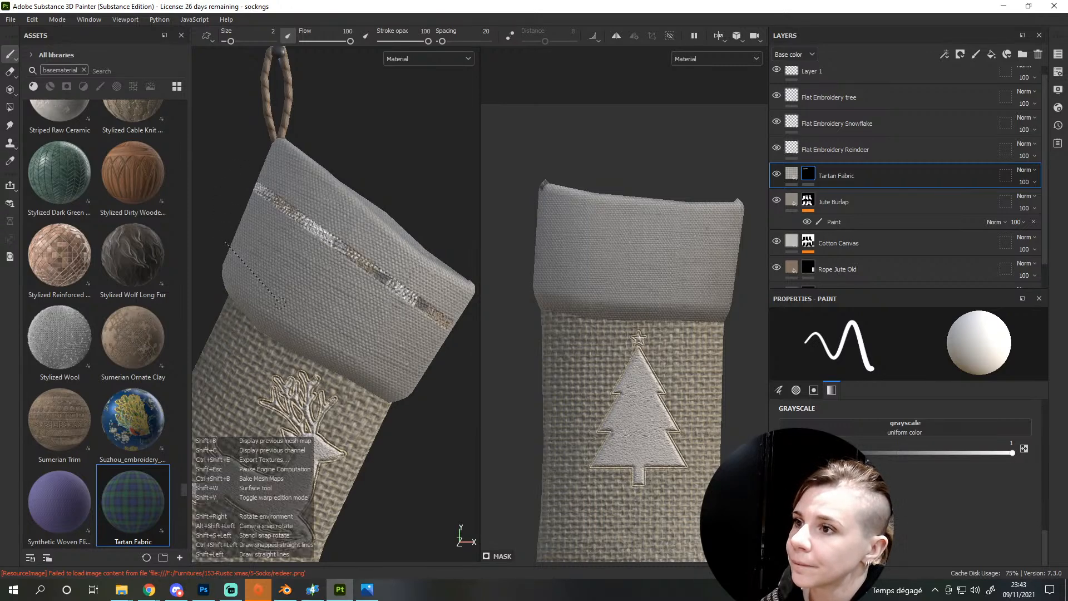
left_click(280, 304, "shift")
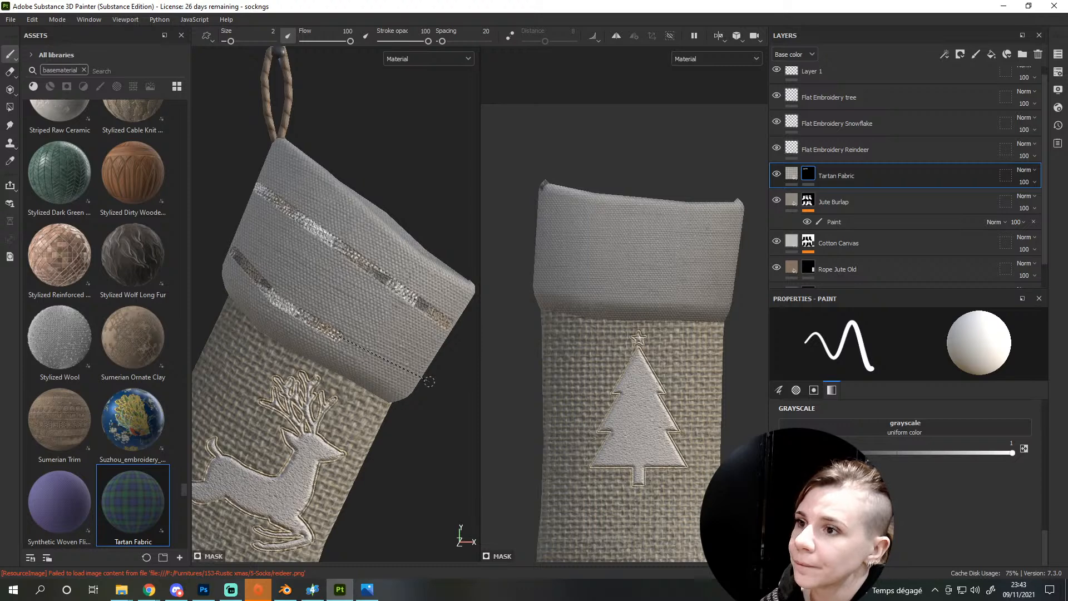
left_click(429, 381, "shift")
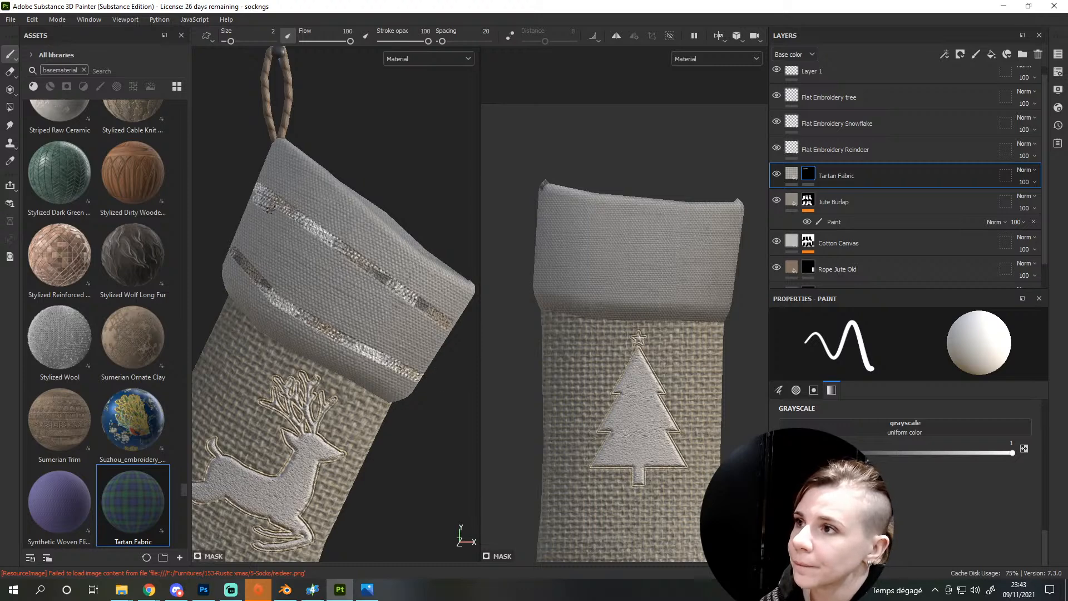
Fill the area between the reindeer cuff's border lines with tartan by painting the mask at brush size 8.14
left_click_drag(231, 41, 238, 42)
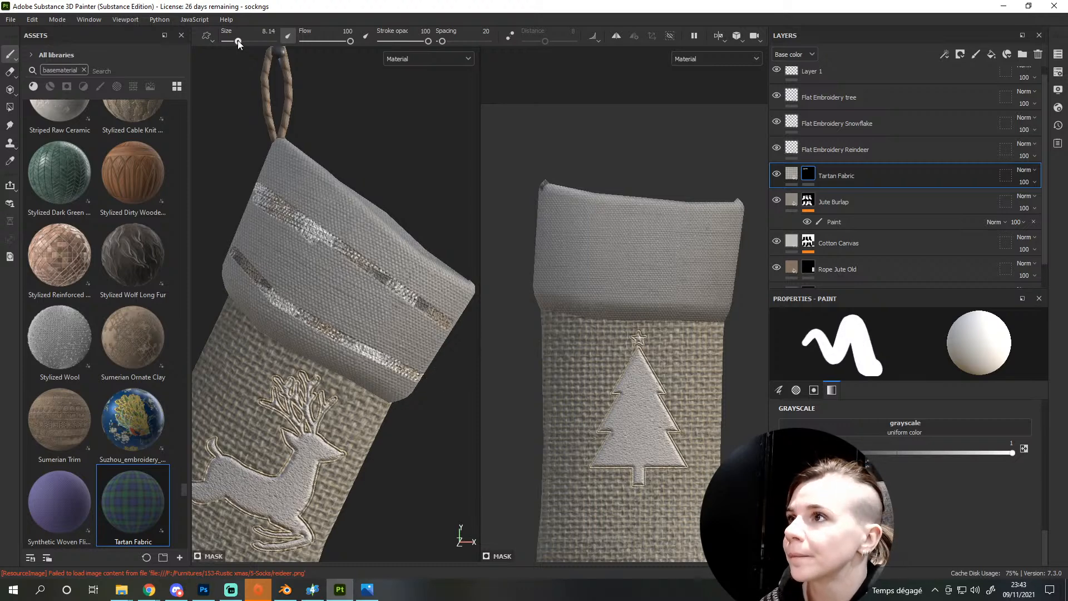
left_click_drag(251, 222, 428, 336)
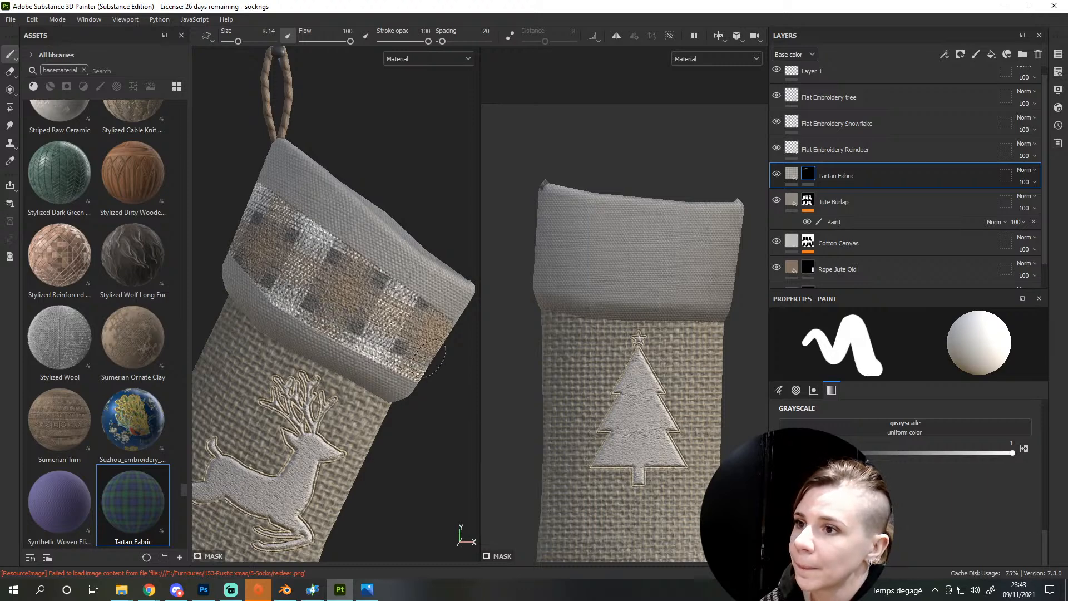
scroll(237, 228, "down", 5)
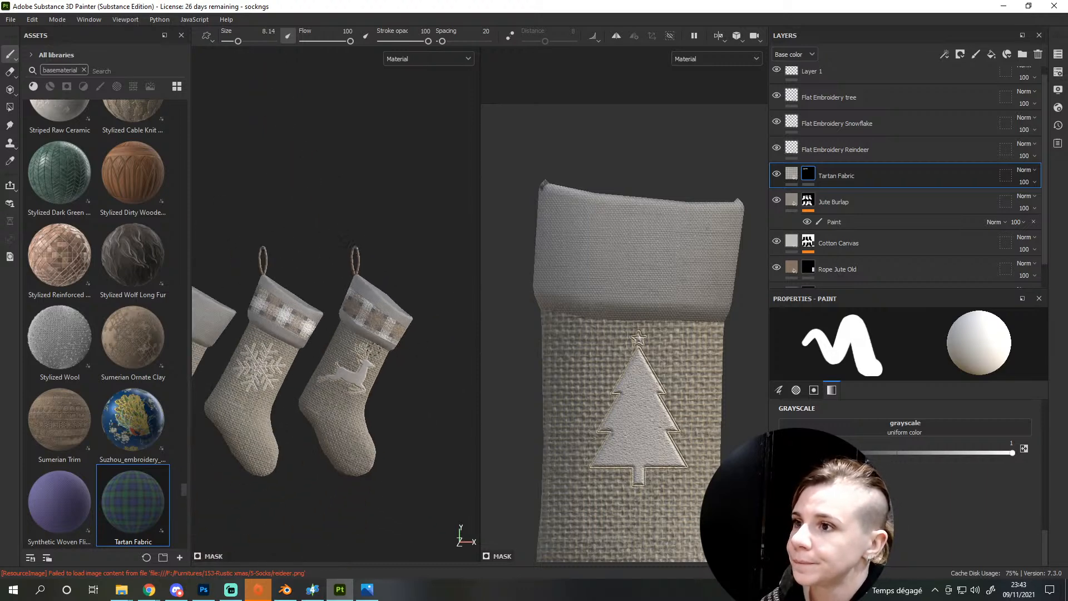
Paint a tartan band across the tree stocking's cuff in the mask with overlapping straight strokes at brush size 8.14
scroll(355, 336, "up", 5)
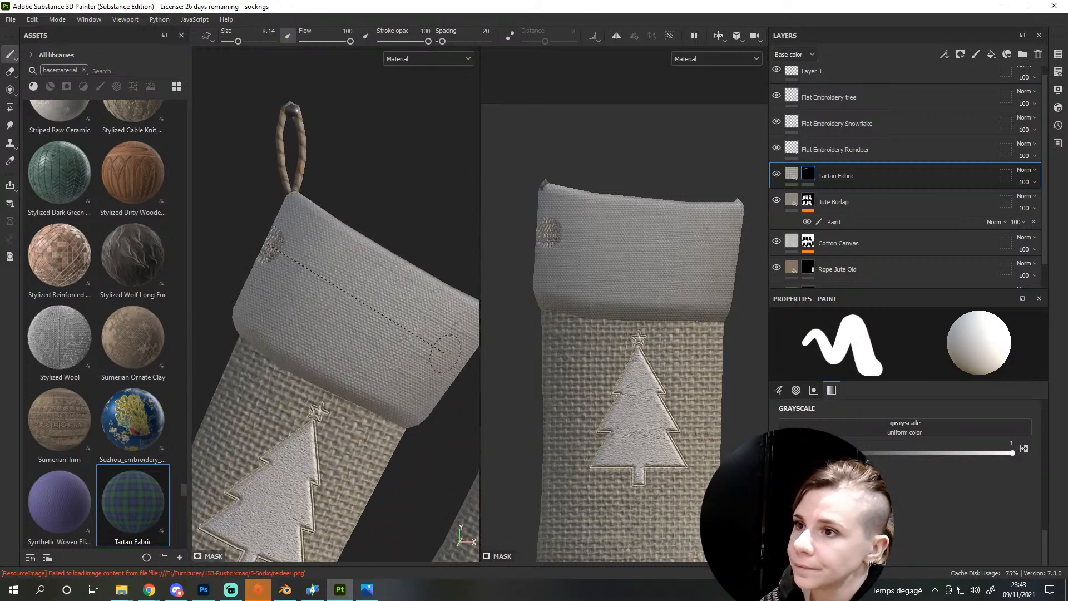
left_click(445, 352, "shift")
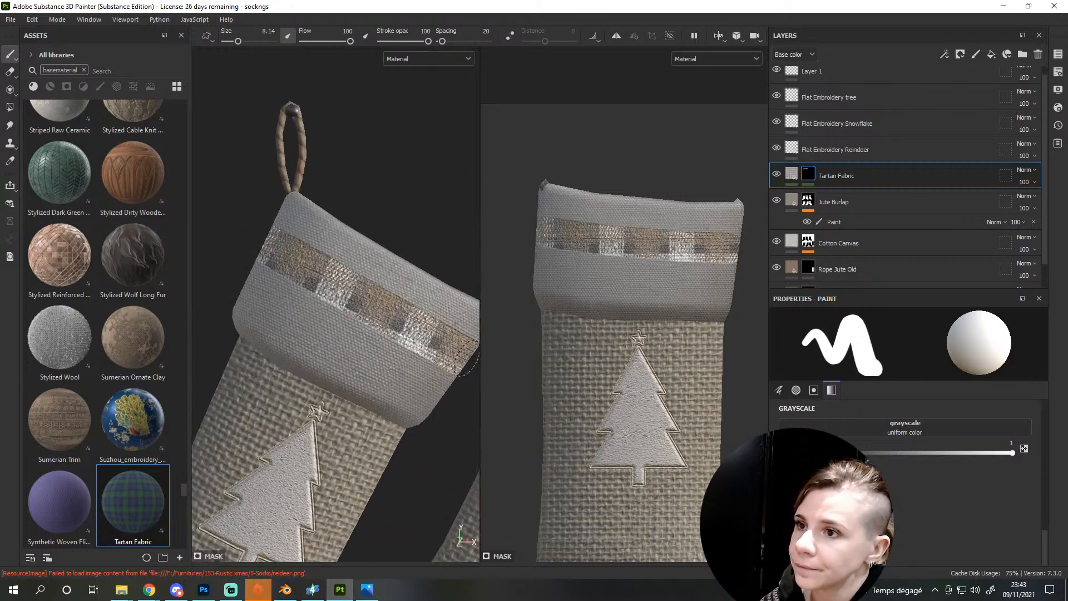
left_click(248, 285)
left_click(442, 392, "shift")
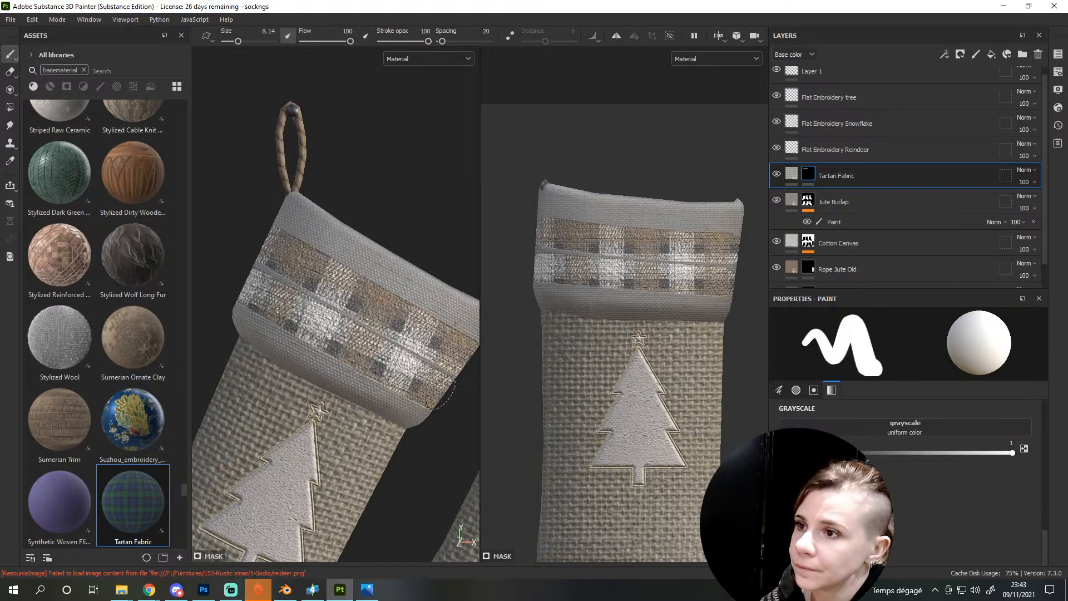
scroll(335, 310, "down", 5)
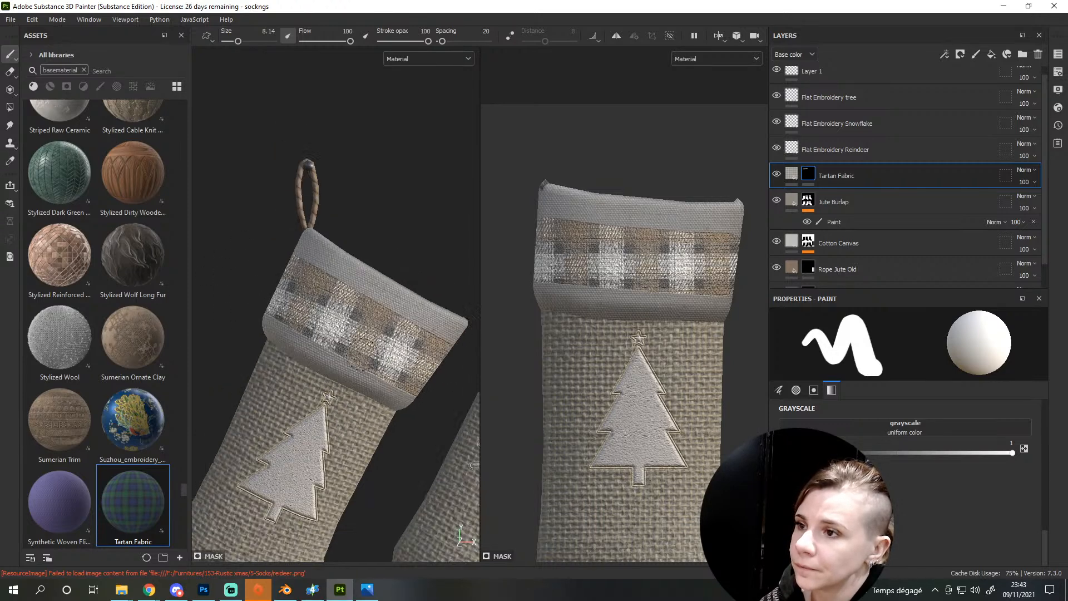
middle_click_drag(364, 337, 311, 348, "alt")
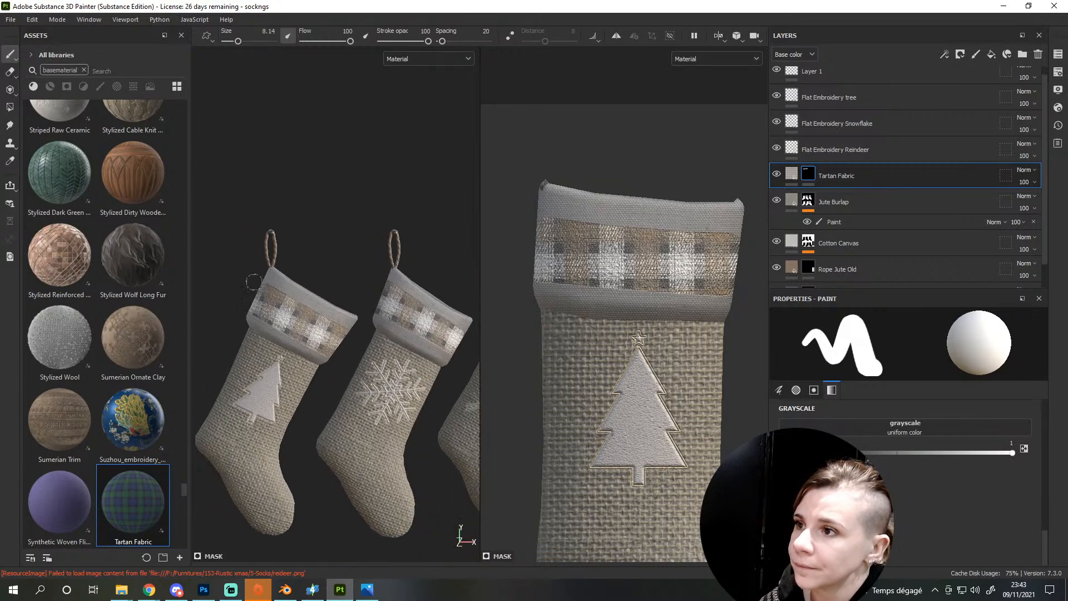
Paint a tartan band across the back of the reindeer stocking's cuff in the mask with straight strokes at brush size 8.14
left_click_drag(260, 303, 478, 308, "alt")
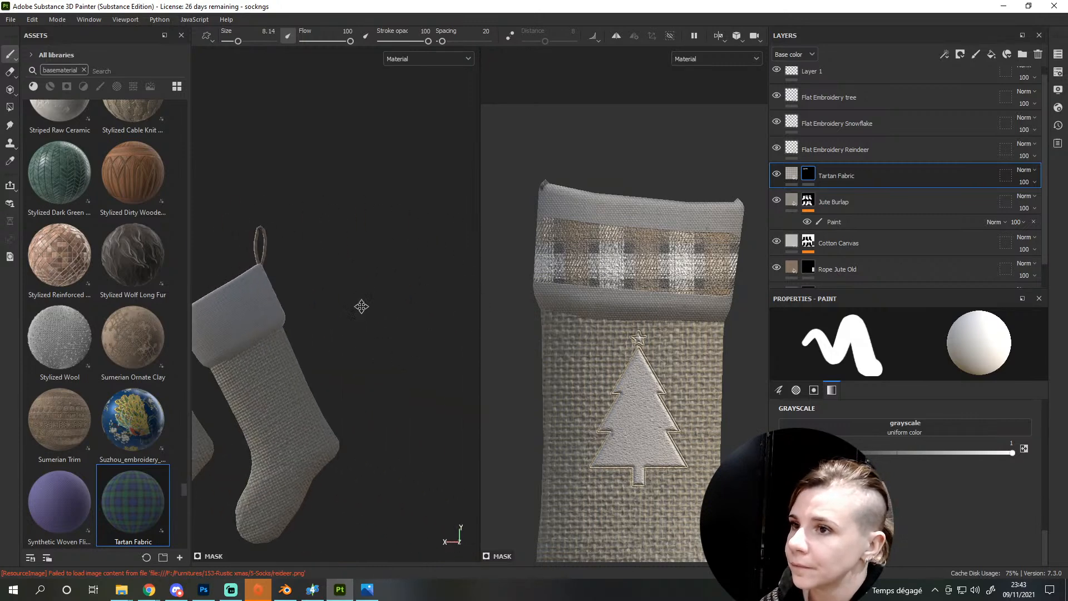
middle_click_drag(361, 307, 439, 251, "alt")
scroll(631, 324, "down", 5)
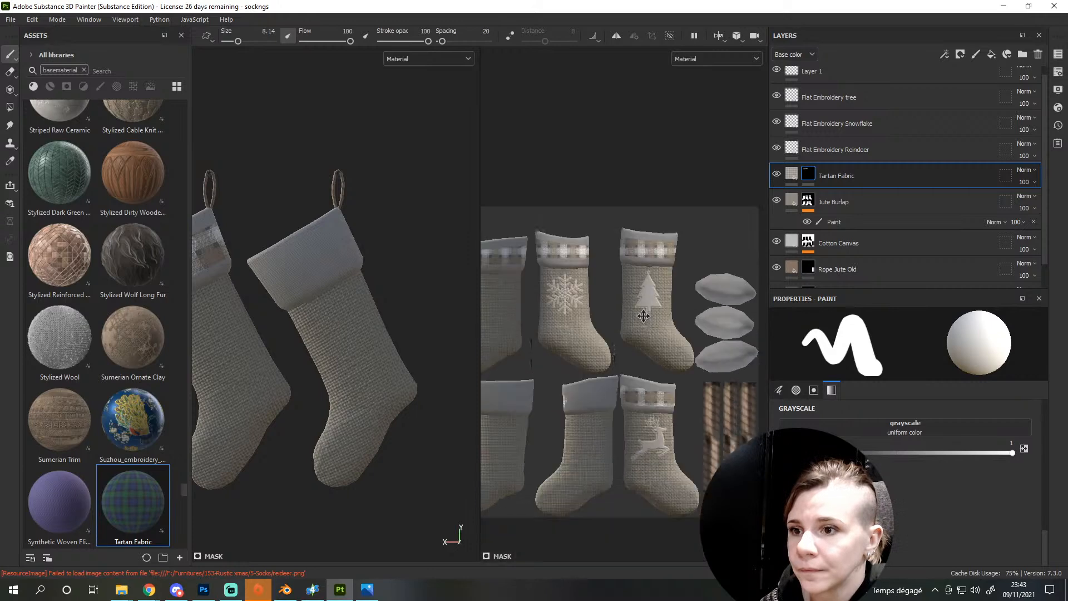
scroll(632, 324, "up", 3)
scroll(631, 324, "up", 3)
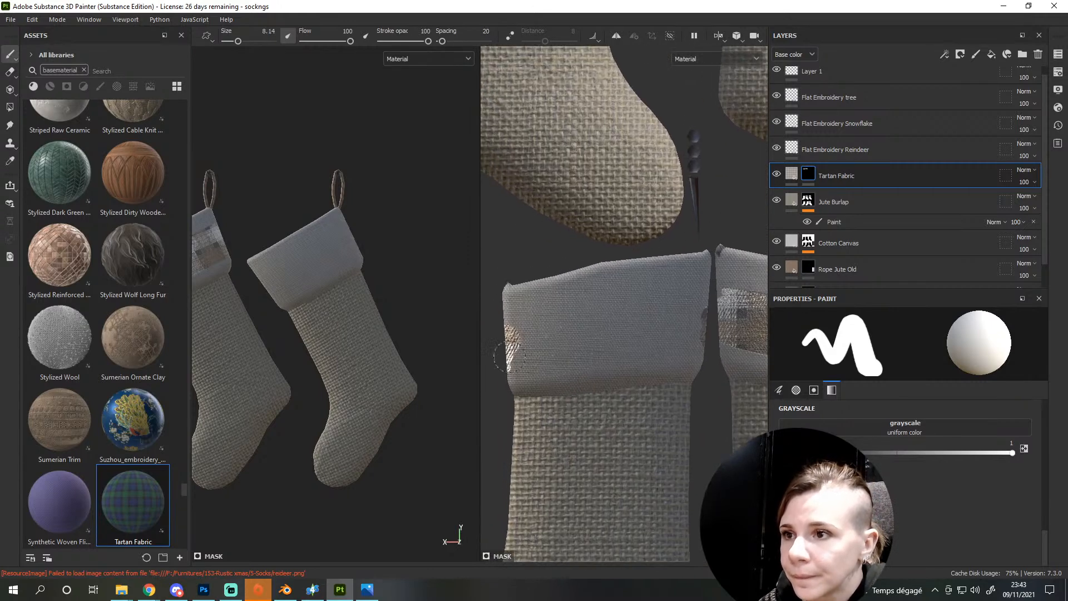
left_click(692, 332, "shift")
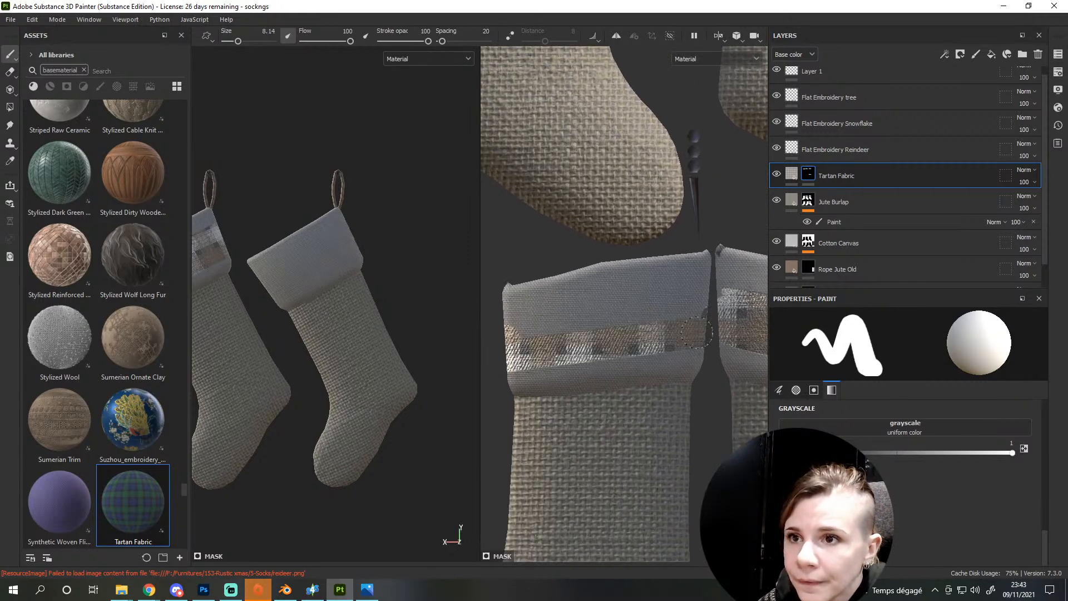
left_click(503, 334, "shift")
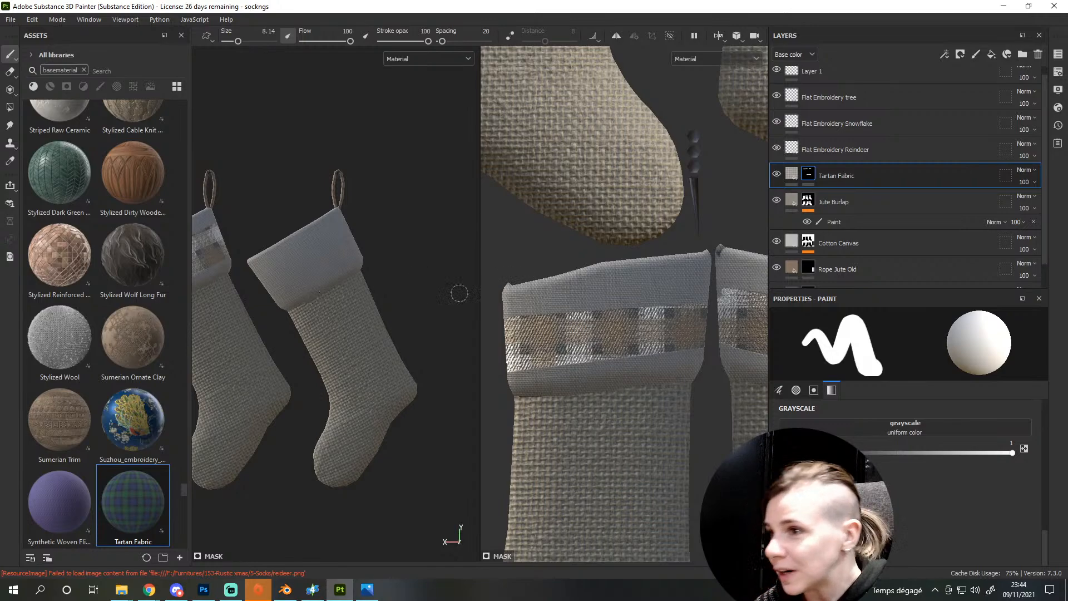
Paint a tartan band across the back of the tree stocking's cuff in the mask with overlapping straight strokes at brush size 8.14
scroll(459, 293, "down", 2)
scroll(562, 380, "down", 10)
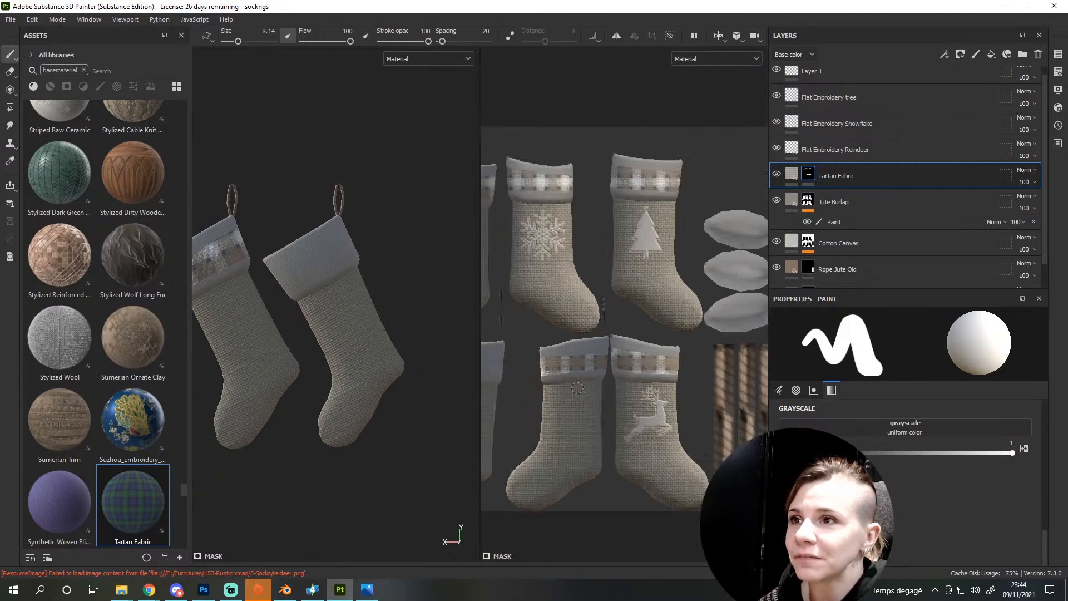
scroll(577, 388, "up", 10)
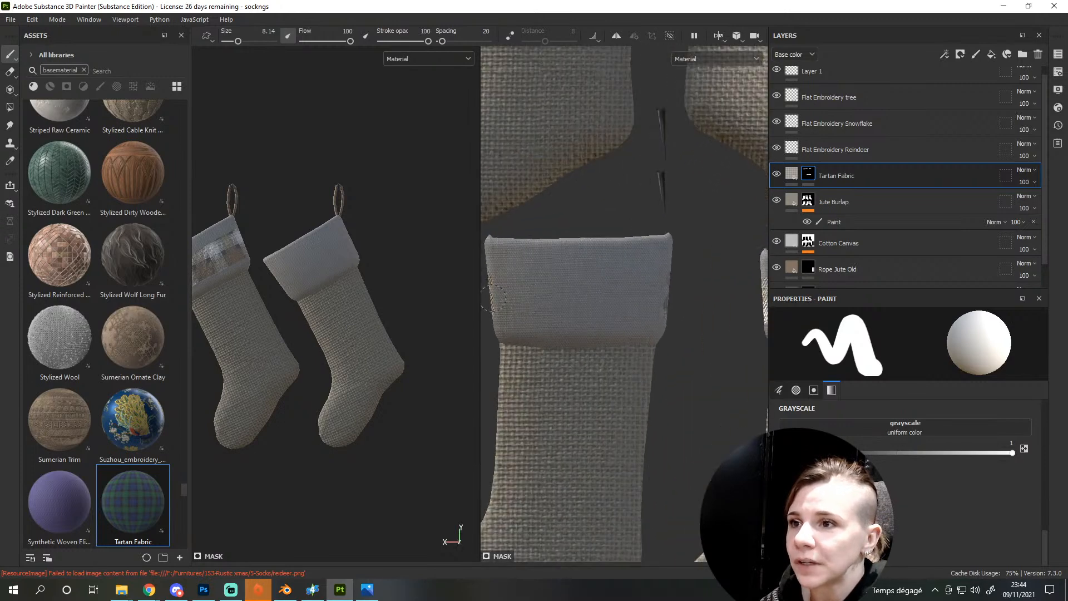
left_click(657, 306, "shift")
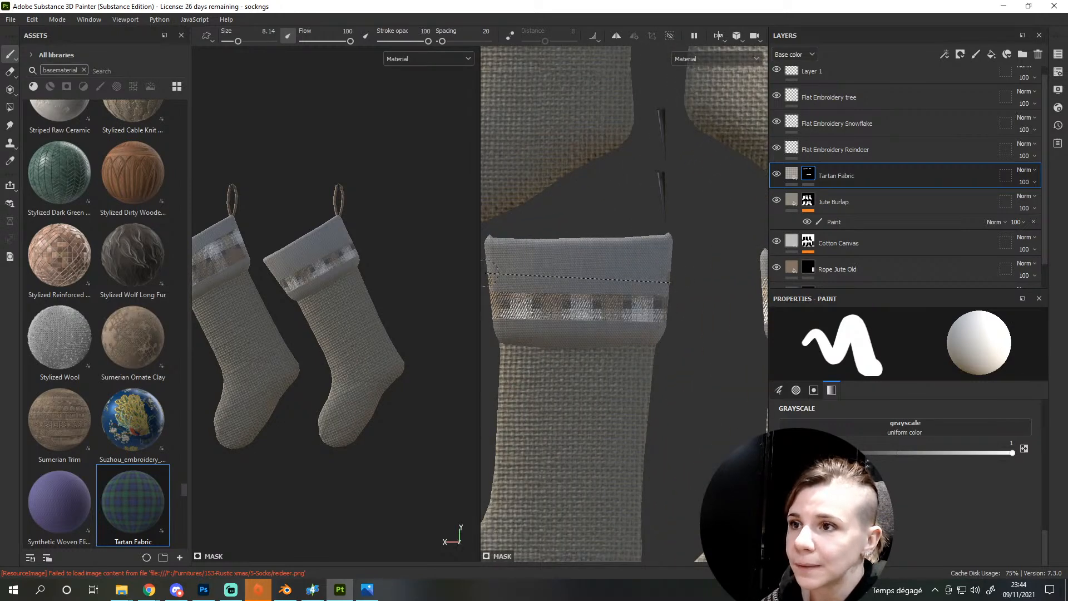
left_click(487, 274, "shift")
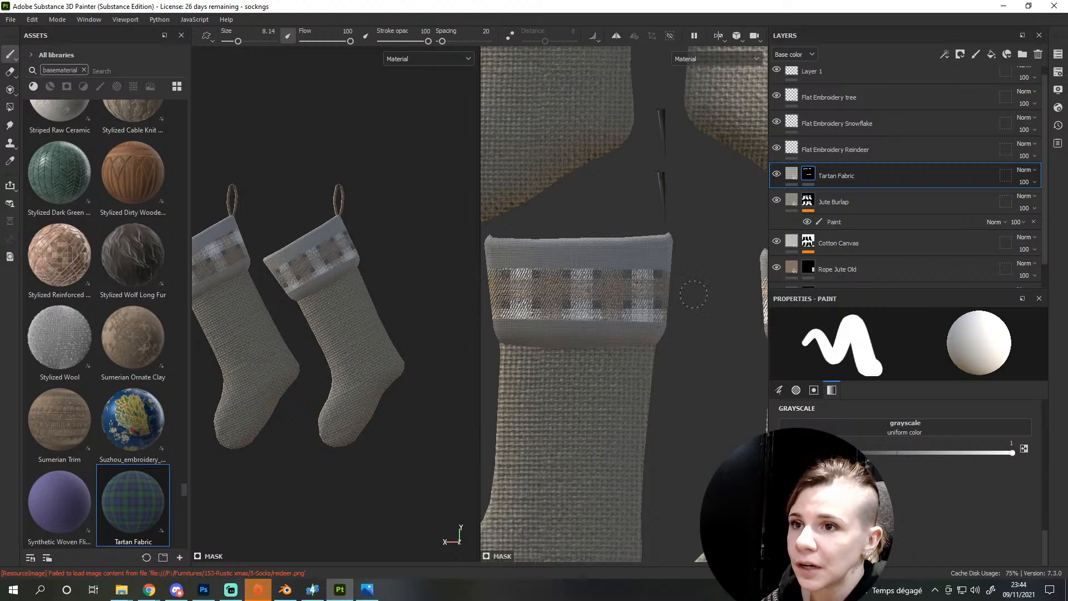
Extend the upper edge of the tartan band on the reindeer stocking's back cuff with a straight mask stroke ending at the side seam
scroll(693, 295, "down", 10)
scroll(304, 323, "down", 2)
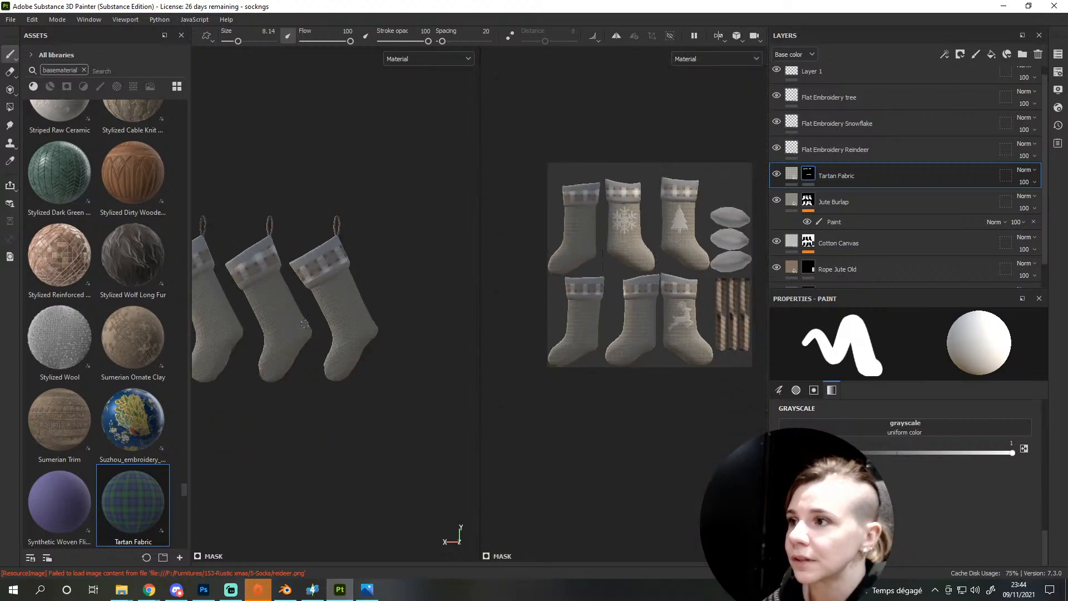
scroll(305, 324, "down", 2)
middle_click_drag(248, 309, 318, 342, "alt")
scroll(267, 310, "up", 2)
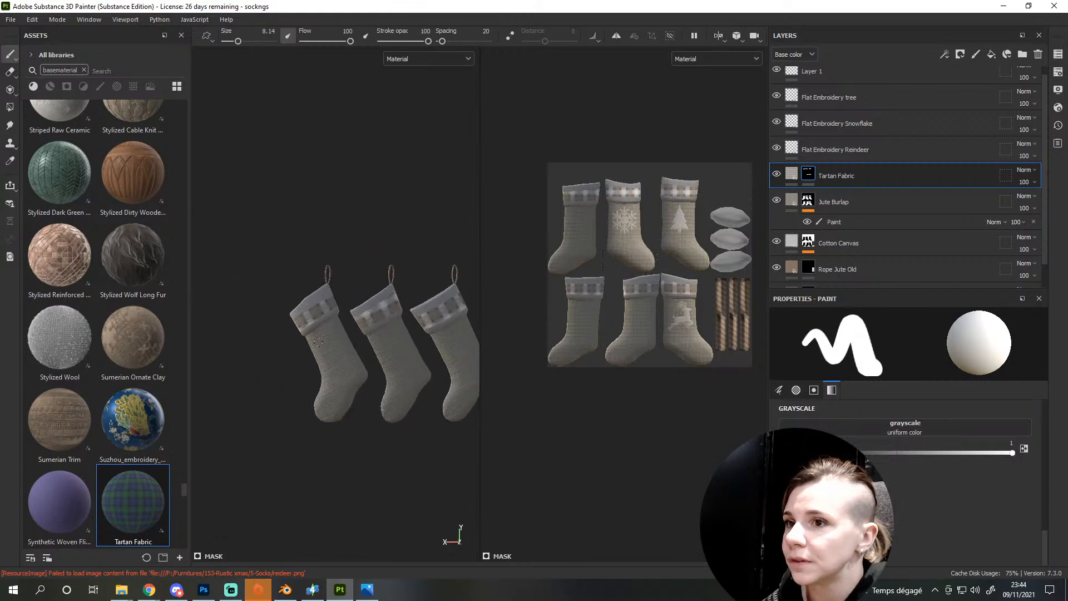
scroll(315, 336, "up", 8)
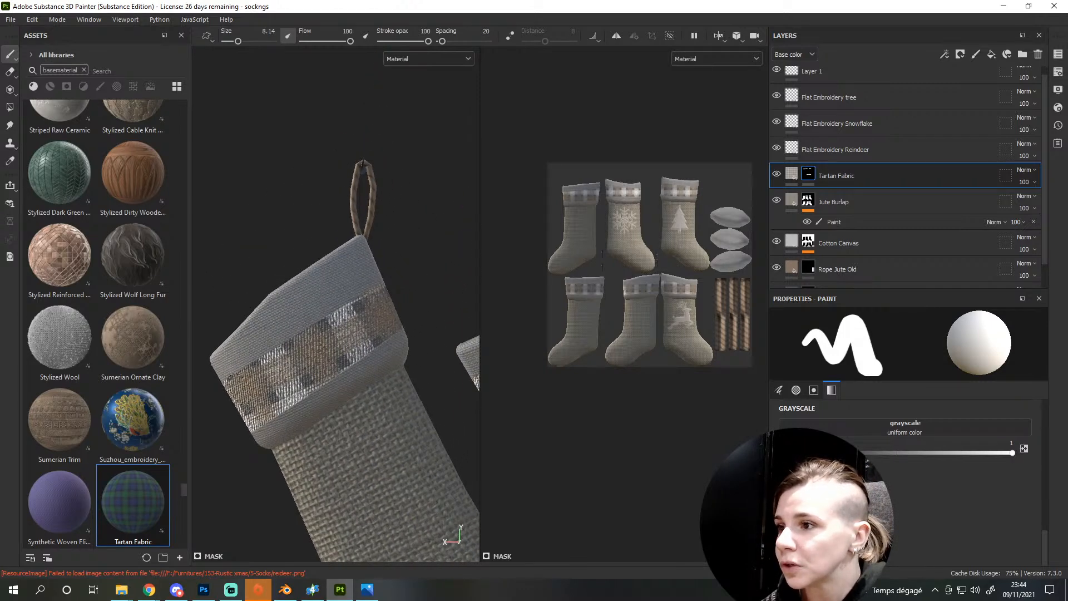
key("shift")
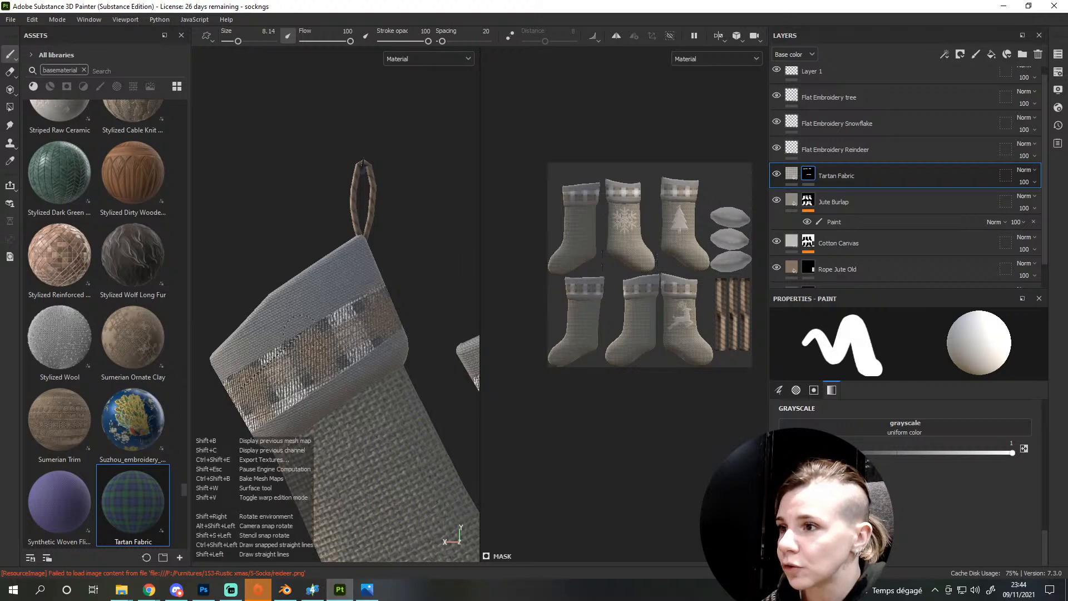
left_click(301, 333, "shift")
left_click(384, 277, "shift")
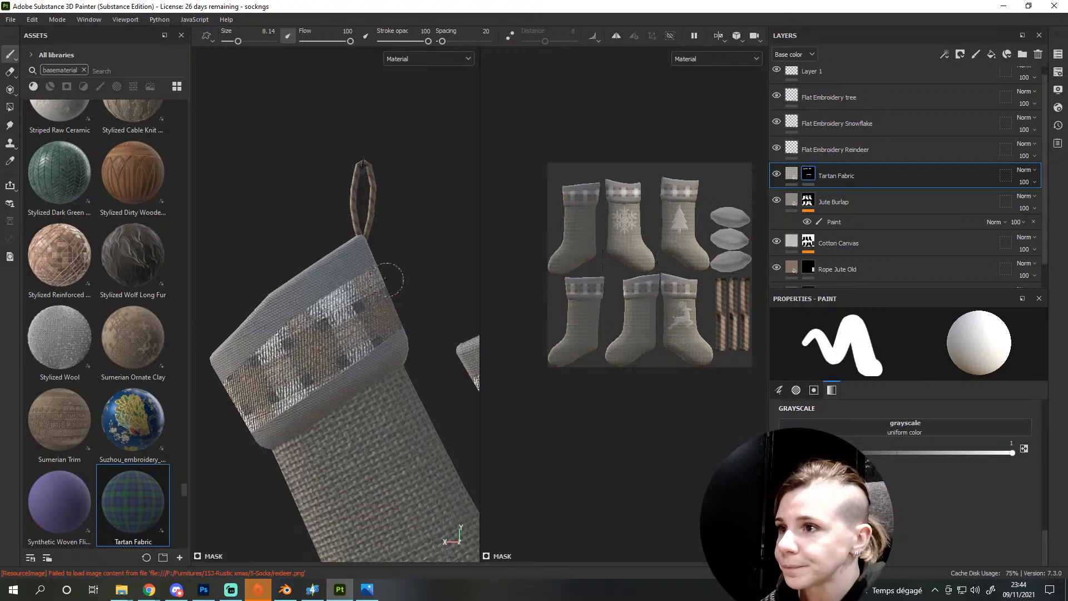
Examine the tartan bands at the side seams and fronts of the reindeer, snowflake and tree stocking cuffs
left_click_drag(411, 305, 253, 374, "alt")
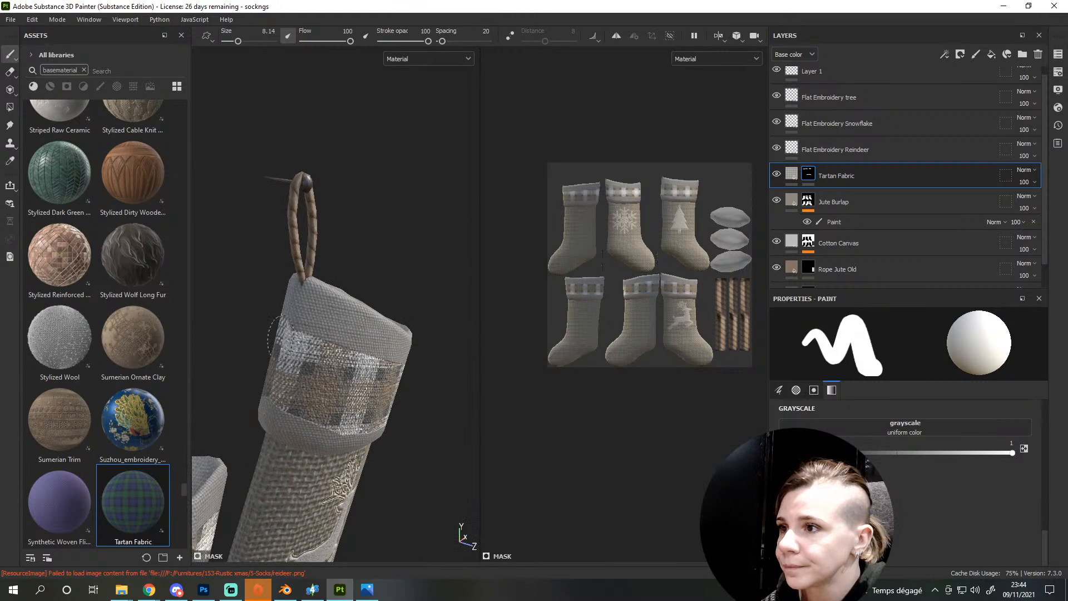
left_click_drag(401, 327, 278, 337, "alt")
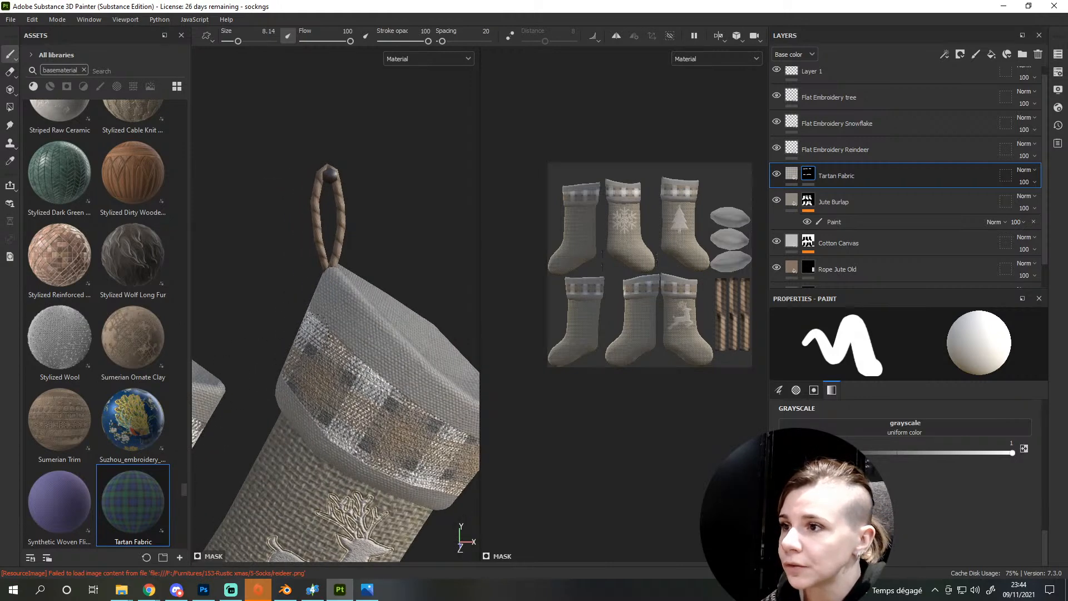
mouse_move(473, 551)
left_mouse_down("alt")
mouse_move(465, 528)
mouse_move(267, 330)
left_mouse_up("alt")
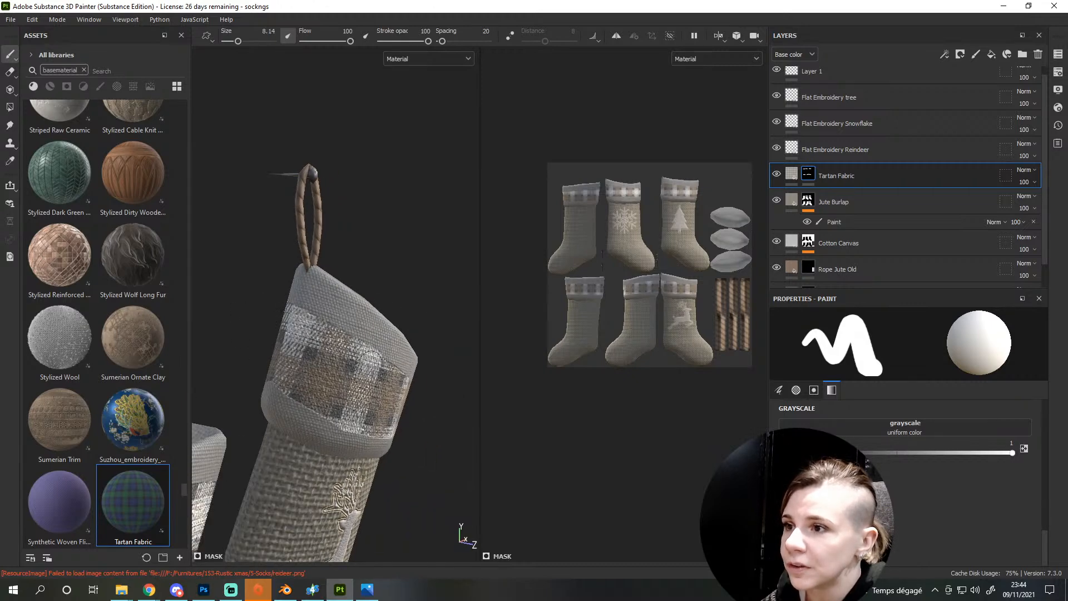
scroll(378, 369, "down", 5)
left_click_drag(395, 375, 324, 341, "alt")
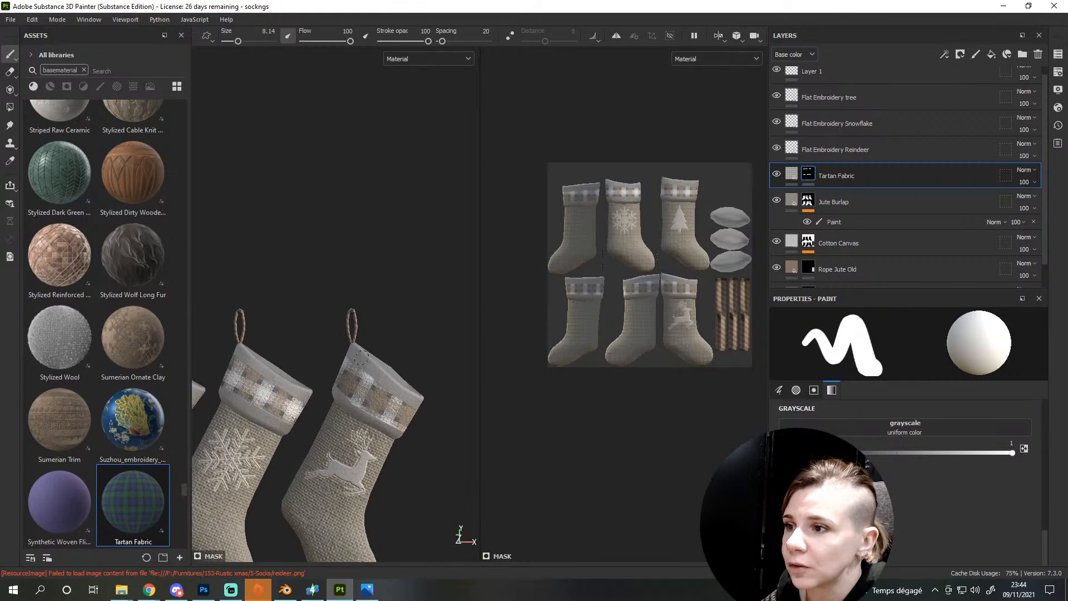
middle_click_drag(359, 377, 300, 276, "alt")
scroll(300, 275, "up", 4)
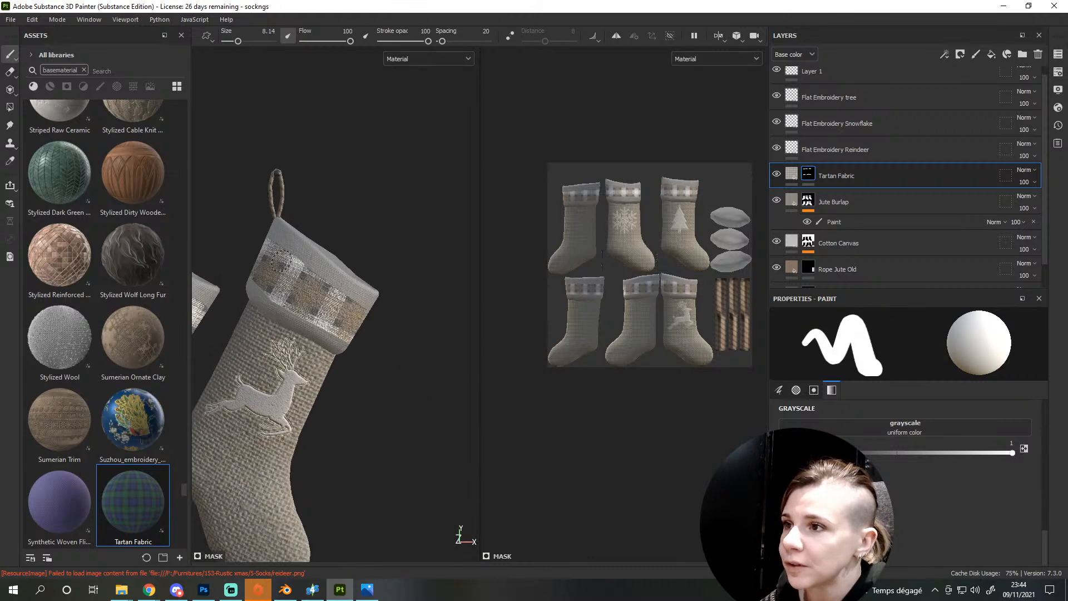
scroll(328, 312, "down", 6)
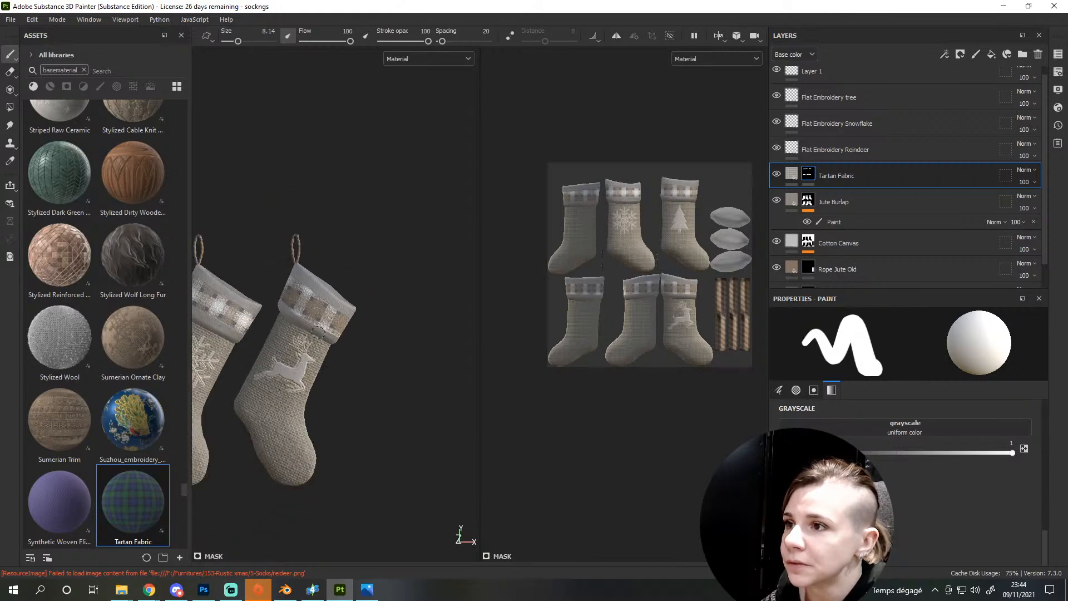
middle_click_drag(322, 334, 402, 300, "alt")
scroll(402, 300, "up", 6)
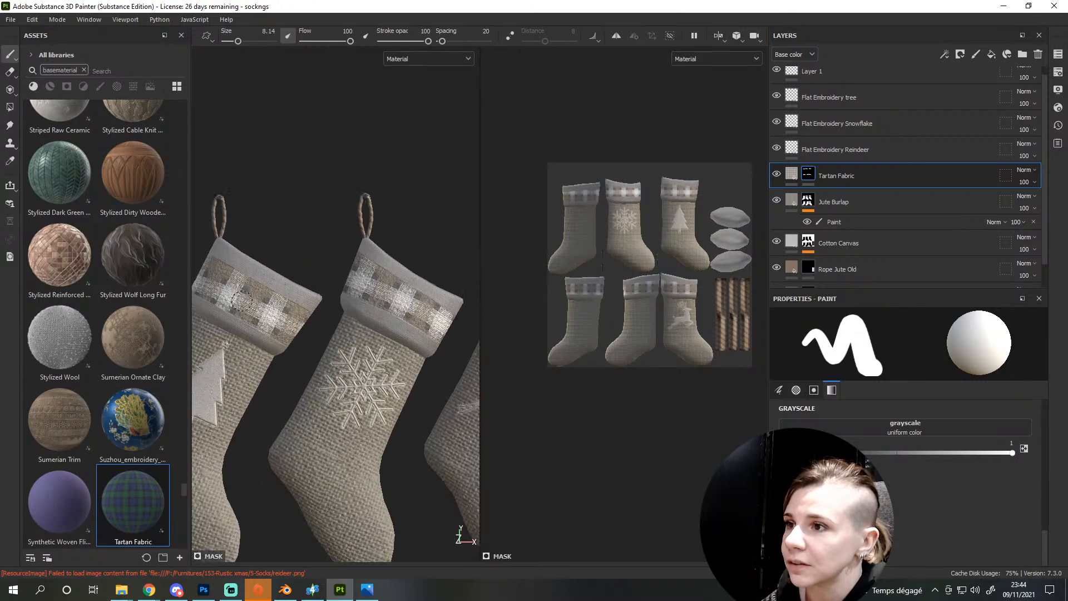
middle_click_drag(225, 307, 300, 320, "alt")
scroll(300, 320, "up", 4)
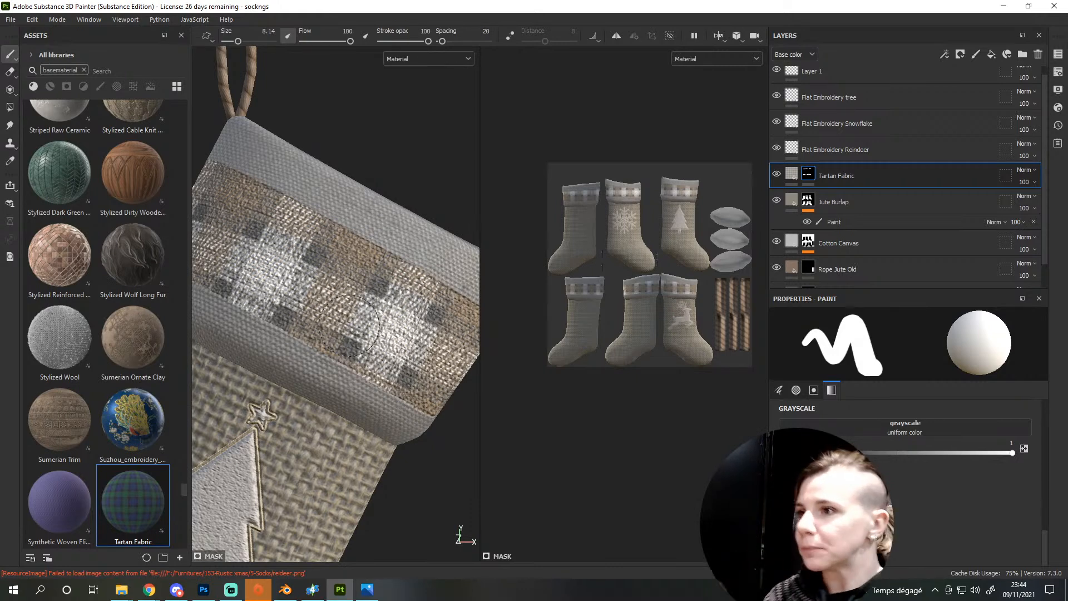
scroll(351, 326, "down", 4)
scroll(297, 246, "down", 2)
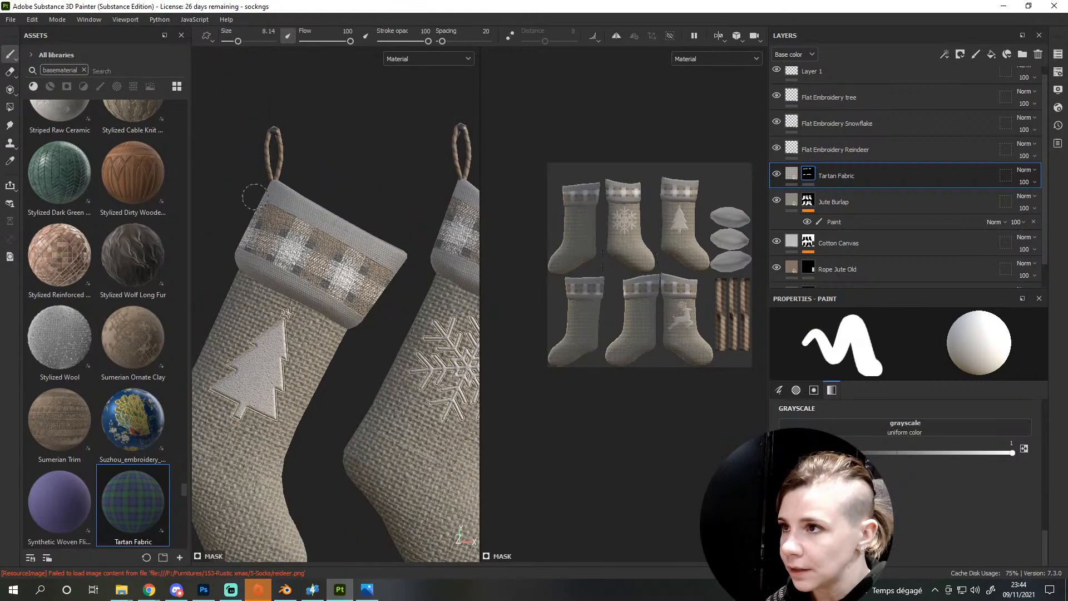
left_click_drag(266, 235, 273, 276, "alt")
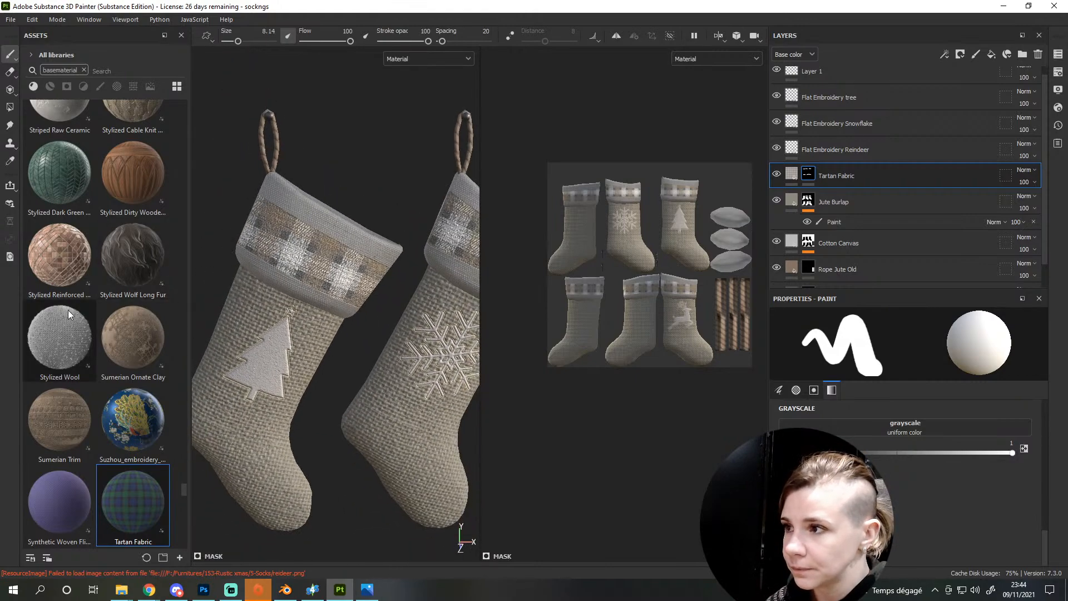
scroll(64, 312, "up", 10)
scroll(90, 314, "up", 3)
scroll(297, 271, "up", 8)
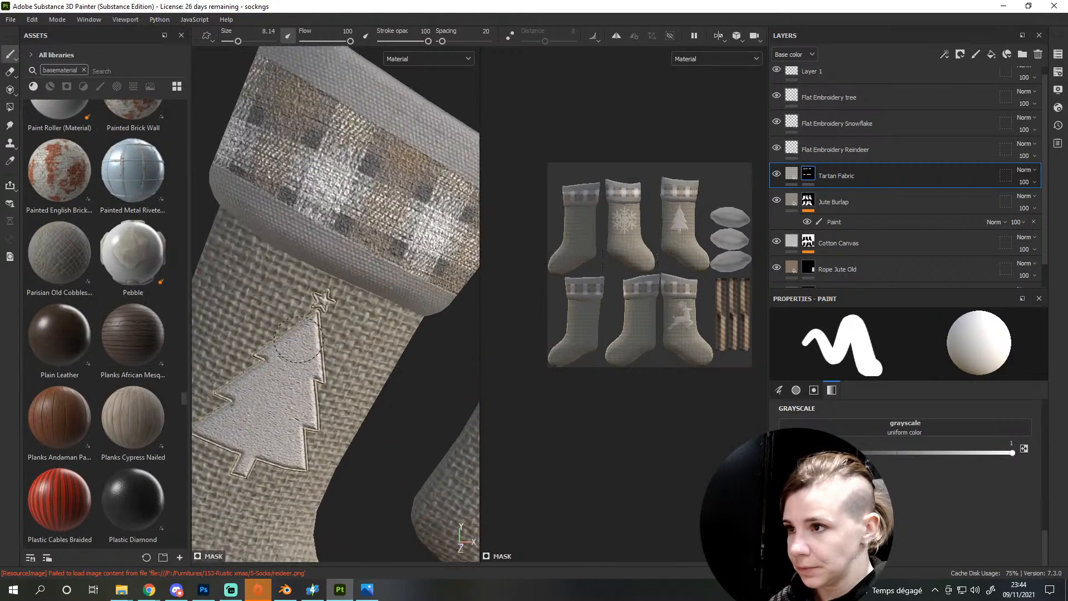
scroll(317, 379, "down", 8)
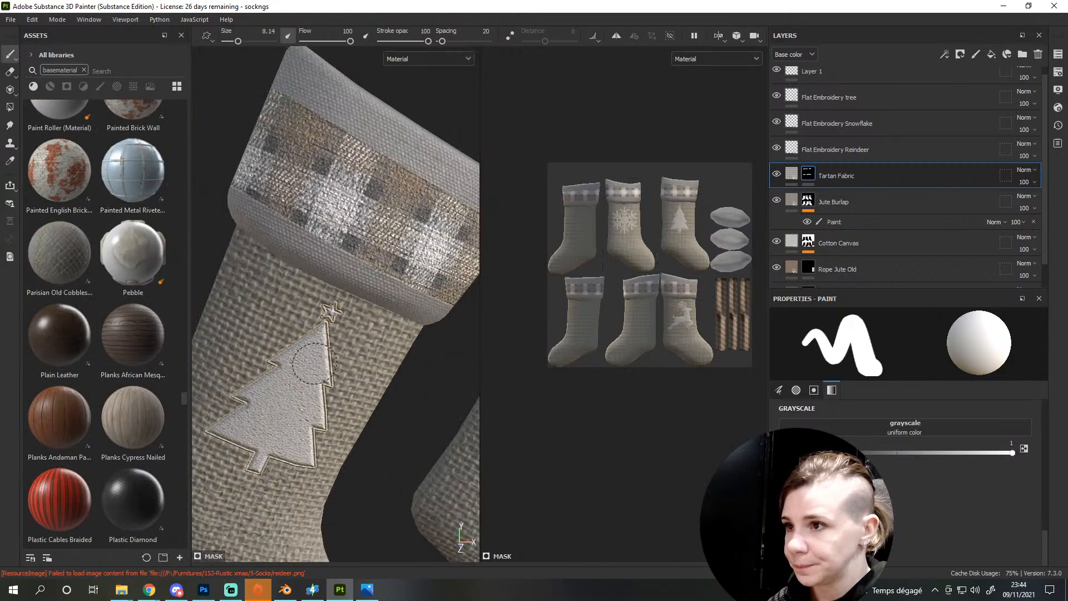
left_click_drag(317, 378, 318, 394, "alt")
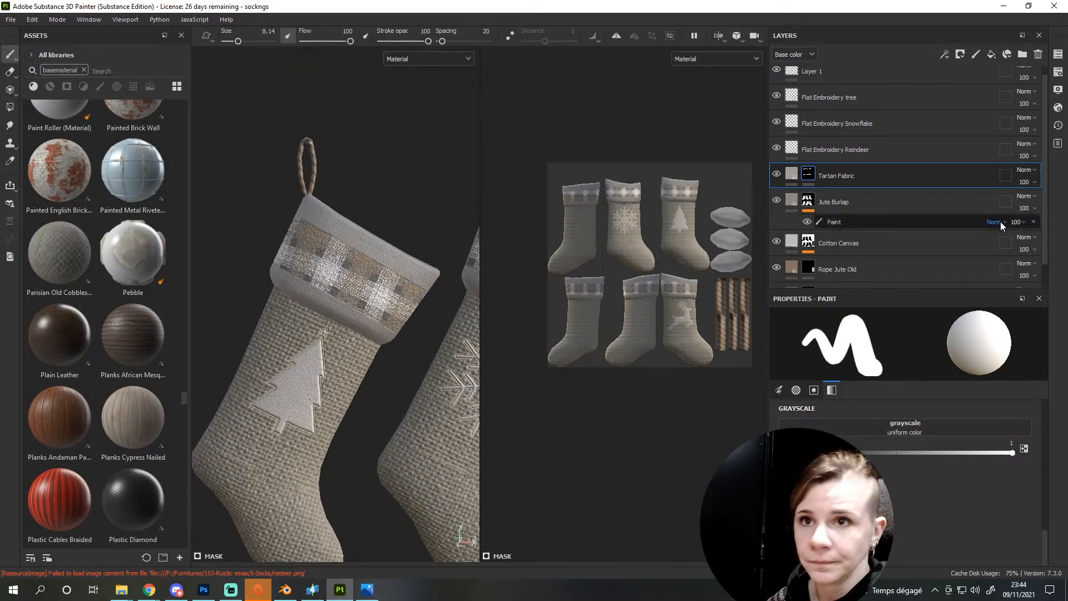
left_click_drag(326, 269, 315, 300, "alt")
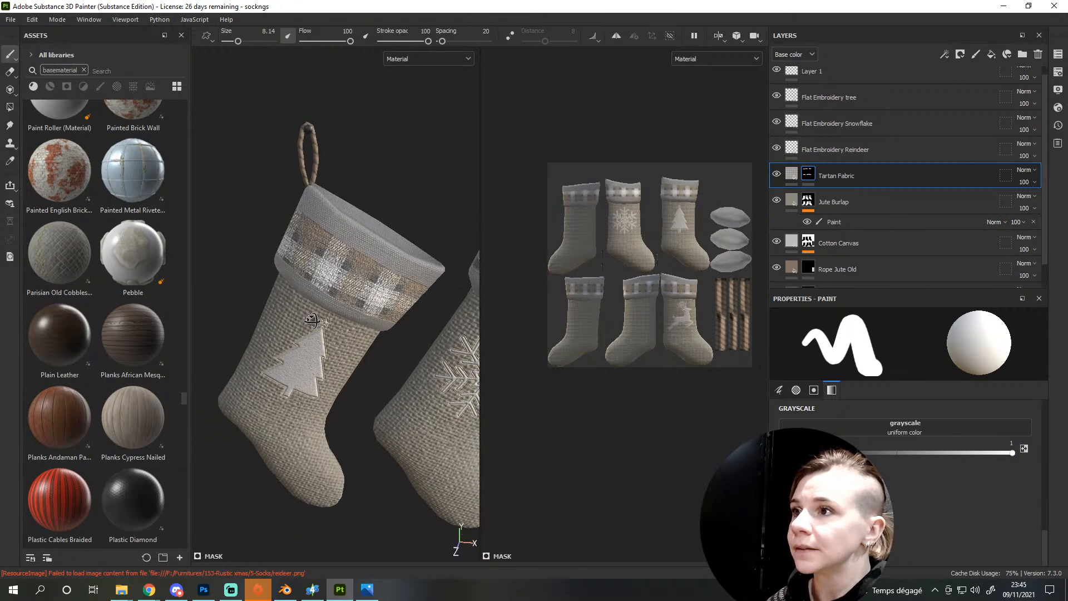
Set the Rope Jute Old fill layer's UV scale to 10
scroll(845, 223, "down", 2)
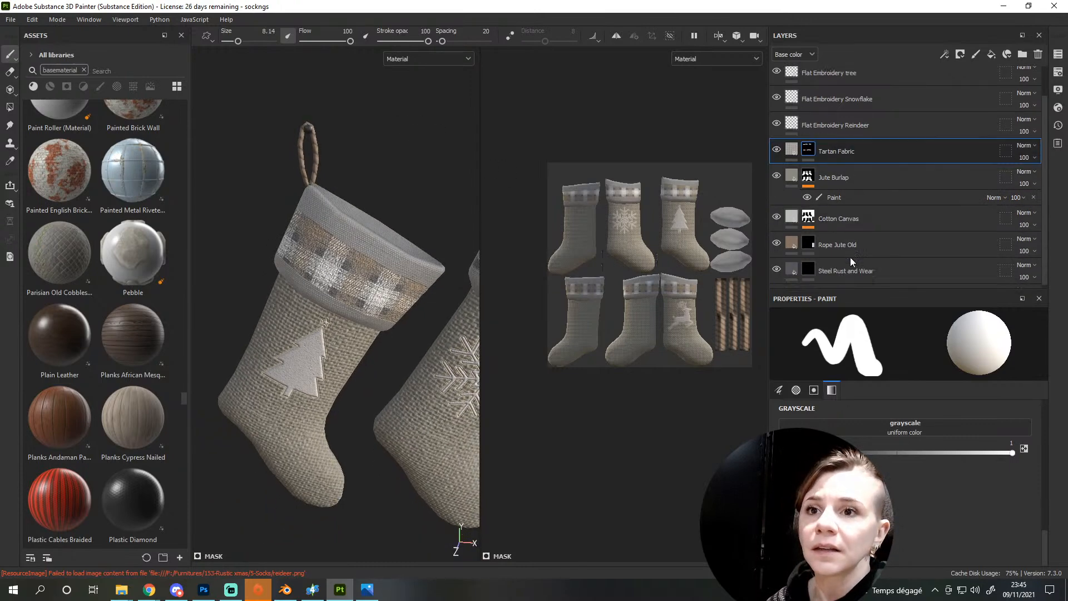
left_click(797, 242)
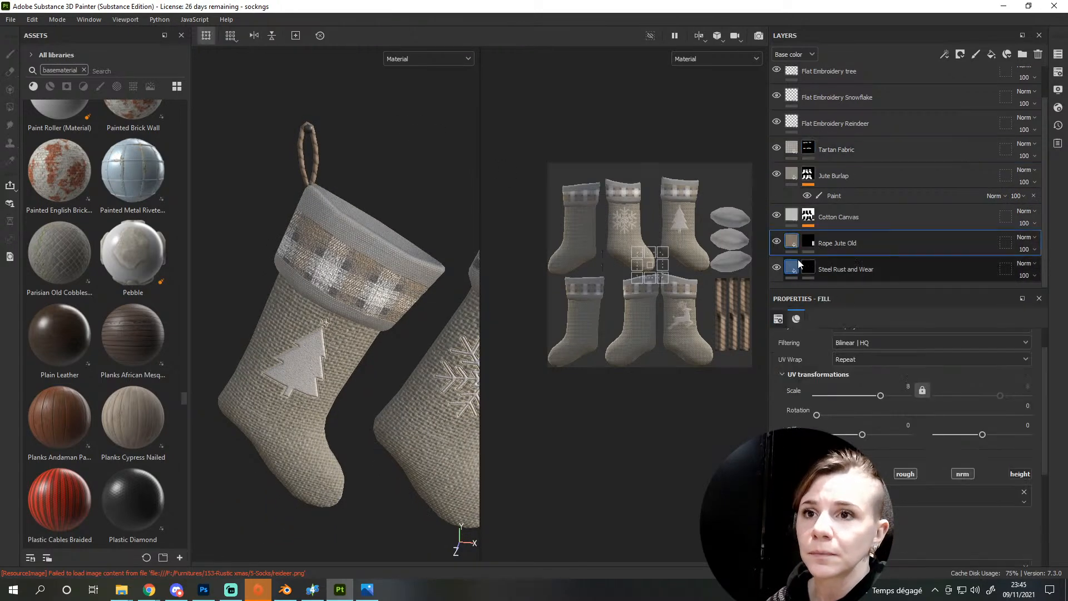
left_click(908, 386)
type("10")
key("Return")
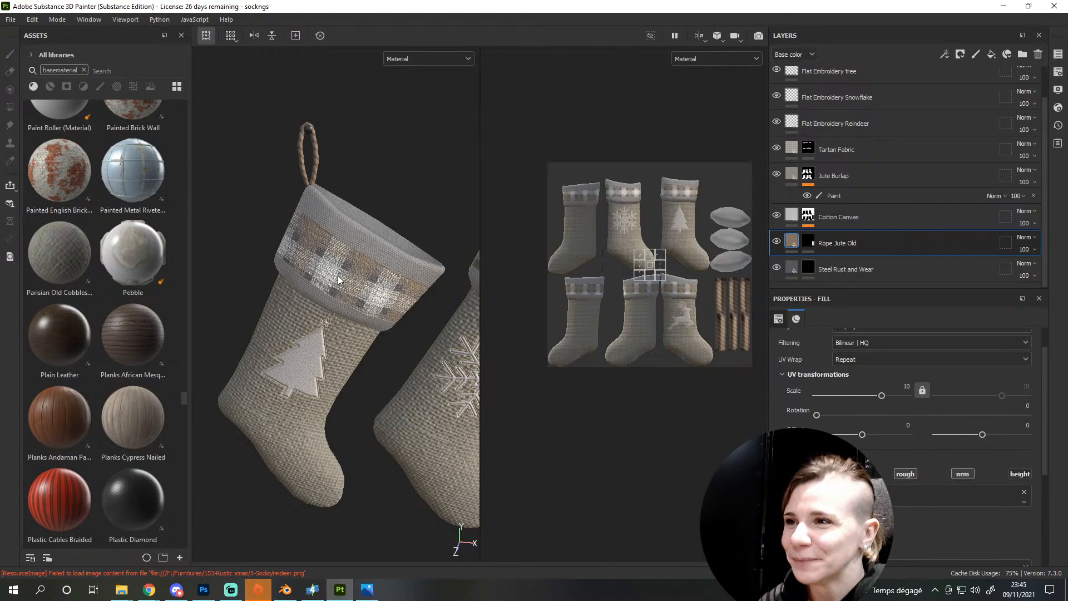
Delete Layer 1 and add a new empty paint layer above the Flat Embroidery tree layer
left_click_drag(339, 276, 346, 305, "alt")
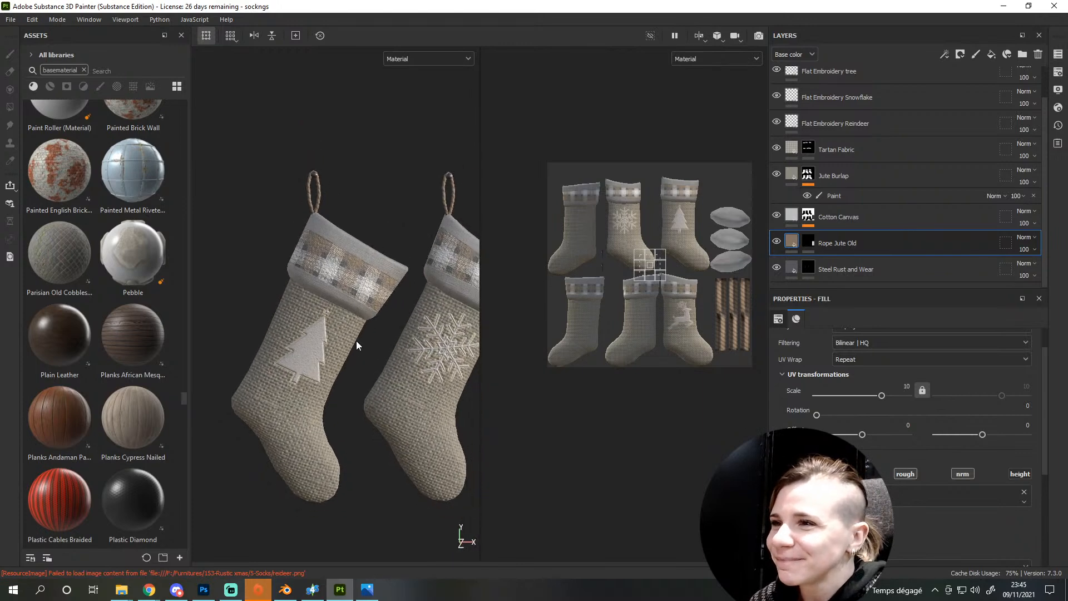
middle_click_drag(358, 344, 261, 315, "alt")
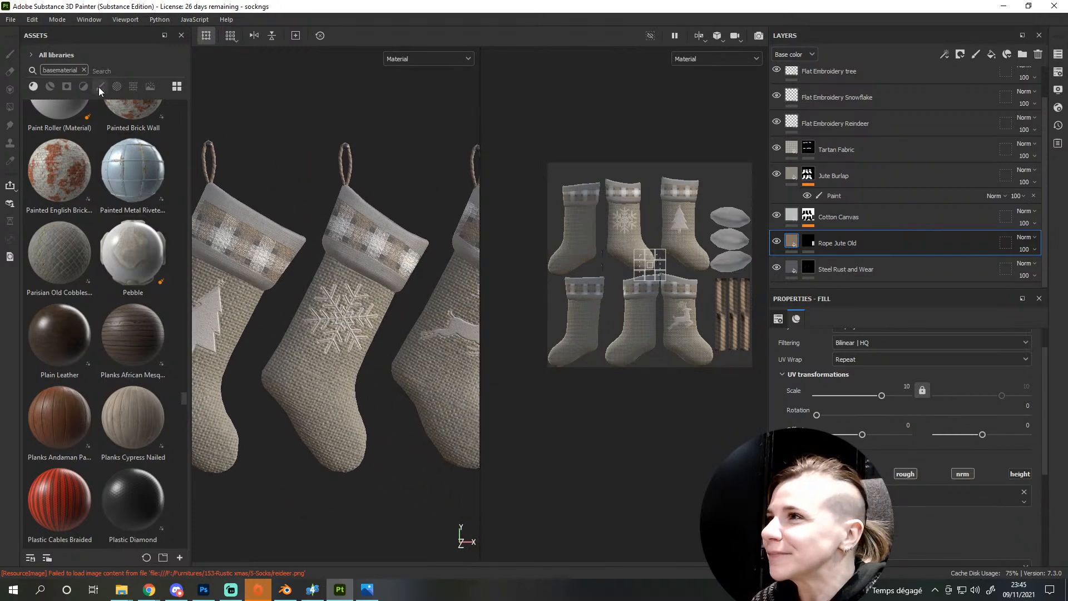
scroll(896, 217, "up", 1)
left_click(848, 86)
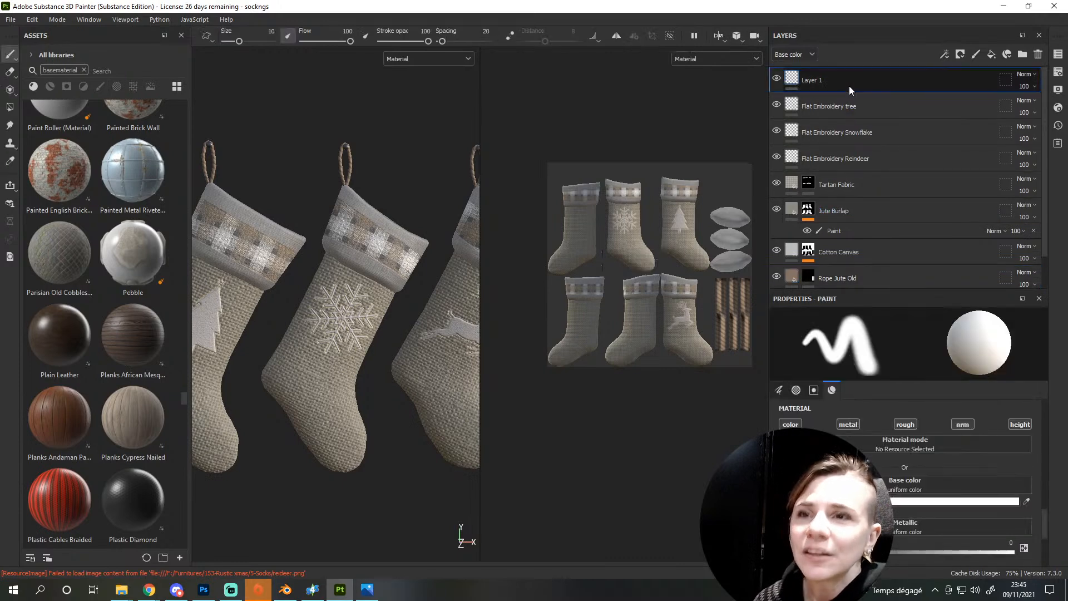
key("Delete")
left_click(975, 55)
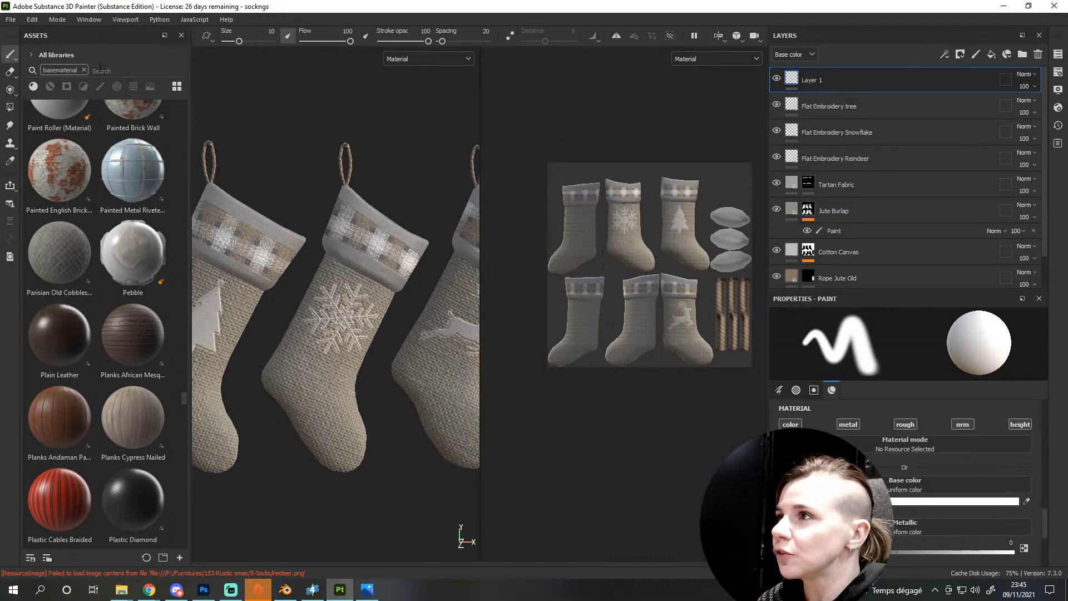
Remove the basematerial filter and search all asset libraries for "sew"
left_click(83, 68)
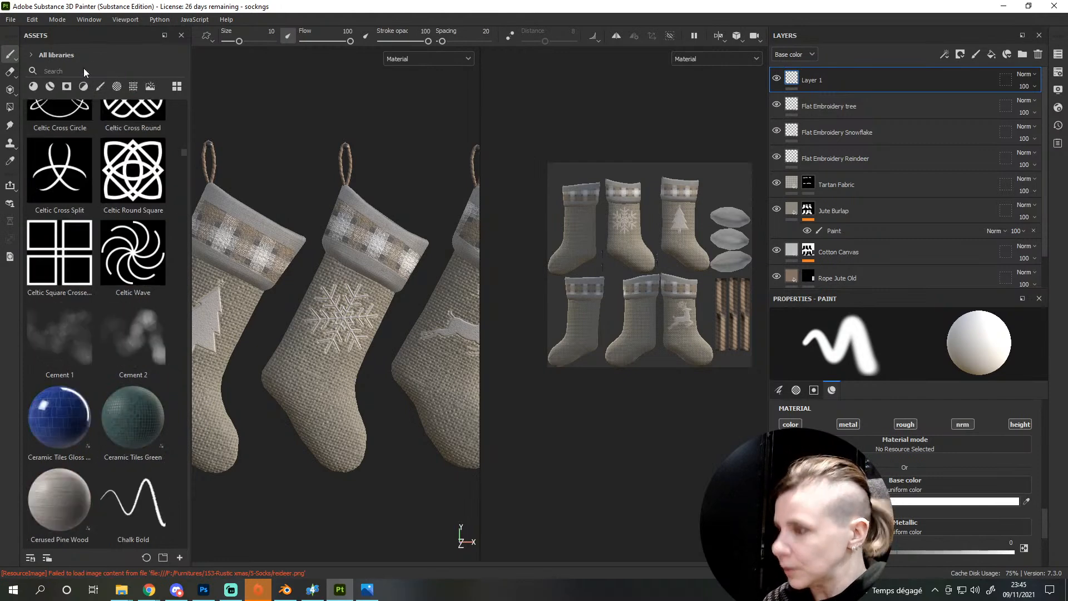
left_click(88, 75)
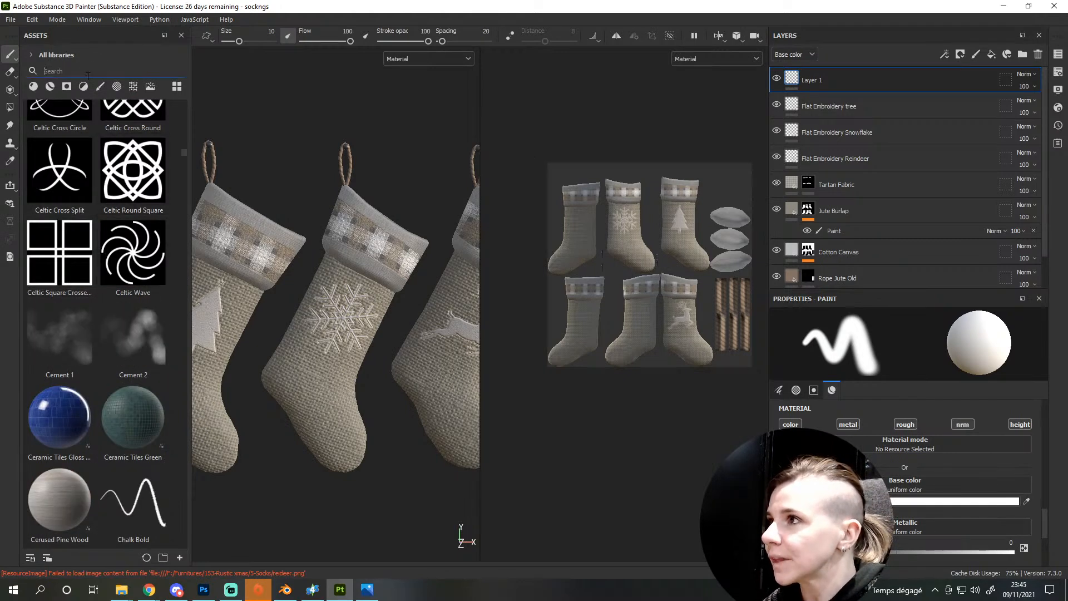
type("se")
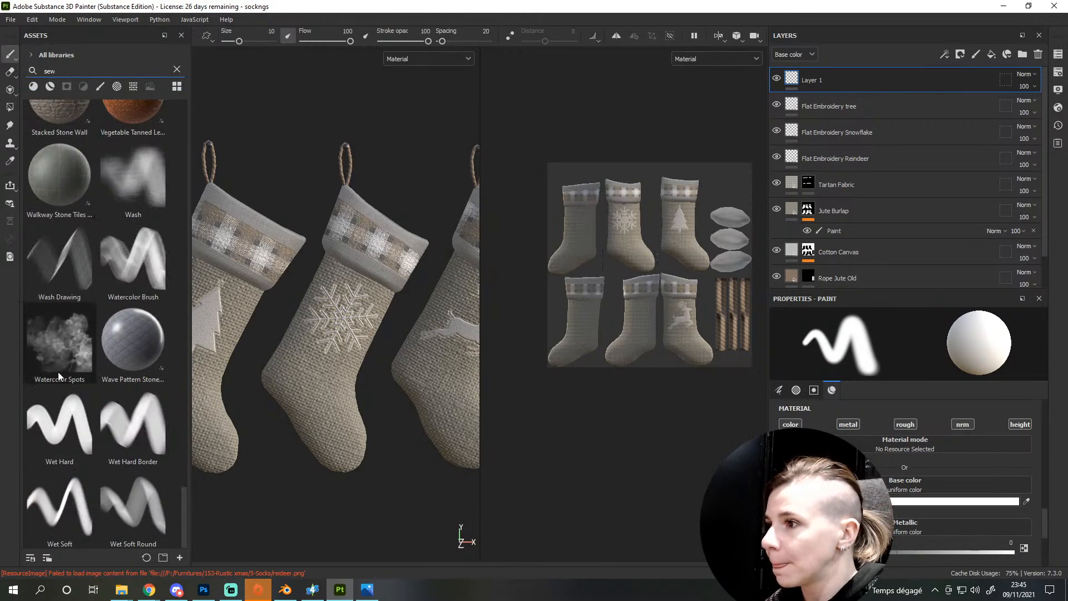
type("w")
scroll(81, 372, "up", 1)
scroll(82, 372, "down", 13)
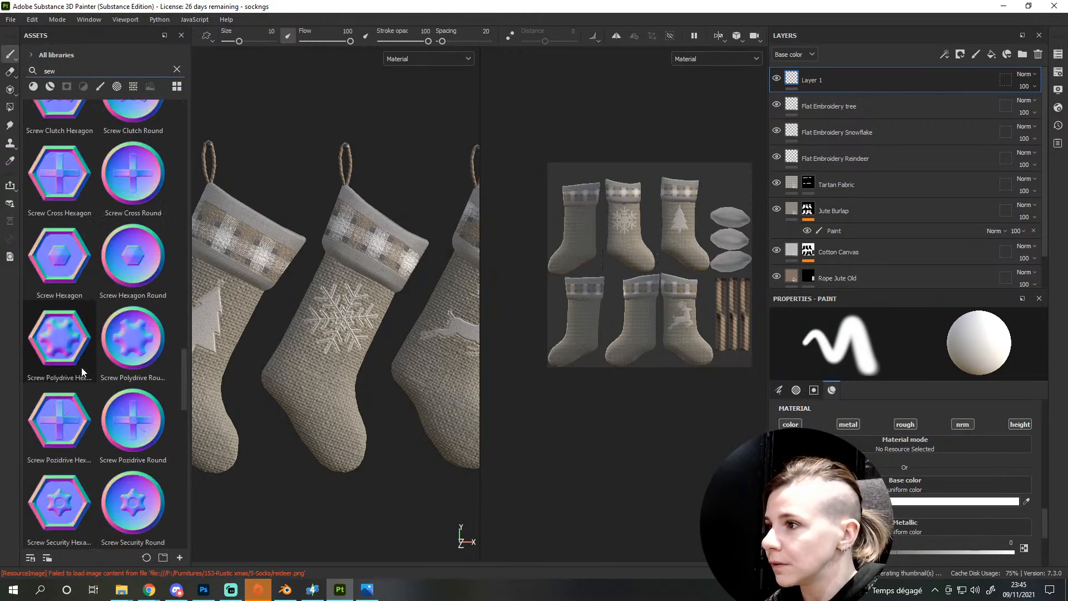
scroll(81, 372, "up", 6)
Show only brushes without a search term and pick the Stitches Complex brush
left_click(103, 84)
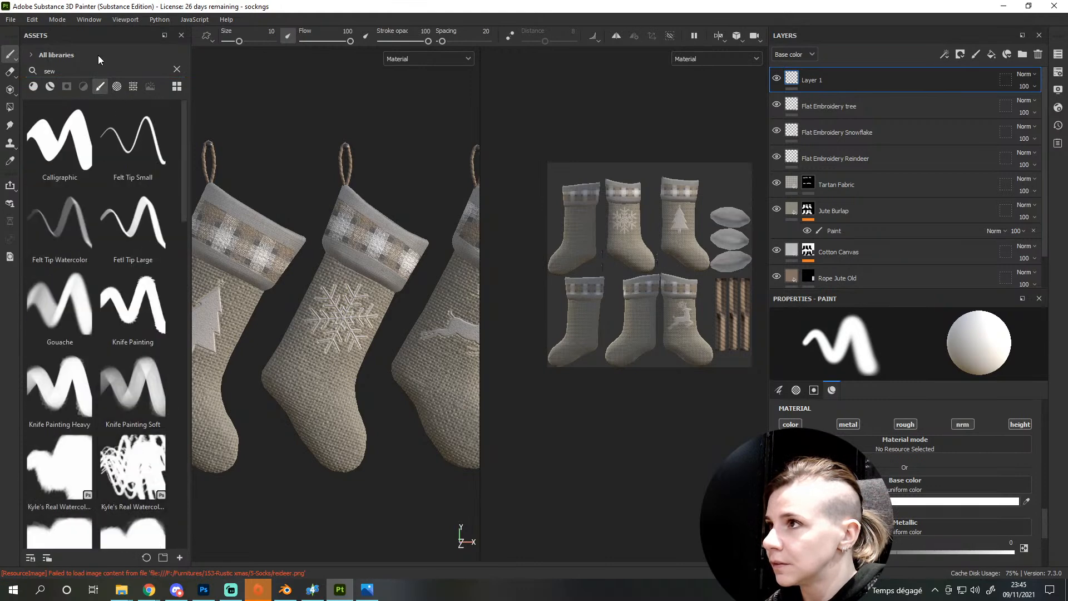
key("BackSpace")
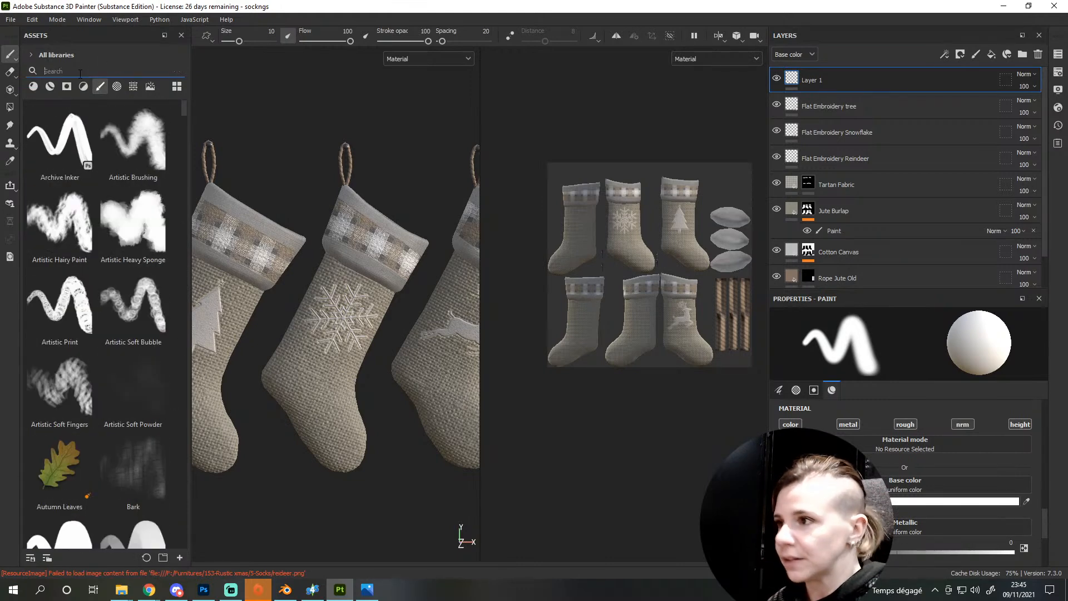
mouse_move(181, 110)
left_mouse_down()
mouse_move(162, 433)
mouse_move(173, 499)
left_mouse_up()
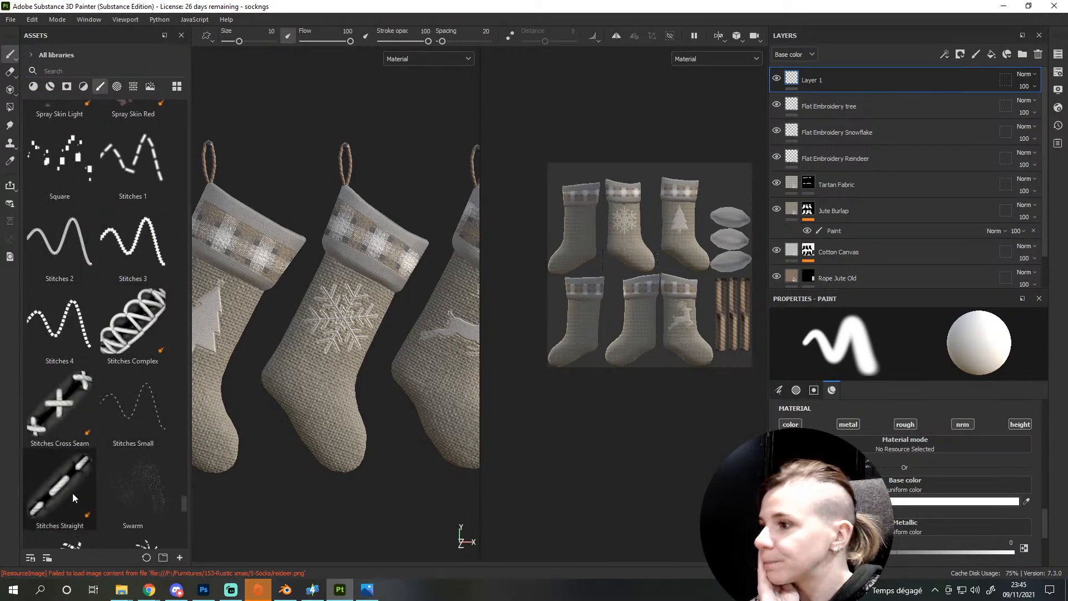
left_click(119, 334)
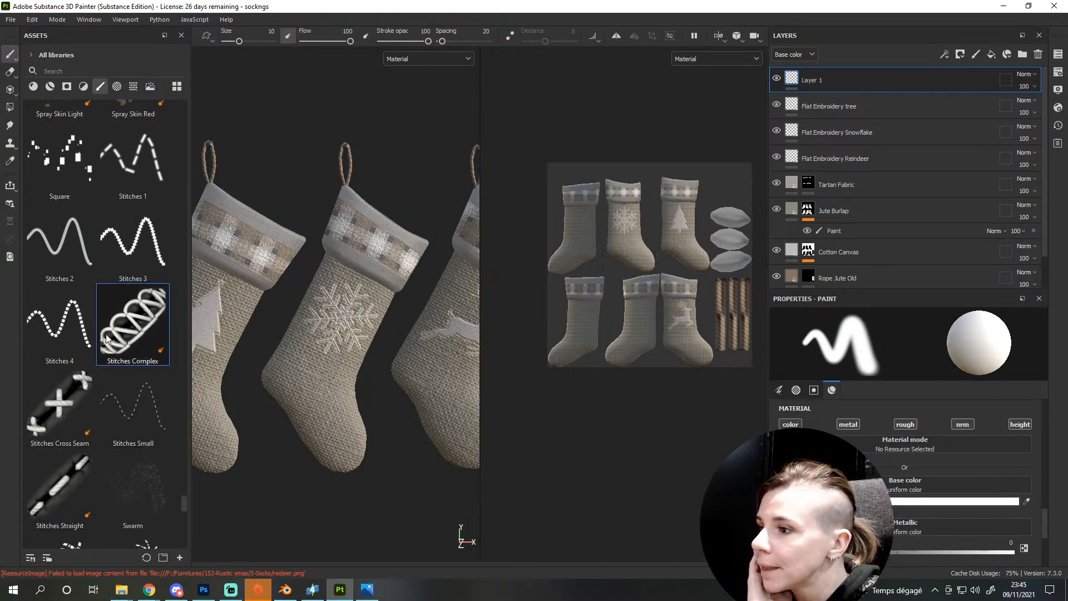
Add a fill layer at the top of the layer stack with a beige base color of 9D9484
left_click(992, 56)
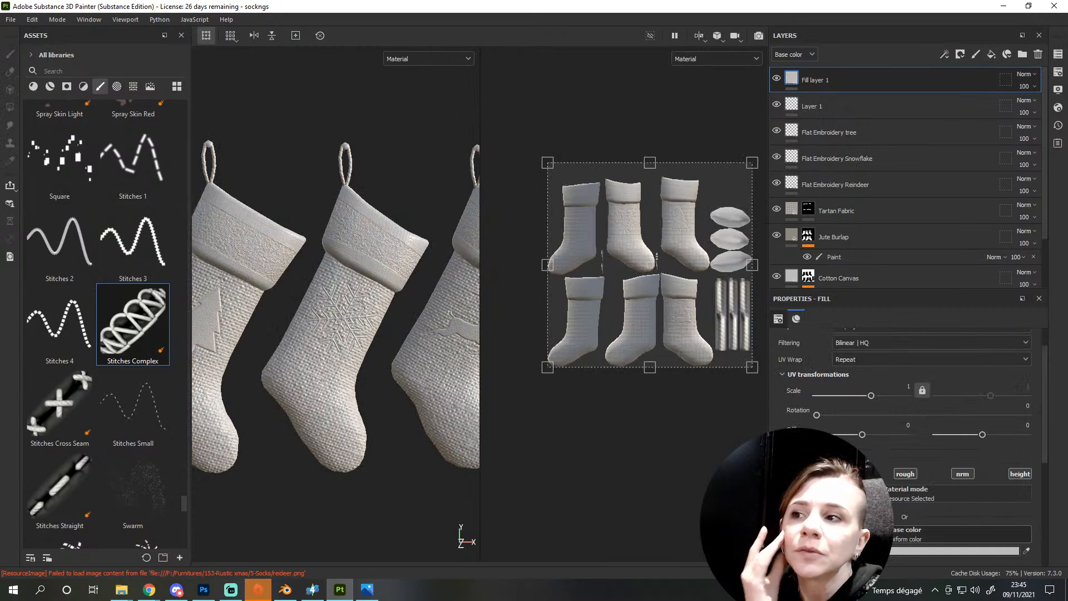
left_click(954, 550)
left_click_drag(988, 420, 987, 415)
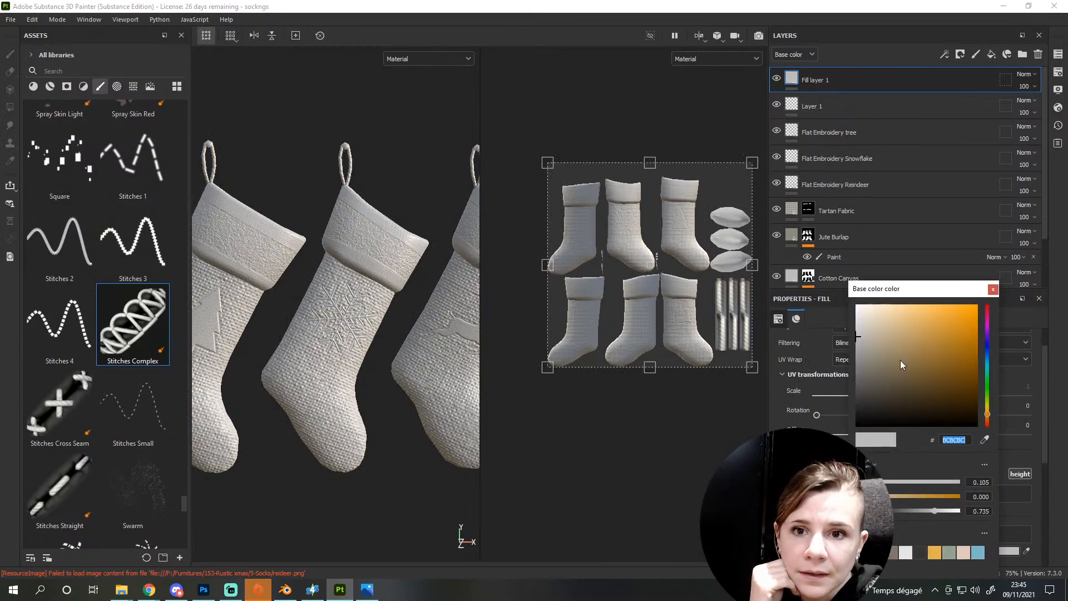
left_click(883, 351)
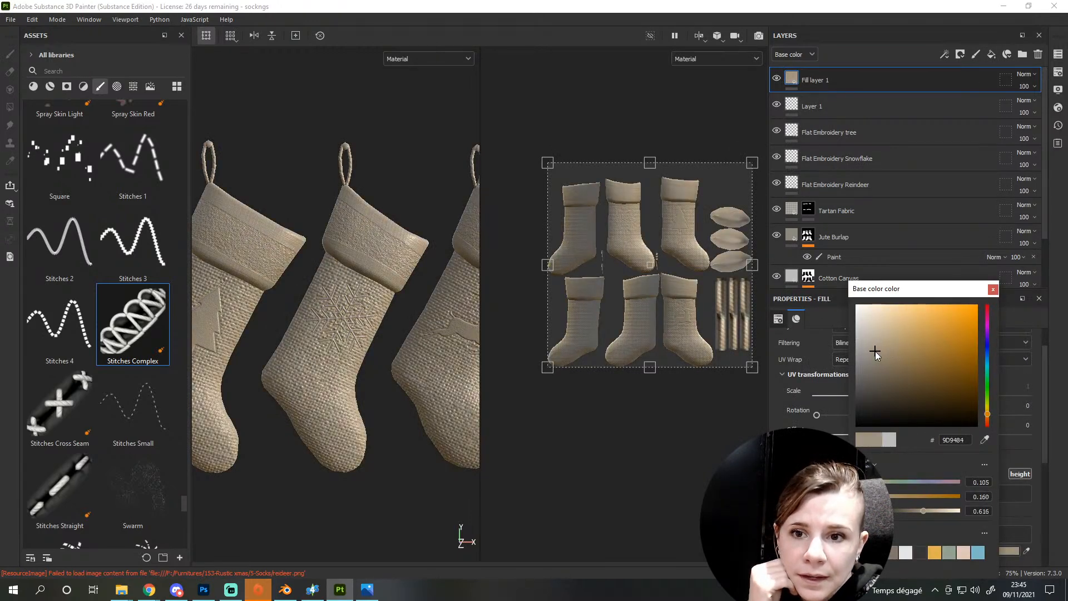
left_click(818, 474)
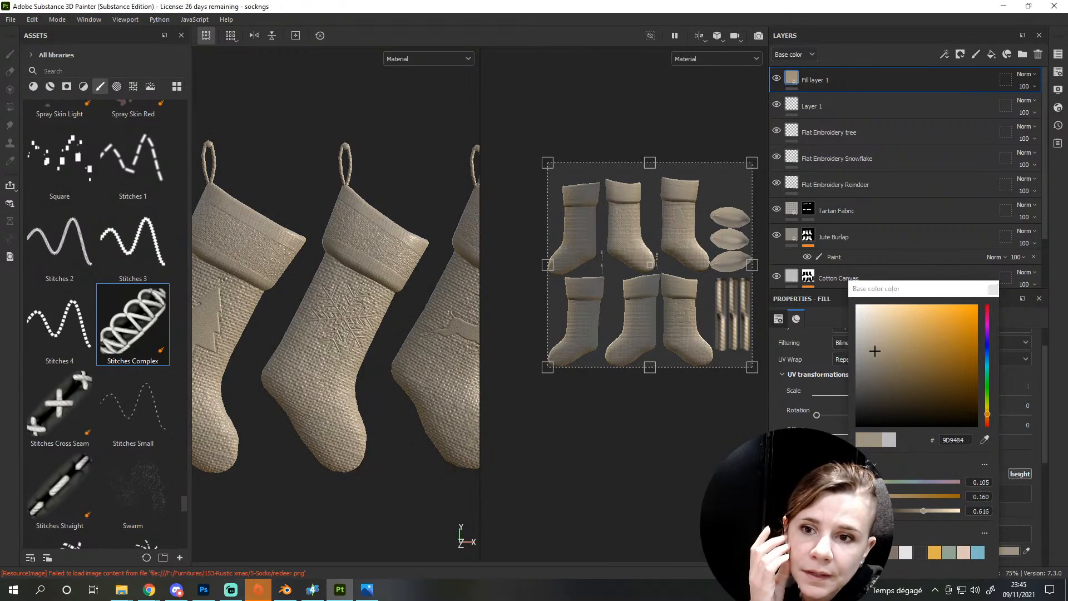
left_click(993, 288)
Give the beige fill layer a black mask with a Paint effect on it
right_click(882, 81)
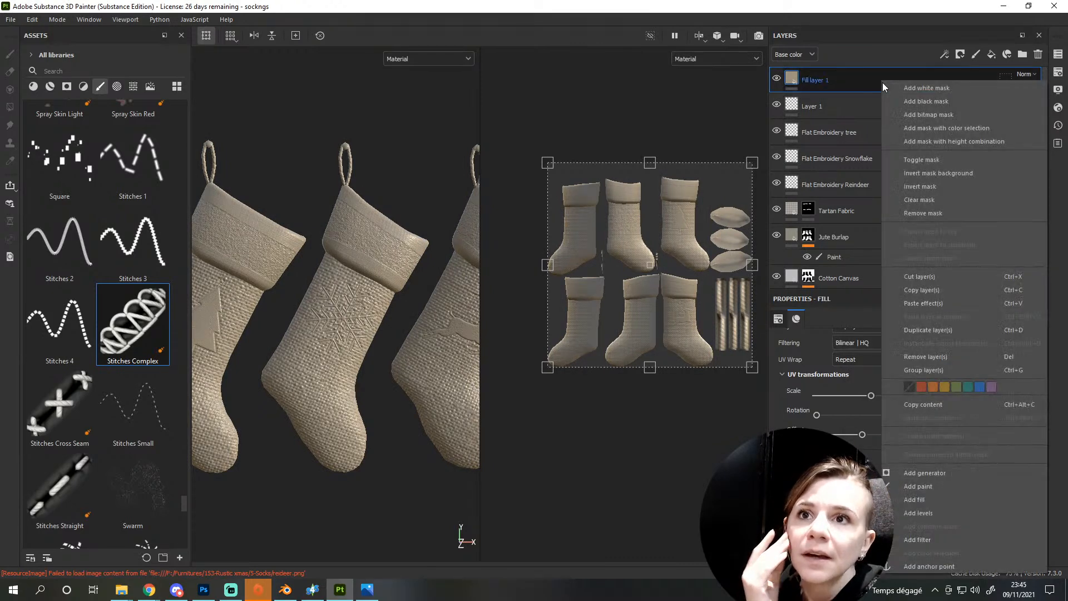
left_click(924, 100)
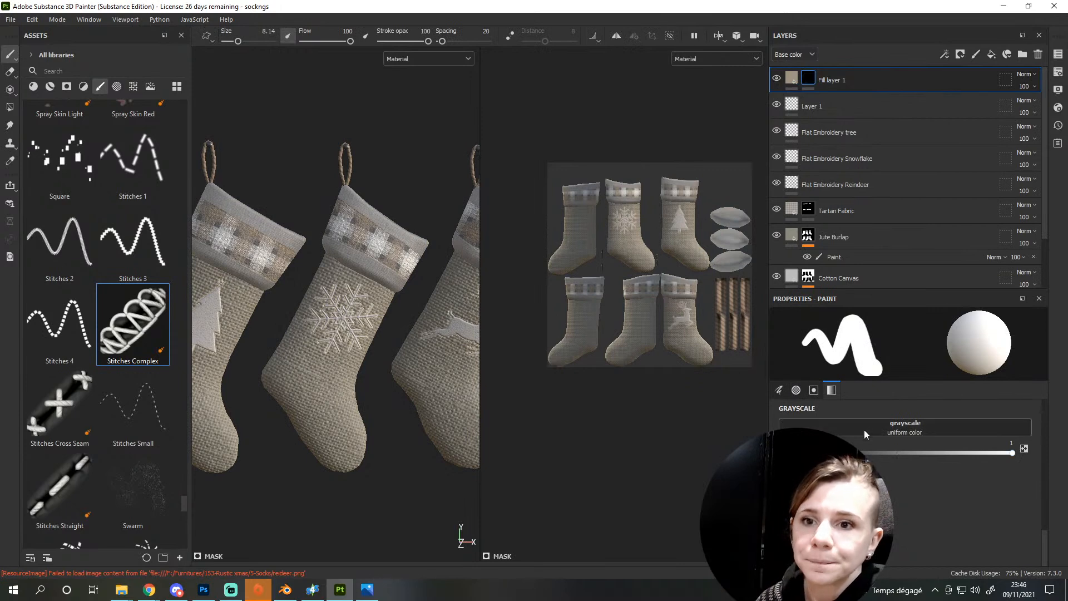
right_click(809, 78)
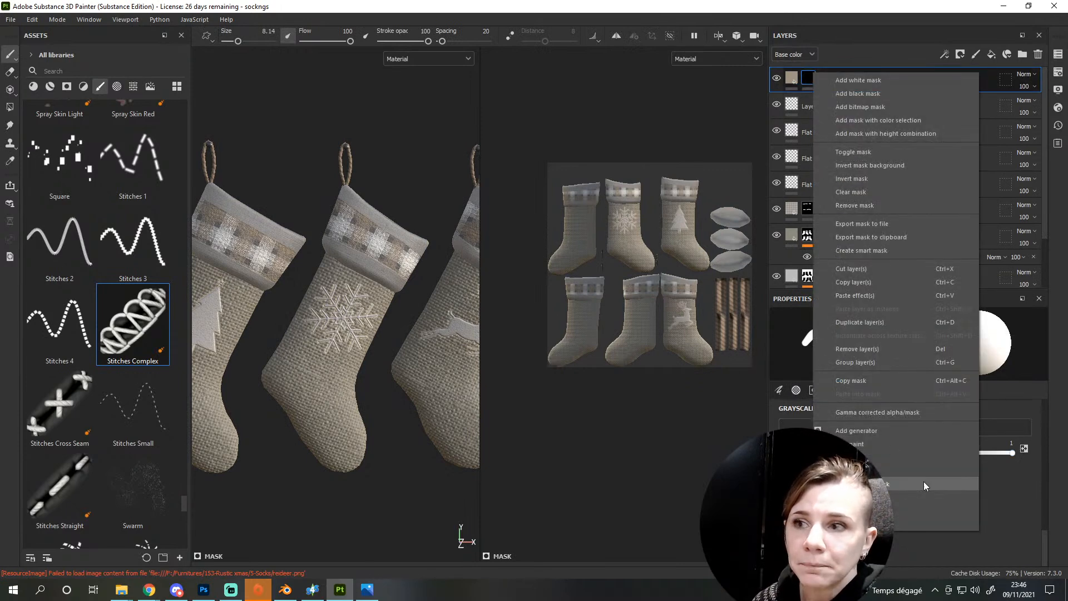
left_click(890, 444)
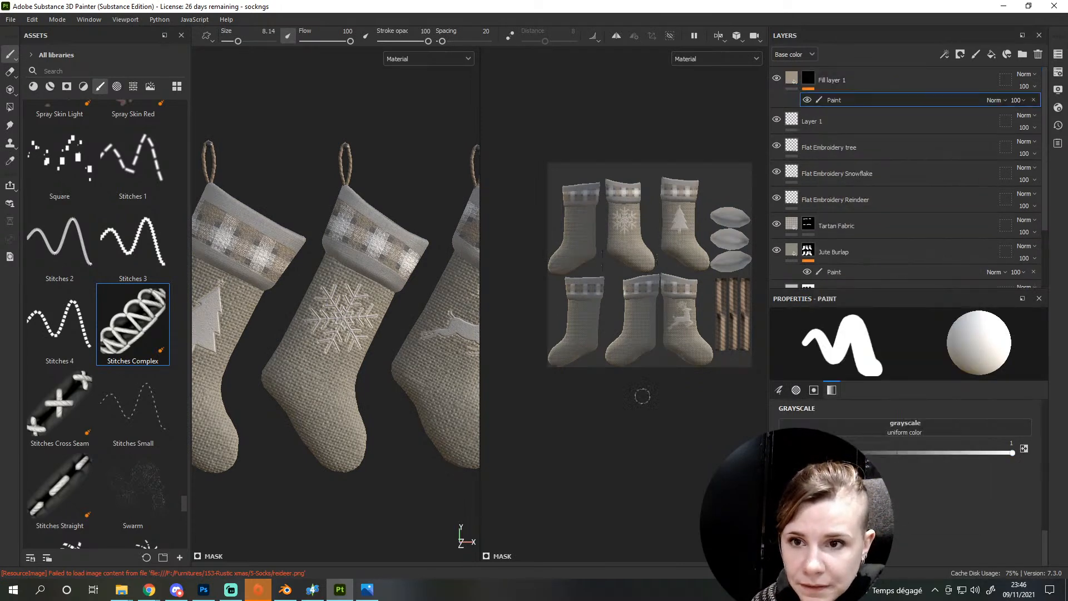
Load the Stitches Complex brush with its Stitches Roller alpha for painting on the tree stocking's cuff
middle_click_drag(289, 317, 405, 360, "alt")
scroll(405, 360, "up", 5)
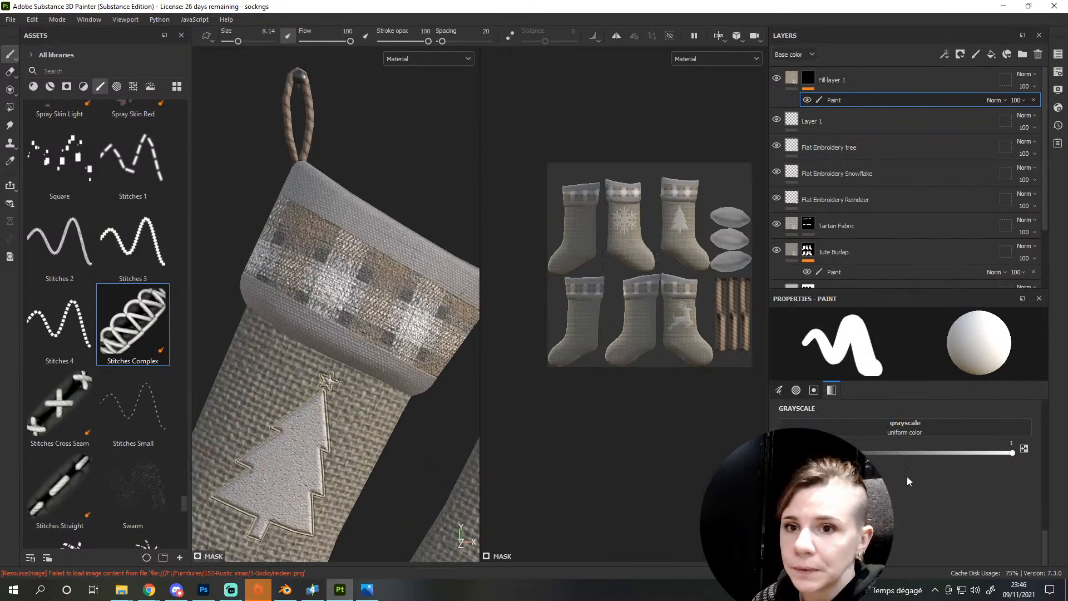
left_click(796, 389)
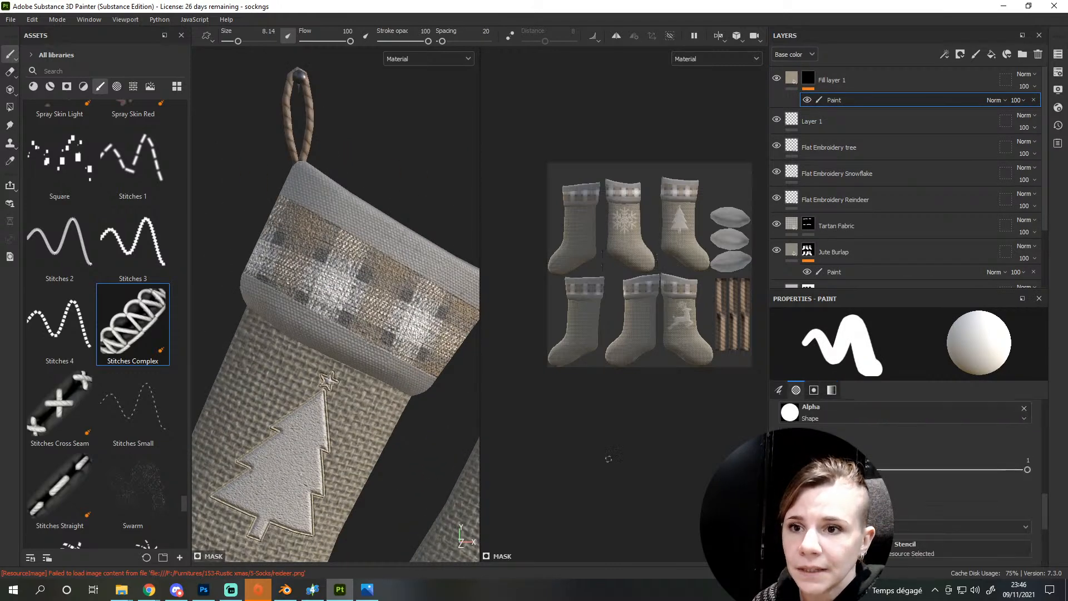
left_click(141, 328)
scroll(289, 288, "up", 2)
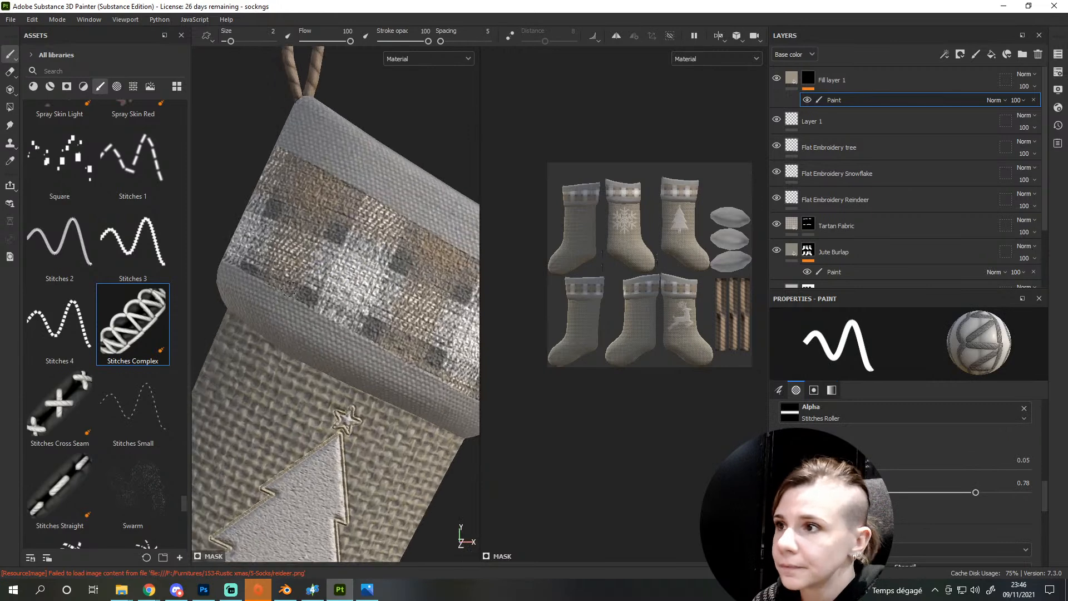
scroll(289, 288, "down", 4)
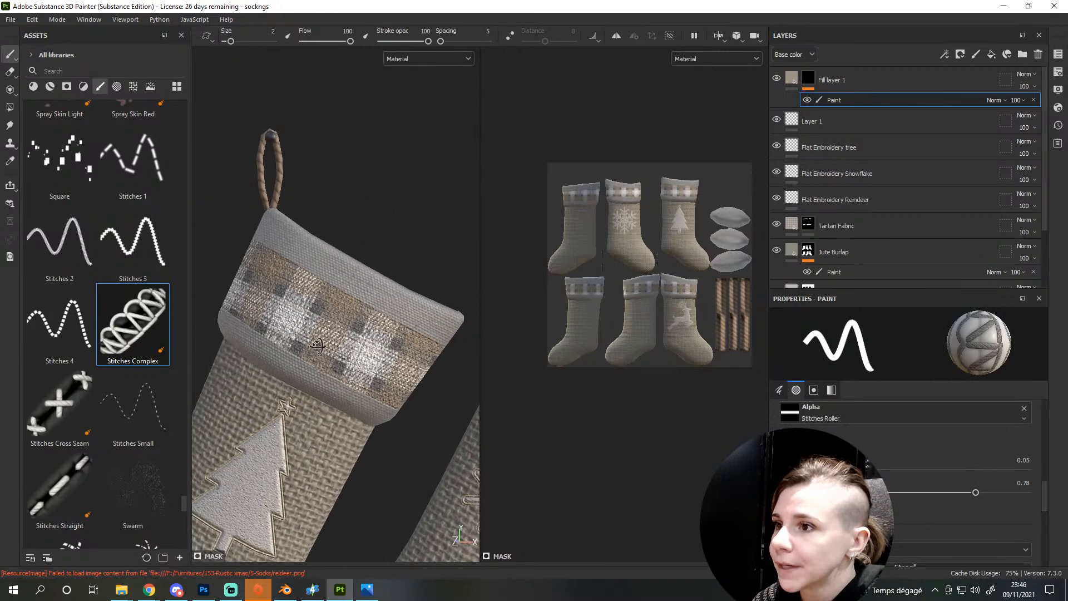
left_click_drag(318, 345, 318, 346, "alt")
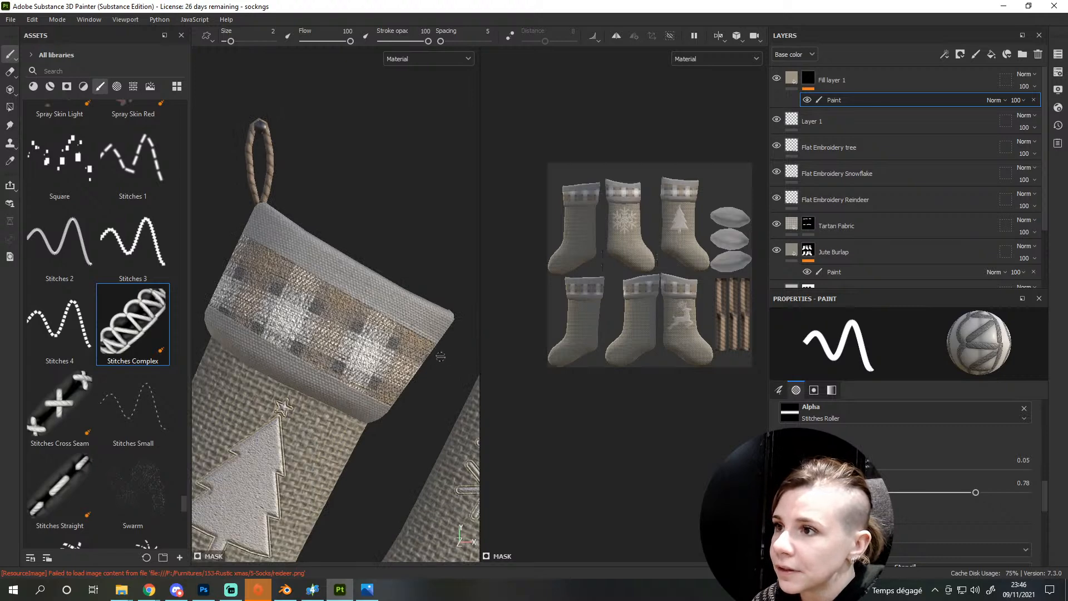
scroll(440, 357, "up", 5)
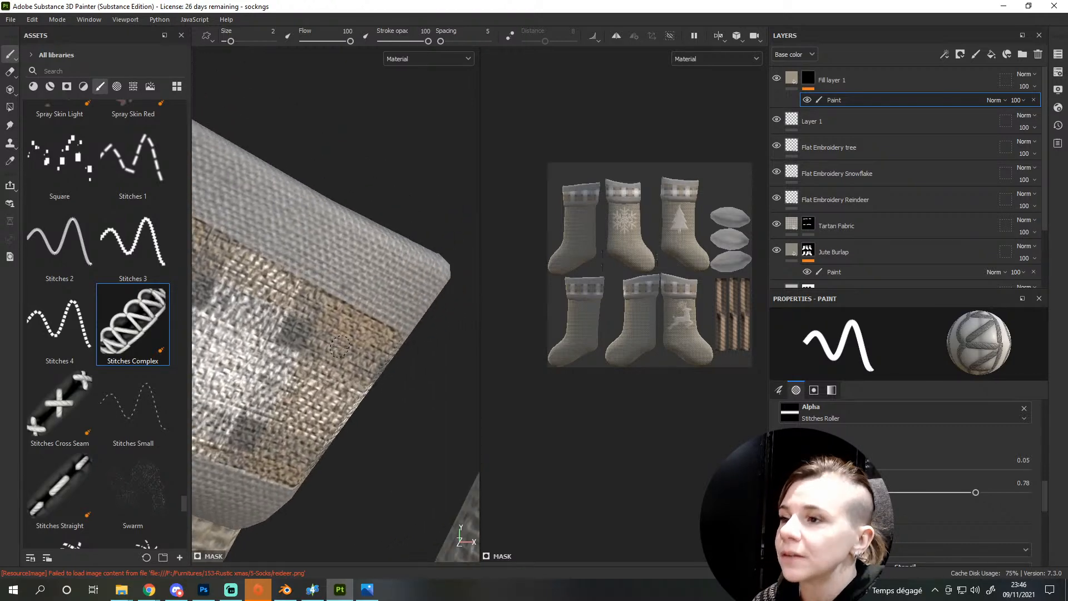
Hide Fill layer 1 and add an empty paint layer above it for the stitches
left_click(882, 85)
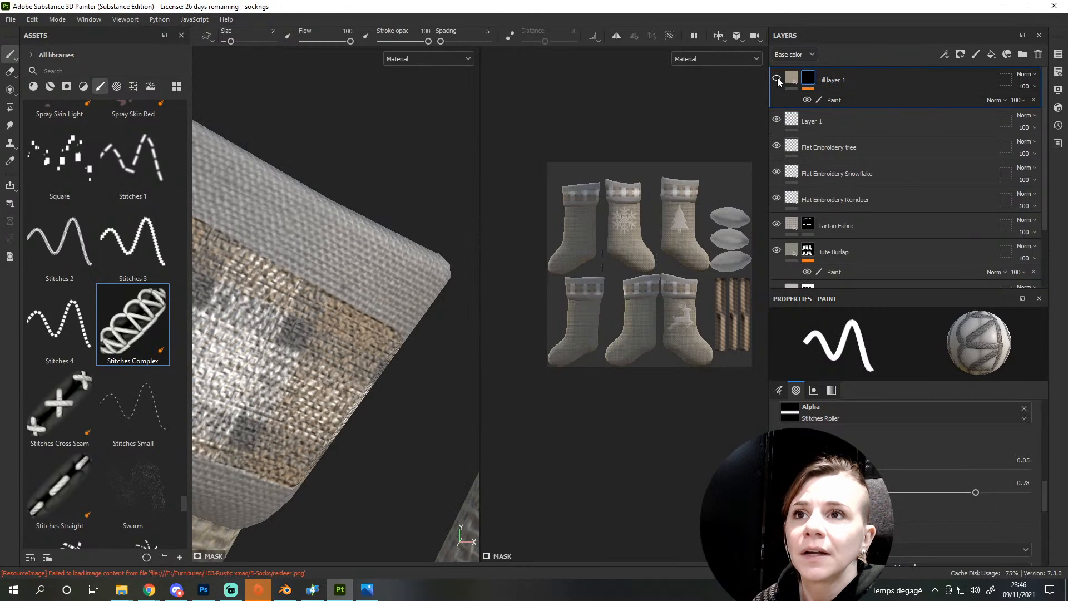
left_click(976, 57)
scroll(343, 341, "down", 5)
middle_click_drag(343, 339, 435, 355, "alt")
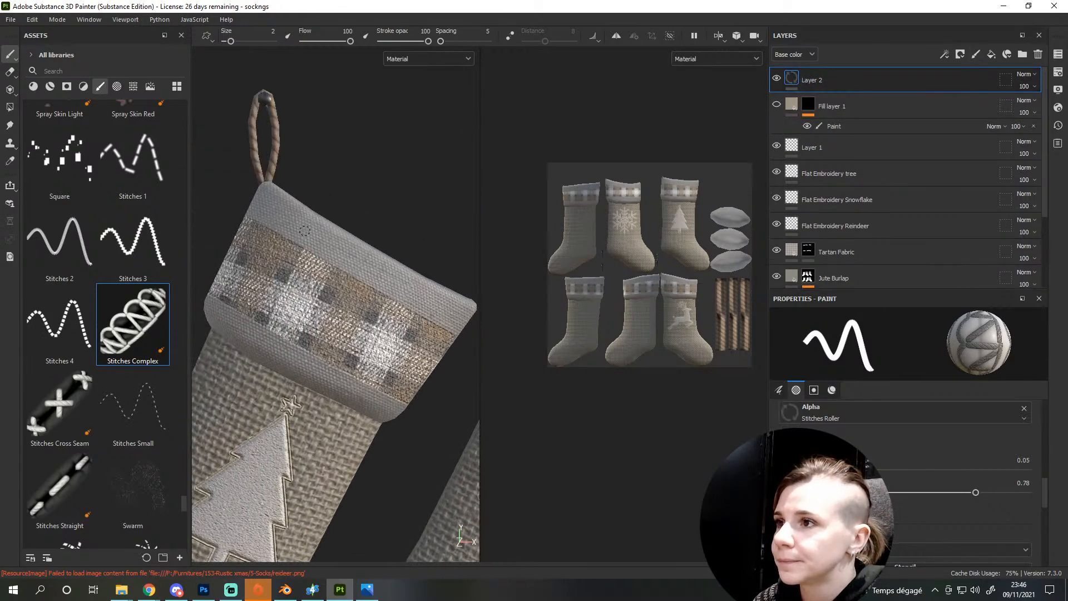
Try a straight Stitches Complex stroke along the upper edge of the tartan band on the tree stocking's cuff
left_click(456, 340, "shift")
scroll(411, 356, "up", 5)
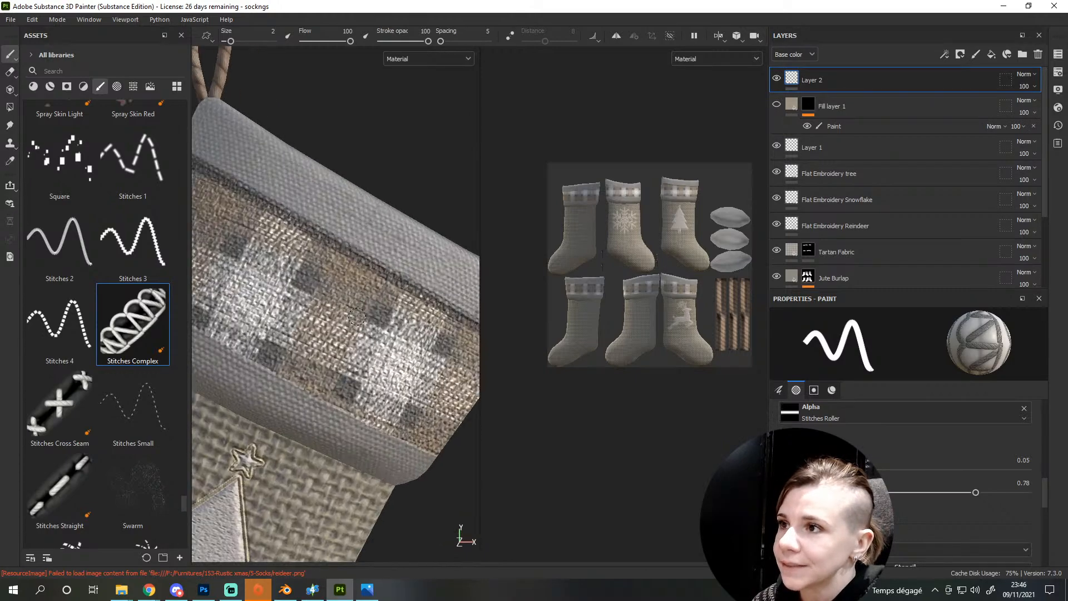
left_click_drag(411, 356, 423, 351, "alt")
scroll(940, 473, "down", 8)
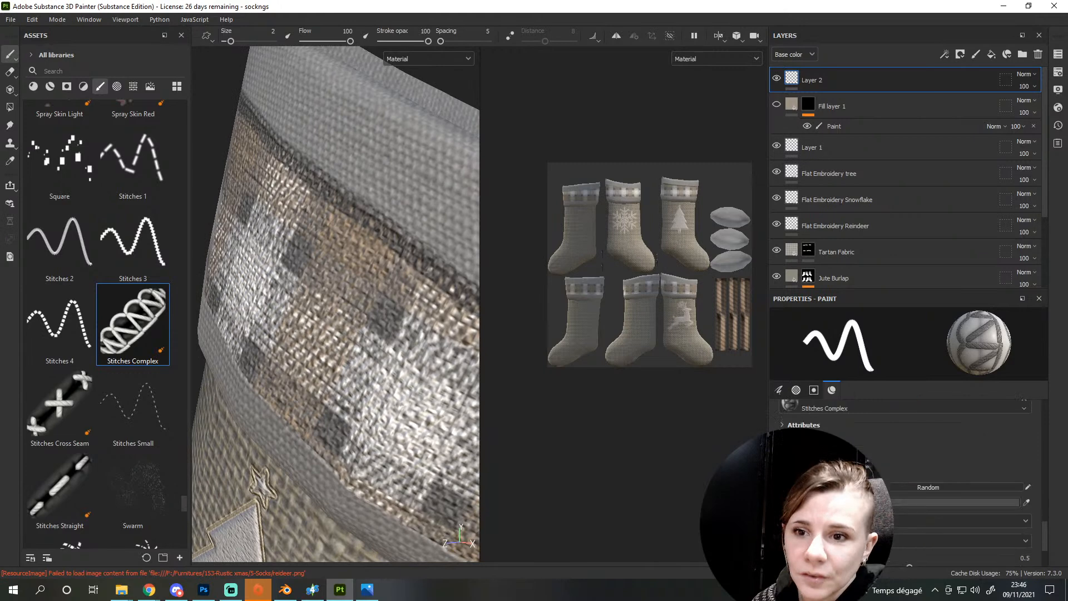
middle_click_drag(437, 354, 384, 353, "alt")
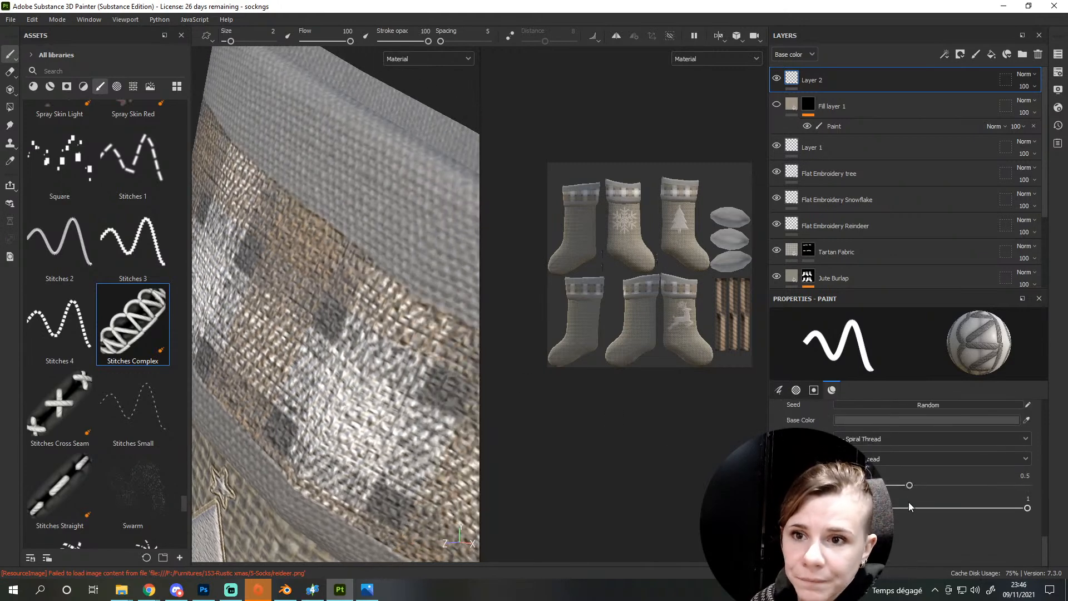
Set the Stitches Complex material's base color to the pale pinkish white E9D9D9
scroll(912, 503, "up", 3)
left_click(912, 486)
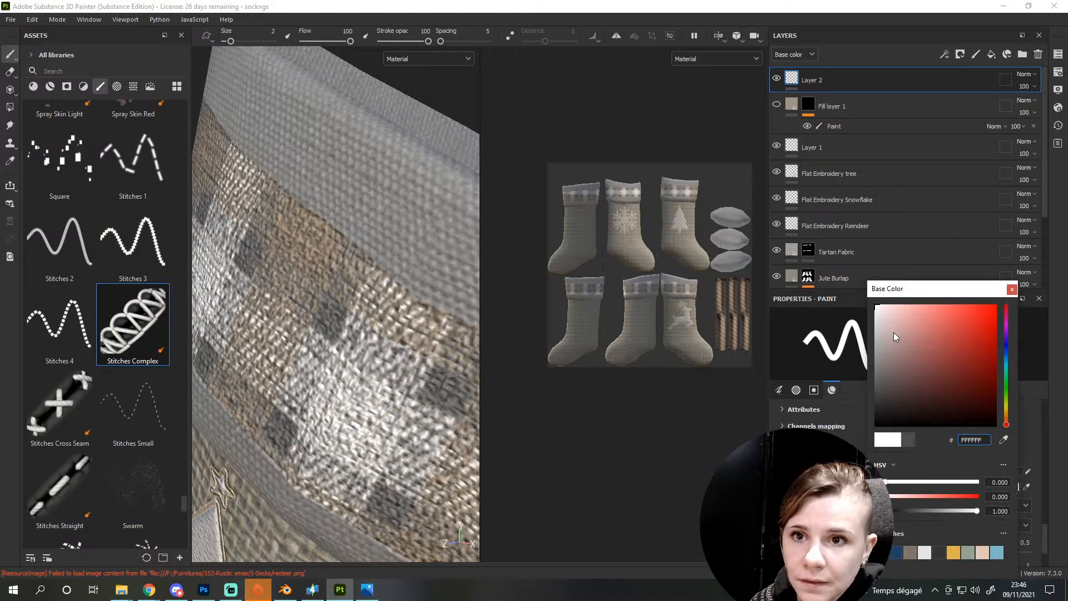
left_click(883, 314)
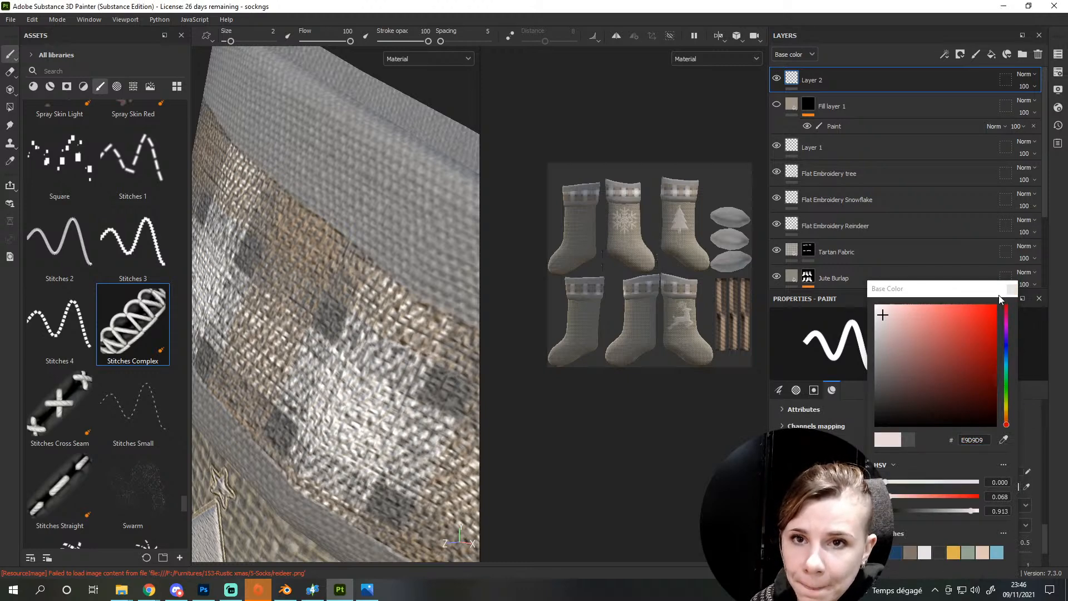
left_click(855, 444)
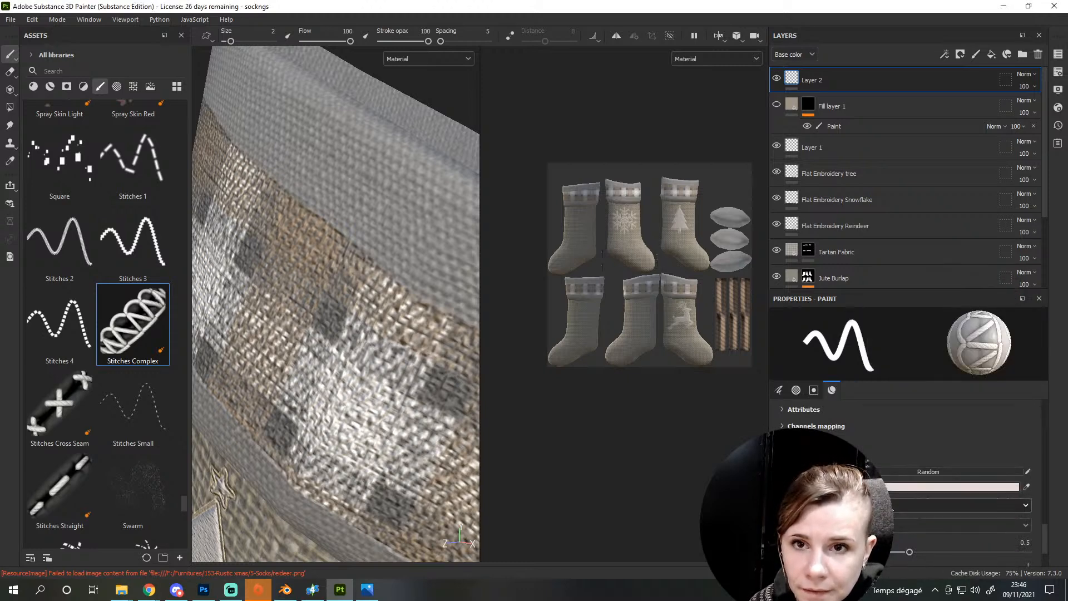
Try a different thread option in the Stitches Complex parameters
left_click(894, 506)
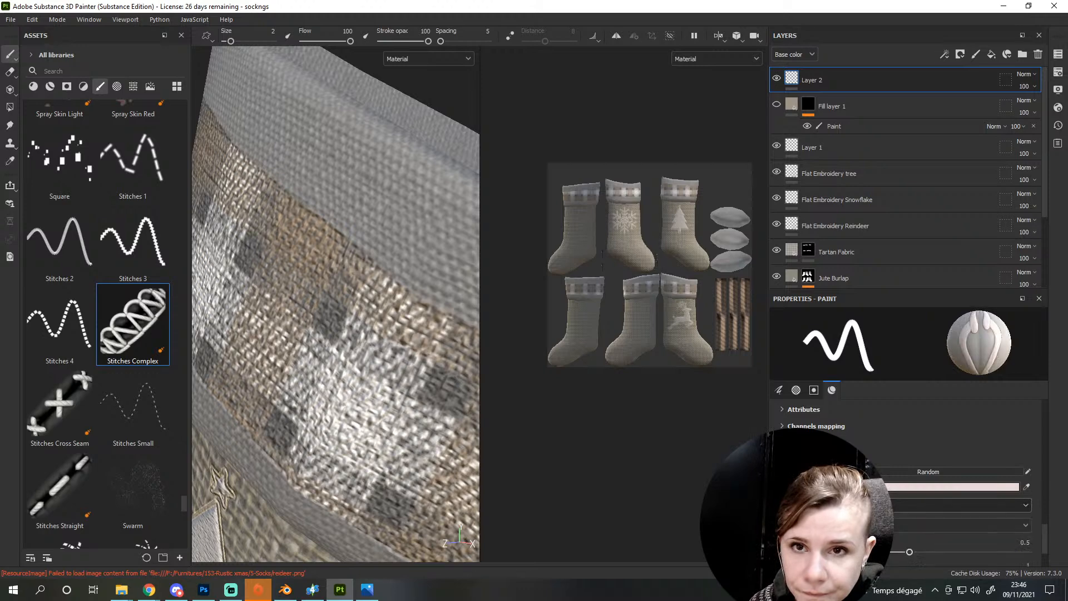
left_click(946, 487)
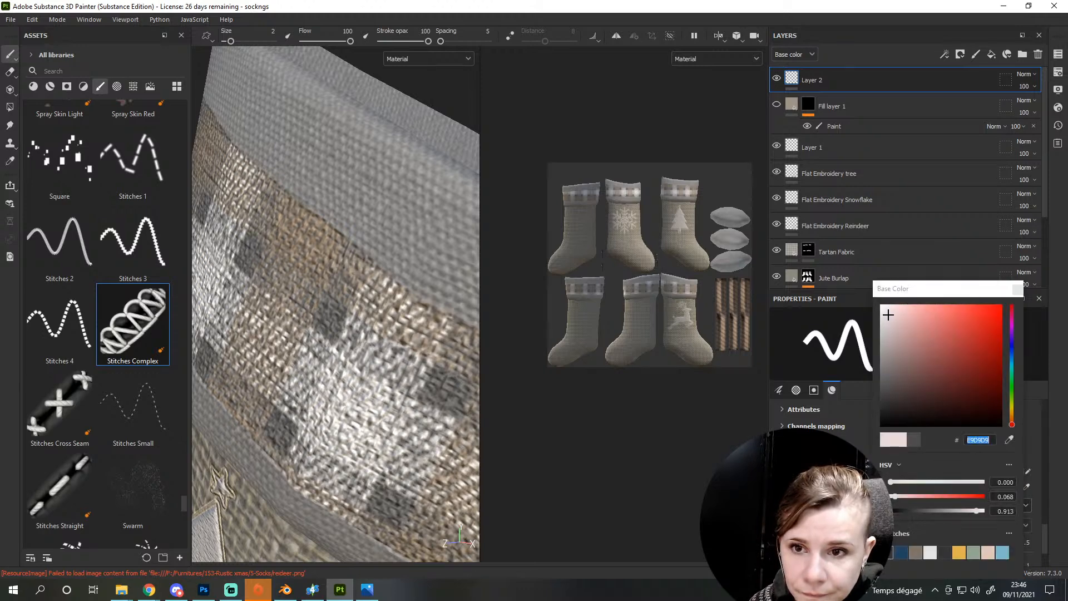
key("Escape")
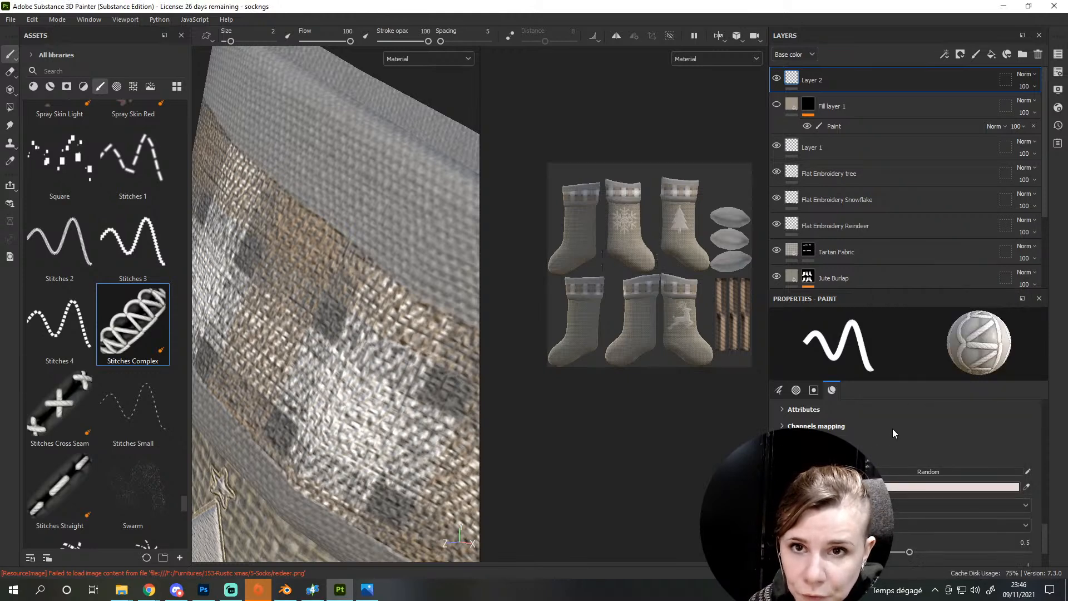
Raise the Stitches Complex parameter directly below the thread options to 0.76
scroll(892, 428, "down", 1)
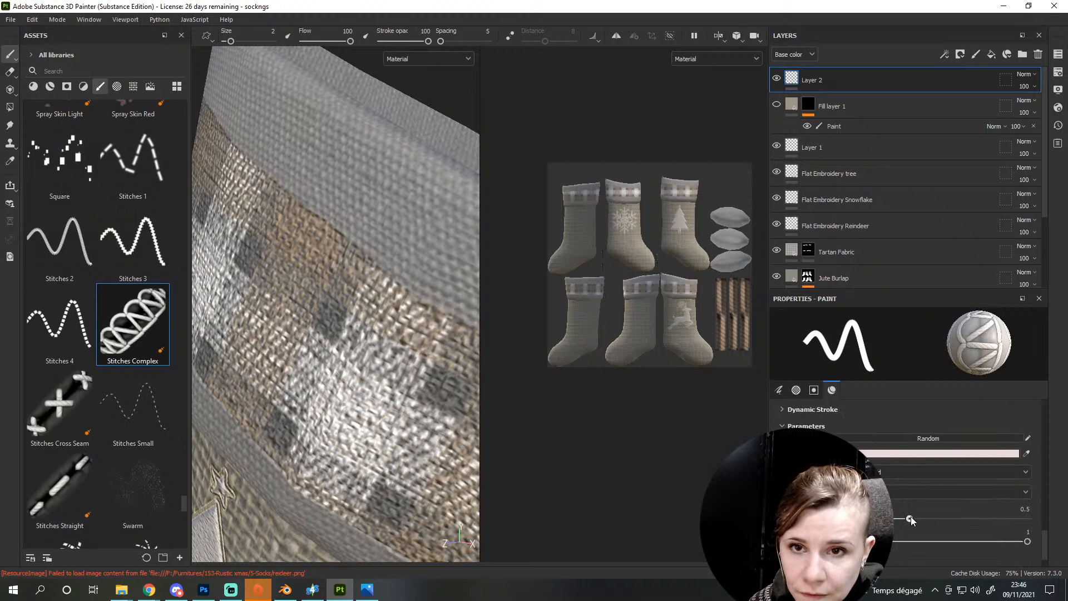
left_click_drag(910, 518, 974, 522)
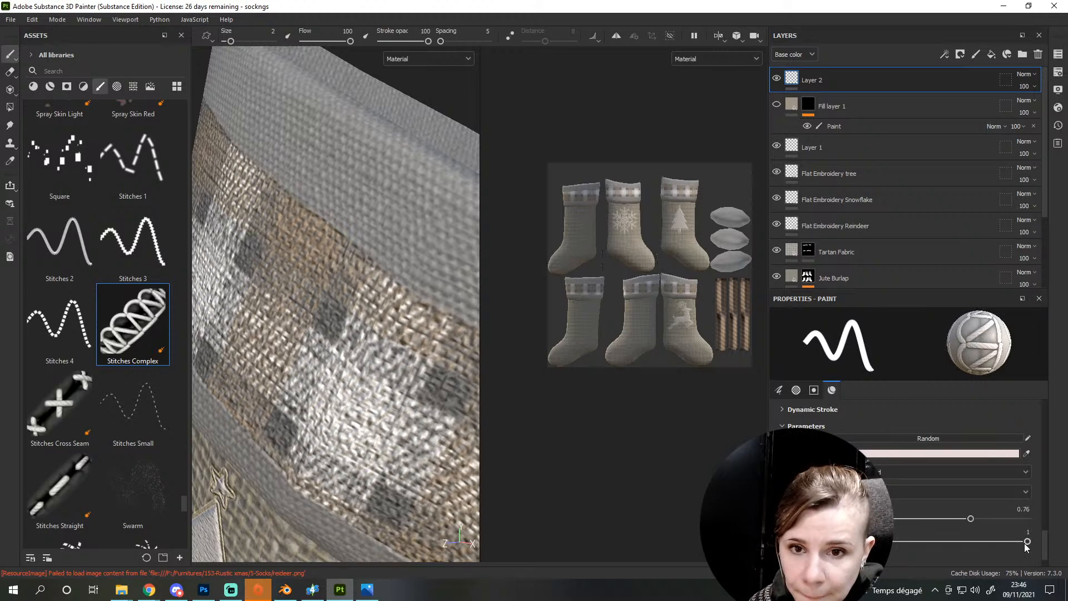
In the Stitches Complex advanced parameters, set the first two values to 0.83 and 0.93, and the last two to 0.91 and 0.5
scroll(923, 525, "up", 3)
scroll(924, 525, "down", 3)
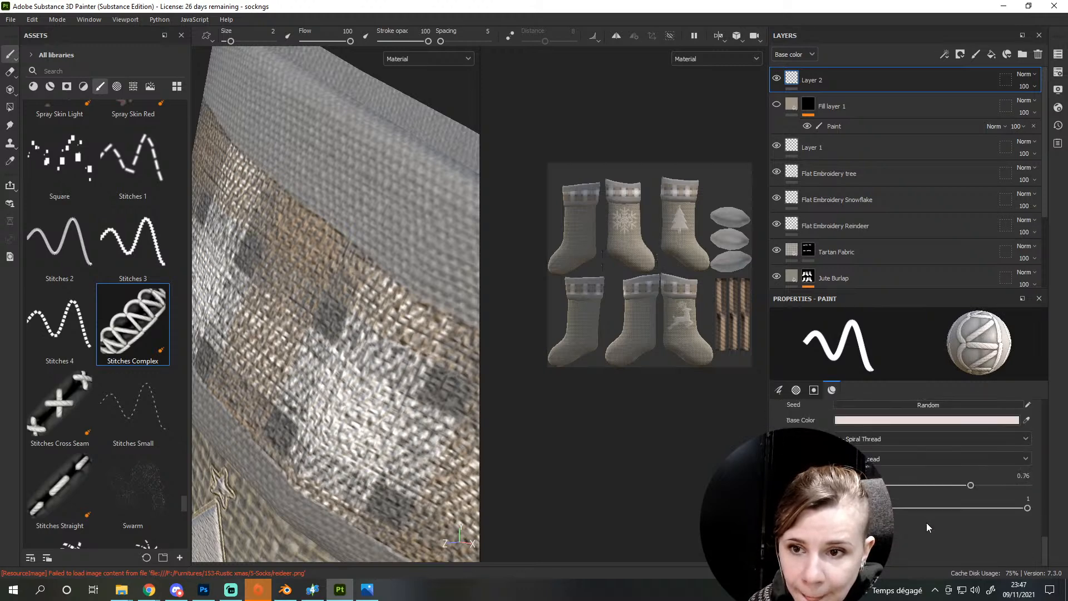
scroll(956, 446, "down", 3)
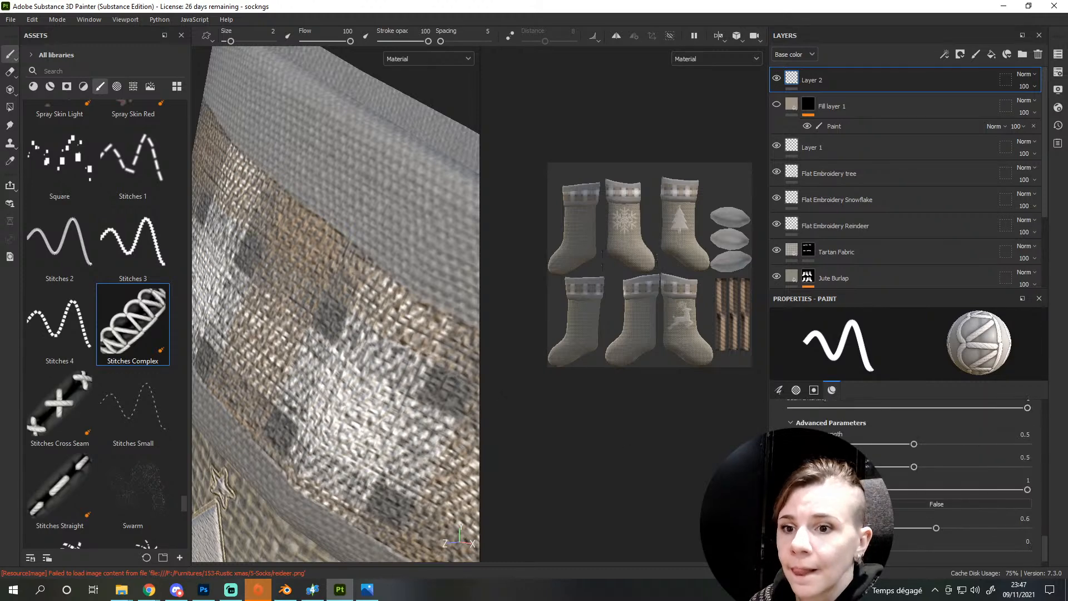
left_click_drag(956, 446, 989, 446)
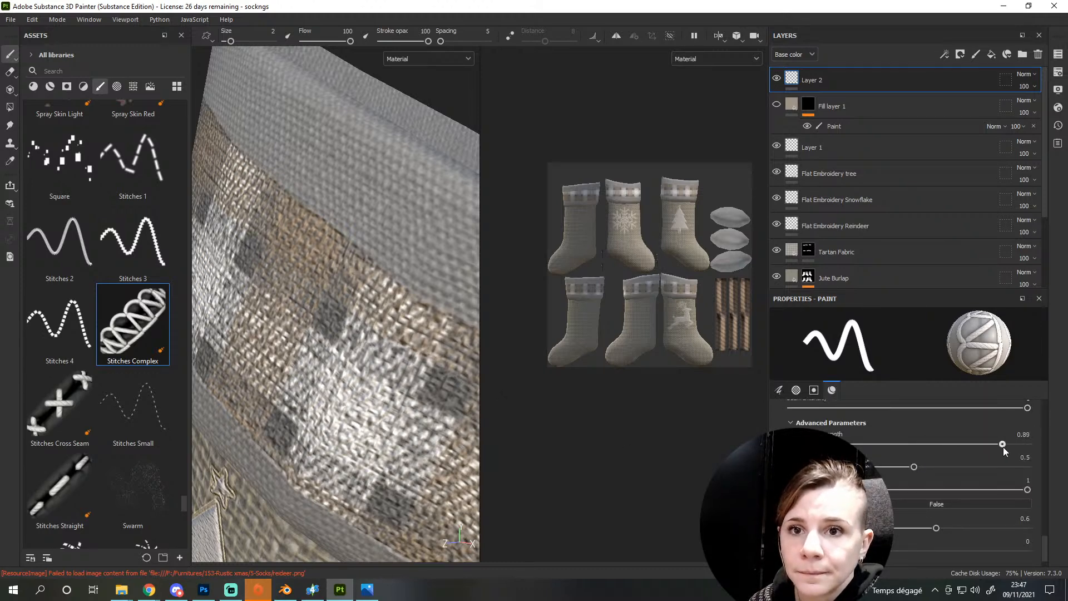
left_click_drag(919, 466, 1011, 471)
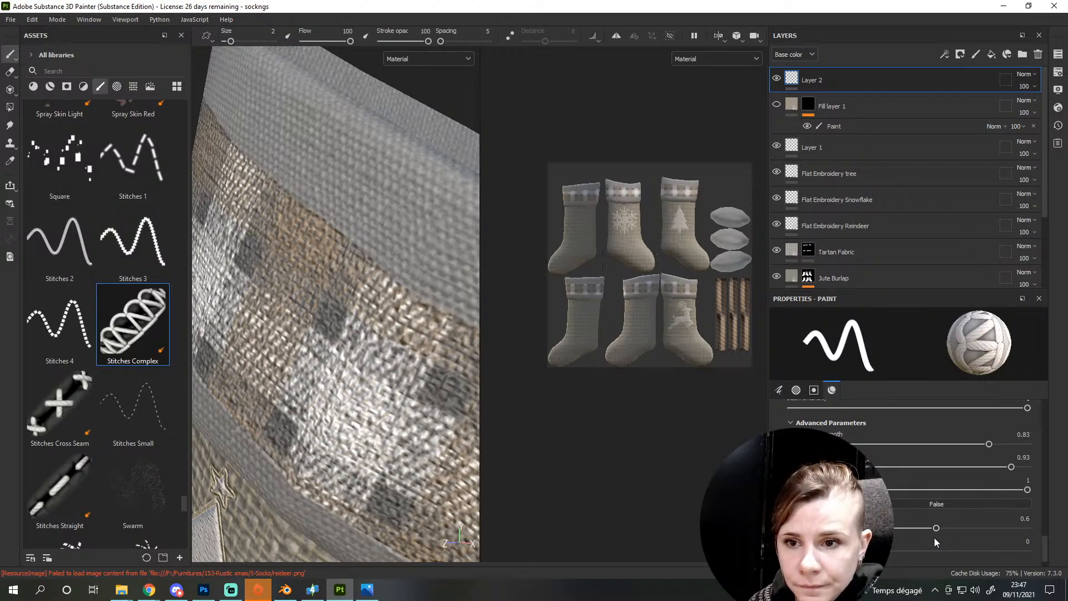
left_click_drag(937, 528, 1001, 528)
left_click_drag(789, 551, 912, 555)
Paint a Stitches Complex seam along the upper edge of the tartan band on the front of the tree stocking
left_click_drag(390, 359, 394, 391, "alt")
scroll(404, 364, "down", 6)
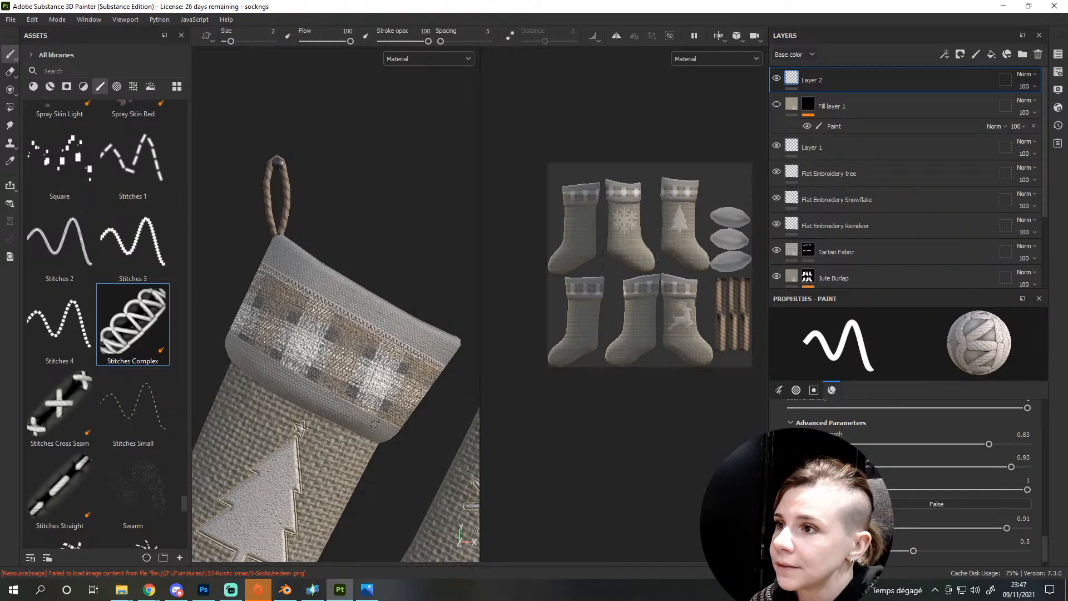
left_click_drag(401, 396, 371, 411, "alt")
scroll(356, 406, "up", 7)
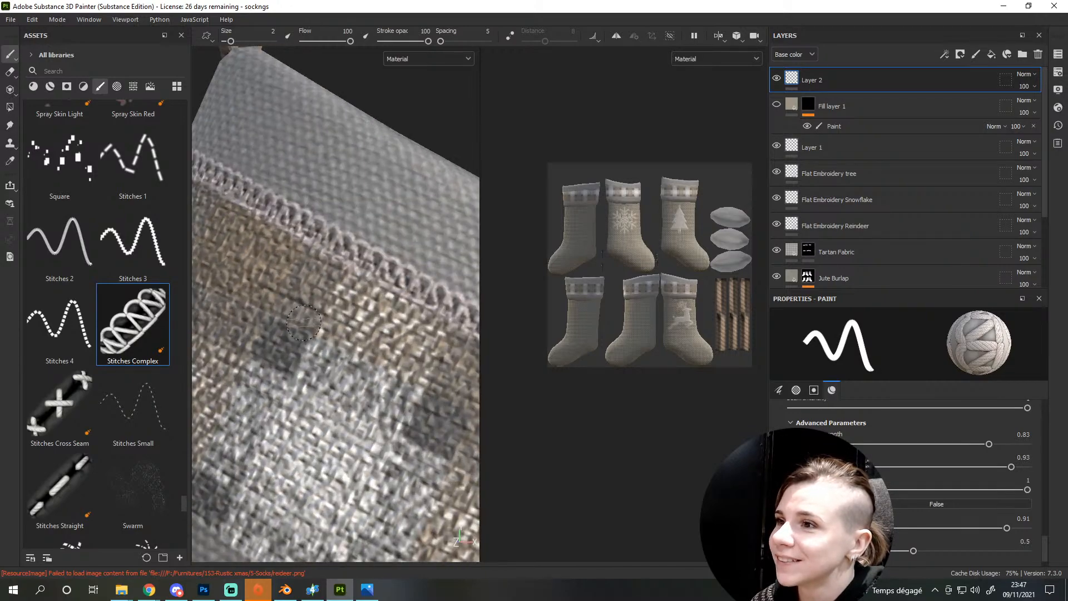
Paint a straight Stitches Complex seam along the lower edge of the tartan band on the front of the tree stocking
scroll(344, 401, "down", 4)
scroll(345, 401, "down", 5)
middle_click_drag(327, 462, 309, 353, "alt")
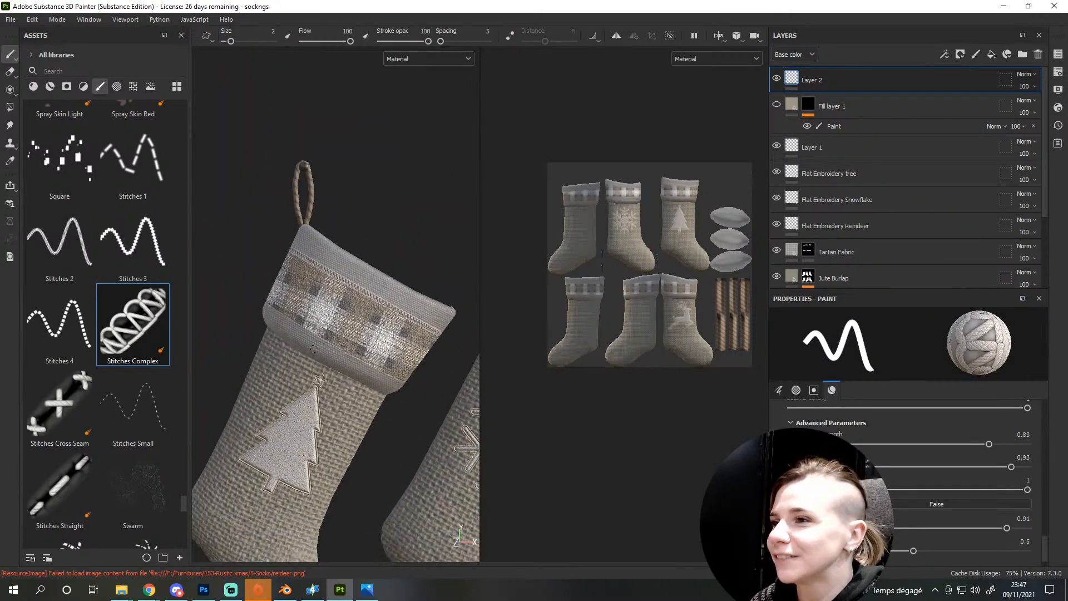
left_click_drag(309, 352, 322, 349, "alt")
left_click(260, 304)
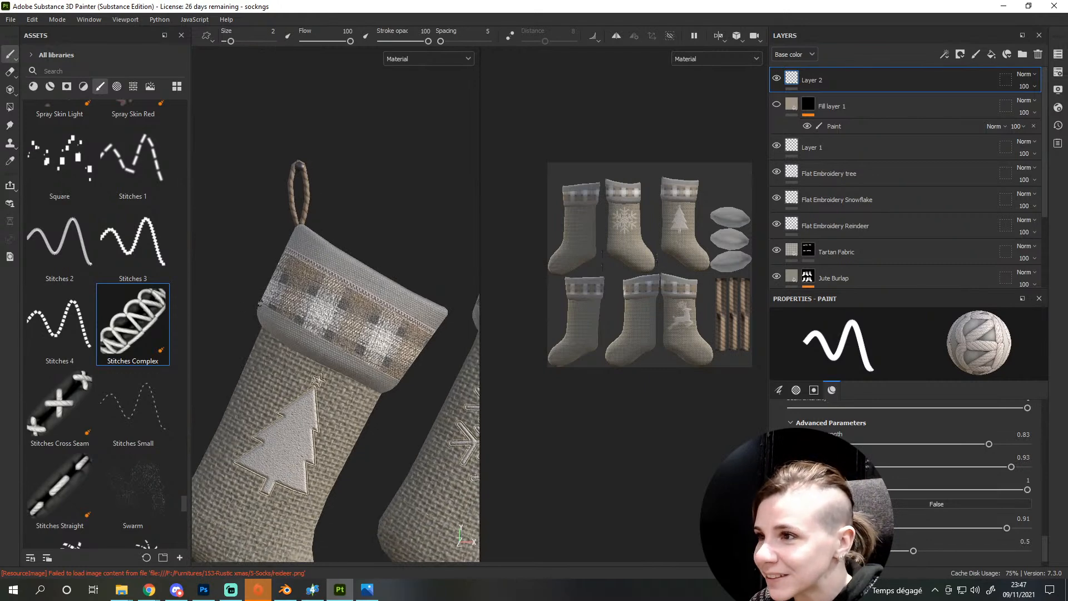
left_click(403, 384, "shift")
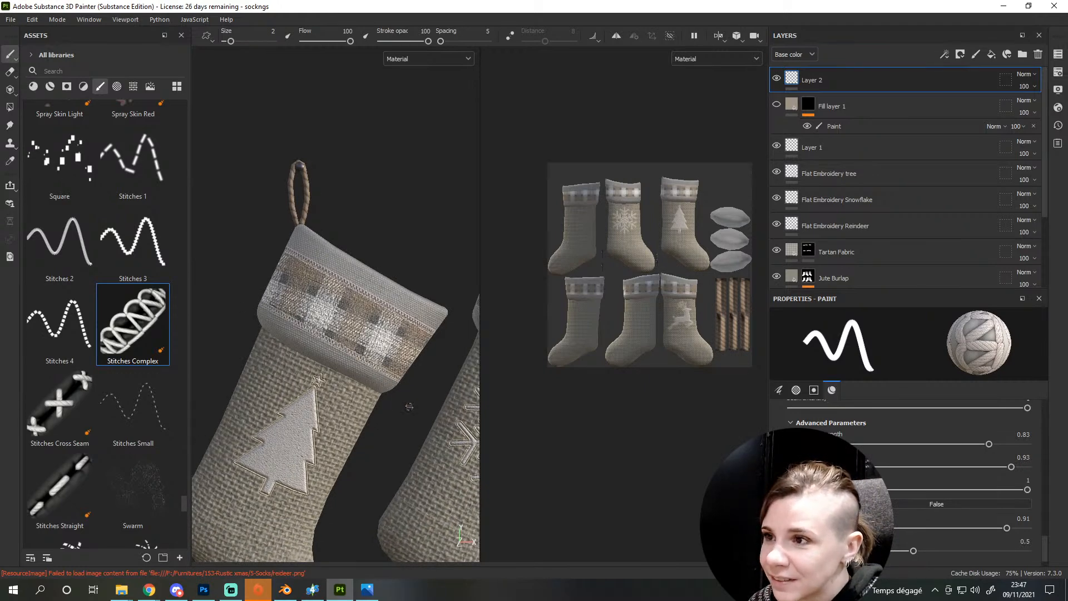
Paint straight stitch seams along the upper and lower edges of the tartan band on the front of the snowflake stocking
scroll(405, 409, "down", 4)
middle_click_drag(398, 432, 277, 392, "alt")
scroll(388, 354, "up", 6)
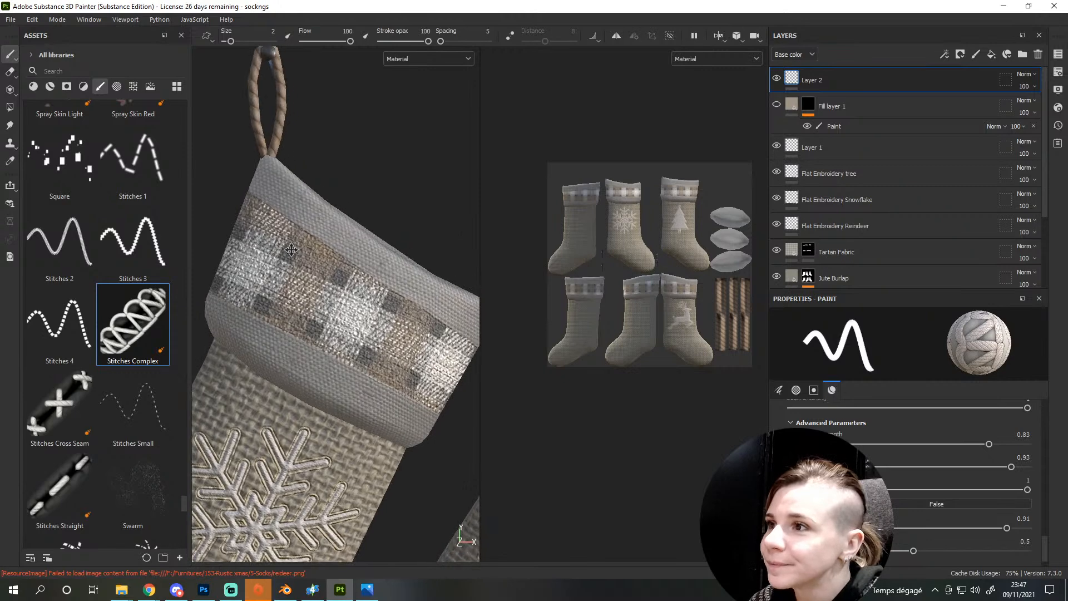
left_click(391, 323, "shift")
left_click(467, 370, "shift")
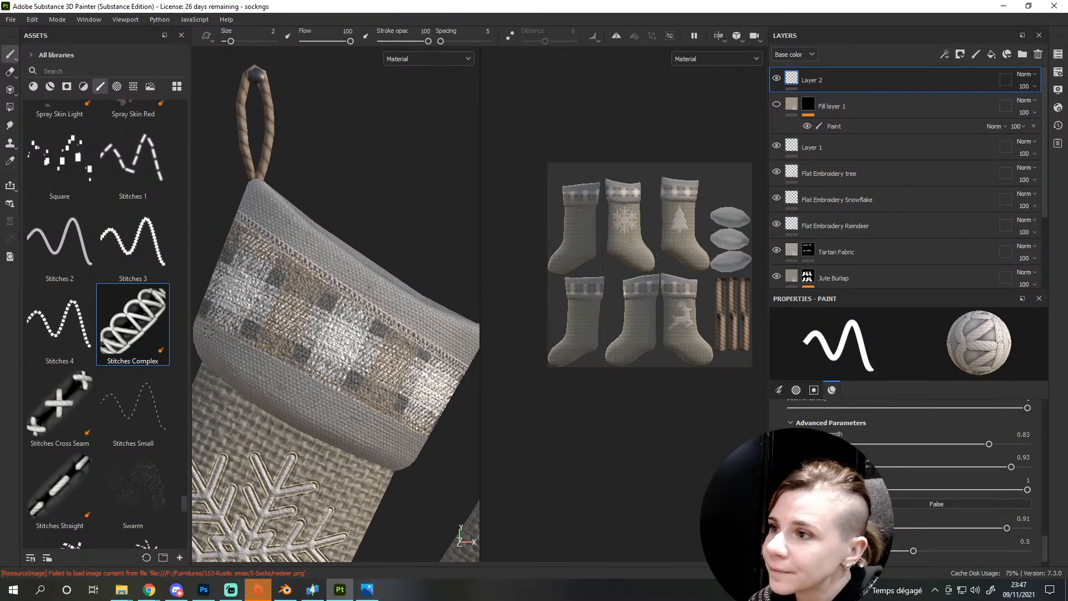
left_click(317, 379, "shift")
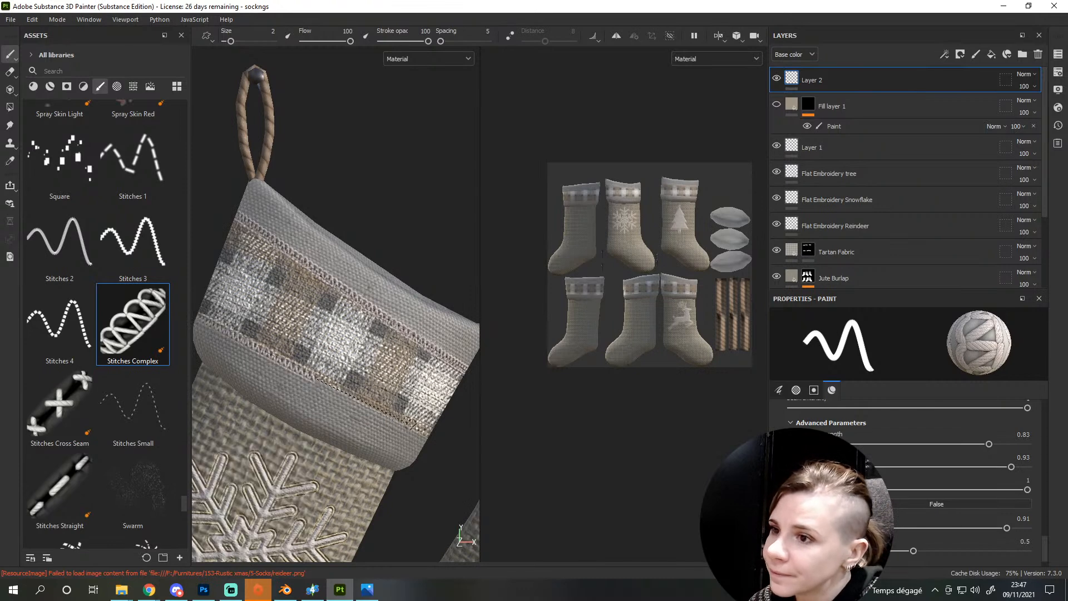
left_click(429, 440, "shift")
Paint straight stitch seams along the upper and lower edges of the tartan band on the front of the reindeer stocking
middle_click_drag(434, 461, 193, 438)
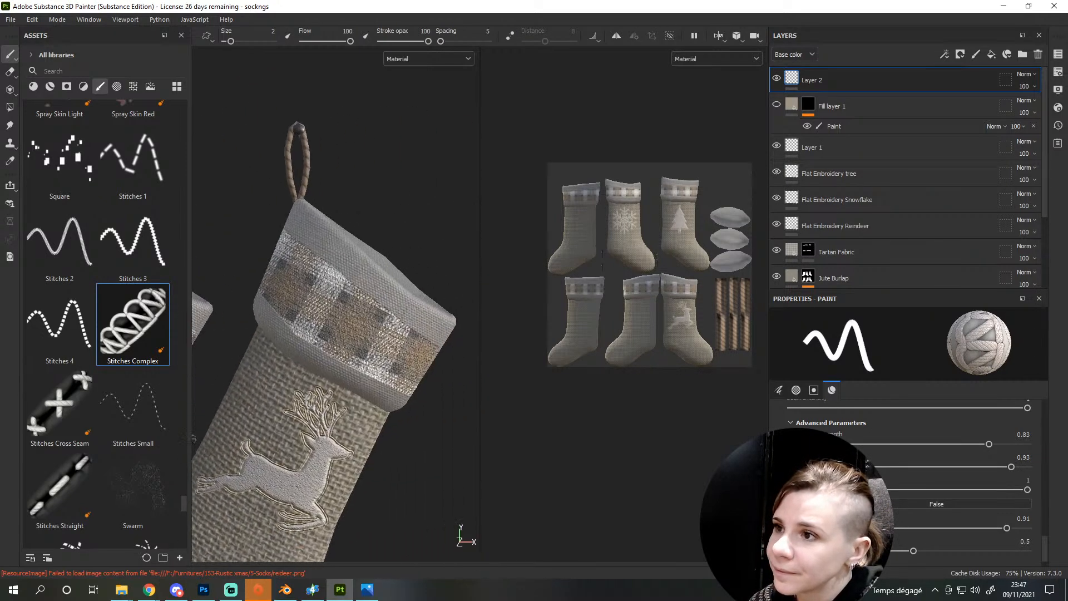
left_click(380, 299, "shift")
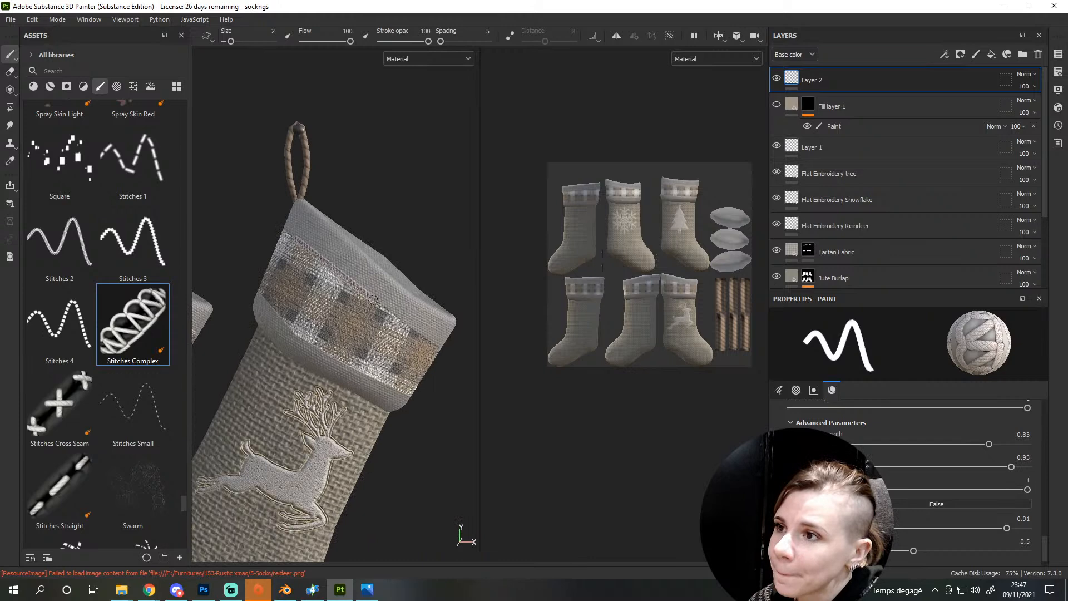
left_click(414, 328, "shift")
left_click(442, 351, "shift")
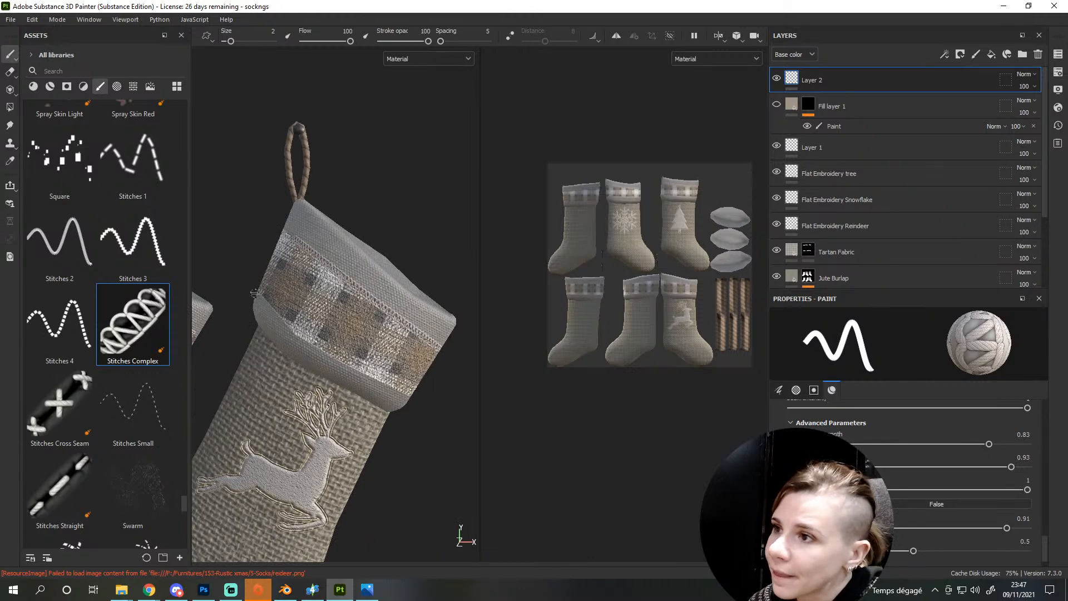
left_click(305, 339, "shift")
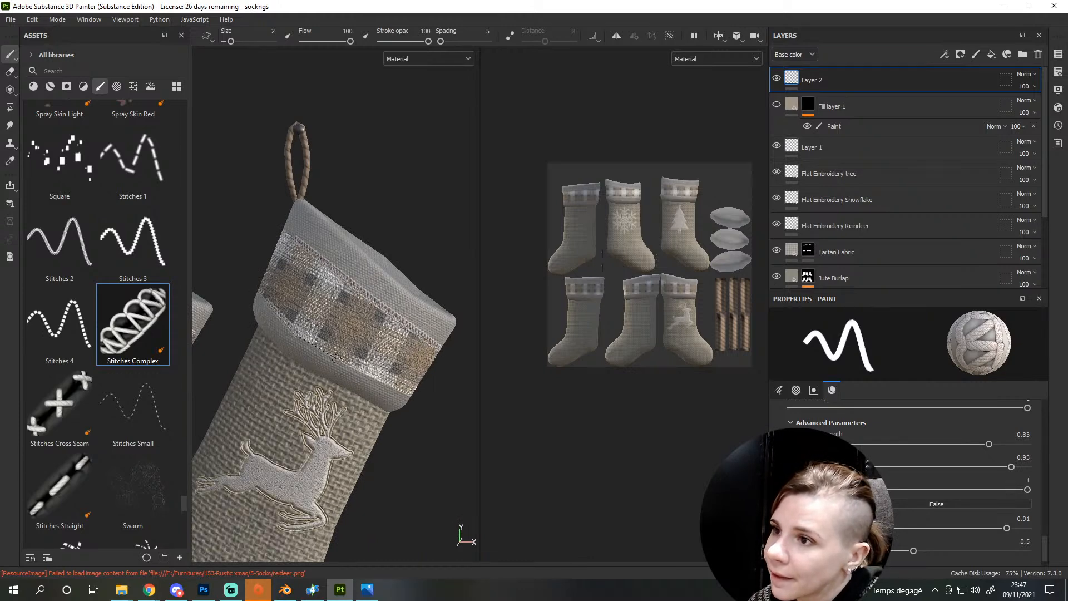
left_click(418, 398, "shift")
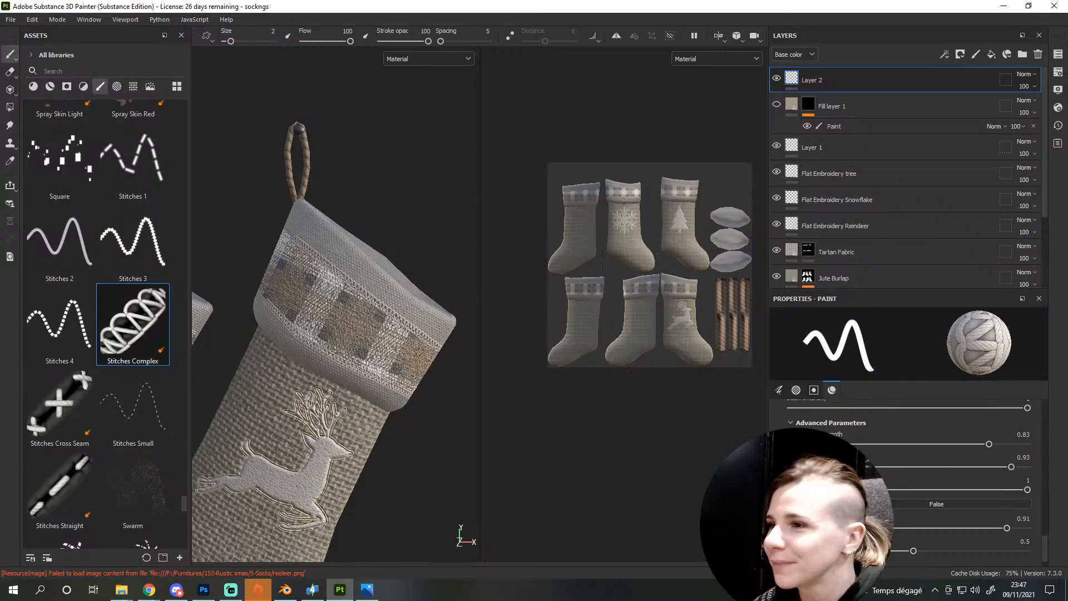
Extend the upper and lower stitch seams around the reindeer cuff's narrow side below the hanging loop
left_click_drag(259, 286, 288, 299, "alt")
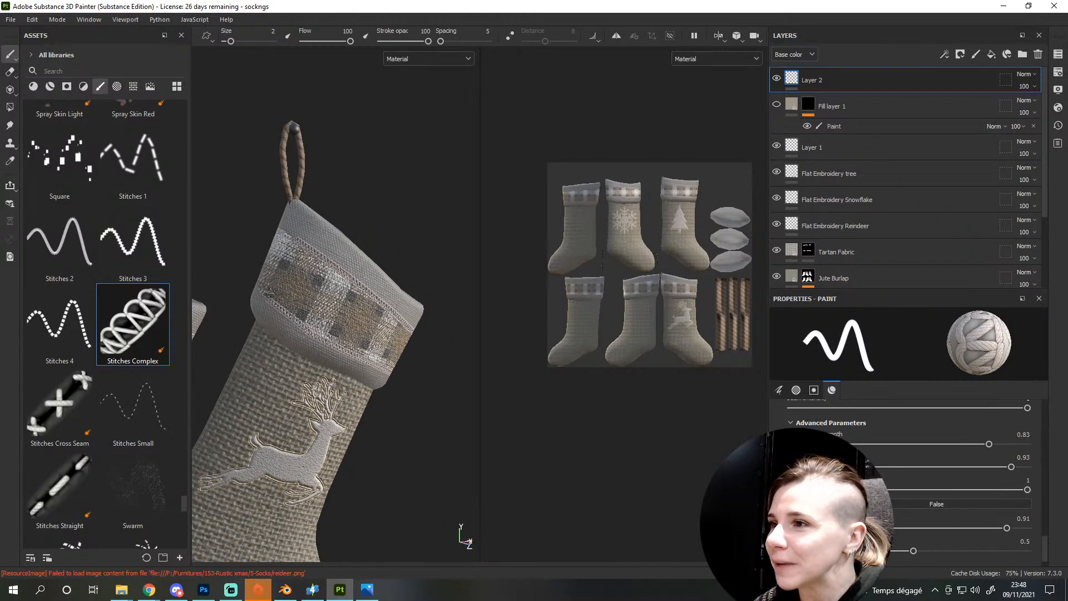
middle_click_drag(283, 302, 275, 416, "alt")
left_click_drag(273, 415, 385, 327, "alt")
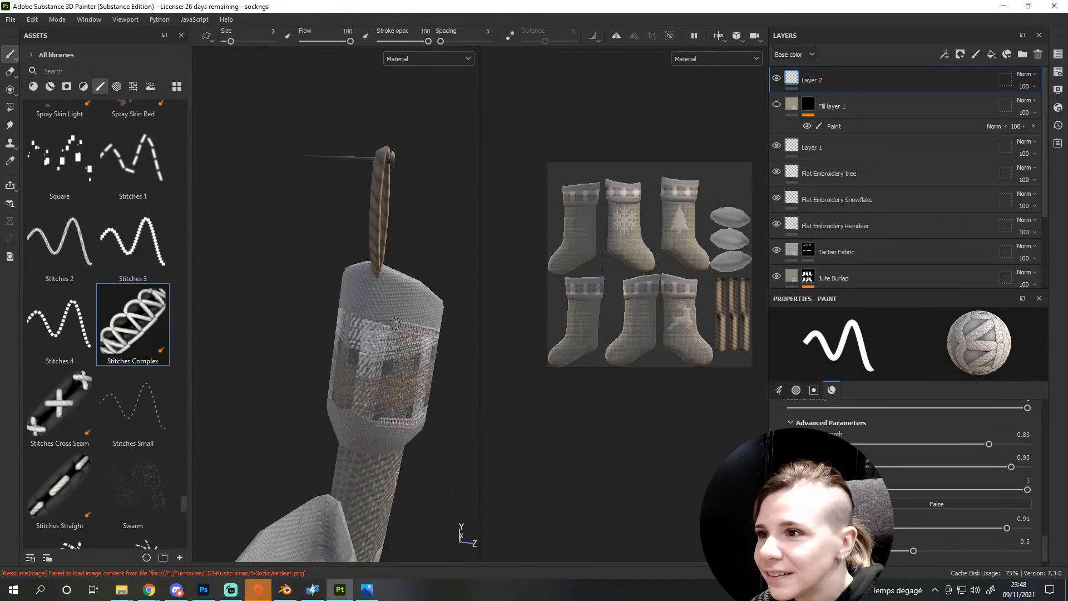
left_click(347, 309, "shift")
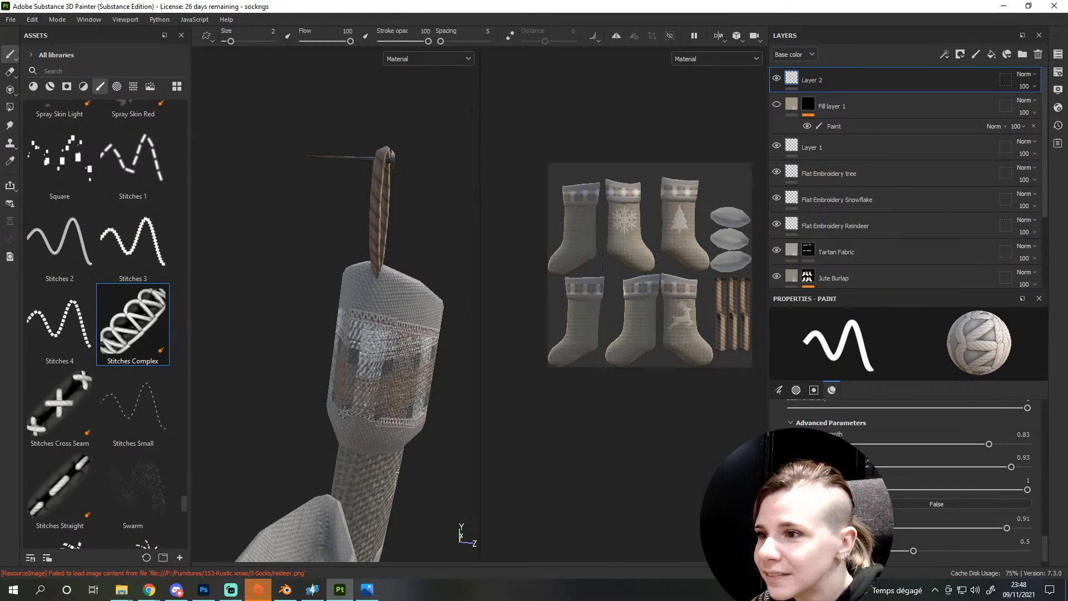
left_click(342, 412, "shift")
Paint stitch seams along both edges of the tartan band on the reindeer stocking's back, redoing the upper one in segments
mouse_move(367, 437)
left_mouse_down("alt")
mouse_move(315, 389)
mouse_move(386, 434)
left_mouse_up("alt")
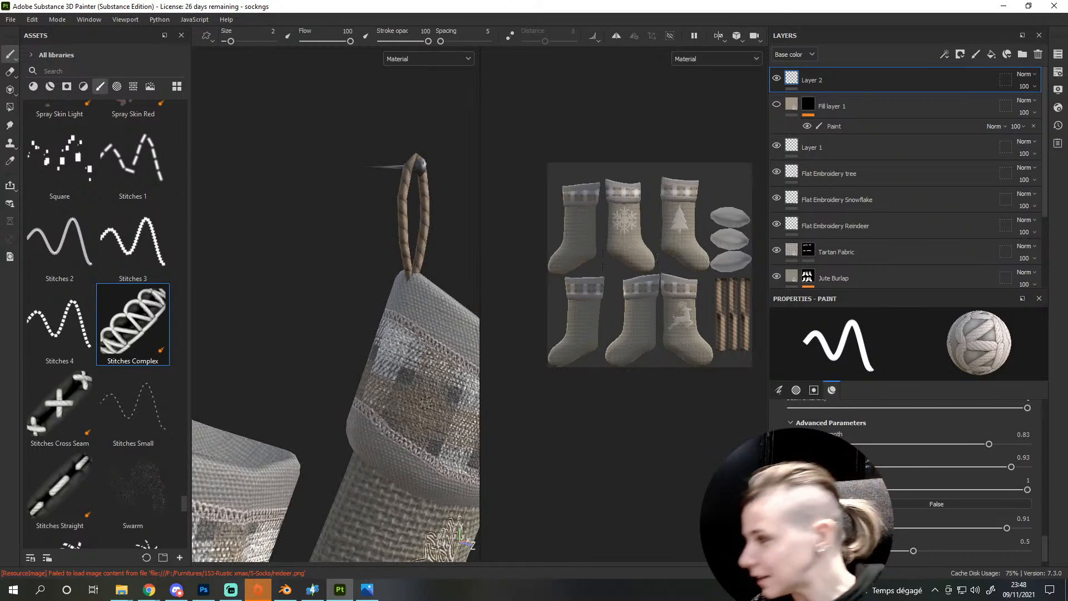
left_click_drag(340, 329, 416, 330, "alt")
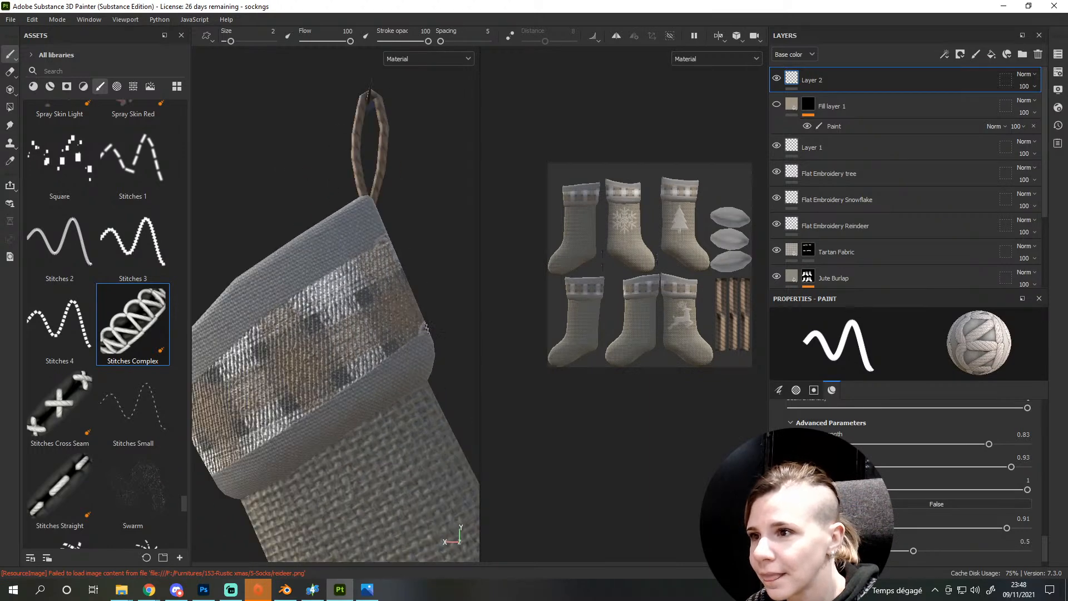
left_click(213, 476, "shift")
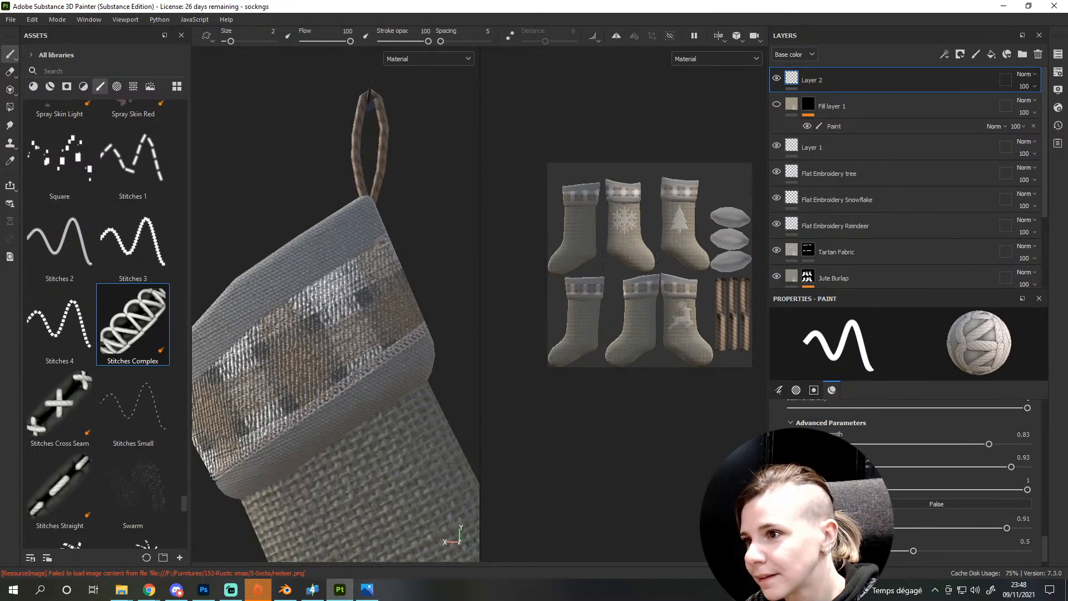
middle_click_drag(213, 476, 288, 457, "alt")
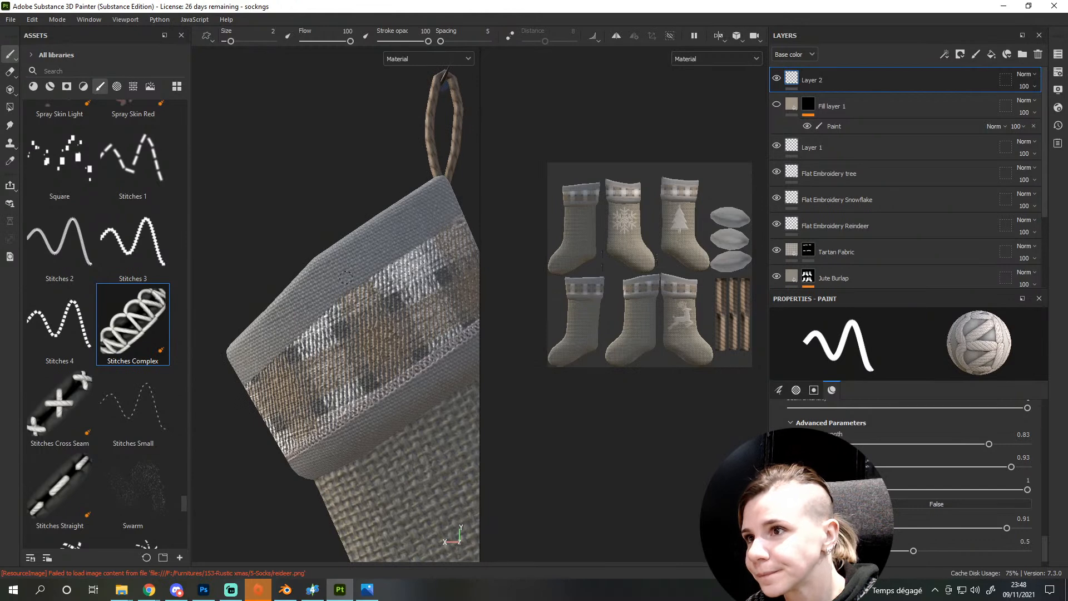
left_click(254, 372, "shift")
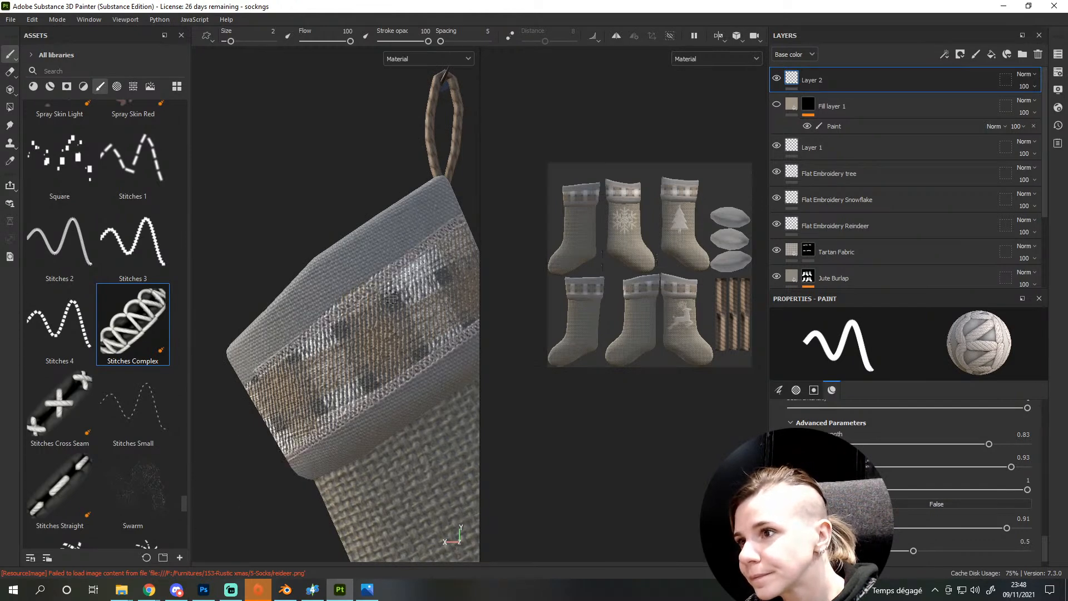
key("ctrl+z")
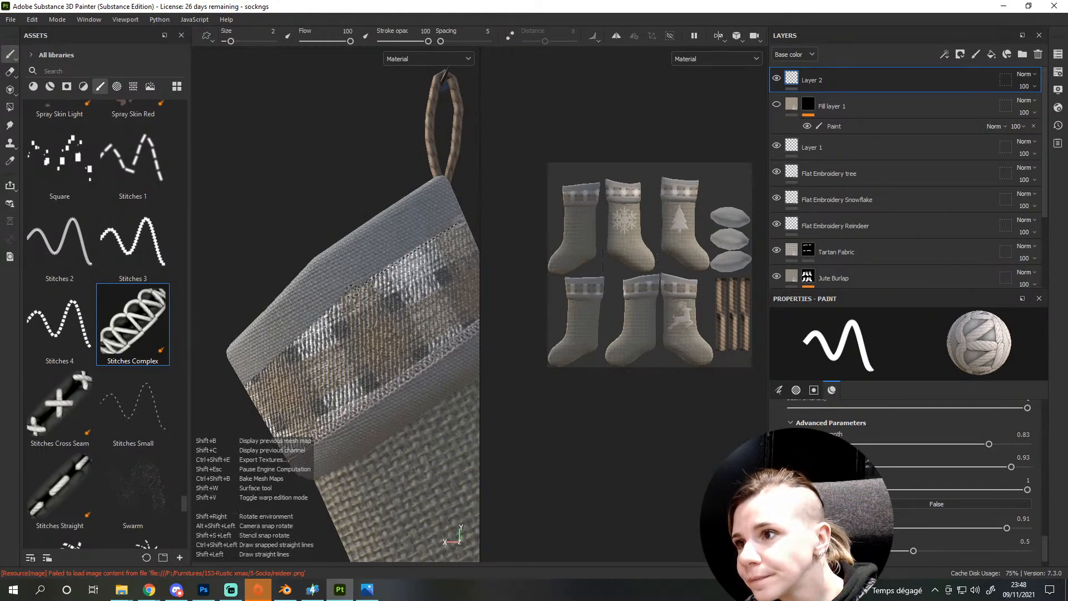
left_click(257, 368, "shift")
left_click(248, 381, "shift")
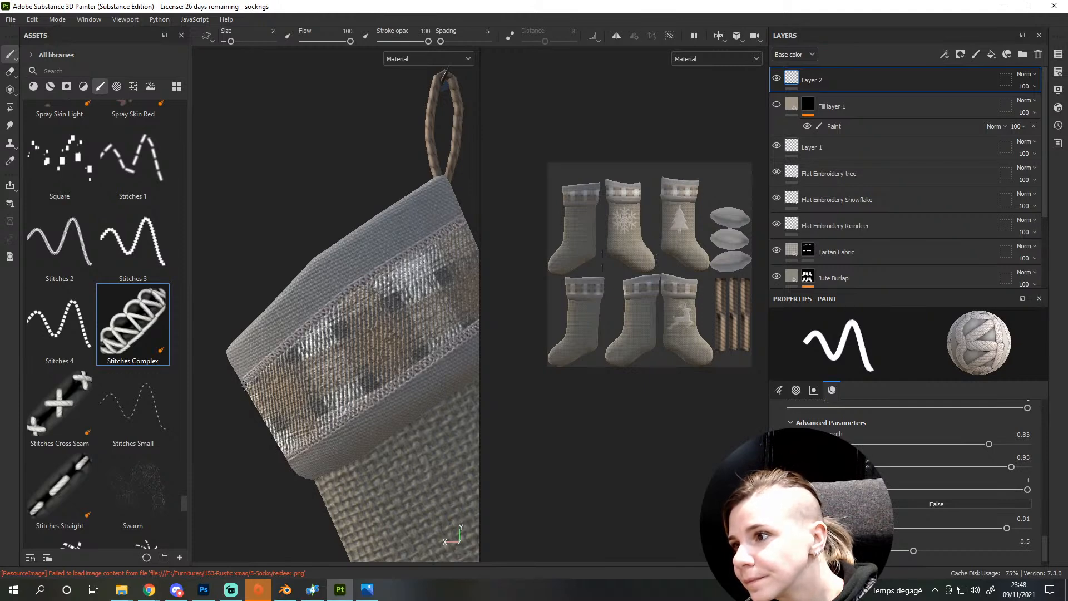
Close the upper and lower stitch seams across the reindeer cuff's other narrow side, opposite the hanging loop
mouse_move(245, 385)
left_mouse_down("alt")
mouse_move(349, 376)
mouse_move(328, 394)
mouse_move(345, 384)
left_mouse_up("alt")
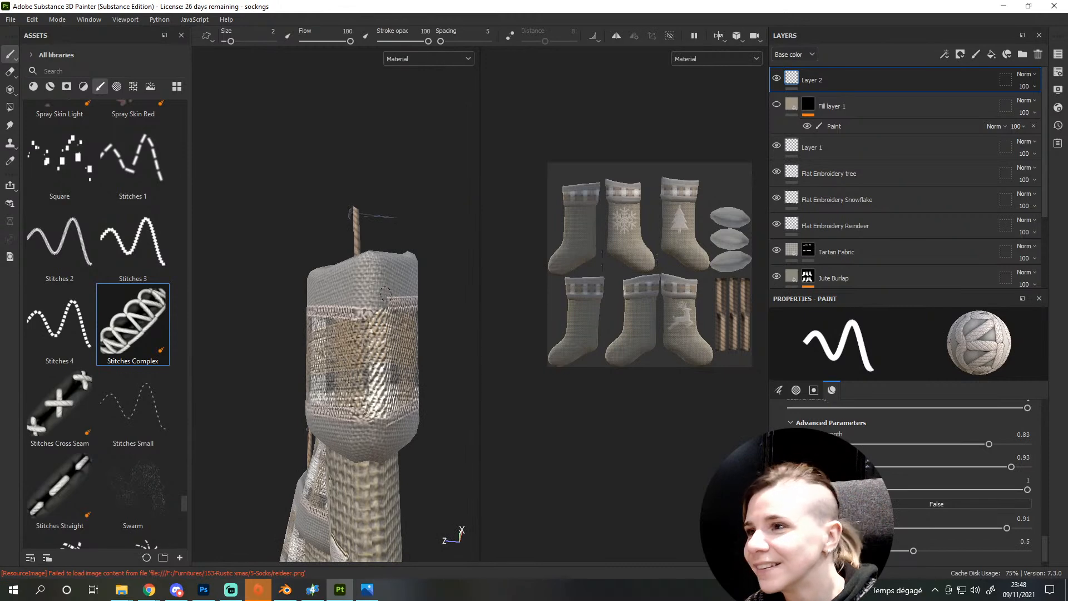
left_click(361, 312, "shift")
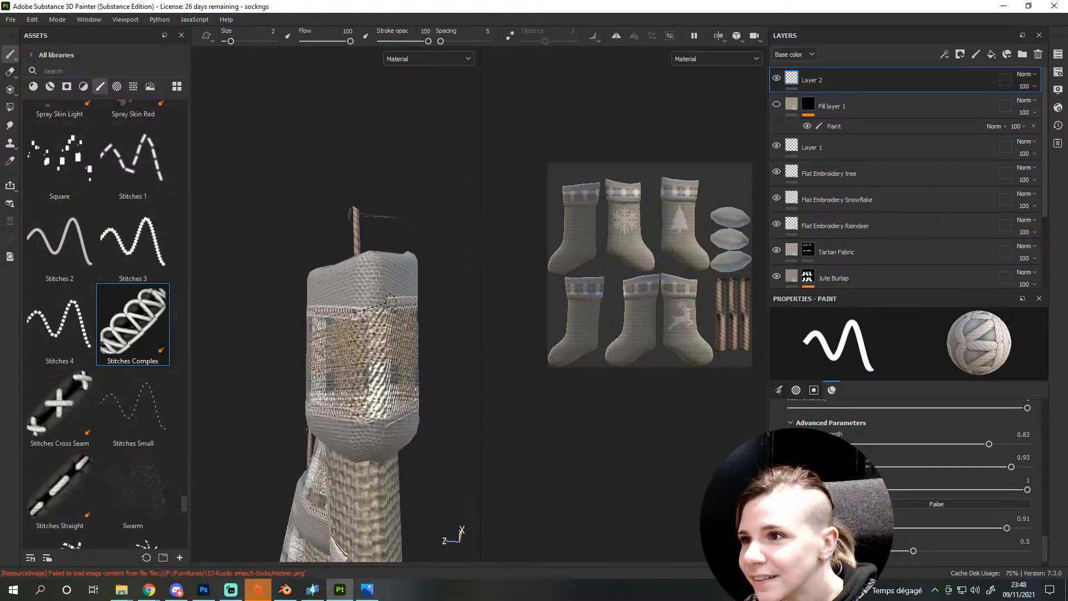
left_click(391, 300, "shift")
left_click(391, 418)
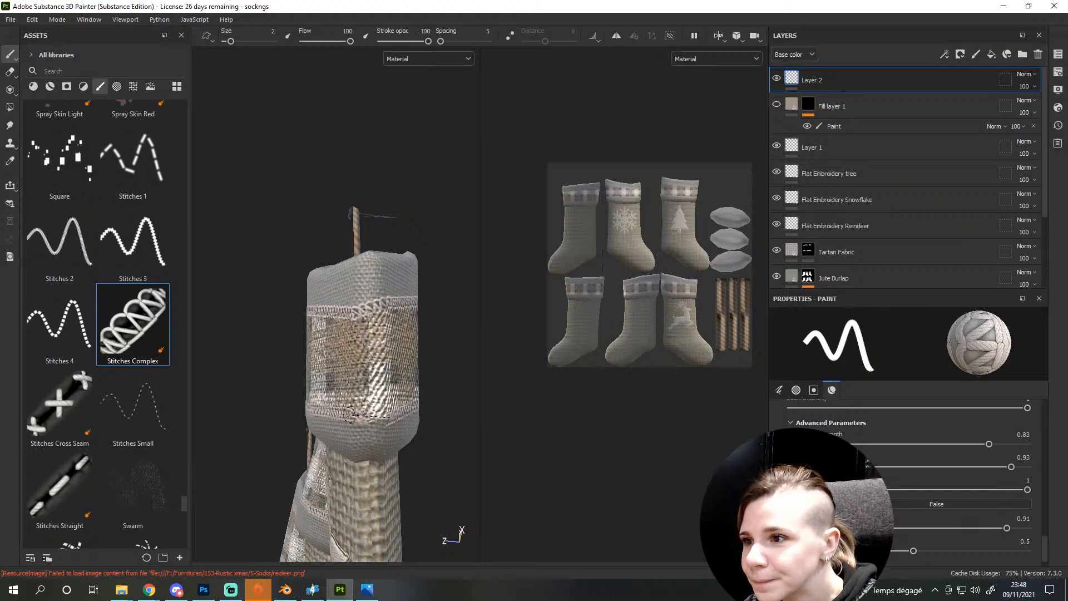
left_click(350, 415, "shift")
Extend the stitch seams along the tartan band around the snowflake cuff's narrow side opposite the hanging loop
scroll(350, 415, "down", 5)
mouse_move(349, 416)
left_mouse_down("alt")
mouse_move(399, 460)
mouse_move(312, 489)
left_mouse_up("alt")
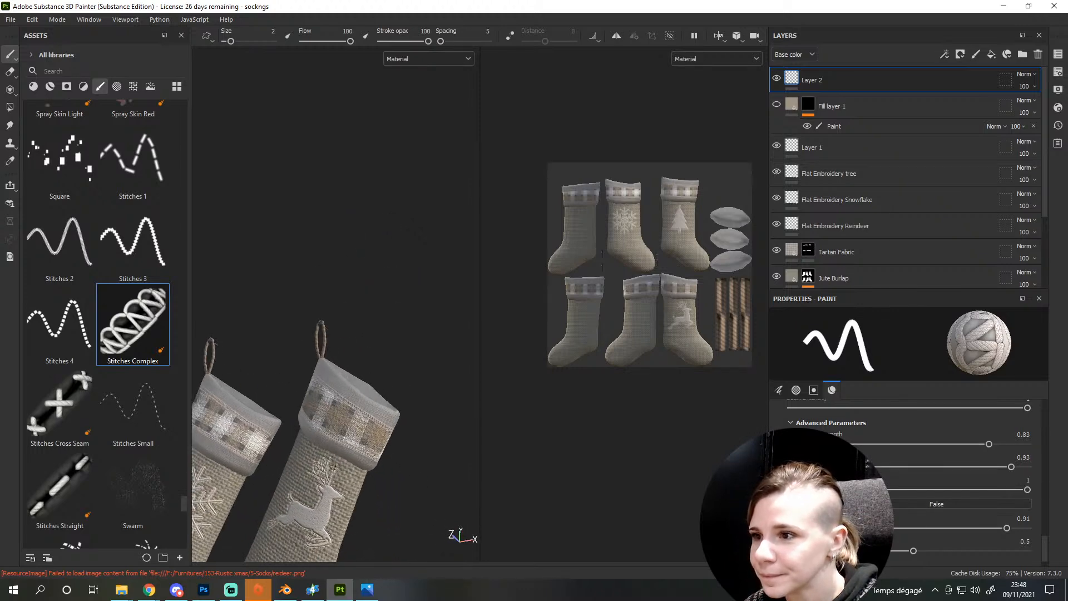
middle_click_drag(311, 489, 328, 433, "alt")
scroll(328, 433, "up", 8)
scroll(328, 433, "down", 4)
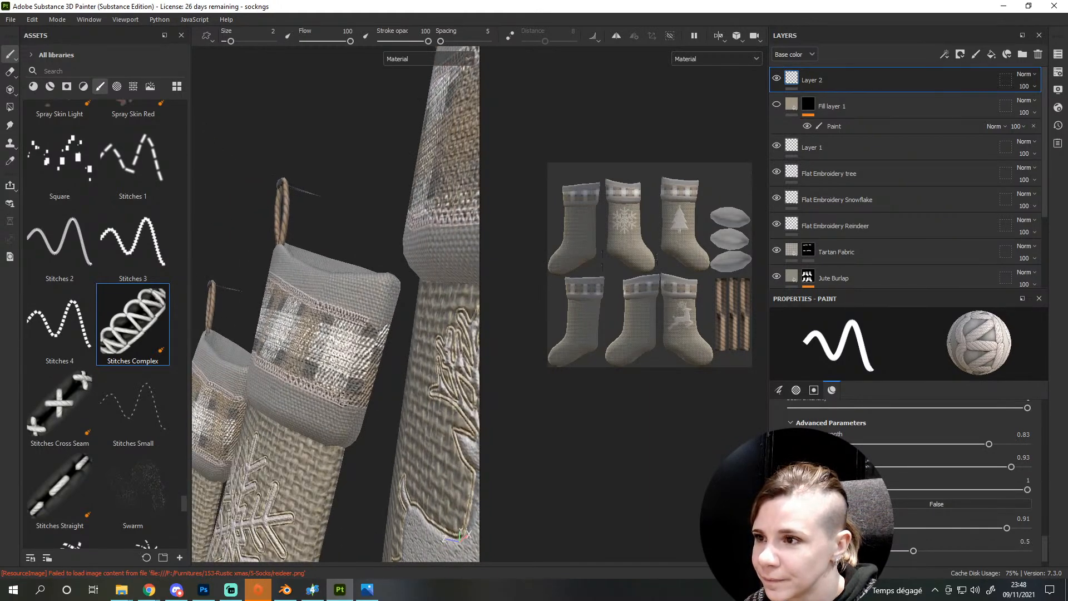
left_click(376, 408, "shift")
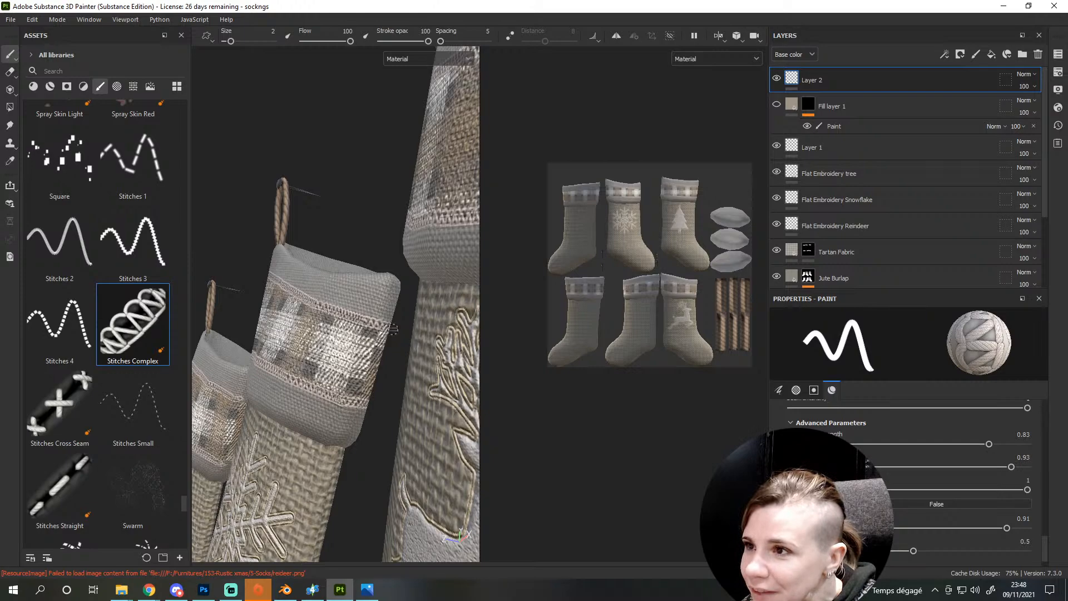
left_click_drag(387, 327, 253, 428, "alt")
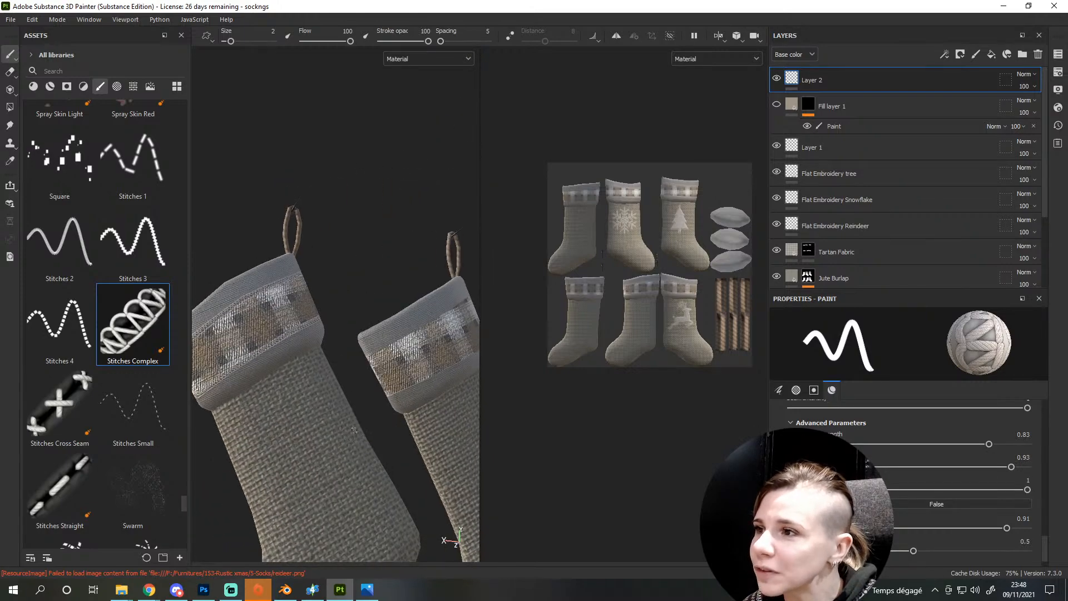
left_click_drag(354, 430, 237, 421, "alt")
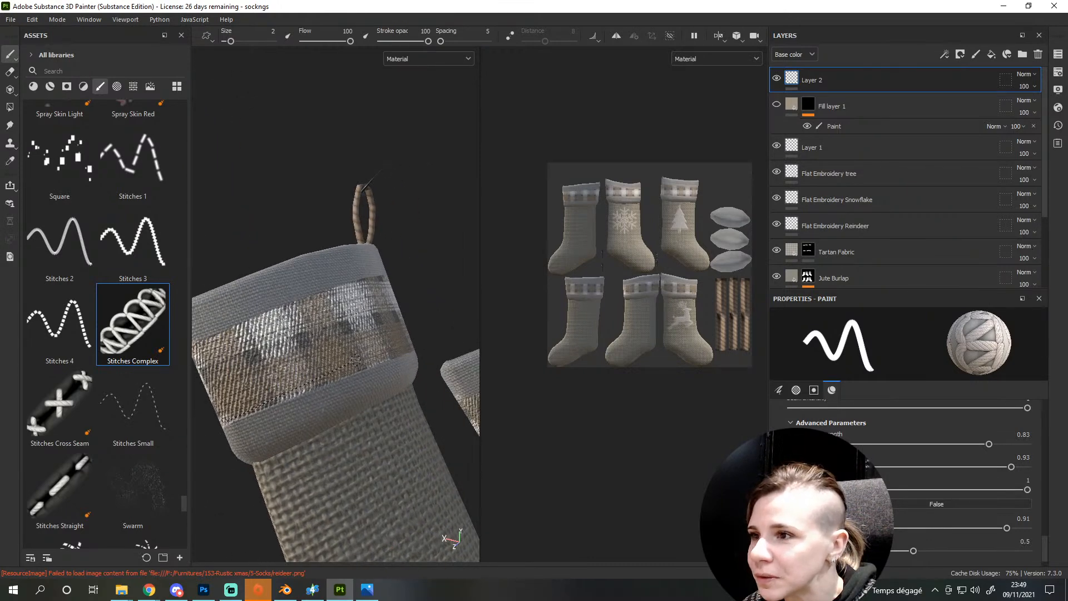
Paint stitch seams along the upper and lower edges of the tartan band on the snowflake stocking's back
left_click(359, 367, "shift")
left_click_drag(389, 382, 321, 426, "alt")
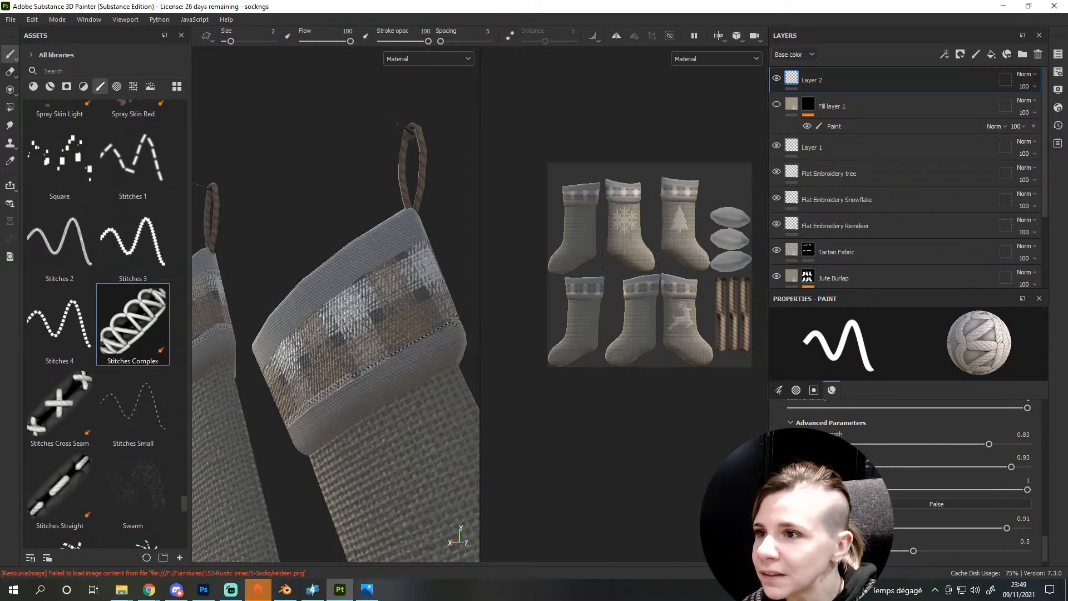
left_click_drag(452, 321, 462, 298, "alt")
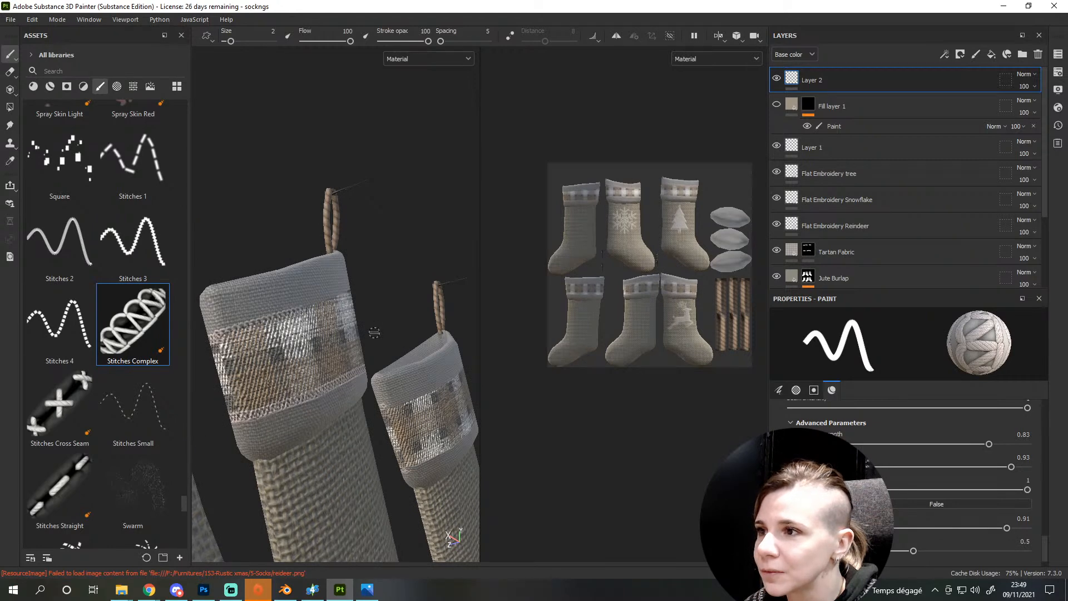
left_click_drag(377, 333, 306, 375, "alt")
middle_click_drag(306, 375, 280, 440, "alt")
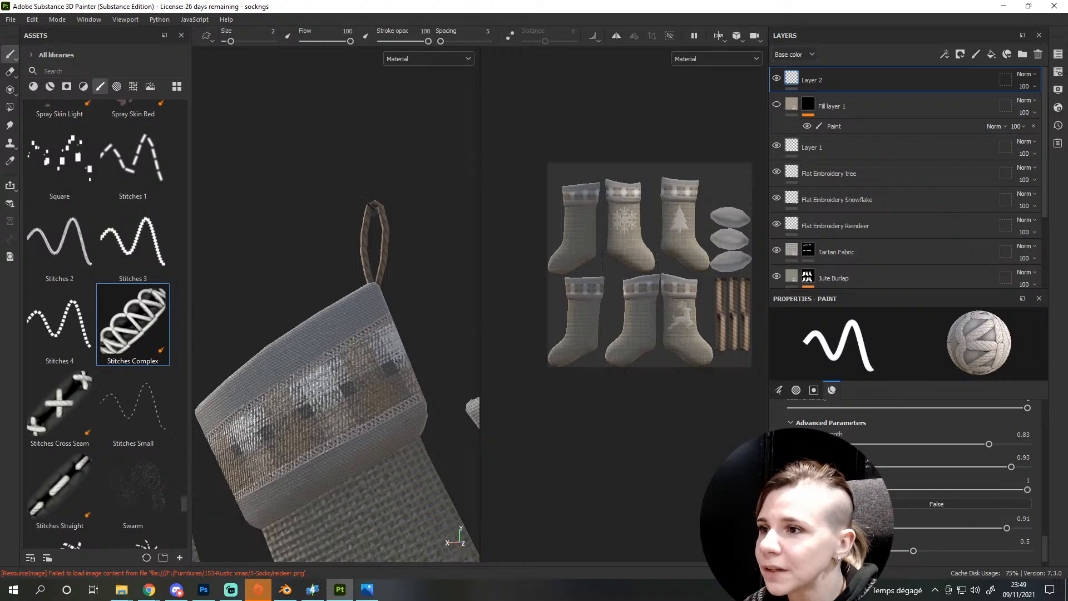
Continue the stitch seams along the tartan band around the snowflake cuff's narrow side below the hanging loop
left_click_drag(394, 313, 283, 451, "alt")
scroll(383, 385, "up", 5)
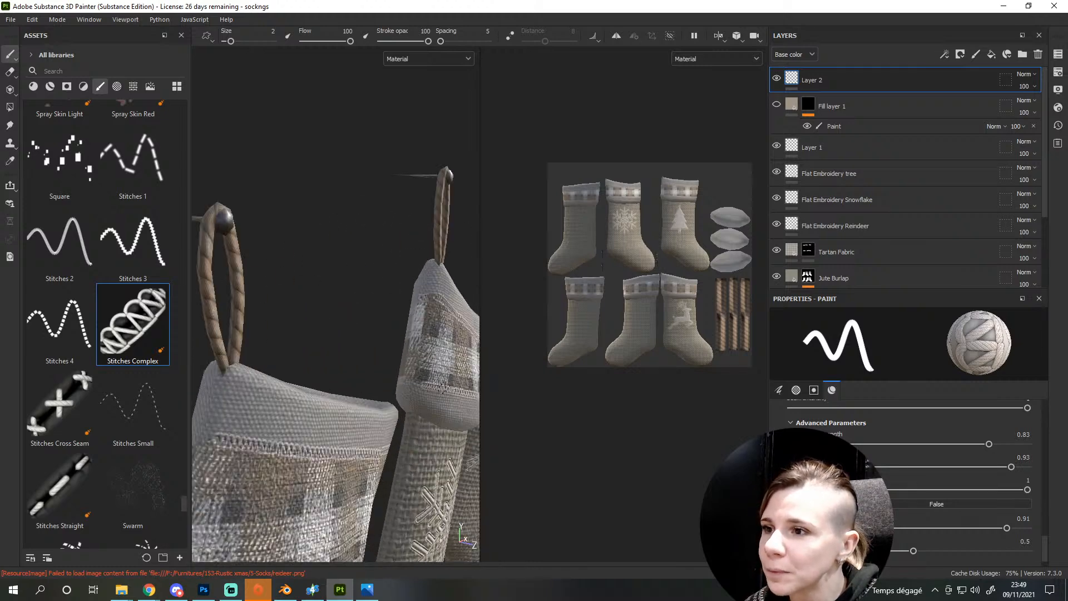
middle_click_drag(396, 381, 350, 413, "alt")
left_click_drag(332, 409, 343, 421, "alt")
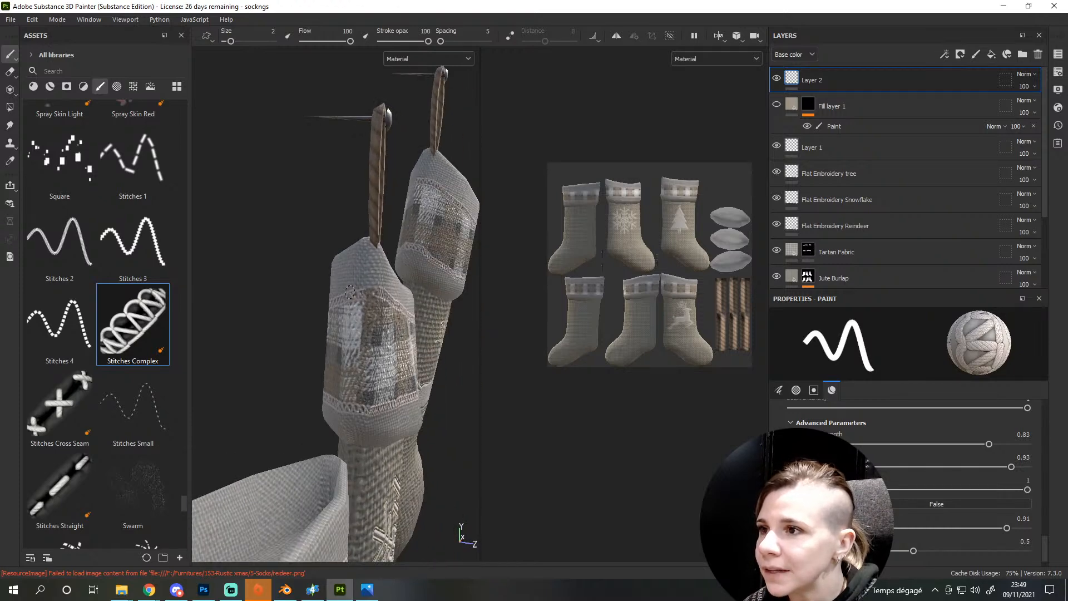
Extend the lower and upper stitch seams around the tree cuff's narrow side below the hanging loop
scroll(373, 294, "down", 5)
mouse_move(362, 393)
left_mouse_down("alt")
mouse_move(396, 386)
mouse_move(358, 371)
mouse_move(354, 381)
mouse_move(392, 388)
left_mouse_up("alt")
scroll(353, 381, "up", 8)
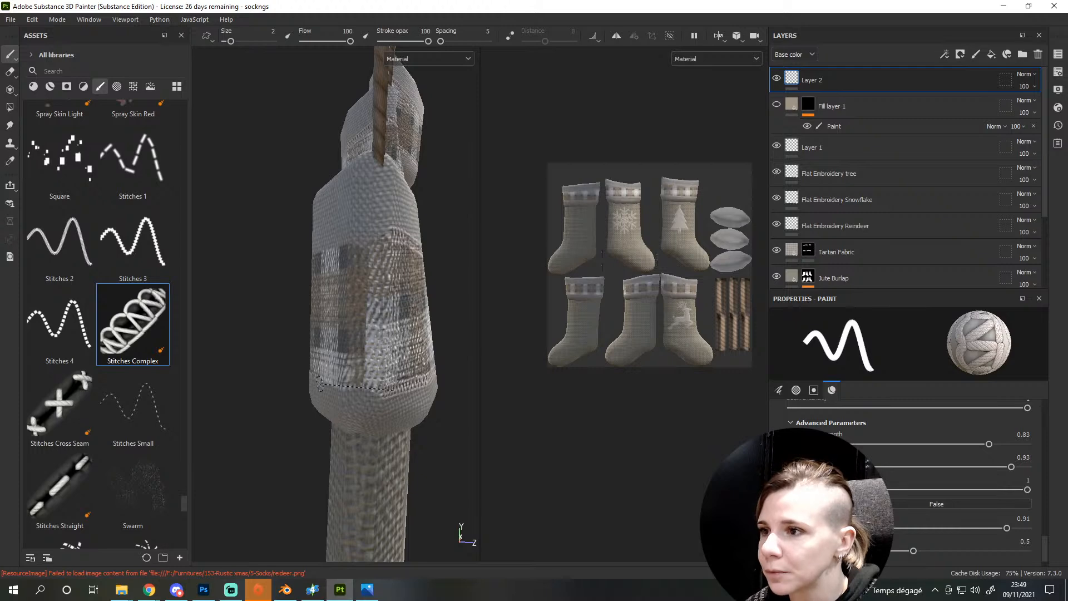
left_click(325, 382, "shift")
left_click(401, 234)
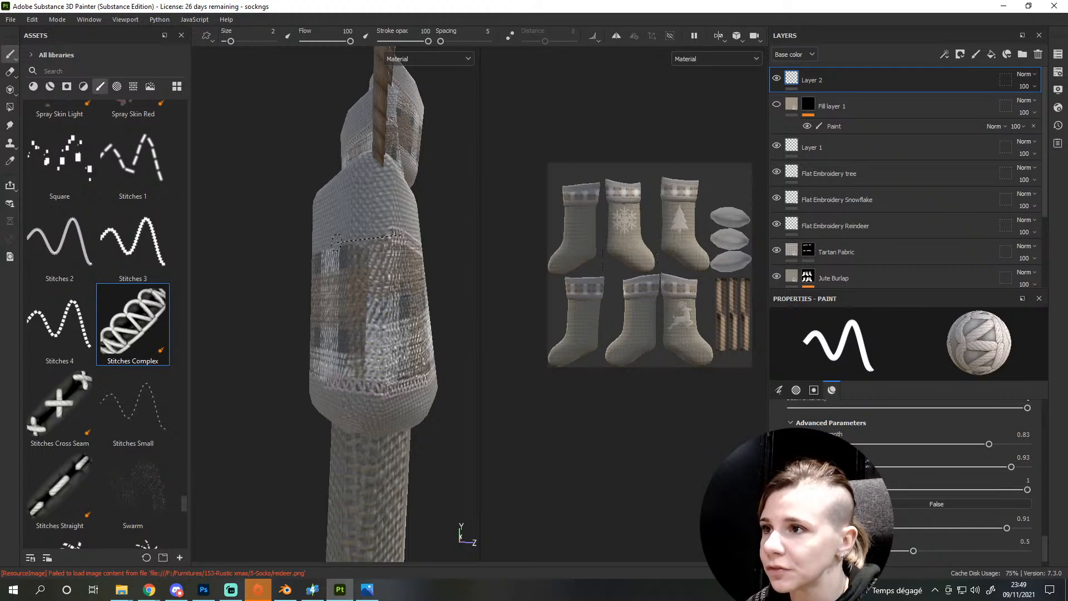
left_click(336, 240, "shift")
Paint the stitch seams along the tartan band across the tree stocking's back, building the upper one in segments
left_click_drag(304, 360, 218, 329, "alt")
scroll(218, 330, "up", 3)
middle_click_drag(218, 329, 350, 403, "alt")
left_click_drag(350, 402, 392, 371, "alt")
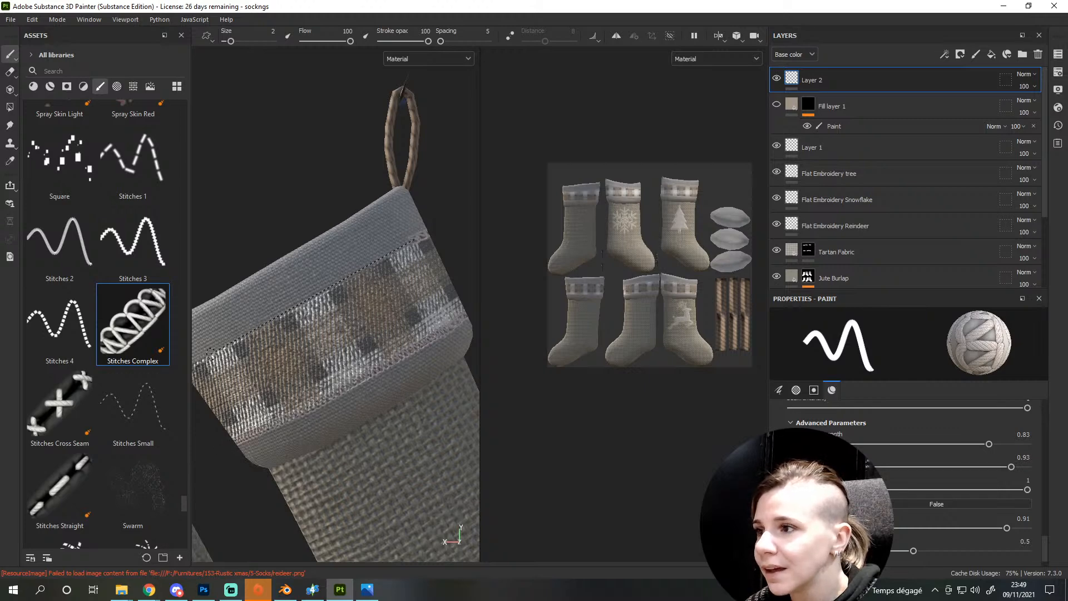
left_click(215, 353, "shift")
middle_click_drag(227, 357, 296, 320, "alt")
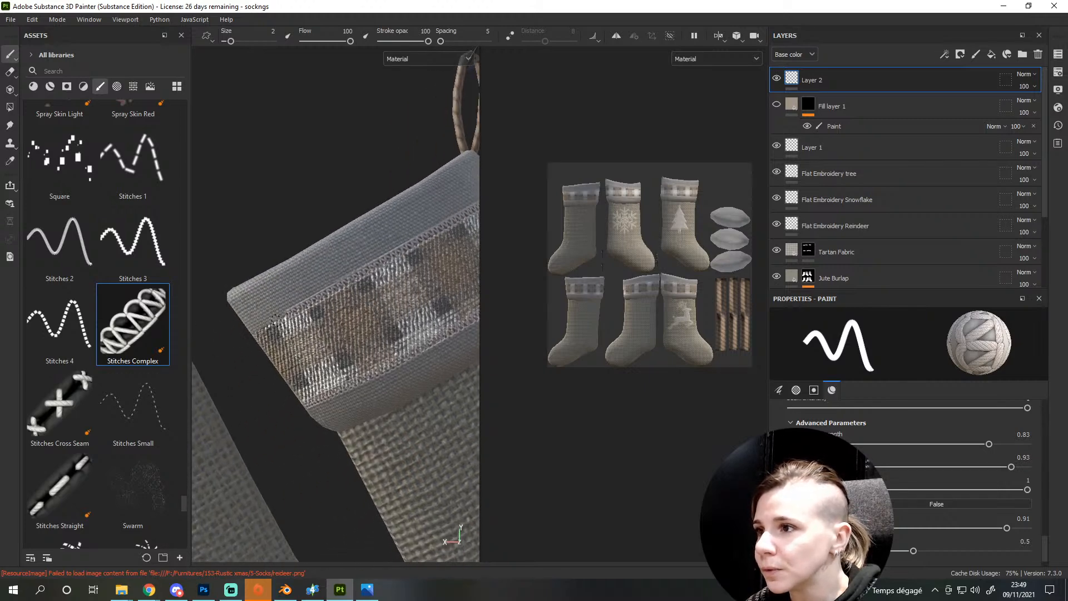
left_click(243, 335, "shift")
Inspect the cuff seams on all three stockings from the back, sides and front
scroll(262, 367, "down", 3)
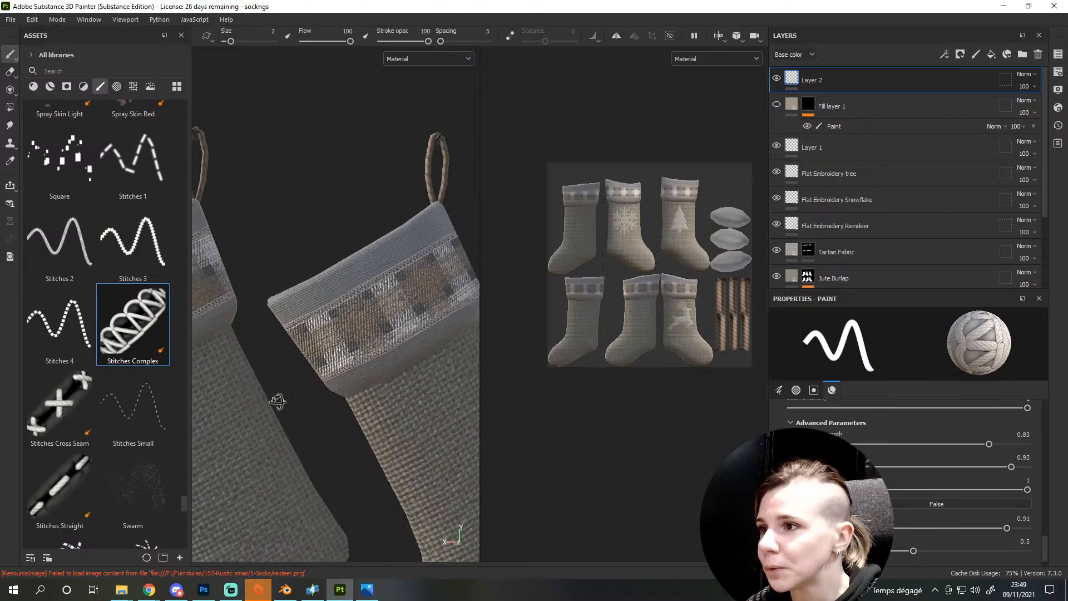
mouse_move(274, 401)
left_mouse_down("alt")
mouse_move(412, 363)
mouse_move(358, 413)
left_mouse_up("alt")
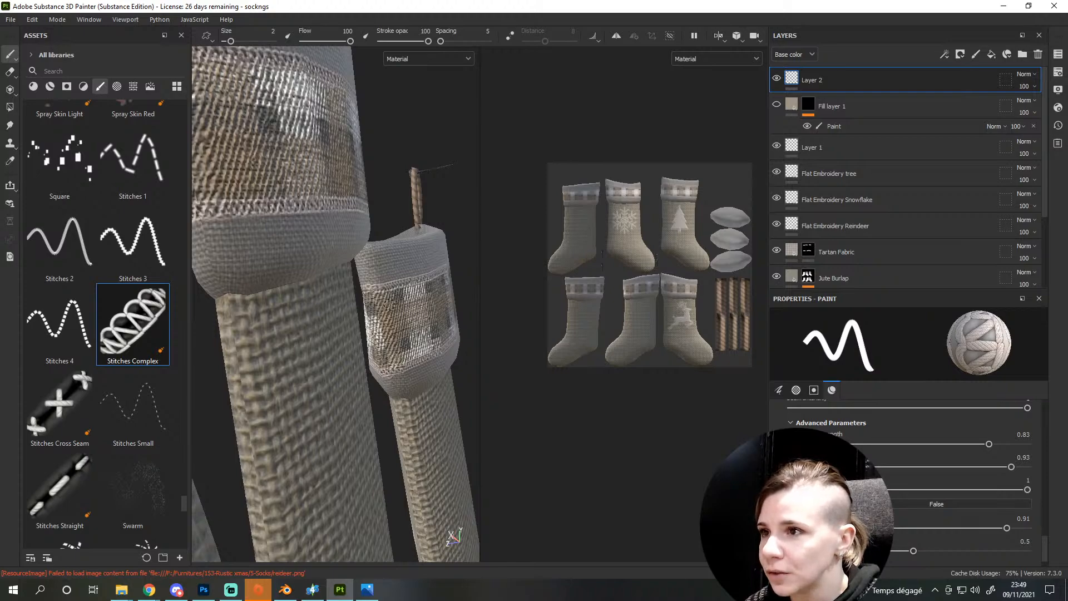
left_click_drag(409, 312, 77, 399, "alt")
scroll(302, 365, "down", 6)
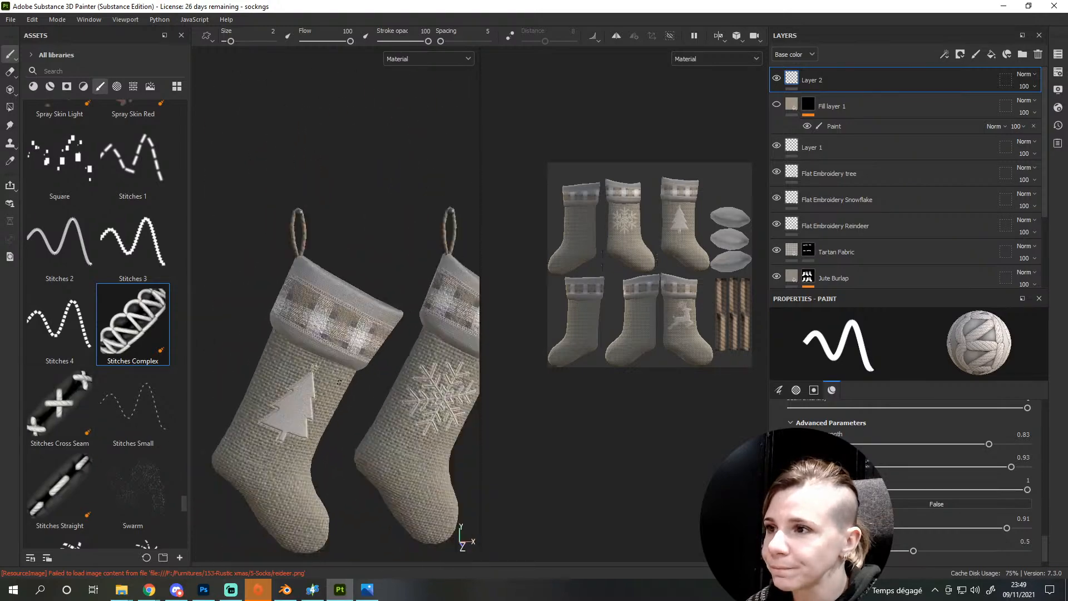
middle_click_drag(386, 415, 302, 365, "alt")
left_click_drag(302, 365, 351, 349, "alt")
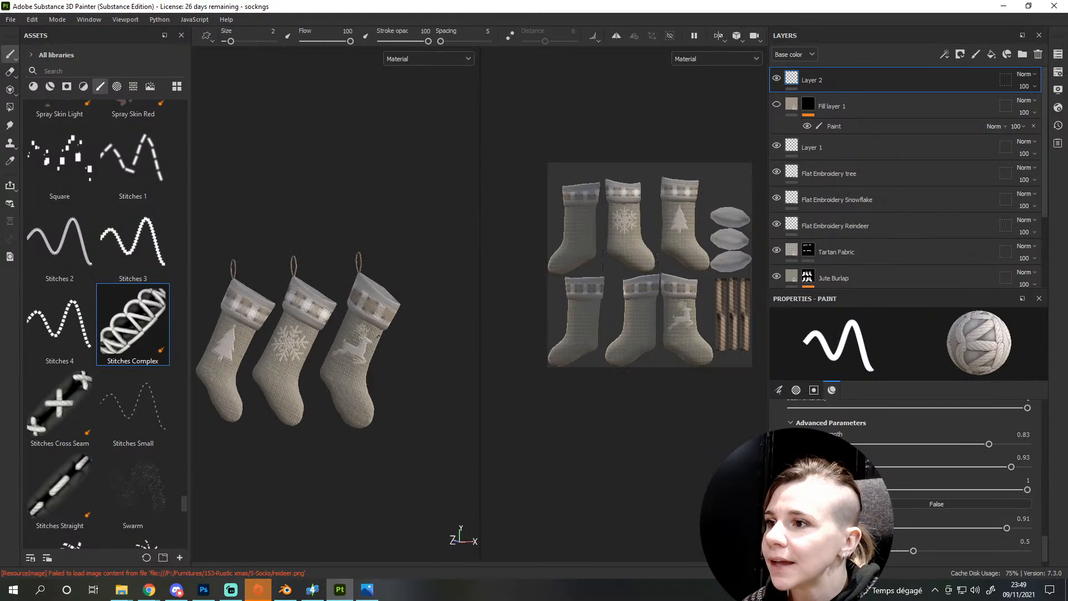
scroll(352, 350, "up", 2)
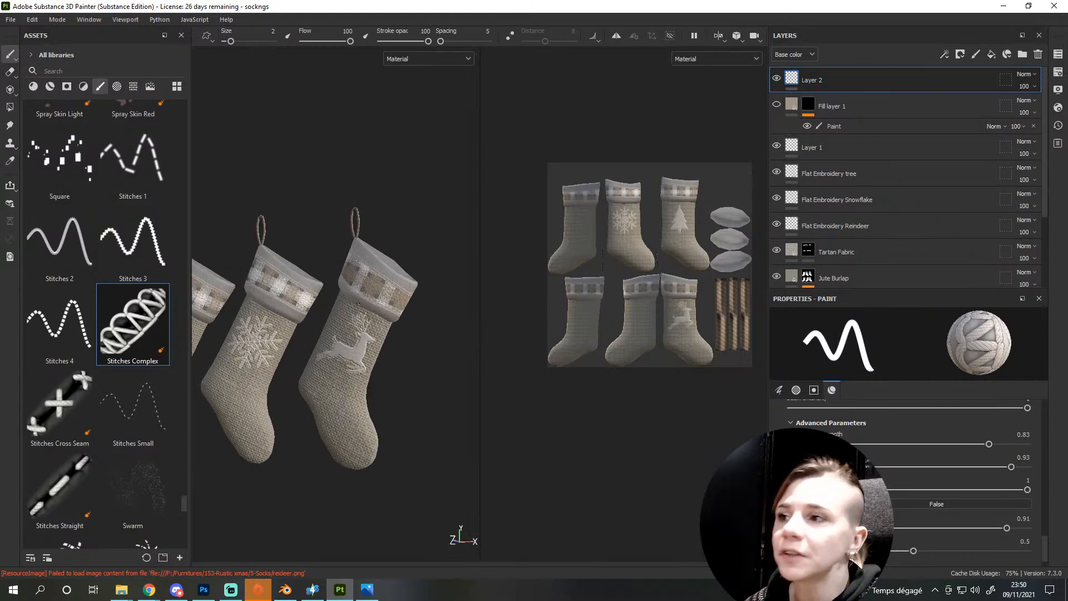
left_click_drag(311, 308, 402, 346, "alt")
mouse_move(391, 290)
left_mouse_down("alt")
mouse_move(309, 395)
mouse_move(276, 374)
mouse_move(385, 301)
left_mouse_up("alt")
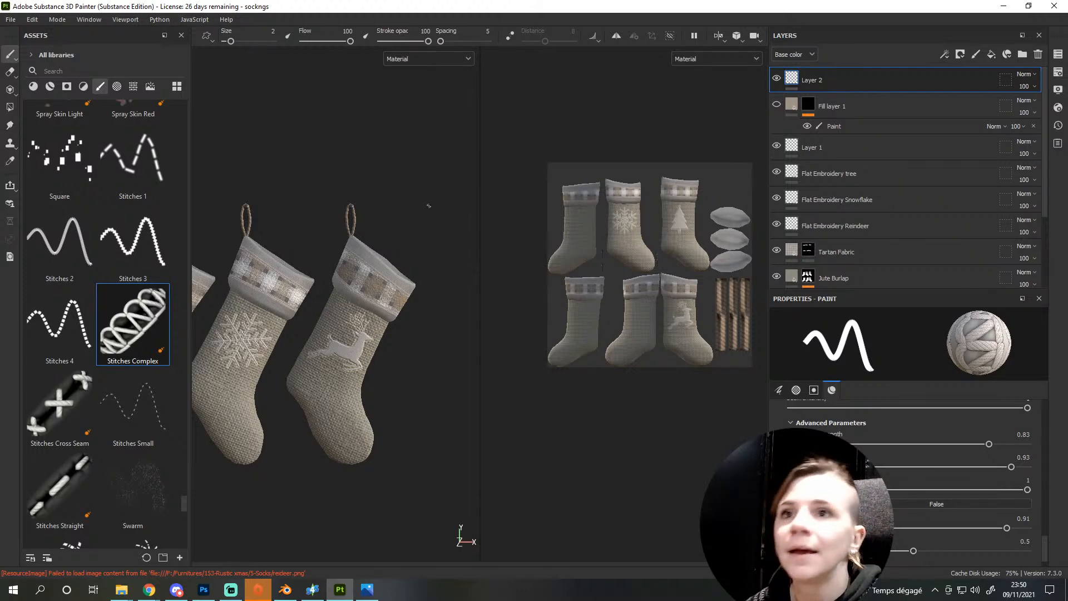
Clean up the layer stack by deleting the hidden Fill layer 1 and Layer 1, and renaming Layer 2 as stitches
left_click(843, 104)
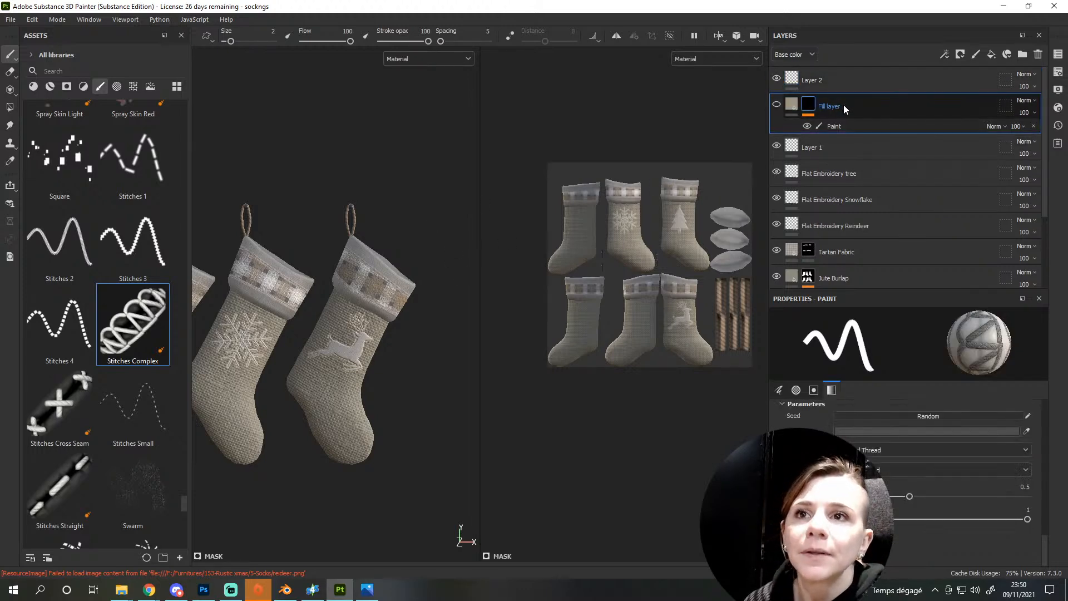
key("Delete")
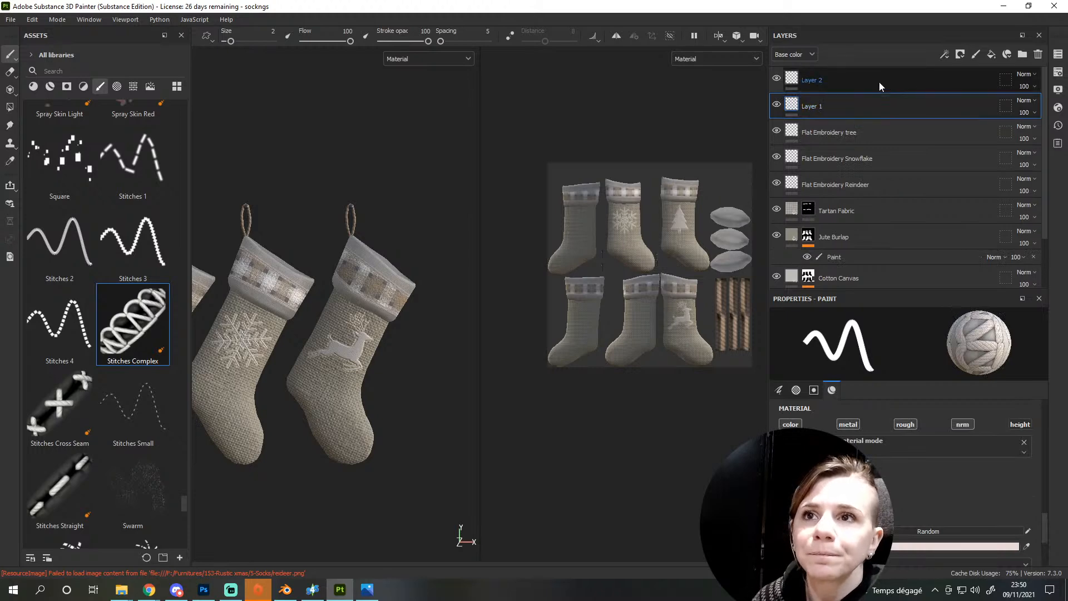
double_click(819, 79)
type("stitches")
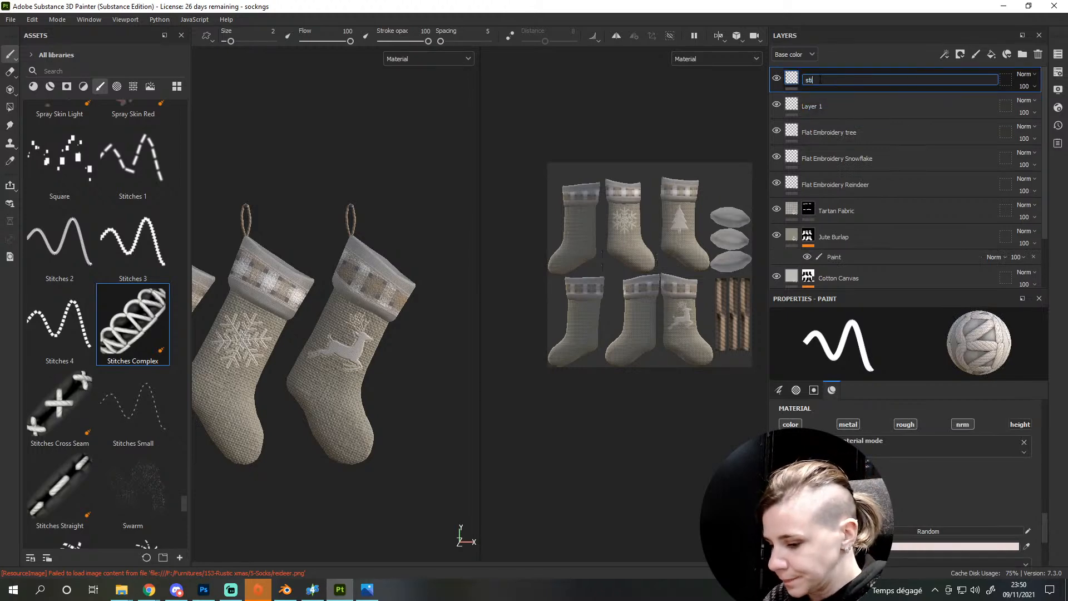
key("Return")
left_click(833, 106)
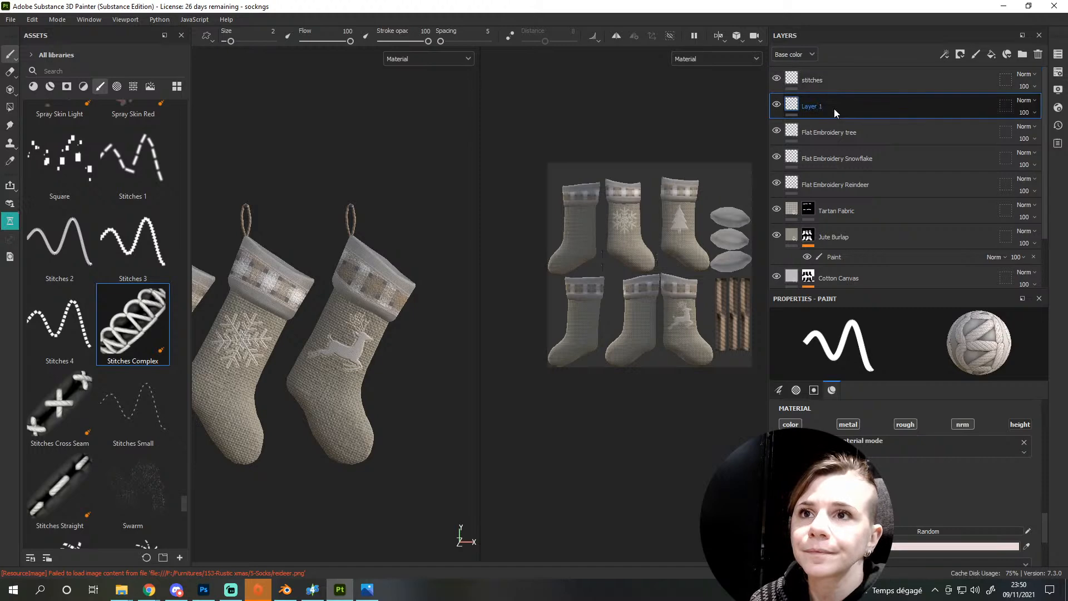
key("Delete")
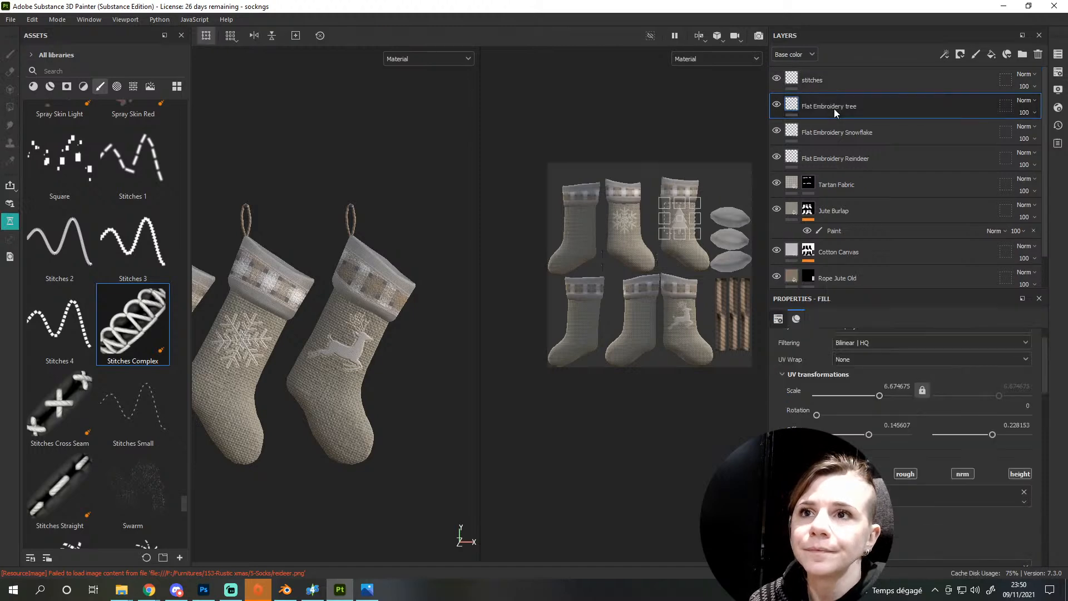
Add a fill layer above the stitches layer and give it a greyish brown base color
left_click(956, 80)
left_click(990, 54)
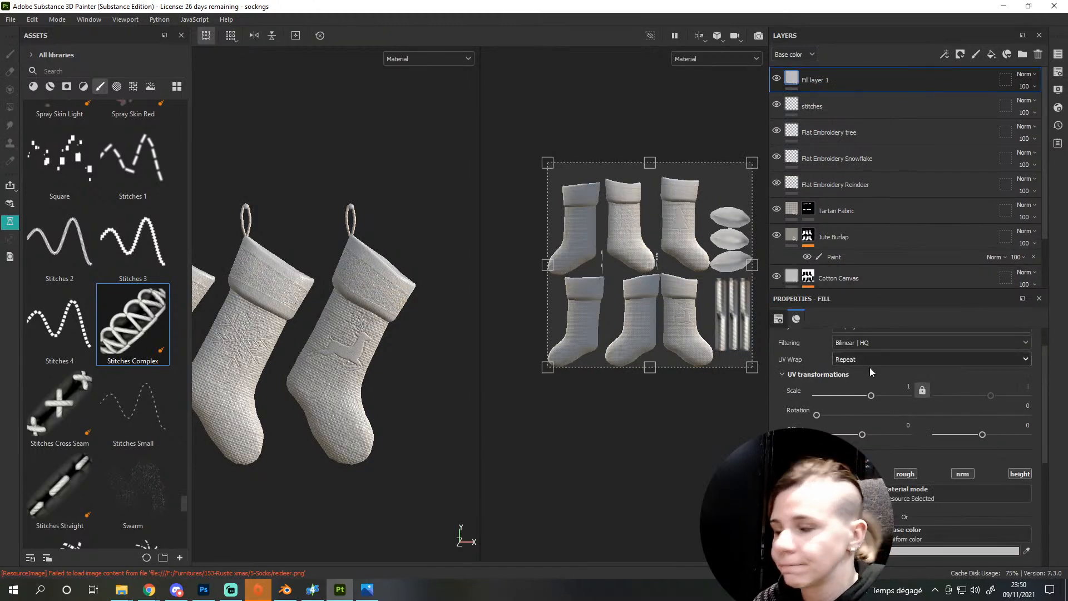
left_click(923, 550)
left_click(1000, 419)
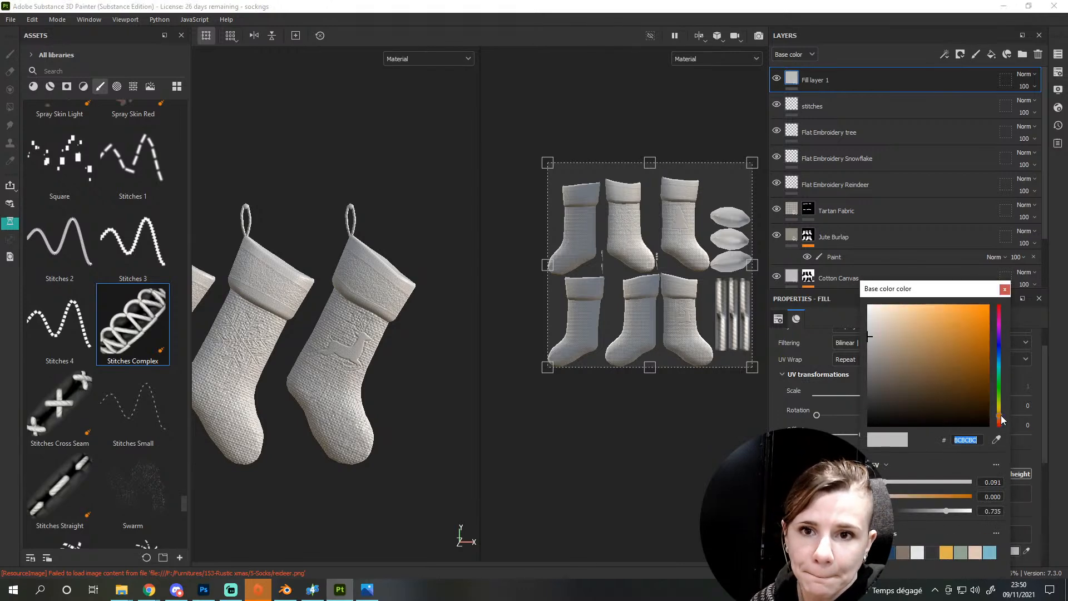
left_click(890, 354)
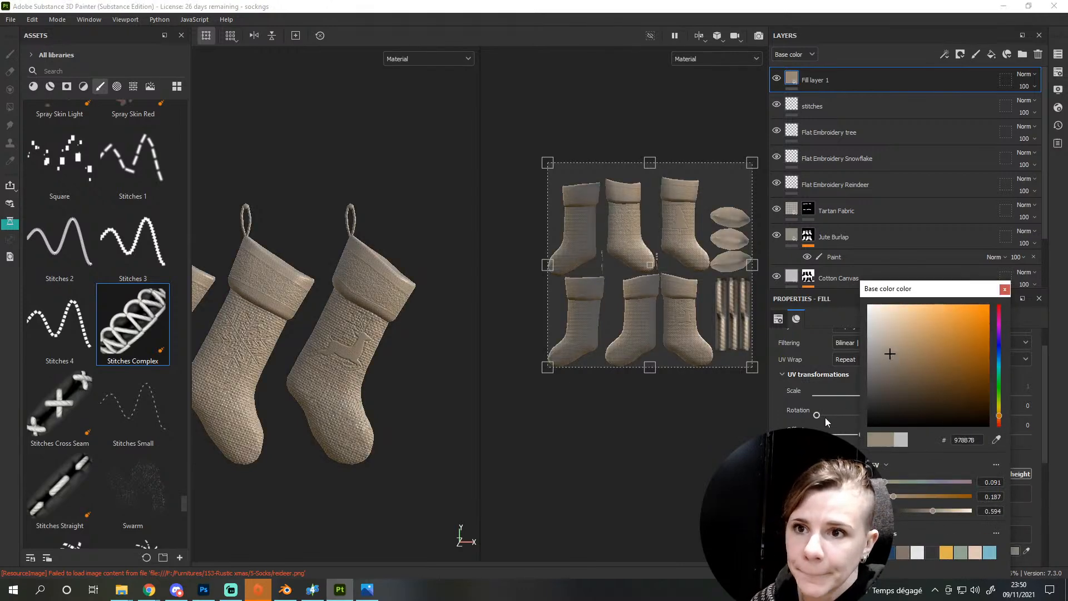
left_click(1003, 290)
Set the new fill layer's blending mode to Multiply and leave only its color channel enabled
left_click(1026, 75)
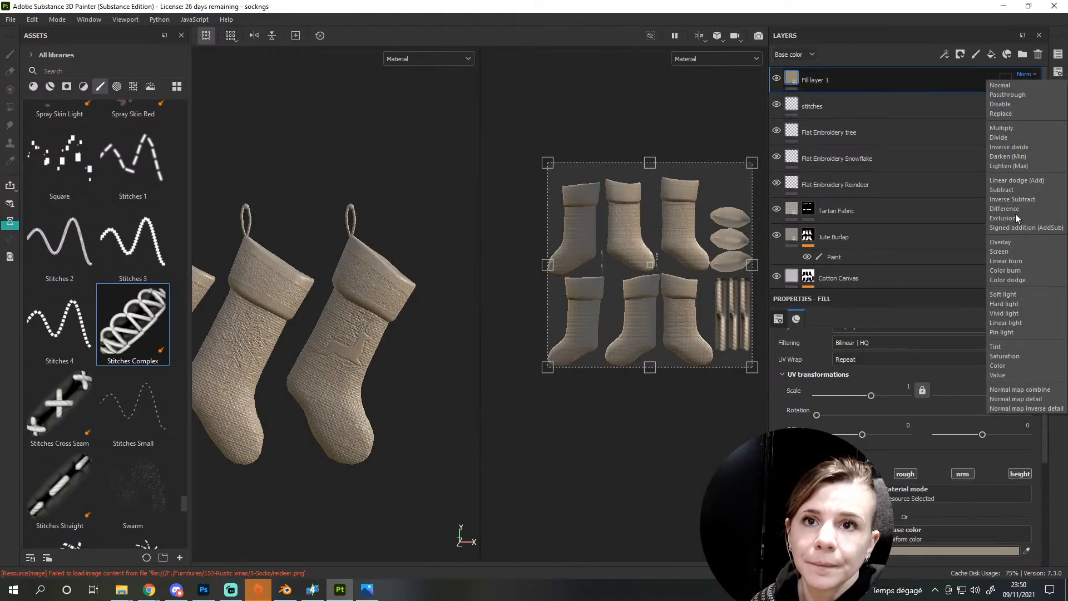
left_click(1004, 128)
scroll(891, 475, "down", 2)
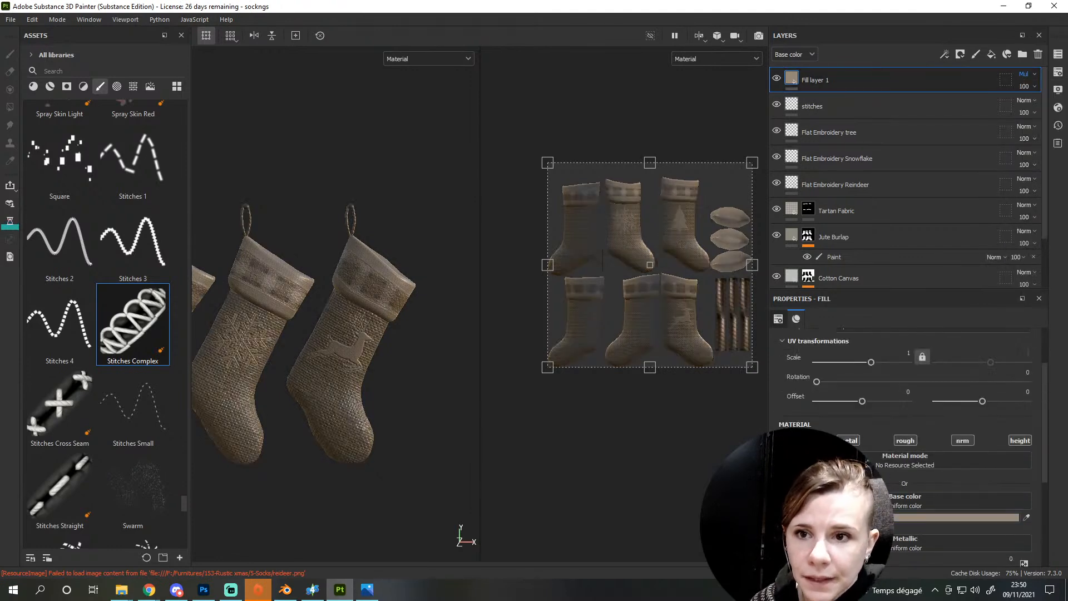
left_click(1019, 440)
scroll(935, 476, "up", 2)
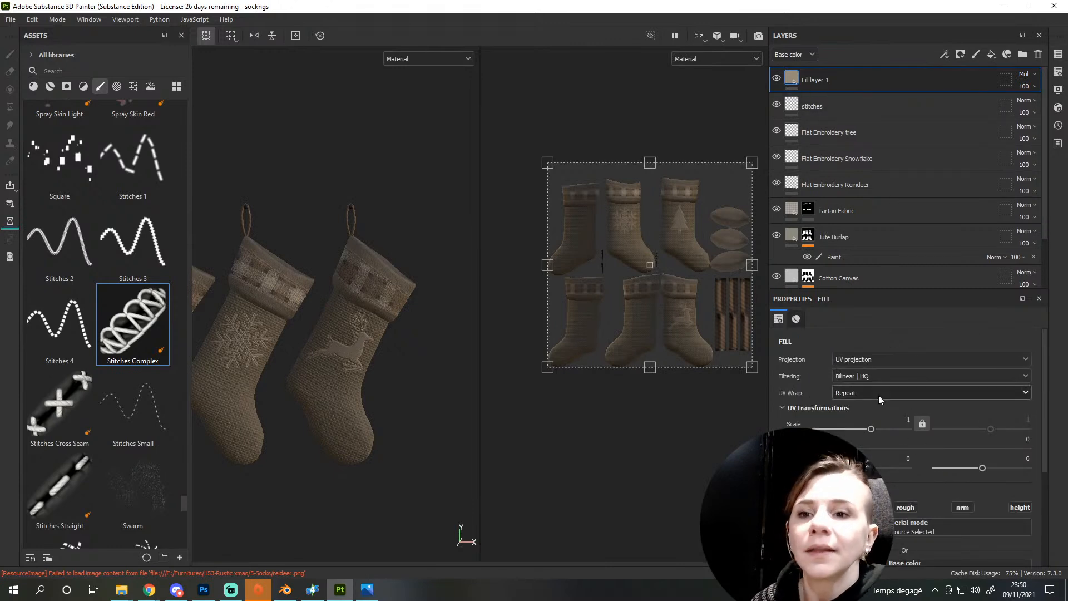
Add a black mask with a Dirt generator to the brown fill layer
right_click(852, 85)
left_click(880, 104)
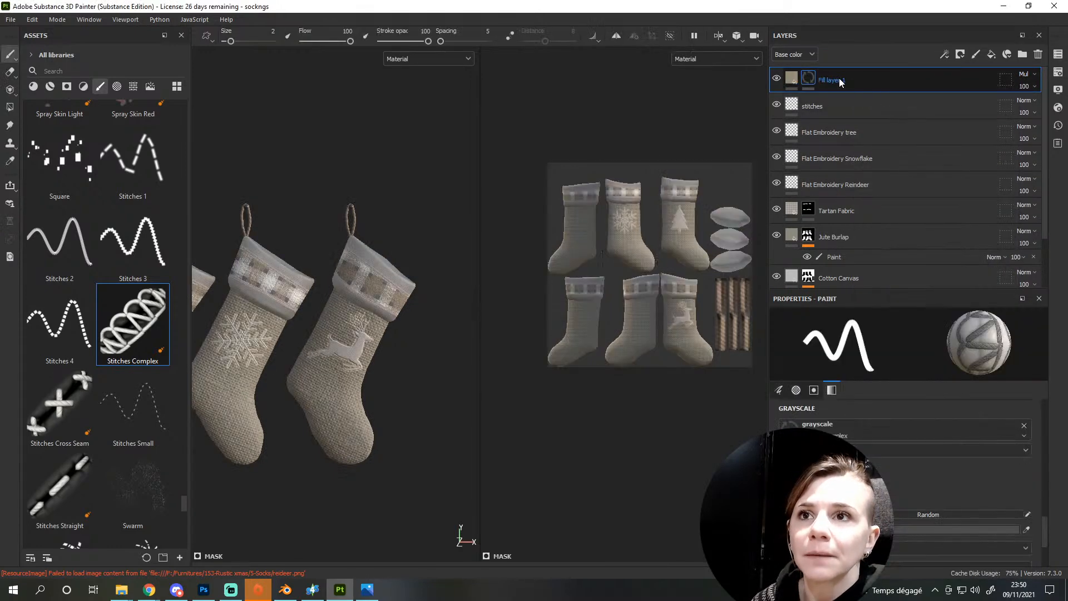
right_click(839, 78)
left_click(887, 477)
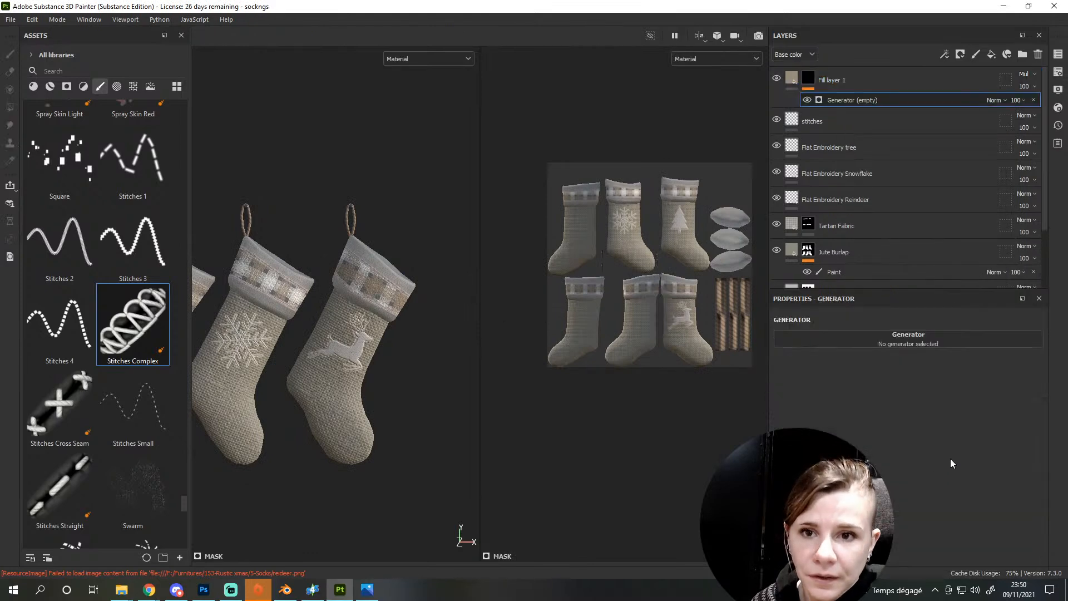
left_click(880, 340)
left_click(898, 408)
left_click_drag(388, 346, 439, 328, "alt")
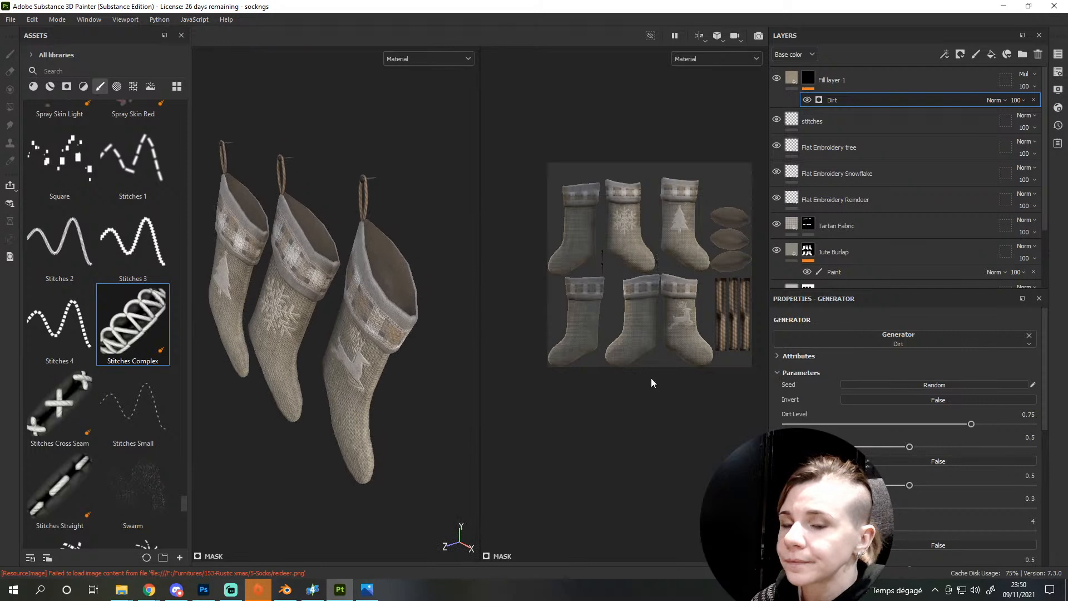
Set the Dirt generator's Dirt Level to 0.65 and its contrast to 0.44
left_click(947, 425)
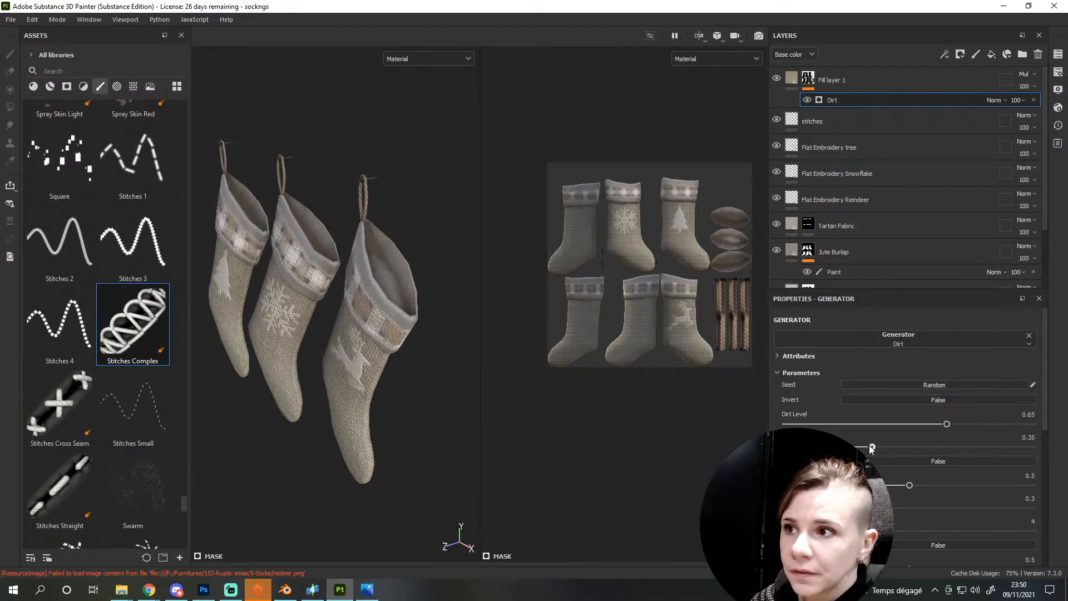
left_click_drag(871, 447, 894, 446)
left_click_drag(422, 383, 335, 401, "alt")
right_click_drag(335, 401, 311, 445, "alt")
middle_click_drag(289, 427, 353, 398, "alt")
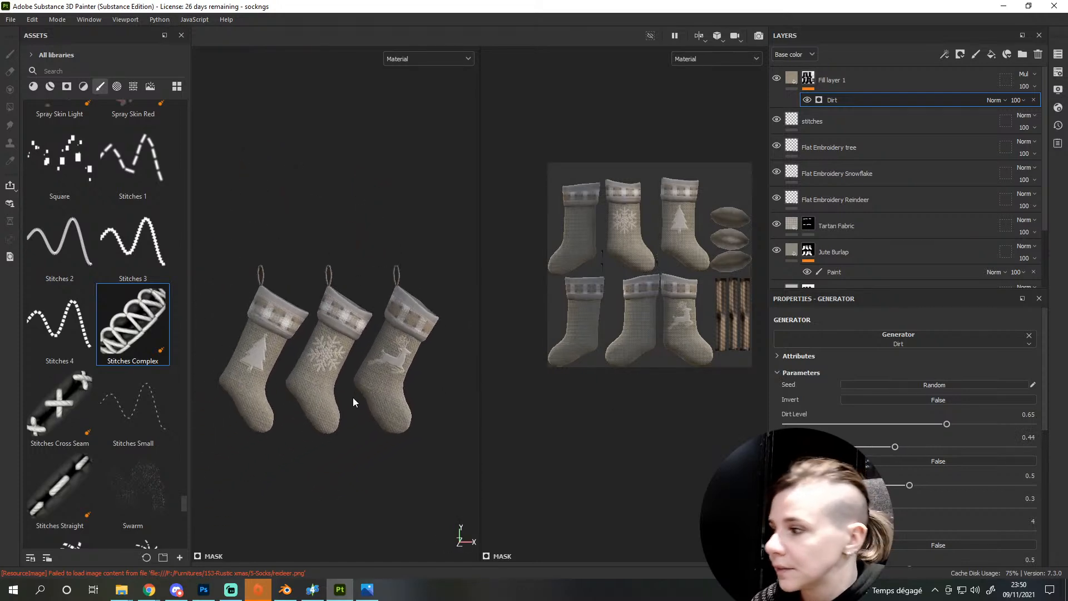
Examine the dirt shading on the stockings' fronts, sides and inner linings
left_click_drag(275, 376, 370, 375, "alt")
scroll(254, 447, "up", 2)
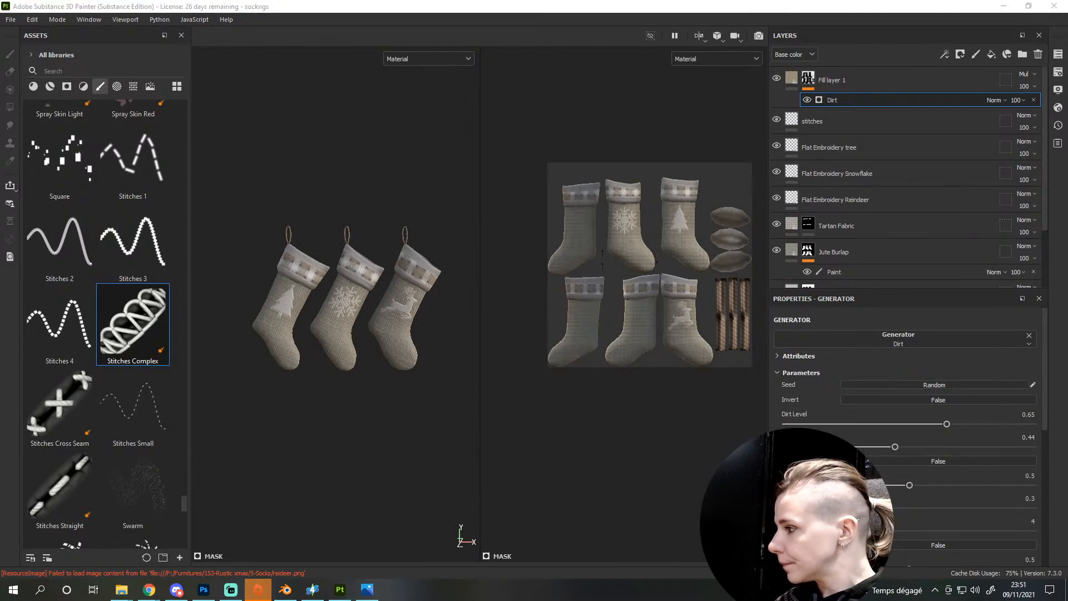
right_click_drag(324, 393, 275, 432, "alt")
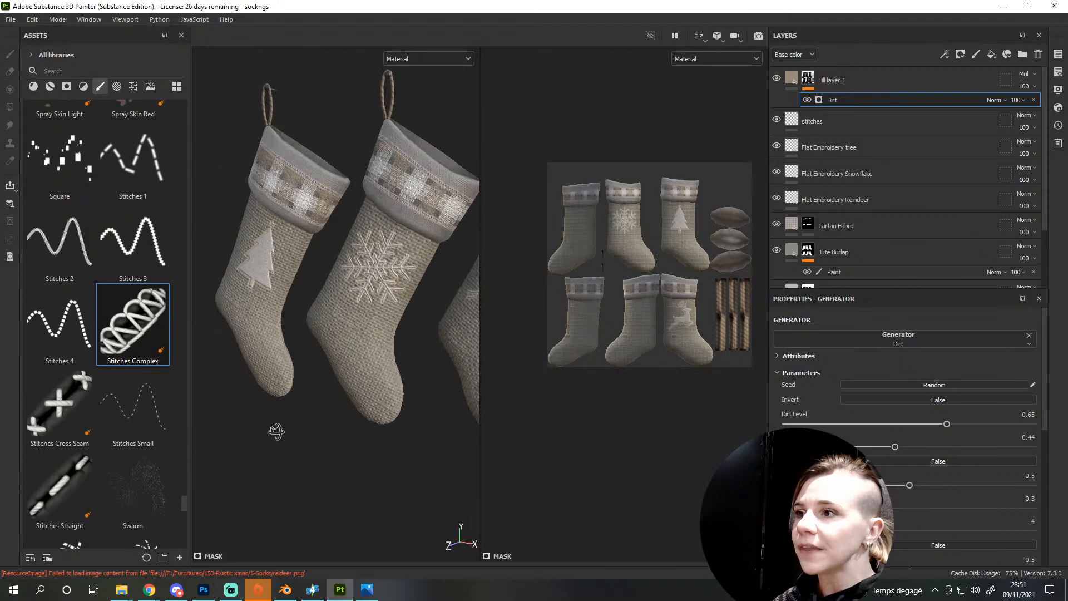
left_click_drag(275, 431, 292, 439, "alt")
right_click_drag(236, 482, 331, 398, "alt")
left_click_drag(332, 398, 303, 449, "alt")
right_click_drag(341, 399, 311, 429, "alt")
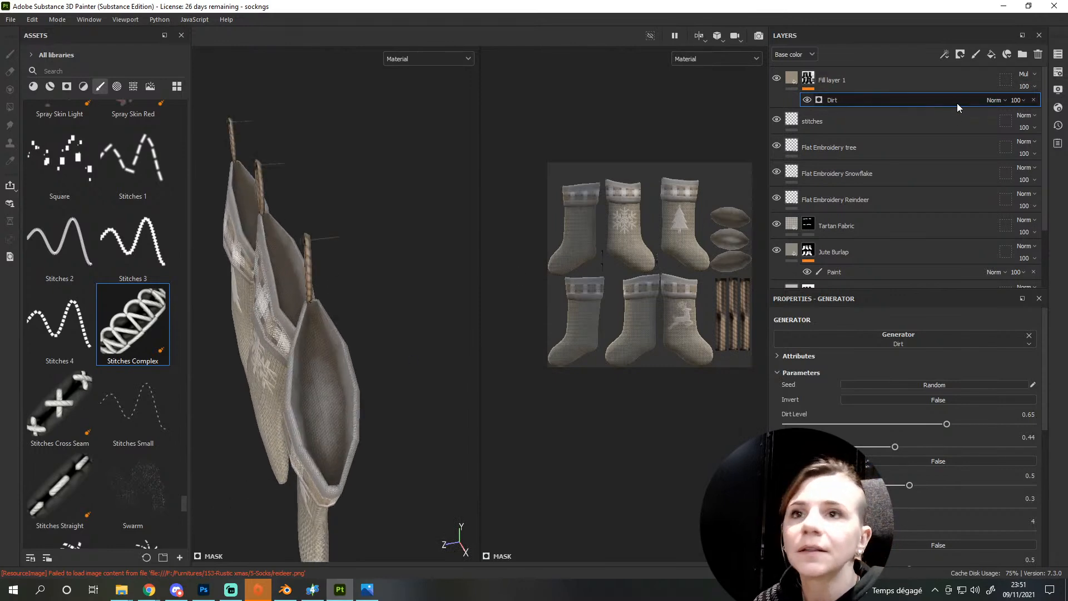
Add a paint effect to the brown fill layer's mask and clear the thread resource from the brush's grayscale channel
right_click(809, 79)
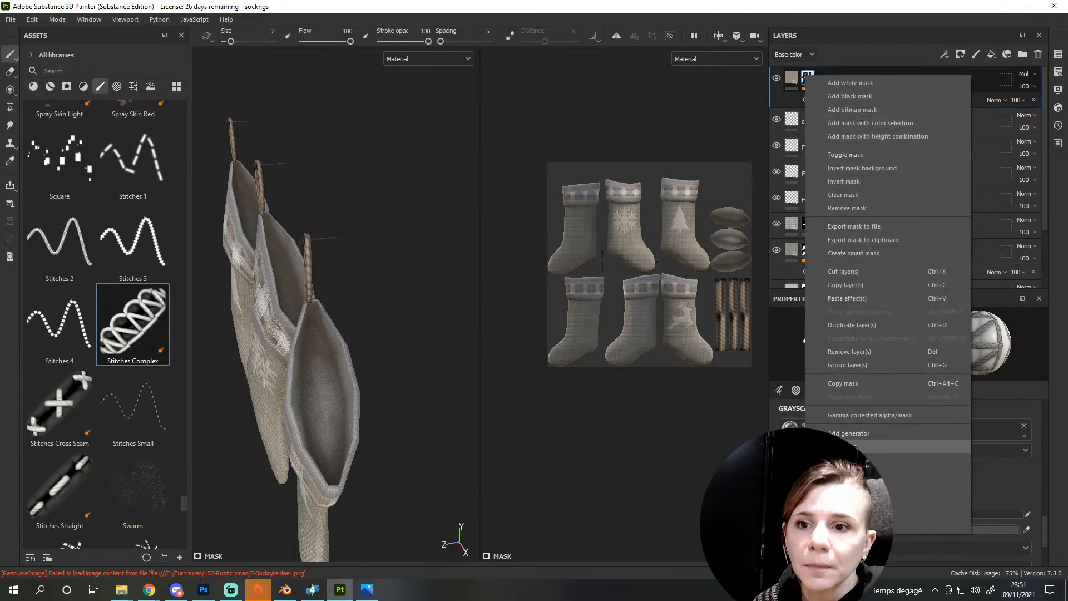
left_click(843, 383)
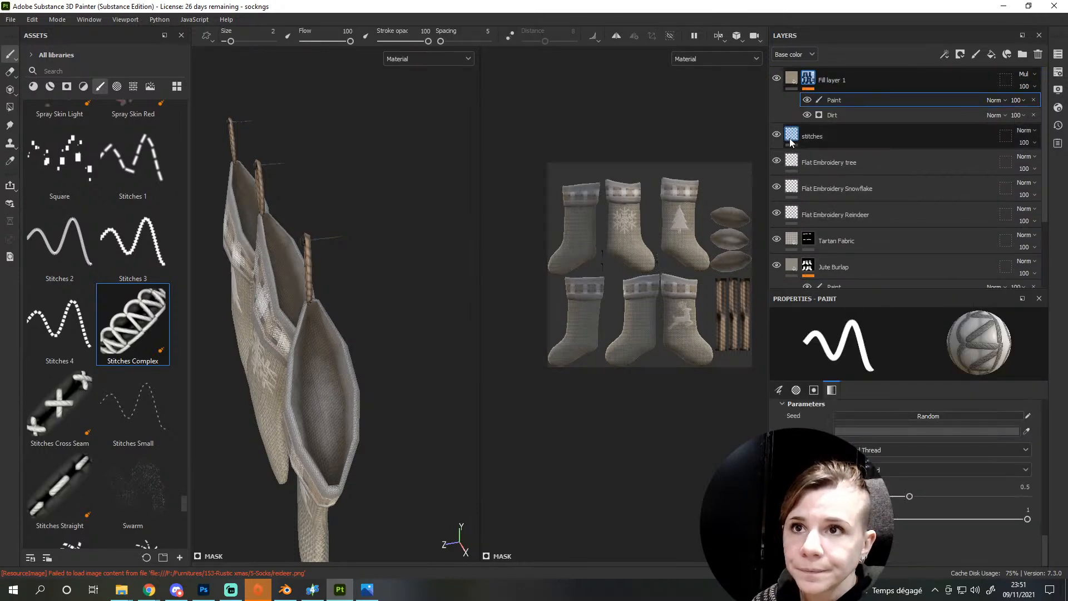
scroll(885, 501, "up", 3)
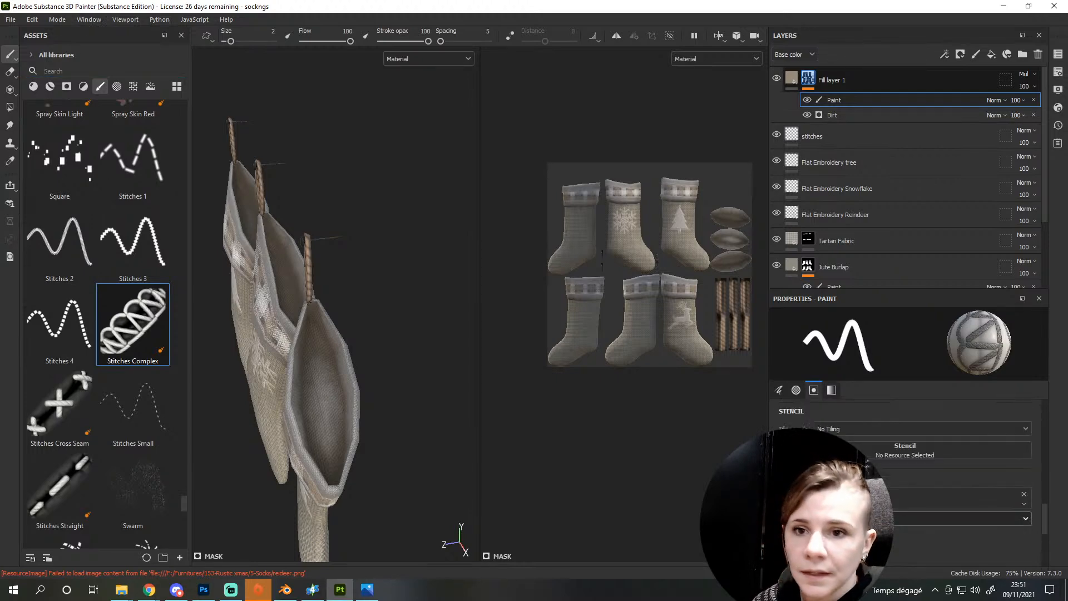
left_click(940, 503)
left_click(1025, 497)
left_click(938, 499)
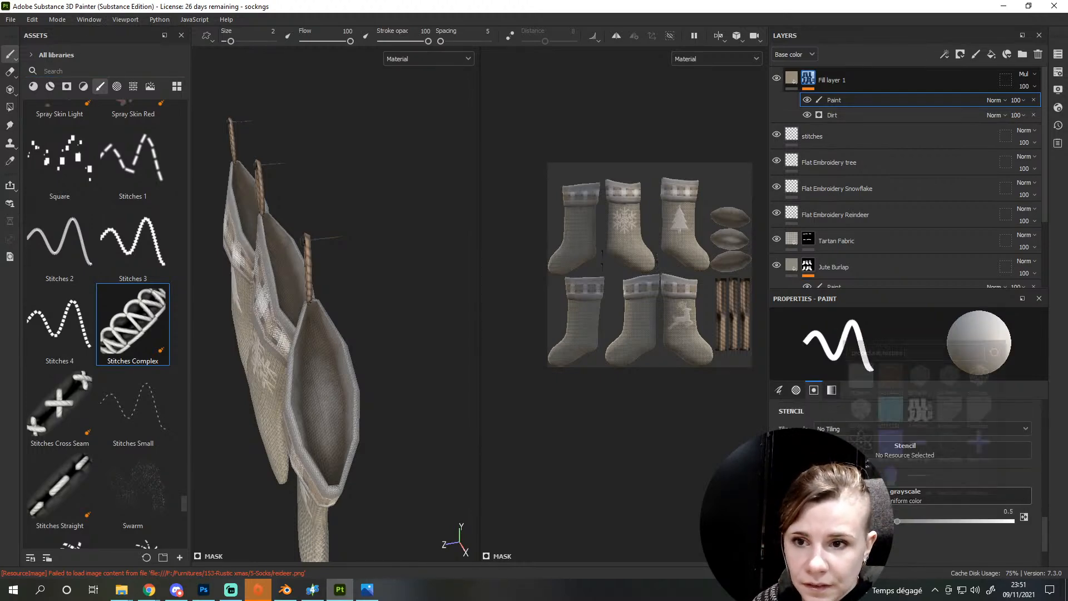
Search the alphas for "shape" and assign the soft round Shape alpha as the brush's stencil
left_click(922, 434)
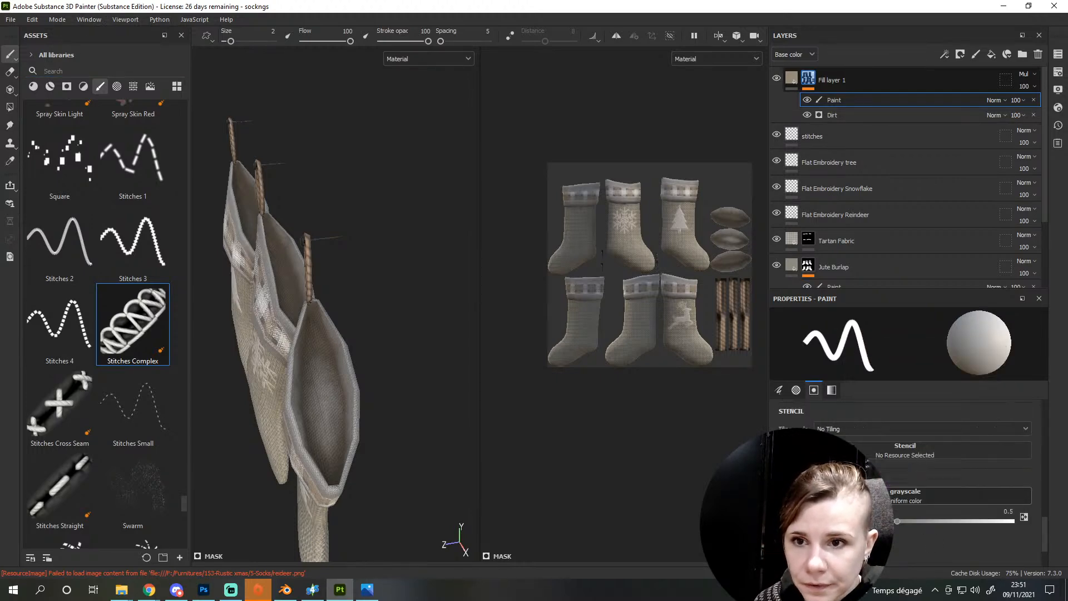
left_click(916, 449)
left_click(967, 297)
type("s")
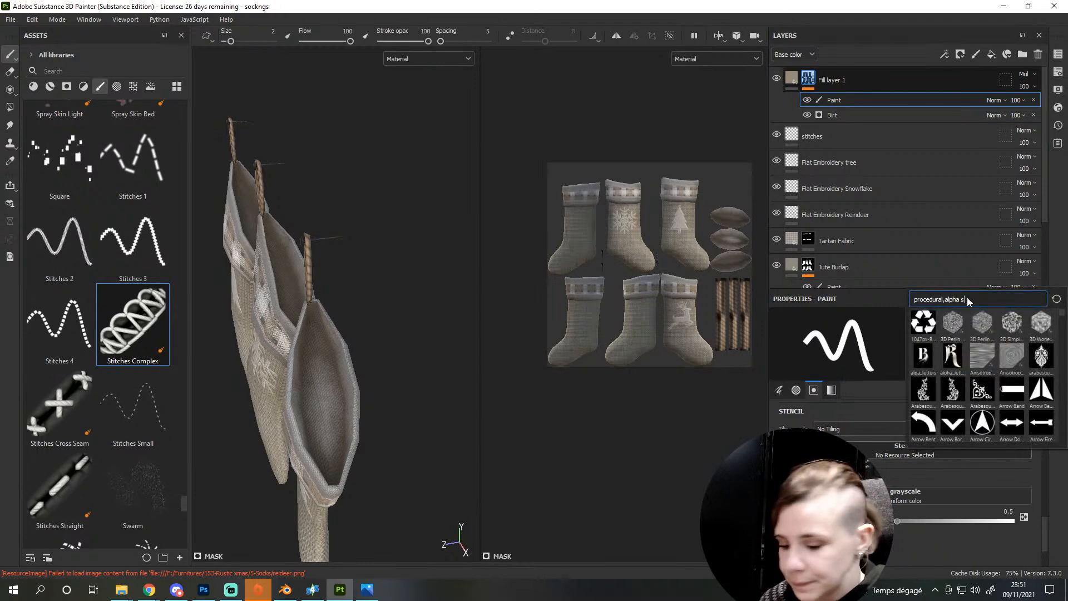
type("hape")
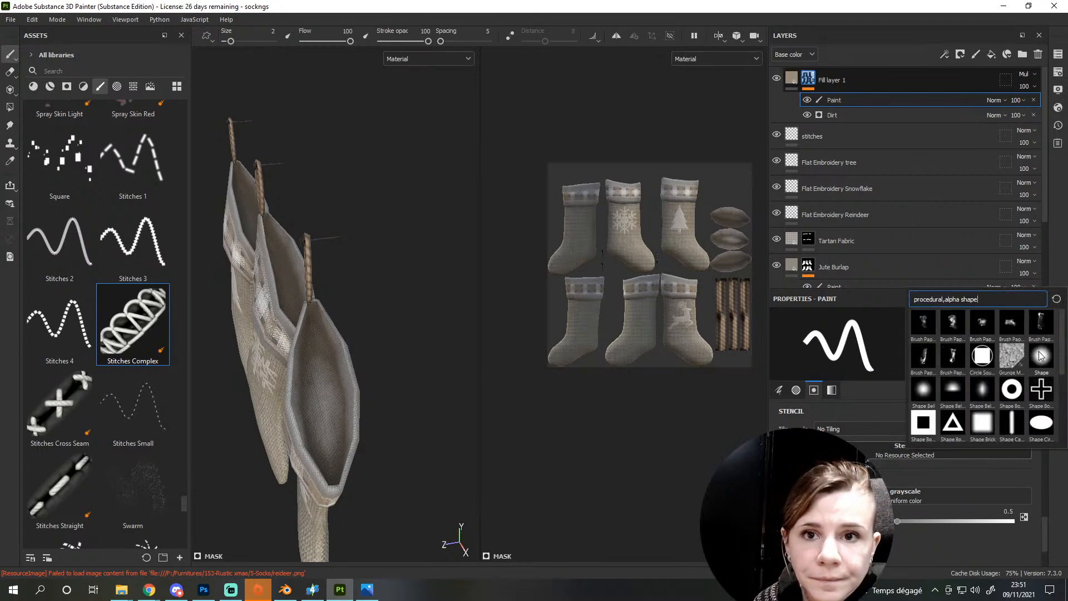
left_click(1039, 355)
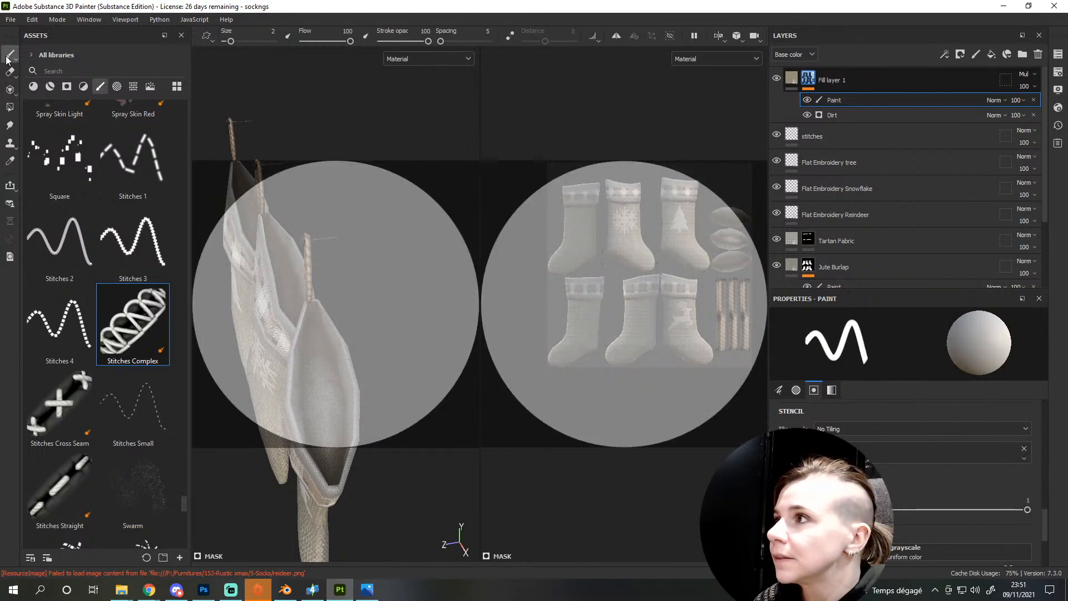
Delete the mask's paint effect and add a new one above the Dirt generator
key("Delete")
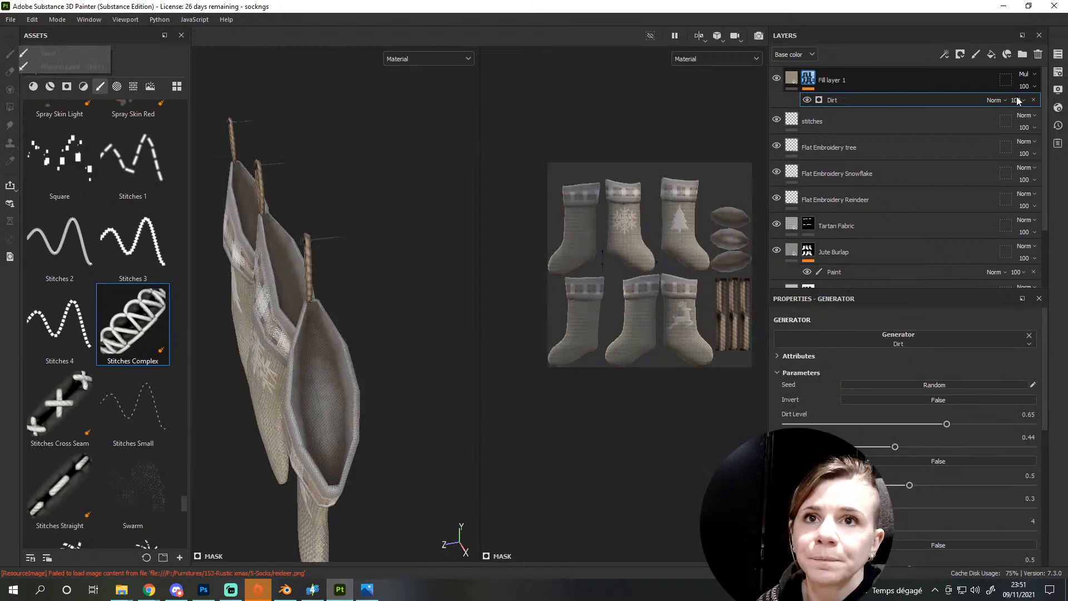
left_click(826, 78)
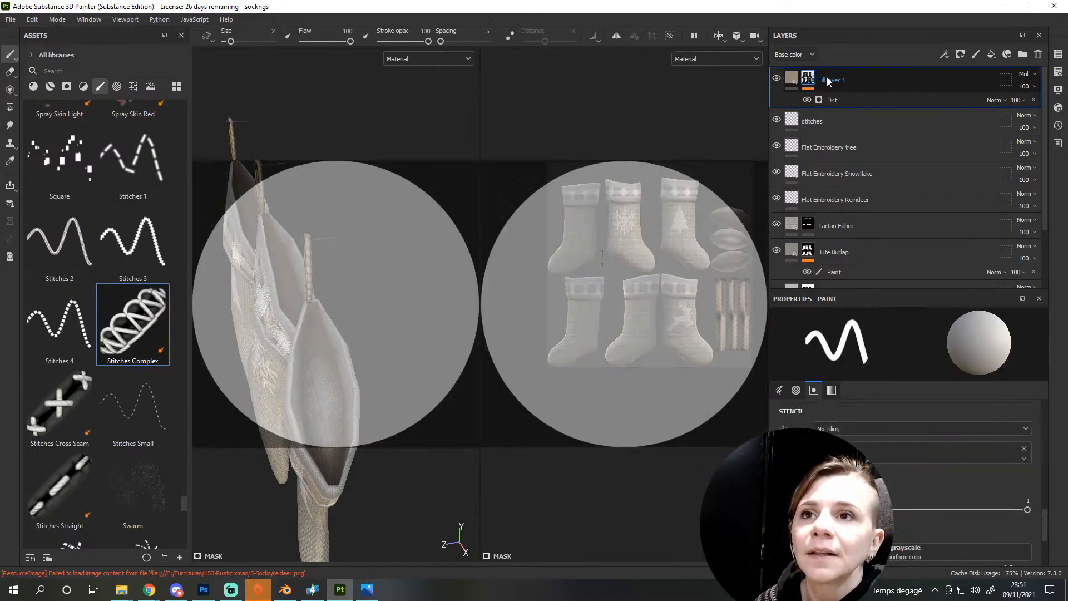
right_click(827, 78)
right_click(809, 81)
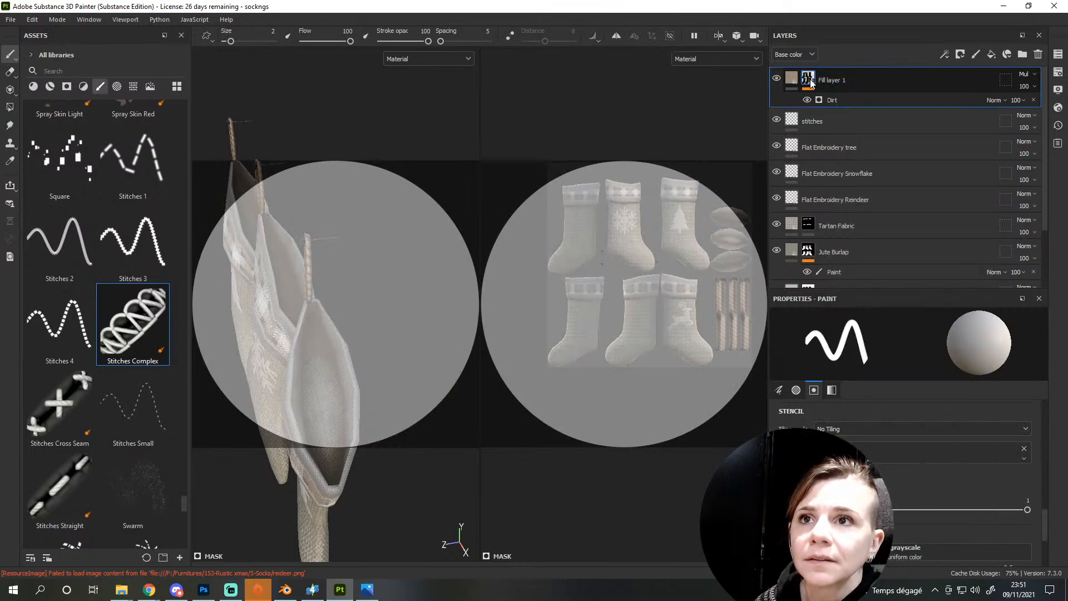
right_click(809, 79)
left_click(853, 452)
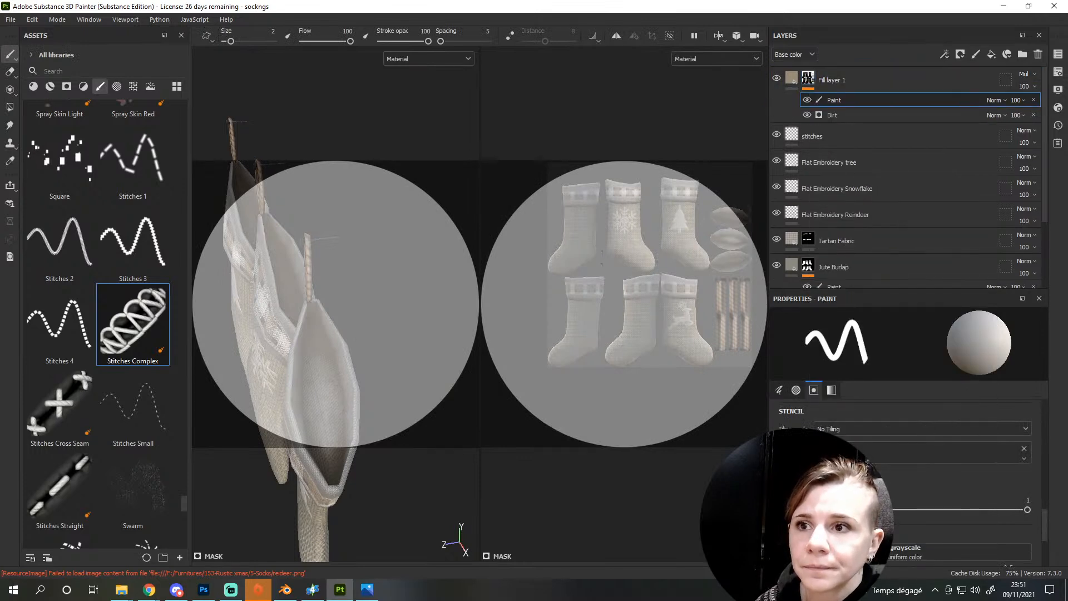
Select the mask's paint effect and set its brush grayscale value to 0.9573
left_click(856, 115)
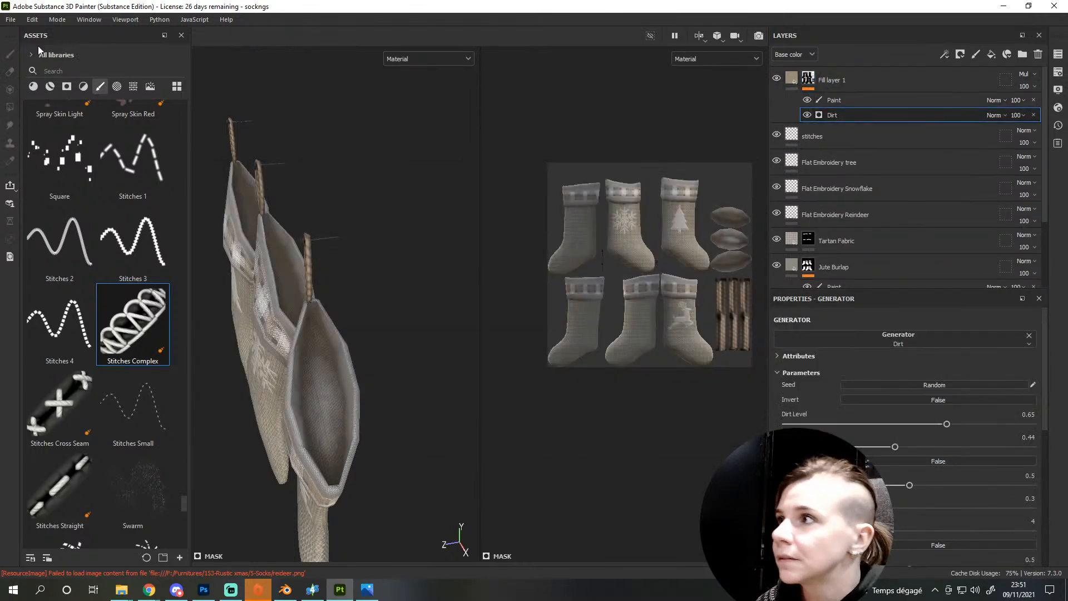
left_click(841, 100)
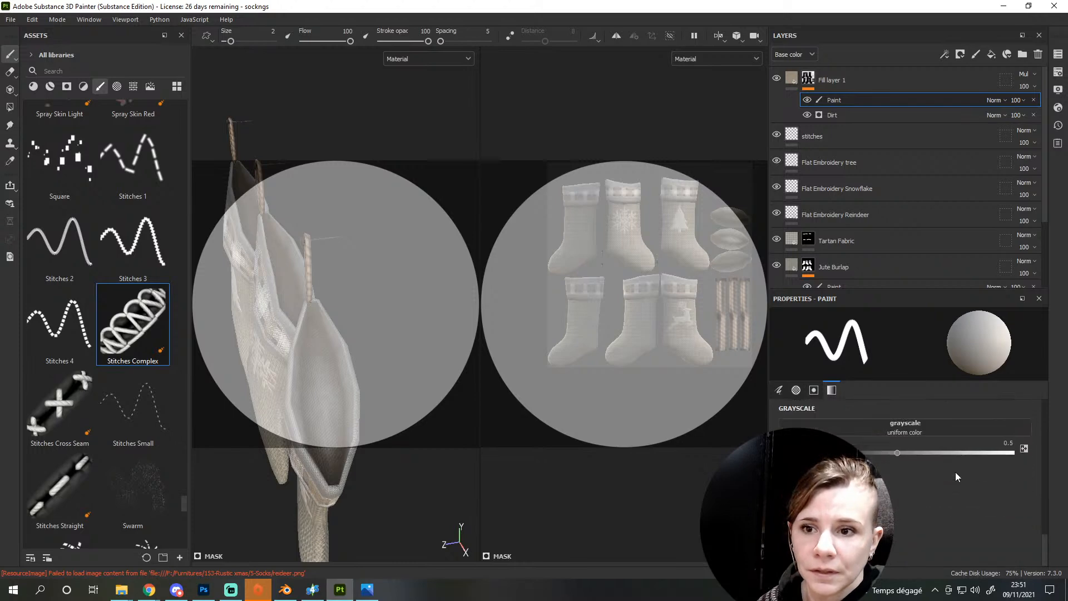
scroll(955, 472, "down", 1)
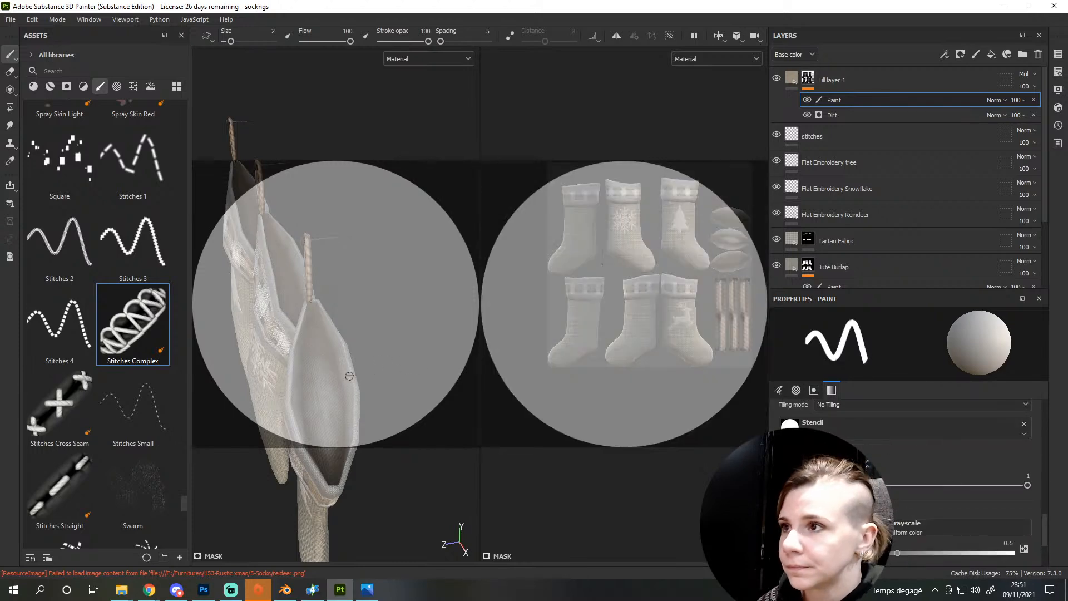
scroll(892, 510, "down", 4)
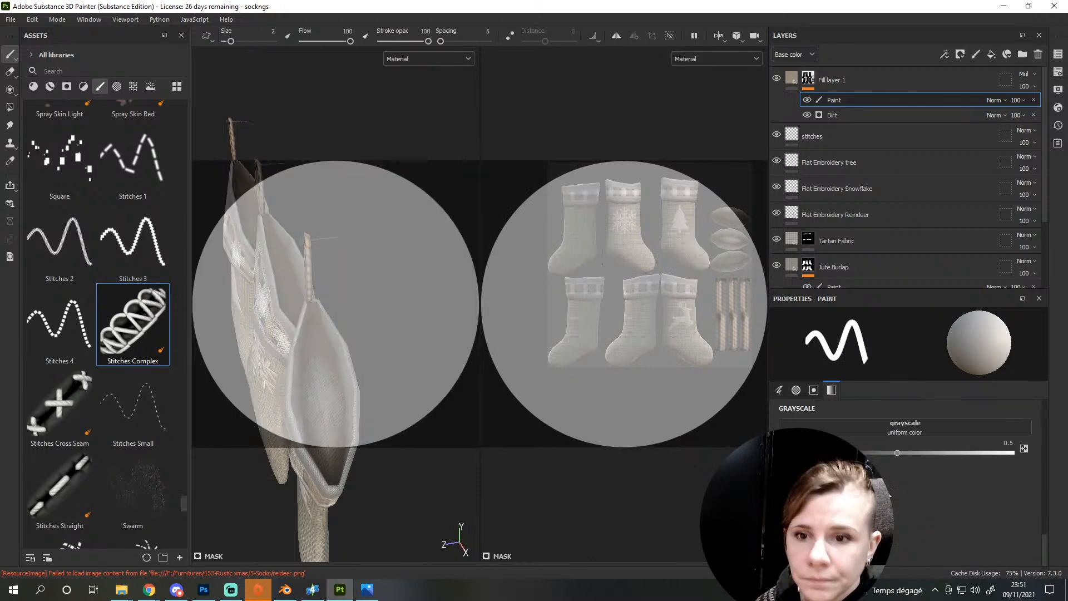
left_click_drag(896, 453, 1004, 453)
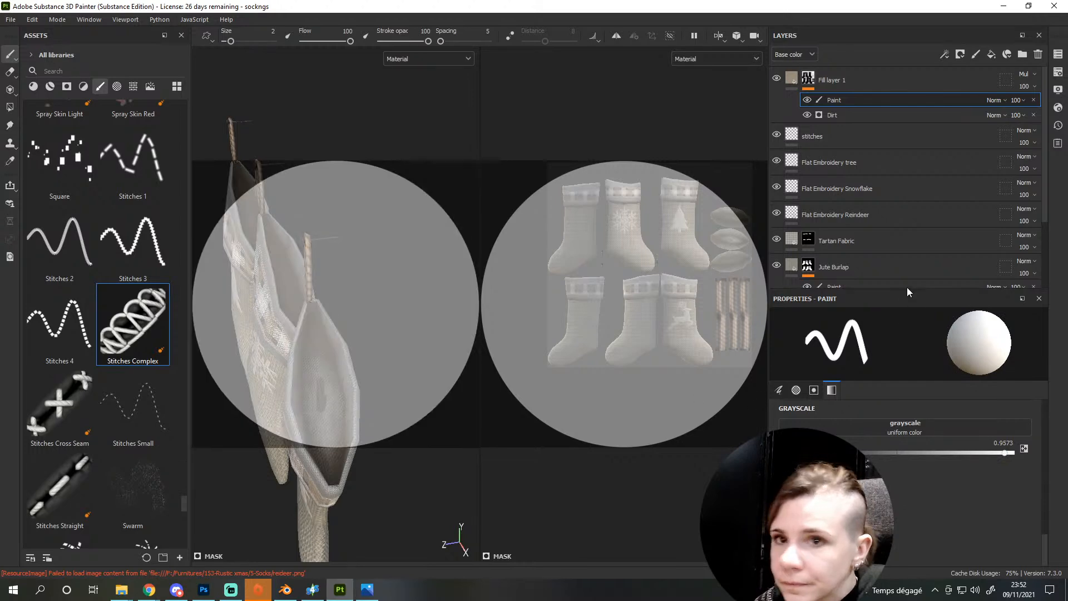
Soften the edge of the Shape stencil by lowering its value to 0.72
scroll(897, 514, "up", 5)
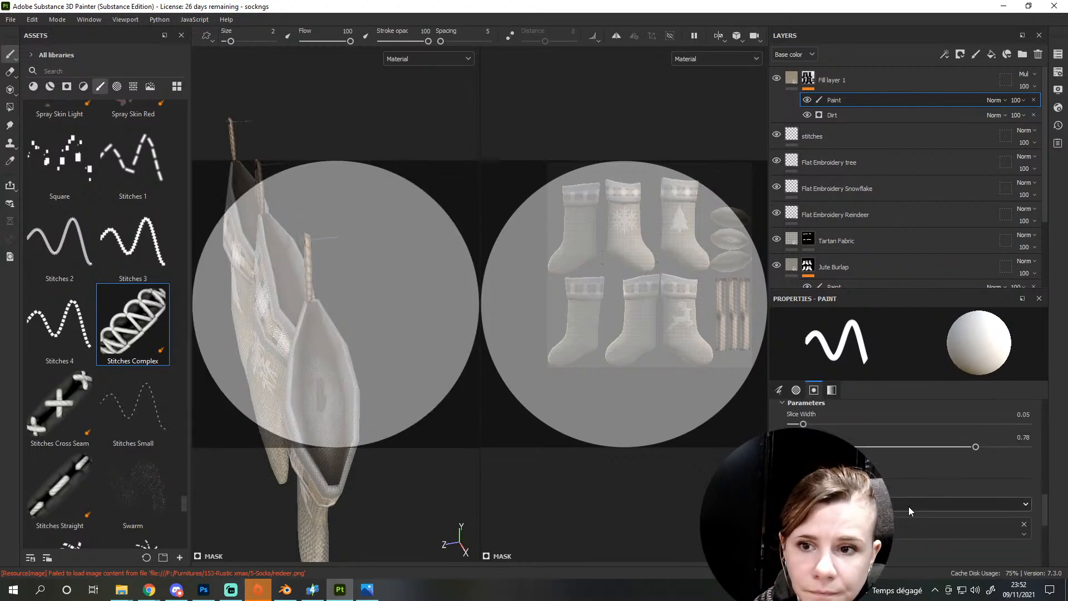
scroll(909, 506, "up", 1)
scroll(988, 505, "down", 2)
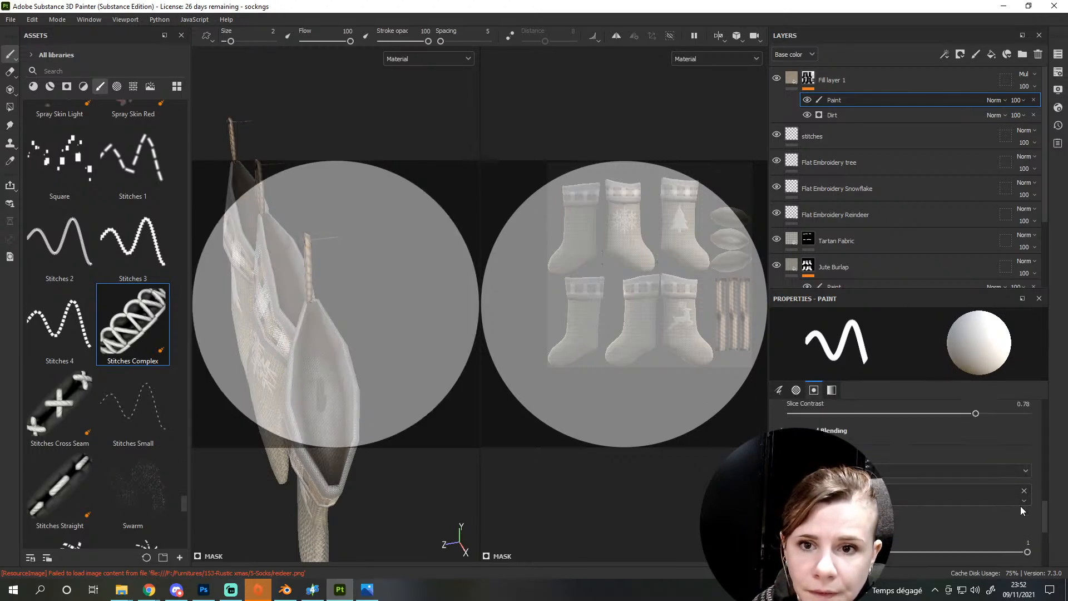
left_click_drag(1027, 558, 962, 557)
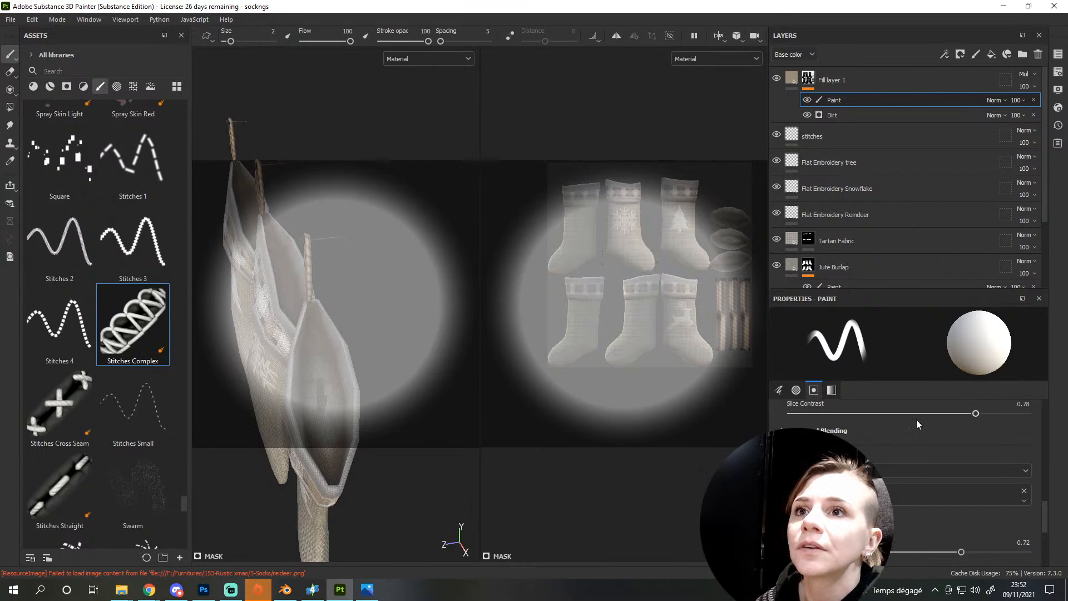
scroll(930, 482, "down", 2)
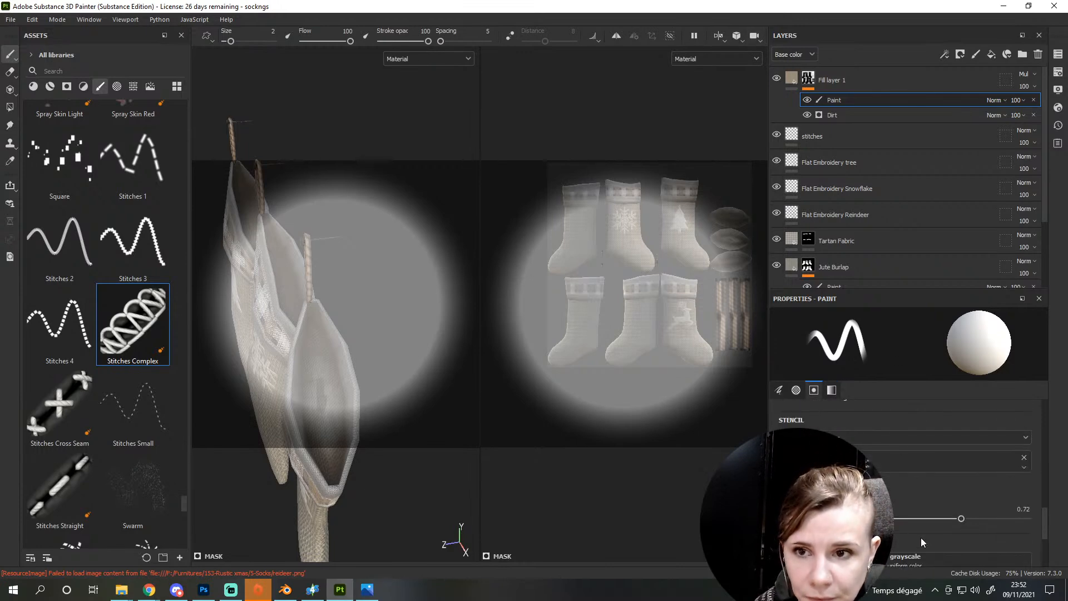
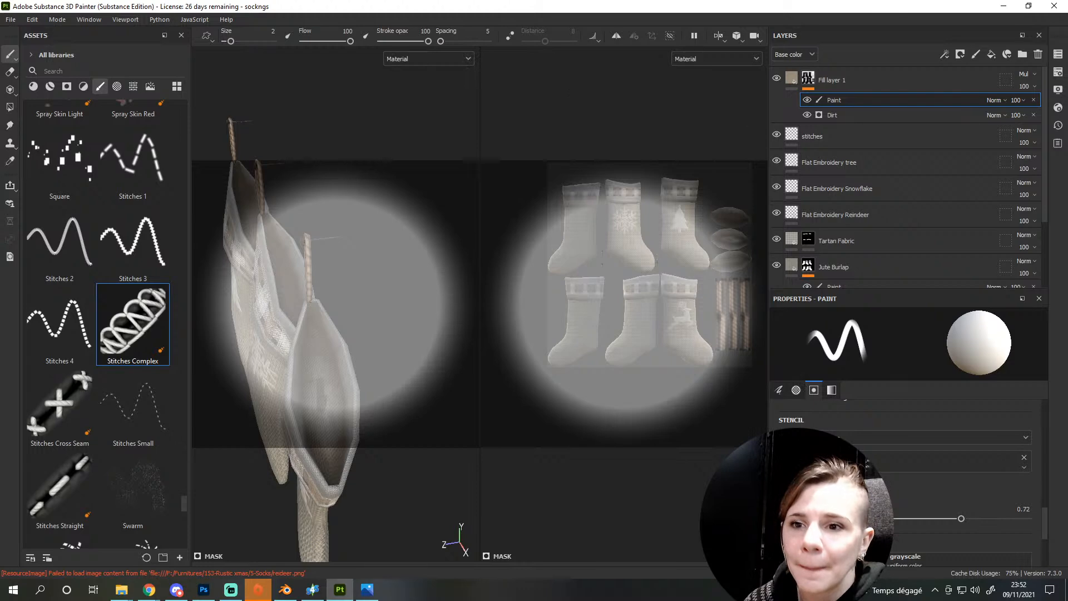
Clear the resource assigned to the paint brush's alpha so that it uses a uniform value
scroll(907, 473, "down", 2)
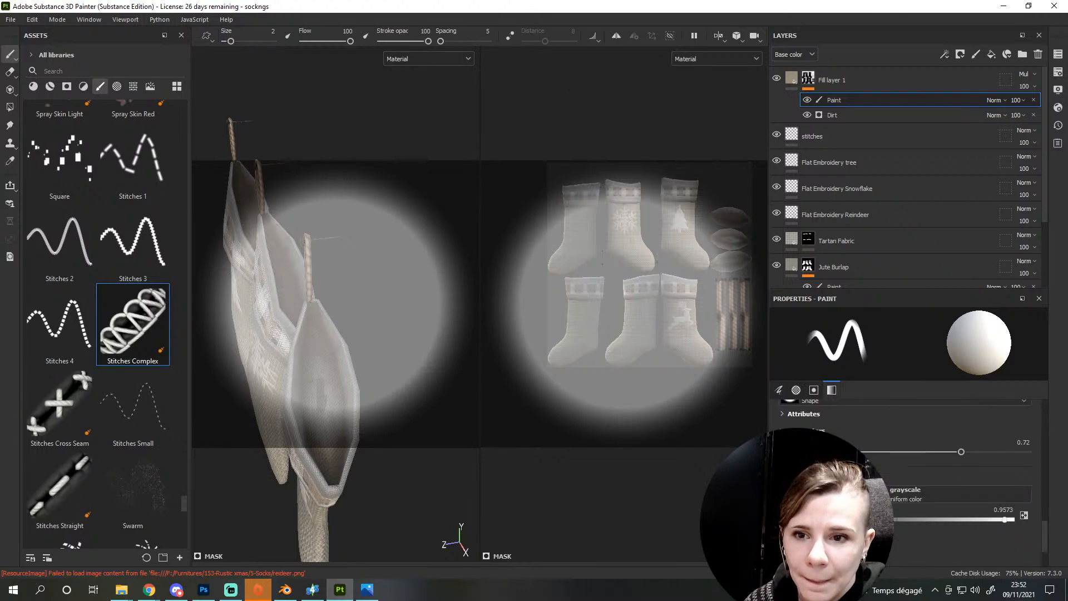
scroll(906, 473, "up", 4)
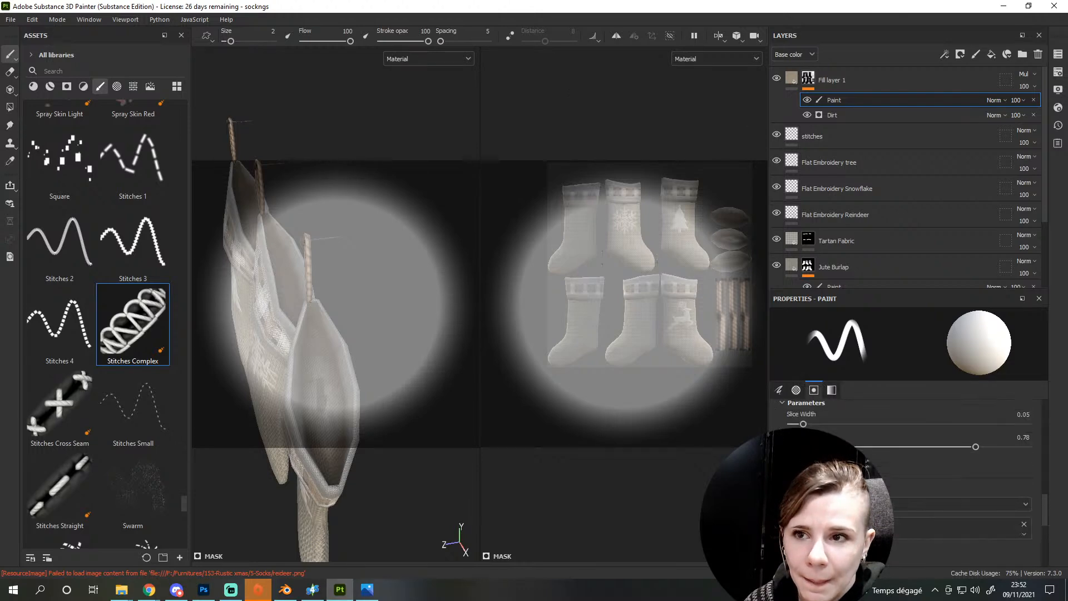
scroll(907, 473, "up", 3)
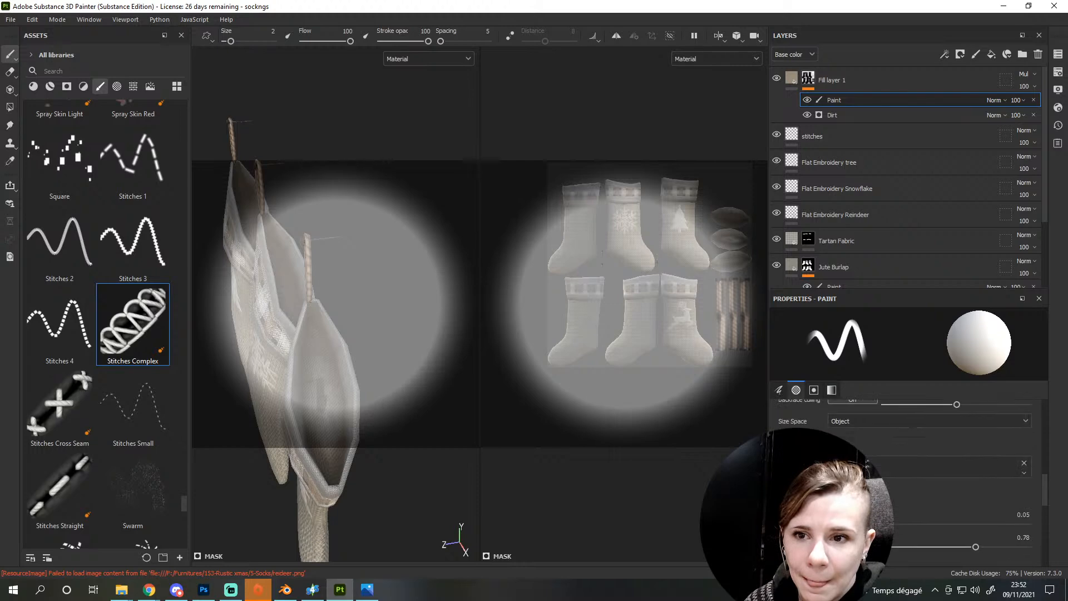
scroll(907, 472, "up", 1)
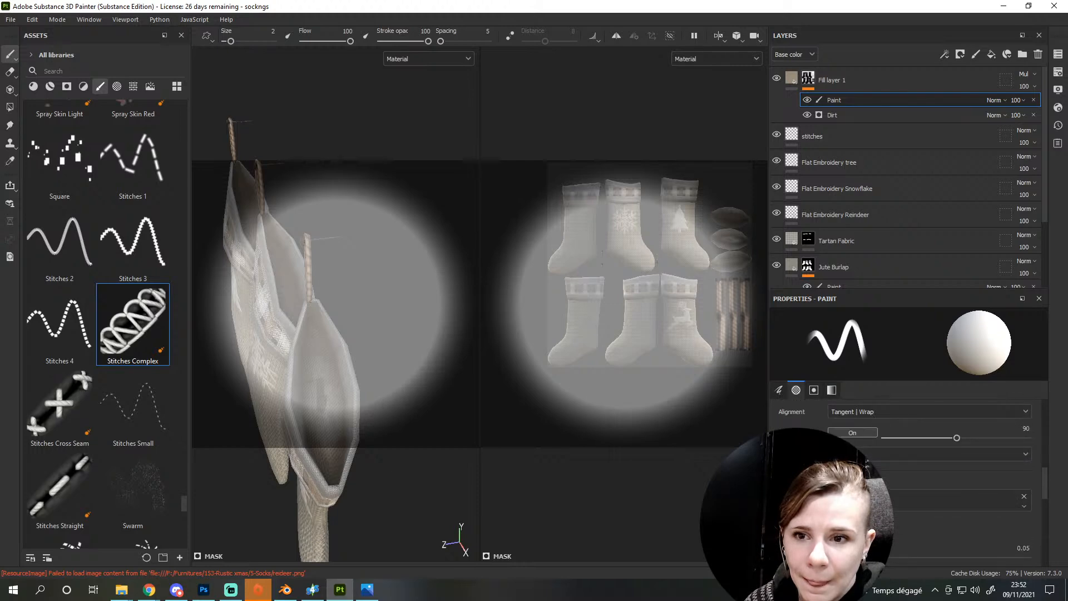
left_click(1025, 497)
Examine how the round stencil overlays the stockings in the UV layout and the 3D view
scroll(662, 439, "down", 2)
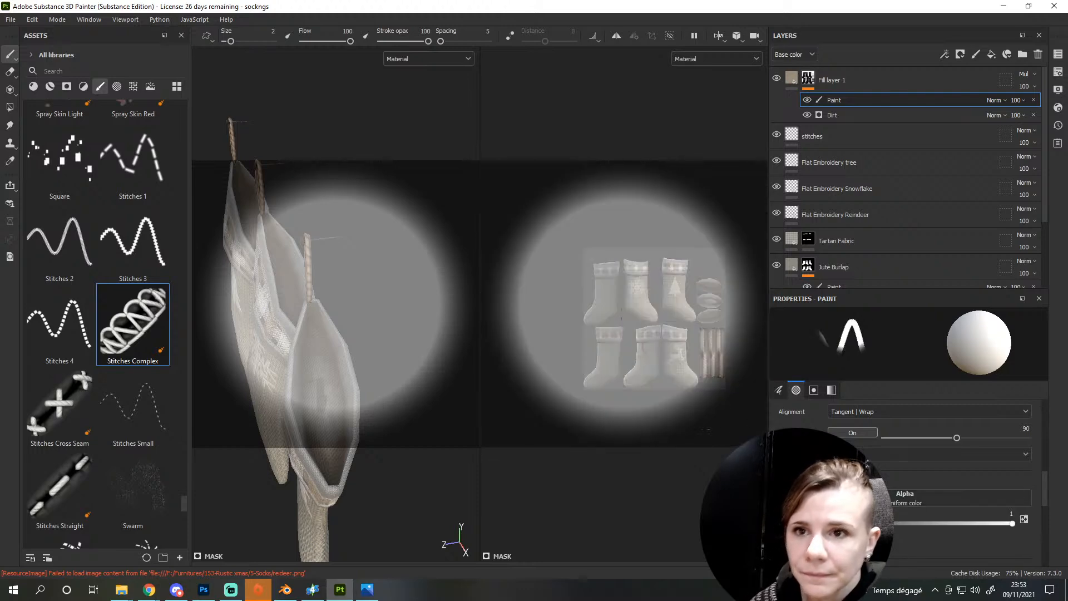
scroll(589, 387, "down", 2)
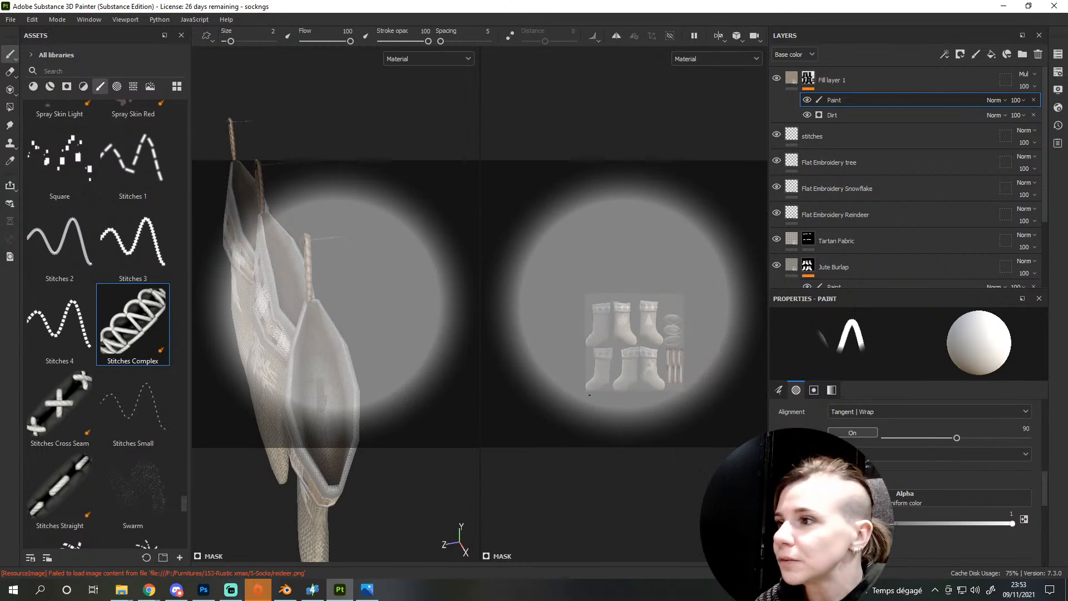
left_click(33, 86)
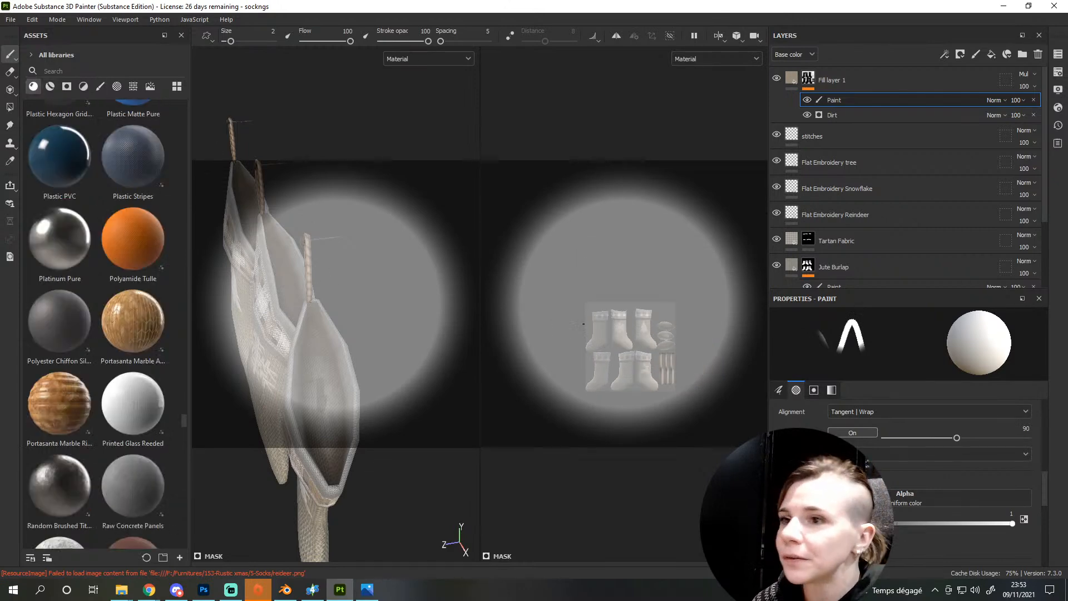
middle_click_drag(666, 401, 602, 379)
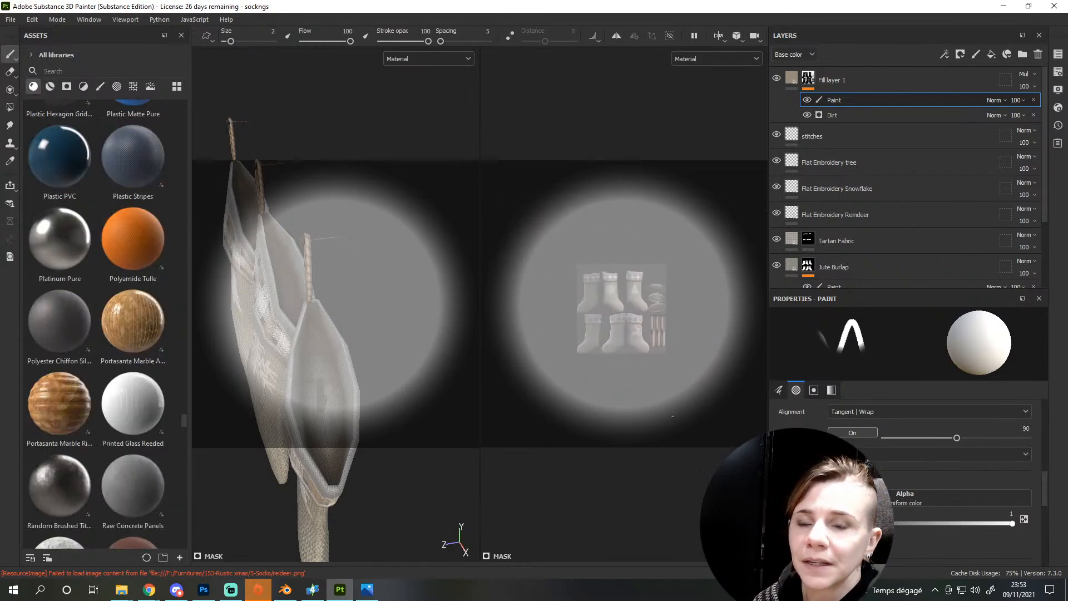
middle_click_drag(673, 416, 659, 377)
scroll(931, 511, "down", 1)
scroll(933, 506, "up", 5)
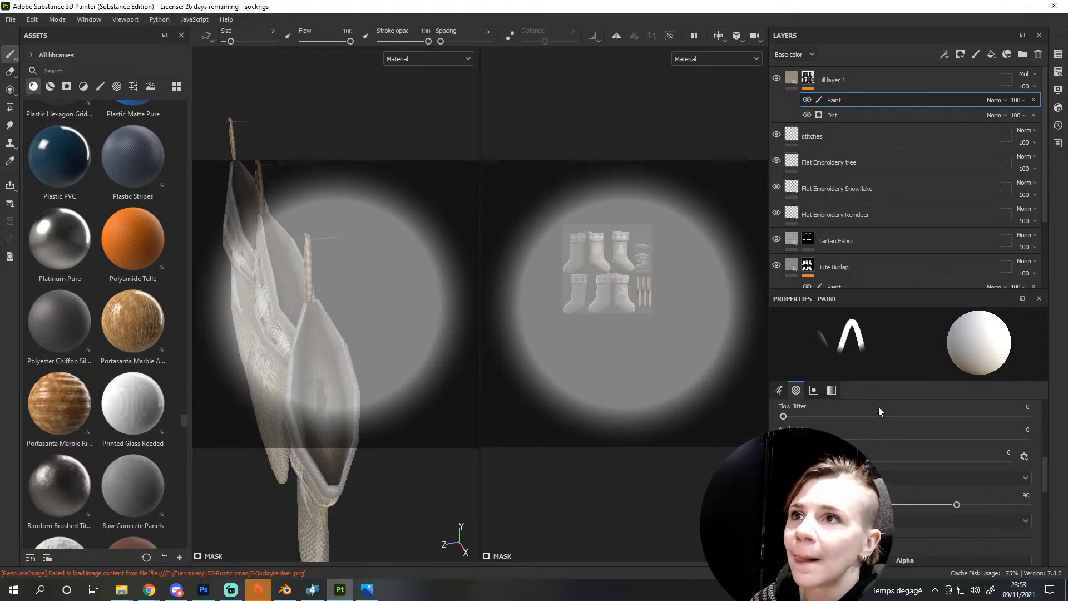
scroll(901, 434, "down", 3)
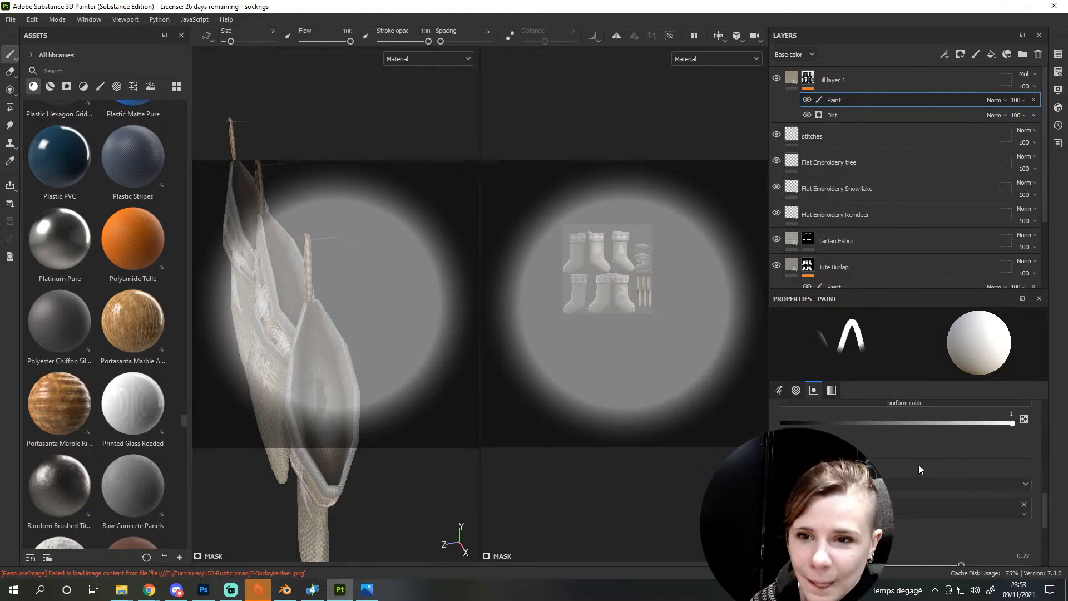
scroll(918, 465, "up", 2)
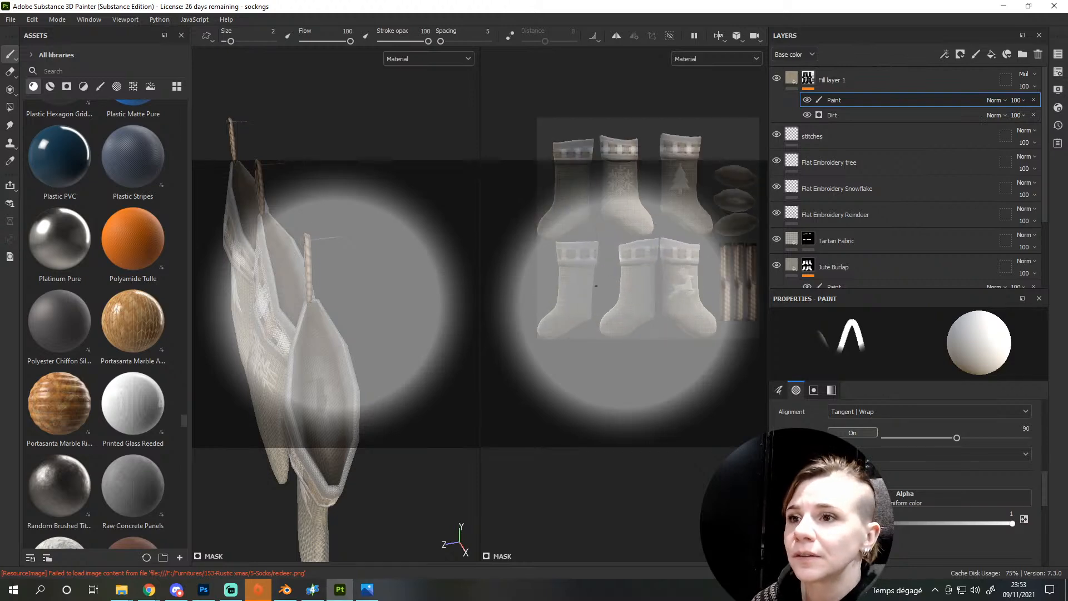
scroll(370, 315, "up", 5)
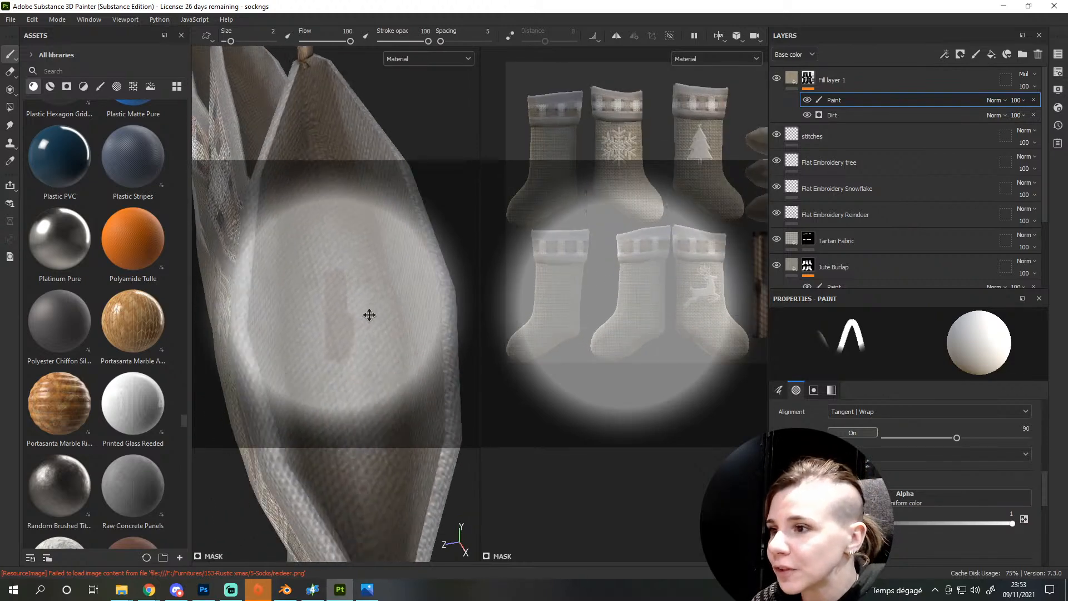
scroll(369, 315, "down", 5)
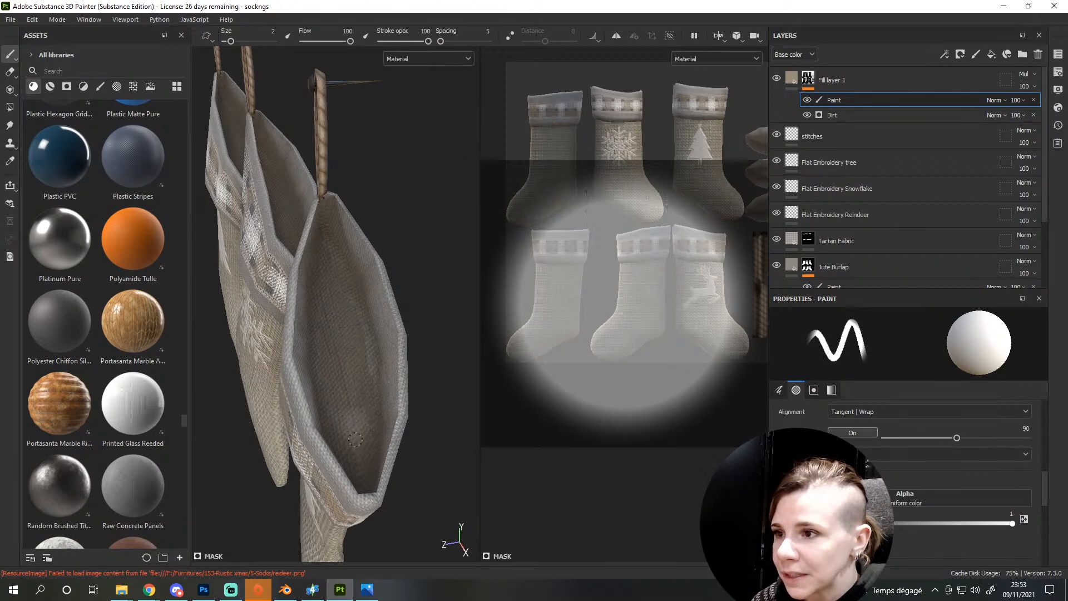
Bring up the texture export settings, set the output template to AAASYB and review the DefaultMaterial maps it exports
left_click_drag(357, 318, 373, 354, "alt")
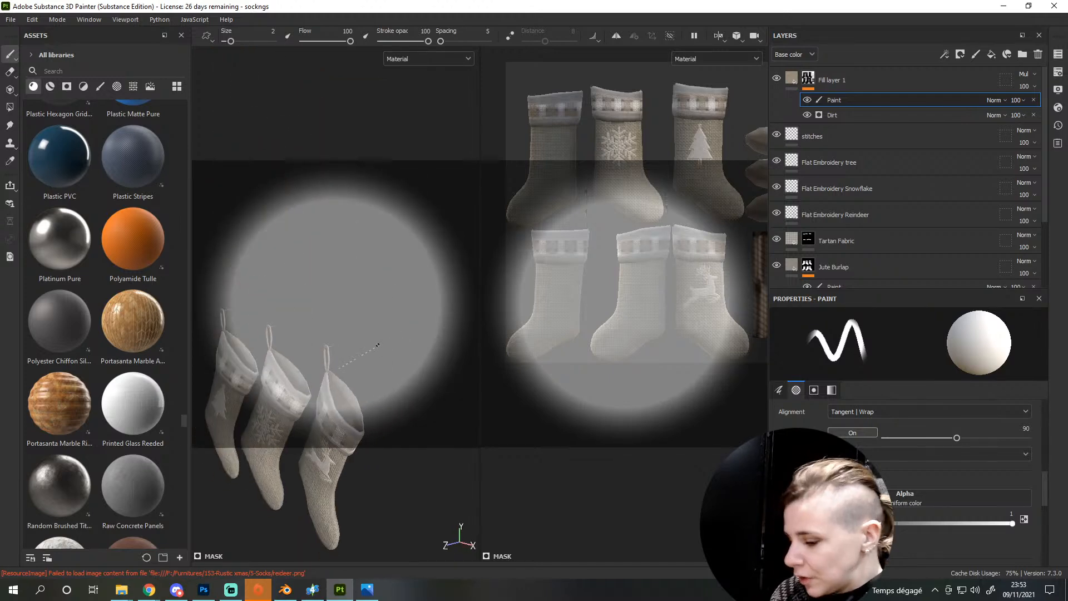
key("ctrl")
key("ctrl+shift+e")
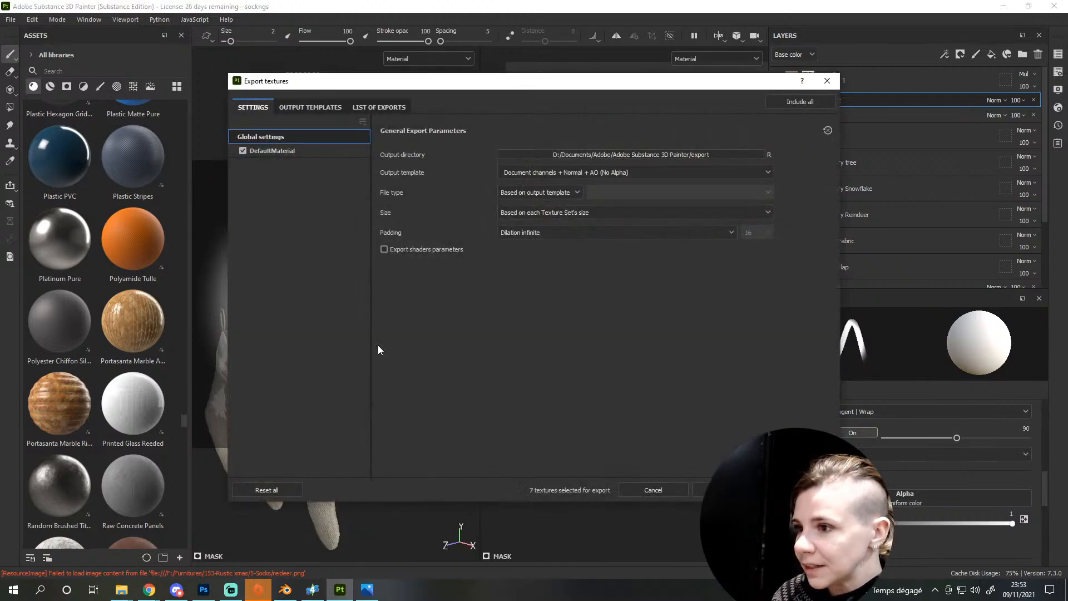
left_click(546, 173)
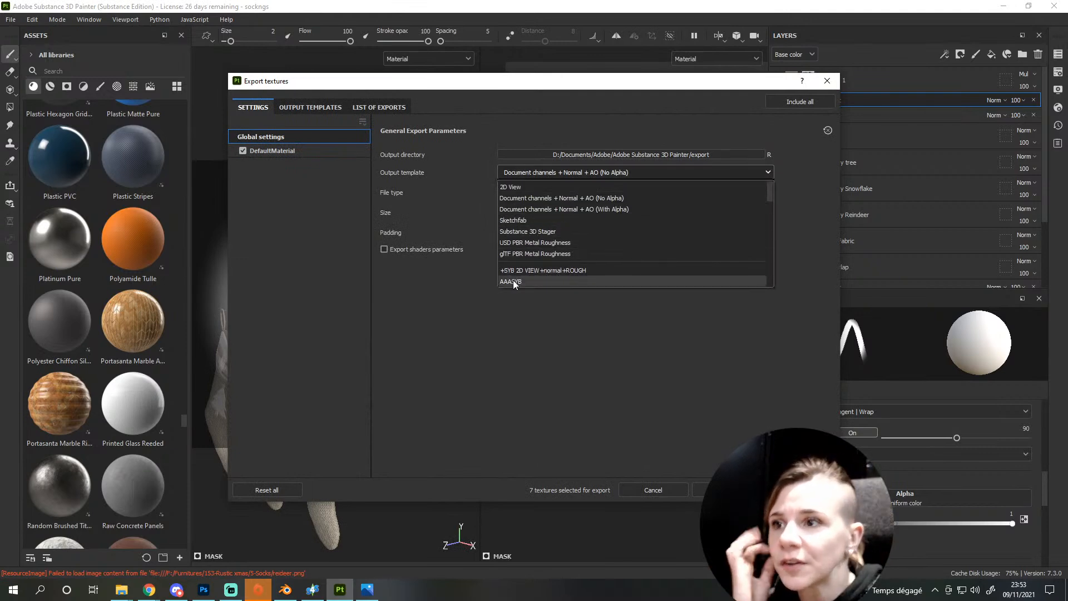
left_click(540, 281)
left_click(307, 152)
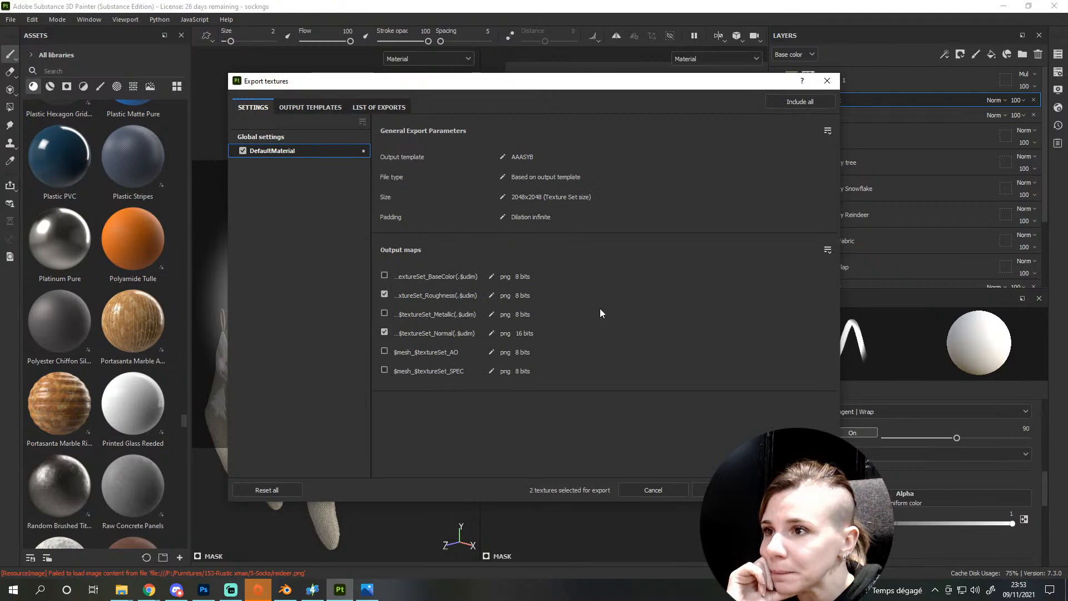
Set the global output directory to F:/Furnitures/153-Rustic xmas/5-Socks and export the textures
left_click(266, 139)
left_click(629, 155)
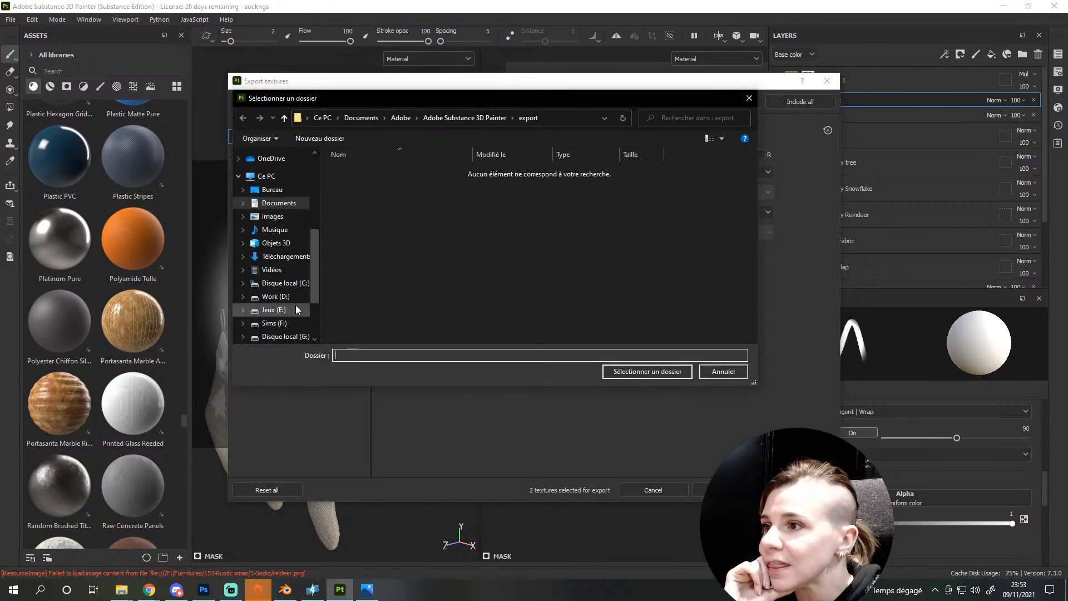
scroll(297, 306, "down", 2)
left_click(276, 246)
double_click(431, 170)
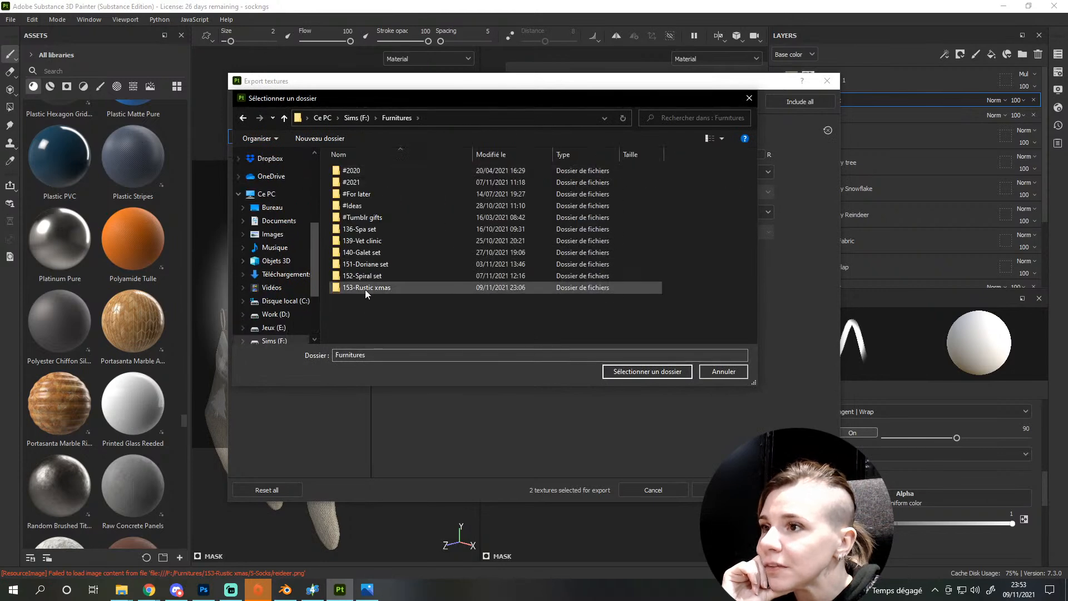
double_click(367, 288)
double_click(363, 229)
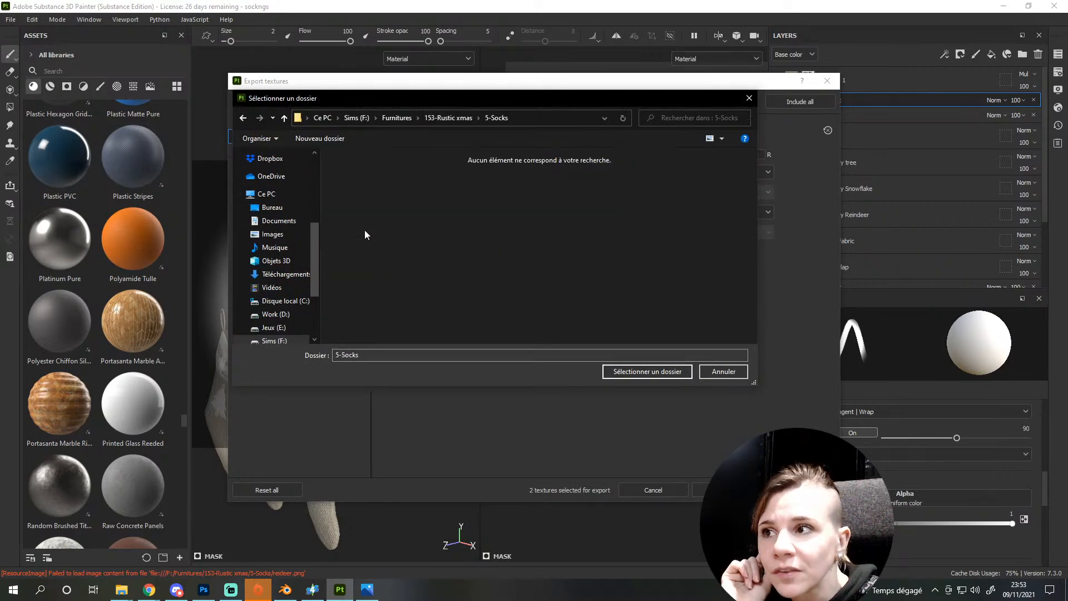
left_click(645, 371)
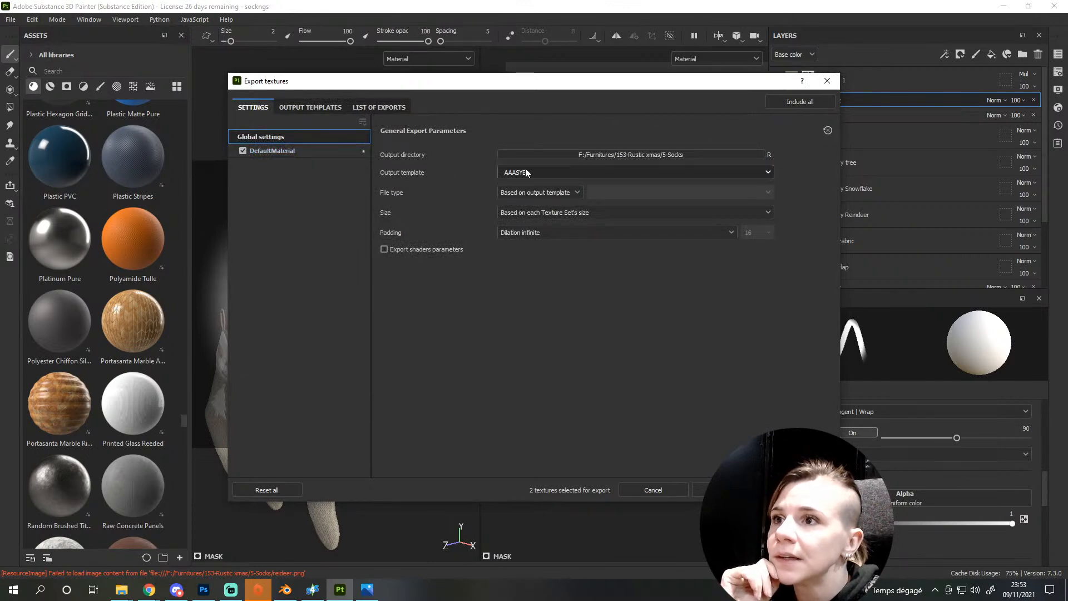
left_click(729, 490)
Change the export's output template to 2D View and leave the export dialog without exporting
left_click(262, 107)
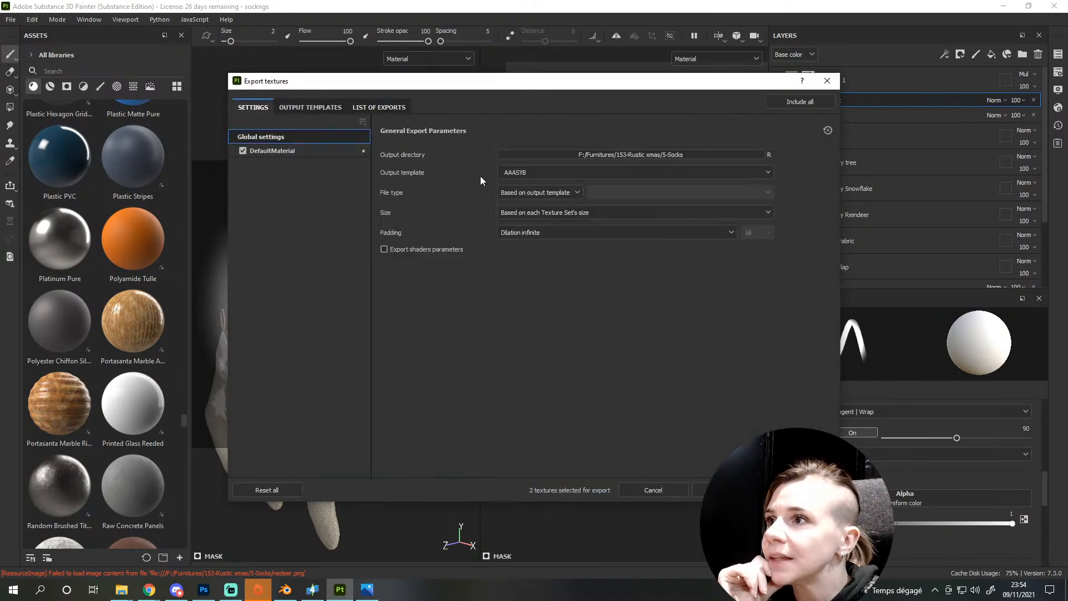
left_click(547, 176)
left_click(534, 185)
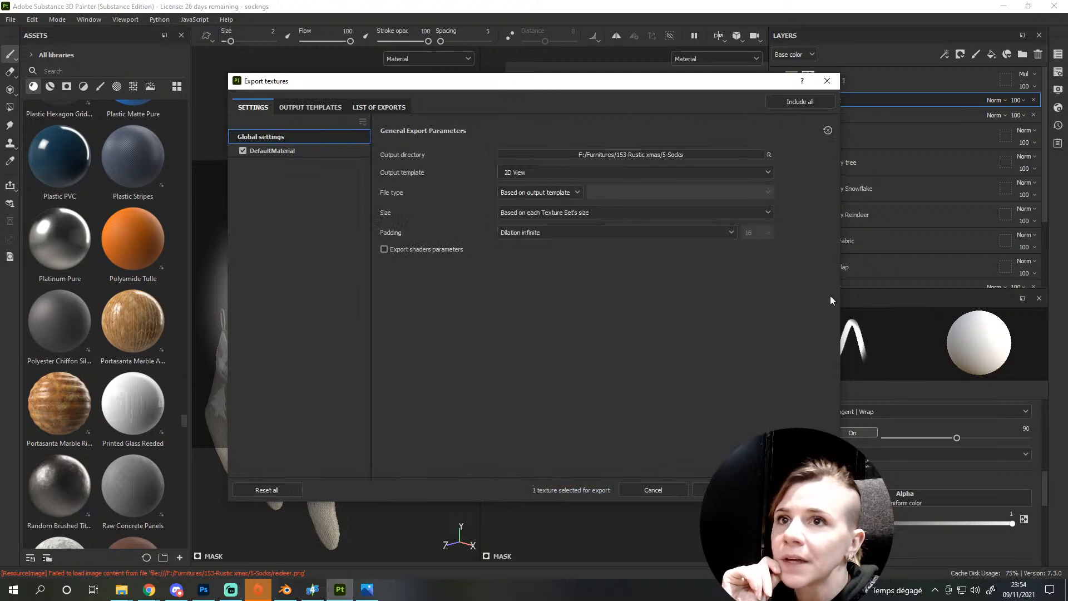
key("Escape")
Change the viewport's environment map to Studio White Soft
left_click(1059, 89)
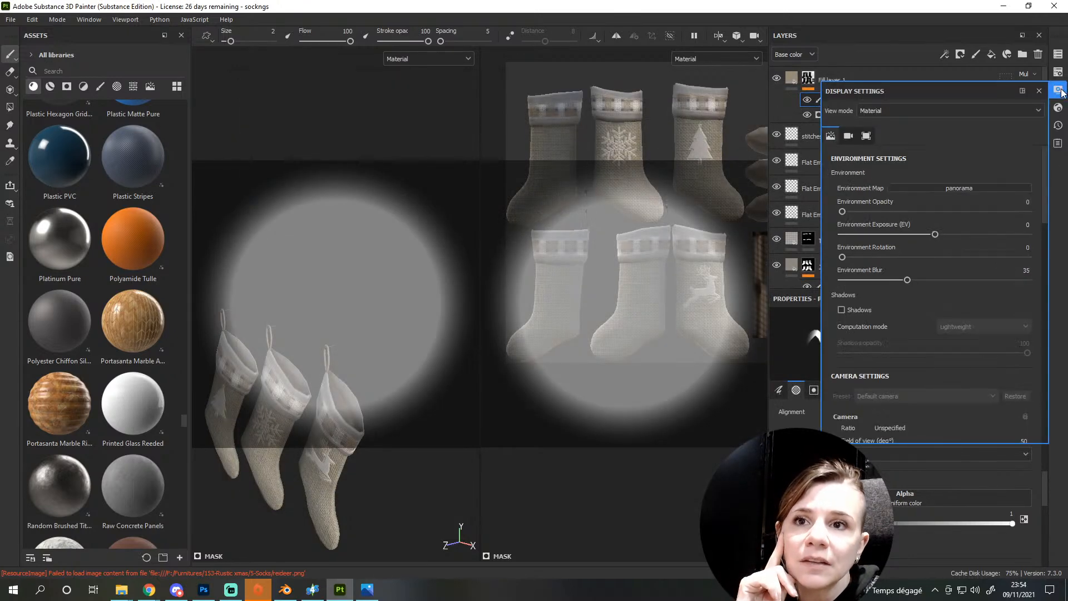
left_click(945, 188)
left_click(1003, 315)
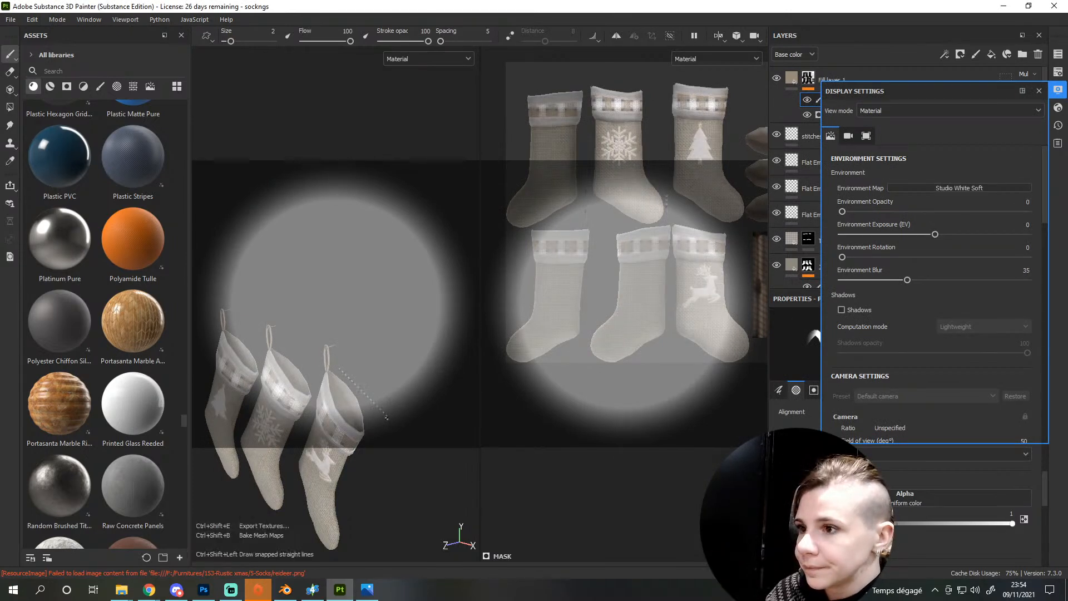
Export the 2D View texture to the 5-Socks folder and close the export dialog
key("ctrl+shift+e")
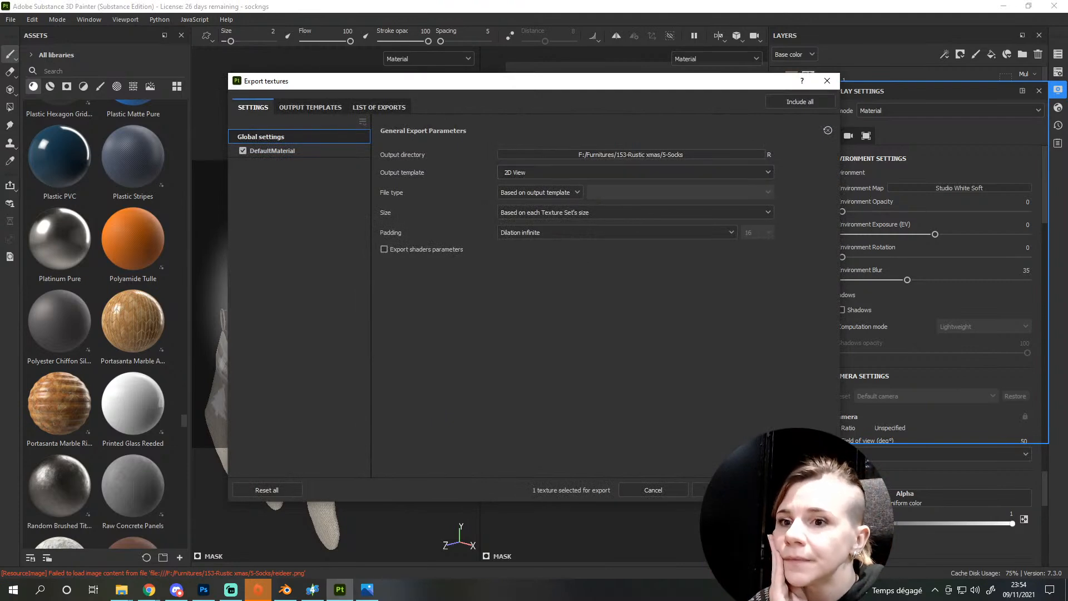
left_click(800, 490)
left_click(827, 82)
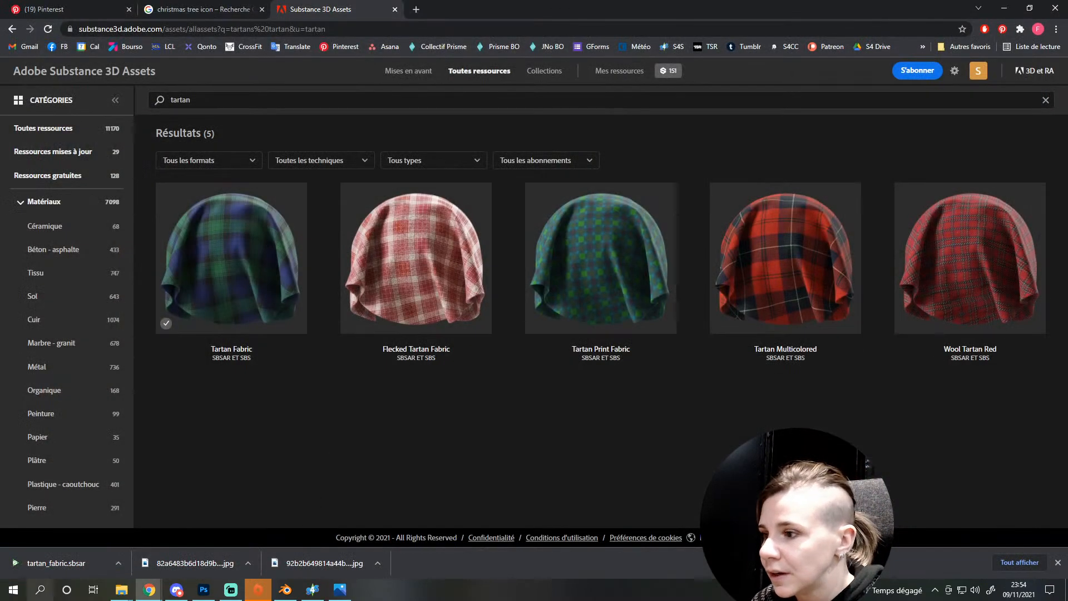
Relaunch Adobe Substance 3D Painter from the installed applications
left_click(31, 591)
left_click(14, 590)
scroll(133, 478, "down", 5)
scroll(262, 438, "down", 5)
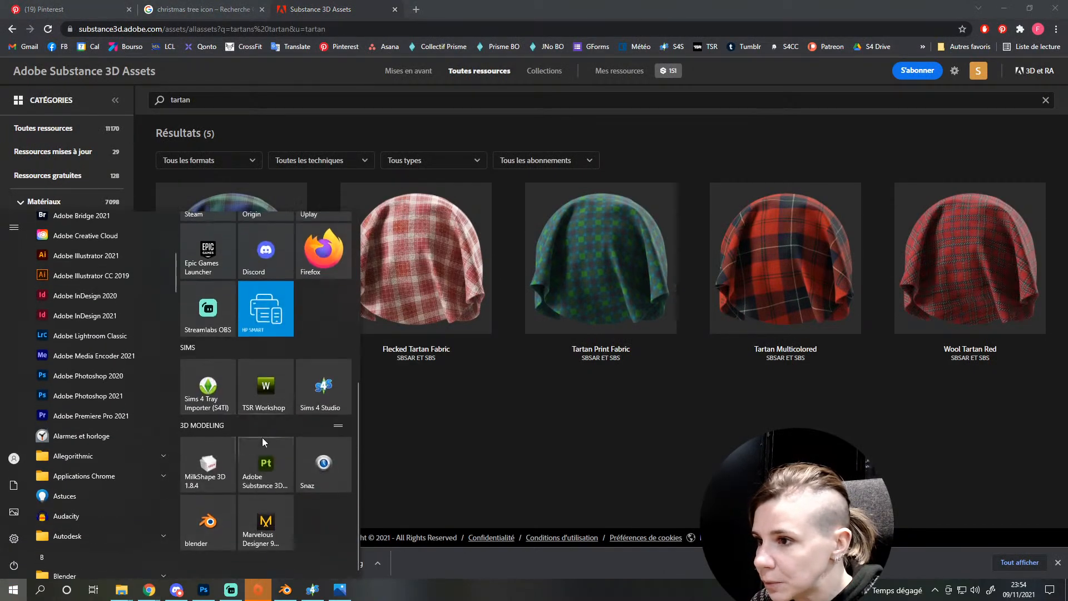
left_click(260, 453)
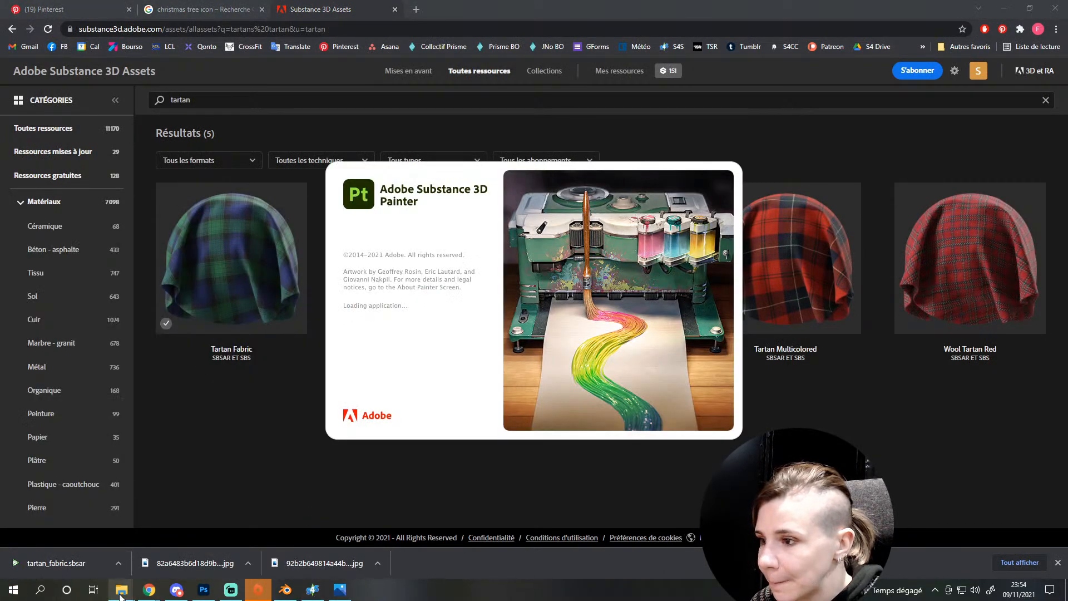
Open the exported 2D view, normal and roughness PNG maps of the socks in Photoshop
mouse_move(120, 596)
left_click(163, 559)
left_click_drag(987, 194, 909, 149)
left_click(350, 170, "ctrl")
left_click_drag(350, 170, 429, 34)
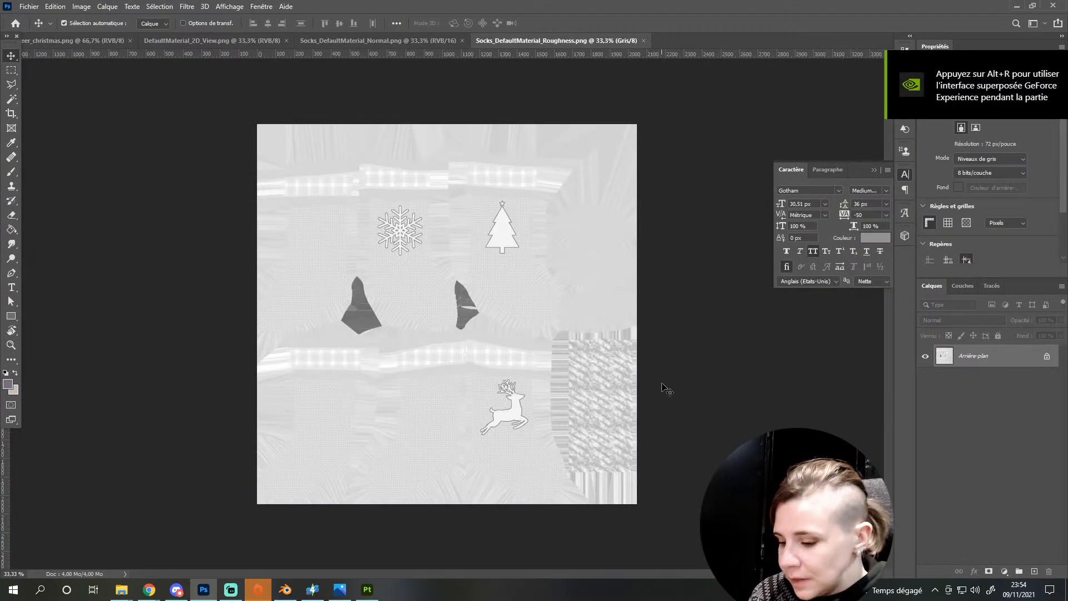
Invert the roughness map and, with a new empty layer added, convert the image to RGB without flattening it
key("ctrl+i")
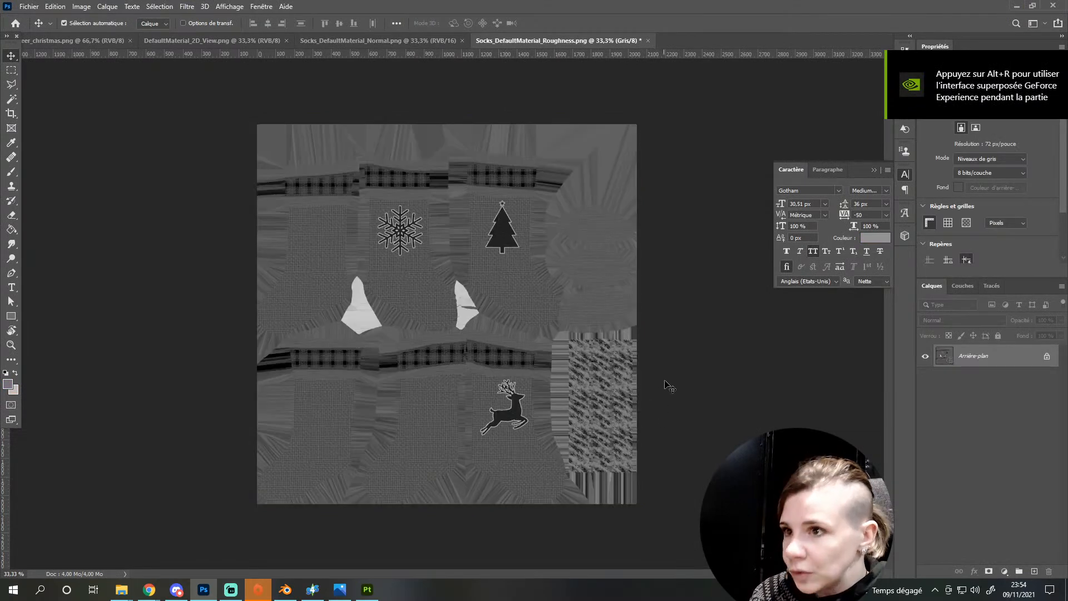
left_click(1034, 573)
left_click(78, 6)
mouse_move(89, 17)
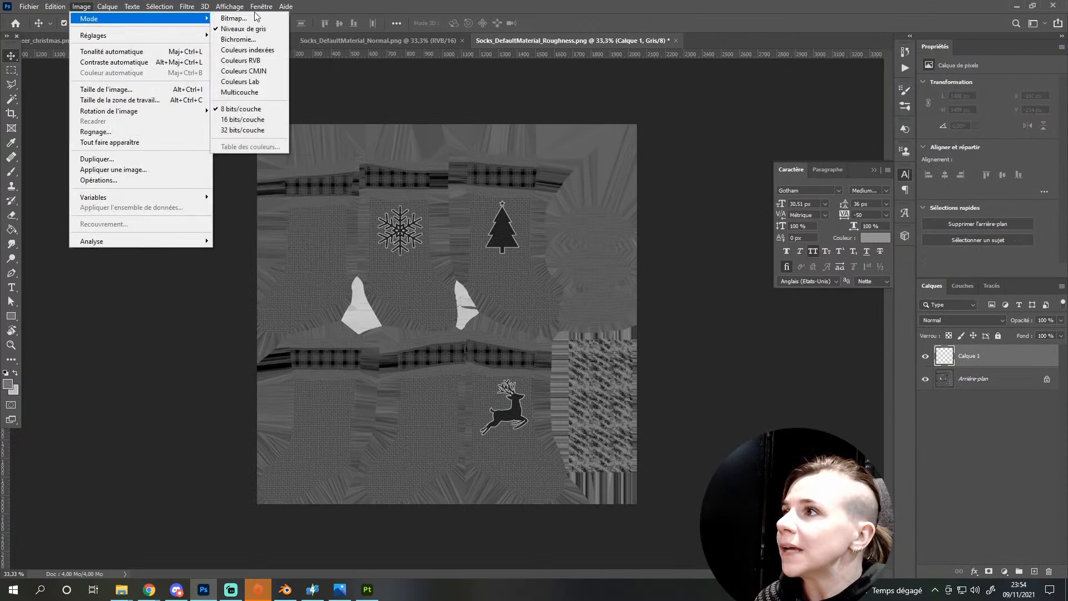
left_click(245, 57)
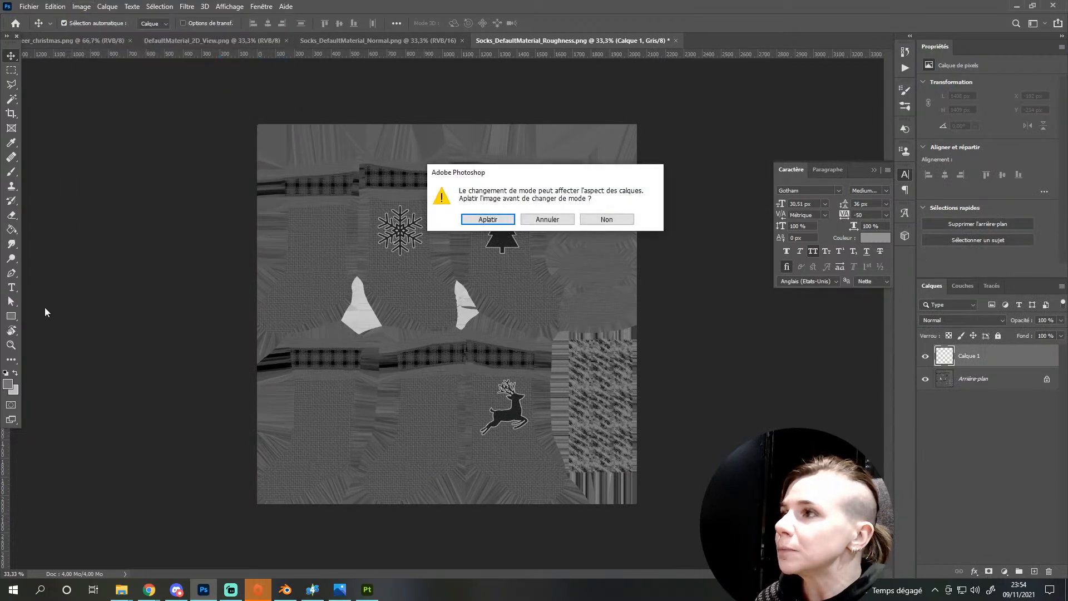
left_click(605, 219)
Set the foreground colour to red (hue 0°, saturation 100%, brightness 82%) and fill the new layer with it
left_click(8, 386)
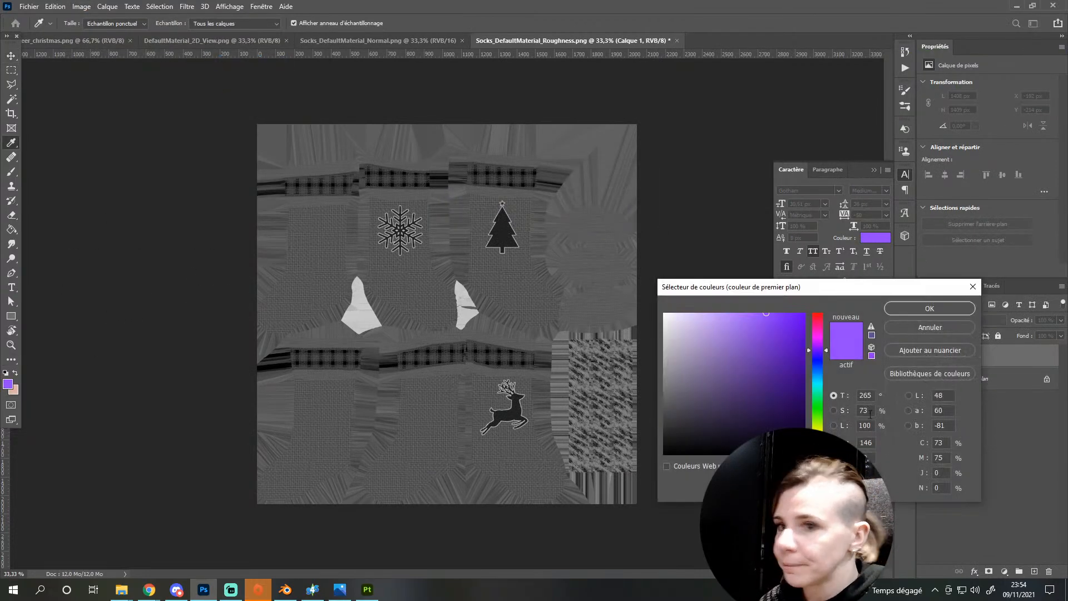
left_click_drag(817, 428, 818, 454)
left_click_drag(775, 346, 818, 339)
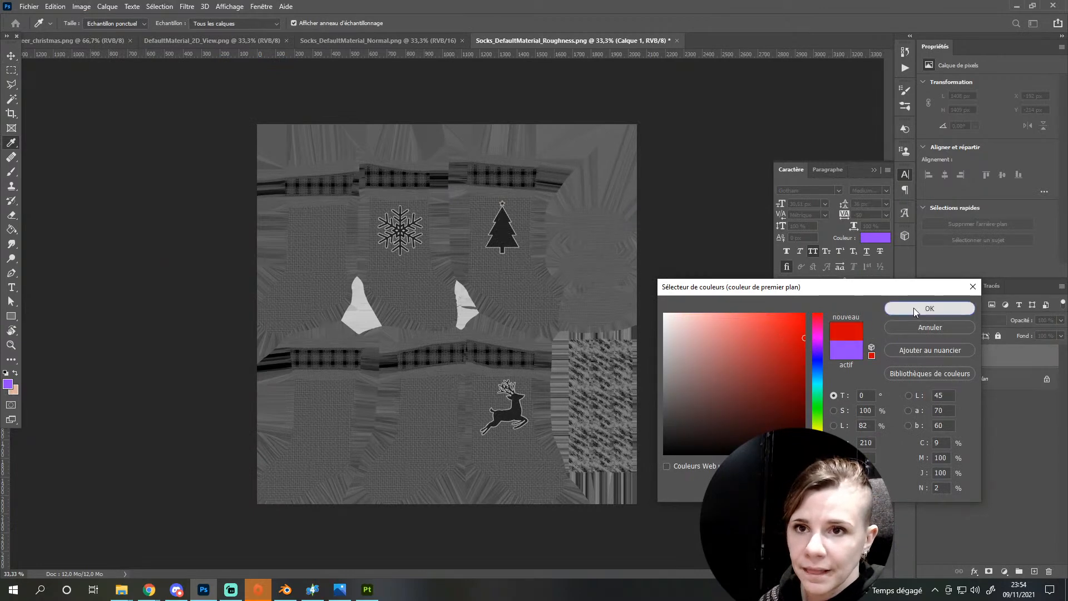
left_click(929, 308)
key("g")
left_click(466, 359)
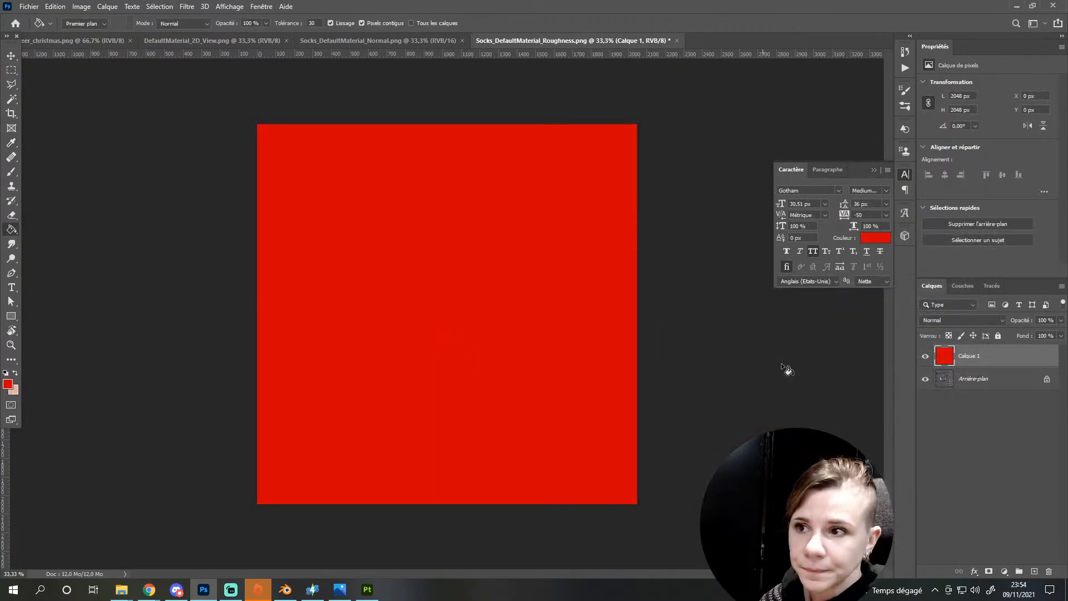
Set the red layer's blend mode to Multiply (Produit) and merge it with the background
left_click(954, 320)
left_click(950, 345)
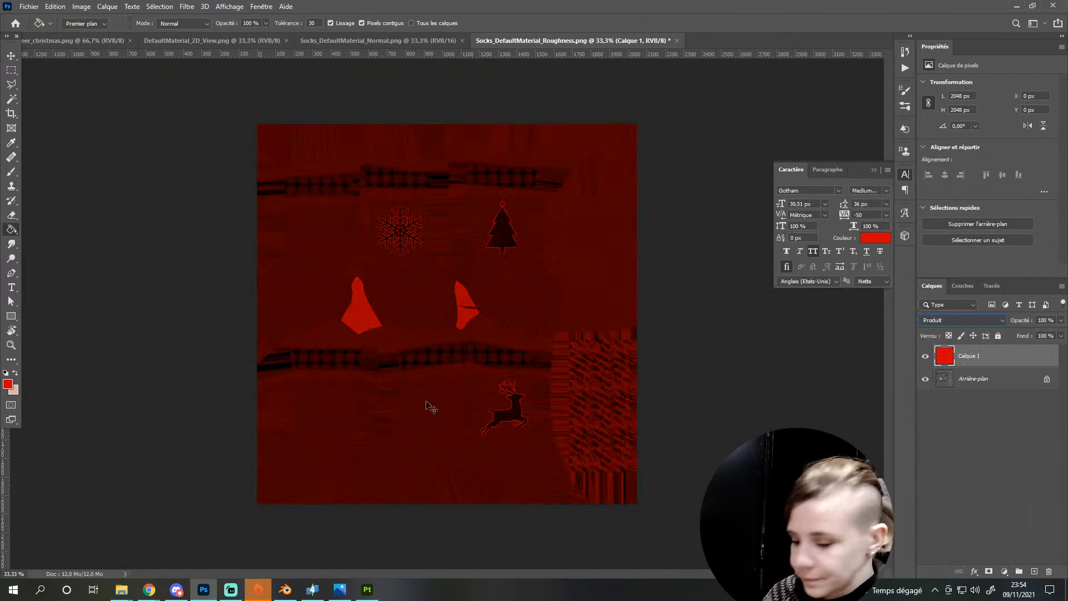
key("ctrl+e")
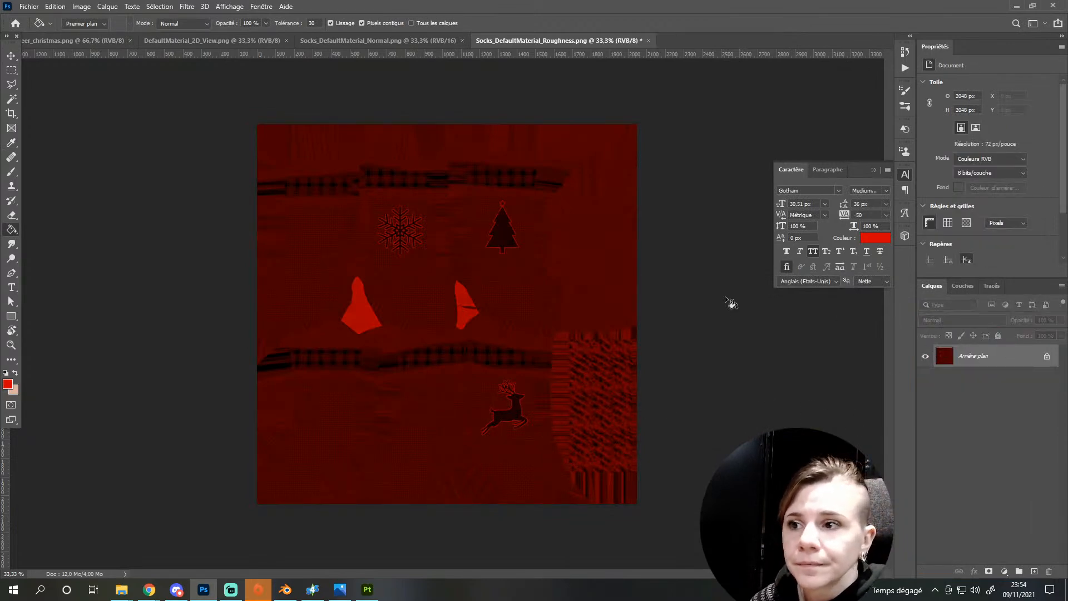
Copy the red channel's content into a new alpha channel
left_click(961, 285)
left_click(965, 330)
left_click_drag(956, 342, 1033, 571)
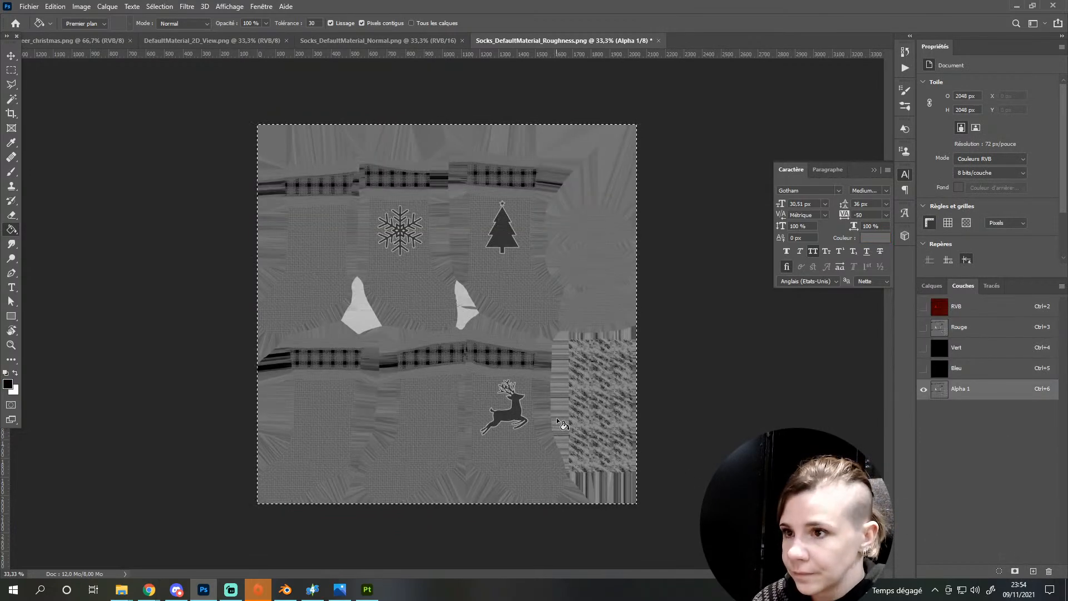
Darken the new alpha channel with a Levels adjustment
key("ctrl+l")
left_click_drag(775, 436, 796, 436)
key("Return")
Resize the roughness image to 1024 × 1024 px
left_click(82, 6)
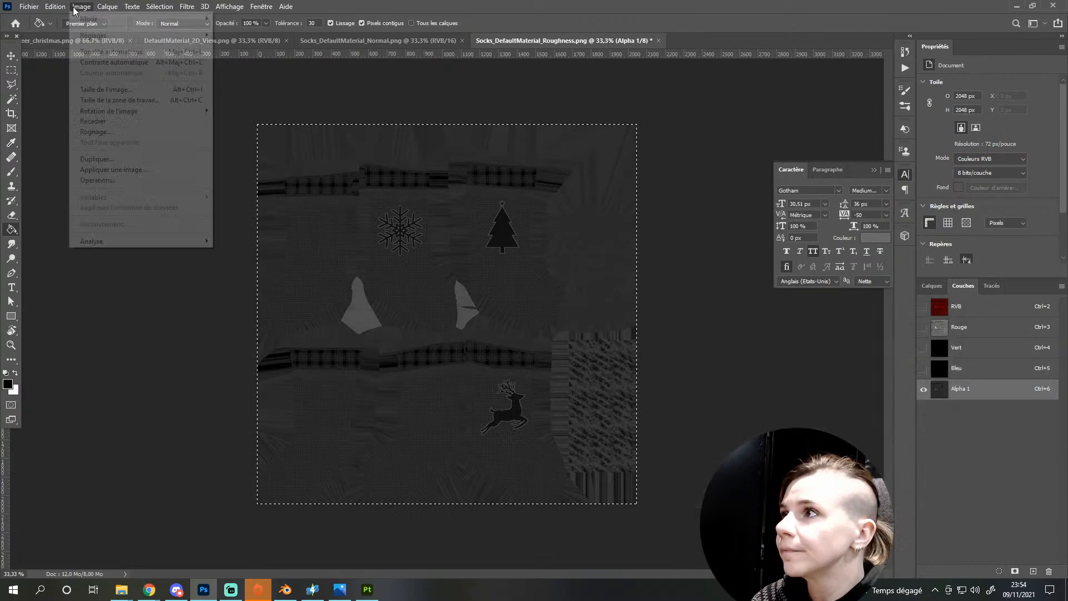
left_click(94, 89)
type("1024")
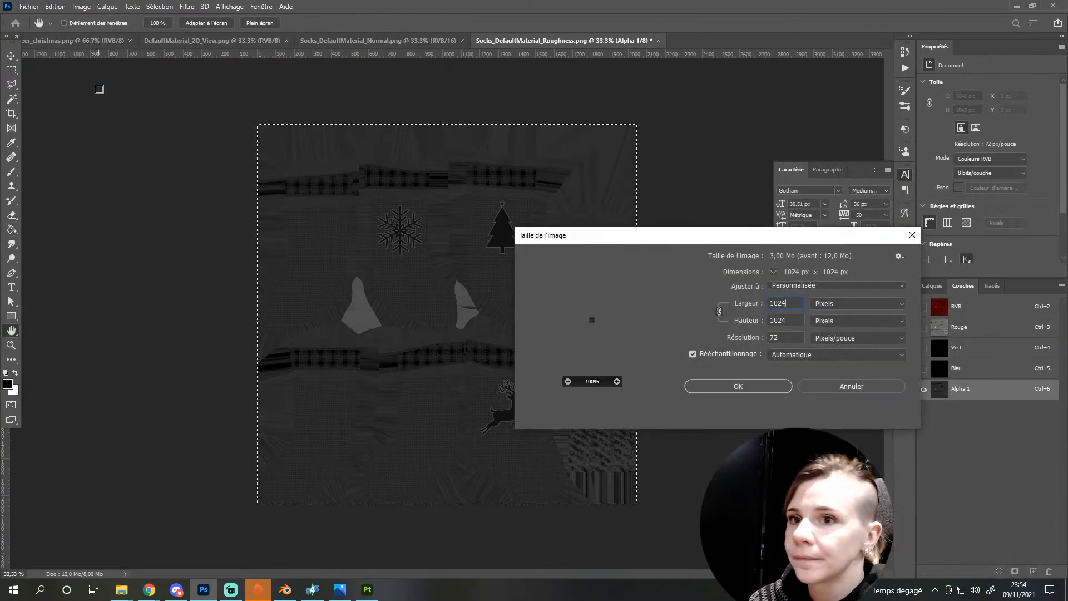
key("Return")
Save the image as an Intel Texture Works DDS with Color + Alpha, BC3 8bpp (Linear) and auto-generated mip maps, and close the document
key("ctrl+shift+s")
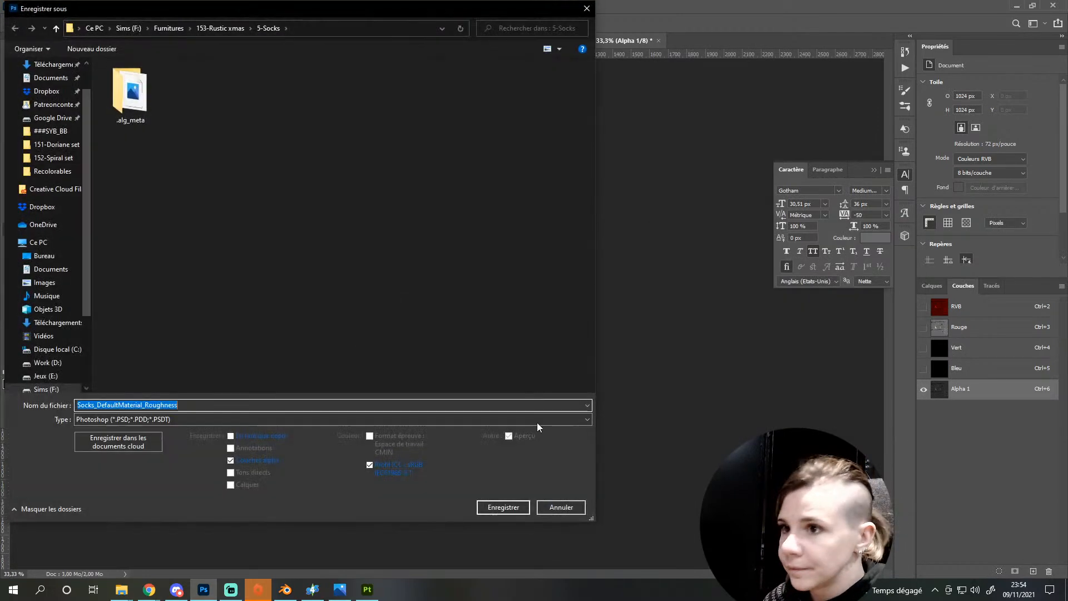
left_click(357, 419)
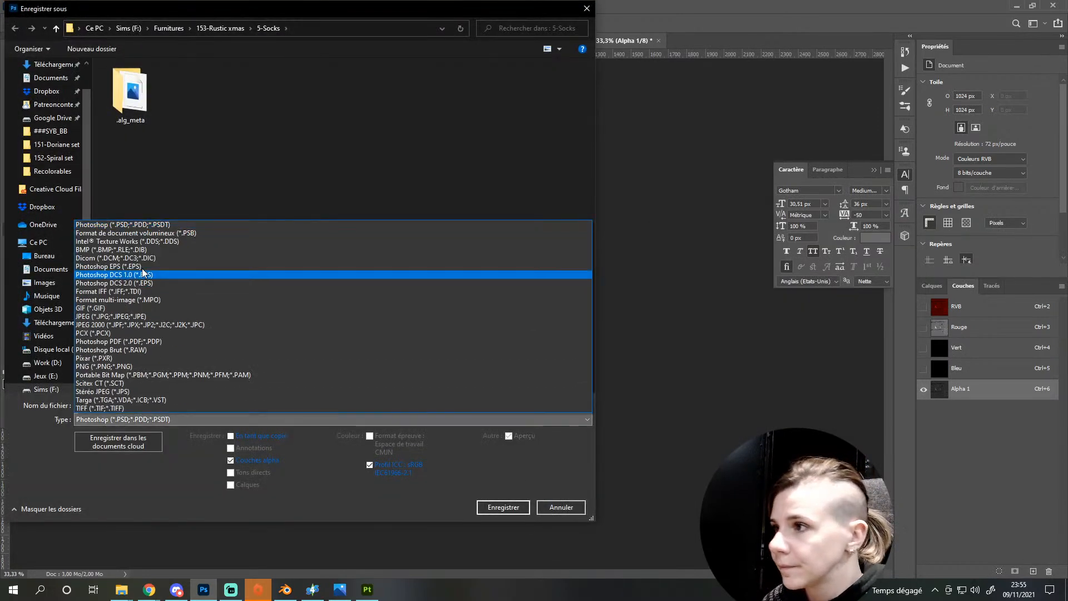
left_click(144, 241)
left_click(496, 508)
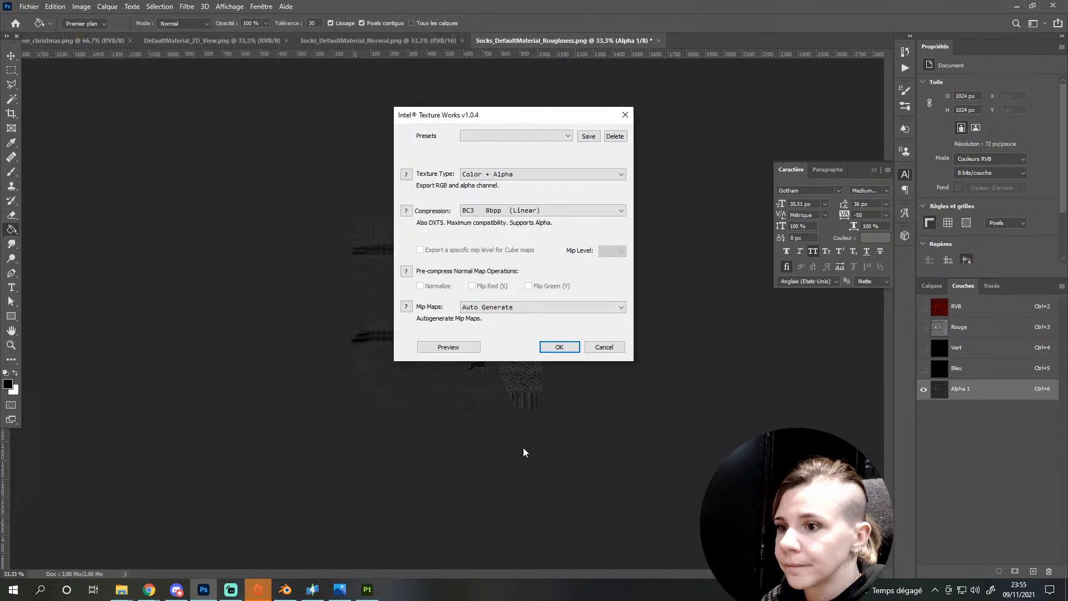
left_click(563, 351)
key("ctrl+w")
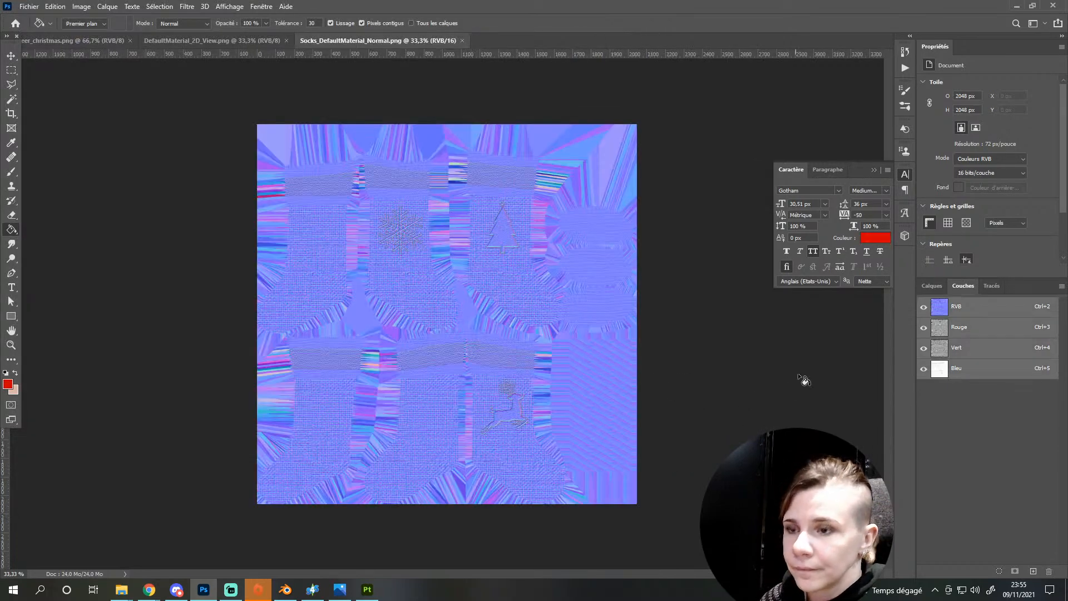
Choose the Rectangle tool and set the foreground colour to RGB 128, 128, 255
scroll(352, 321, "up", 5, "alt")
scroll(351, 322, "down", 6, "alt")
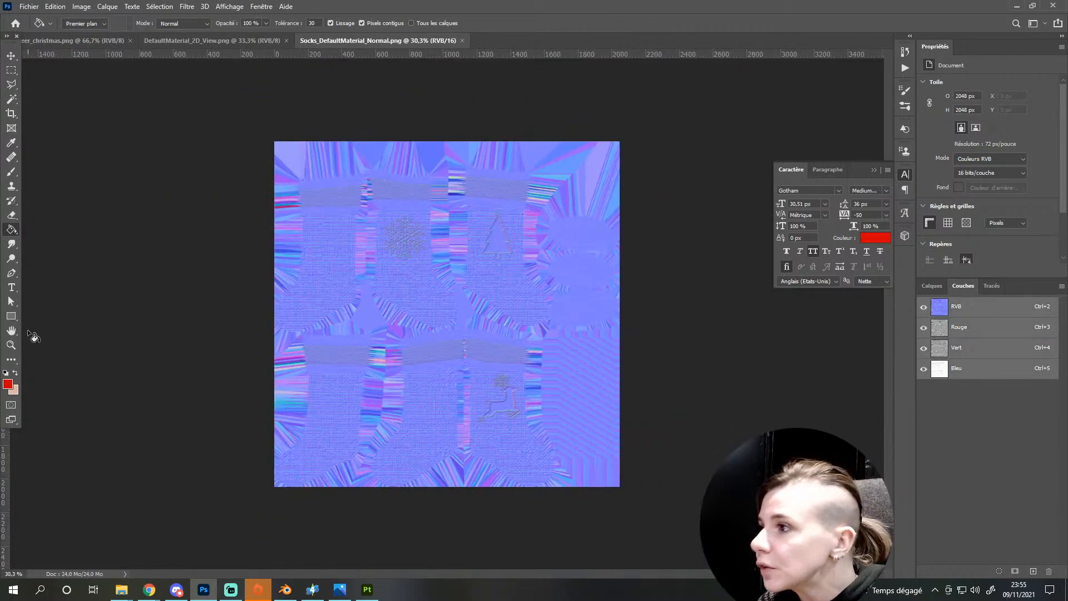
left_click(11, 316)
left_click(7, 384)
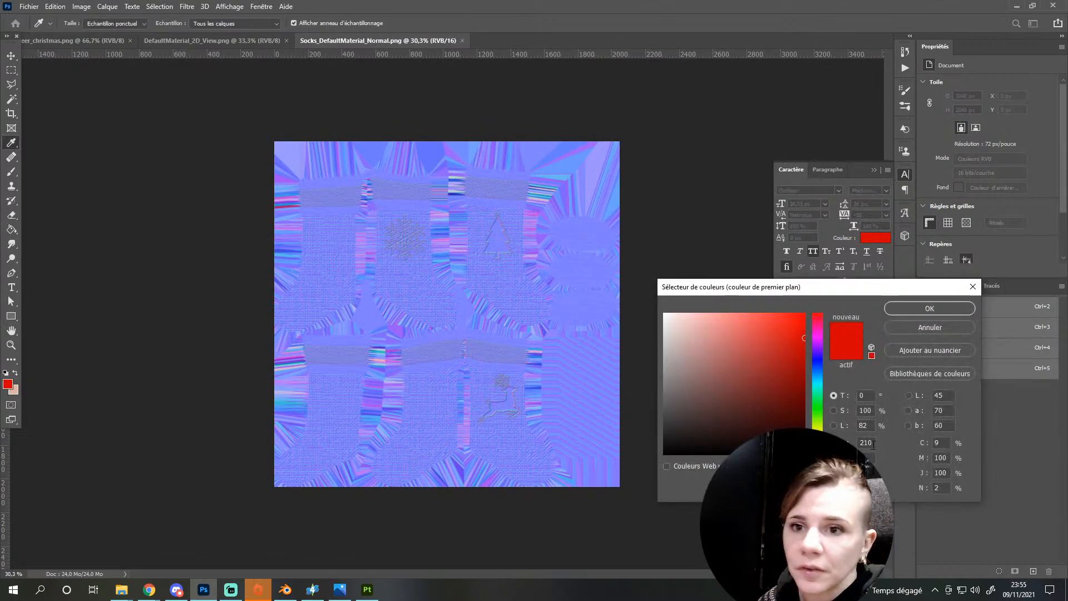
type("1")
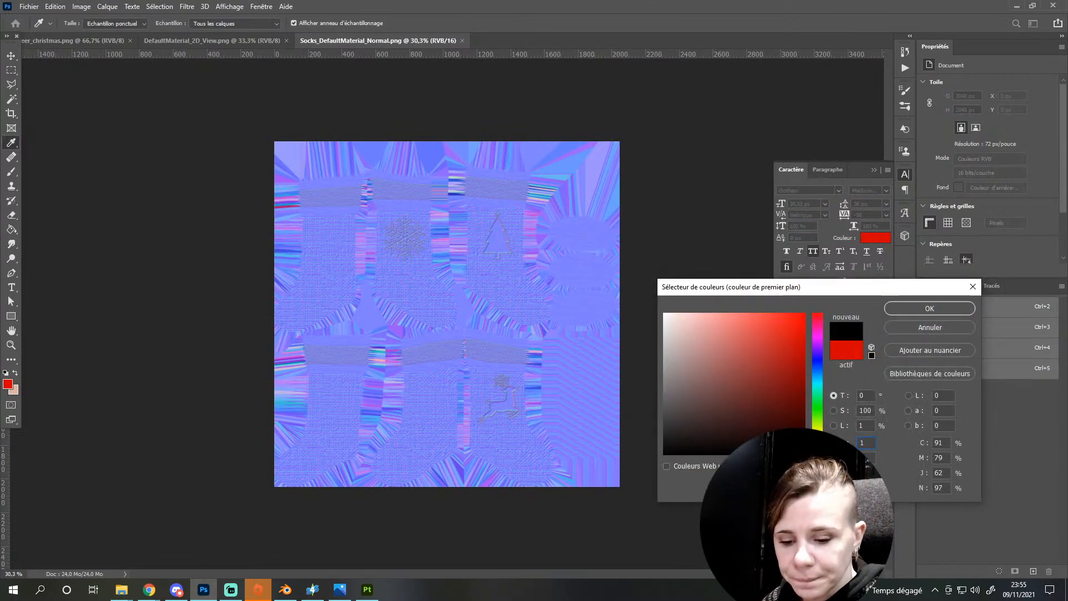
type("28128")
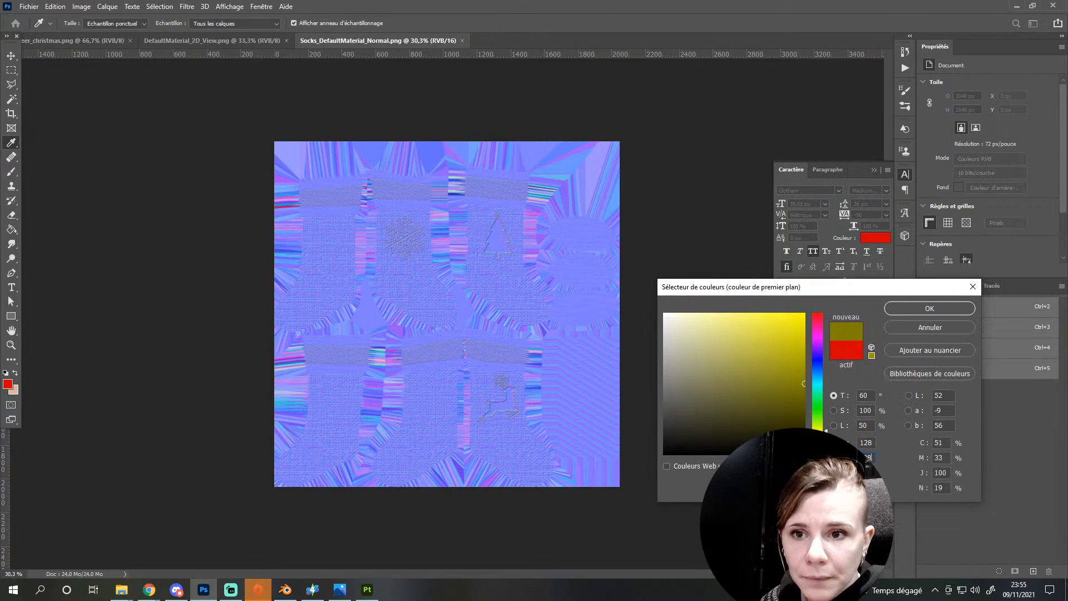
type("255")
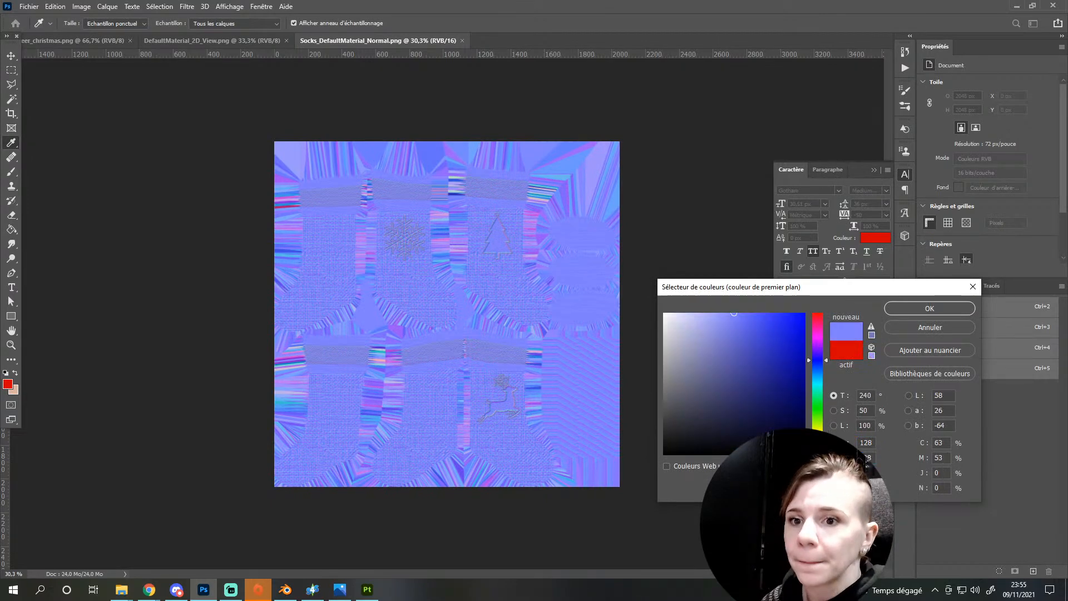
key("Return")
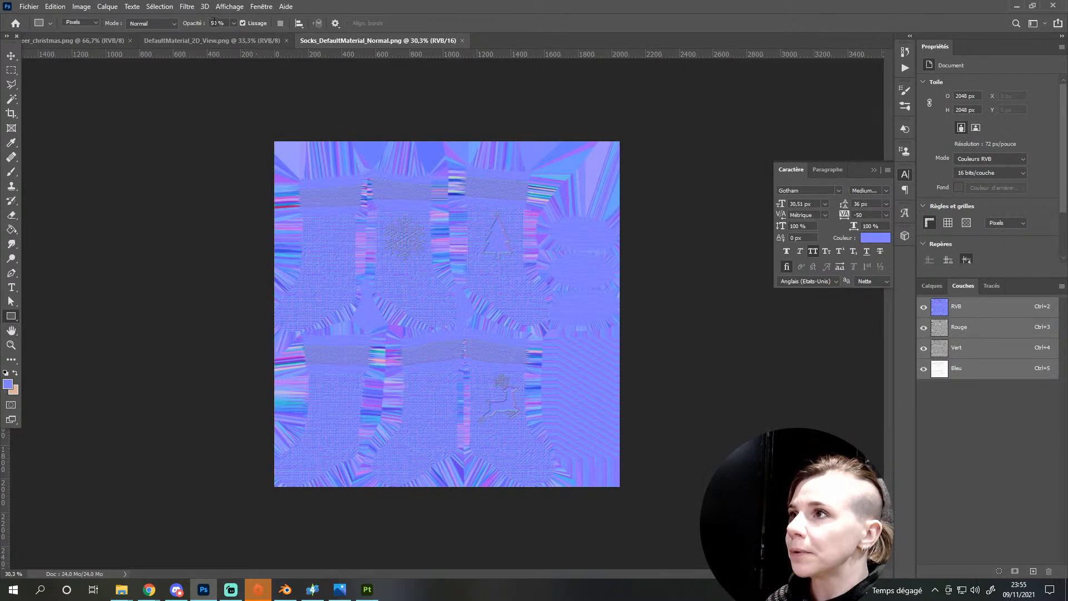
Cover the whole normal map with a rectangle in the foreground colour at 50% opacity
left_click_drag(213, 96, 167, 71)
scroll(646, 523, "up", 3, "alt")
scroll(668, 526, "down", 3, "alt")
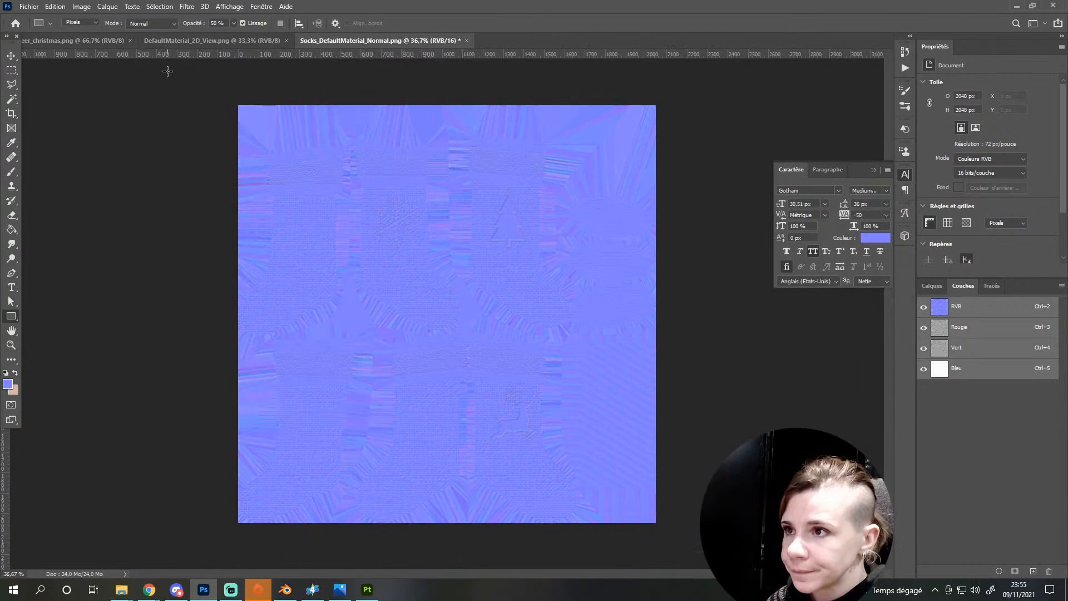
Copy the red channel's content into a new alpha channel, and the green channel's content into the red and blue channels
left_click(987, 333)
left_click(988, 333, "ctrl")
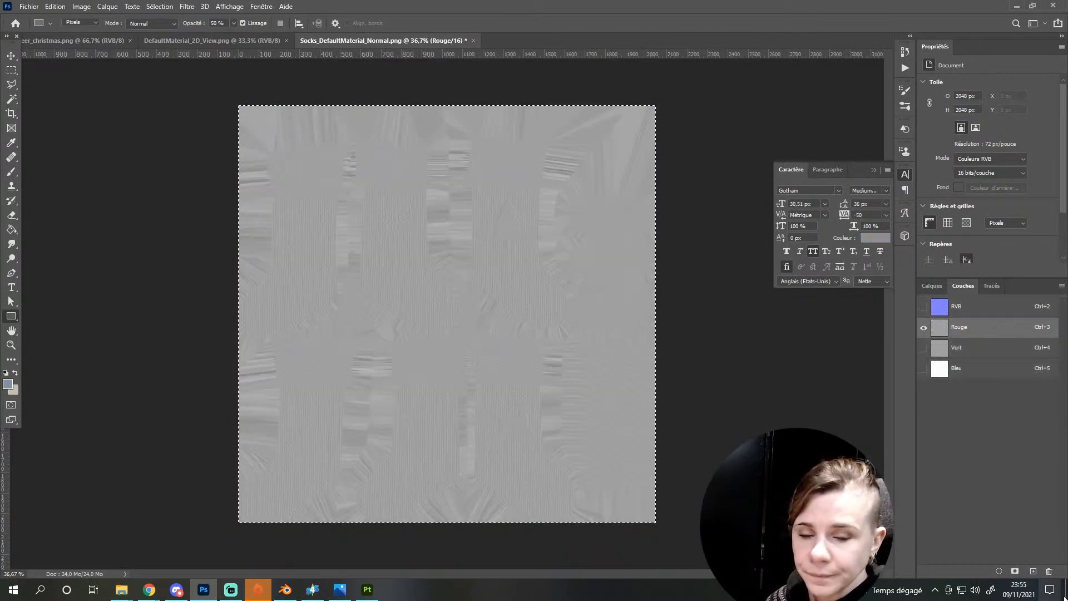
left_click(1015, 571)
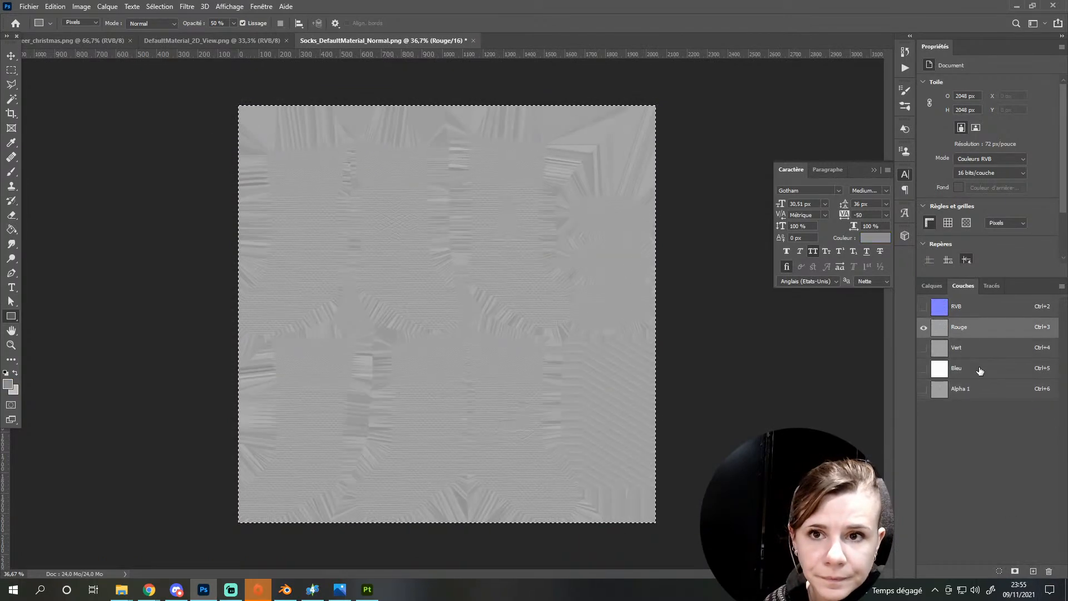
left_click(980, 371)
Resize the normal map image to 1024 × 1024 px
left_click(83, 6)
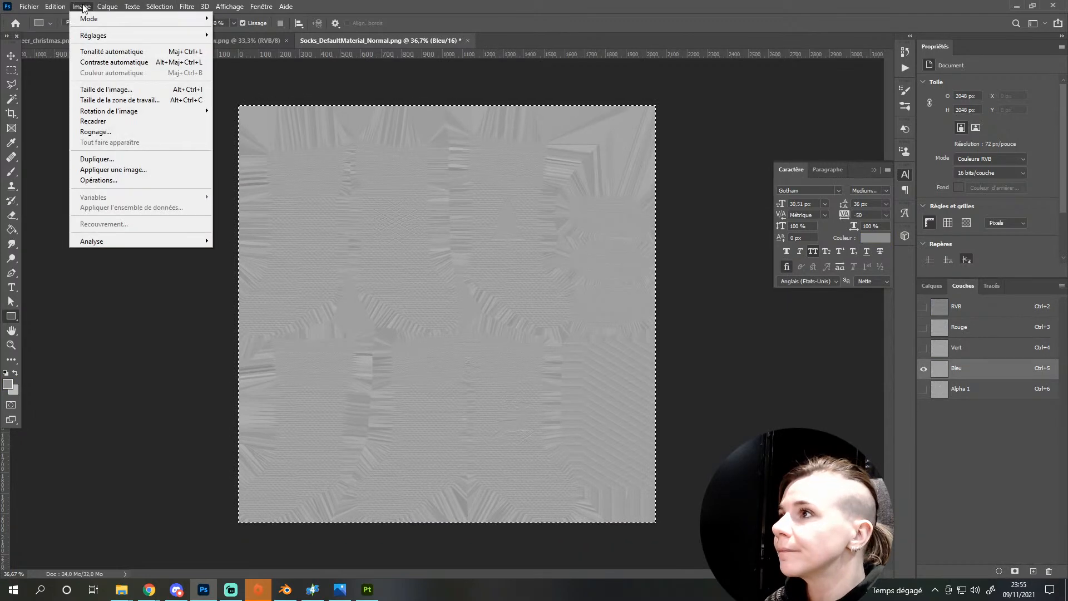
left_click(105, 90)
type("1024")
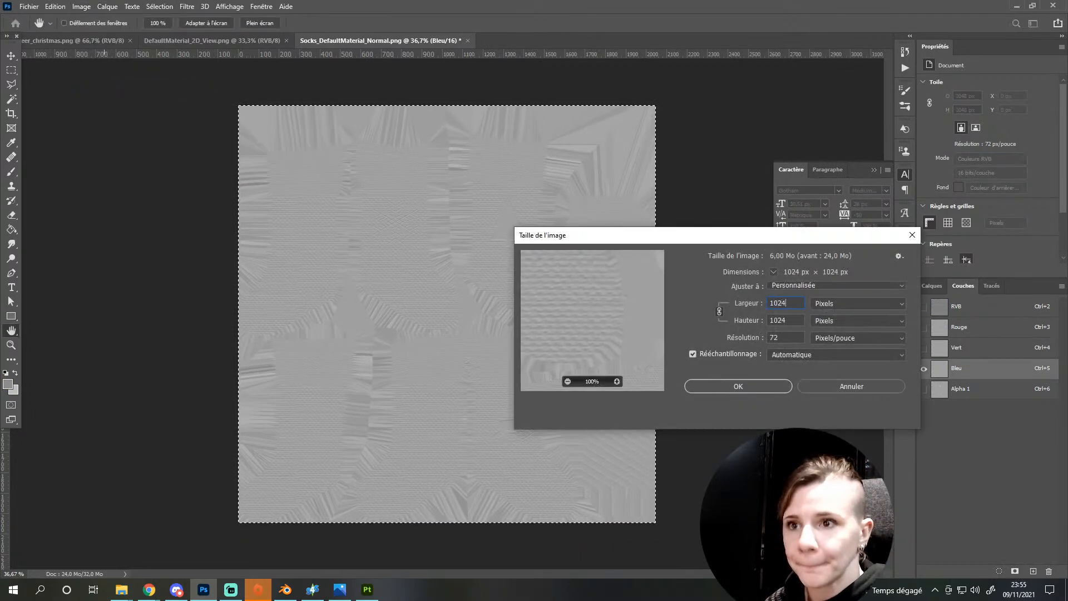
key("Return")
Save the image as an Intel Texture Works DDS named Socks_DefaultMaterial_Normal
key("ctrl+shift+s")
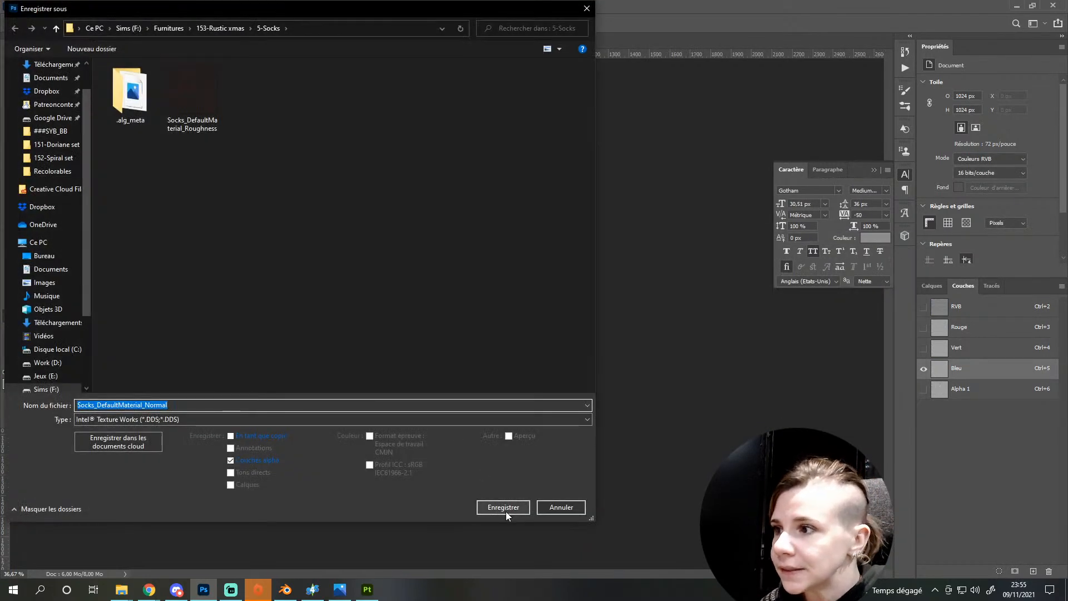
left_click(503, 508)
left_click(559, 349)
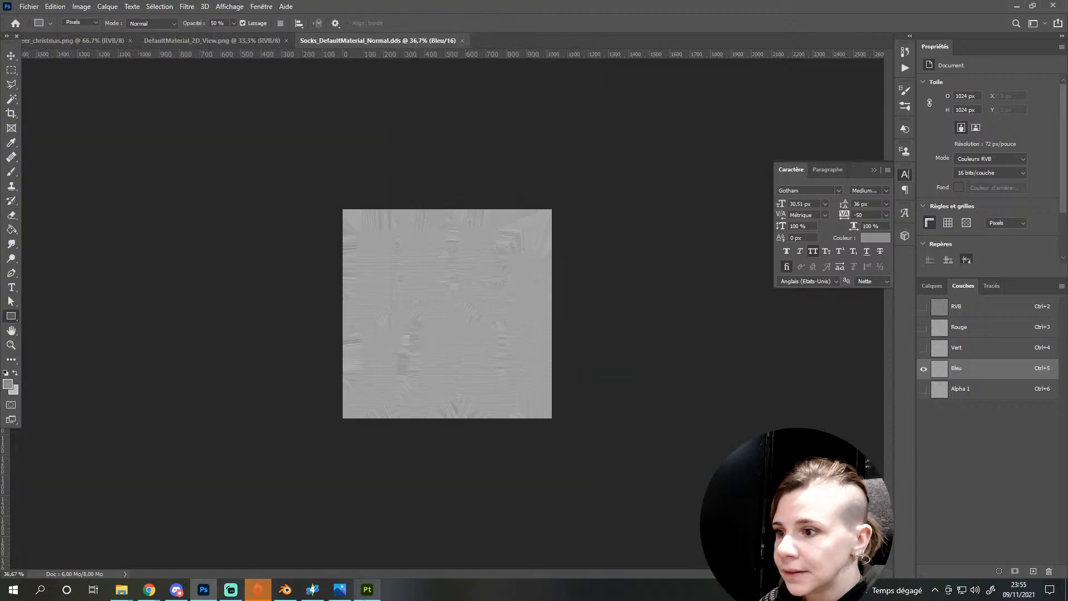
Switch to Sims 4 Studio and import DefaultMaterial_2D_View.png as the stockings' texture
left_click(314, 589)
left_click(573, 210)
left_click(556, 398)
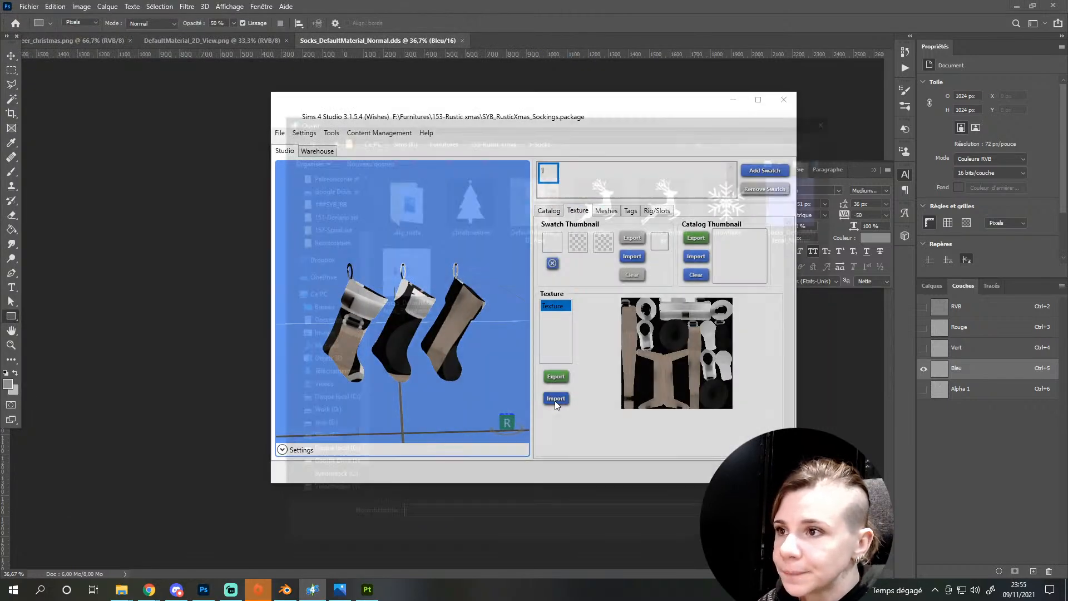
left_click_drag(541, 121, 763, 144)
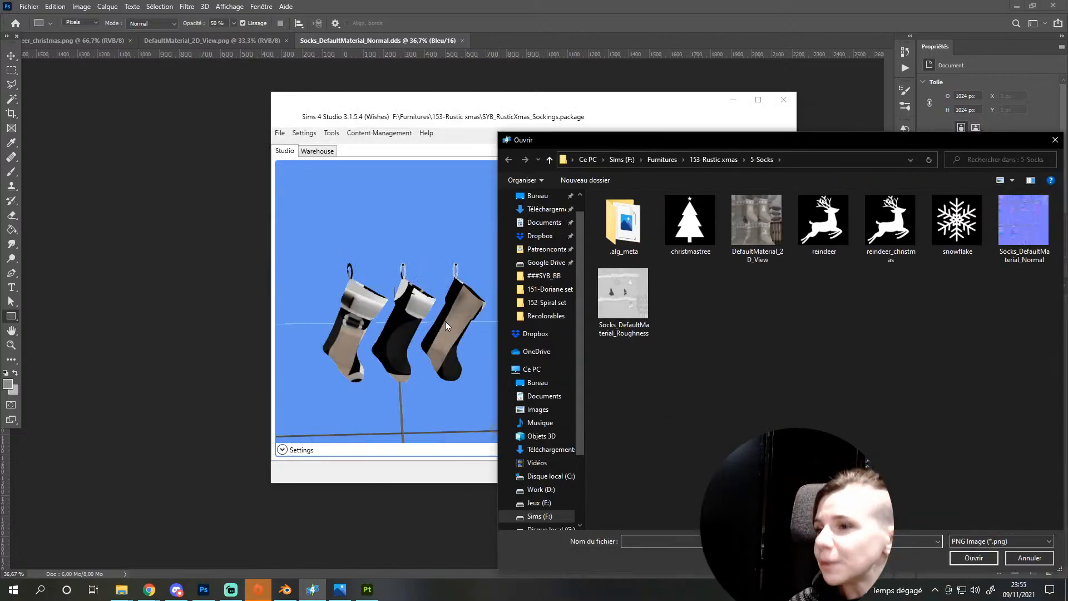
double_click(749, 205)
left_click_drag(465, 376, 345, 269)
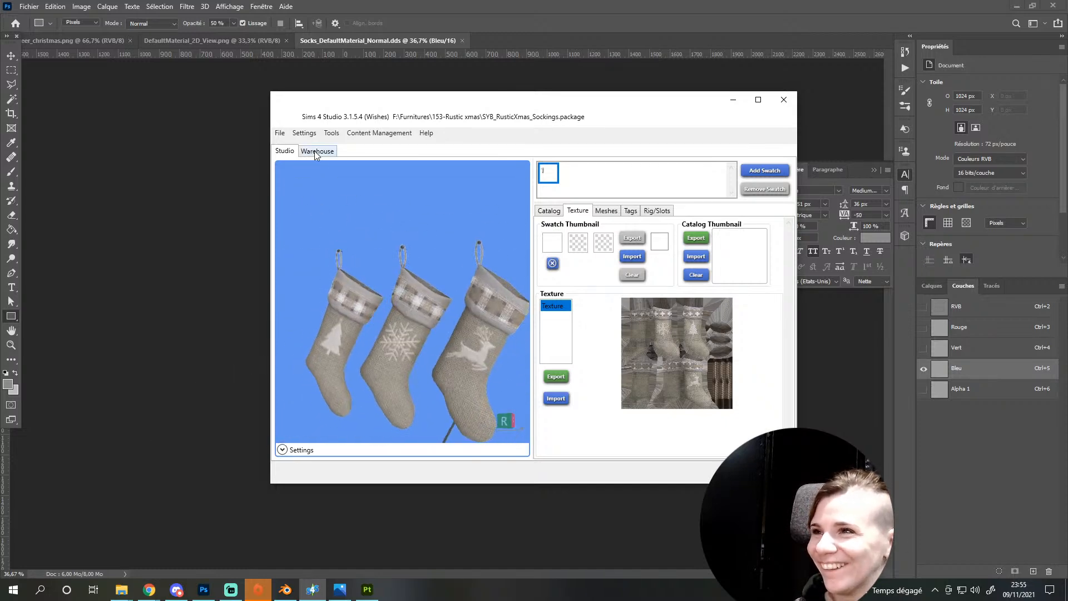
Replace the second DST Image in the package's Warehouse with the Socks_DefaultMaterial_Normal DDS file
left_click(305, 300)
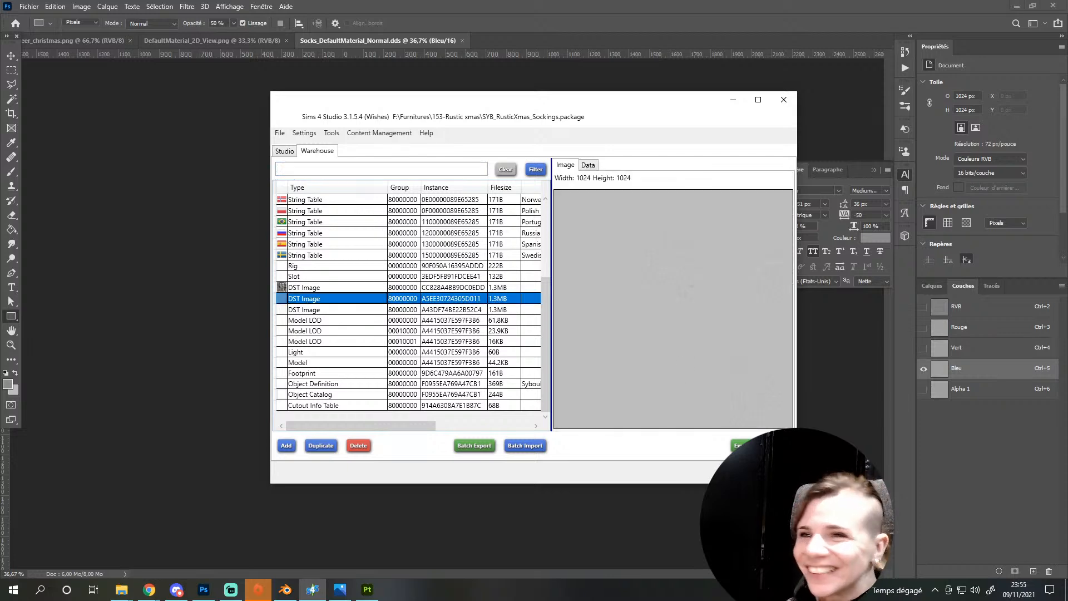
left_click(776, 446)
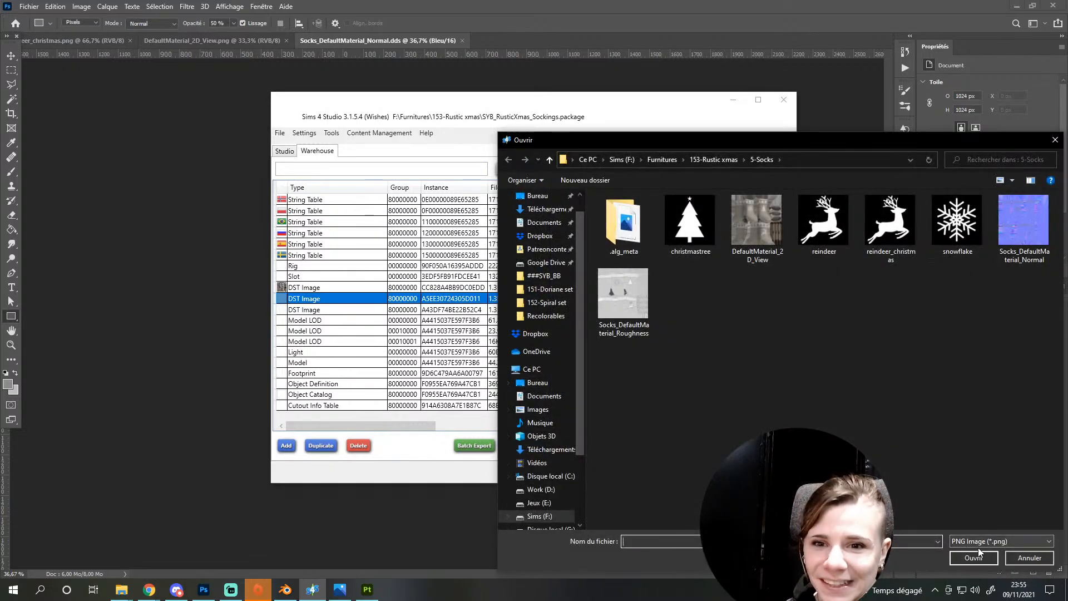
left_click(999, 541)
left_click(984, 553)
left_click(701, 237)
double_click(700, 240)
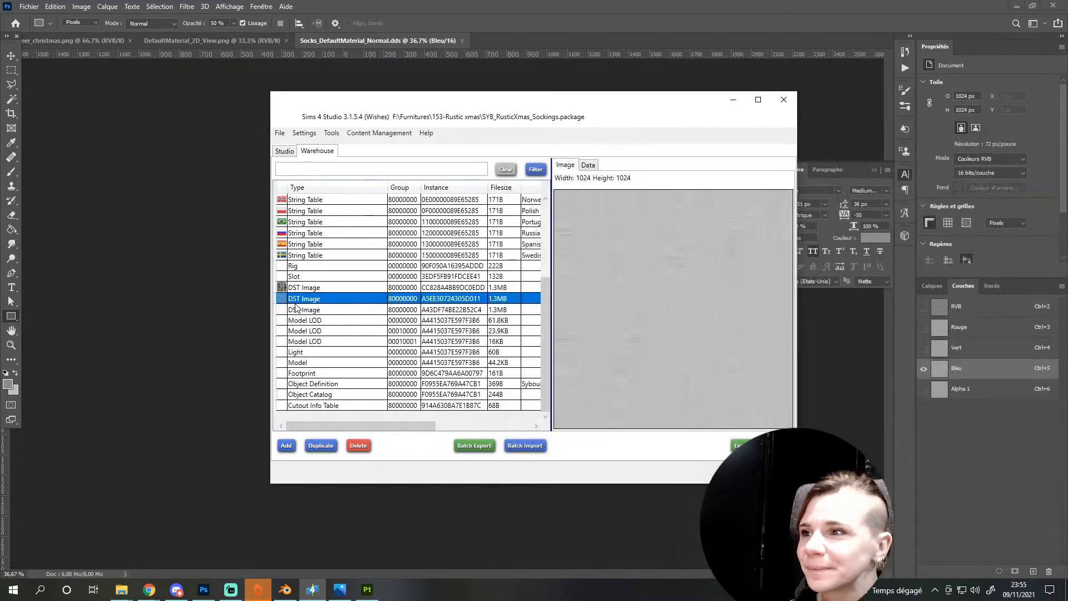
Replace the third DST Image with the Socks_DefaultMaterial_Roughness DDS file and check the stockings in the 3D preview
left_click(298, 309)
left_click(777, 445)
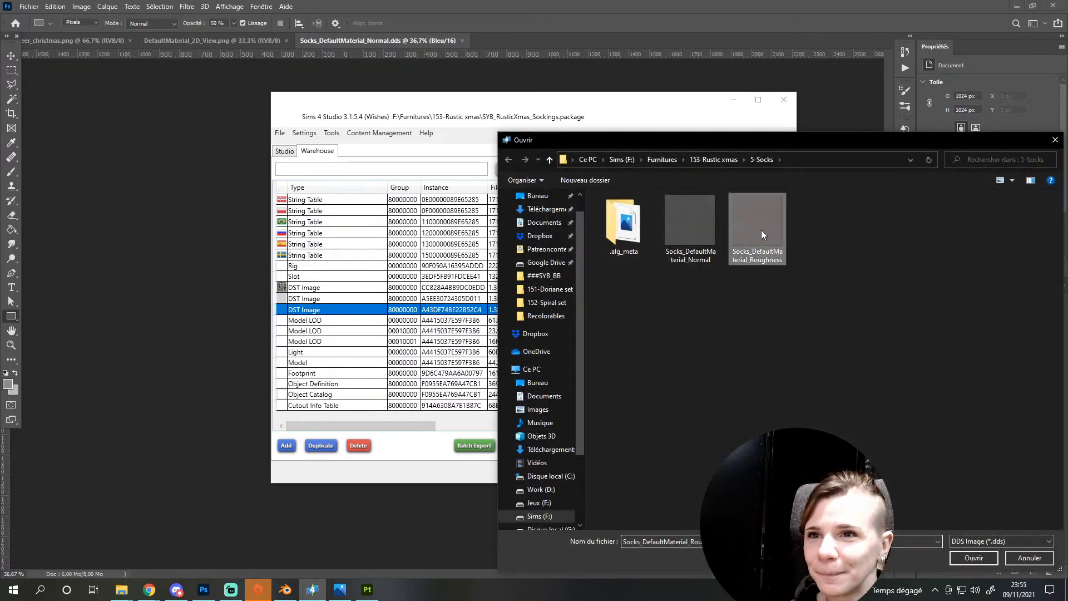
double_click(761, 229)
left_click(284, 150)
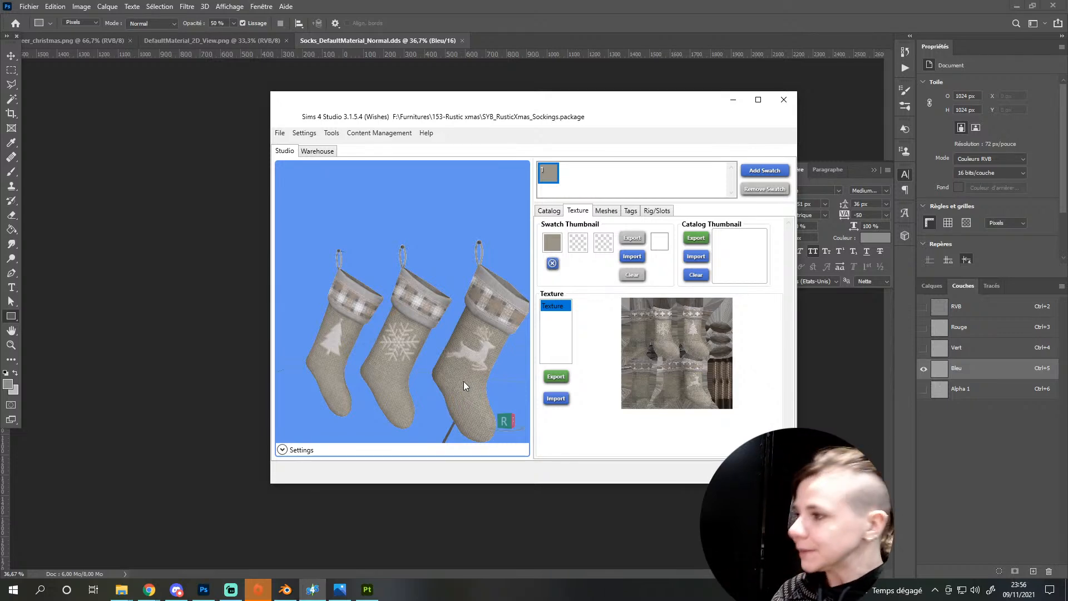
scroll(379, 357, "down", 1)
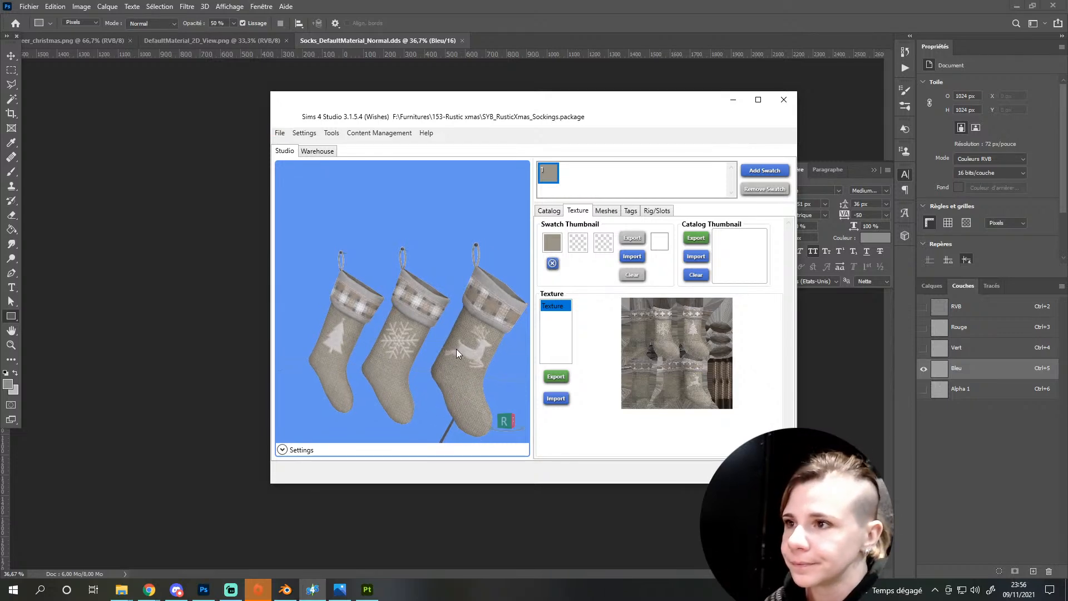
right_click_drag(455, 340, 443, 315)
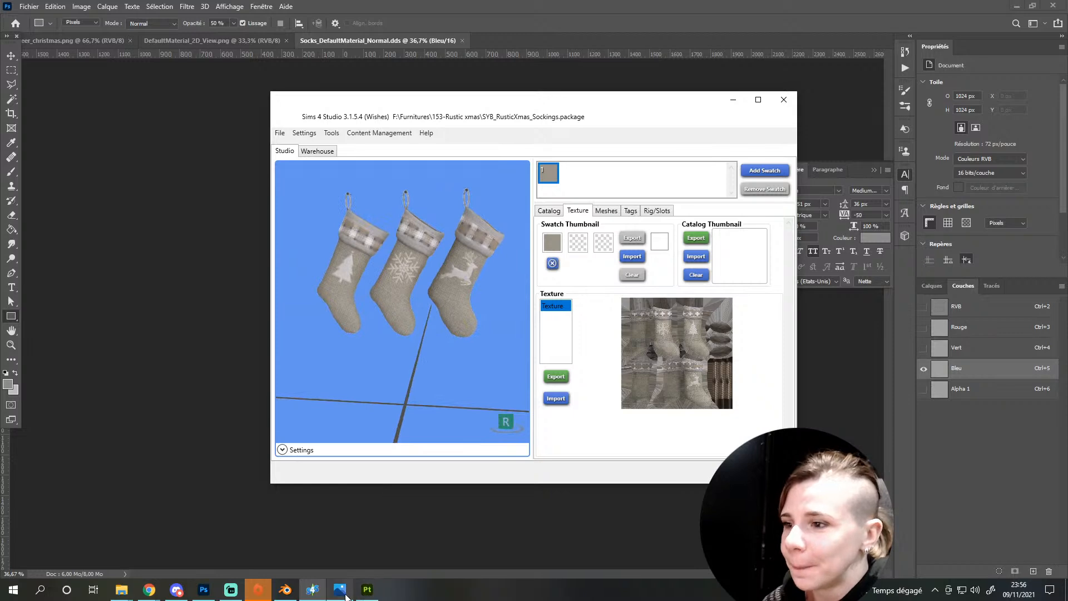
Switch to Substance 3D Painter and open the recent project sockngs.spp
left_click(367, 591)
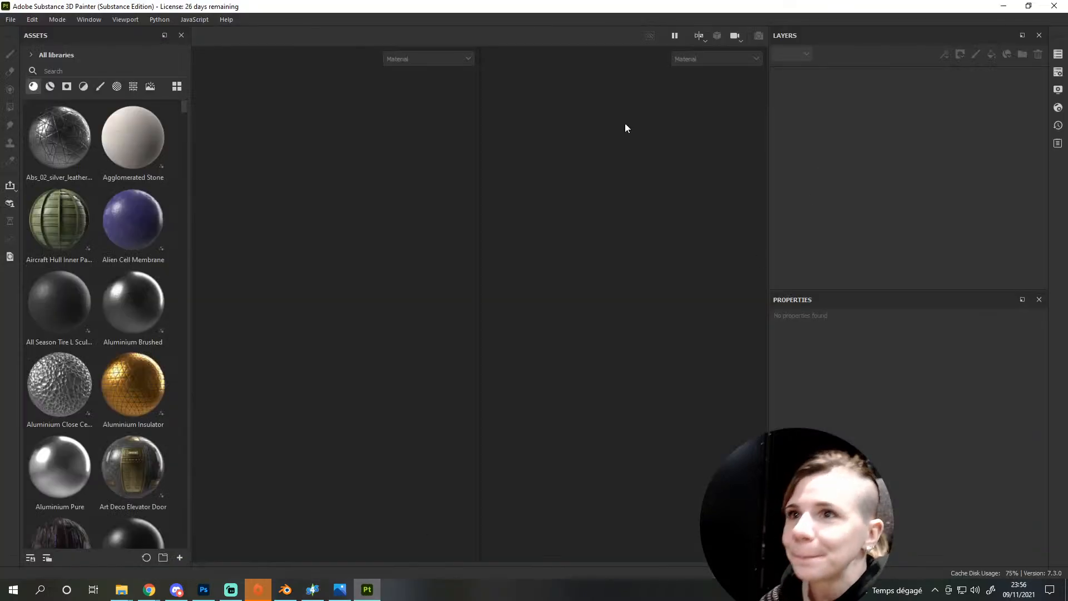
left_click(10, 19)
mouse_move(66, 55)
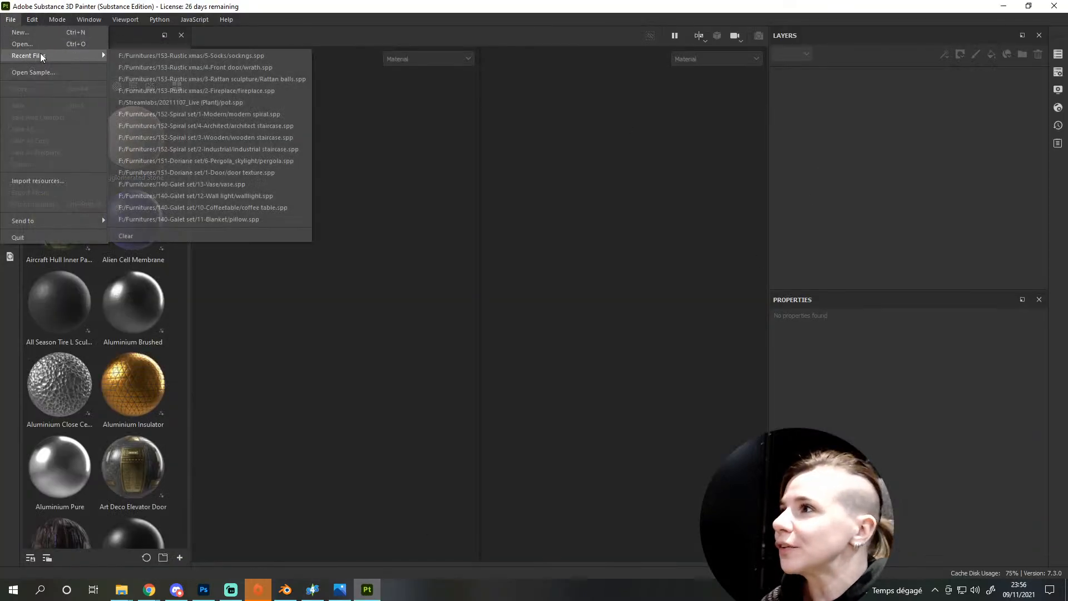
left_click(157, 56)
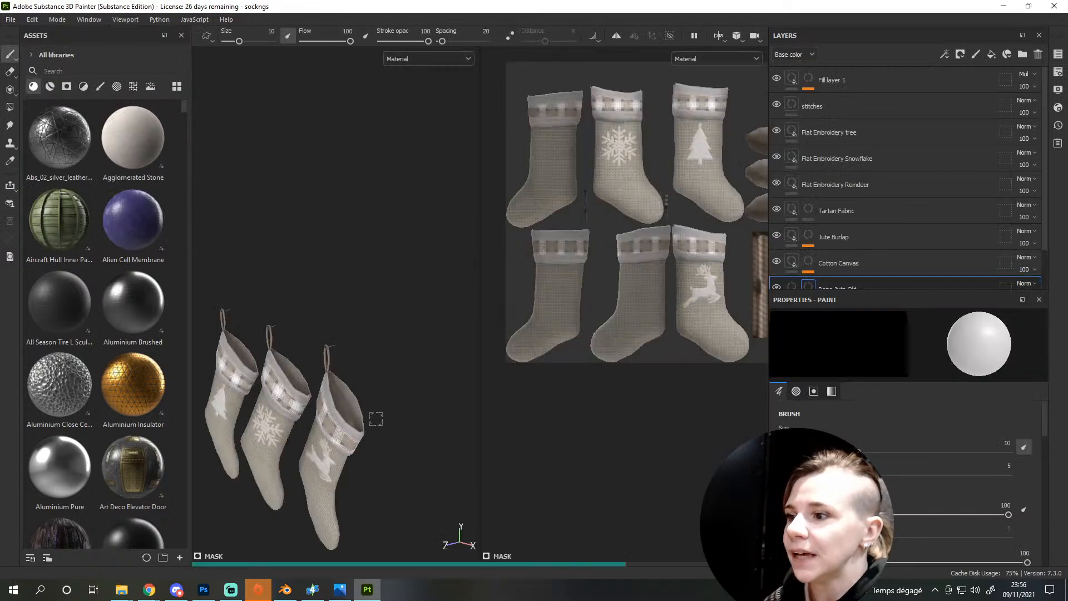
Rename the topmost layer, Fill layer 1, as Dirt
left_click_drag(328, 459, 348, 440, "alt")
middle_click_drag(348, 441, 386, 336, "alt")
left_click_drag(383, 433, 311, 458, "alt")
scroll(383, 384, "up", 5)
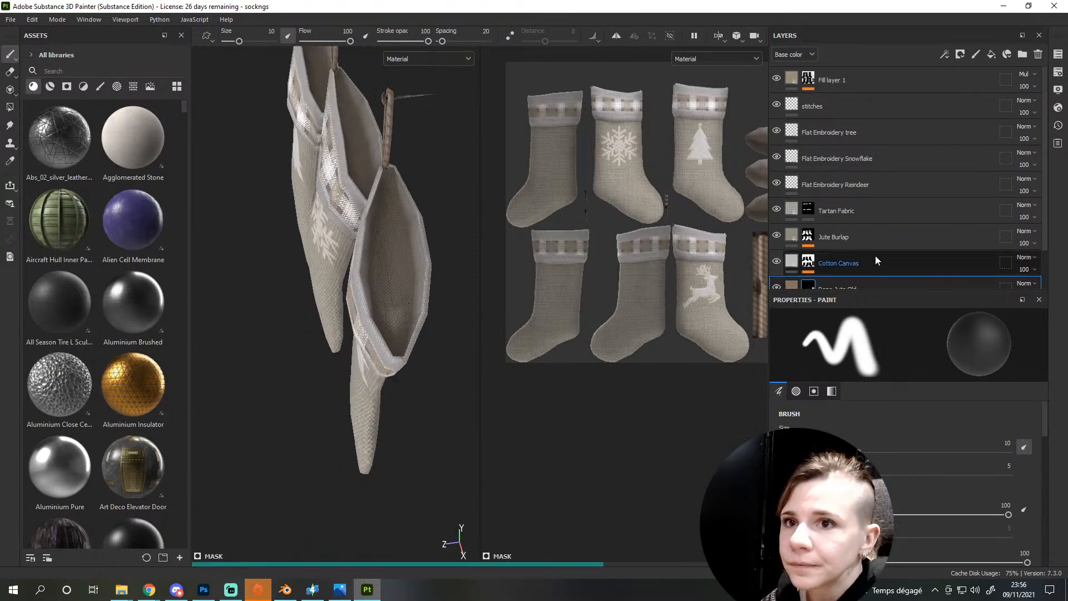
scroll(890, 248, "down", 2)
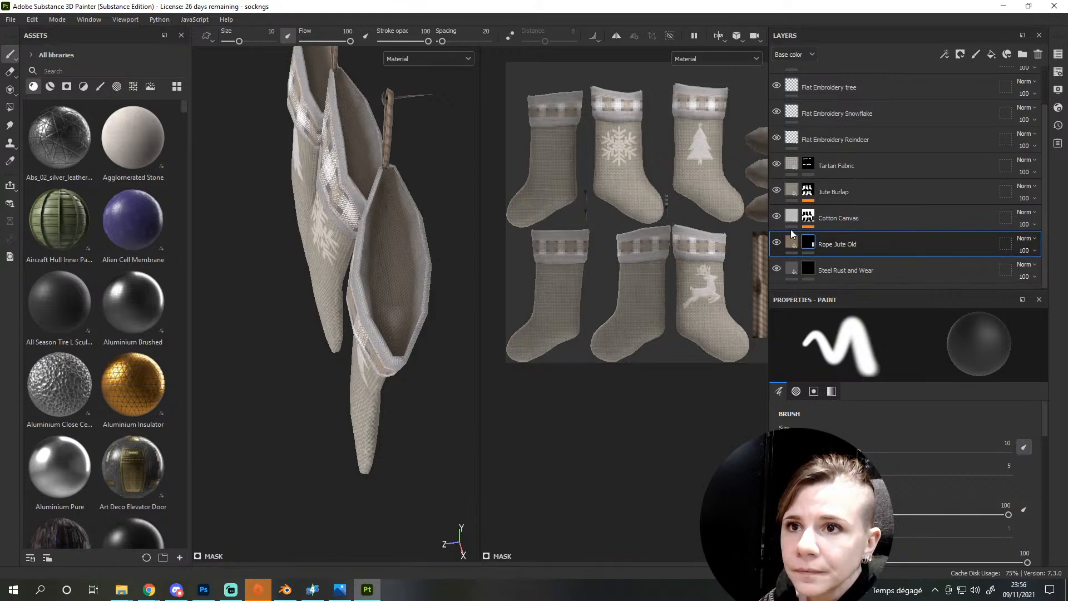
scroll(818, 192, "up", 3)
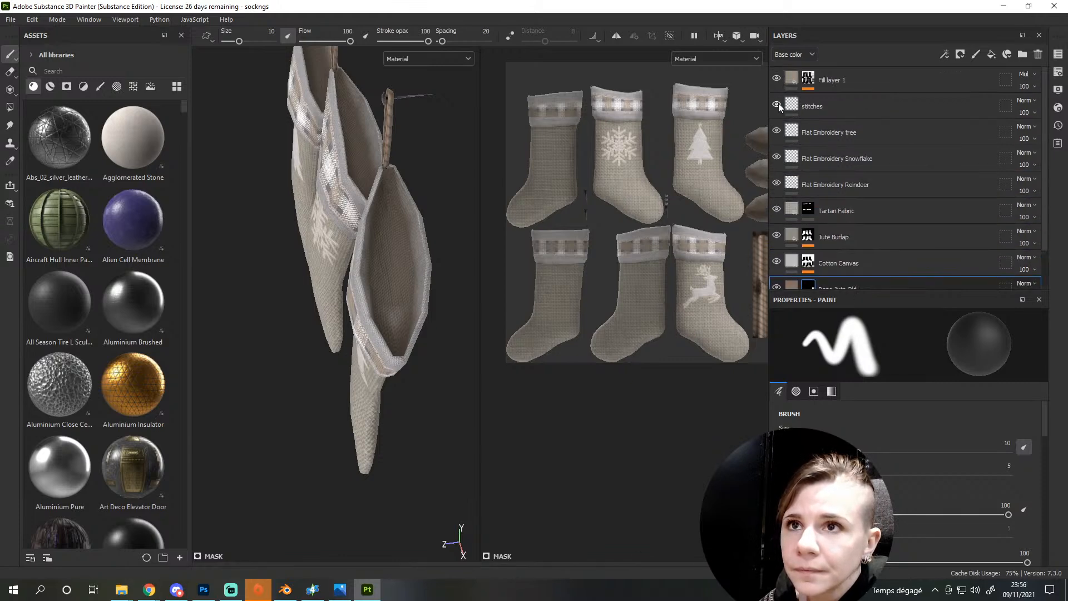
left_click(831, 81)
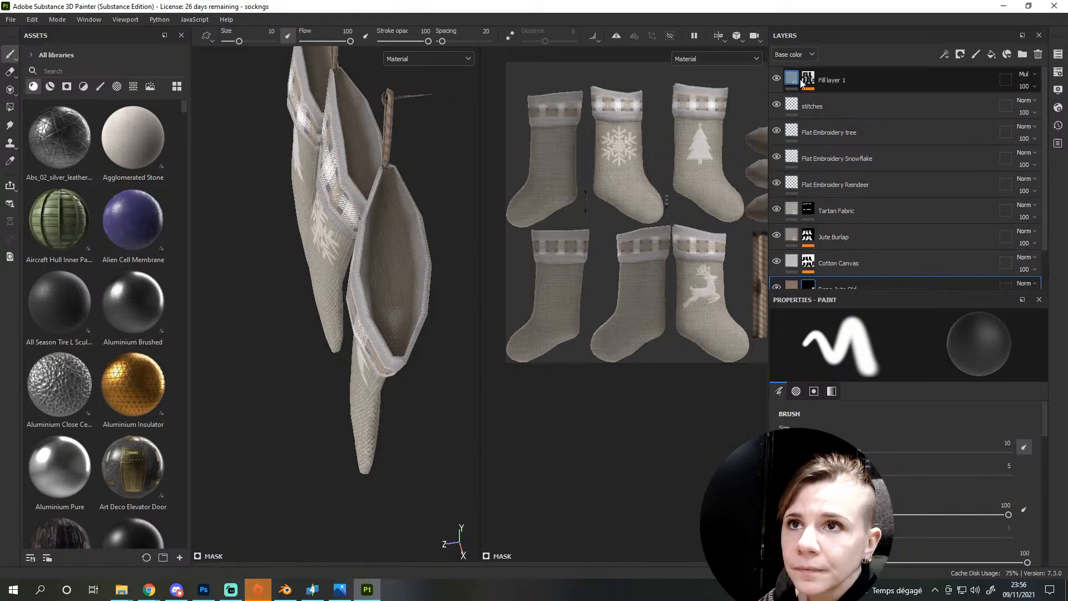
left_click(836, 82)
double_click(835, 80)
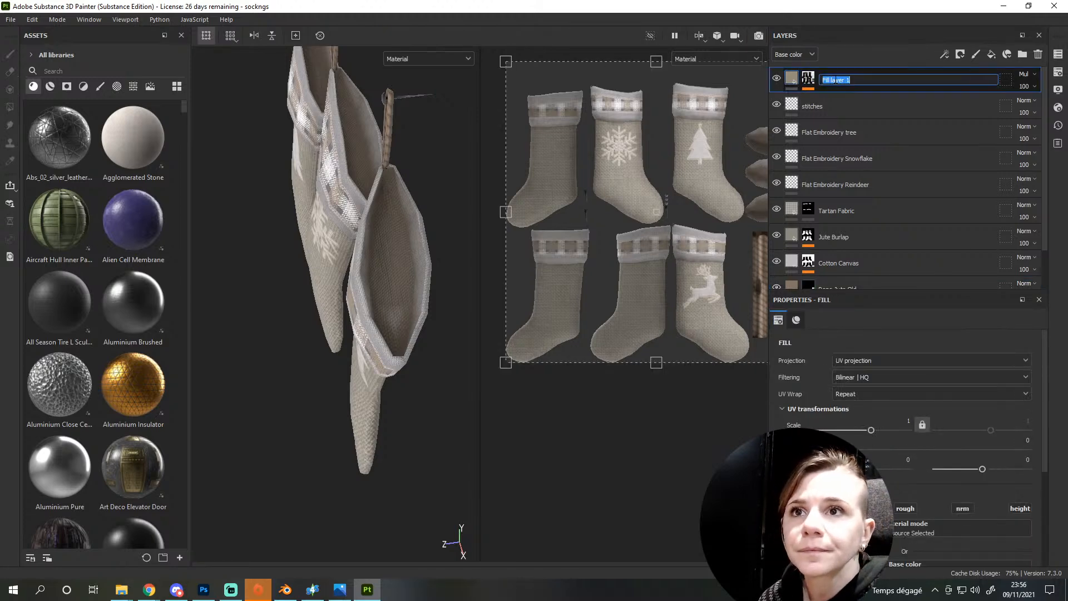
type("Dirt")
key("Return")
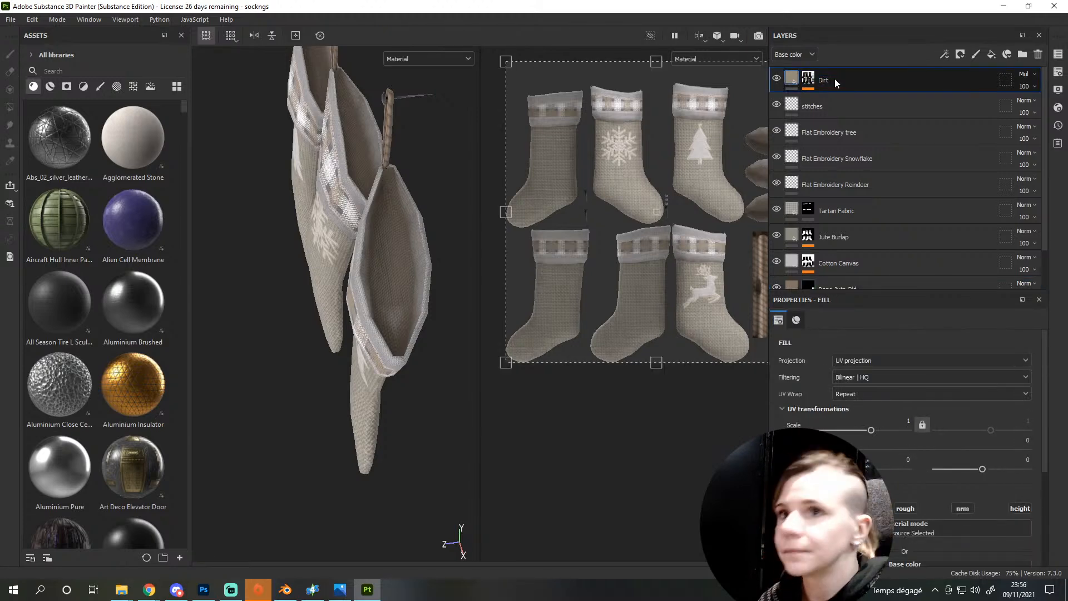
Select the paint effect in the Dirt layer's mask and set its grayscale value to 1
left_click(807, 80)
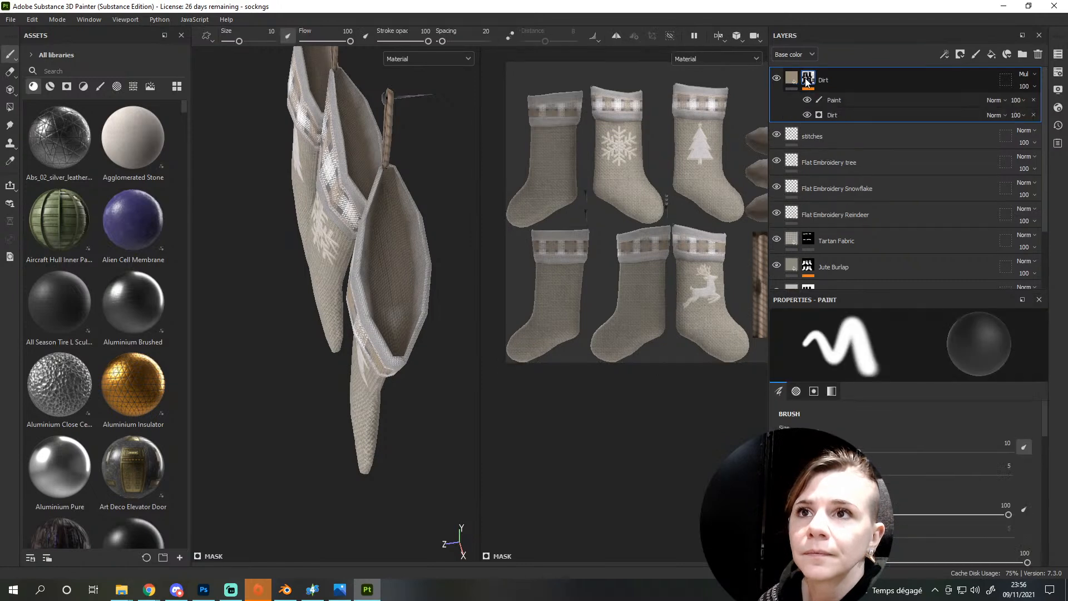
left_click(839, 99)
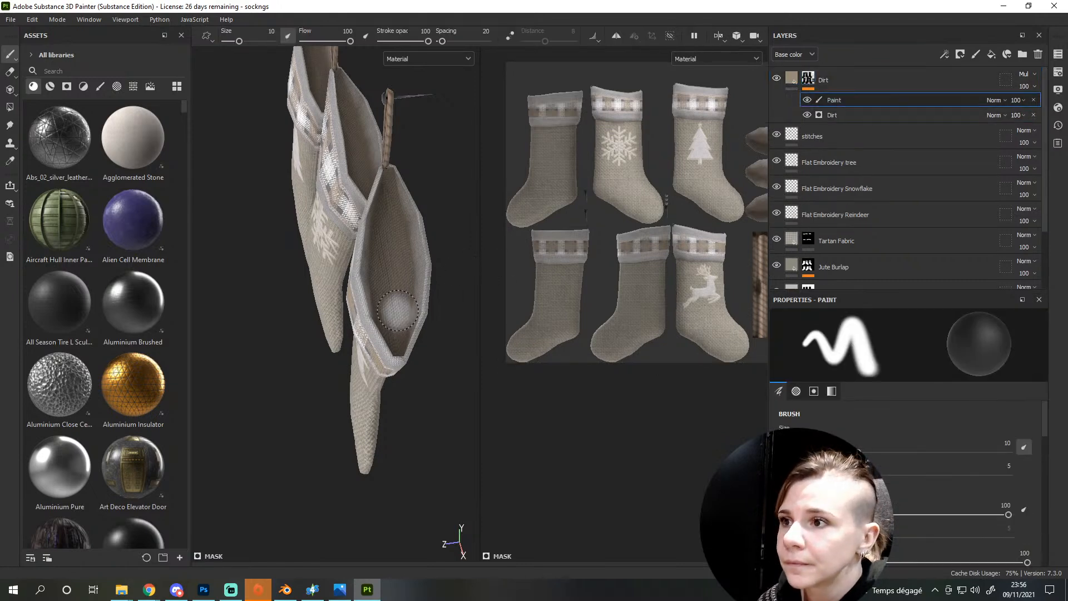
scroll(901, 473, "down", 10)
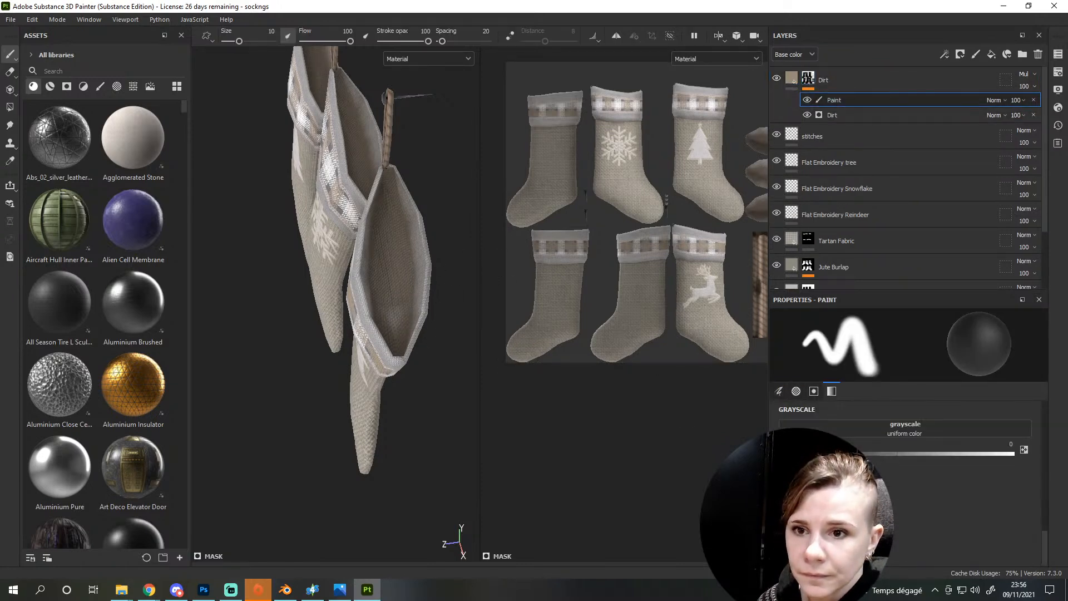
left_click(1012, 453)
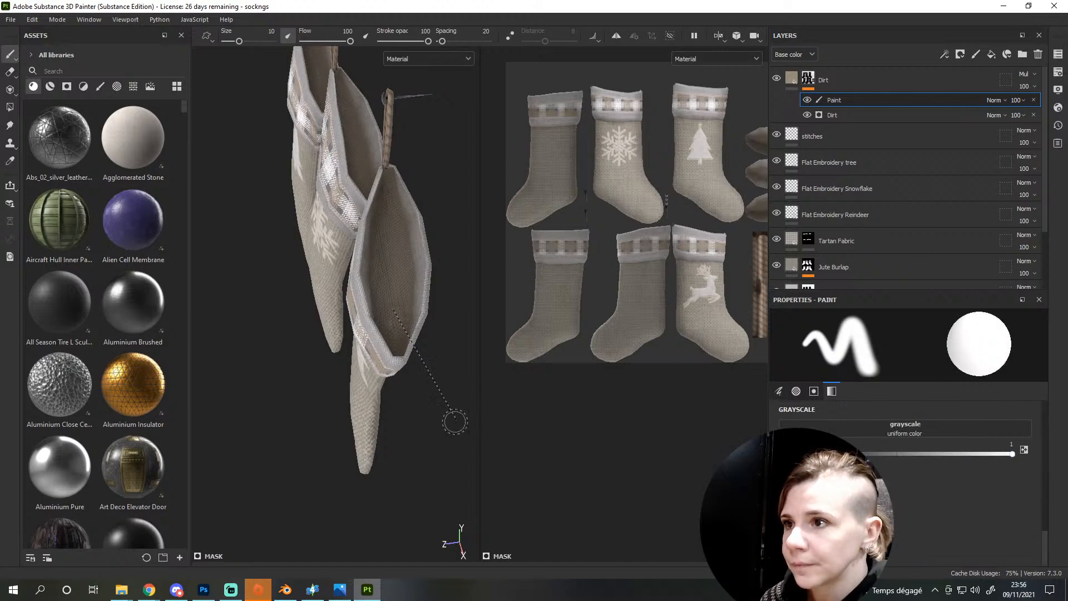
Export the textures with the 2D View template to the 5-Socks folder and close the export window
key("ctrl+shift+e")
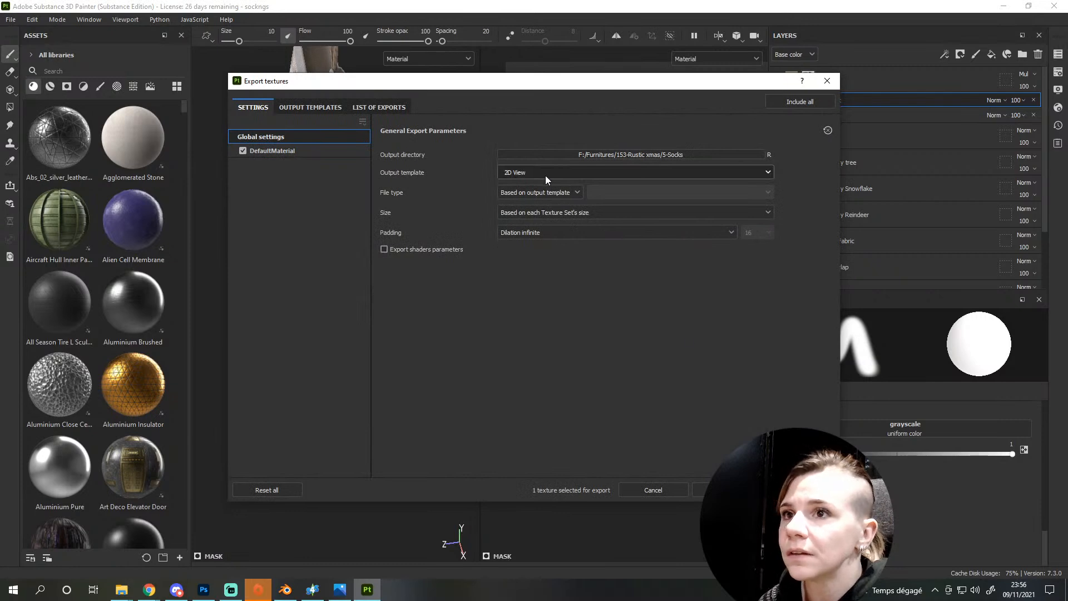
left_click(728, 489)
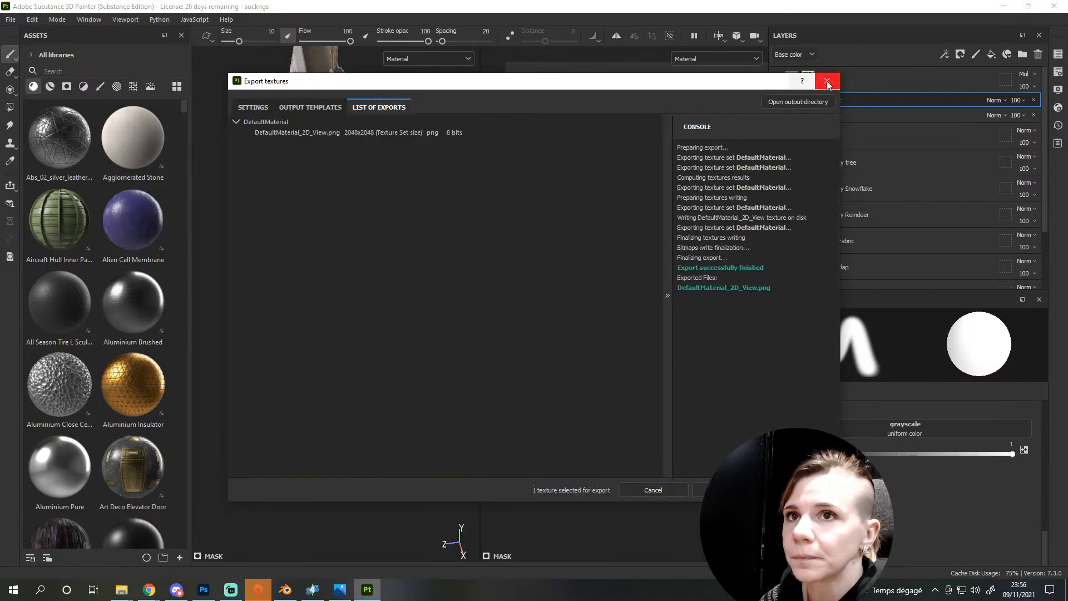
left_click(827, 80)
Recolour the Jute Burlap layer's material to a muted red, 8B3E3E
left_click_drag(311, 363, 316, 344, "alt+shift")
middle_click_drag(316, 343, 398, 316, "alt")
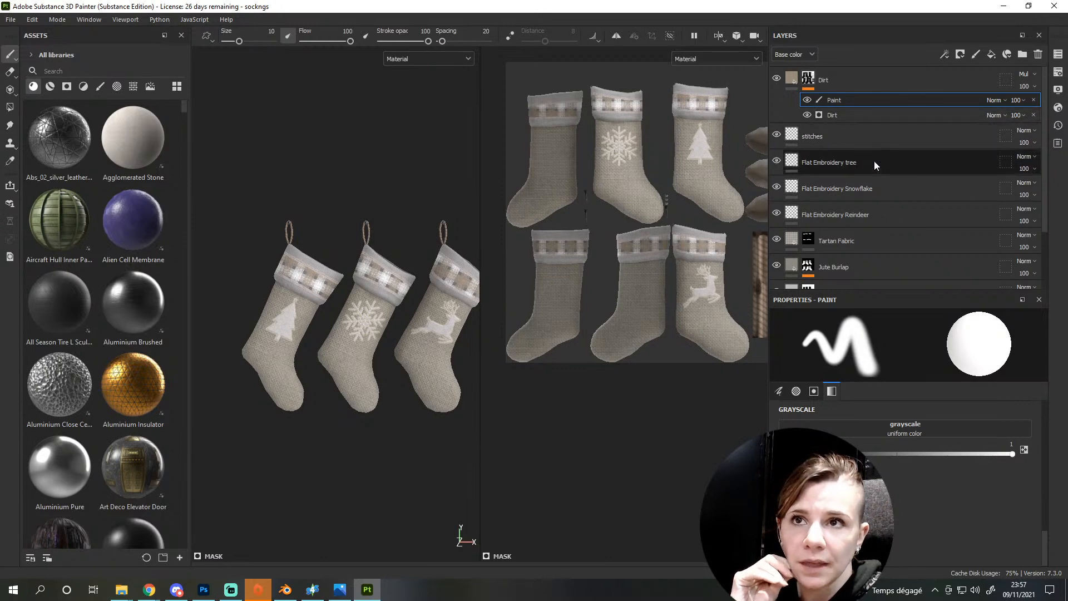
scroll(842, 238, "down", 3)
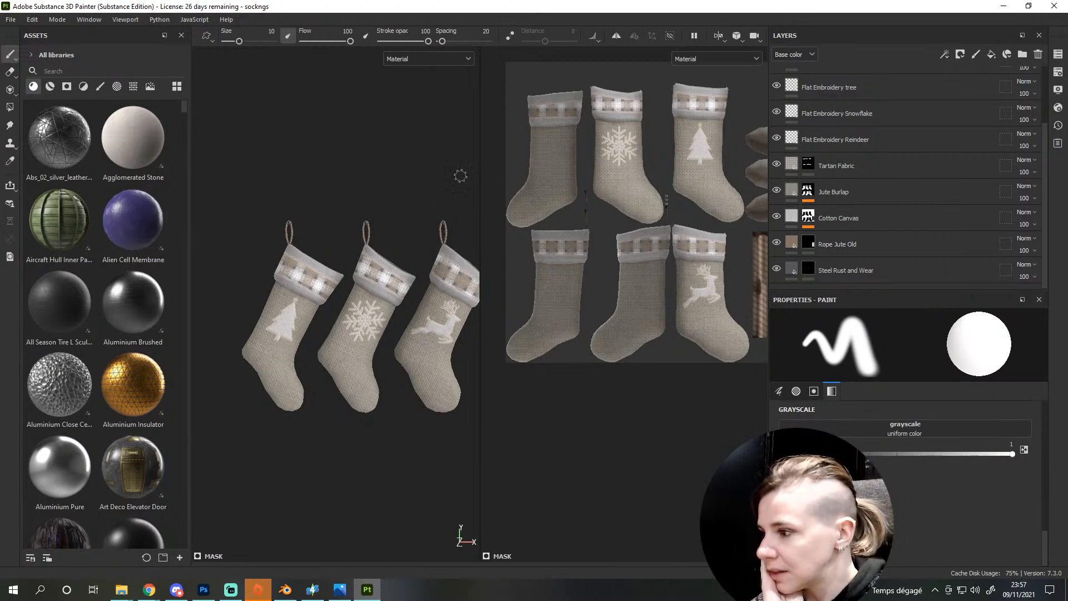
left_click(792, 242)
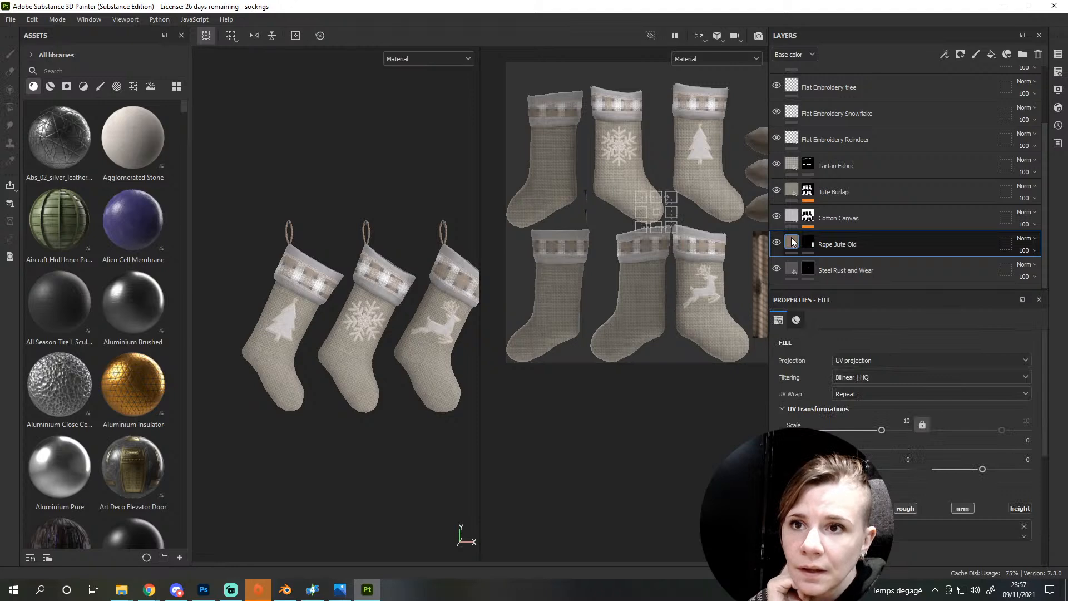
left_click(790, 196)
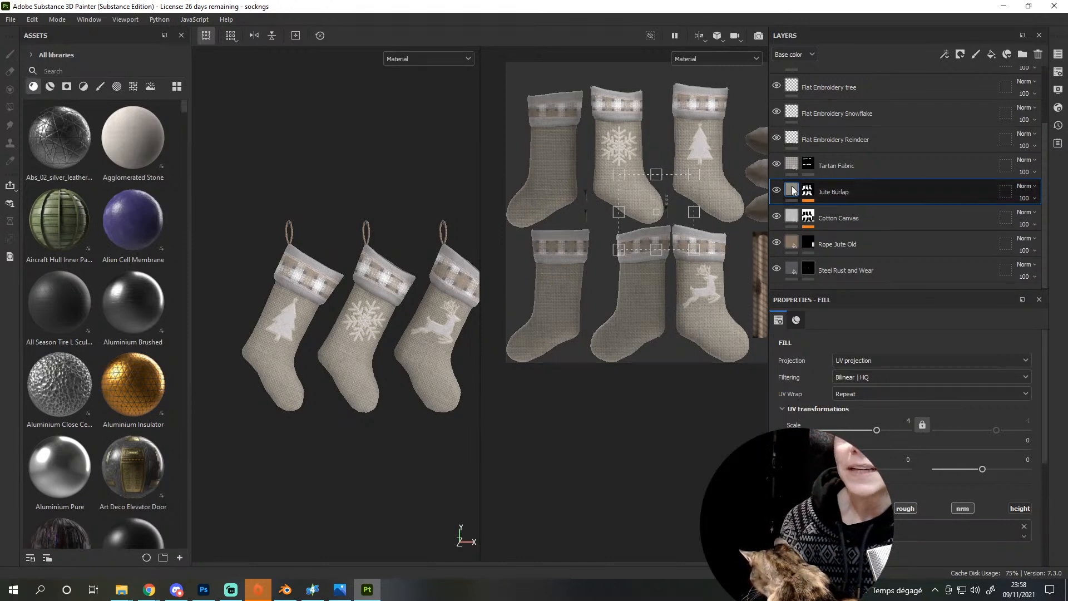
scroll(845, 411, "down", 6)
left_click(938, 459)
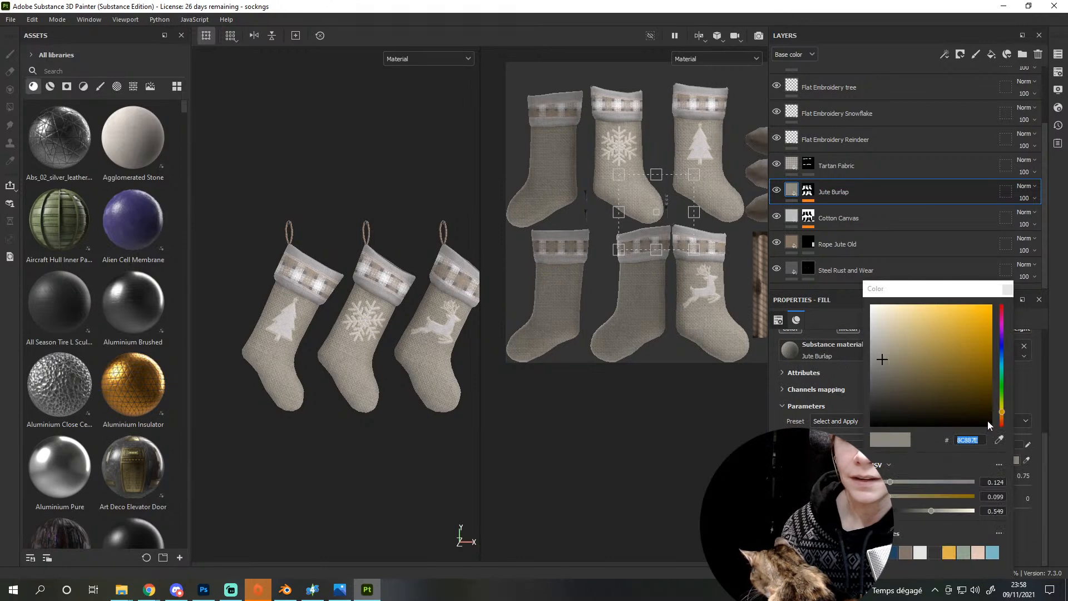
left_click_drag(1001, 413, 1005, 432)
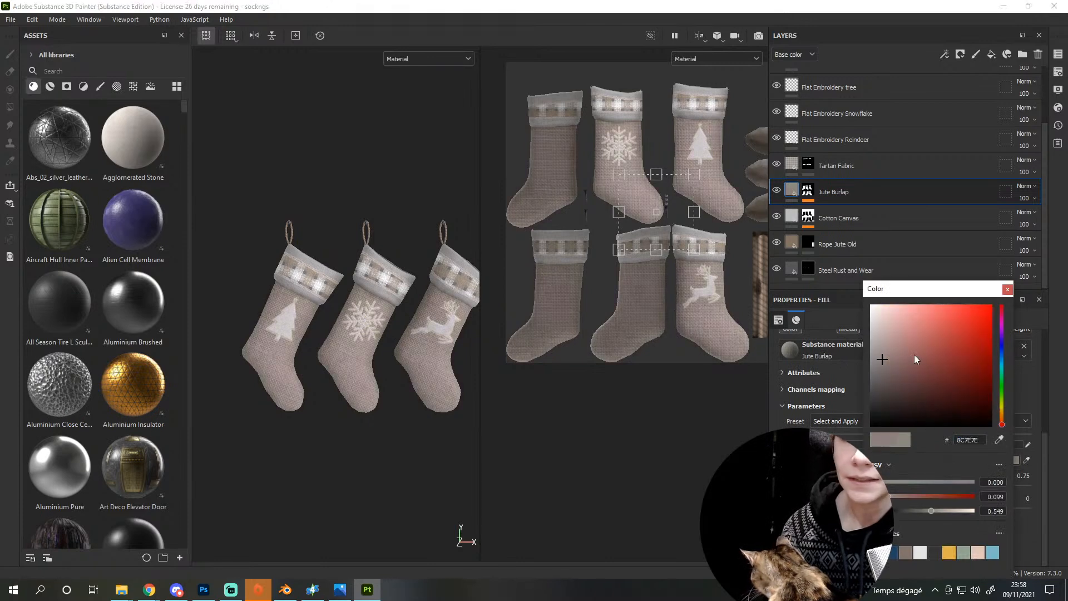
mouse_move(914, 355)
left_mouse_down()
mouse_move(932, 375)
mouse_move(945, 353)
mouse_move(938, 359)
left_mouse_up()
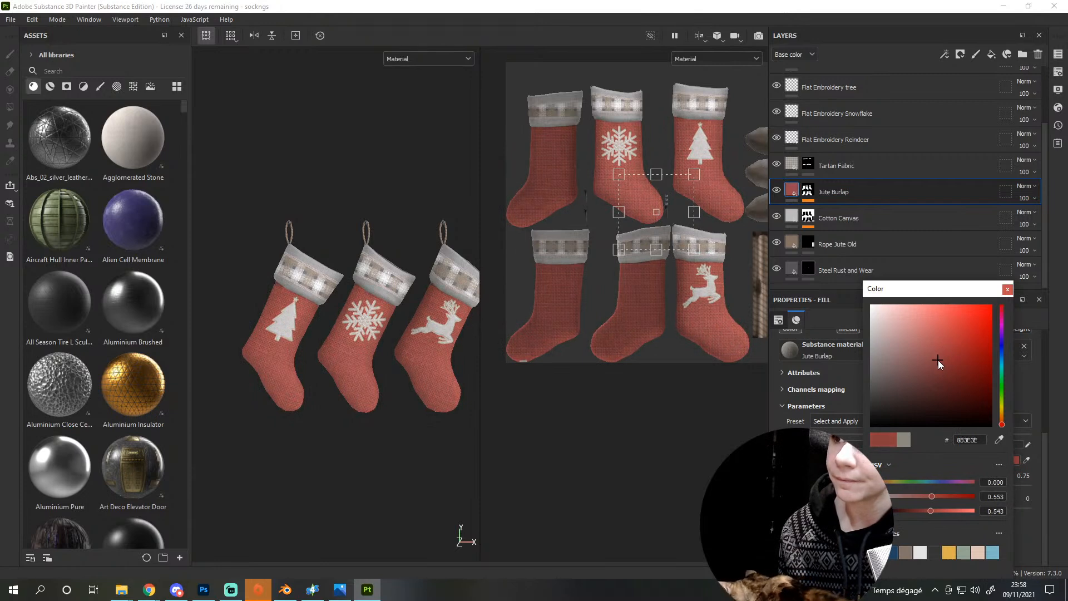
left_click(1006, 289)
Set Yarn Color 02 of the Tartan Fabric layer to the dark red 873B3B
scroll(389, 359, "up", 5)
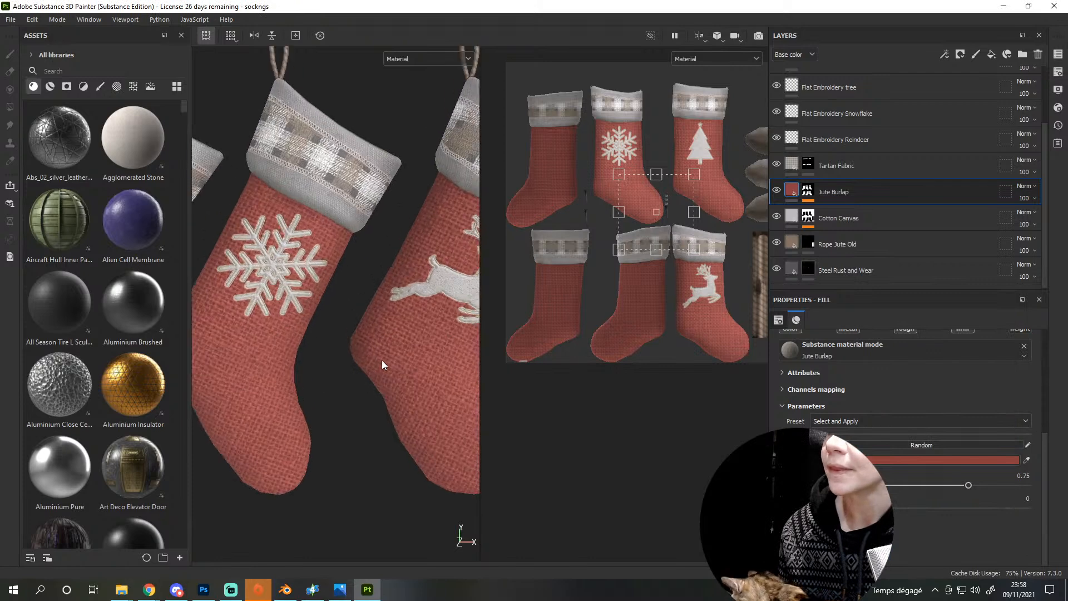
left_click_drag(382, 359, 323, 328, "alt")
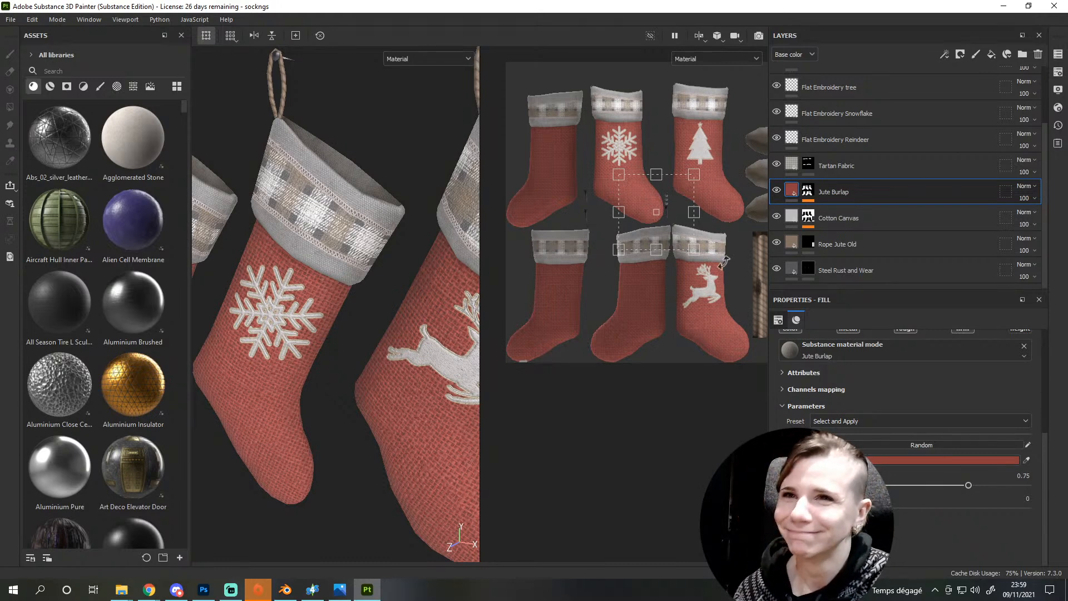
left_click(790, 166)
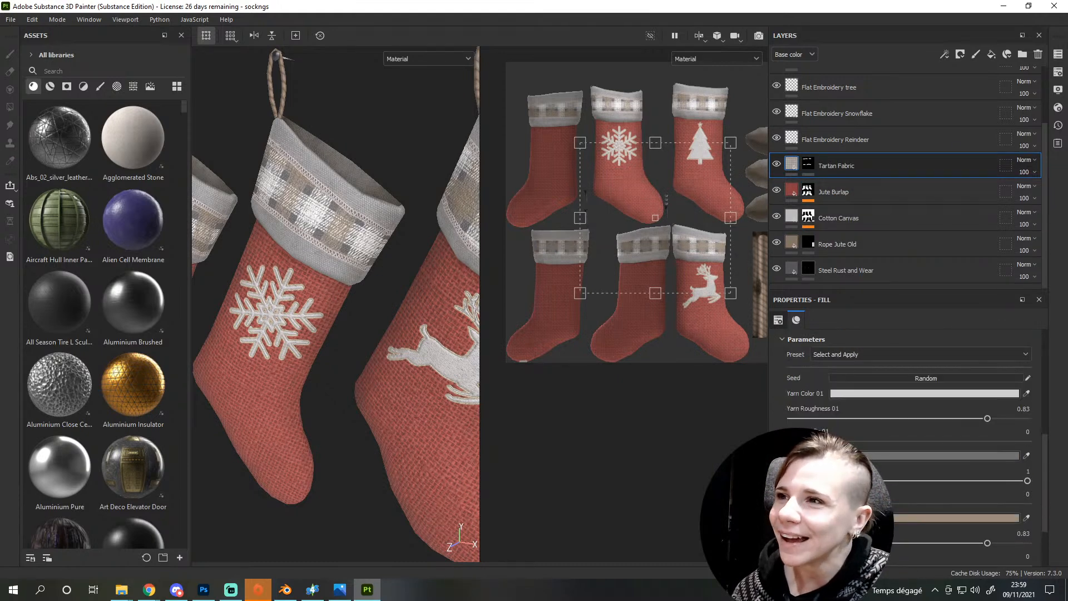
left_click(945, 455)
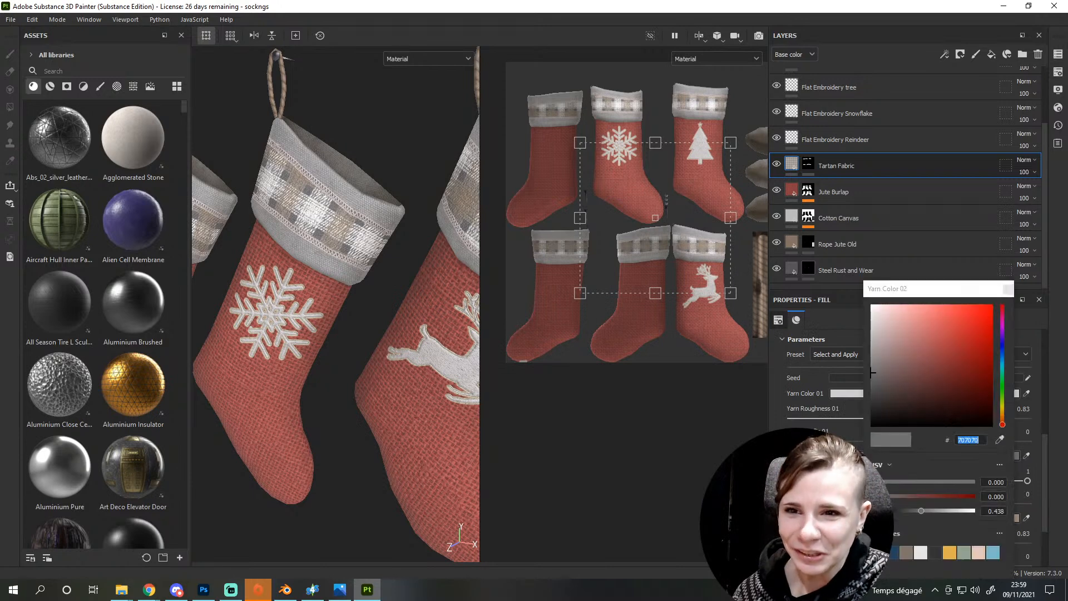
mouse_move(932, 381)
left_mouse_down()
mouse_move(973, 368)
mouse_move(949, 379)
mouse_move(952, 362)
mouse_move(939, 361)
left_mouse_up()
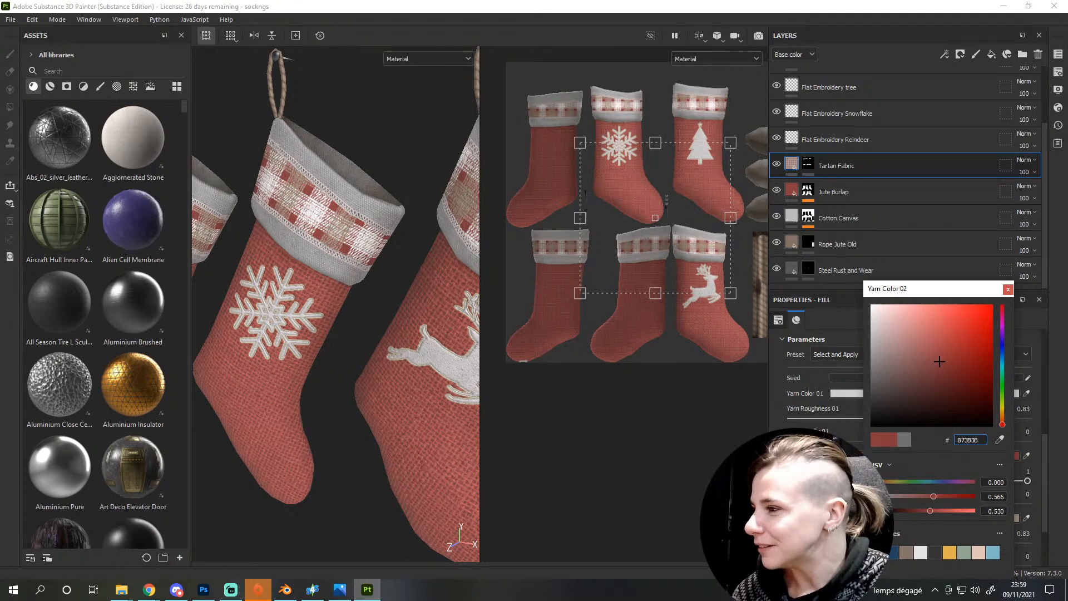
left_click(780, 411)
left_click(1008, 290)
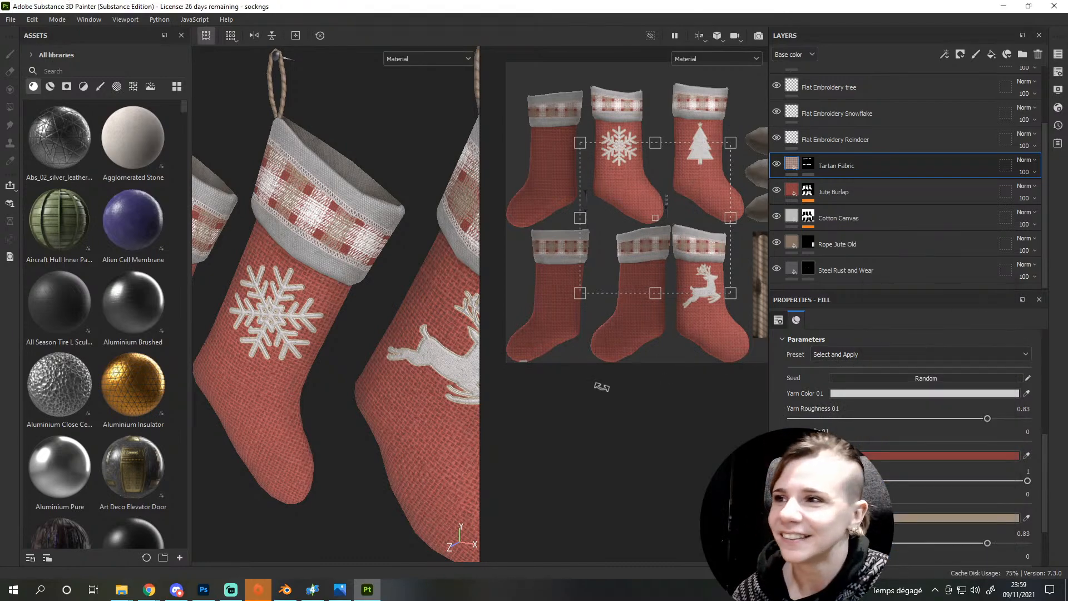
Set Yarn Color 03 of the Tartan Fabric layer to the light grey D6D6D6
scroll(388, 347, "down", 5)
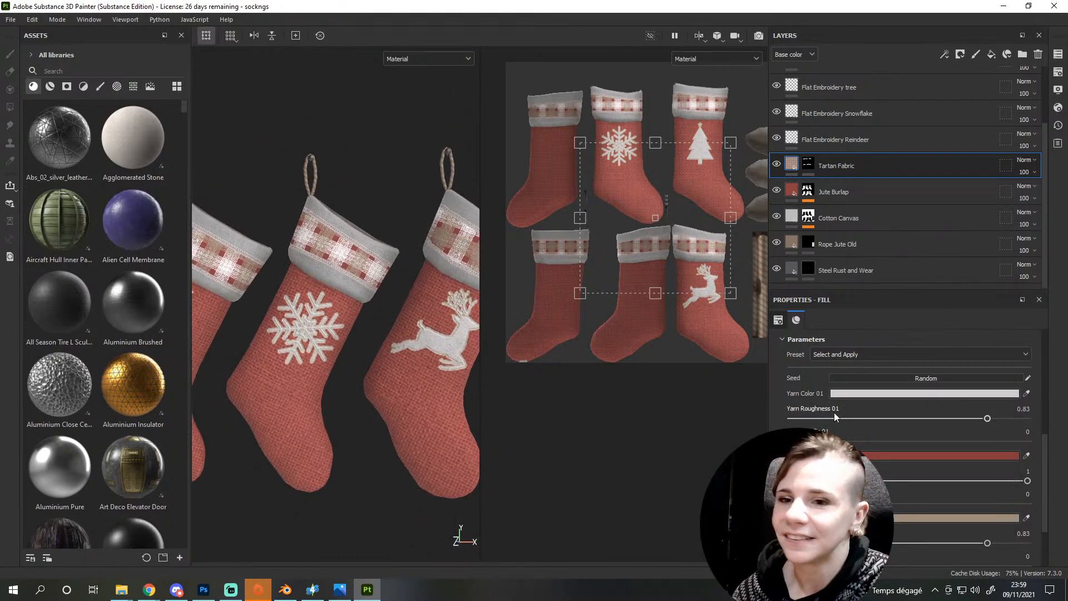
left_click(957, 517)
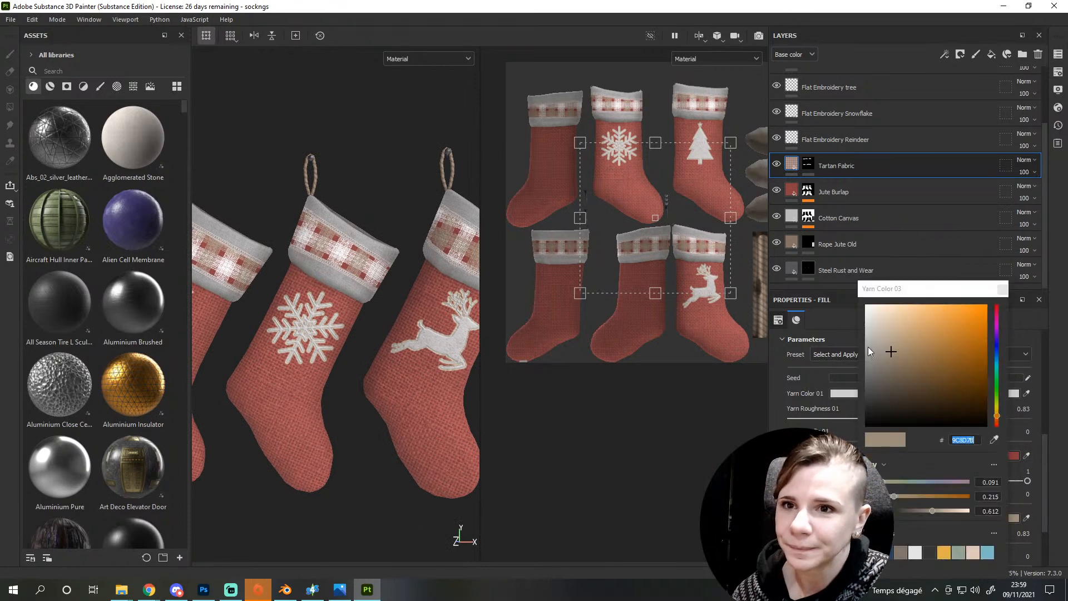
left_click_drag(887, 349, 849, 324)
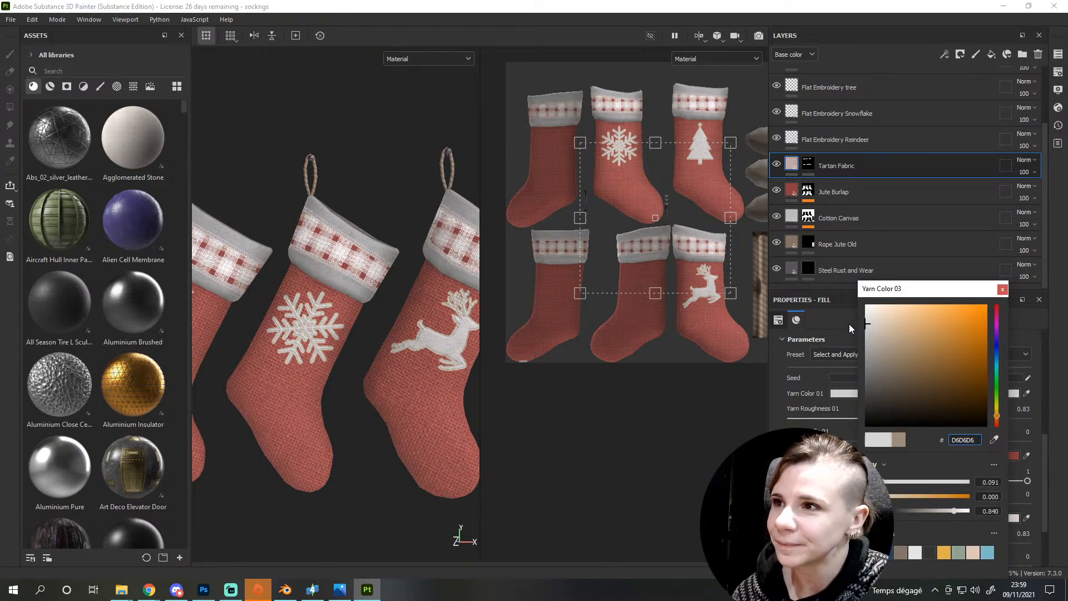
left_click(1002, 289)
Add a filter to the stitches layer and assign HSL Perceptive to it
scroll(923, 201, "up", 3)
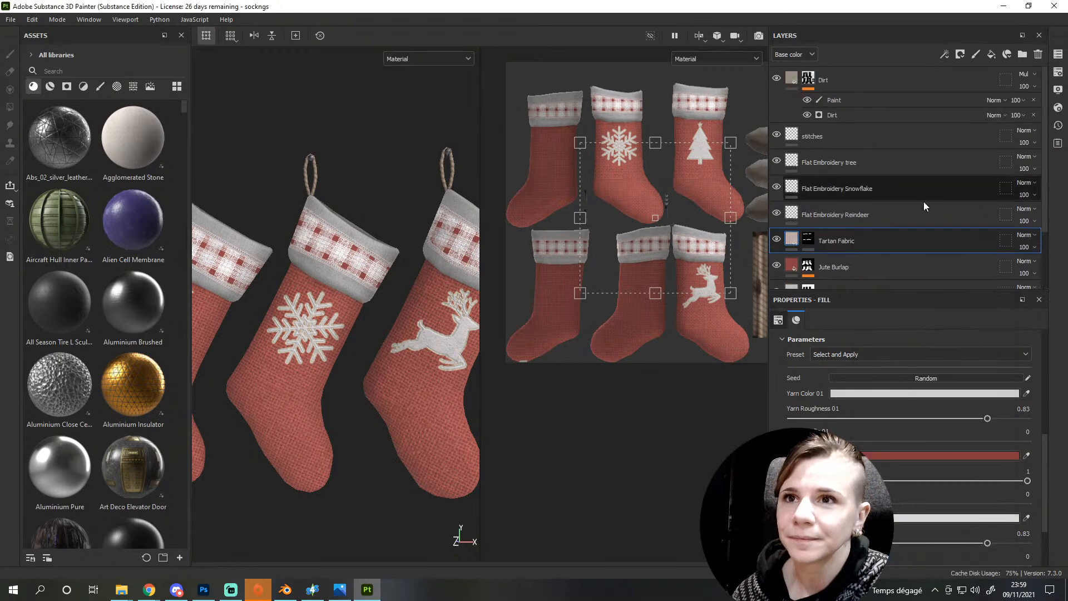
left_click(847, 136)
right_click(847, 137)
left_click(894, 454)
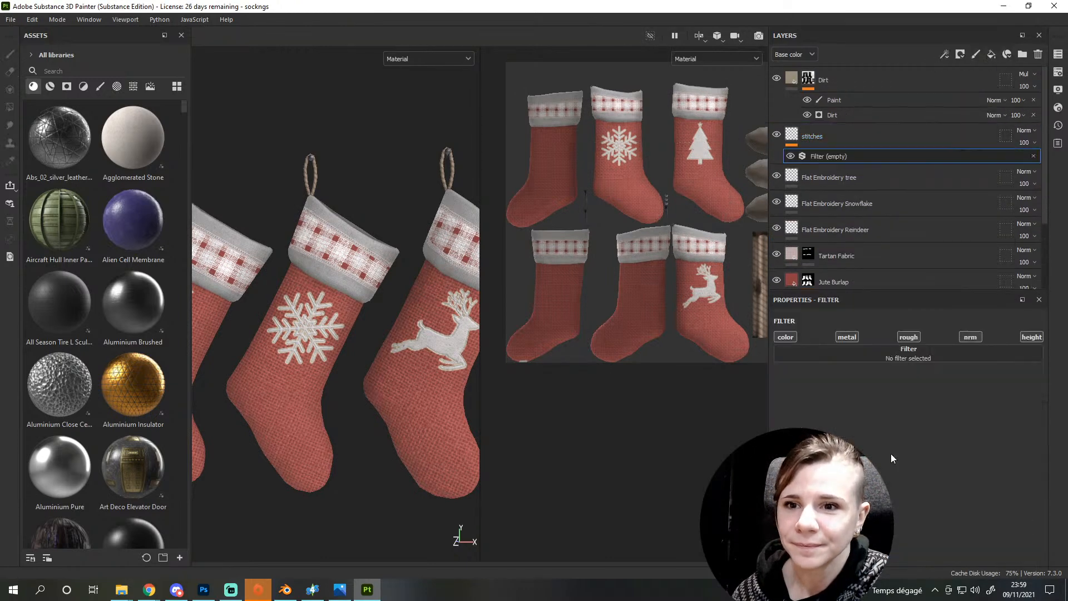
left_click(883, 354)
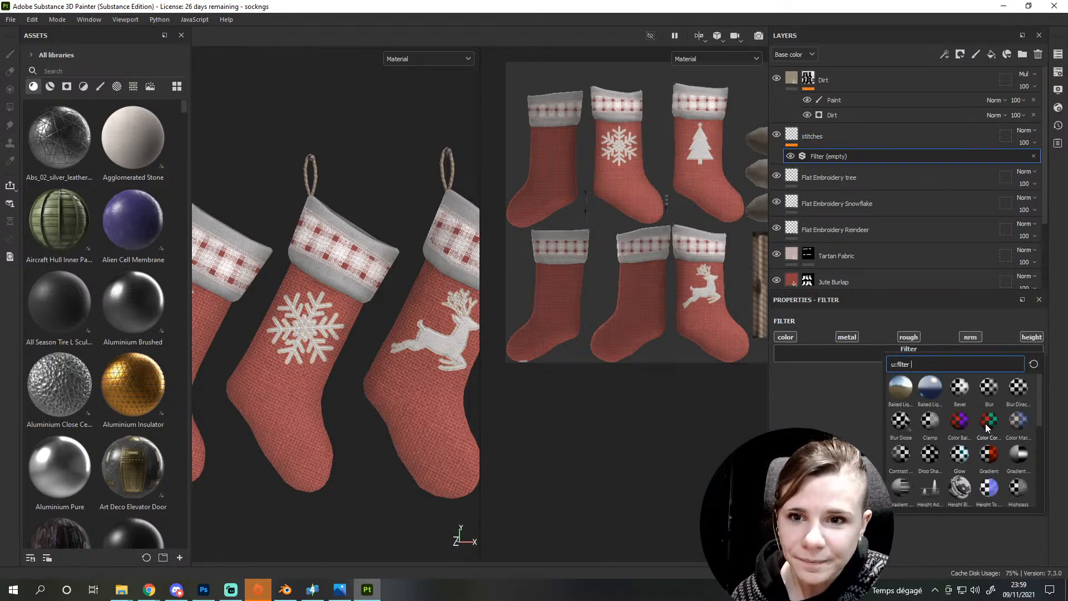
scroll(928, 460, "down", 3)
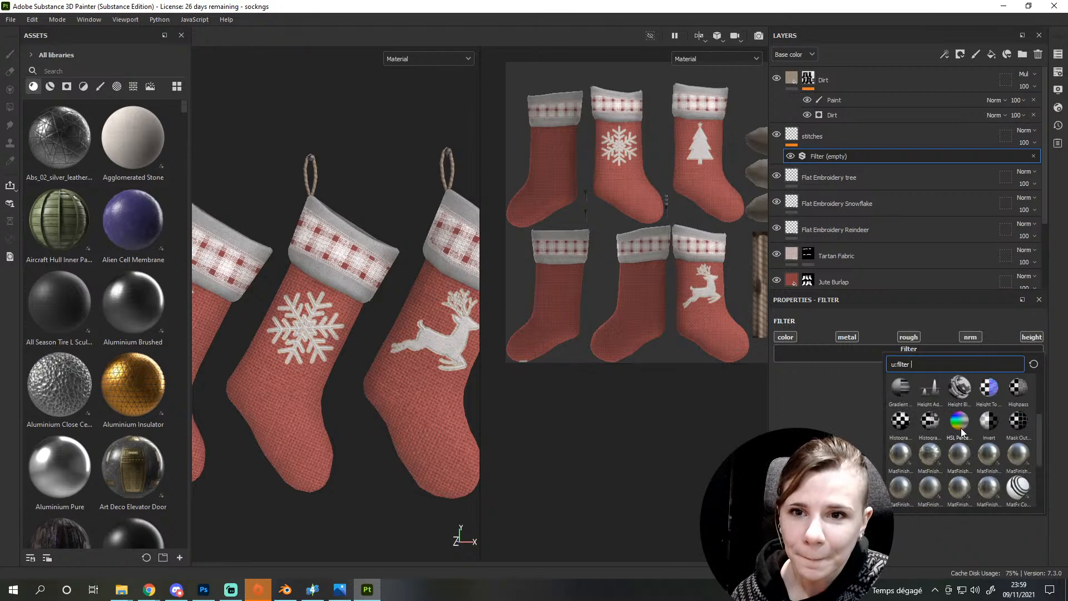
left_click(960, 423)
Set the stitches' HSL Perceptive filter to saturation 1 and lightness 0.319
left_click_drag(912, 474, 862, 475)
left_click_drag(933, 453, 1063, 457)
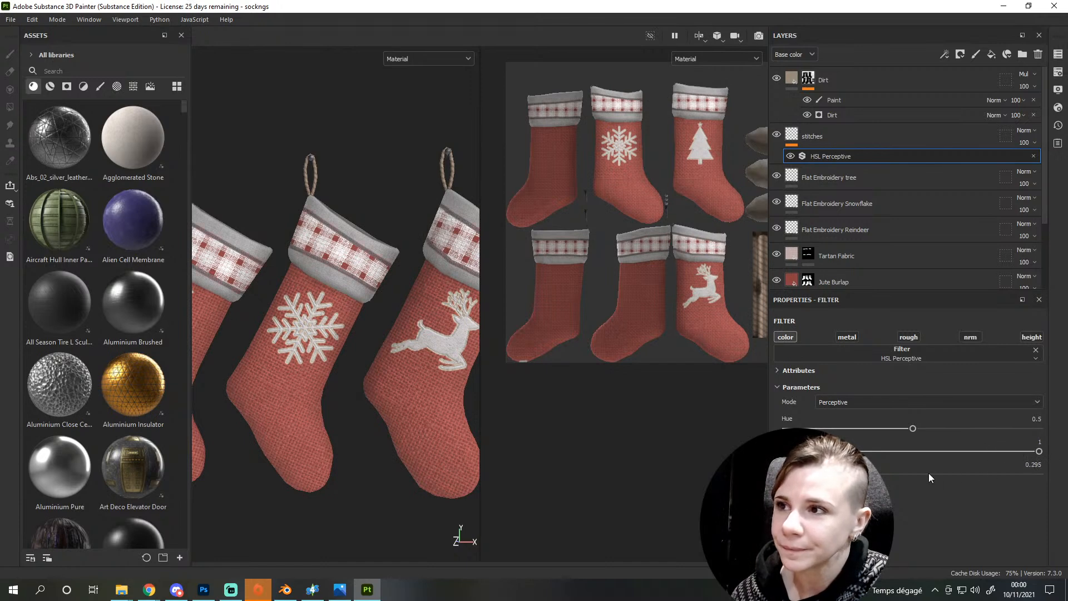
left_click_drag(862, 474, 879, 474)
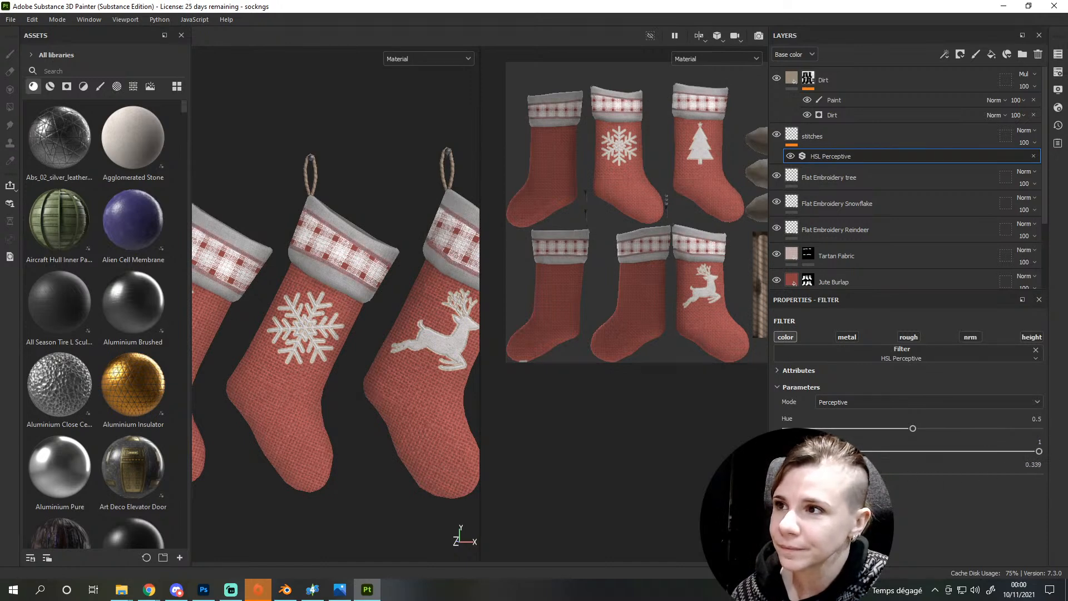
Change the Dirt layer's base color to the neutral grey 908C87 and check the stockings in the 3D view
scroll(419, 334, "down", 4)
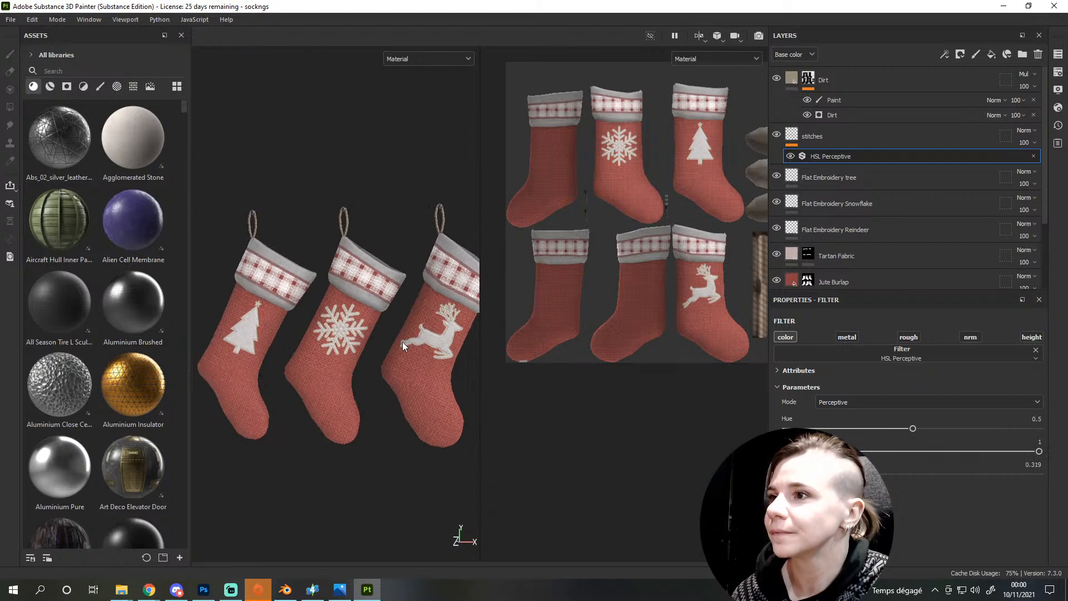
left_click_drag(402, 341, 337, 397, "alt")
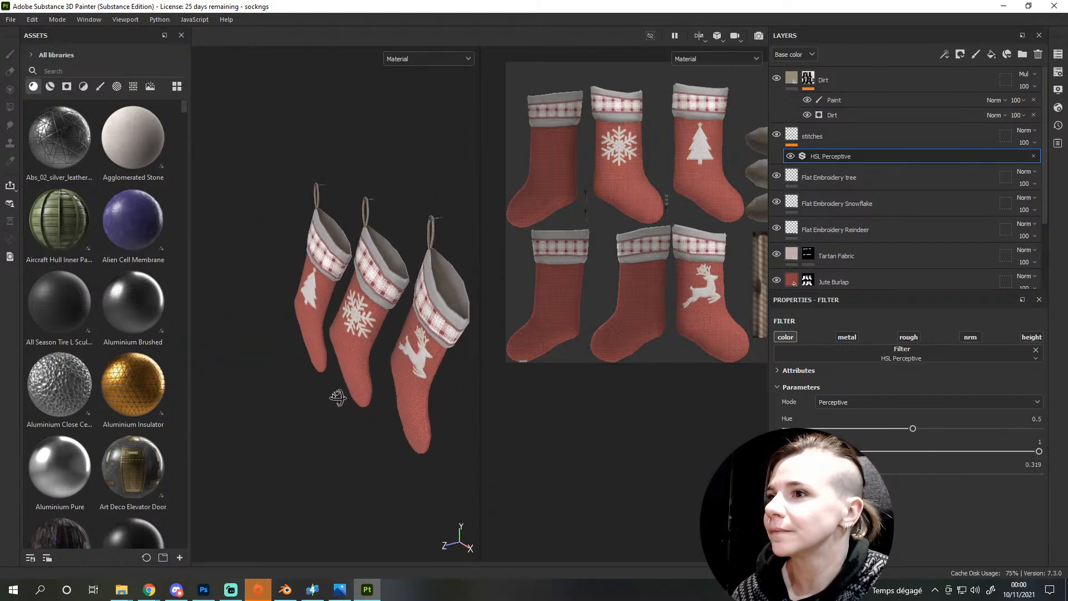
left_click(793, 79)
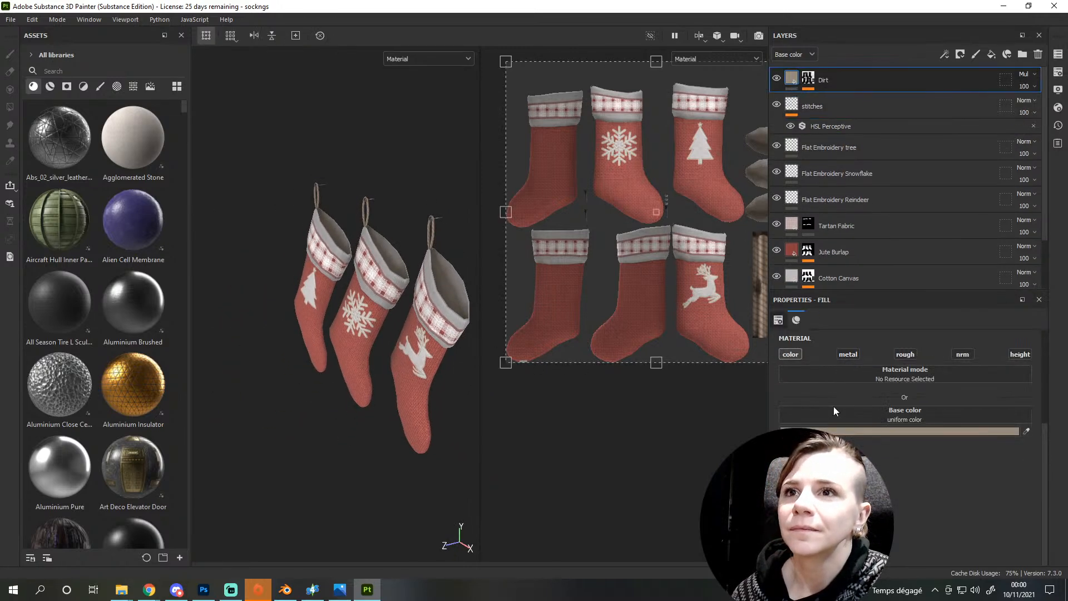
left_click(834, 432)
left_click(853, 359)
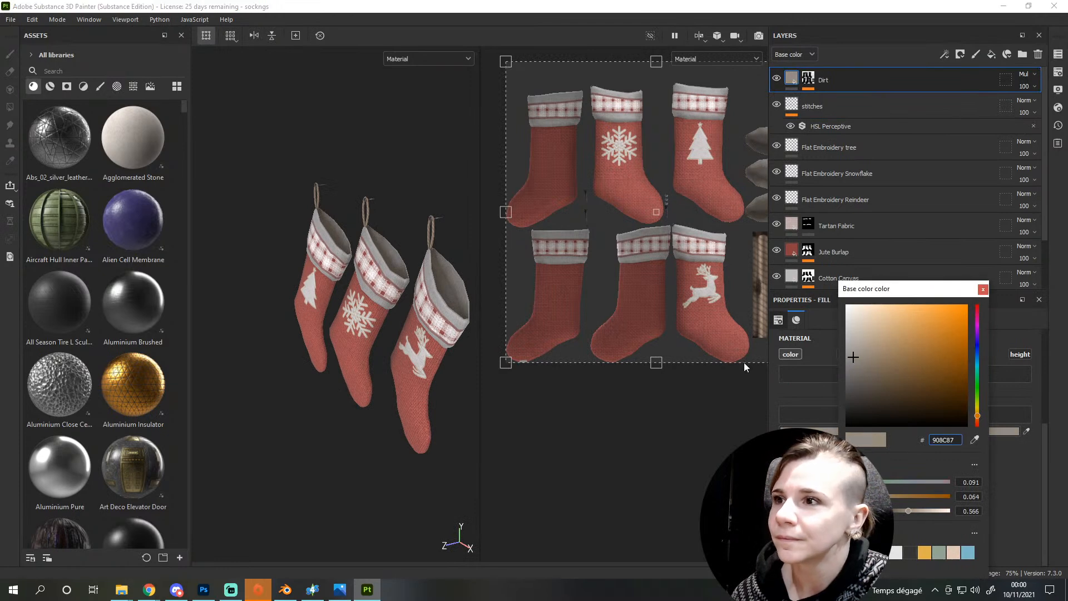
left_click_drag(456, 362, 488, 336, "alt")
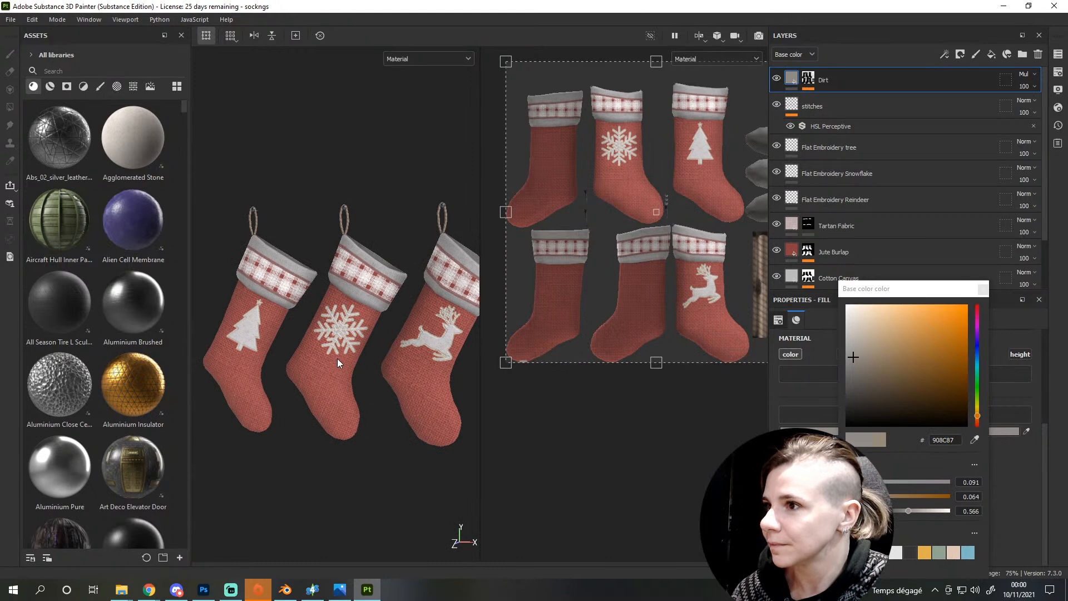
Rename the texture set DefaultMaterial as 2
left_click(1058, 54)
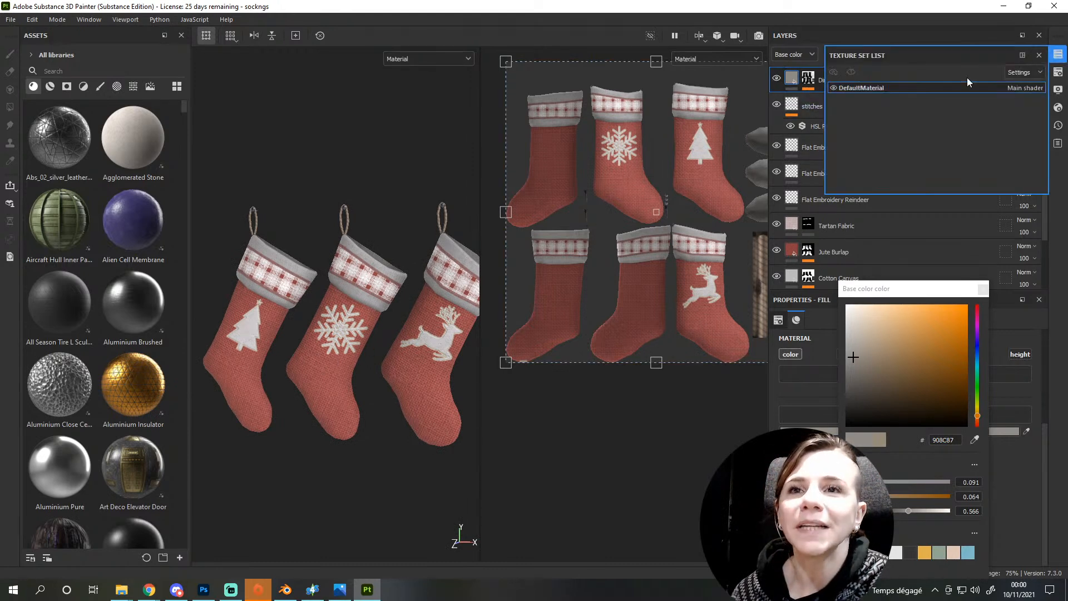
double_click(894, 87)
type("2")
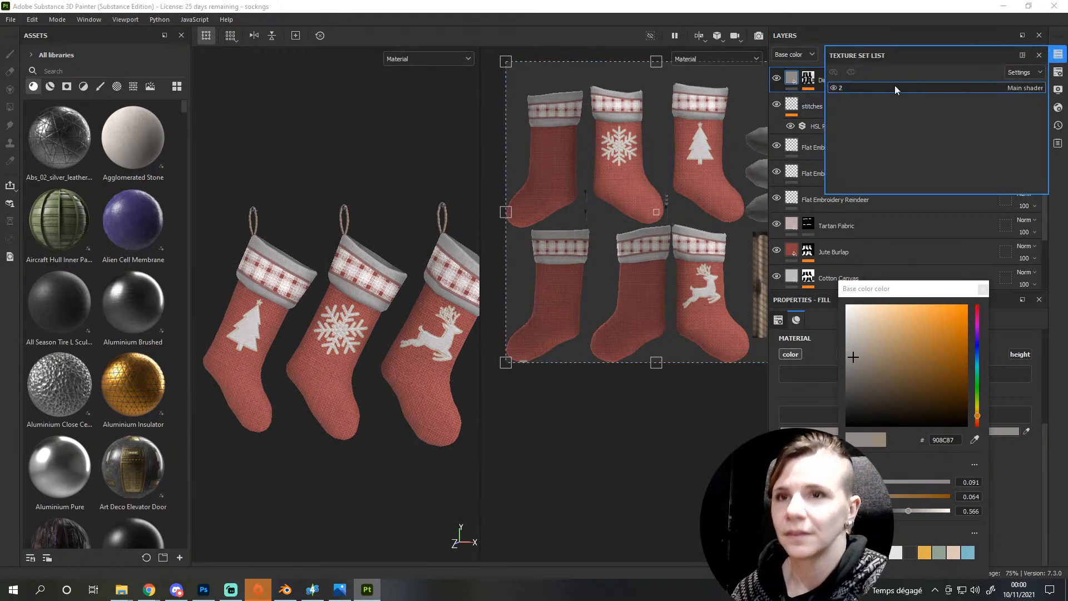
Export the textures of texture set 2 with the 2D View output template and close the export dialog
key("ctrl+shift+e")
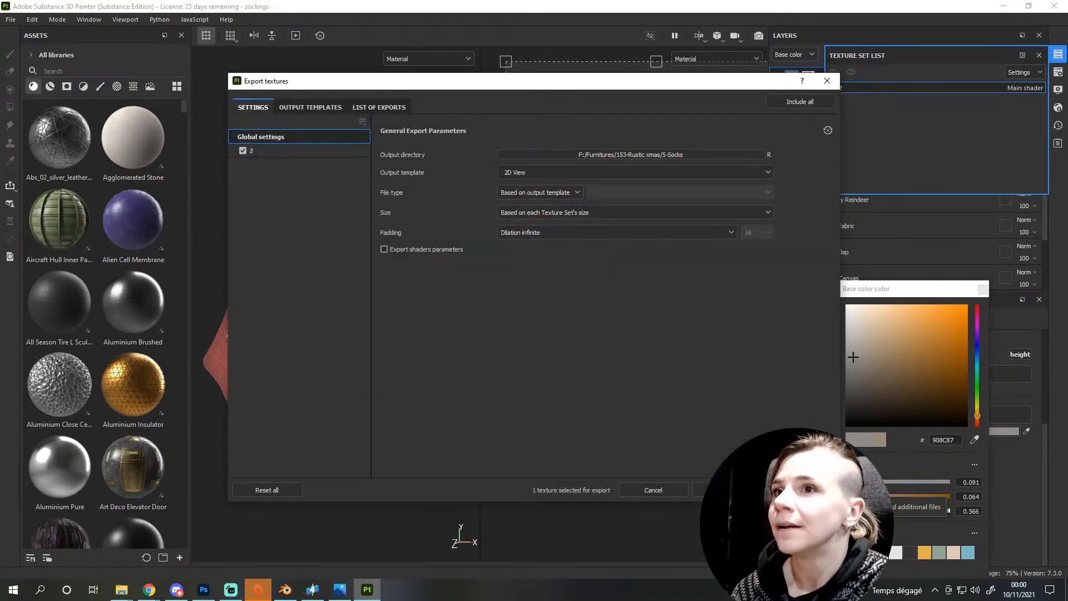
left_click(717, 489)
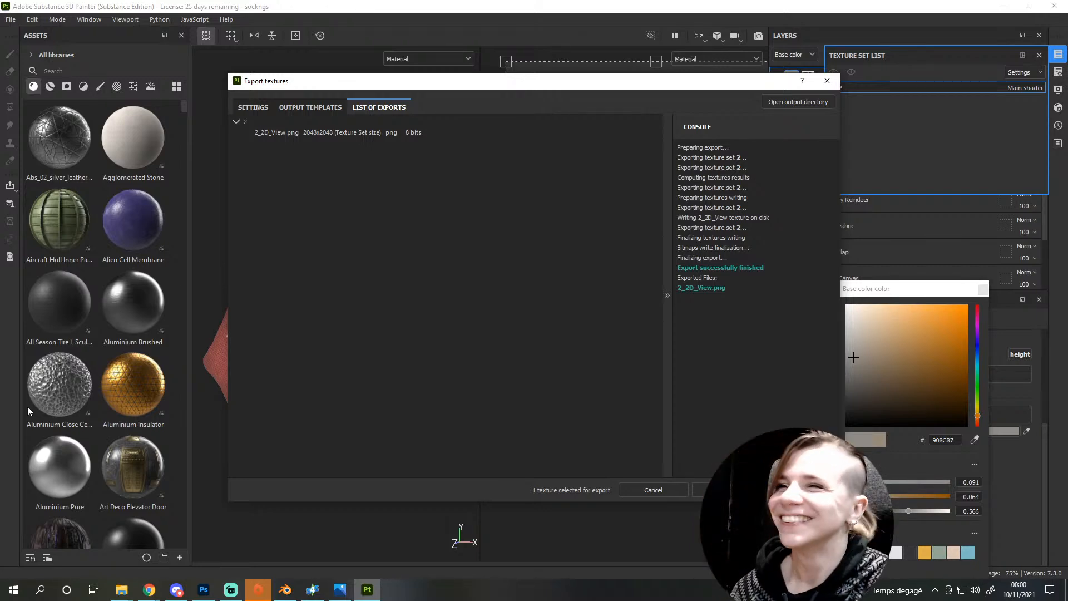
left_click(828, 80)
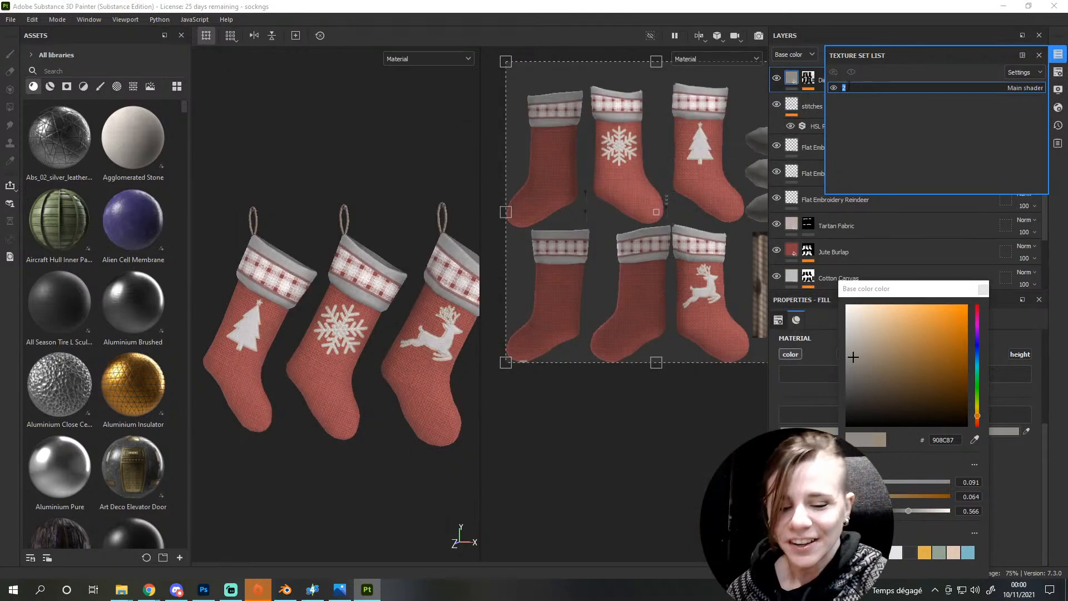
Rename the texture set as 3 and close the texture set list
type("3")
key("Return")
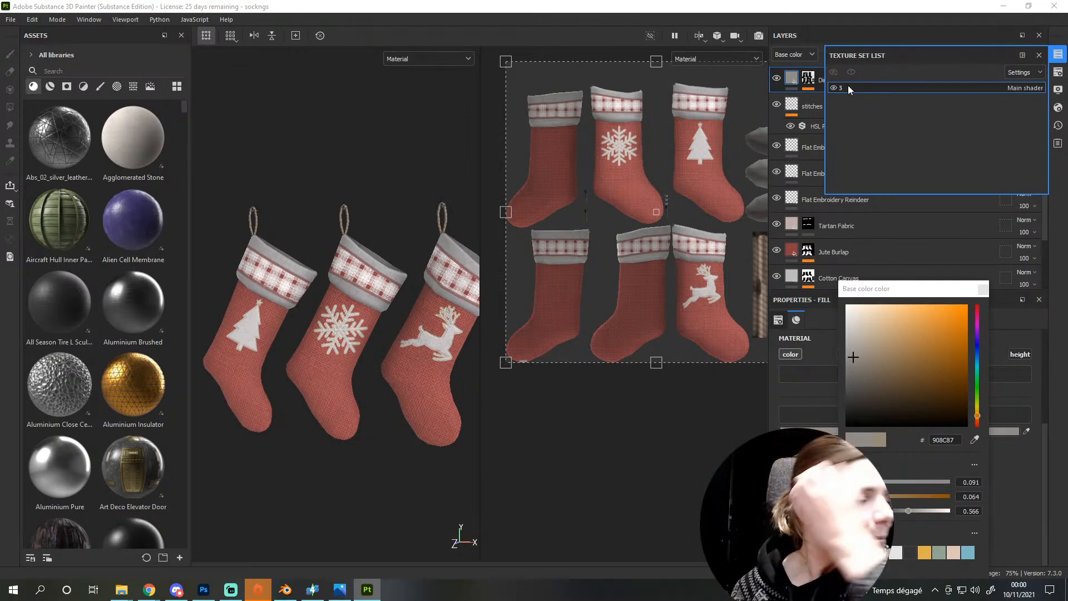
left_click(1058, 54)
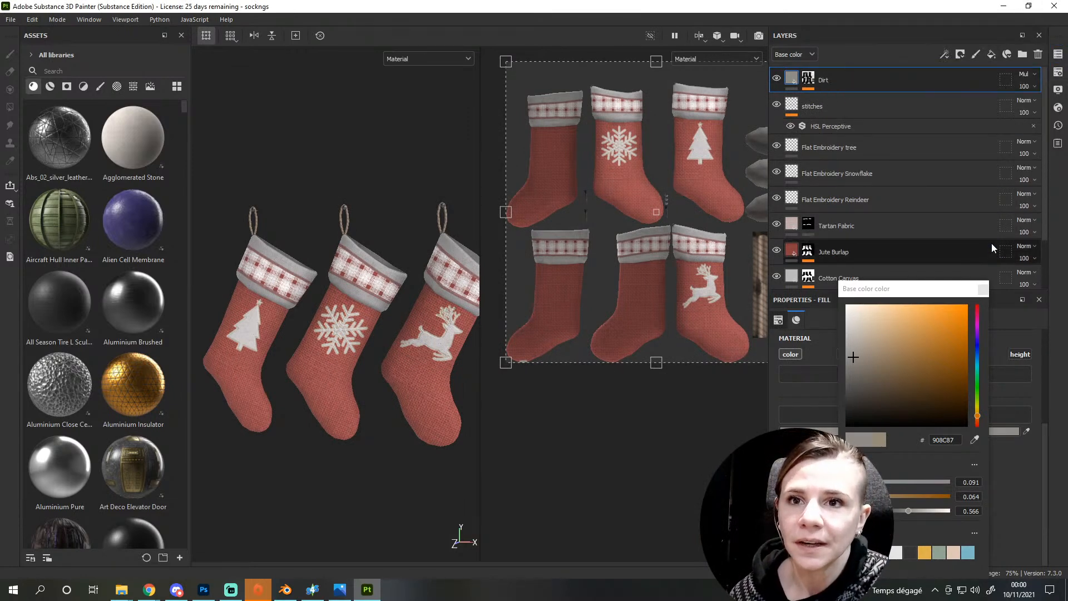
Change the Jute Burlap layer's color to the muted dark green 47583F
left_click(991, 243)
scroll(899, 252, "down", 2)
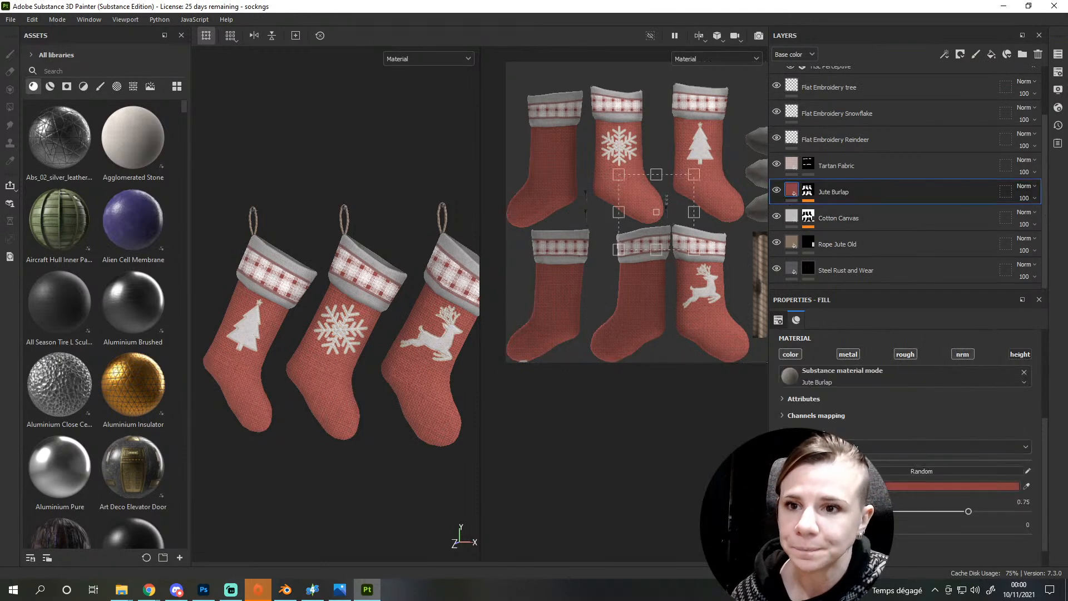
left_click(923, 485)
left_click(1013, 392)
left_click(932, 372)
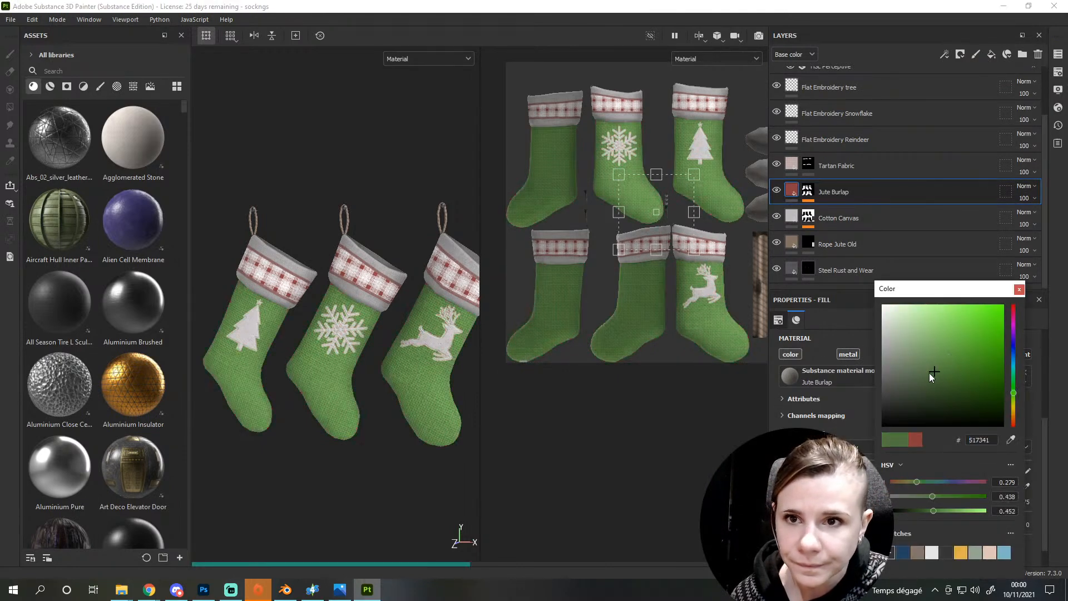
left_click_drag(929, 374, 917, 383)
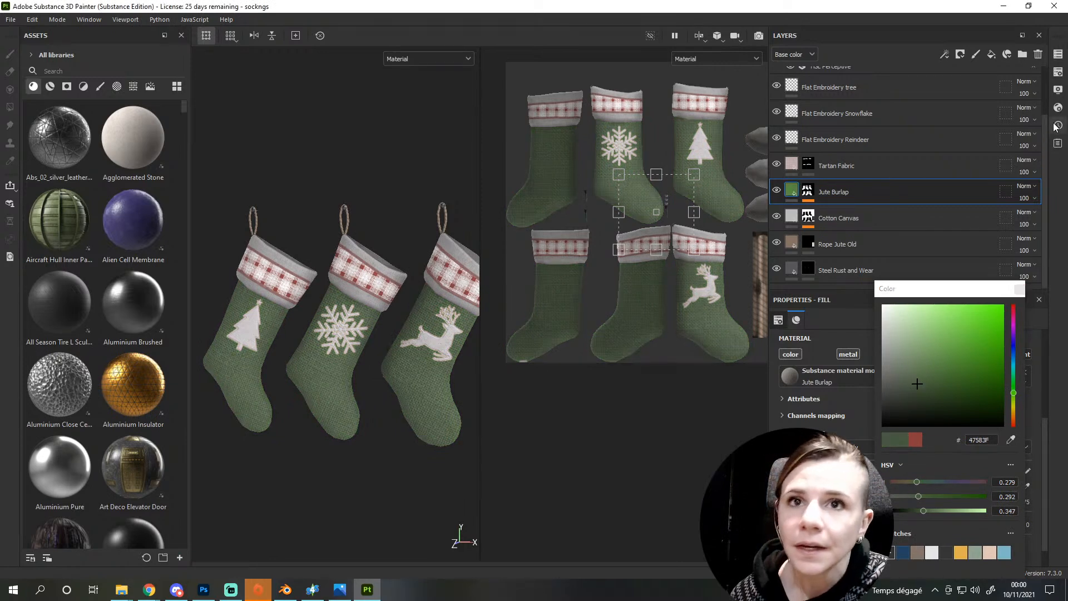
Set Yarn Color 03 of the Tartan Fabric layer to the dark green 34522B and close the color picker
left_click(866, 162)
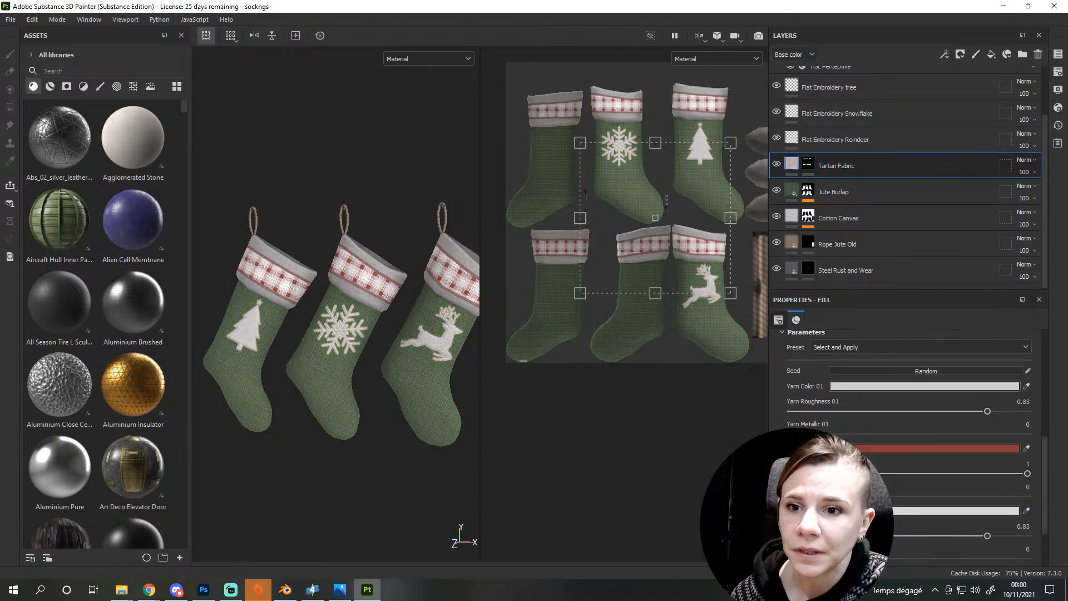
left_click(867, 388)
left_click(850, 448)
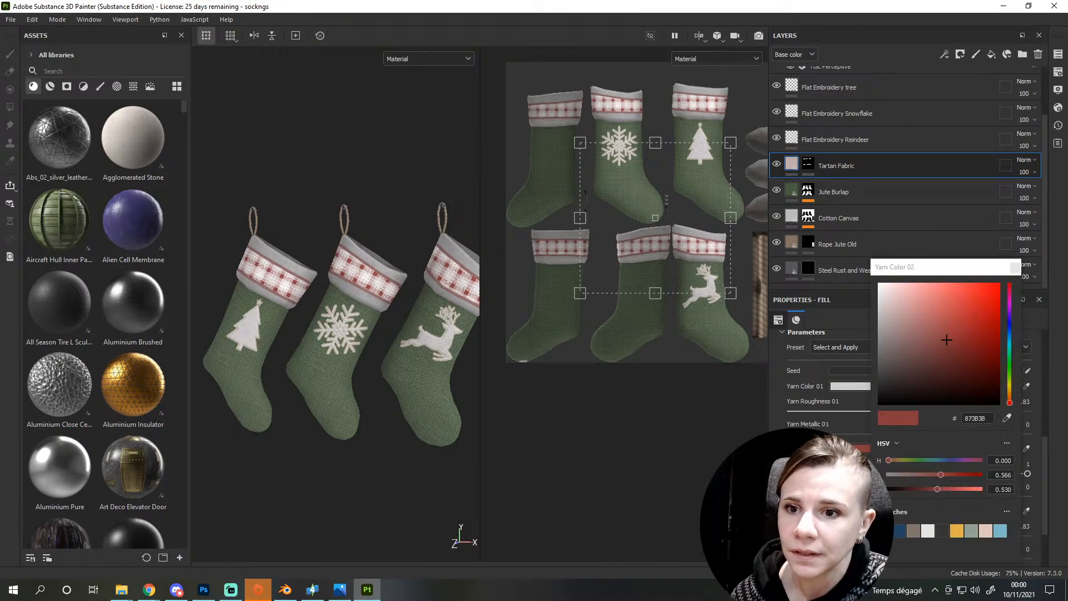
left_click(1009, 369)
mouse_move(934, 370)
left_mouse_down()
mouse_move(897, 371)
mouse_move(896, 382)
mouse_move(935, 368)
left_mouse_up()
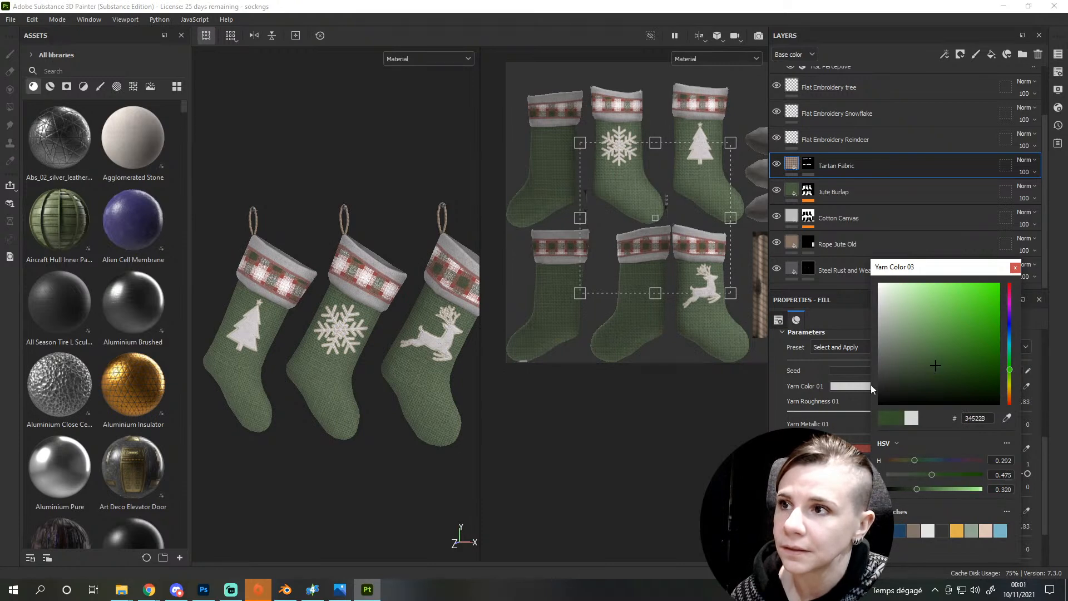
left_click(501, 406)
left_click(1015, 268)
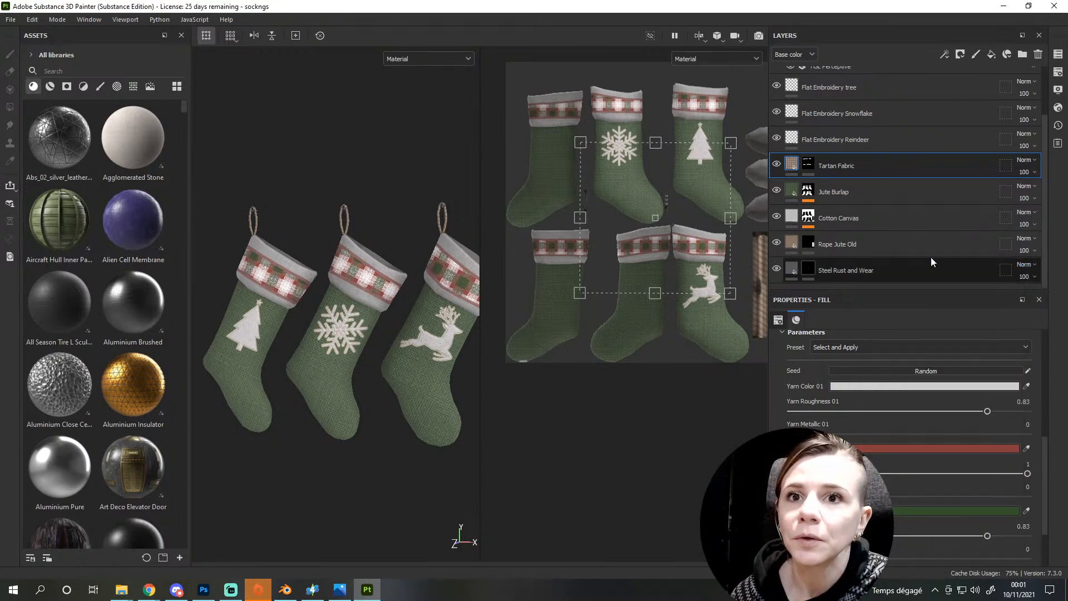